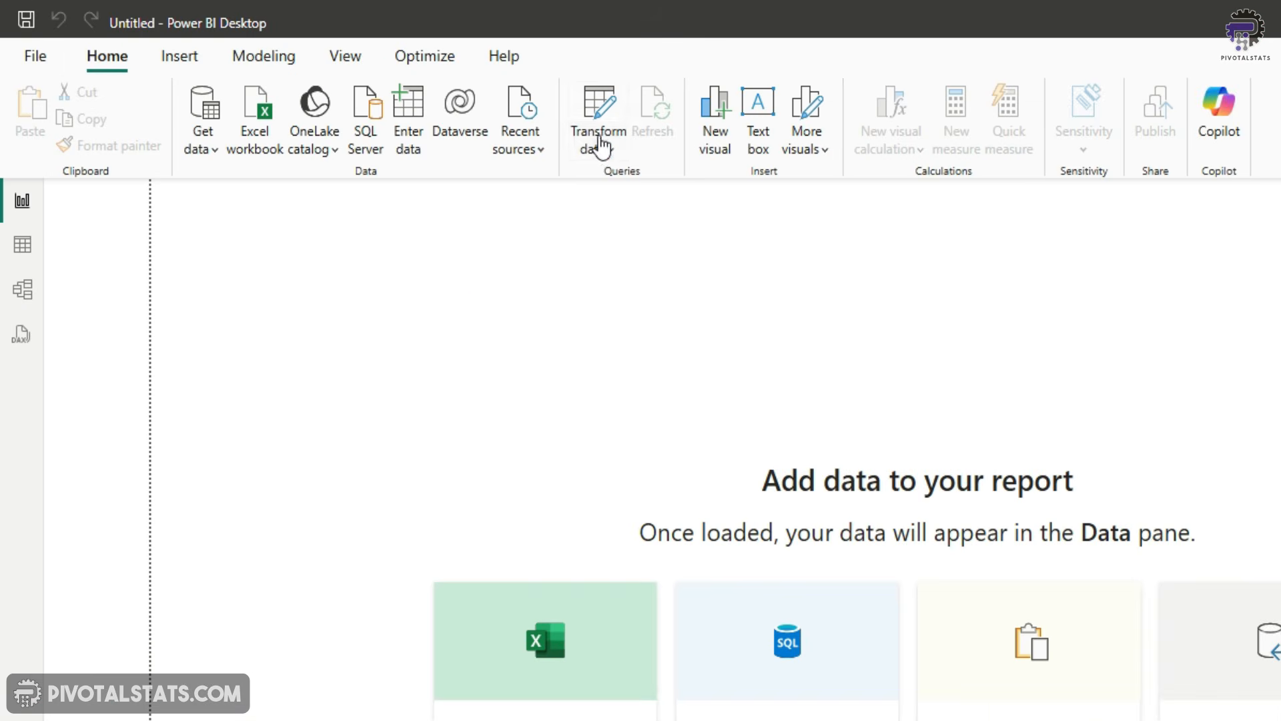
# Step: Open the Power Query Editor from the blank report's data transformation options
pyautogui.click(601, 155)
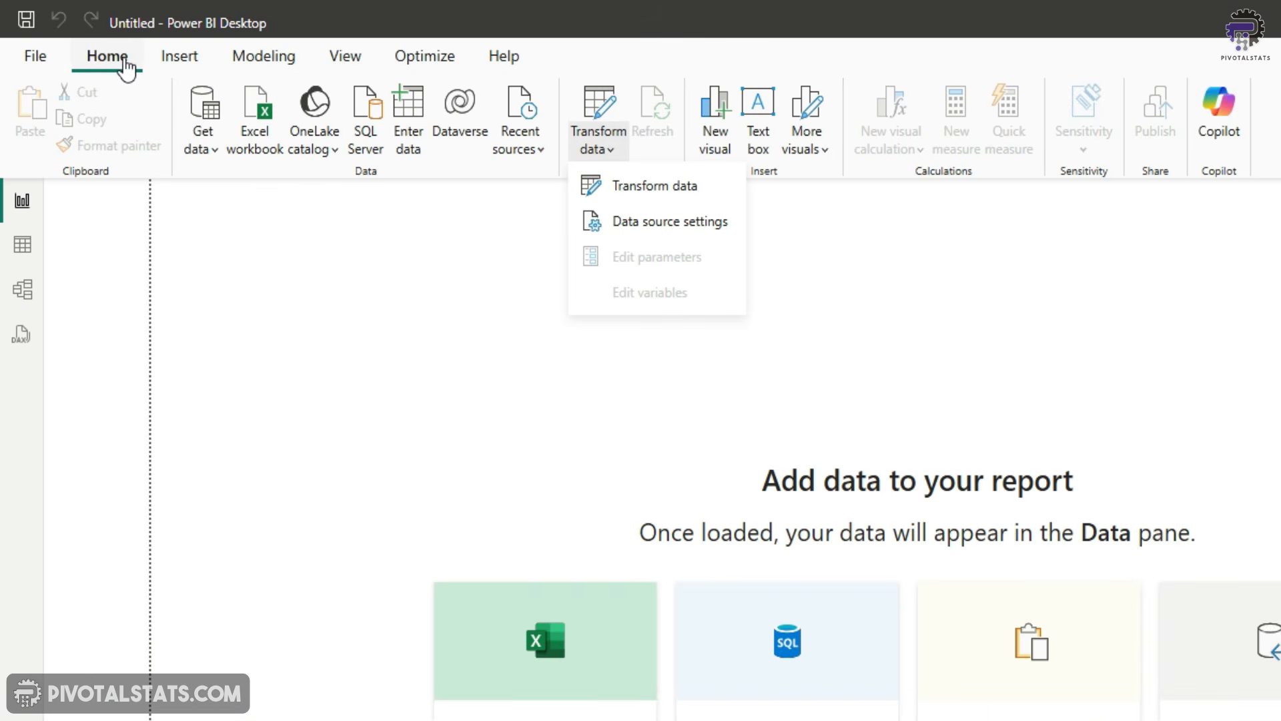
pyautogui.click(653, 191)
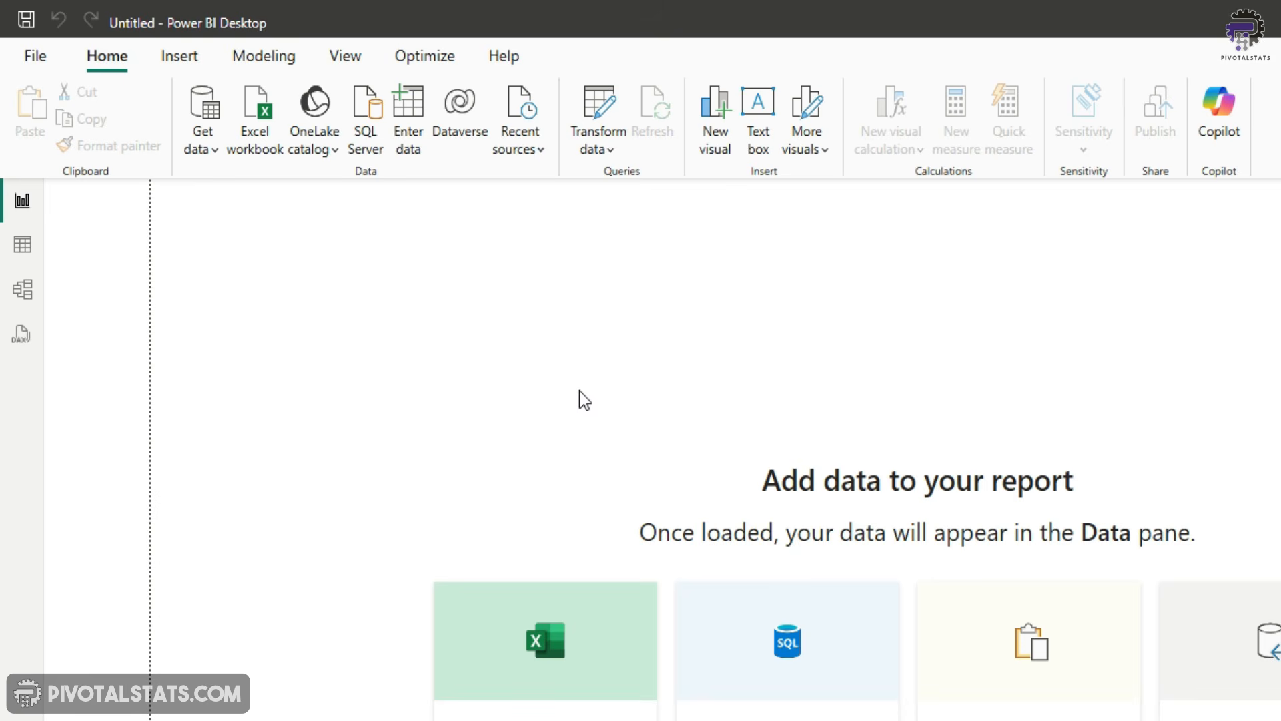
pyautogui.click(608, 159)
pyautogui.click(700, 188)
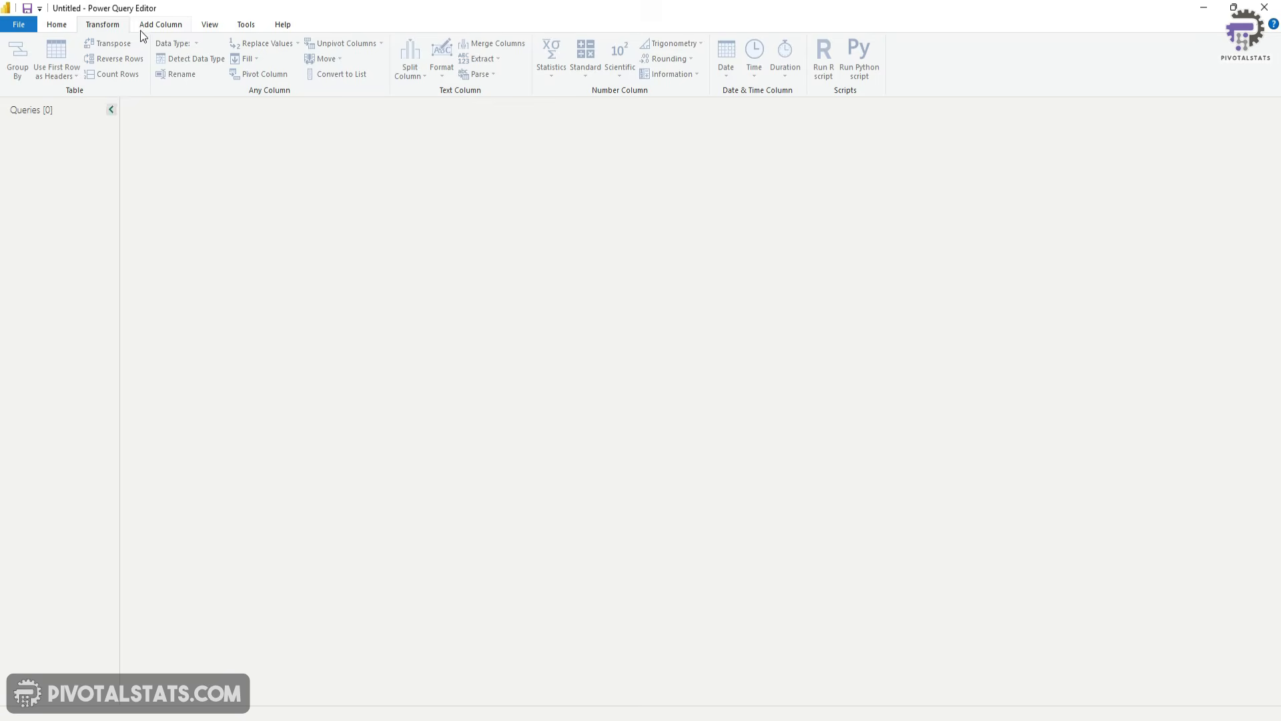
# Step: Review the Power Query Editor's add-column, transform, home, view, diagnostic and help commands, and return to the report window
pyautogui.click(156, 24)
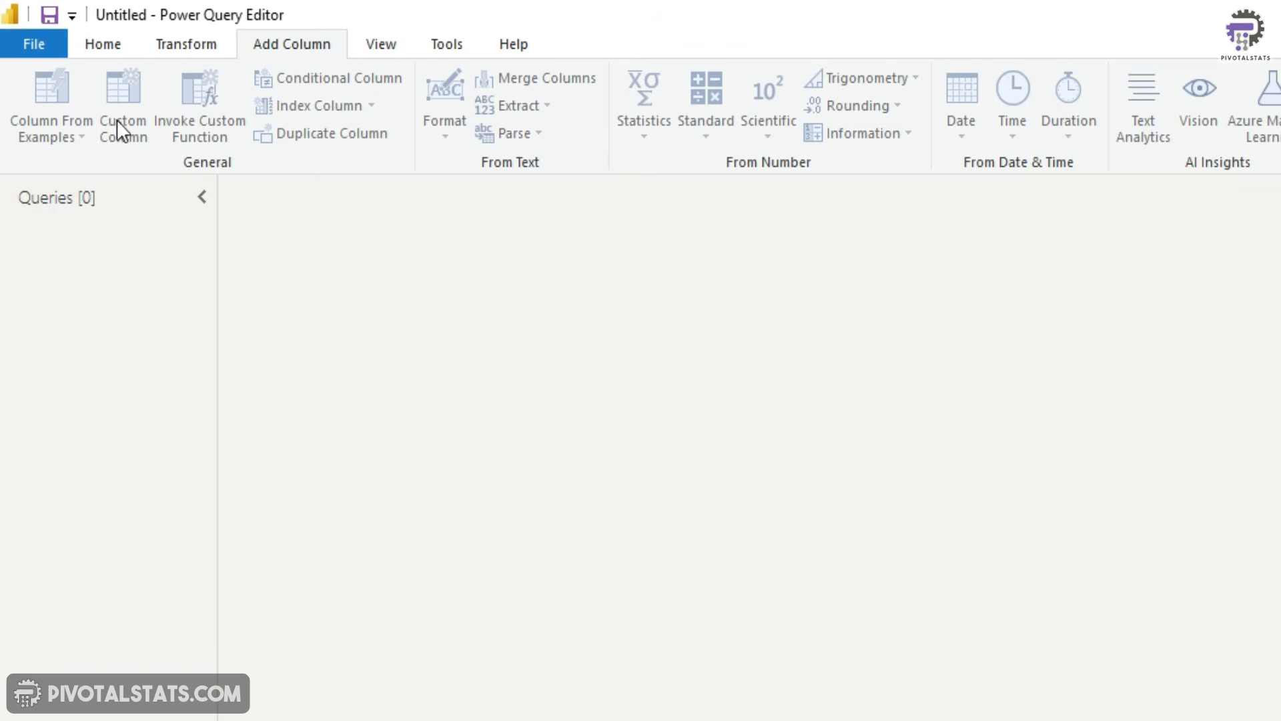
pyautogui.click(186, 44)
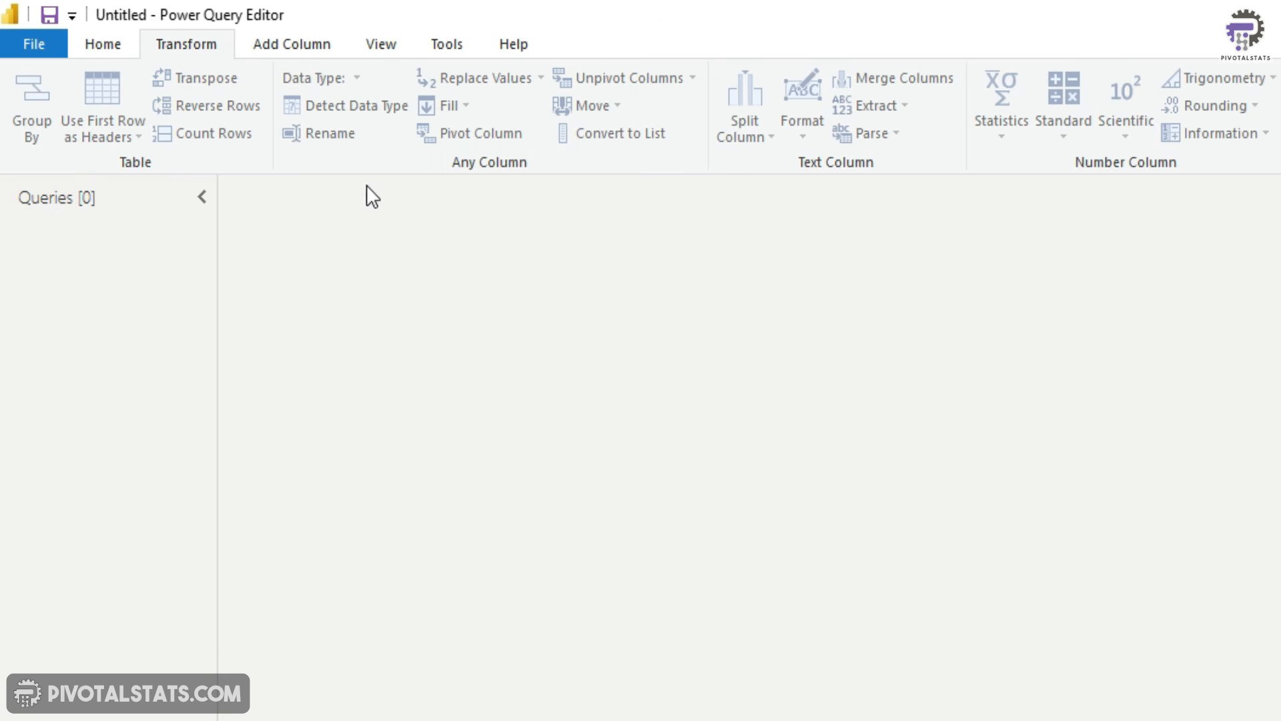
pyautogui.click(111, 54)
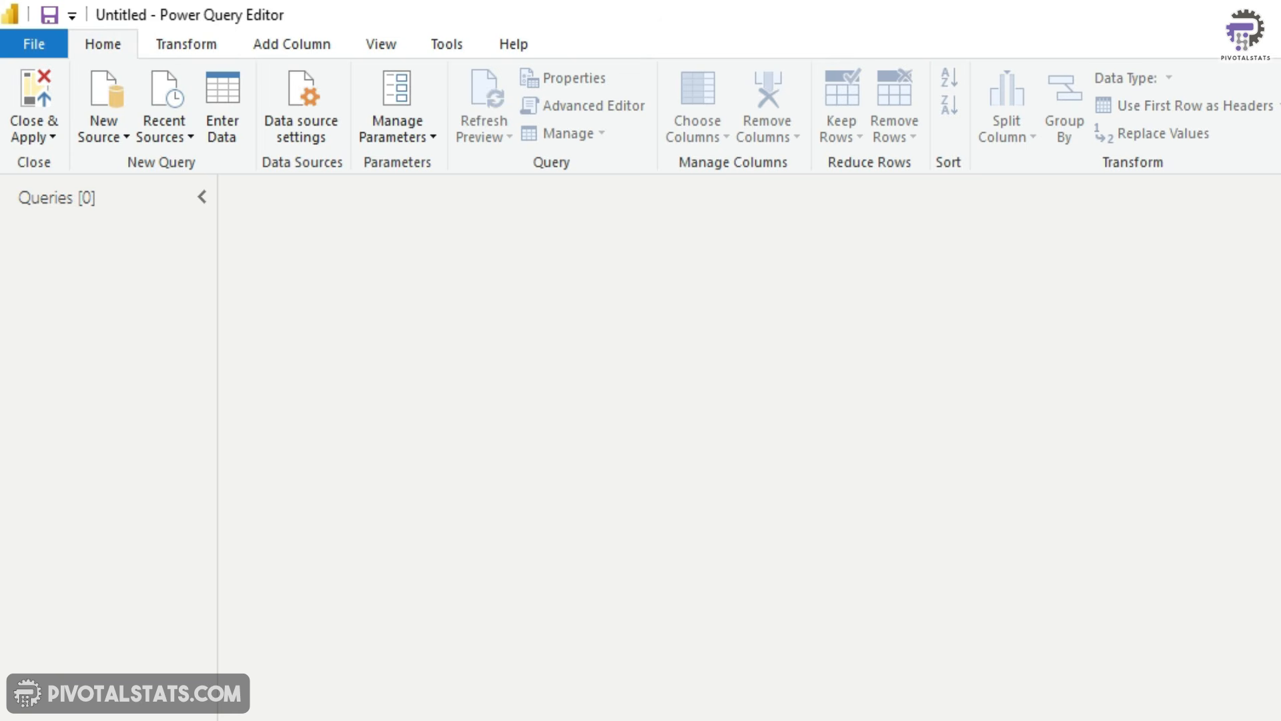
pyautogui.click(391, 50)
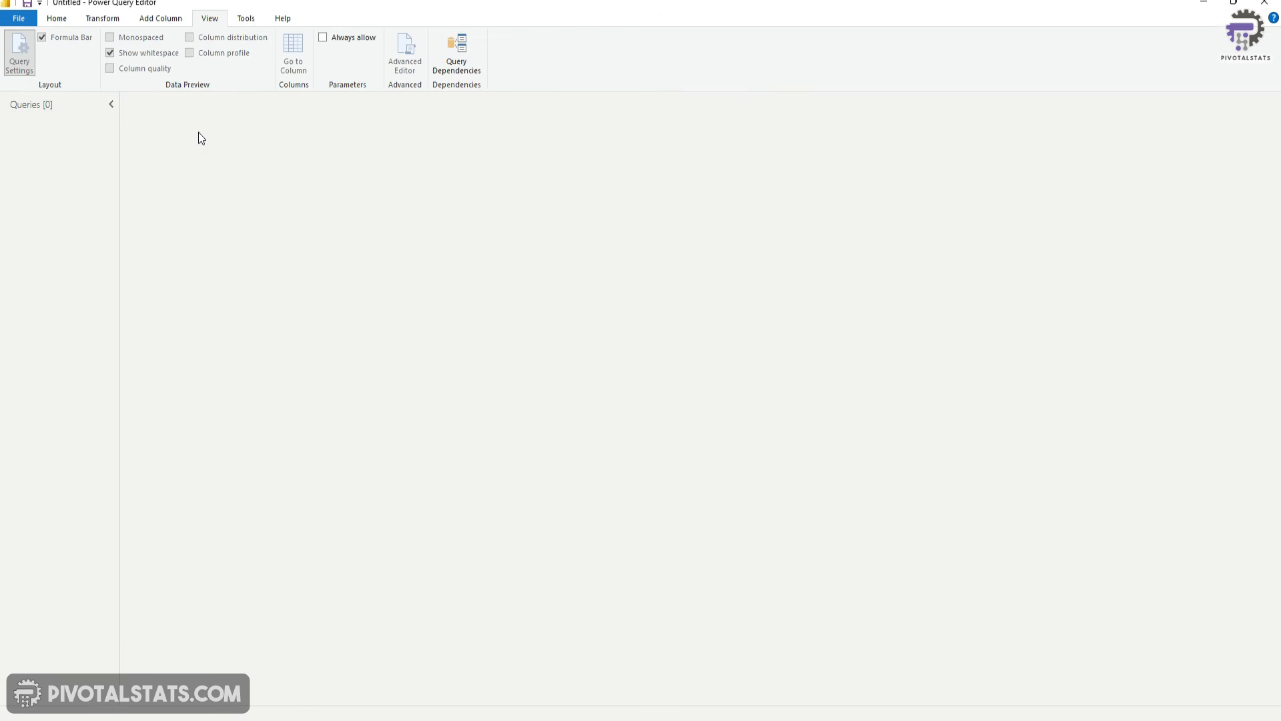
pyautogui.click(246, 20)
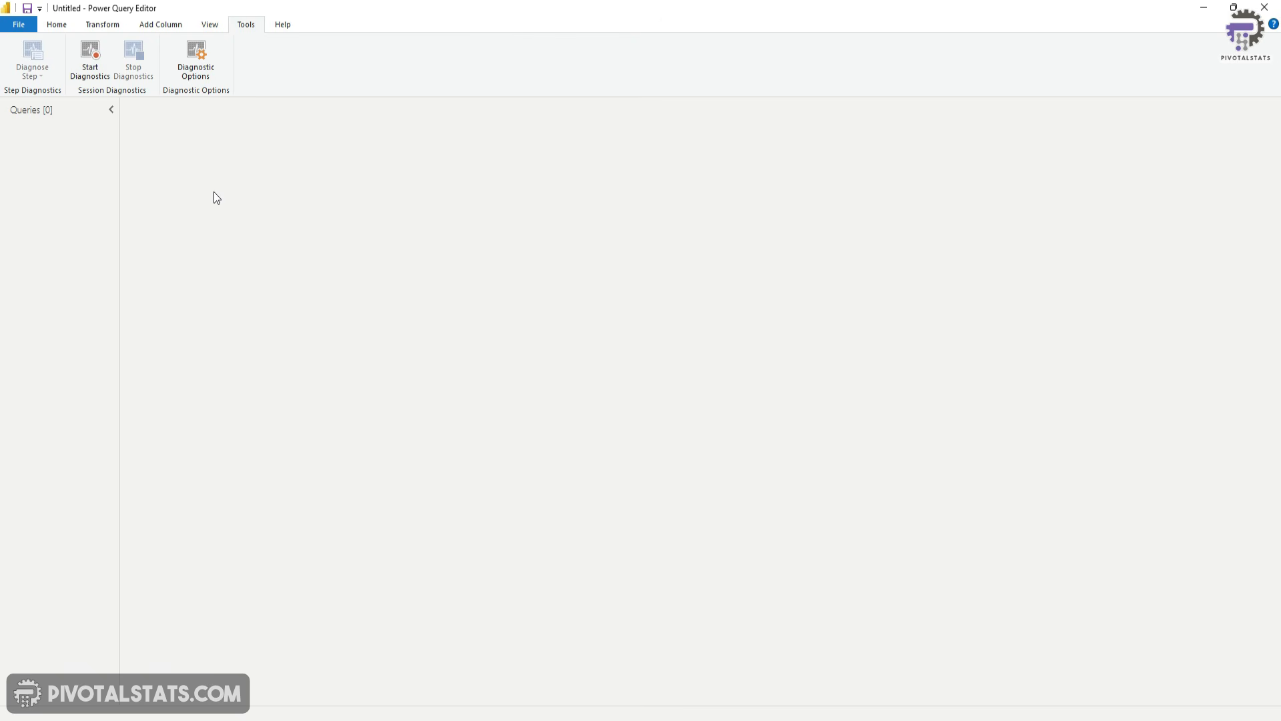
pyautogui.click(283, 24)
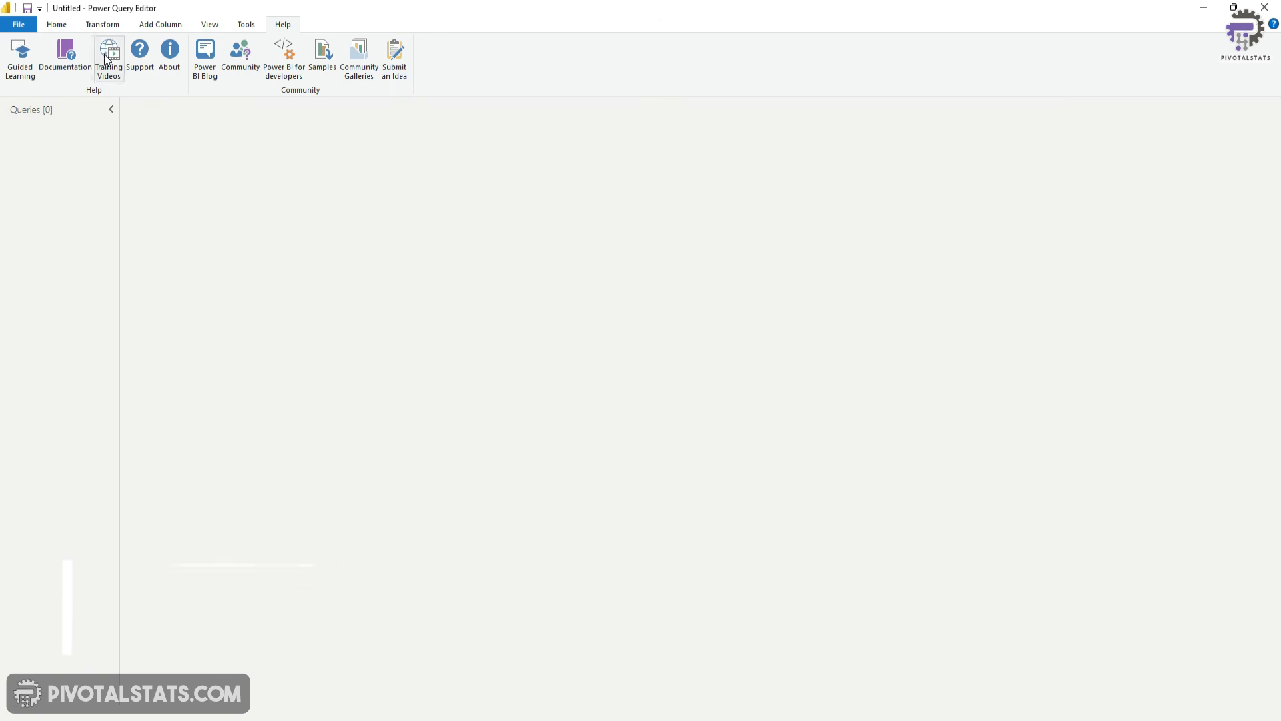
pyautogui.click(60, 28)
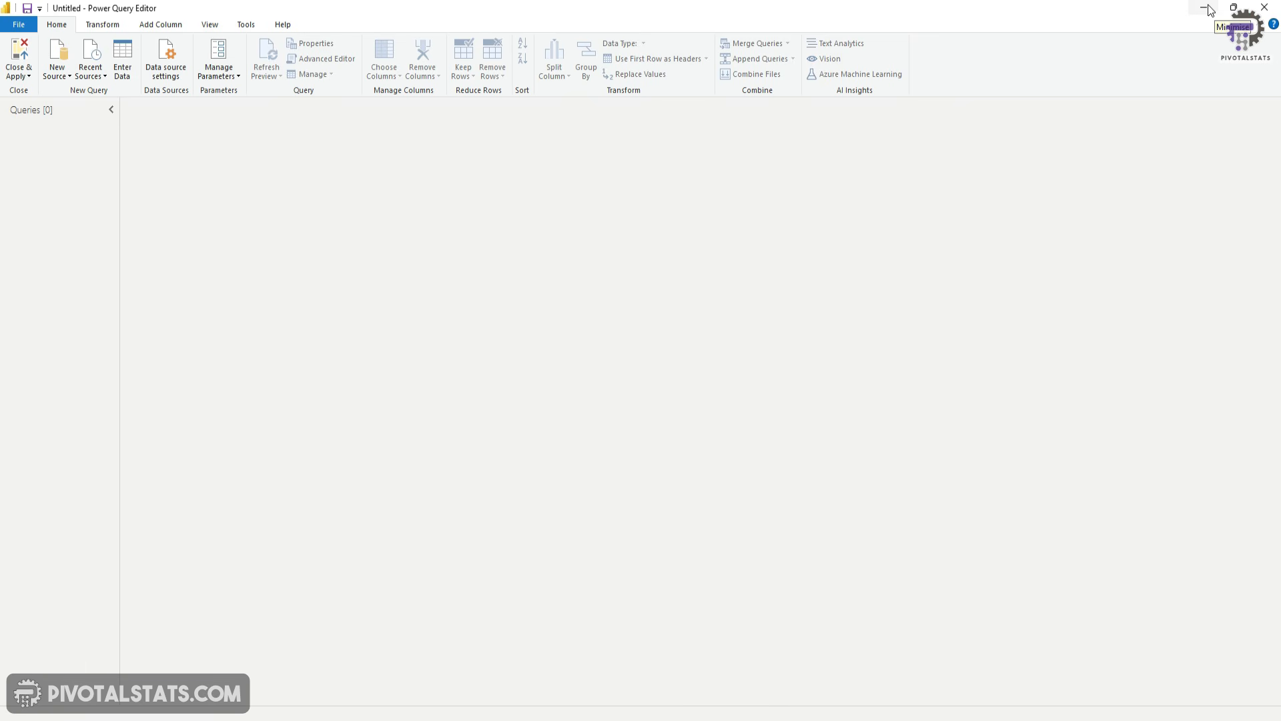
pyautogui.click(1264, 8)
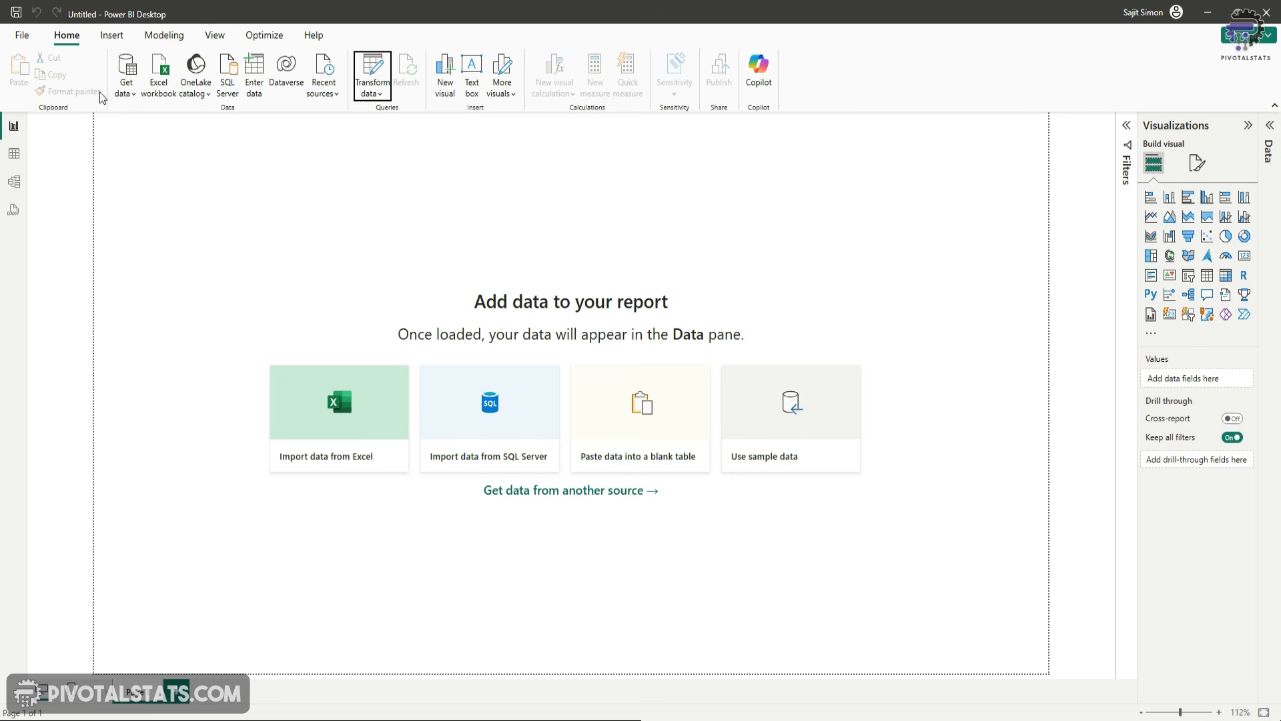
# Step: Compare the common data sources offered in the report window with the new-source choices in the Power Query Editor
pyautogui.click(124, 85)
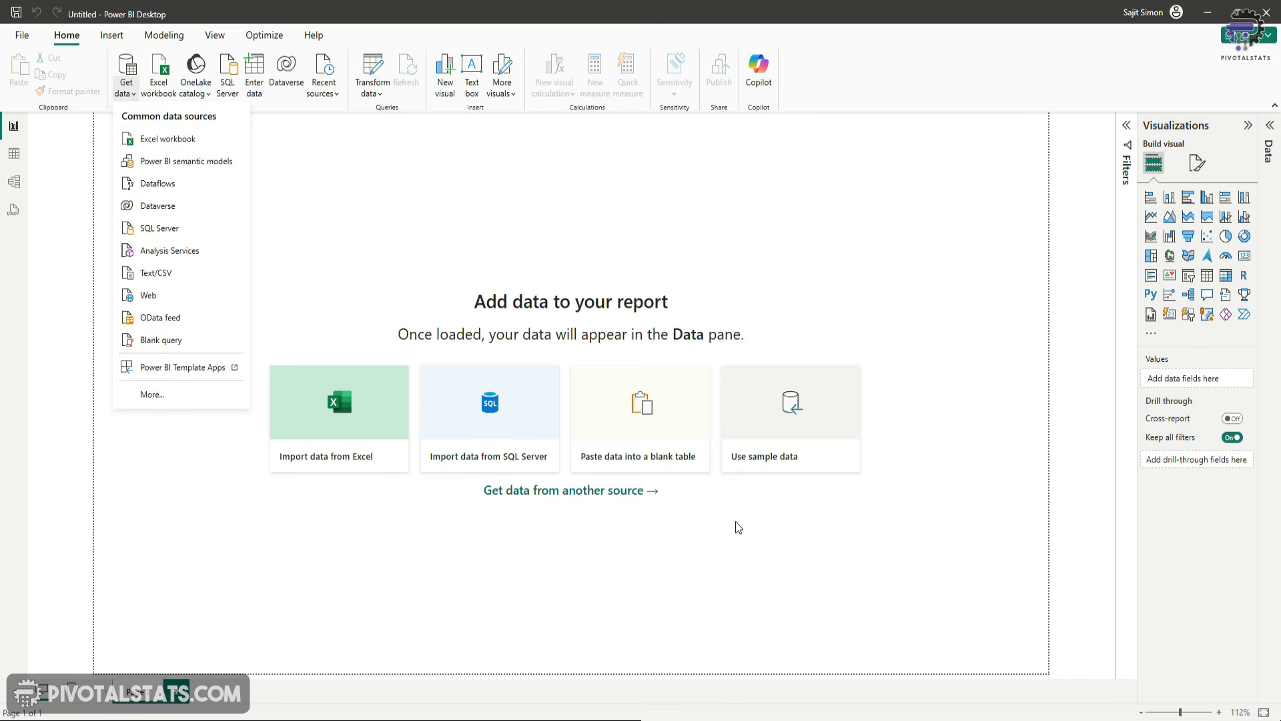
pyautogui.moveTo(789, 719)
pyautogui.click(854, 665)
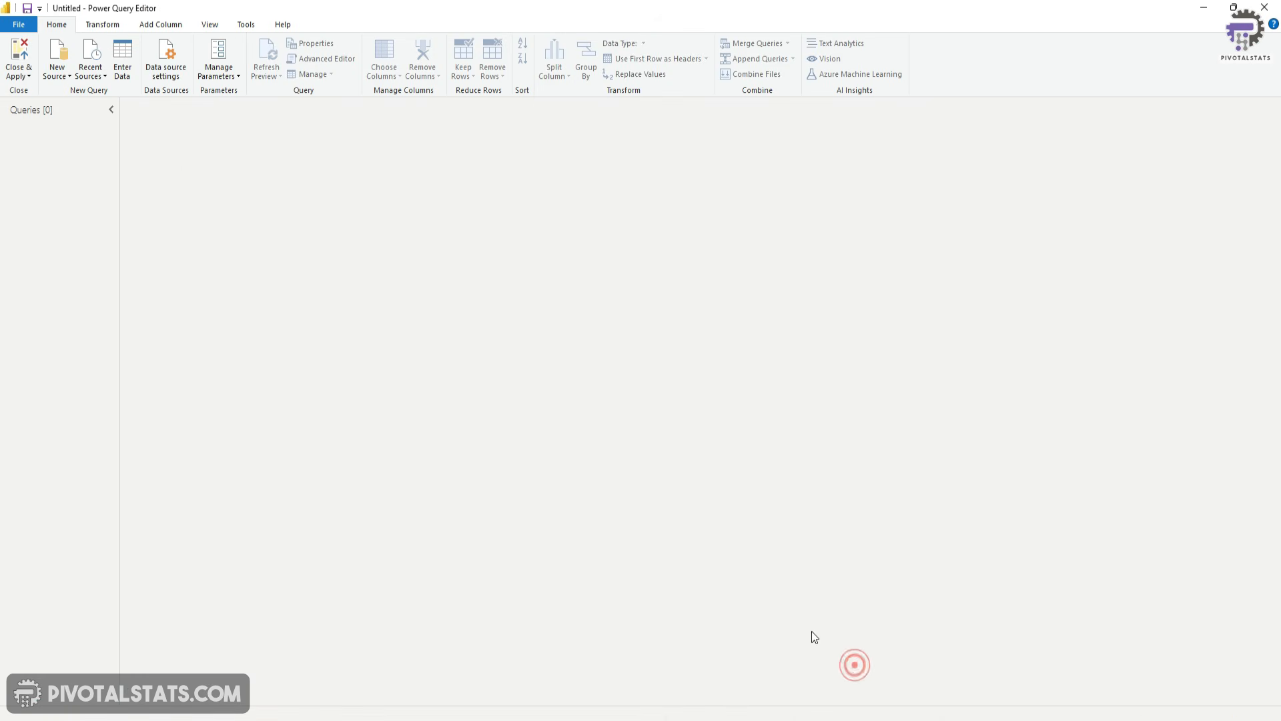
pyautogui.click(58, 78)
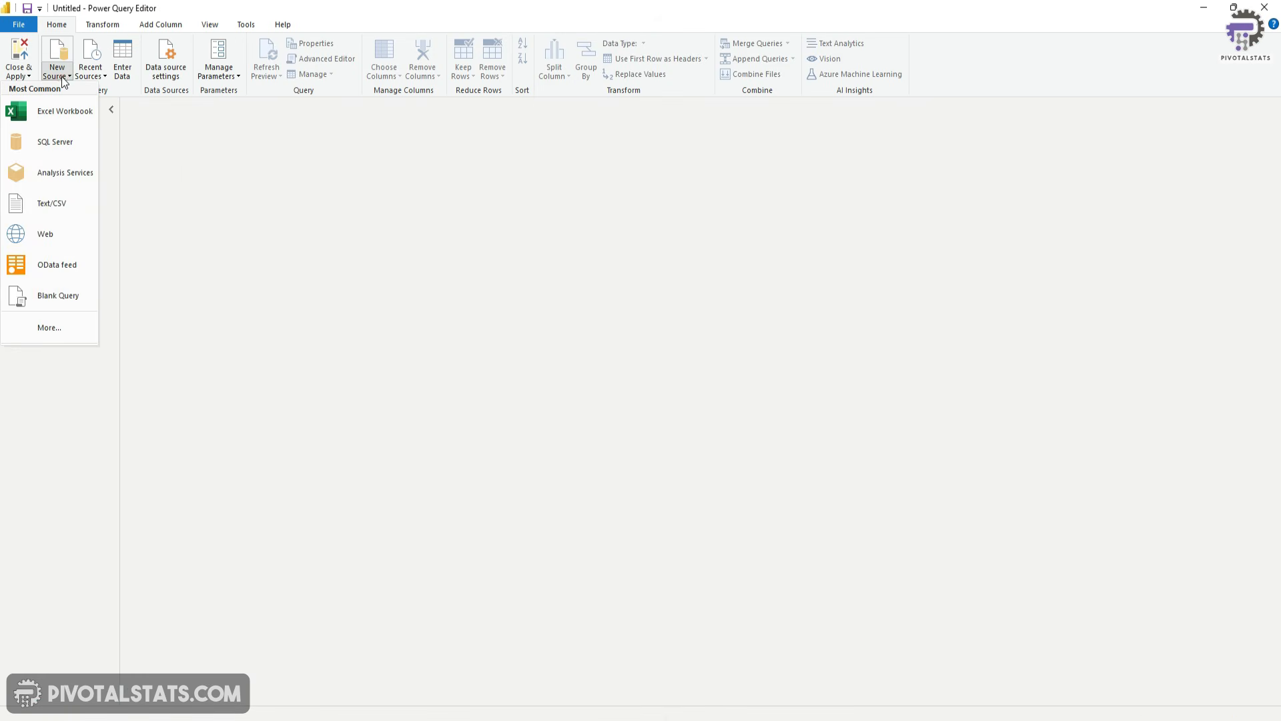
pyautogui.click(251, 247)
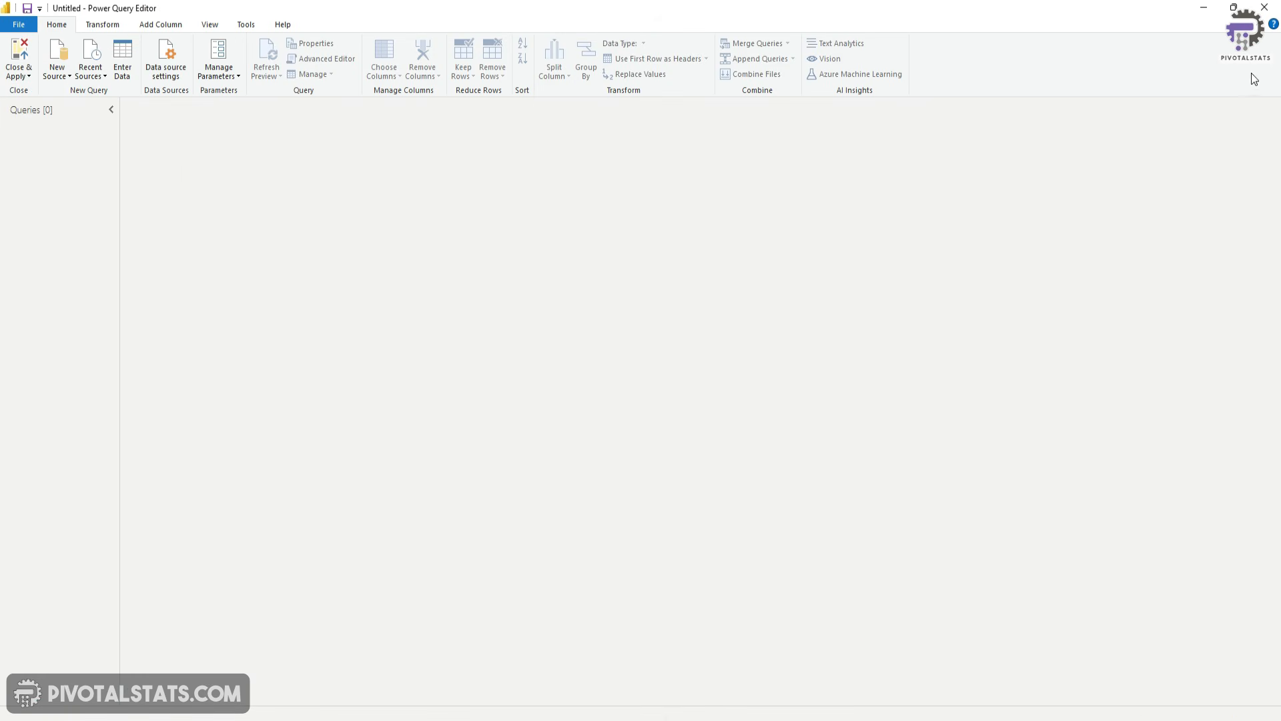
pyautogui.click(1270, 11)
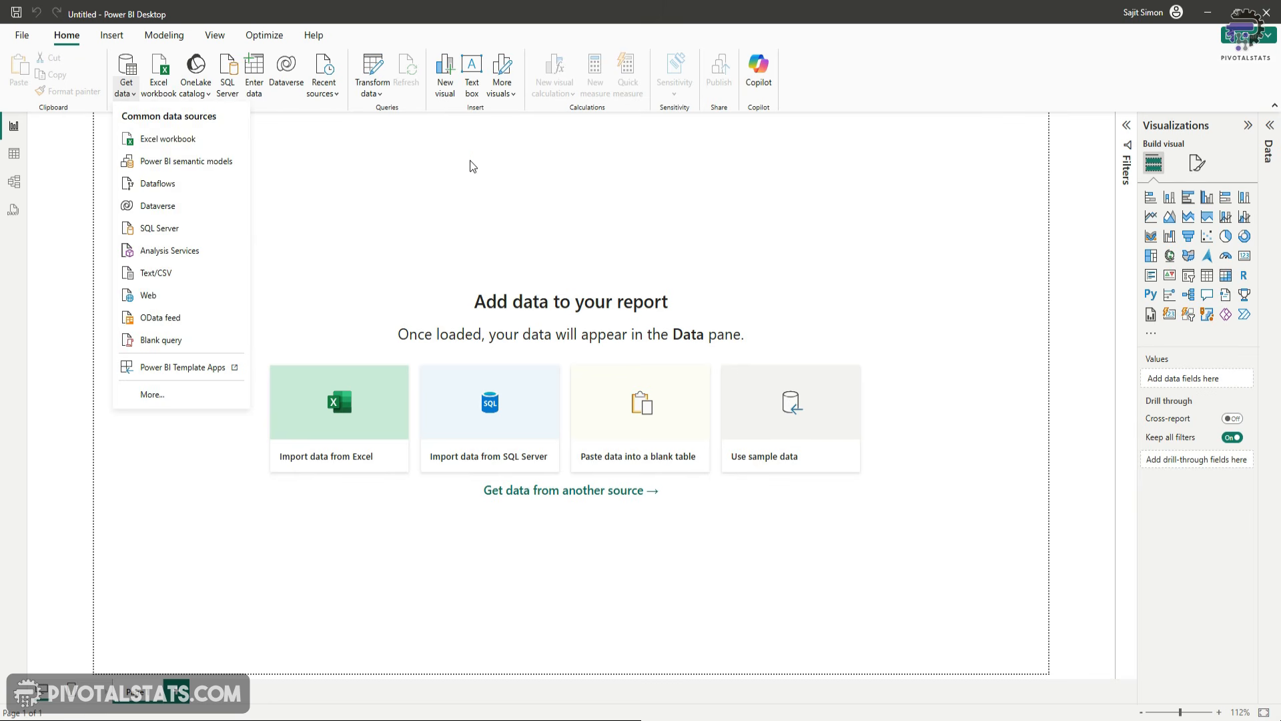
pyautogui.click(449, 166)
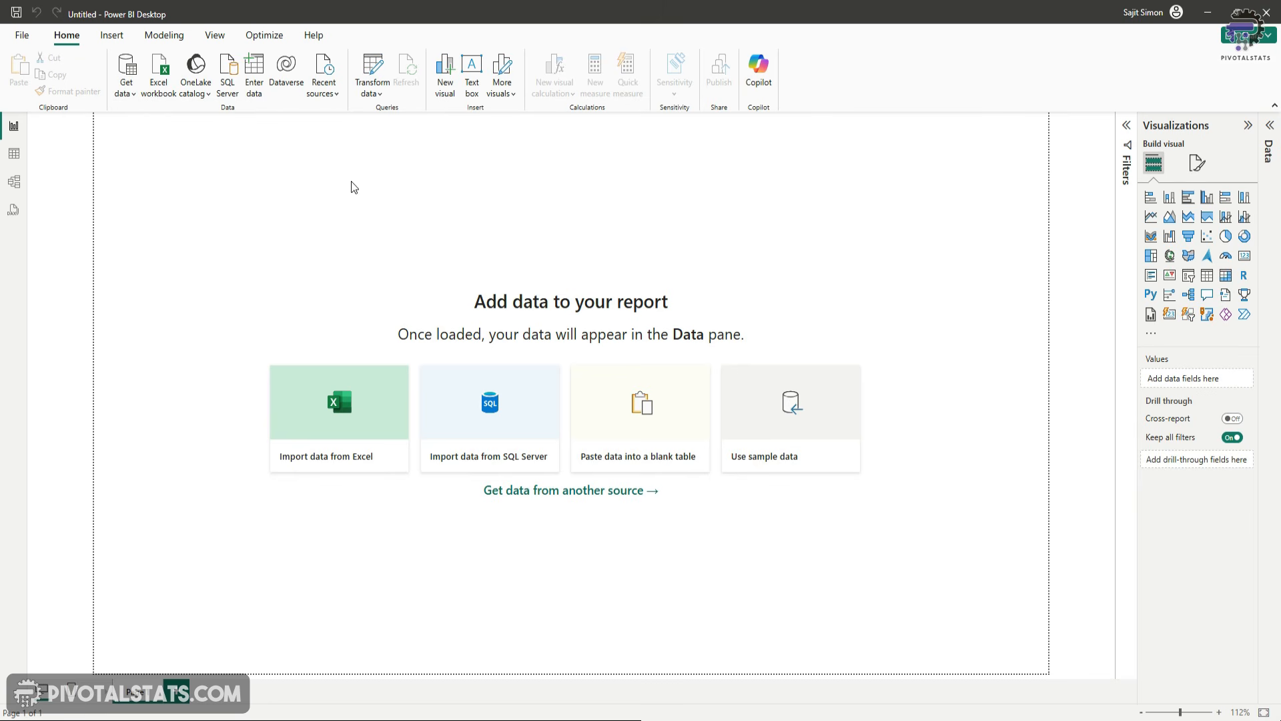
# Step: Import Average_Salary_by_Job_Classification.csv as a Text/CSV source and open it for transformation in the Power Query Editor
pyautogui.click(126, 94)
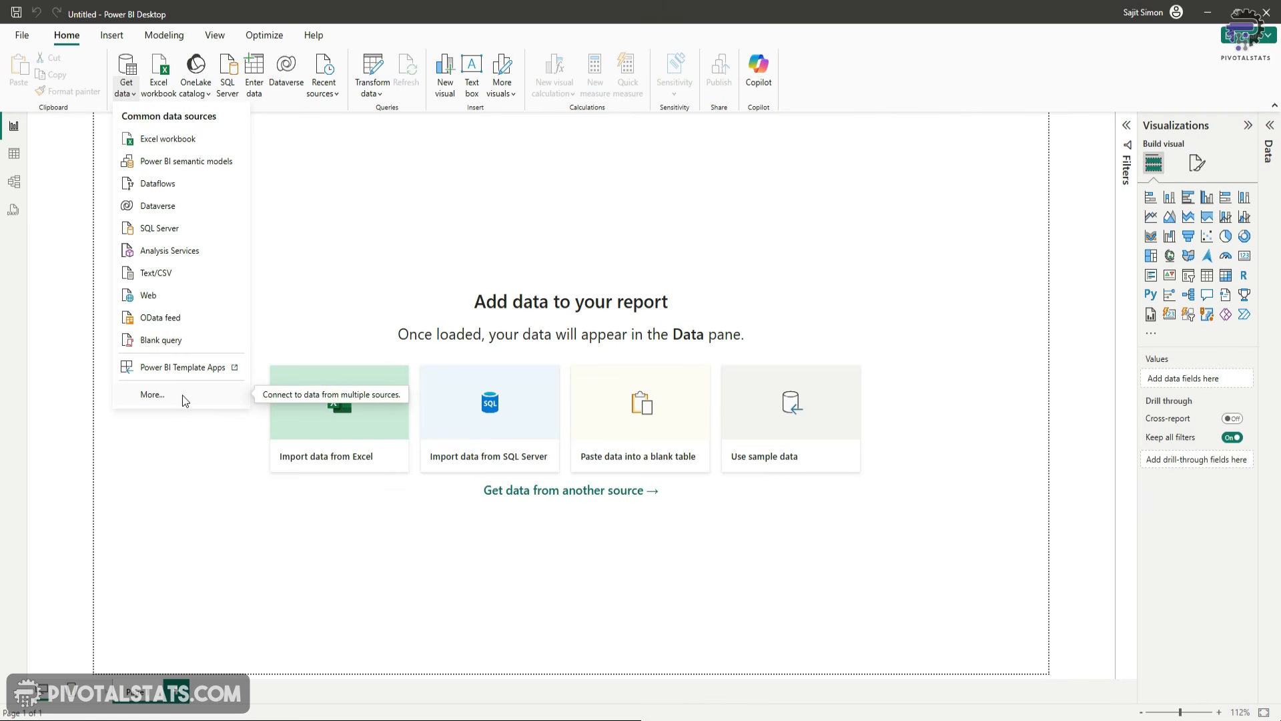
pyautogui.click(172, 279)
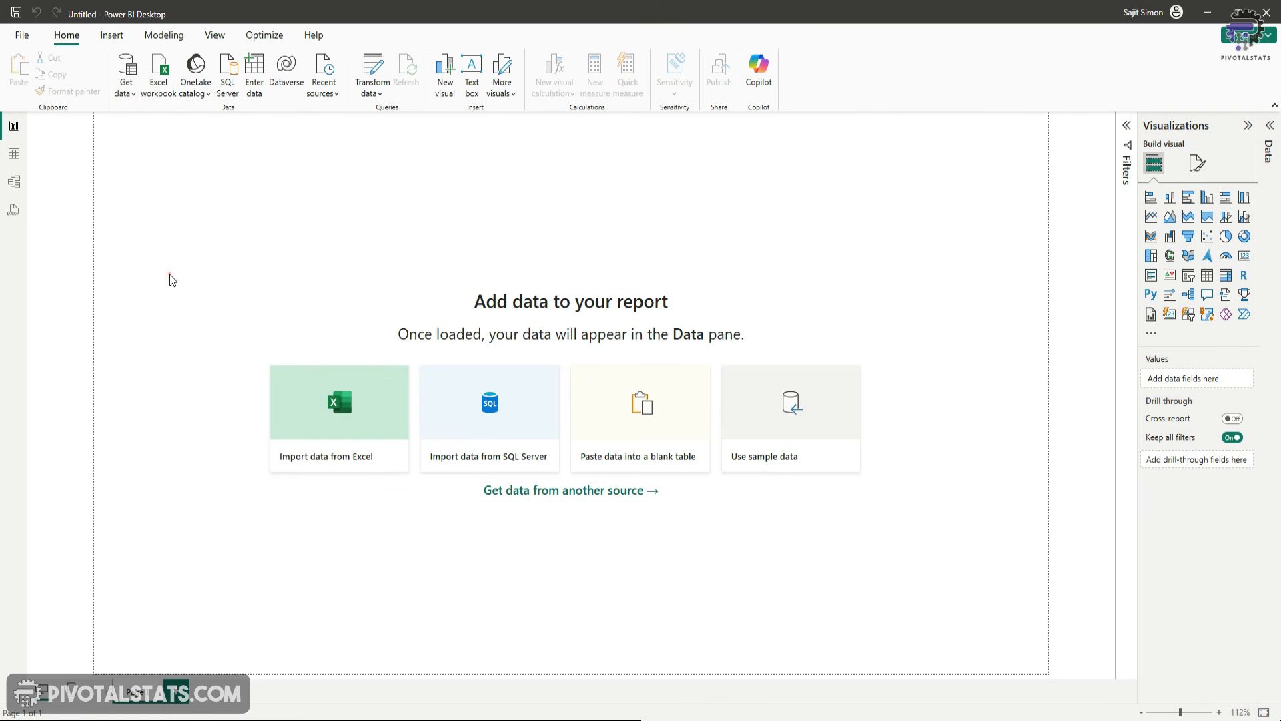
pyautogui.click(119, 192)
pyautogui.doubleClick(122, 190)
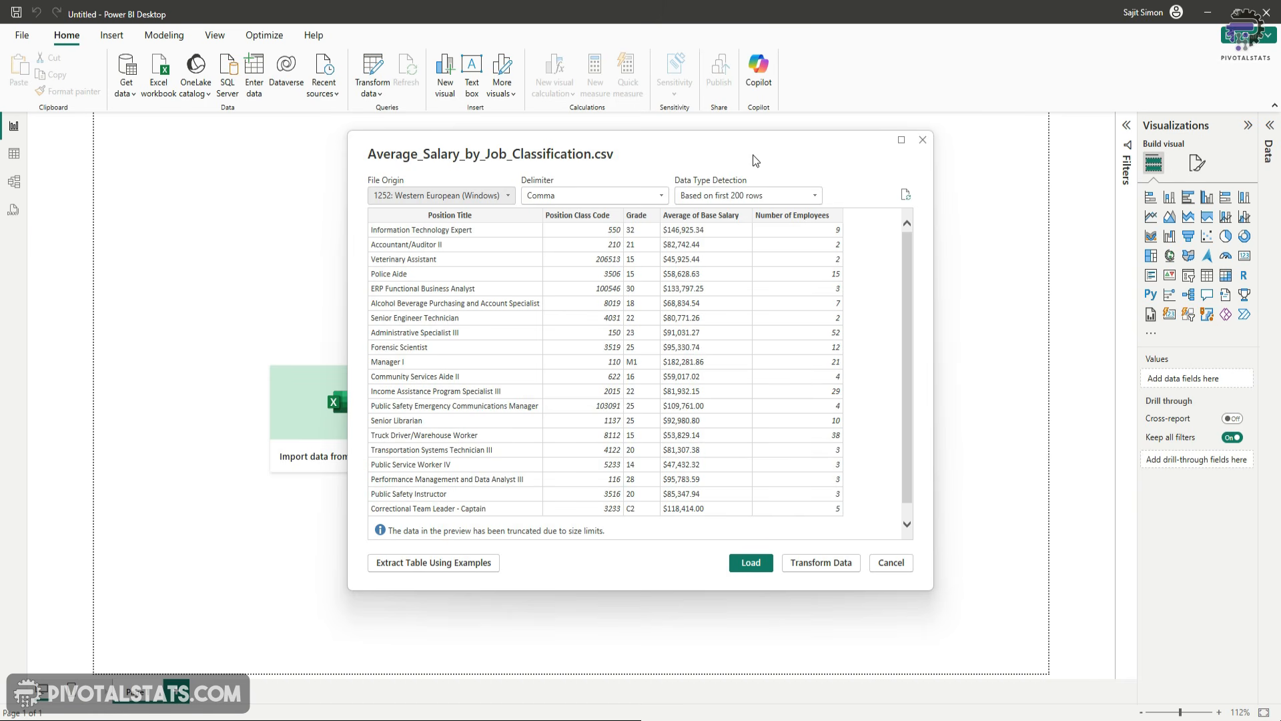
pyautogui.moveTo(752, 155); pyautogui.dragTo(606, 142)
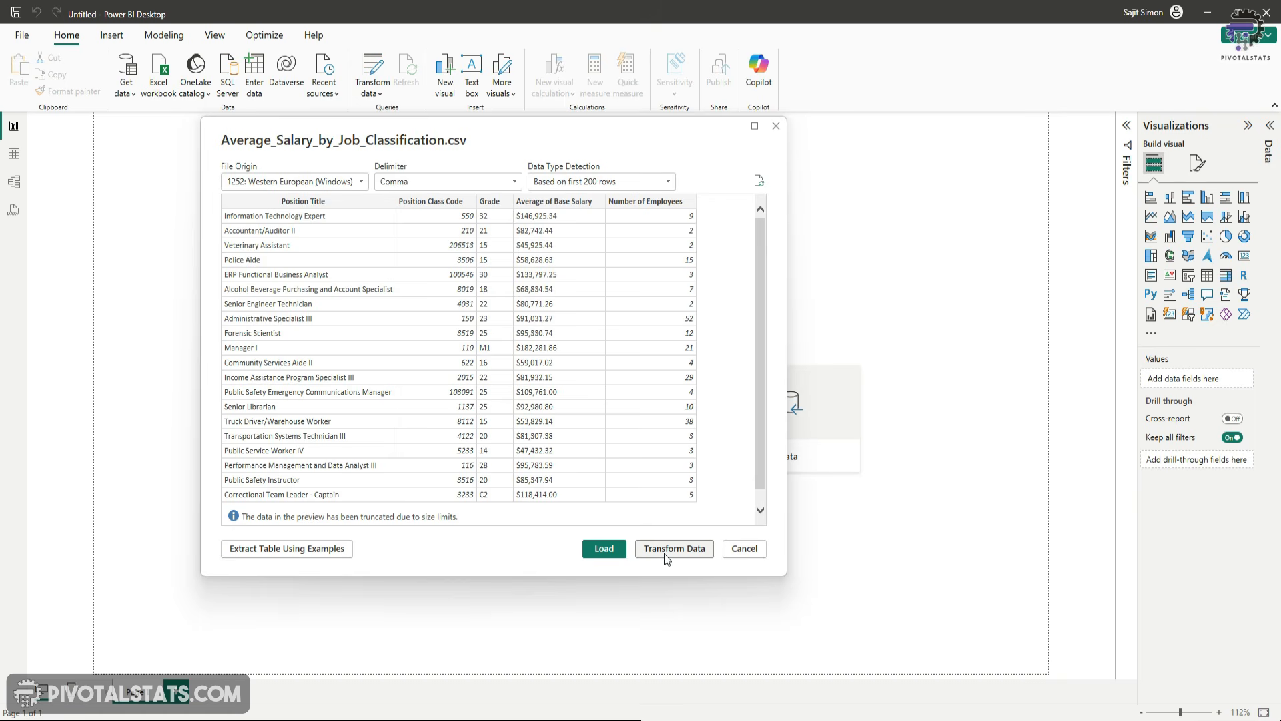
pyautogui.click(666, 551)
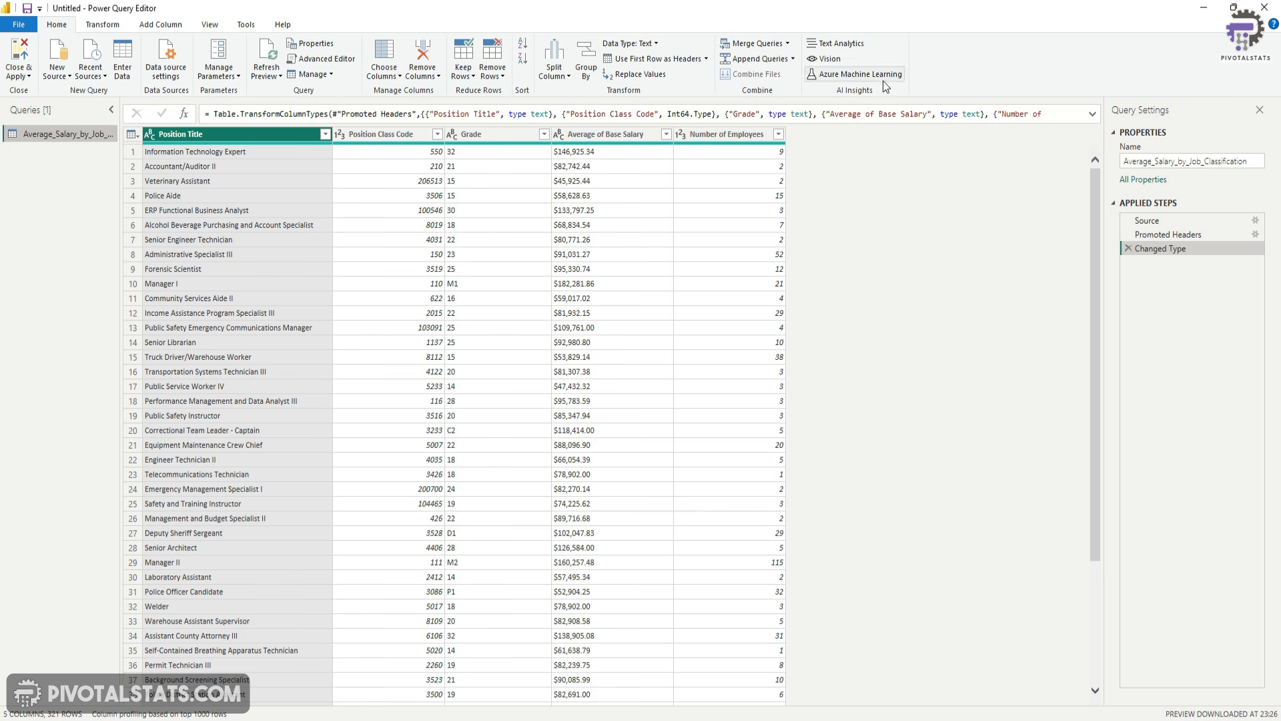
# Step: Look through the full list of Get Data connectors in Power BI Desktop, cancel it, and return to the Power Query Editor
pyautogui.click(104, 25)
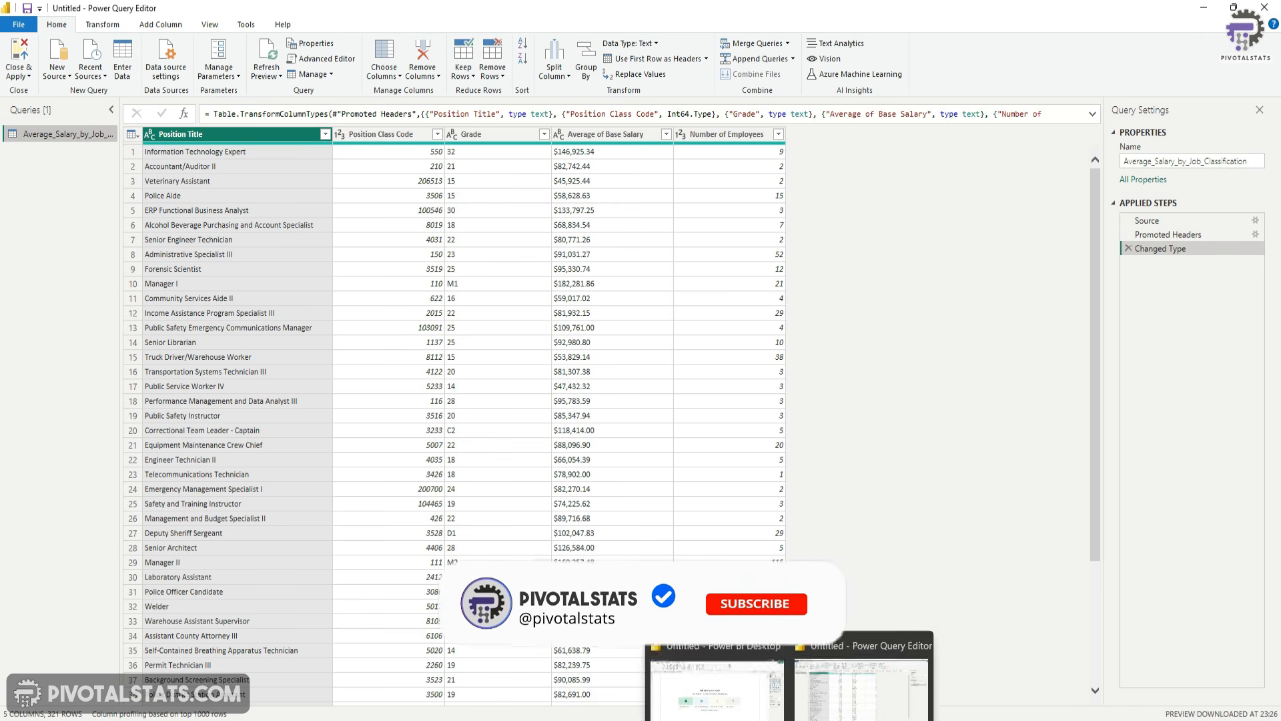
pyautogui.click(743, 674)
pyautogui.click(328, 177)
pyautogui.click(122, 100)
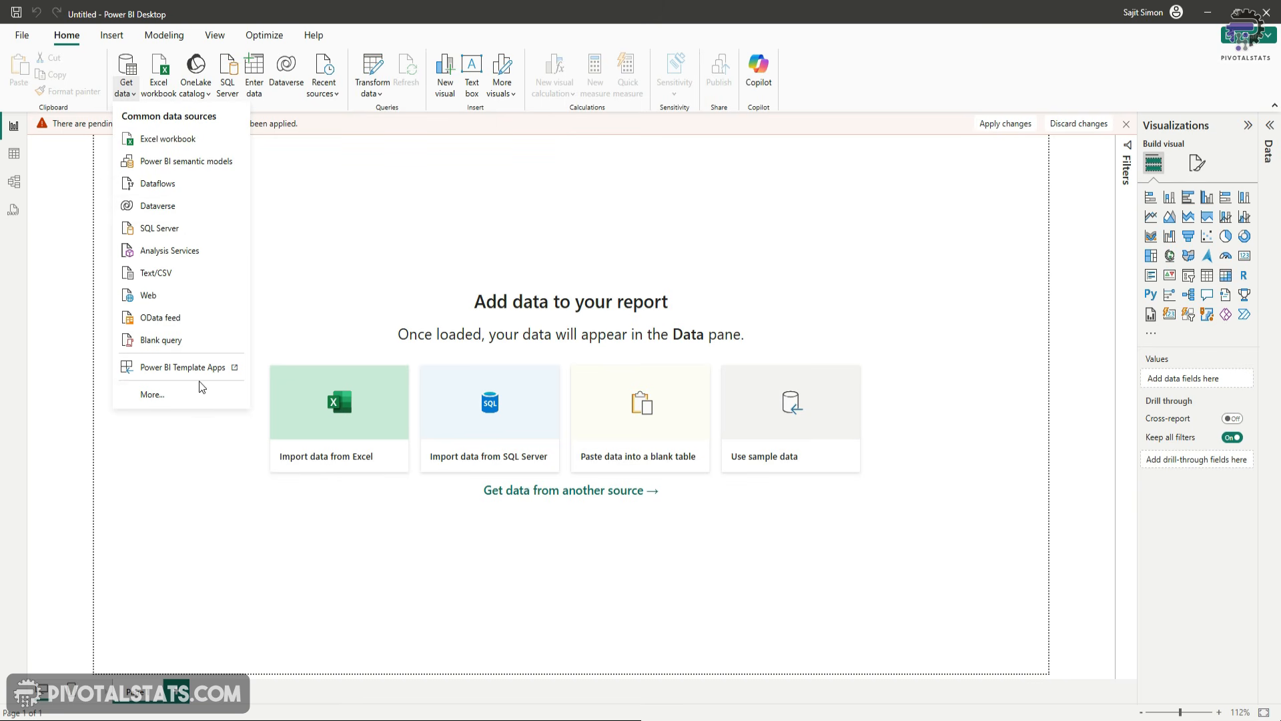
pyautogui.click(183, 398)
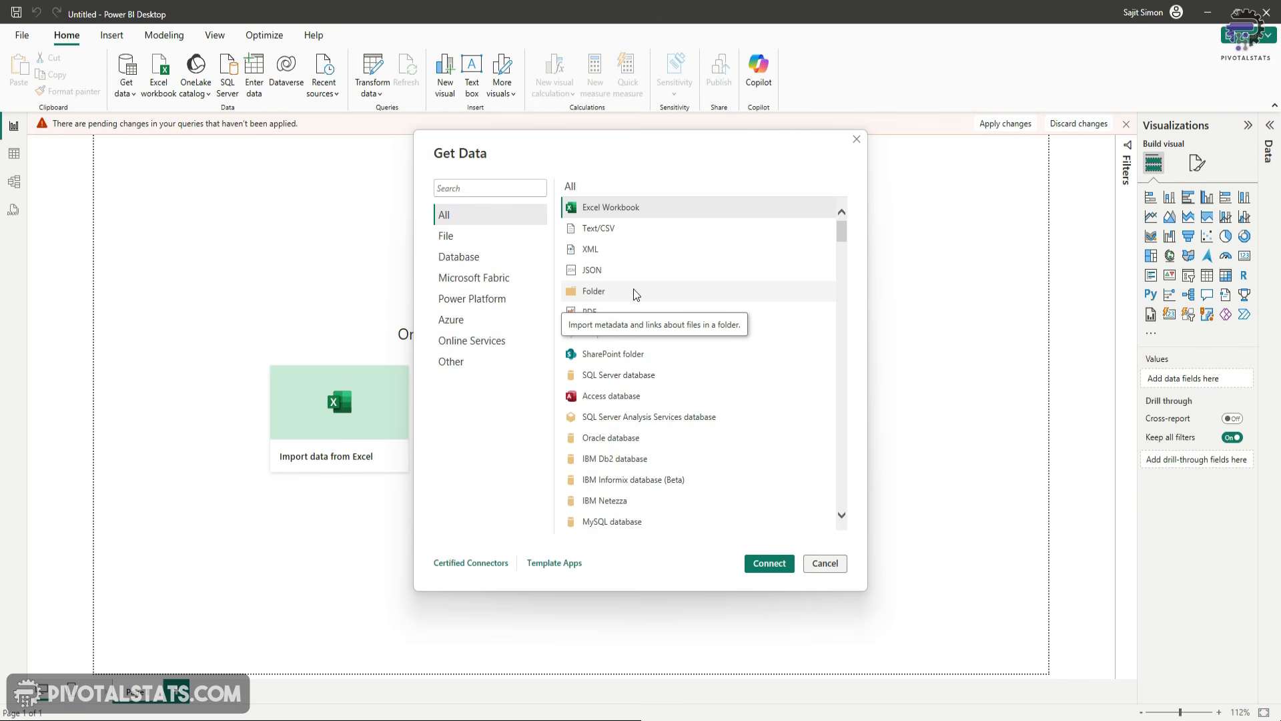
pyautogui.click(829, 564)
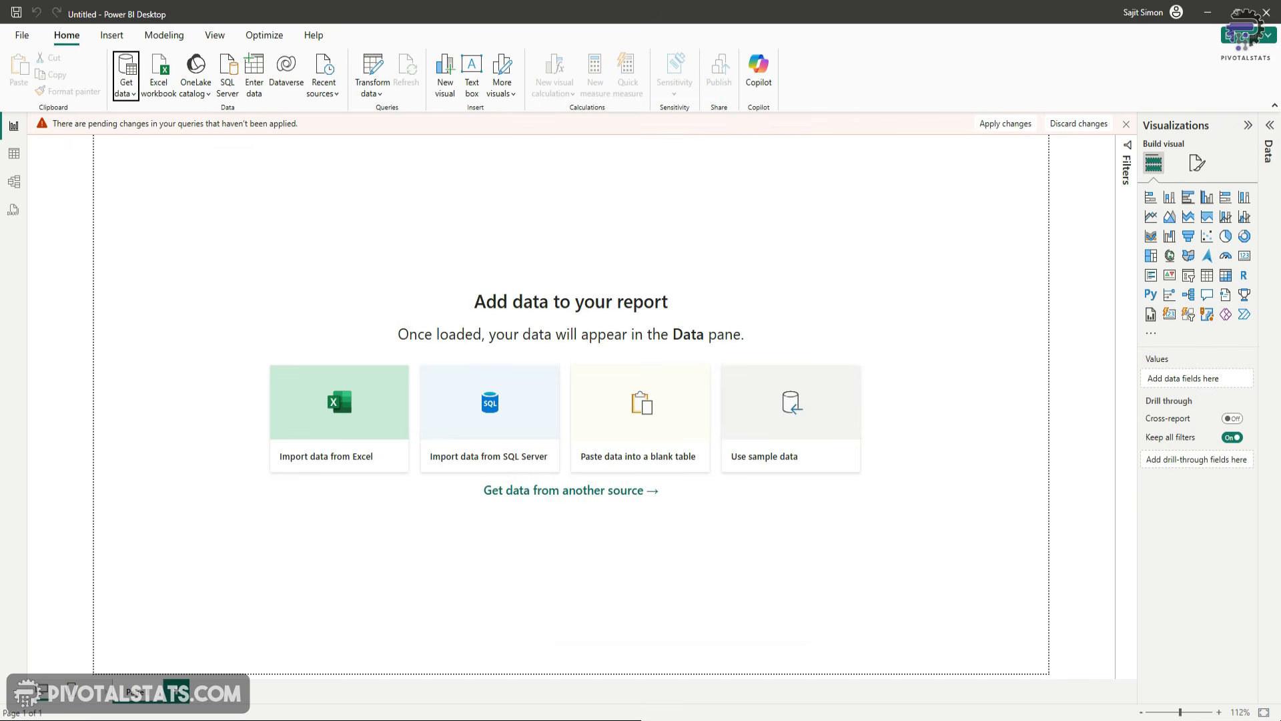
pyautogui.click(847, 685)
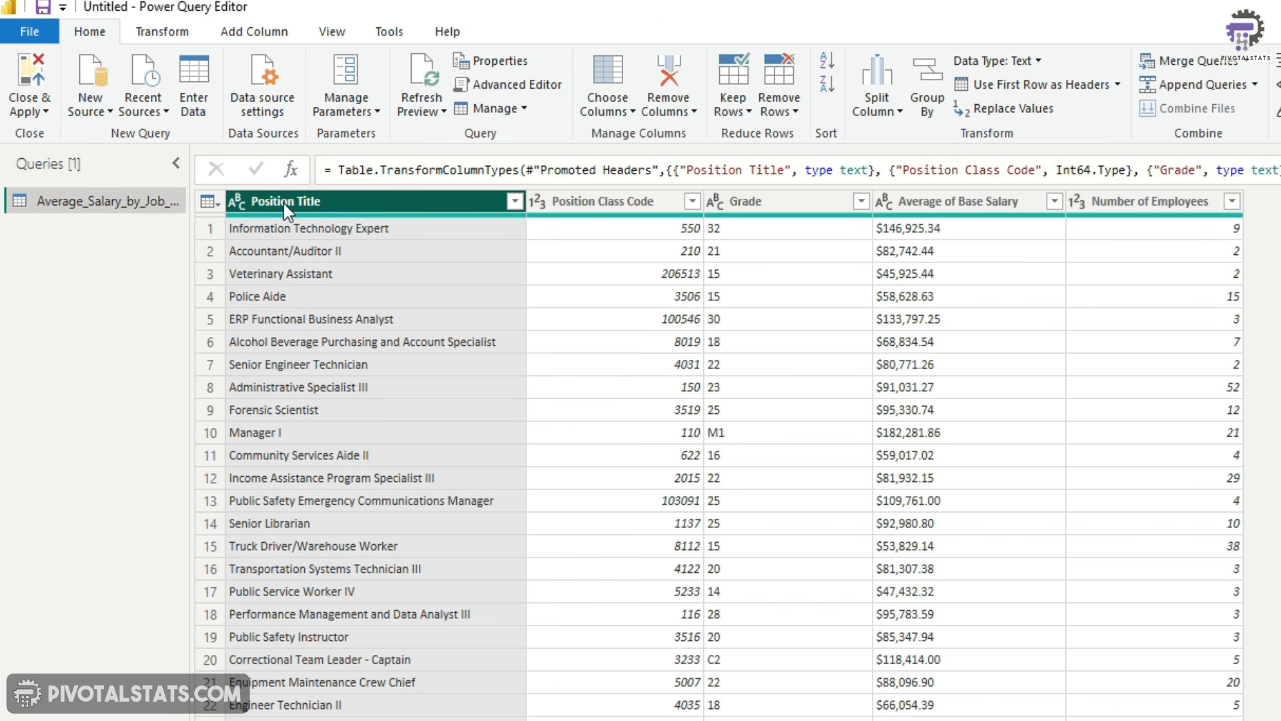
# Step: Check the data type choices for the Position Title, Position Class Code and Grade columns
pyautogui.click(238, 202)
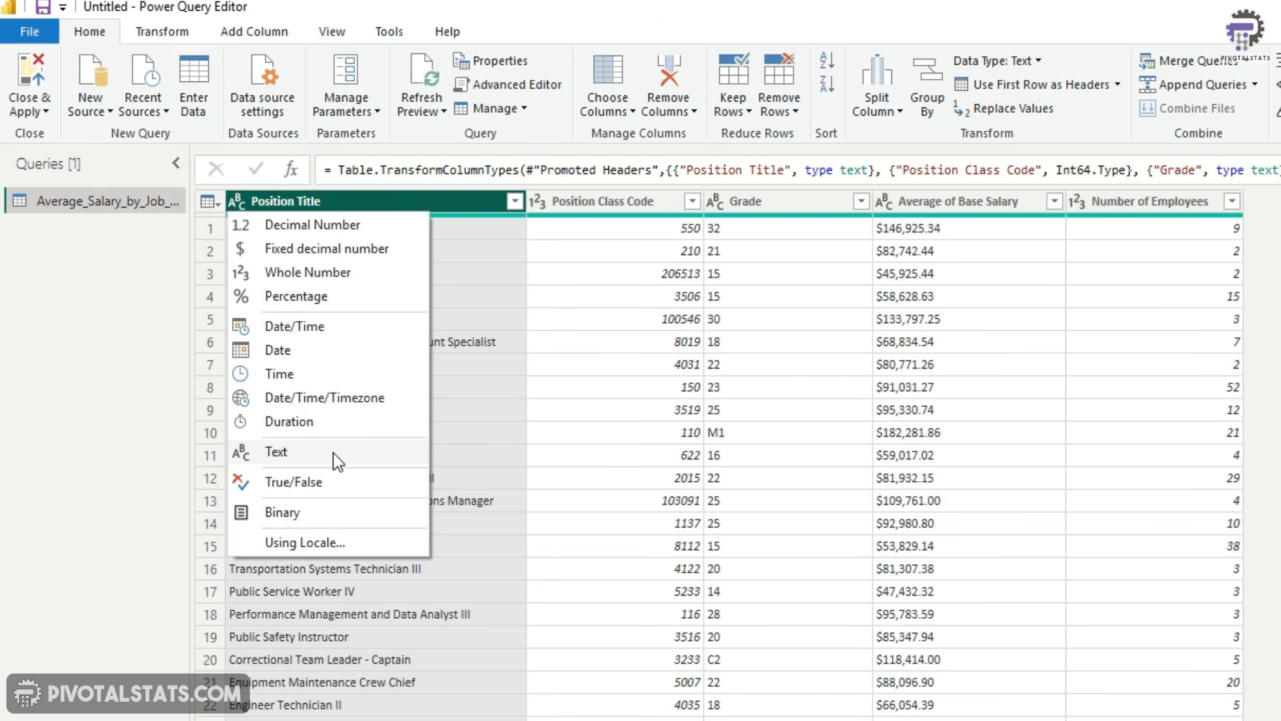
pyautogui.click(169, 327)
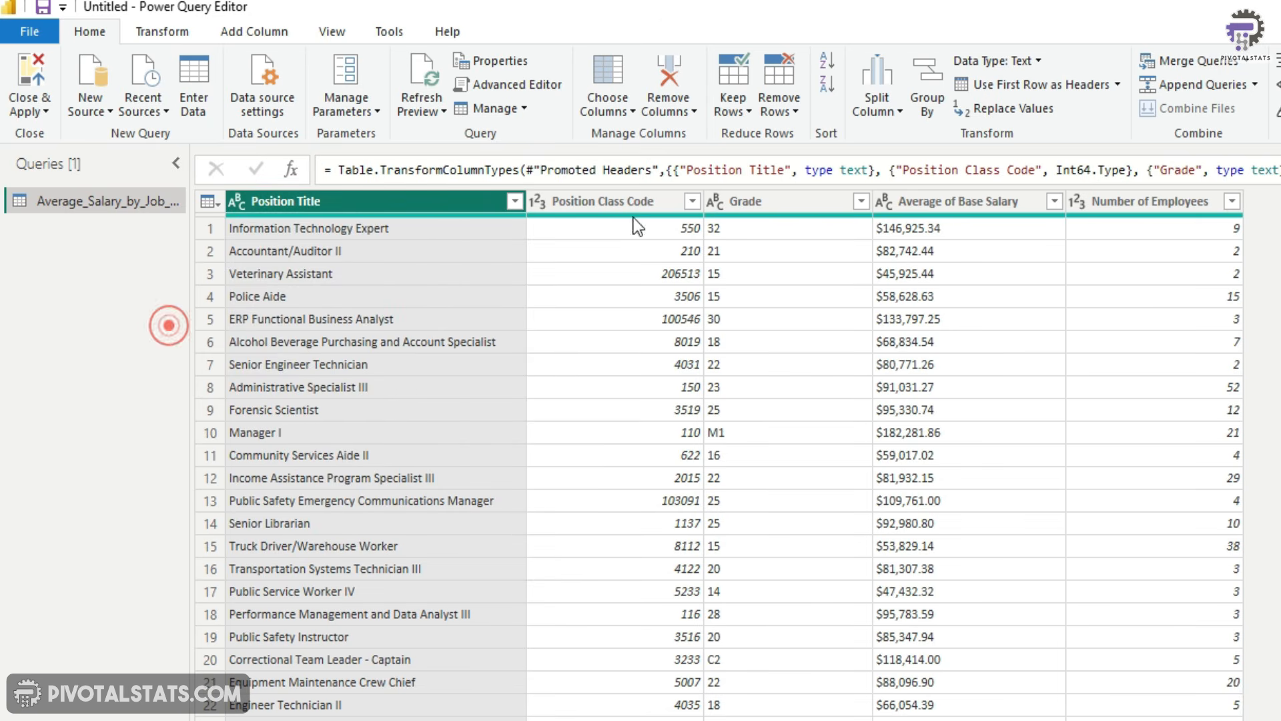
pyautogui.click(536, 203)
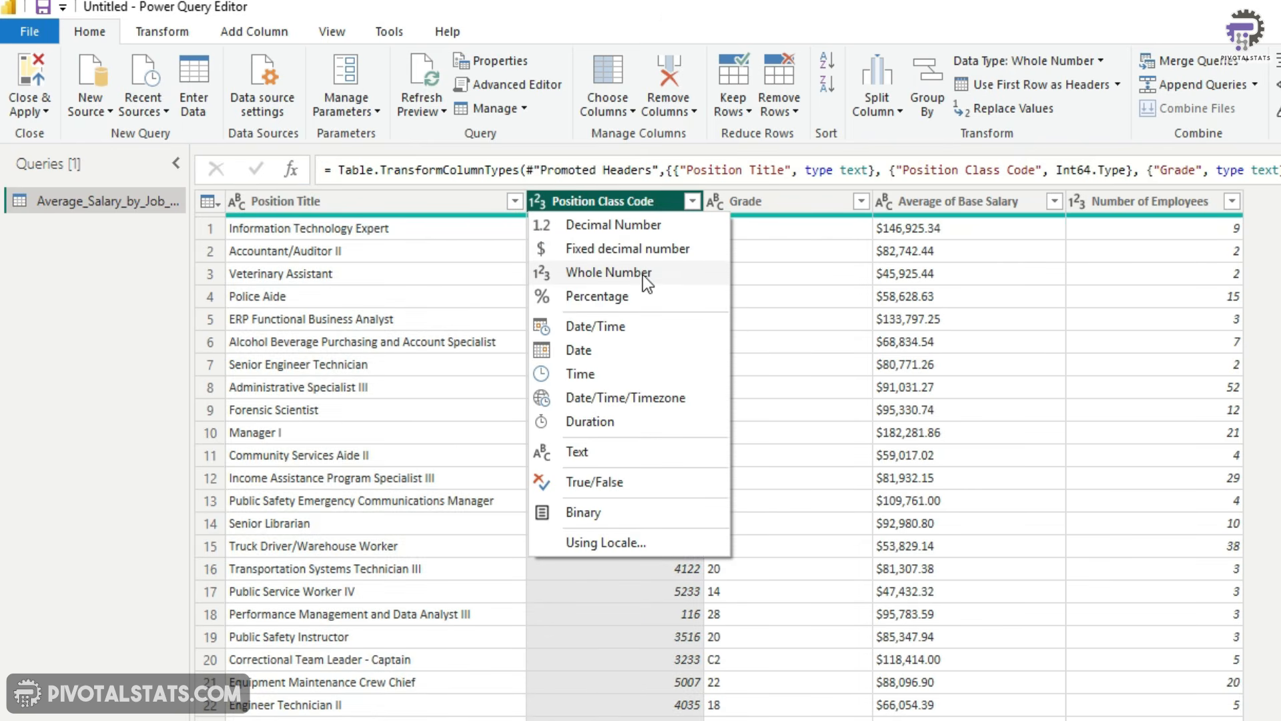
pyautogui.click(714, 202)
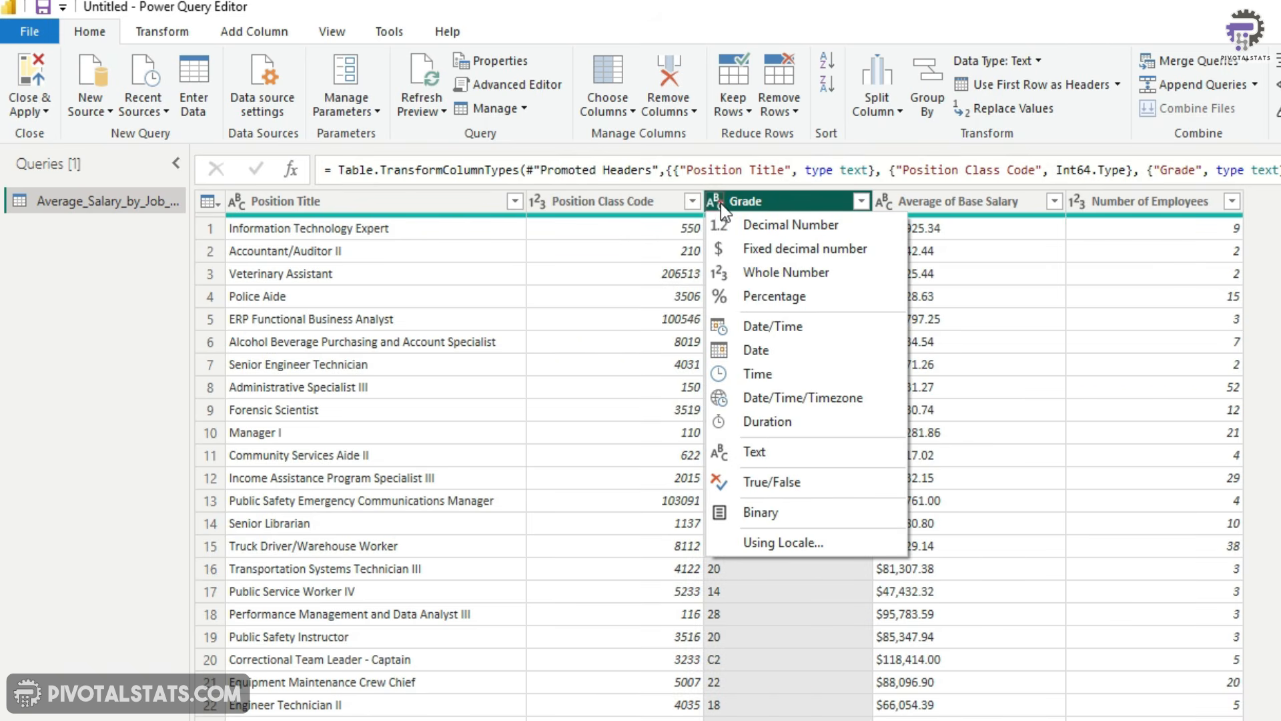
pyautogui.click(711, 200)
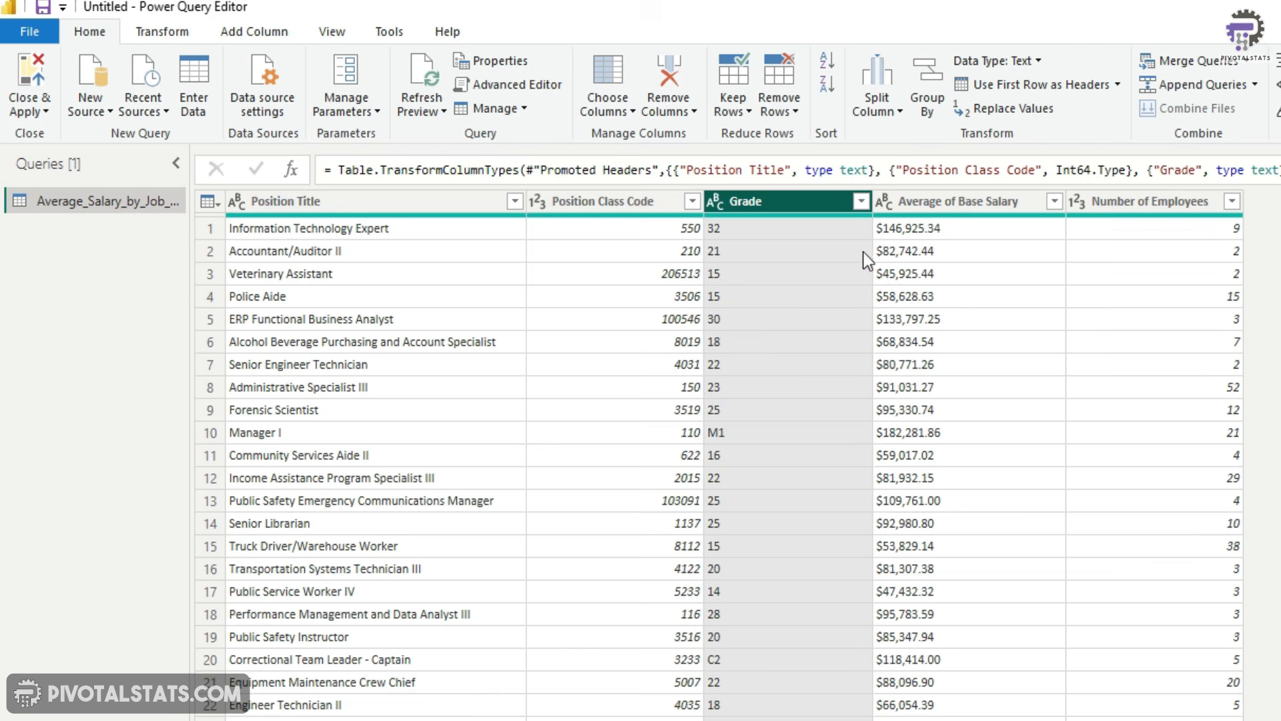
# Step: Examine the distinct values in the Grade column's filter list and close it without filtering
pyautogui.click(860, 200)
pyautogui.scroll(-10, 694, 527)
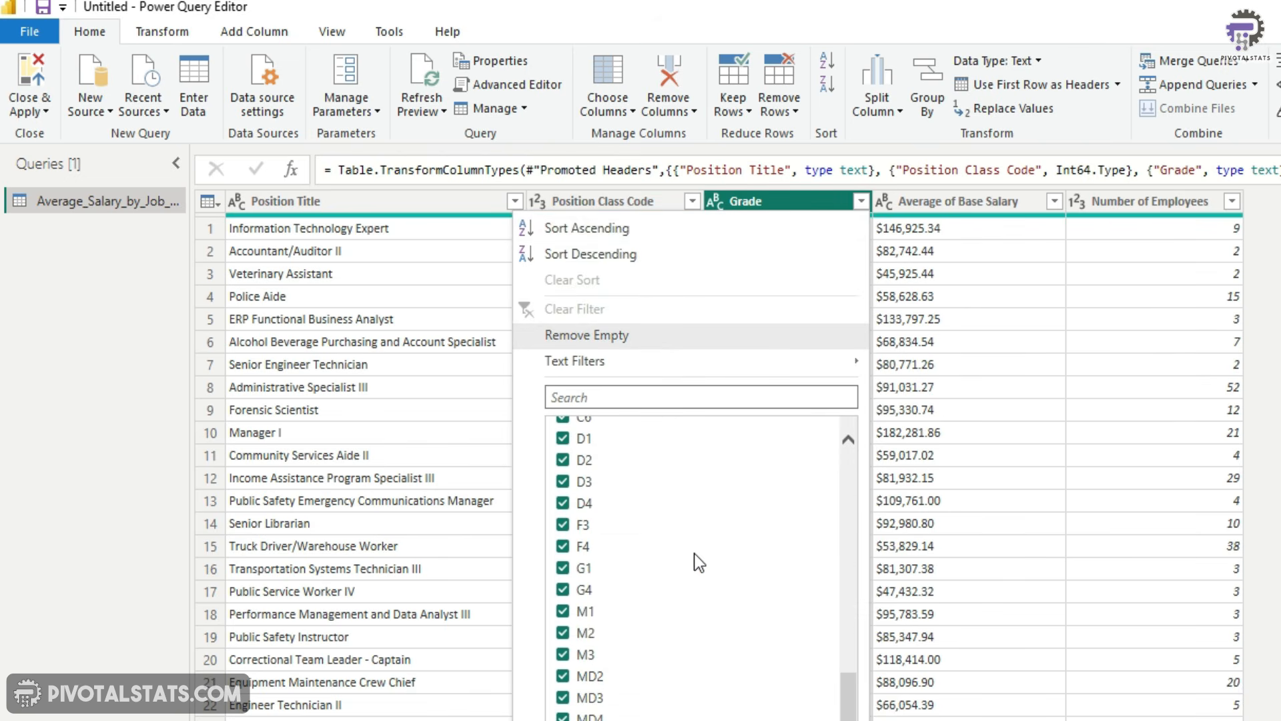
pyautogui.click(789, 716)
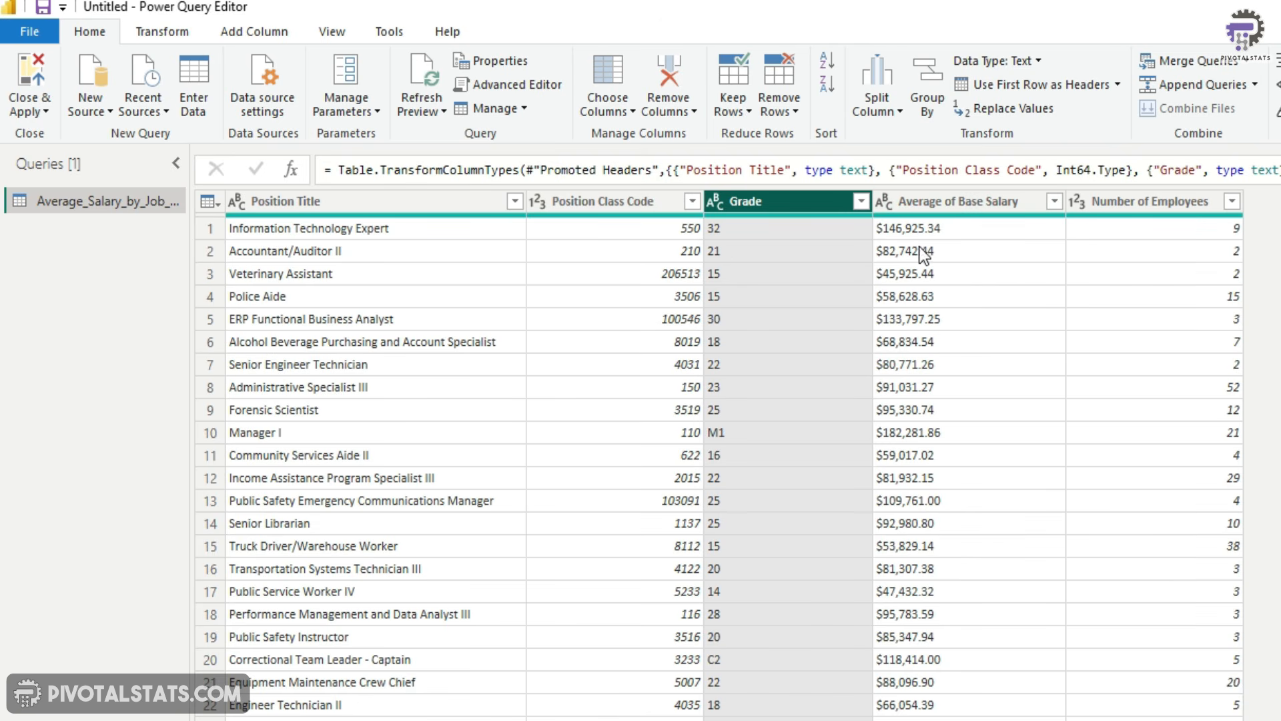
# Step: Try to convert the Average of Base Salary column to Decimal Number, replacing the existing type conversion
pyautogui.click(885, 201)
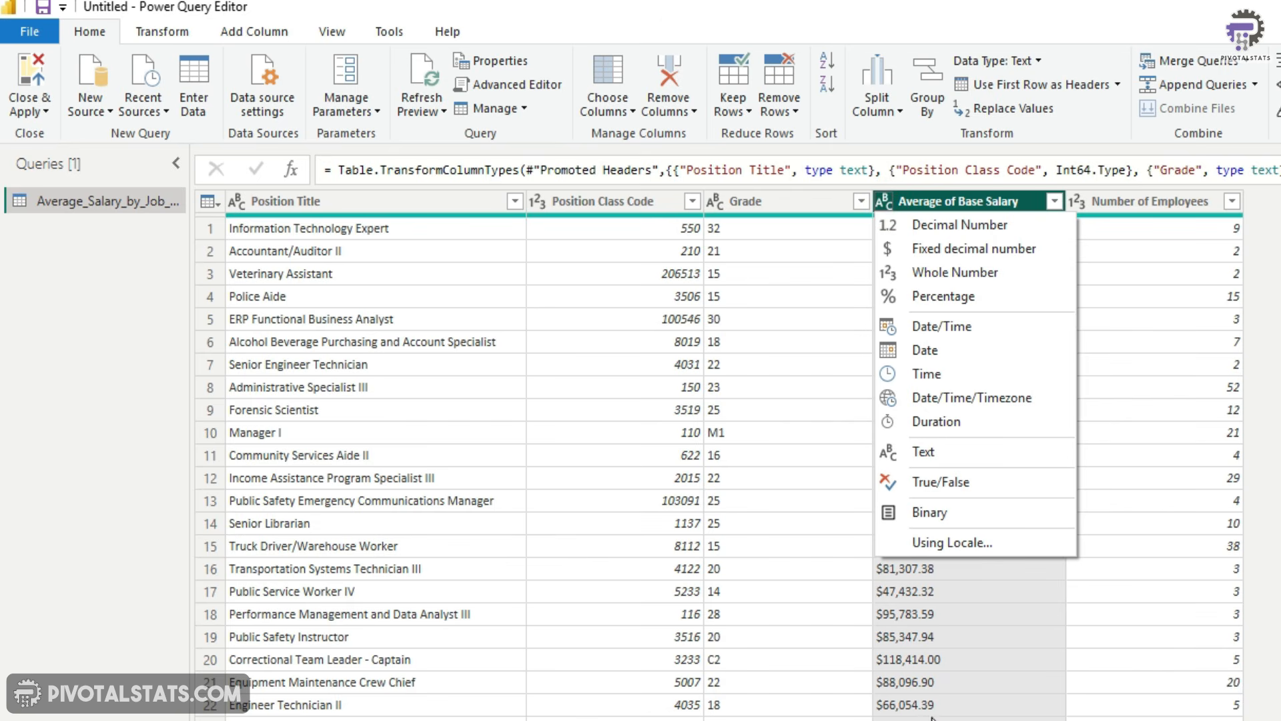
pyautogui.click(971, 226)
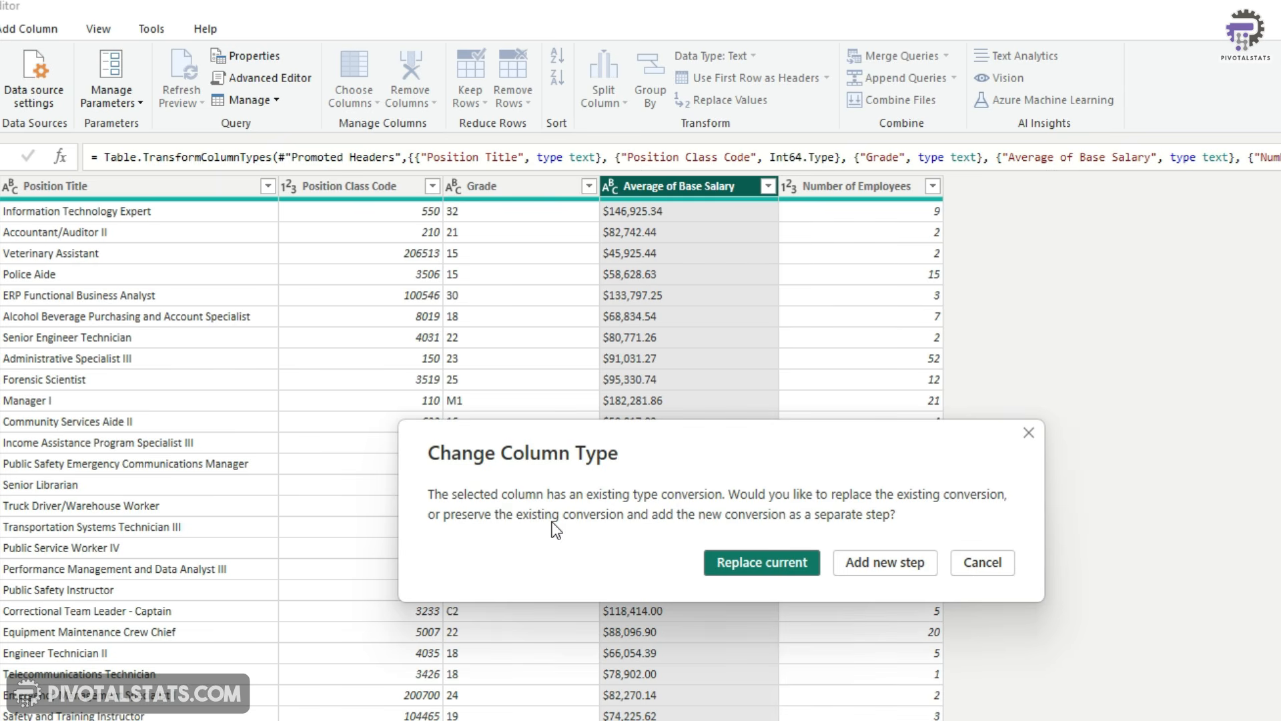
pyautogui.click(785, 562)
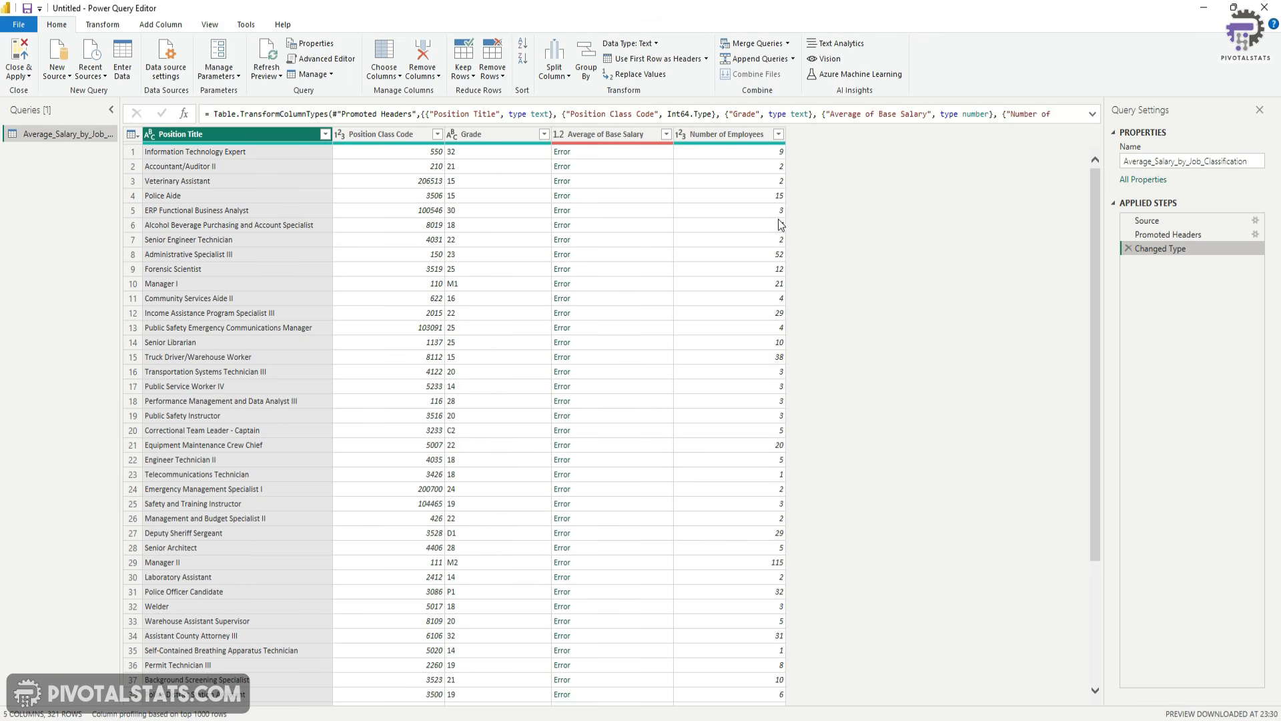
# Step: Delete the Changed Type applied step and replace $ with nothing in the Average of Base Salary column
pyautogui.click(1129, 248)
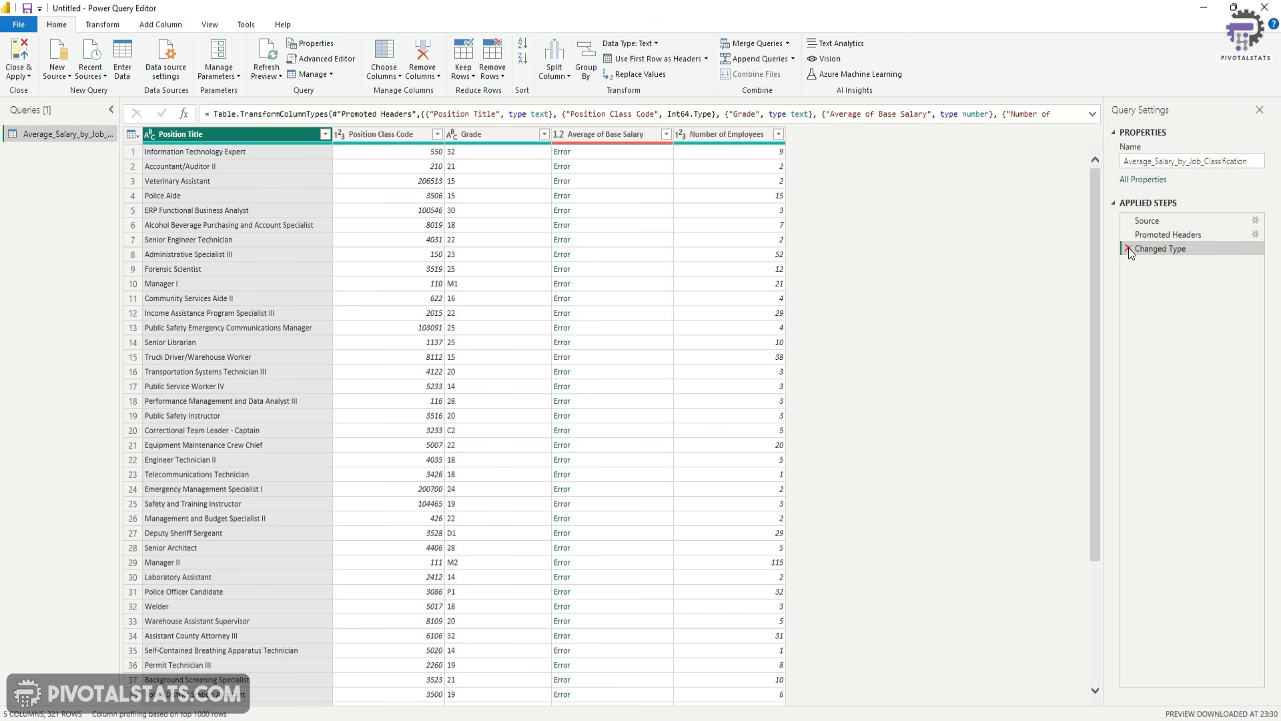
pyautogui.click(1129, 248)
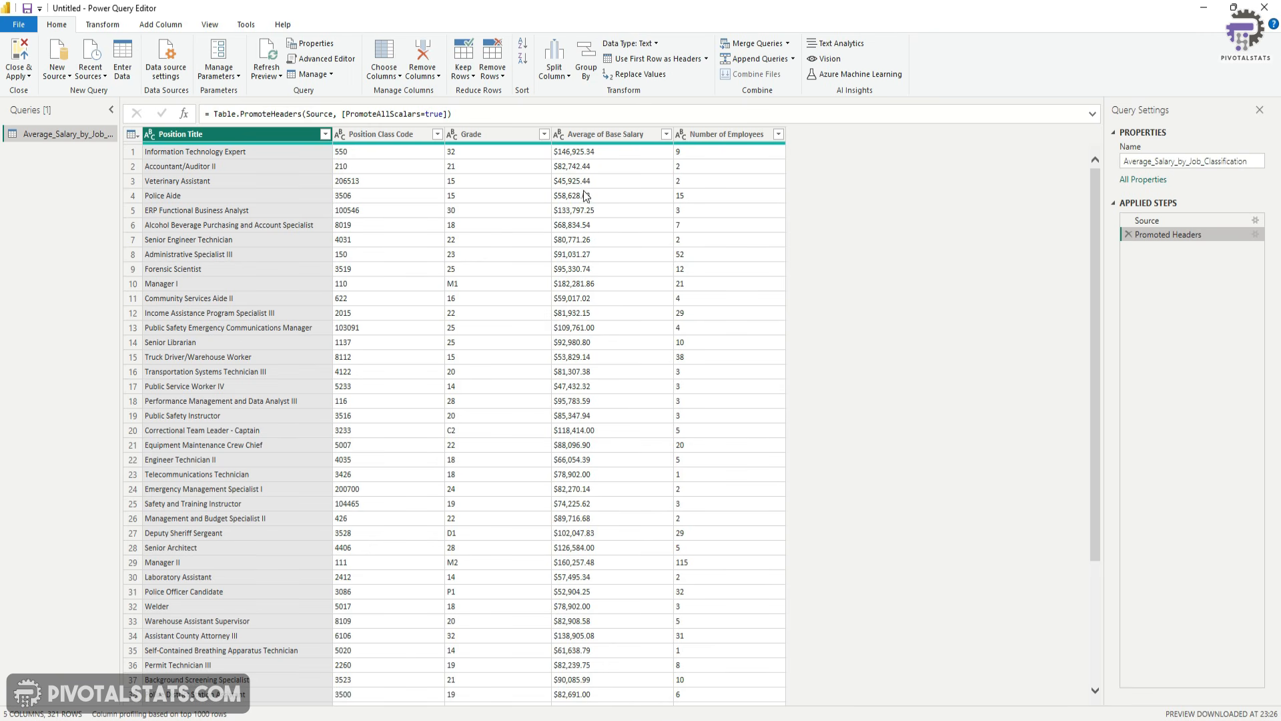
pyautogui.click(594, 136)
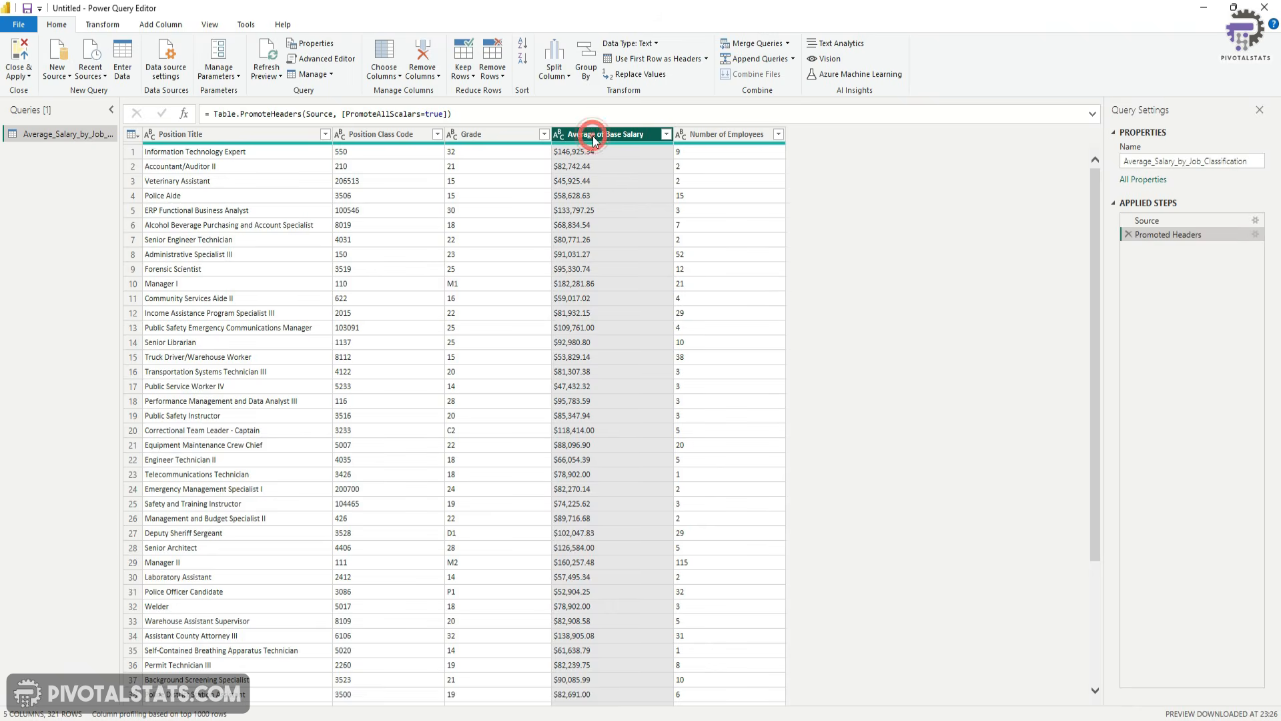
pyautogui.click(119, 26)
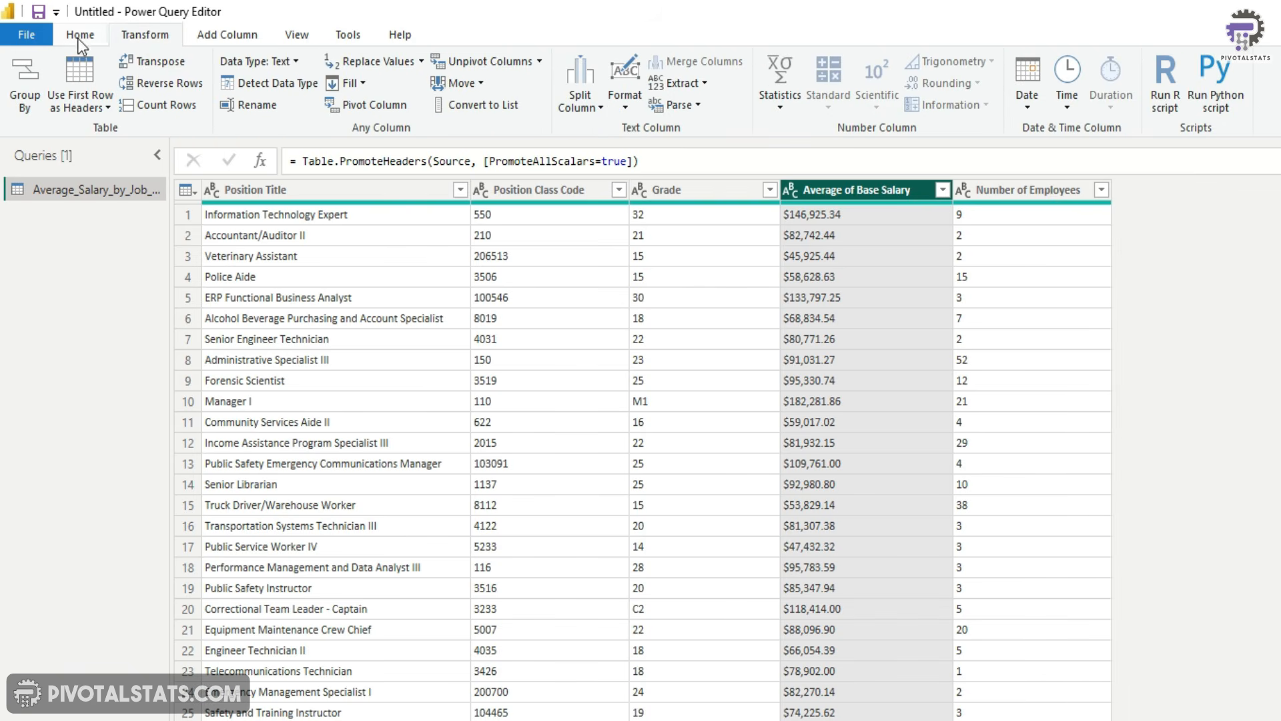
pyautogui.click(399, 65)
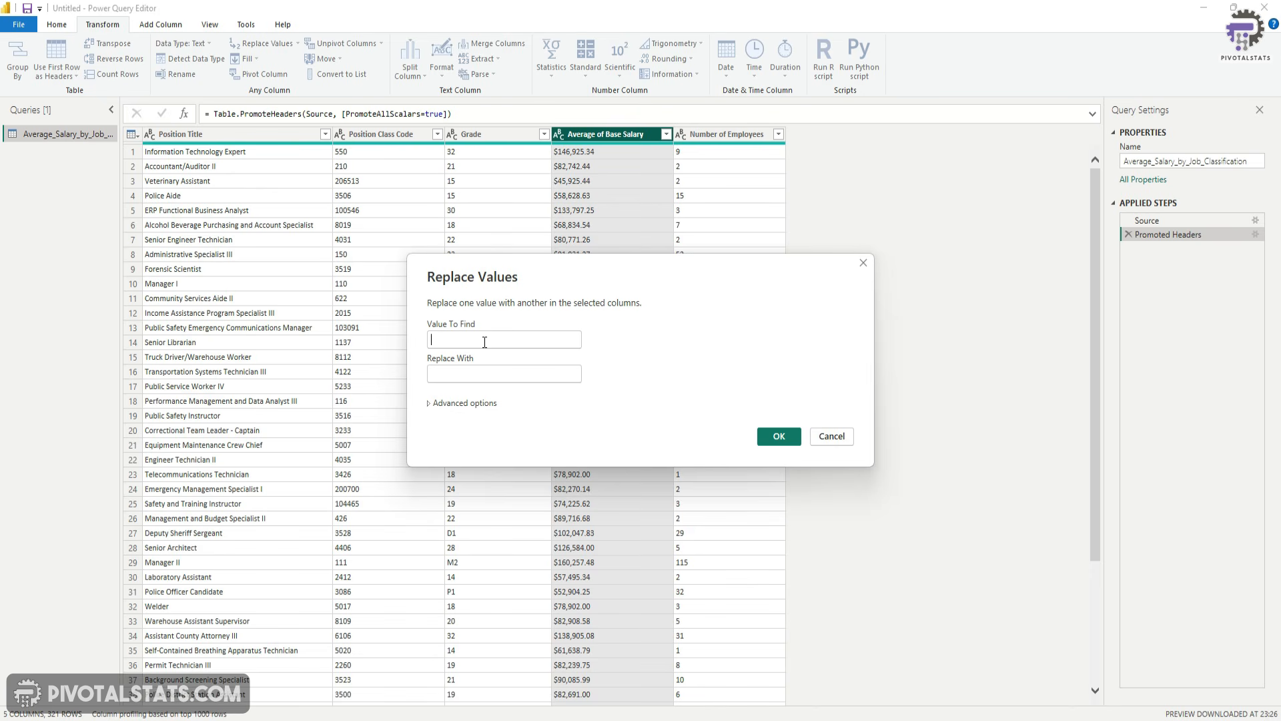
pyautogui.write('$')
pyautogui.click(495, 377)
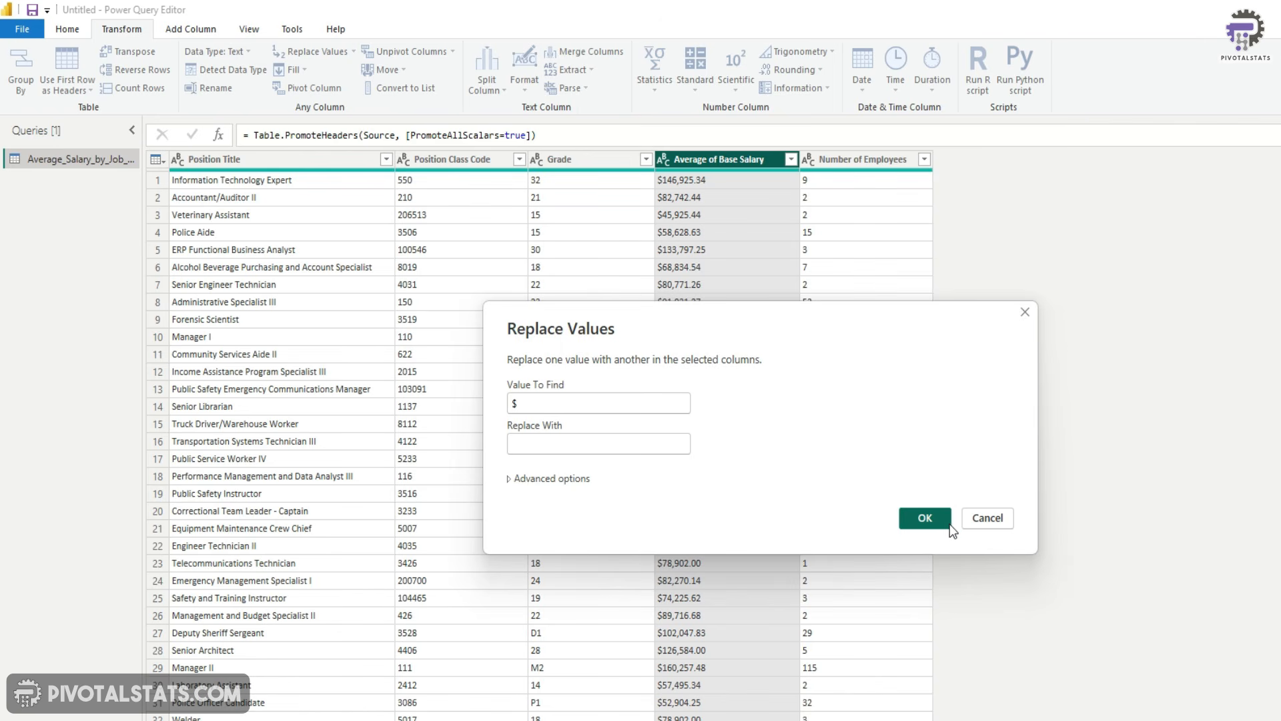
pyautogui.click(511, 483)
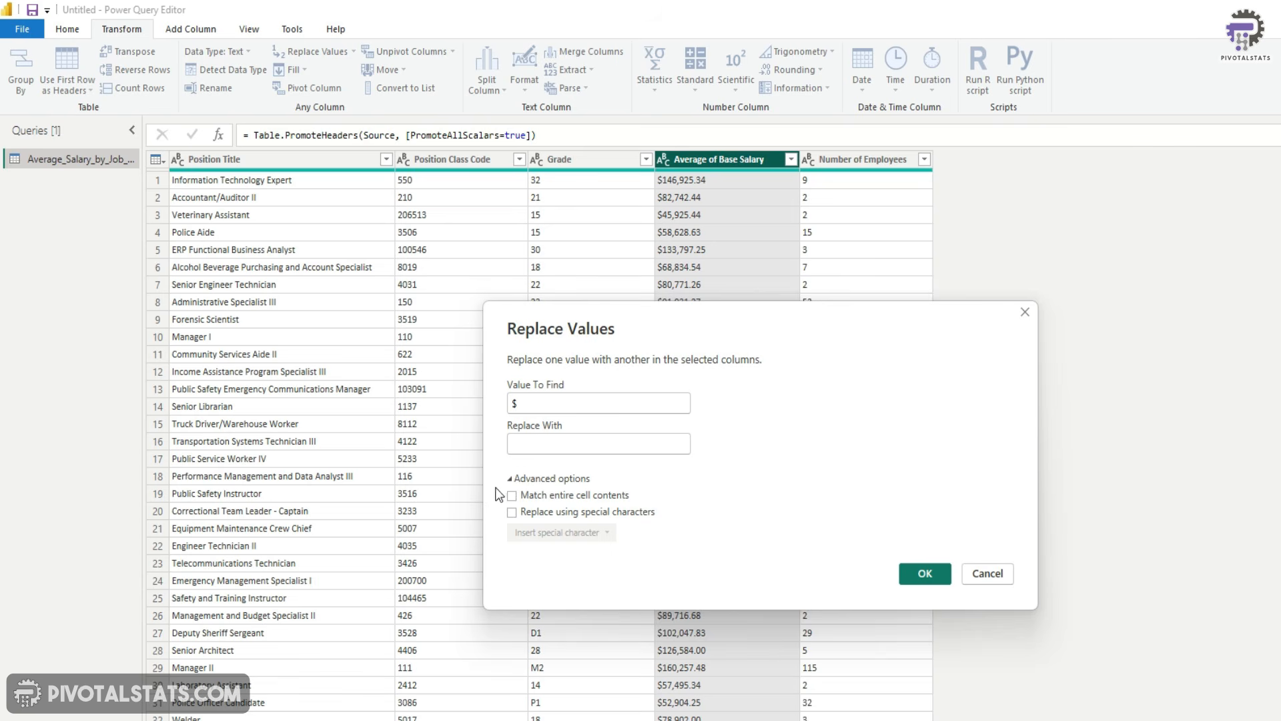
pyautogui.click(515, 478)
pyautogui.click(921, 518)
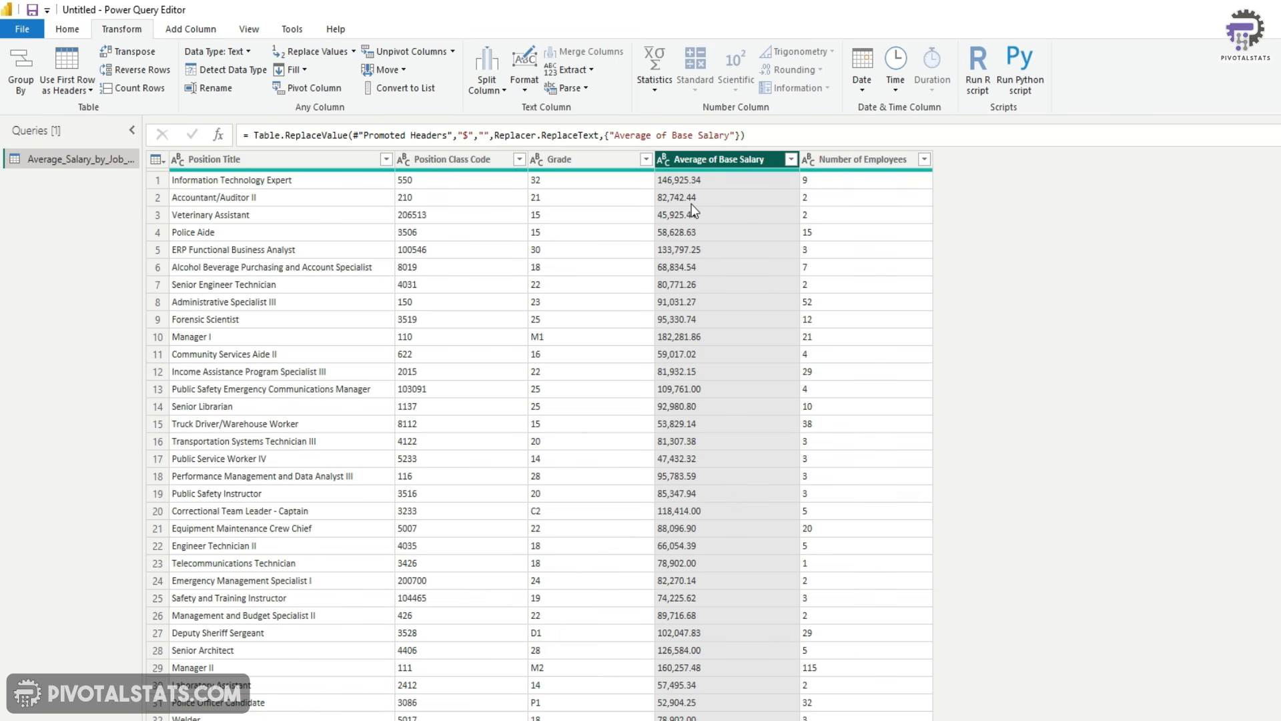
# Step: Change the Average of Base Salary column's data type to Decimal Number and apply the query changes, closing the Power Query Editor
pyautogui.click(662, 160)
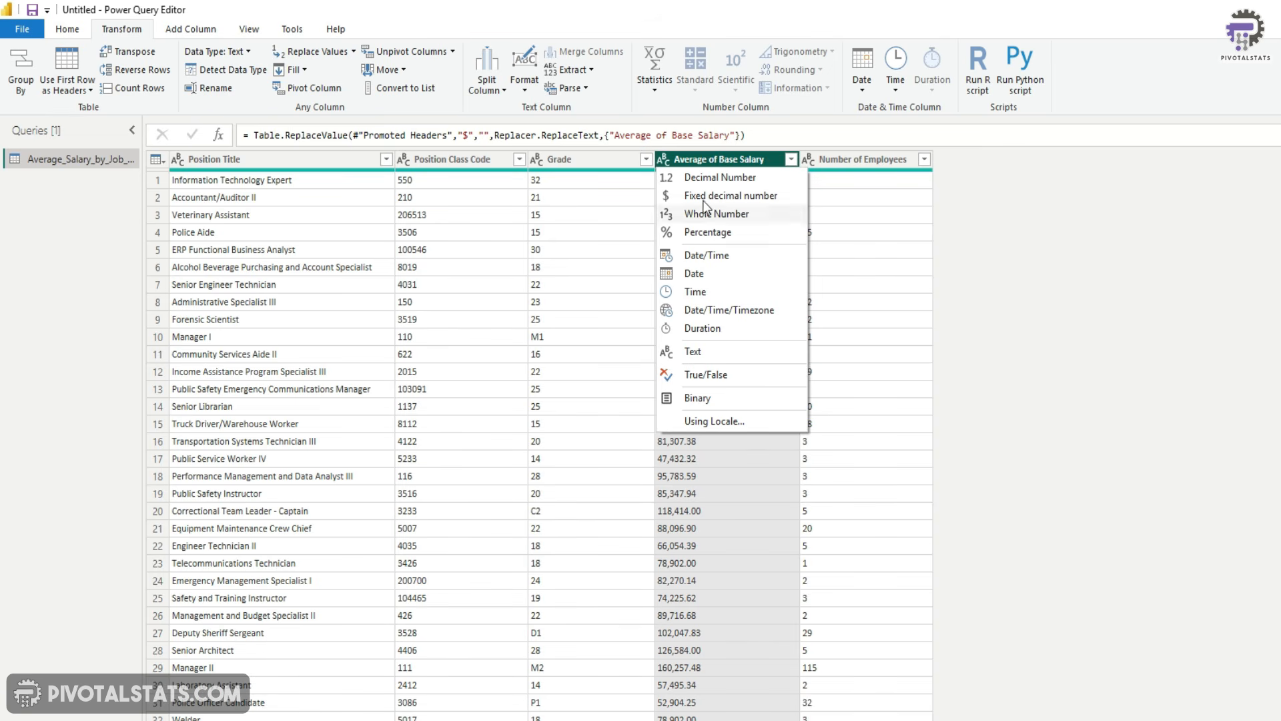
pyautogui.click(708, 179)
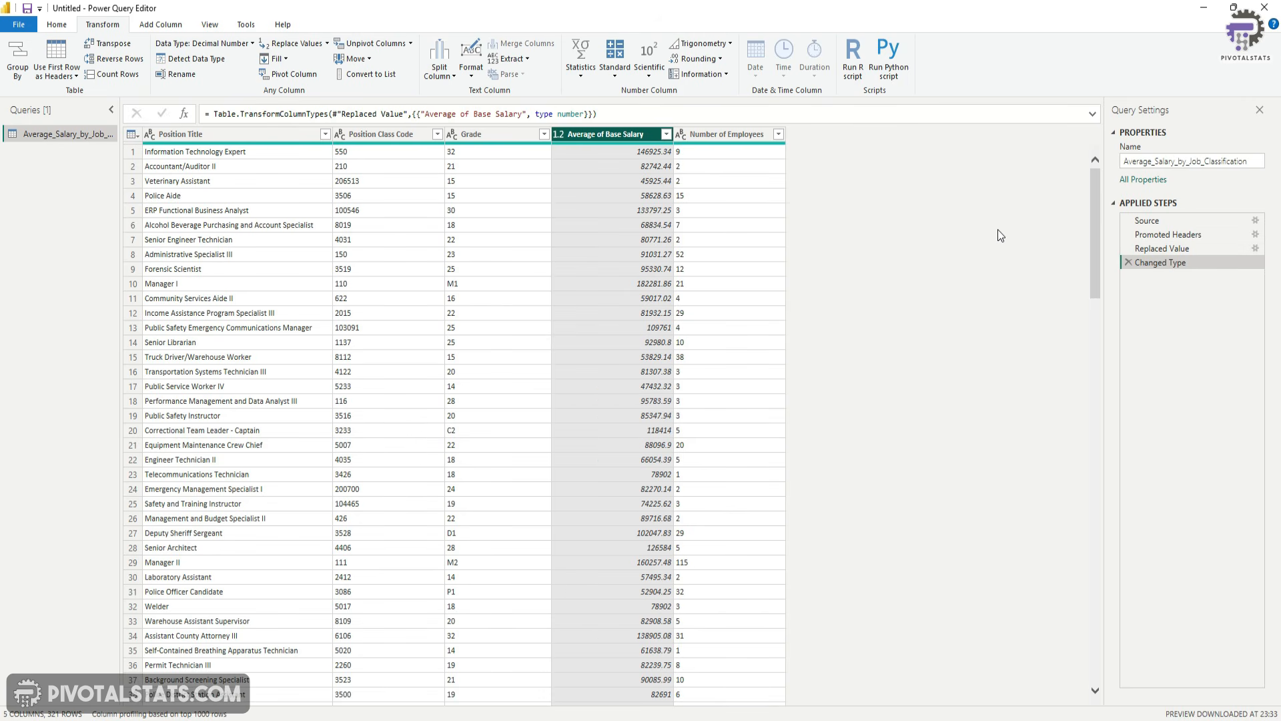
pyautogui.click(58, 25)
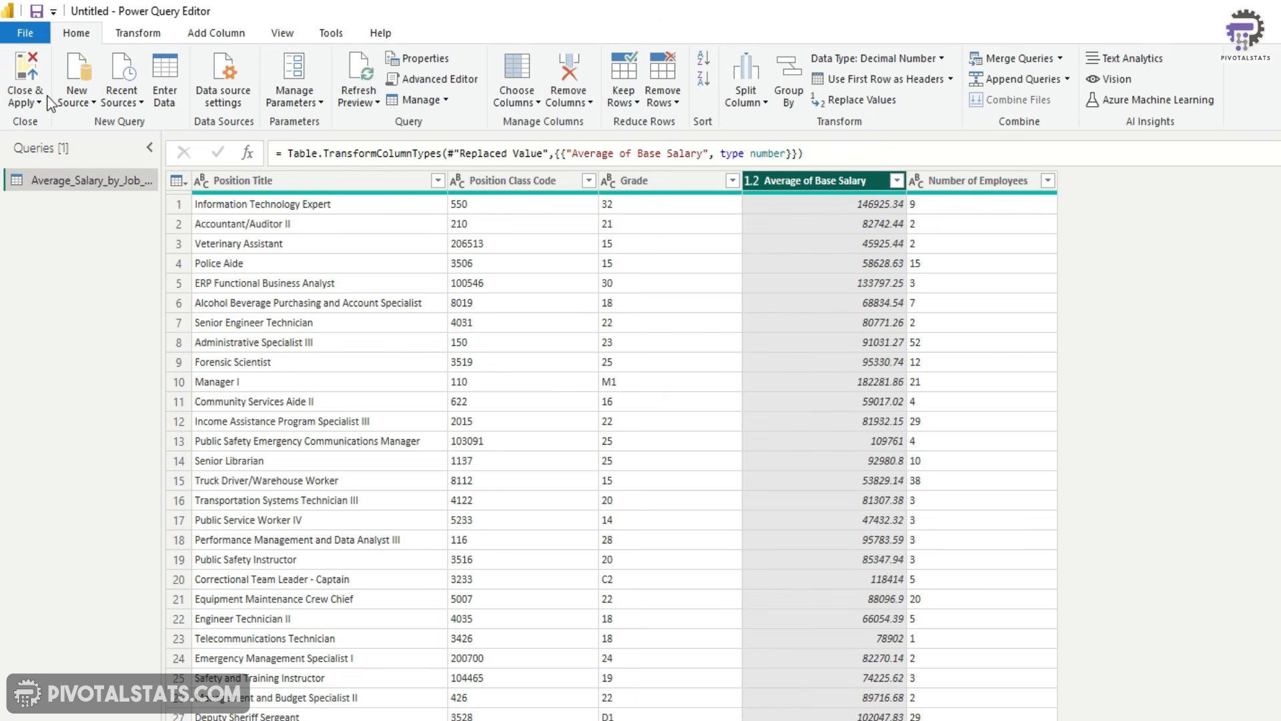
pyautogui.click(33, 100)
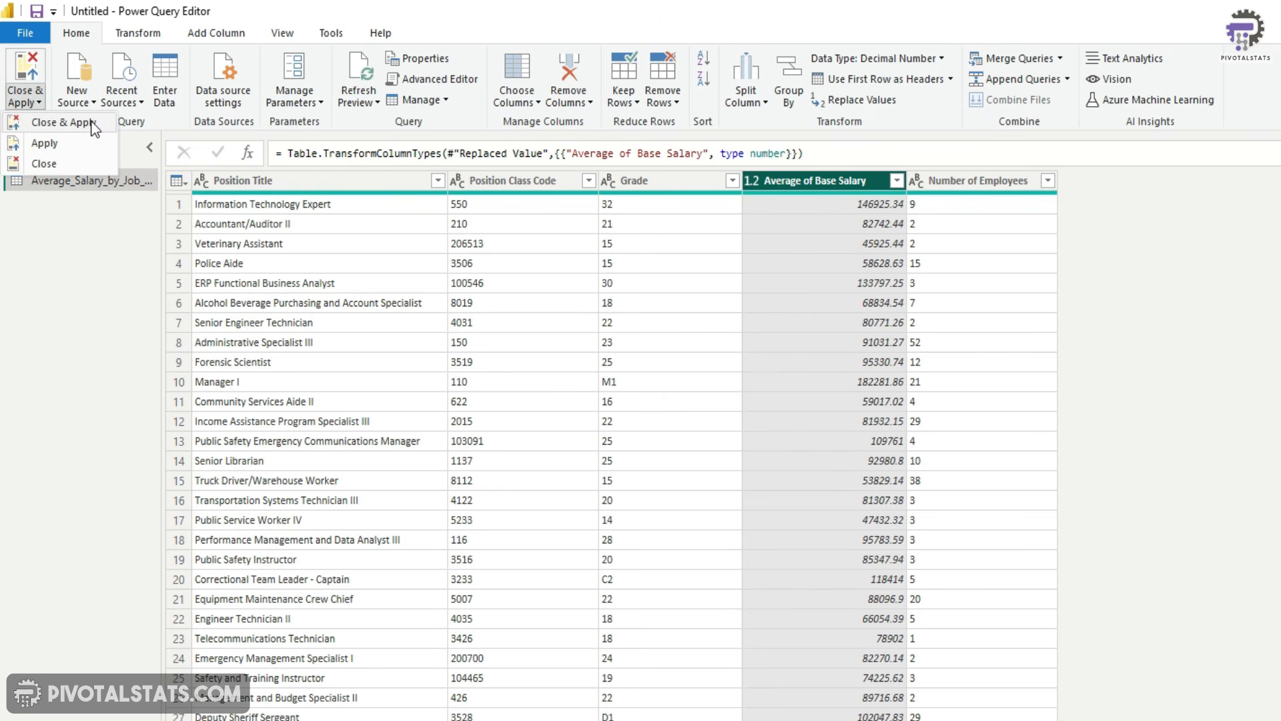
pyautogui.click(44, 164)
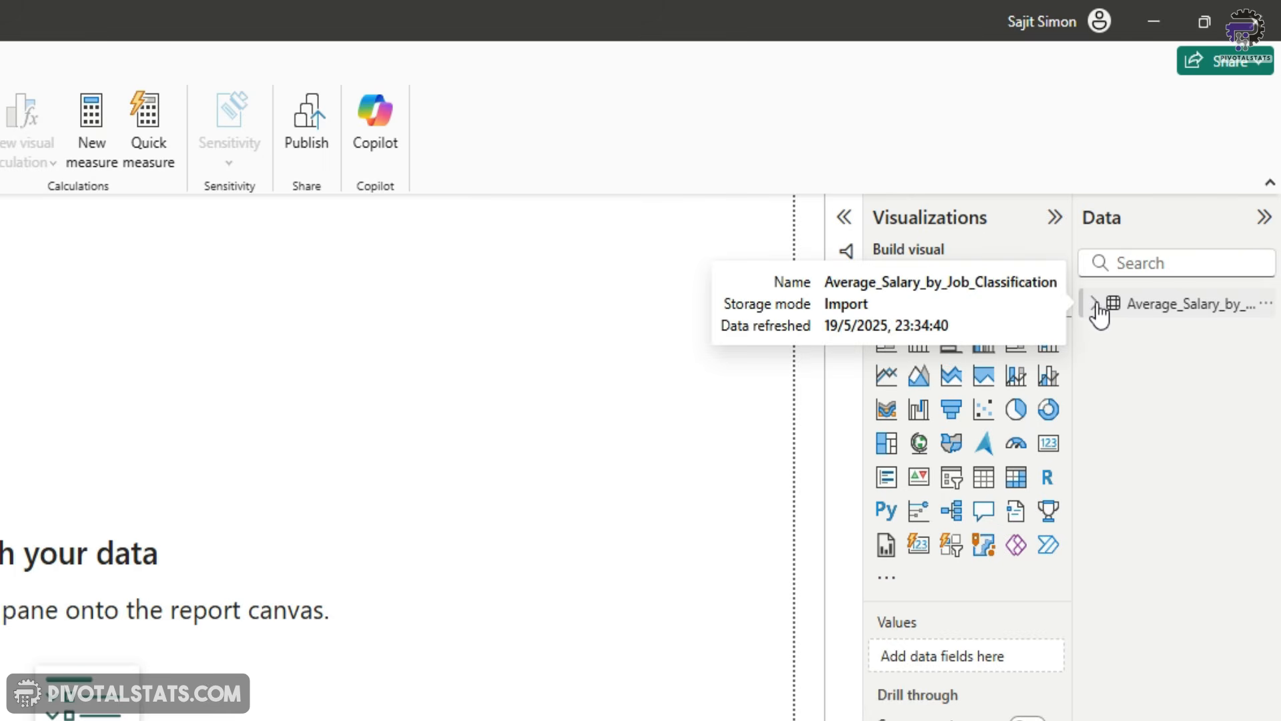
# Step: Review the fields and rows of the loaded Average_Salary_by_Job_Classification table and refresh the data
pyautogui.click(1094, 302)
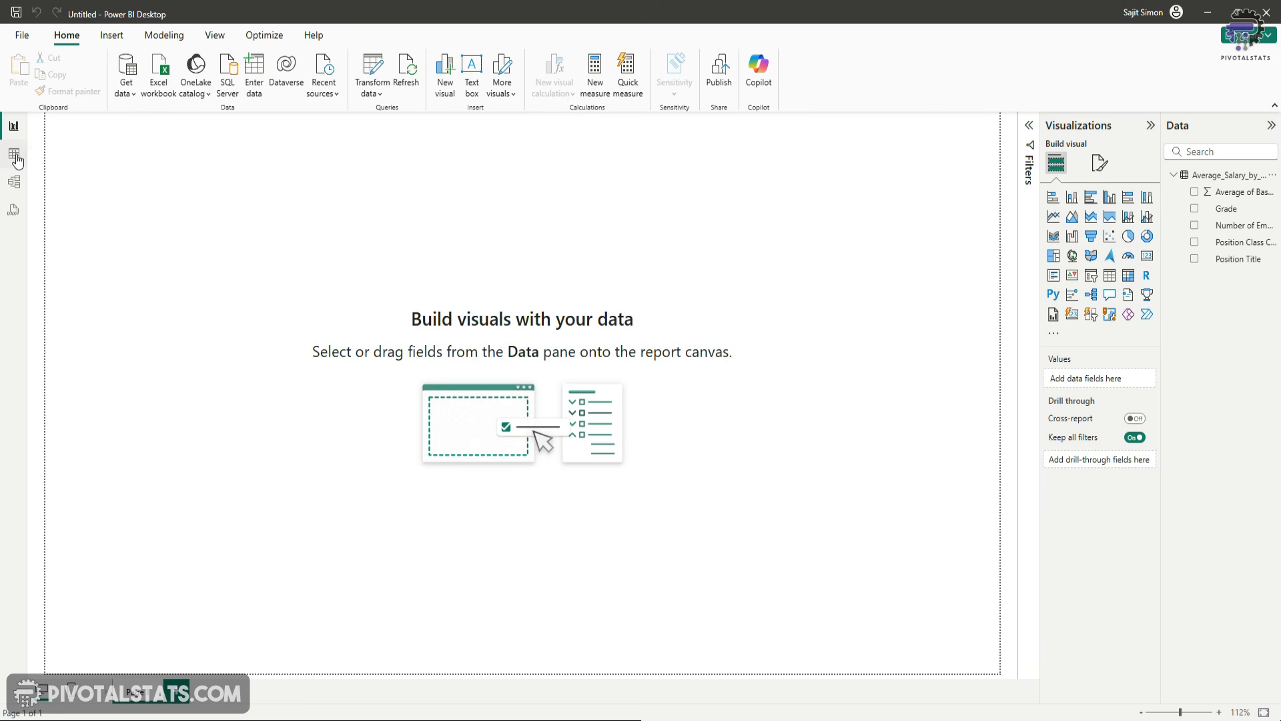
pyautogui.click(14, 158)
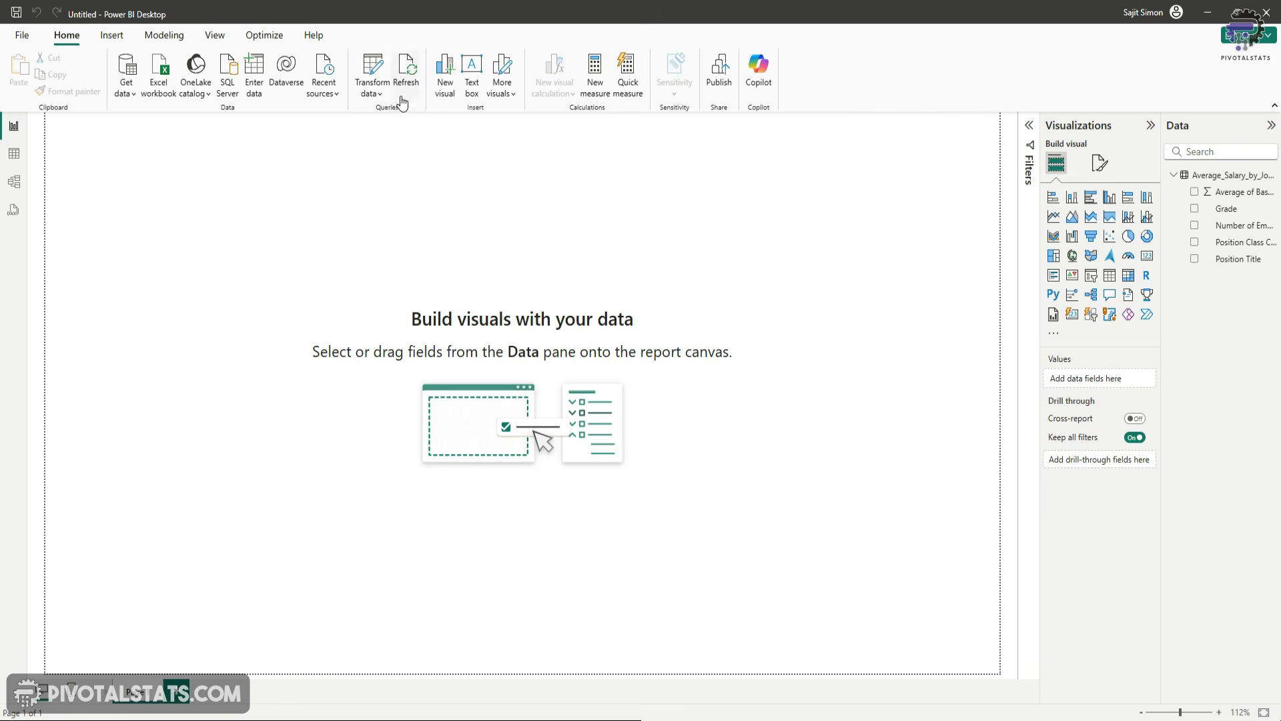
pyautogui.click(407, 73)
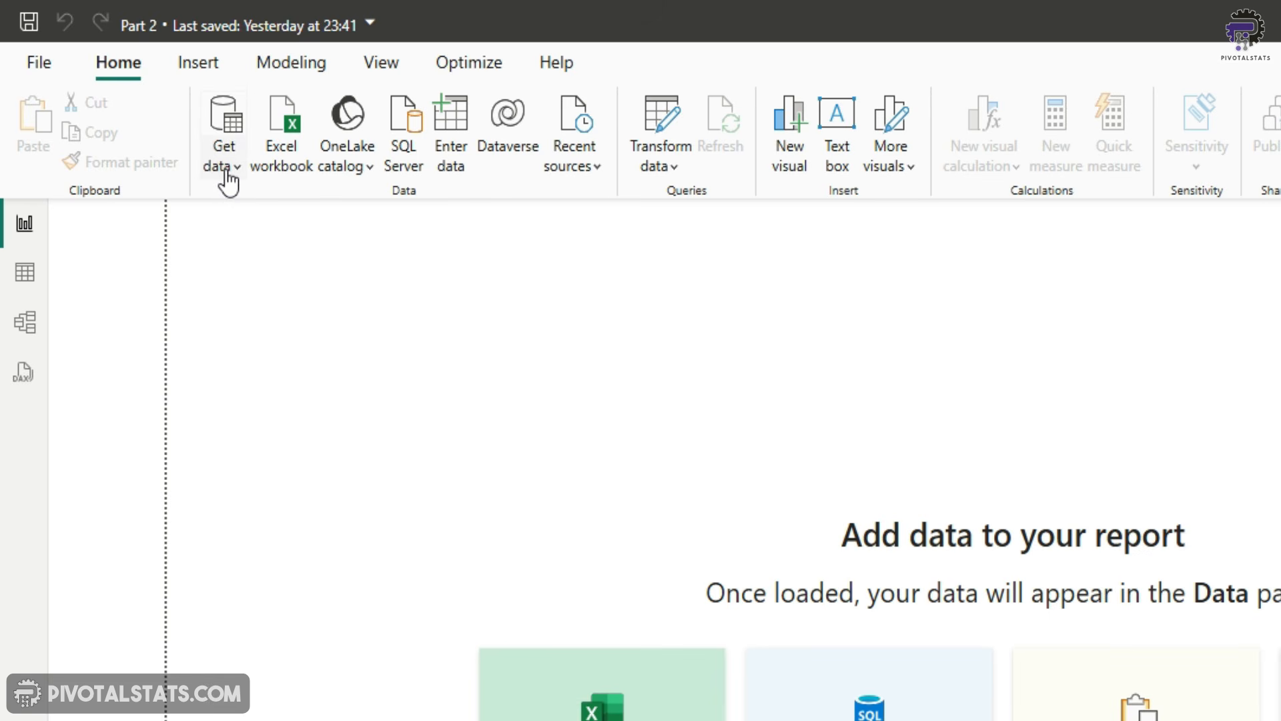
# Step: Look over the common data sources in the Part 2 report and start a new SQL Server database connection
pyautogui.click(227, 177)
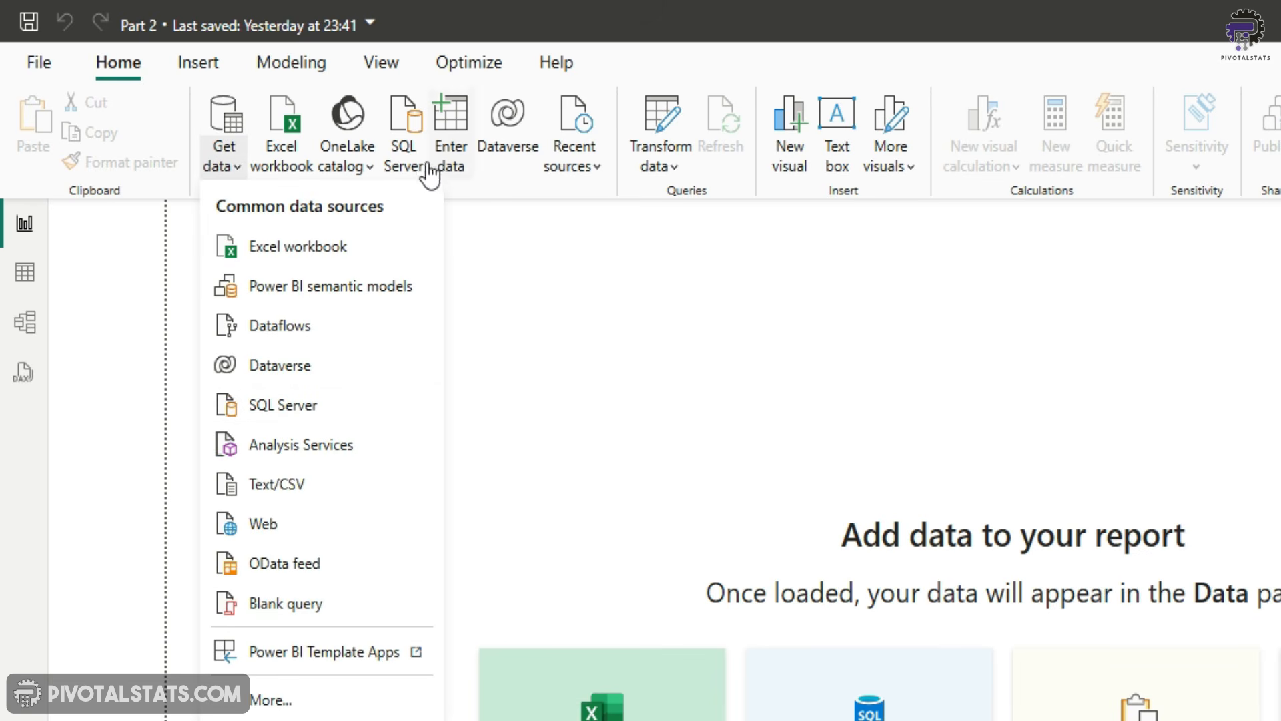
pyautogui.click(690, 62)
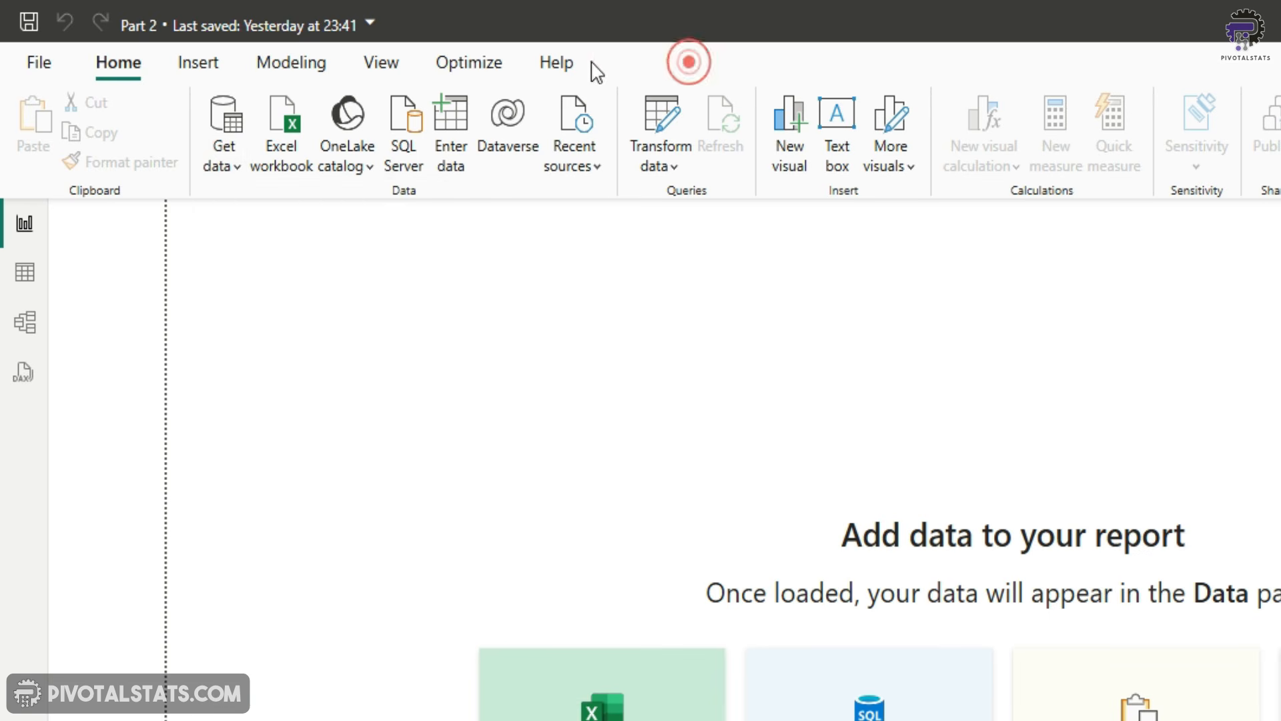
pyautogui.click(414, 162)
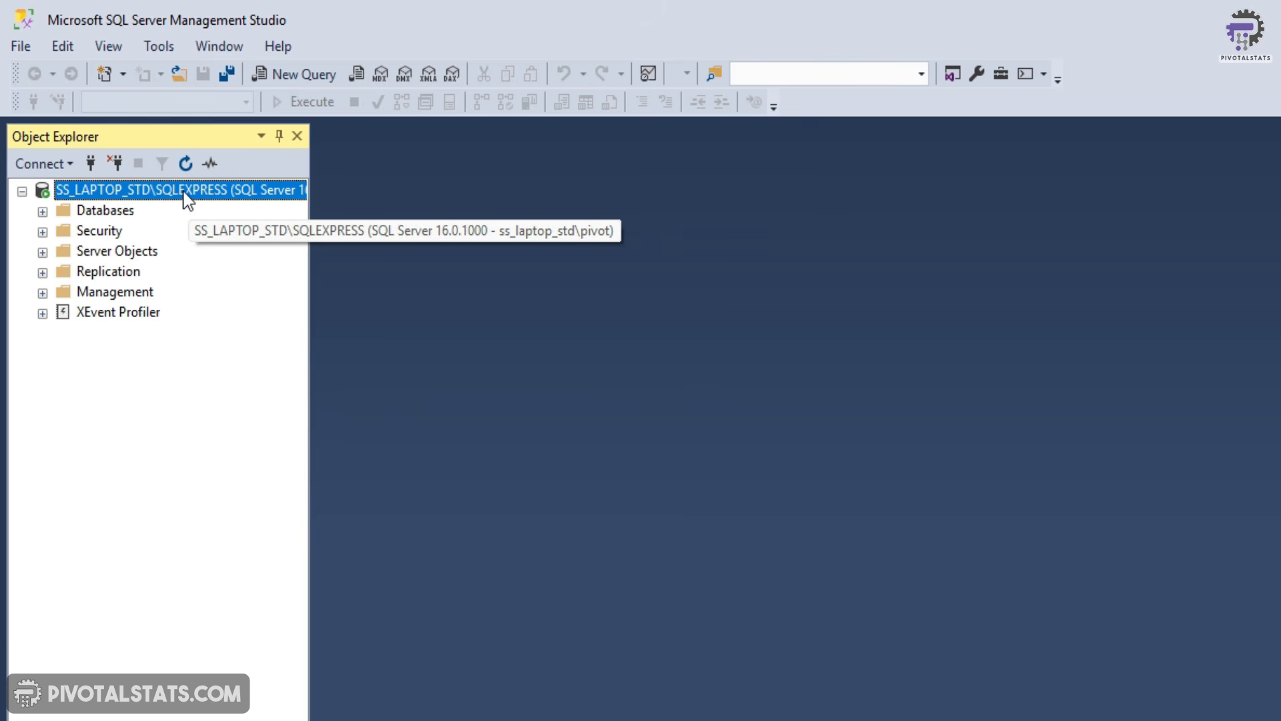
# Step: In SQL Server Management Studio, copy the server name ss_laptop_std\SQLEXPRESS from the server's properties and close them
pyautogui.rightClick(184, 194)
pyautogui.click(270, 647)
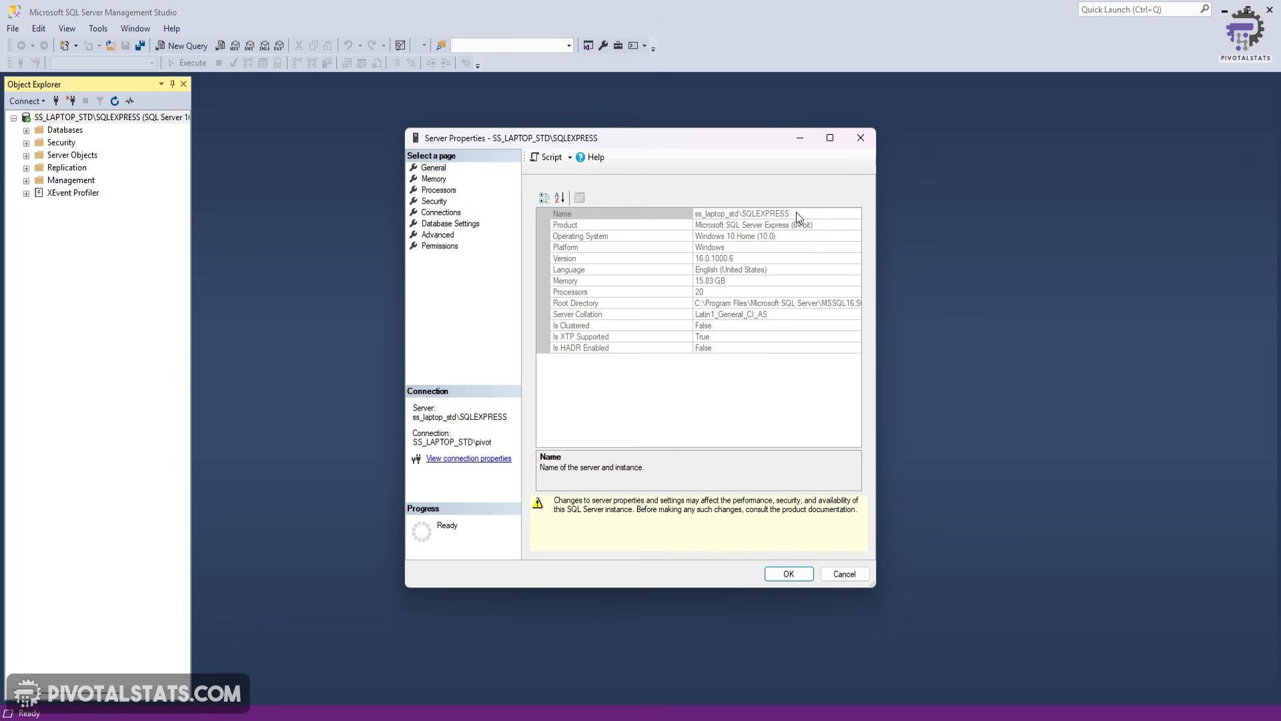
pyautogui.click(804, 212)
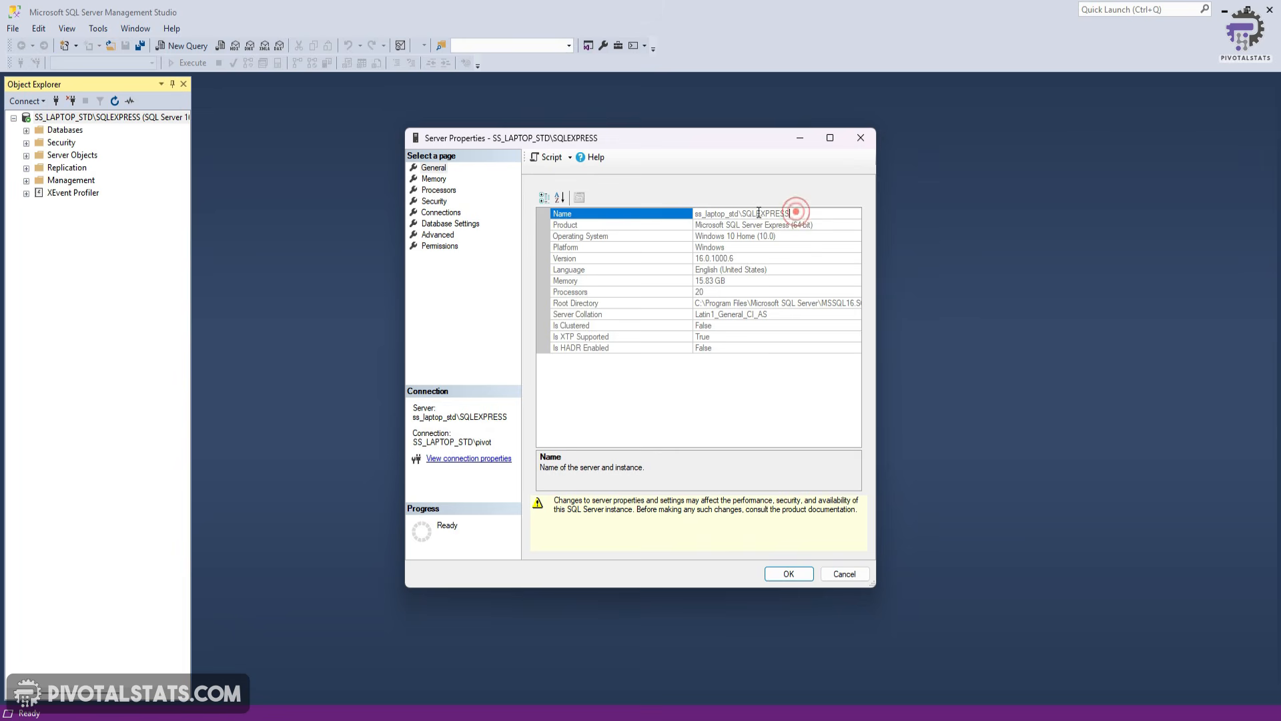
pyautogui.doubleClick(804, 212)
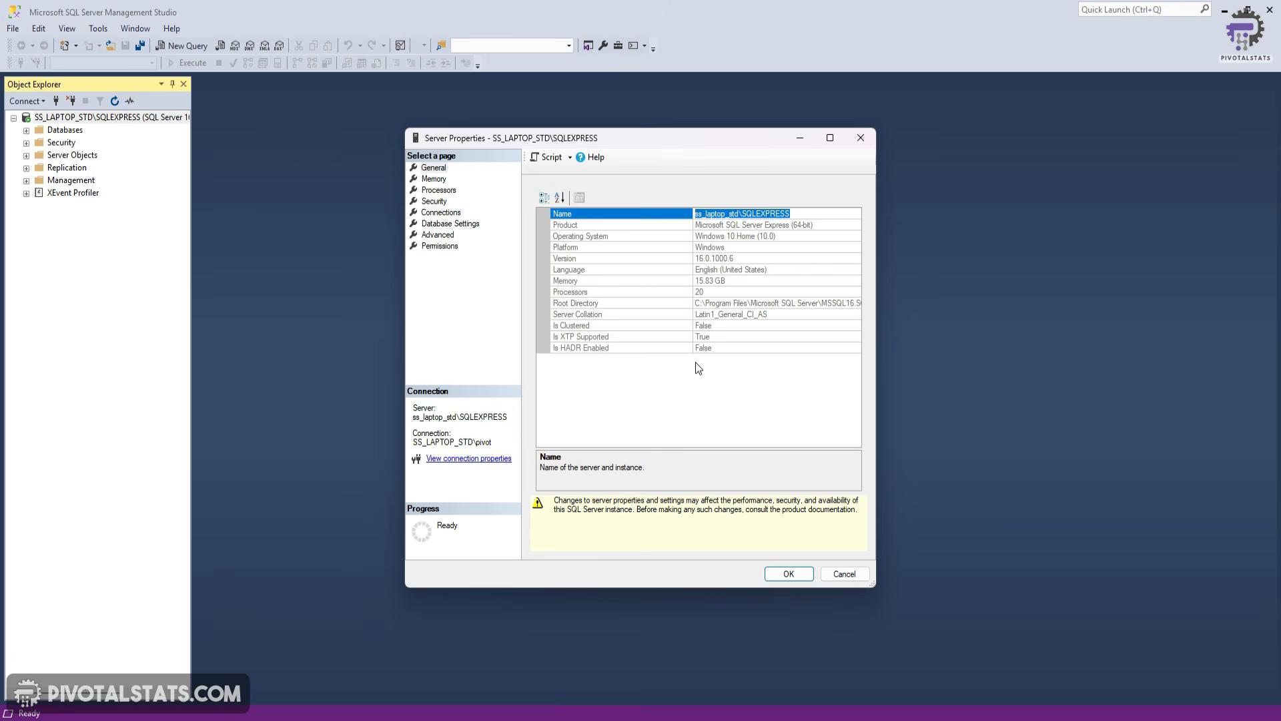
pyautogui.moveTo(803, 211); pyautogui.dragTo(652, 211)
pyautogui.hotkey('ctrl', 'c')
pyautogui.click(860, 138)
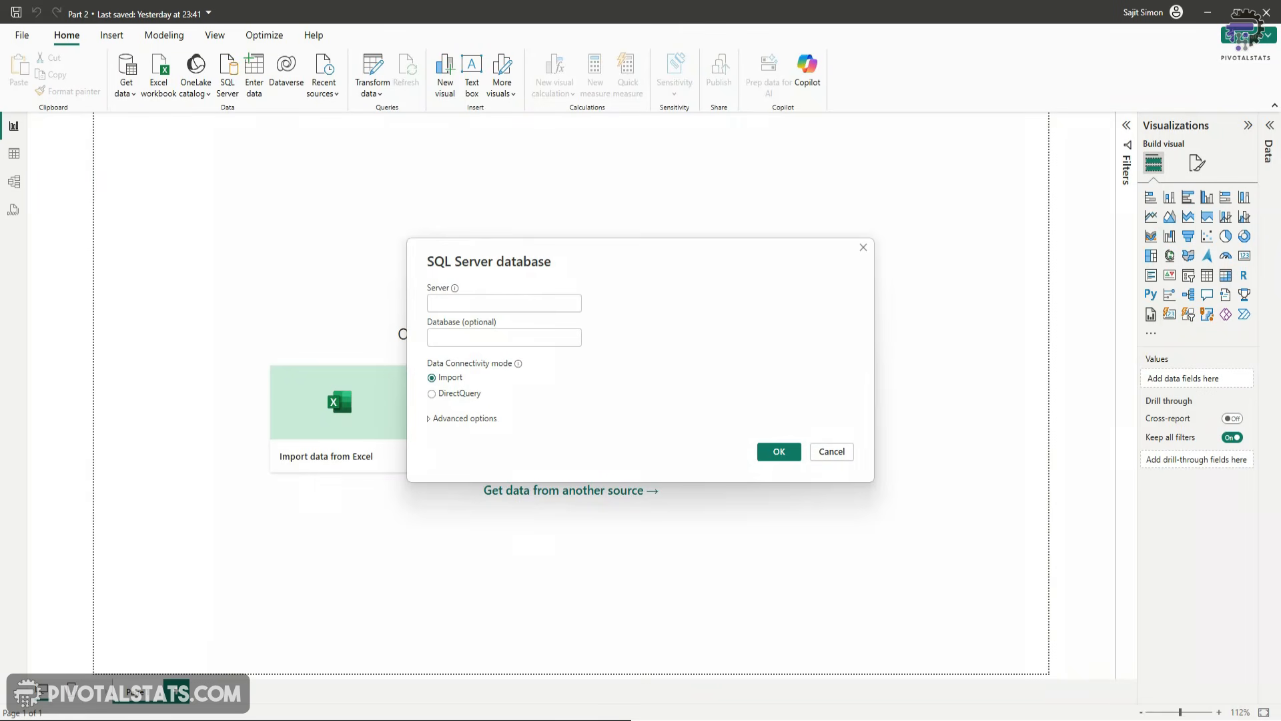
# Step: Back in Power BI Desktop, connect to the server ss_laptop_std\SQLEXPRESS in Import mode, leaving the database name empty
pyautogui.click(494, 304)
pyautogui.hotkey('ctrl', 'v')
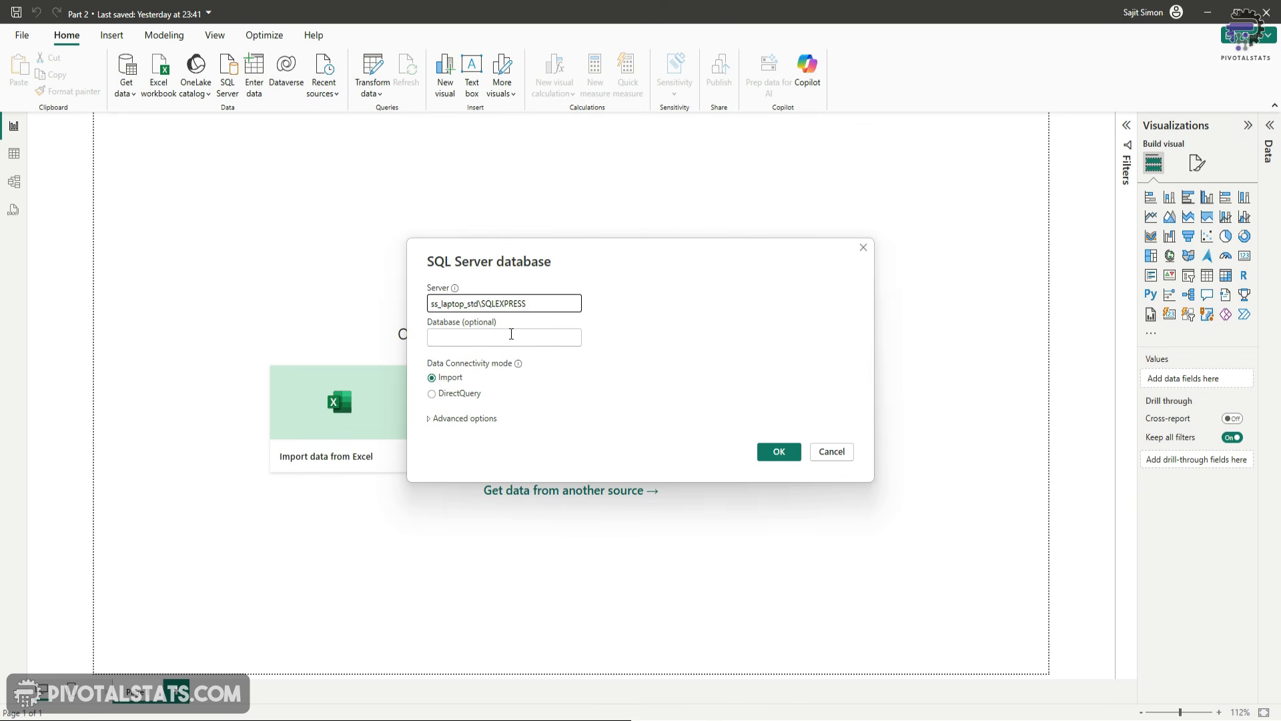
pyautogui.click(511, 334)
pyautogui.click(598, 364)
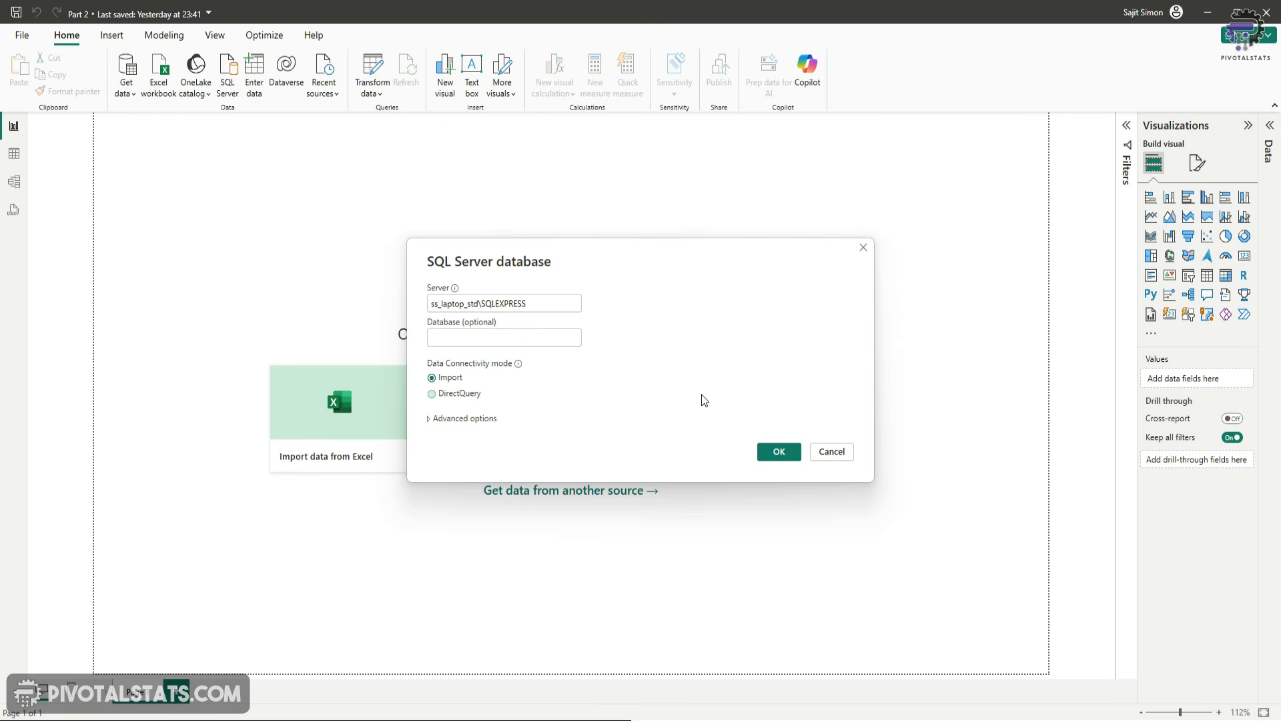
pyautogui.click(778, 454)
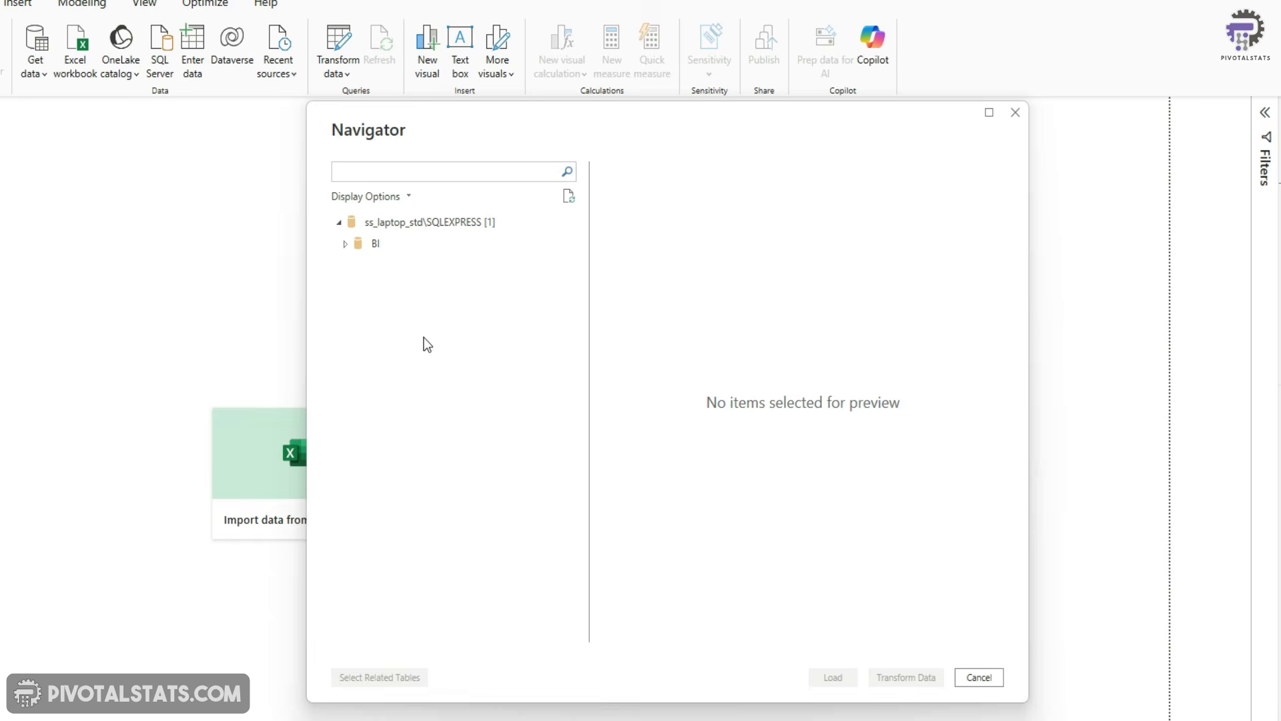
# Step: Select the Crime_Data table from the BI database and open it for transformation in the Power Query Editor
pyautogui.click(345, 244)
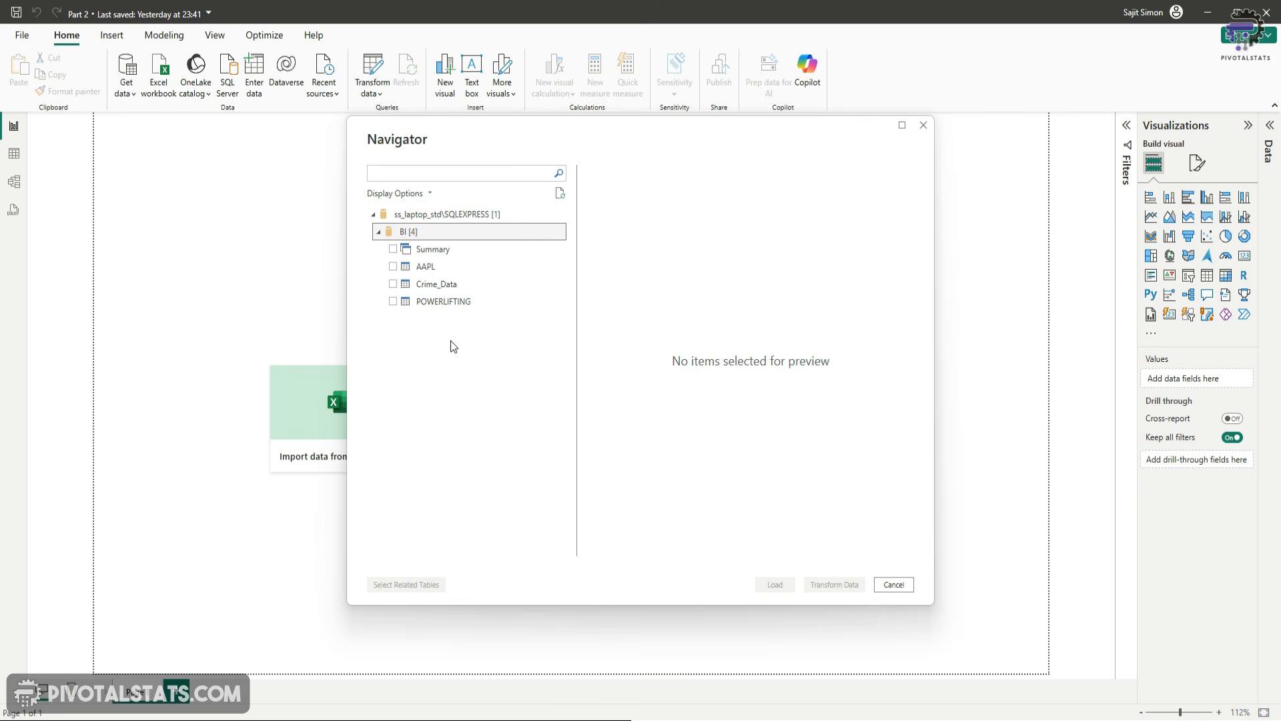
pyautogui.click(393, 284)
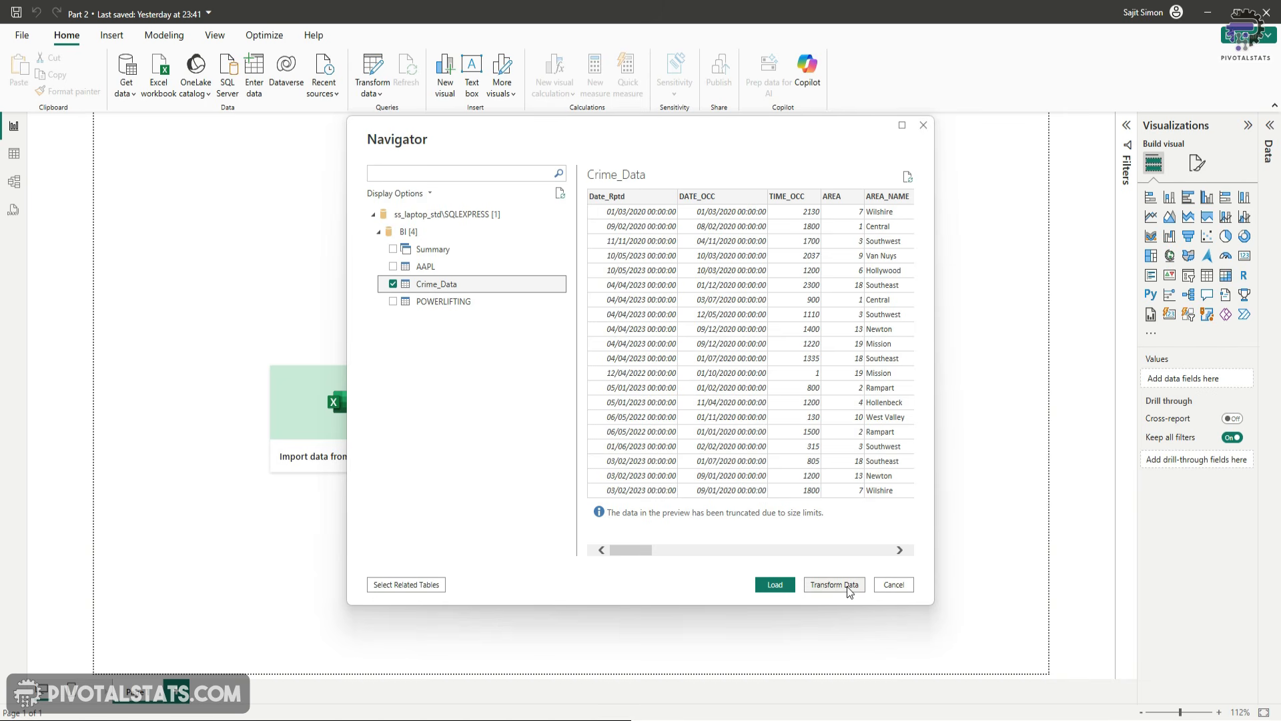
pyautogui.click(848, 587)
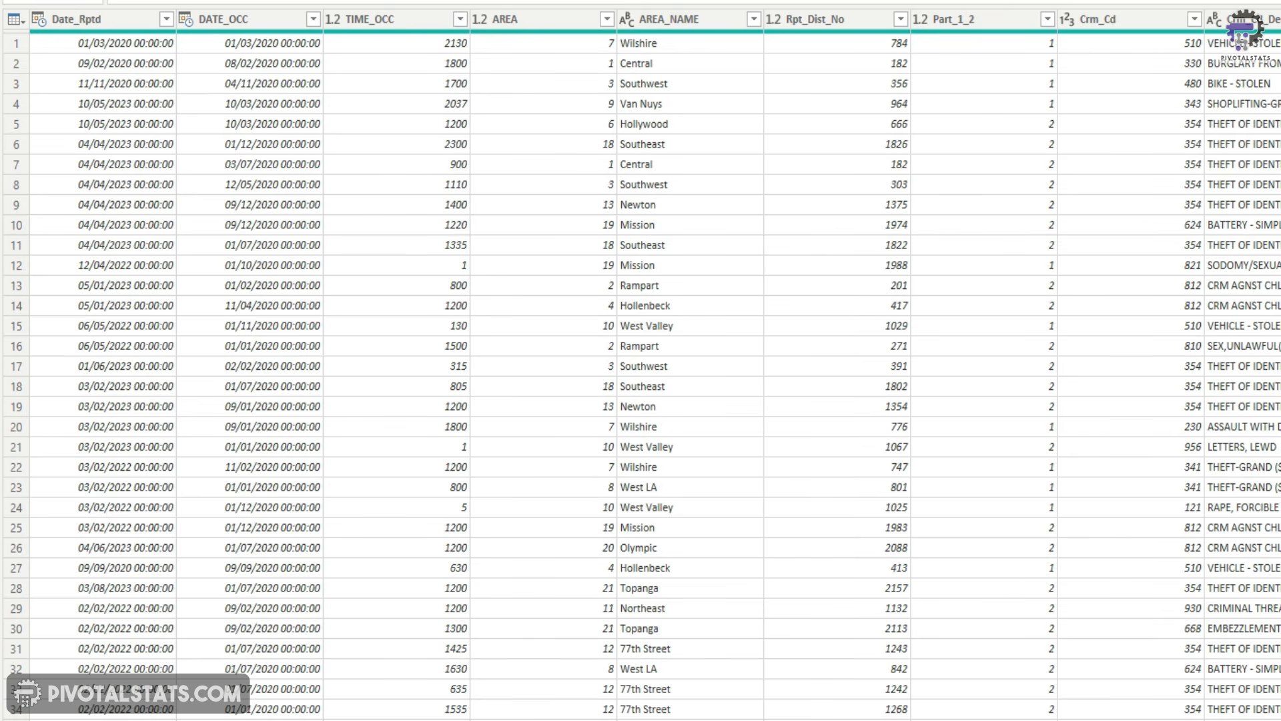
# Step: Look through the Crime_Data table's columns, from the report dates to the victim and premises fields
pyautogui.hscroll(5, 654, 374)
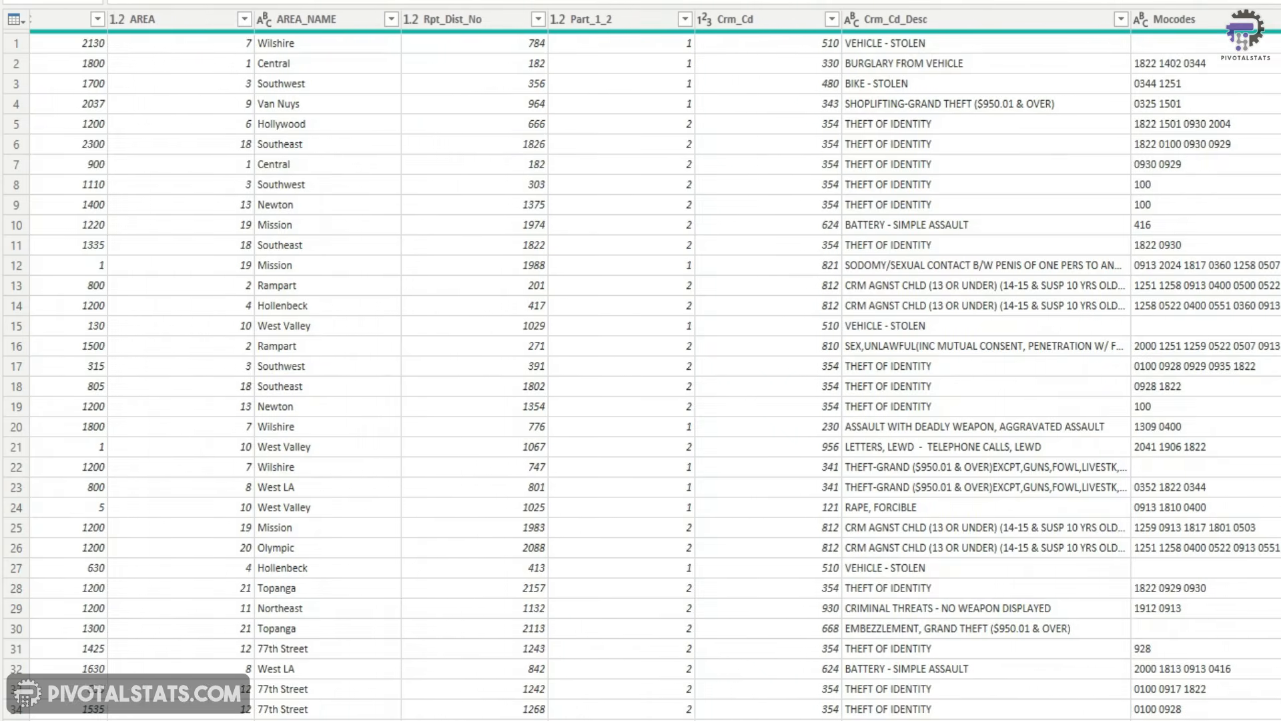
pyautogui.hscroll(8, 654, 373)
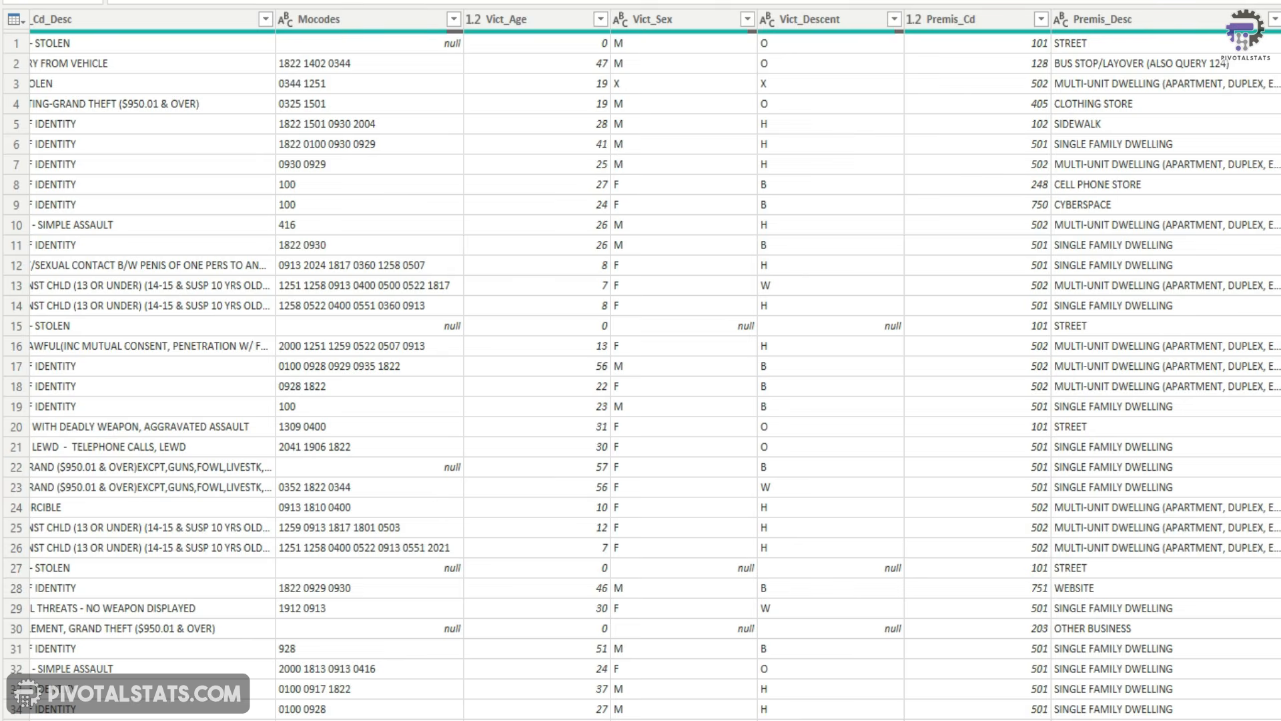
pyautogui.hscroll(8, 654, 374)
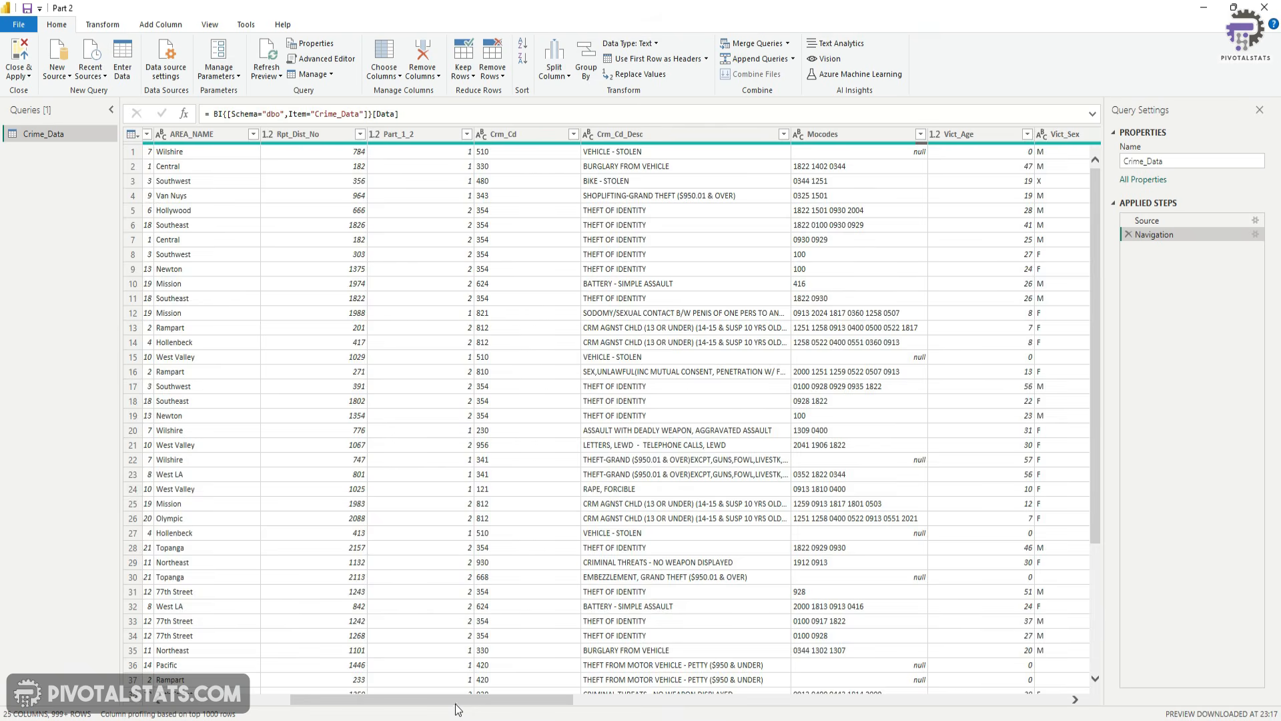
# Step: Look over the data types available for the DATE_OCC column and leave its type as it is
pyautogui.moveTo(457, 704); pyautogui.dragTo(308, 705)
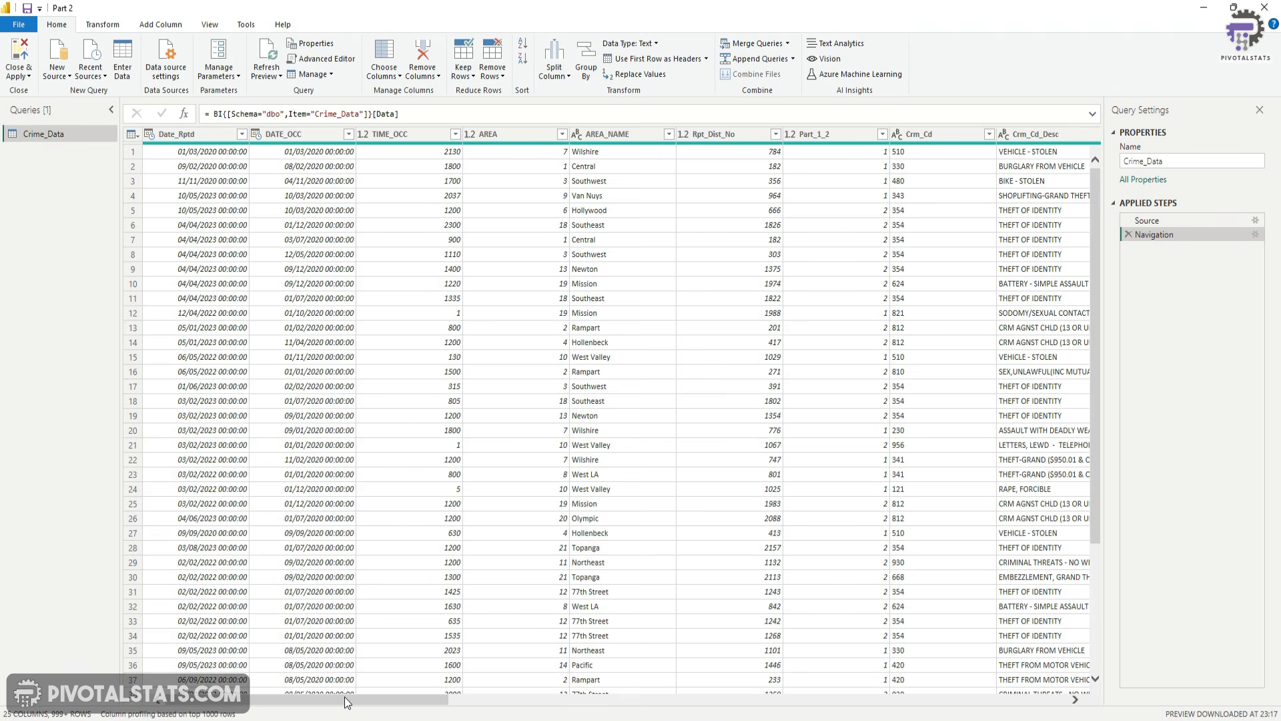
pyautogui.click(149, 134)
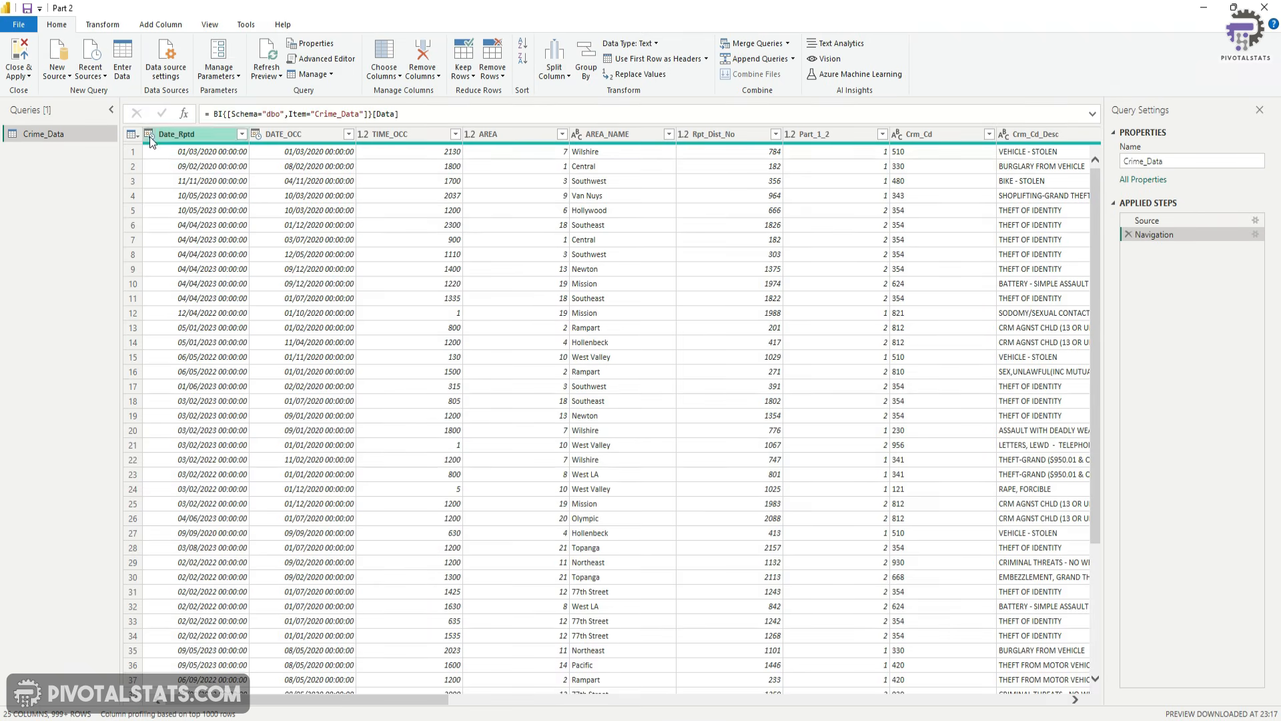
pyautogui.click(437, 222)
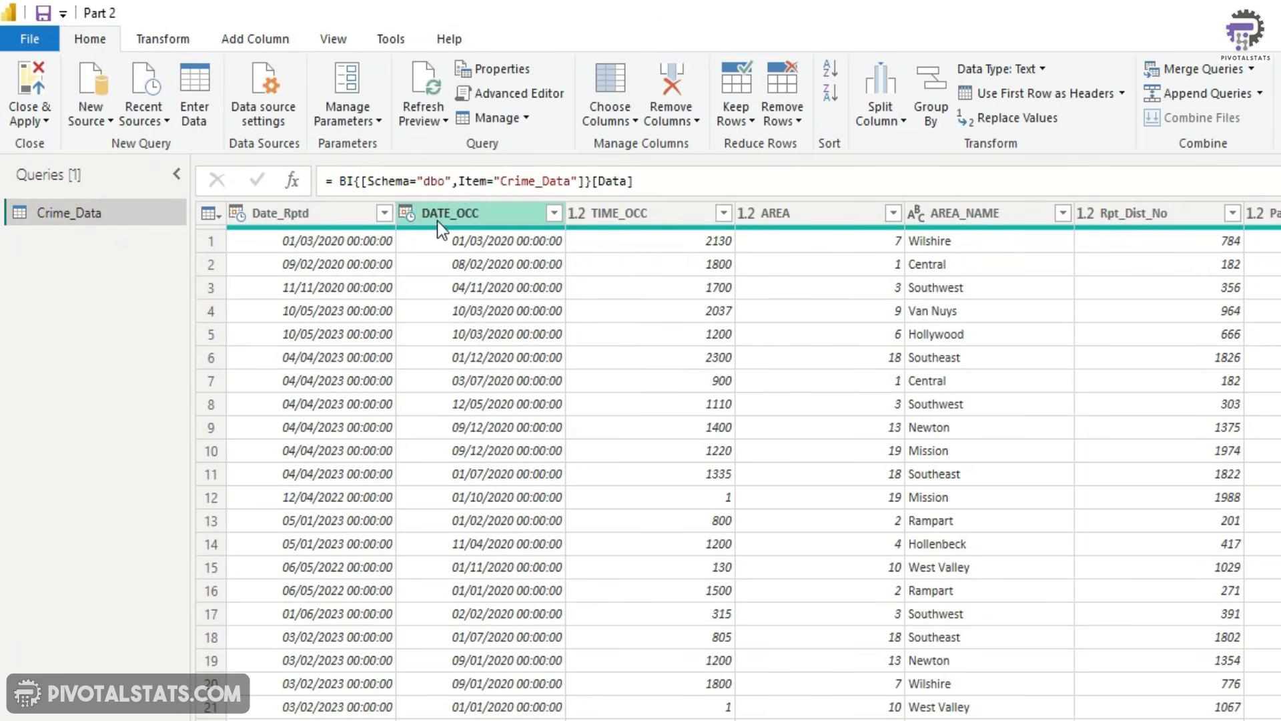
pyautogui.click(404, 214)
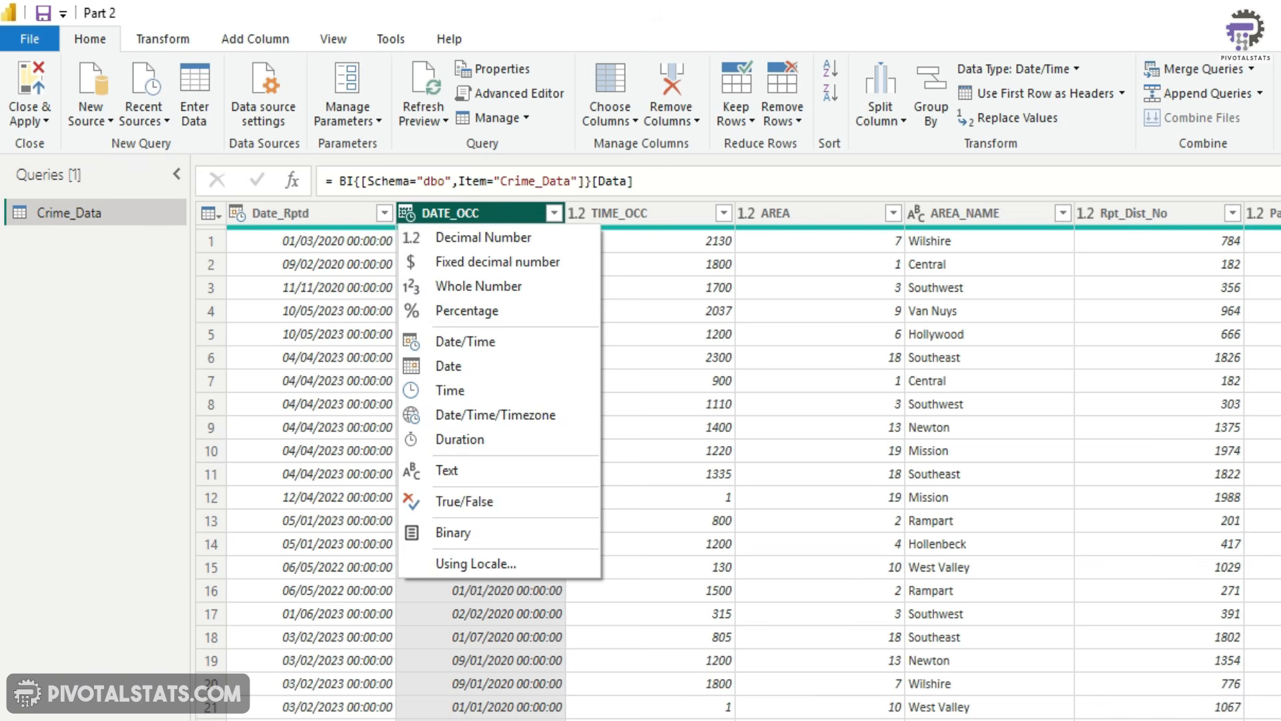
pyautogui.press('Escape')
# Step: Change the data type of the Crm_Cd column to Whole Number
pyautogui.hscroll(1, 738, 460)
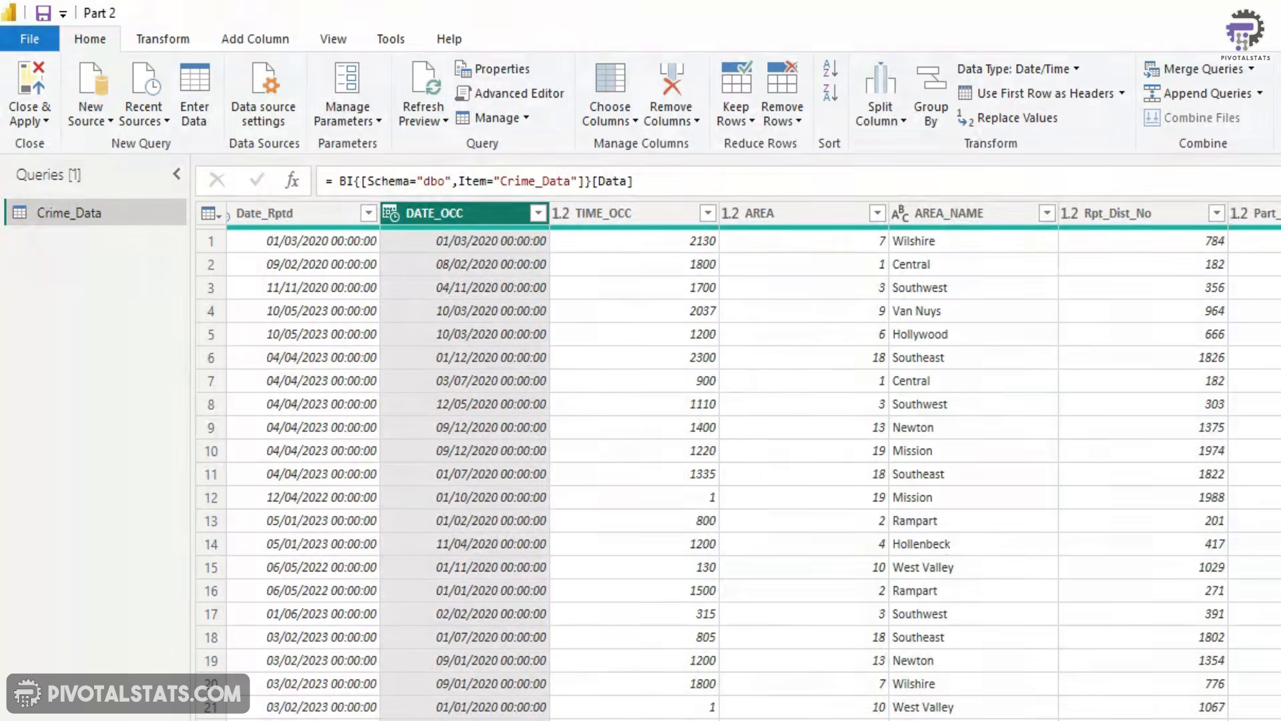
pyautogui.hscroll(10, 671, 227)
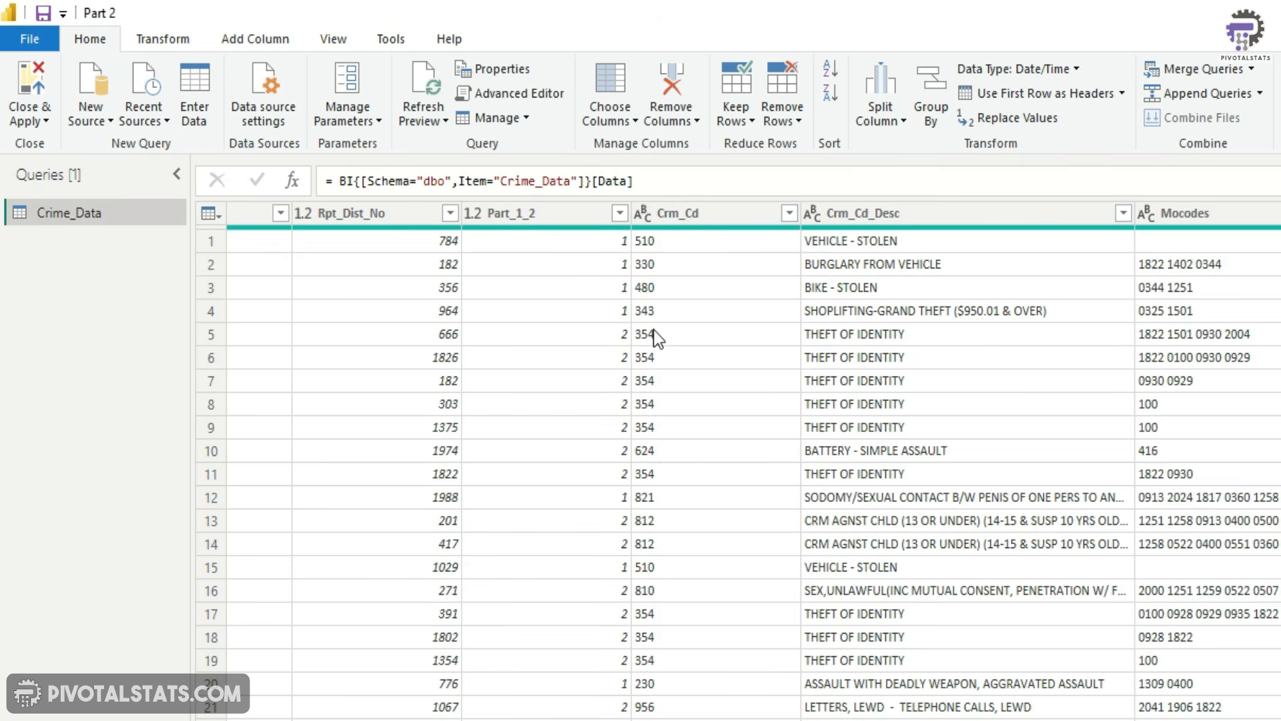
pyautogui.click(643, 215)
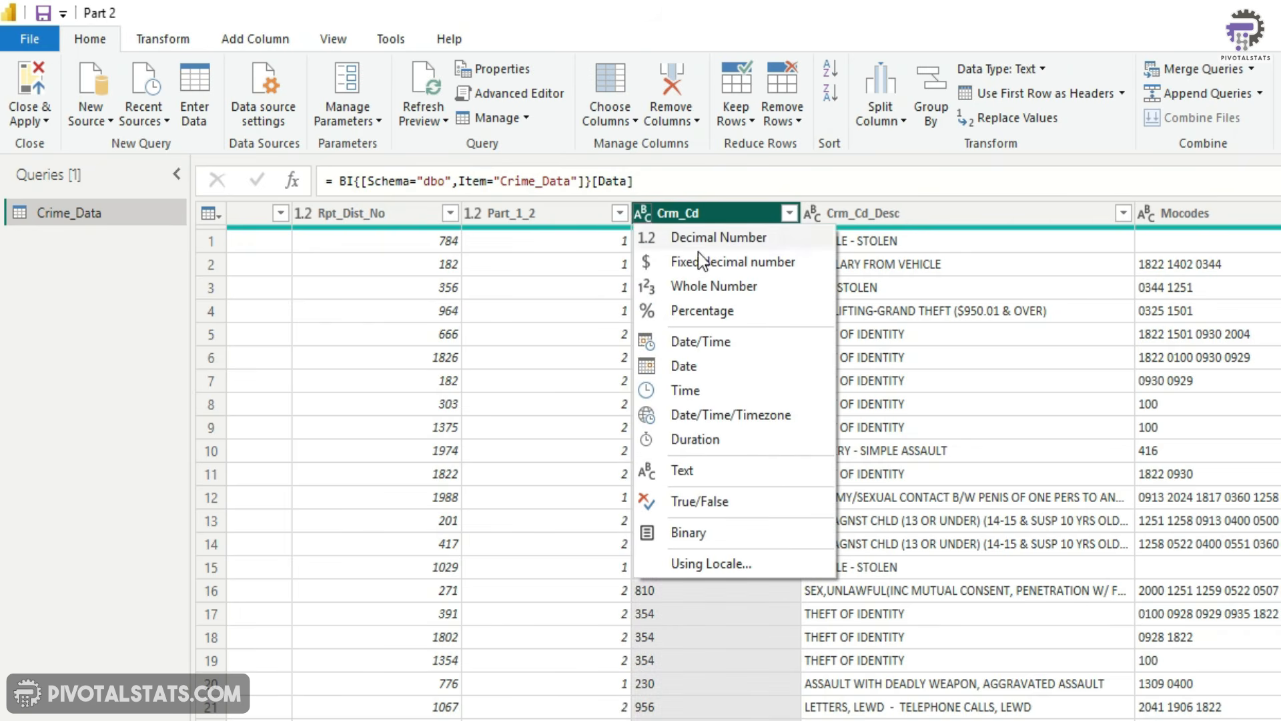
pyautogui.click(710, 286)
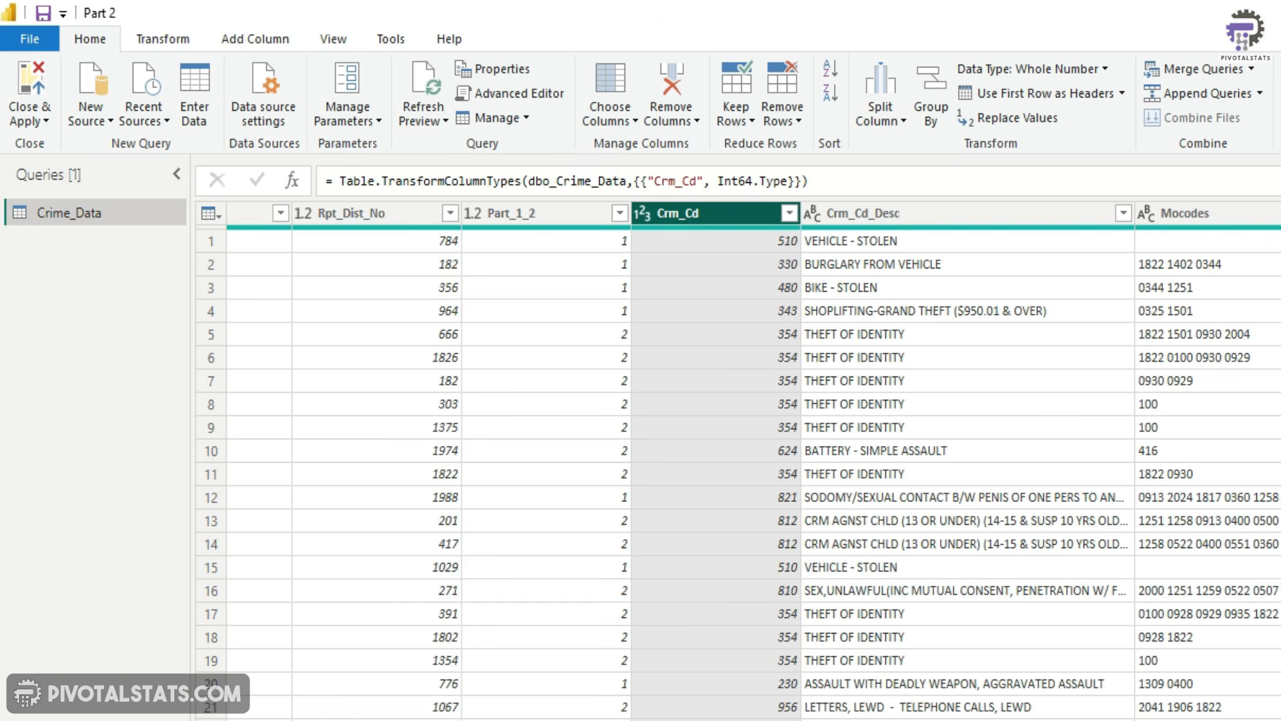
# Step: Change the data type of the Crm_Cd_1 through Crm_Cd_4 columns to Whole Number
pyautogui.hscroll(10, 753, 460)
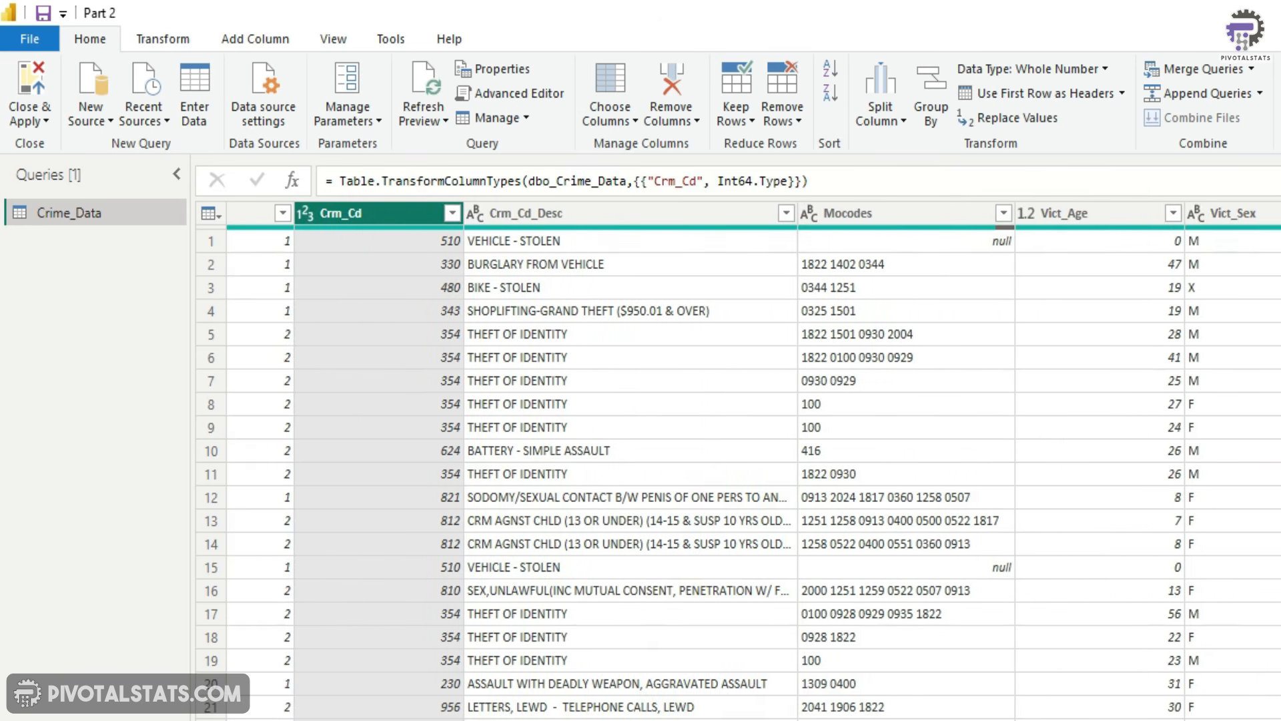
pyautogui.hscroll(6, 754, 460)
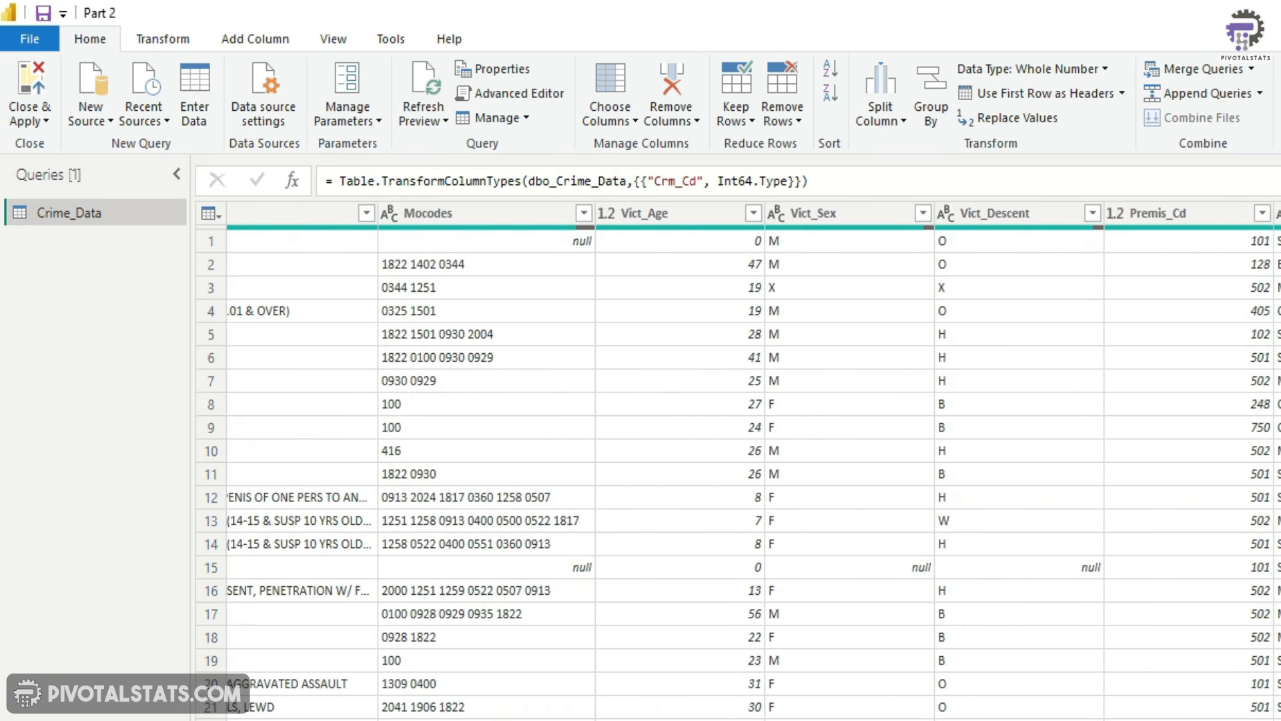
pyautogui.hscroll(6, 753, 460)
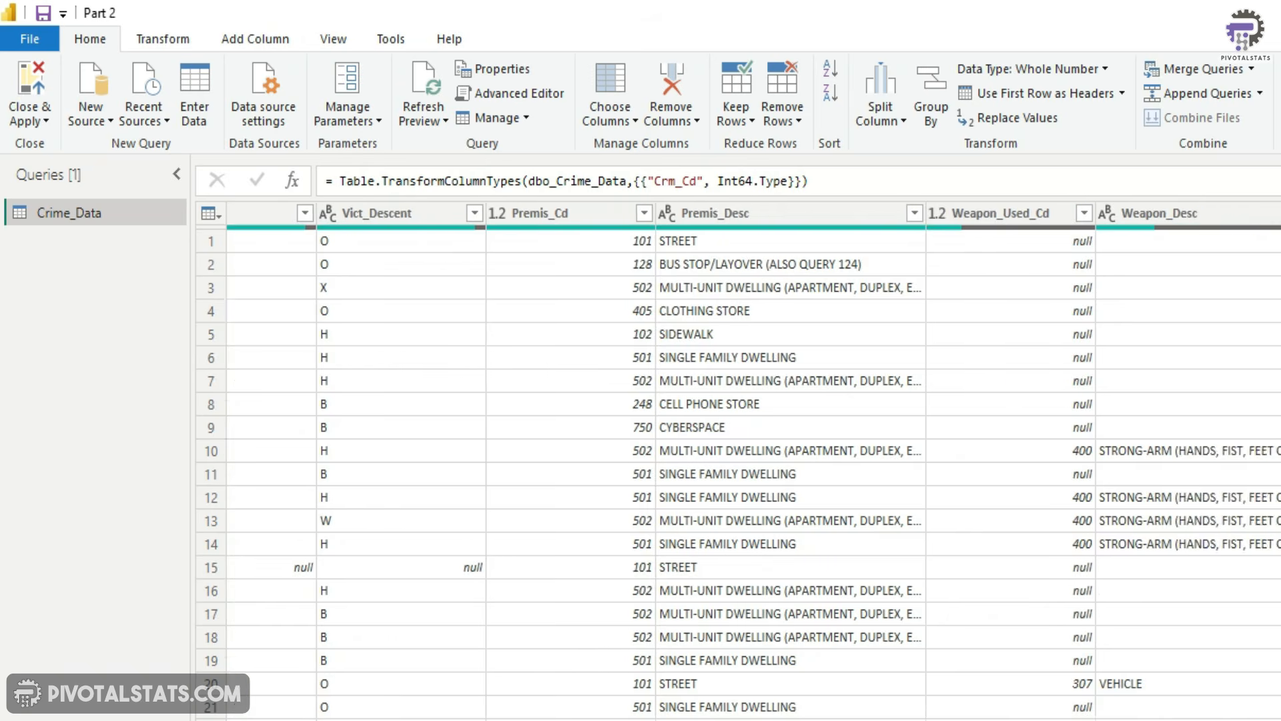
pyautogui.hscroll(8, 753, 461)
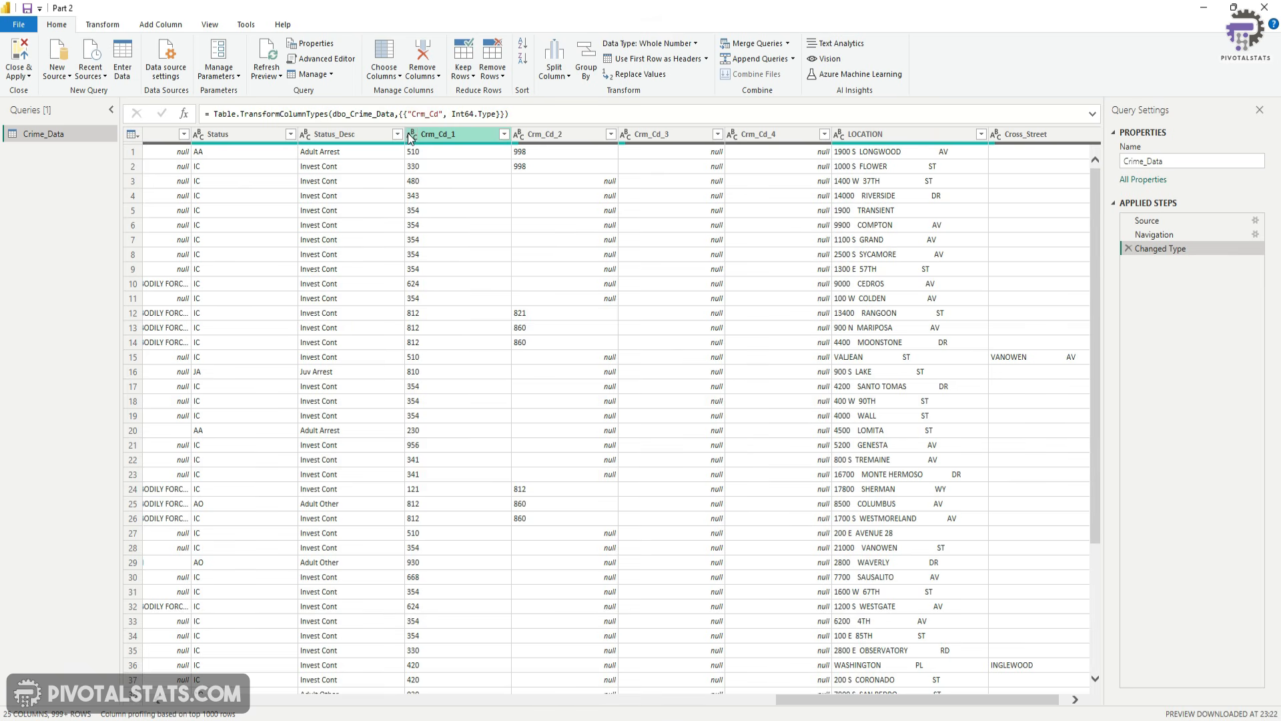
pyautogui.click(408, 136)
pyautogui.click(457, 181)
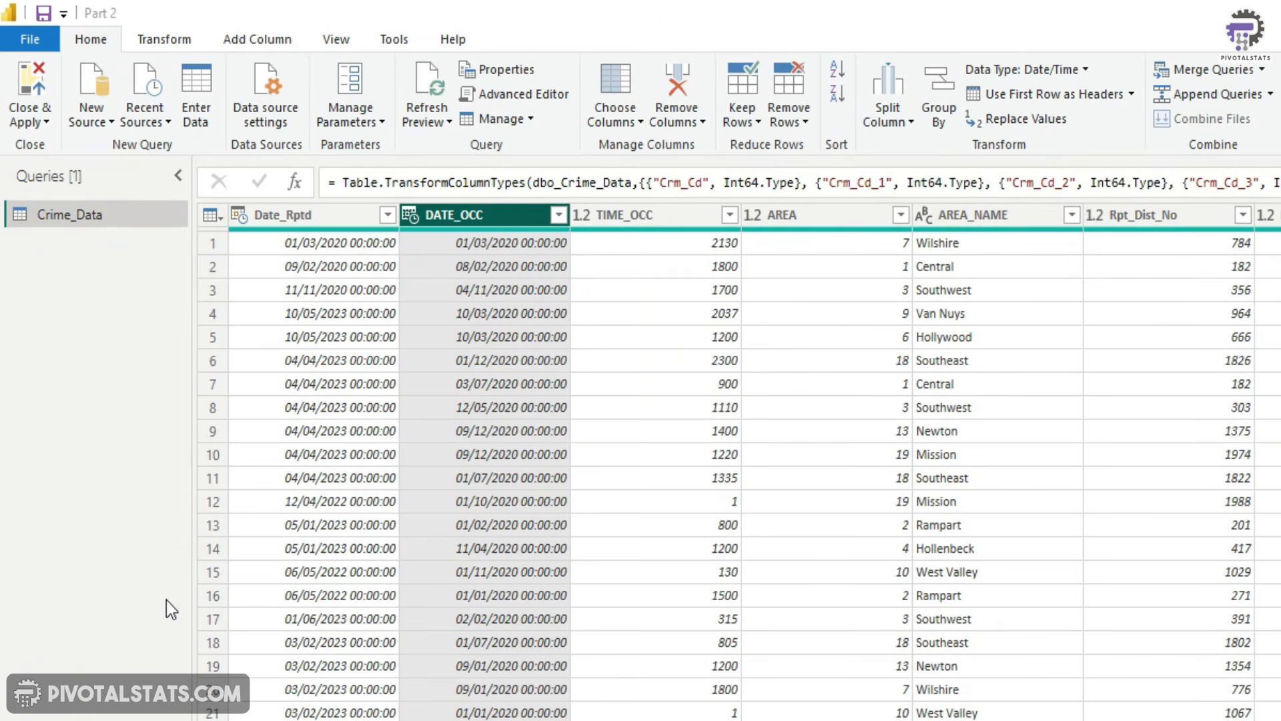
# Step: Rename the Crime_Data query to Raw_Data and extend the name to Raw_Data1
pyautogui.rightClick(81, 214)
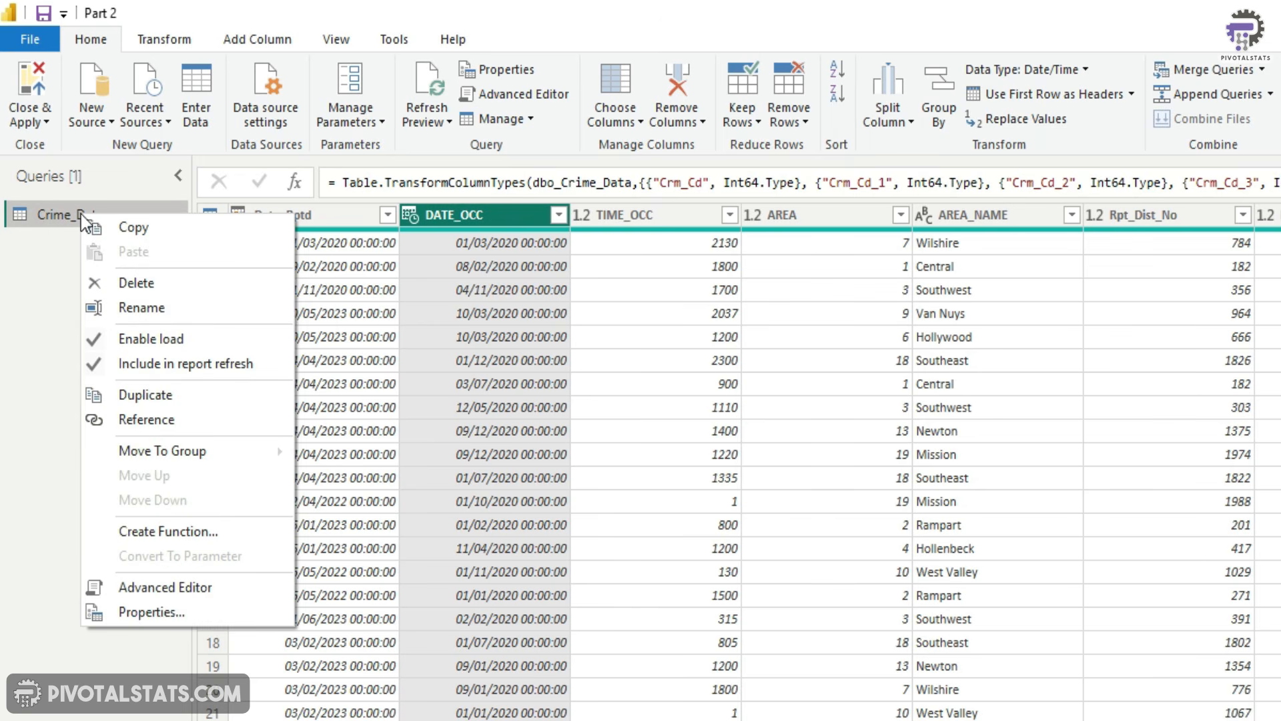
pyautogui.click(174, 309)
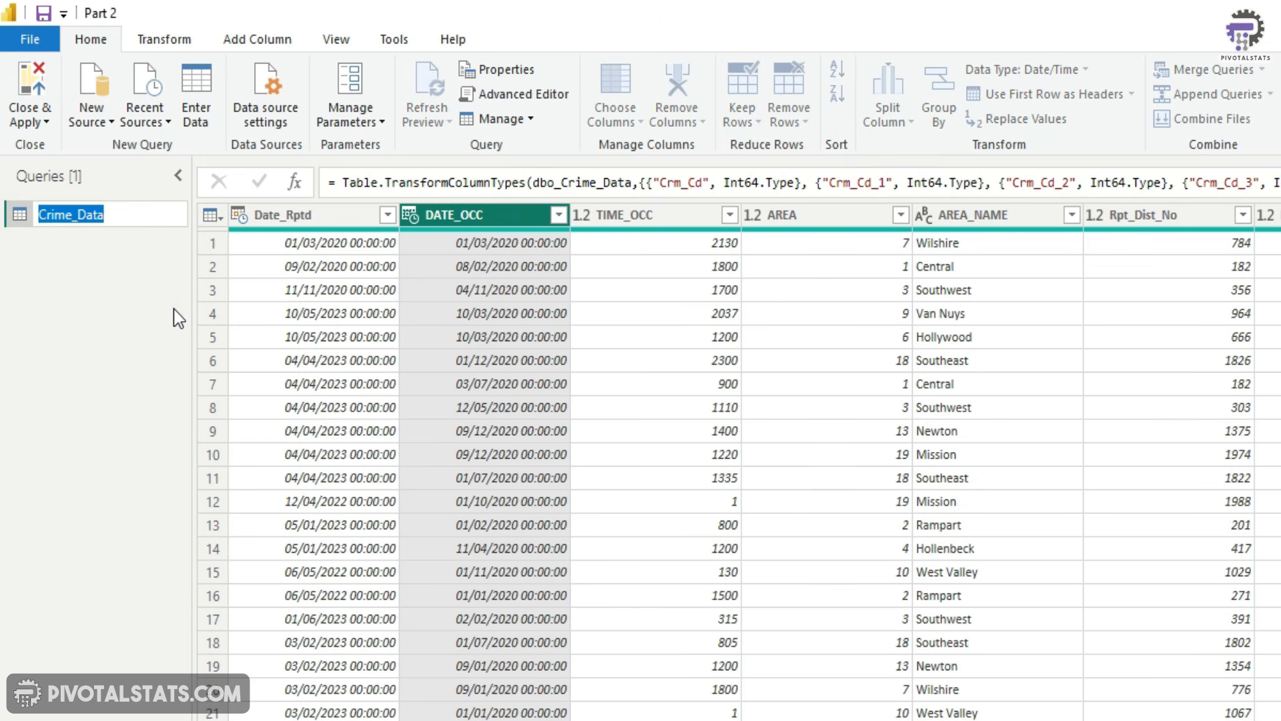
pyautogui.press('End')
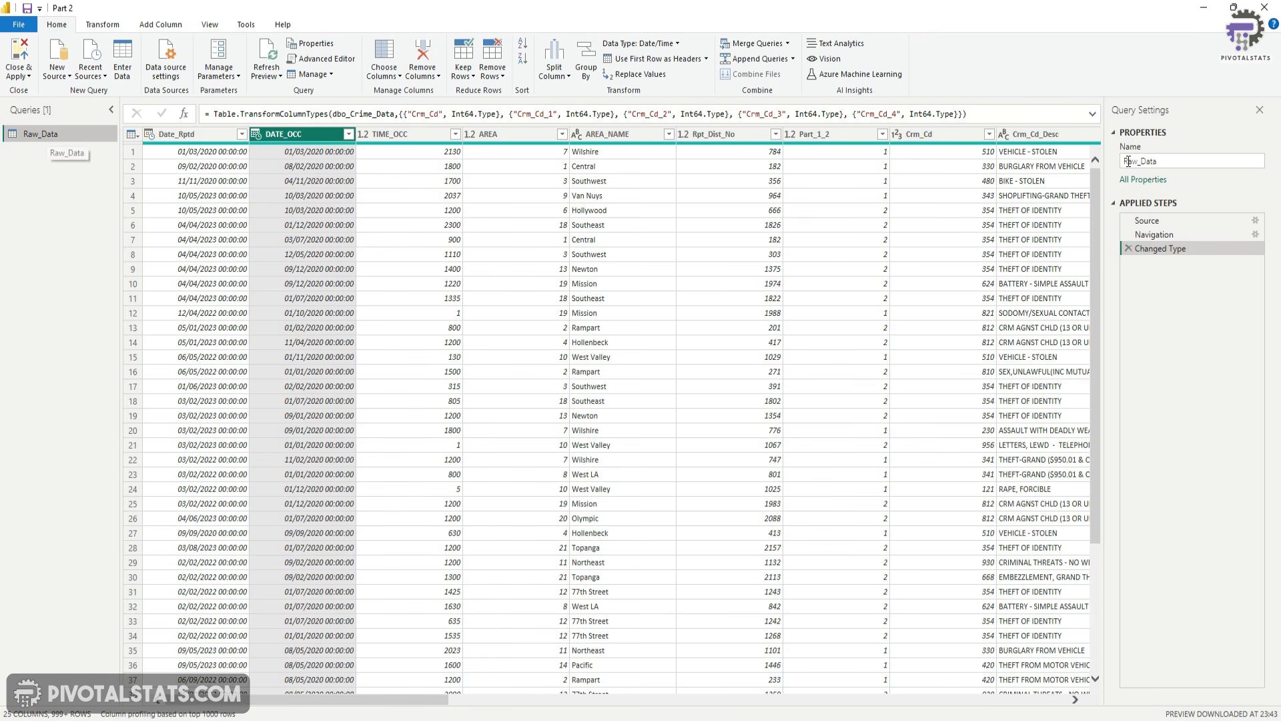
pyautogui.click(1188, 164)
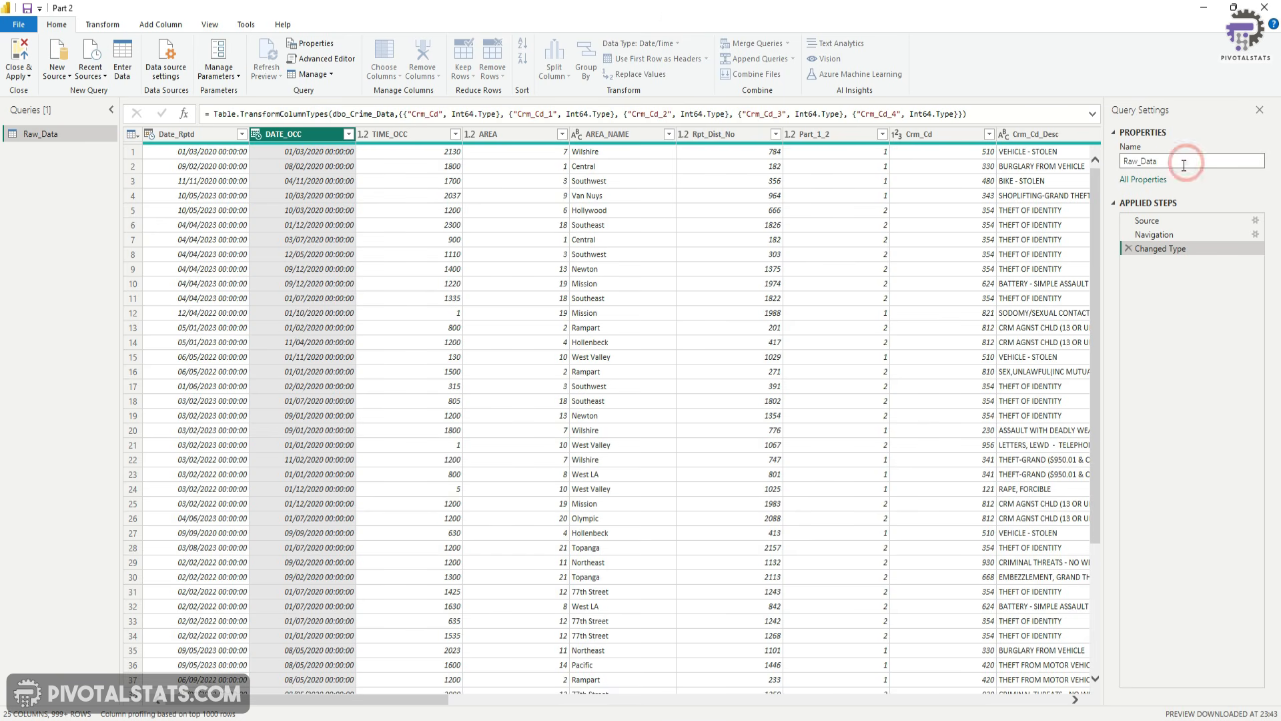
pyautogui.write('1')
pyautogui.press('Return')
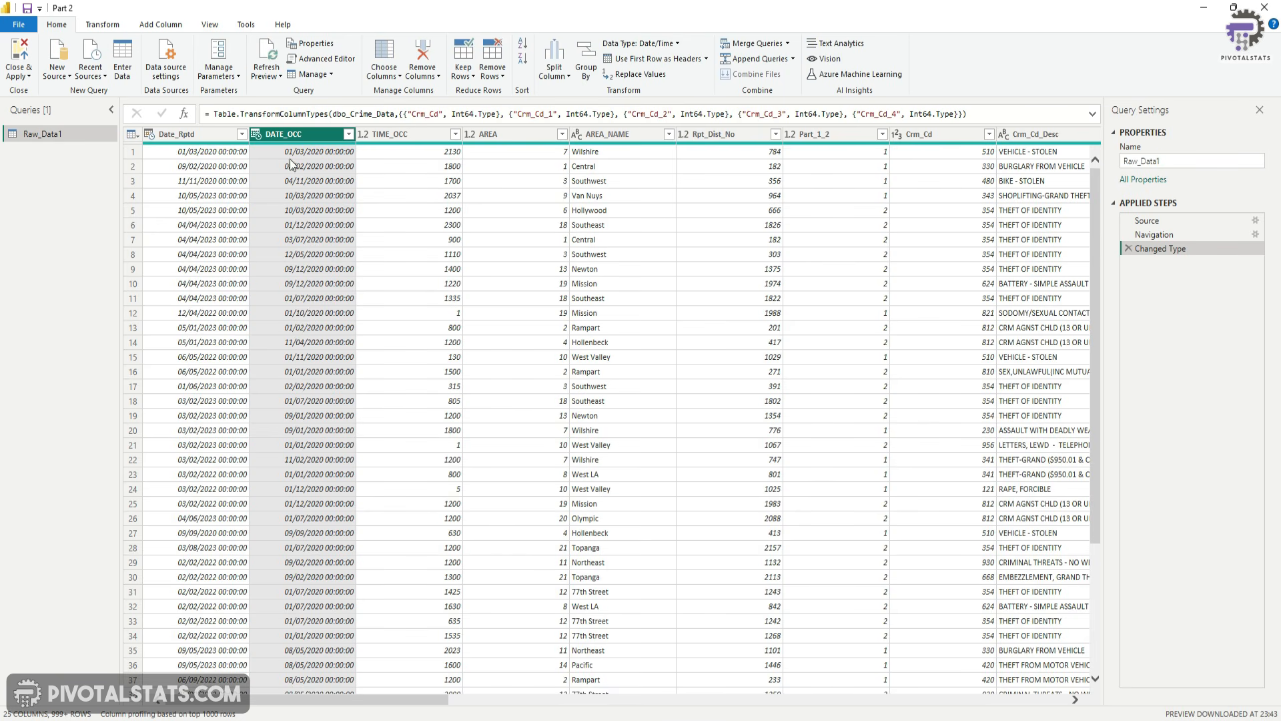
# Step: Rename the query back to Crime_Data in the query settings
pyautogui.click(1217, 162)
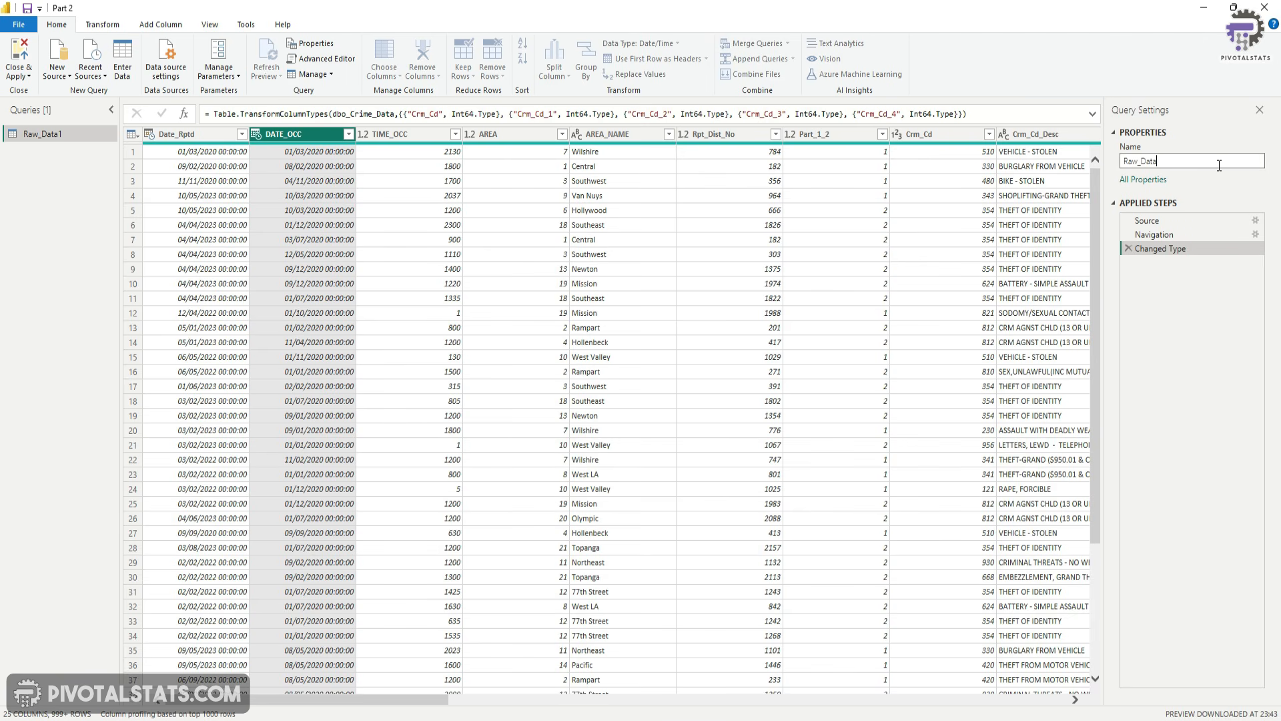
pyautogui.press('Left')
pyautogui.hotkey('shift', 'Left')
pyautogui.hotkey('shift', 'Left')
pyautogui.hotkey('shift', 'Left')
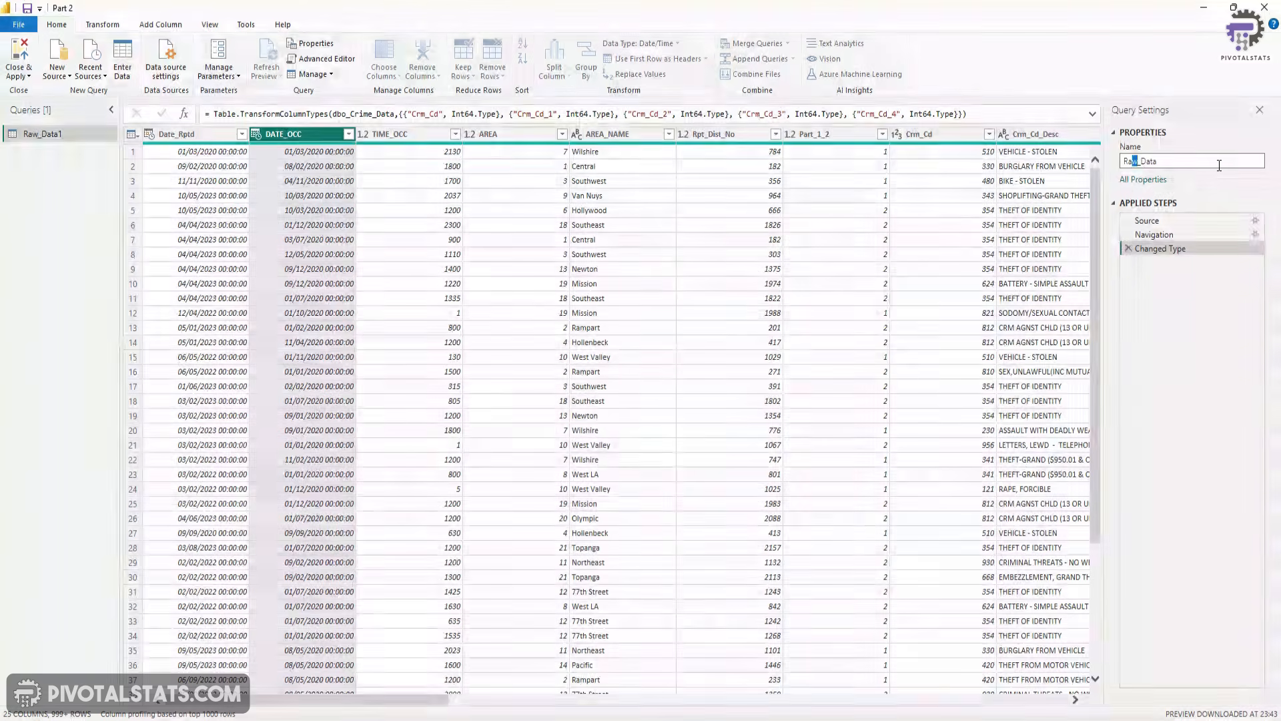
pyautogui.write('Crime')
pyautogui.press('Return')
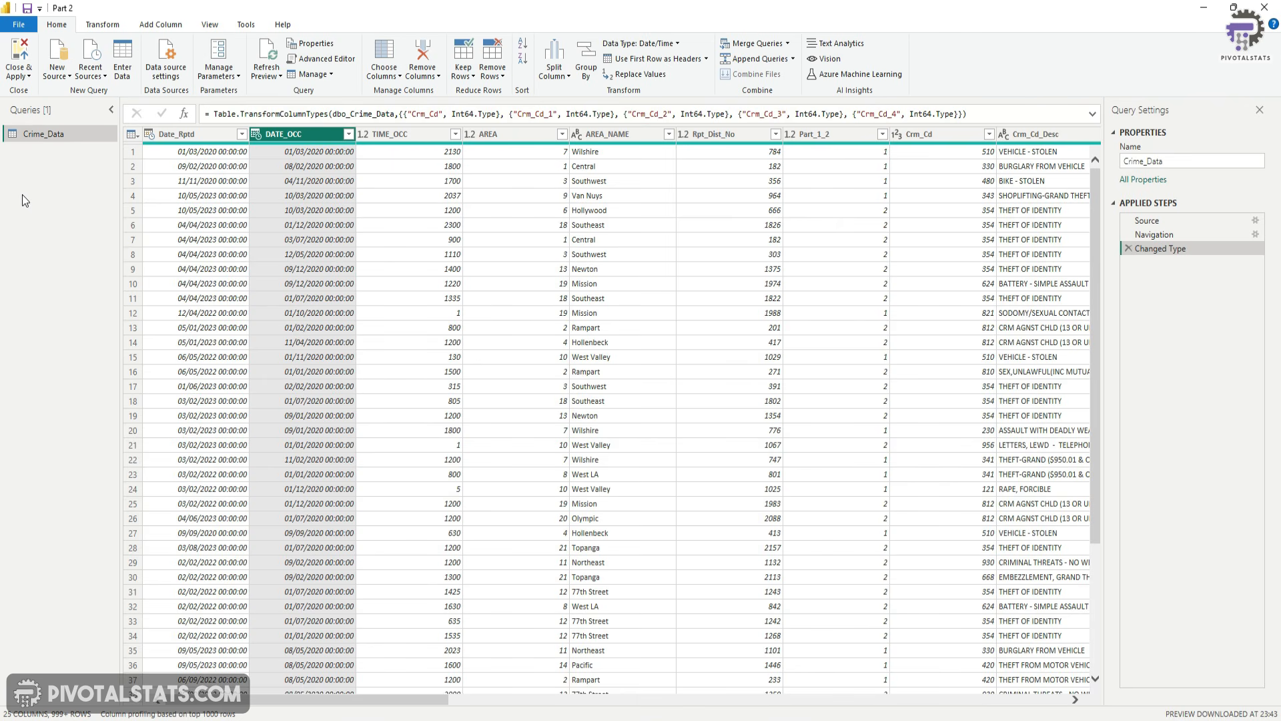
pyautogui.rightClick(204, 142)
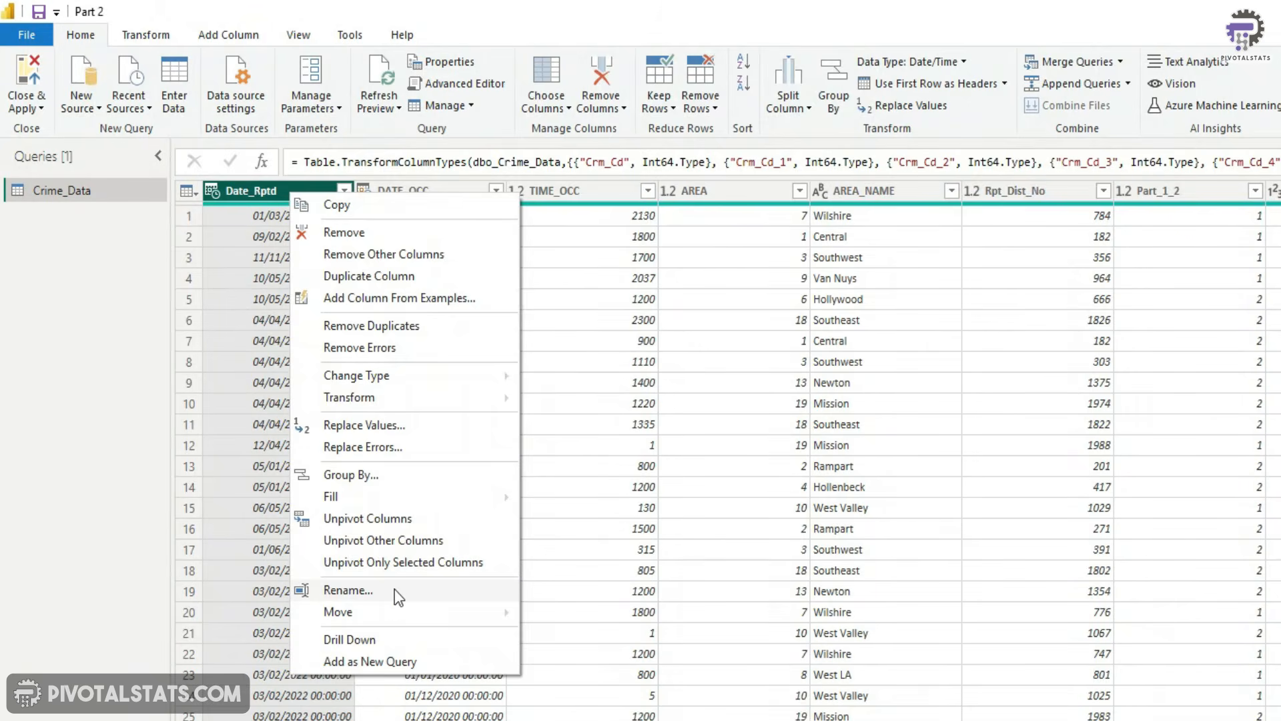
pyautogui.click(394, 588)
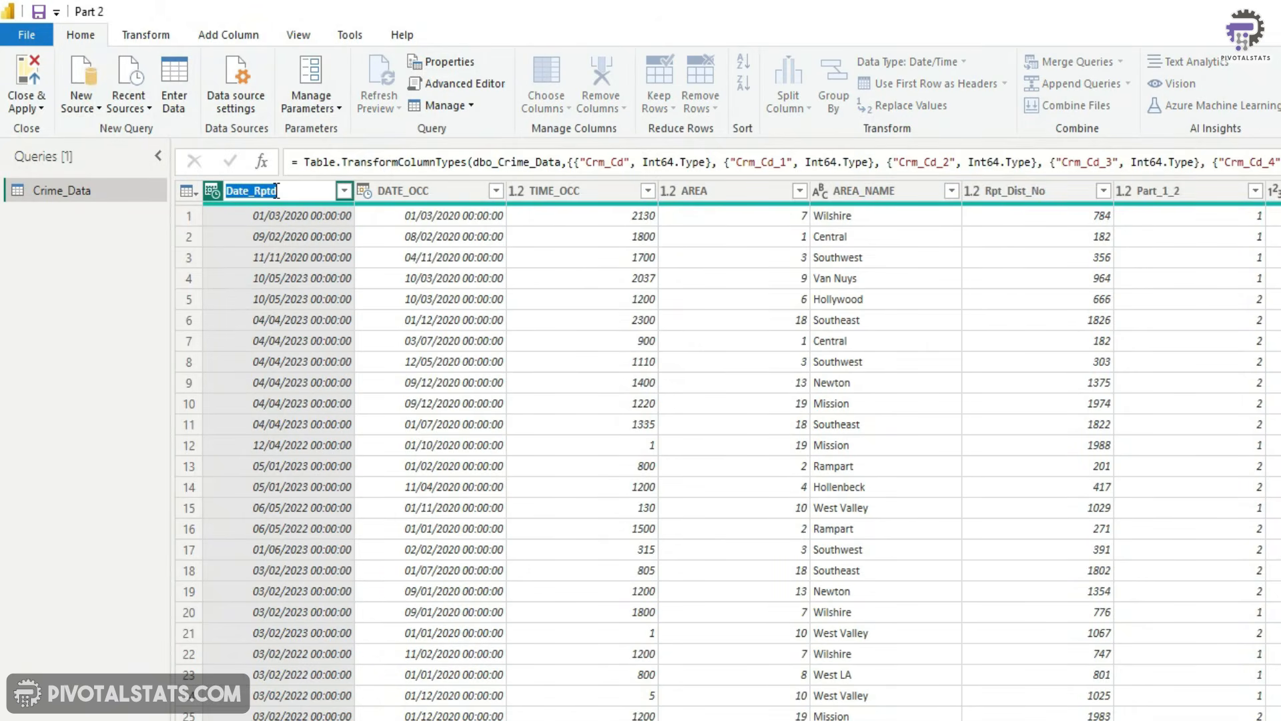
pyautogui.press('Return')
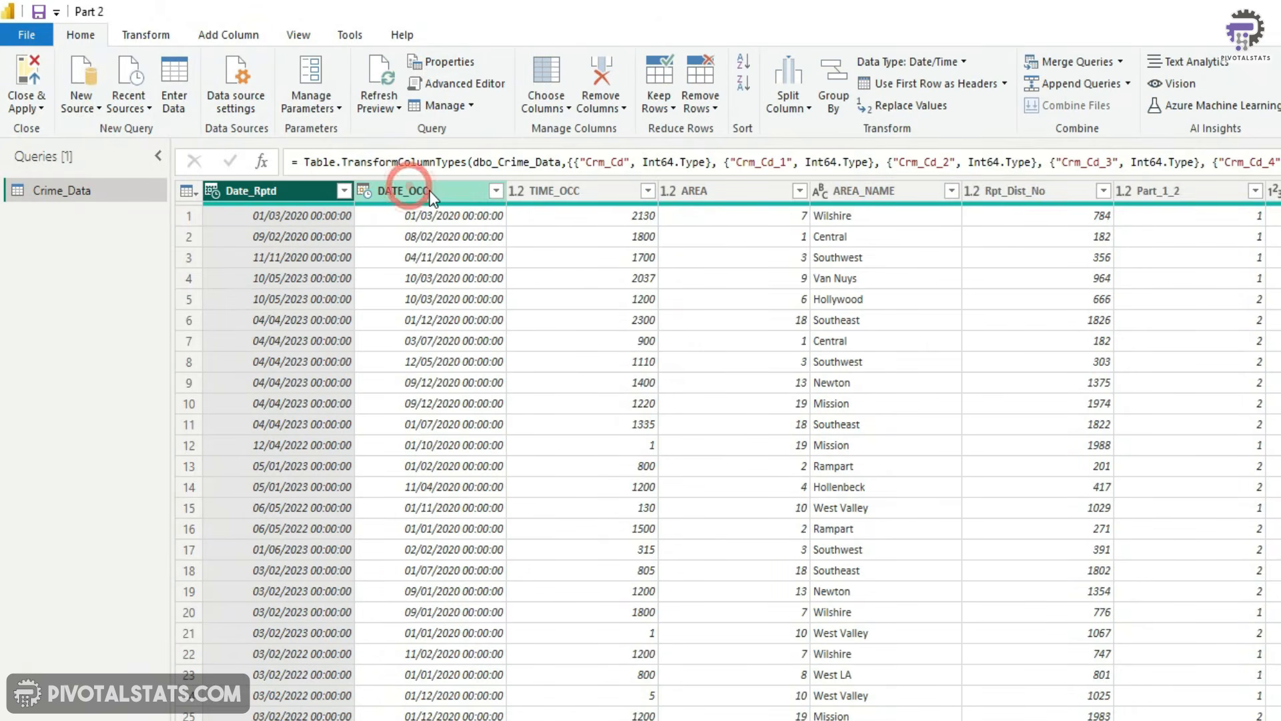
pyautogui.click(430, 190)
pyautogui.doubleClick(430, 190)
pyautogui.click(440, 190)
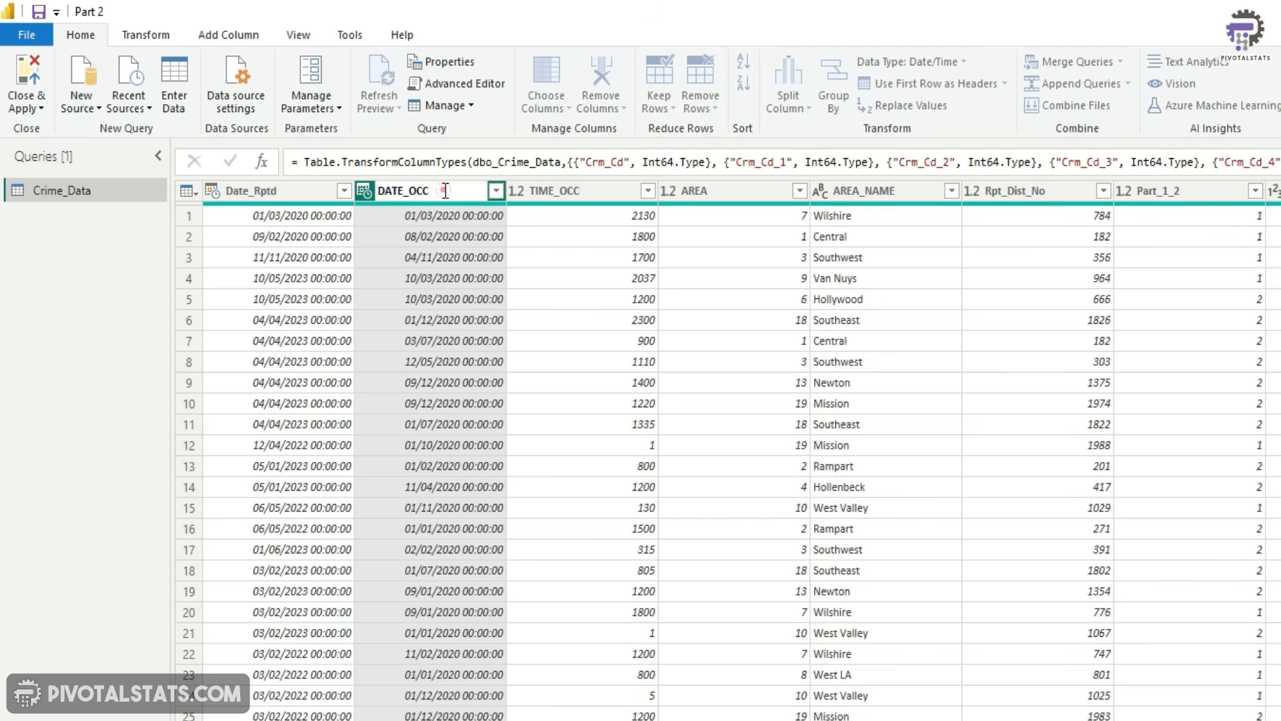
pyautogui.doubleClick(438, 191)
pyautogui.click(458, 190)
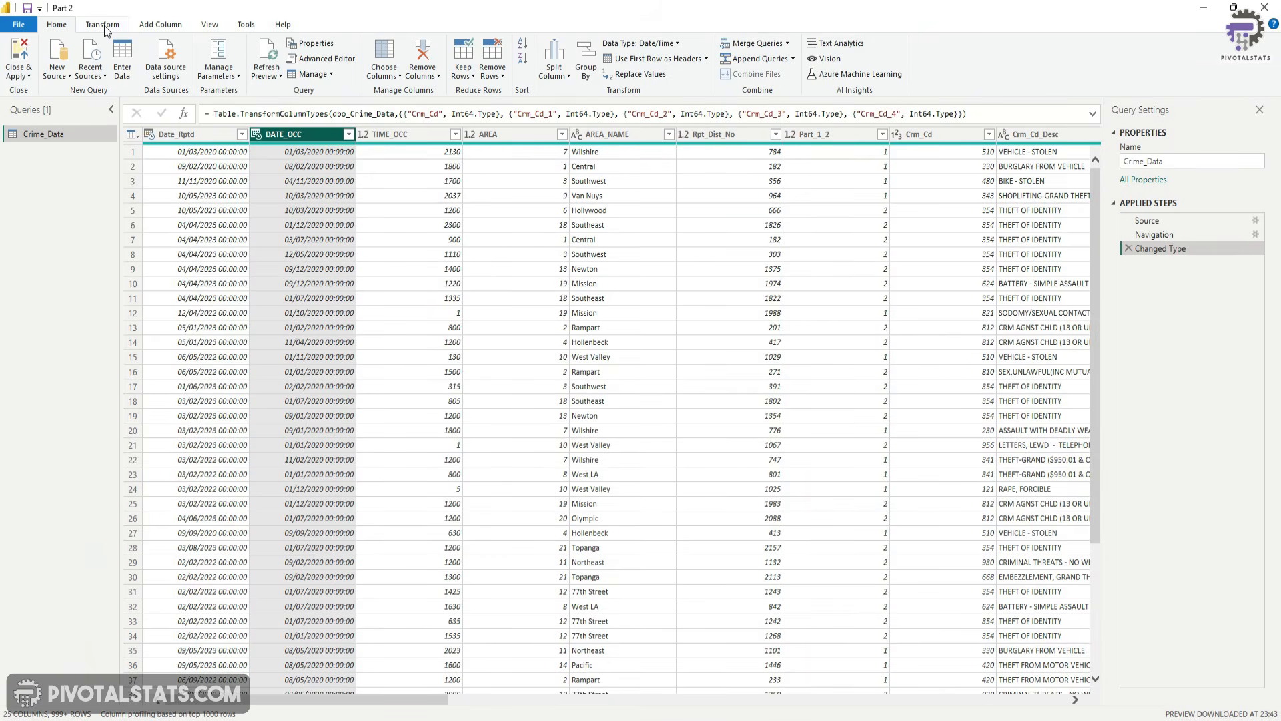
# Step: Rename the Date_Rptd column to Date_Reported
pyautogui.click(104, 25)
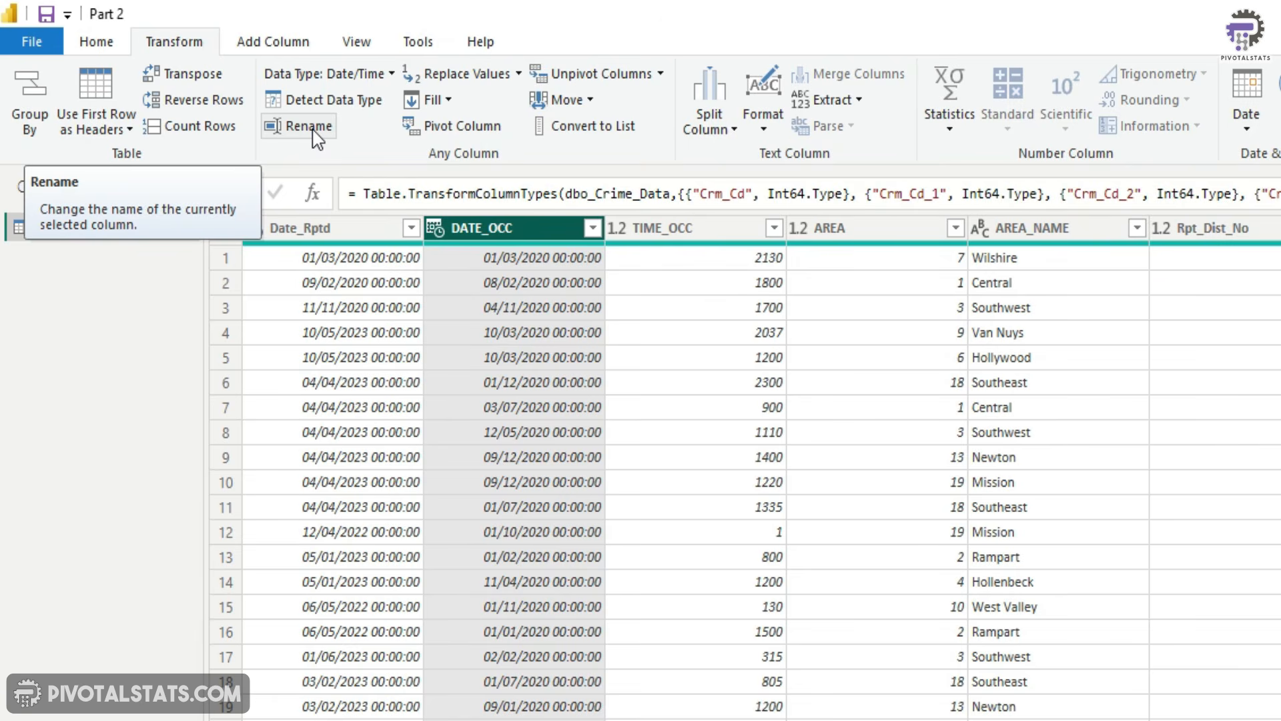
pyautogui.click(342, 228)
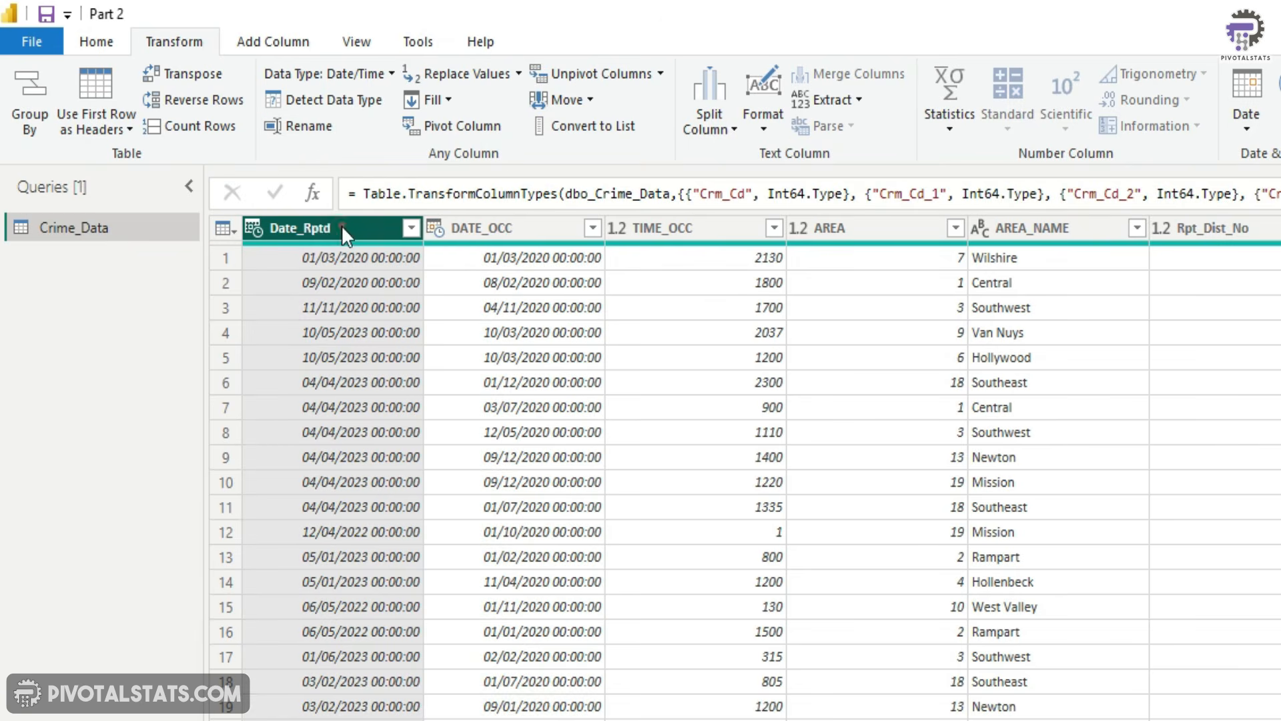
pyautogui.click(304, 127)
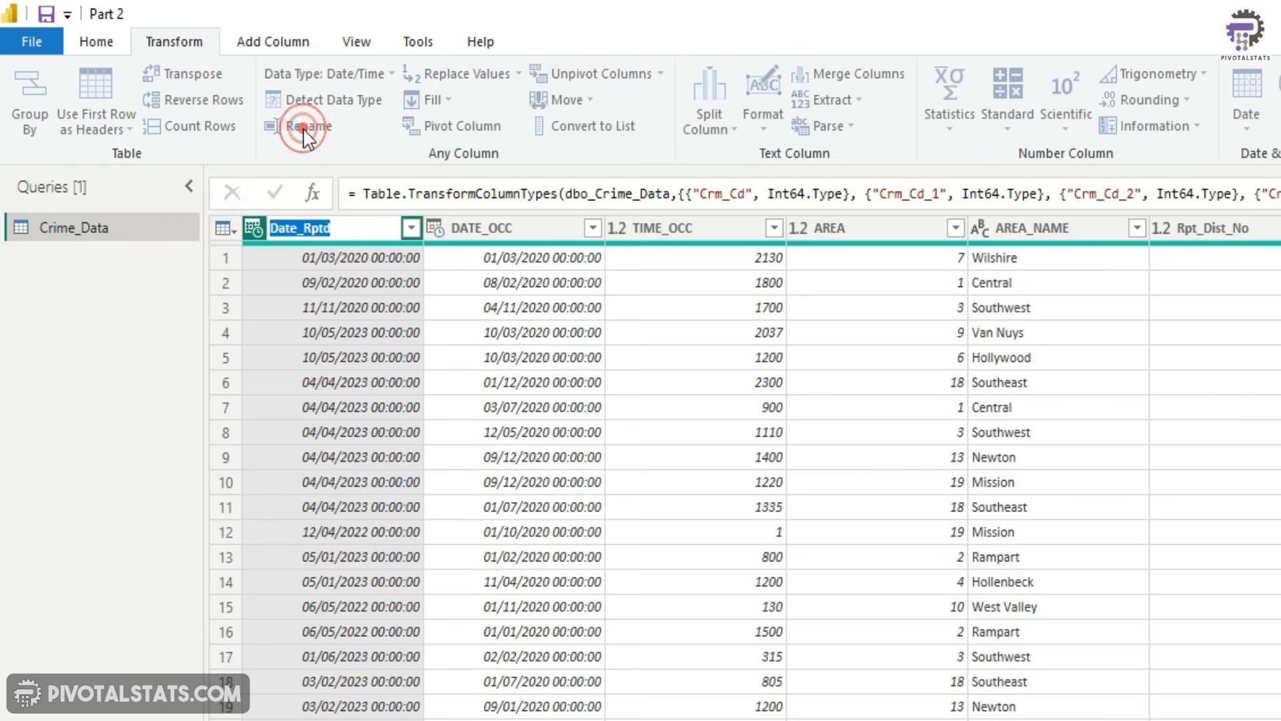
pyautogui.click(355, 229)
pyautogui.press('BackSpace')
pyautogui.press('BackSpace')
pyautogui.press('BackSpace')
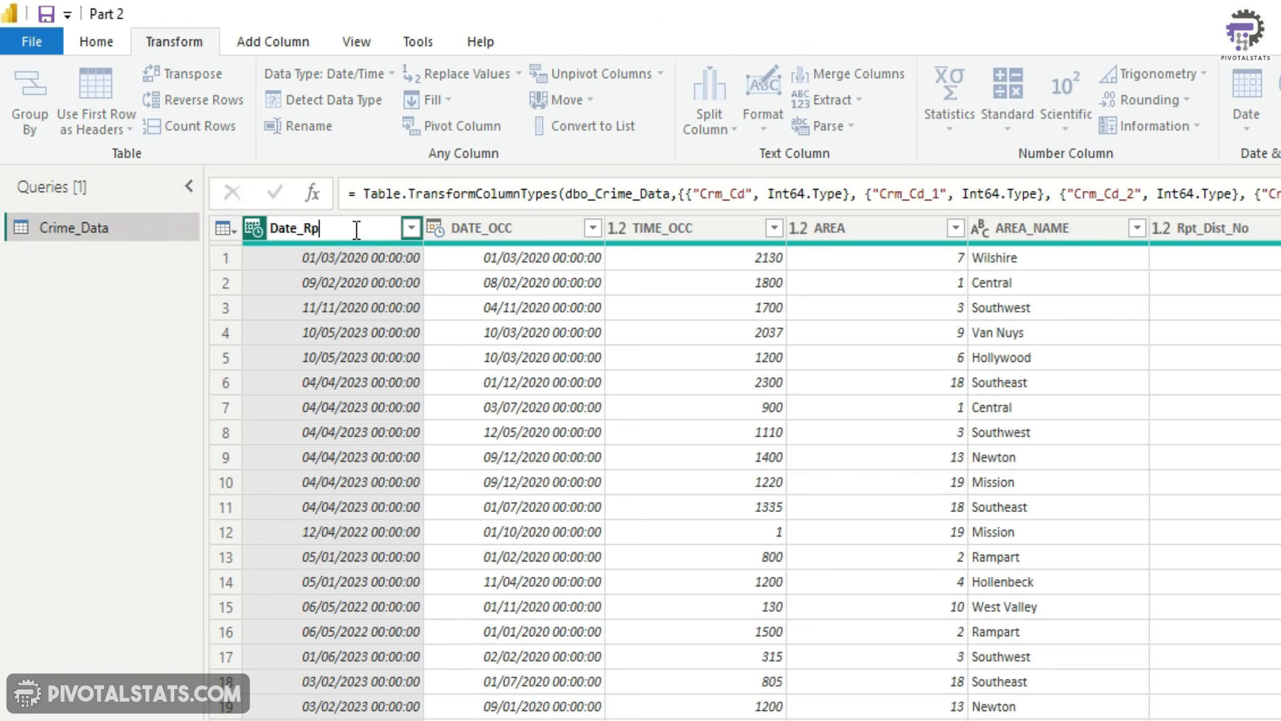
pyautogui.write('eported')
pyautogui.press('Return')
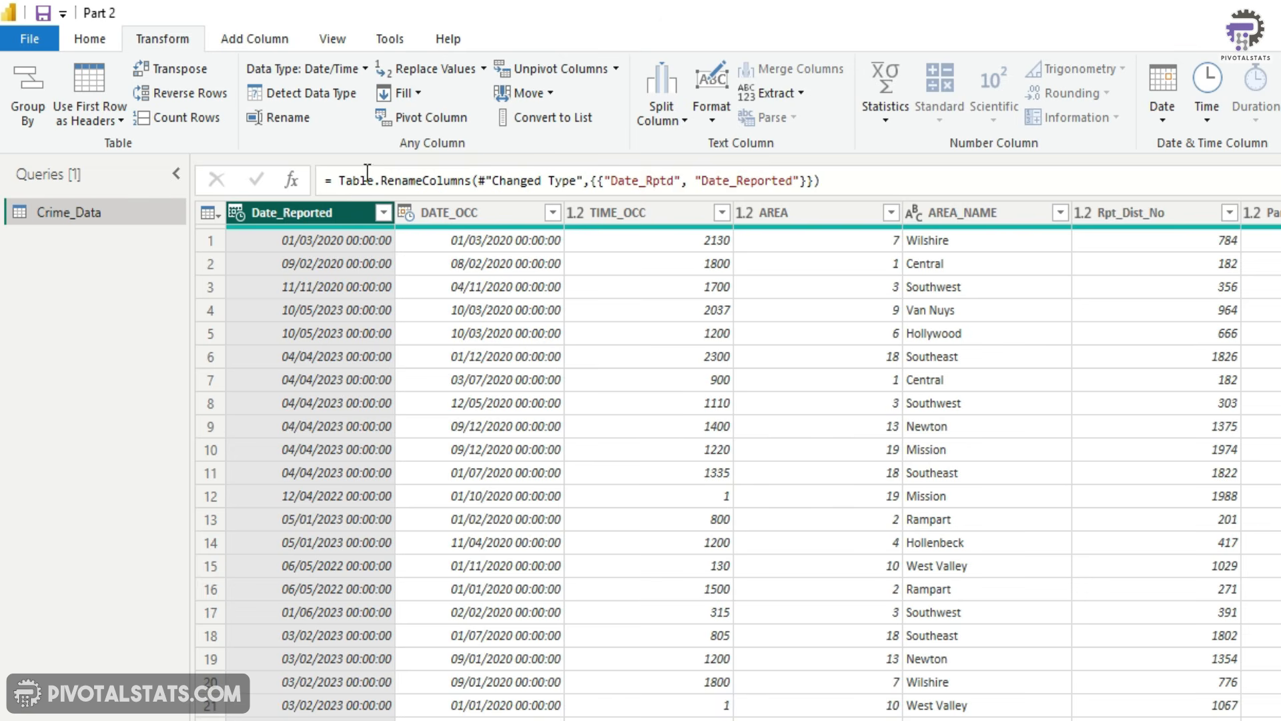
# Step: Examine the Table.RenameColumns formula of the rename step, including its old and new column name arguments
pyautogui.click(894, 189)
pyautogui.moveTo(960, 178); pyautogui.dragTo(427, 164)
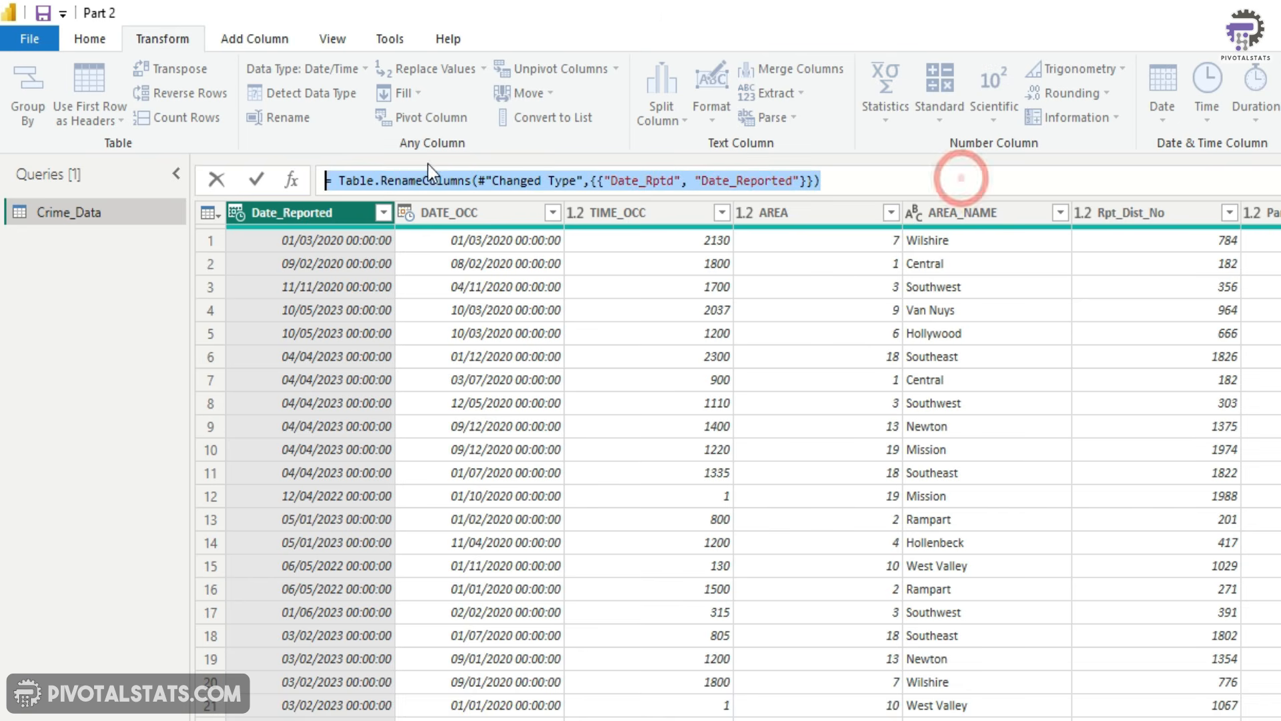
pyautogui.click(882, 178)
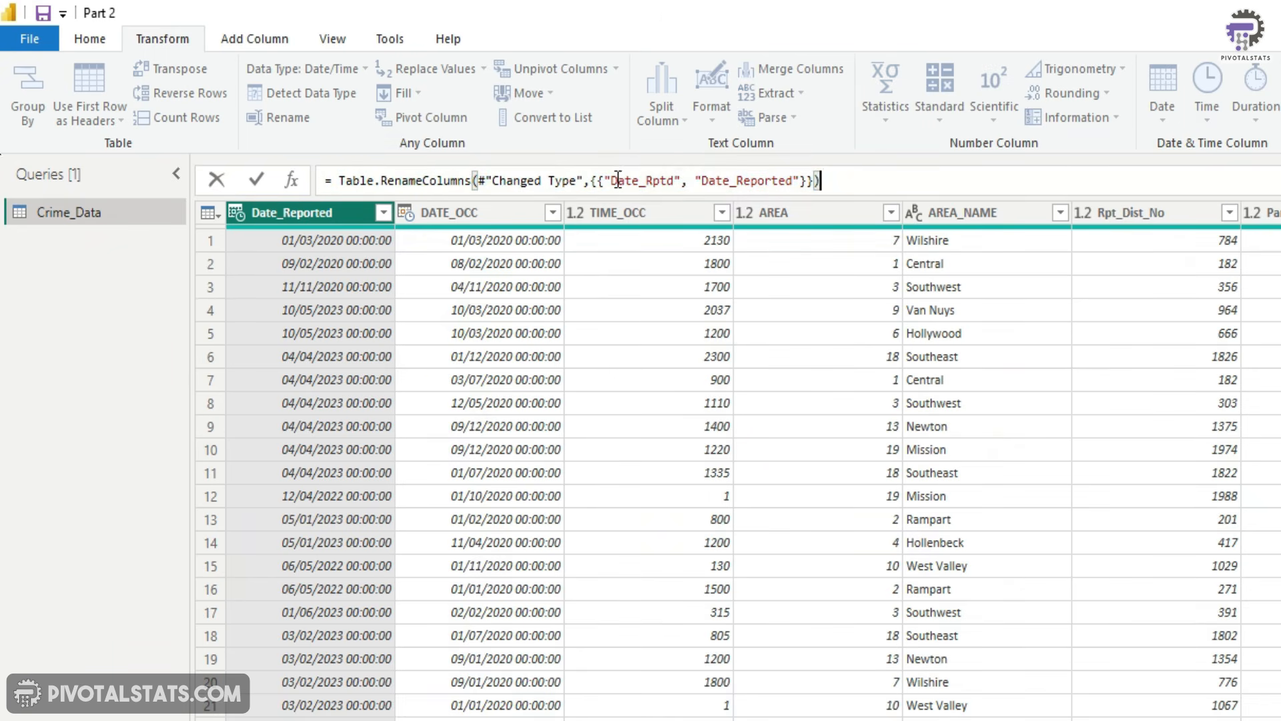
pyautogui.moveTo(610, 180); pyautogui.dragTo(772, 181)
pyautogui.click(834, 180)
pyautogui.click(168, 360)
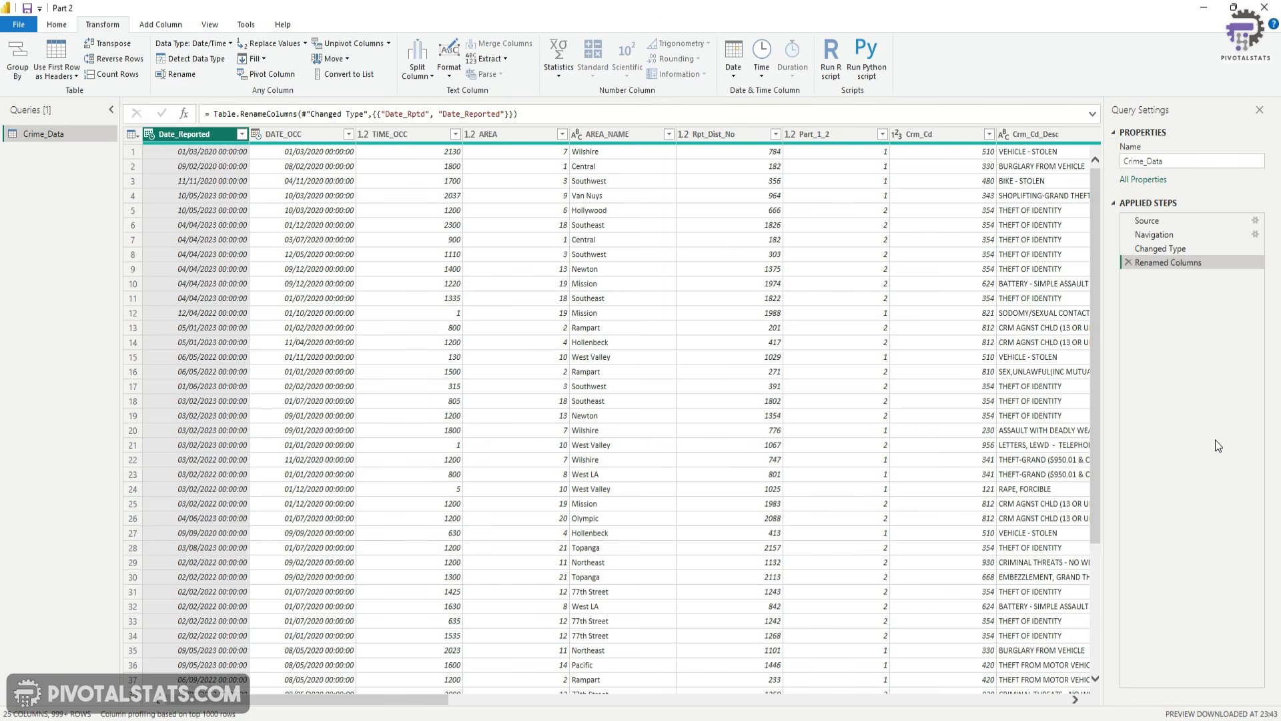
# Step: Examine the Crime_Data query's M code in the Advanced Editor, from the Source line through the Renamed Columns line
pyautogui.click(67, 26)
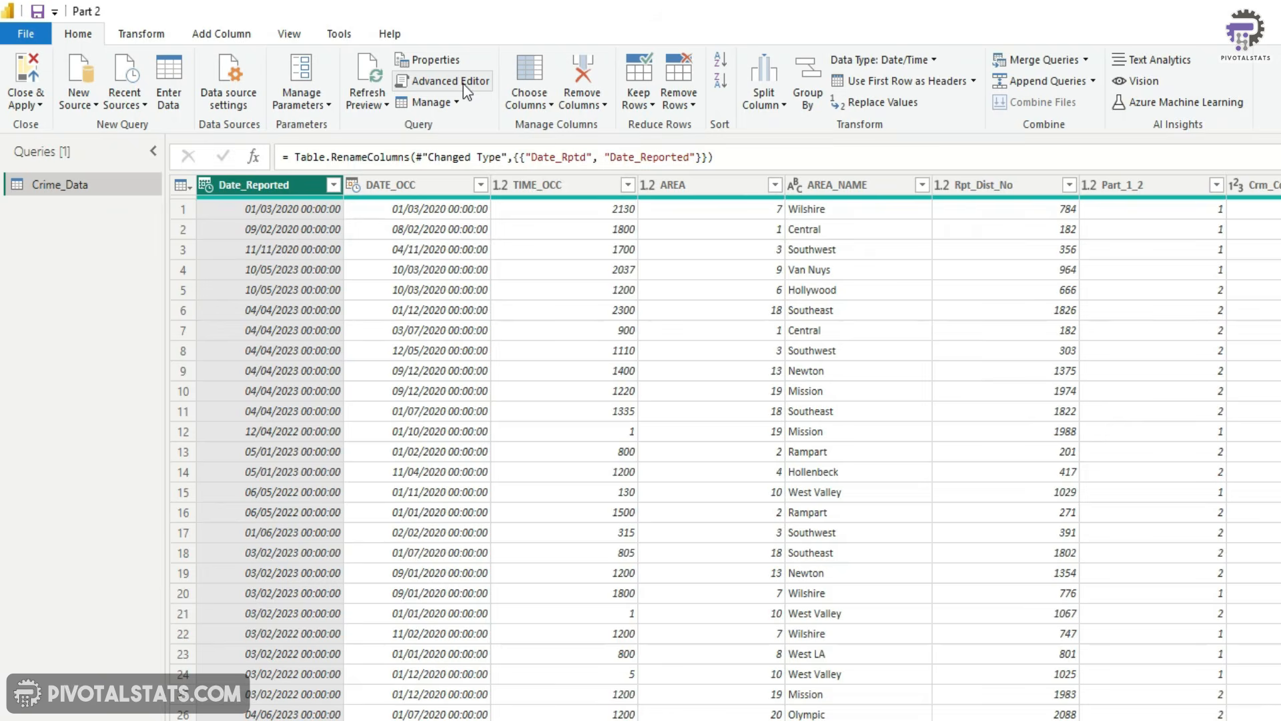
pyautogui.click(464, 85)
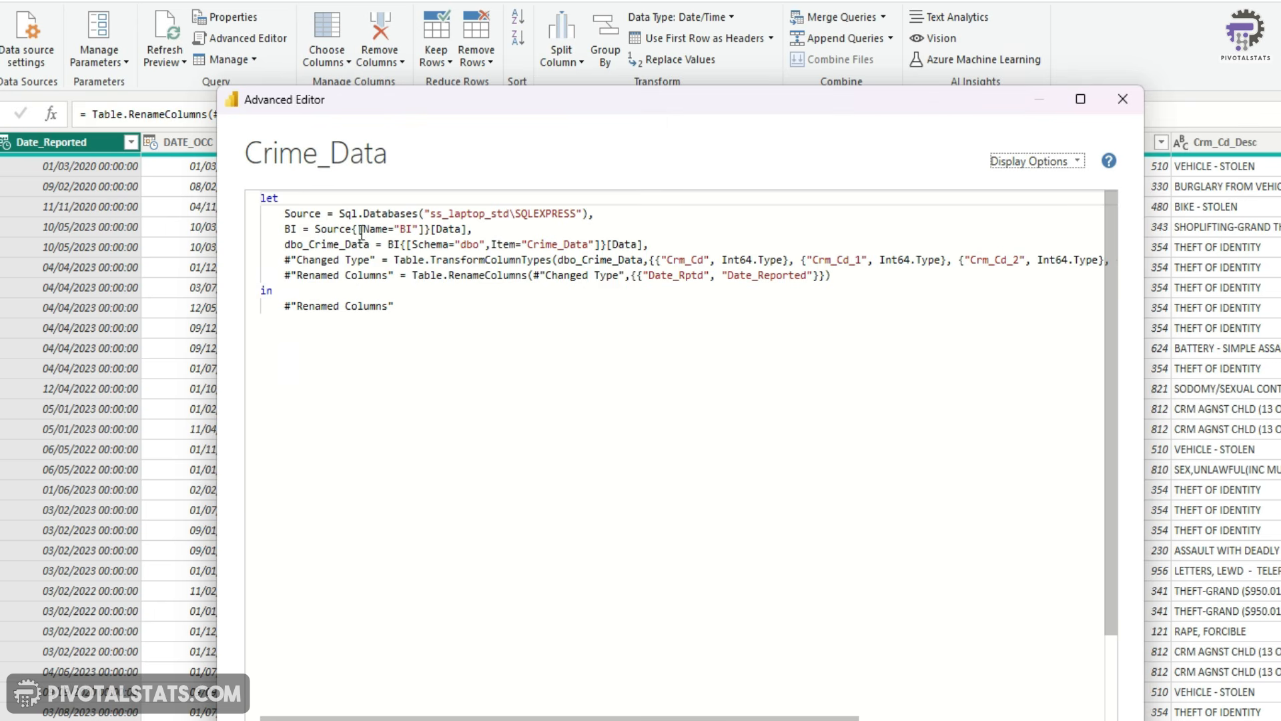
pyautogui.moveTo(603, 214); pyautogui.dragTo(375, 212)
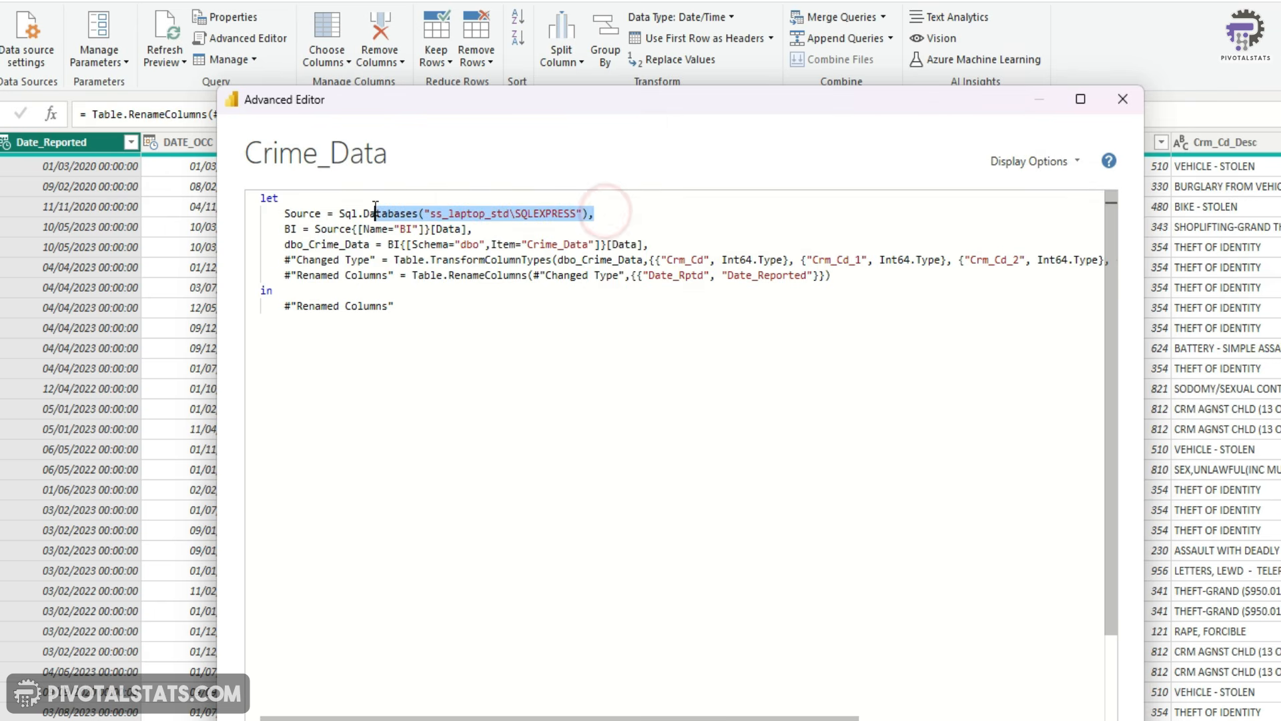
pyautogui.moveTo(487, 229); pyautogui.dragTo(359, 229)
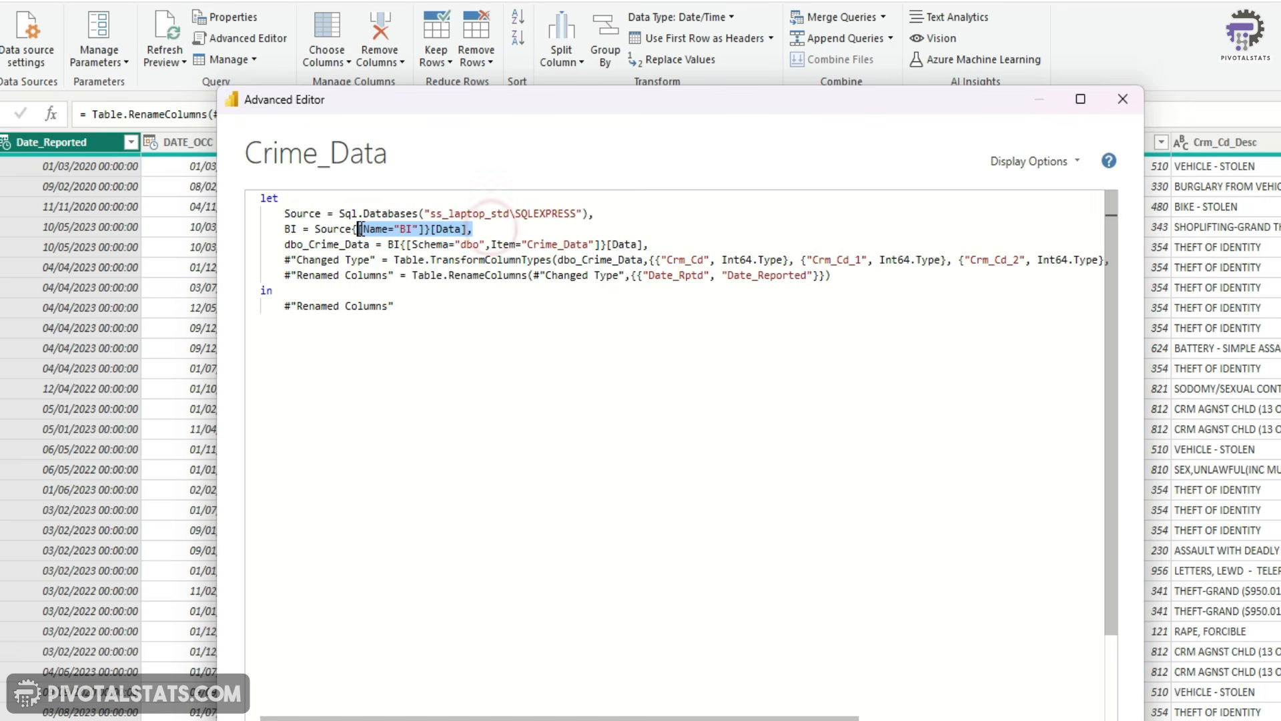
pyautogui.moveTo(667, 244)
pyautogui.mouseDown()
pyautogui.moveTo(418, 244)
pyautogui.moveTo(413, 259)
pyautogui.moveTo(667, 259)
pyautogui.mouseUp()
pyautogui.moveTo(844, 275); pyautogui.dragTo(486, 259)
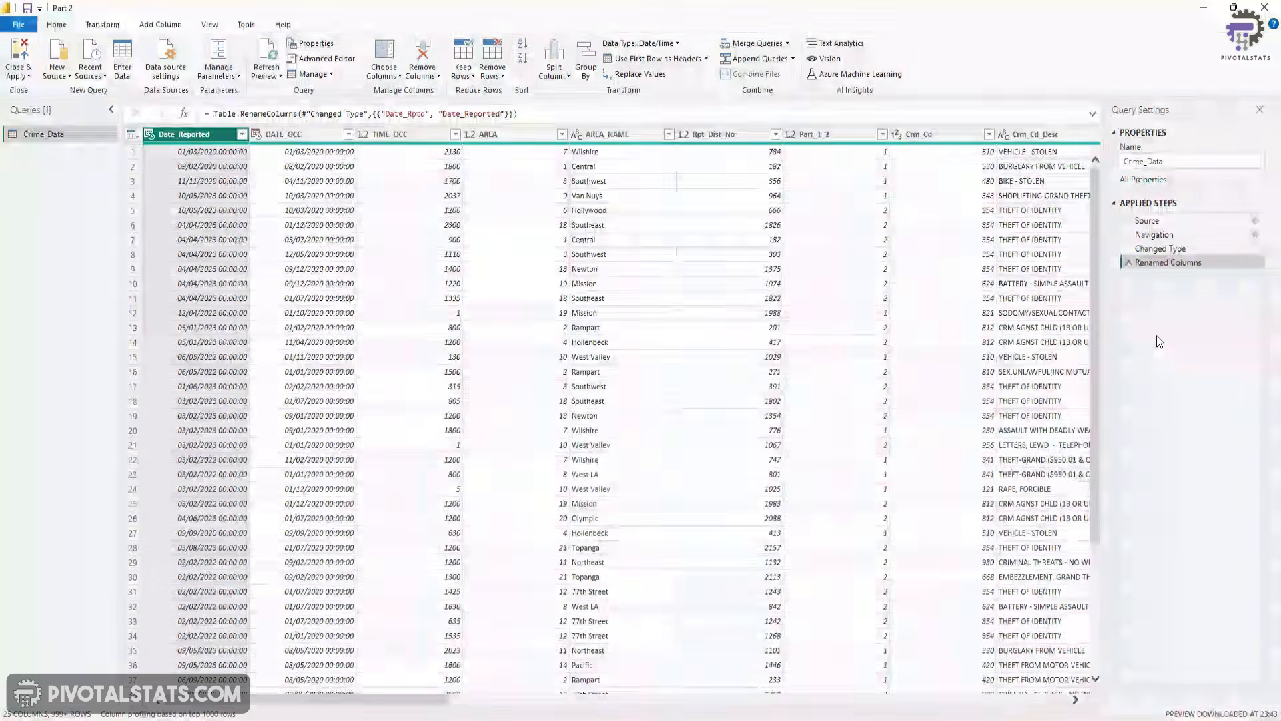
# Step: Delete the Renamed Columns step from the query's applied steps
pyautogui.click(1127, 262)
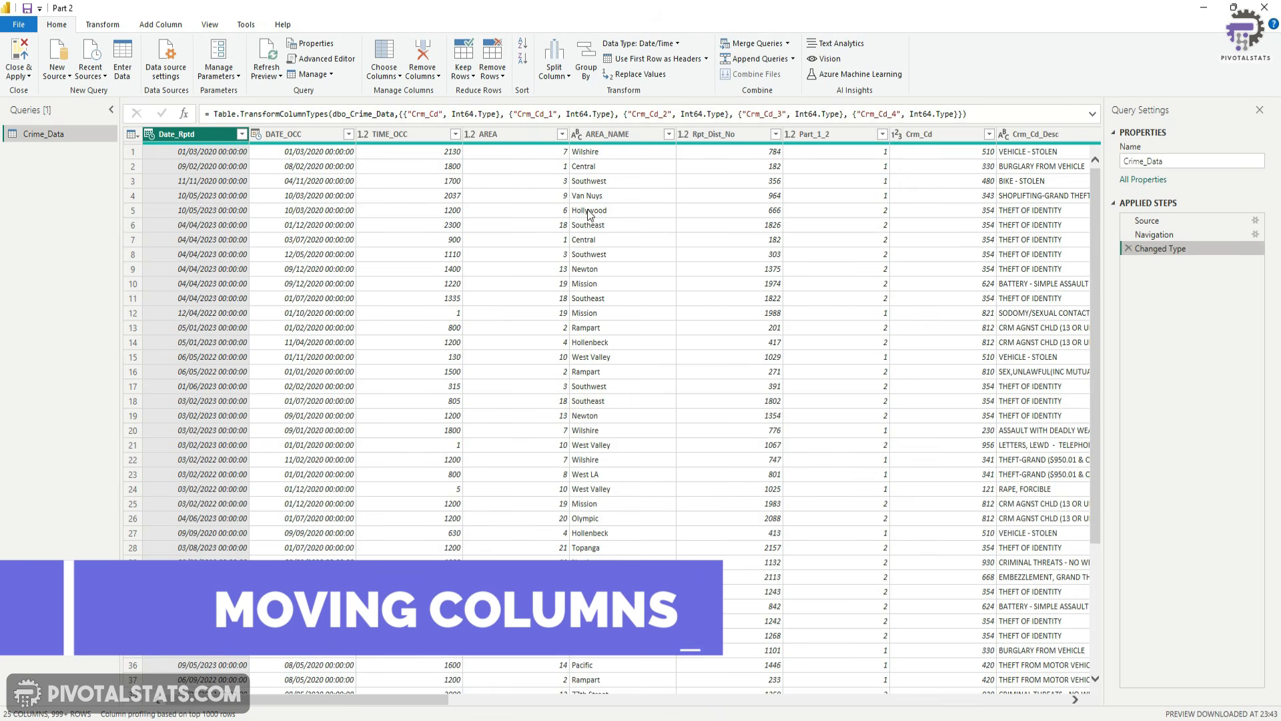
# Step: Remove the DATE_OCC and Cross_Street columns together from the Crime_Data table
pyautogui.moveTo(387, 700); pyautogui.dragTo(900, 699)
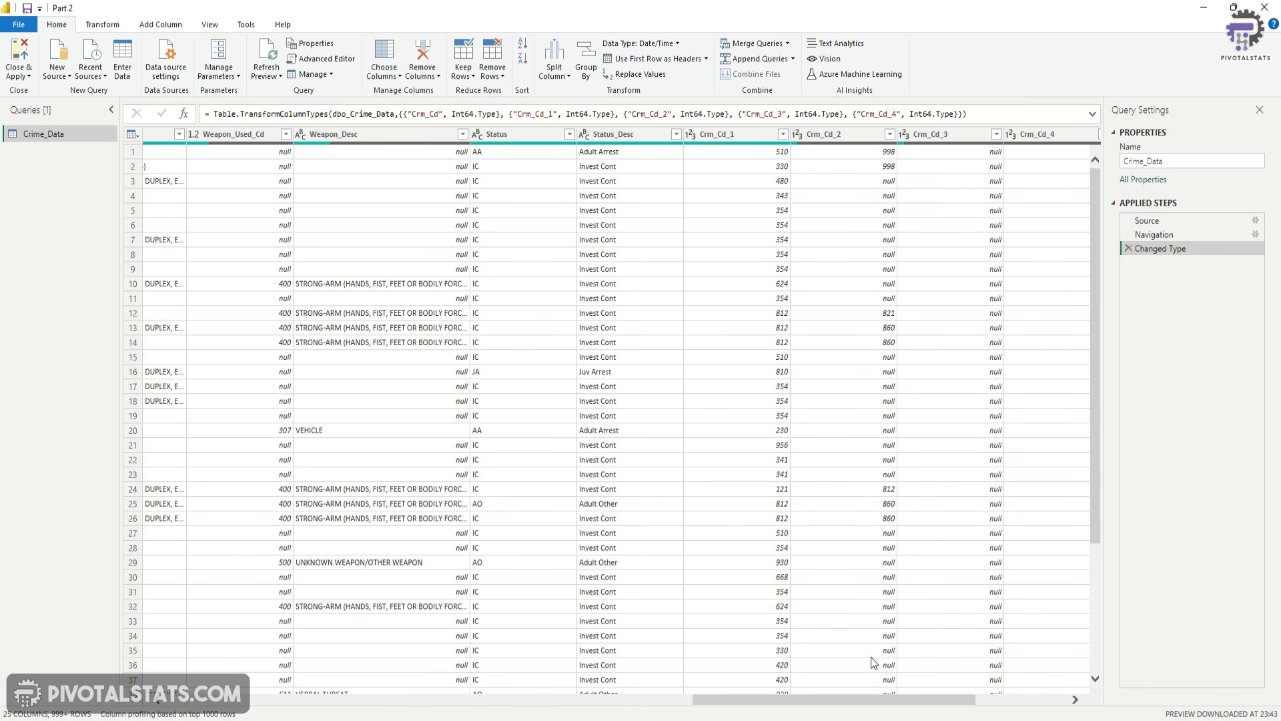
pyautogui.moveTo(838, 699); pyautogui.dragTo(964, 710)
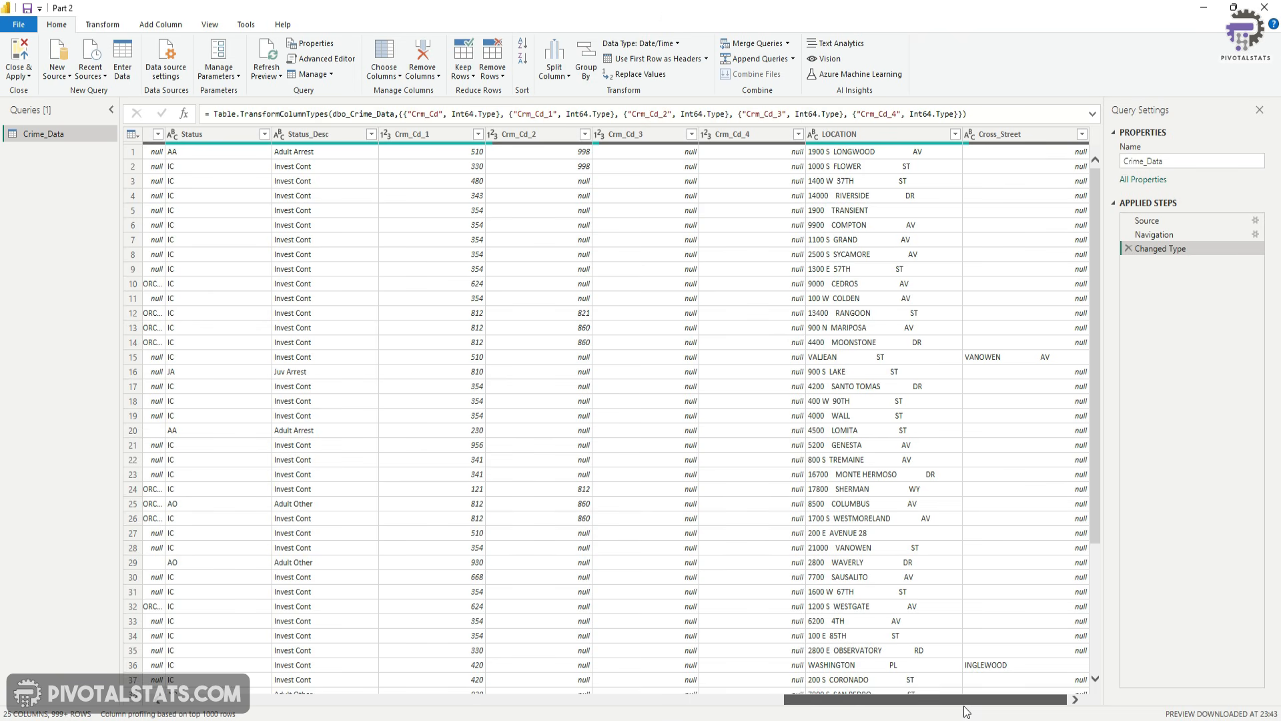
pyautogui.click(1018, 133)
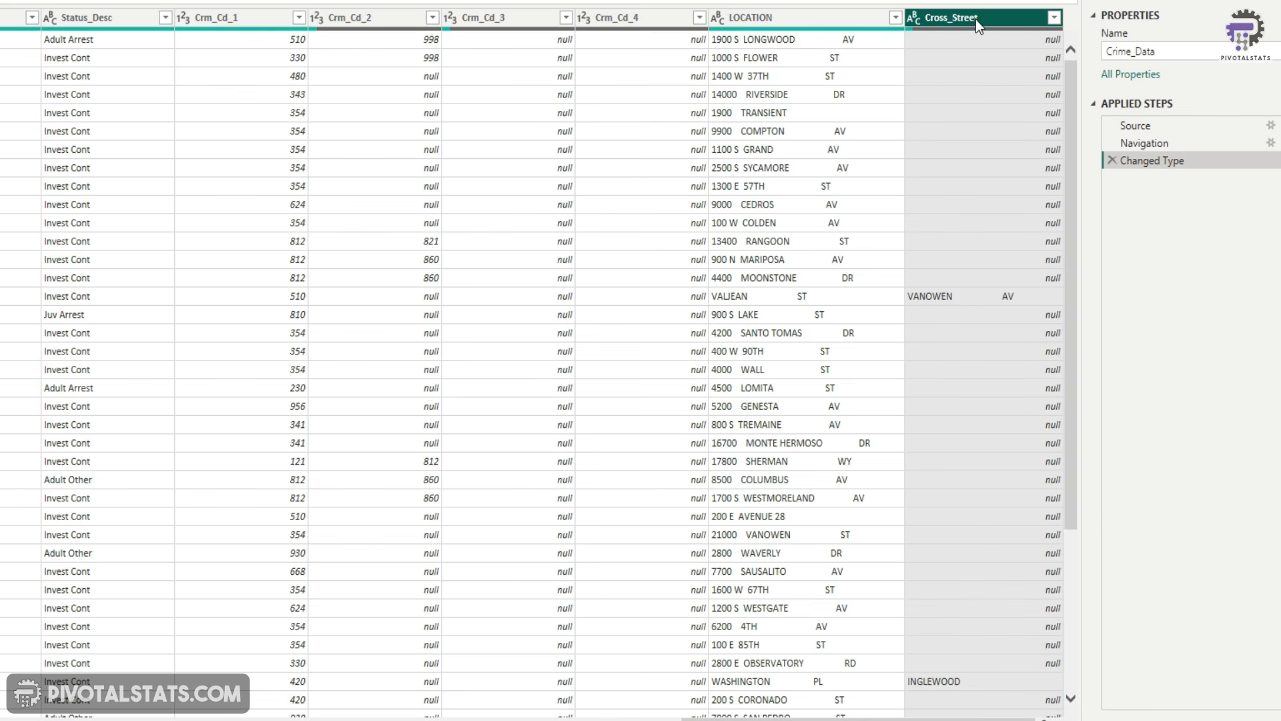
pyautogui.rightClick(975, 18)
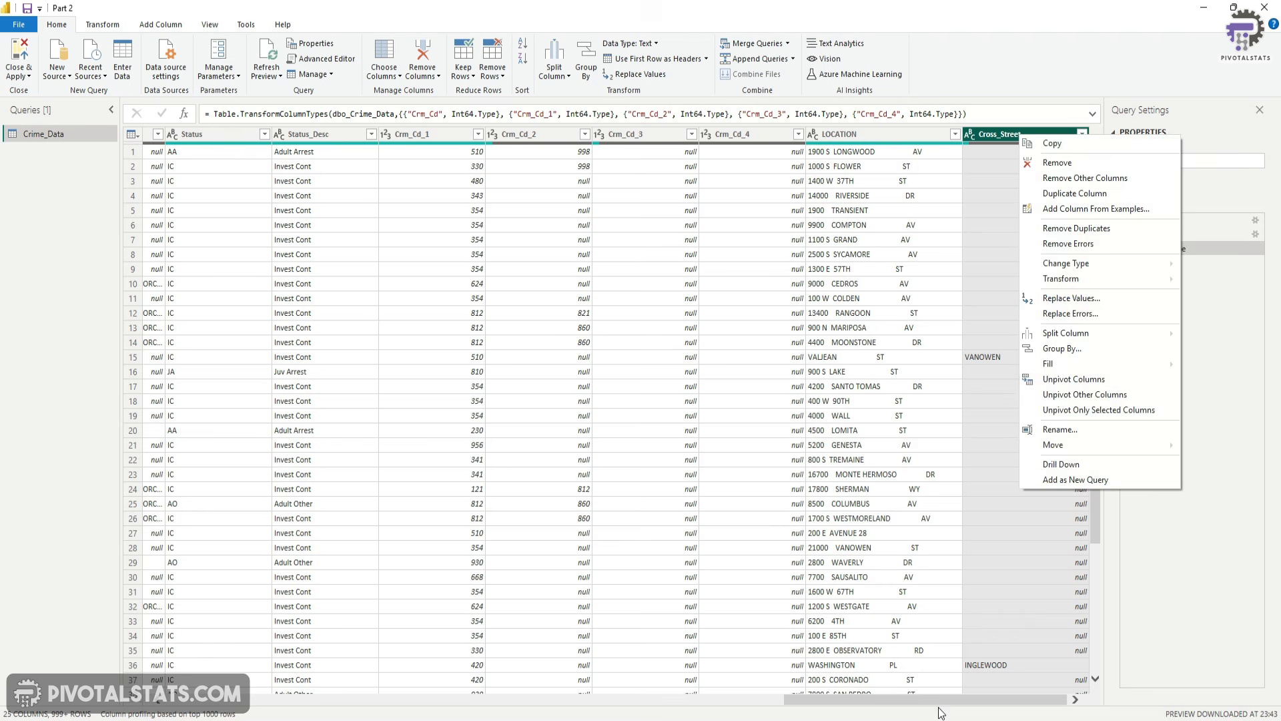
pyautogui.click(939, 705)
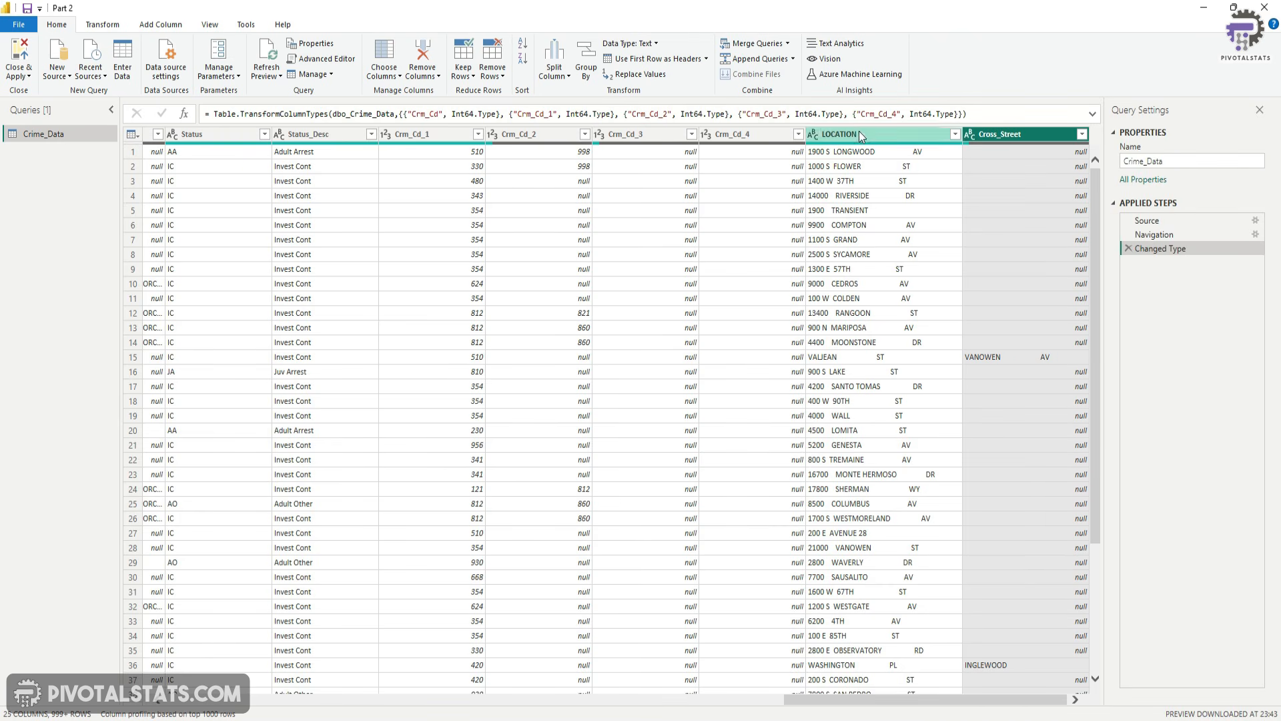
pyautogui.hscroll(-15, 875, 698)
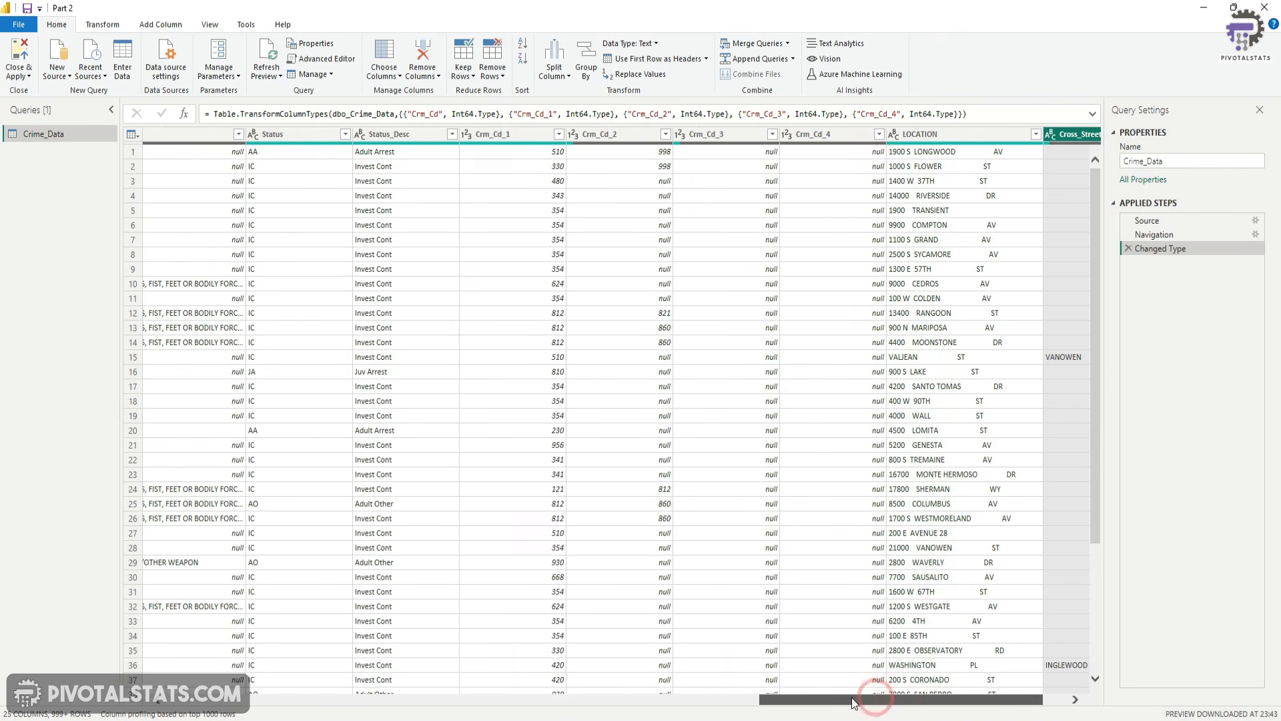
pyautogui.click(284, 134)
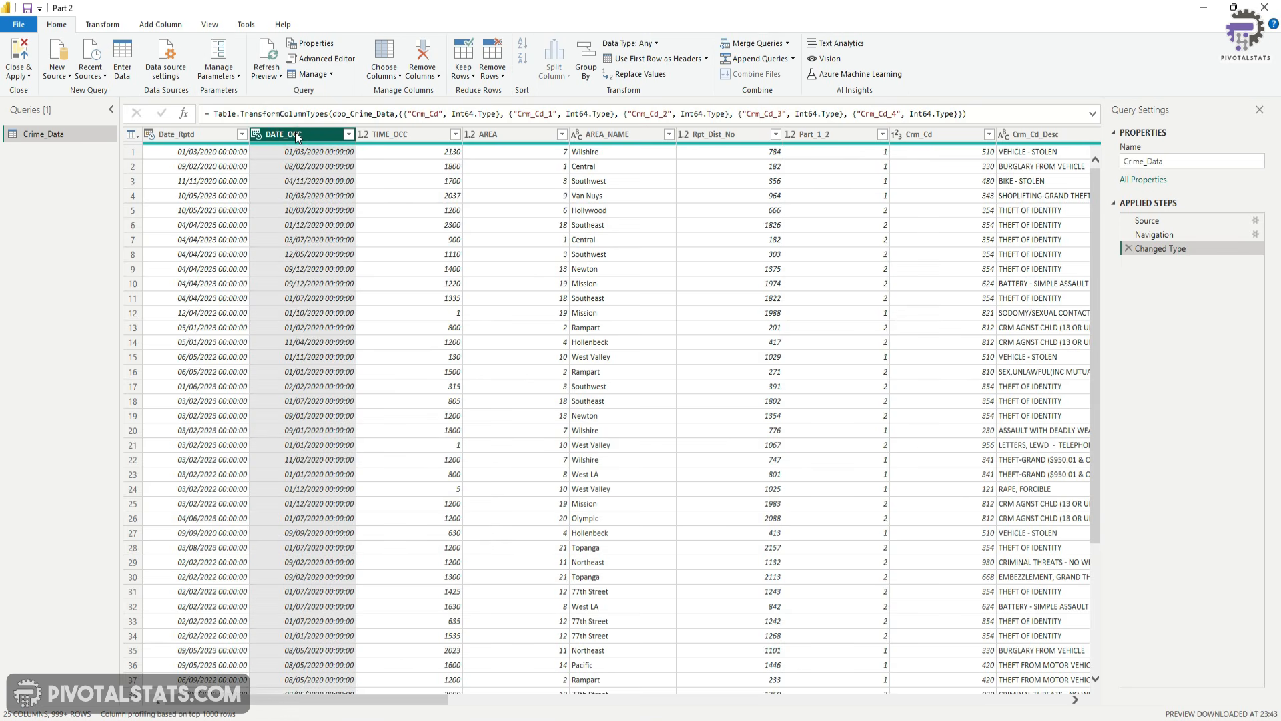
pyautogui.moveTo(366, 699); pyautogui.dragTo(988, 698)
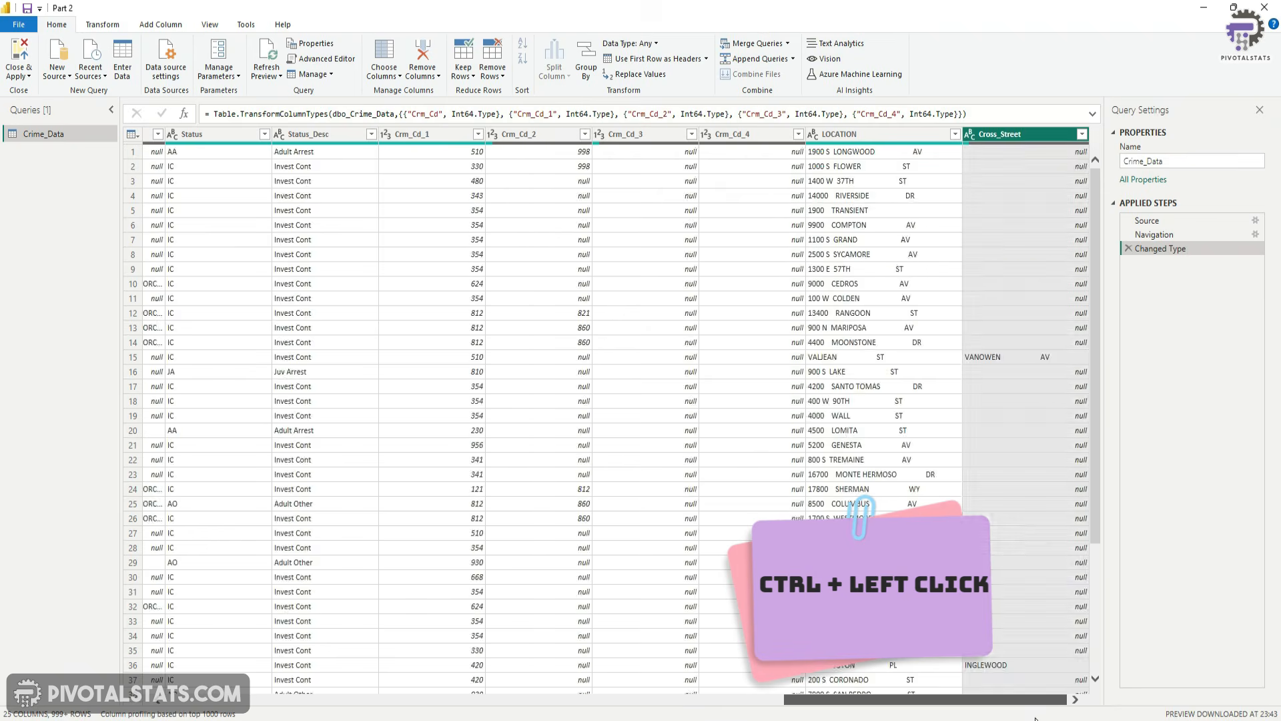
pyautogui.rightClick(1010, 133)
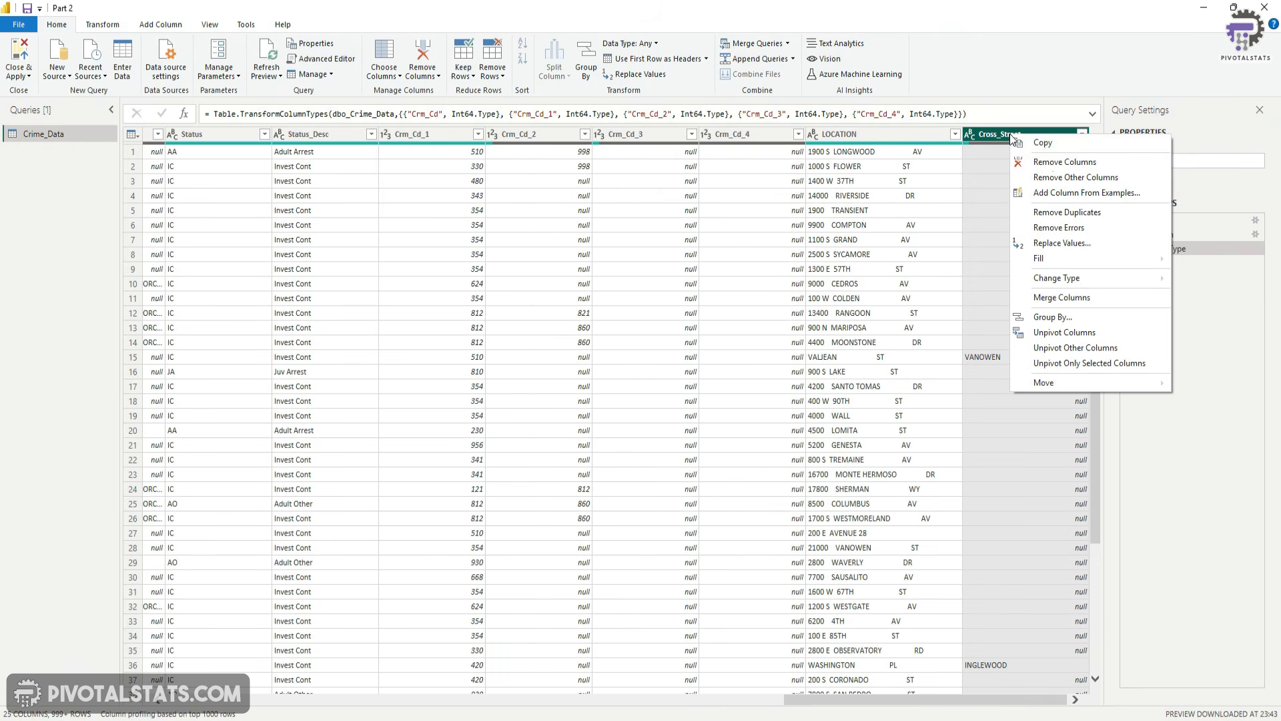
pyautogui.click(1060, 163)
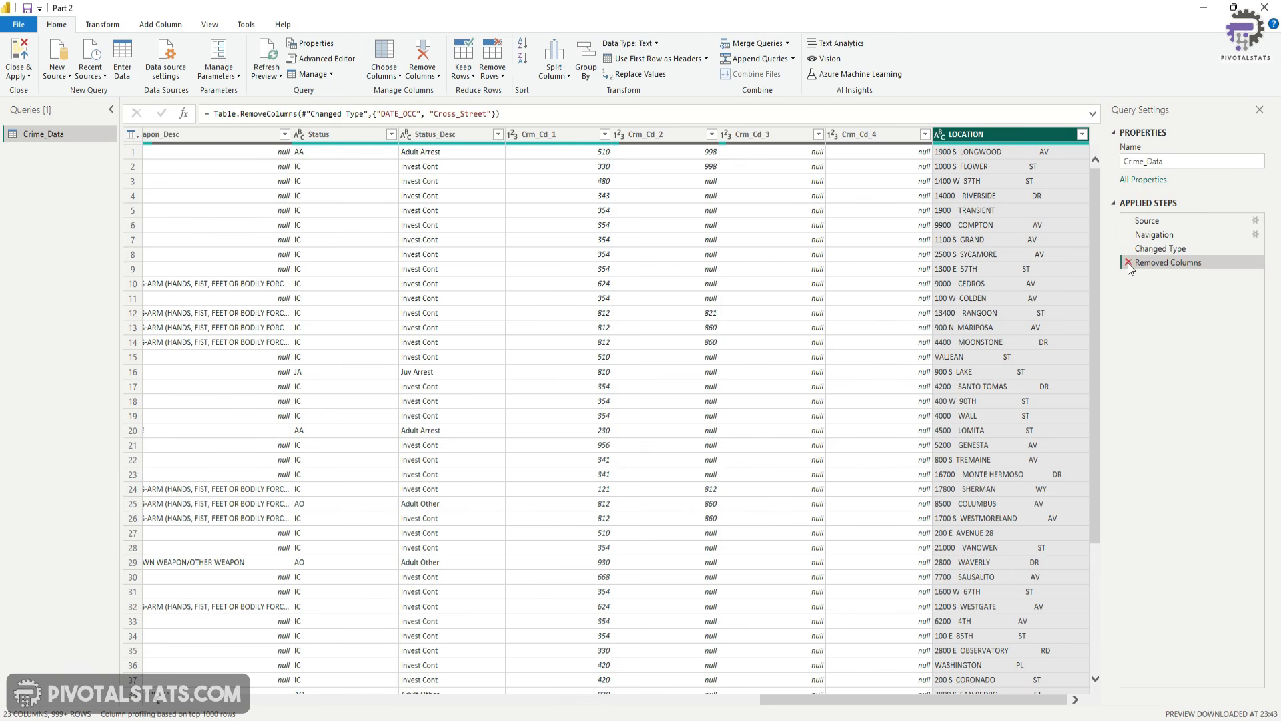
# Step: Remove all columns except LOCATION, Date_Rptd, AREA, AREA_NAME, Crm_Cd_Desc, Vict_Age, Vict_Sex, Vict_Descent and Status_Desc
pyautogui.moveTo(867, 699); pyautogui.dragTo(256, 710)
pyautogui.click(291, 701)
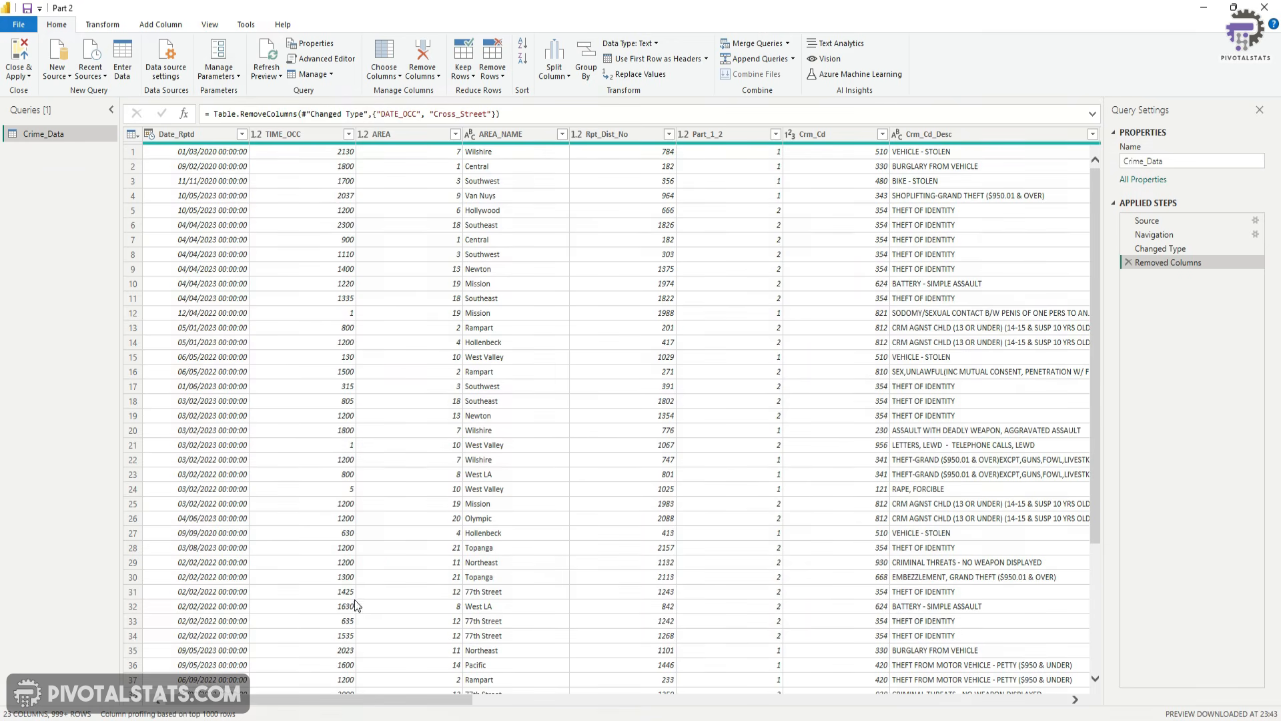
pyautogui.click(180, 134)
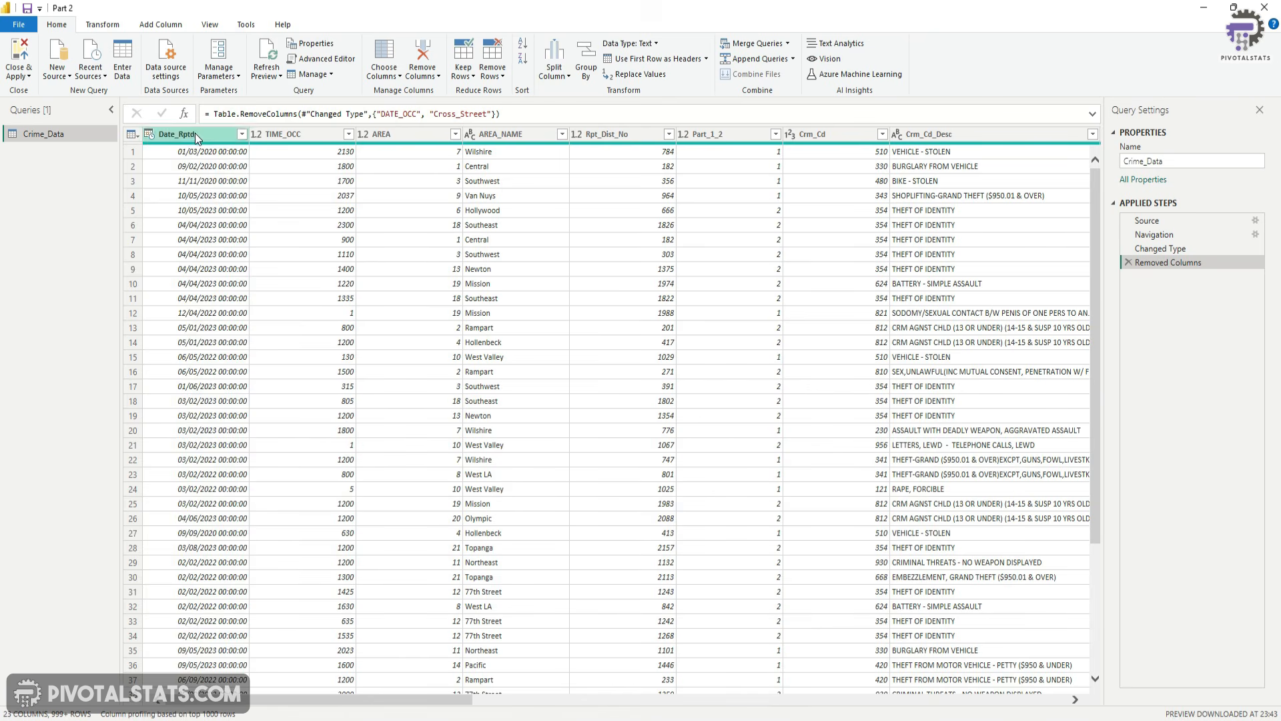
pyautogui.keyDown('ctrl'); pyautogui.click(411, 135); pyautogui.keyUp('ctrl')
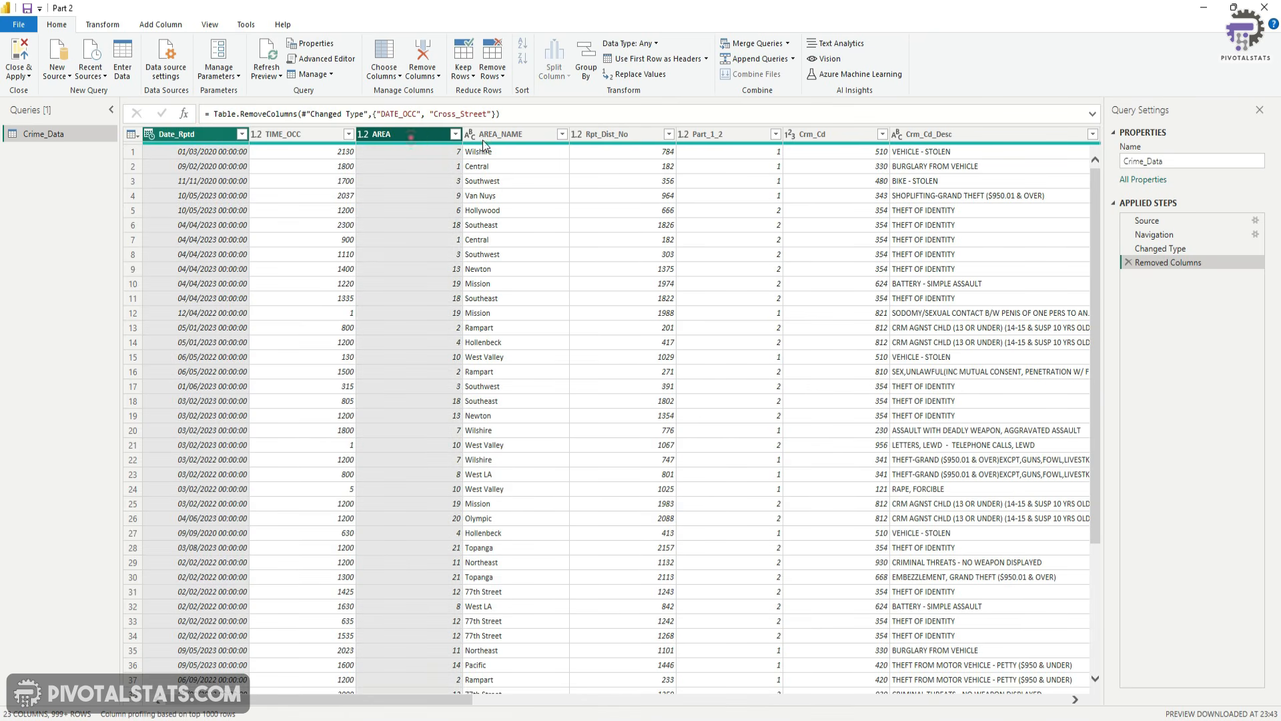
pyautogui.keyDown('ctrl'); pyautogui.click(506, 134); pyautogui.keyUp('ctrl')
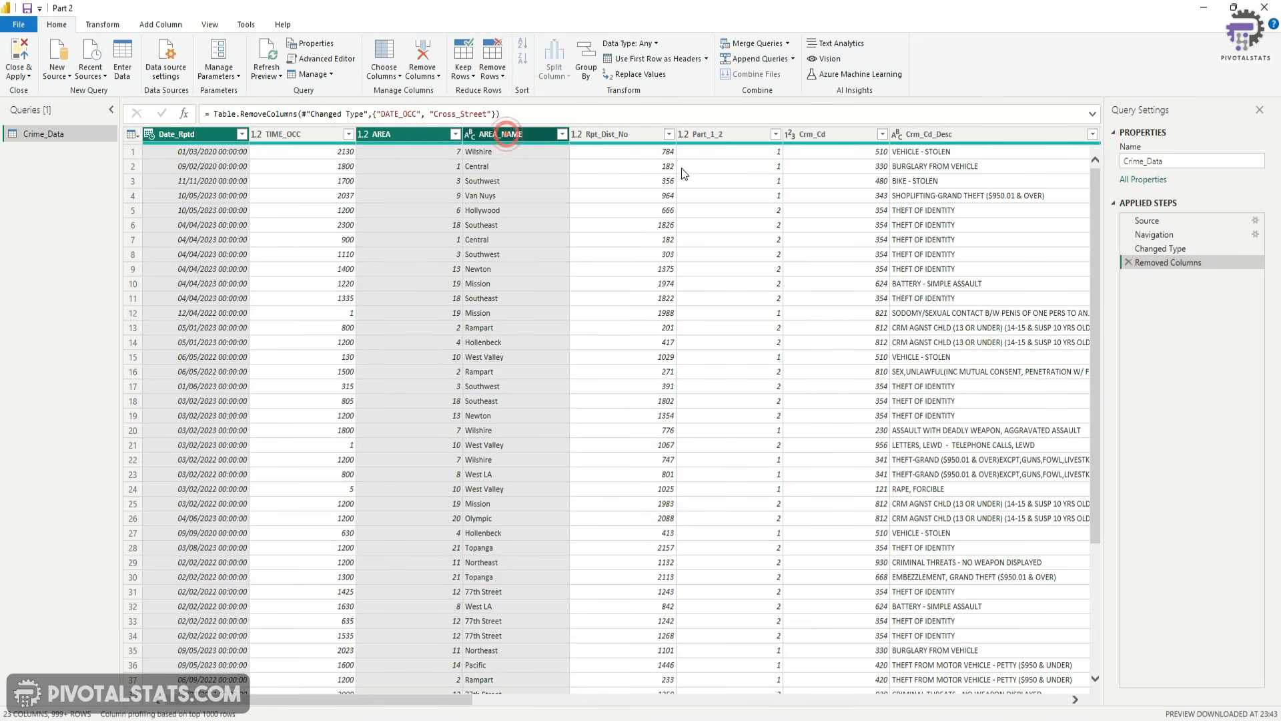
pyautogui.keyDown('ctrl'); pyautogui.click(924, 134); pyautogui.keyUp('ctrl')
pyautogui.hscroll(10, 738, 476)
pyautogui.keyDown('ctrl'); pyautogui.click(449, 137); pyautogui.keyUp('ctrl')
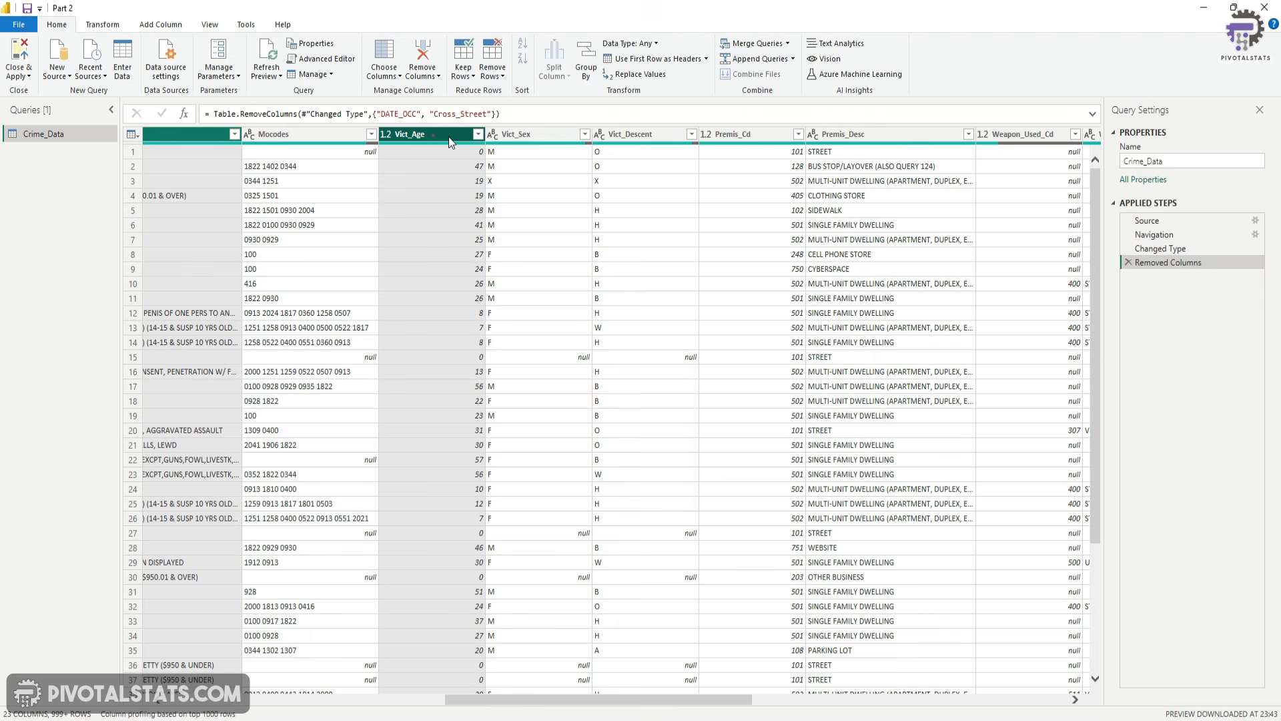
pyautogui.keyDown('ctrl'); pyautogui.click(546, 133); pyautogui.keyUp('ctrl')
pyautogui.keyDown('ctrl'); pyautogui.click(649, 133); pyautogui.keyUp('ctrl')
pyautogui.hscroll(8, 682, 161)
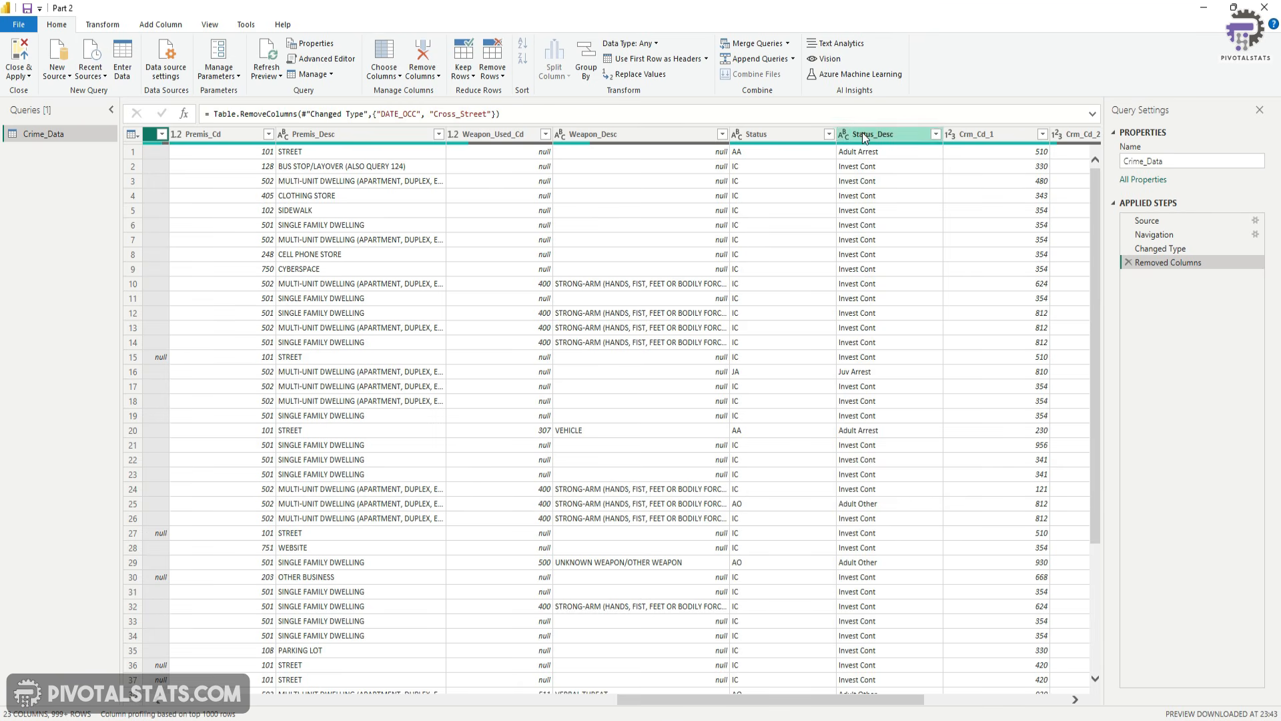
pyautogui.keyDown('ctrl'); pyautogui.click(861, 133); pyautogui.keyUp('ctrl')
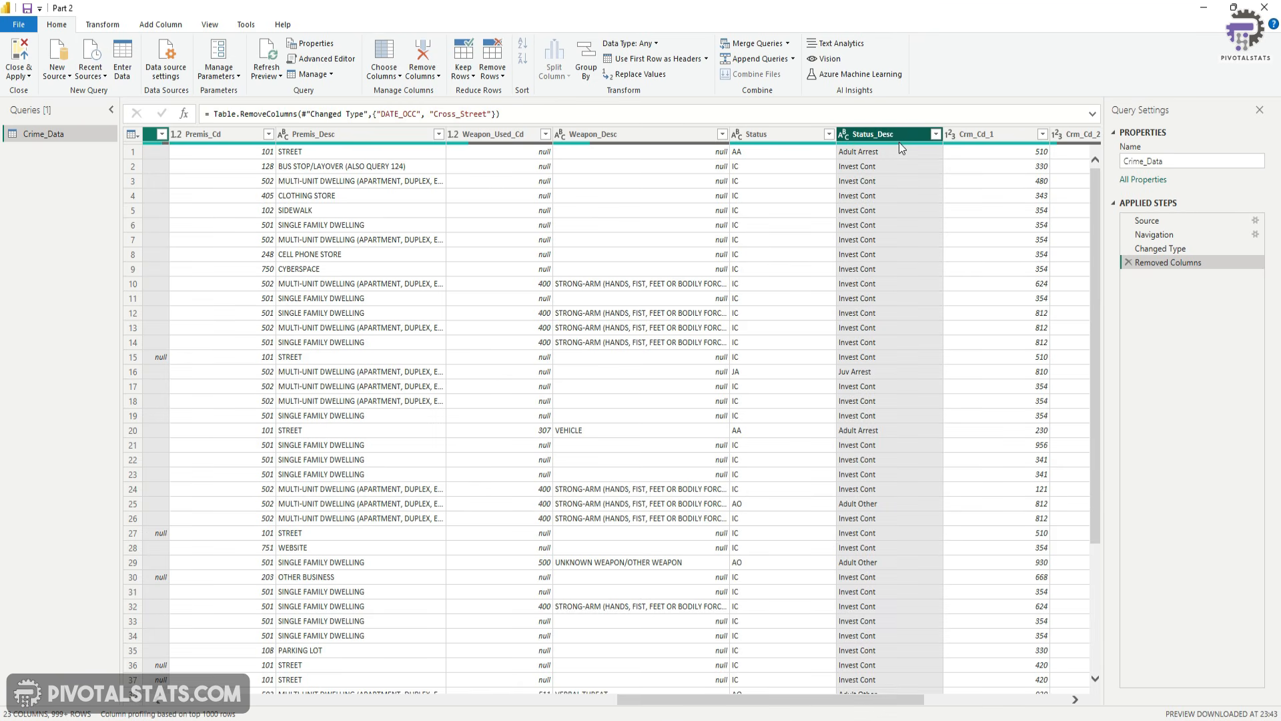
pyautogui.hscroll(-8, 409, 289)
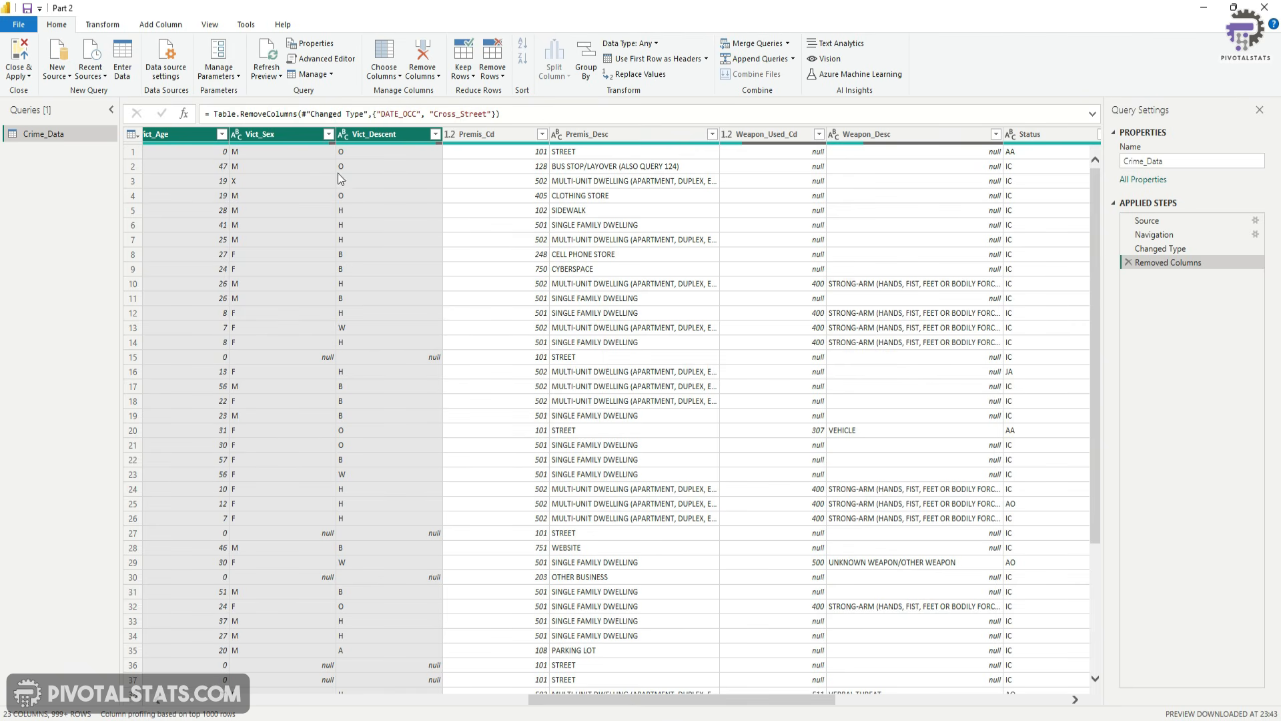
pyautogui.rightClick(377, 138)
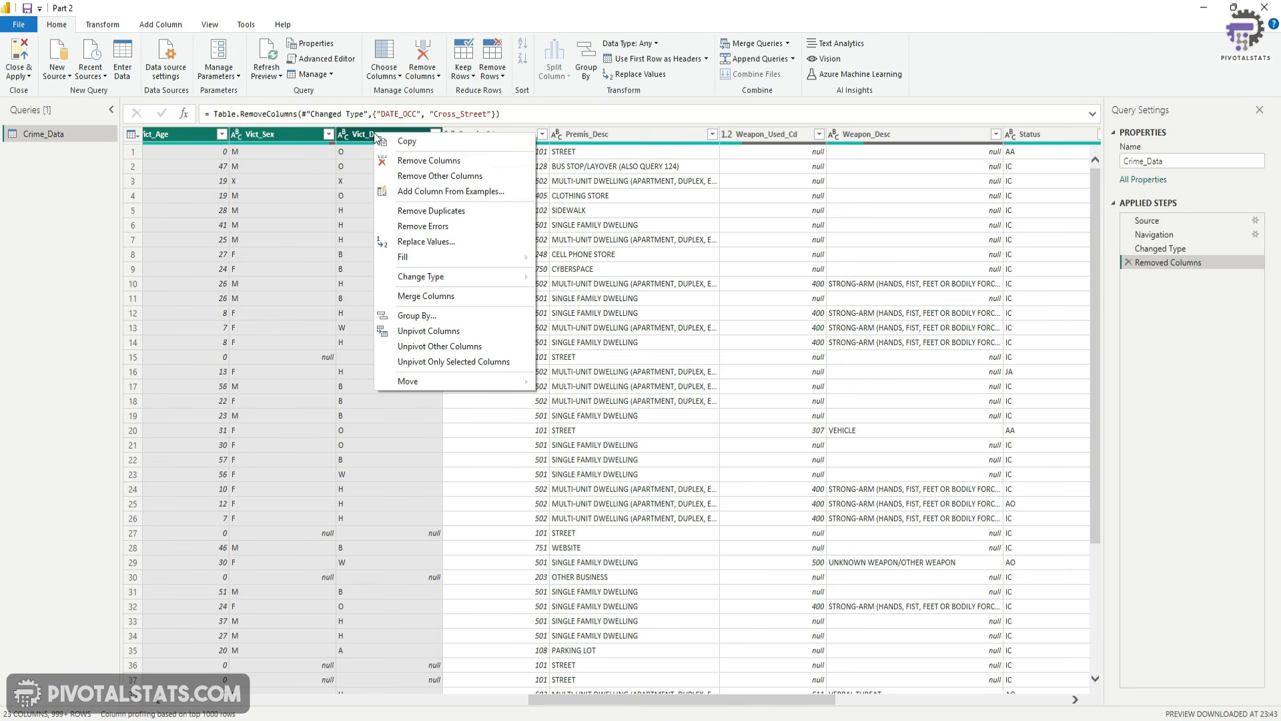
pyautogui.click(440, 176)
pyautogui.moveTo(681, 699); pyautogui.dragTo(500, 705)
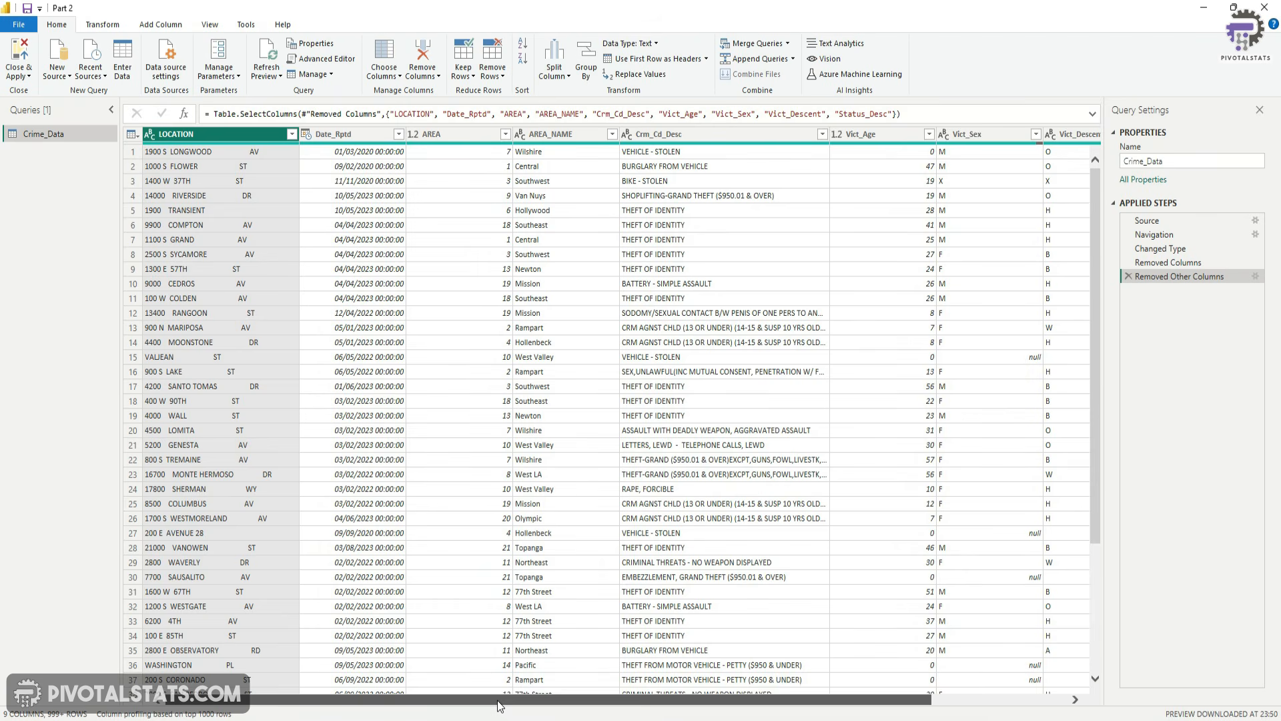
# Step: Delete the Removed Other Columns and Removed Columns steps from the applied steps
pyautogui.click(1128, 278)
pyautogui.click(1130, 264)
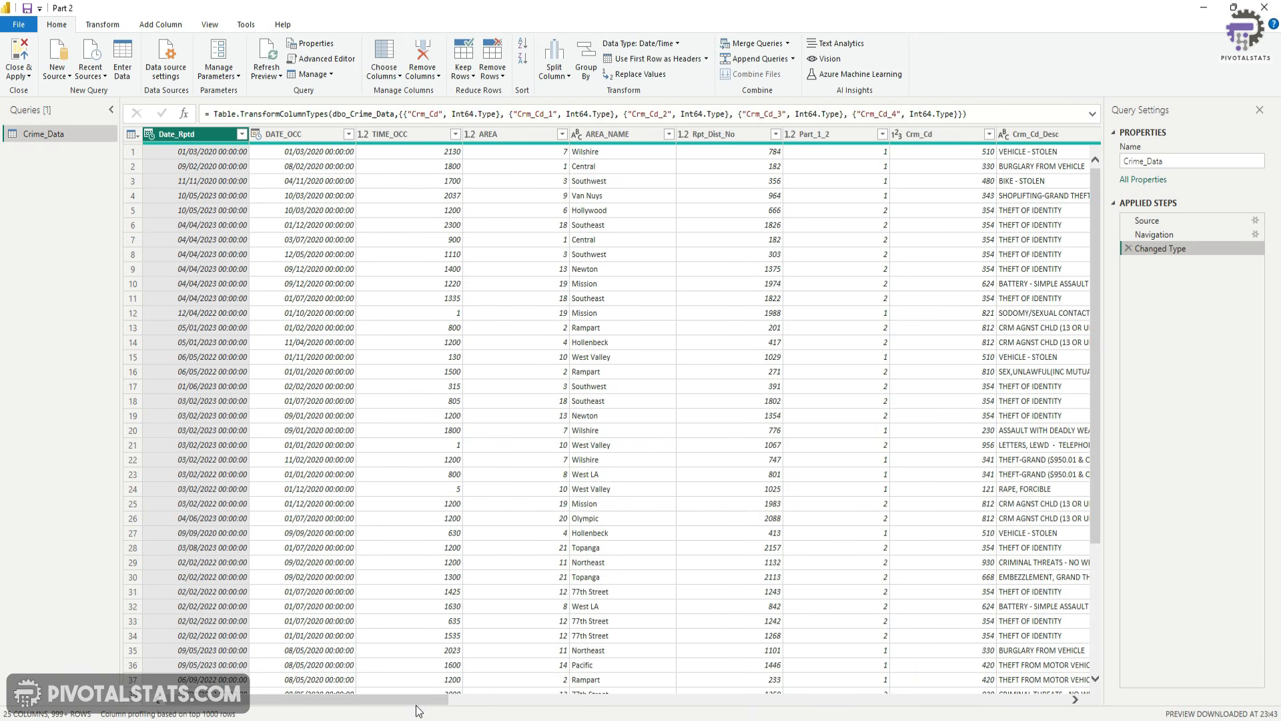
pyautogui.moveTo(422, 701)
pyautogui.mouseDown()
pyautogui.moveTo(554, 706)
pyautogui.moveTo(401, 705)
pyautogui.mouseUp()
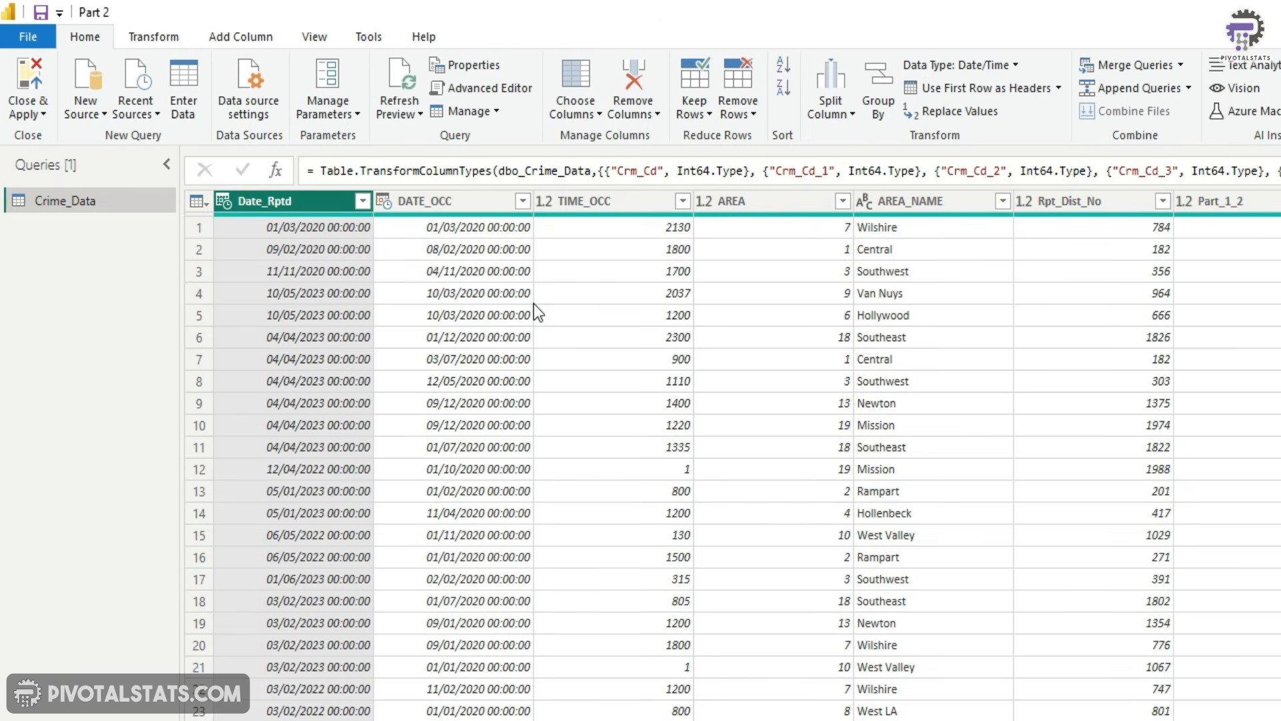
# Step: Filter DATE_OCC with a between date filter, keeping rows from 01/01/2020 to 31/12/2020 inclusive
pyautogui.click(523, 203)
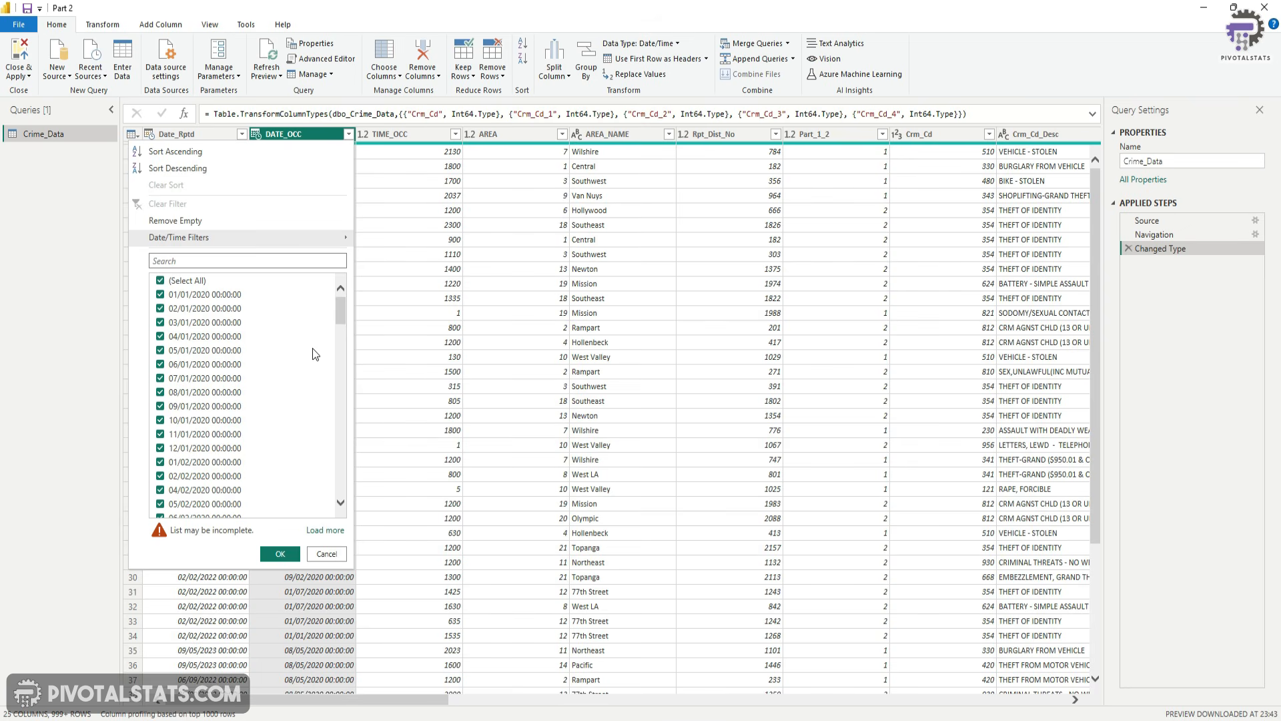
pyautogui.moveTo(339, 308)
pyautogui.mouseDown()
pyautogui.moveTo(336, 363)
pyautogui.moveTo(338, 304)
pyautogui.mouseUp()
pyautogui.moveTo(269, 238)
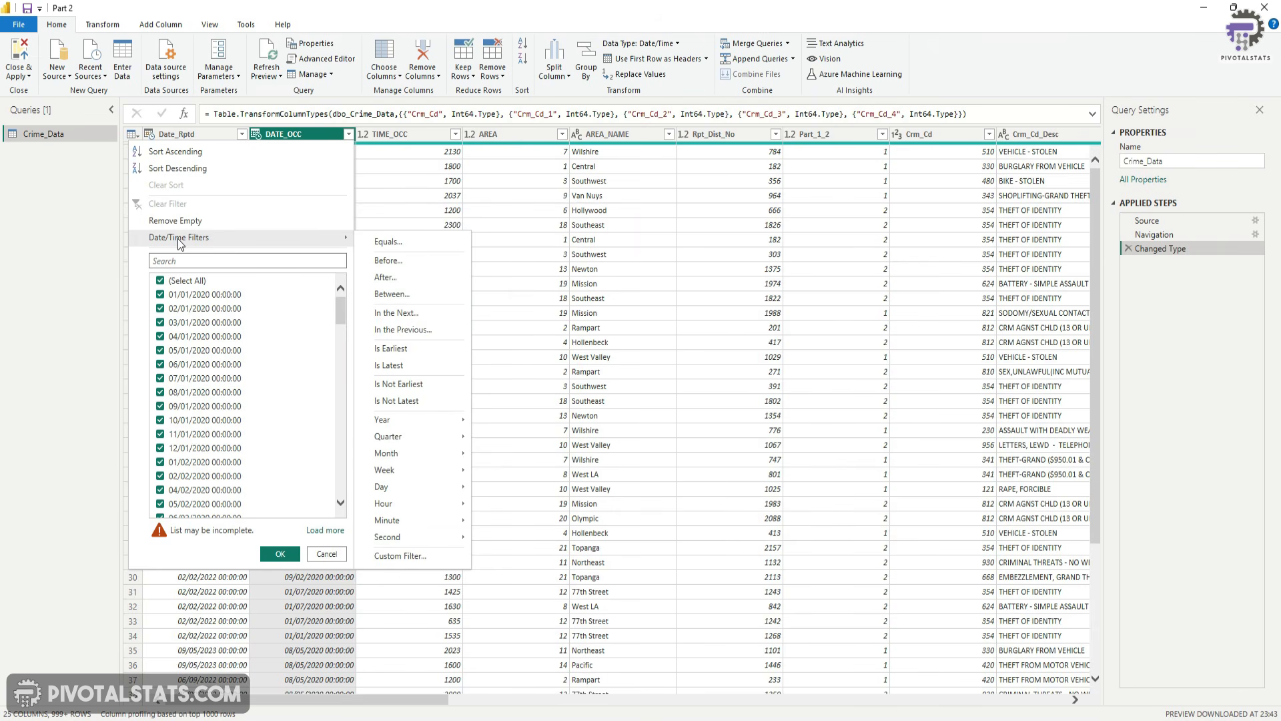
pyautogui.click(407, 294)
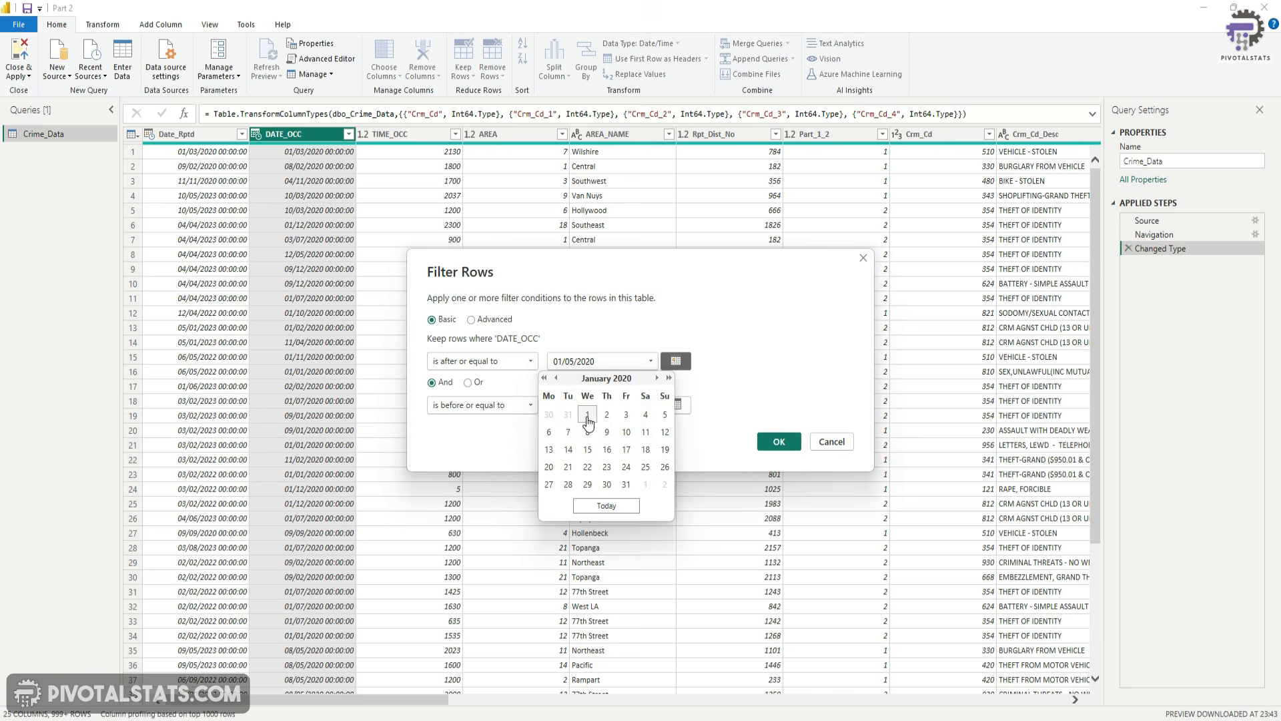
pyautogui.click(587, 415)
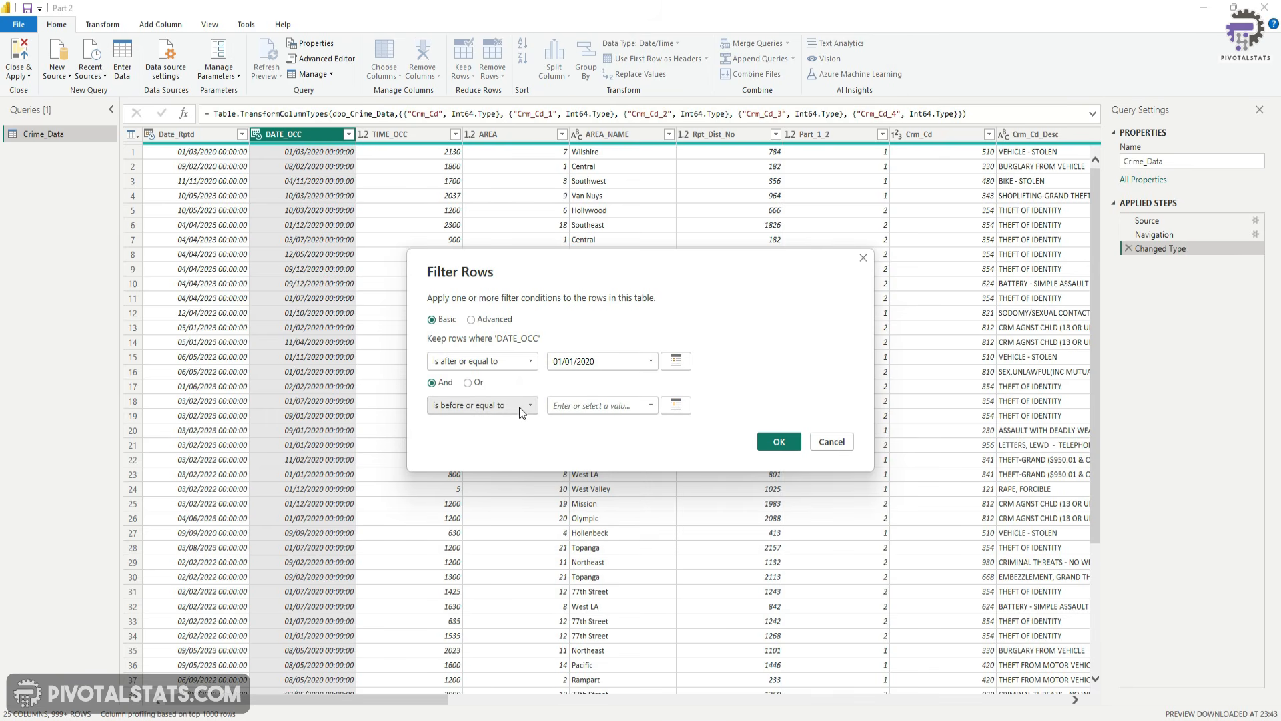
pyautogui.click(675, 404)
pyautogui.click(608, 527)
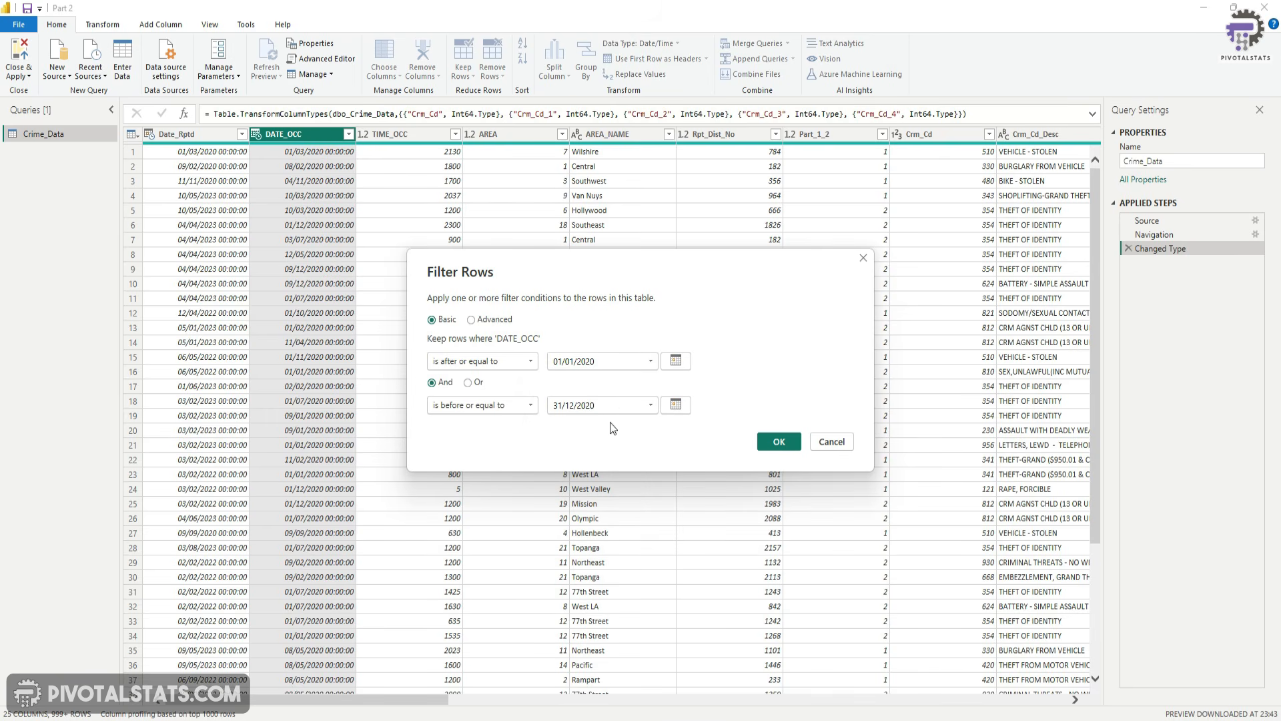
pyautogui.click(779, 441)
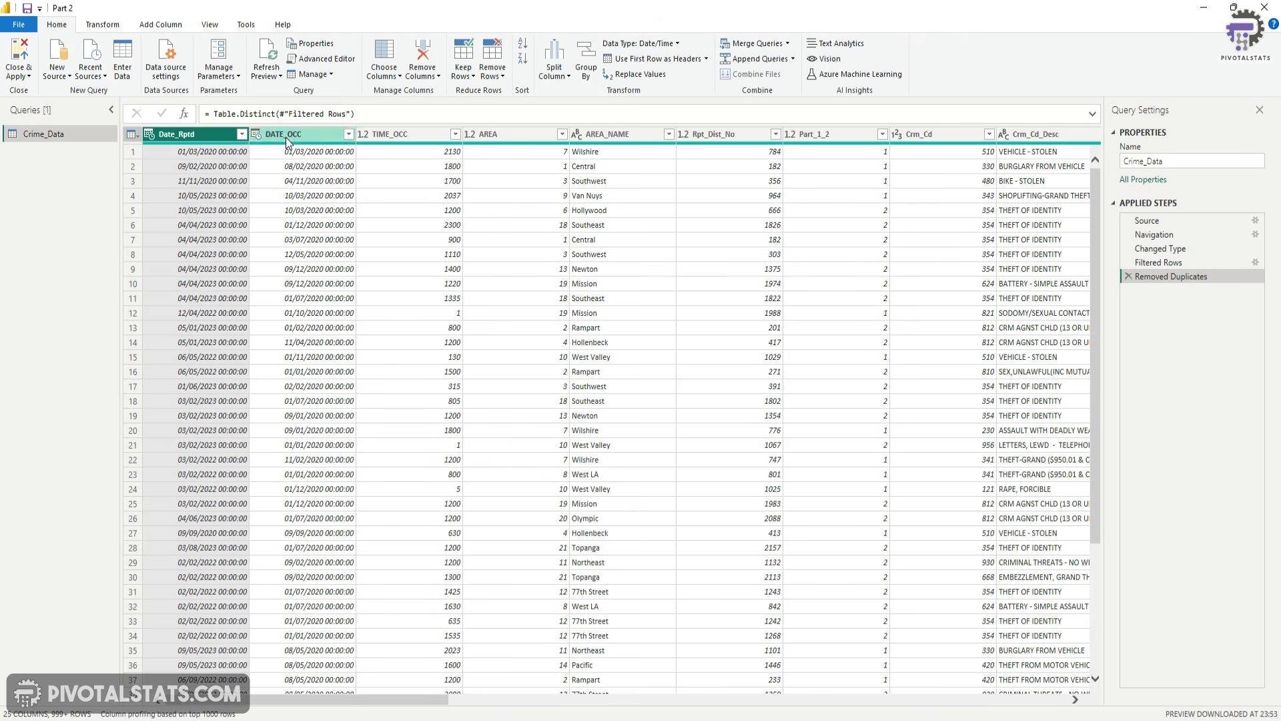
# Step: Compare the filter options offered for the DATE_OCC, TIME_OCC and AREA_NAME columns
pyautogui.click(348, 136)
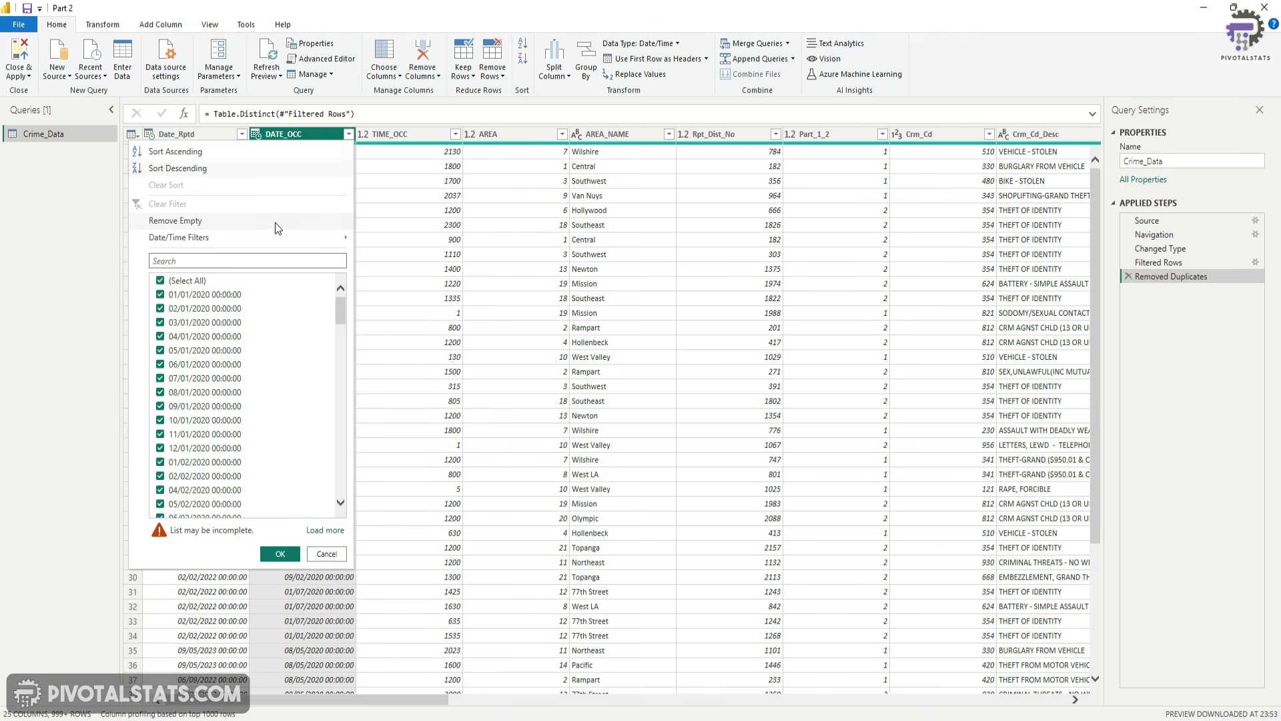
pyautogui.click(418, 135)
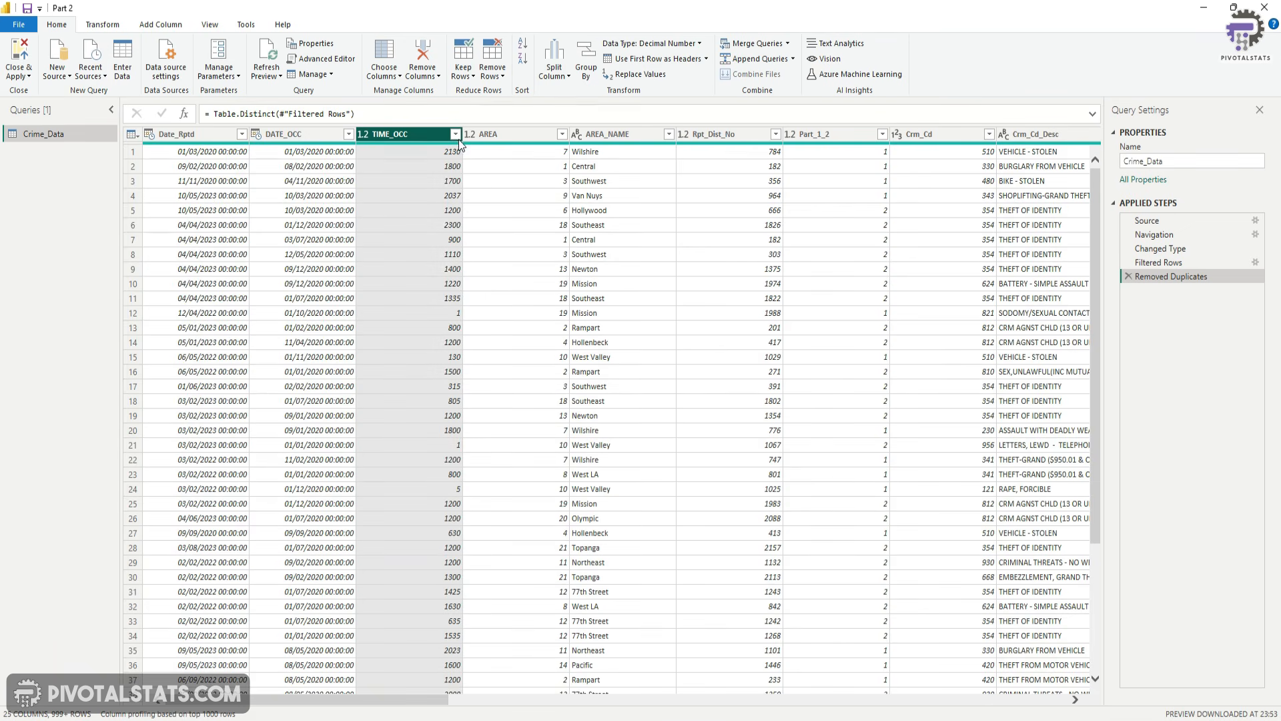
pyautogui.click(455, 134)
pyautogui.click(386, 234)
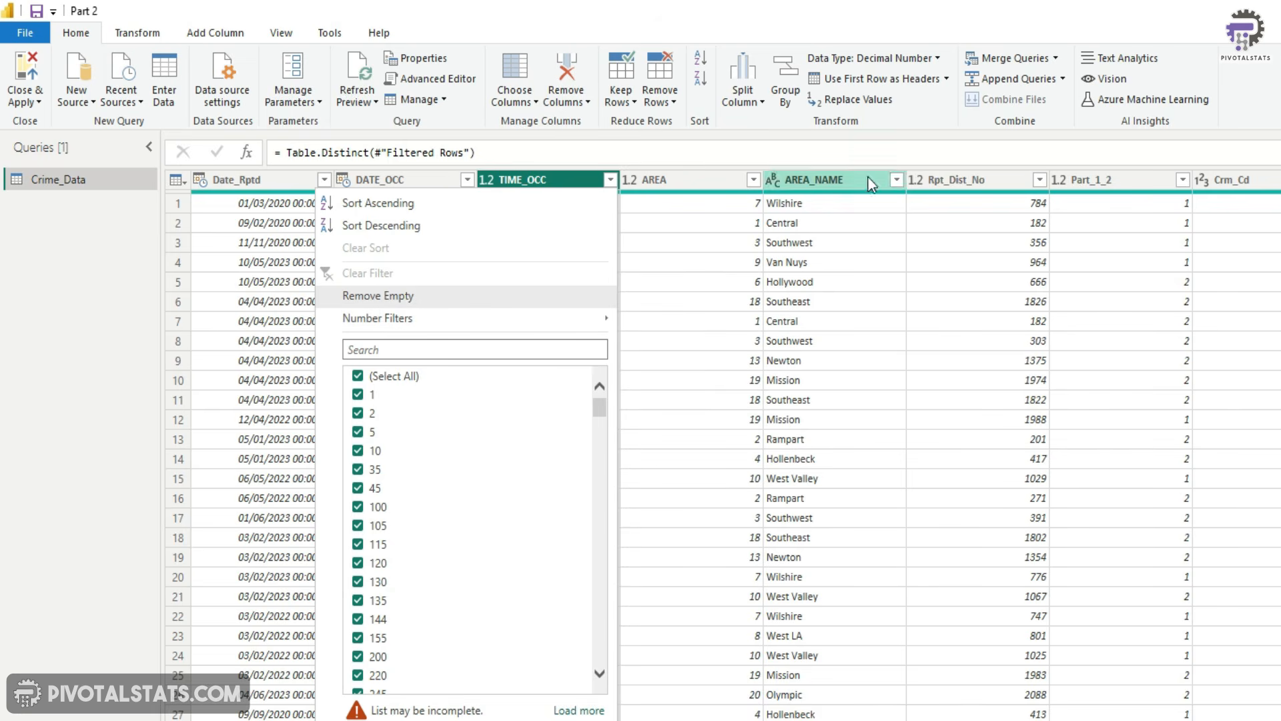
pyautogui.click(896, 180)
pyautogui.click(849, 319)
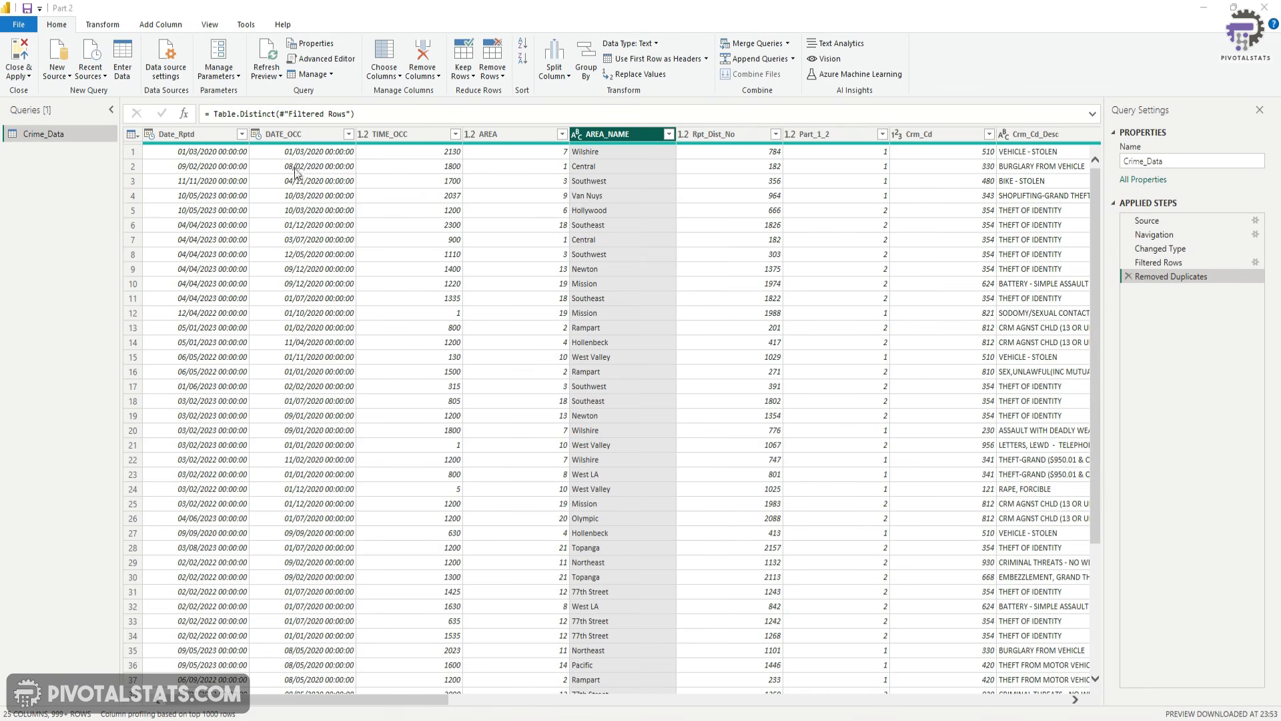
# Step: Sort the Crime_Data rows ascending by Date_Rptd first and ascending by Vict_Age second
pyautogui.click(241, 135)
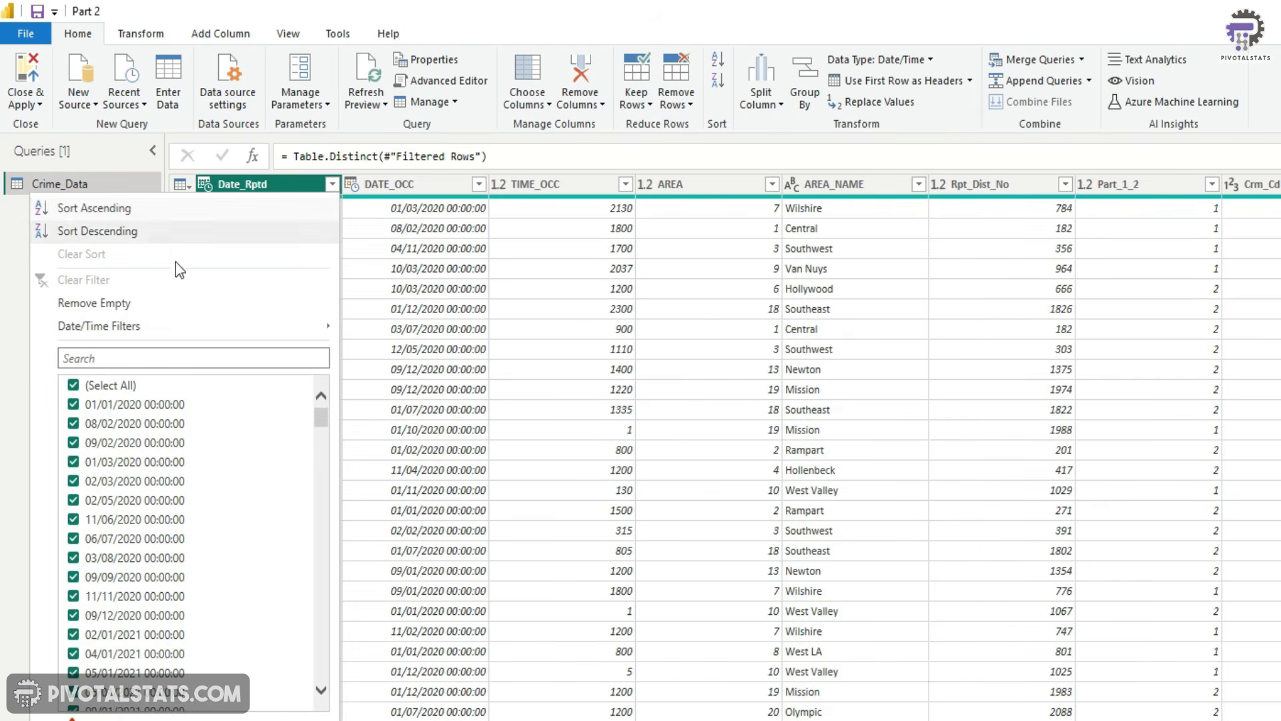
pyautogui.click(126, 210)
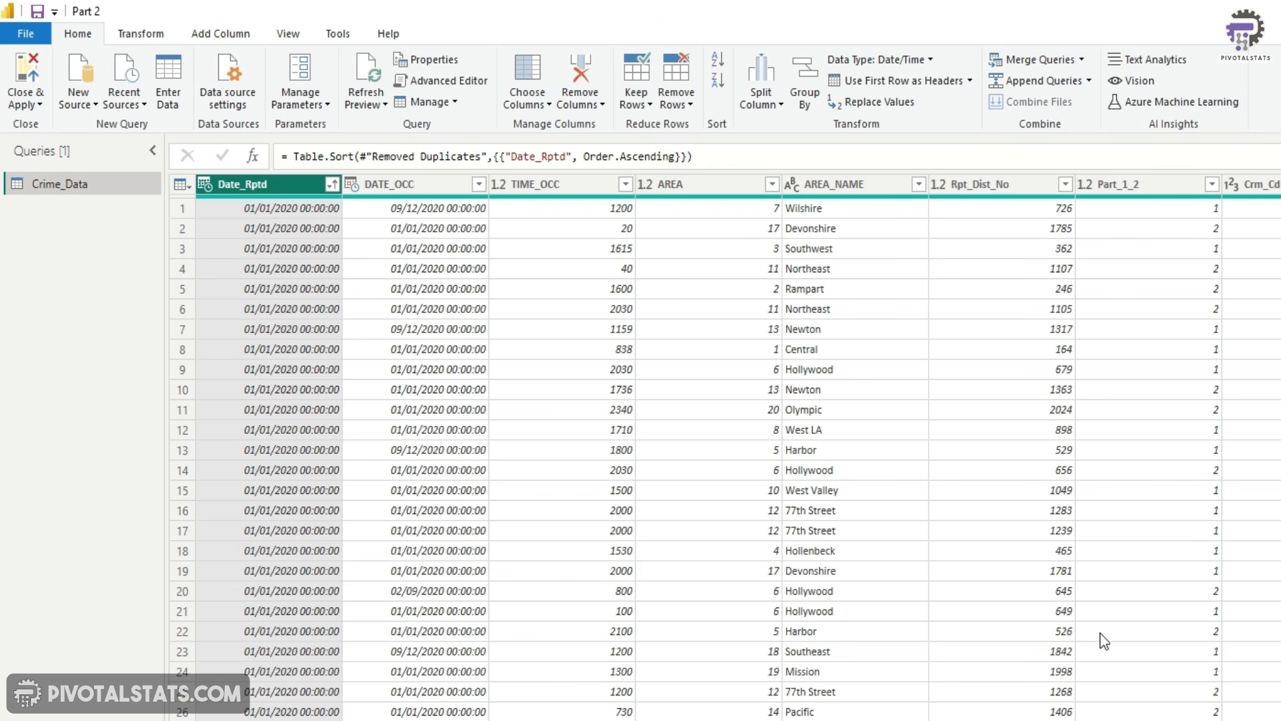
pyautogui.hscroll(10, 961, 663)
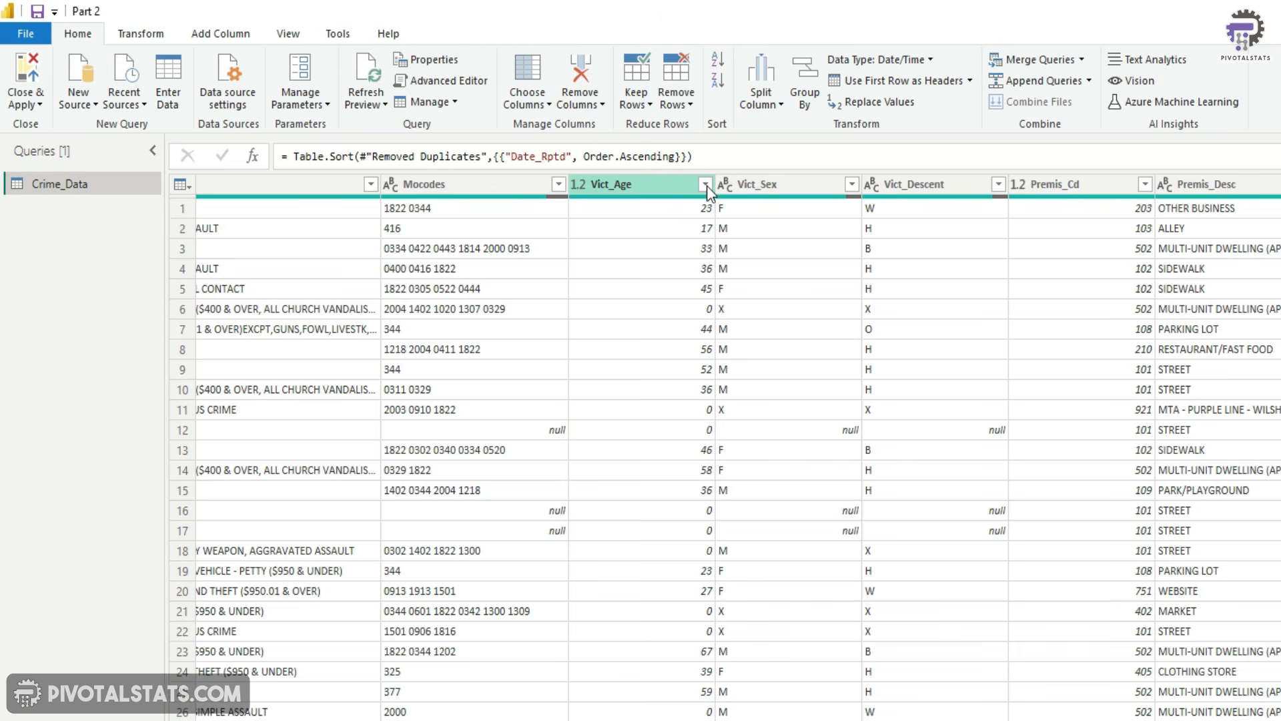
pyautogui.click(705, 184)
pyautogui.click(574, 208)
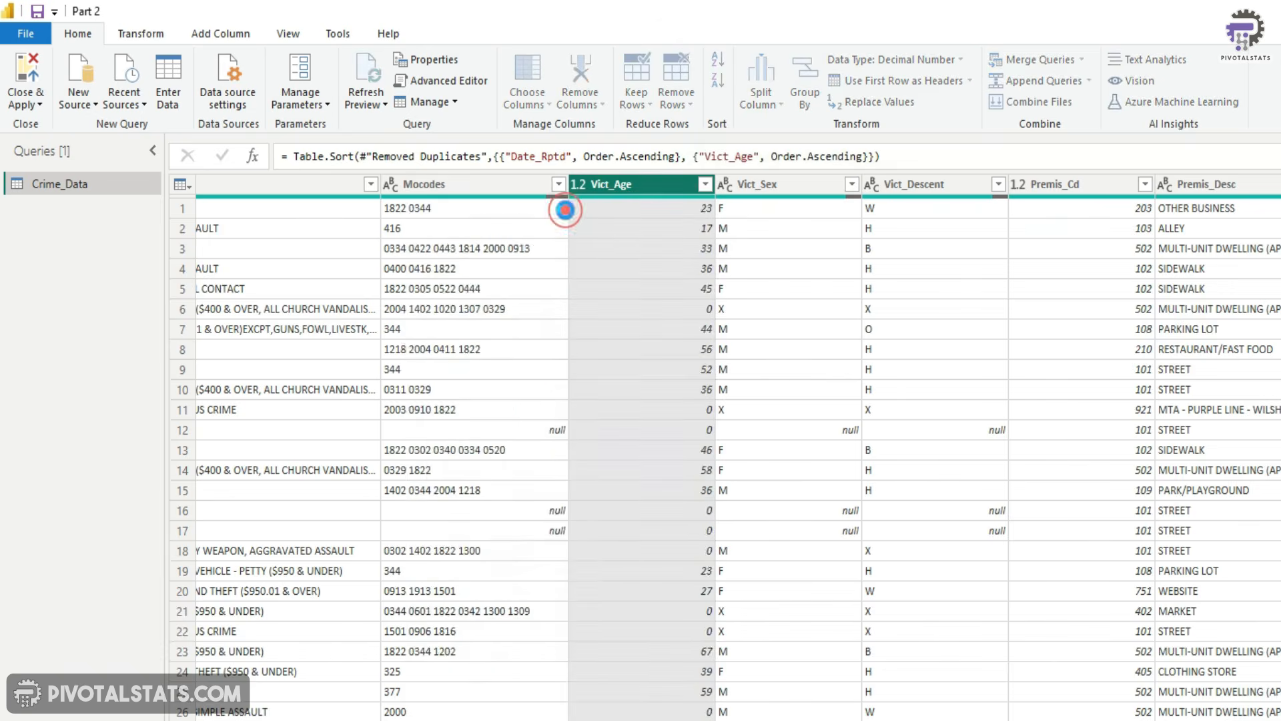
pyautogui.hscroll(-3, 702, 559)
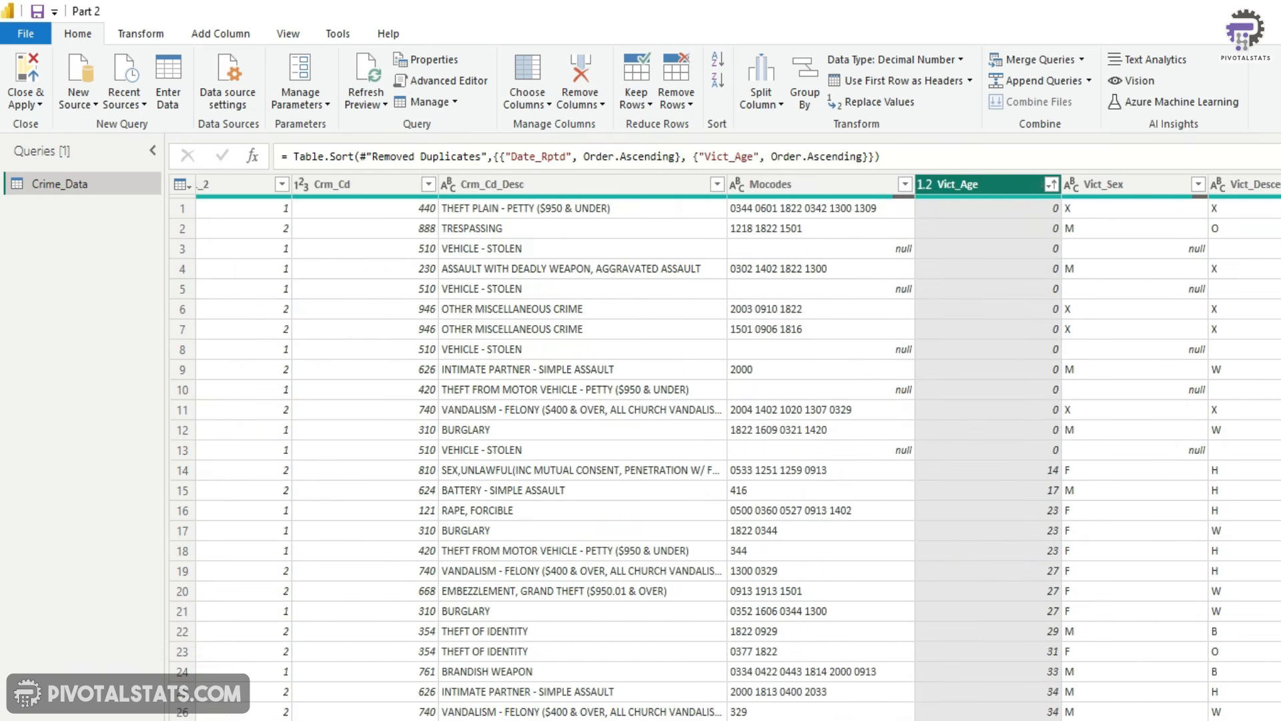
pyautogui.hscroll(-7, 701, 559)
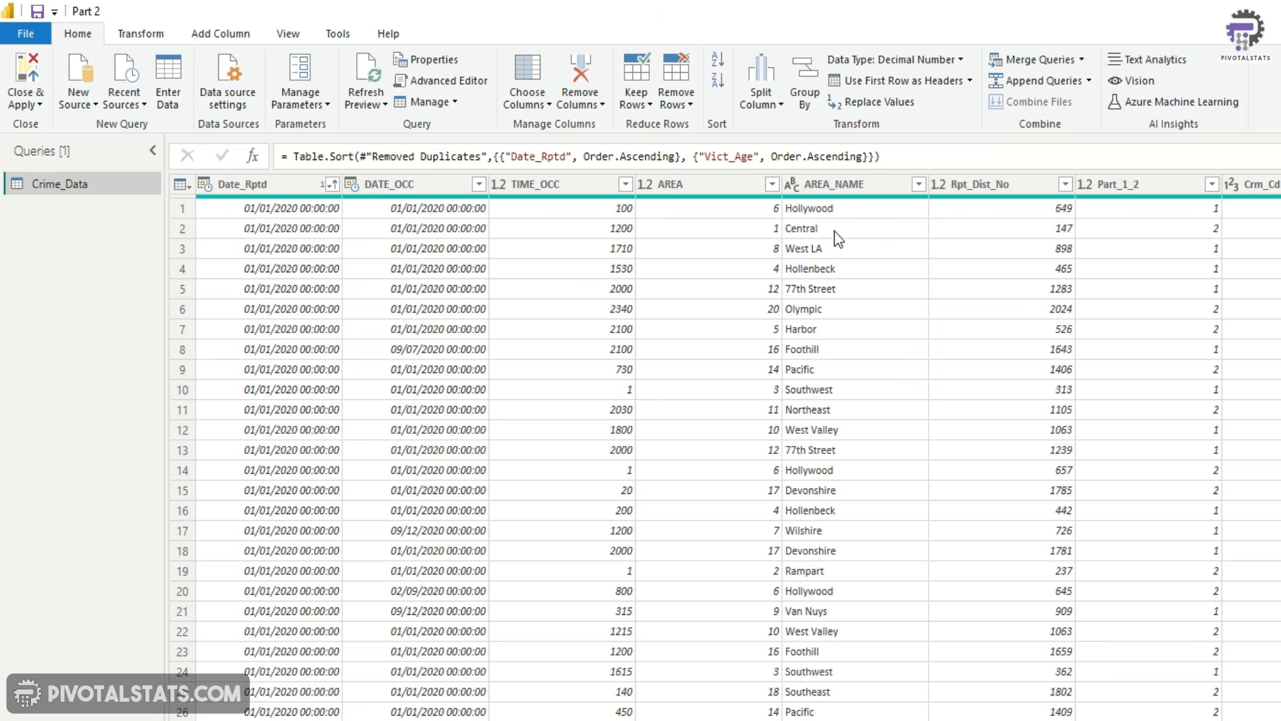
# Step: Examine the Table.Sort formula and the order of its Date_Rptd and Vict_Age sort levels
pyautogui.click(931, 159)
pyautogui.moveTo(932, 159); pyautogui.dragTo(272, 157)
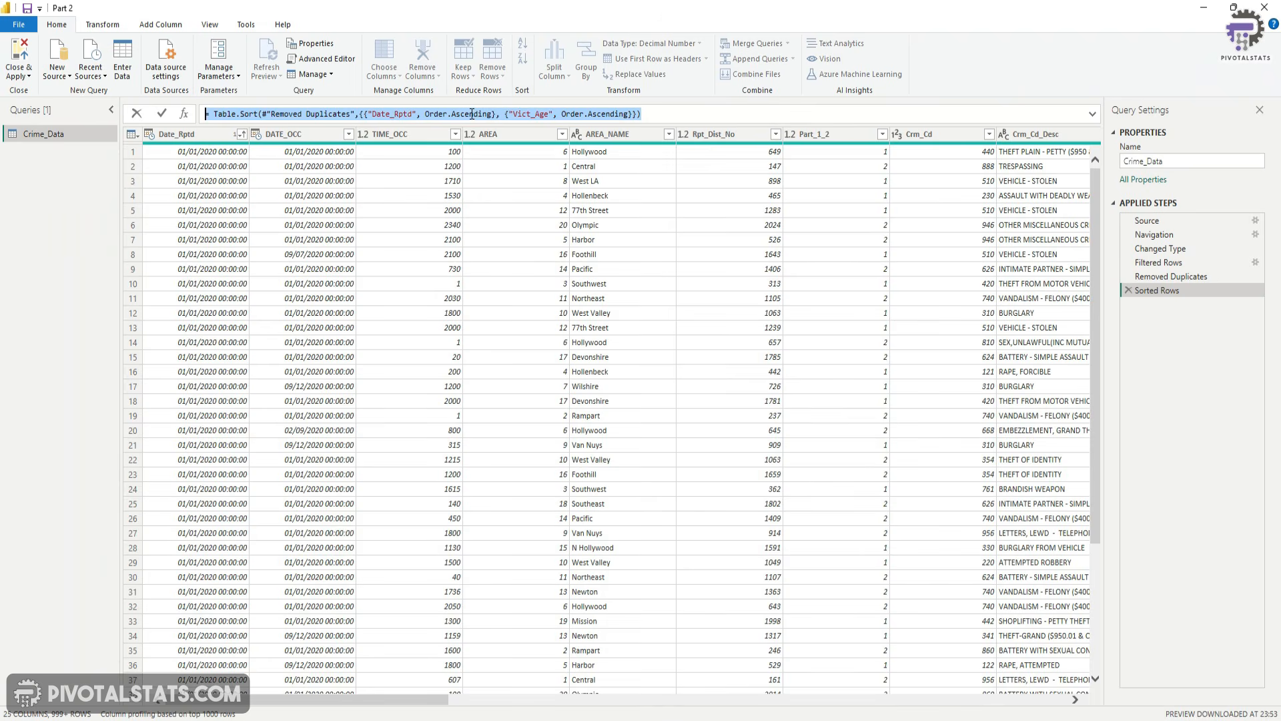
pyautogui.click(599, 156)
pyautogui.click(917, 157)
pyautogui.moveTo(668, 114); pyautogui.dragTo(378, 113)
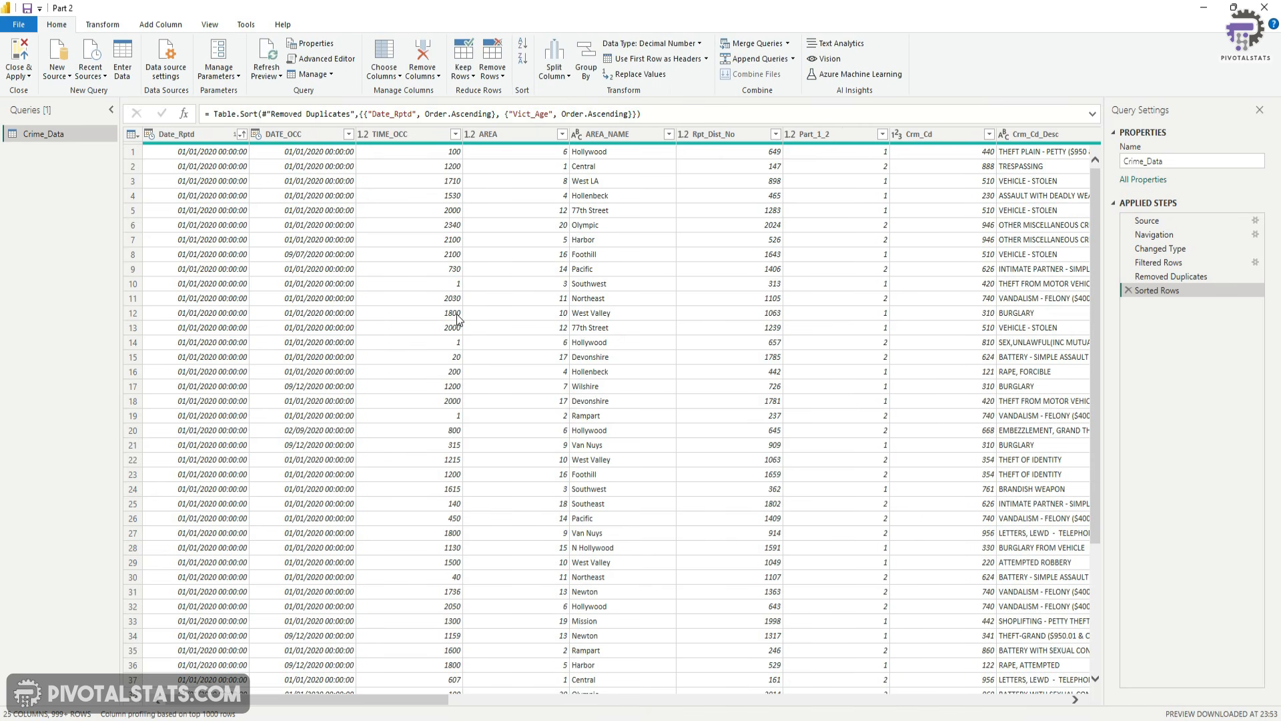
# Step: Split the Crm_Cd_Desc column into columns by the custom delimiter "-" at the right-most delimiter
pyautogui.moveTo(270, 698); pyautogui.dragTo(321, 697)
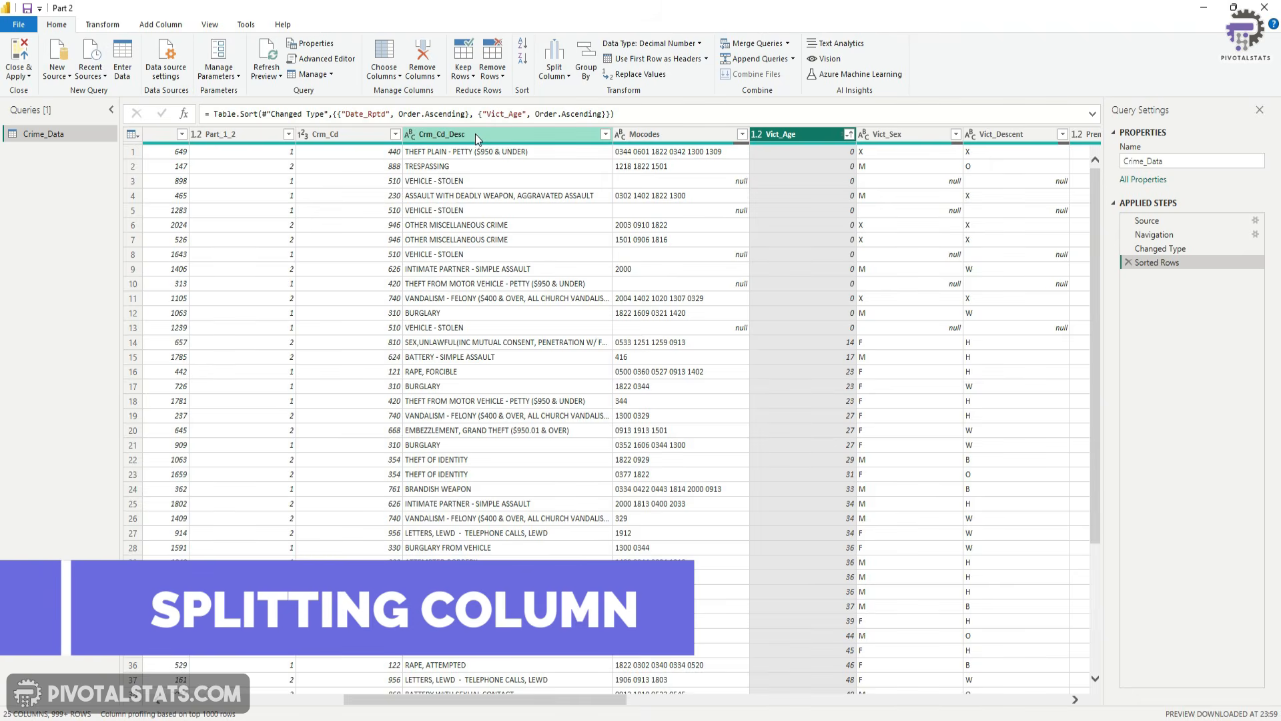
pyautogui.click(475, 134)
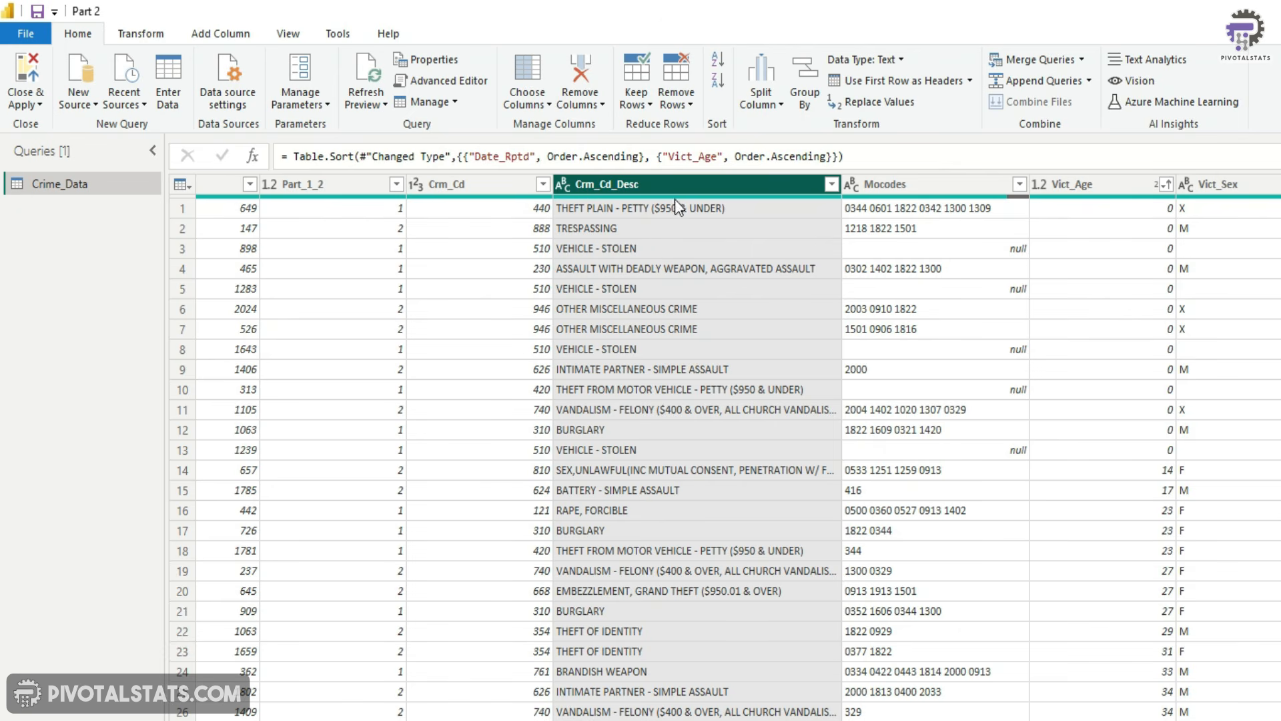
pyautogui.click(141, 35)
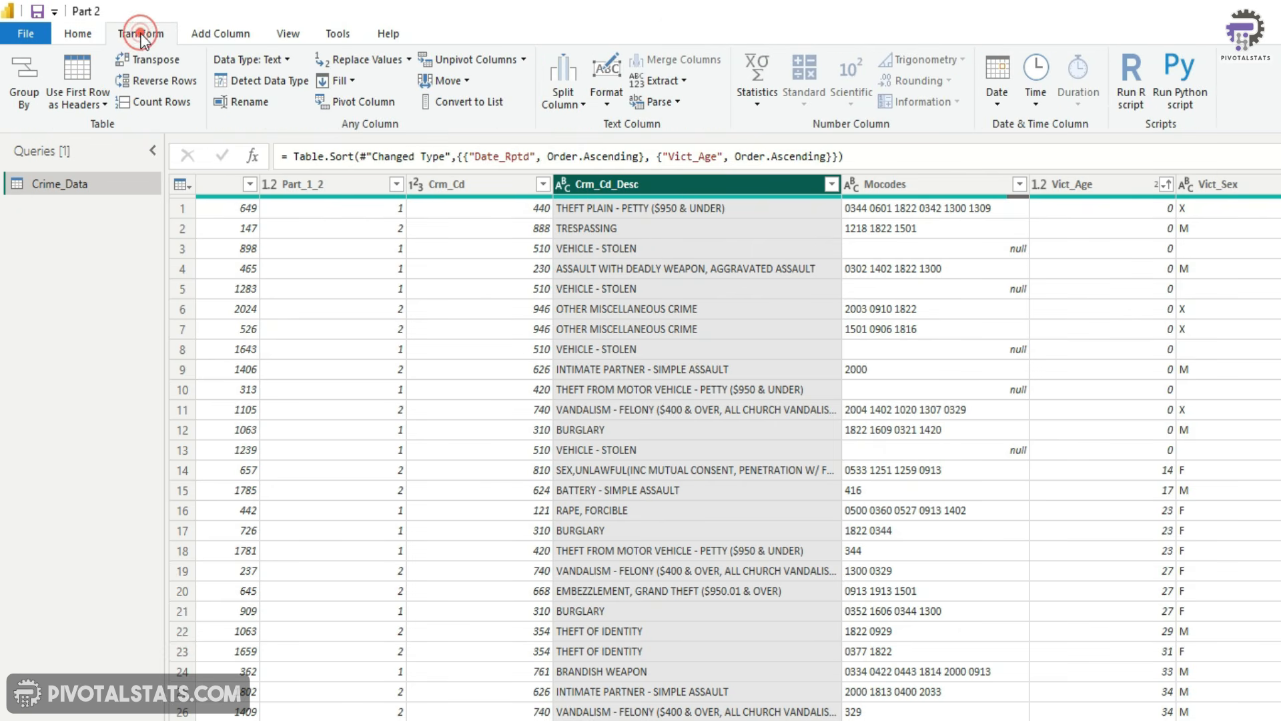
pyautogui.click(569, 105)
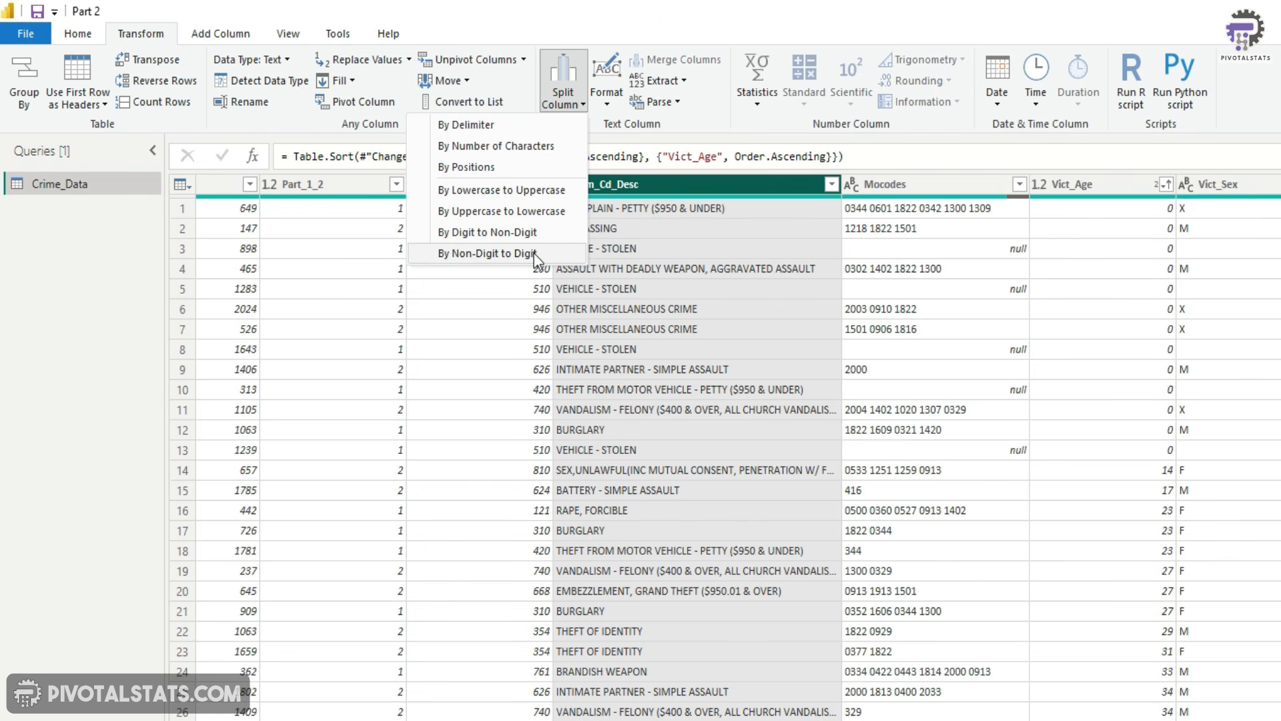
pyautogui.click(475, 127)
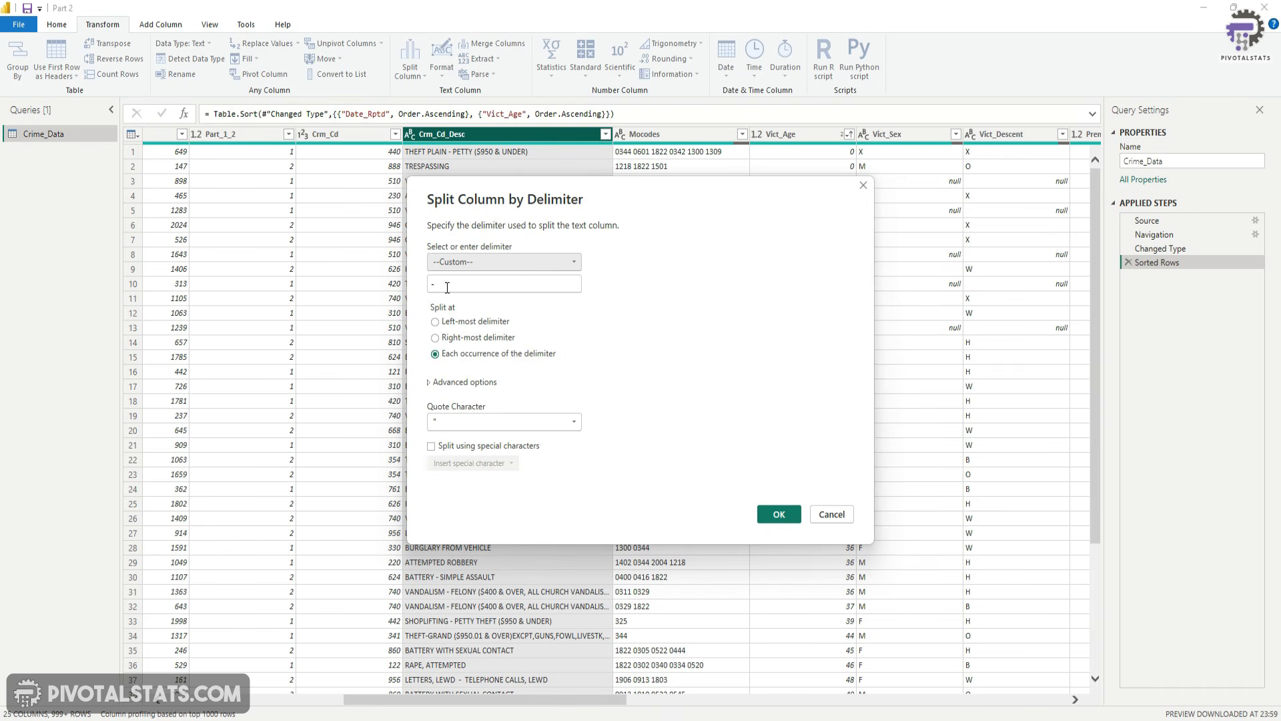
pyautogui.click(518, 261)
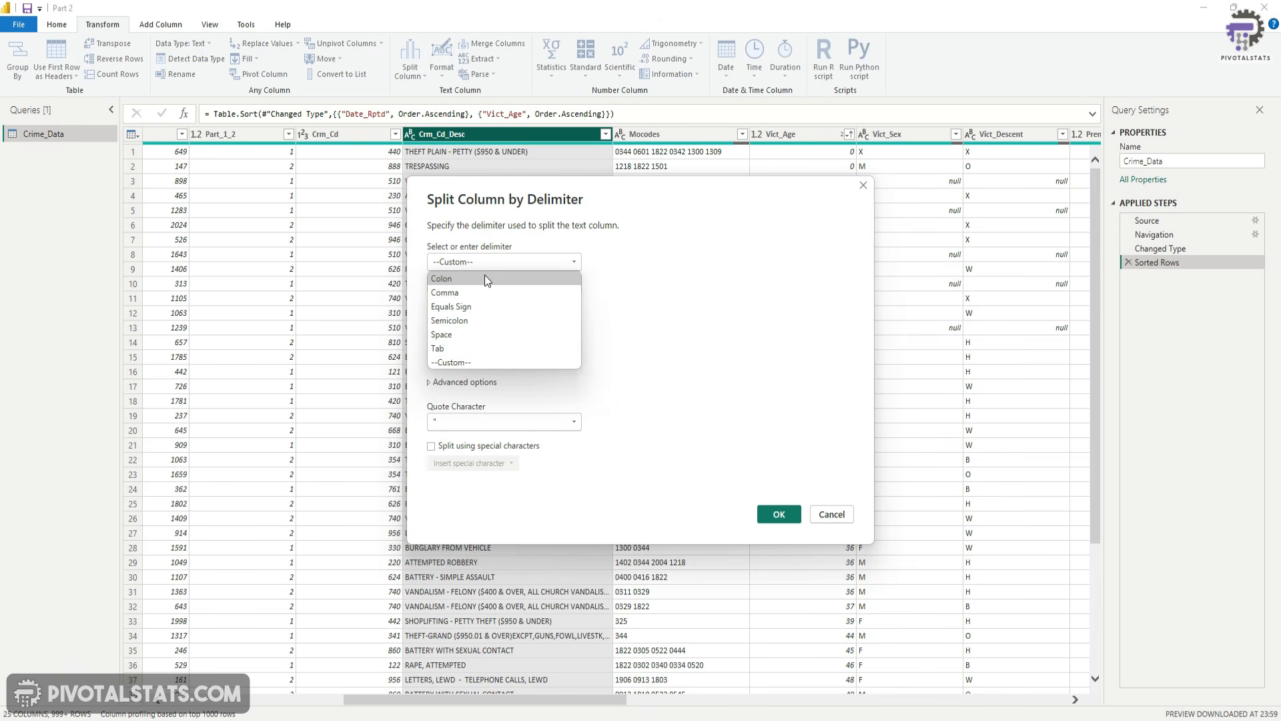
pyautogui.click(543, 258)
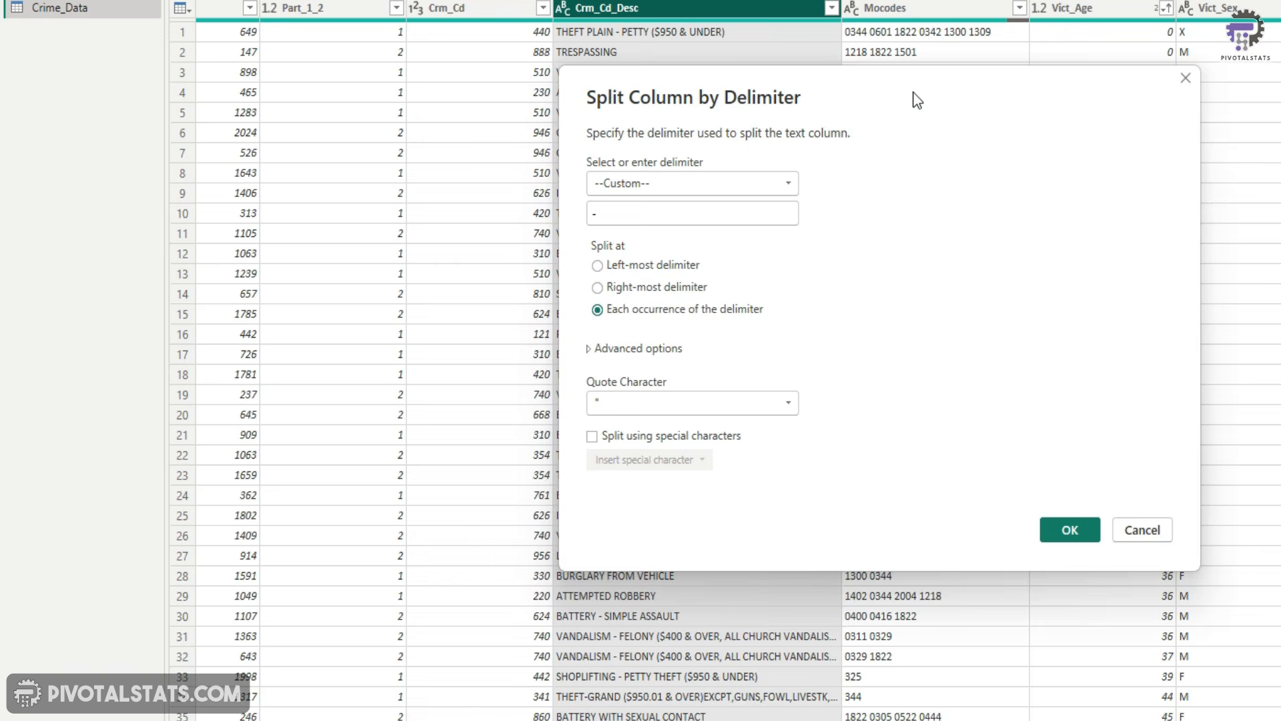
pyautogui.moveTo(663, 193); pyautogui.dragTo(506, 338)
pyautogui.moveTo(697, 288); pyautogui.dragTo(706, 307)
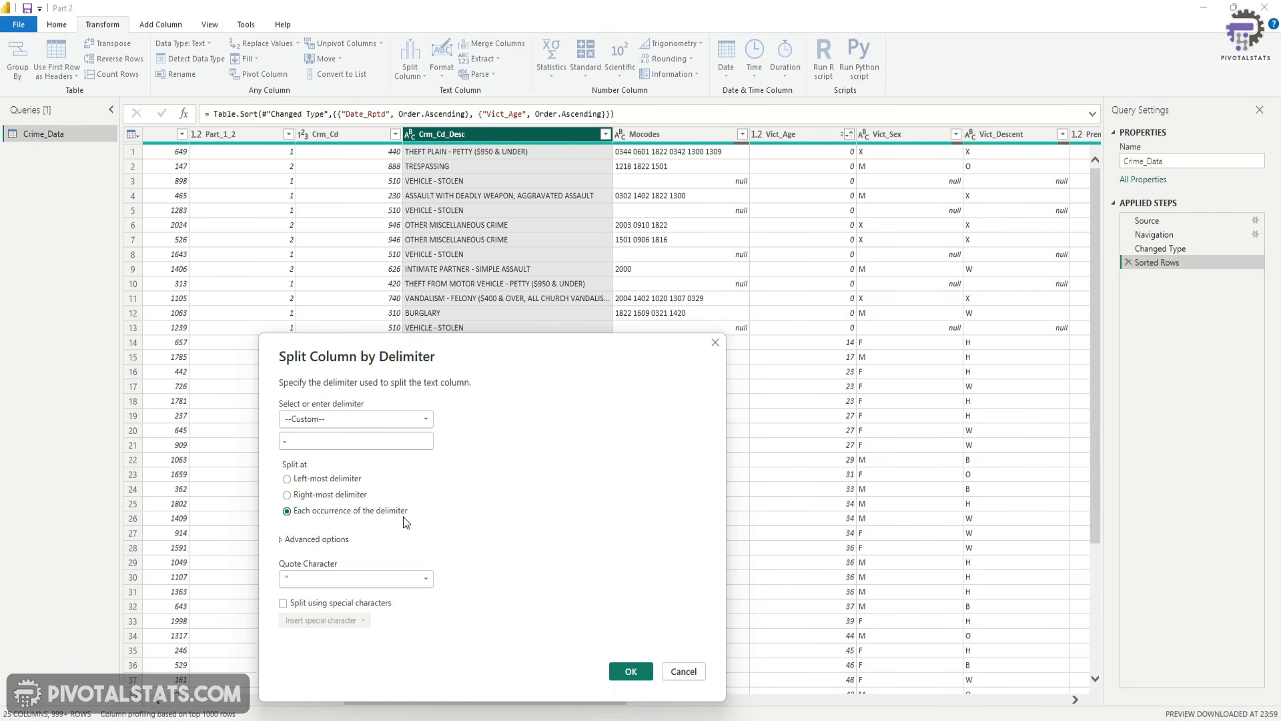
pyautogui.click(301, 494)
pyautogui.click(307, 538)
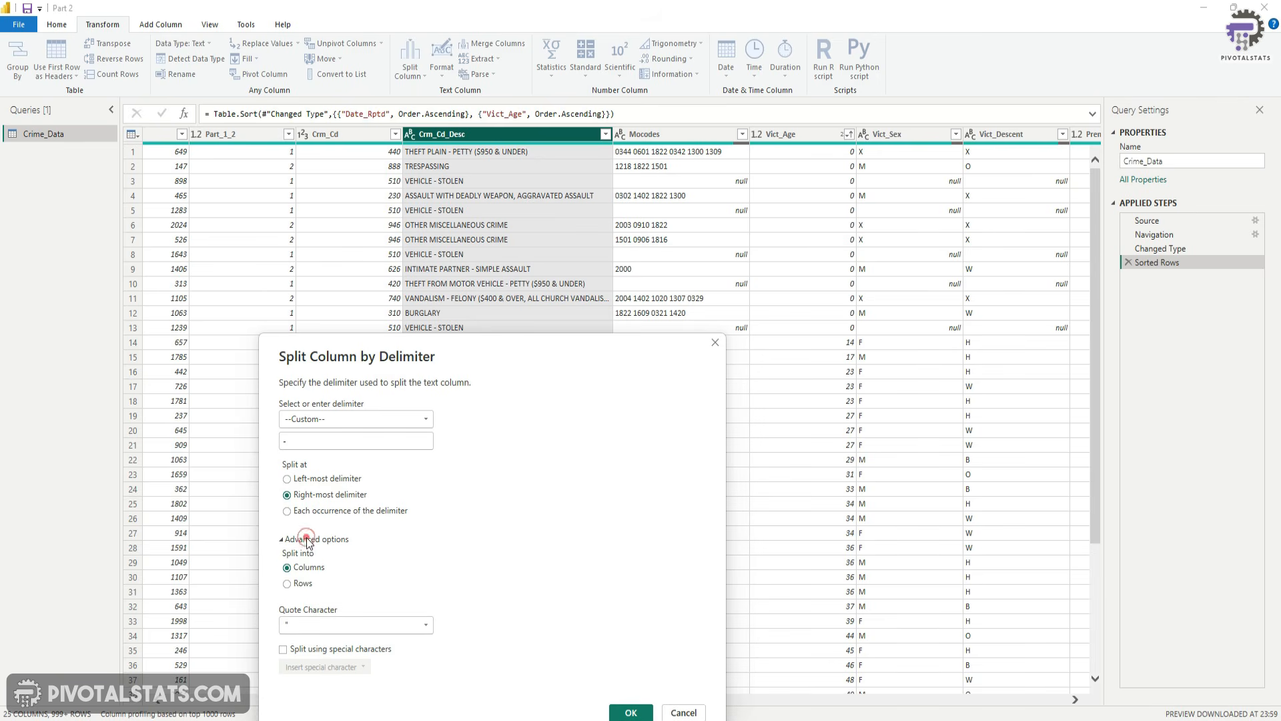
pyautogui.click(307, 537)
pyautogui.click(620, 666)
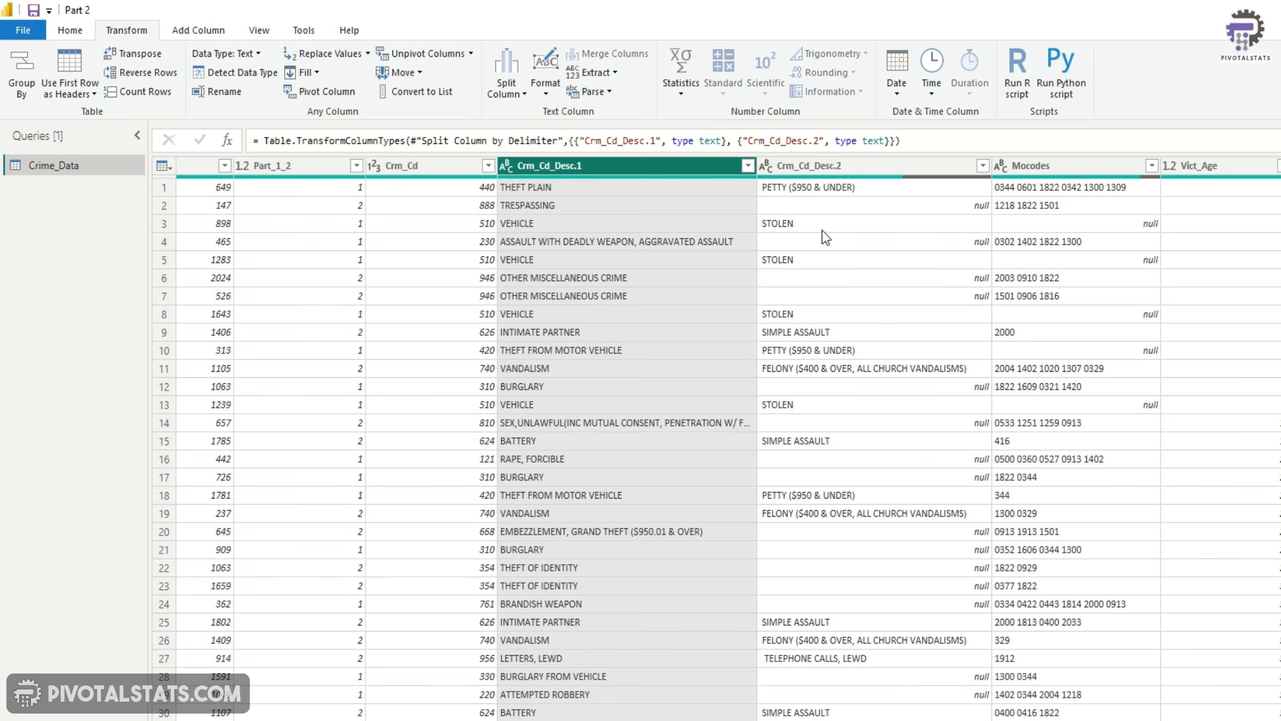
# Step: Trim the leading and trailing spaces from the text in the Crm_Cd_Desc.2 column
pyautogui.click(846, 167)
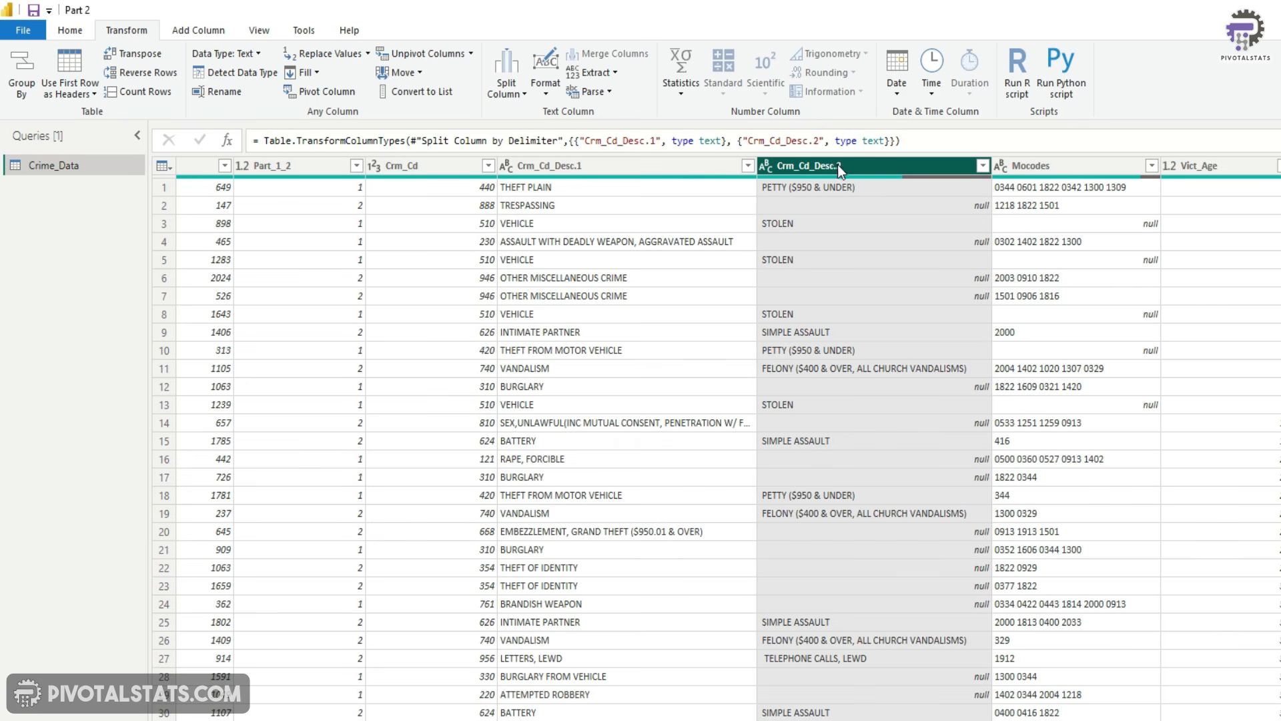
pyautogui.click(546, 97)
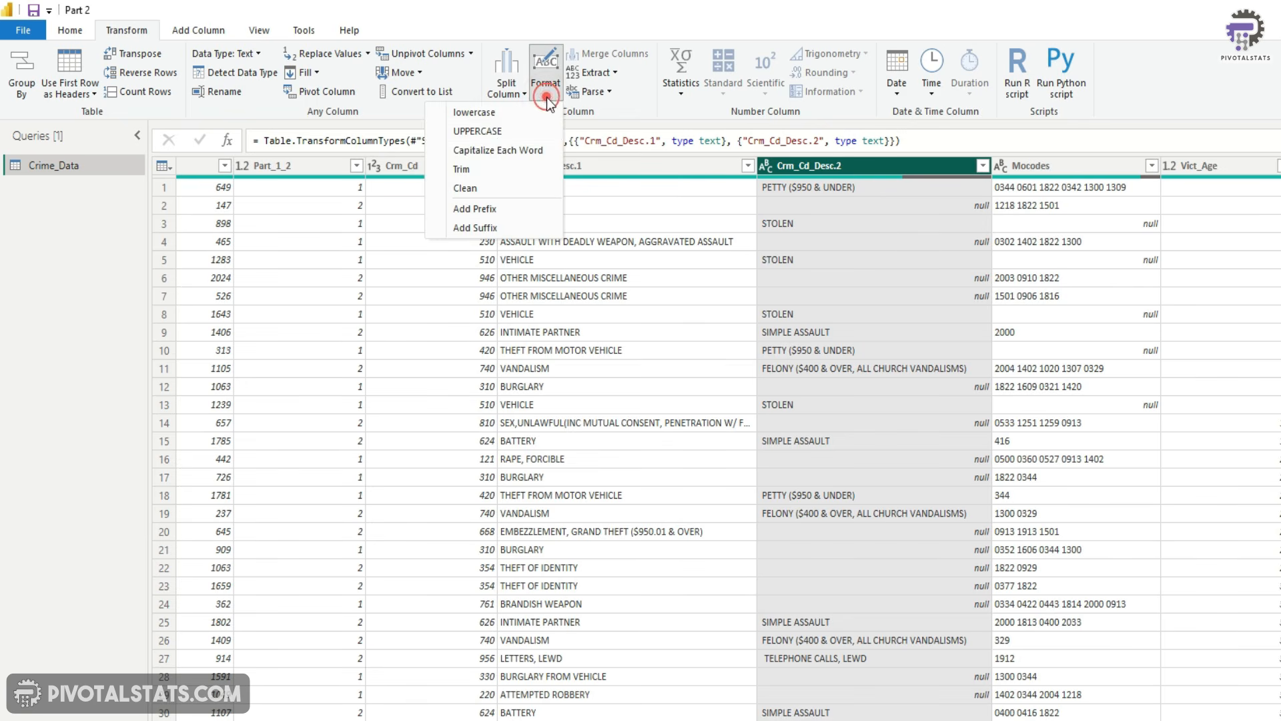
pyautogui.click(488, 168)
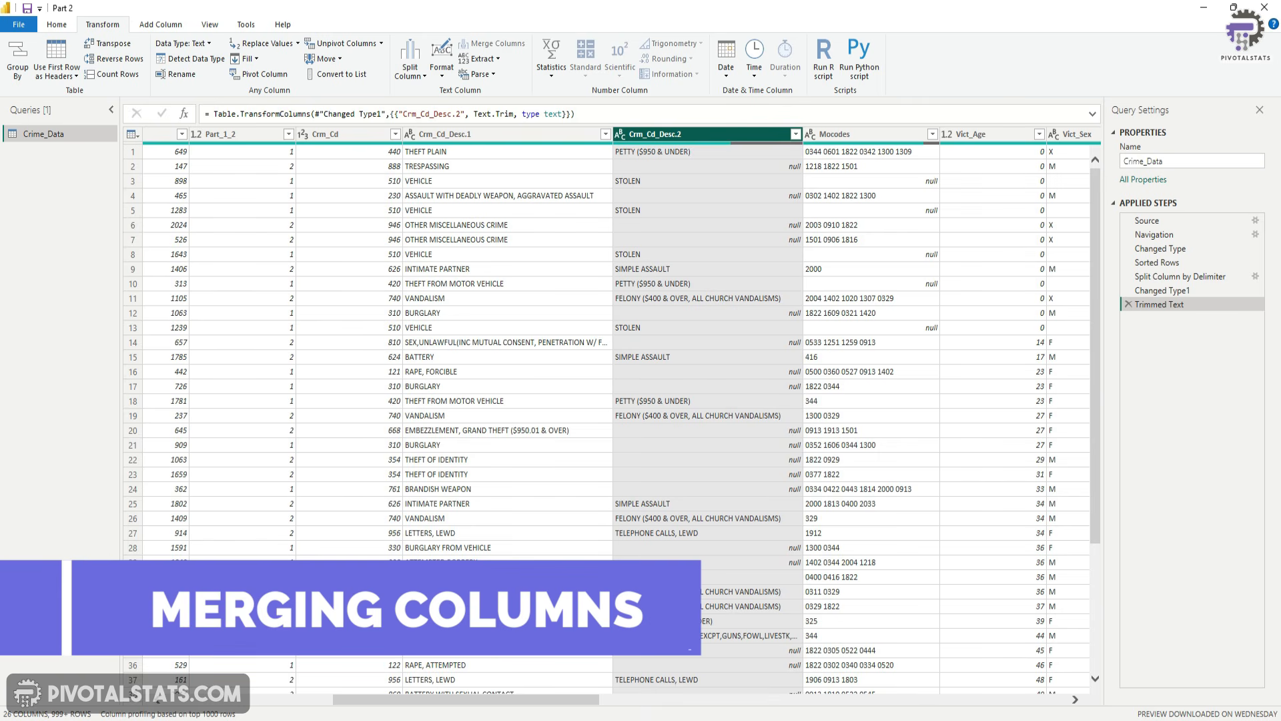
# Step: Merge the Crm_Cd_Desc.1 and Crm_Cd_Desc.2 columns with a colon separator into a column named Crm_Merged
pyautogui.moveTo(421, 700)
pyautogui.mouseDown()
pyautogui.moveTo(248, 703)
pyautogui.moveTo(443, 705)
pyautogui.mouseUp()
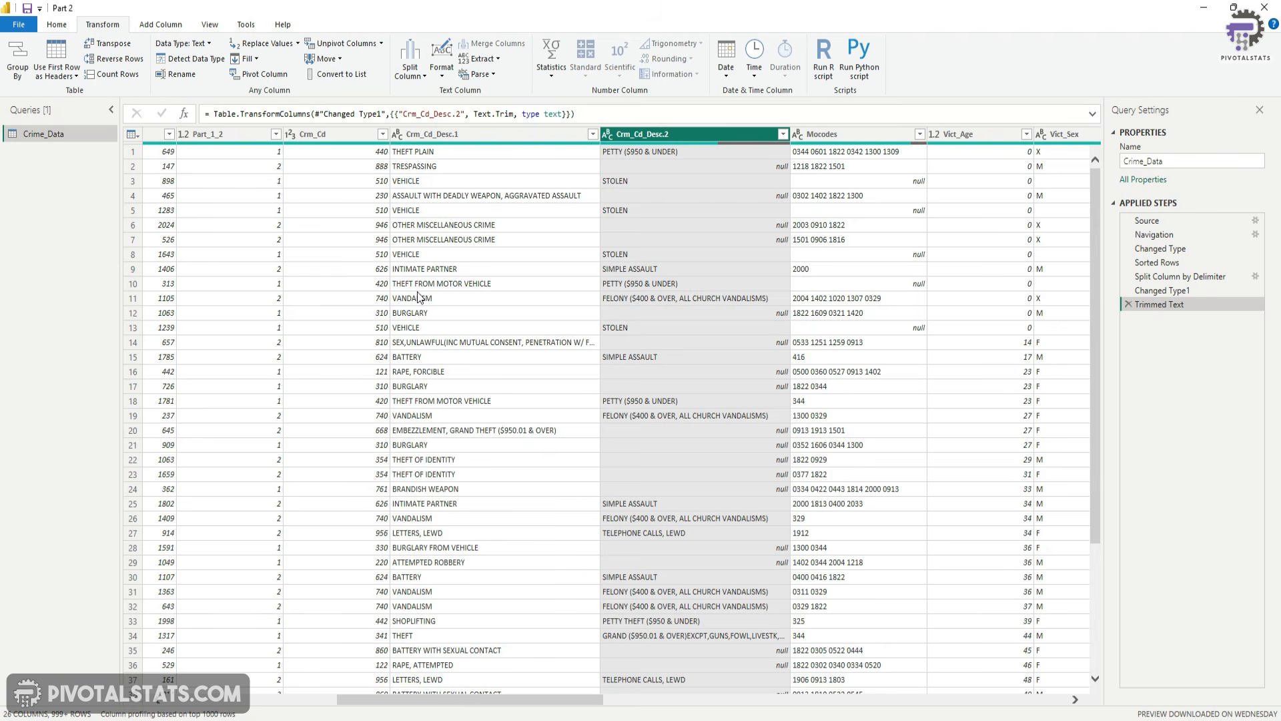
pyautogui.click(479, 137)
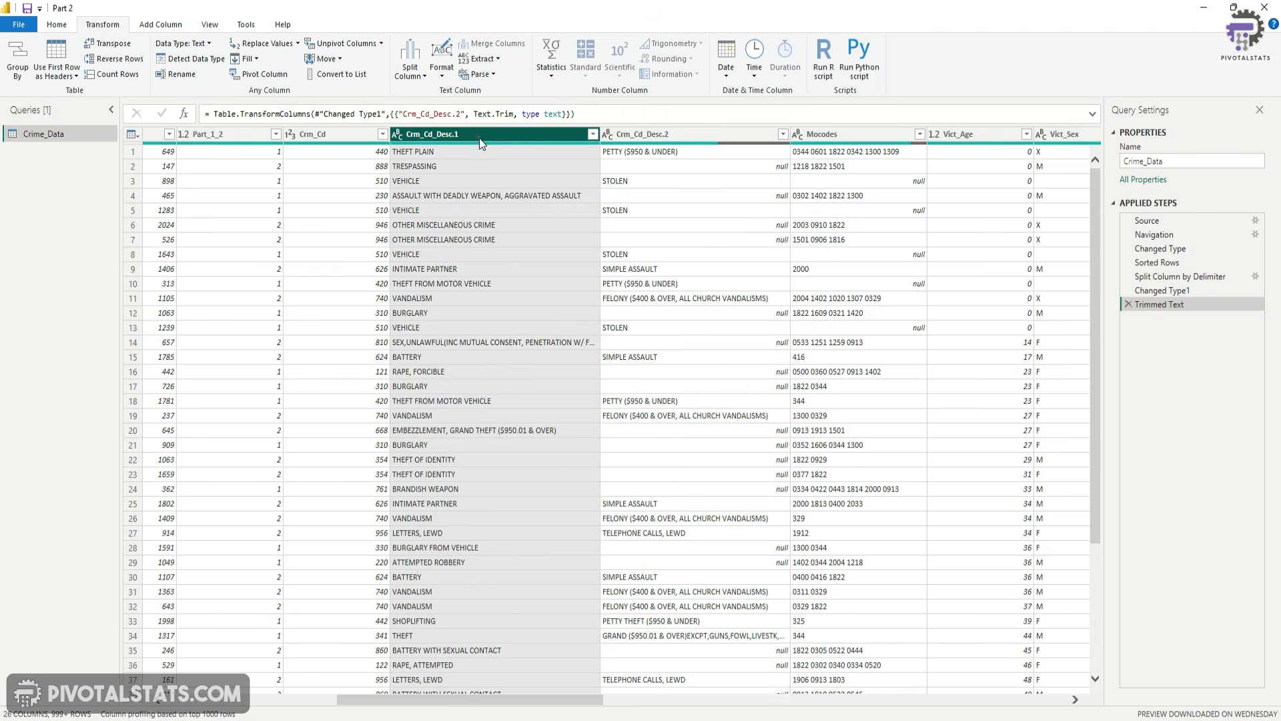
pyautogui.keyDown('ctrl'); pyautogui.click(632, 135); pyautogui.keyUp('ctrl')
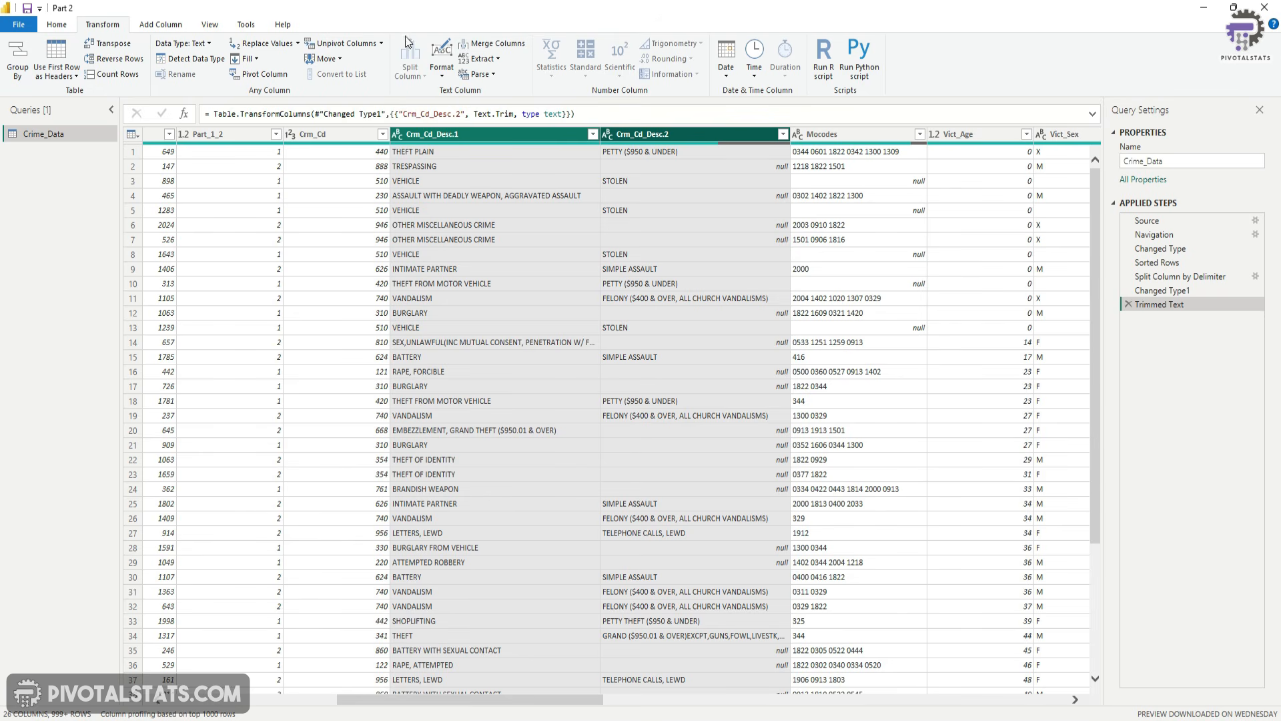
pyautogui.click(482, 45)
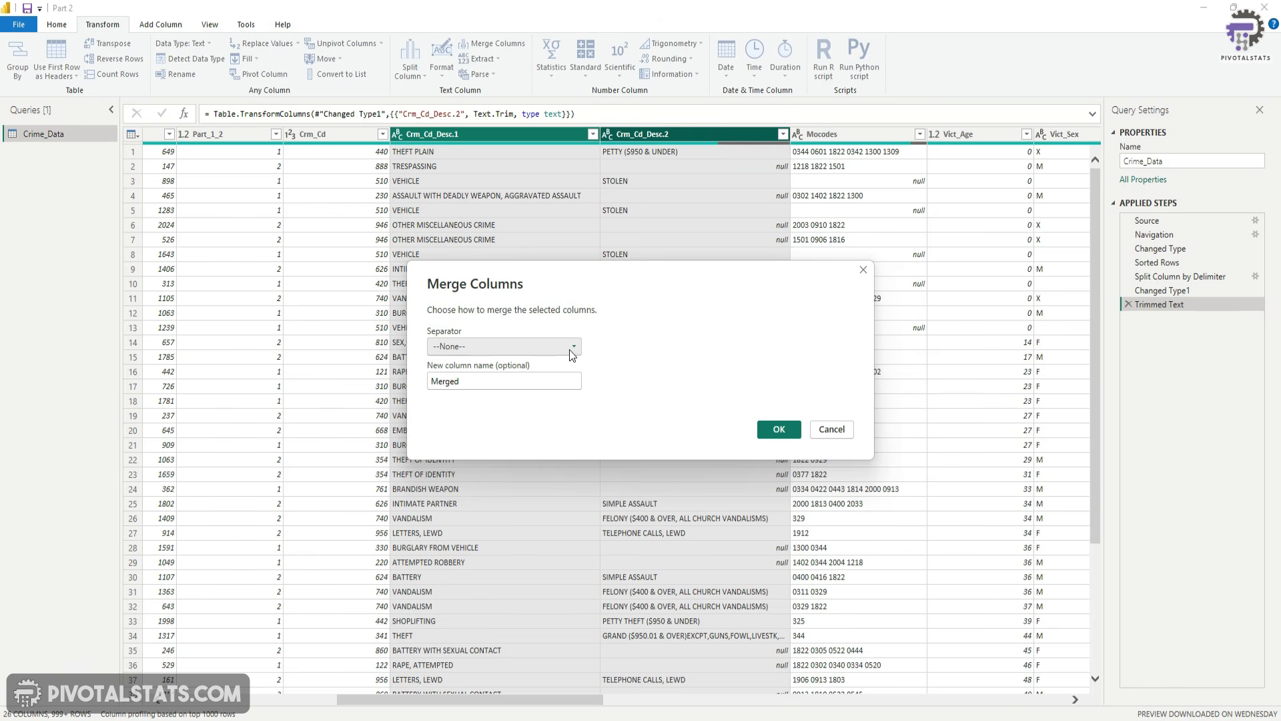
pyautogui.click(571, 348)
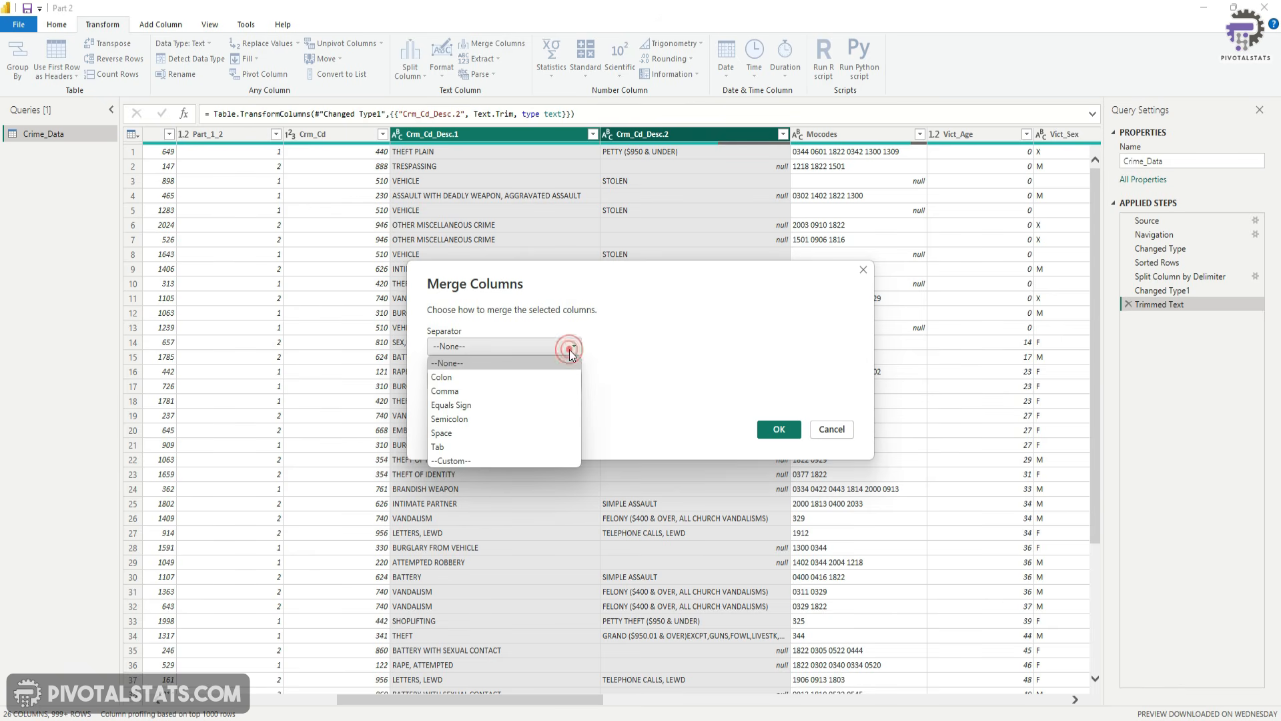
pyautogui.click(506, 377)
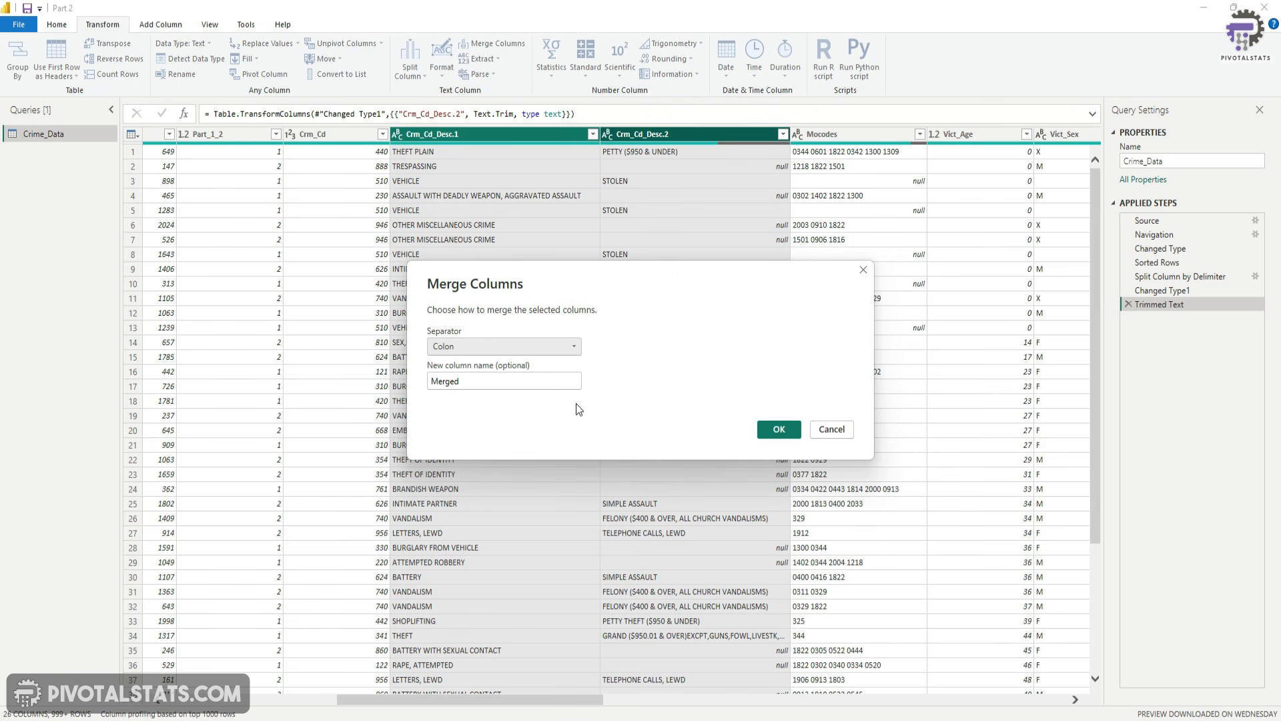
pyautogui.doubleClick(495, 381)
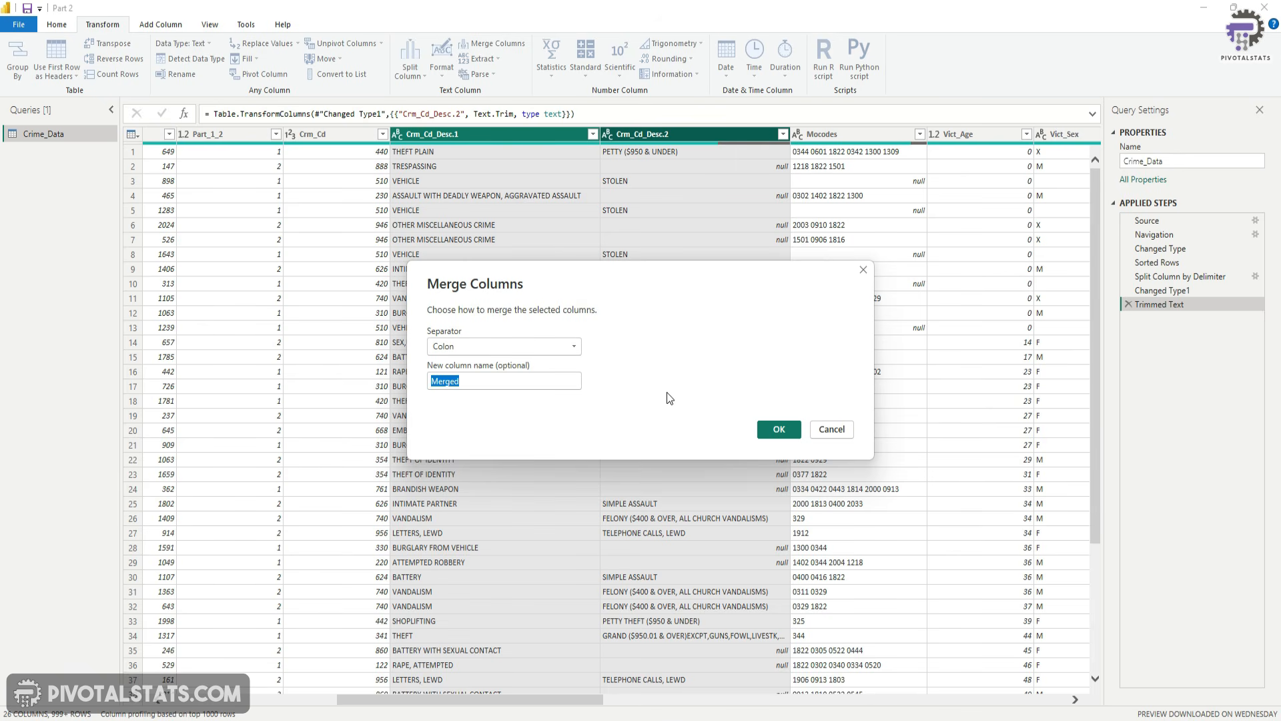
pyautogui.write('Crm_Merger')
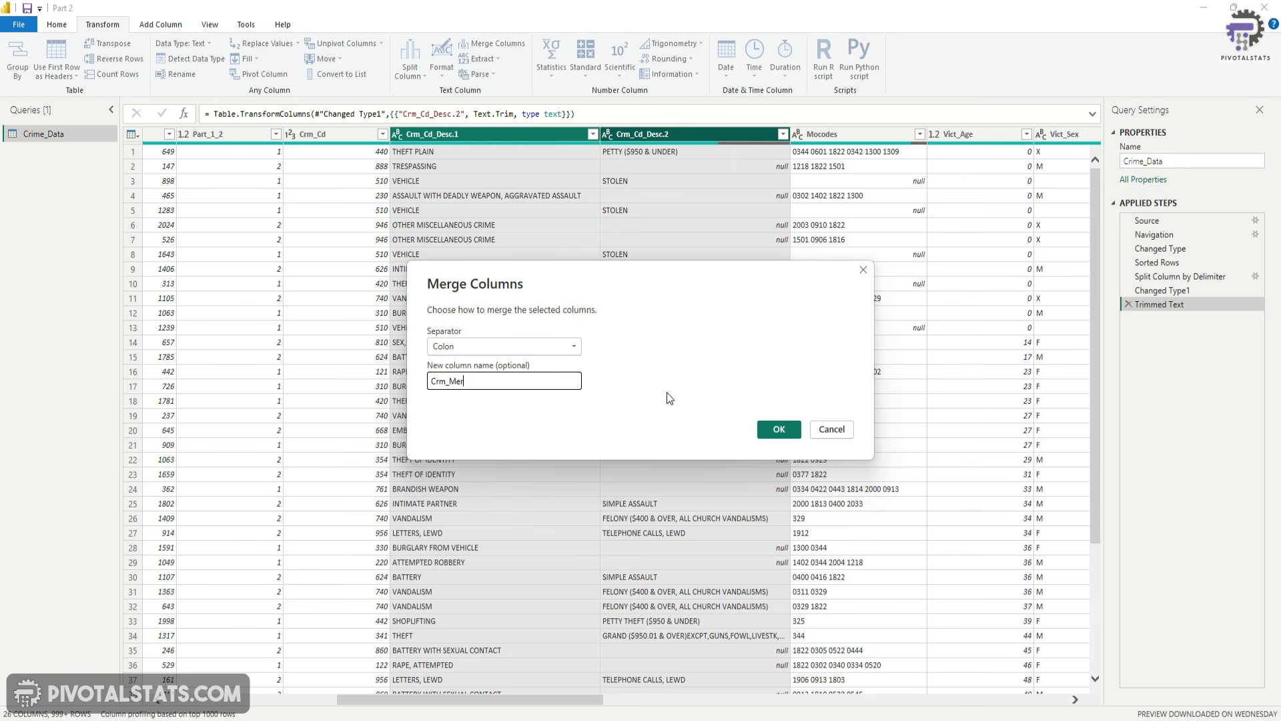
pyautogui.press('BackSpace')
pyautogui.write('d')
pyautogui.click(779, 429)
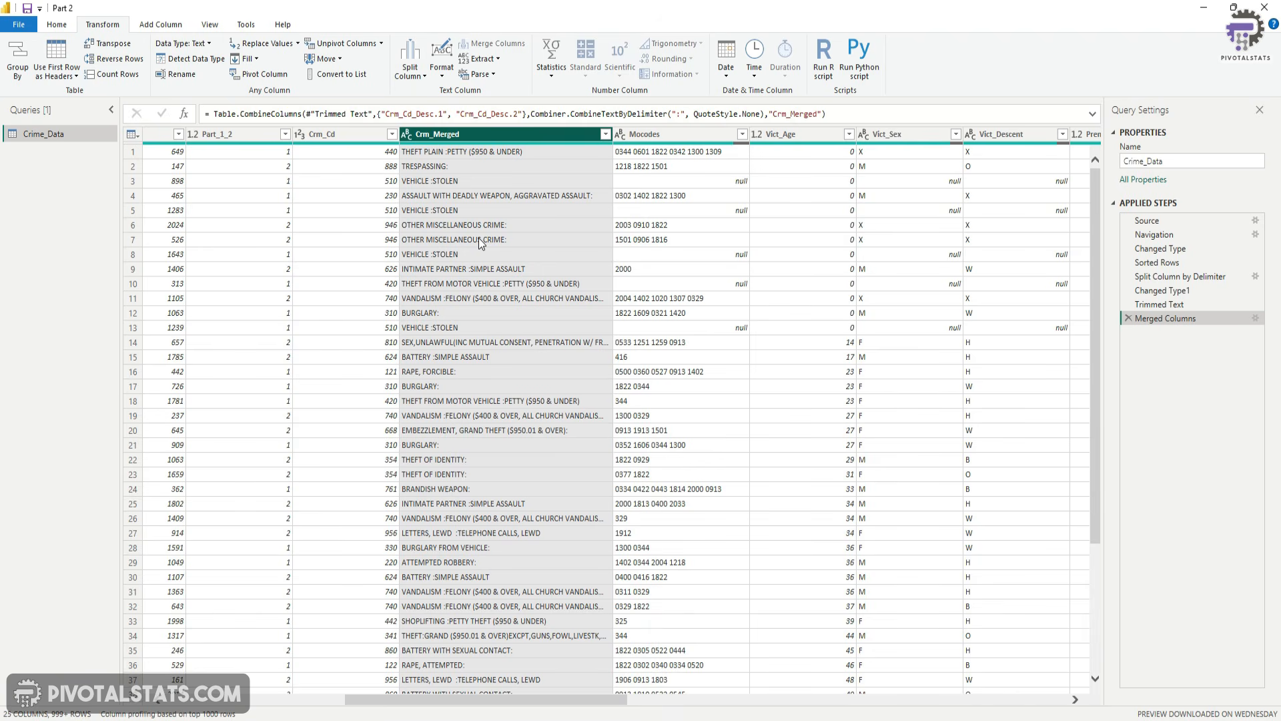
# Step: Move the Crm_Cd column to sit directly before the Crm_Cd_1 column
pyautogui.moveTo(590, 700); pyautogui.dragTo(1067, 716)
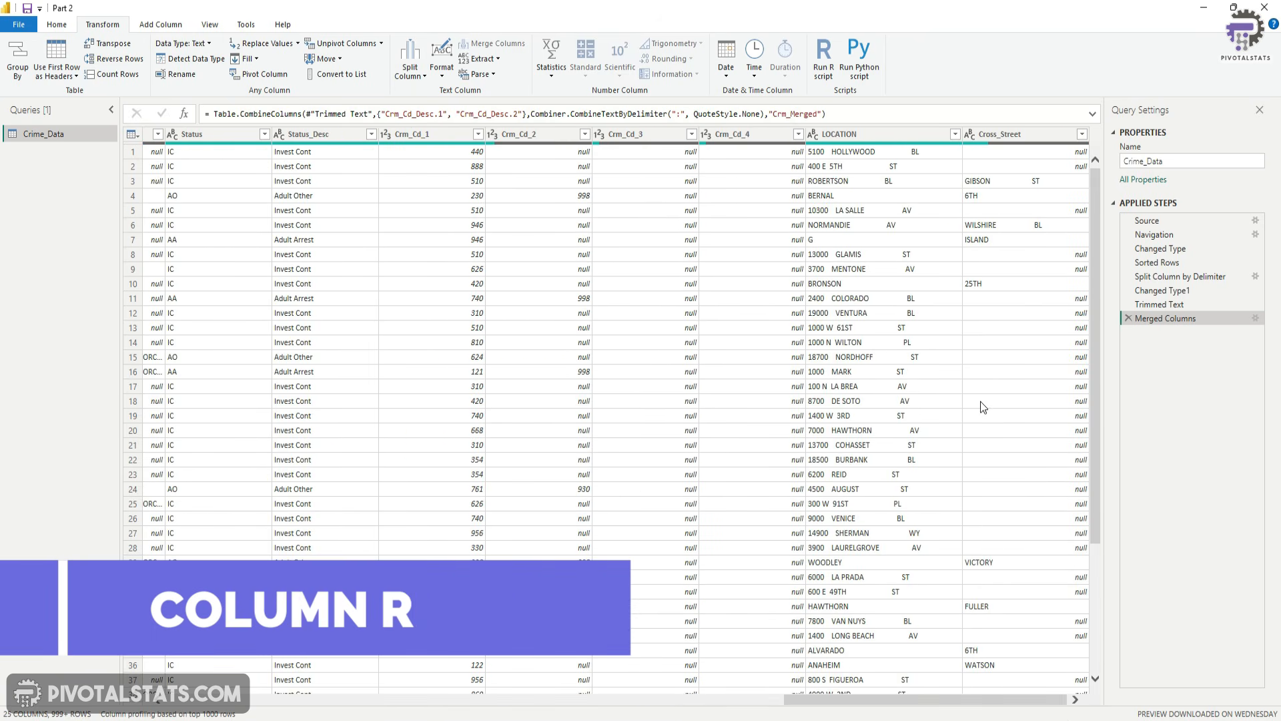
pyautogui.click(990, 134)
pyautogui.moveTo(929, 713); pyautogui.dragTo(855, 713)
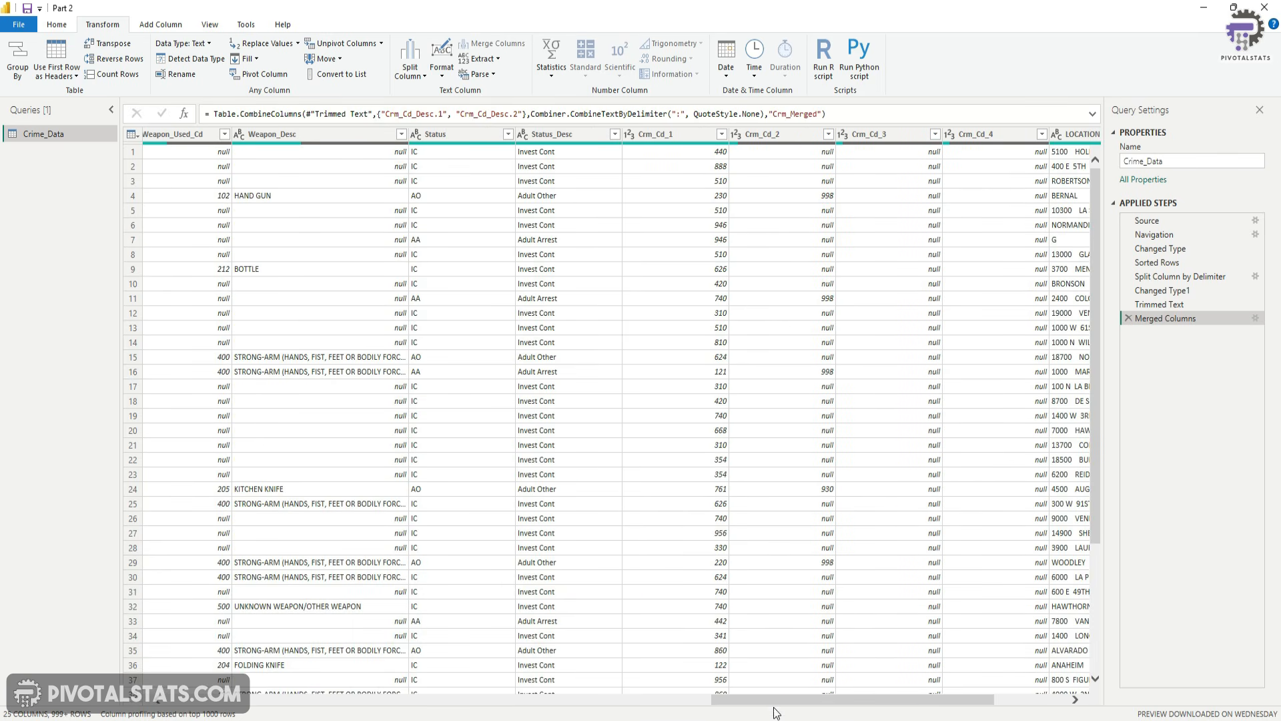
pyautogui.moveTo(803, 713); pyautogui.dragTo(333, 708)
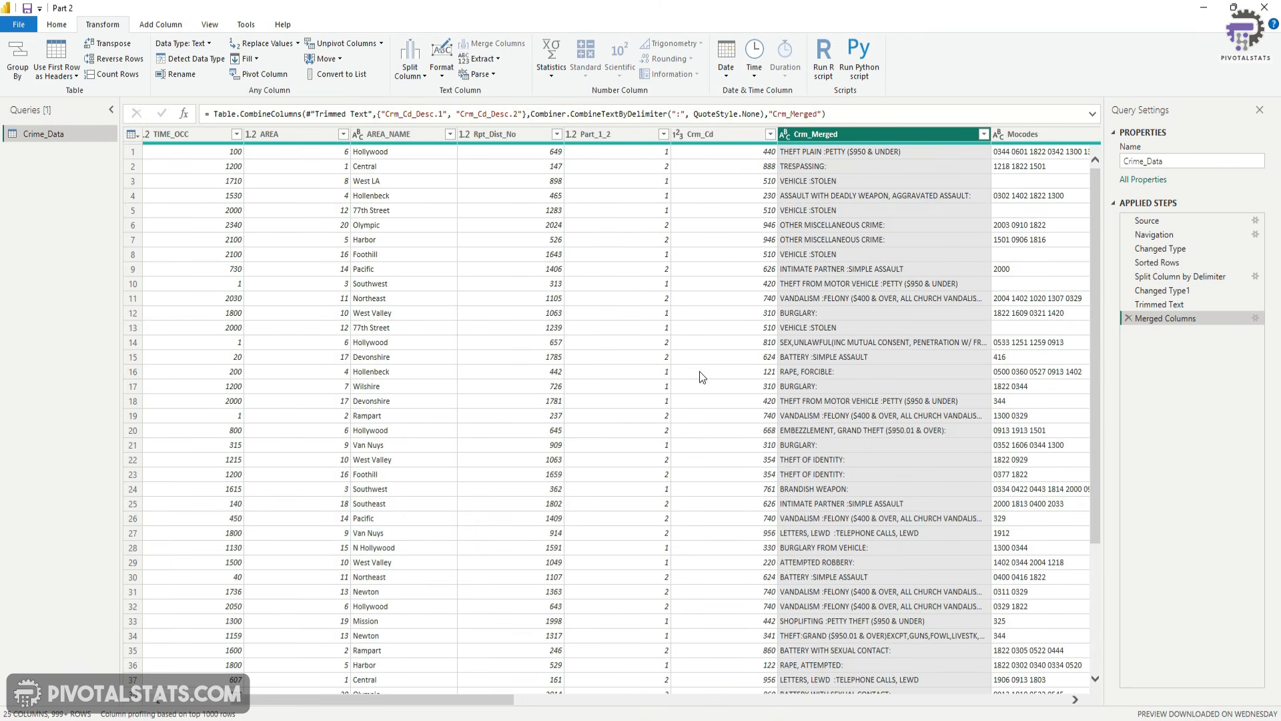
pyautogui.click(716, 136)
pyautogui.moveTo(720, 134)
pyautogui.mouseDown()
pyautogui.moveTo(1088, 132)
pyautogui.moveTo(1021, 140)
pyautogui.mouseUp()
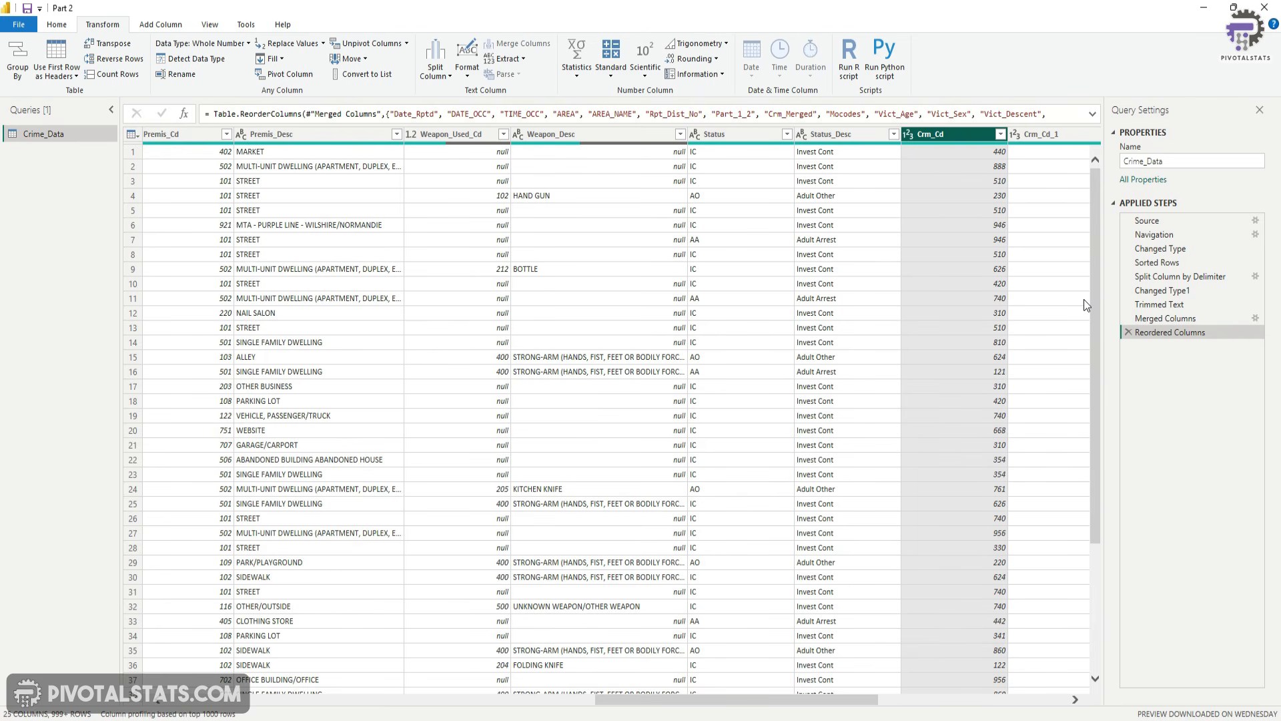
# Step: Edit the Table.ReorderColumns formula so that "Crm_Cd" comes after "Crm_Cd_4" and before "LOCATION"
pyautogui.click(1092, 116)
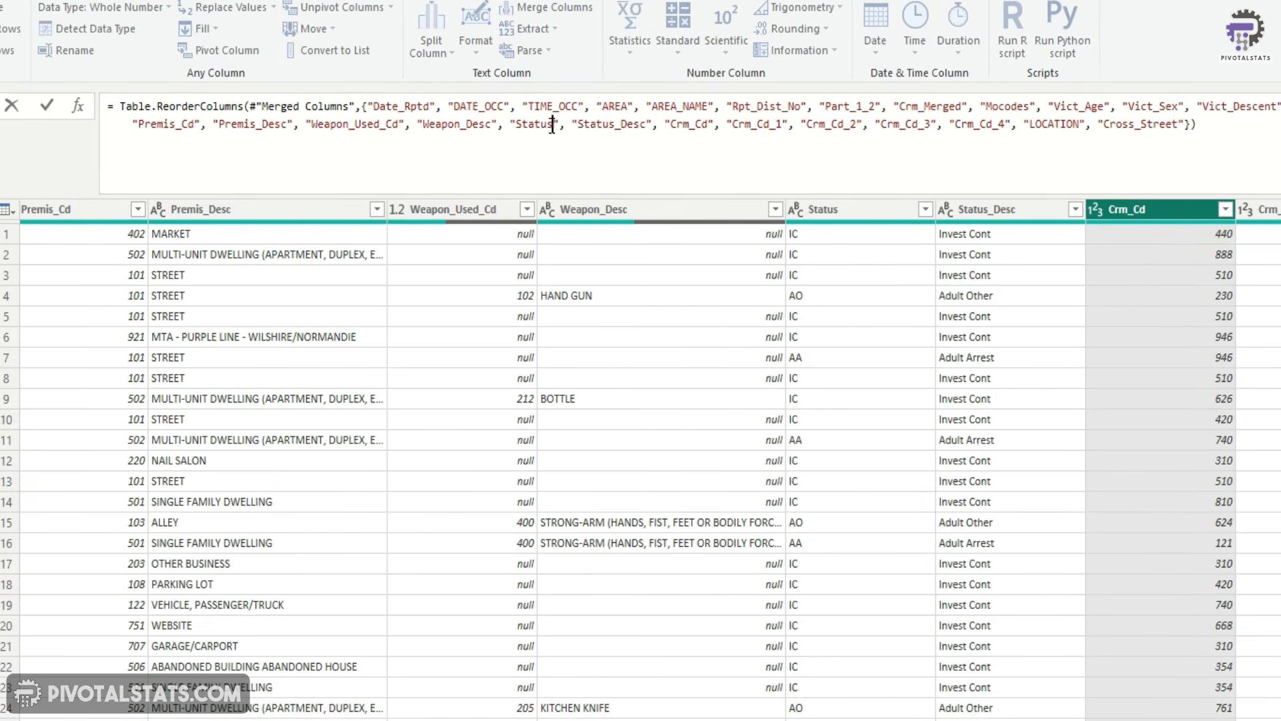
pyautogui.doubleClick(552, 125)
pyautogui.click(560, 123)
pyautogui.moveTo(664, 124); pyautogui.dragTo(716, 124)
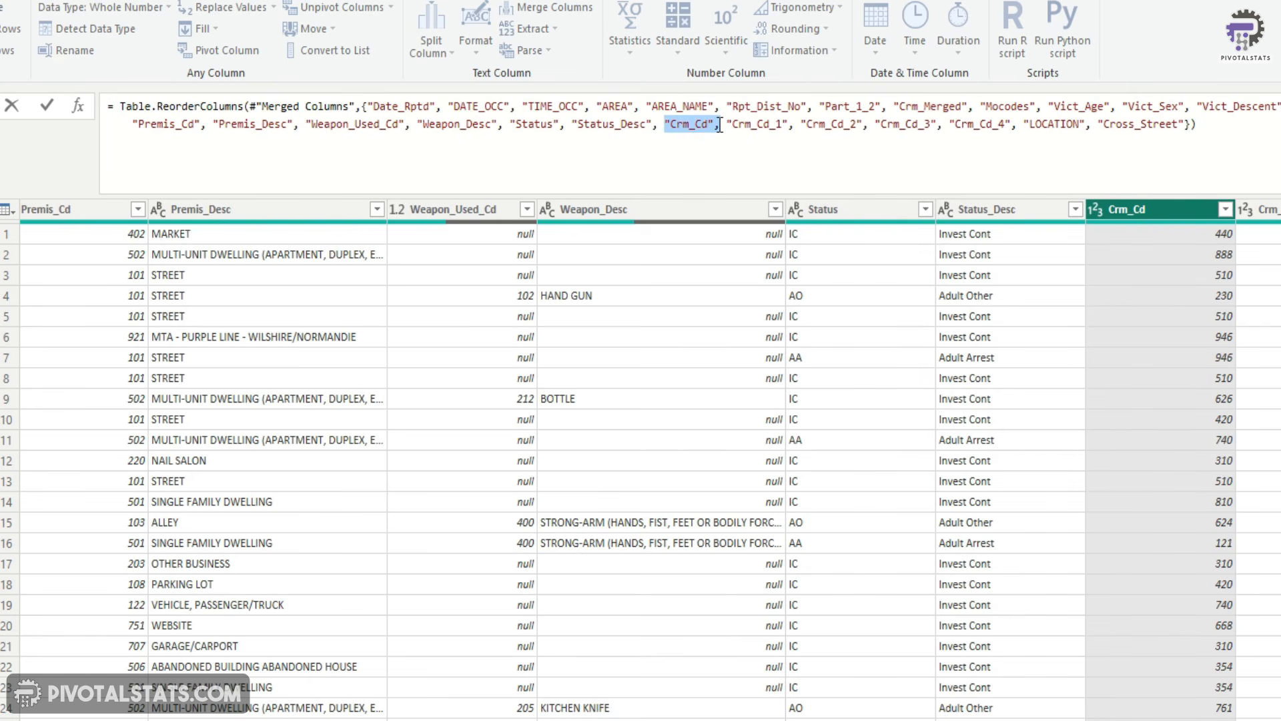
pyautogui.press('Delete')
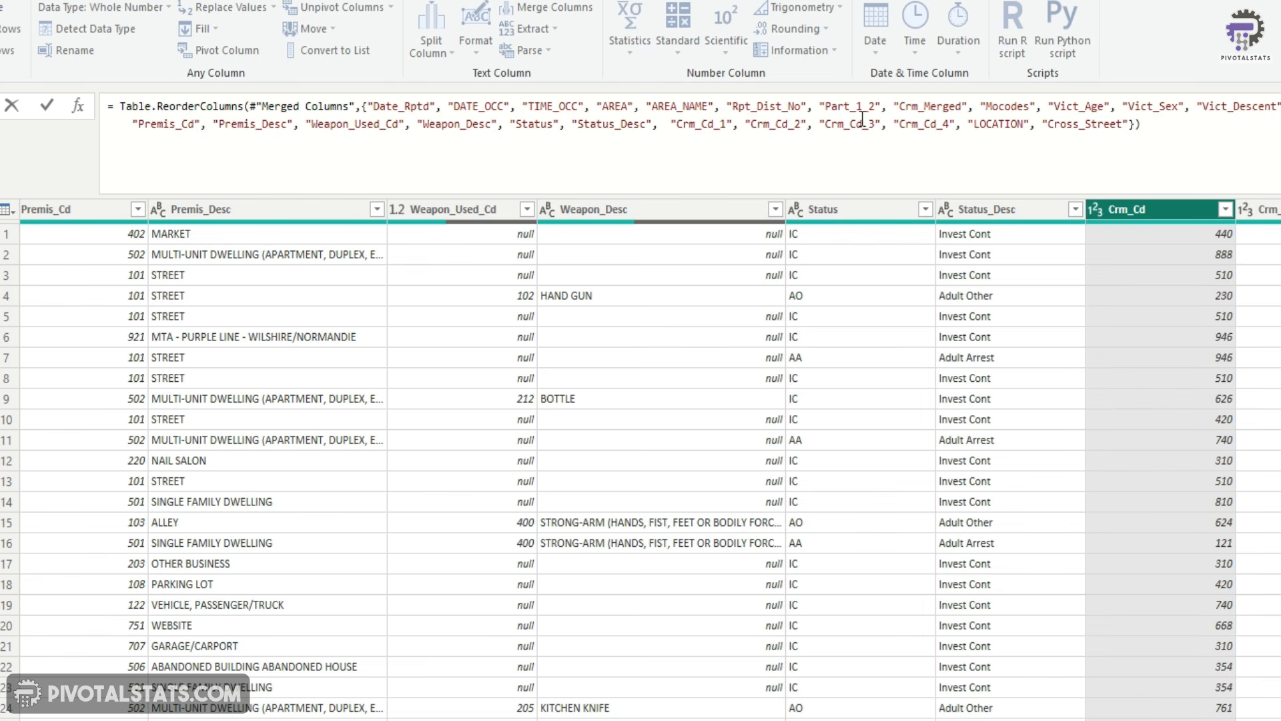
pyautogui.click(961, 125)
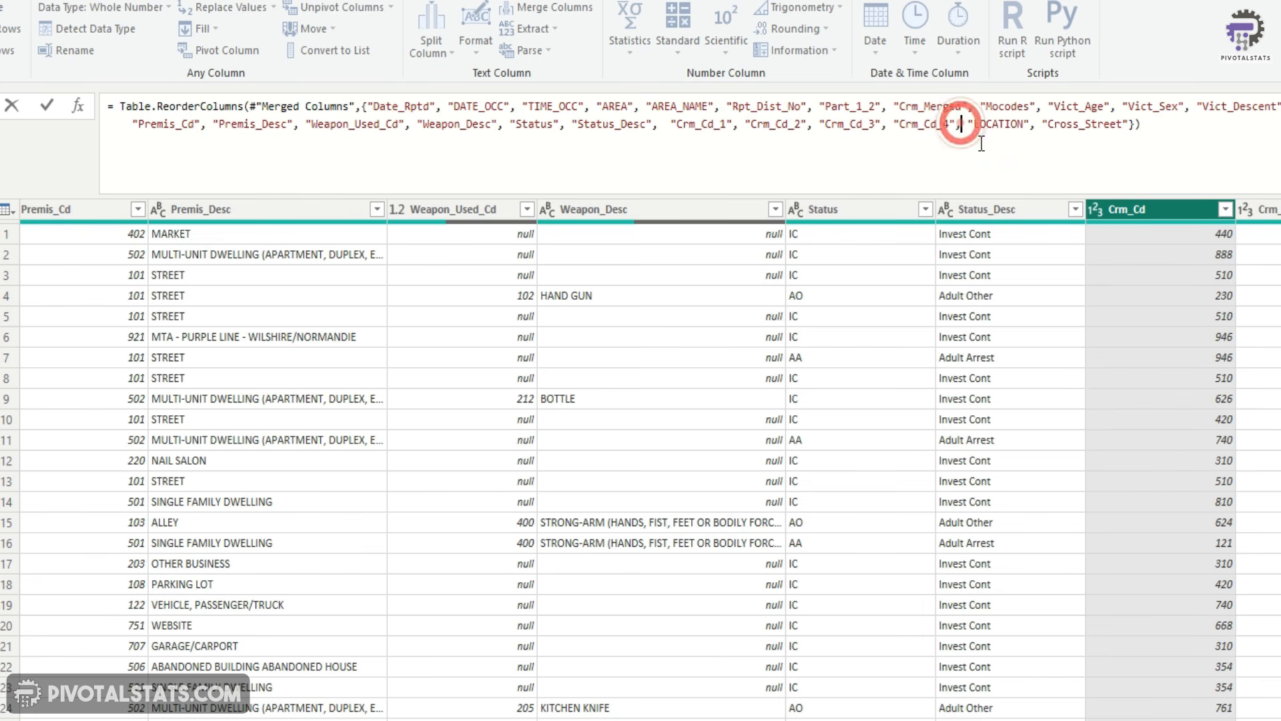
pyautogui.write('"Crm_Cd",')
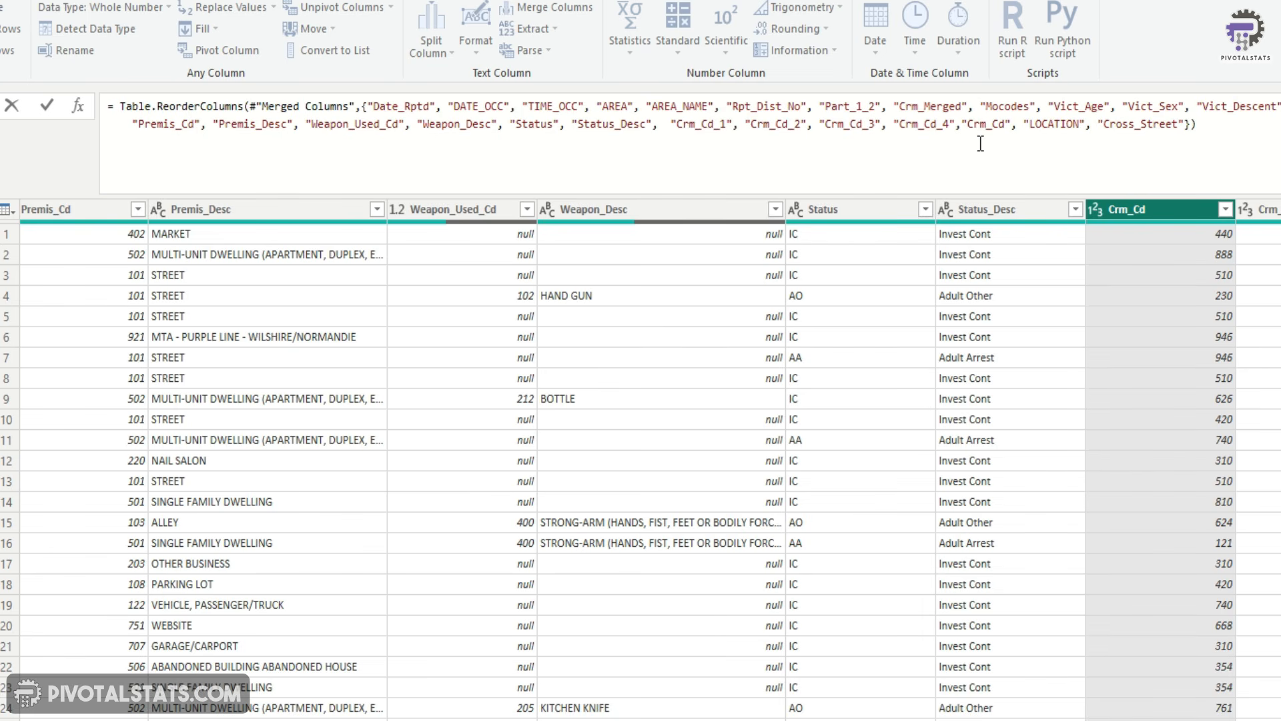
pyautogui.click(47, 104)
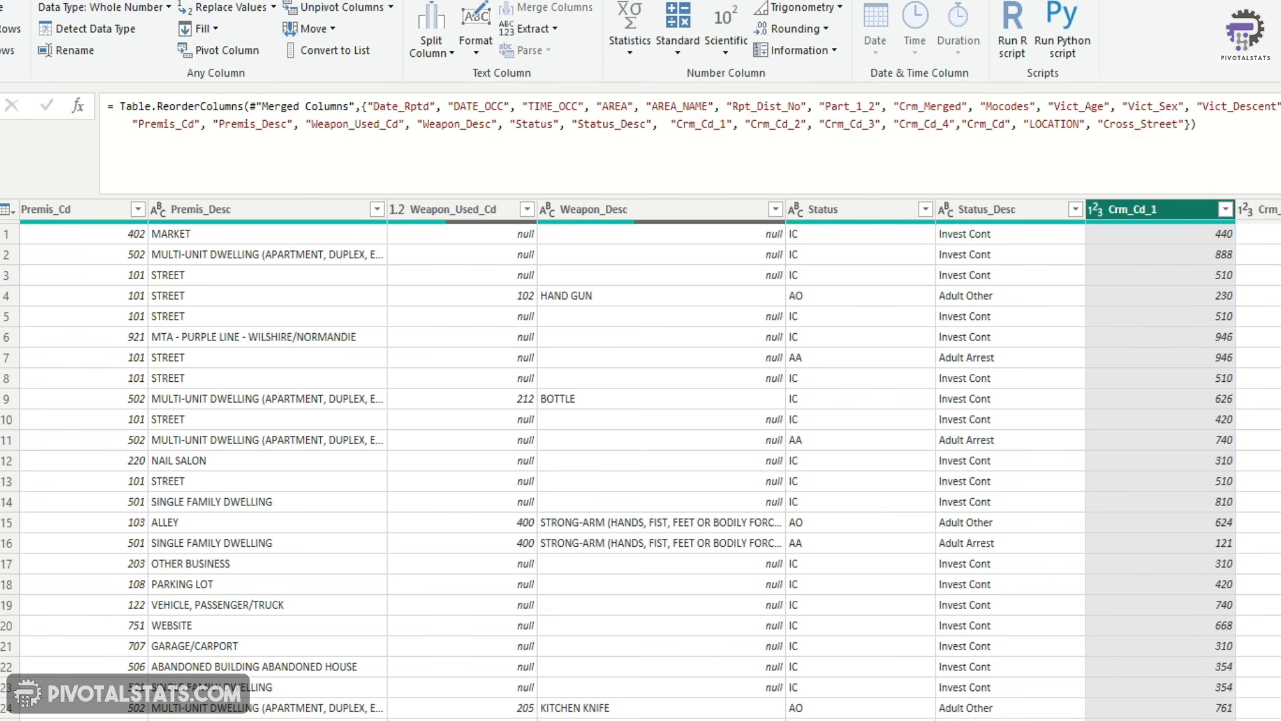
pyautogui.hscroll(6, 880, 251)
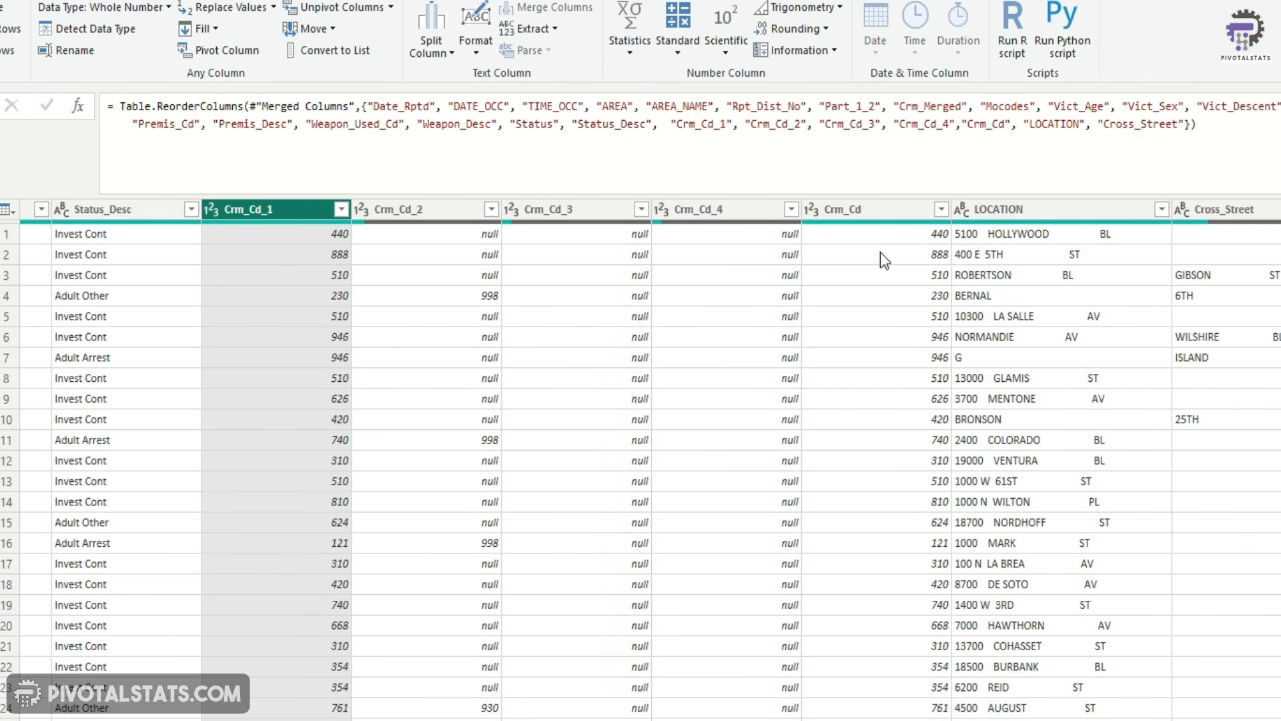
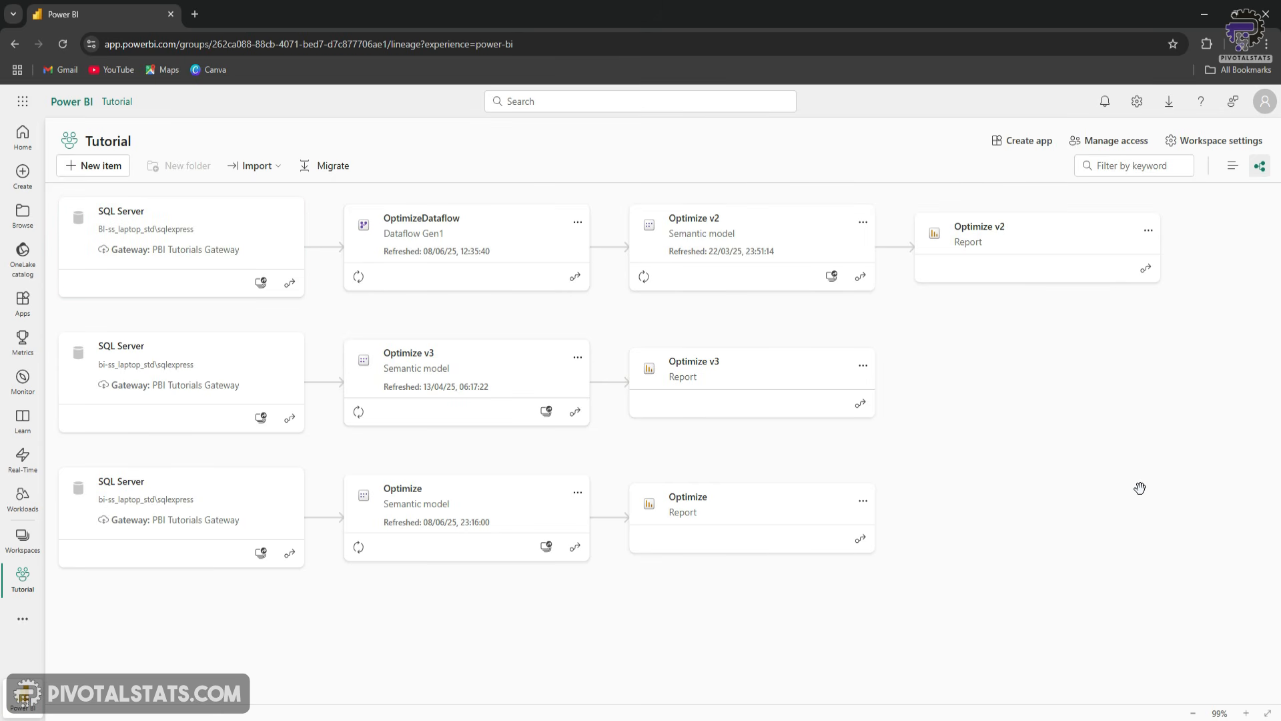
# Step: Examine the details of the Optimize reports and semantic models in the Tutorial workspace's lineage view
pyautogui.click(1022, 230)
pyautogui.click(722, 374)
pyautogui.click(772, 501)
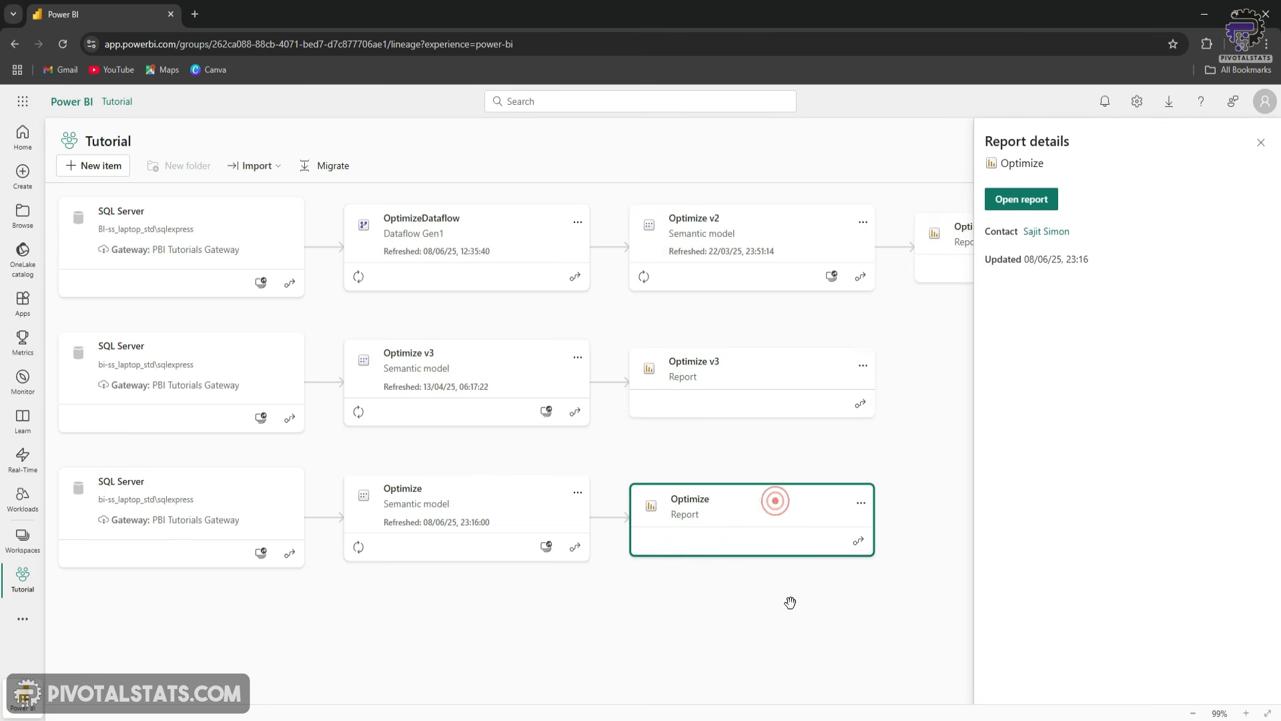
pyautogui.click(460, 360)
pyautogui.click(680, 228)
pyautogui.click(476, 531)
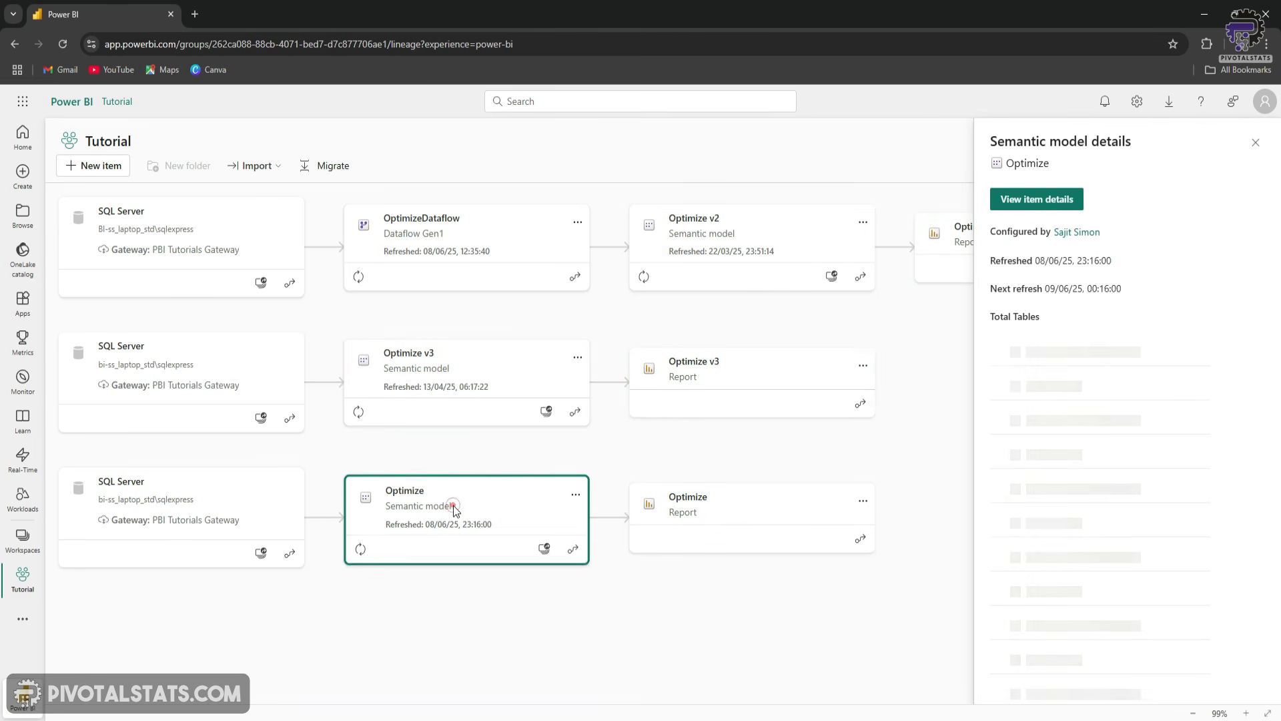
pyautogui.click(485, 628)
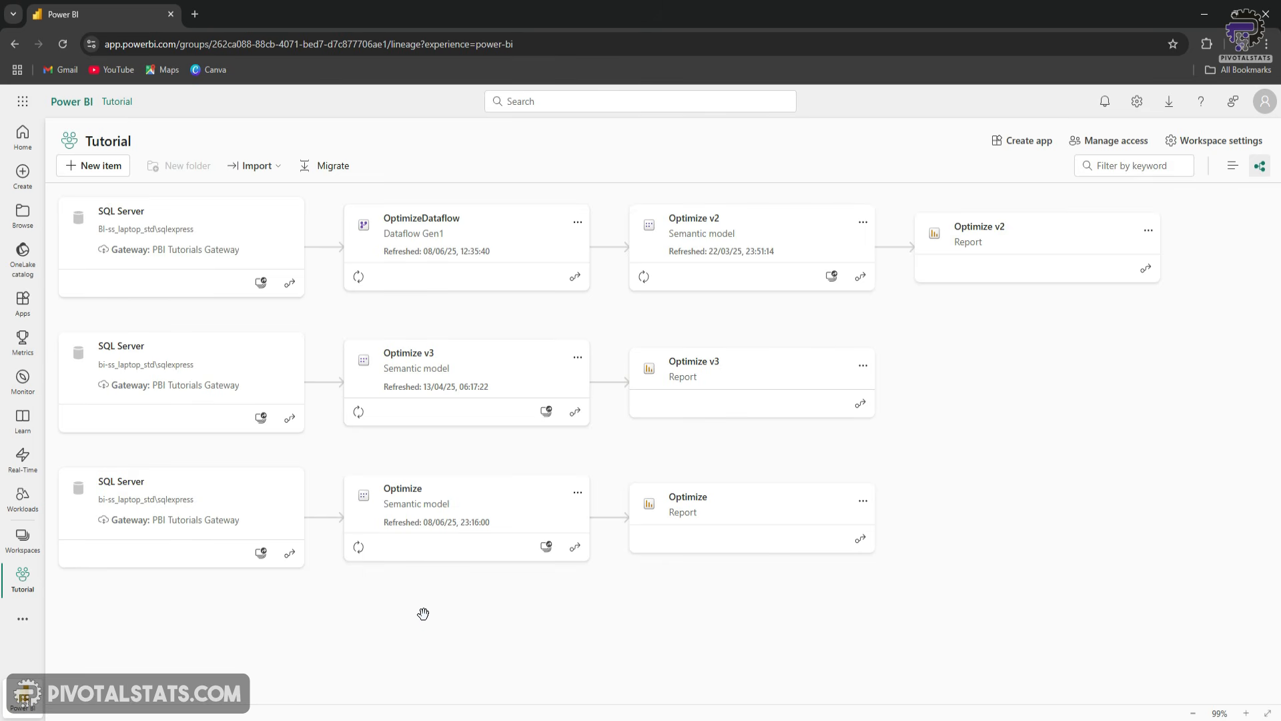
# Step: Trace the Optimize report back through its semantic model to its SQL Server source in the lineage view
pyautogui.click(752, 528)
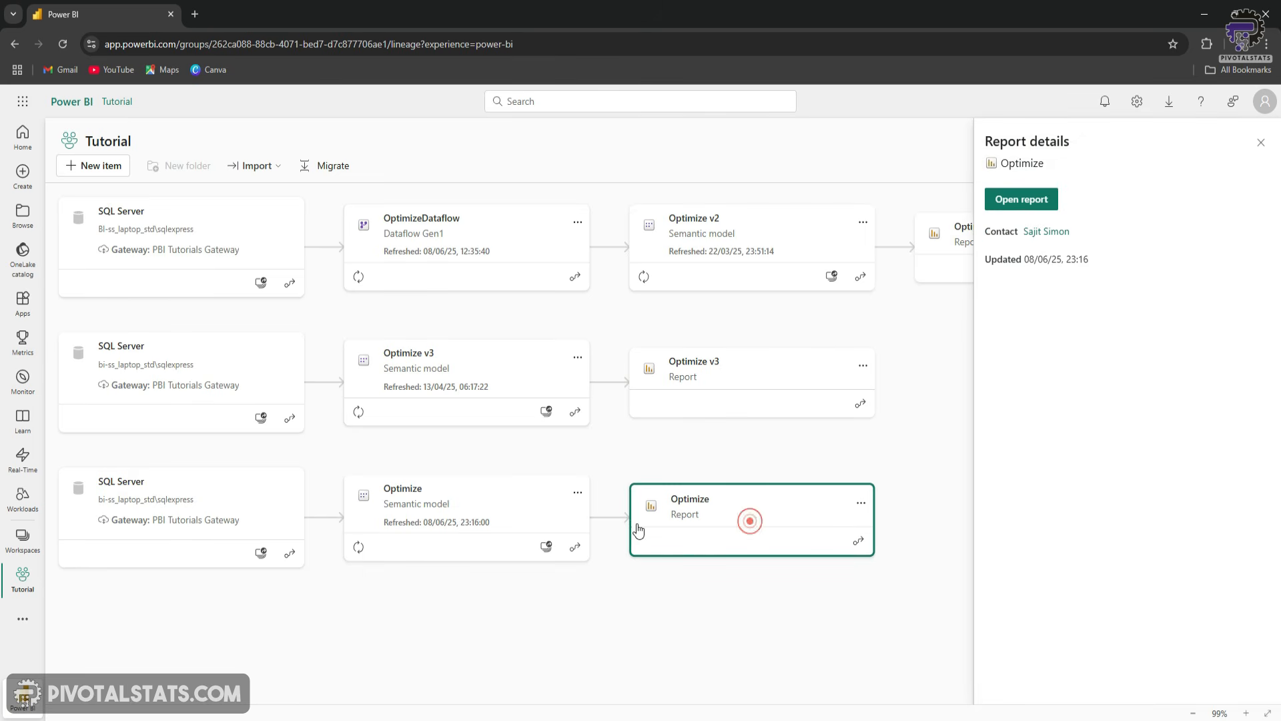
pyautogui.click(423, 508)
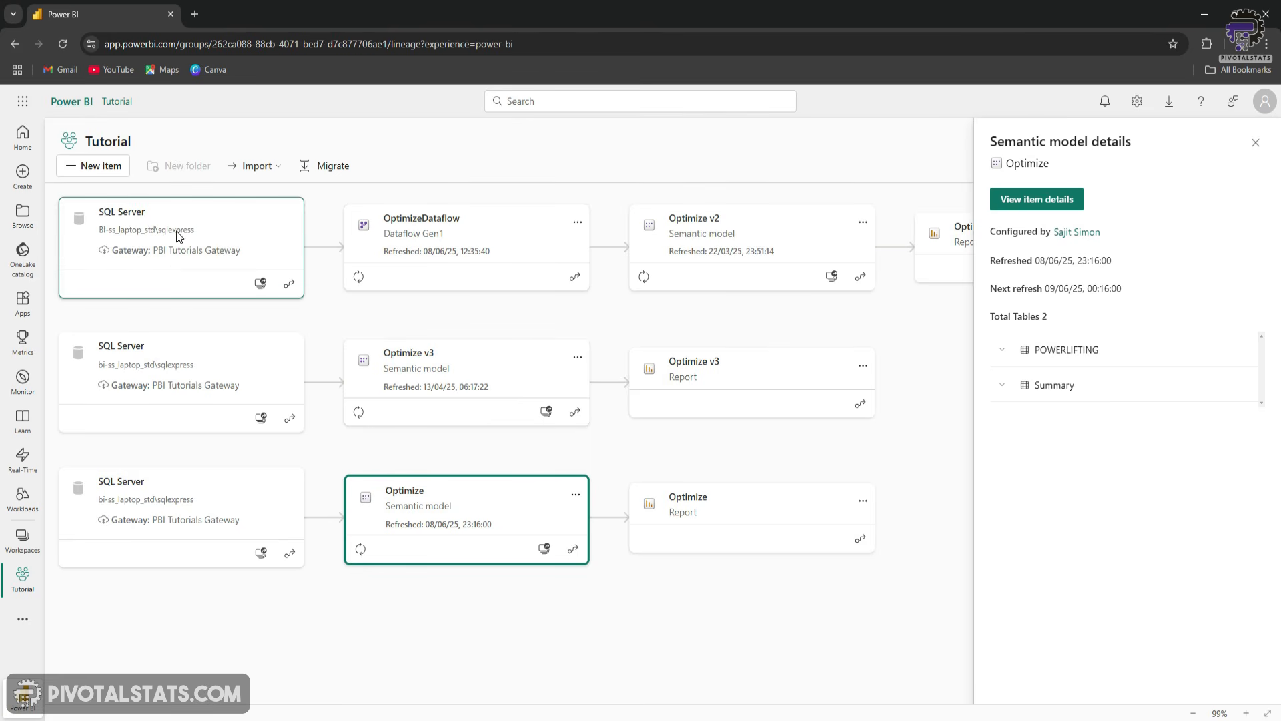
pyautogui.click(165, 505)
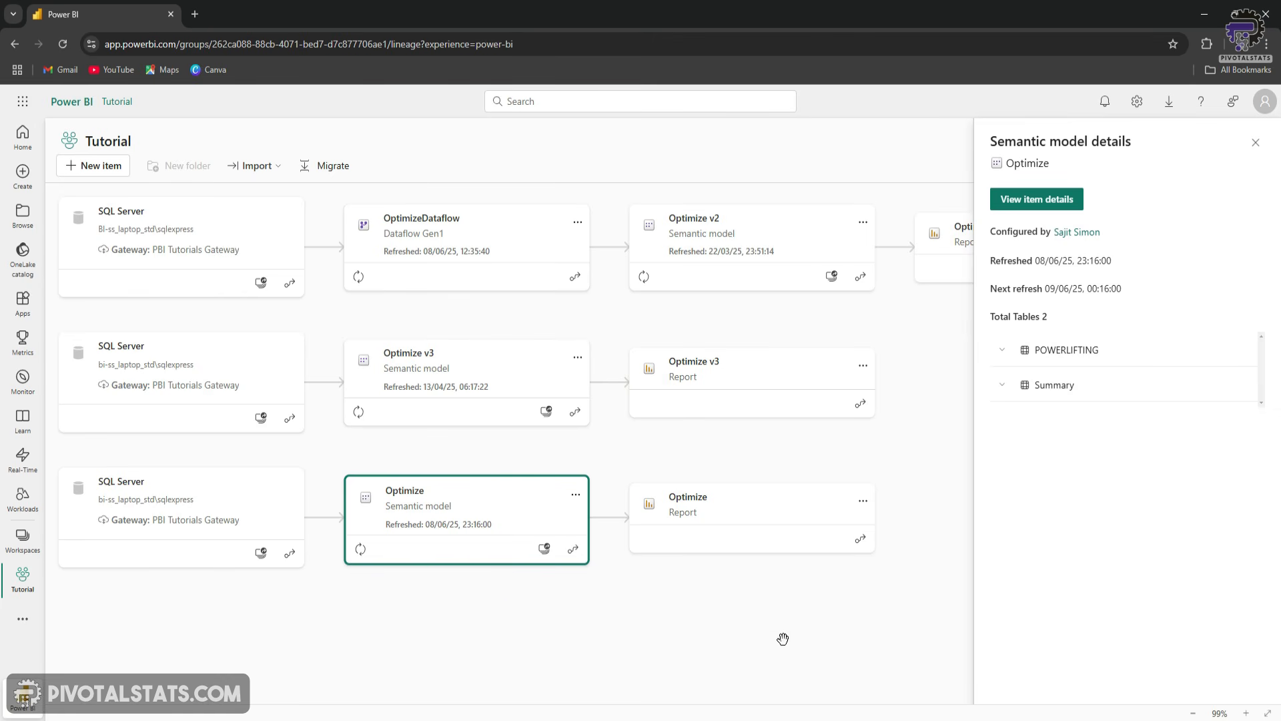
pyautogui.click(764, 706)
pyautogui.click(1255, 145)
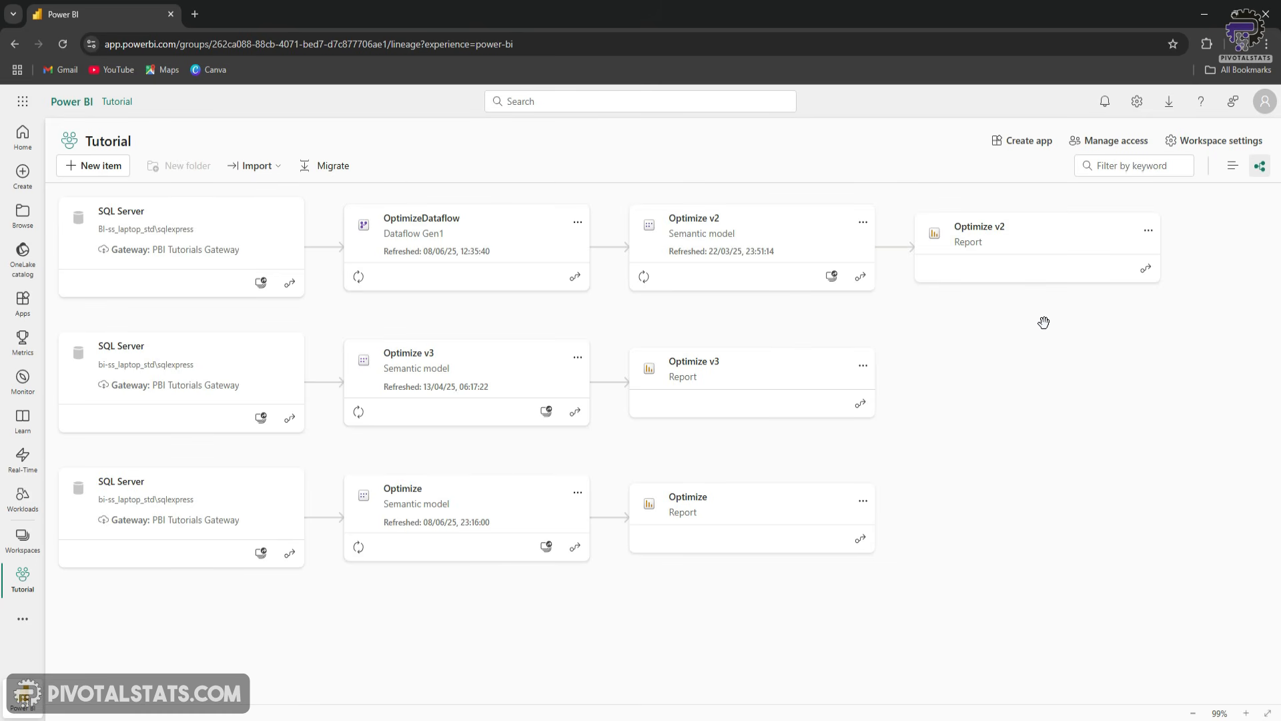
# Step: Switch to Power BI Desktop and import the Coffee_Sales CSV file from the Desktop folder for transformation in Power Query Editor
pyautogui.click(1204, 13)
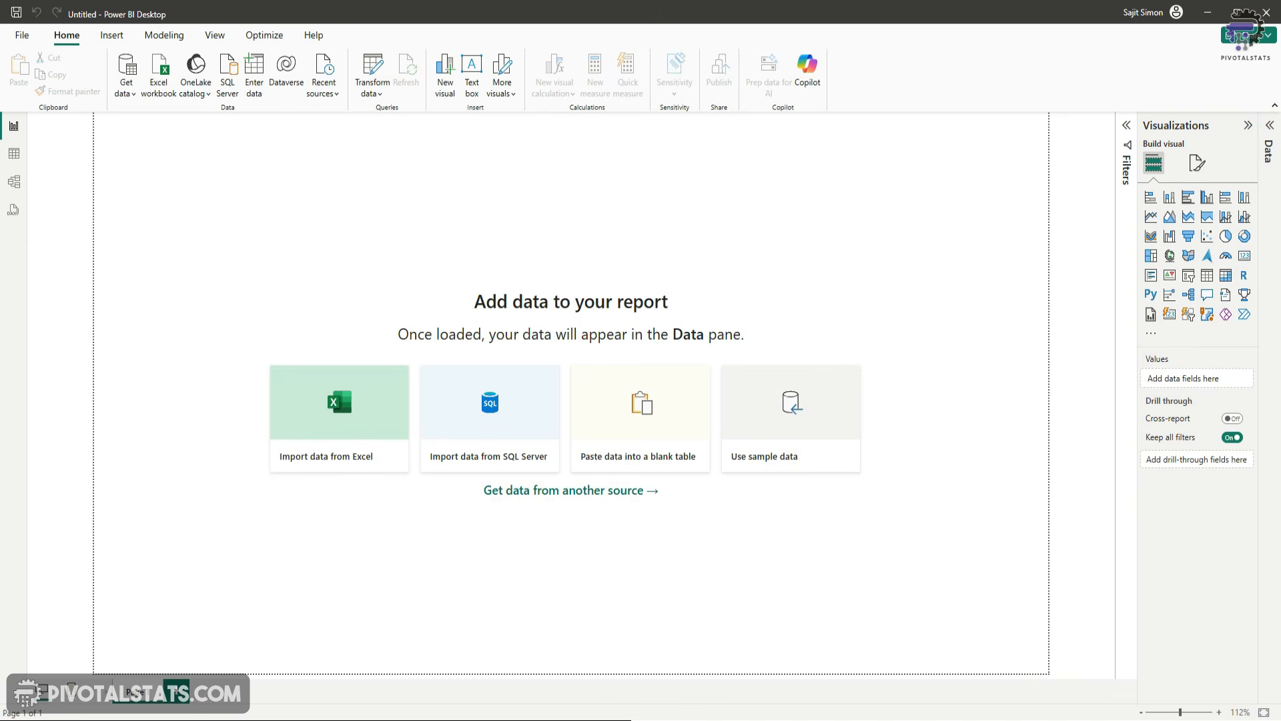
pyautogui.click(817, 696)
pyautogui.click(127, 98)
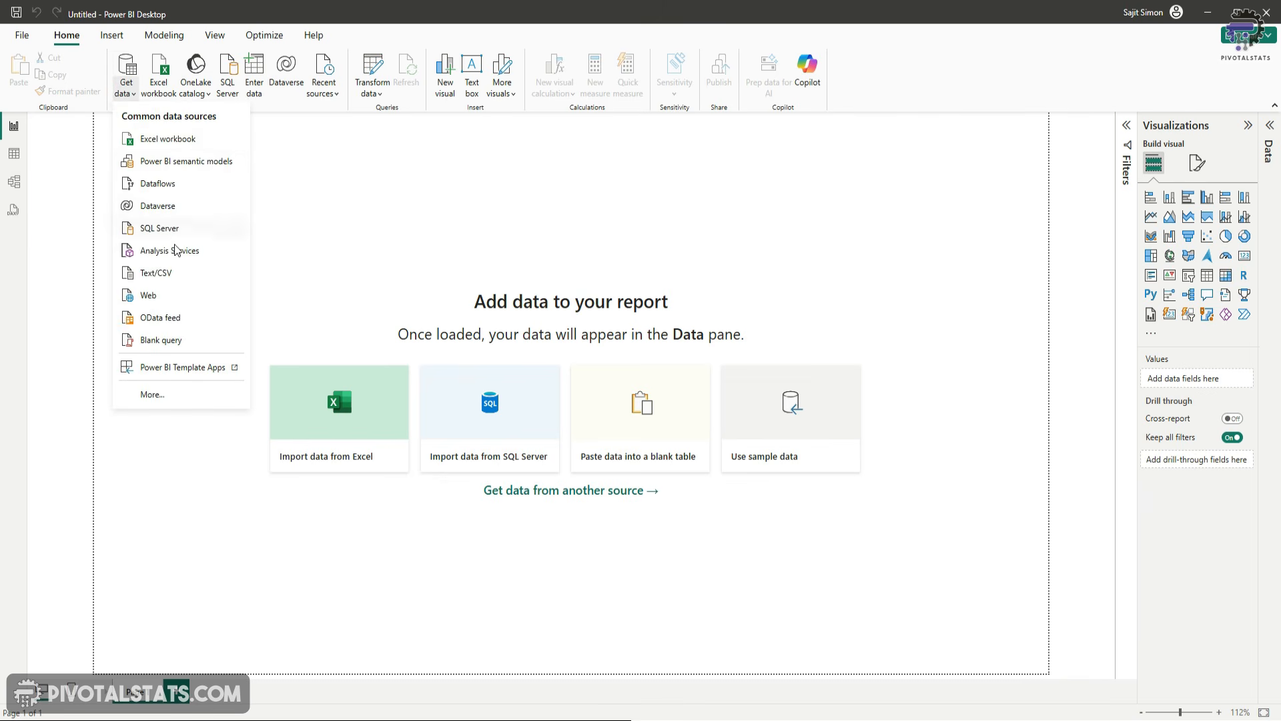
pyautogui.click(160, 274)
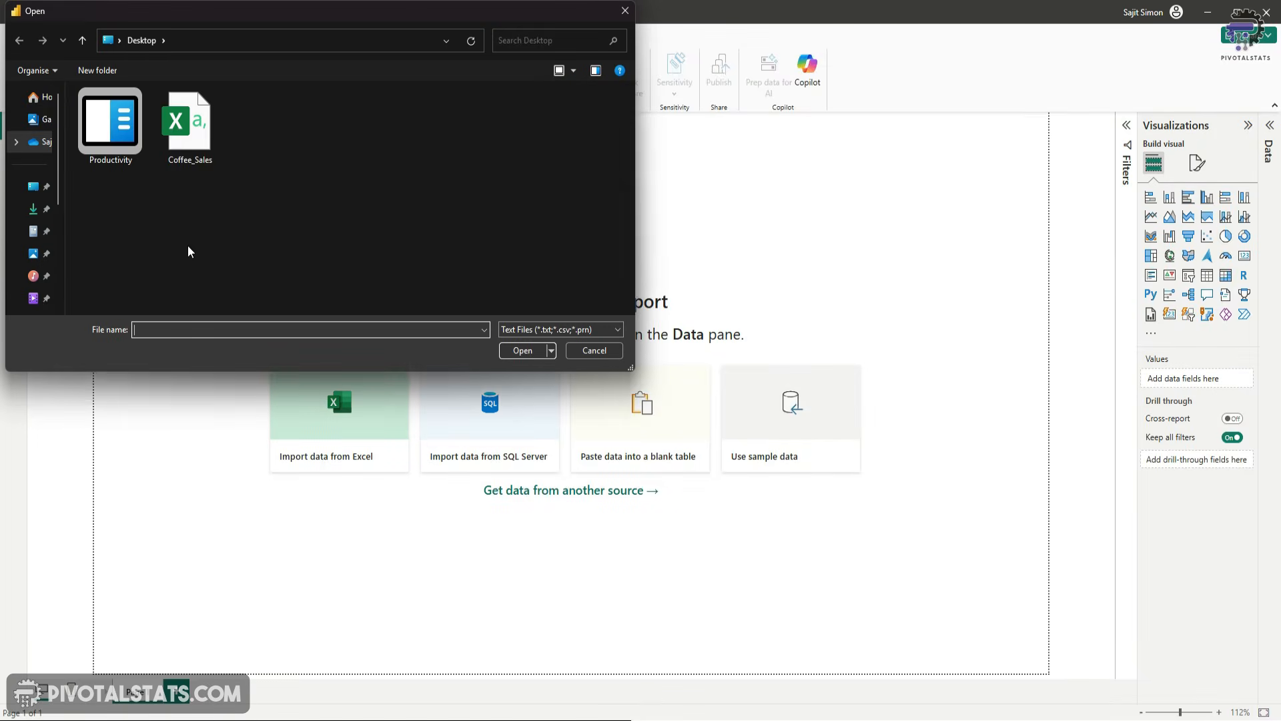
pyautogui.doubleClick(188, 139)
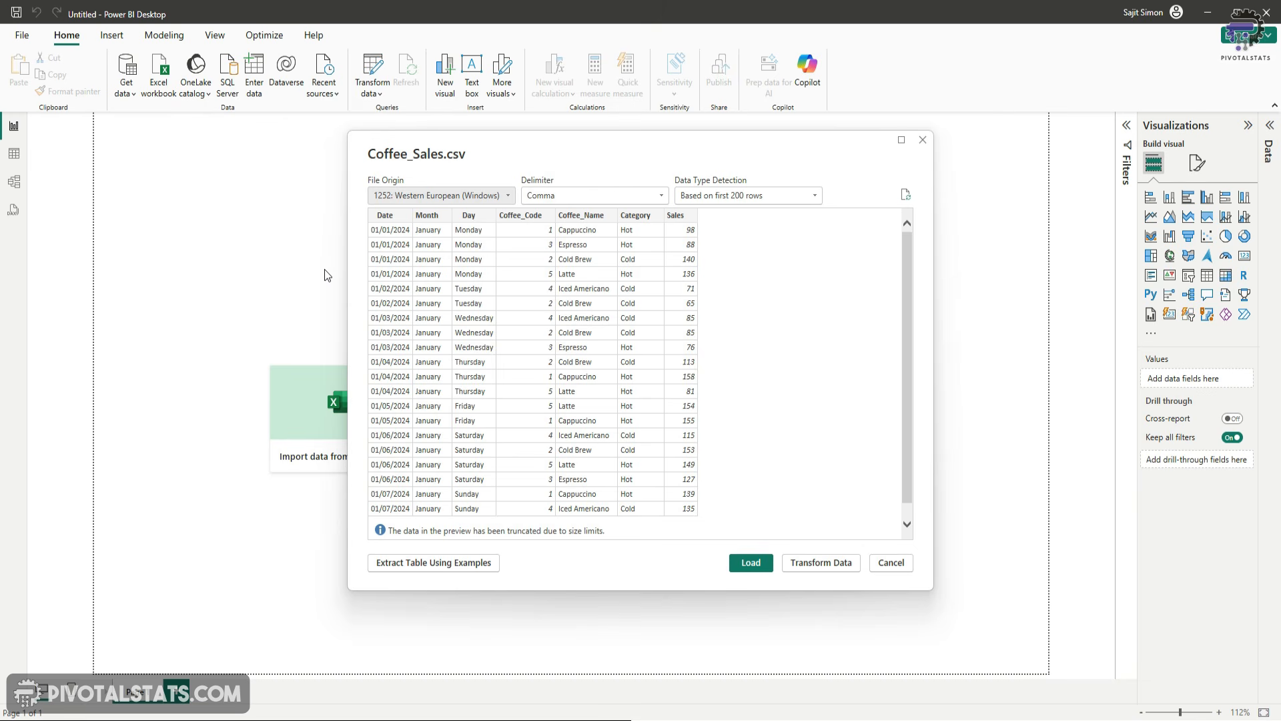
pyautogui.click(837, 567)
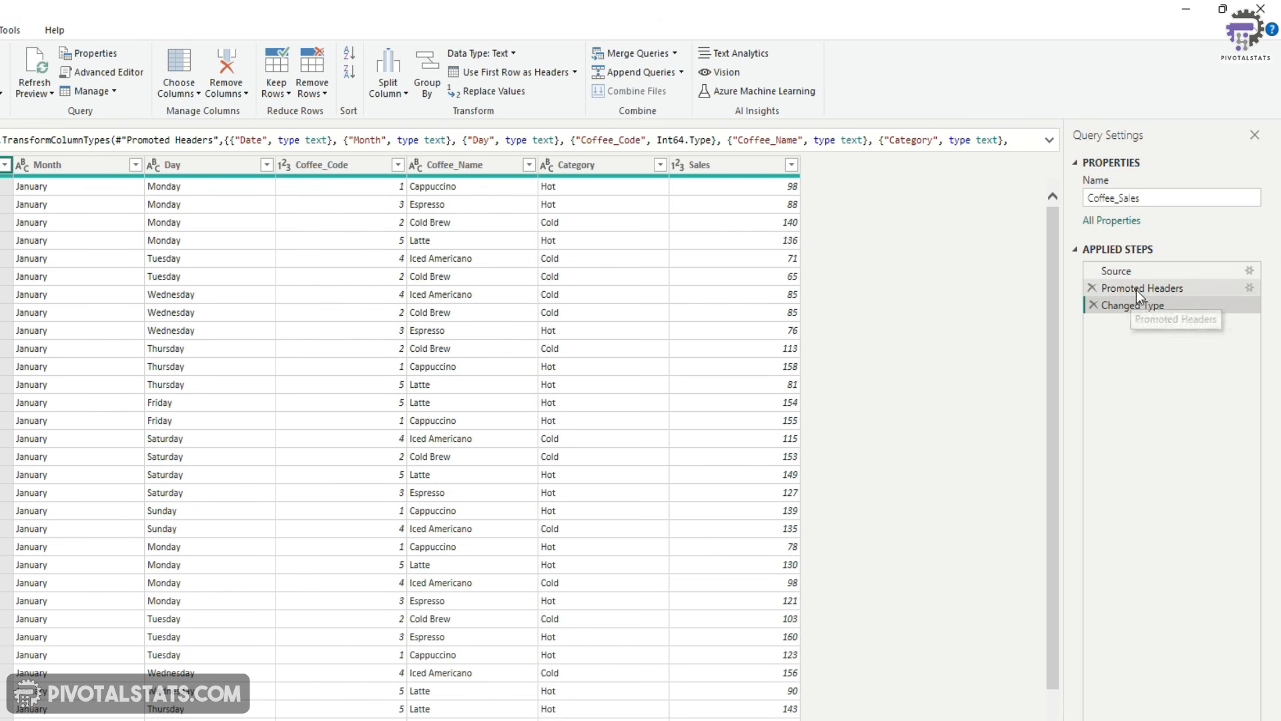
# Step: Remove the Changed Type and Promoted Headers steps of Coffee_Sales, and promote its first row to headers again
pyautogui.click(1093, 305)
pyautogui.click(1091, 287)
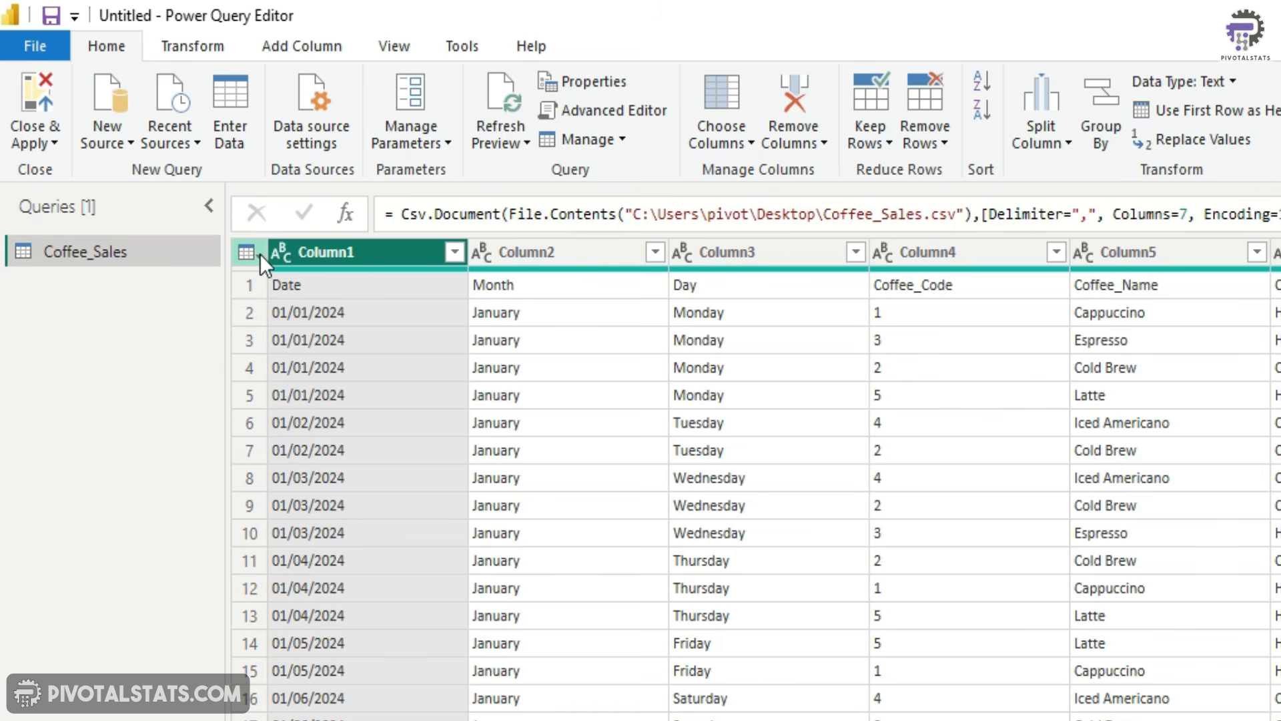
pyautogui.click(261, 253)
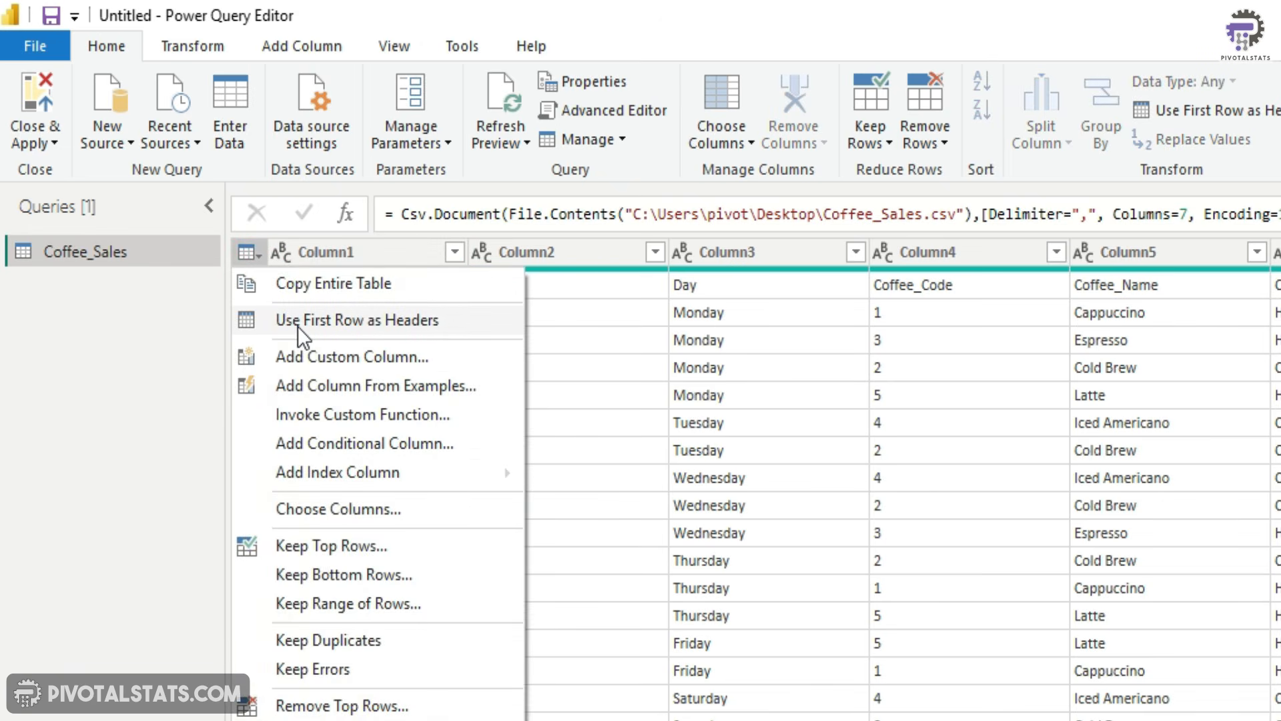
pyautogui.click(416, 319)
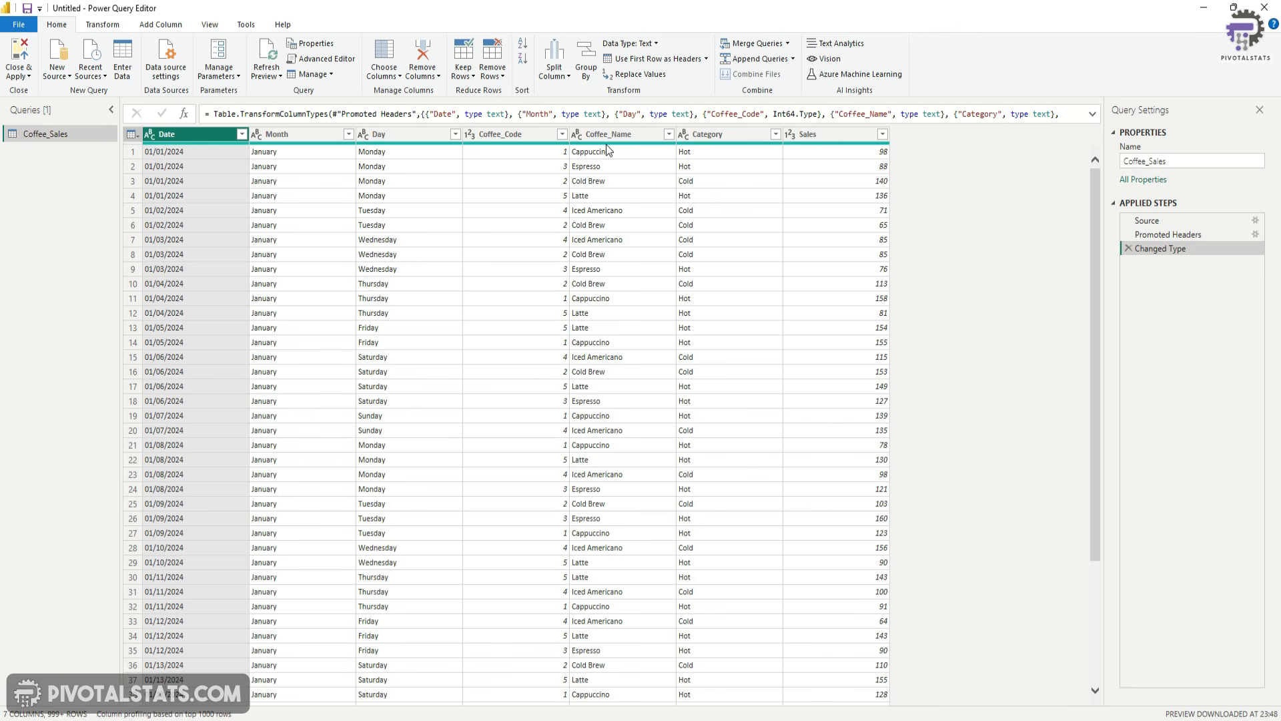
# Step: Set the Date column's data type to Date, replacing the current type conversion
pyautogui.click(150, 135)
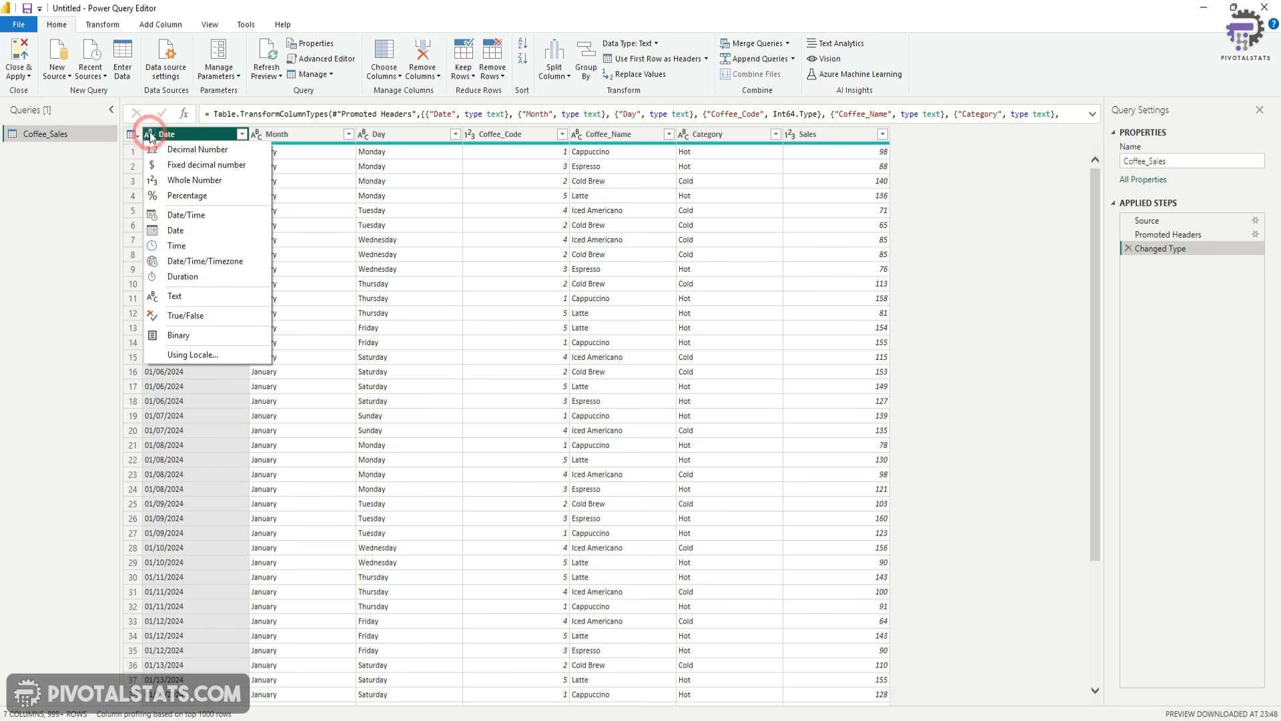
pyautogui.click(193, 230)
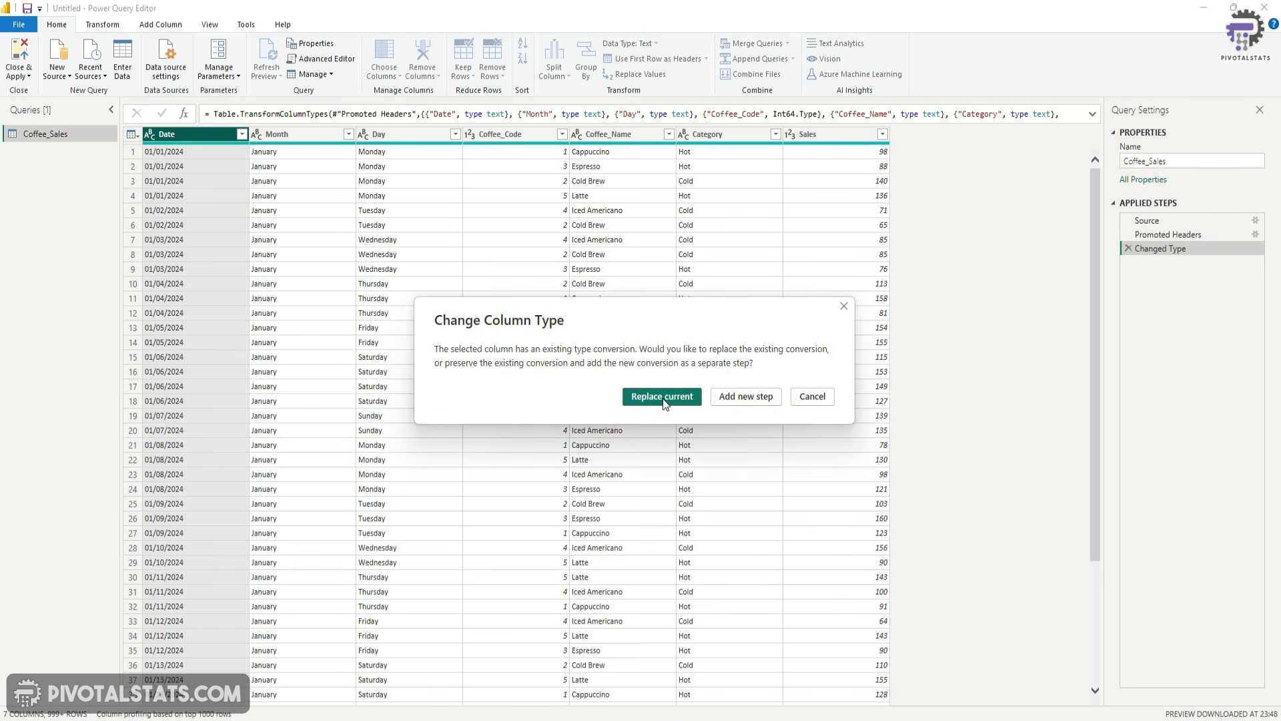
pyautogui.click(662, 399)
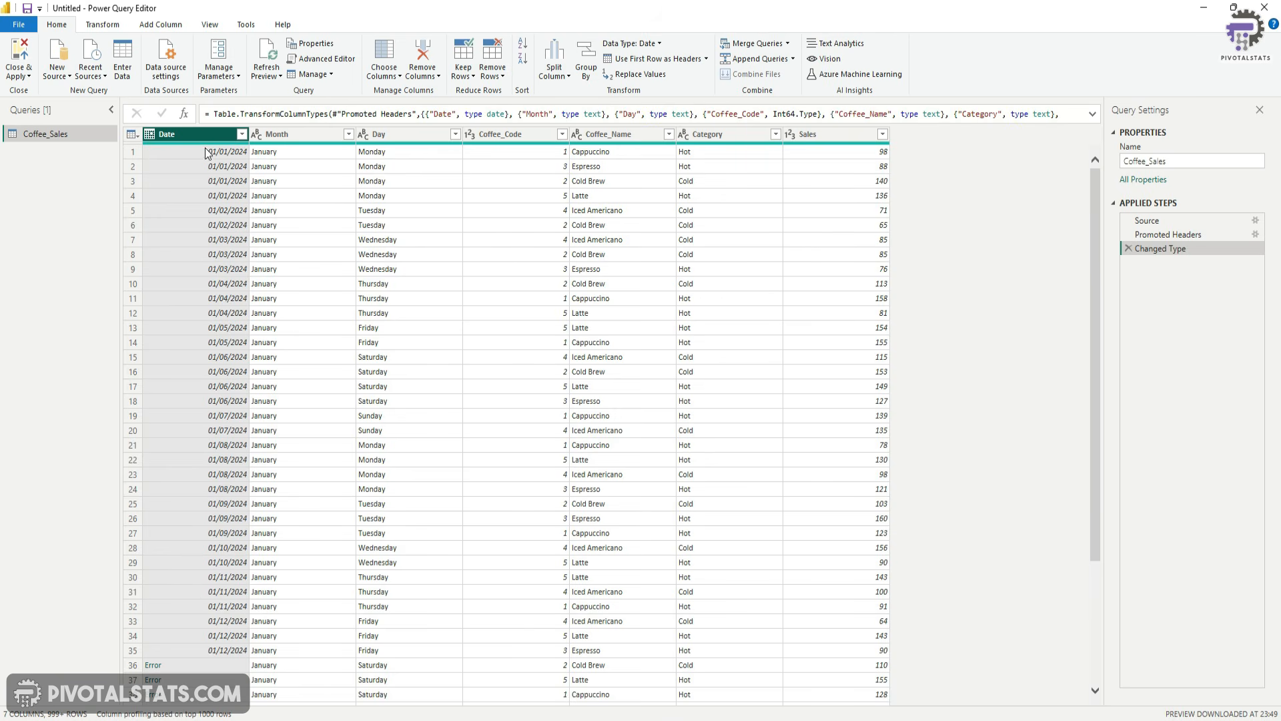
# Step: Open the error in row 36 of the Date column to read its details, and remove the Date step this adds
pyautogui.scroll(-3, 227, 433)
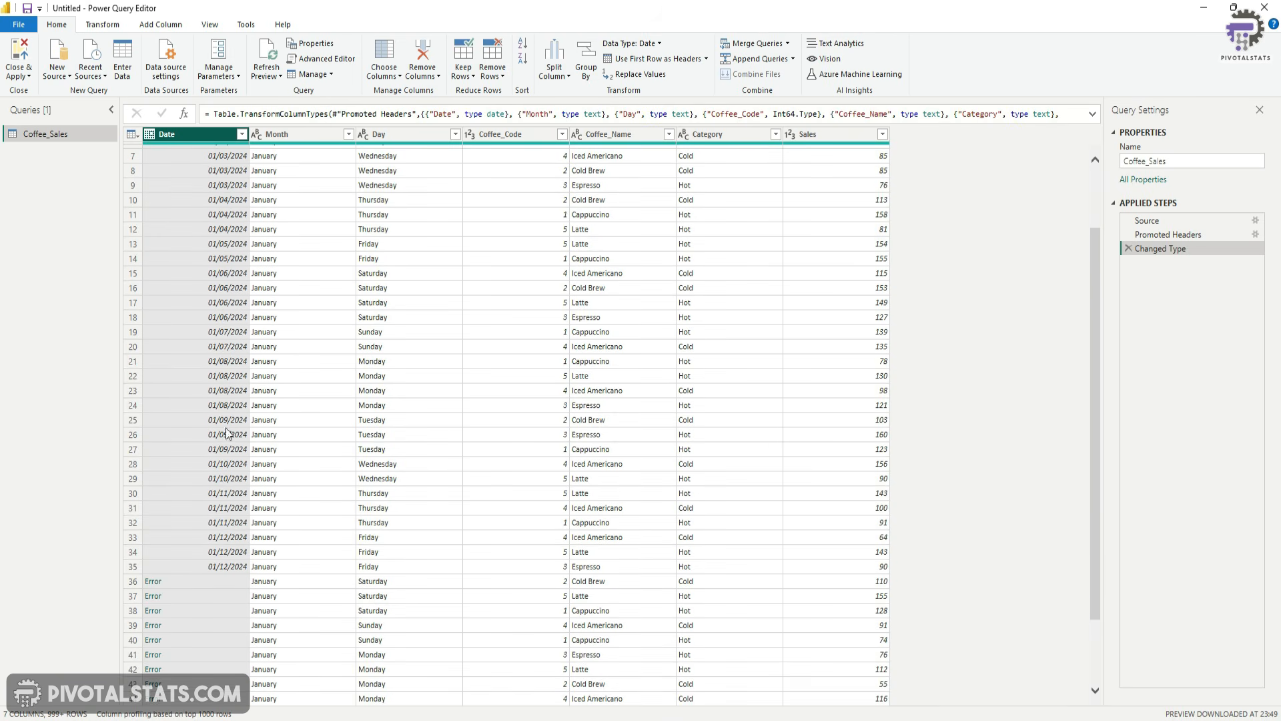
pyautogui.scroll(-2, 200, 477)
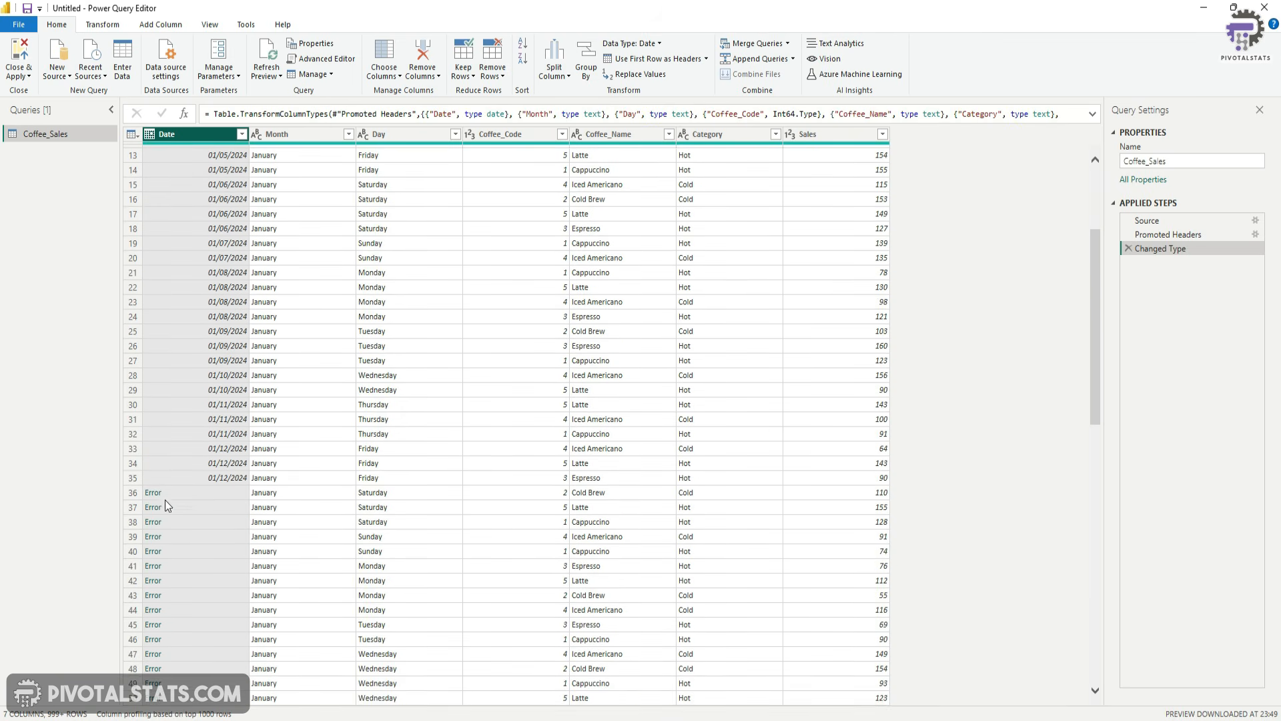
pyautogui.click(153, 493)
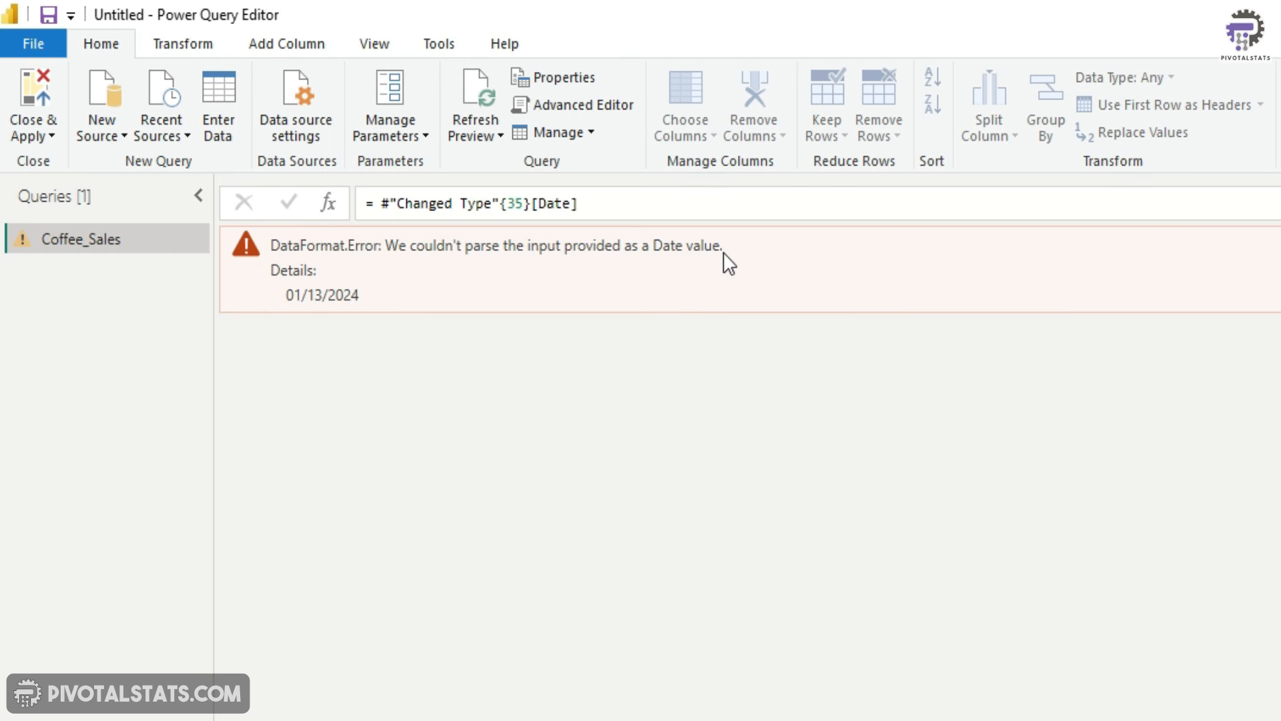
pyautogui.moveTo(281, 301); pyautogui.dragTo(350, 301)
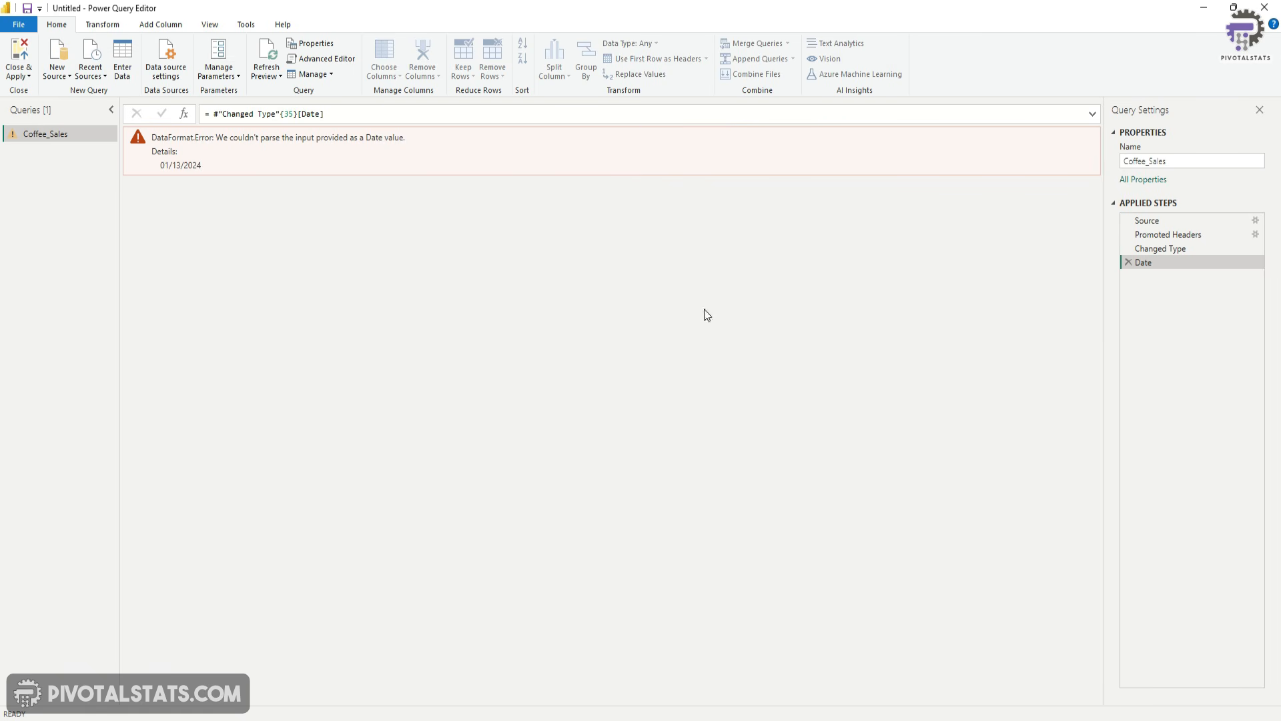
pyautogui.click(1127, 263)
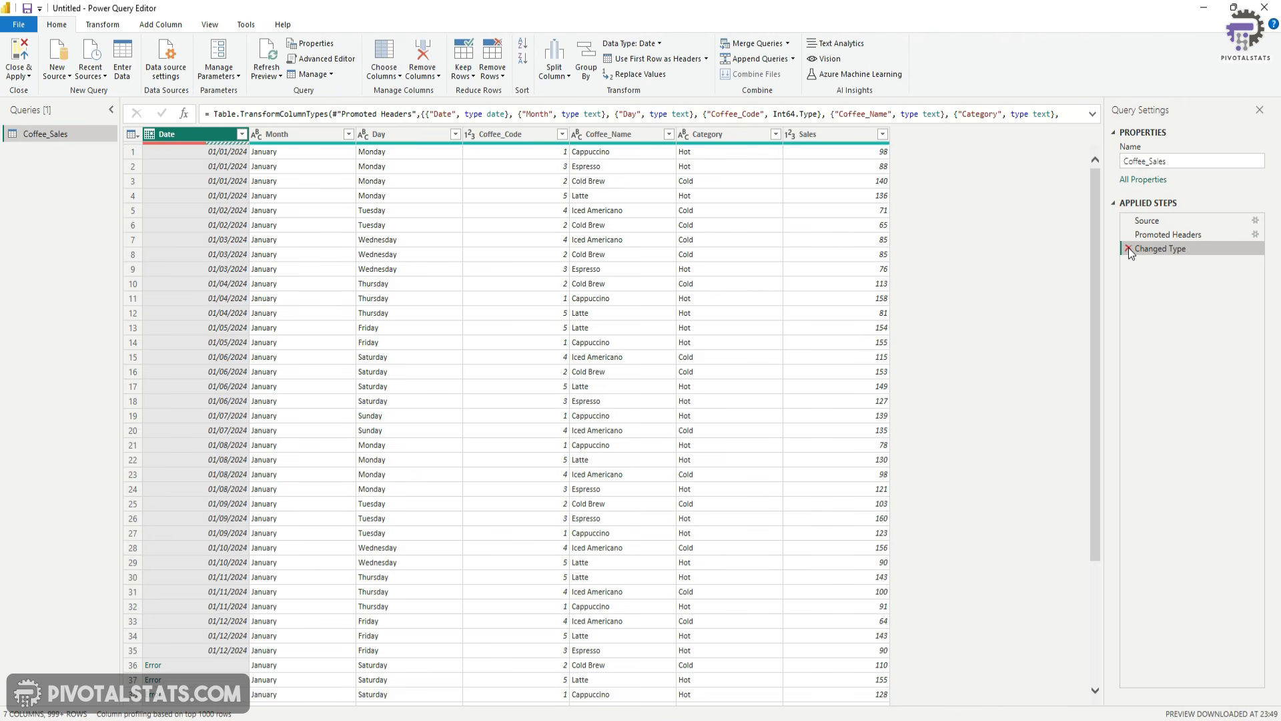
# Step: Remove the Changed Type step, and convert the Date column to Date using the English (United States) locale
pyautogui.click(1128, 249)
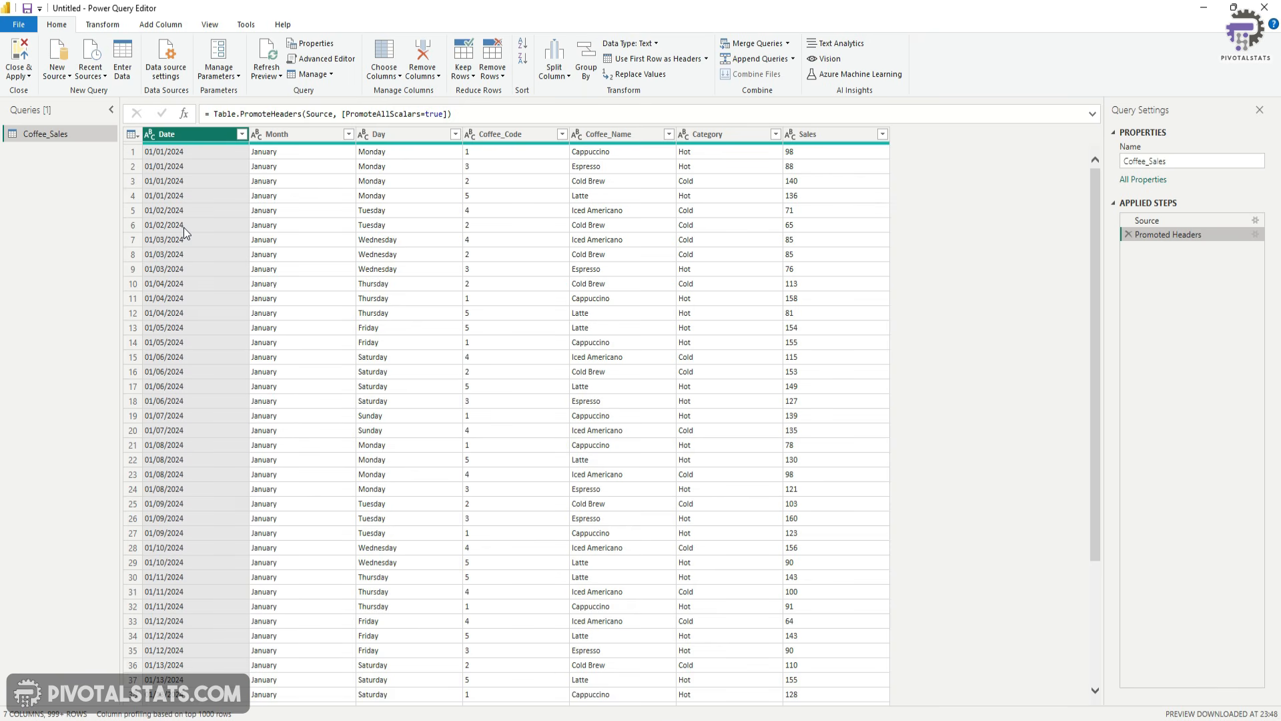
pyautogui.click(150, 134)
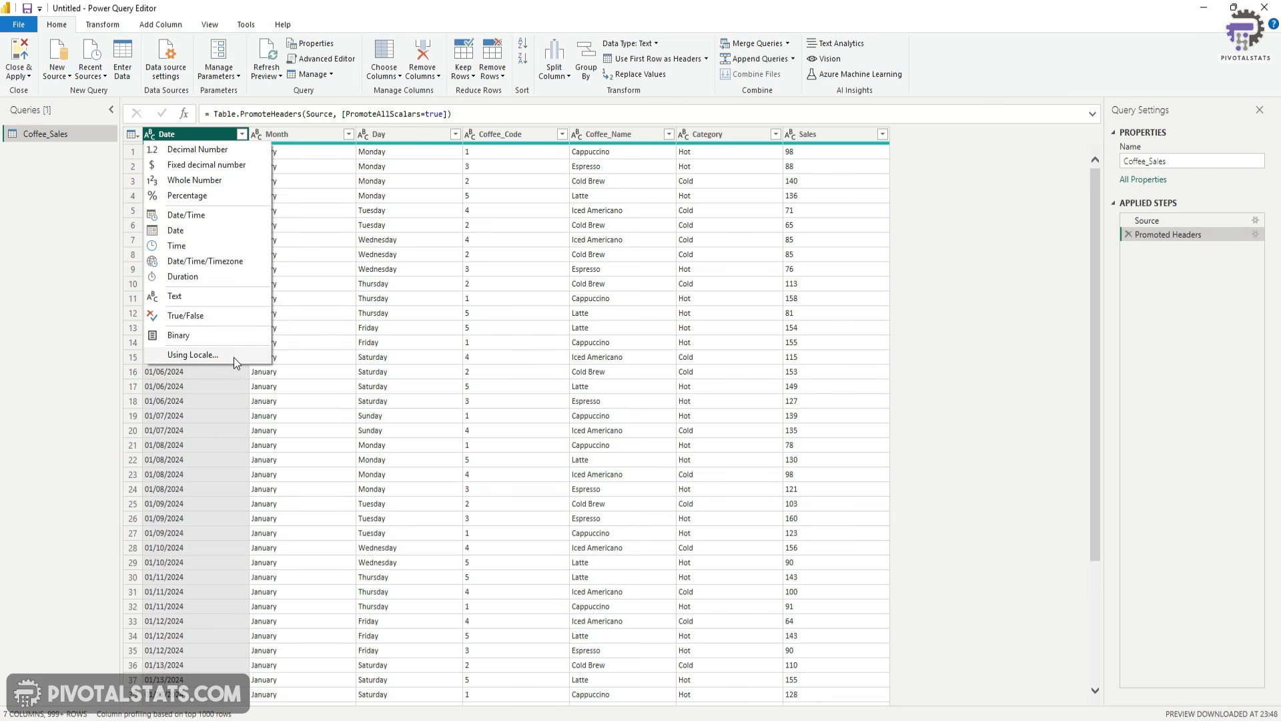
pyautogui.click(233, 357)
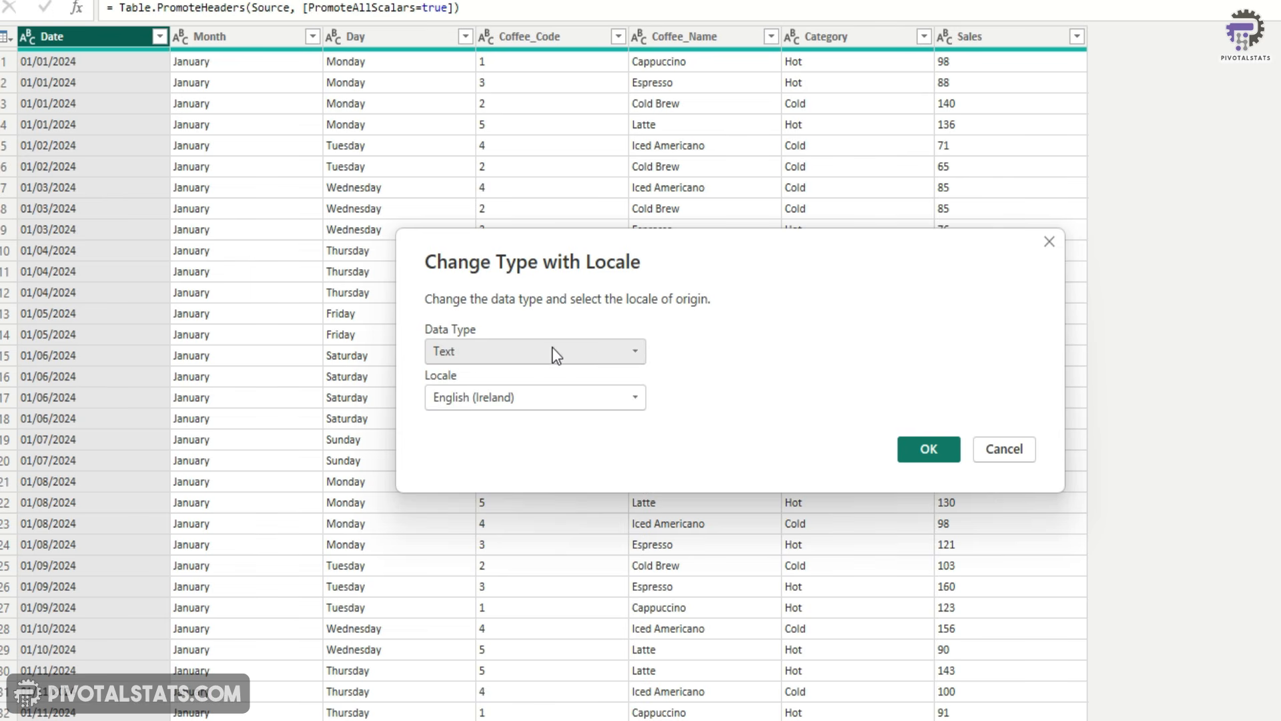
pyautogui.click(556, 353)
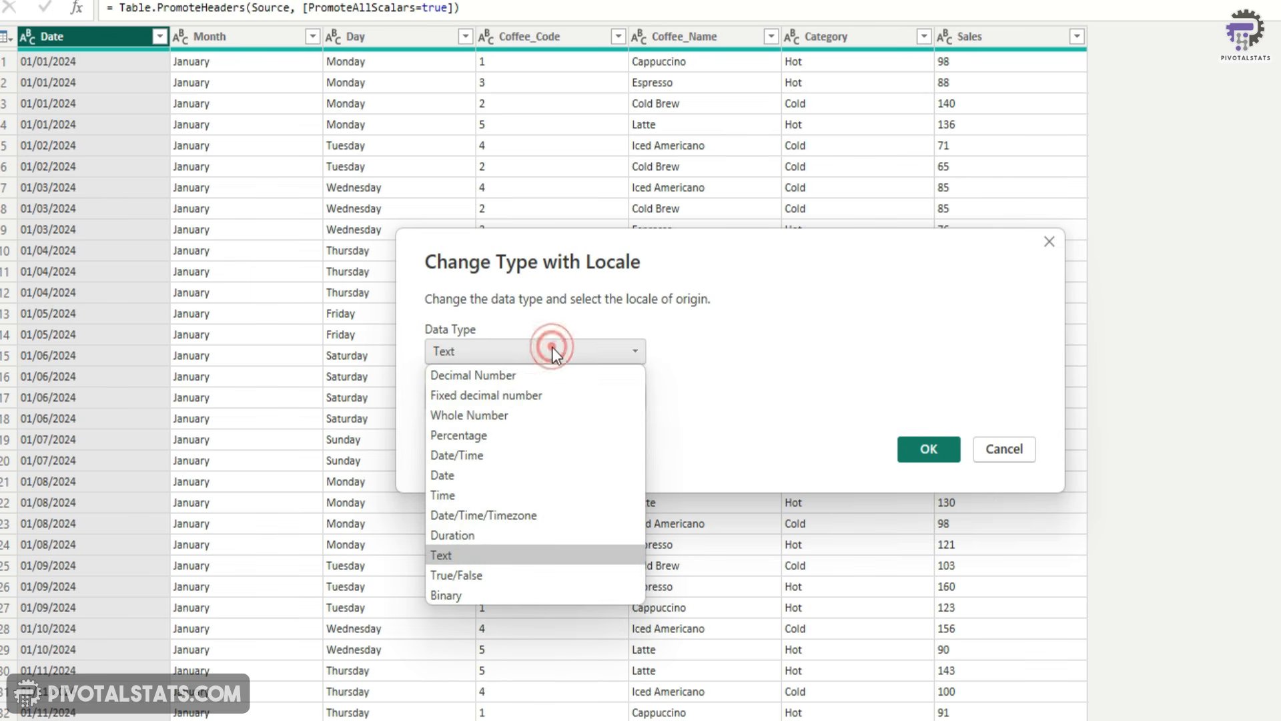
pyautogui.click(510, 475)
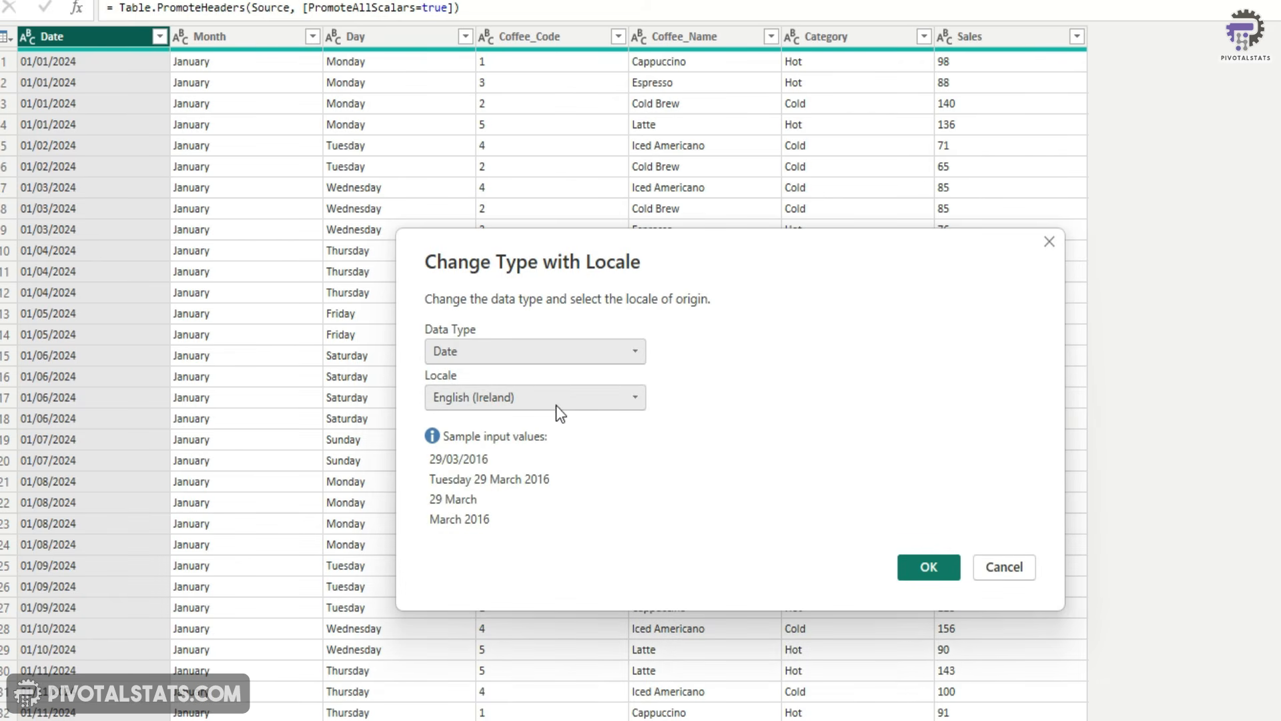
pyautogui.click(555, 403)
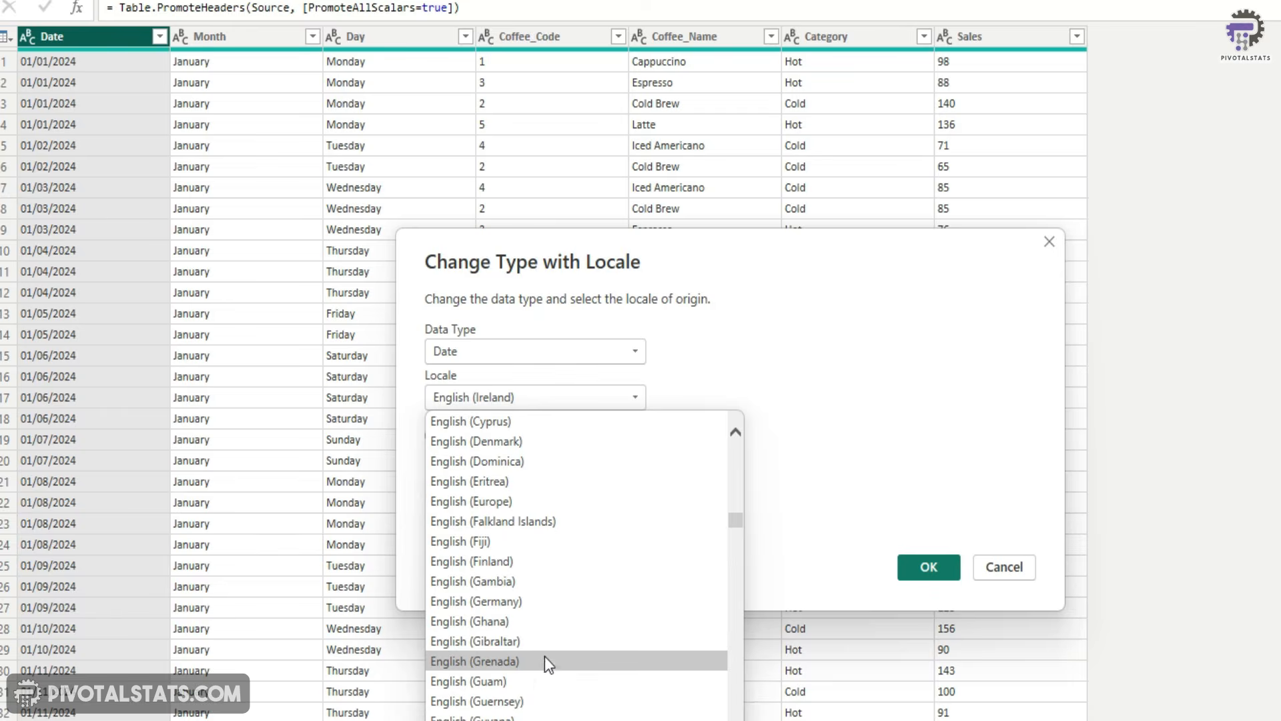
pyautogui.scroll(-10, 540, 640)
pyautogui.click(525, 618)
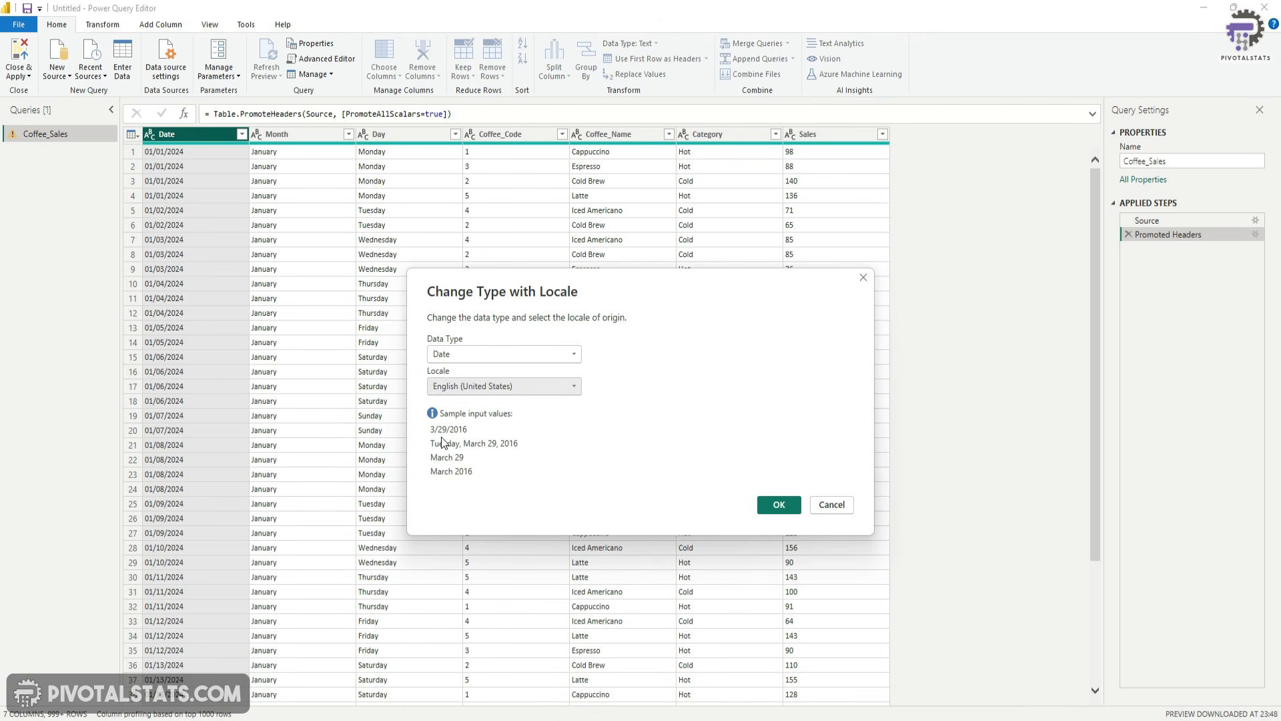
pyautogui.click(778, 504)
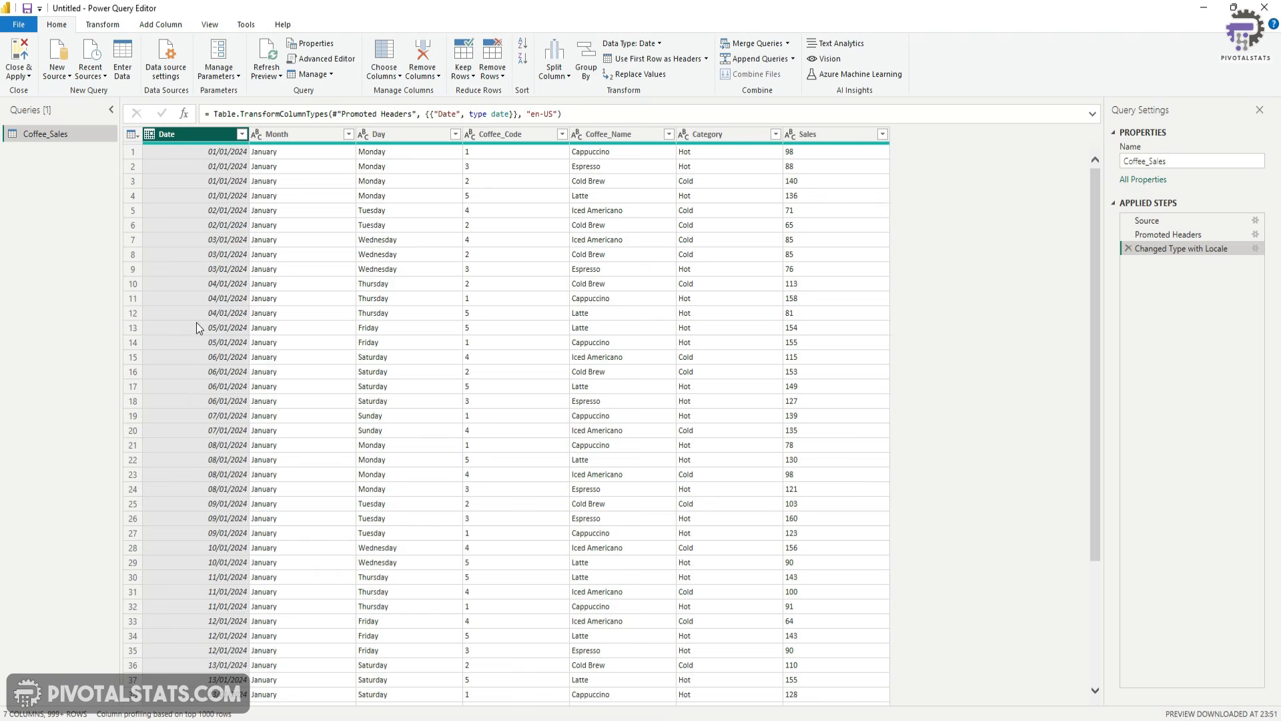
pyautogui.scroll(-4, 200, 329)
pyautogui.scroll(4, 210, 459)
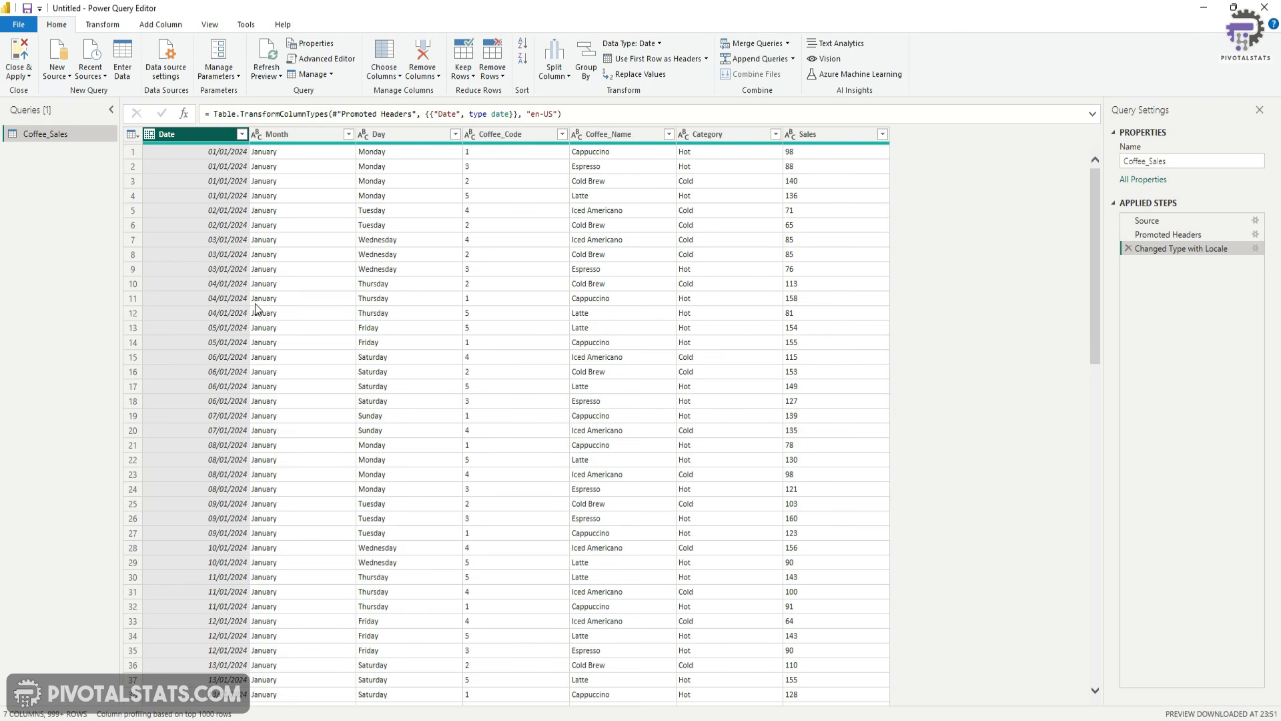
# Step: Set the Sales and Coffee_Code columns to Whole Number, apply the query to the report, and expand the Coffee_Sales fields
pyautogui.click(791, 134)
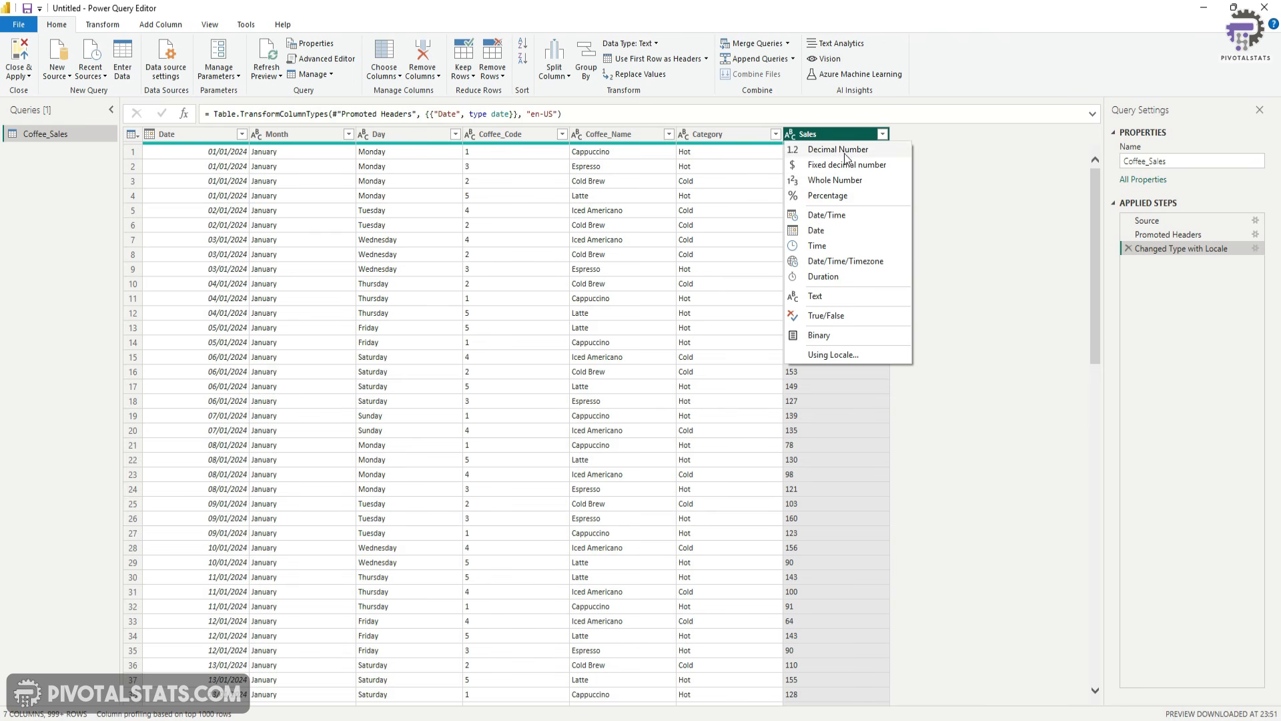
pyautogui.click(837, 180)
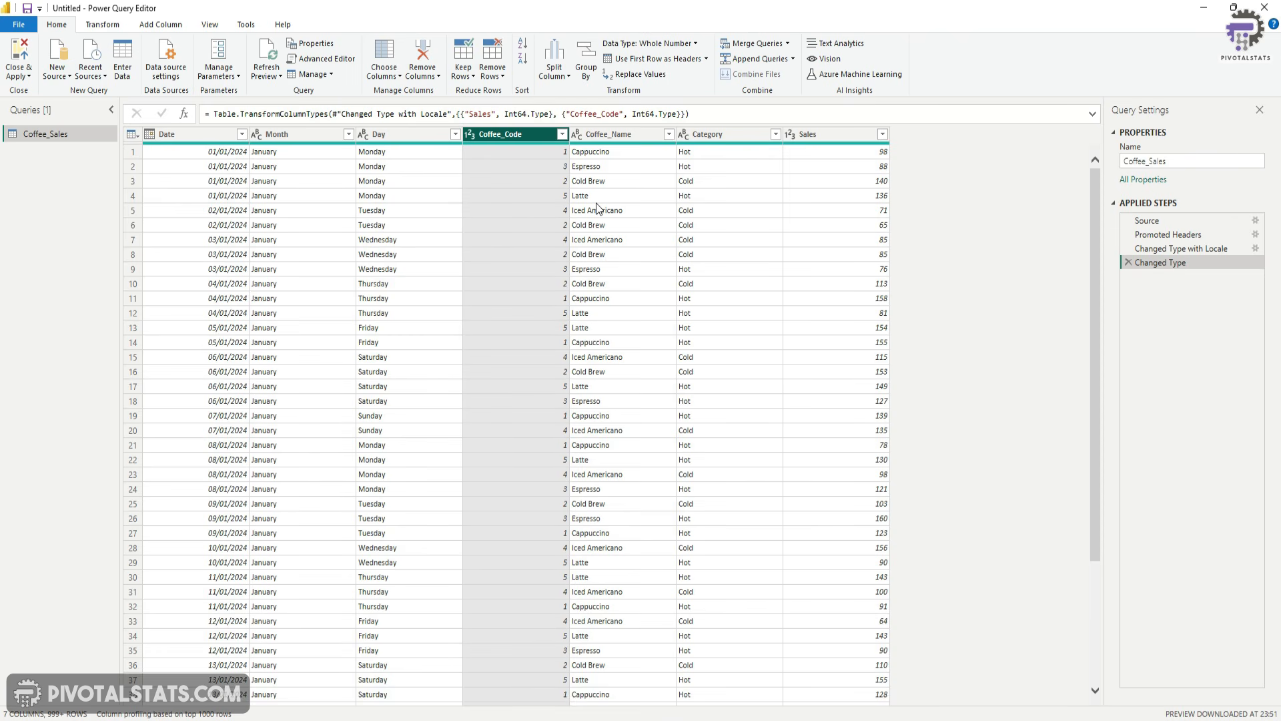
pyautogui.click(19, 73)
pyautogui.click(48, 92)
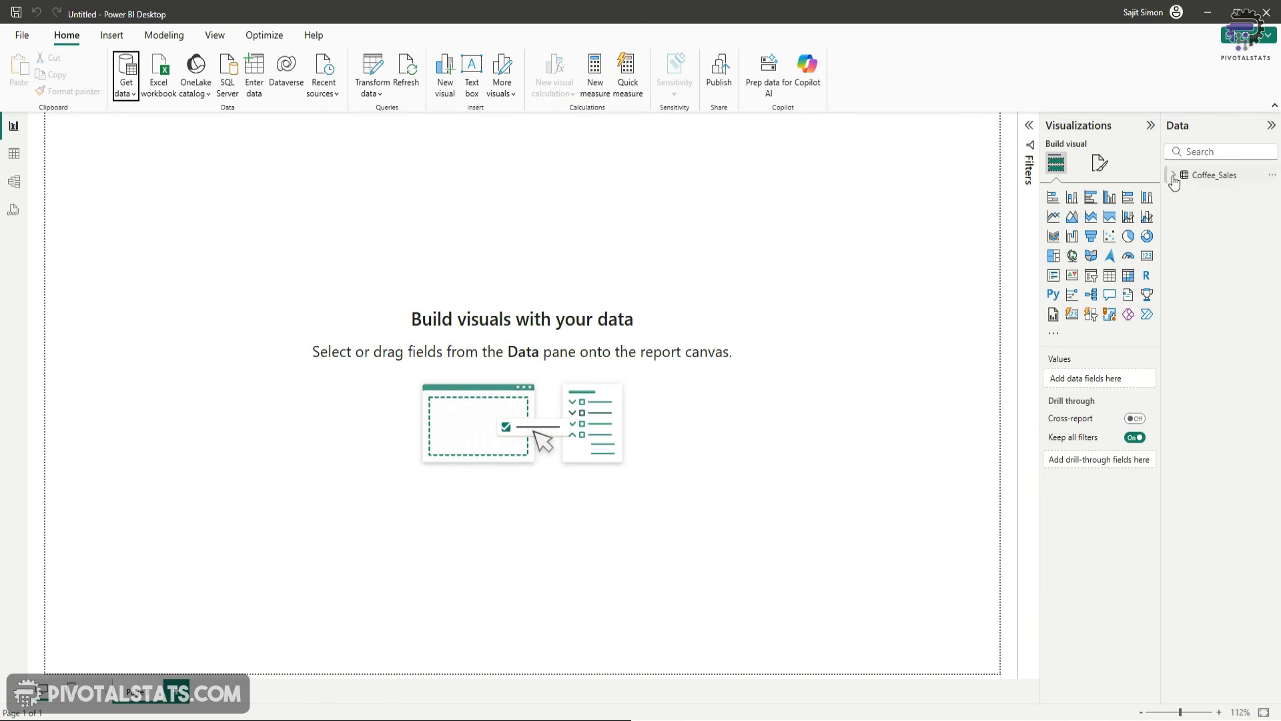
pyautogui.click(1173, 176)
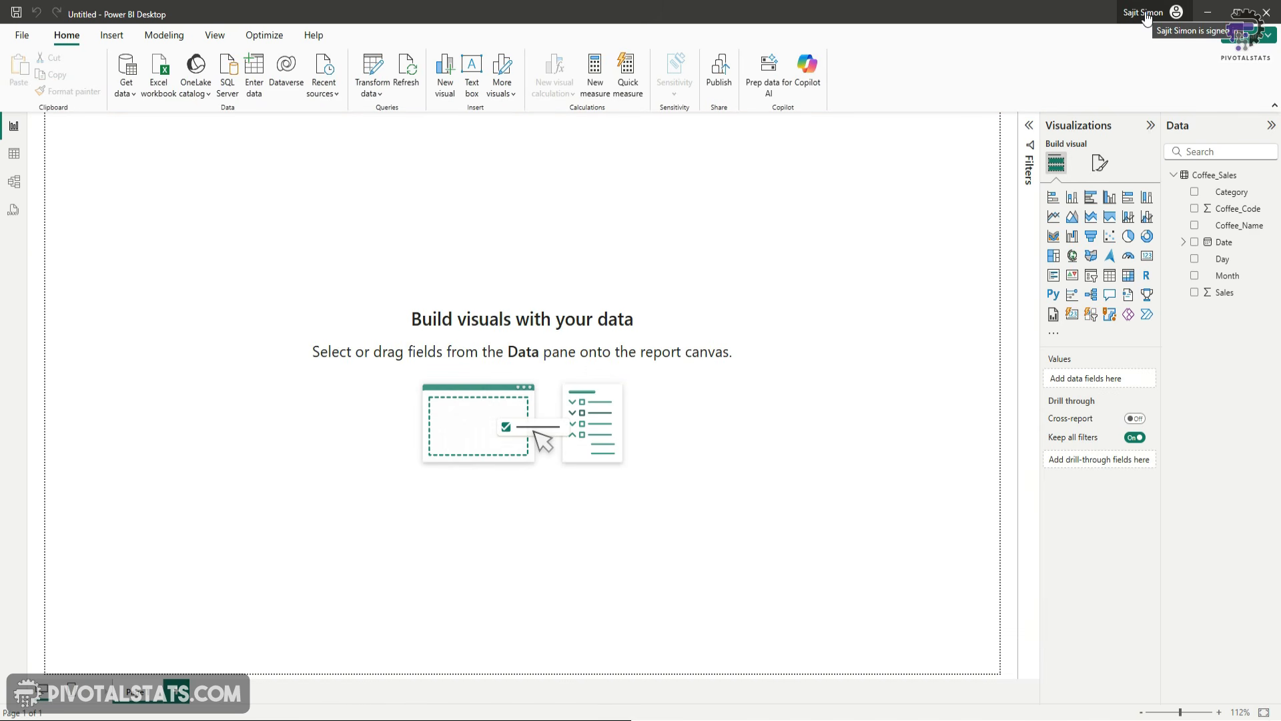
# Step: Save the report as CoffeeSalesData on the Desktop and publish it to the Tutorial workspace
pyautogui.click(717, 67)
pyautogui.click(692, 380)
pyautogui.click(543, 281)
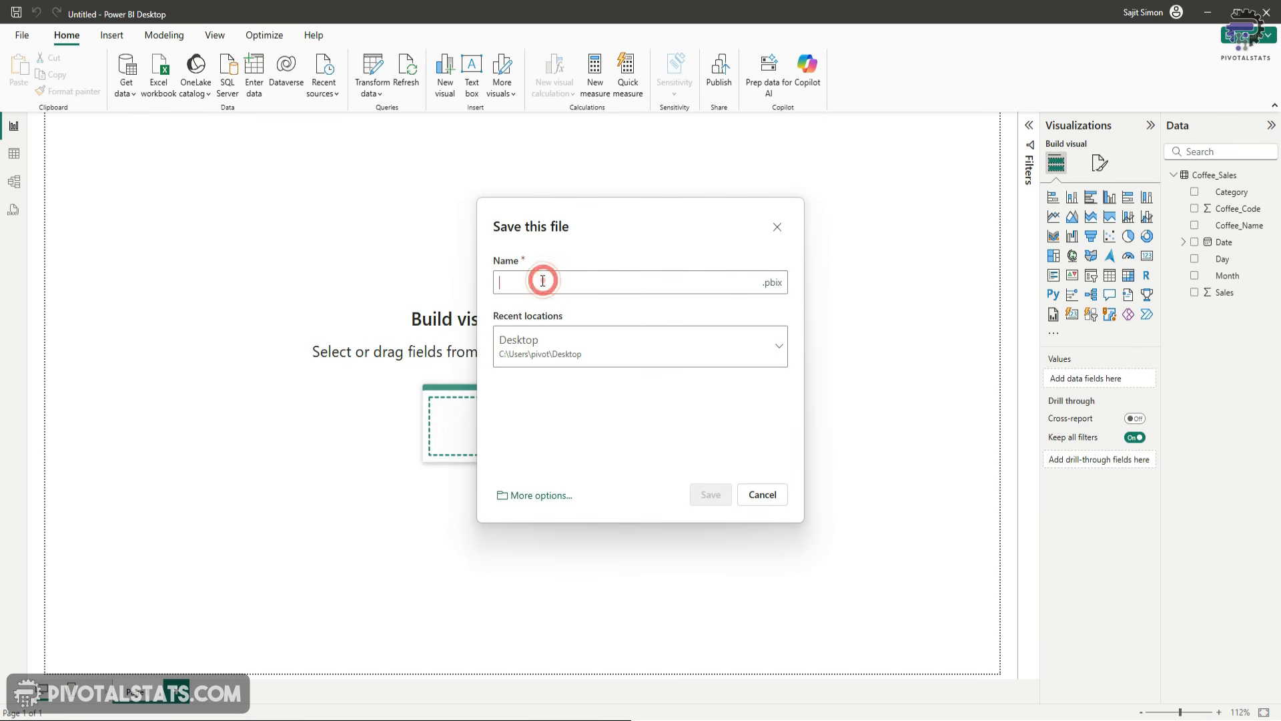
pyautogui.write('CoffeeSalesData')
pyautogui.press('Return')
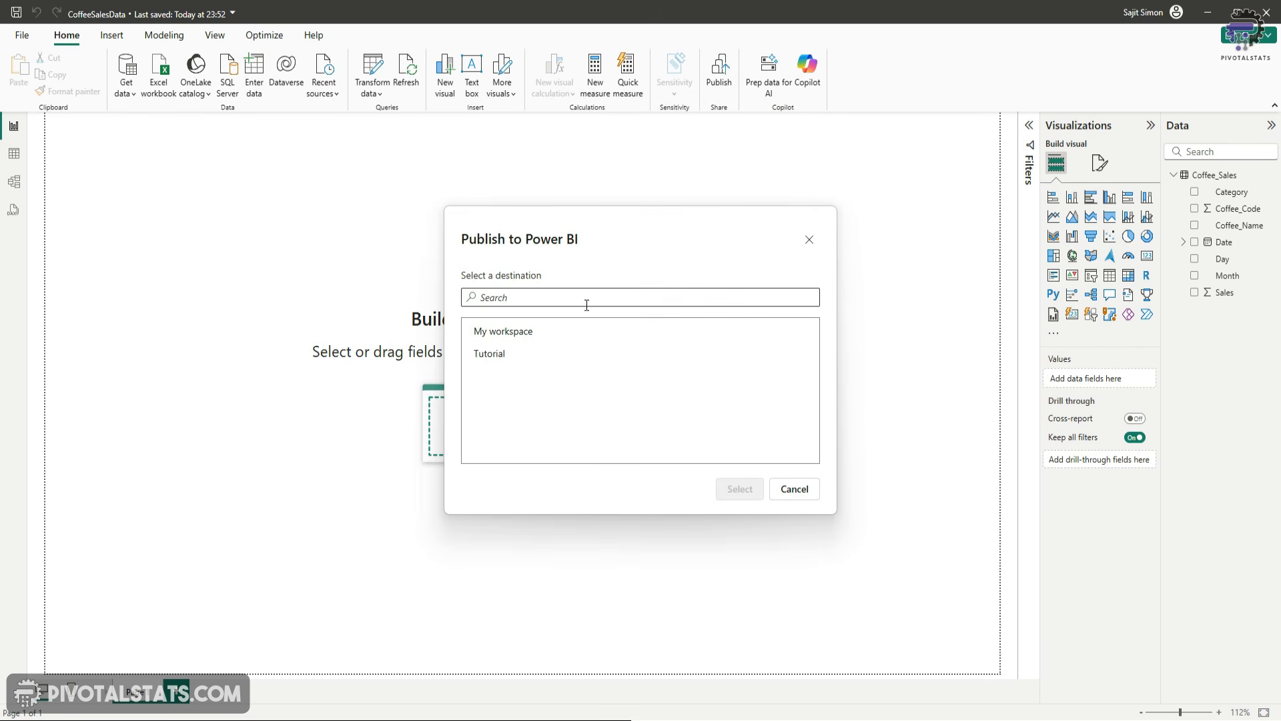
pyautogui.click(489, 361)
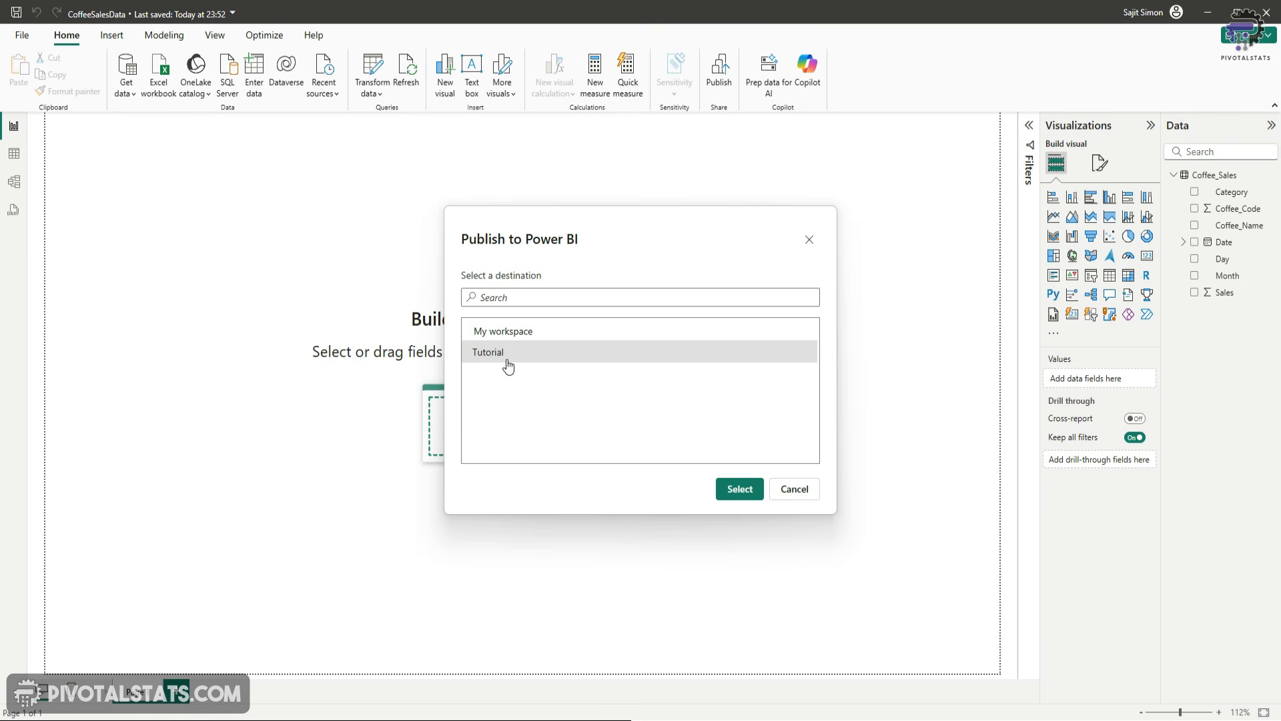
pyautogui.click(740, 491)
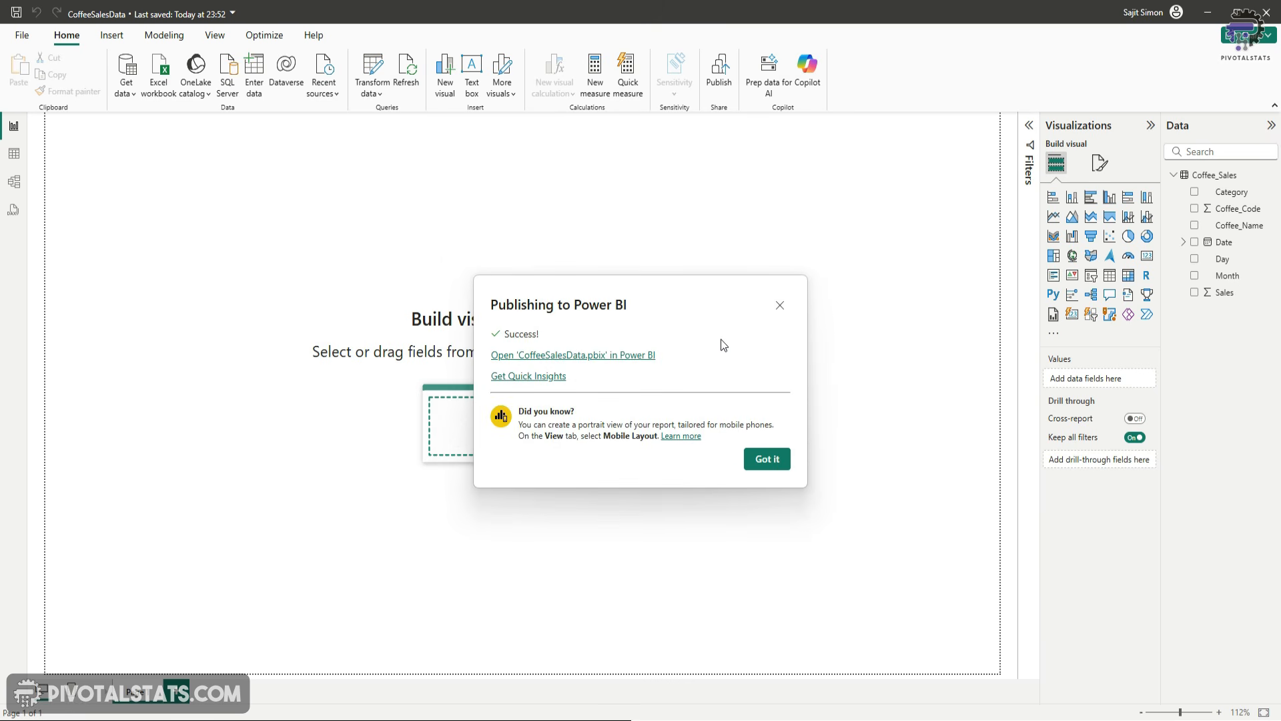
pyautogui.click(769, 464)
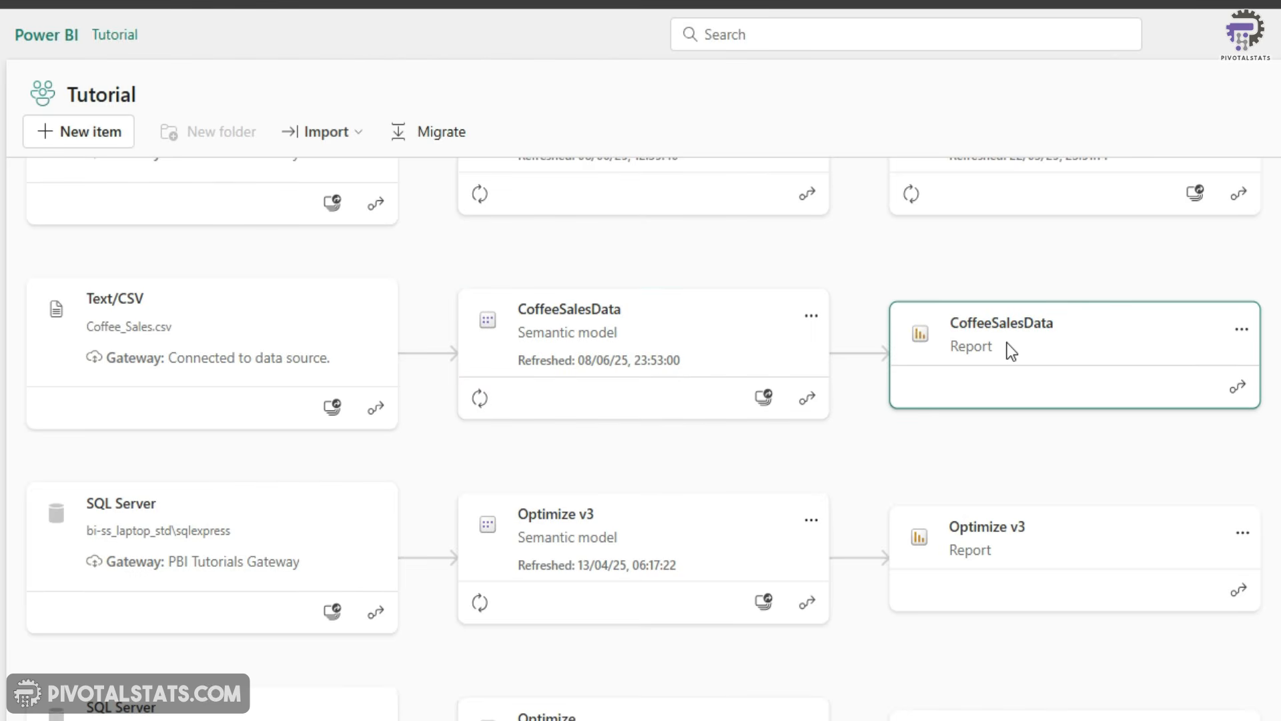
# Step: Switch to the Power BI service, open the CoffeeSalesData report from the Tutorial workspace lineage, and close its Power BI Desktop file
pyautogui.click(1008, 346)
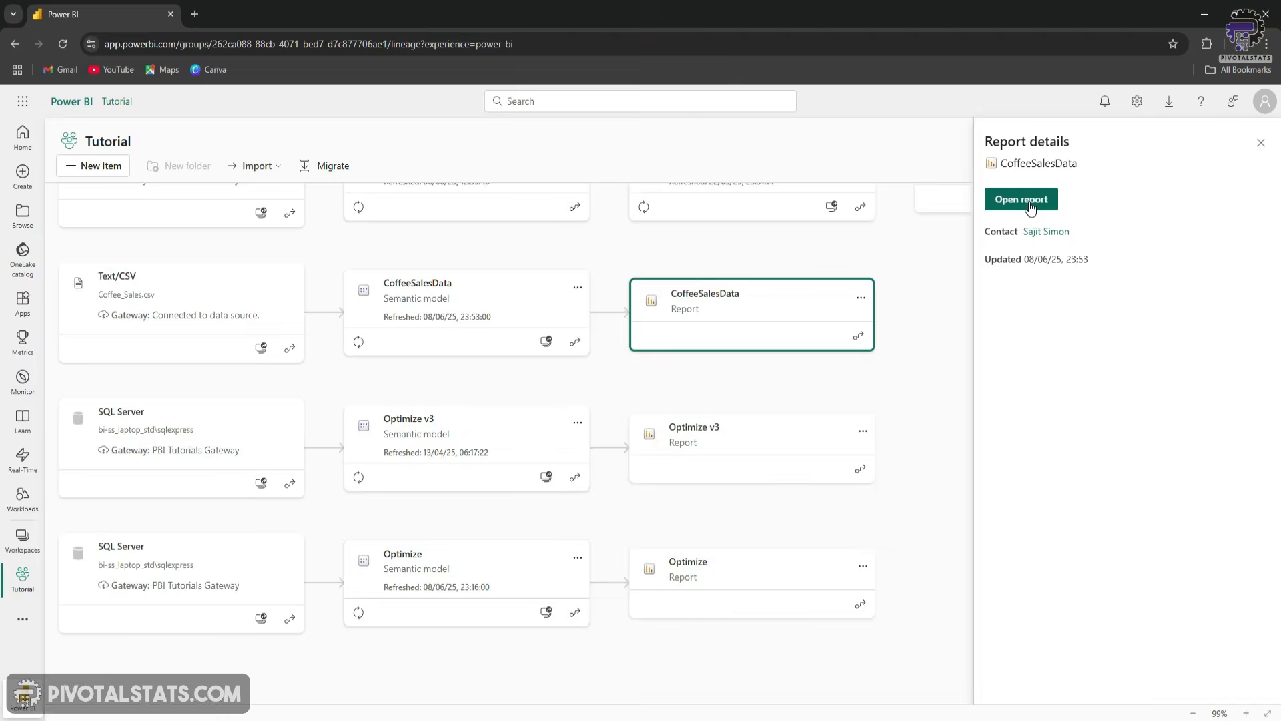
pyautogui.click(1031, 204)
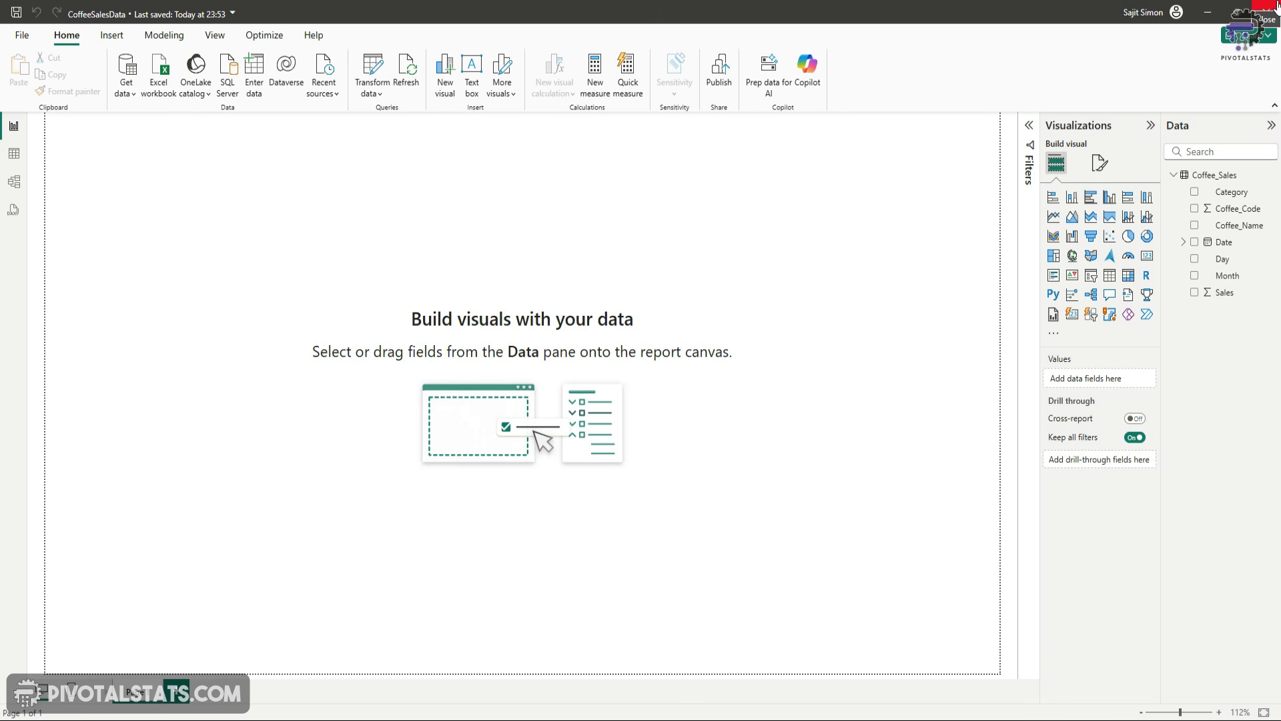
pyautogui.click(1277, 5)
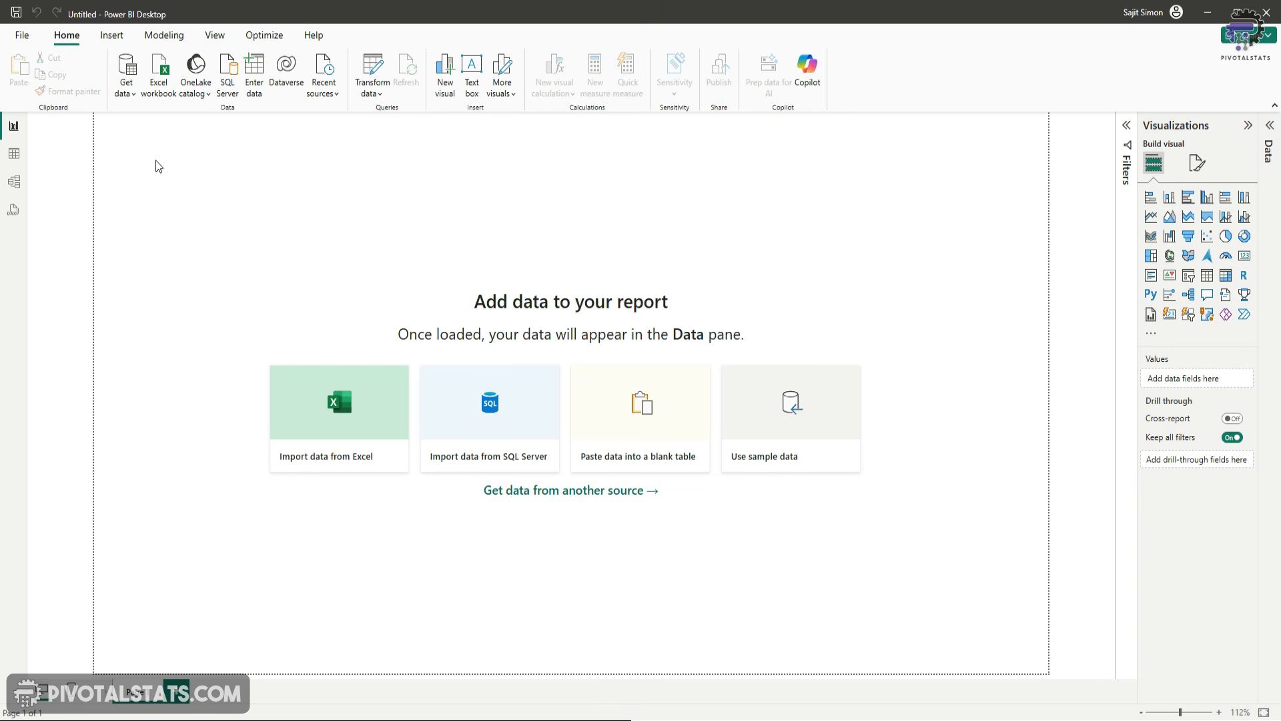
# Step: Connect a new blank Power BI Desktop report to the CoffeeSalesData semantic model in the Tutorial workspace
pyautogui.click(128, 94)
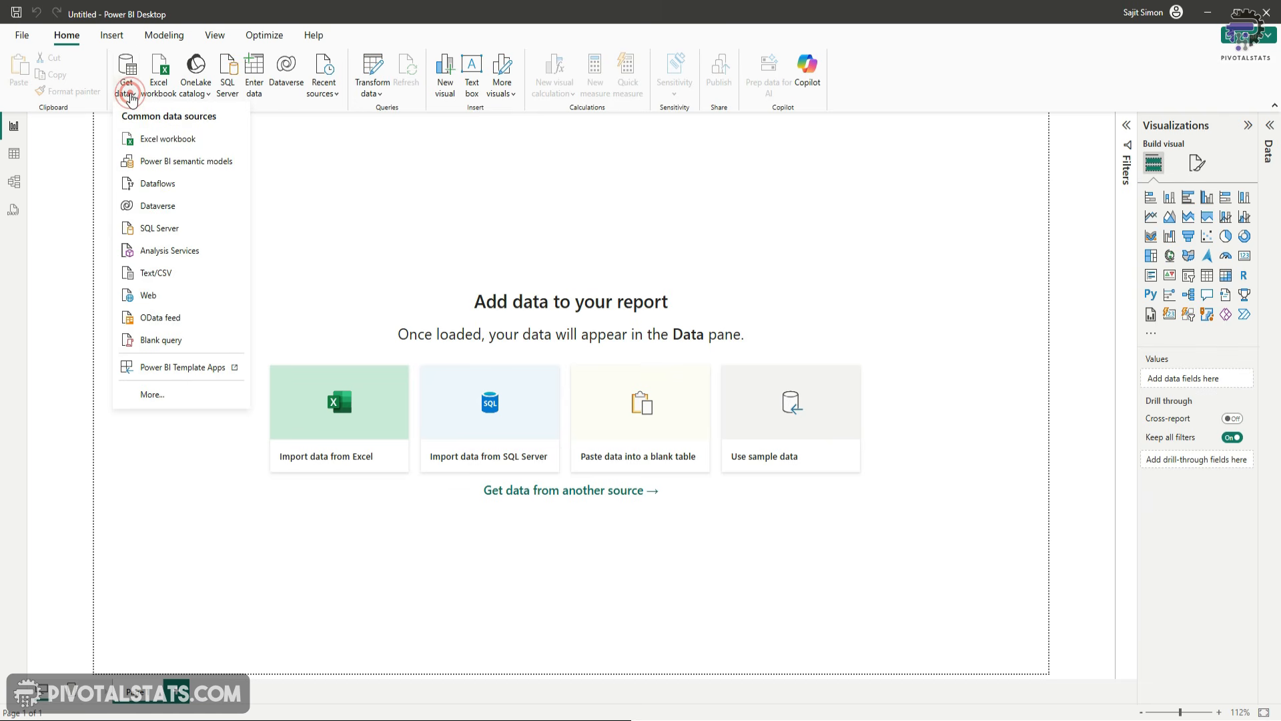
pyautogui.click(207, 167)
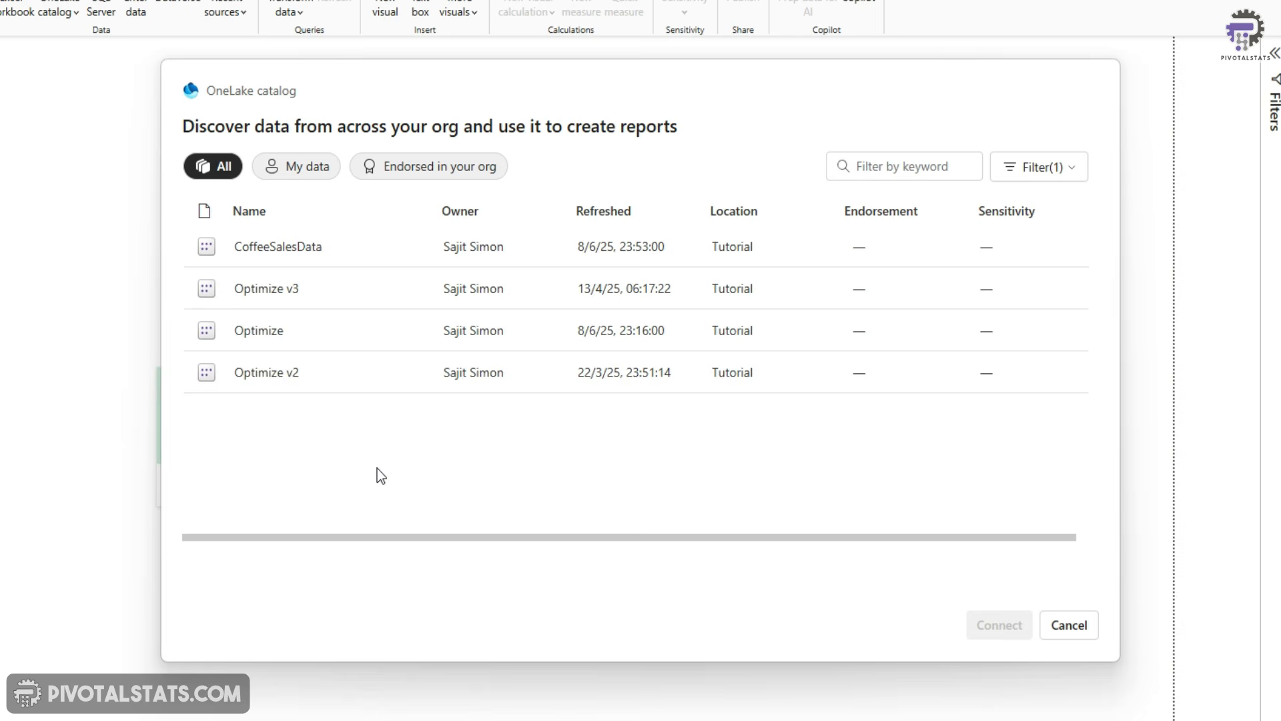
pyautogui.click(298, 248)
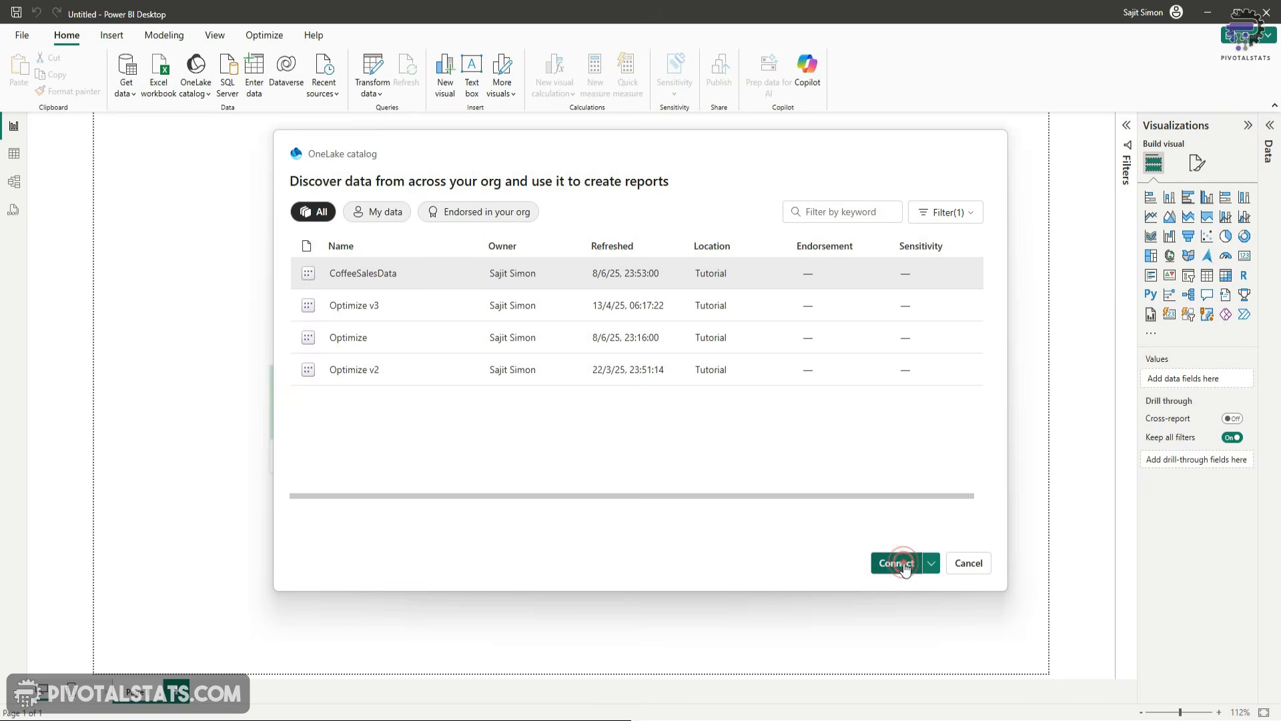
pyautogui.click(972, 625)
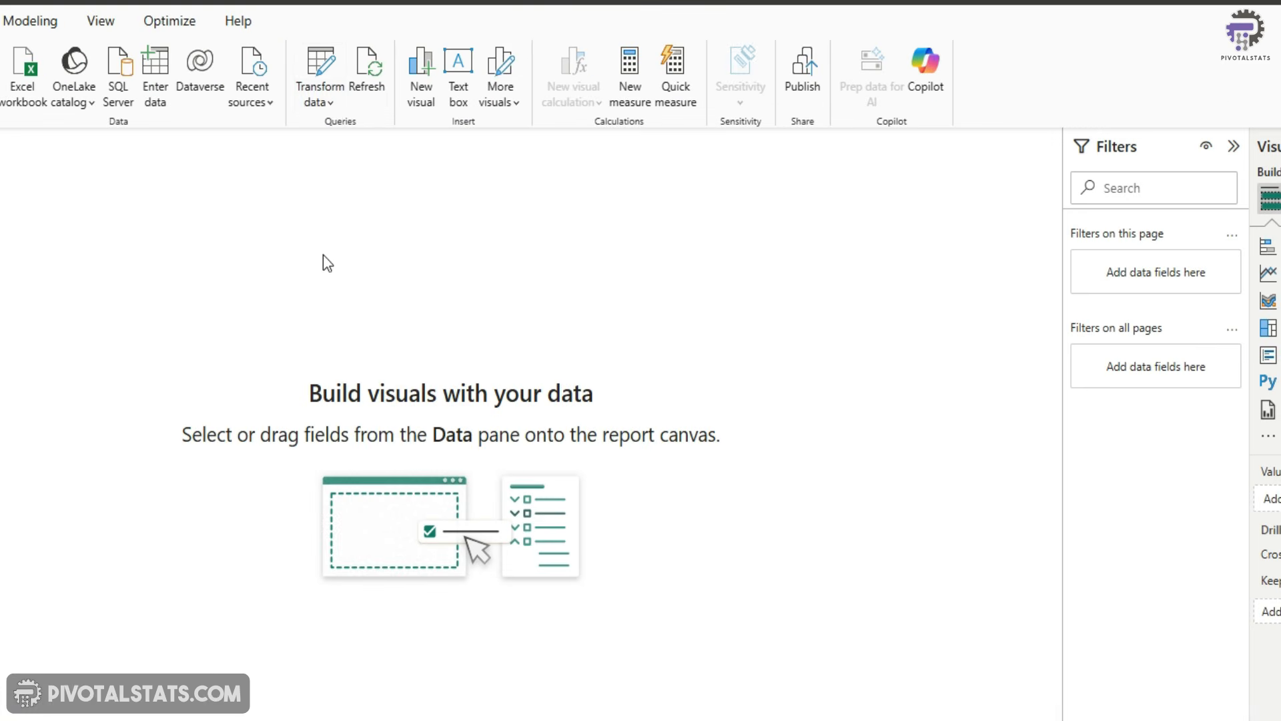
# Step: Try to open the Power Query Editor from the live-connected report, and decline adding a local model
pyautogui.click(333, 108)
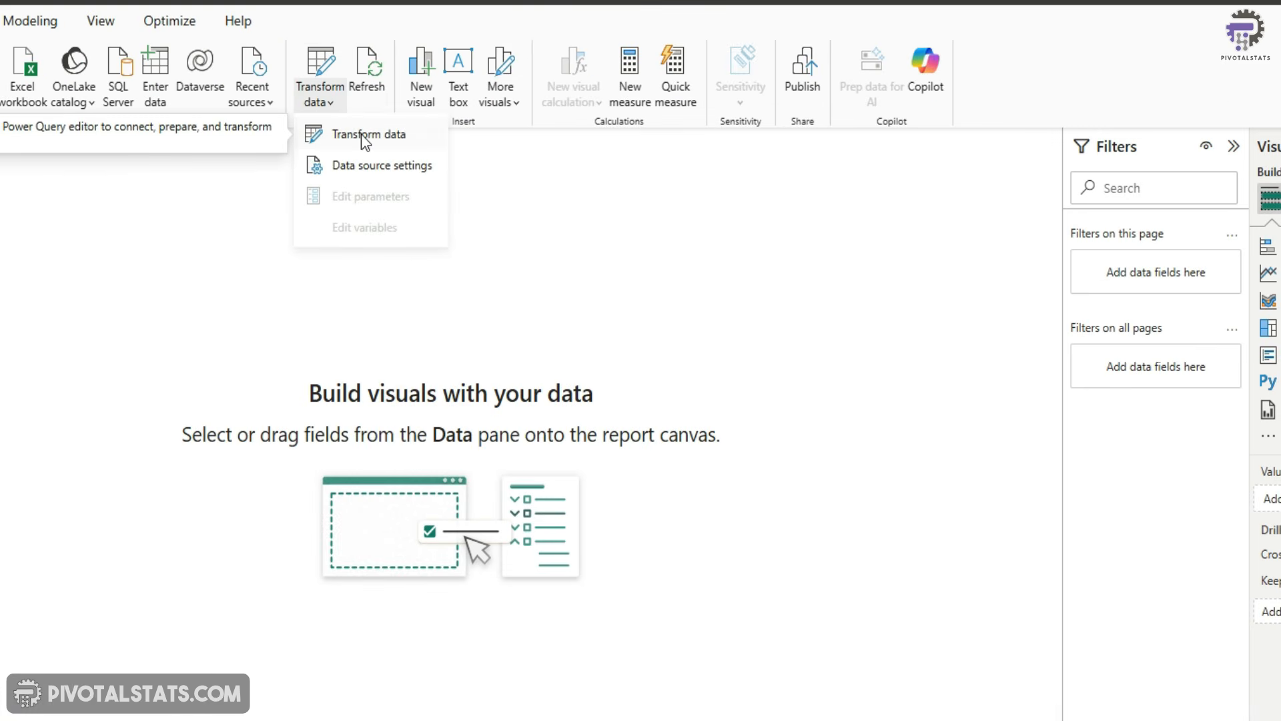
pyautogui.click(415, 135)
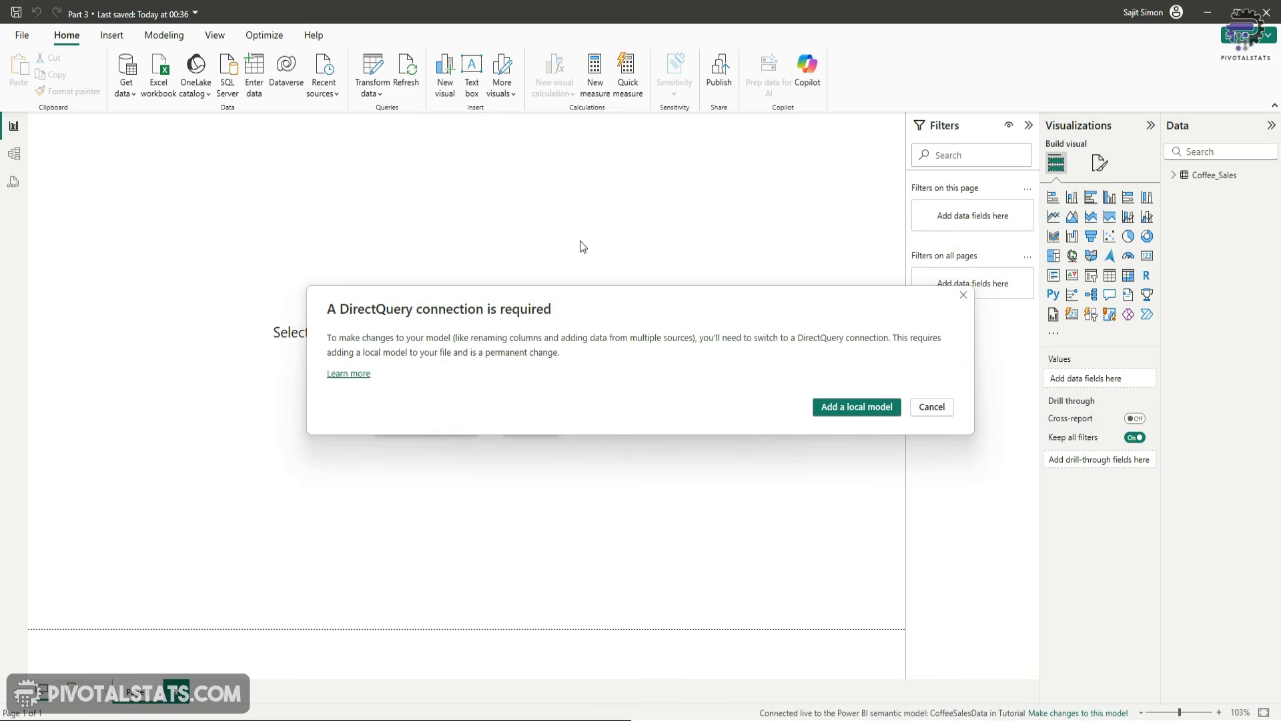
pyautogui.click(932, 407)
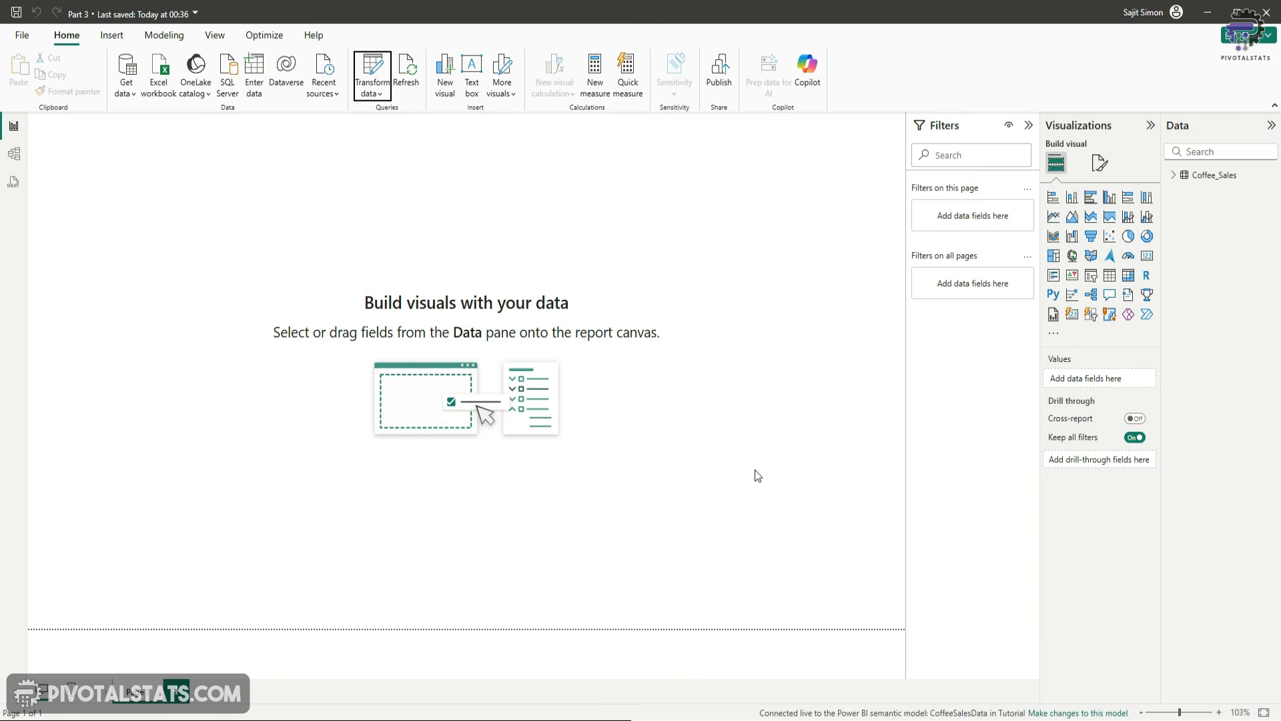
# Step: Close the live-connected report, and open the Power Query Editor for the CoffeeSalesData file
pyautogui.click(1271, 13)
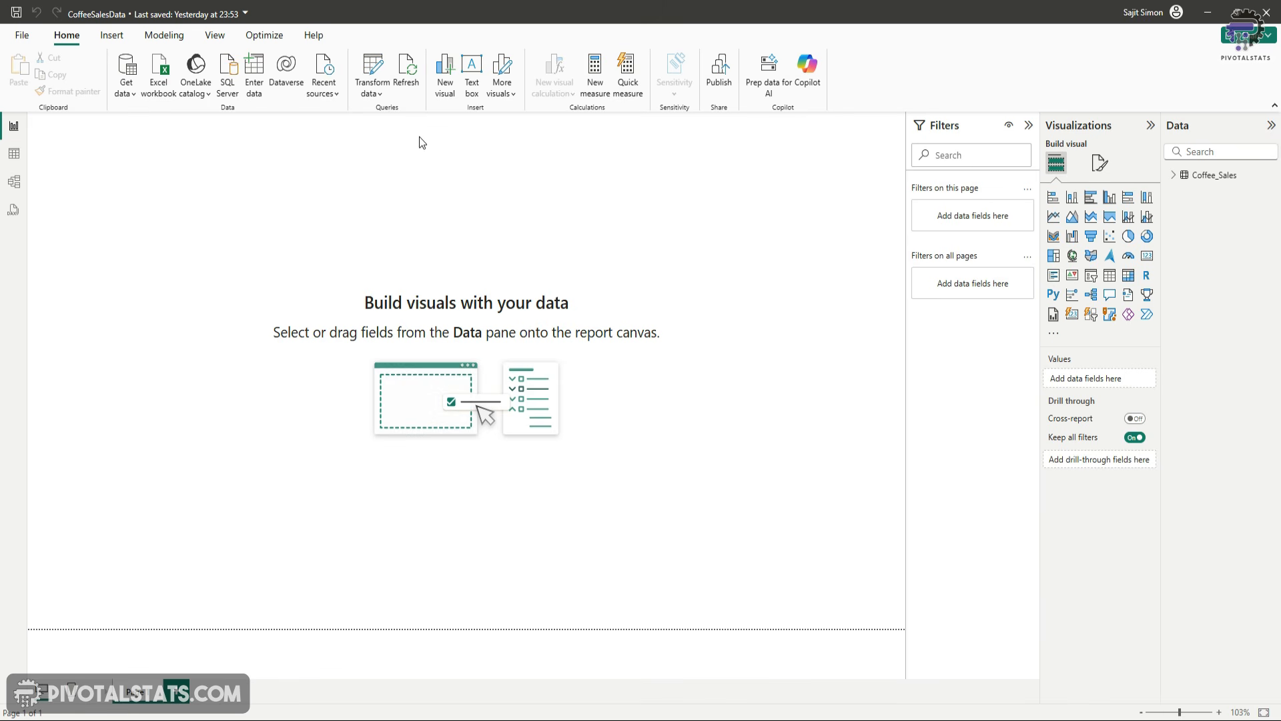
pyautogui.click(372, 87)
pyautogui.click(404, 113)
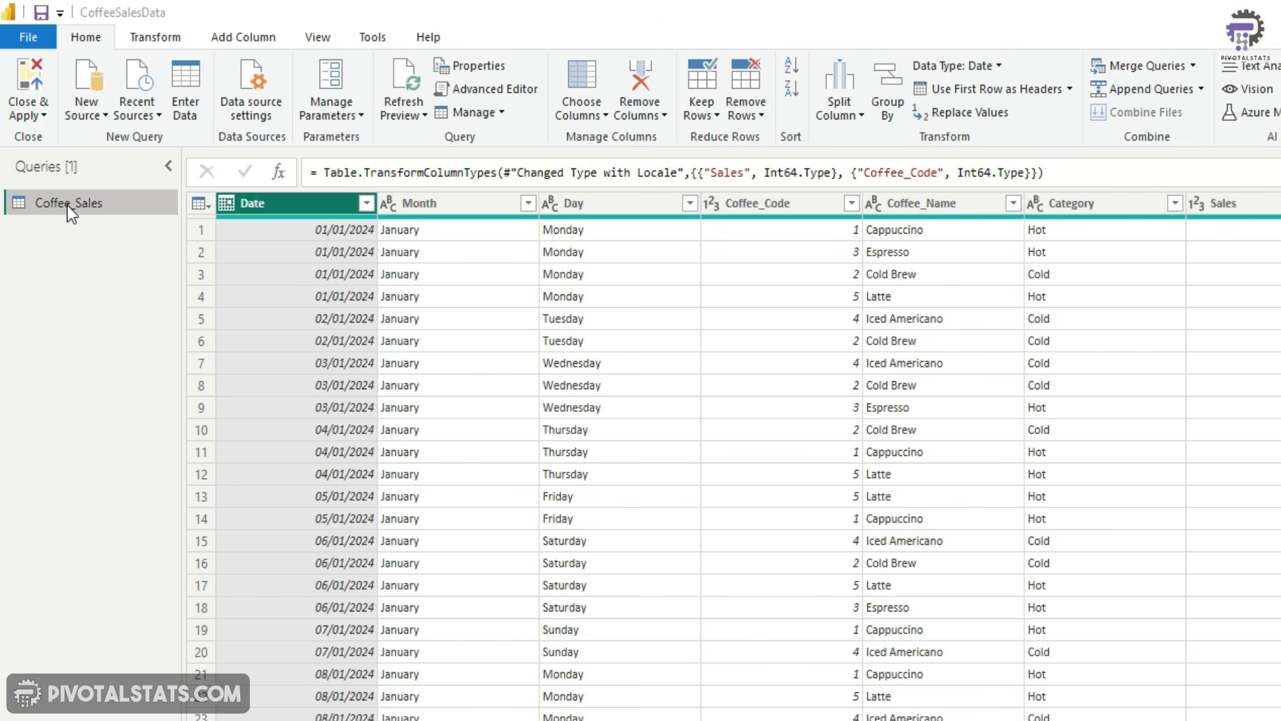
# Step: Duplicate the Coffee_Sales query, and delete the duplicate
pyautogui.rightClick(68, 205)
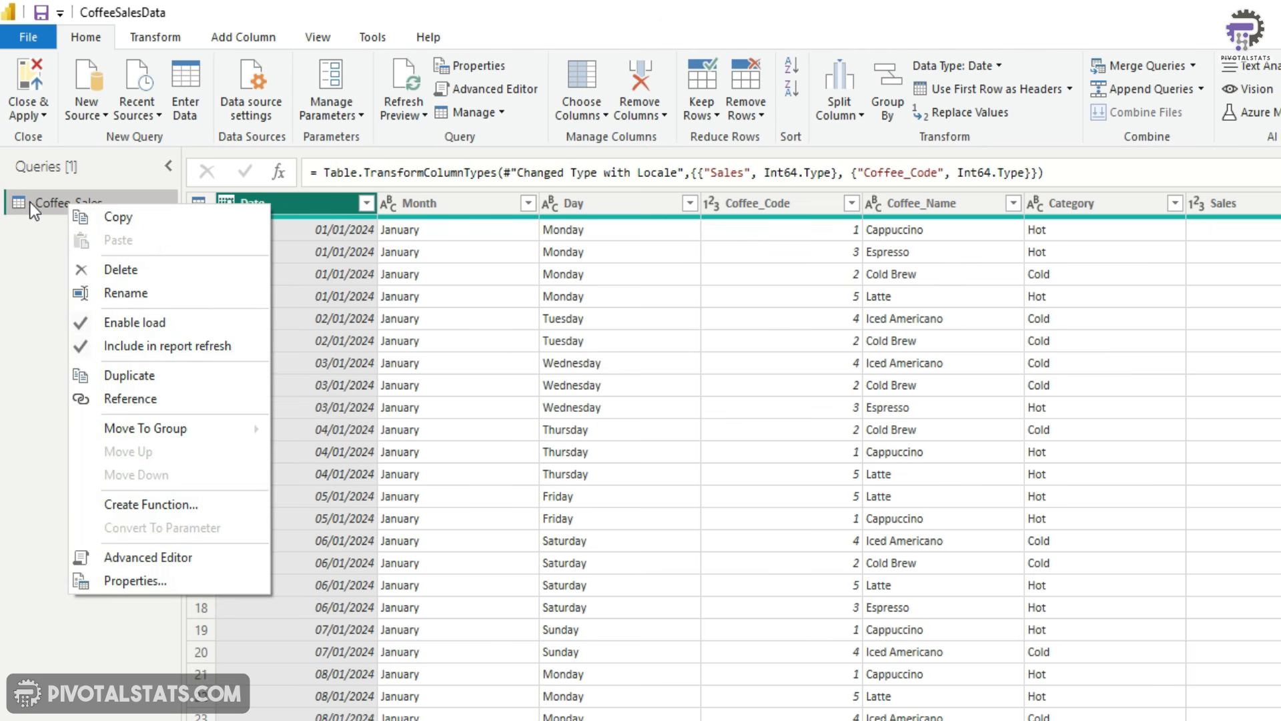
pyautogui.click(158, 374)
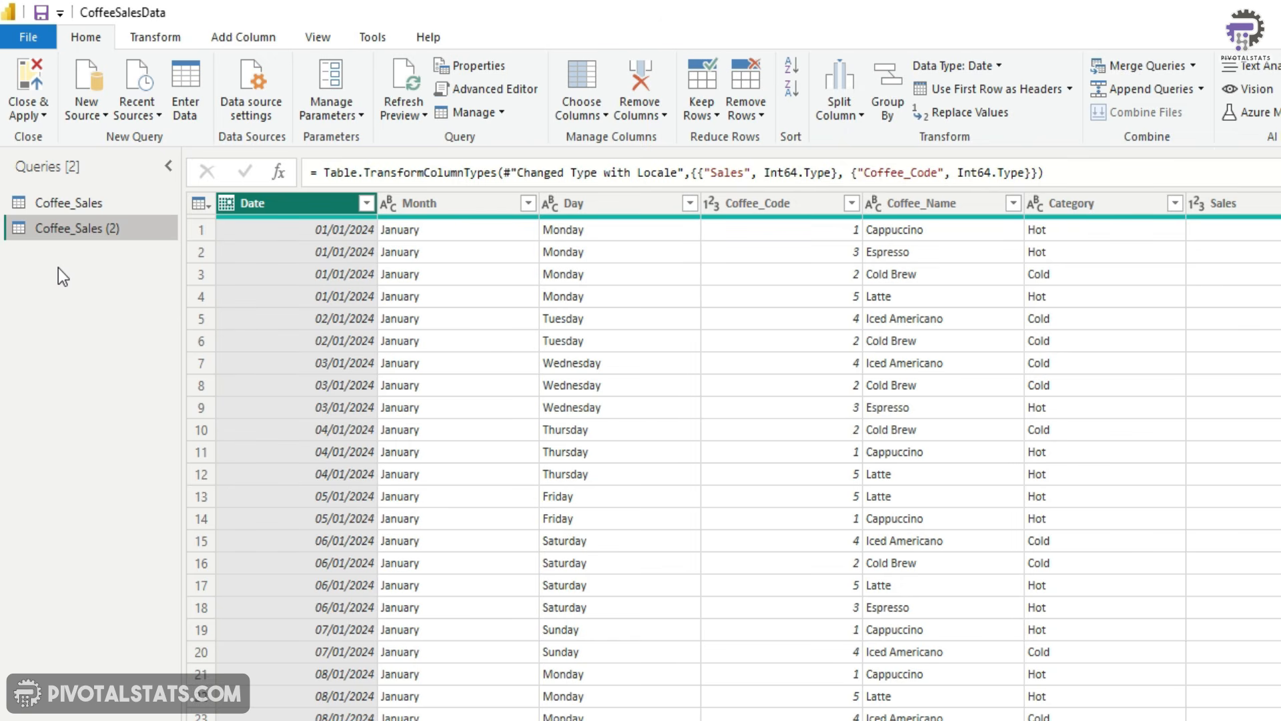
pyautogui.rightClick(59, 232)
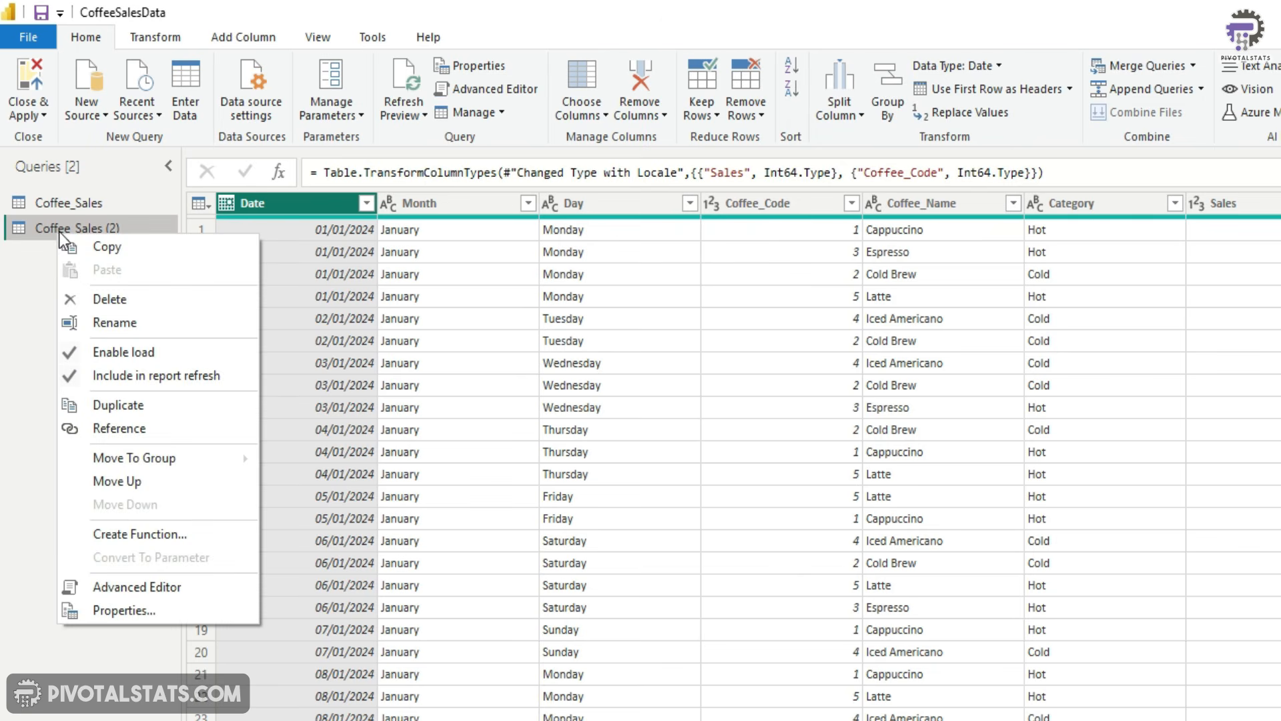
pyautogui.click(127, 297)
pyautogui.click(1047, 594)
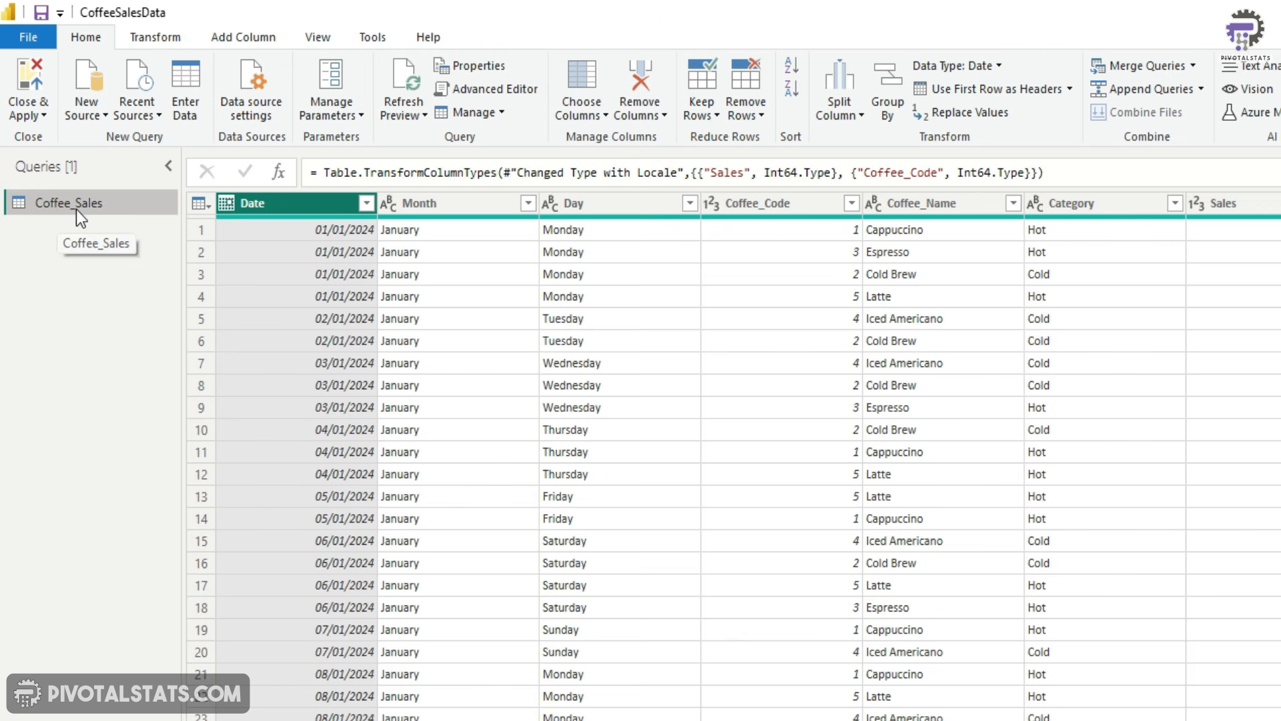
# Step: Create a reference of the Coffee_Sales query, and compare its applied steps with those of the original query
pyautogui.rightClick(83, 210)
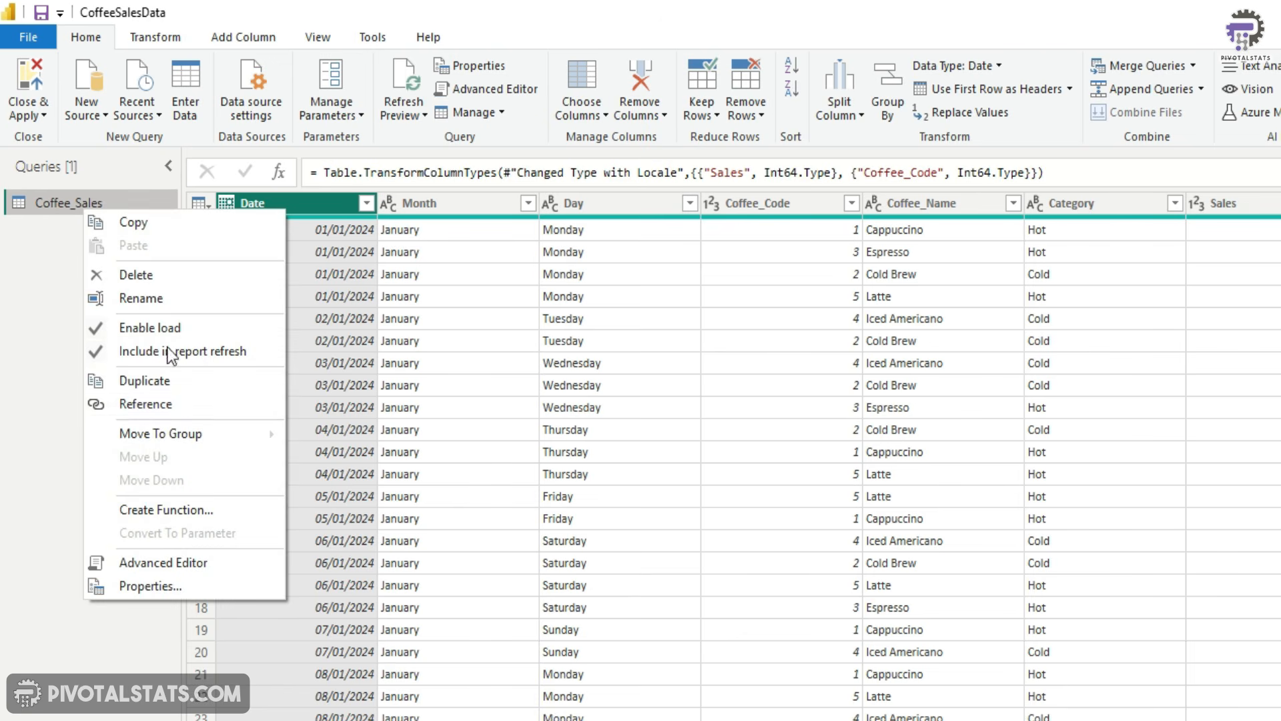
pyautogui.click(178, 406)
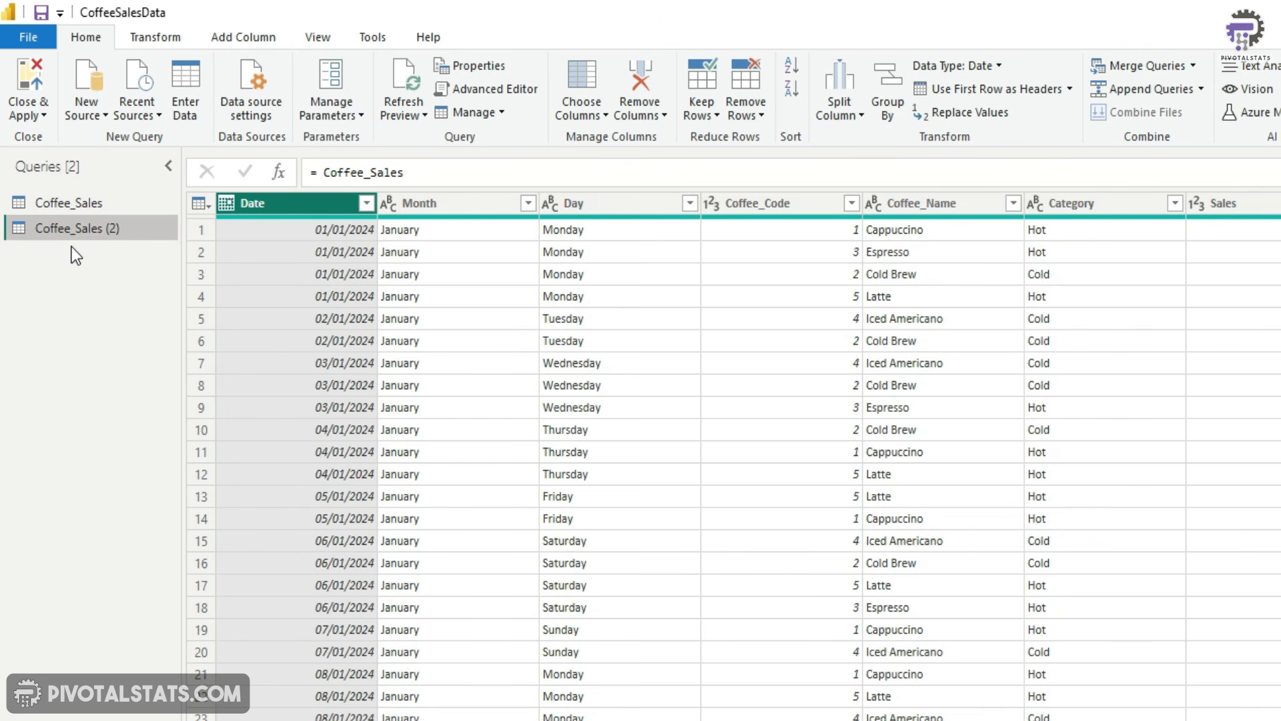
pyautogui.click(76, 210)
pyautogui.click(94, 234)
pyautogui.click(78, 206)
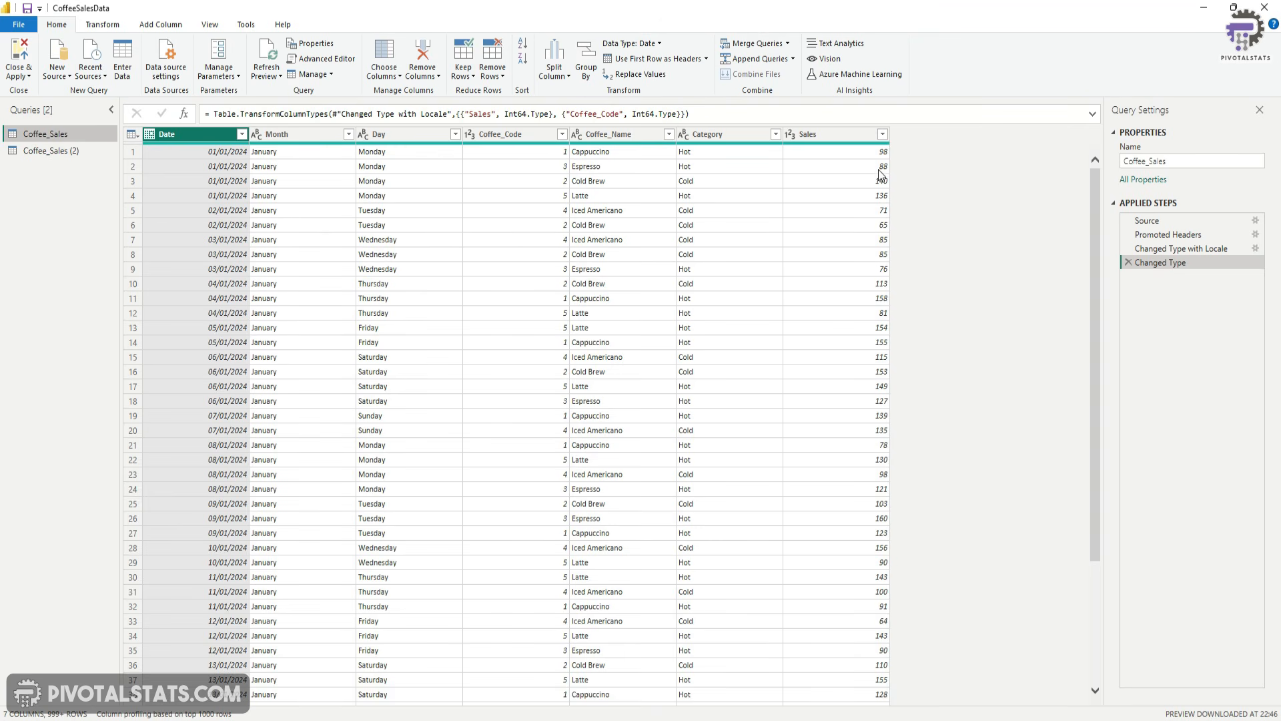
pyautogui.click(67, 154)
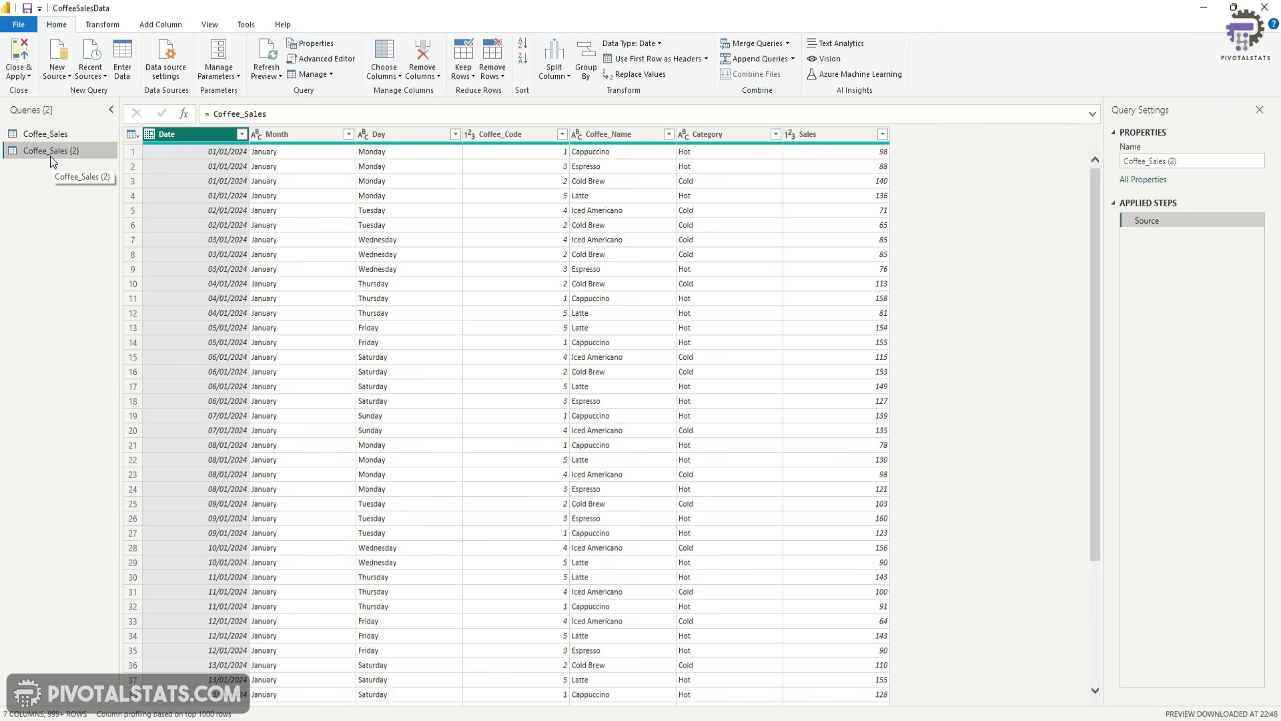
# Step: Rename the referenced query Coffee_Sales (2) as Coffee_Sales_Grouped
pyautogui.rightClick(52, 152)
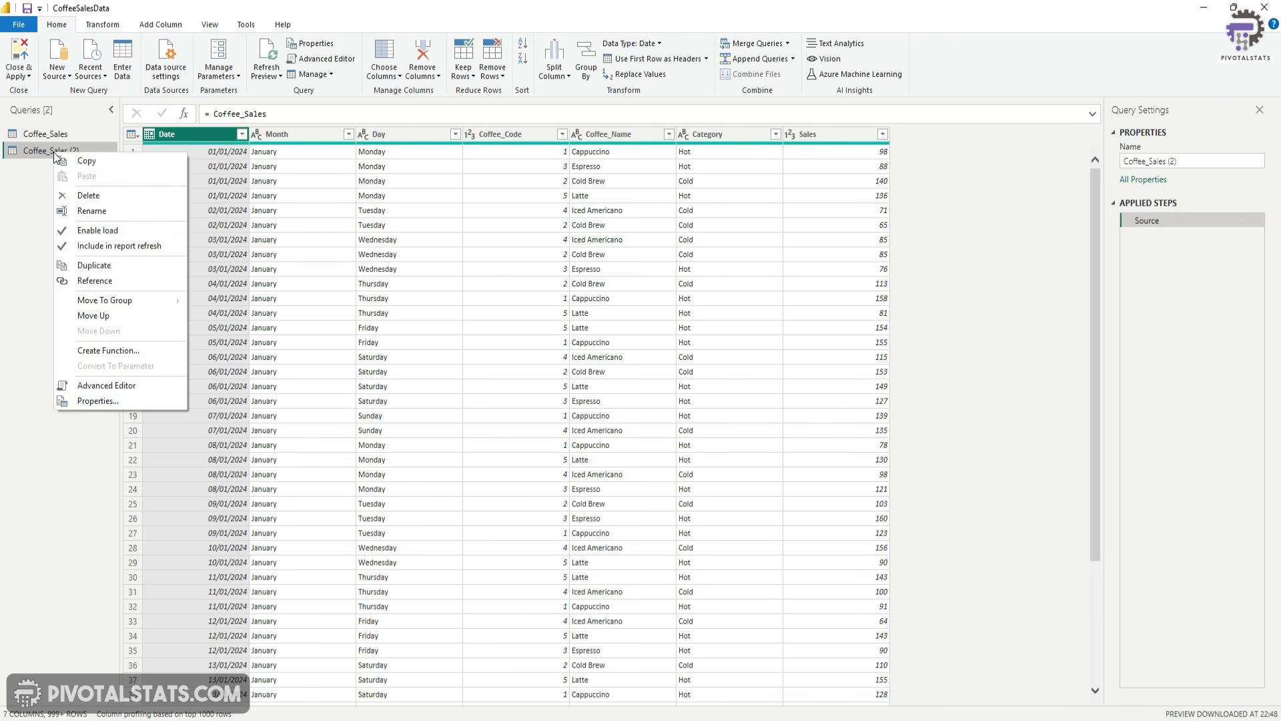
pyautogui.click(126, 209)
pyautogui.write('Coffee_Sales_Grouped')
pyautogui.press('Return')
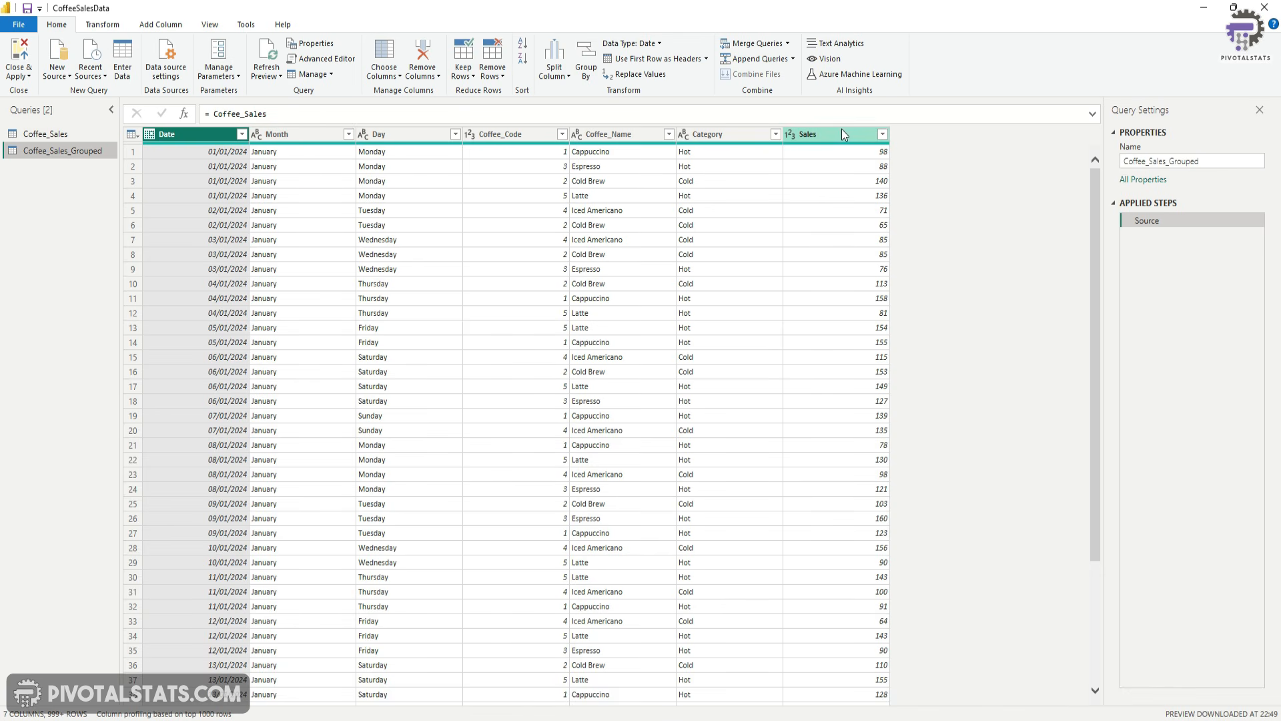
# Step: Set up a basic Group By on the Month column of Coffee_Sales_Grouped, with the new column named Total_Sales_Count
pyautogui.click(310, 136)
pyautogui.click(102, 24)
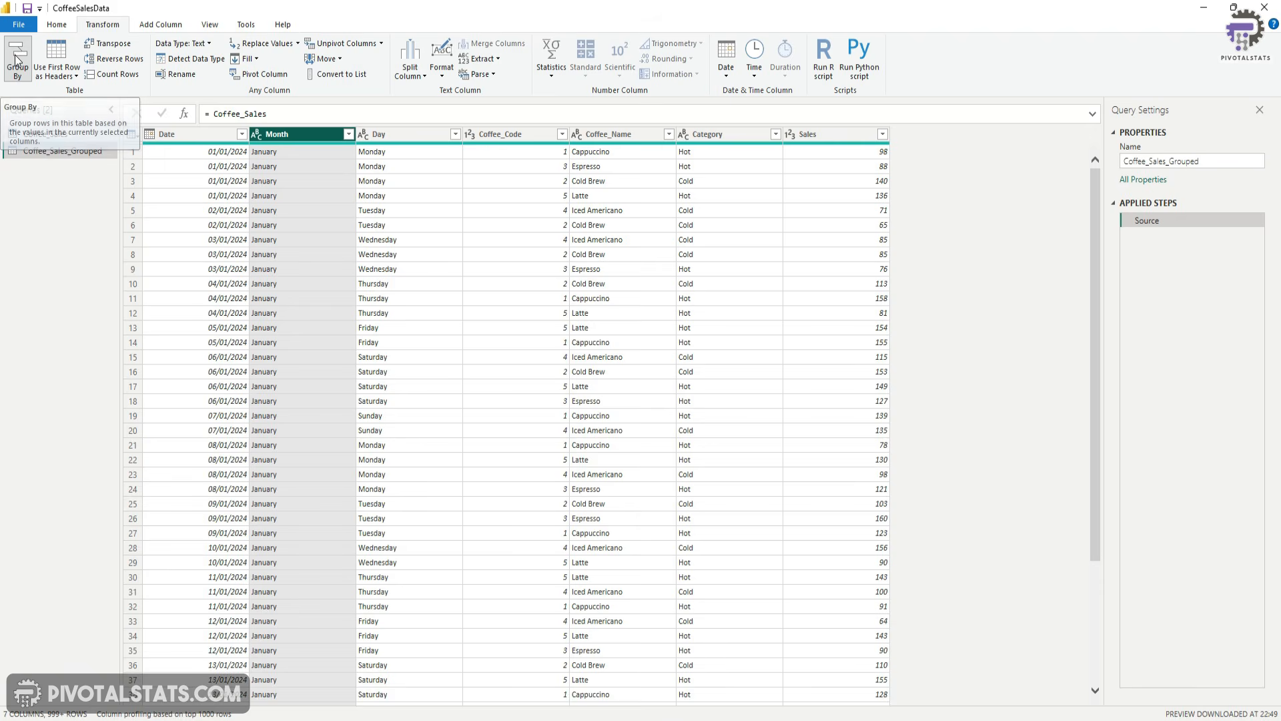
pyautogui.click(28, 94)
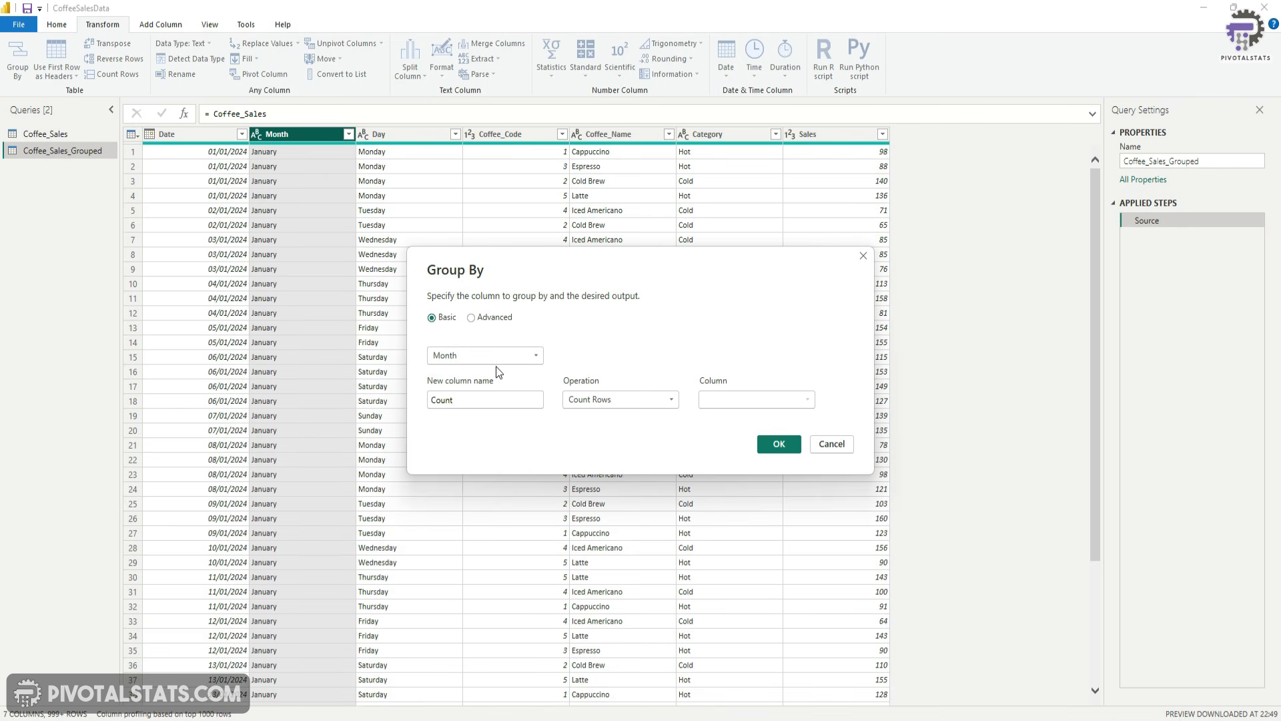
pyautogui.click(530, 355)
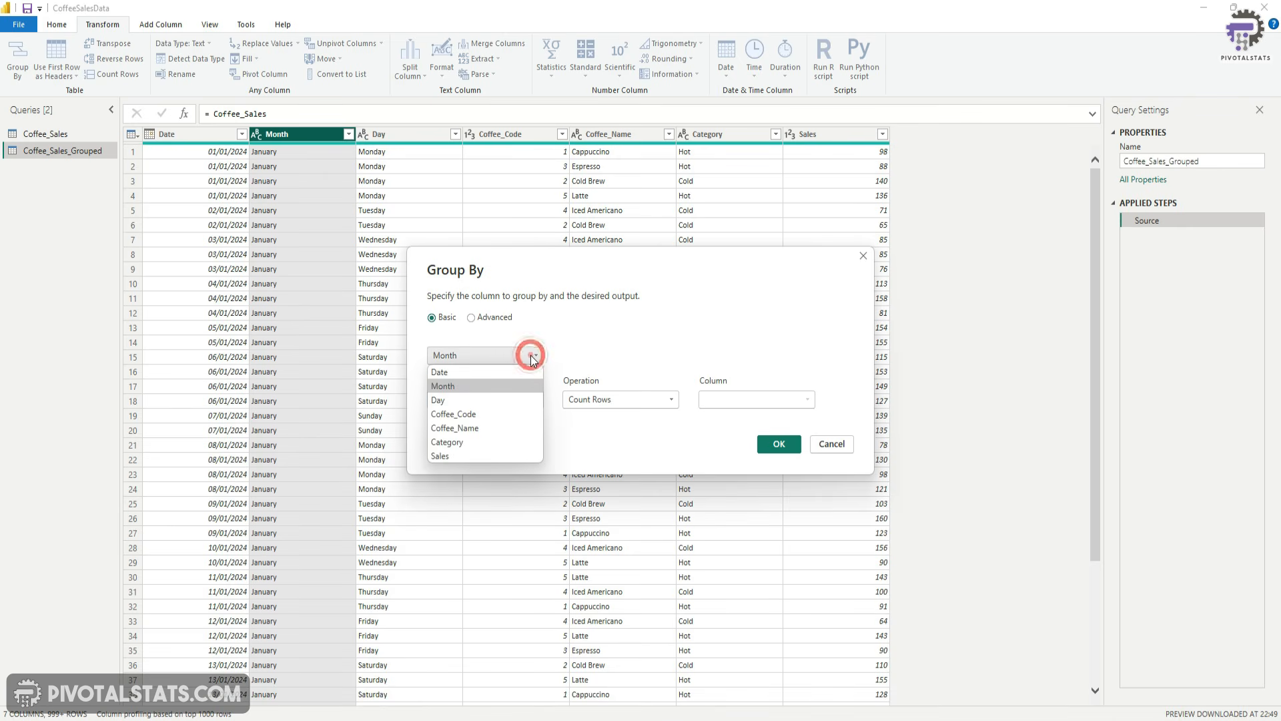
pyautogui.click(531, 355)
pyautogui.click(531, 355)
pyautogui.click(533, 358)
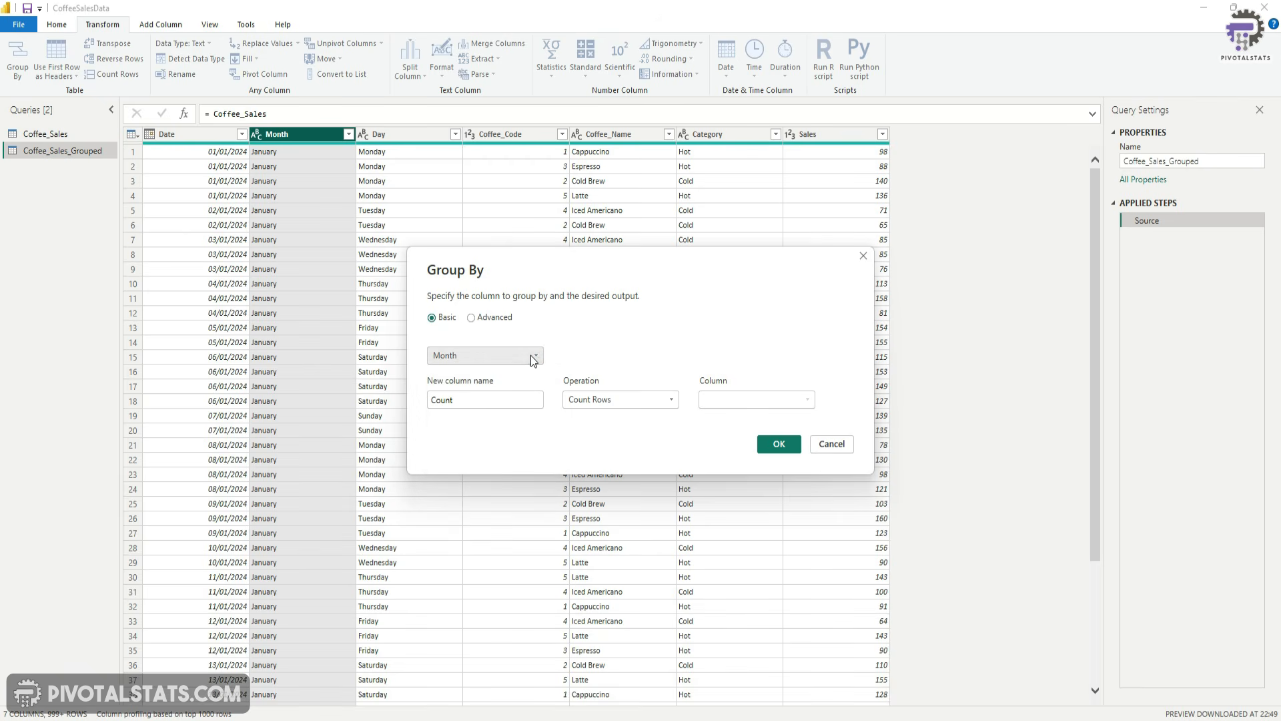
pyautogui.doubleClick(474, 399)
pyautogui.write('Total_Sales_Count')
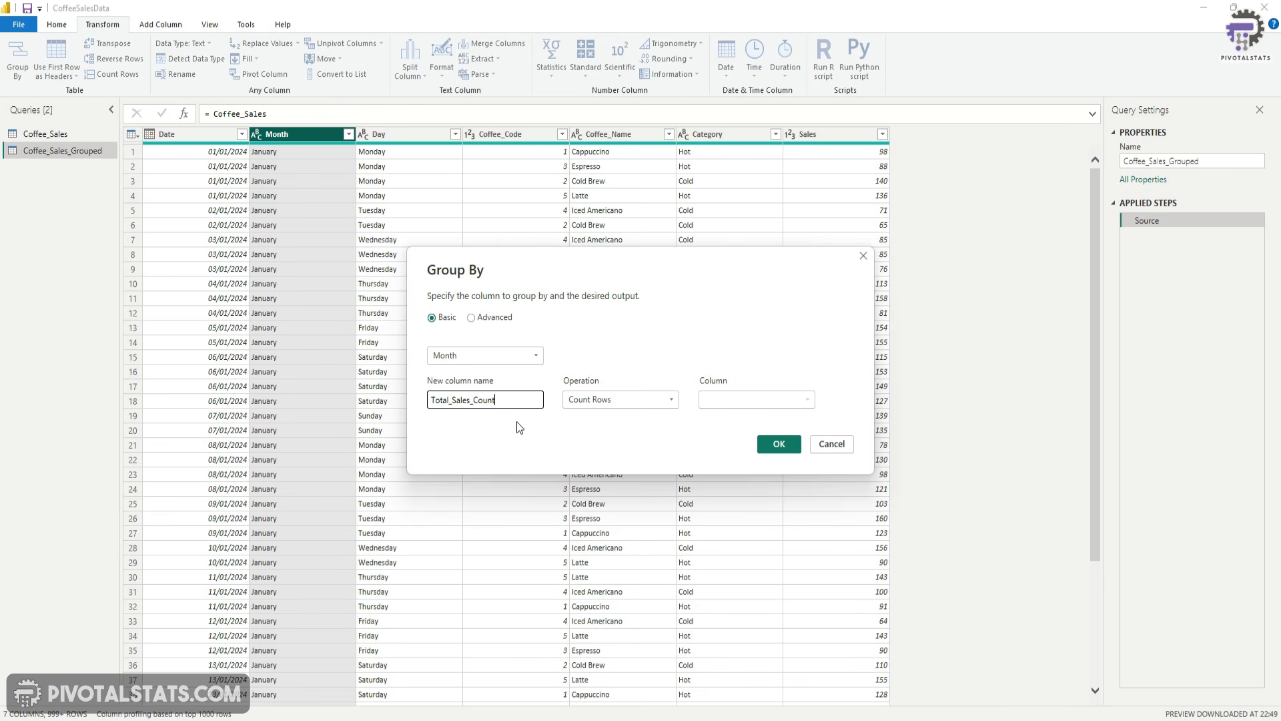
# Step: Set the grouping operation to Sum of the Sales column, and apply the grouping
pyautogui.click(624, 399)
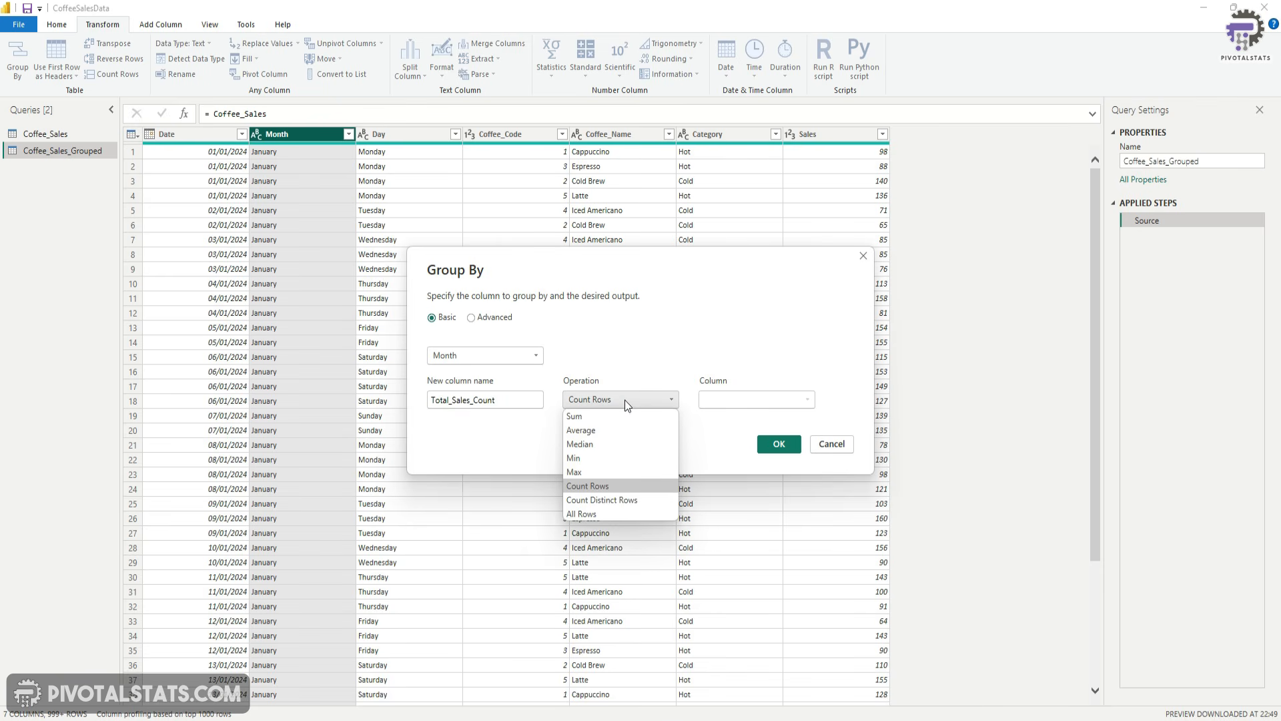
pyautogui.click(607, 418)
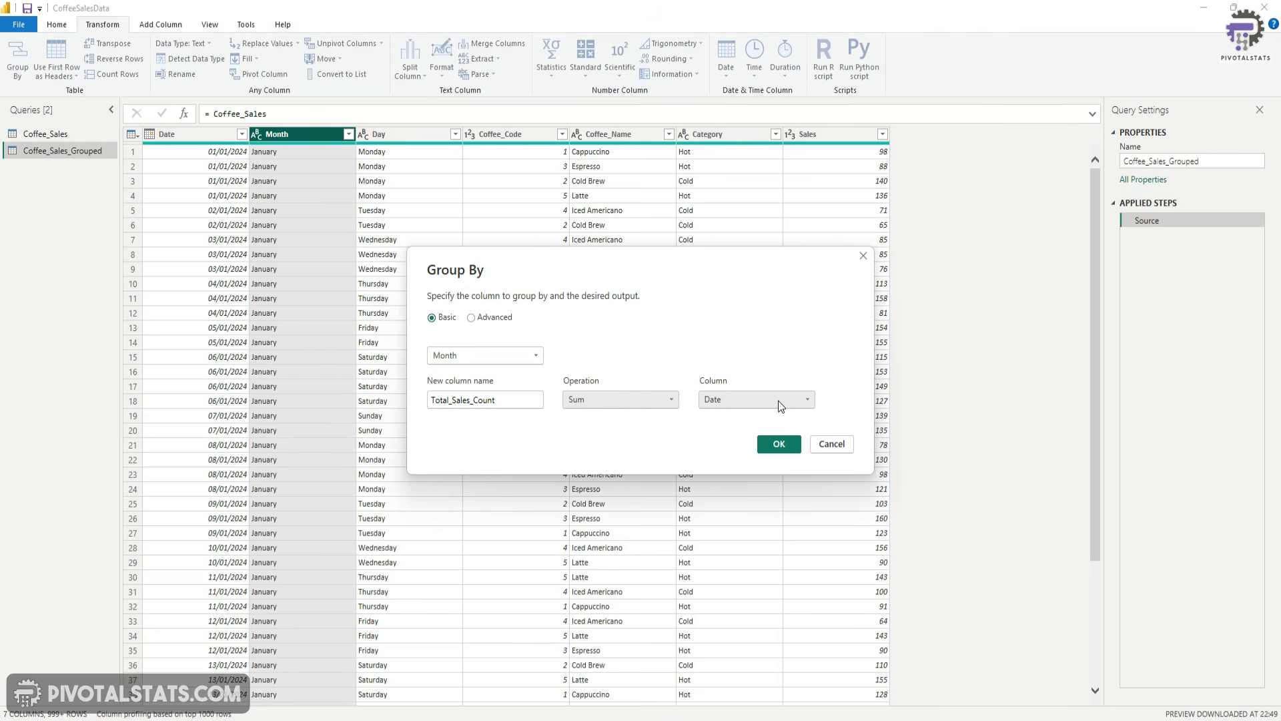
pyautogui.click(745, 400)
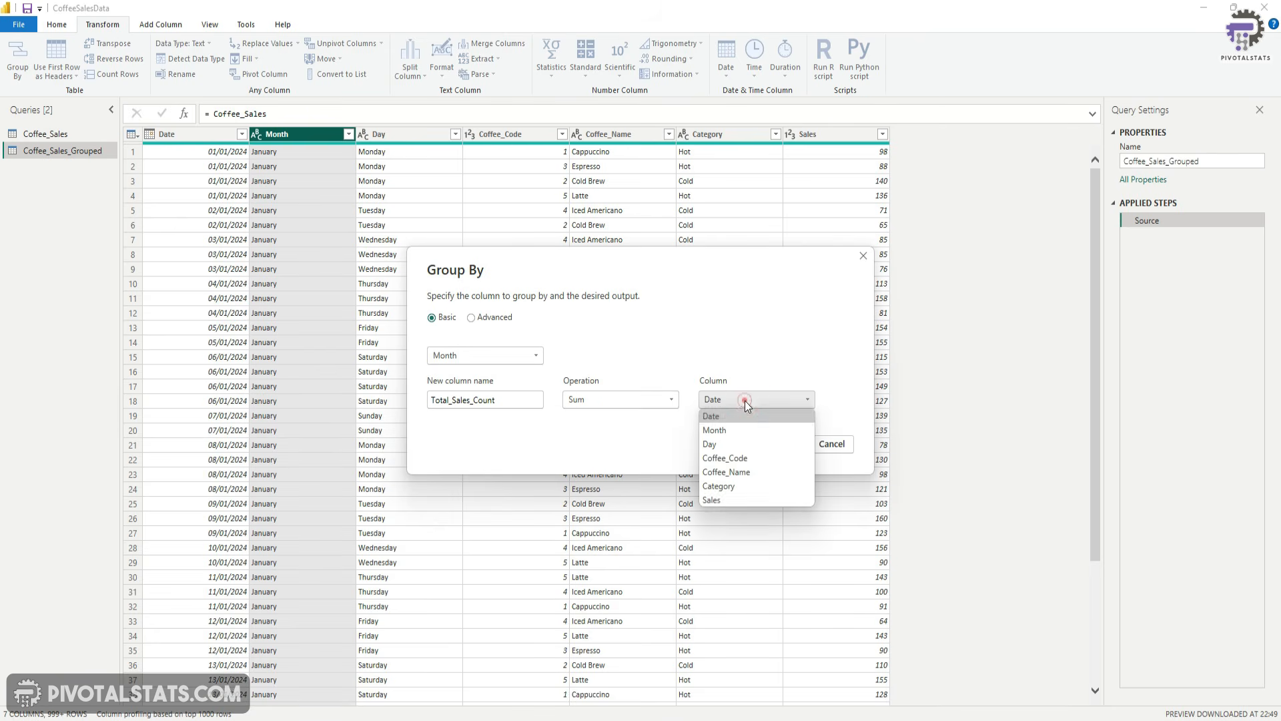
pyautogui.click(751, 500)
pyautogui.click(778, 444)
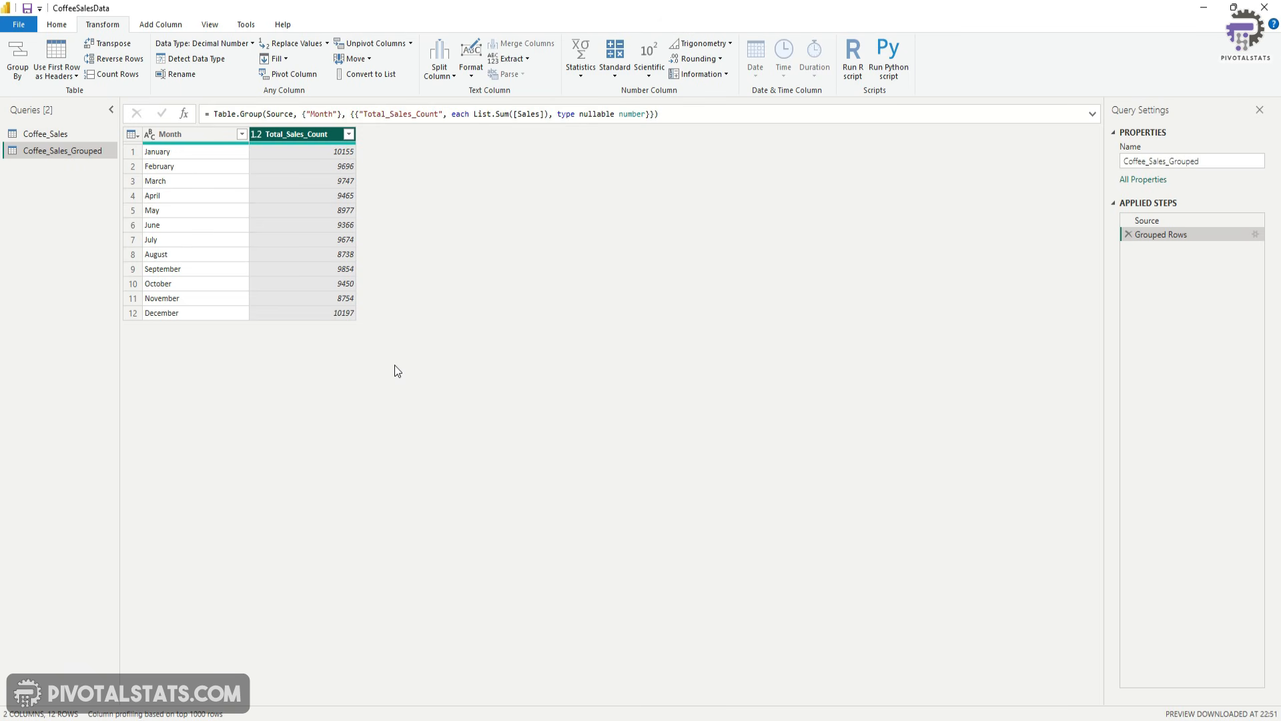
# Step: Create another reference of the Coffee_Sales query, and rename it as Coffee_Sales_Grouped2
pyautogui.click(56, 134)
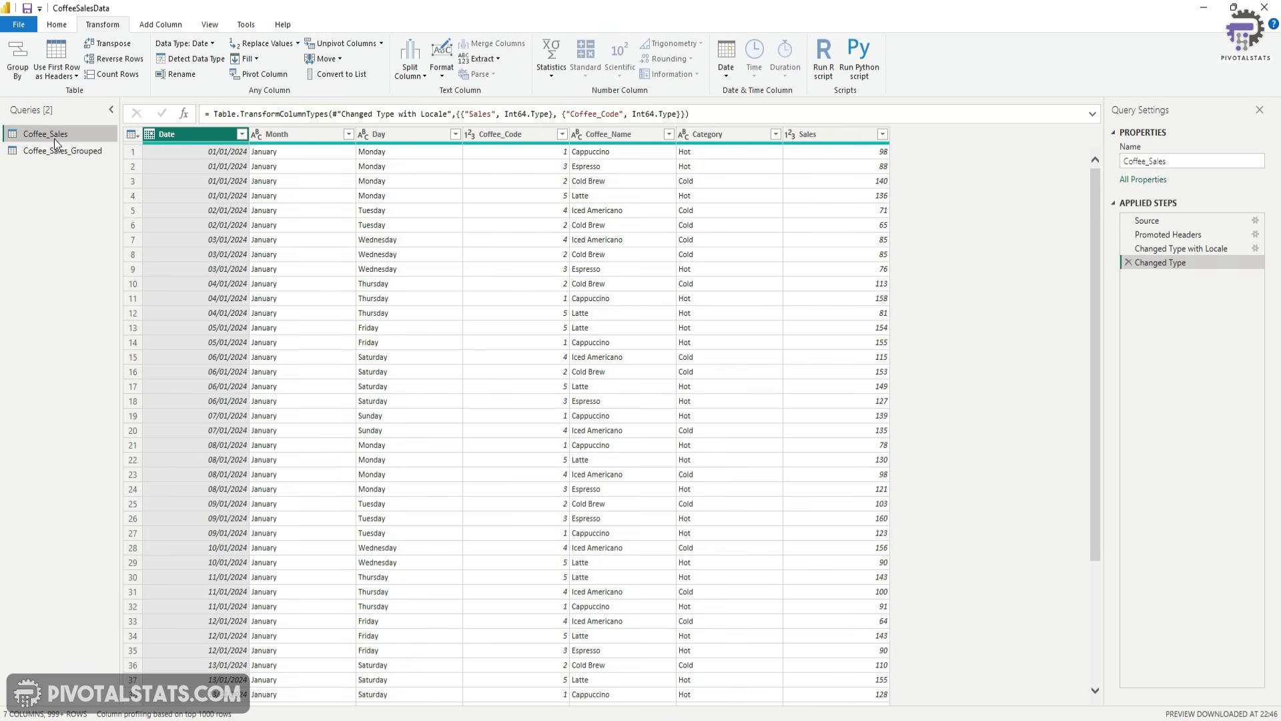
pyautogui.rightClick(63, 139)
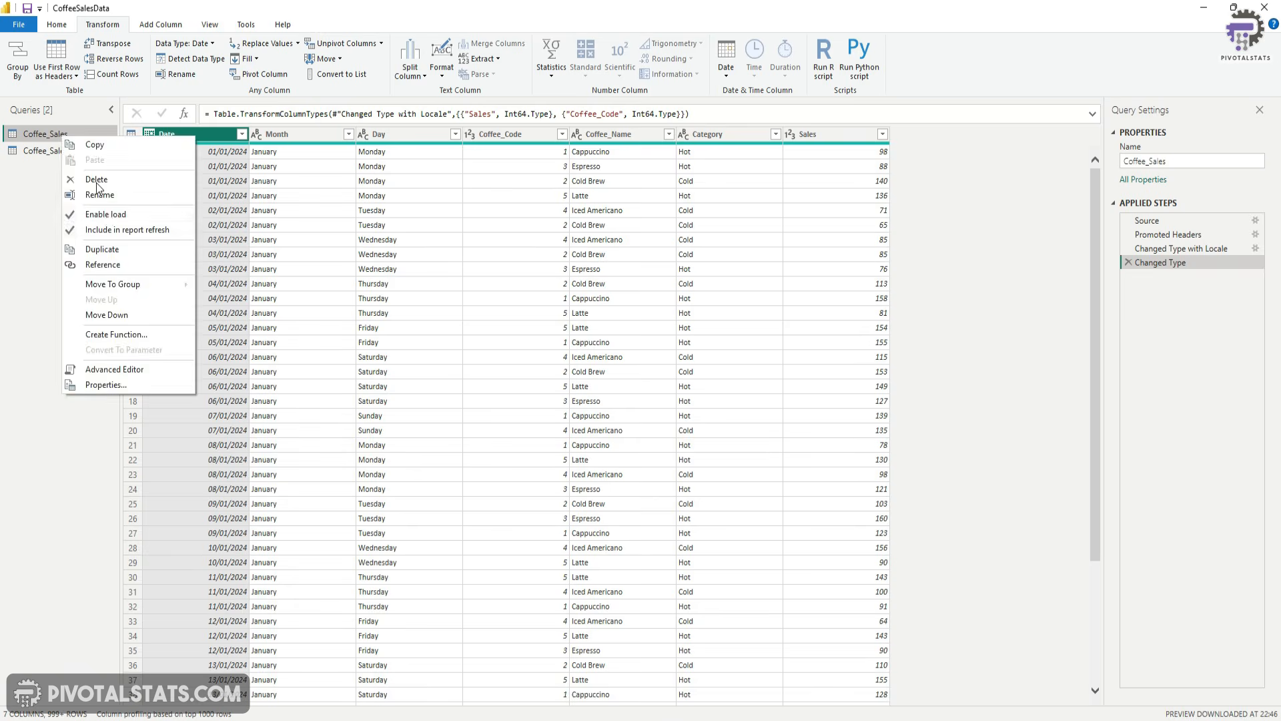
pyautogui.click(110, 264)
pyautogui.rightClick(72, 168)
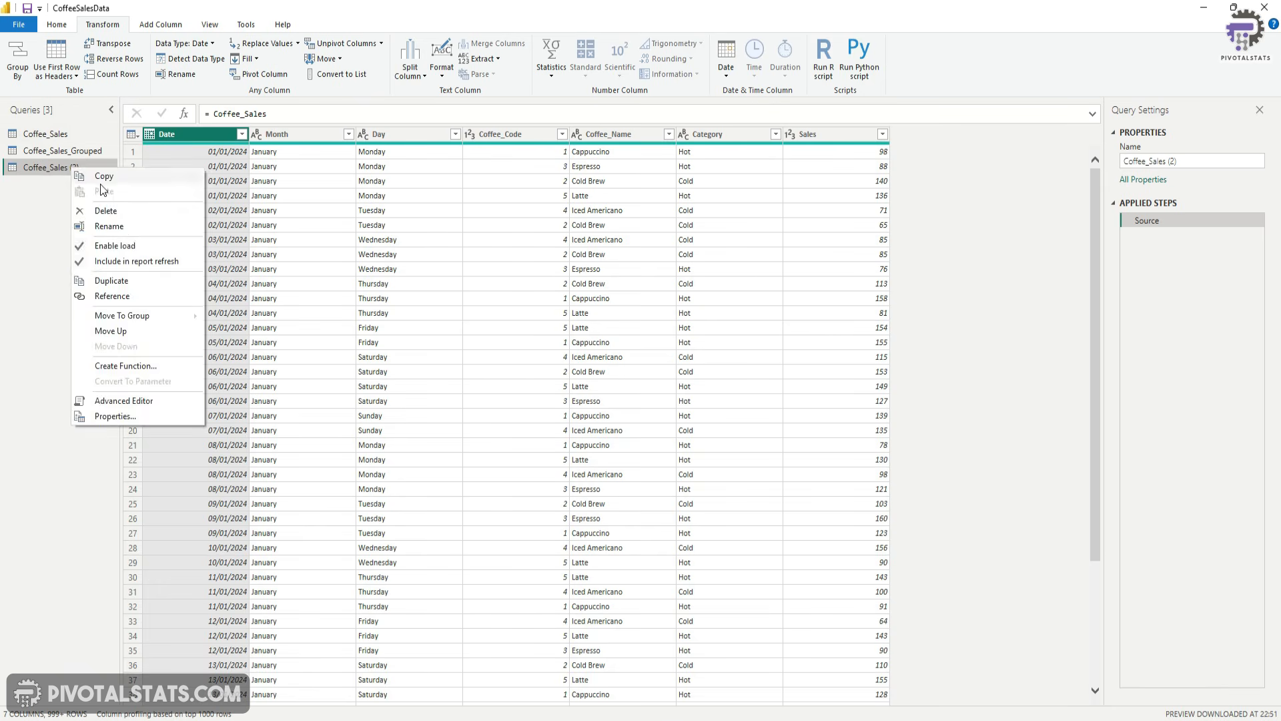
pyautogui.click(113, 226)
pyautogui.write('Coffee_Sales_Grouped2')
pyautogui.press('Return')
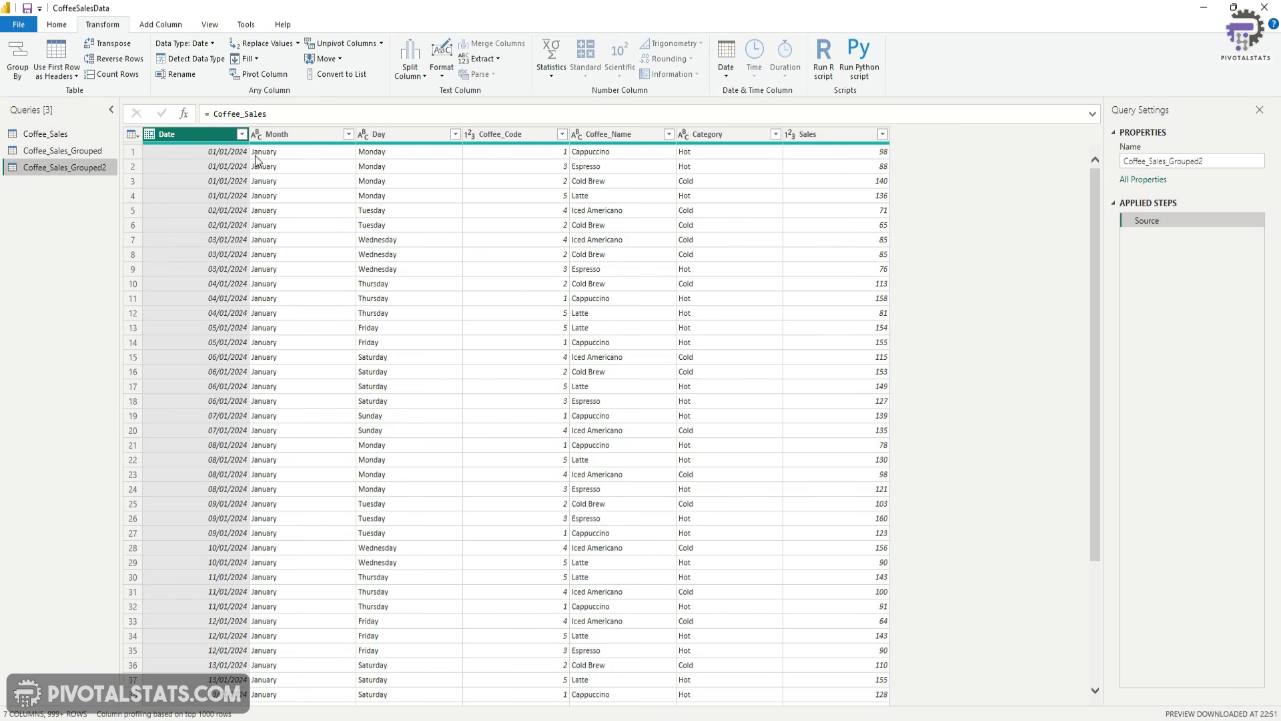
# Step: Set up an advanced Group By in Coffee_Sales_Grouped2, grouping by Month and Coffee_Name
pyautogui.click(280, 136)
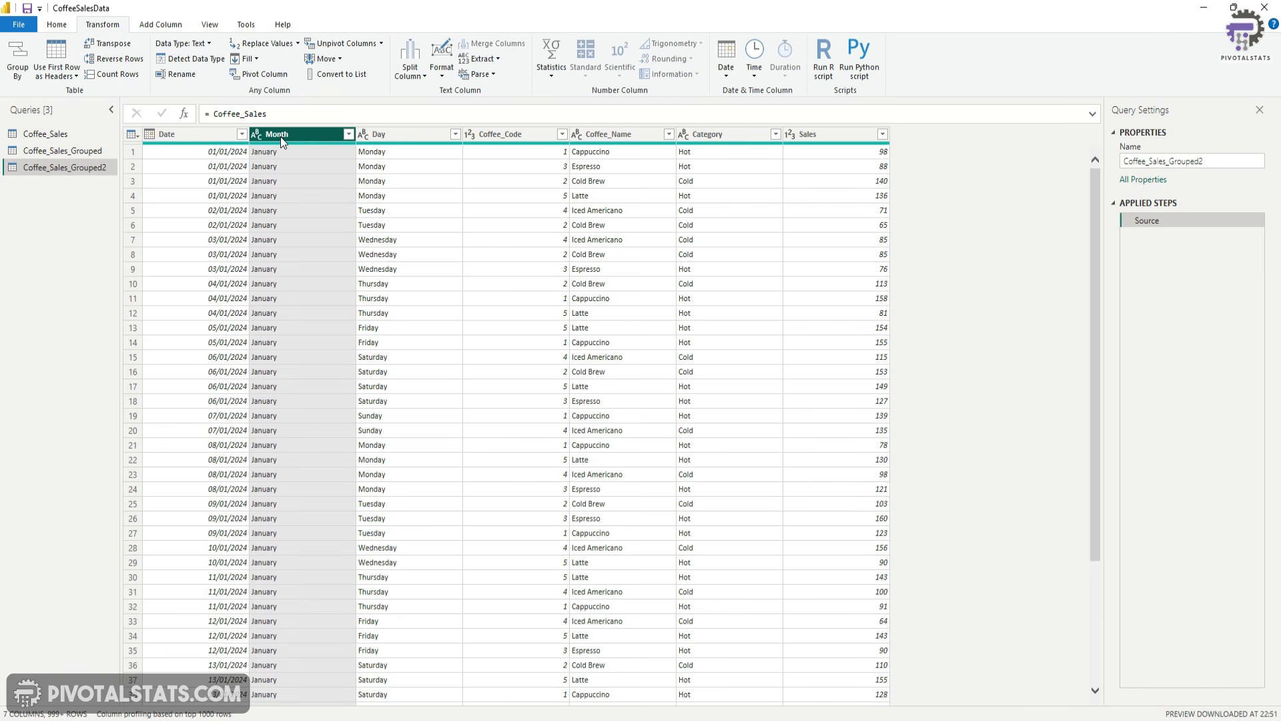
pyautogui.click(17, 58)
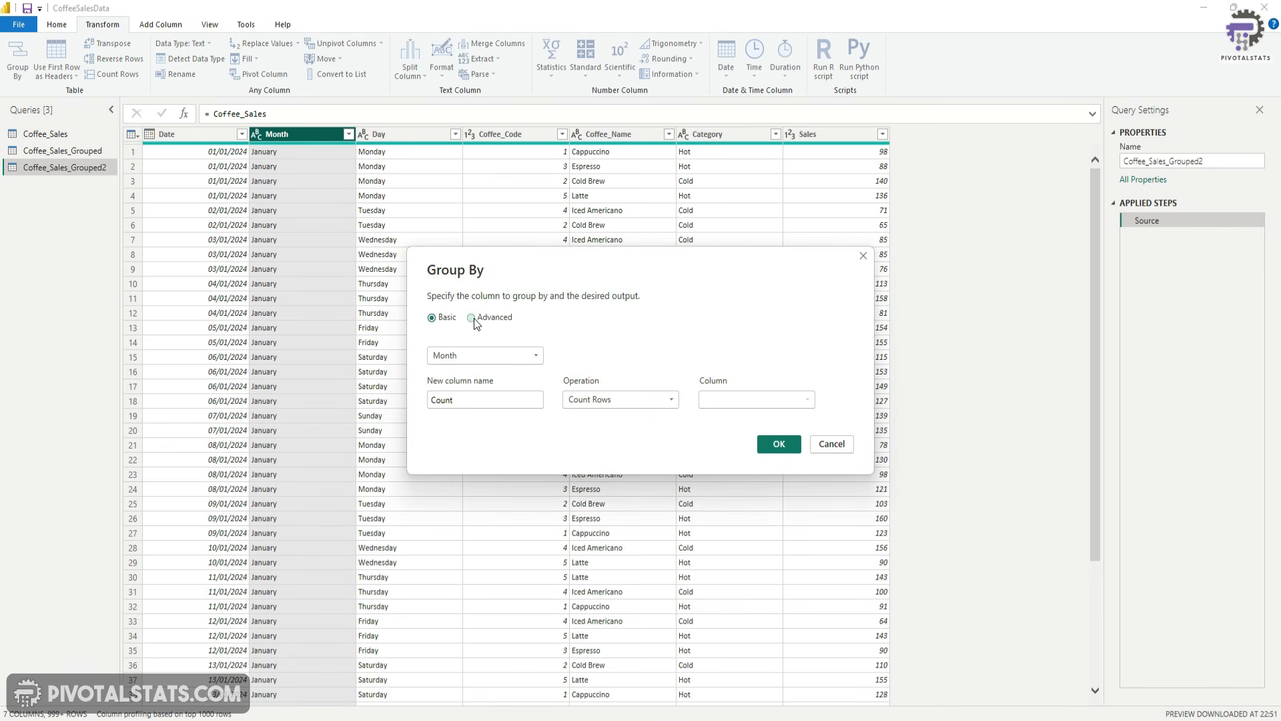
pyautogui.click(472, 319)
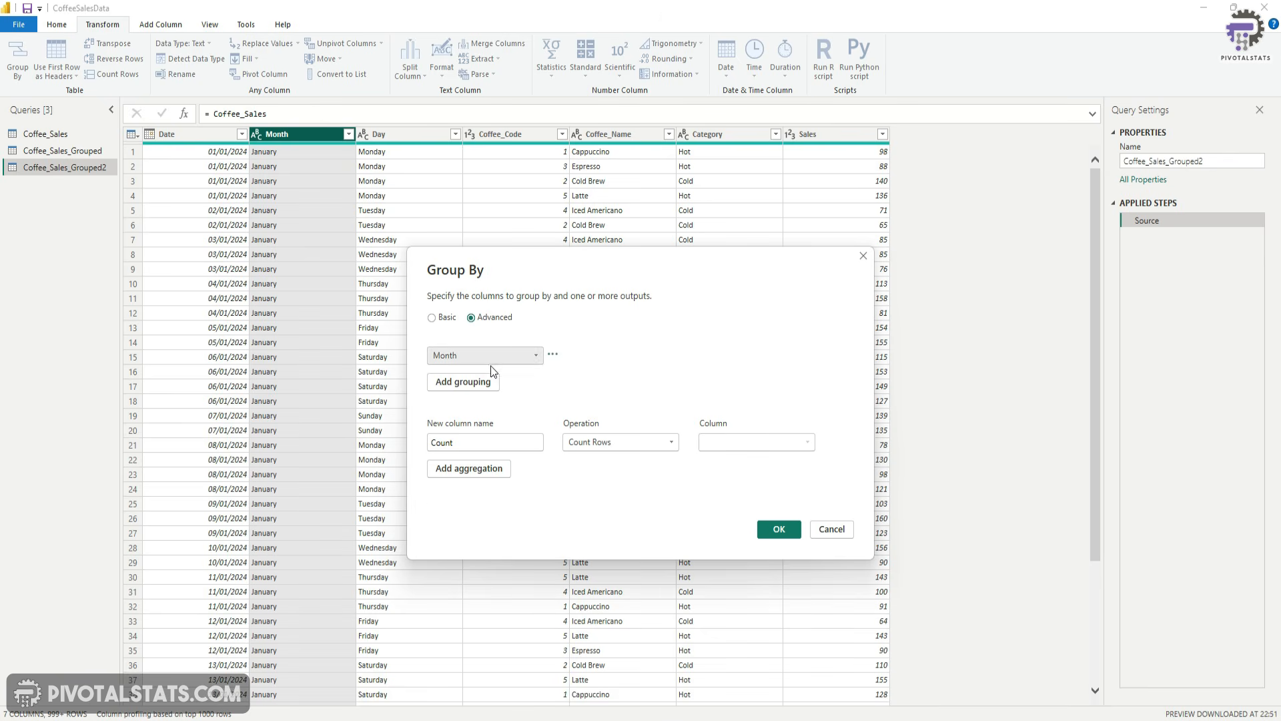
pyautogui.click(482, 383)
pyautogui.click(470, 380)
pyautogui.click(474, 454)
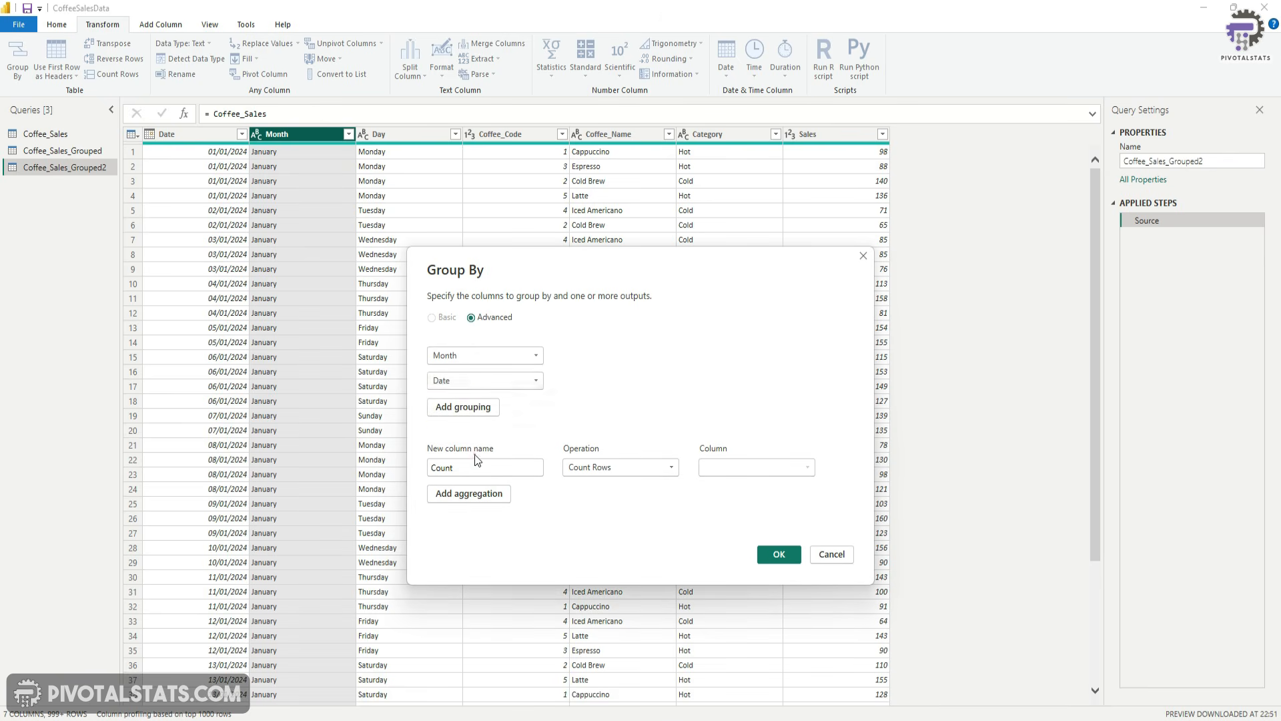
# Step: Define the first aggregation as a column named Total_Sales that sums the Sales column
pyautogui.press('Tab')
pyautogui.press('Tab')
pyautogui.press('Tab')
pyautogui.write('Total_Sales')
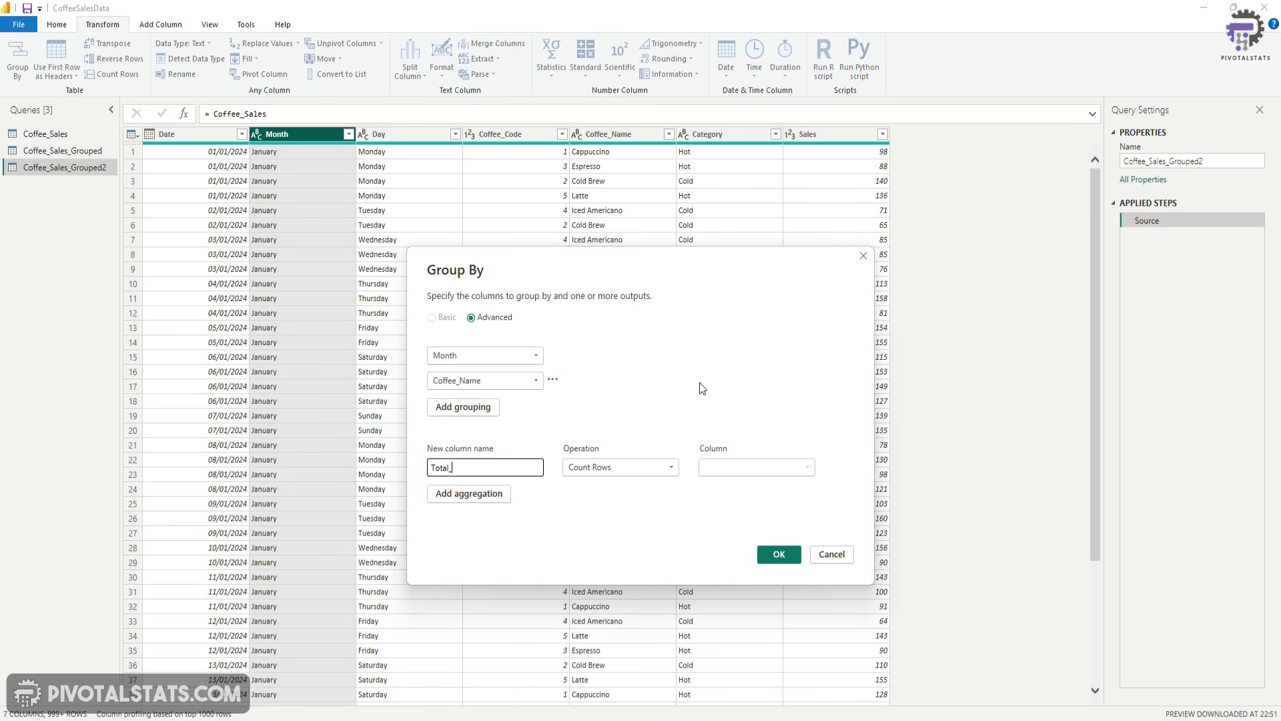
pyautogui.click(627, 472)
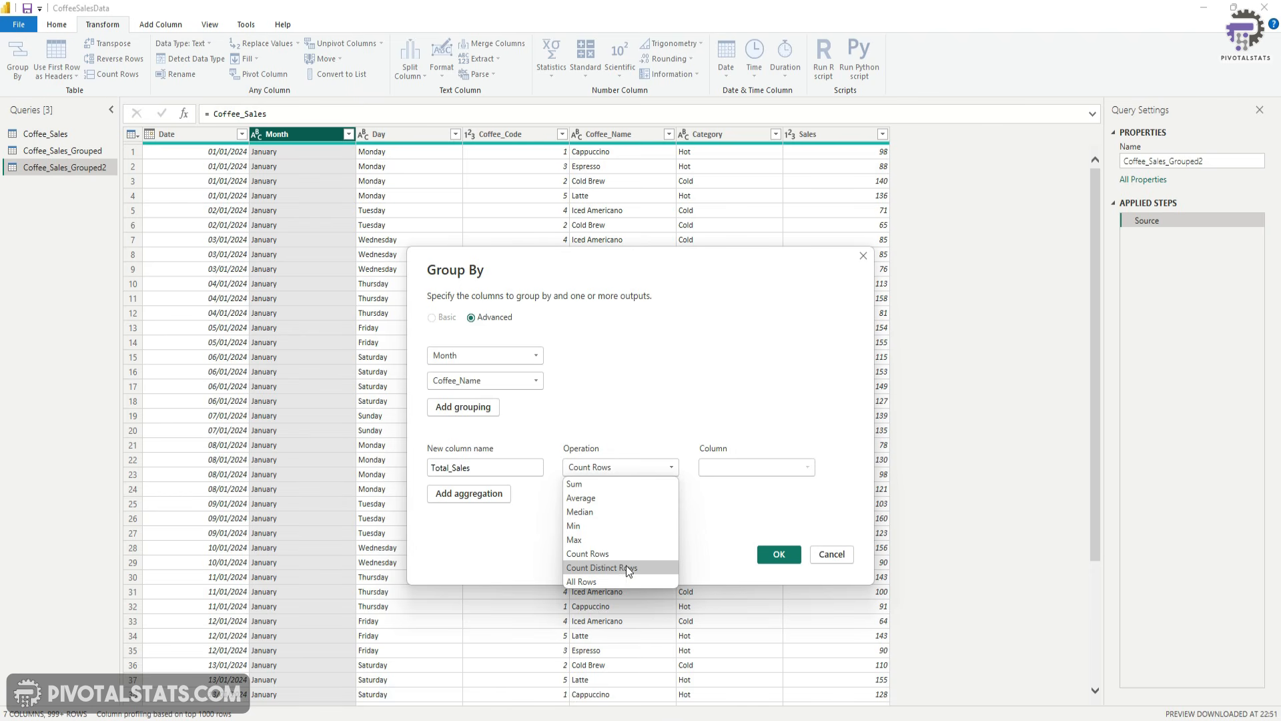
pyautogui.click(630, 484)
pyautogui.click(756, 467)
pyautogui.click(736, 566)
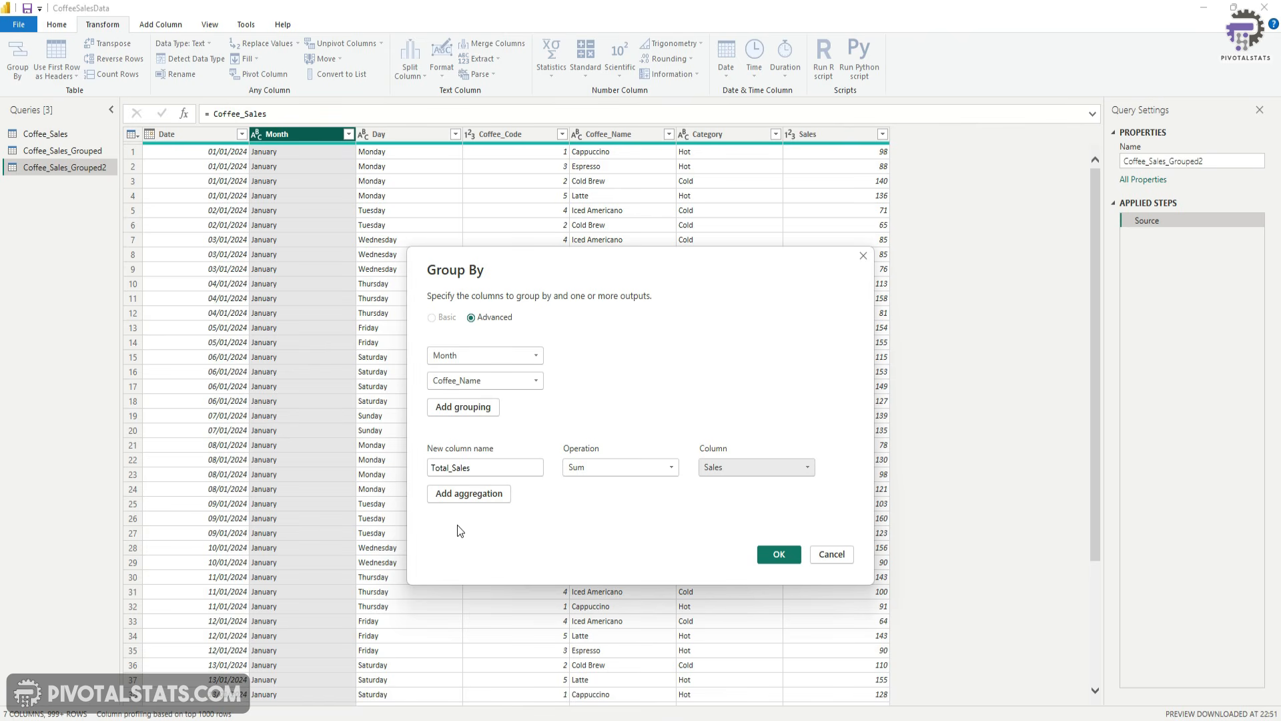
# Step: Add a second aggregation named Average_Sales that averages the Sales column, and apply the grouping
pyautogui.click(471, 495)
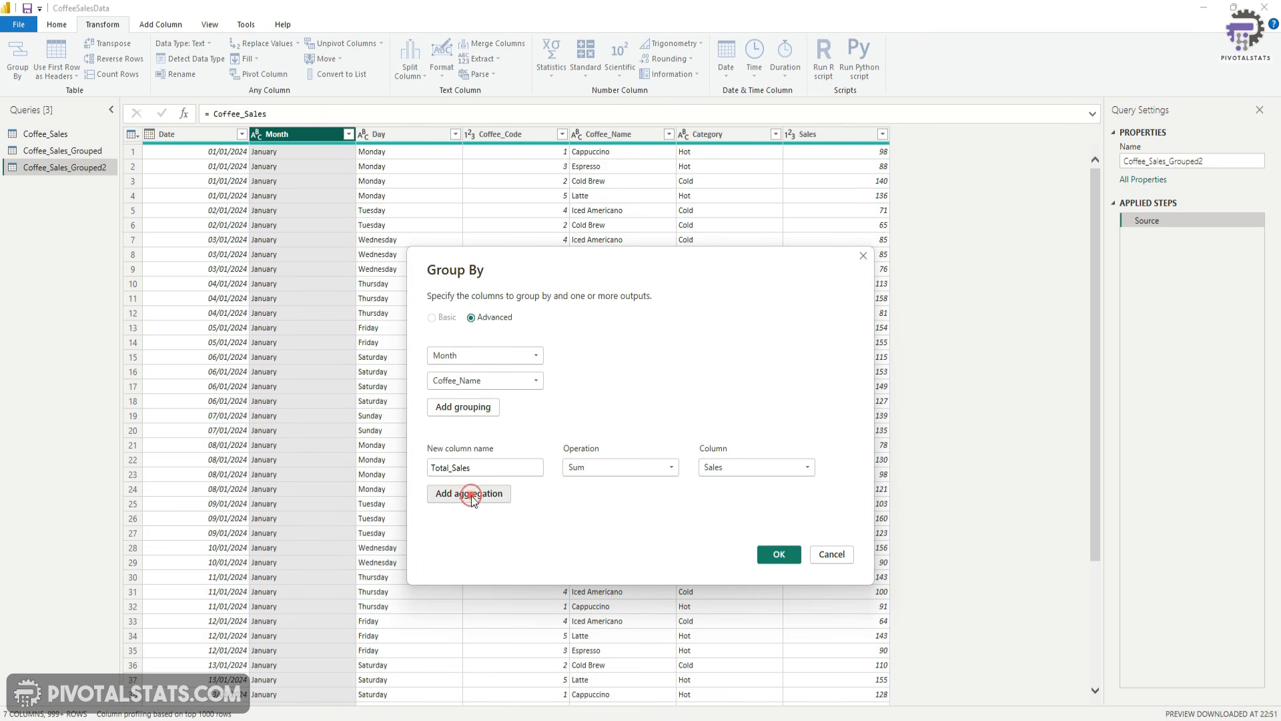
pyautogui.click(486, 492)
pyautogui.write('Averag')
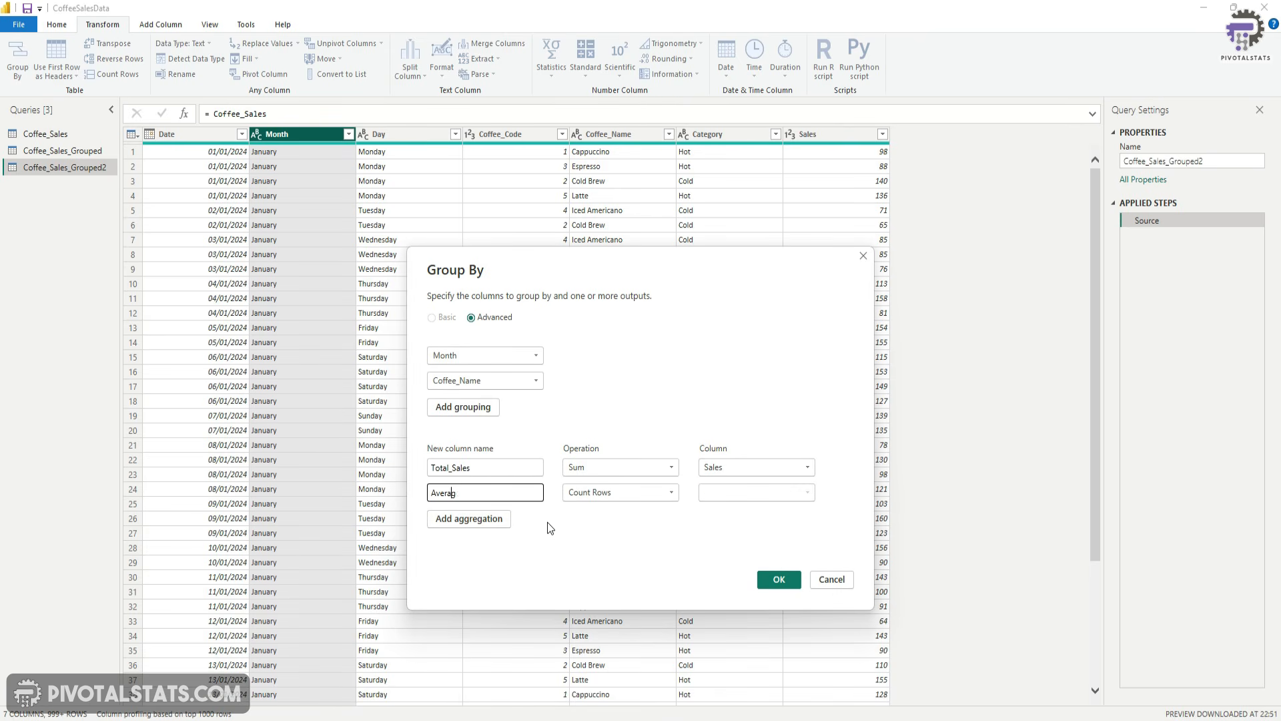
pyautogui.write('e_Sales')
pyautogui.click(628, 494)
pyautogui.click(602, 522)
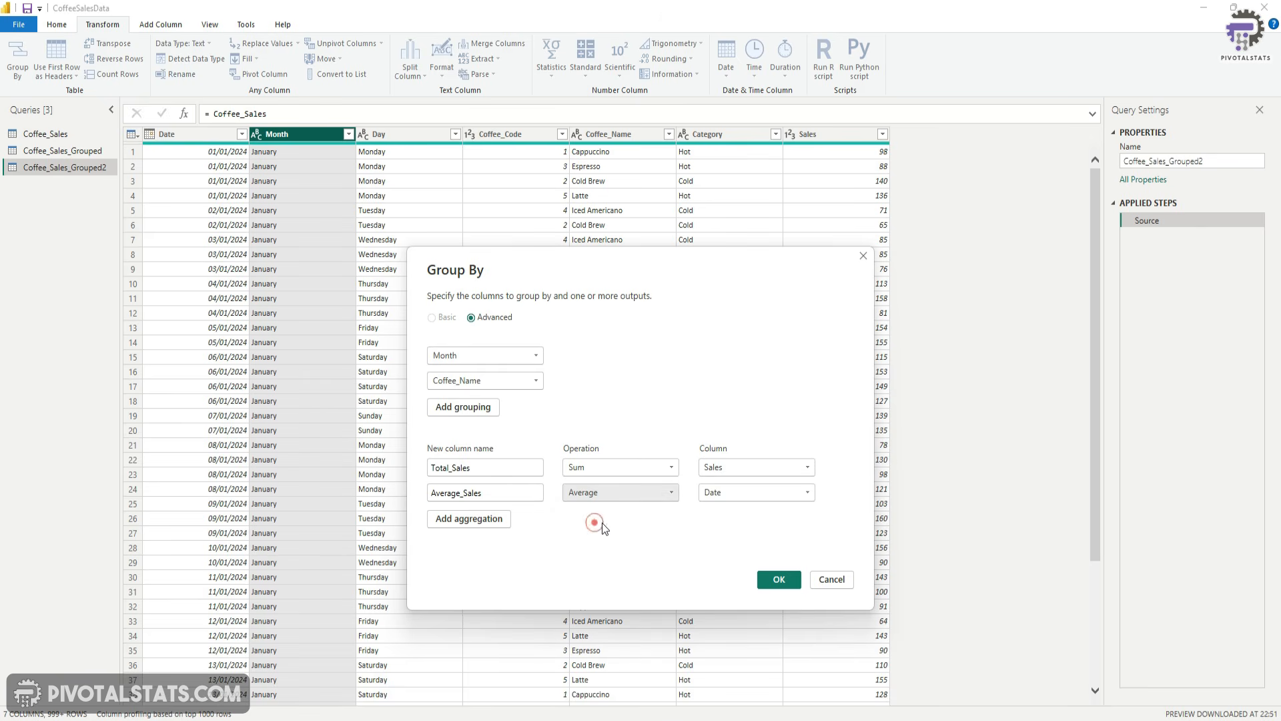
pyautogui.click(743, 495)
pyautogui.click(717, 592)
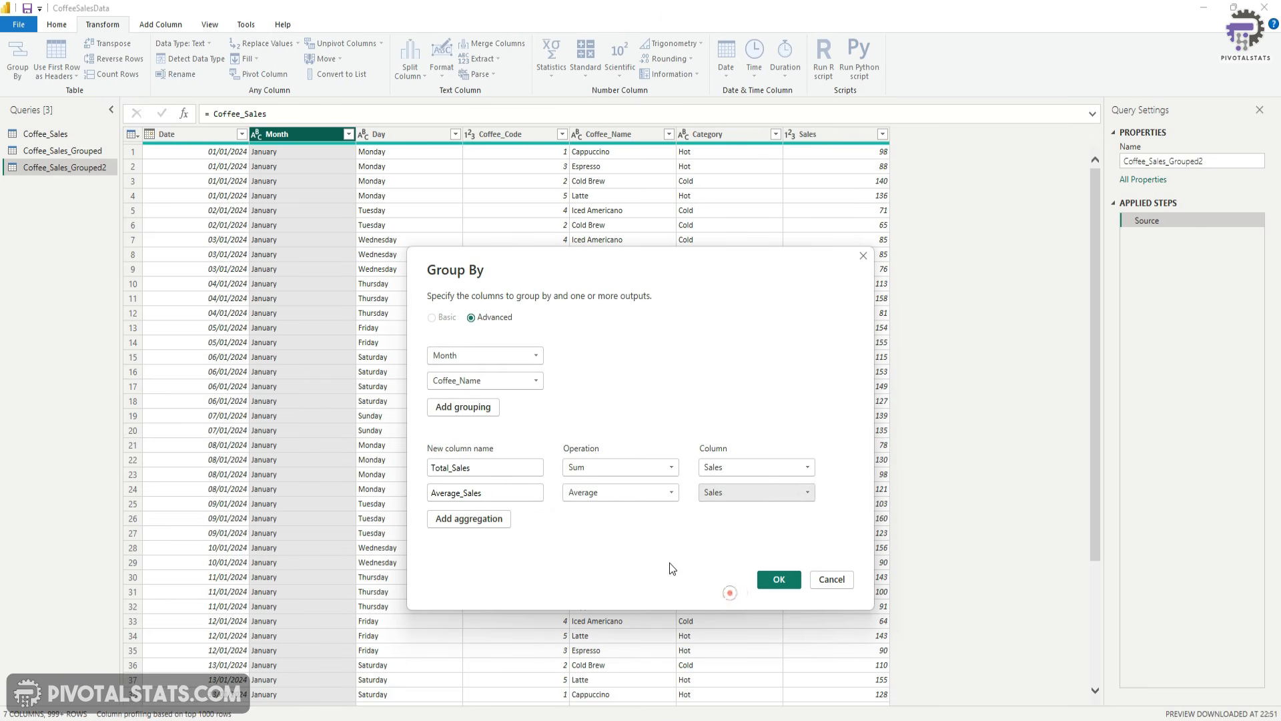
pyautogui.click(778, 579)
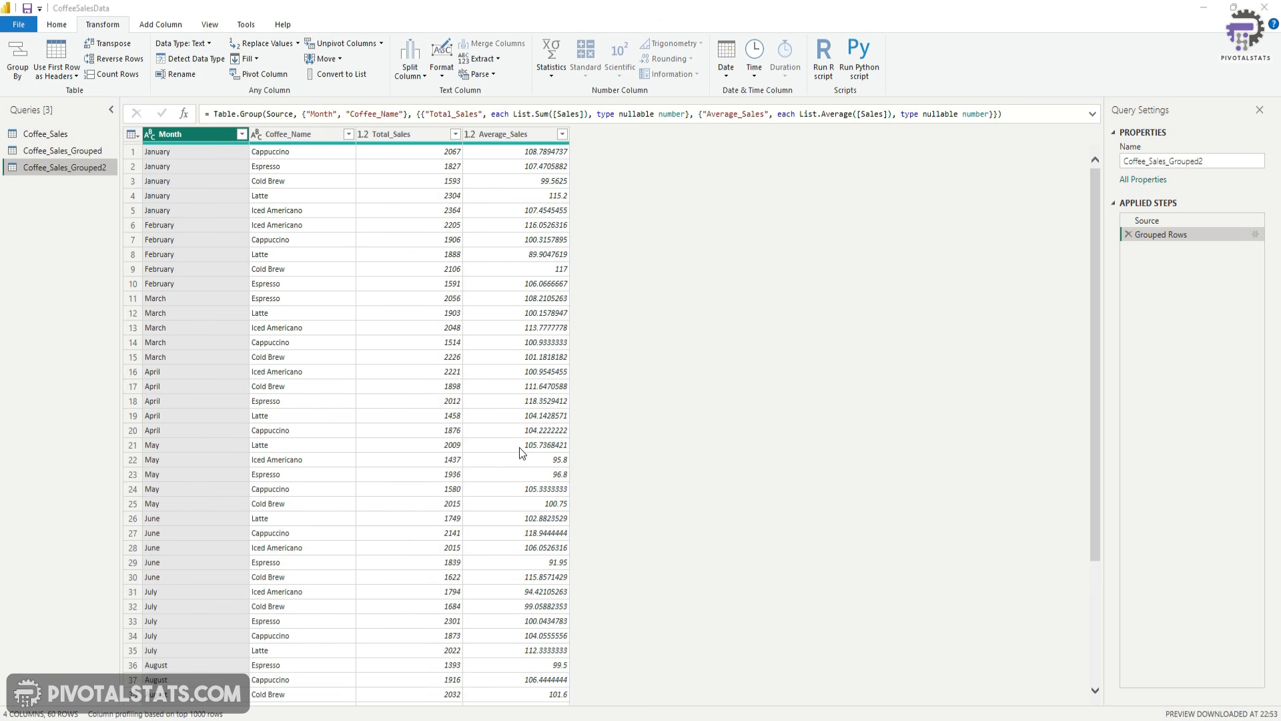
# Step: Create a third reference of the Coffee_Sales query for another grouping example
pyautogui.click(56, 135)
pyautogui.rightClick(56, 135)
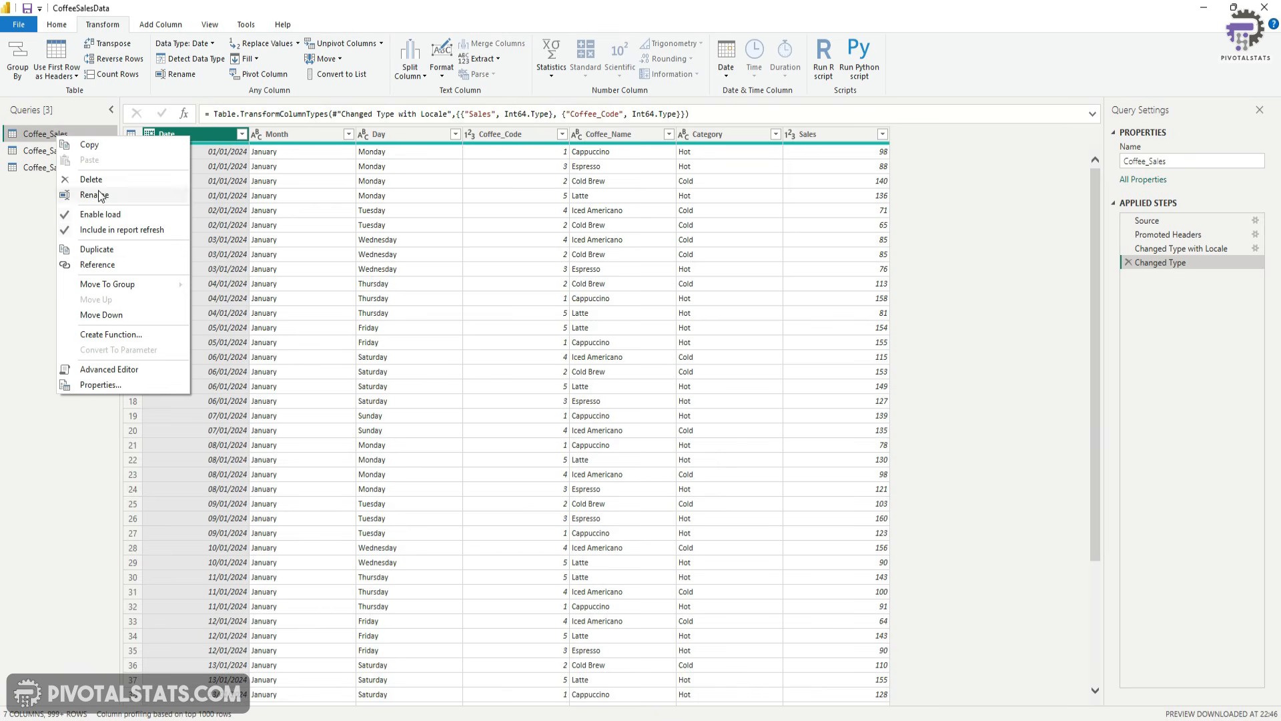
pyautogui.click(127, 266)
# Step: Group the newly referenced Coffee_Sales (2) query by Month, using the All Rows operation with Count as the new column name
pyautogui.click(18, 64)
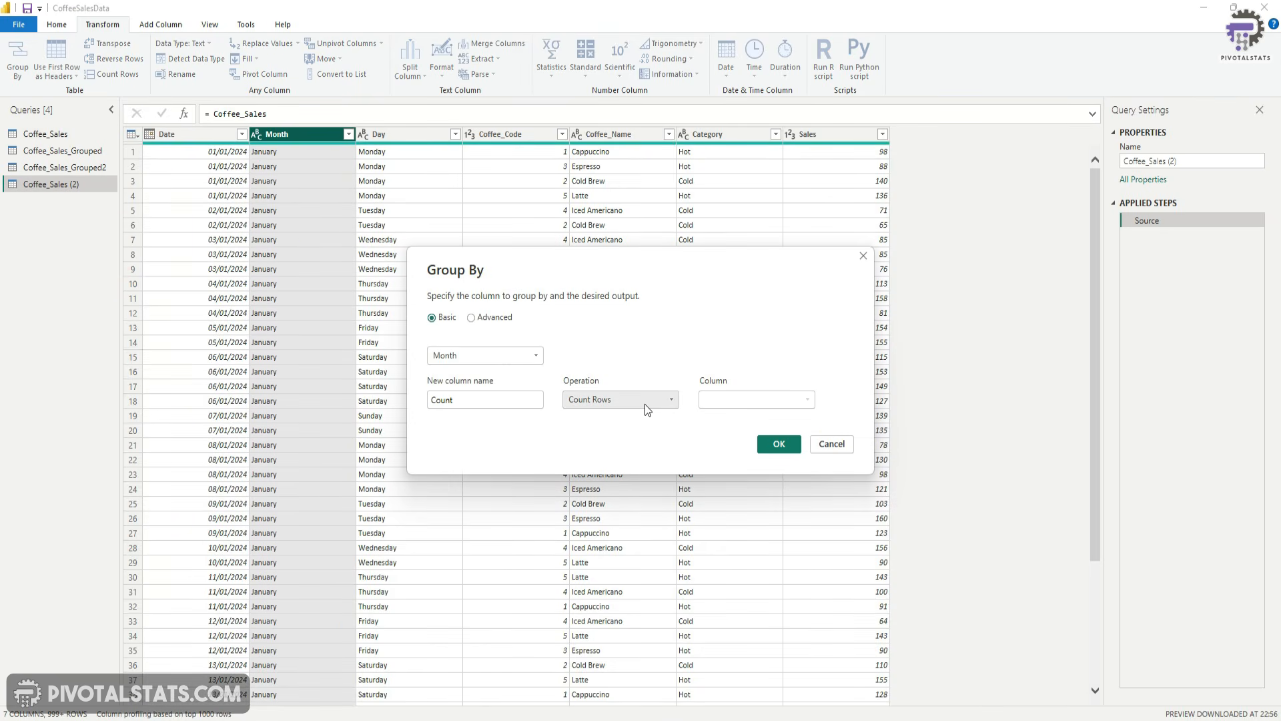
pyautogui.click(646, 403)
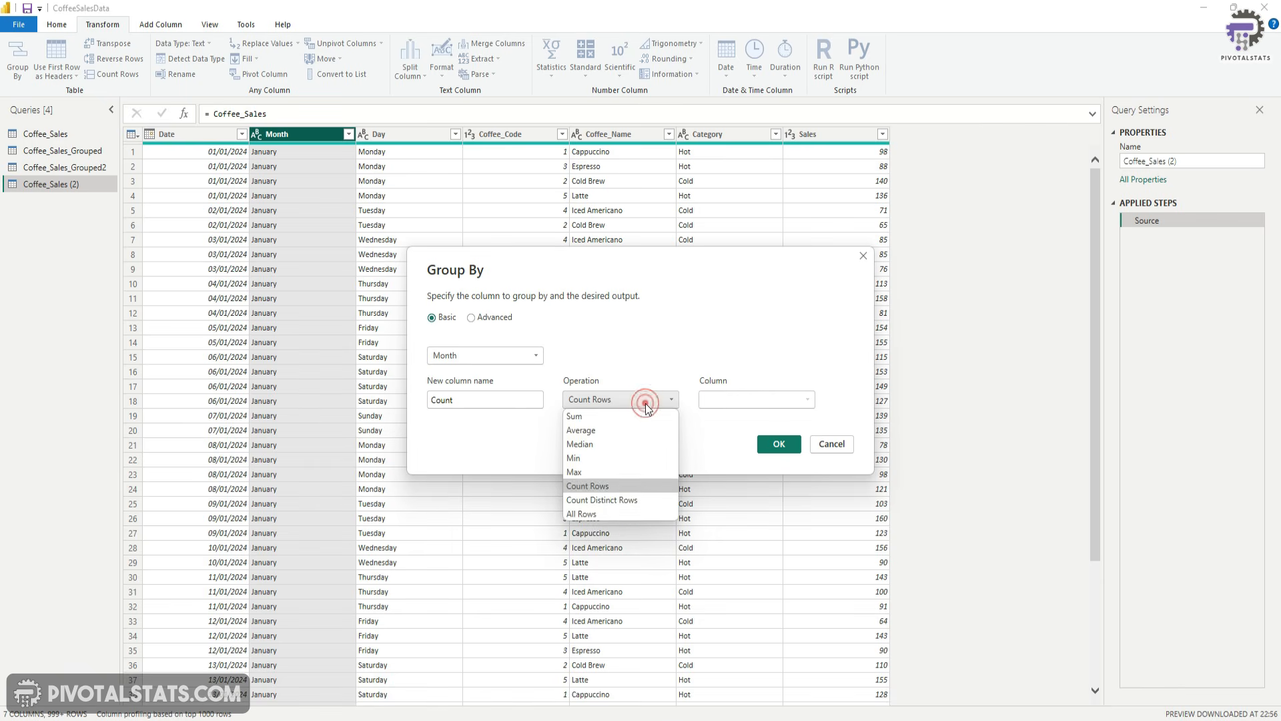
pyautogui.click(612, 509)
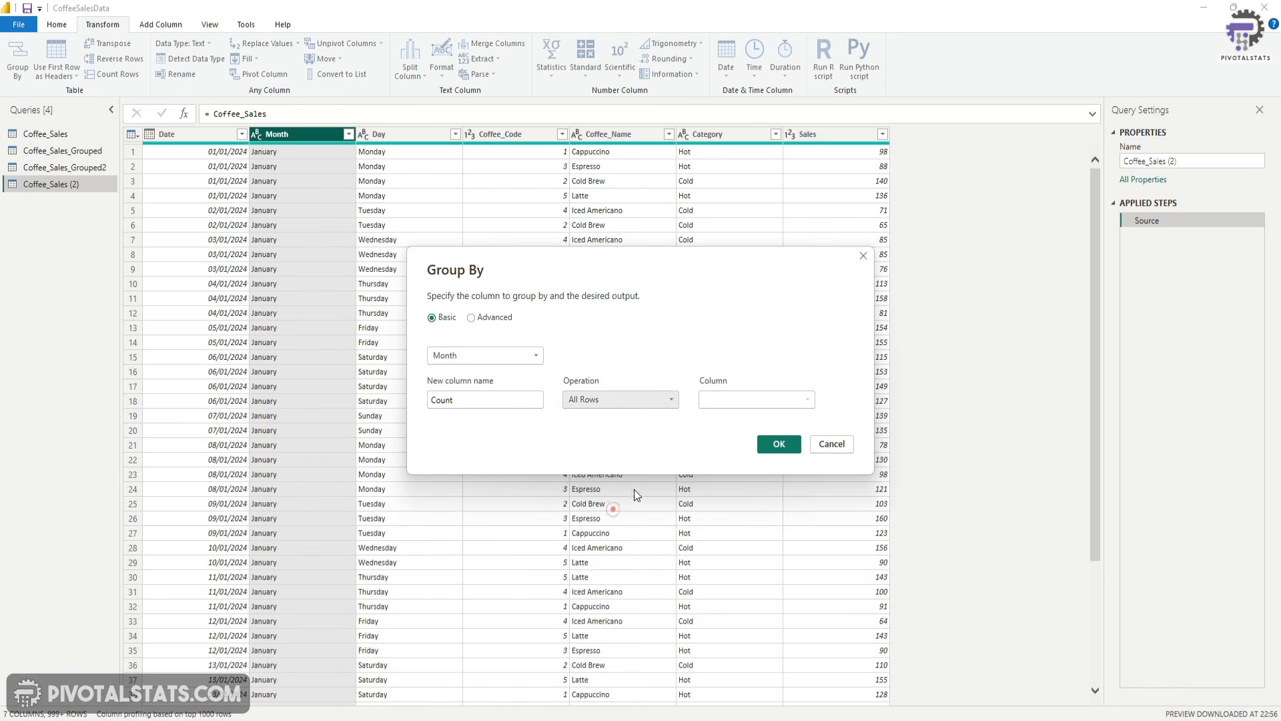
pyautogui.click(781, 444)
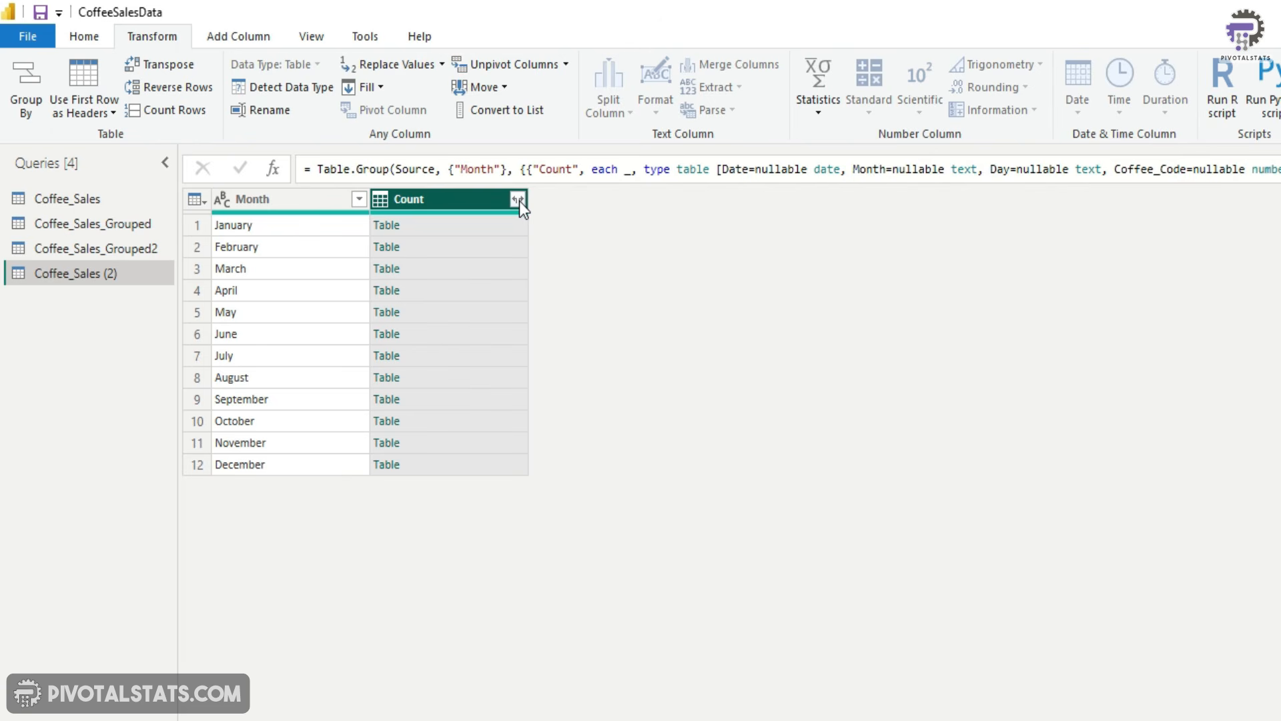
# Step: Expand the nested tables in the Count column to include only Coffee_Code and Coffee_Name, with the original column name as prefix
pyautogui.click(518, 198)
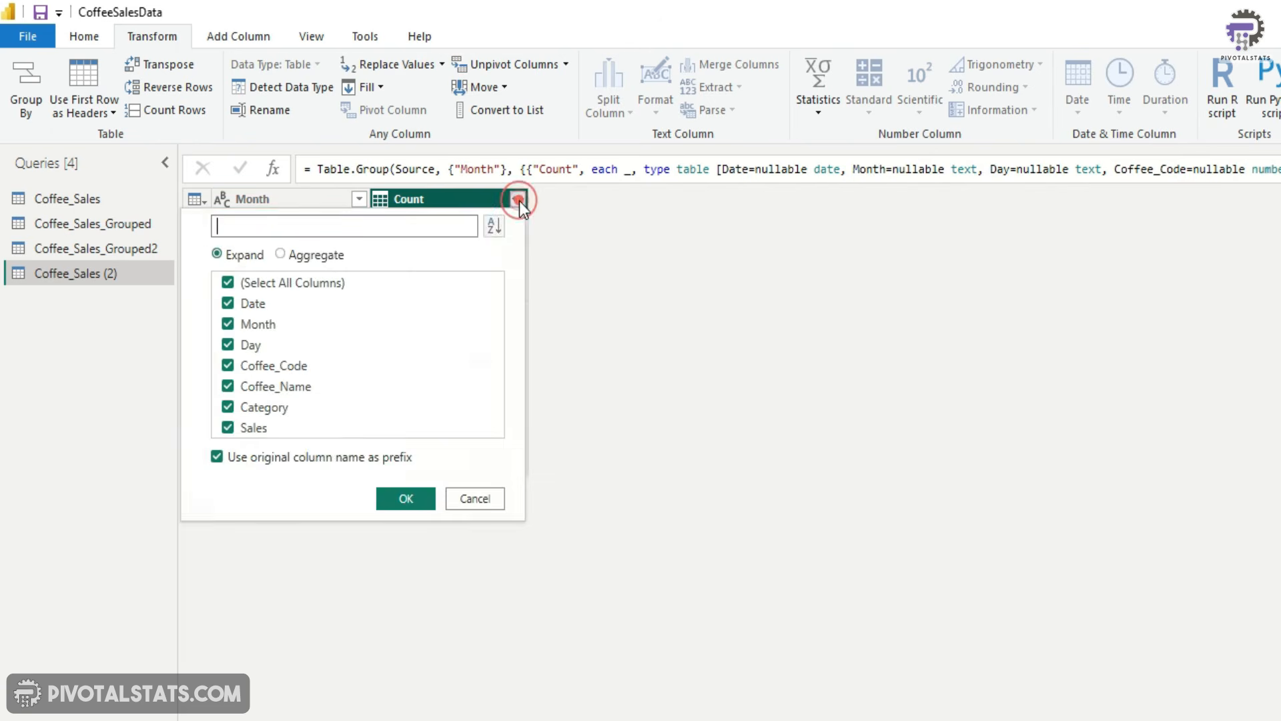
pyautogui.click(274, 286)
pyautogui.click(229, 366)
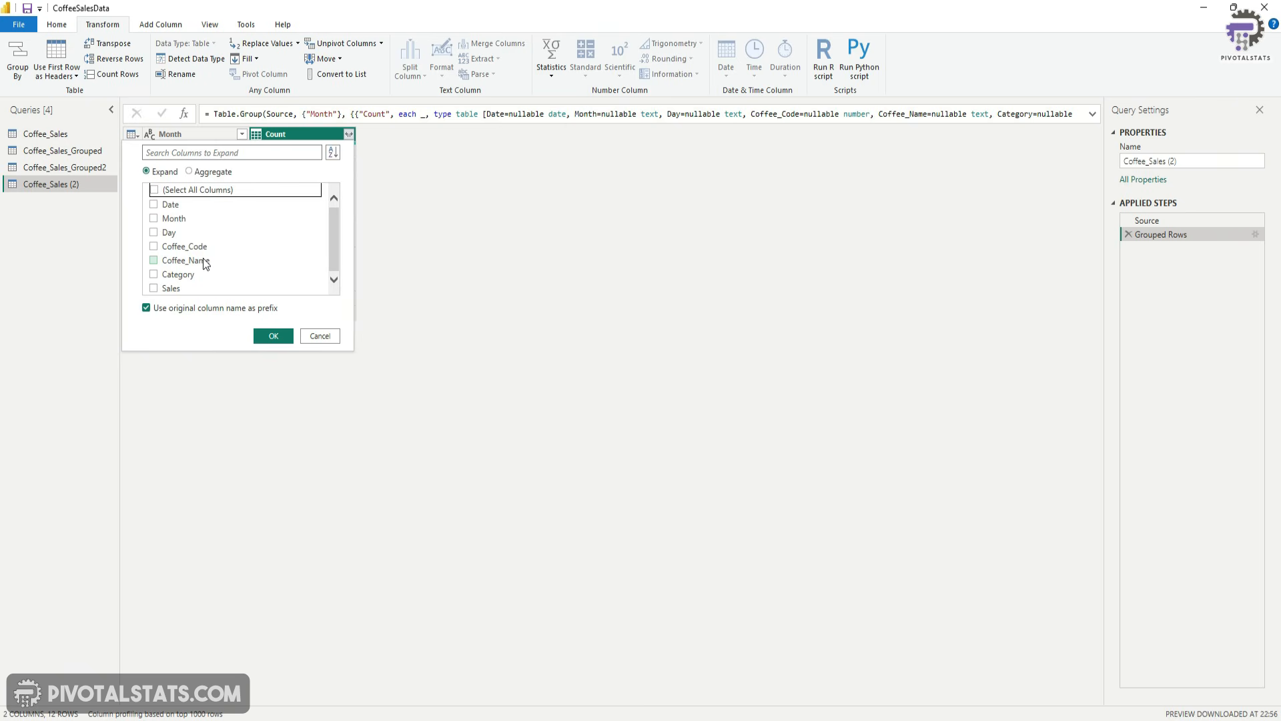
pyautogui.click(155, 260)
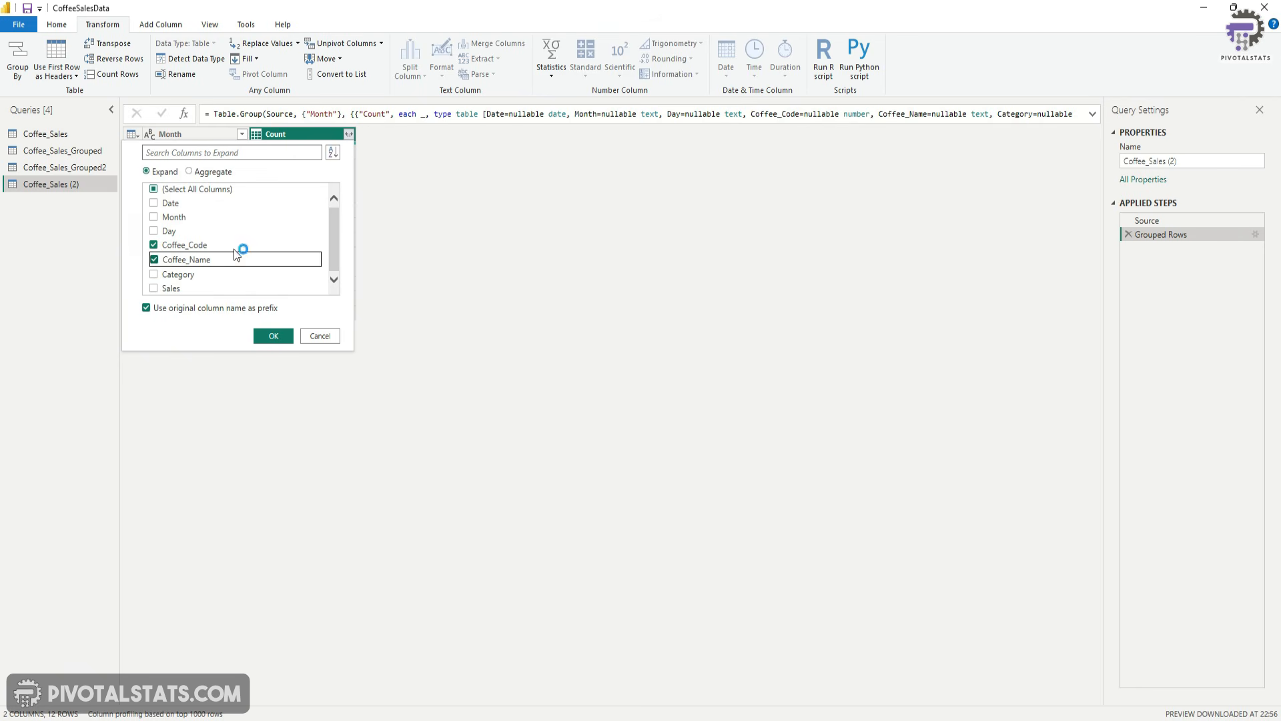
pyautogui.click(273, 336)
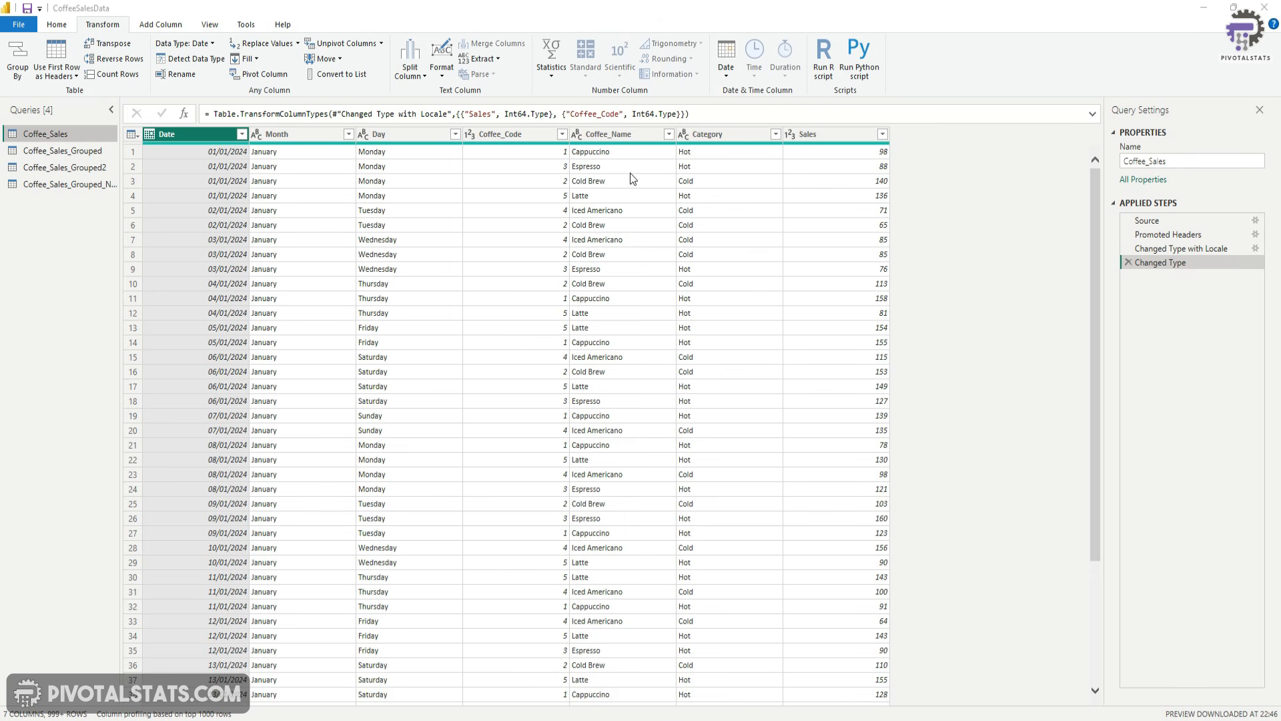
# Step: Select the Coffee_Name column in the Coffee_Sales query as the column to pivot
pyautogui.click(614, 134)
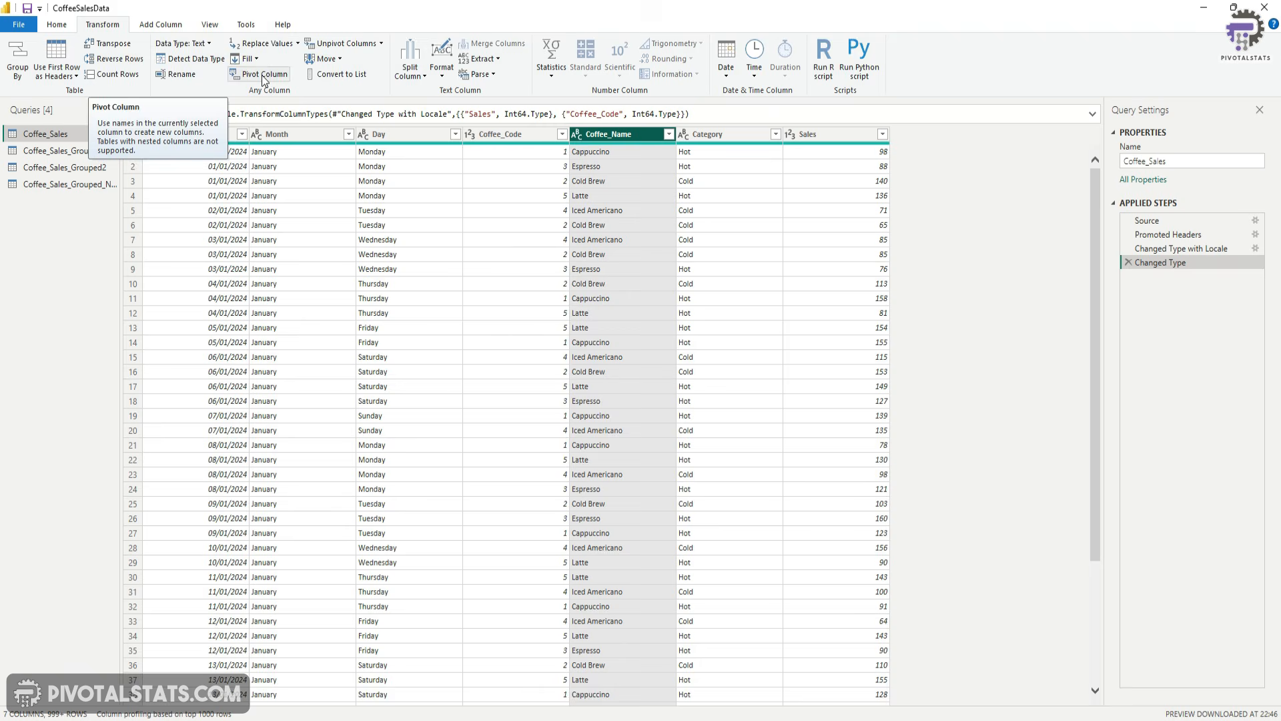
# Step: Pivot the Coffee_Name column using Sales as the values column with the Sum aggregation
pyautogui.click(355, 100)
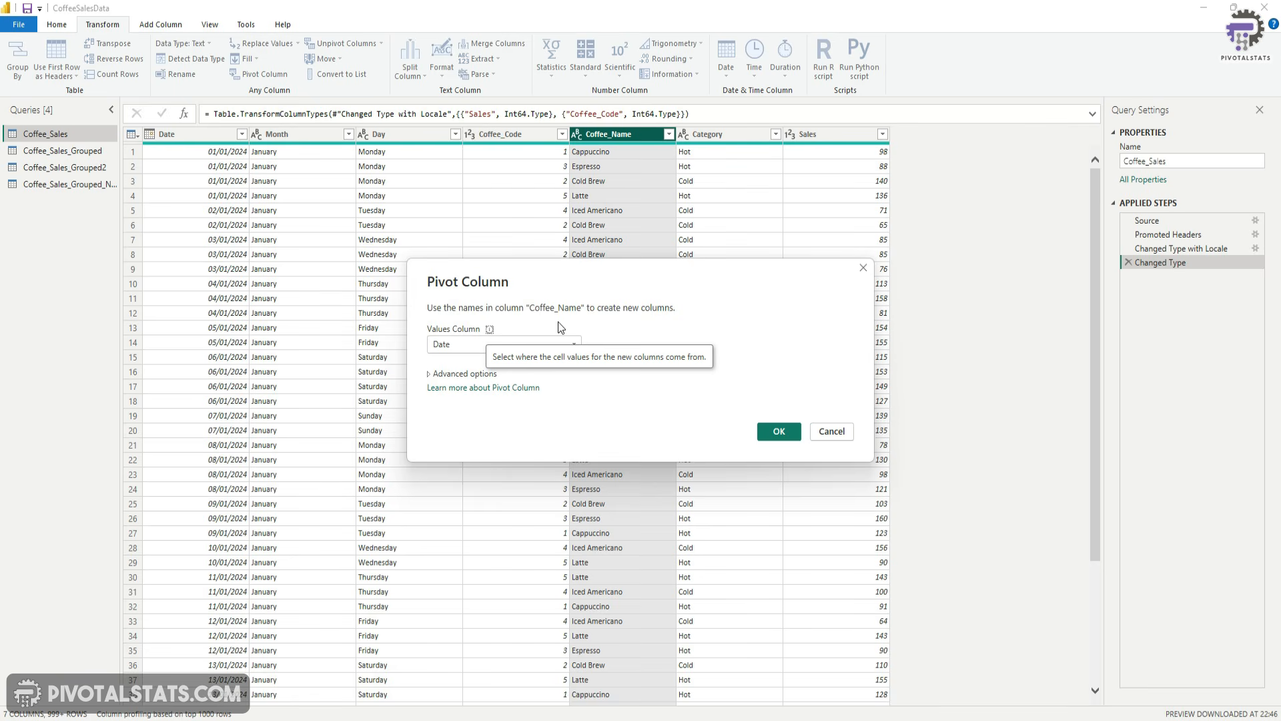
pyautogui.click(478, 344)
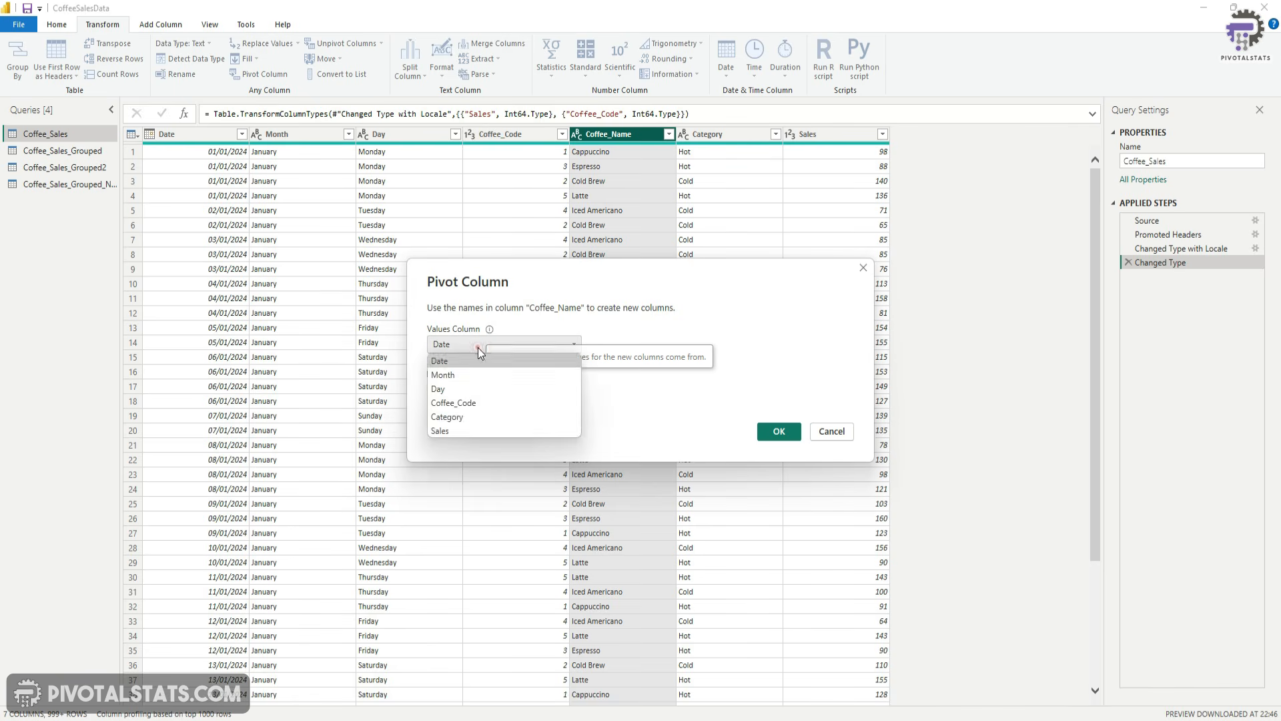
pyautogui.click(469, 430)
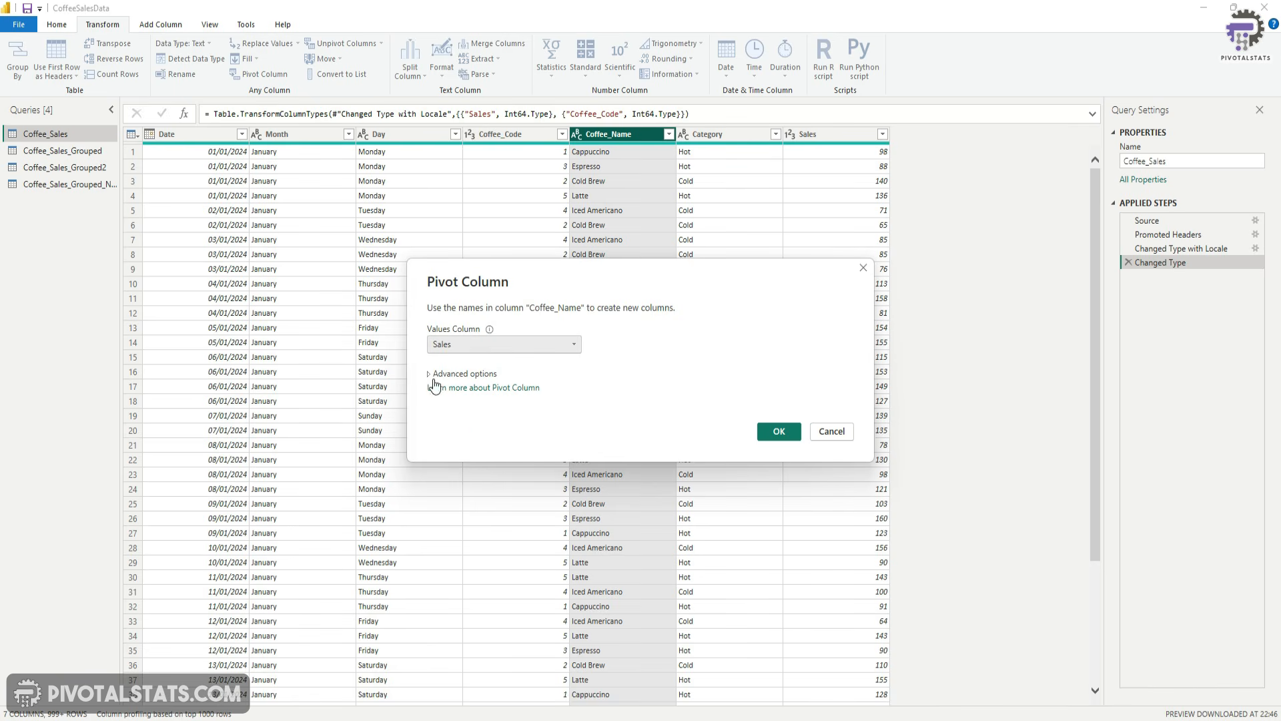
pyautogui.click(430, 373)
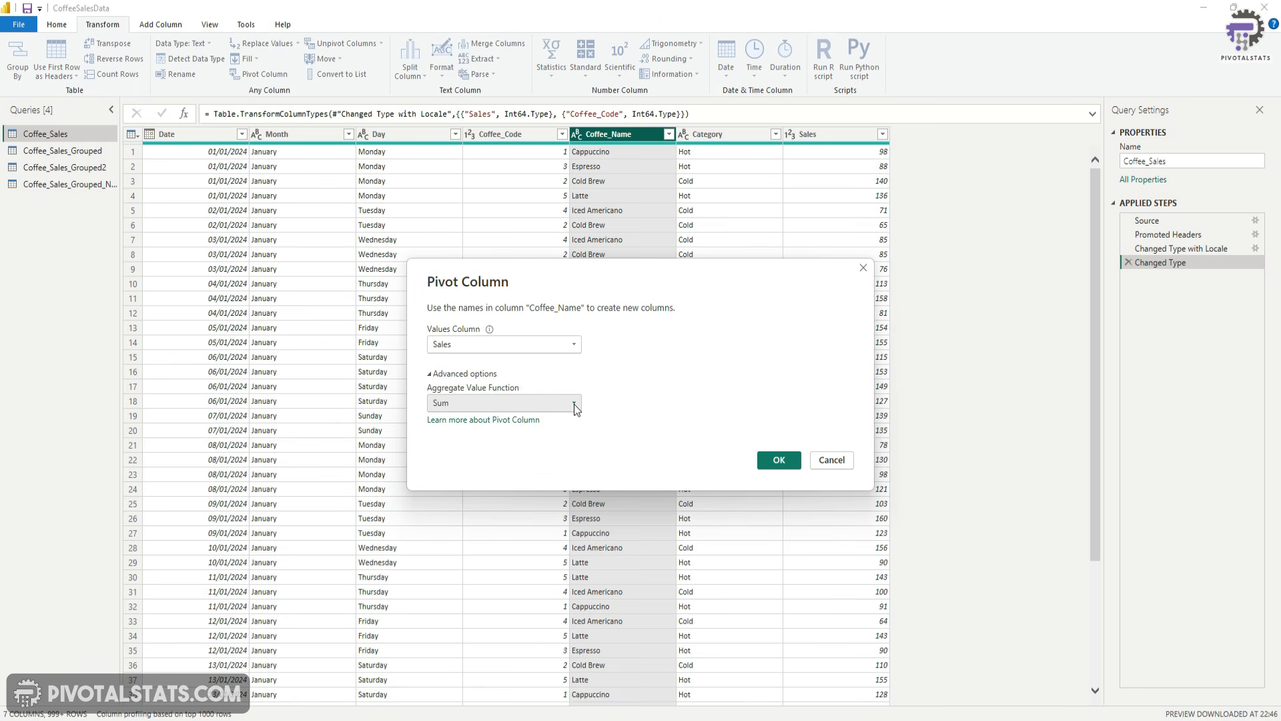
pyautogui.click(429, 374)
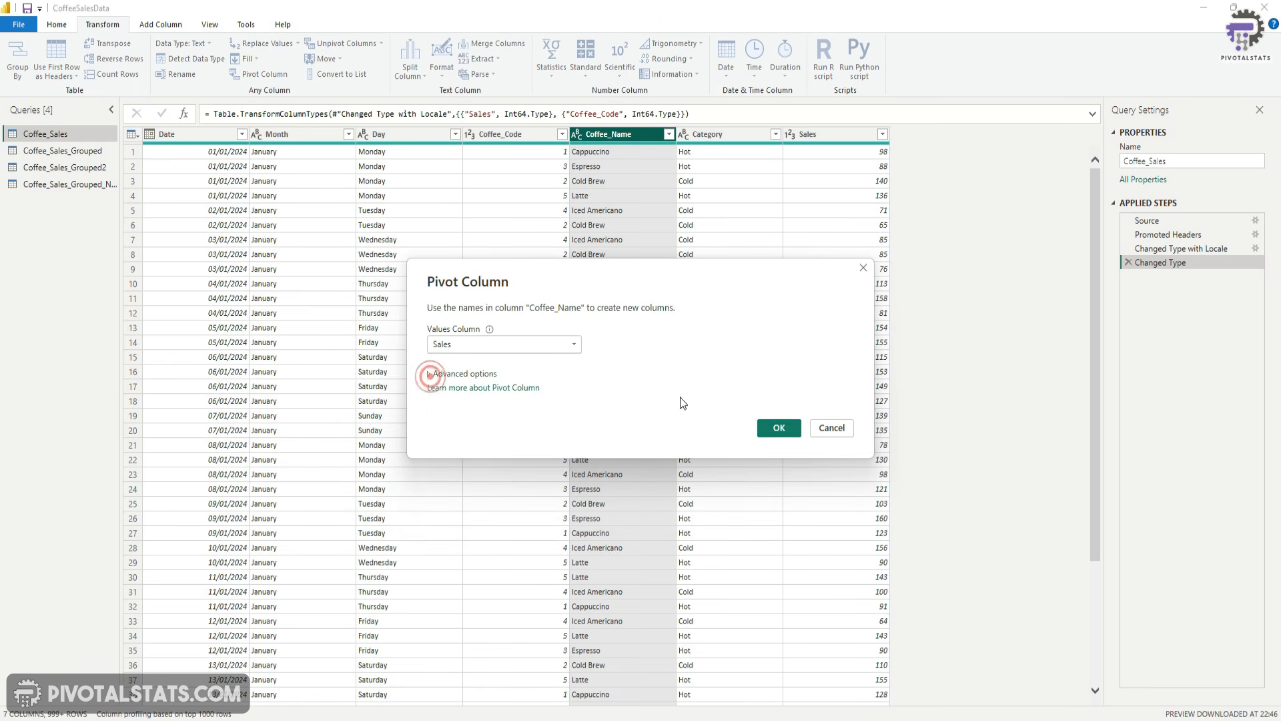
pyautogui.click(779, 429)
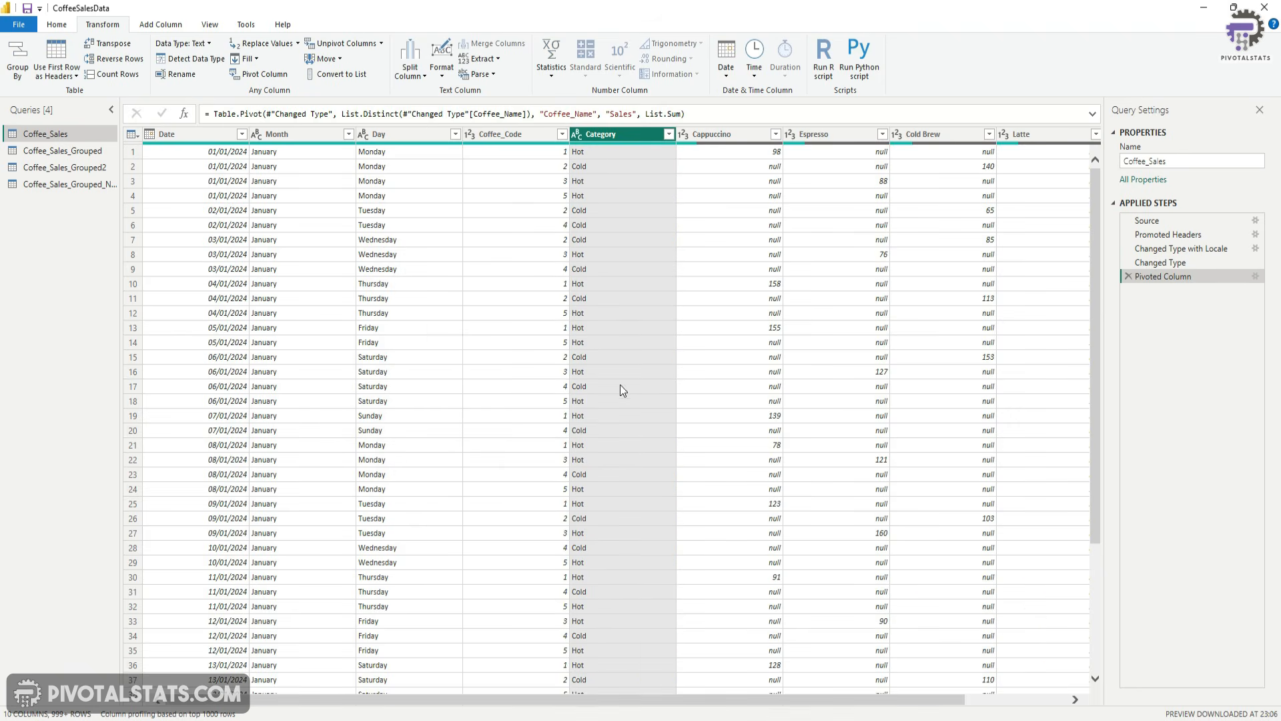
# Step: Review the pivoted coffee columns and delete the Pivoted Column step from the Coffee_Sales query
pyautogui.moveTo(581, 699); pyautogui.dragTo(536, 698)
pyautogui.moveTo(612, 706); pyautogui.dragTo(799, 699)
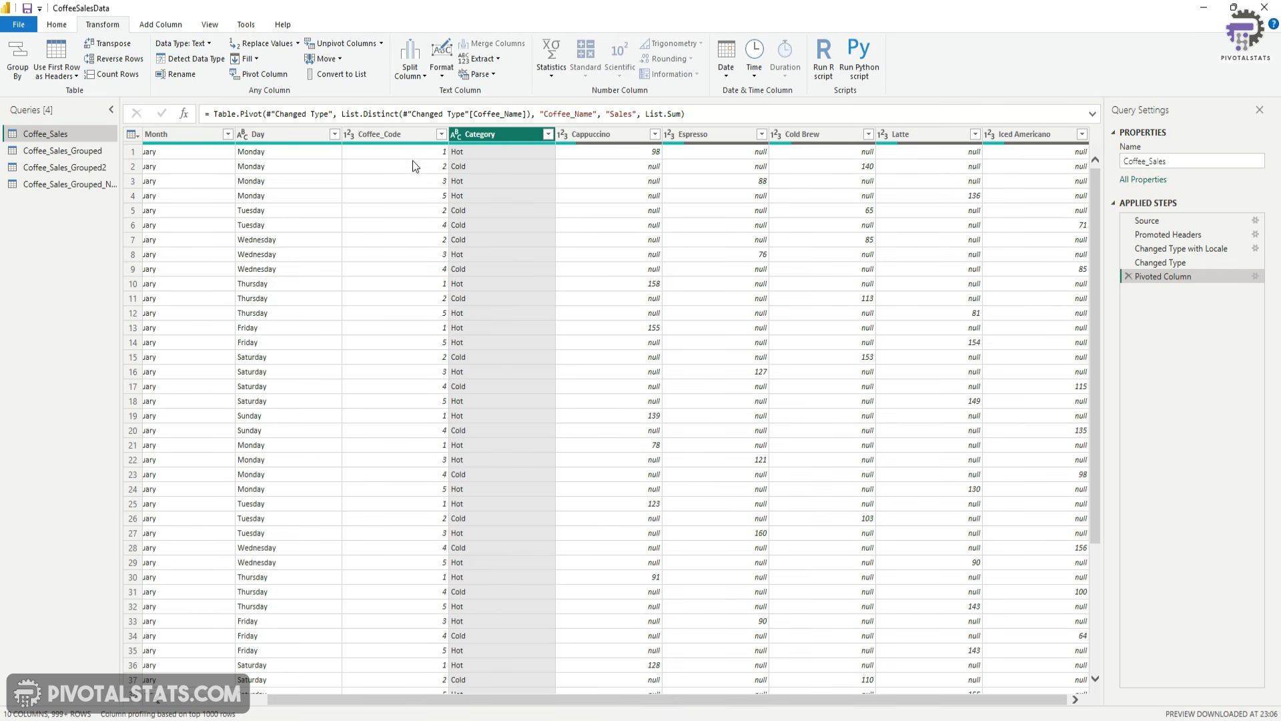
pyautogui.click(414, 136)
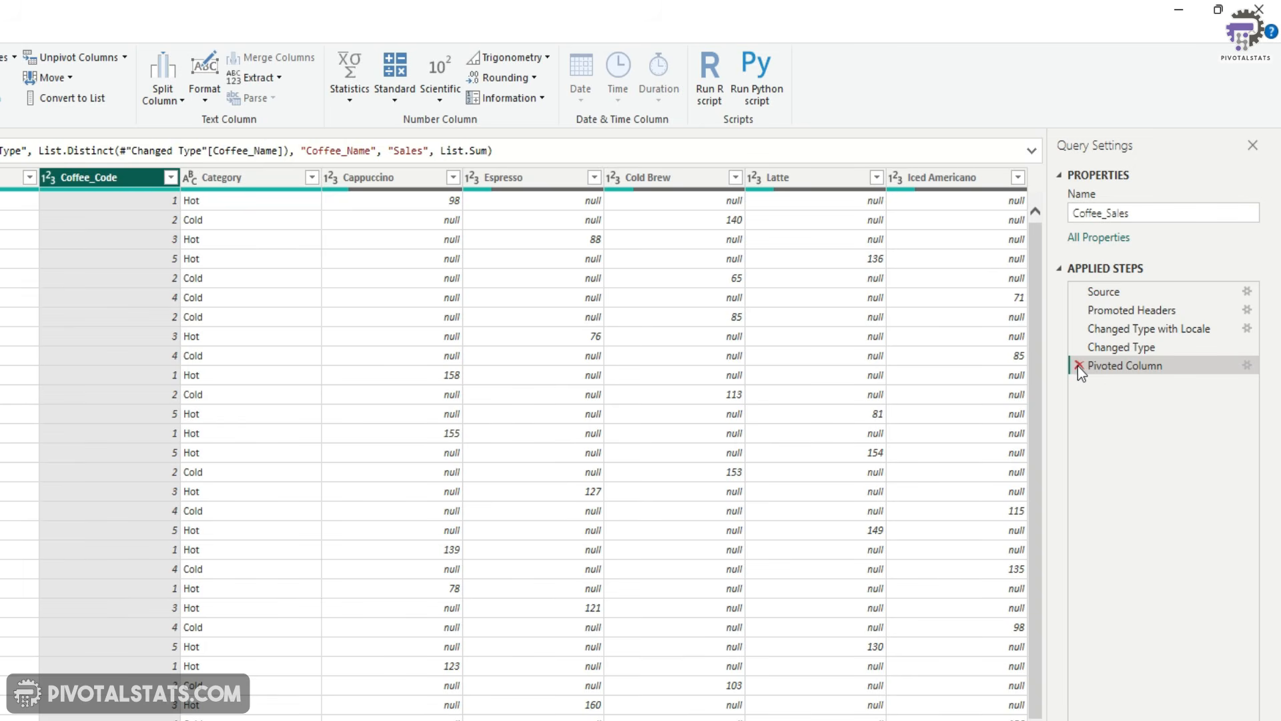
pyautogui.click(1078, 366)
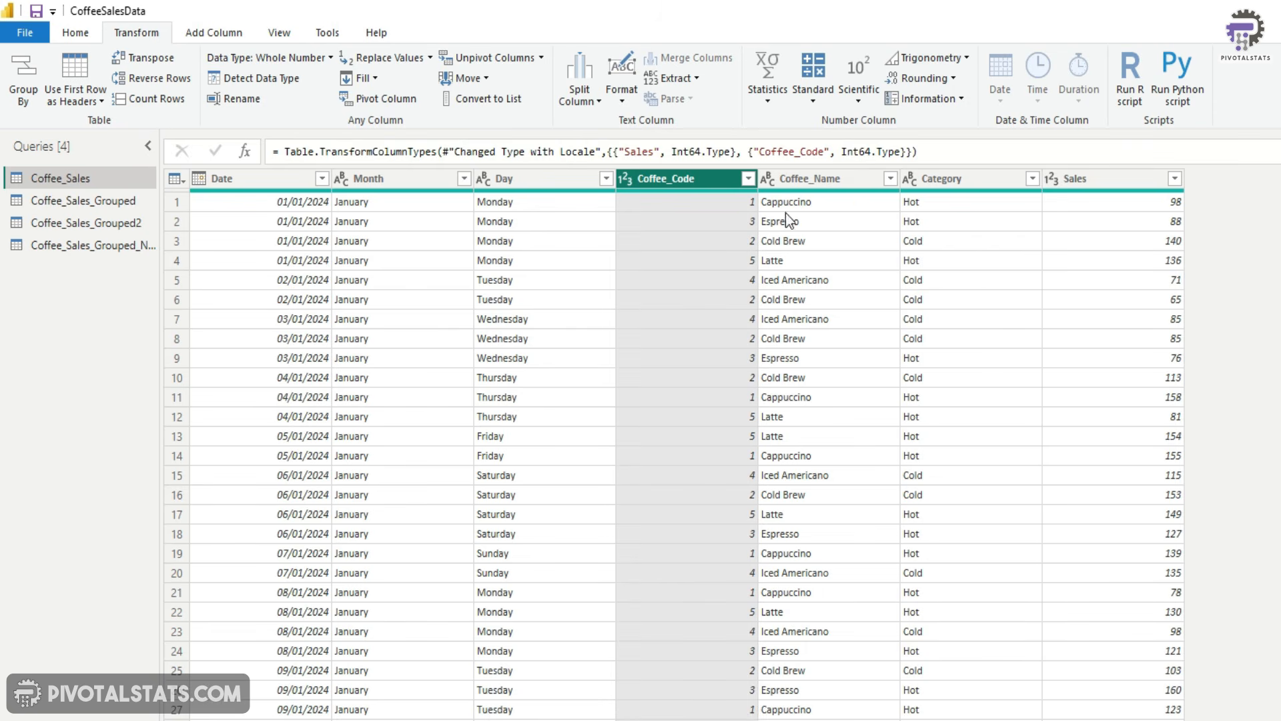
# Step: Add a merged column named Coffee_Pivot from Coffee_Code and Coffee_Name with the custom separator "_" in Coffee_Sales_PivotUnpivot
pyautogui.click(233, 34)
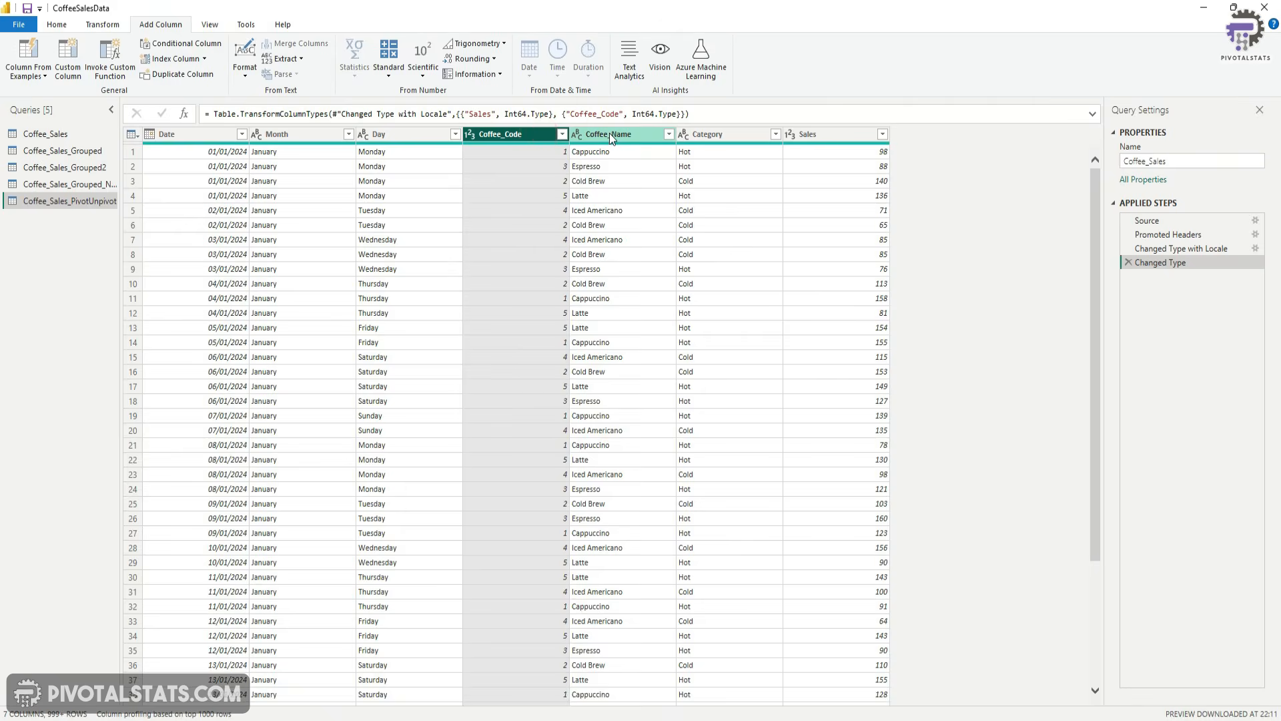
pyautogui.click(812, 179)
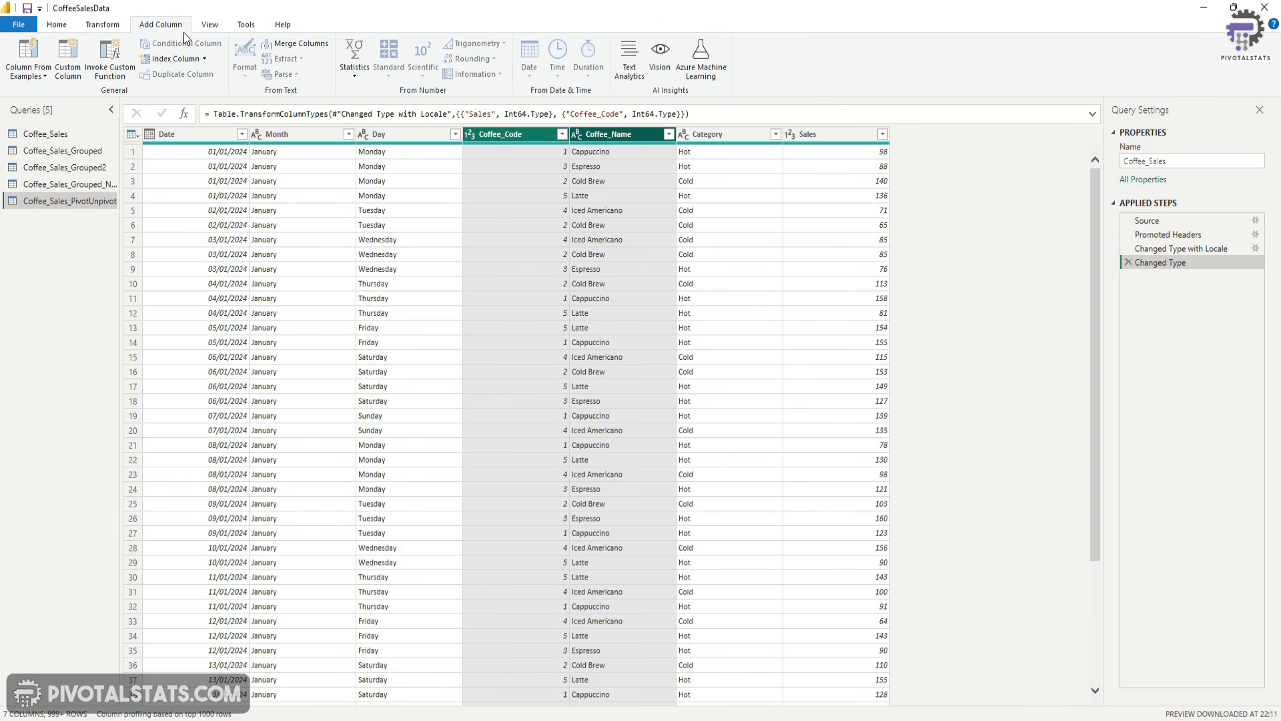
pyautogui.click(292, 48)
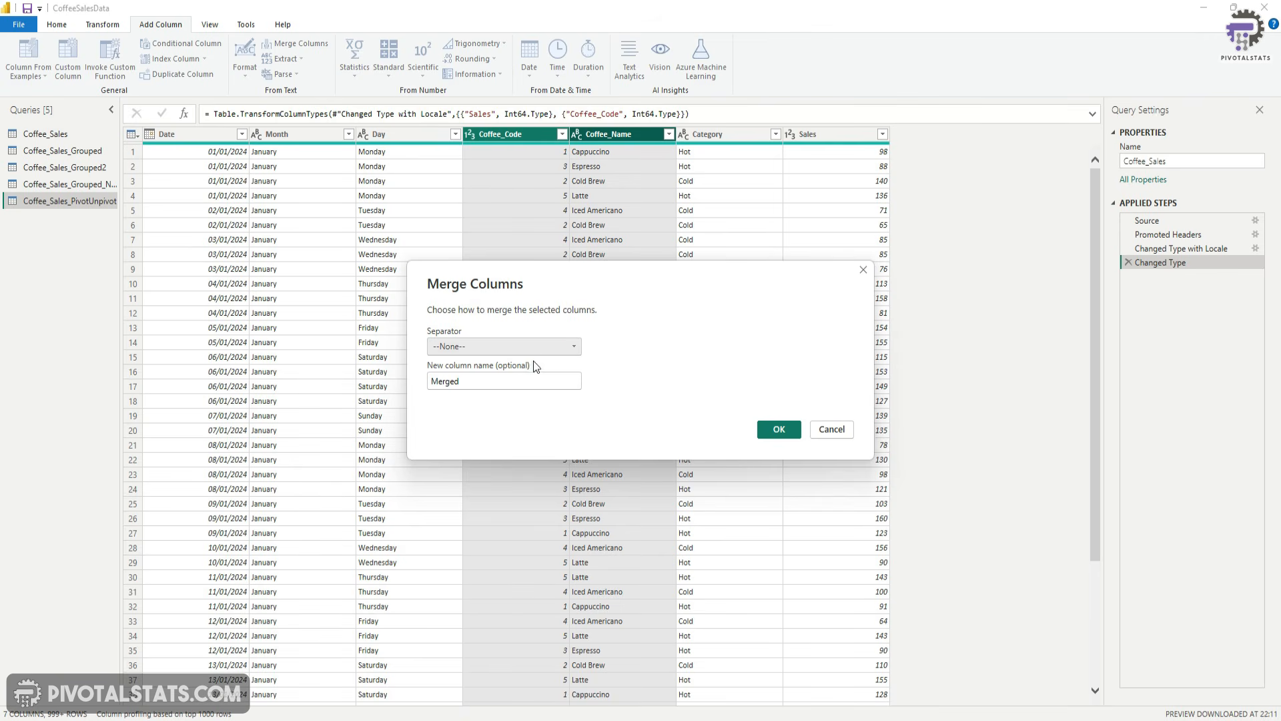
pyautogui.click(562, 345)
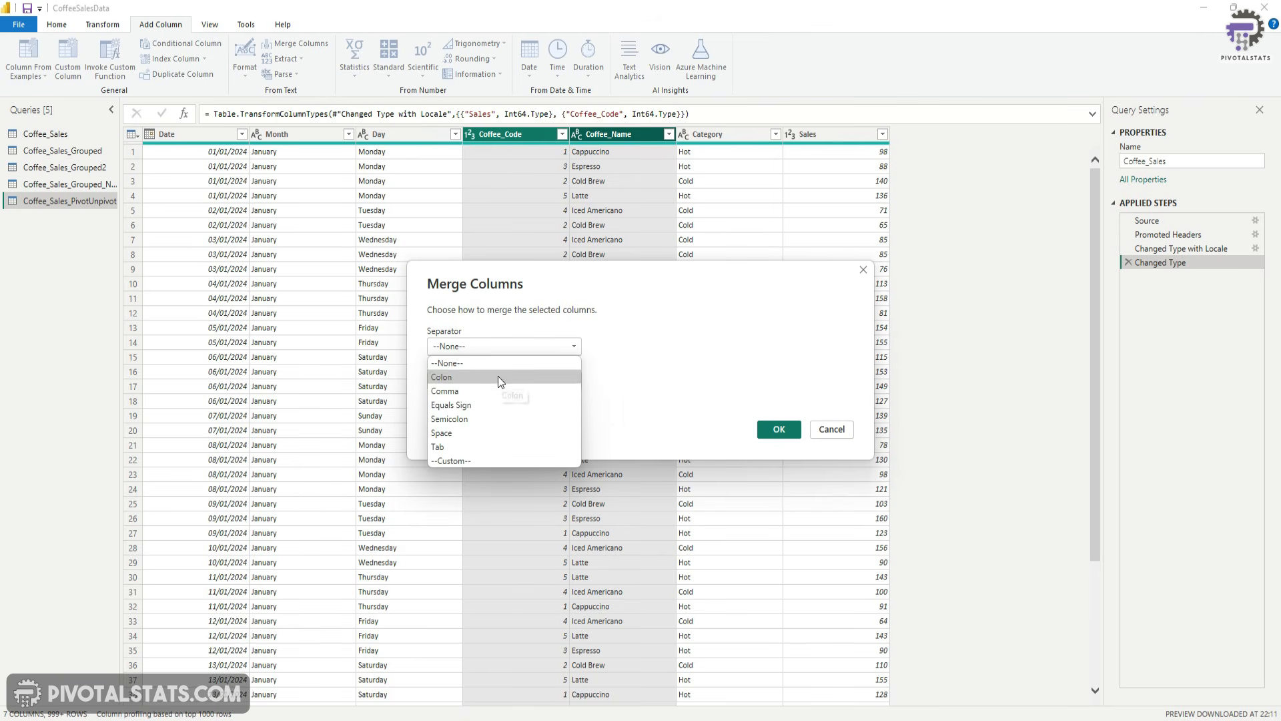
pyautogui.click(496, 461)
pyautogui.click(537, 369)
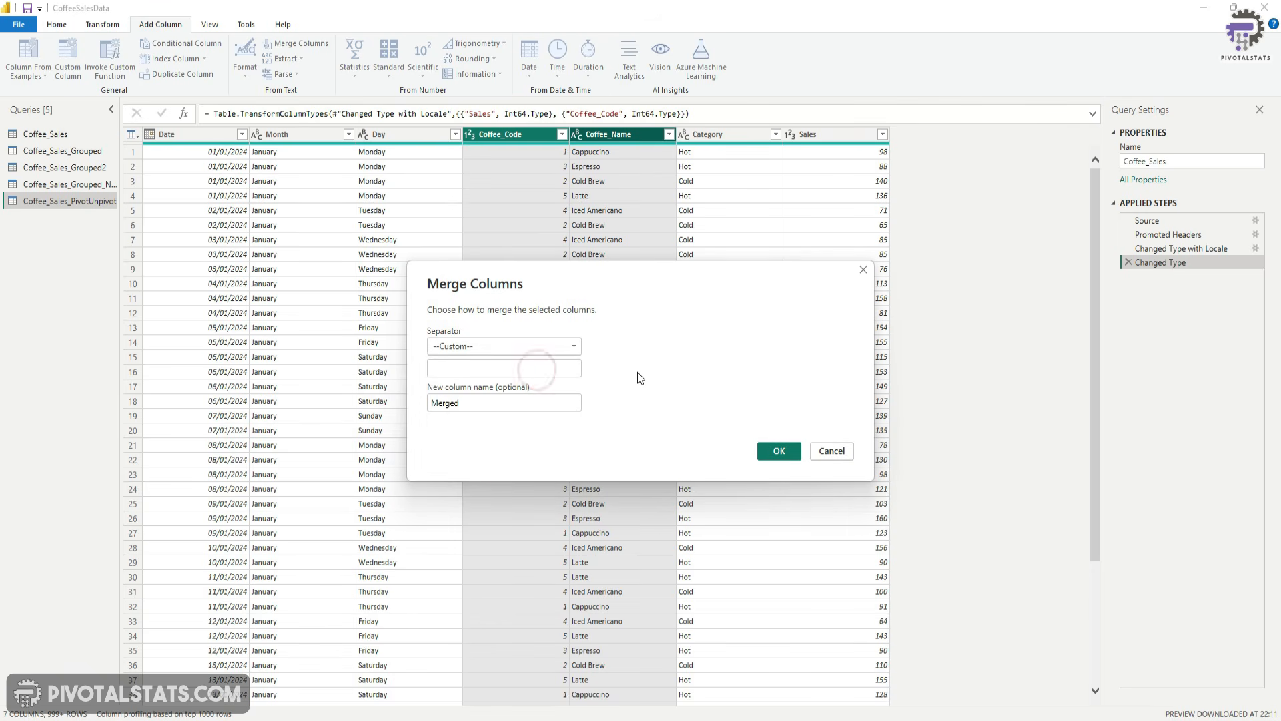
pyautogui.write('_')
pyautogui.doubleClick(484, 404)
pyautogui.write('Coff')
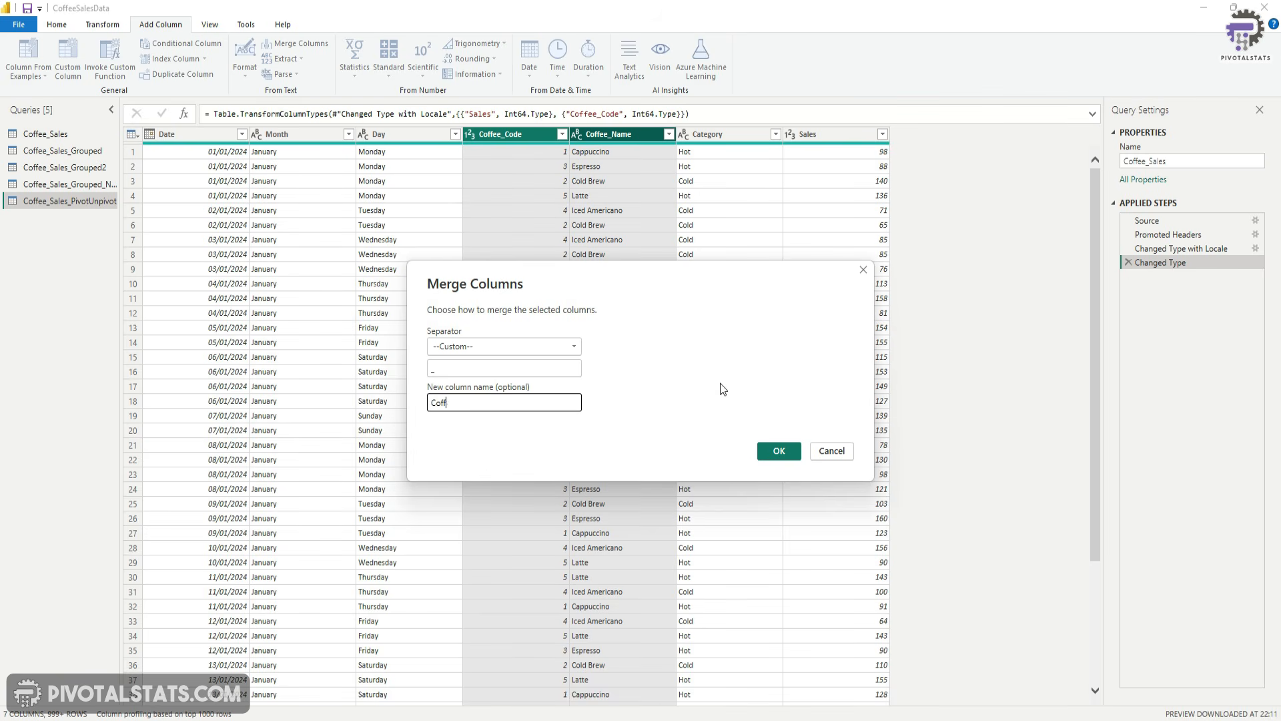
pyautogui.write('ee_Pivot')
pyautogui.click(777, 452)
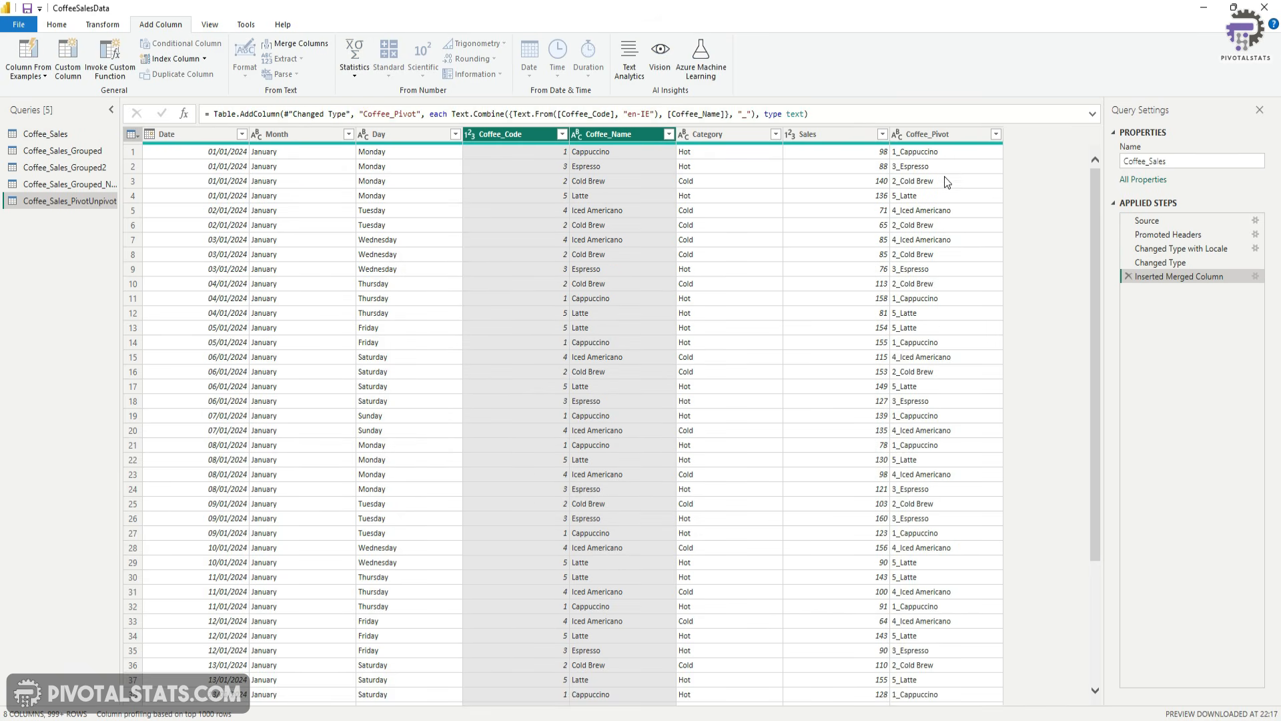
# Step: Remove the Coffee_Code and Coffee_Name columns, and pivot Coffee_Pivot using Sales as the values column with Sum aggregation
pyautogui.rightClick(600, 135)
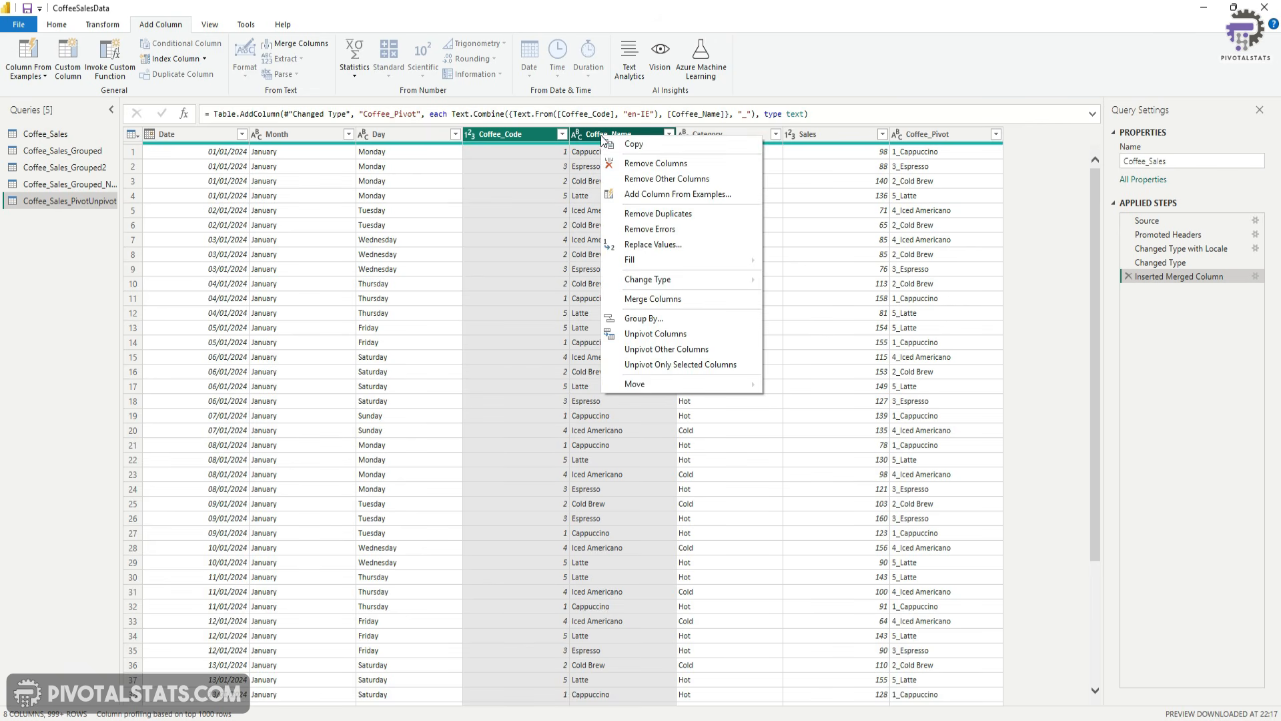
pyautogui.click(652, 164)
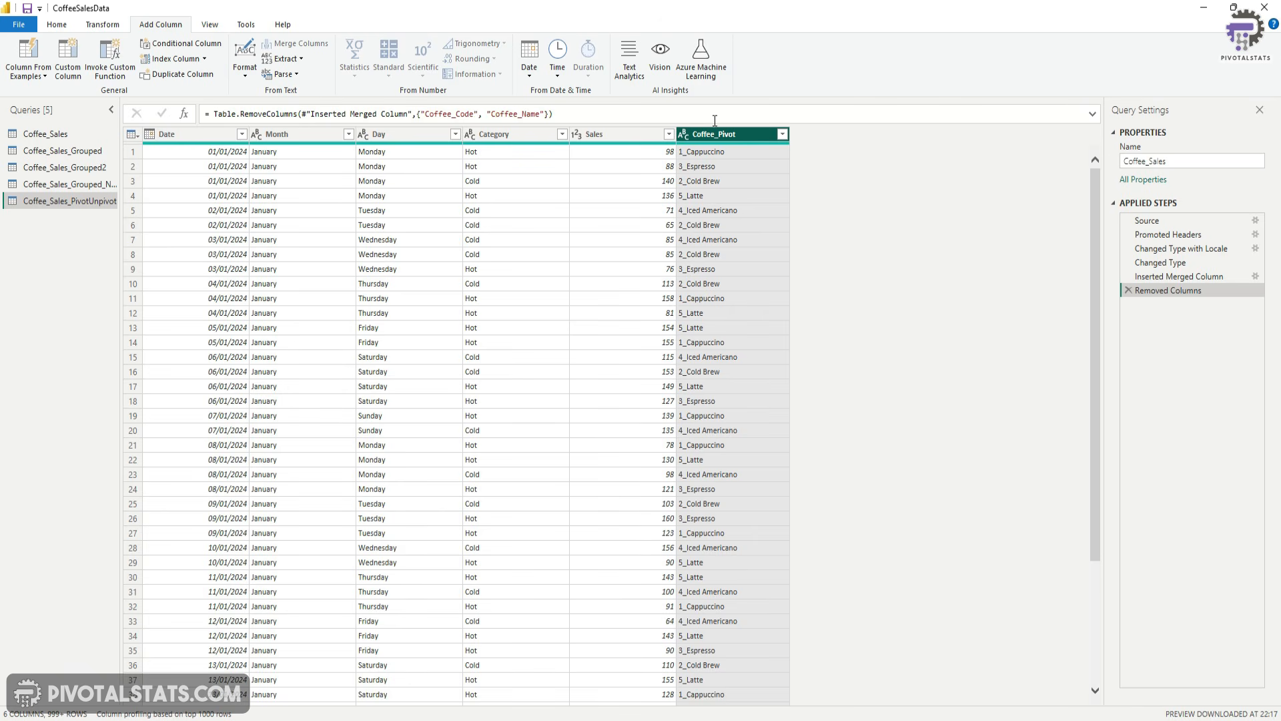
pyautogui.click(102, 24)
pyautogui.click(247, 75)
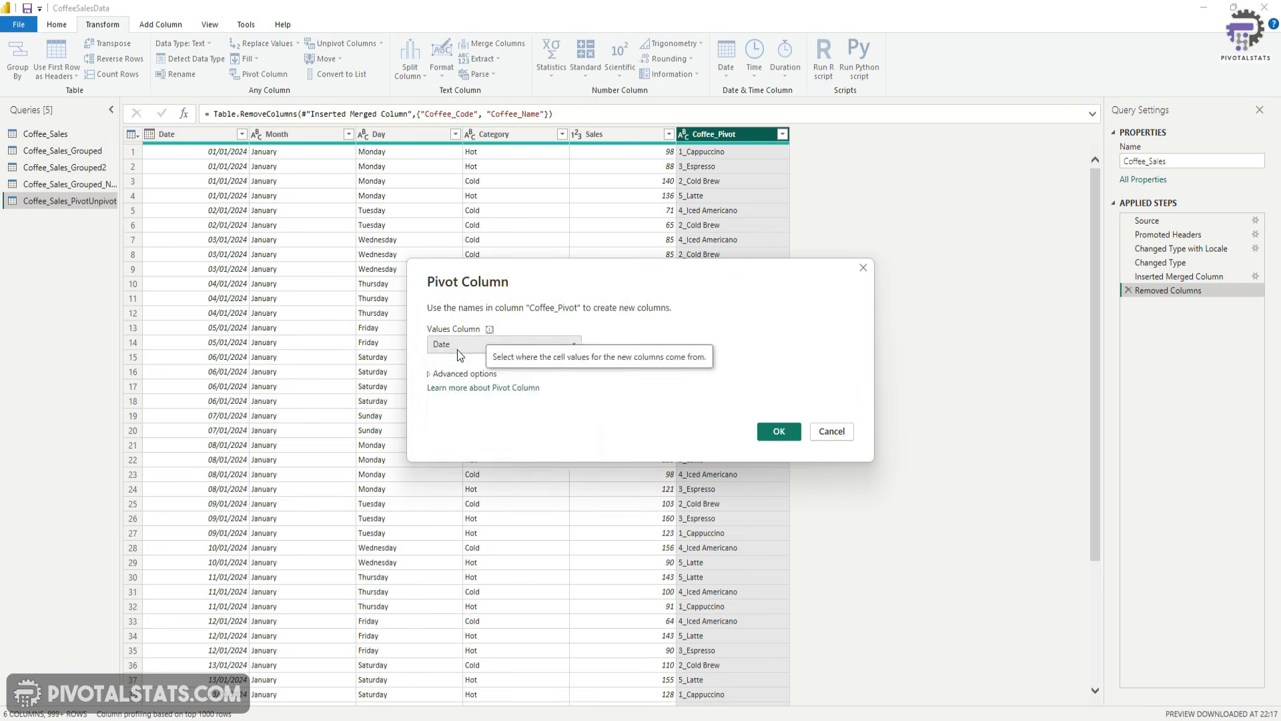
pyautogui.click(458, 344)
pyautogui.click(460, 417)
pyautogui.click(467, 373)
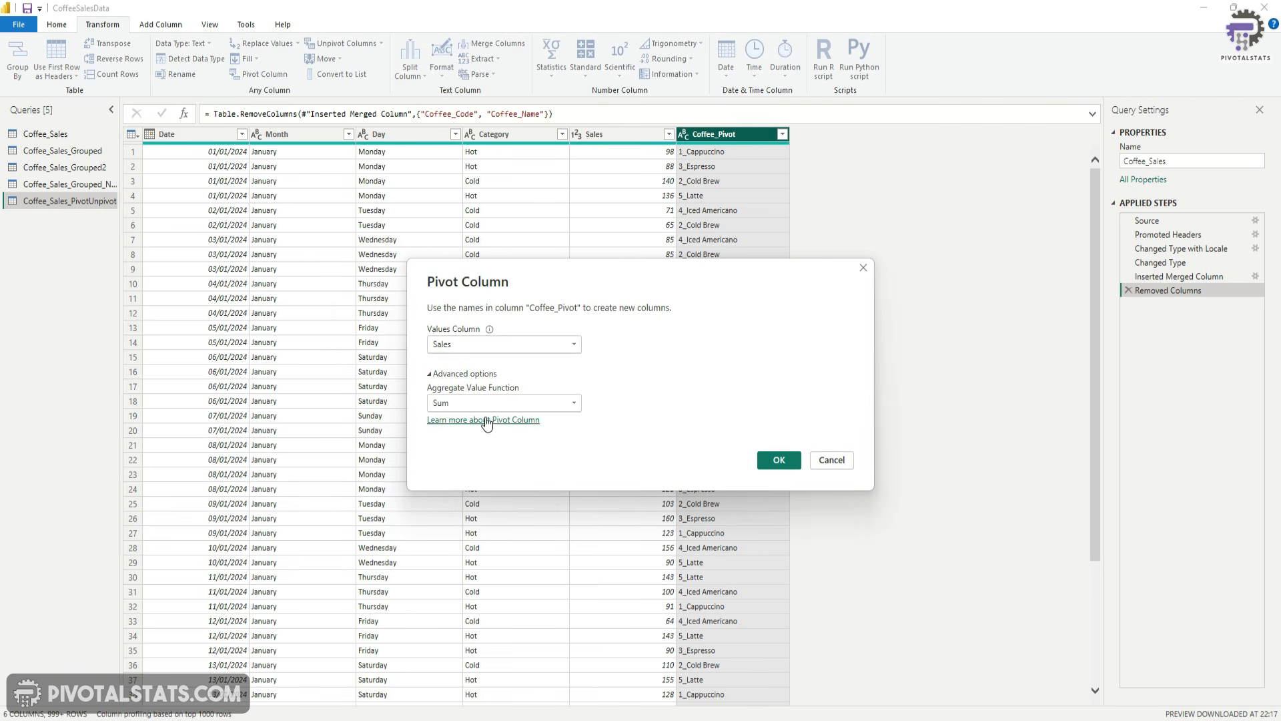
pyautogui.click(774, 460)
pyautogui.moveTo(589, 699); pyautogui.dragTo(844, 702)
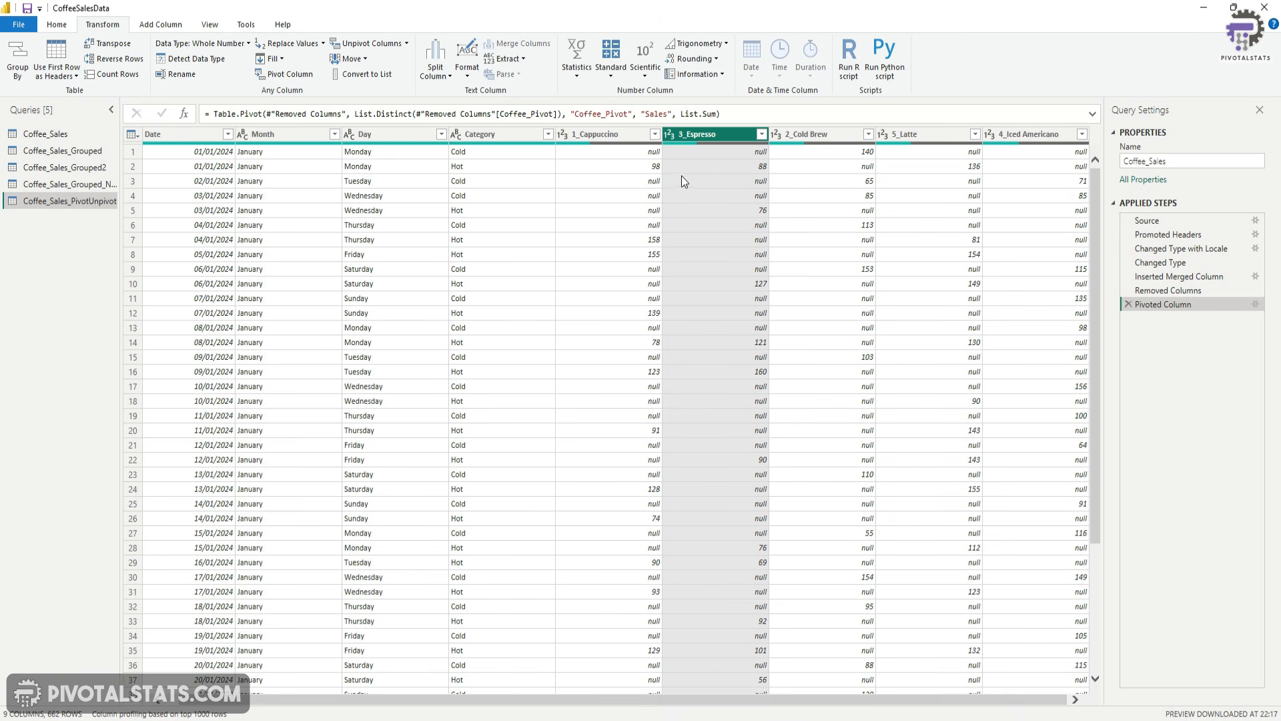
# Step: Unpivot only the 1_Cappuccino, 3_Espresso, 2_Cold Brew, 5_Latte and 4_Iced Americano columns
pyautogui.click(609, 135)
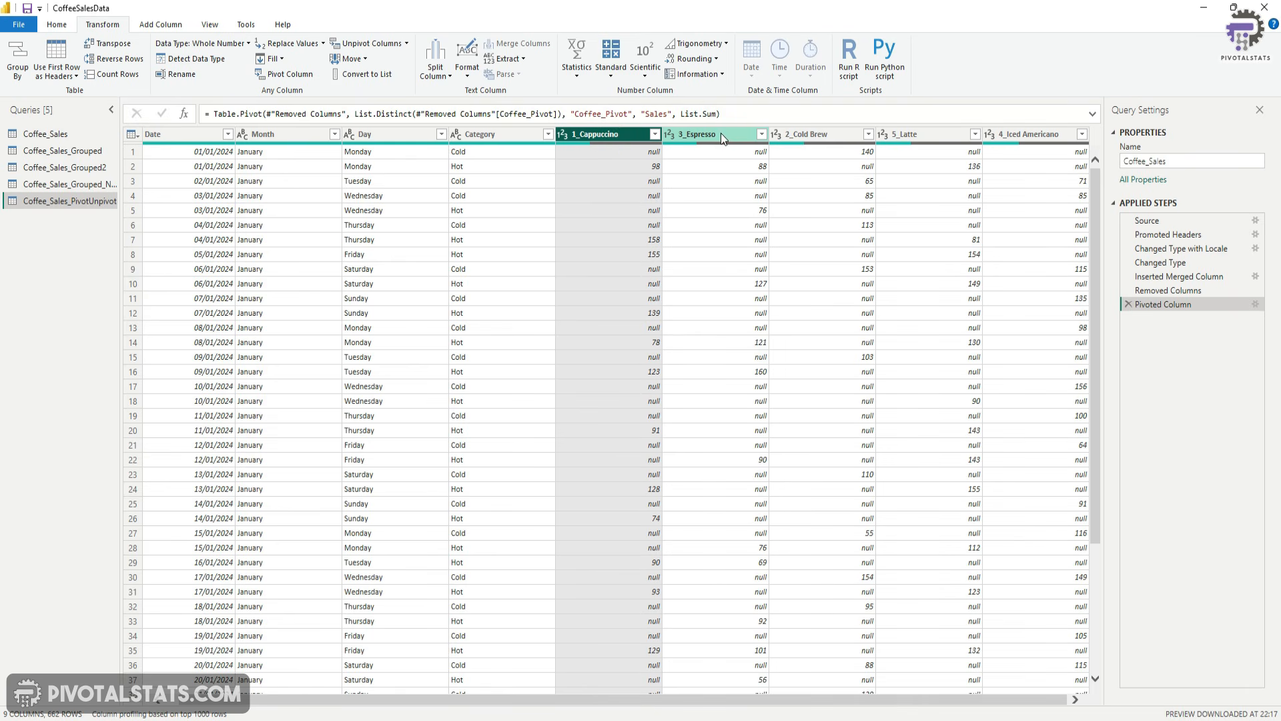
pyautogui.keyDown('ctrl'); pyautogui.click(721, 134); pyautogui.keyUp('ctrl')
pyautogui.keyDown('ctrl'); pyautogui.click(826, 133); pyautogui.keyUp('ctrl')
pyautogui.keyDown('ctrl'); pyautogui.click(914, 133); pyautogui.keyUp('ctrl')
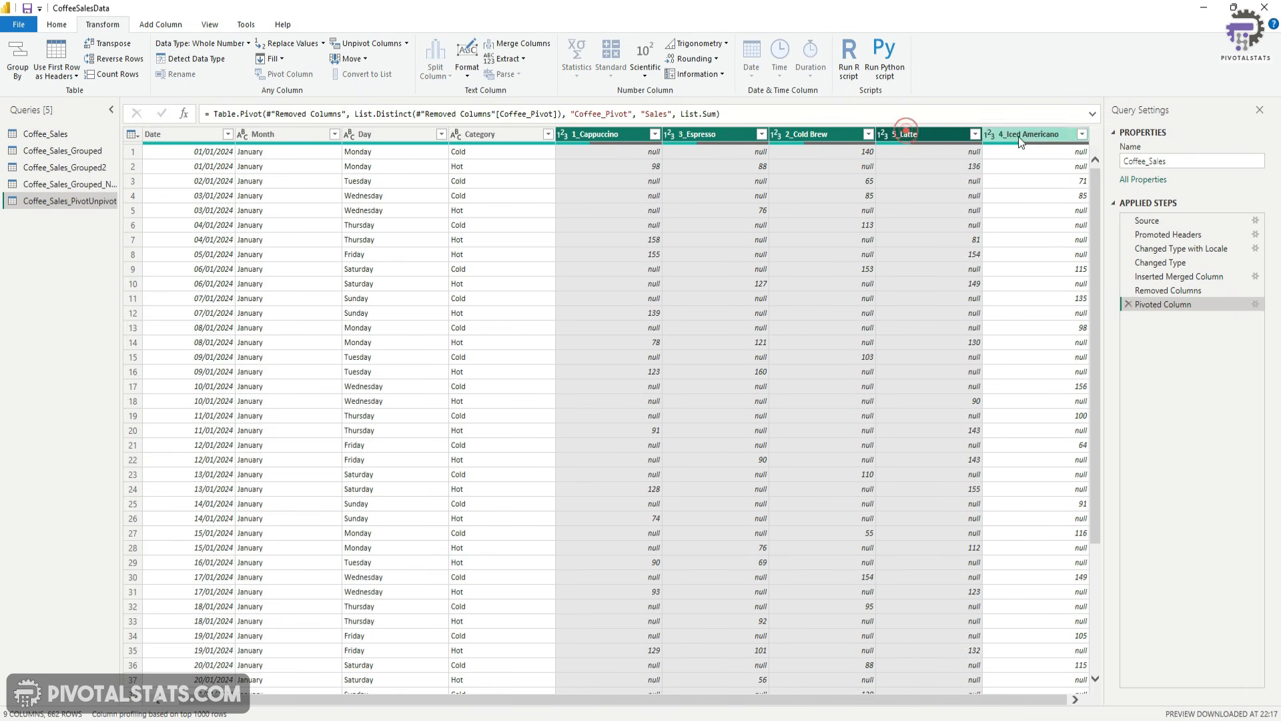
pyautogui.keyDown('ctrl'); pyautogui.click(1021, 134); pyautogui.keyUp('ctrl')
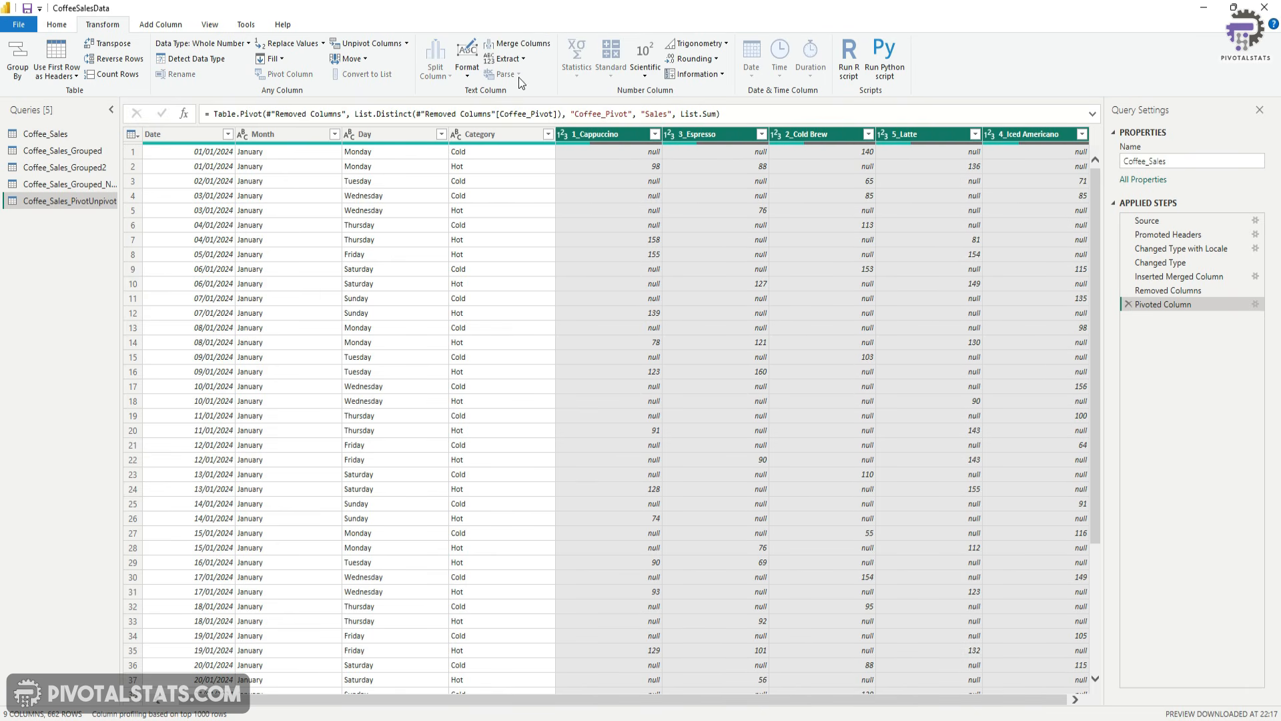
pyautogui.click(407, 44)
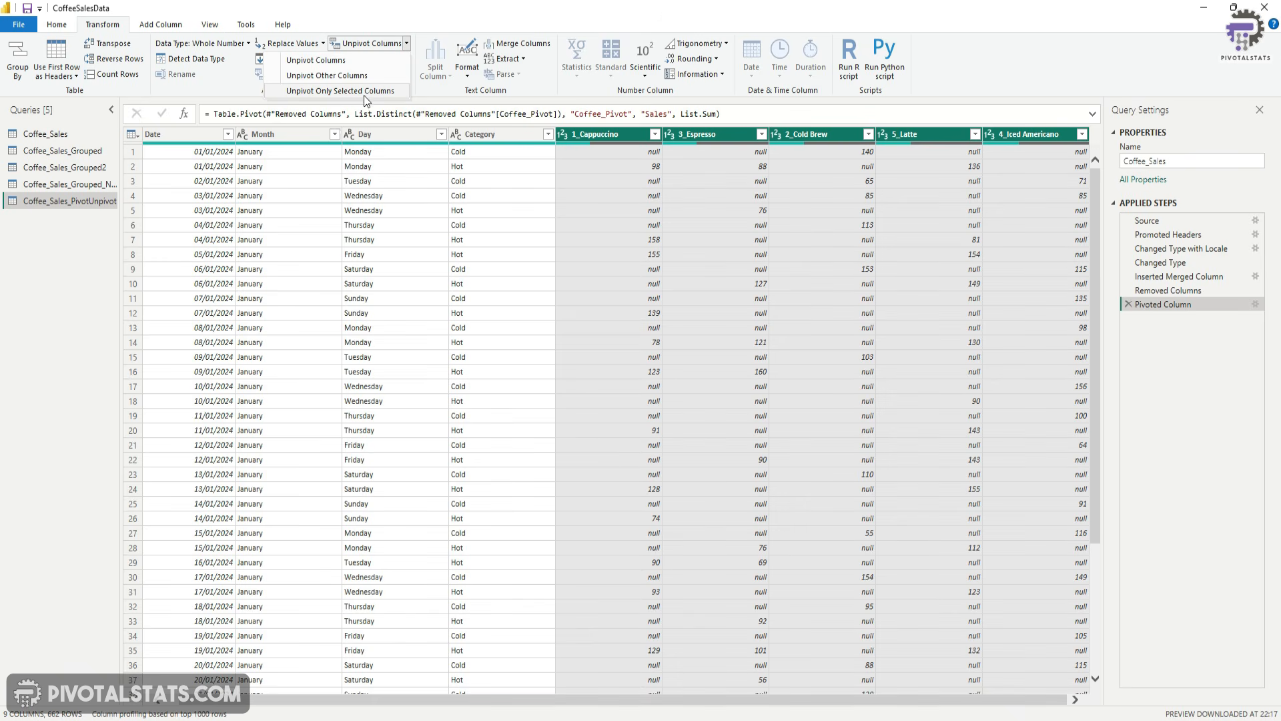
pyautogui.click(366, 95)
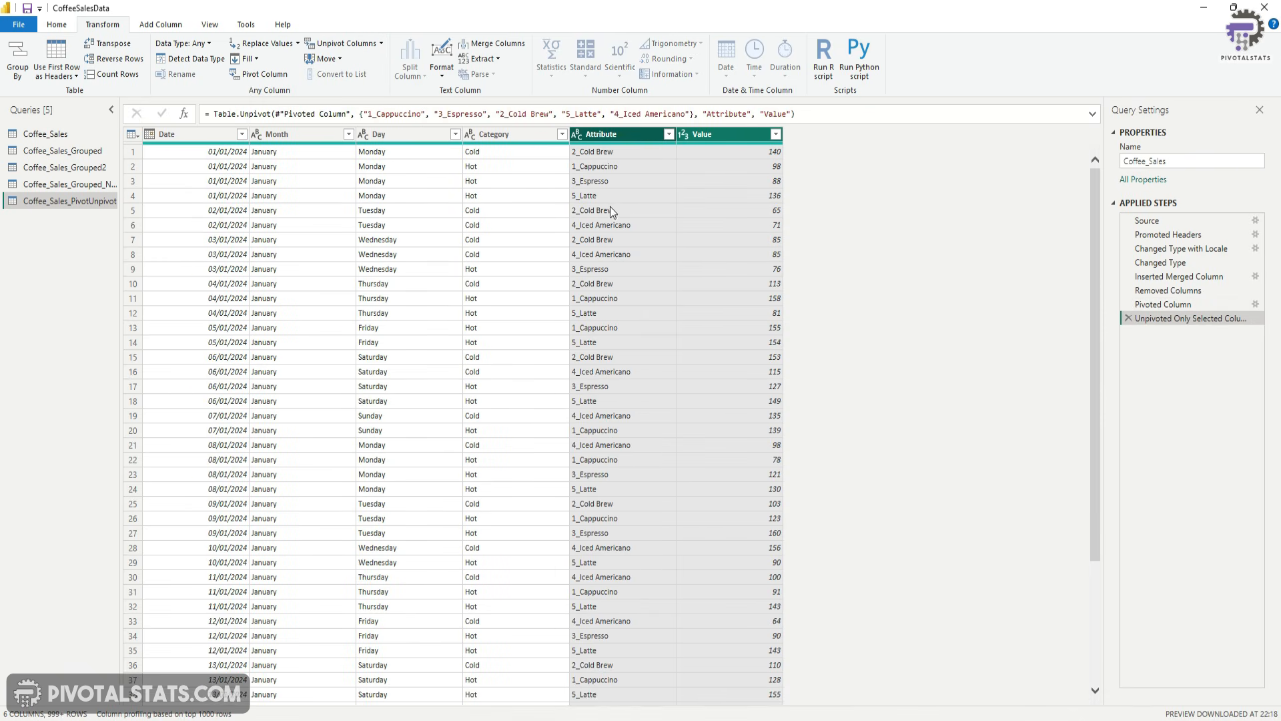
pyautogui.click(608, 151)
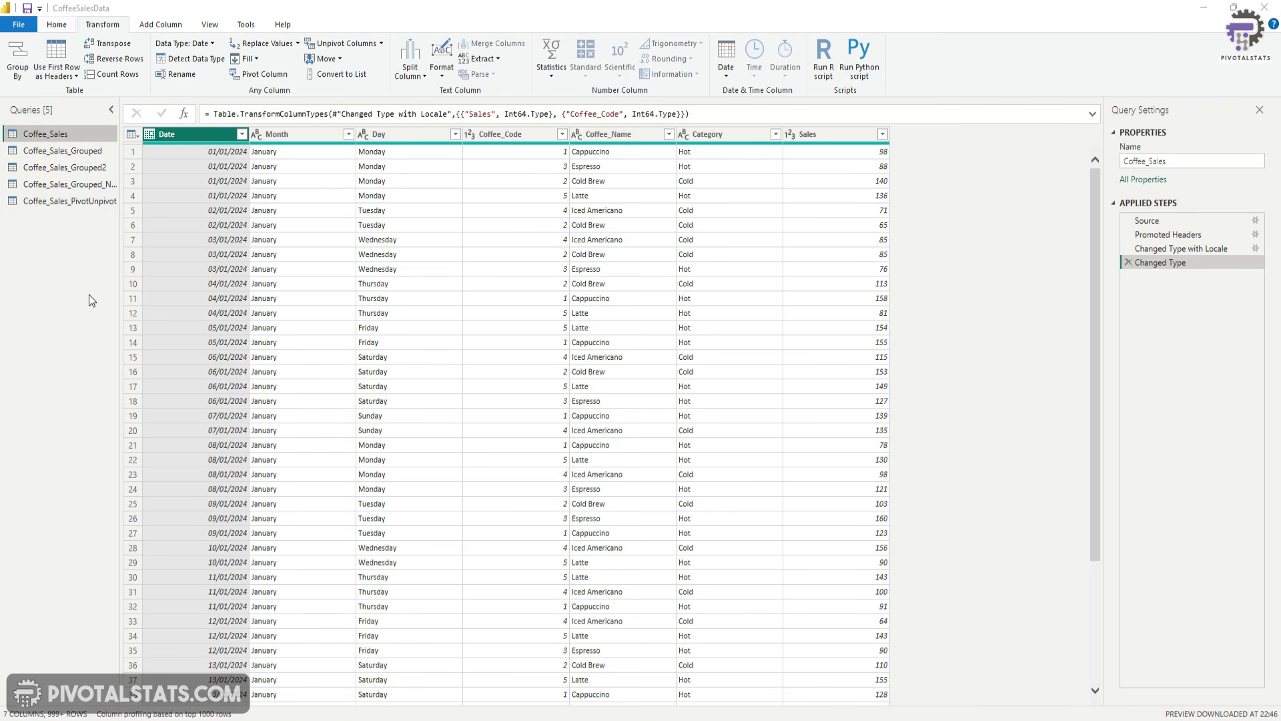
# Step: Create a reference of the Coffee_Sales_Grouped query and rename it Coffee_Sales_Transpose
pyautogui.click(72, 154)
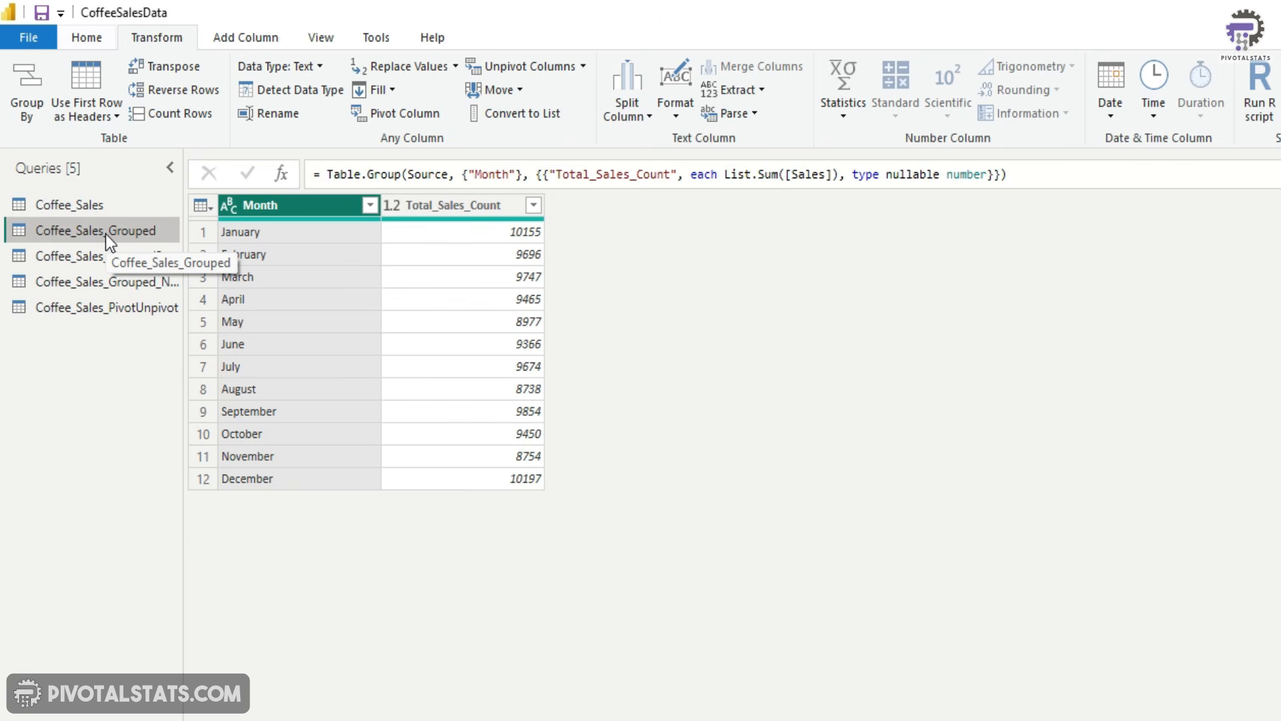
pyautogui.rightClick(110, 240)
pyautogui.click(193, 433)
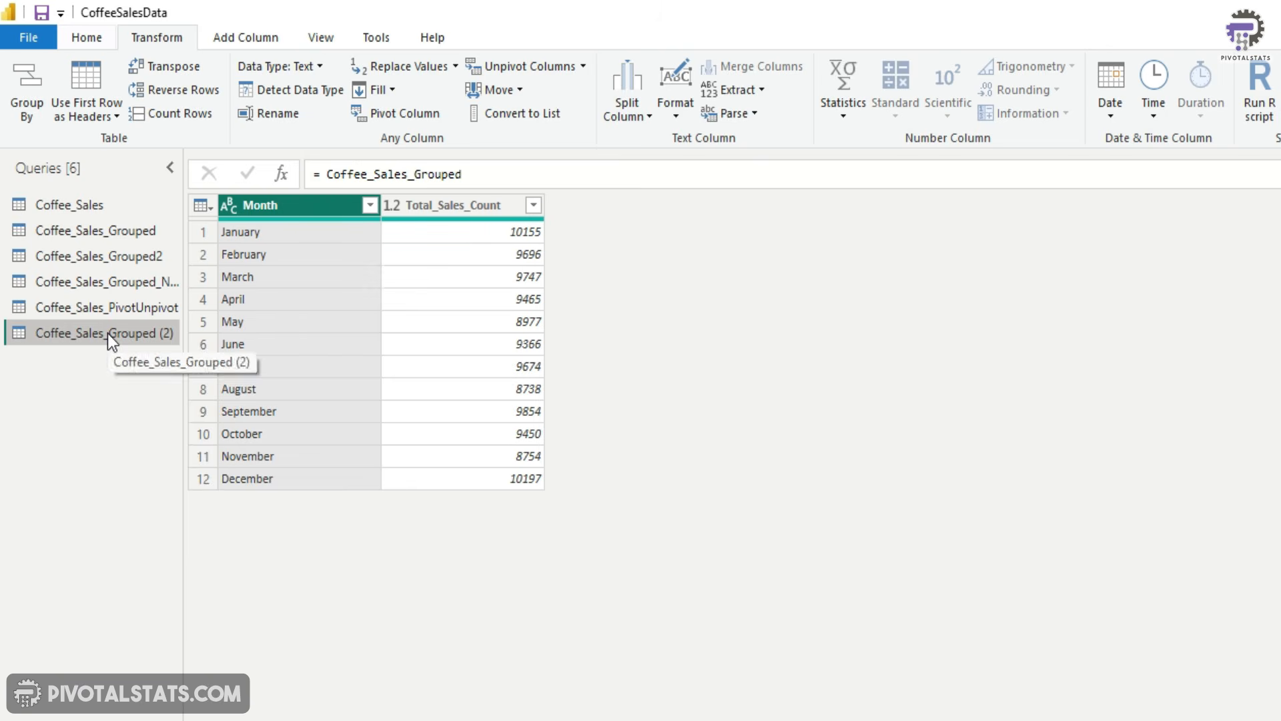
pyautogui.rightClick(111, 340)
pyautogui.click(183, 428)
pyautogui.write('Coffee_Sales_Transpose')
pyautogui.click(196, 471)
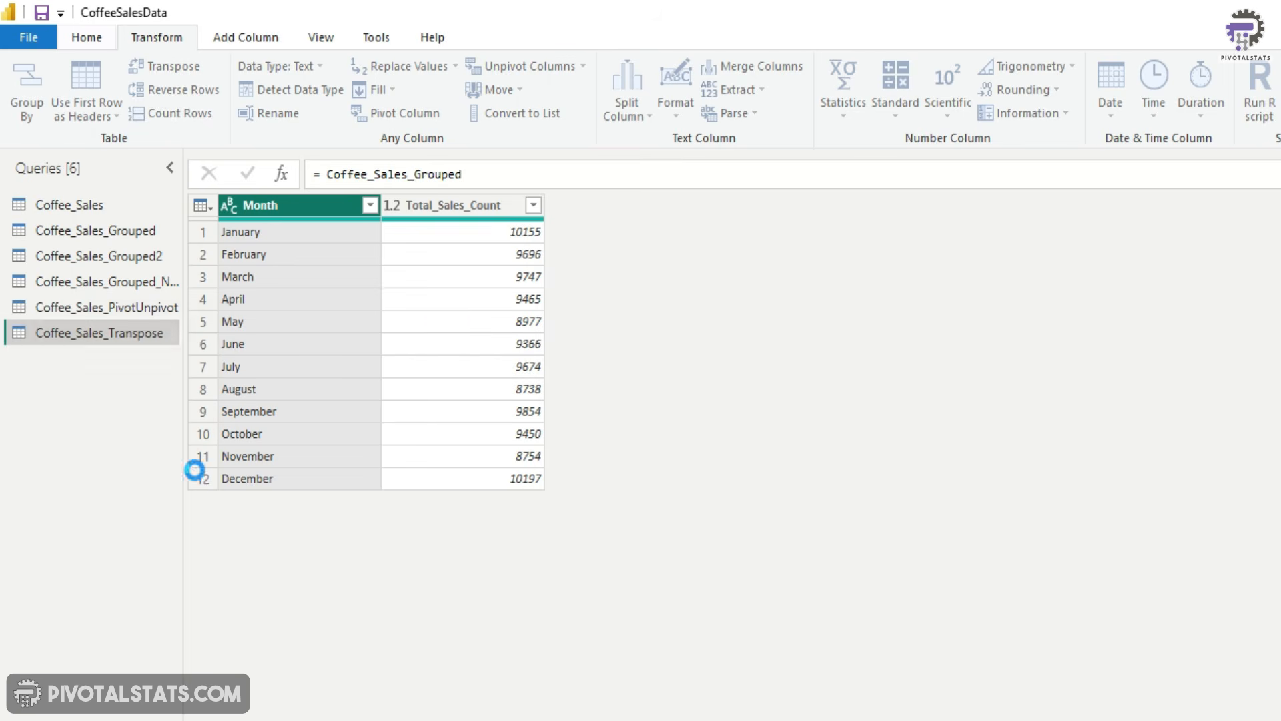
# Step: Filter the Month column to keep only January, February and March
pyautogui.click(371, 205)
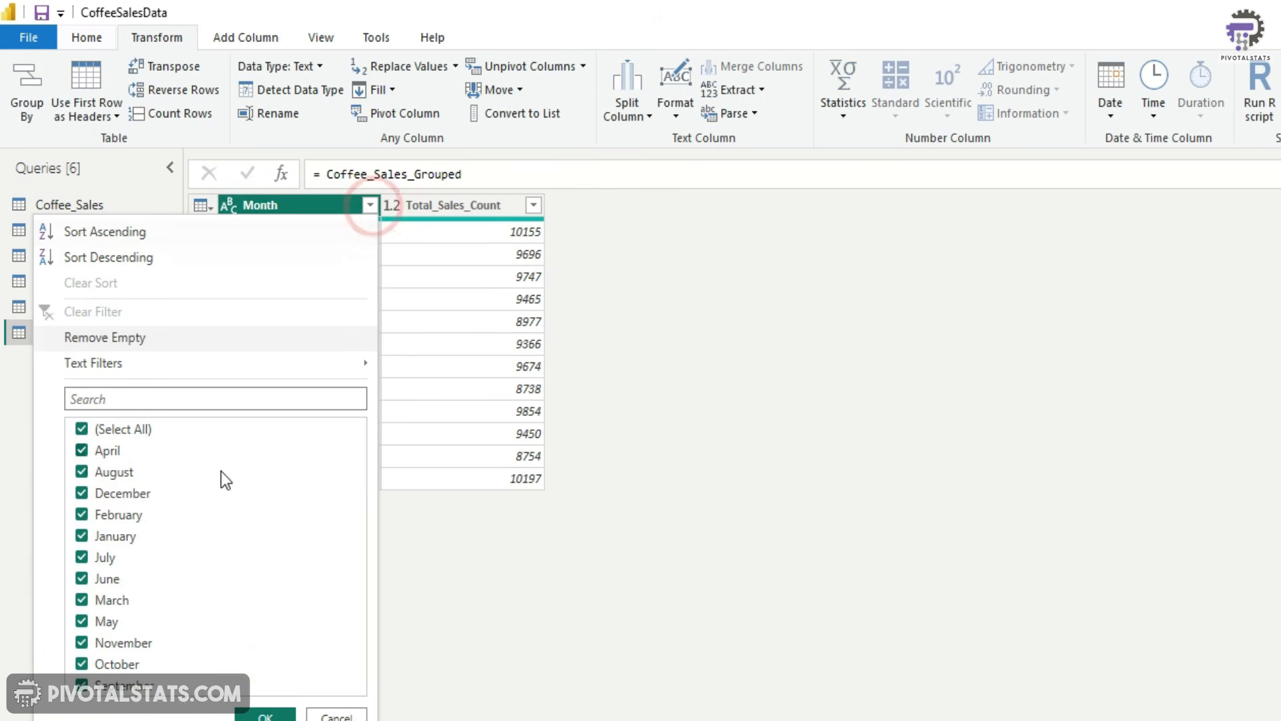
pyautogui.click(81, 430)
pyautogui.click(82, 538)
pyautogui.click(82, 515)
pyautogui.click(81, 602)
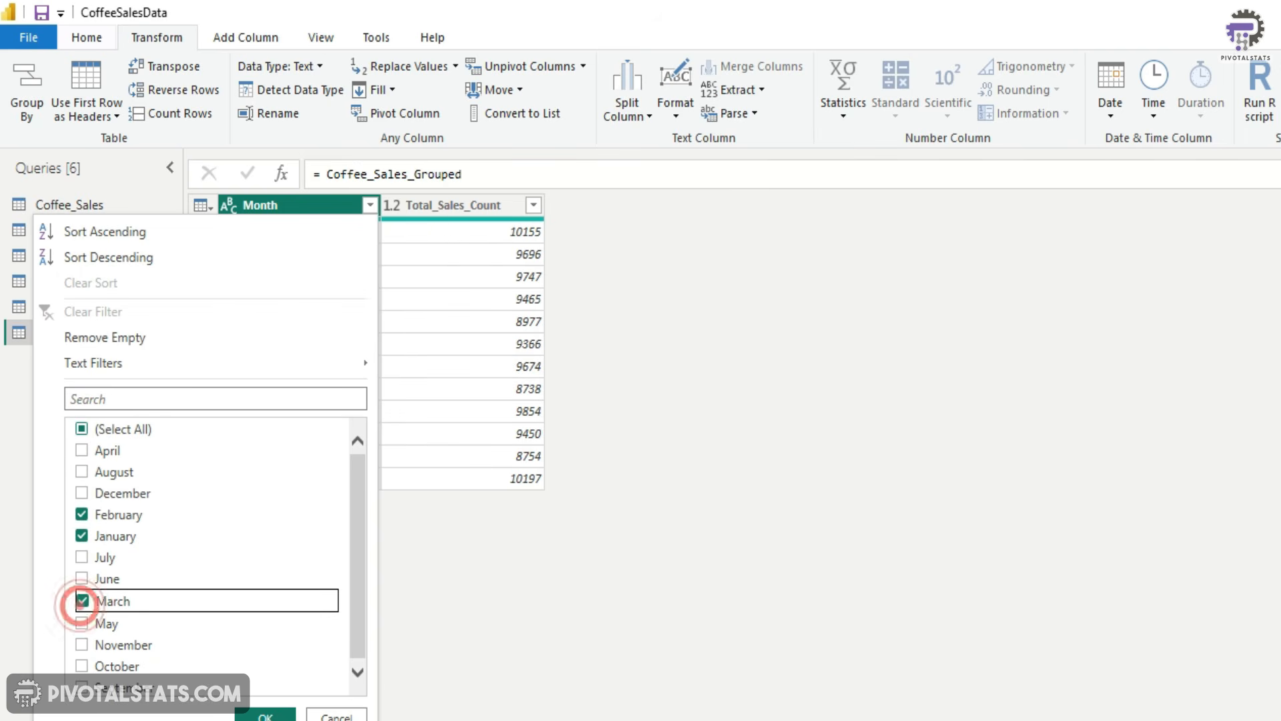
pyautogui.click(265, 714)
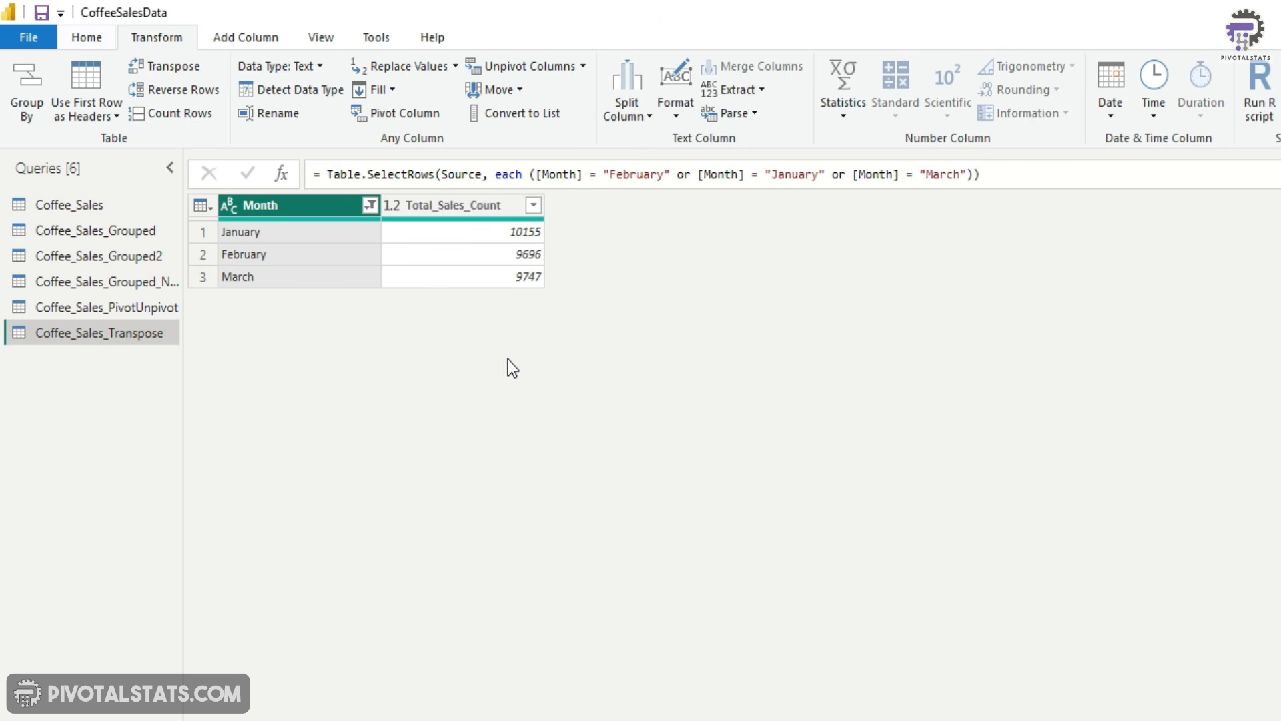
# Step: Transpose the filtered January to March table and promote its first row to column headers
pyautogui.click(181, 66)
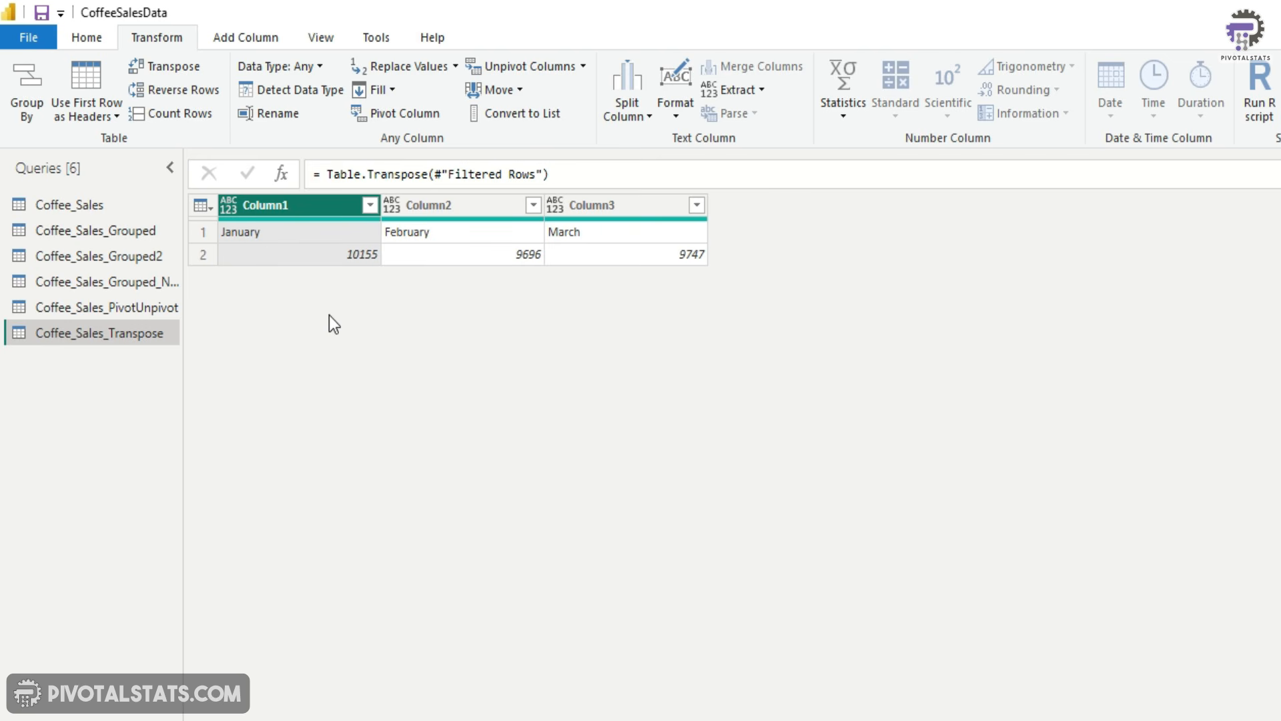
pyautogui.click(203, 206)
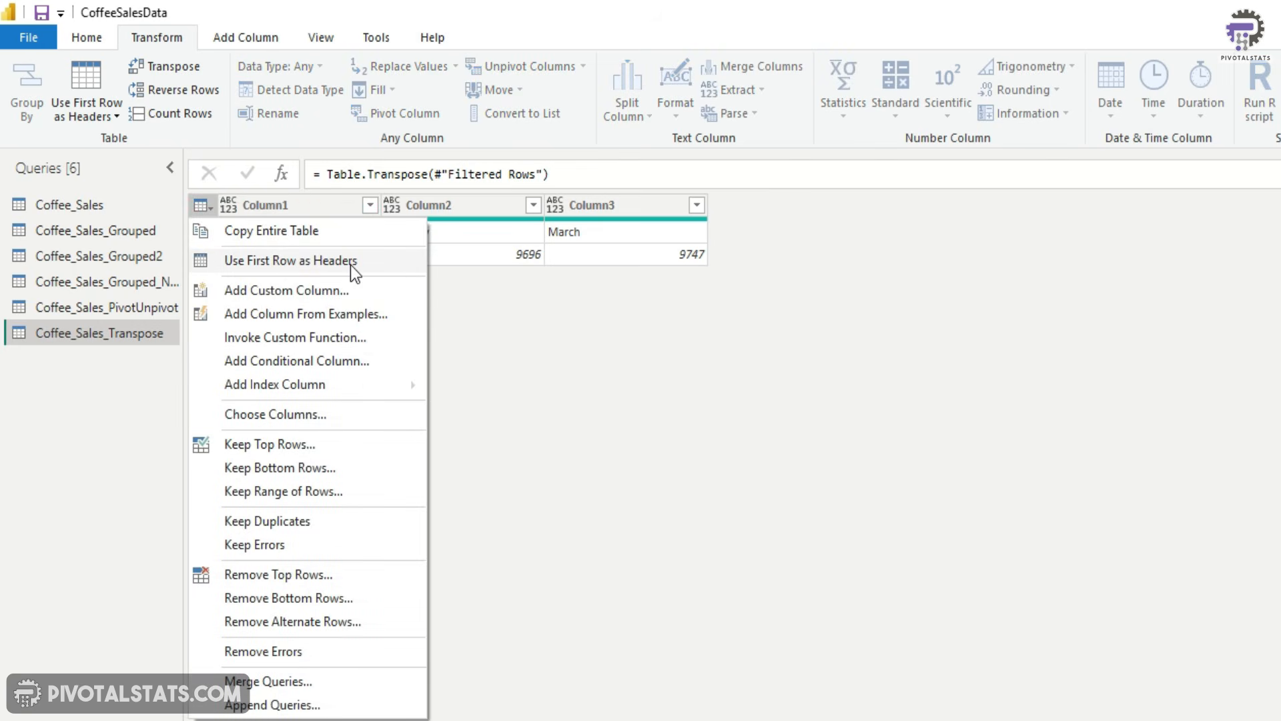
pyautogui.click(380, 265)
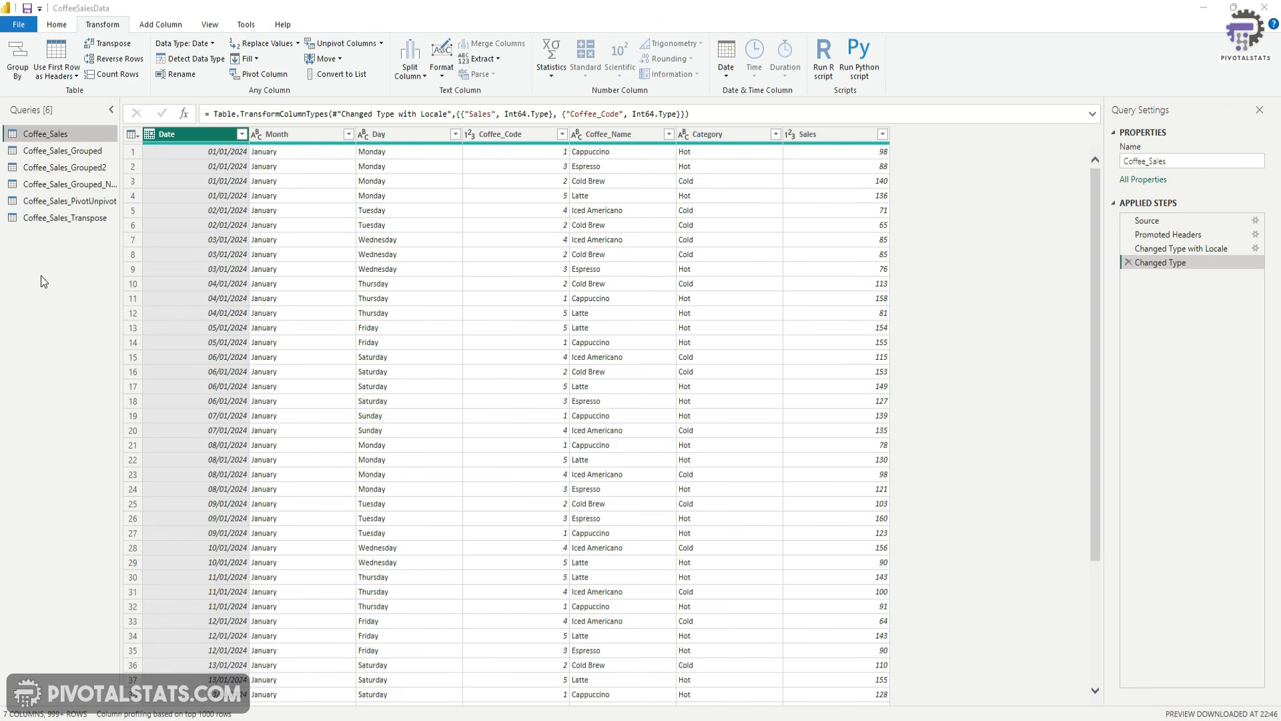
# Step: Create a reference of the Coffee_Sales query and rename it Coffee_Sales_Replace
pyautogui.rightClick(65, 136)
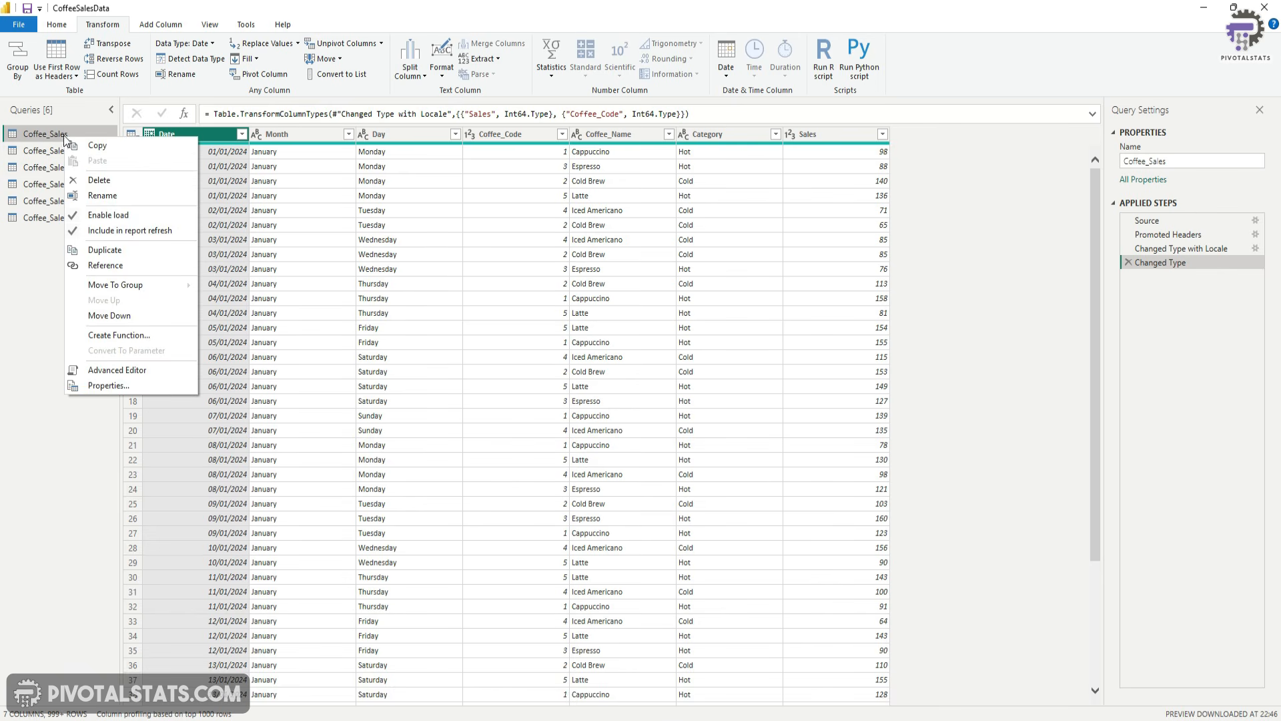
pyautogui.click(129, 265)
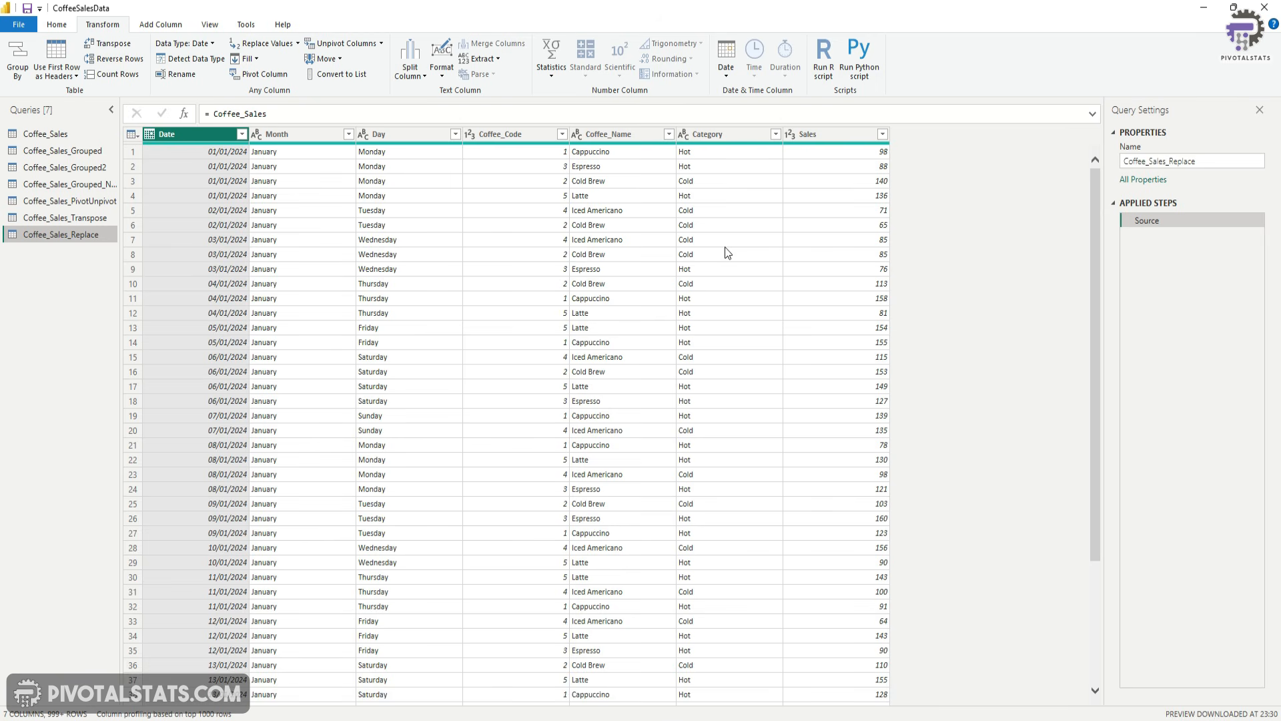
# Step: Set up a value replacement on the Coffee_Name column that finds Latte and replaces it with Mocha
pyautogui.click(624, 134)
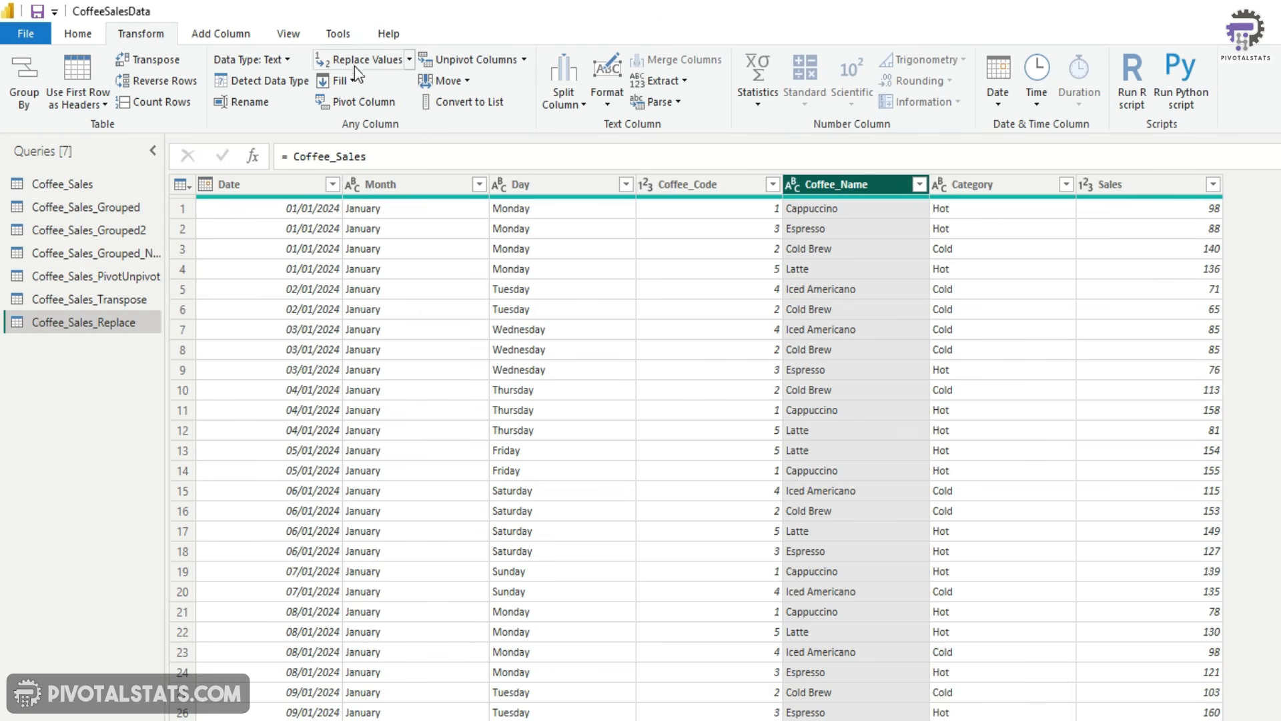
pyautogui.click(409, 62)
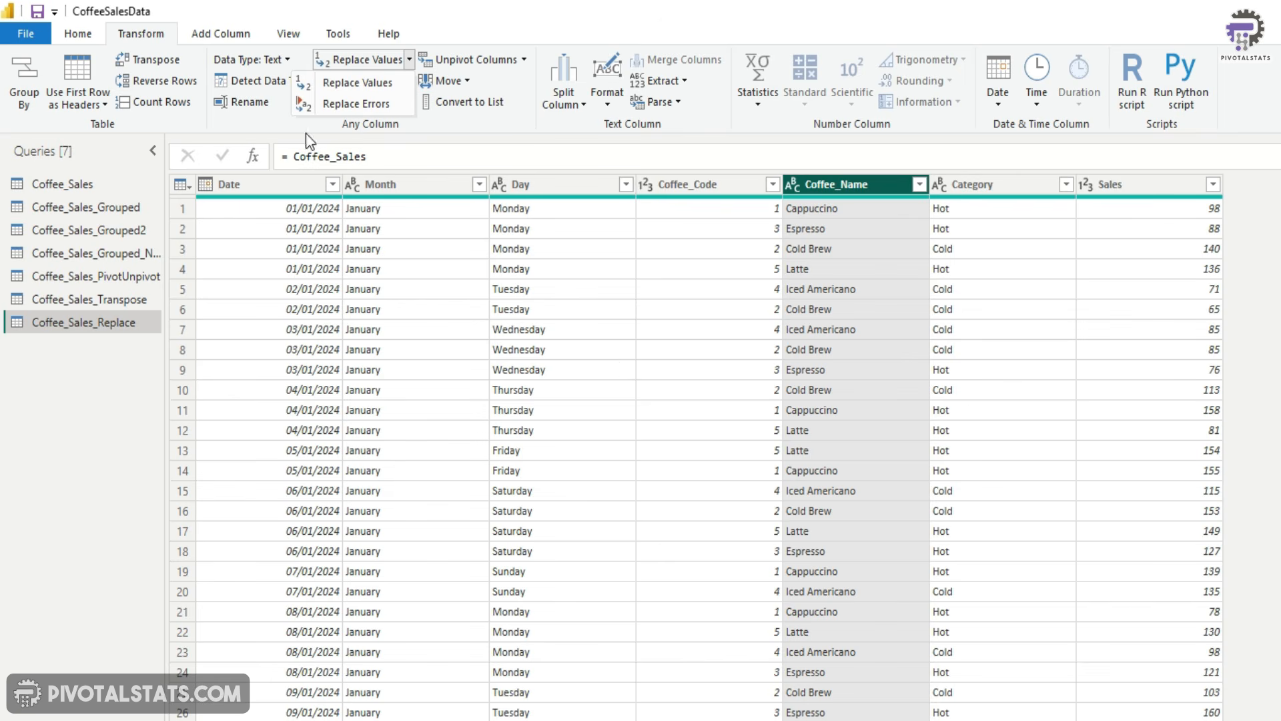
pyautogui.click(386, 88)
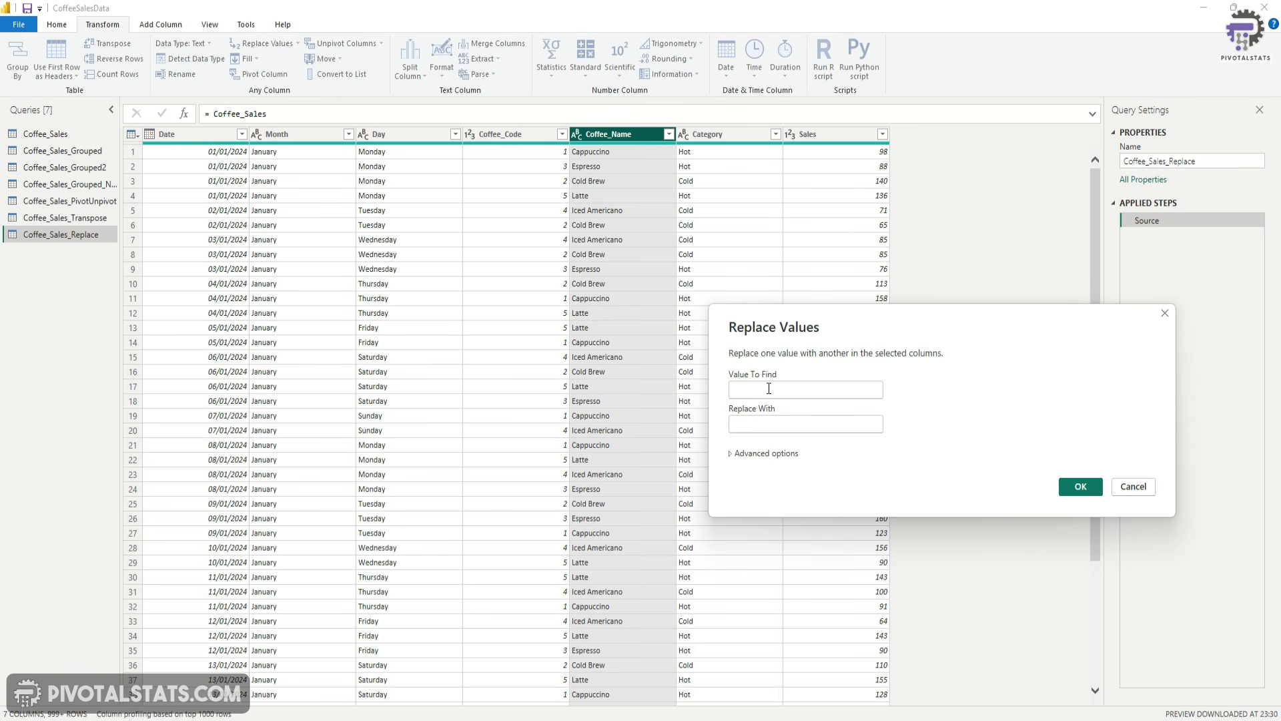
pyautogui.click(768, 387)
pyautogui.write('Latte')
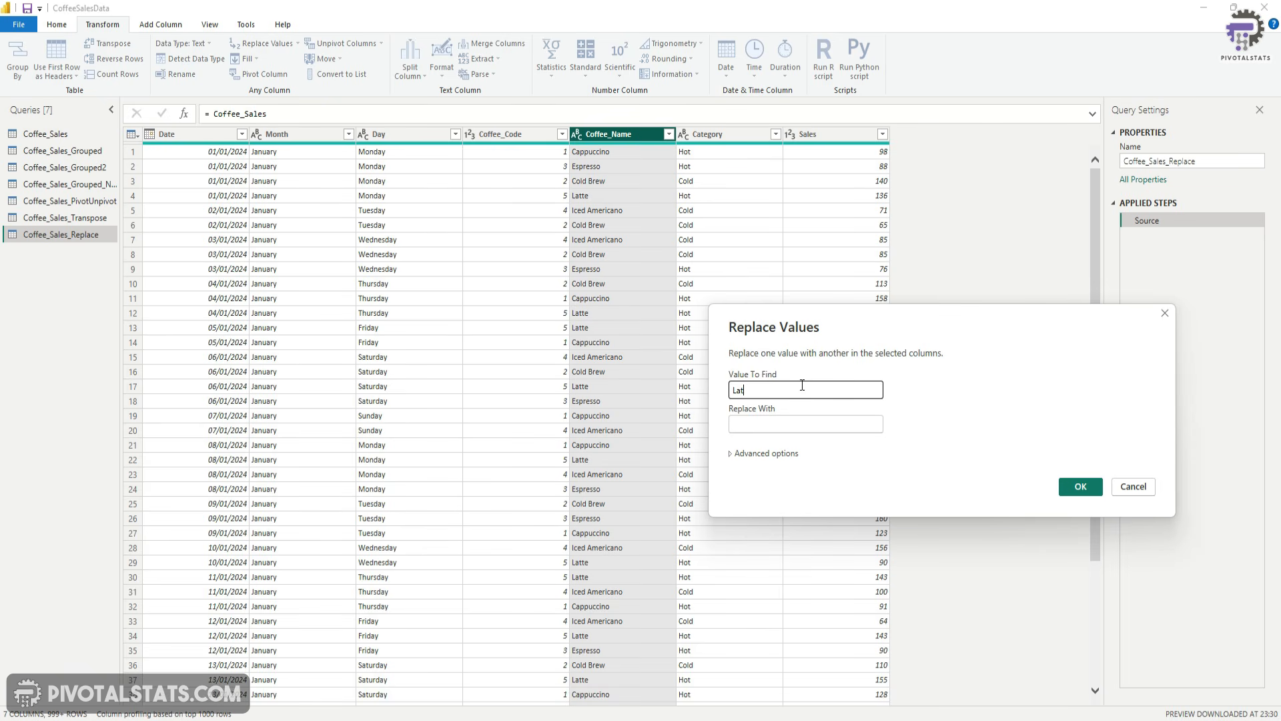
pyautogui.click(803, 426)
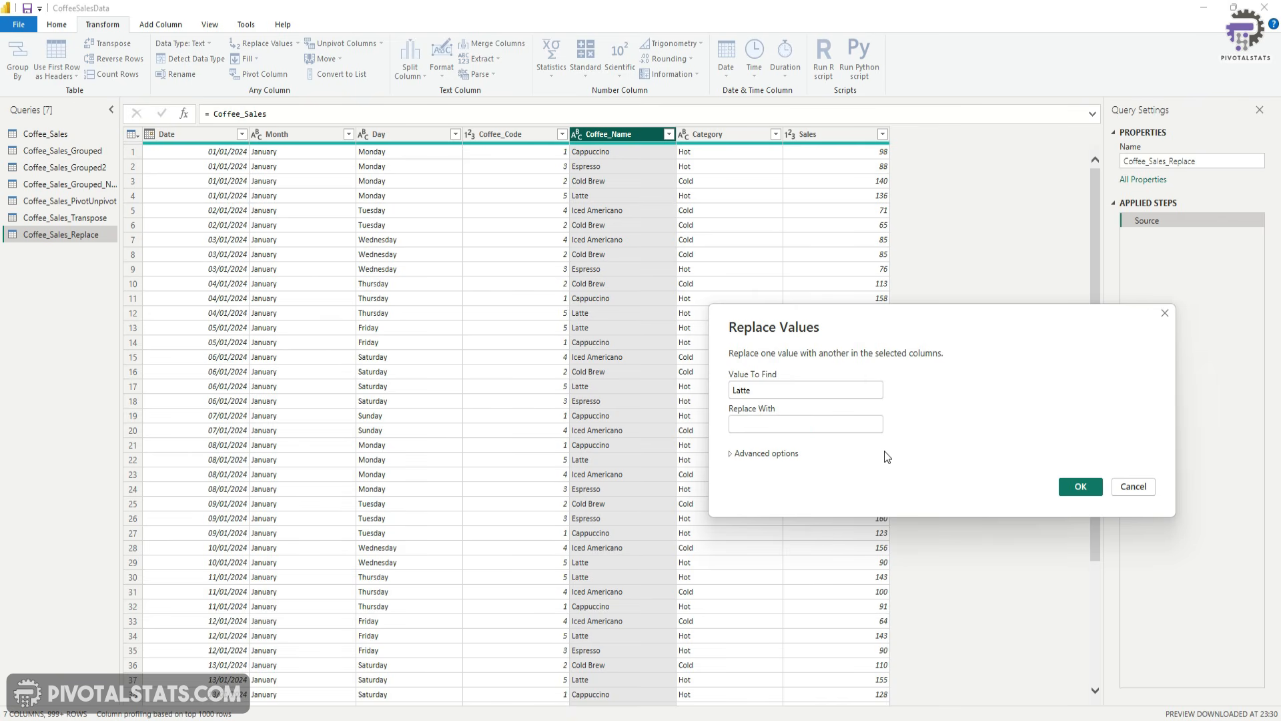
pyautogui.write('Mocha')
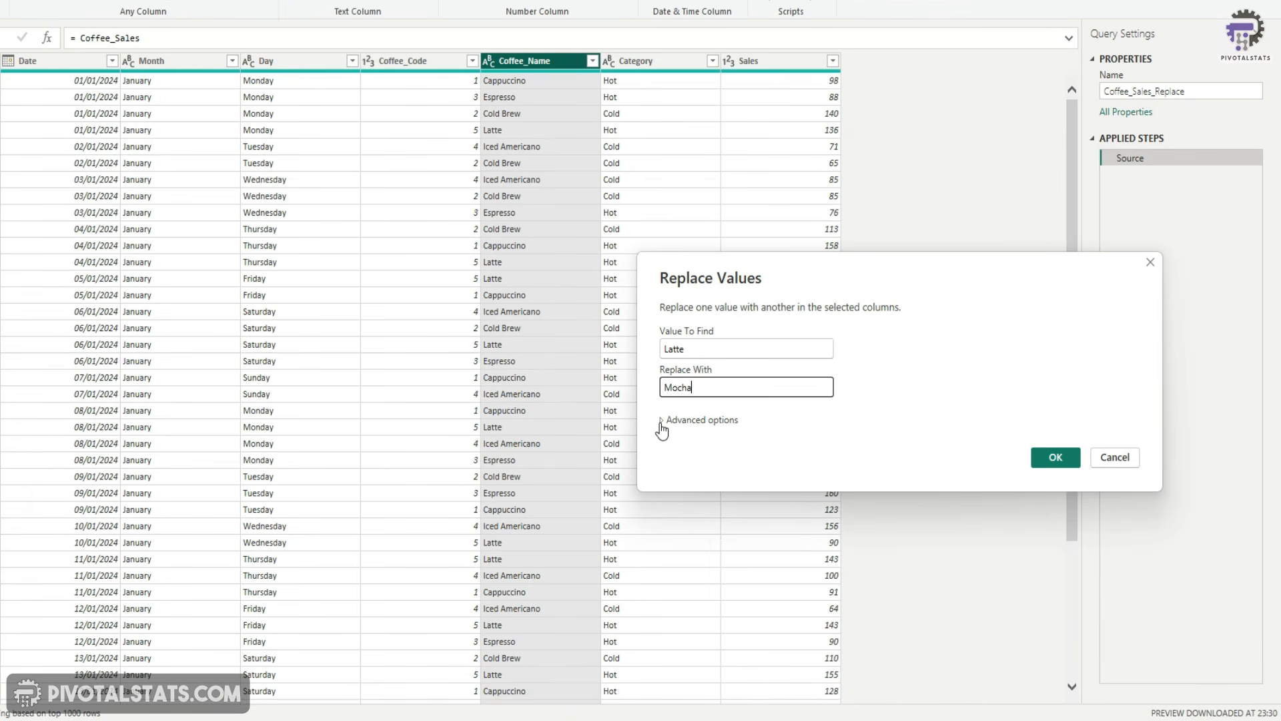
# Step: Try adding a Line Feed special character to the value to find, and turn off special-character replacement again
pyautogui.click(662, 422)
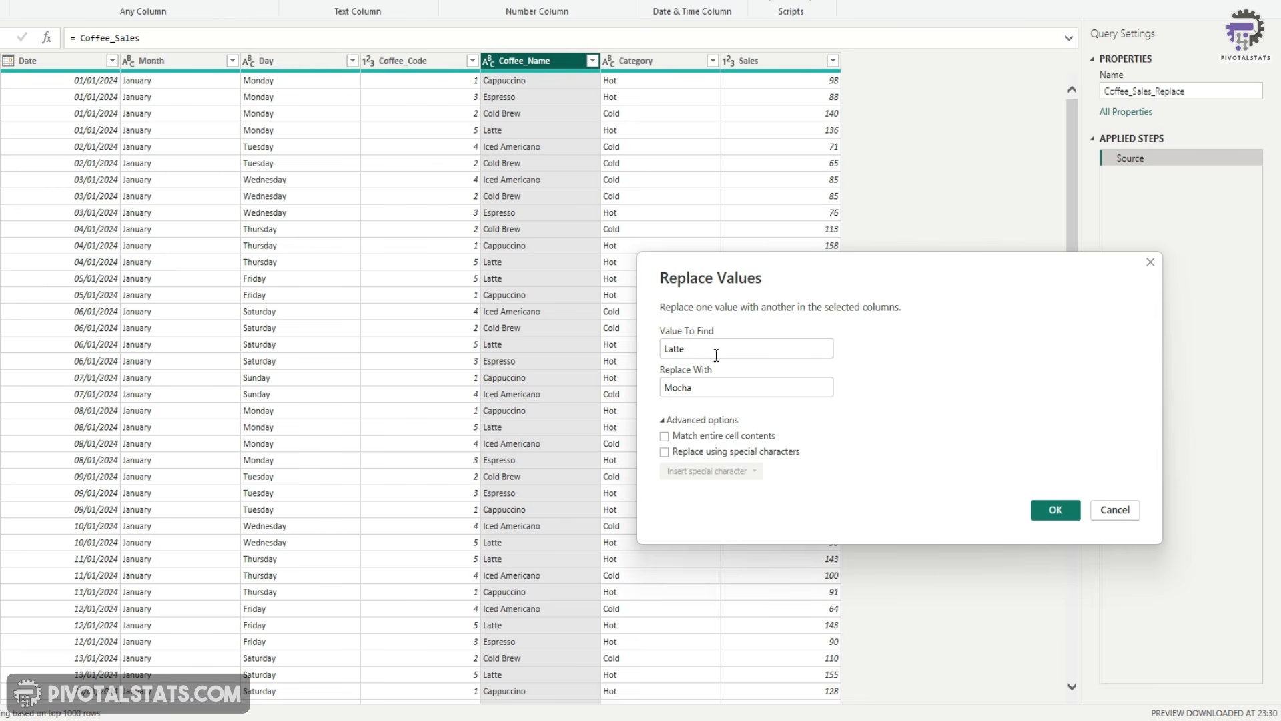
pyautogui.moveTo(703, 350); pyautogui.dragTo(646, 353)
pyautogui.click(748, 392)
pyautogui.click(665, 453)
pyautogui.click(739, 470)
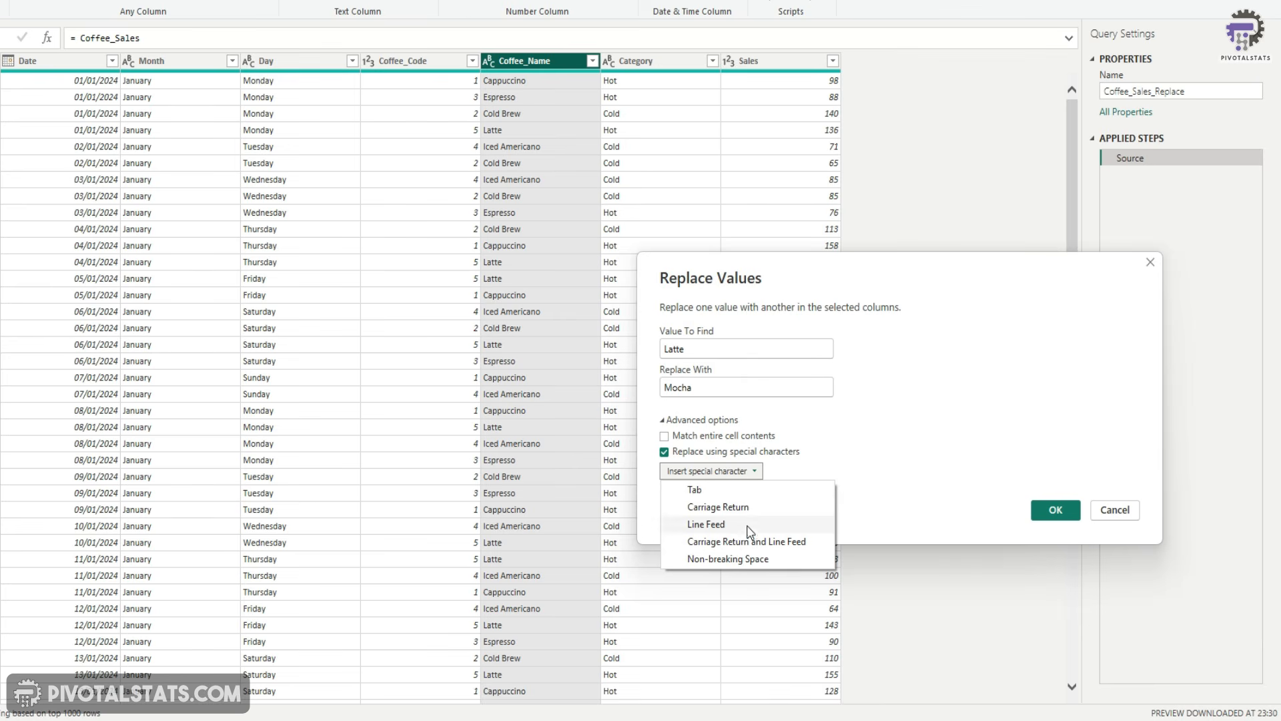
pyautogui.click(706, 524)
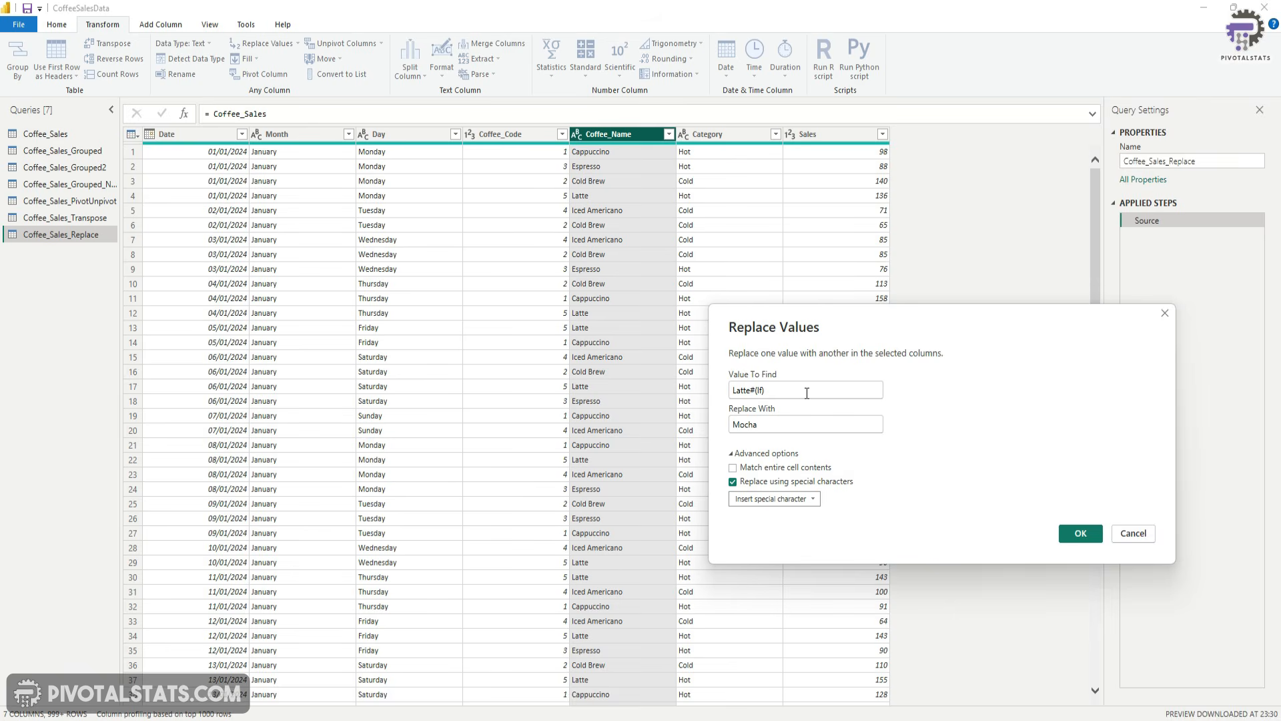
pyautogui.moveTo(774, 391); pyautogui.dragTo(723, 387)
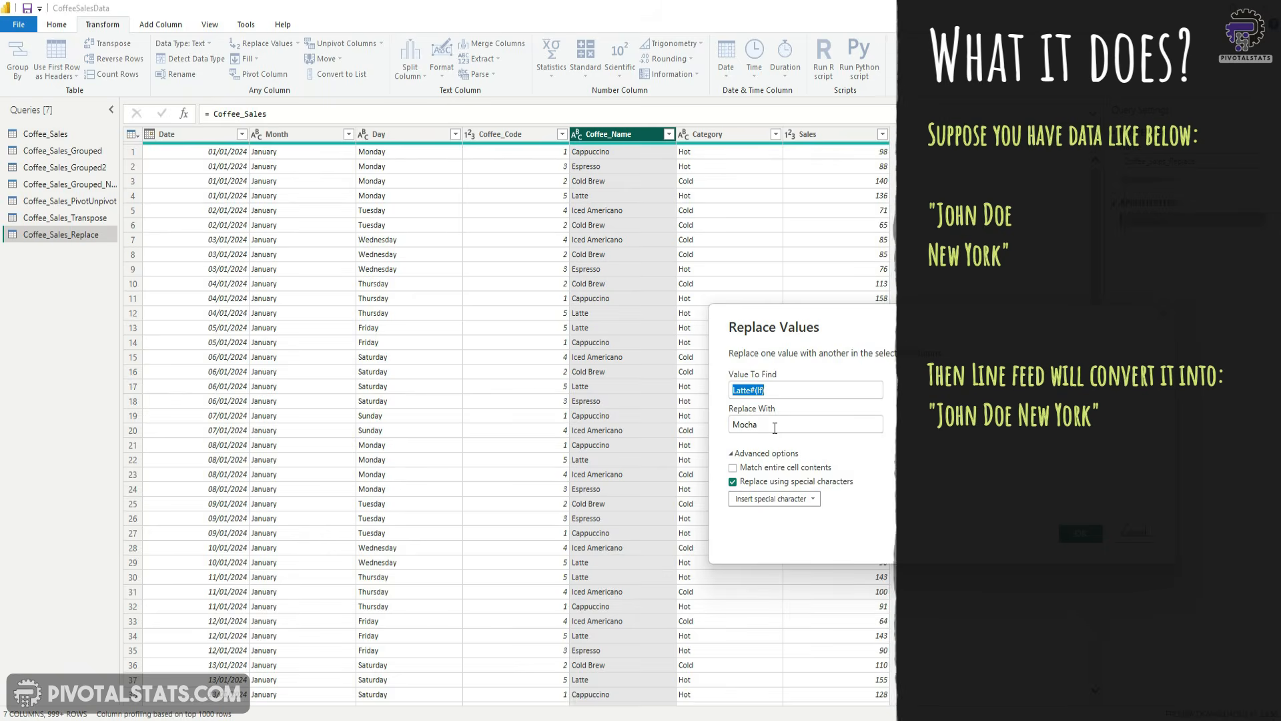
pyautogui.click(733, 482)
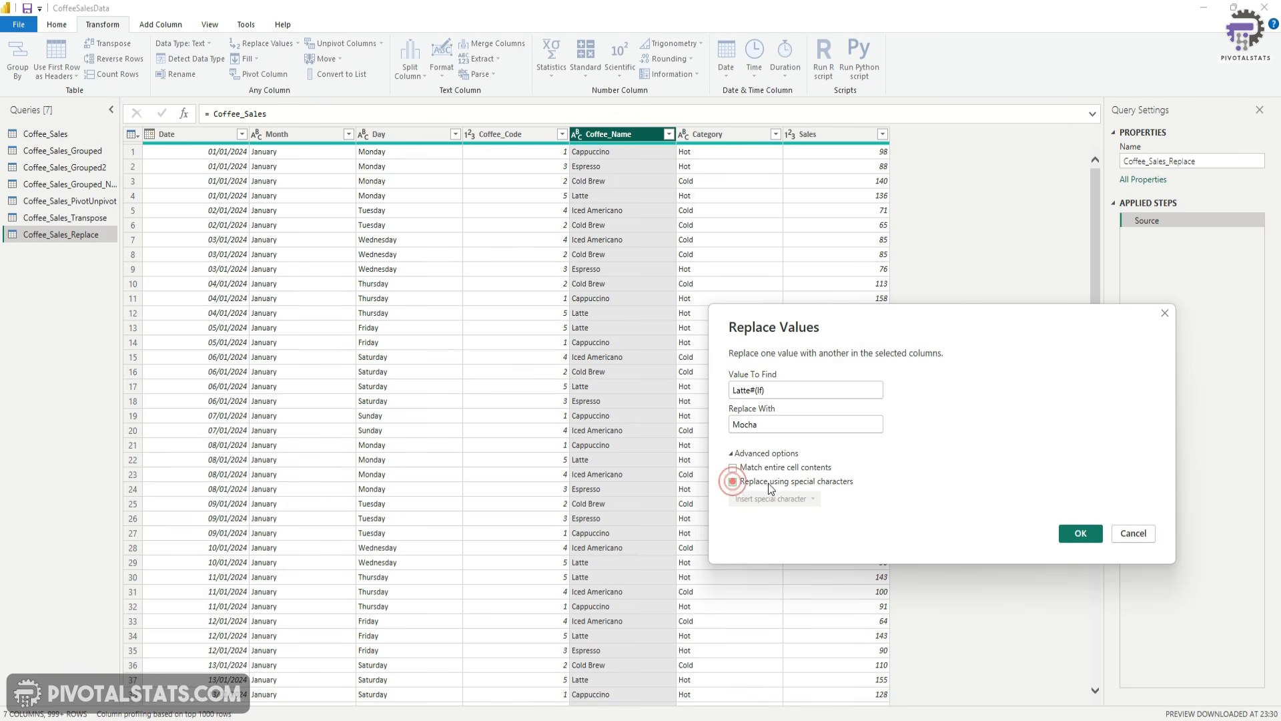
# Step: Restore Latte as the value to find and apply its replacement with Mocha in the Coffee_Name column
pyautogui.click(741, 453)
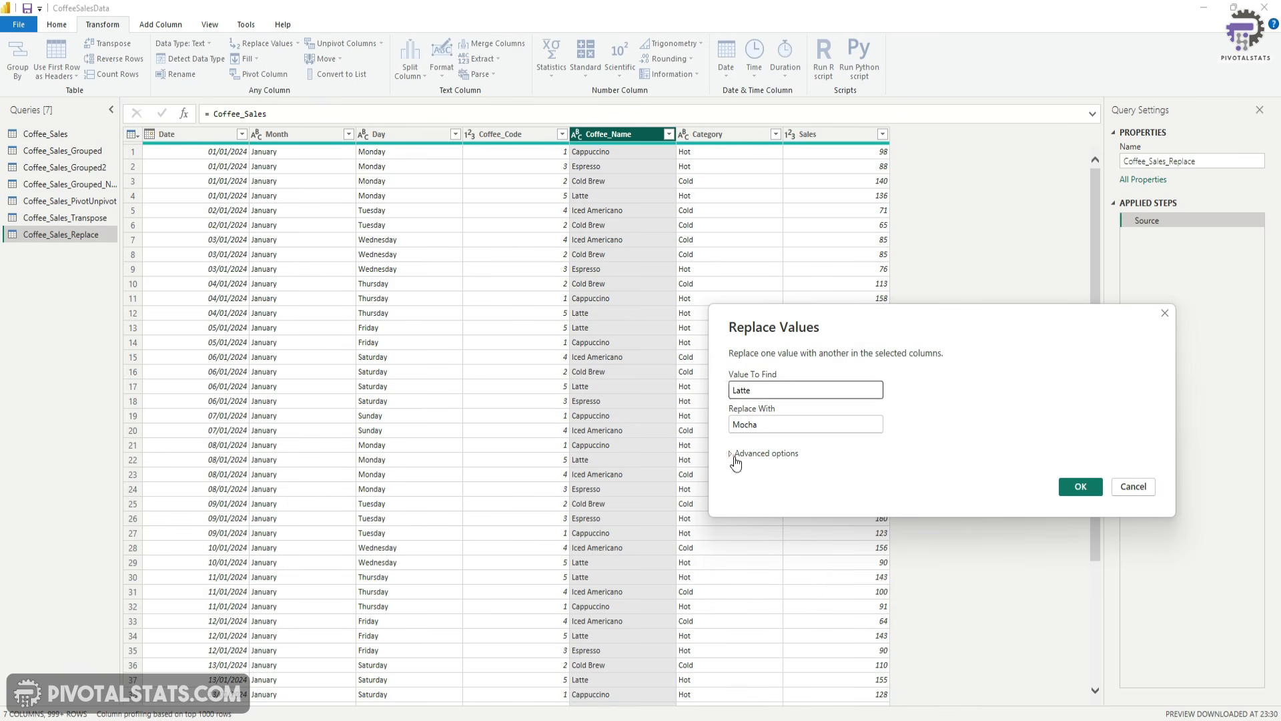
pyautogui.click(1077, 492)
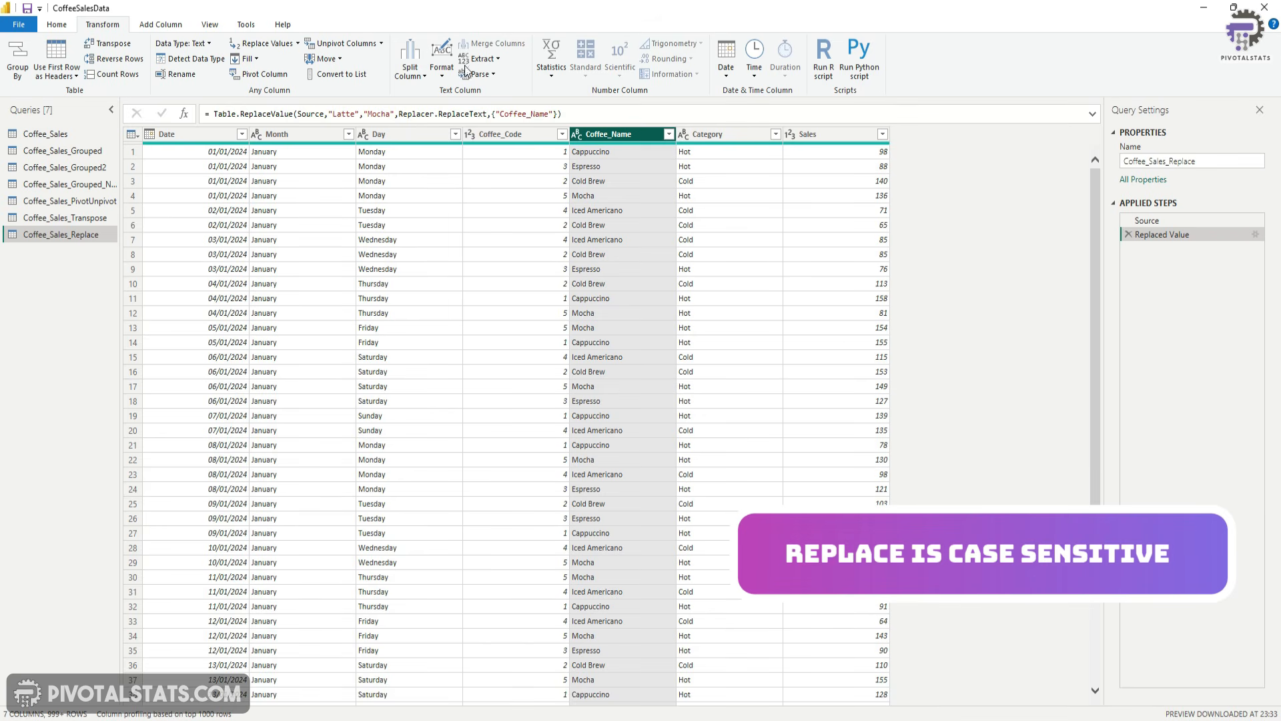
# Step: Run a second replacement on the Coffee_Name column, finding lowercase mocha and replacing it with Latte
pyautogui.click(266, 45)
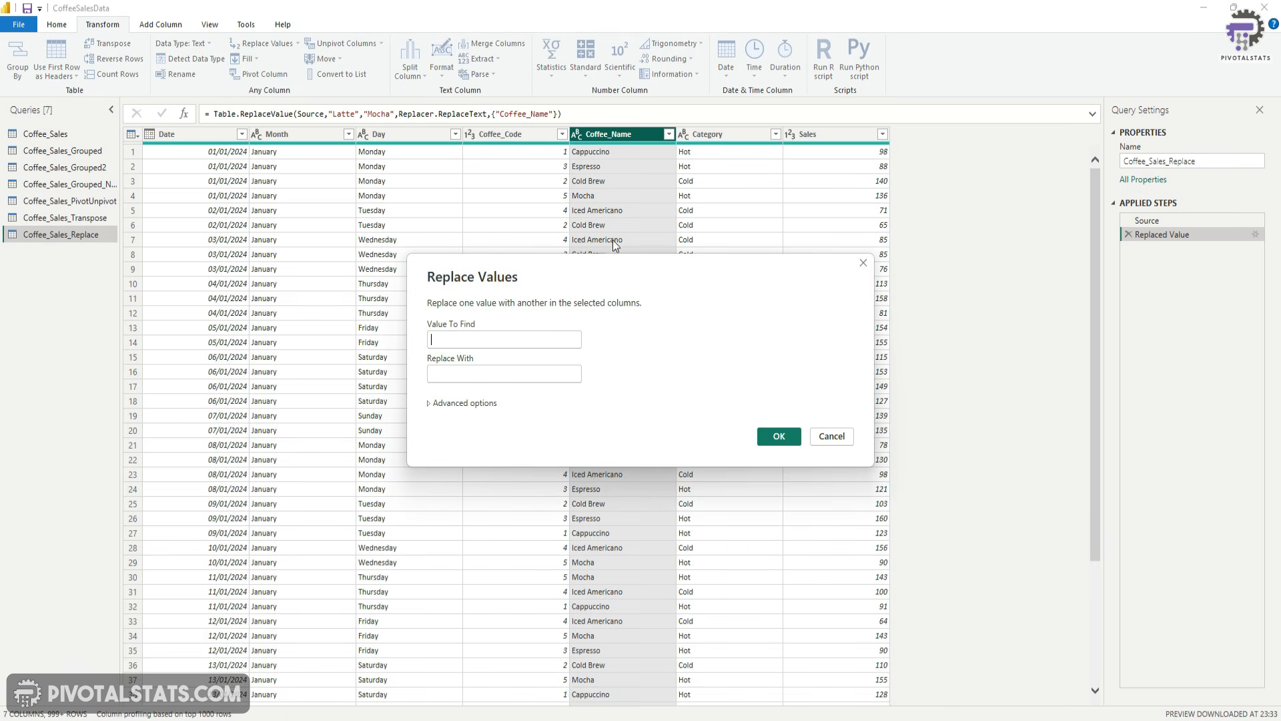
pyautogui.click(497, 342)
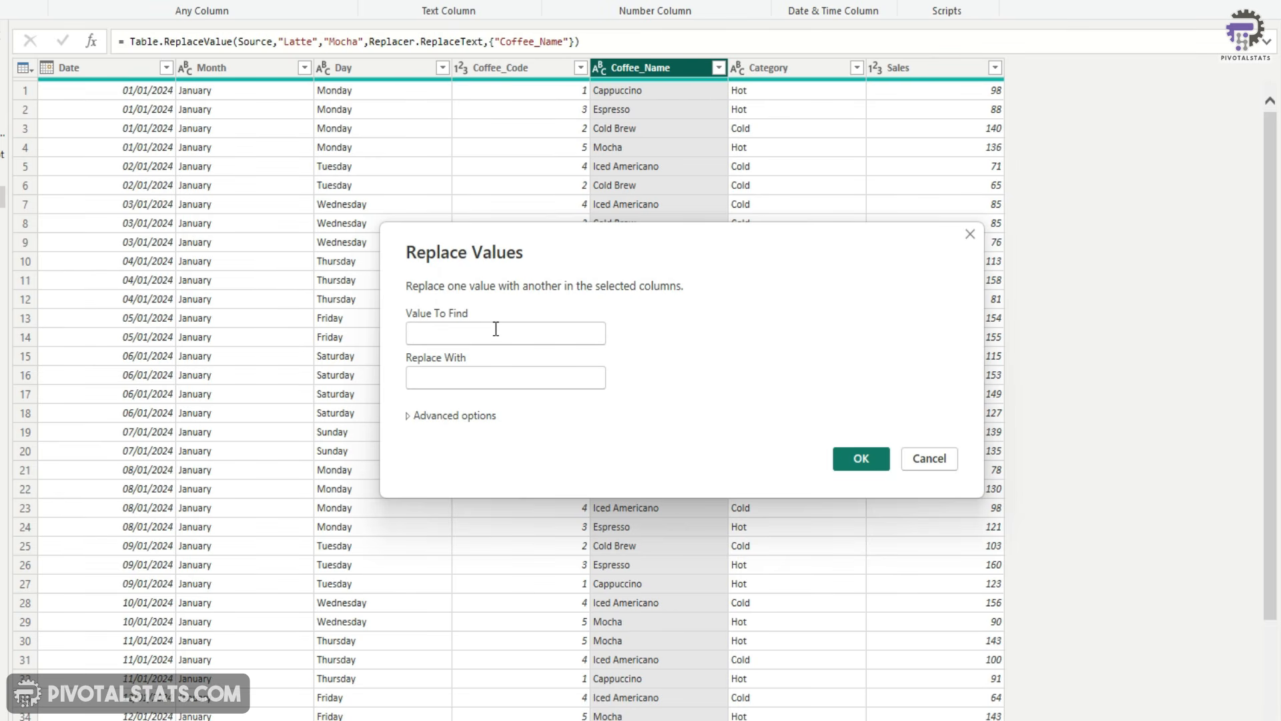
pyautogui.write('mocha')
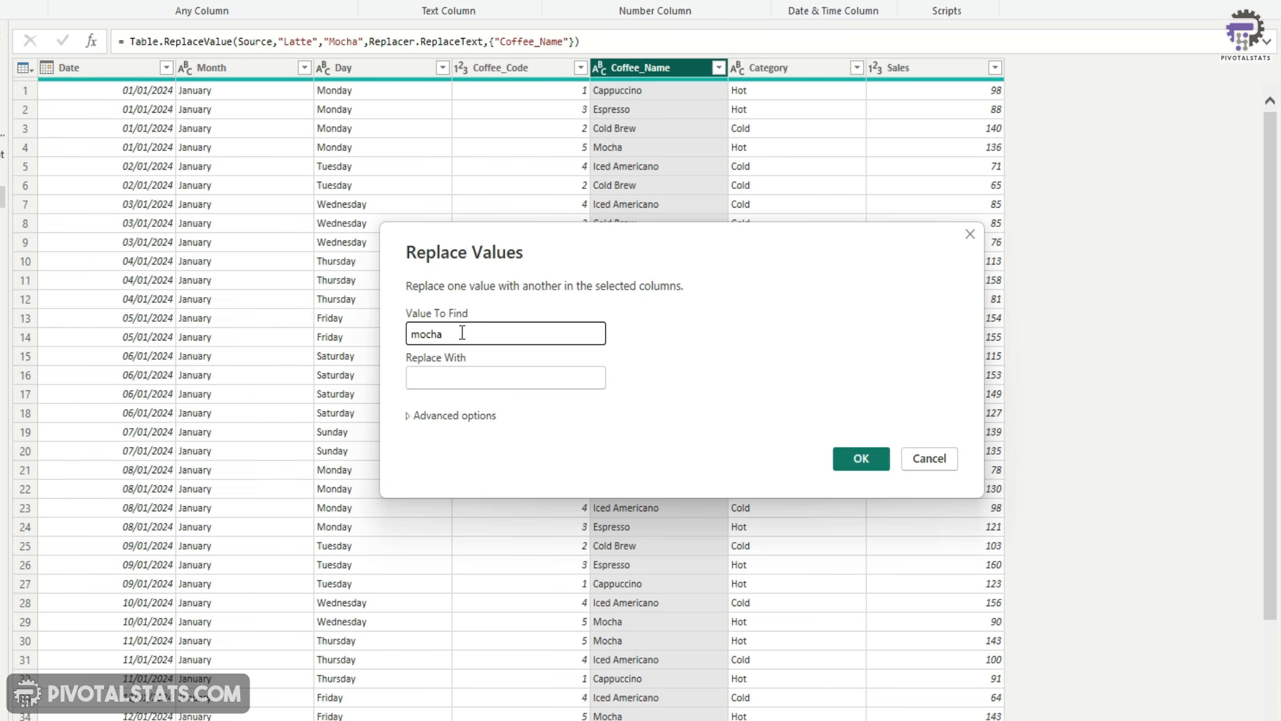
pyautogui.click(470, 377)
pyautogui.write('La')
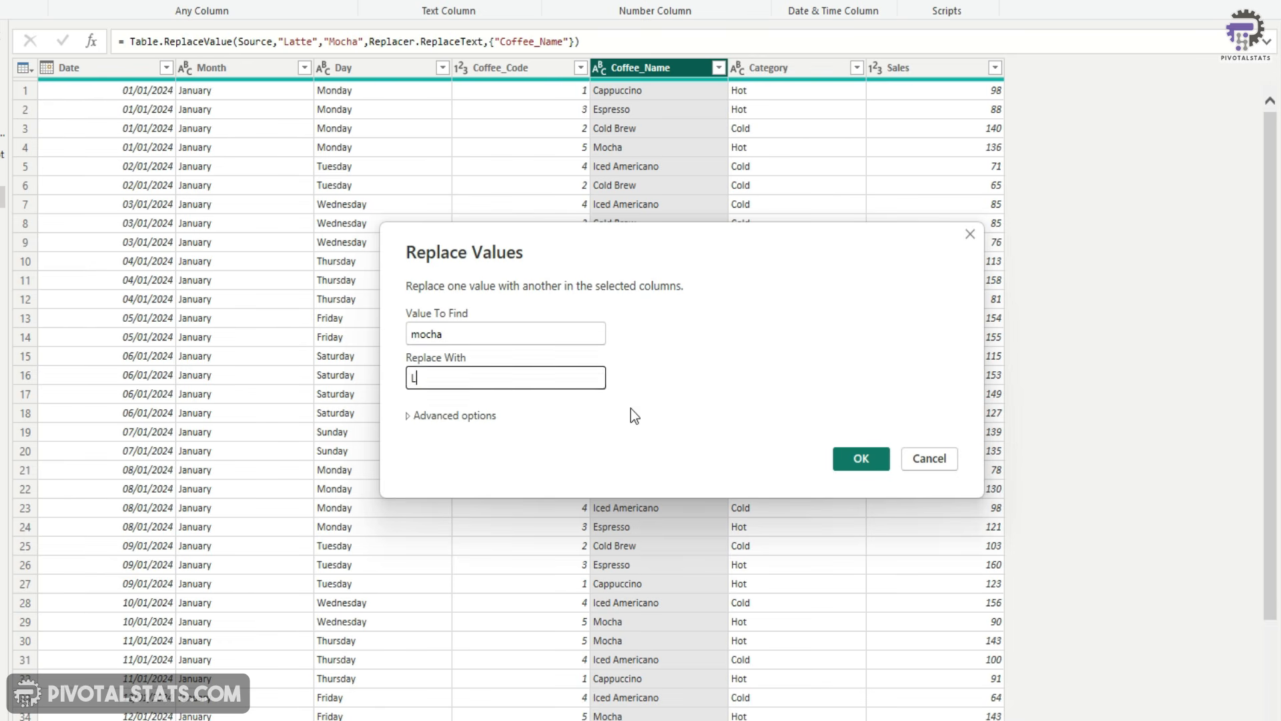
pyautogui.write('tte')
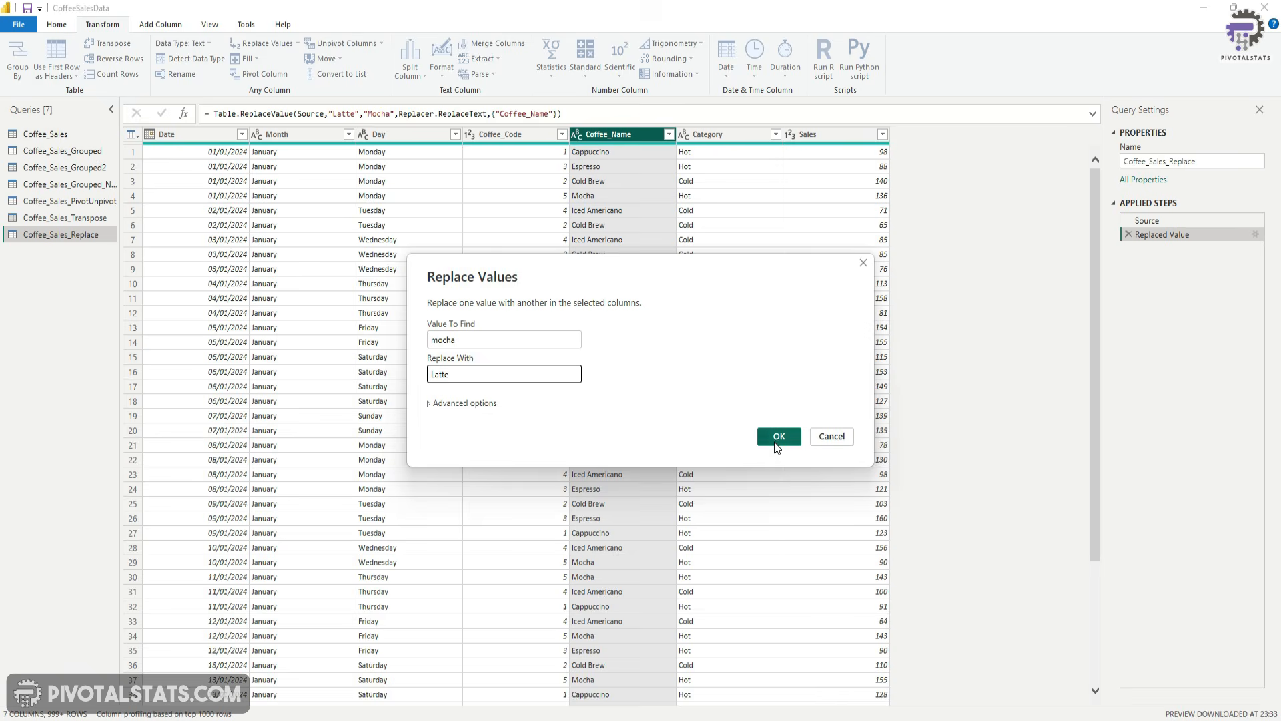
pyautogui.click(861, 458)
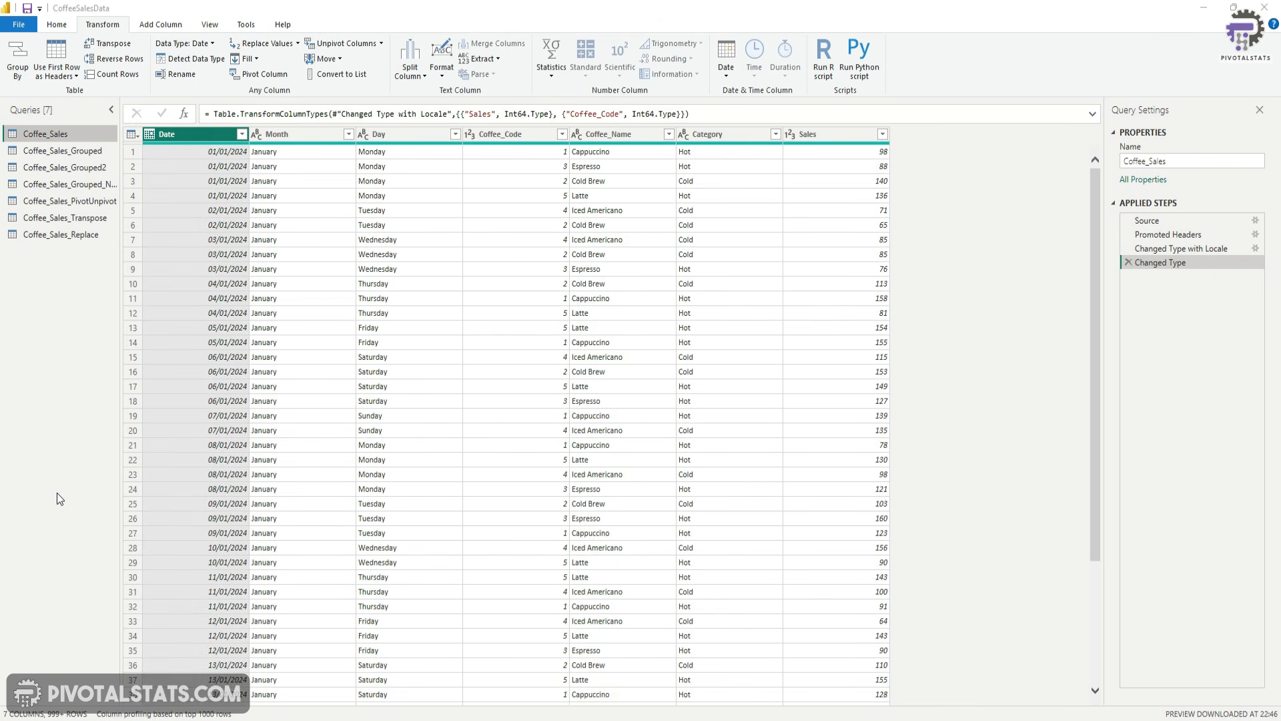
# Step: Create a reference of the Coffee_Sales query and rename it Coffee_Sales_Fill
pyautogui.rightClick(40, 133)
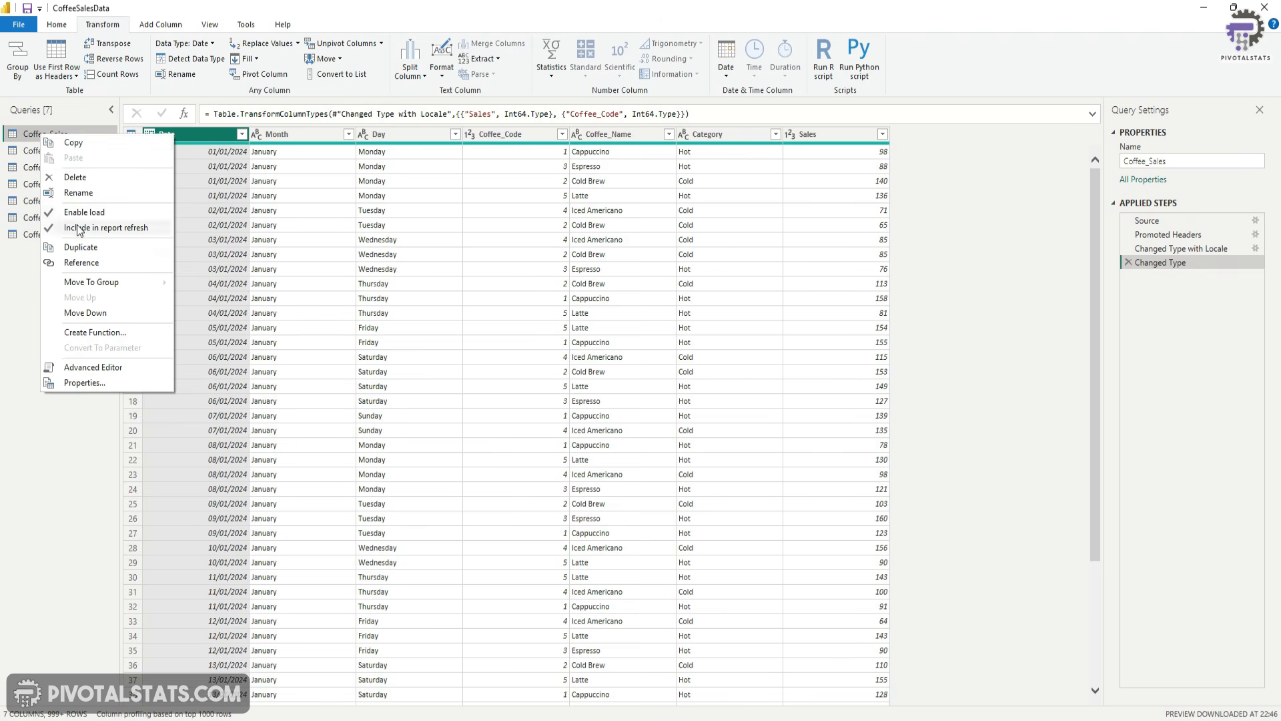
pyautogui.click(81, 262)
pyautogui.rightClick(73, 252)
pyautogui.click(107, 311)
pyautogui.write('Coffee_Sales_Fill')
pyautogui.press('Return')
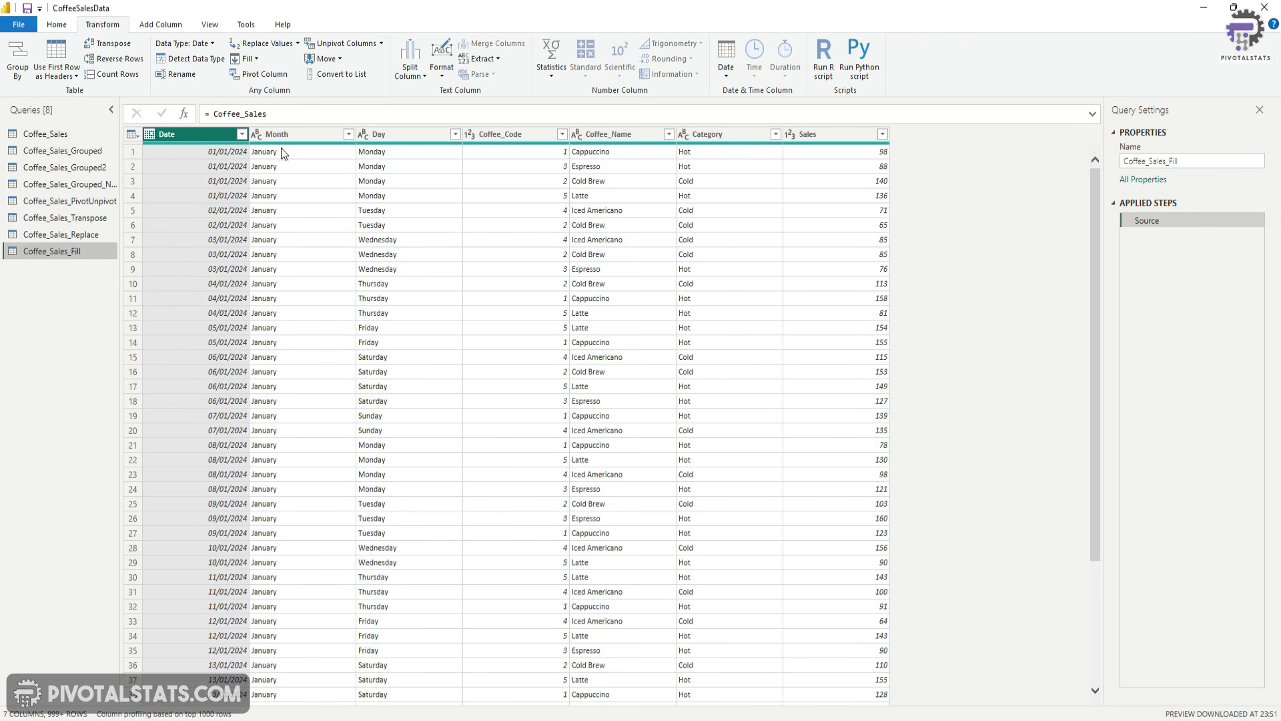
# Step: Remove every column except Coffee_Name and Sales from the Coffee_Sales_Fill query
pyautogui.click(628, 132)
pyautogui.keyDown('ctrl'); pyautogui.click(823, 136); pyautogui.keyUp('ctrl')
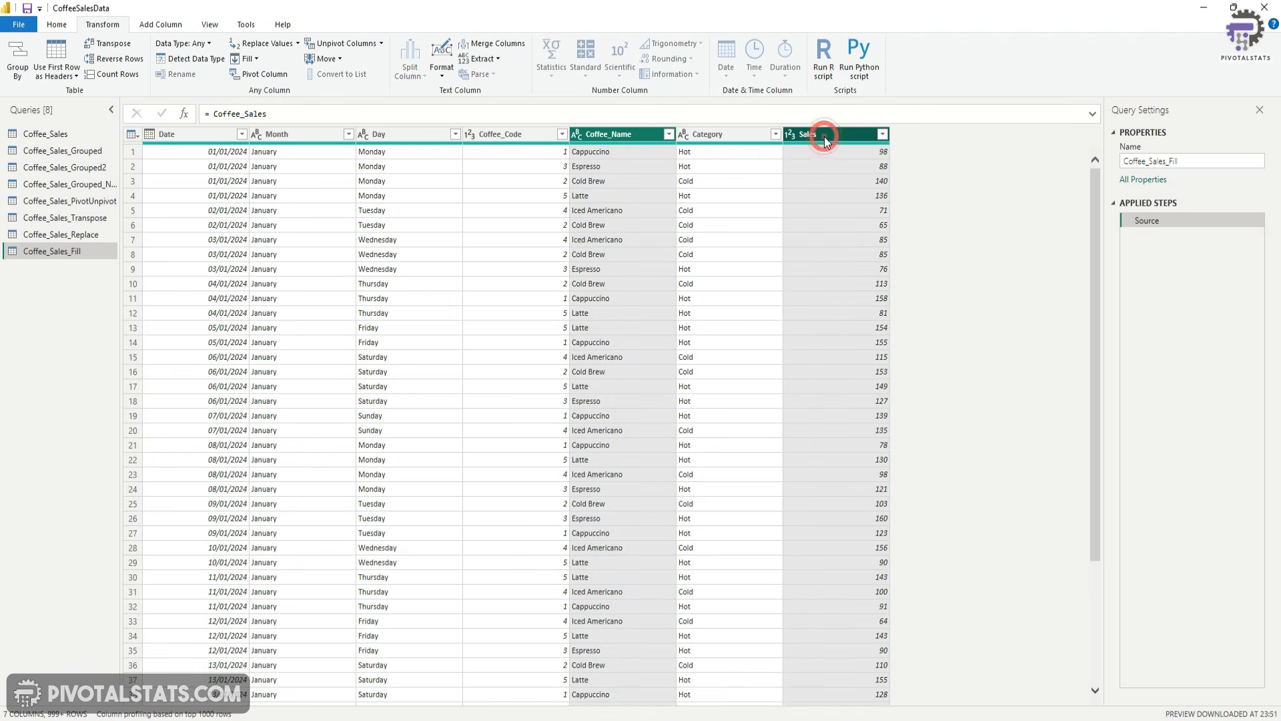
pyautogui.rightClick(824, 137)
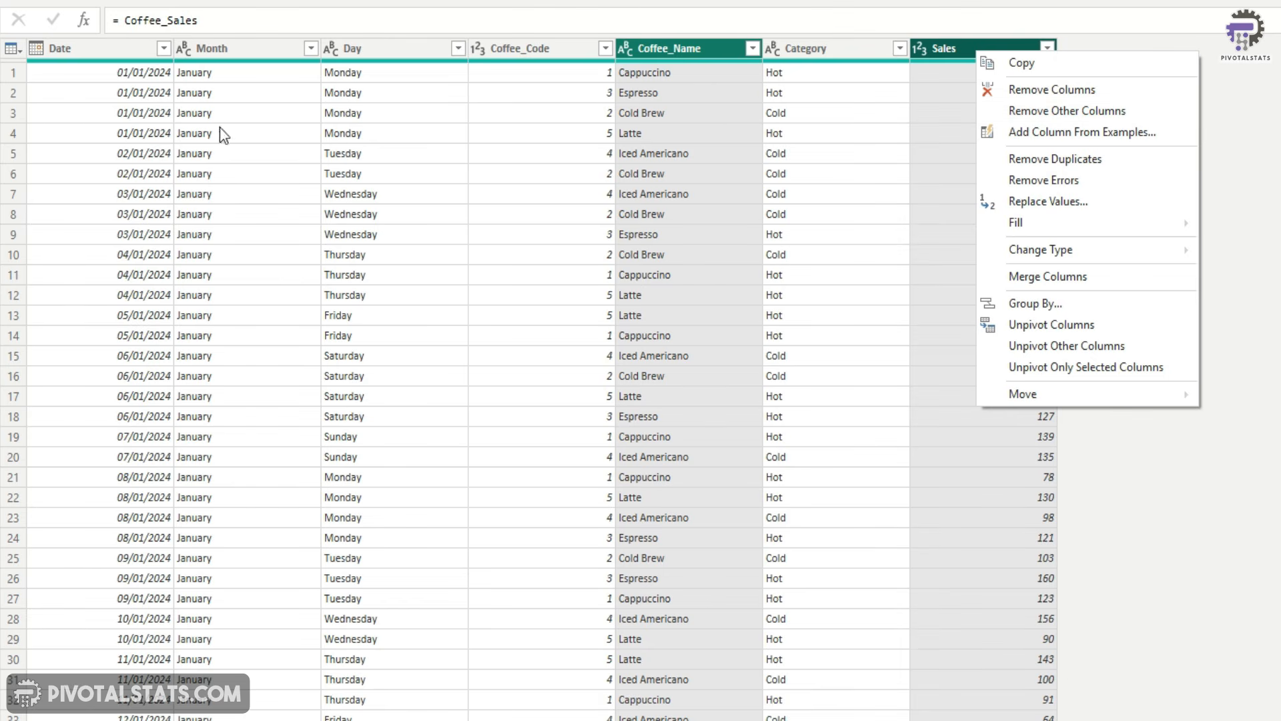
pyautogui.click(1067, 111)
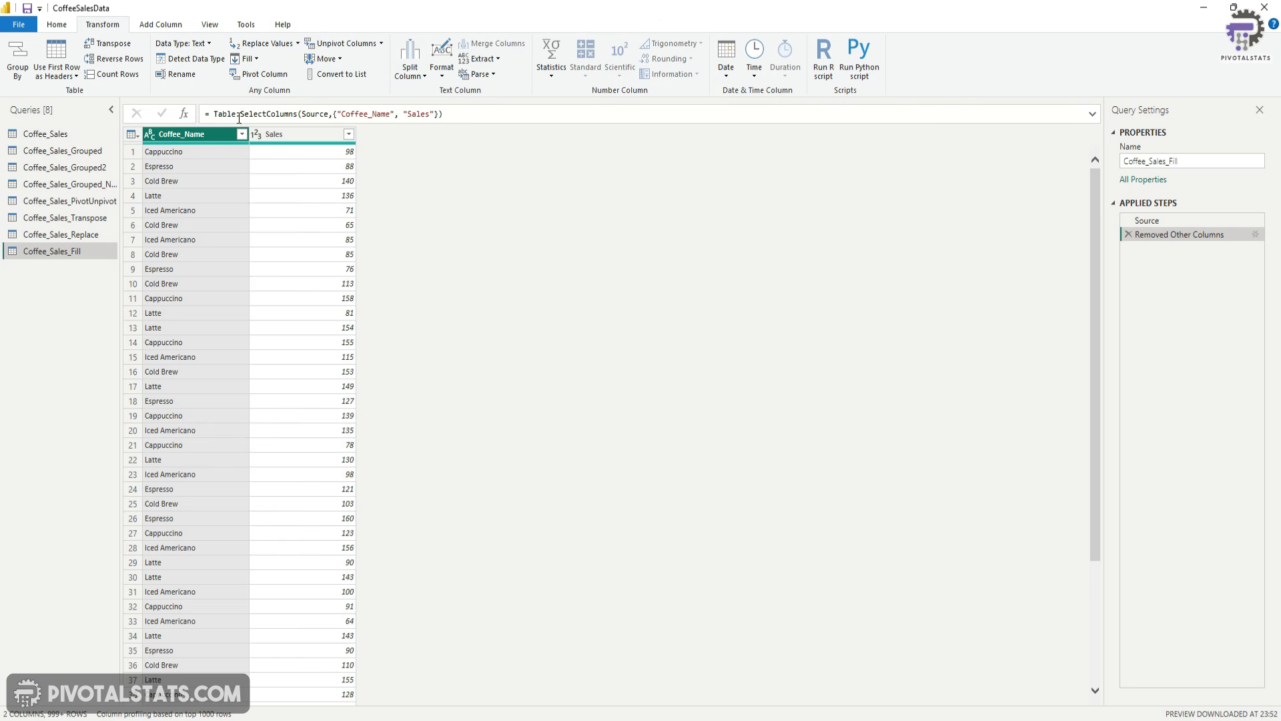
# Step: Replace Latte with null in the Coffee_Name column of the Coffee_Sales_Fill query
pyautogui.click(263, 44)
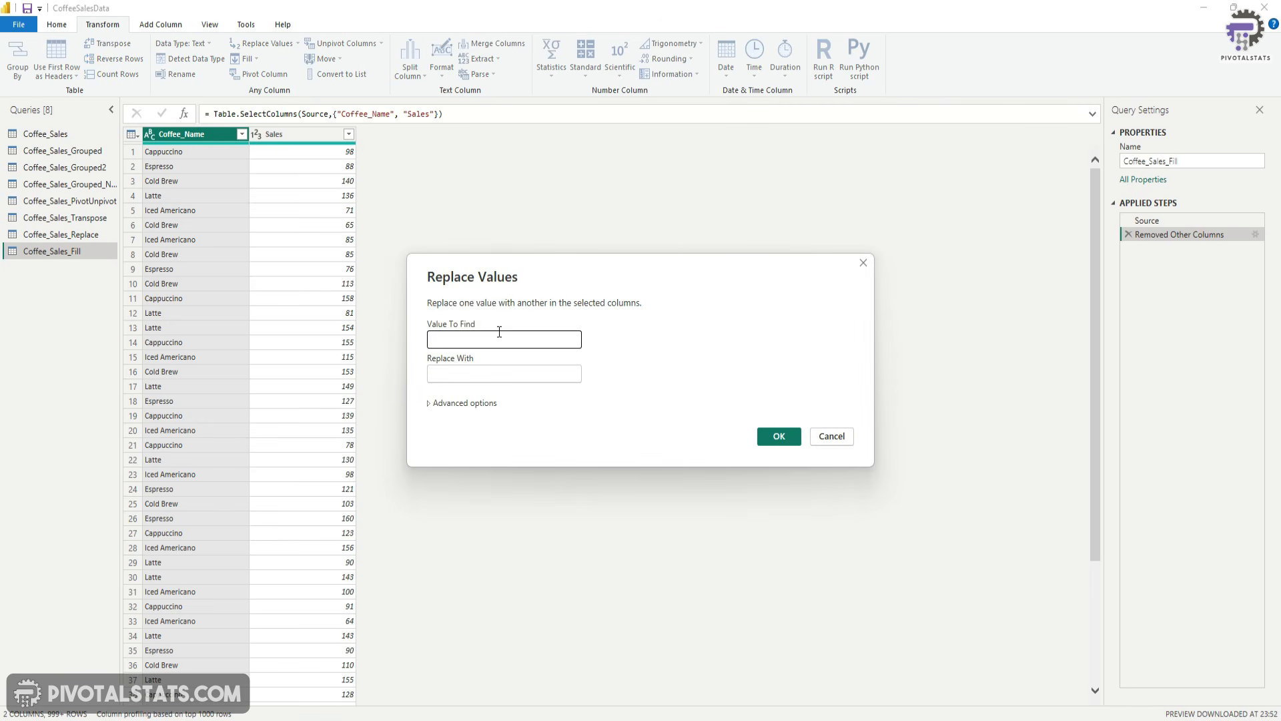
pyautogui.write('Latte')
pyautogui.press('Tab')
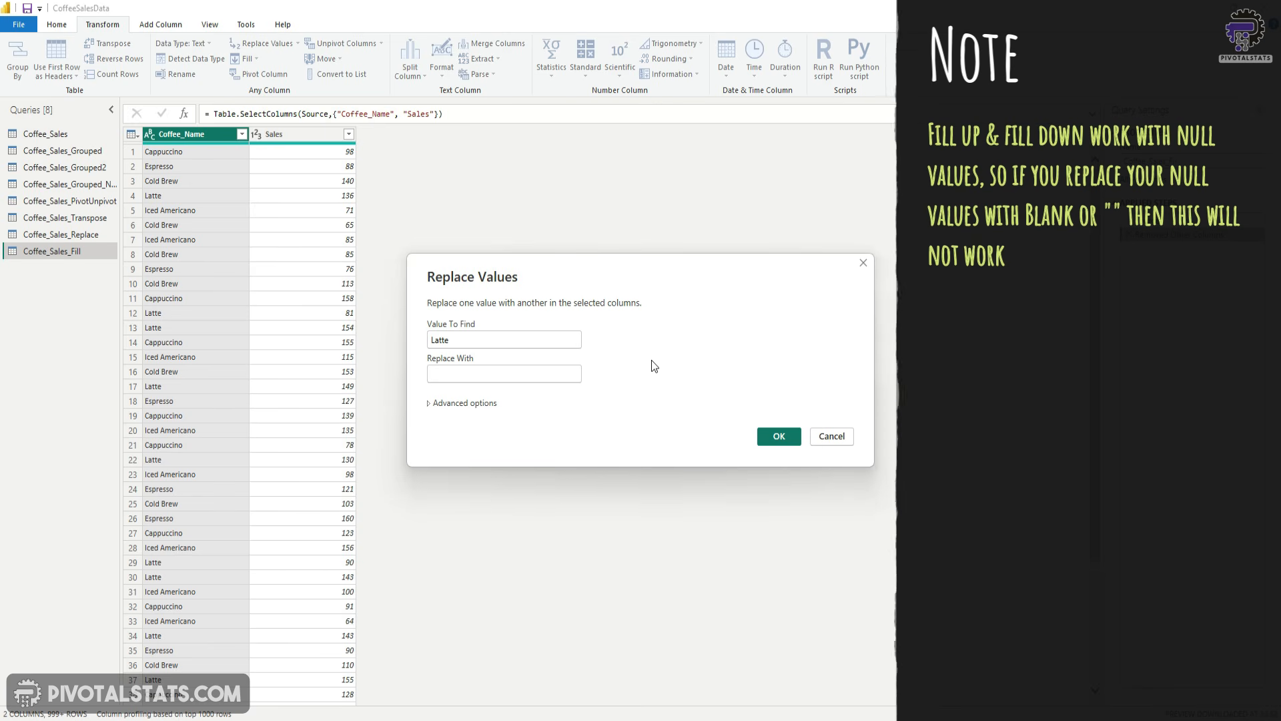
pyautogui.write('null')
pyautogui.press('Return')
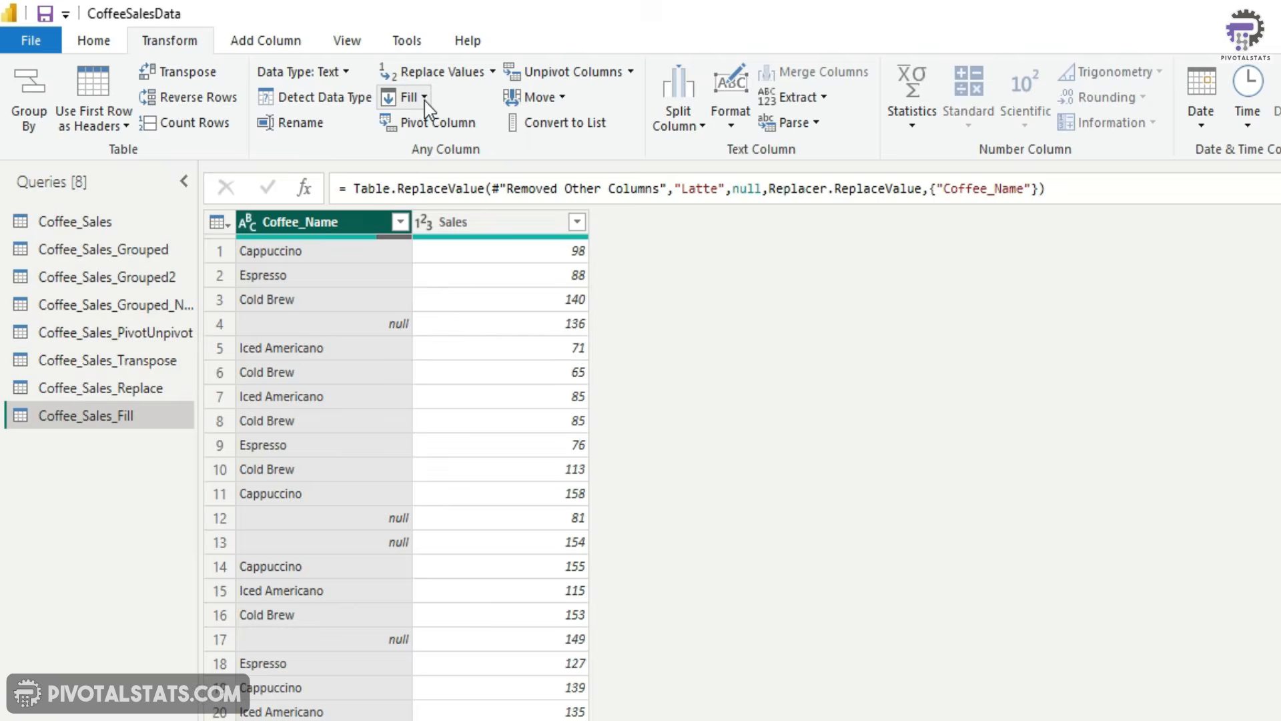
# Step: Fill the null values in the Coffee_Name column downward and remove the resulting Filled Down step from the query
pyautogui.click(256, 59)
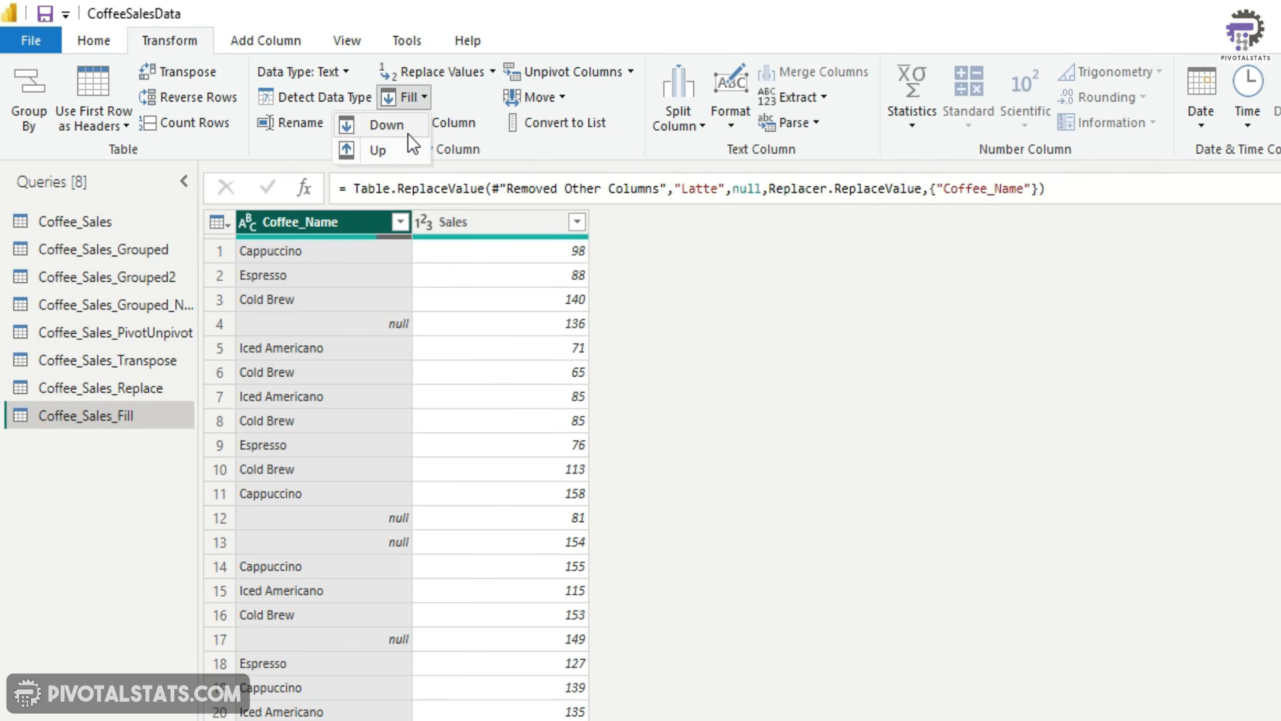
pyautogui.click(904, 389)
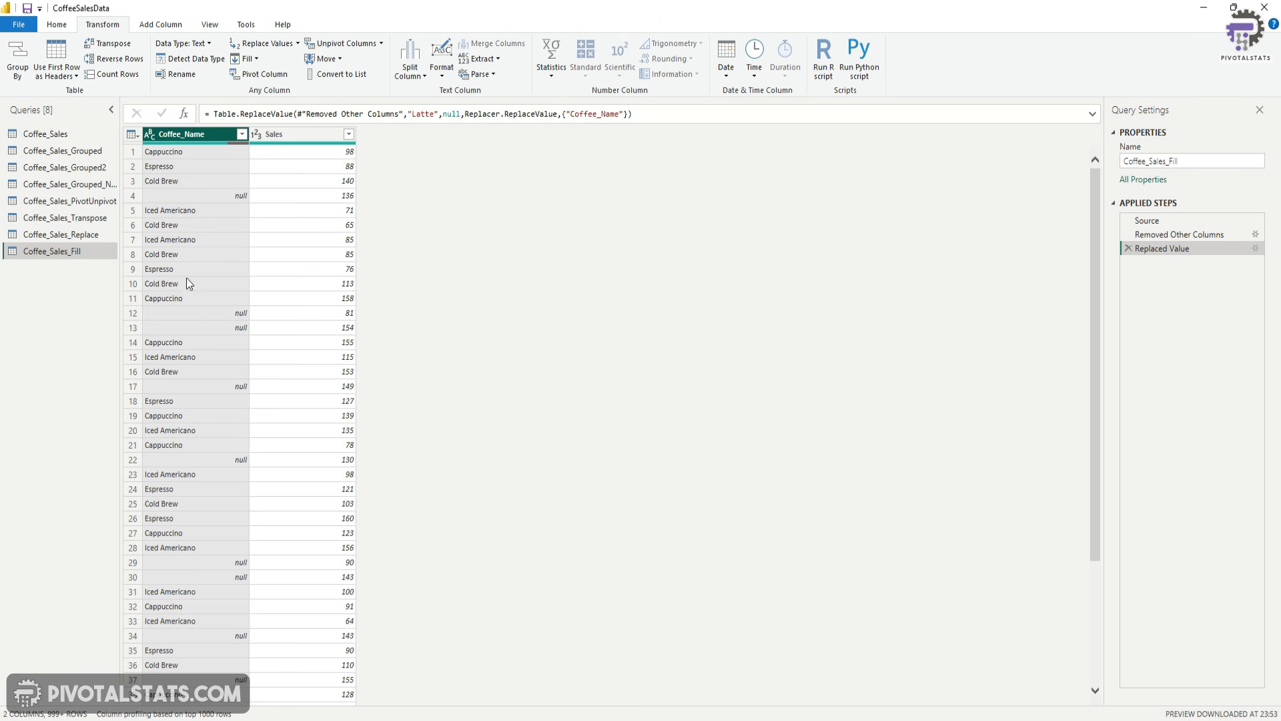
pyautogui.click(247, 59)
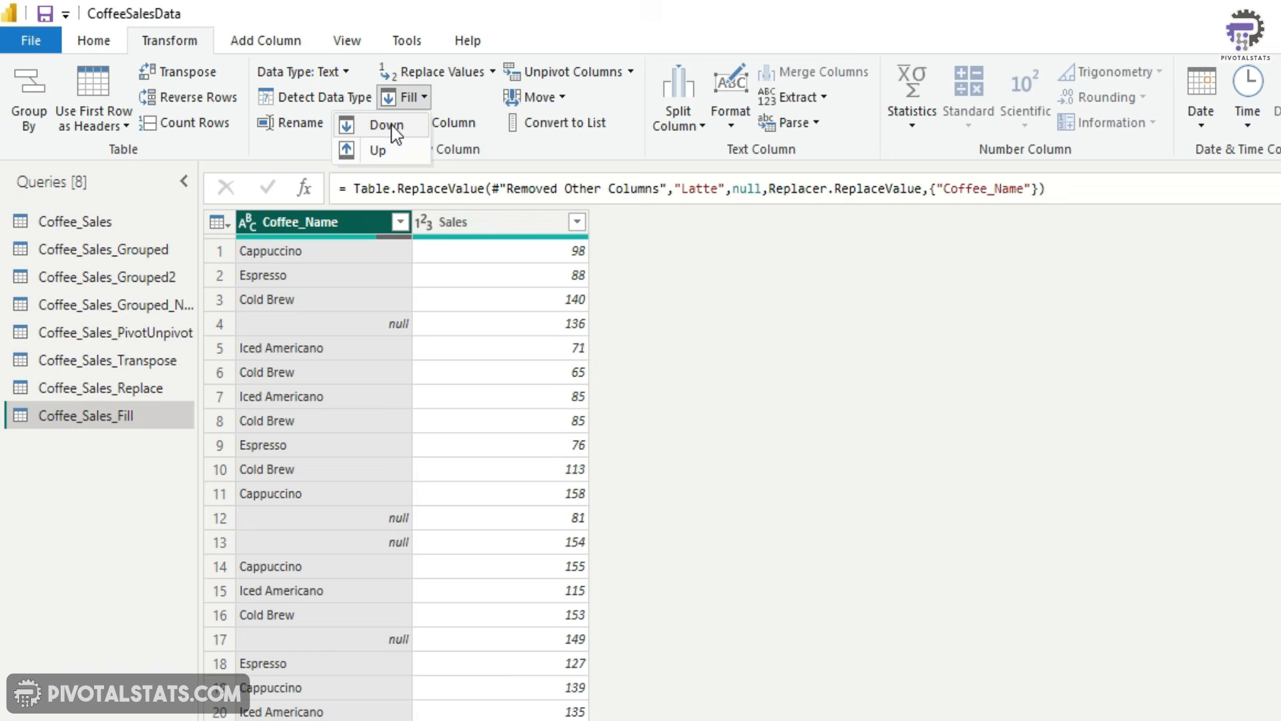
pyautogui.click(357, 125)
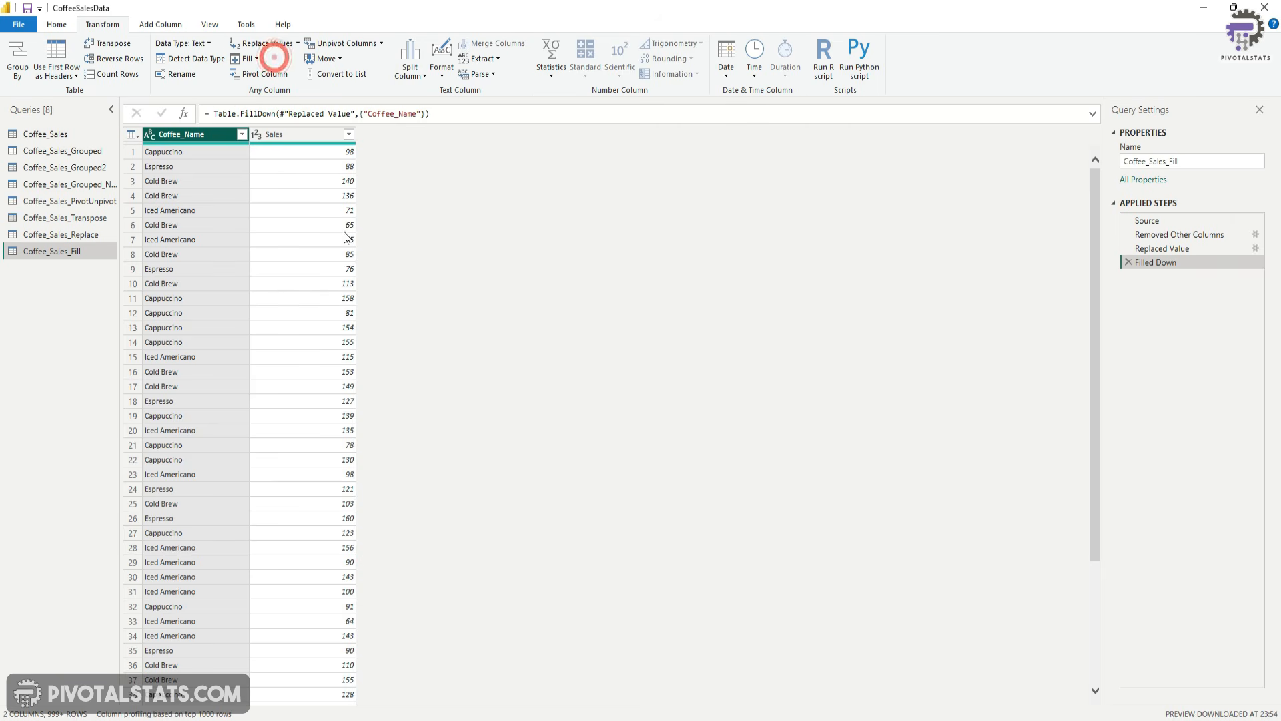
pyautogui.click(1128, 263)
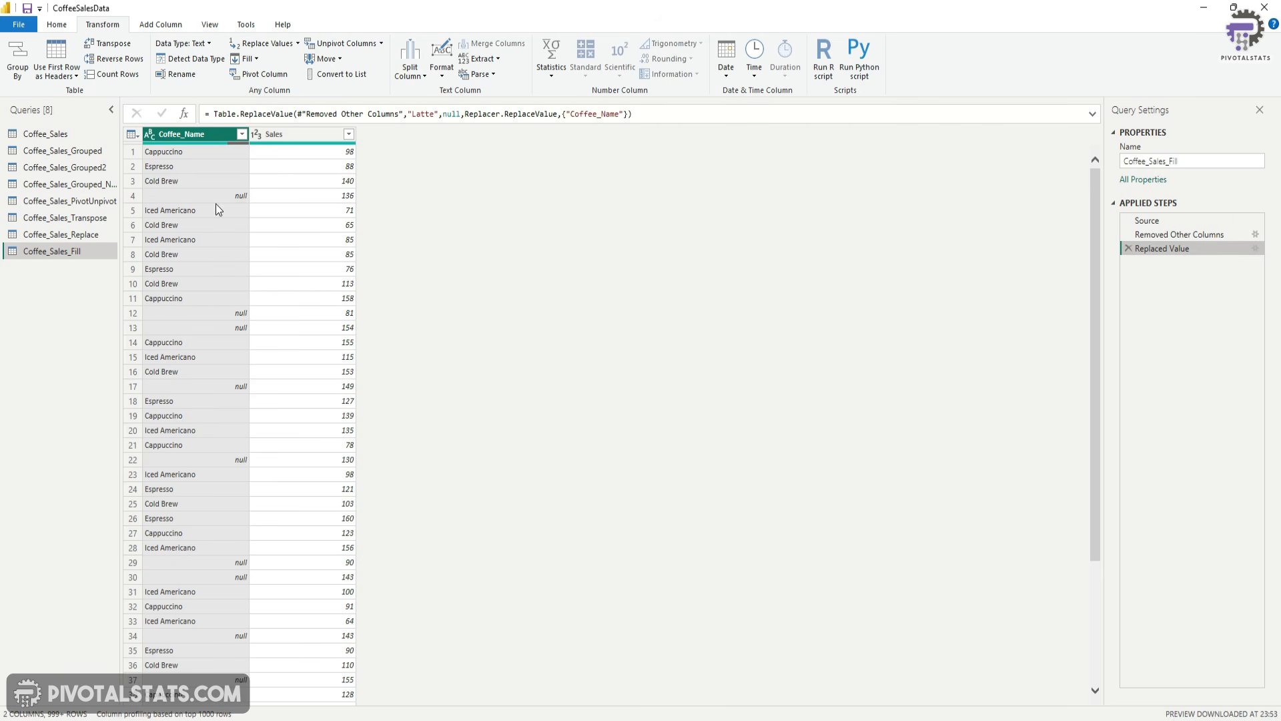
# Step: Fill the null values in the Coffee_Name column of the Coffee_Sales_Fill query upward
pyautogui.click(252, 59)
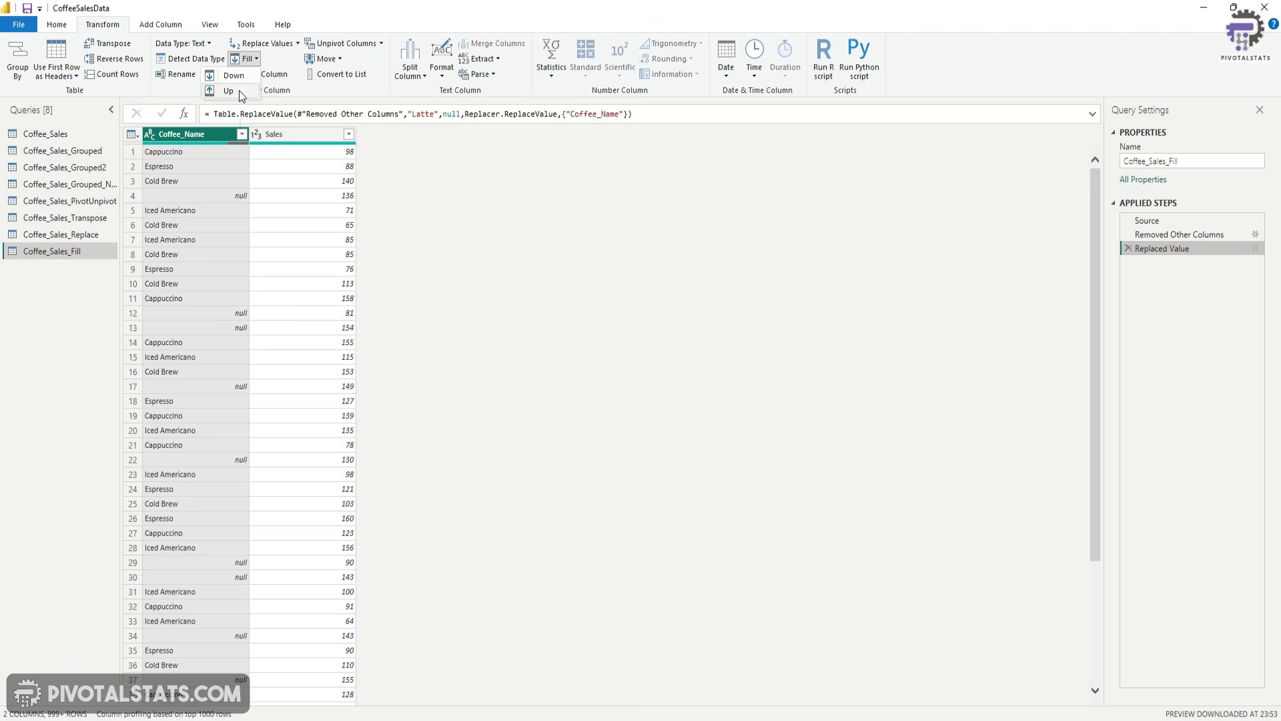
pyautogui.click(241, 93)
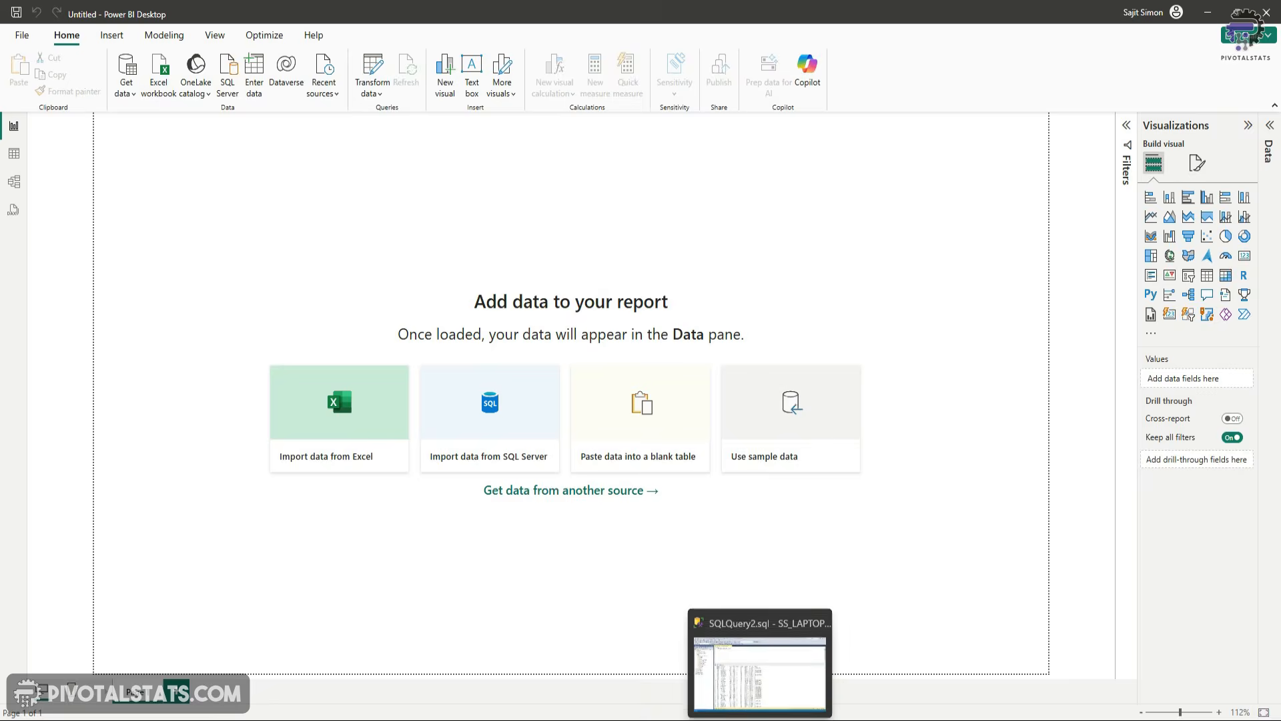
# Step: In a blank Power BI Desktop report, start a SQL Server database connection and set its connectivity mode to DirectQuery
pyautogui.click(774, 713)
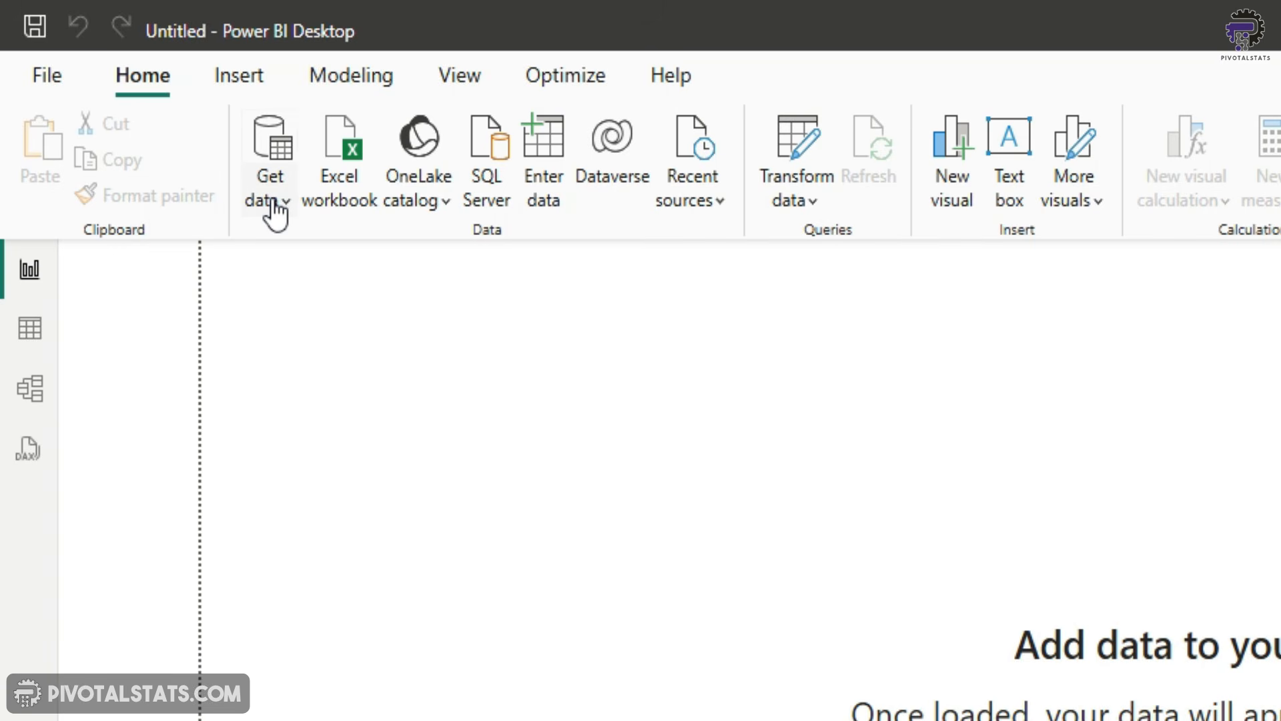
pyautogui.click(273, 204)
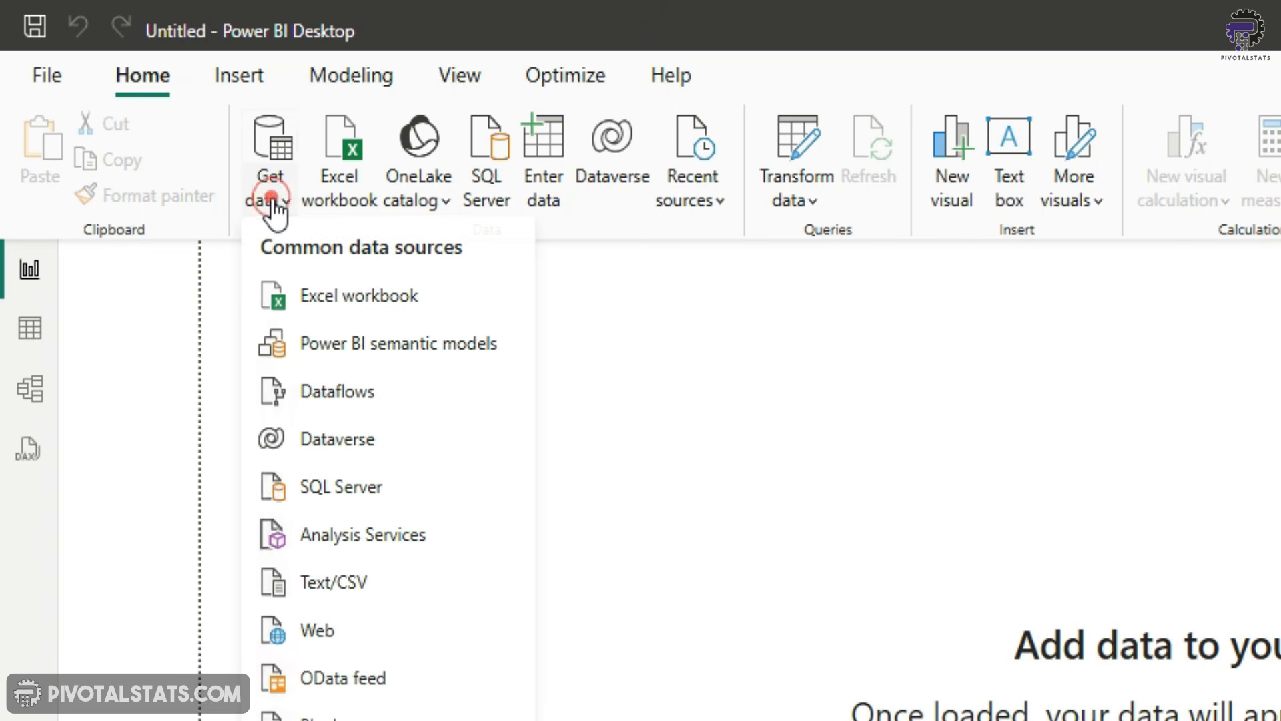
pyautogui.click(373, 493)
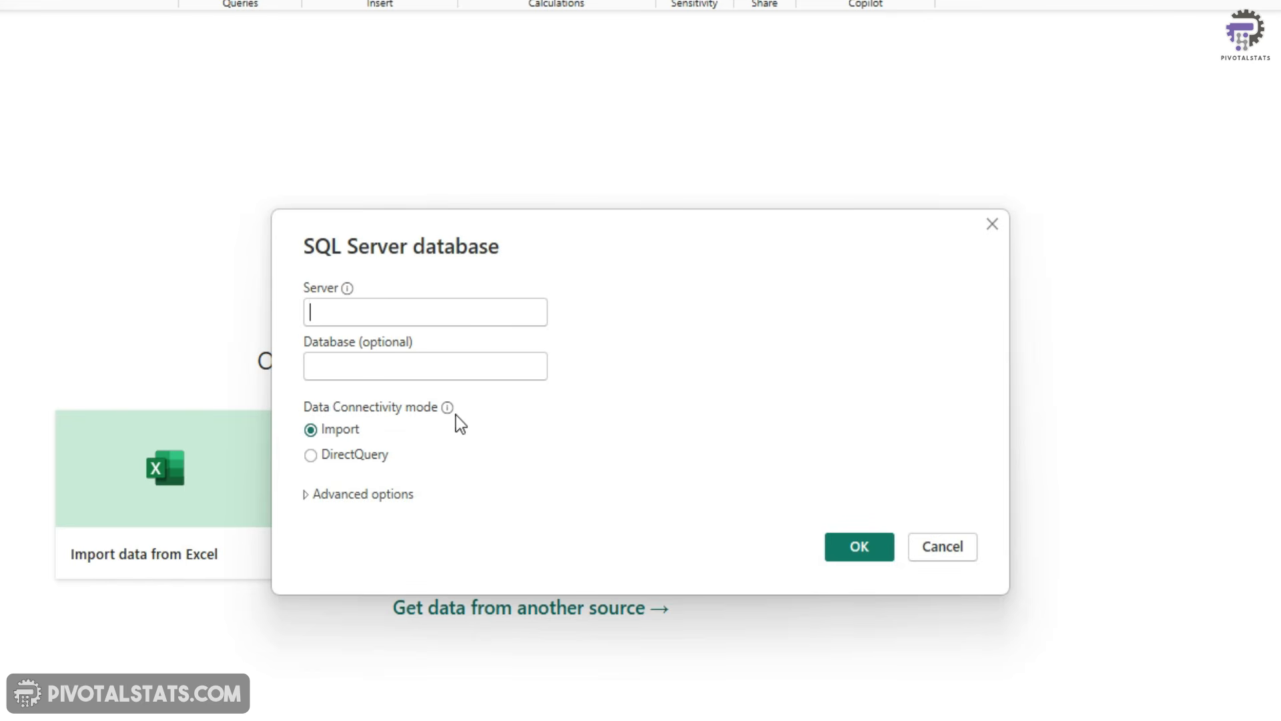
pyautogui.click(361, 460)
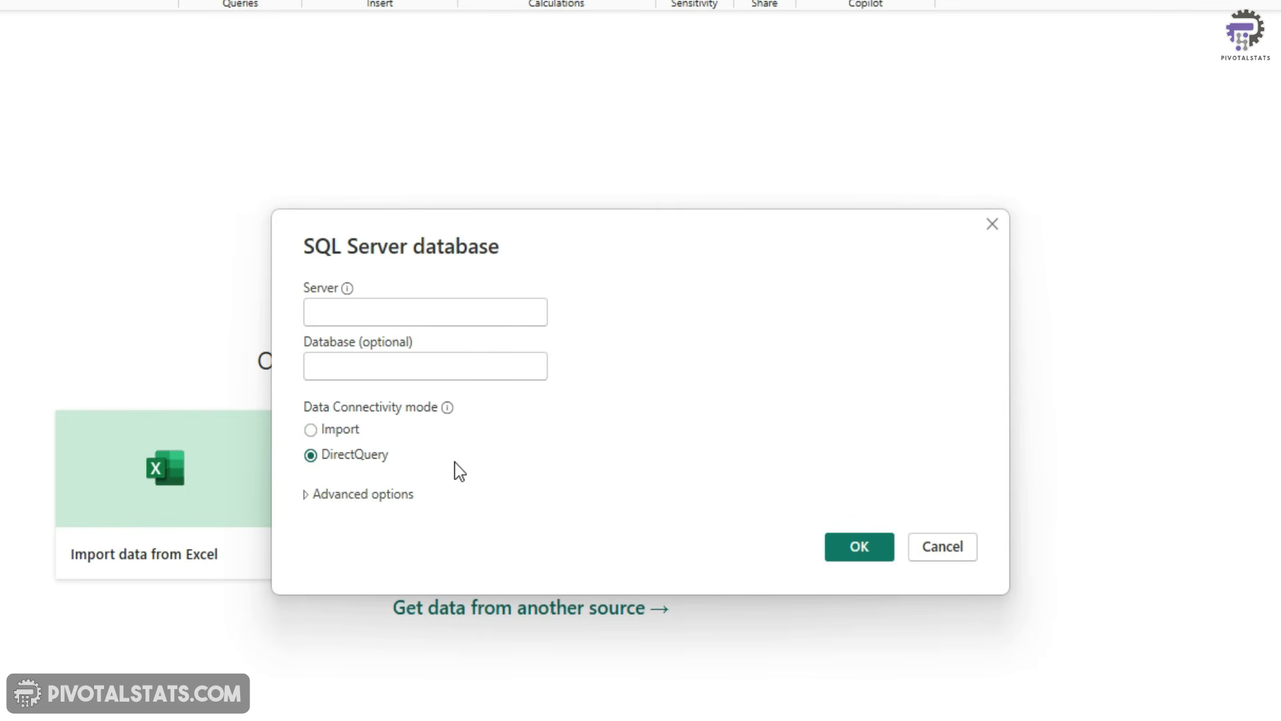
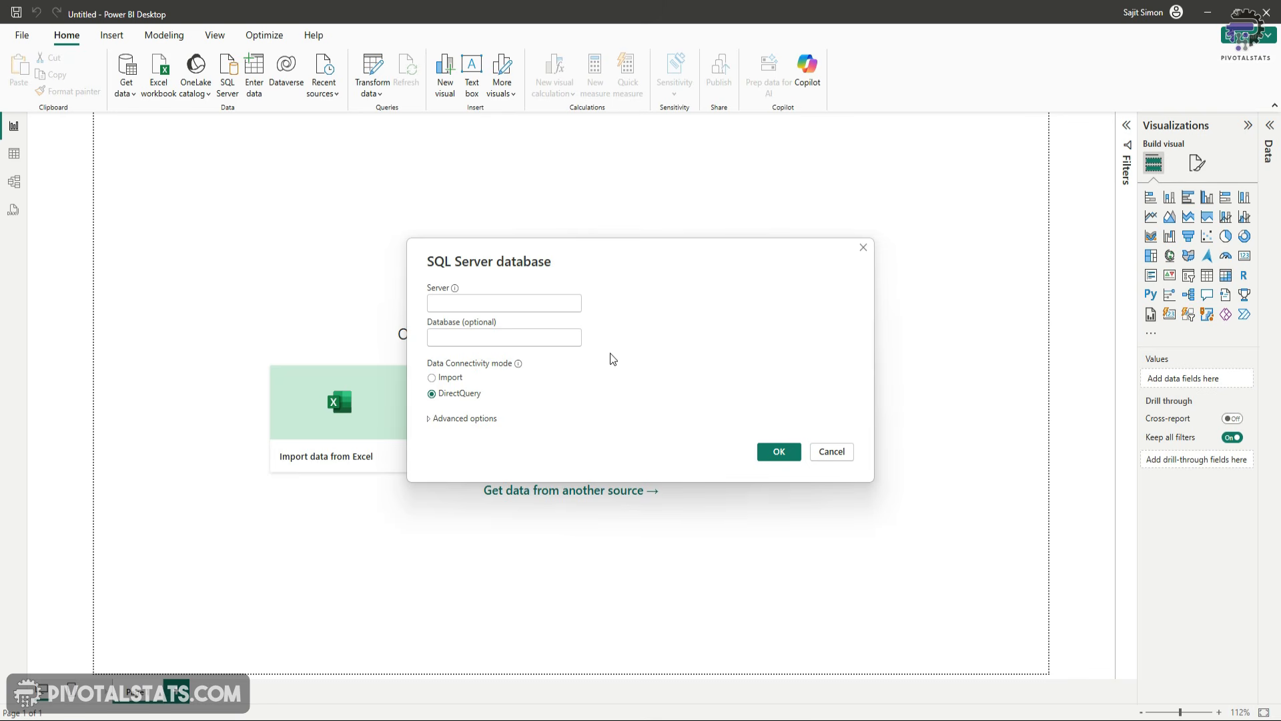
# Step: Copy the server name from the server's properties in SQL Server Management Studio and paste it as the connection's server in Power BI Desktop
pyautogui.click(545, 301)
pyautogui.moveTo(760, 719)
pyautogui.click(760, 687)
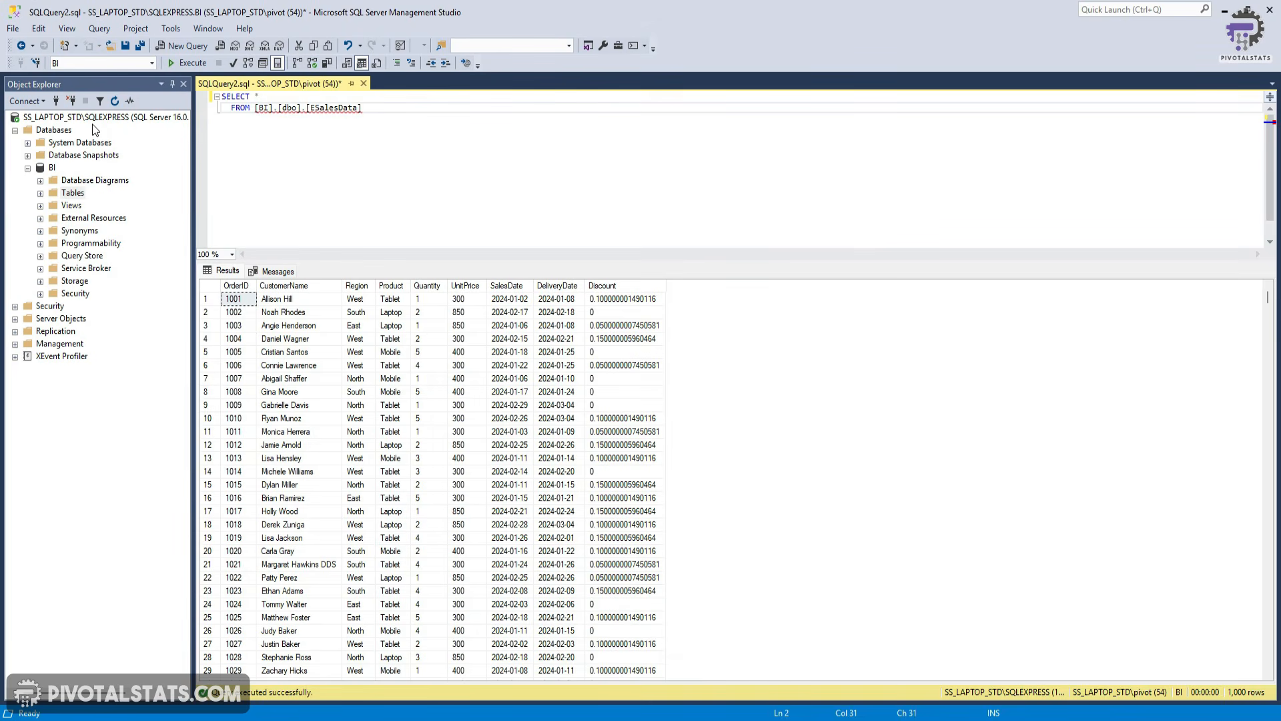
pyautogui.rightClick(98, 119)
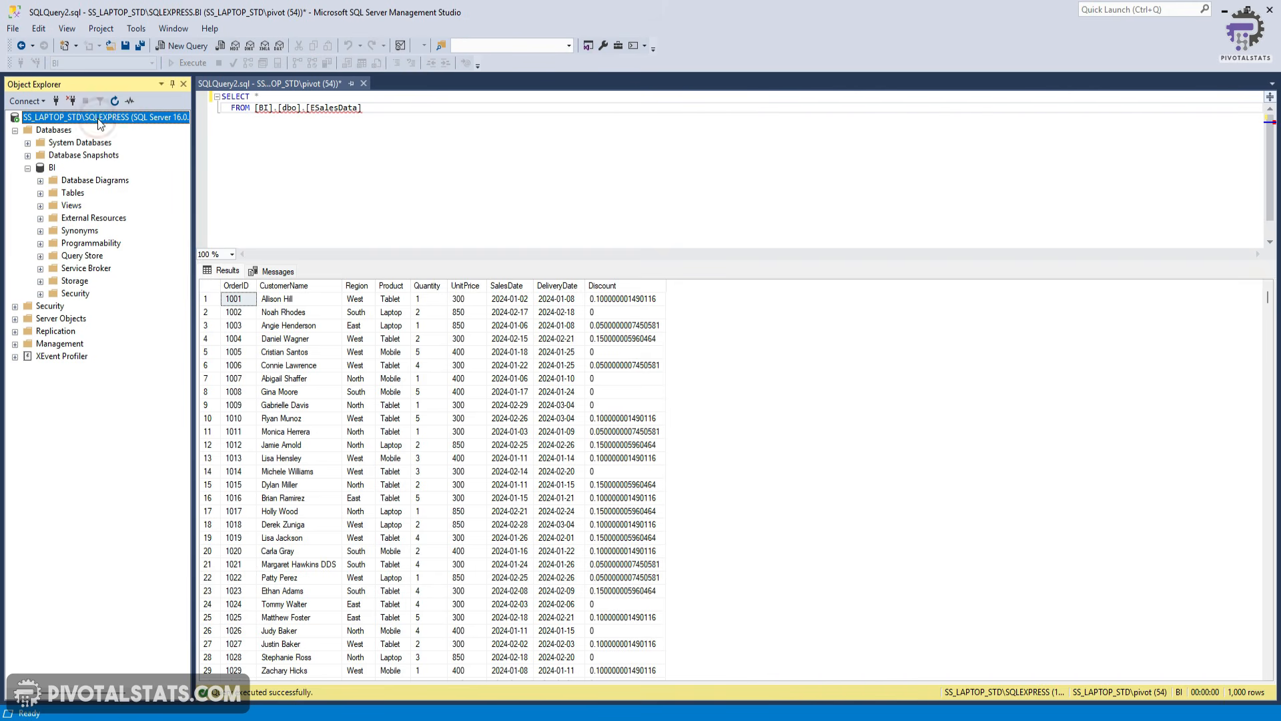
pyautogui.click(138, 401)
pyautogui.moveTo(791, 213); pyautogui.dragTo(699, 213)
pyautogui.hotkey('ctrl', 'c')
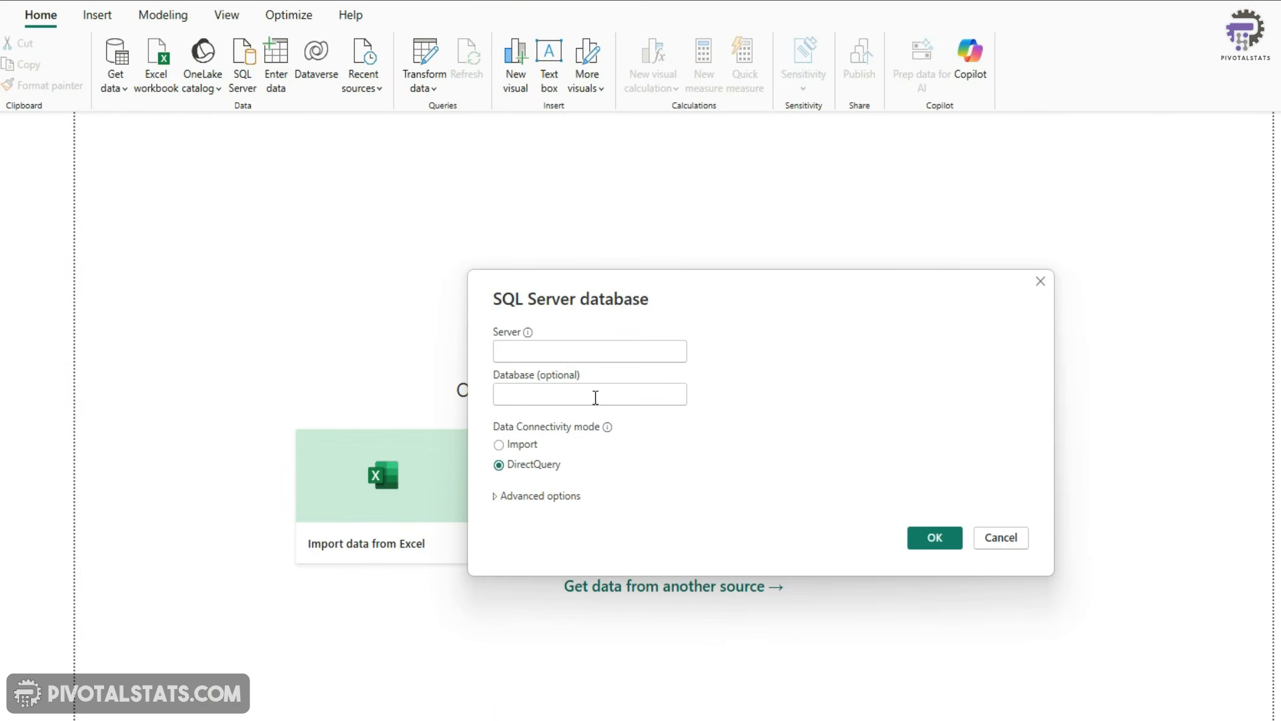
pyautogui.click(579, 342)
pyautogui.hotkey('ctrl', 'v')
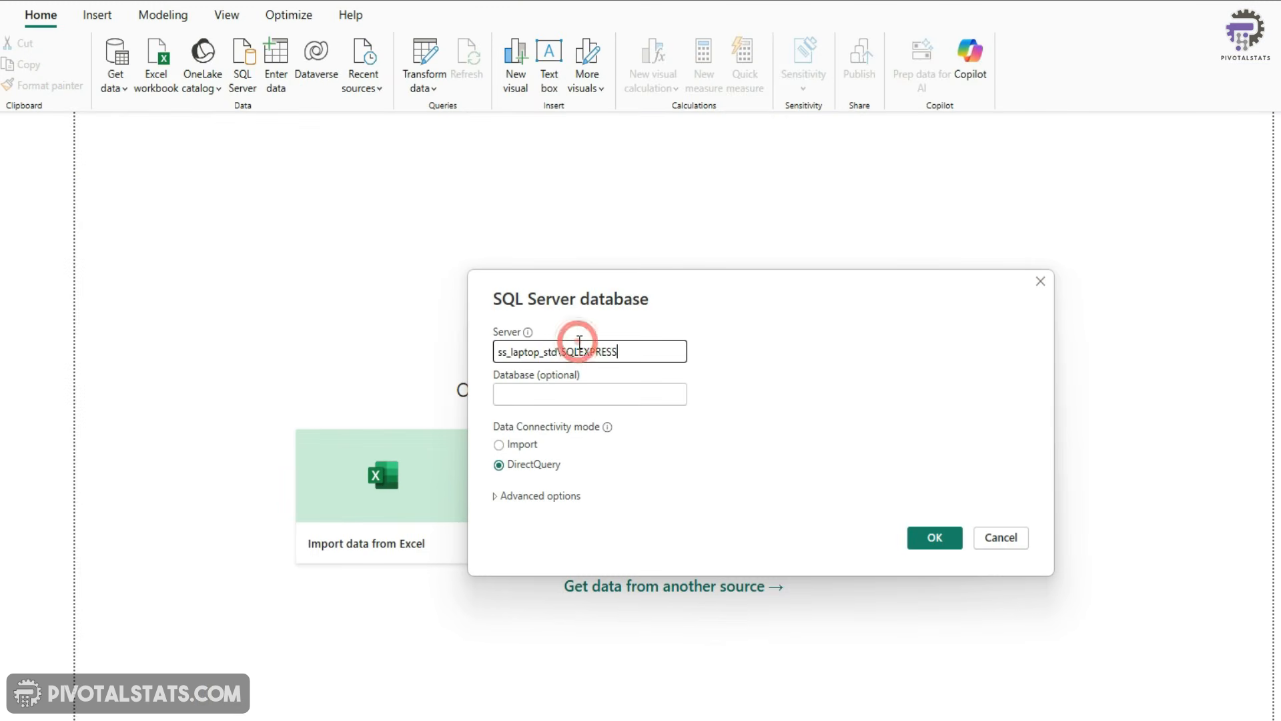
# Step: Set the database of the SQL Server connection to BI
pyautogui.click(584, 393)
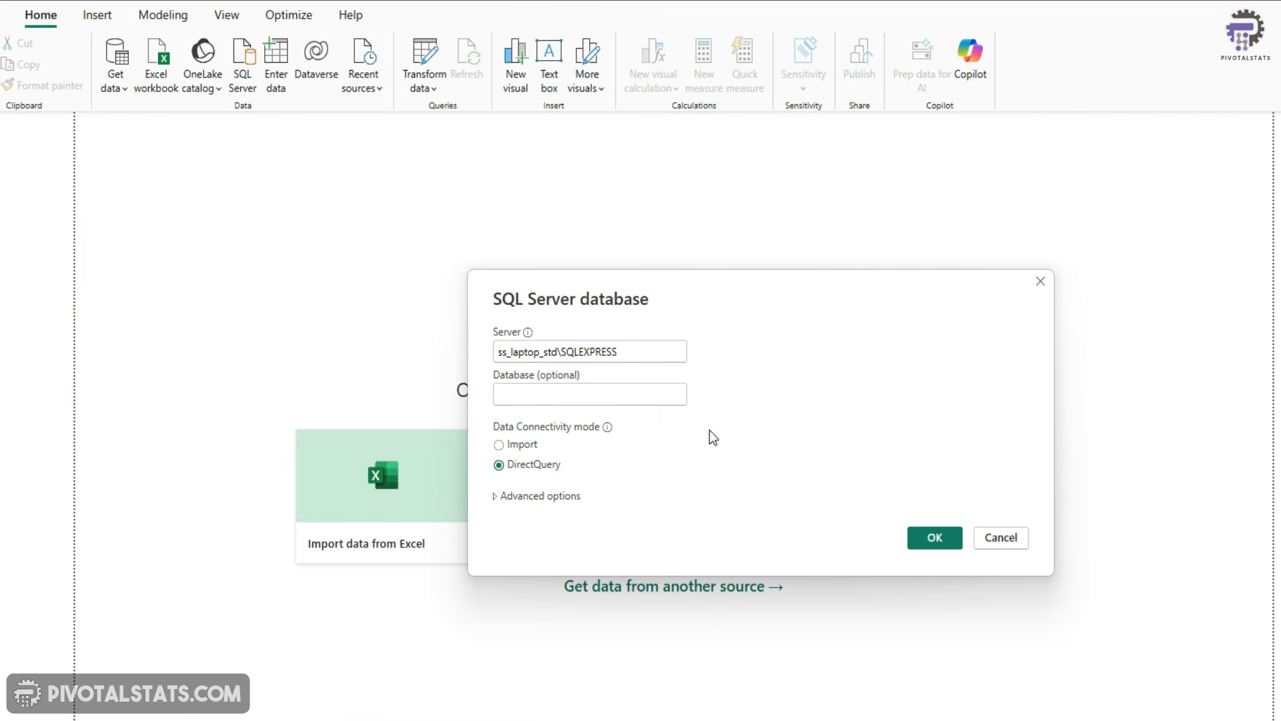
pyautogui.click(644, 393)
pyautogui.write('BI')
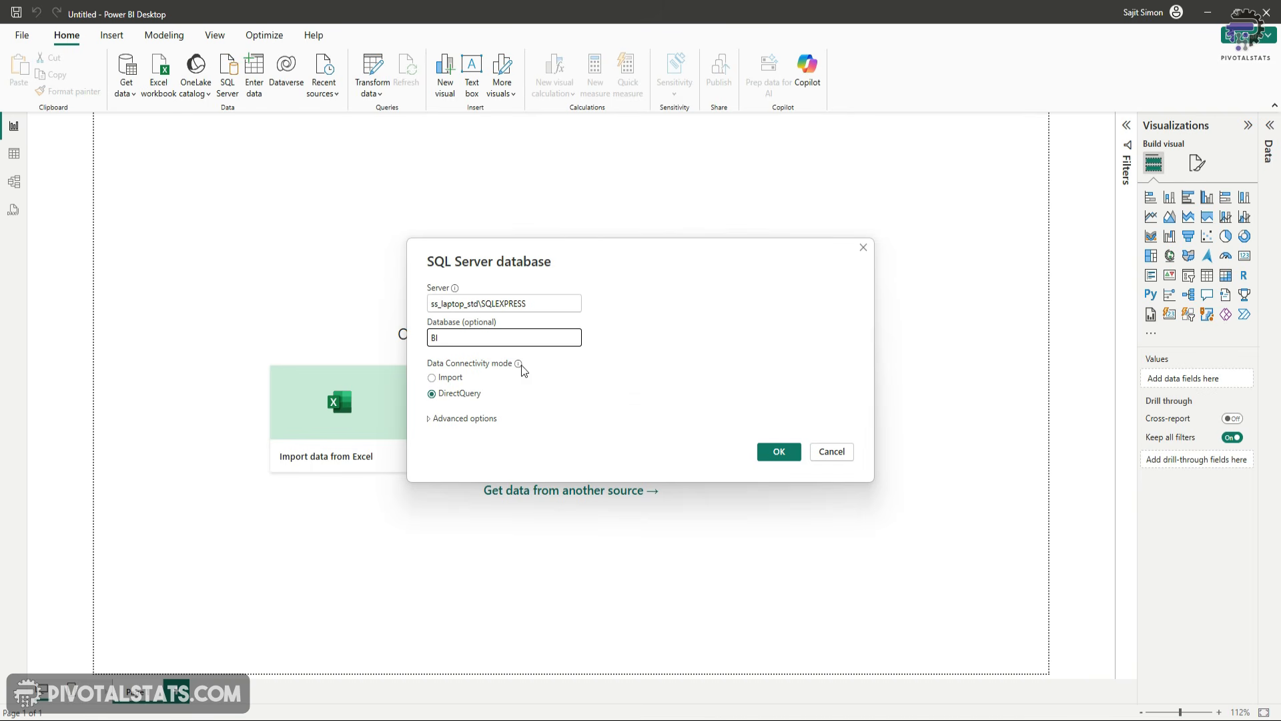
# Step: Add the SQL statement "Select * from ESalesData Where Quantity > 1" to the advanced connection options and confirm the connection
pyautogui.click(428, 418)
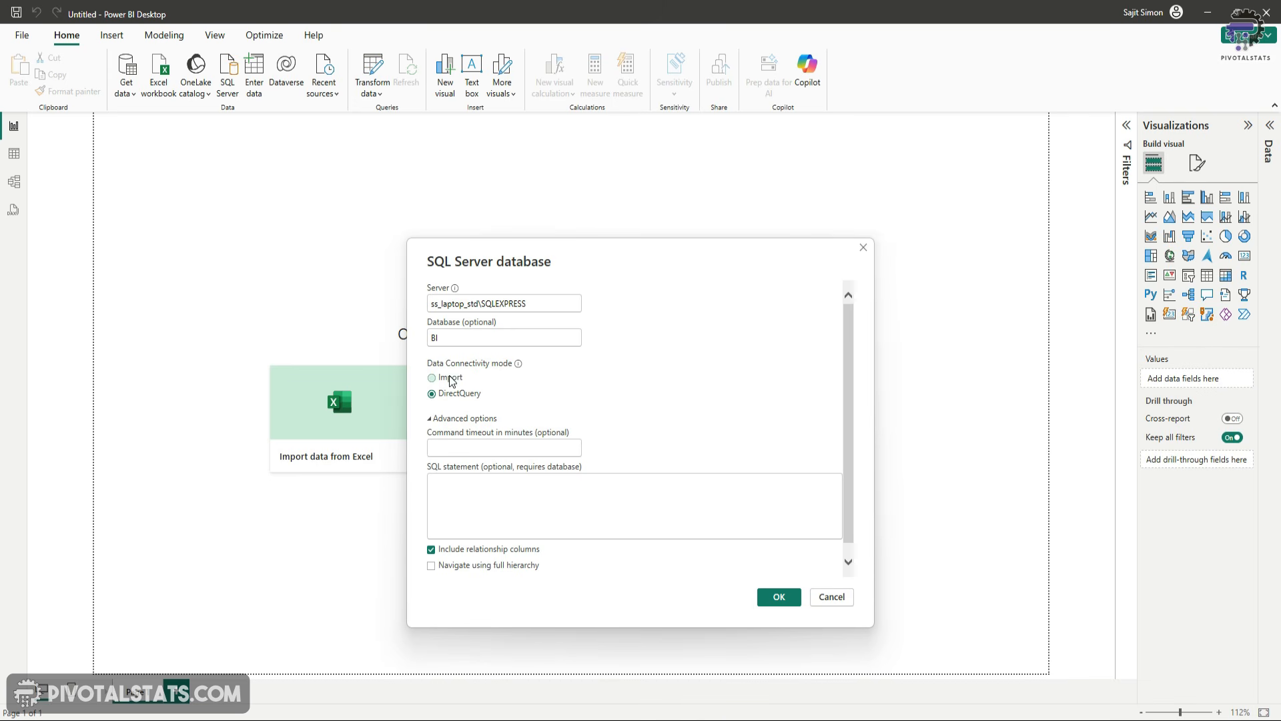
pyautogui.click(535, 503)
pyautogui.write('Select * from ESalesData')
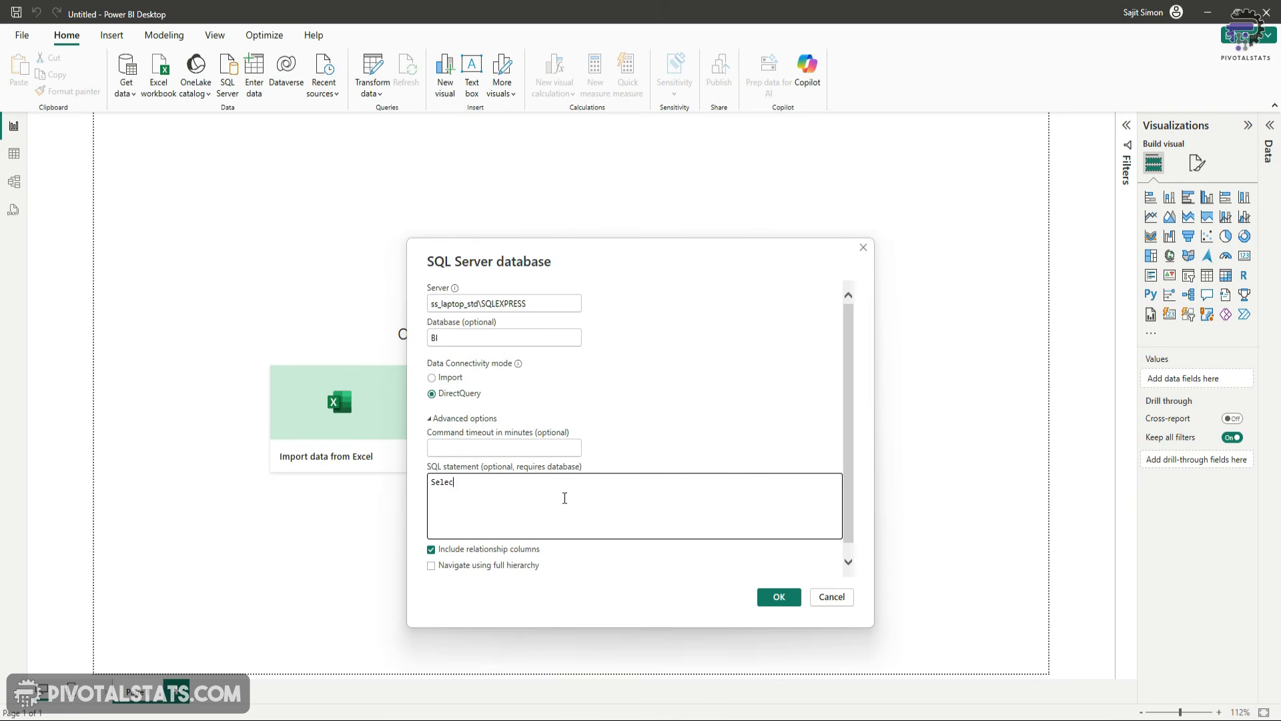
pyautogui.press('Return')
pyautogui.write('Where Quantity')
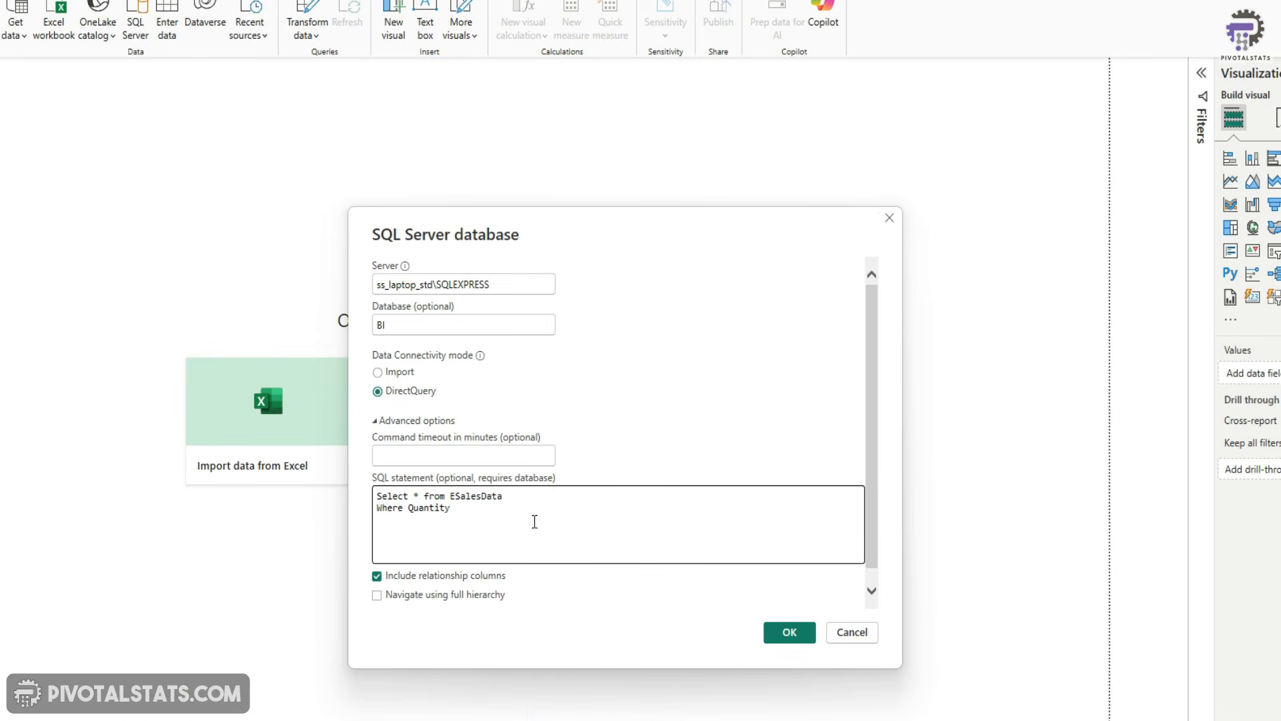
pyautogui.click(467, 508)
pyautogui.write('> 1')
pyautogui.click(799, 634)
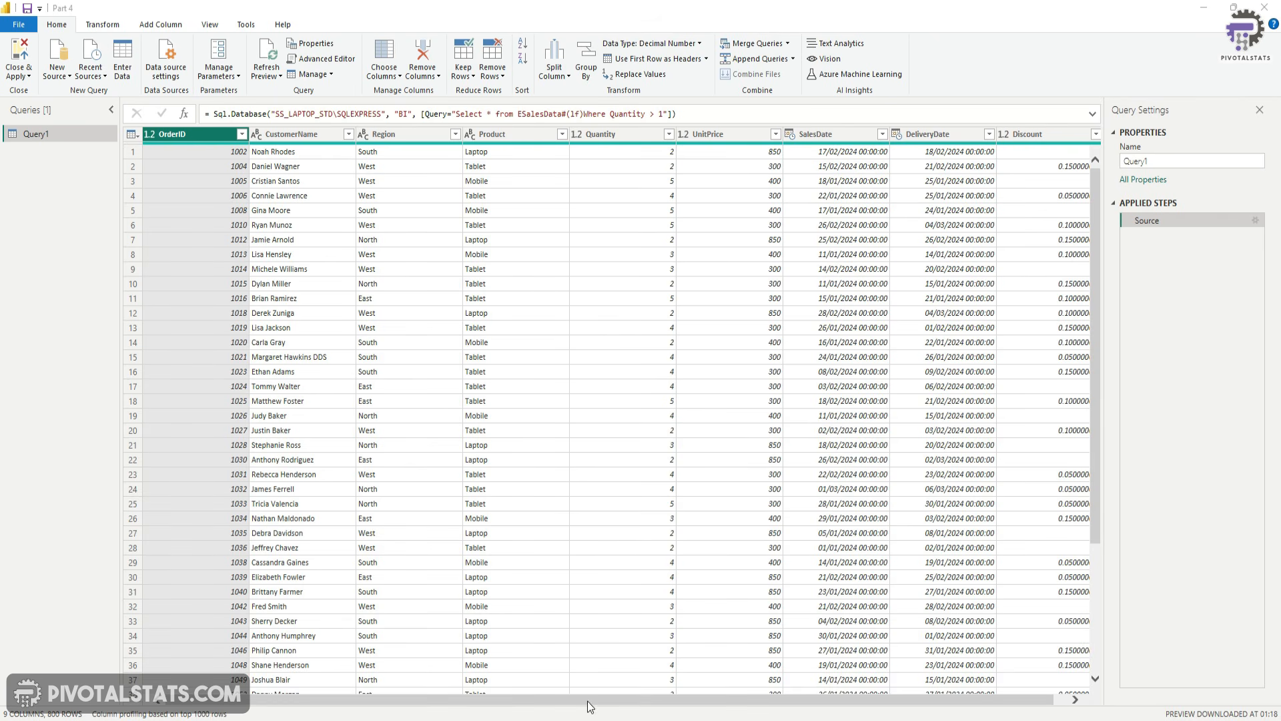
# Step: Start a custom column in Query1 and name it Total Sales
pyautogui.moveTo(587, 700); pyautogui.dragTo(674, 708)
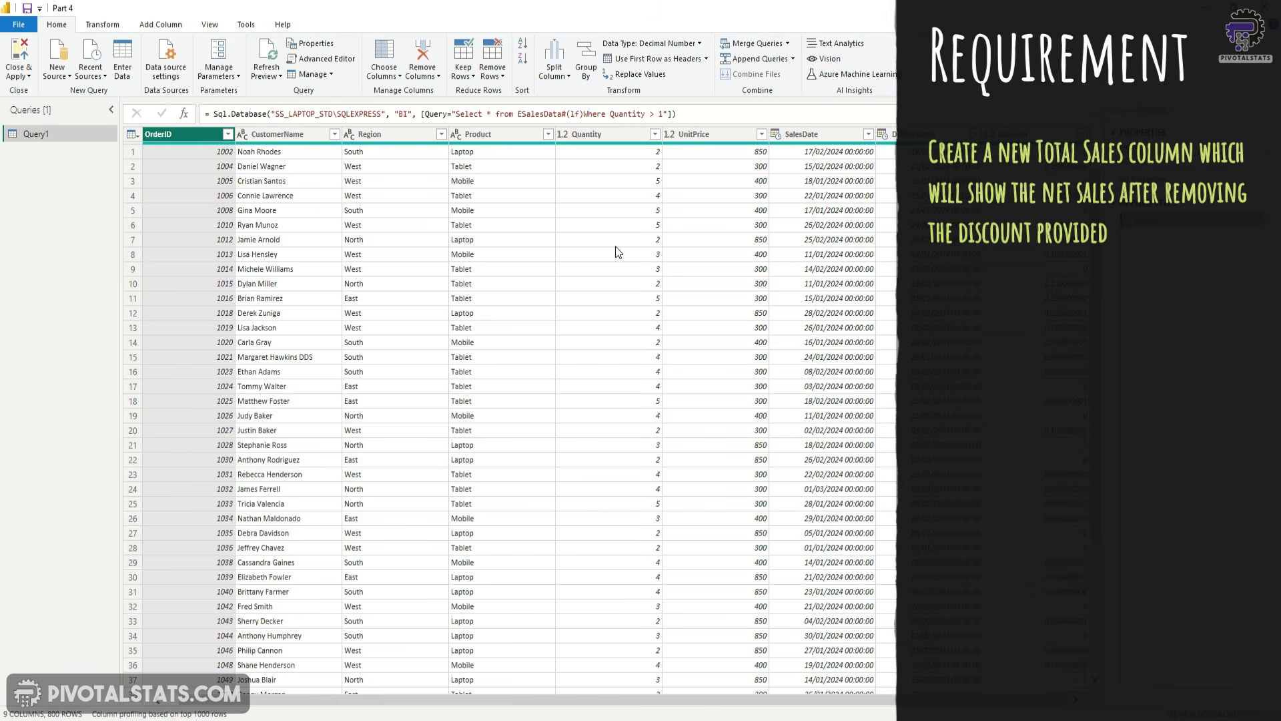
pyautogui.click(605, 134)
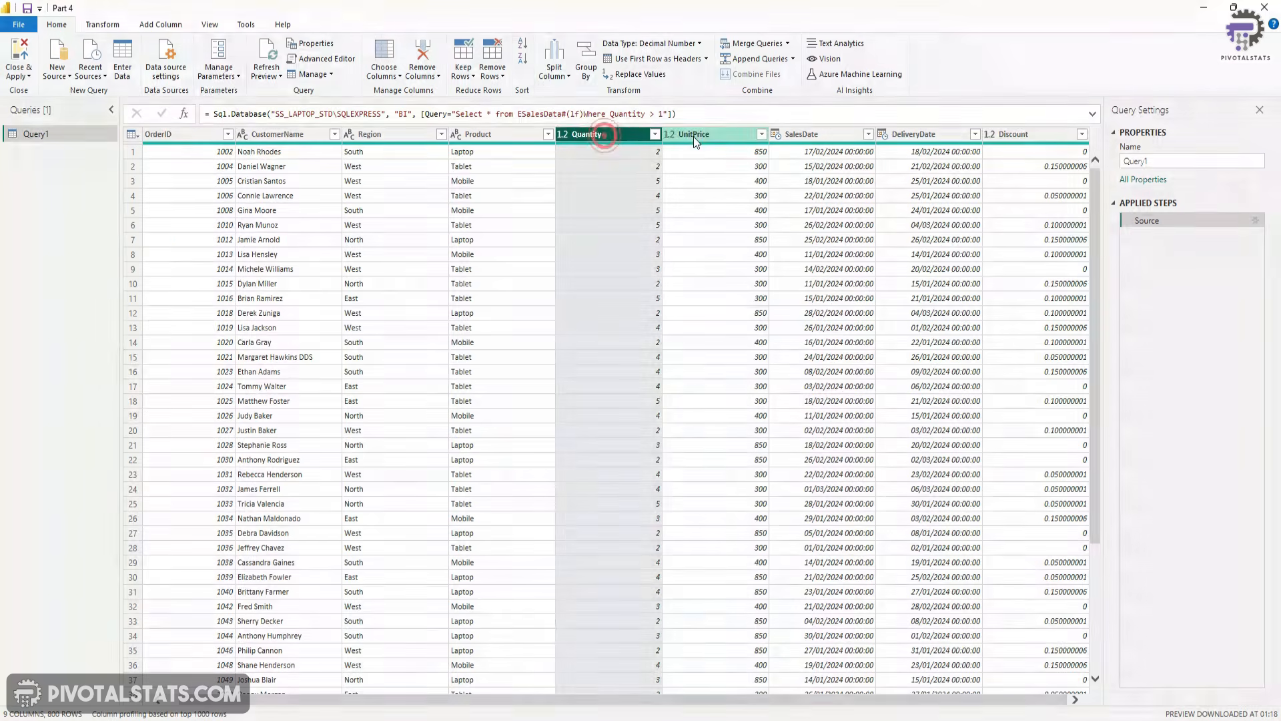
pyautogui.click(693, 136)
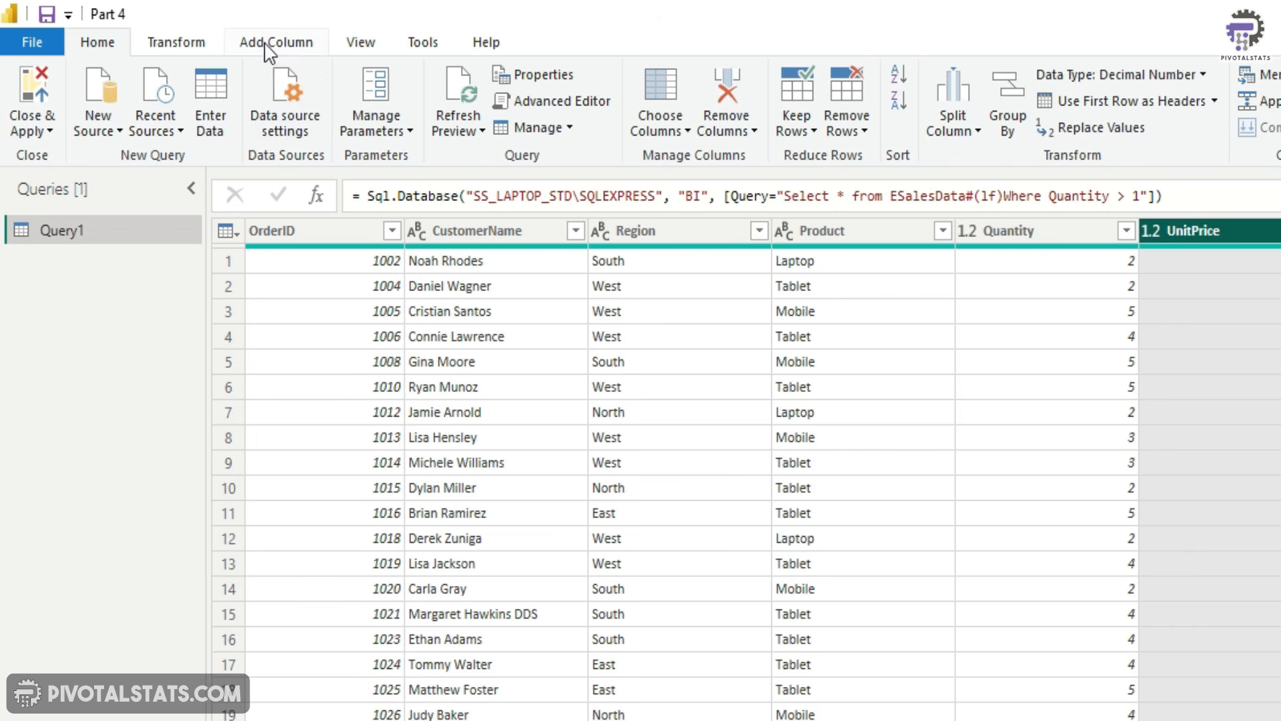
pyautogui.click(268, 47)
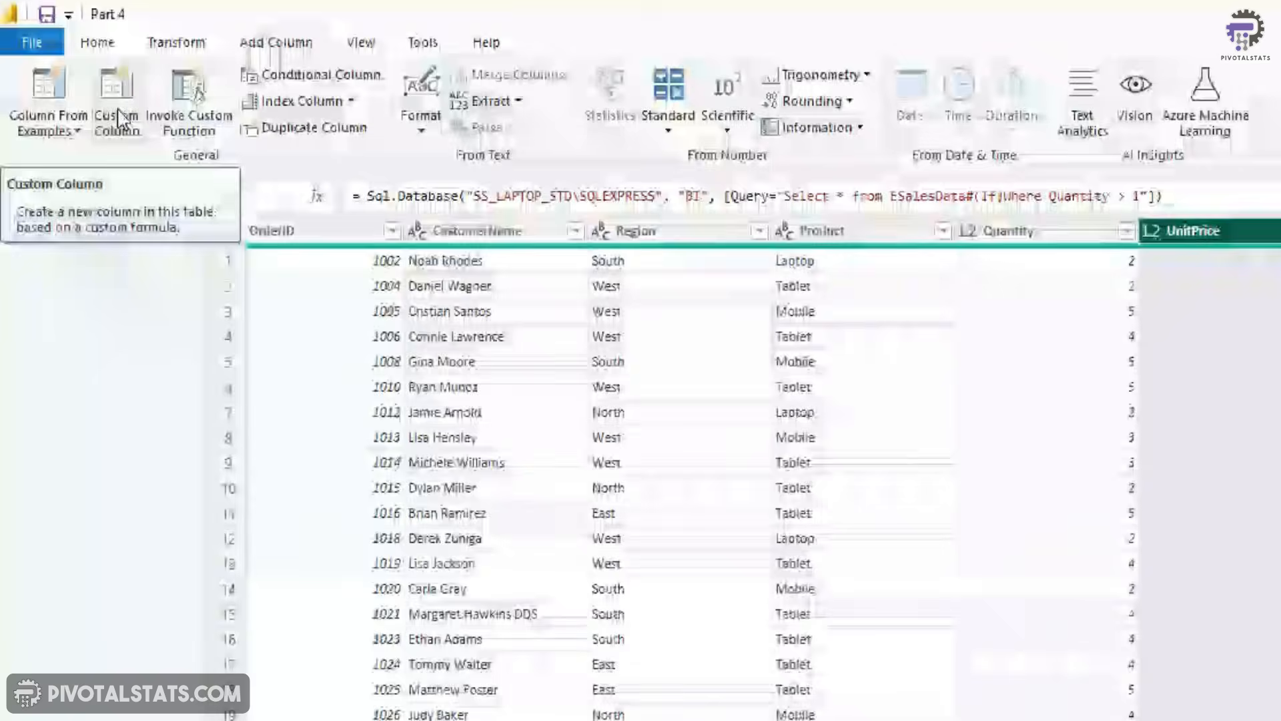
pyautogui.click(117, 117)
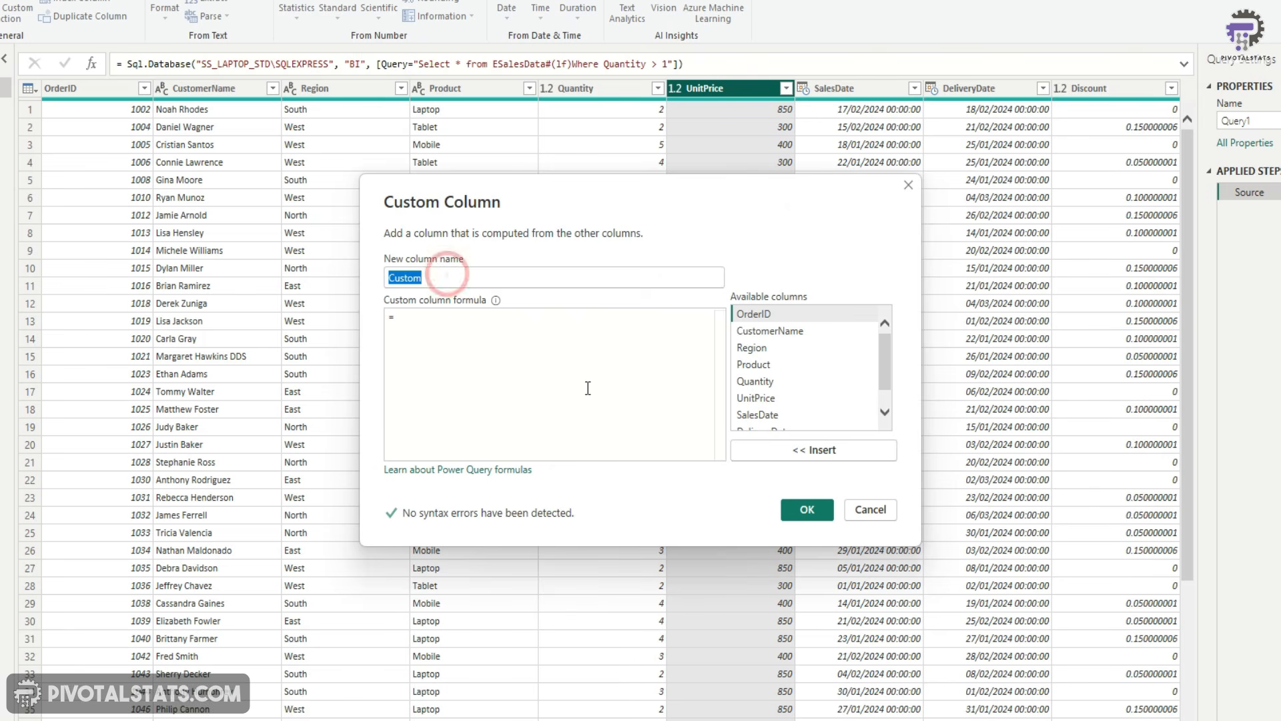
pyautogui.write('Total Sales')
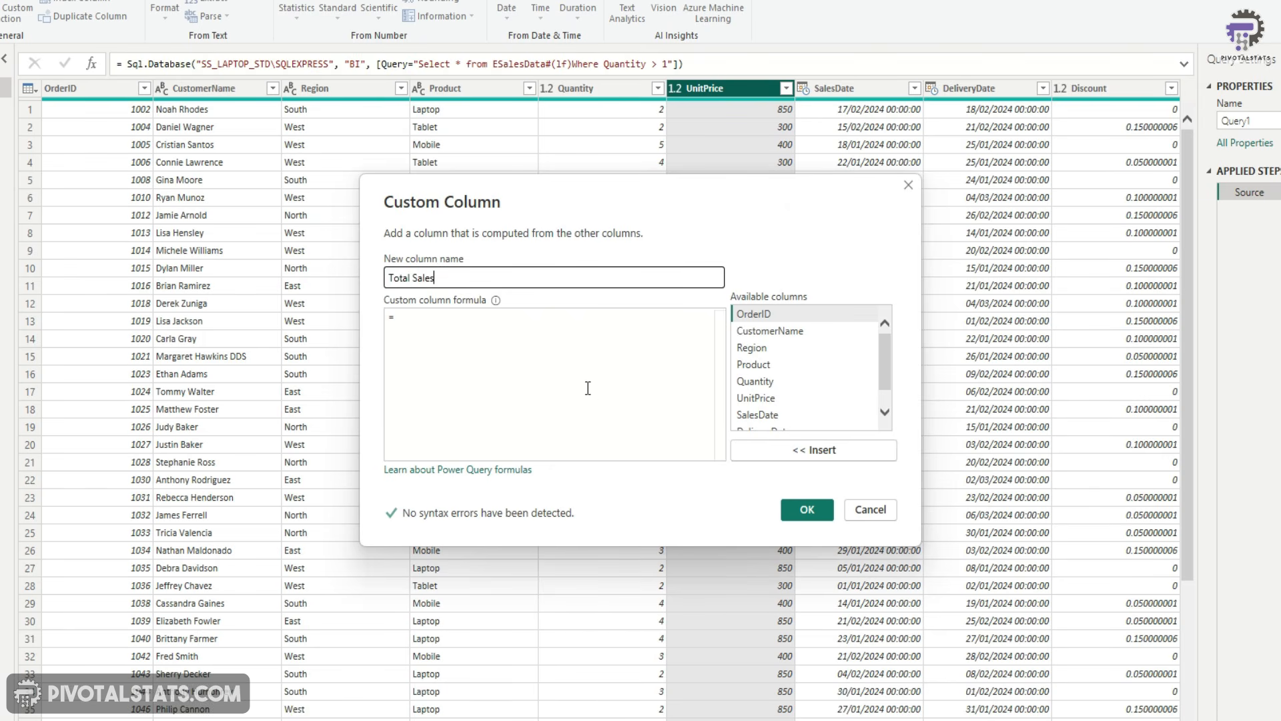
# Step: Build the Total Sales formula as [Quantity] * [UnitPrice] from the available columns
pyautogui.click(447, 326)
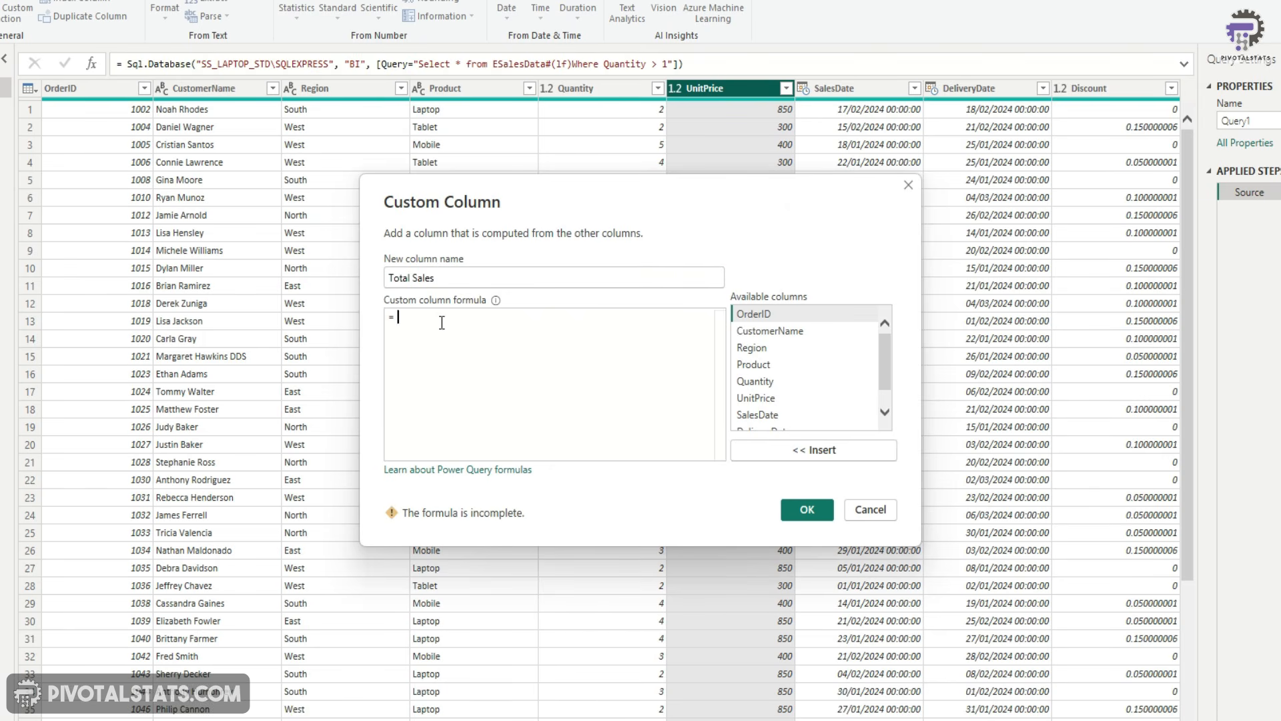
pyautogui.click(429, 323)
pyautogui.scroll(-1, 882, 358)
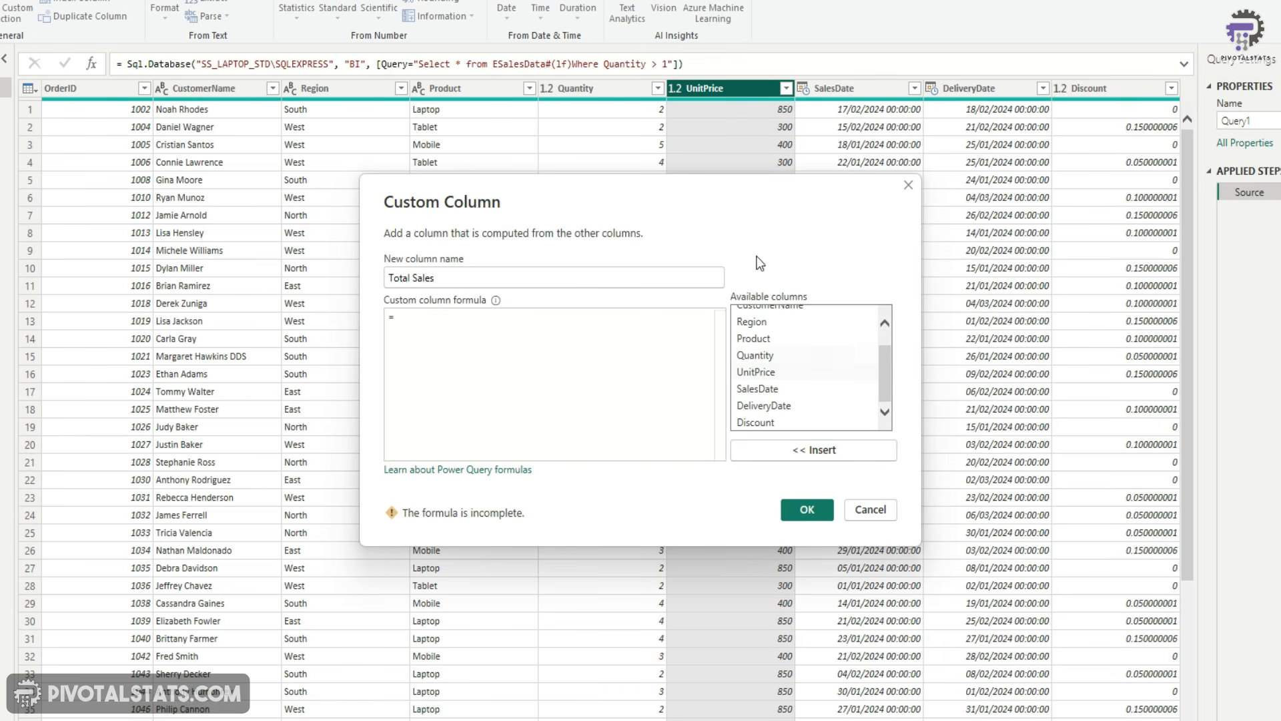
pyautogui.doubleClick(767, 355)
pyautogui.write('*')
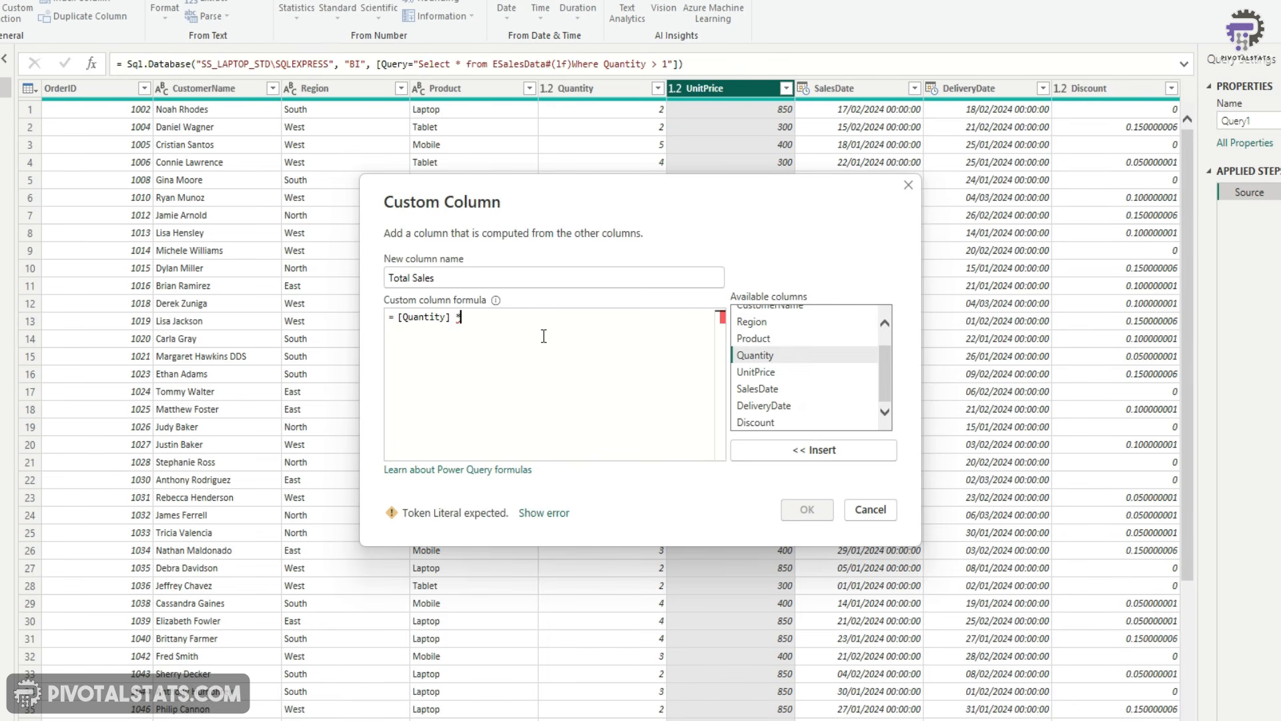
pyautogui.click(763, 373)
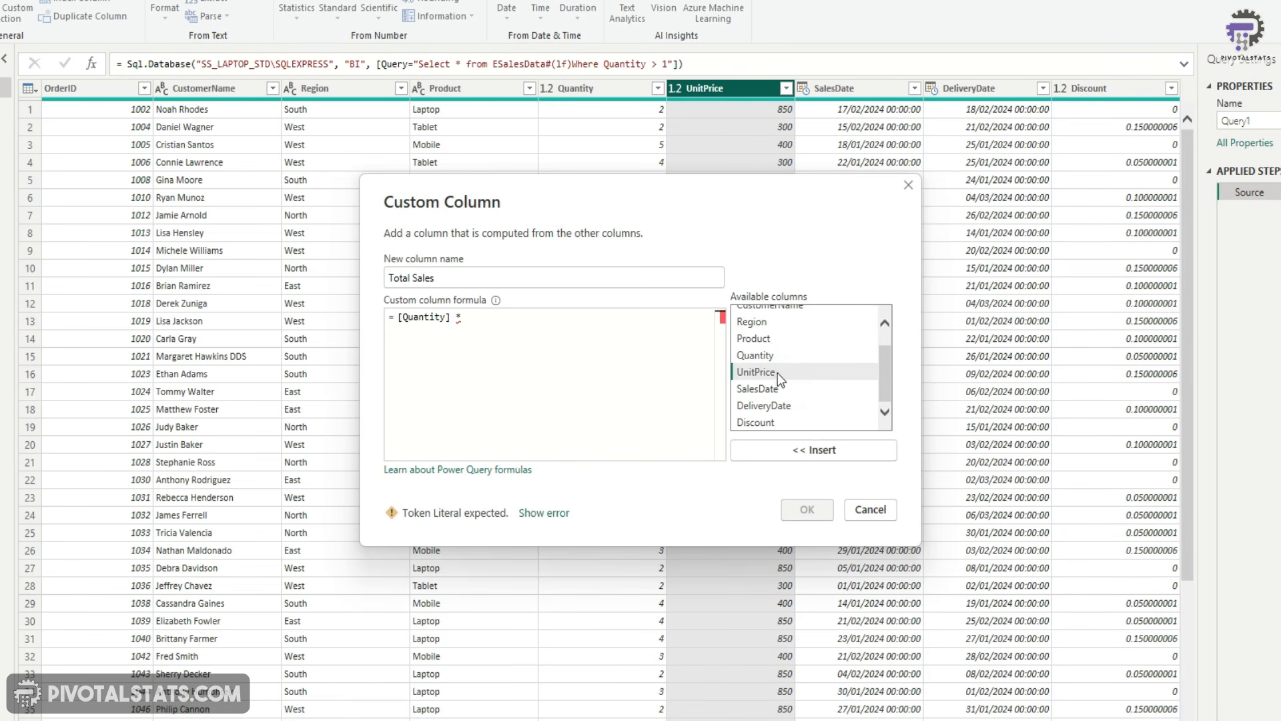
pyautogui.doubleClick(774, 373)
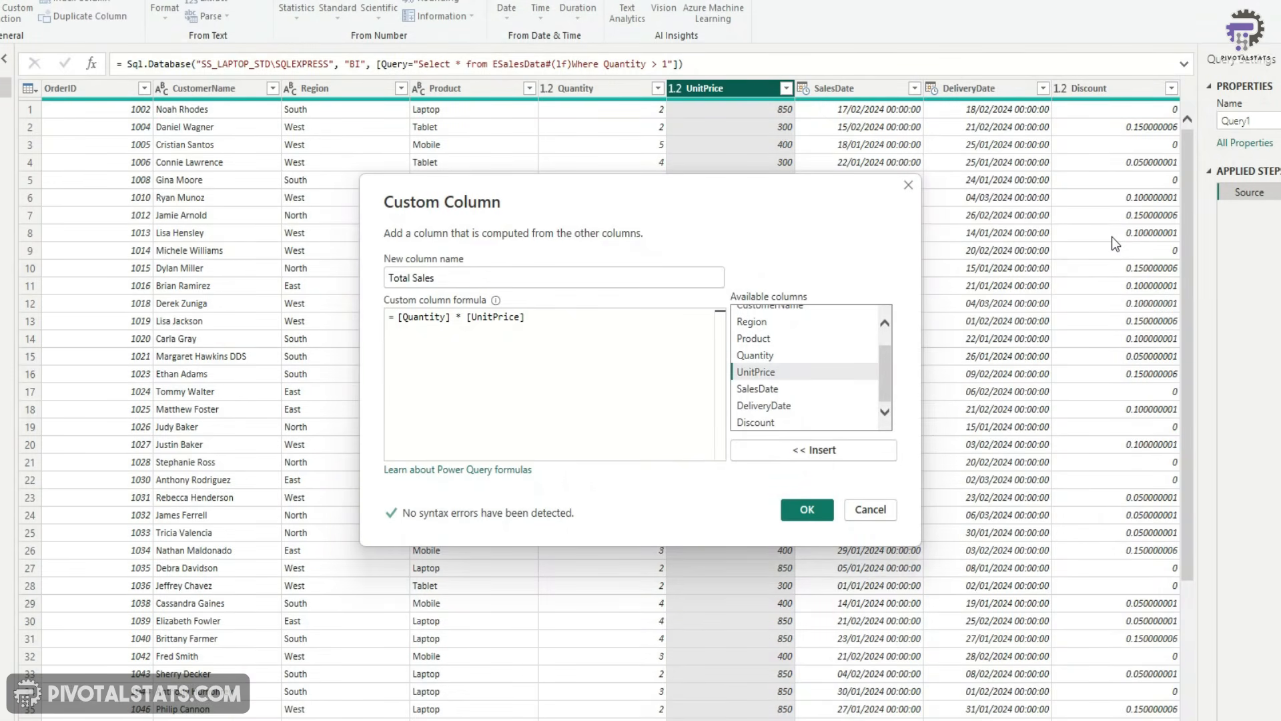
# Step: Extend the Total Sales formula with * (1 - [Discount]) and create the custom column
pyautogui.moveTo(557, 321); pyautogui.dragTo(395, 317)
pyautogui.click(556, 319)
pyautogui.write('*')
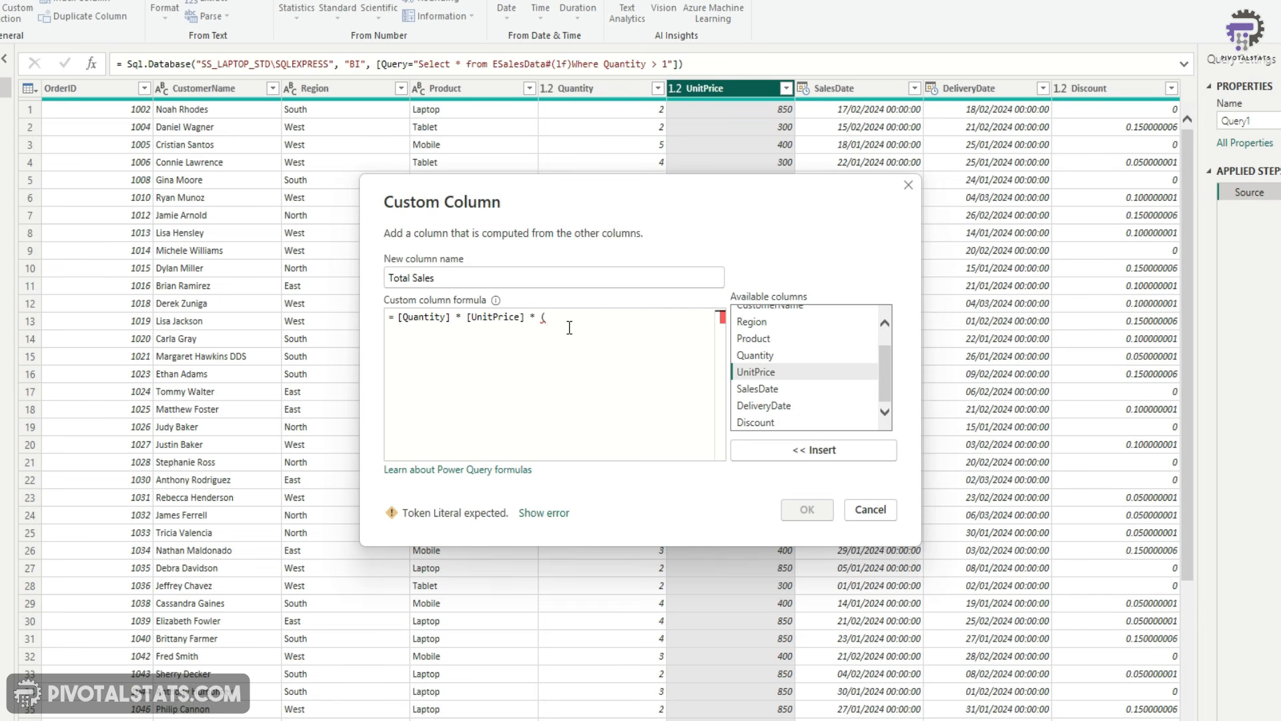
pyautogui.write('(1 -')
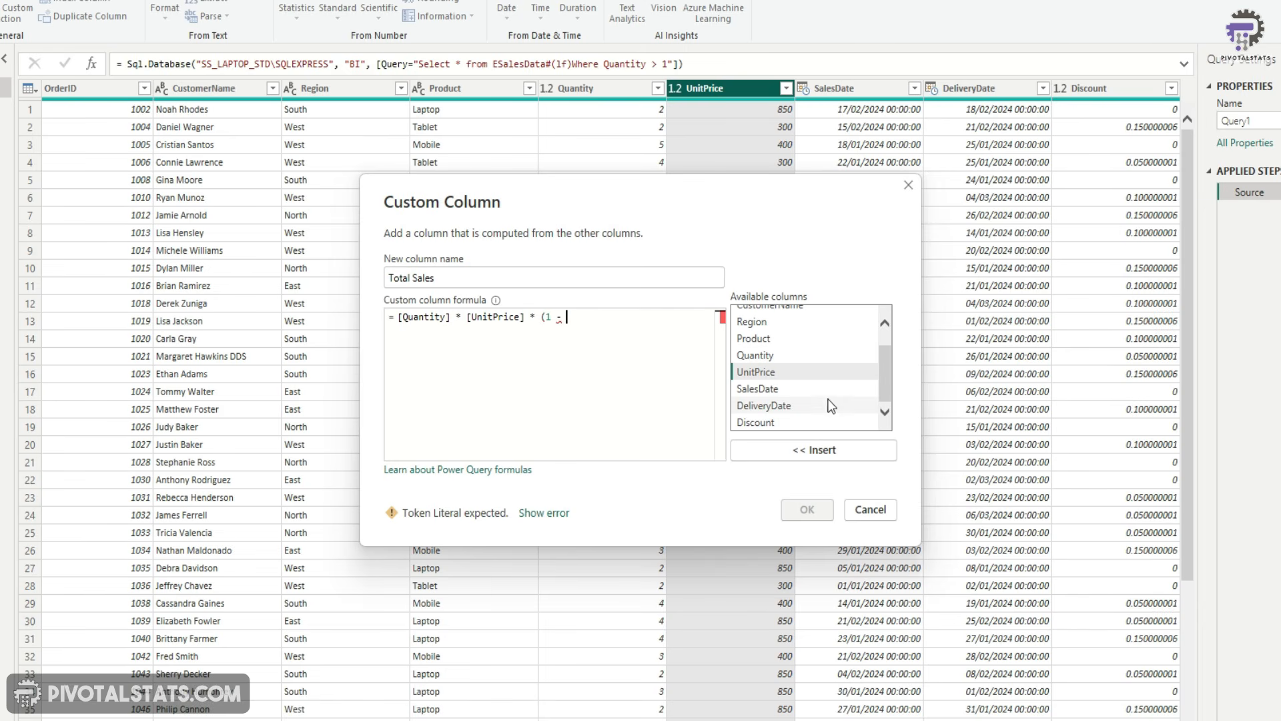
pyautogui.doubleClick(774, 423)
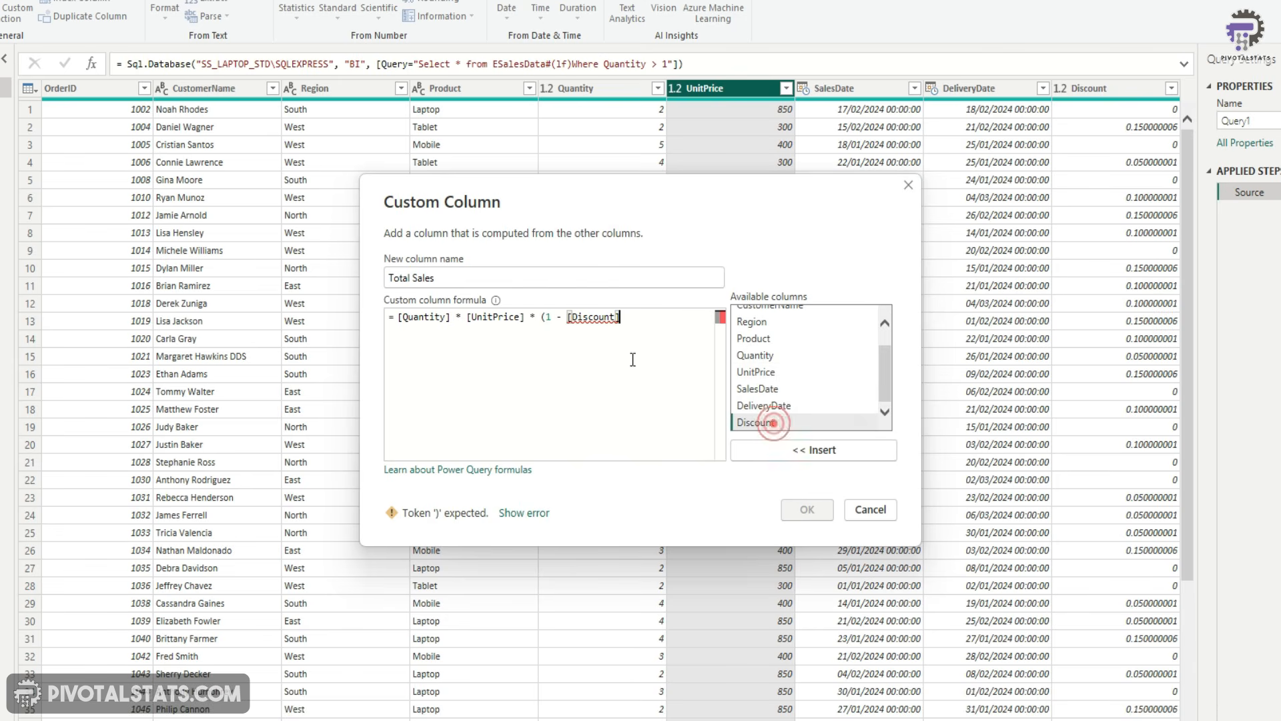
pyautogui.write(')')
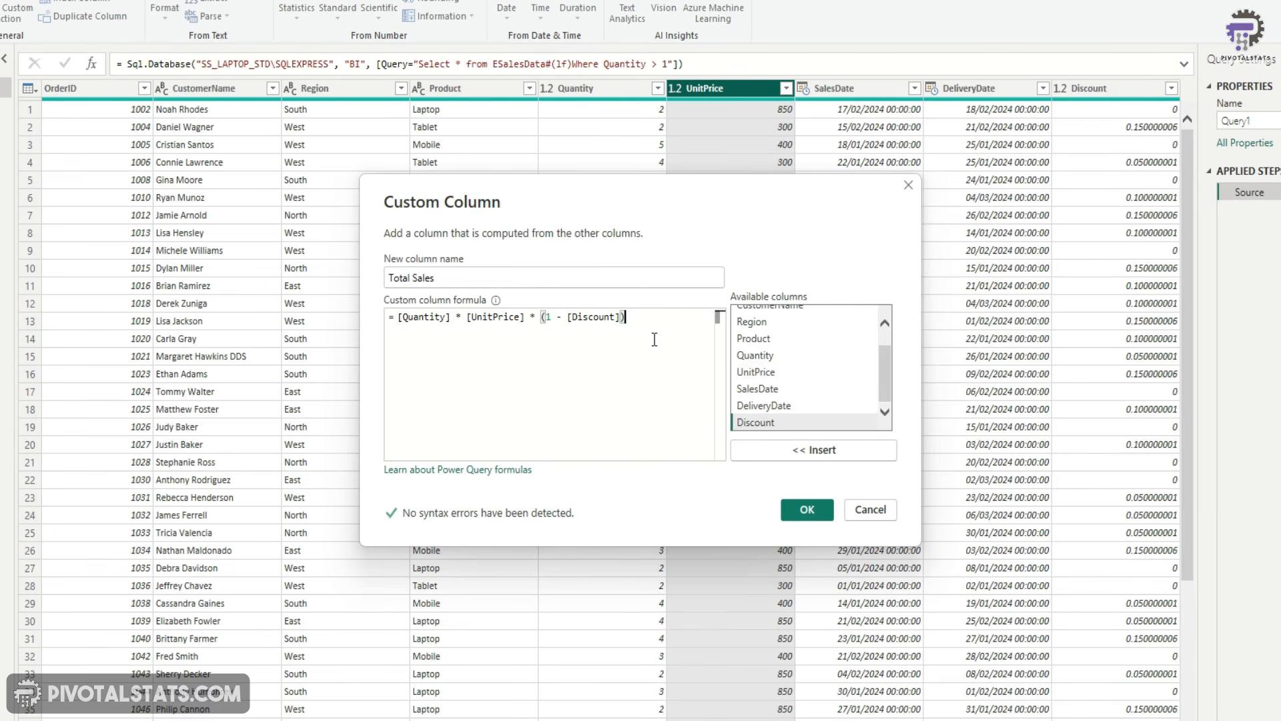
pyautogui.click(809, 510)
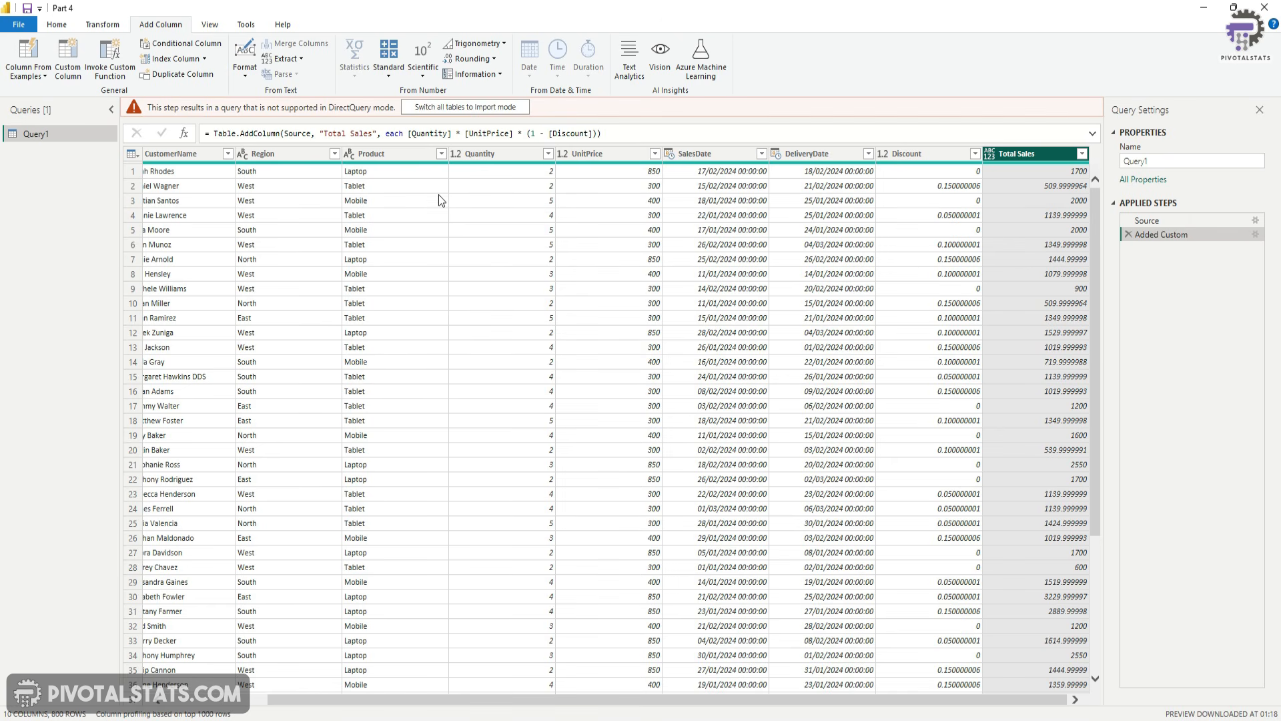
# Step: Close the query editor without applying the changes and discard the pending changes to Query1
pyautogui.click(1264, 8)
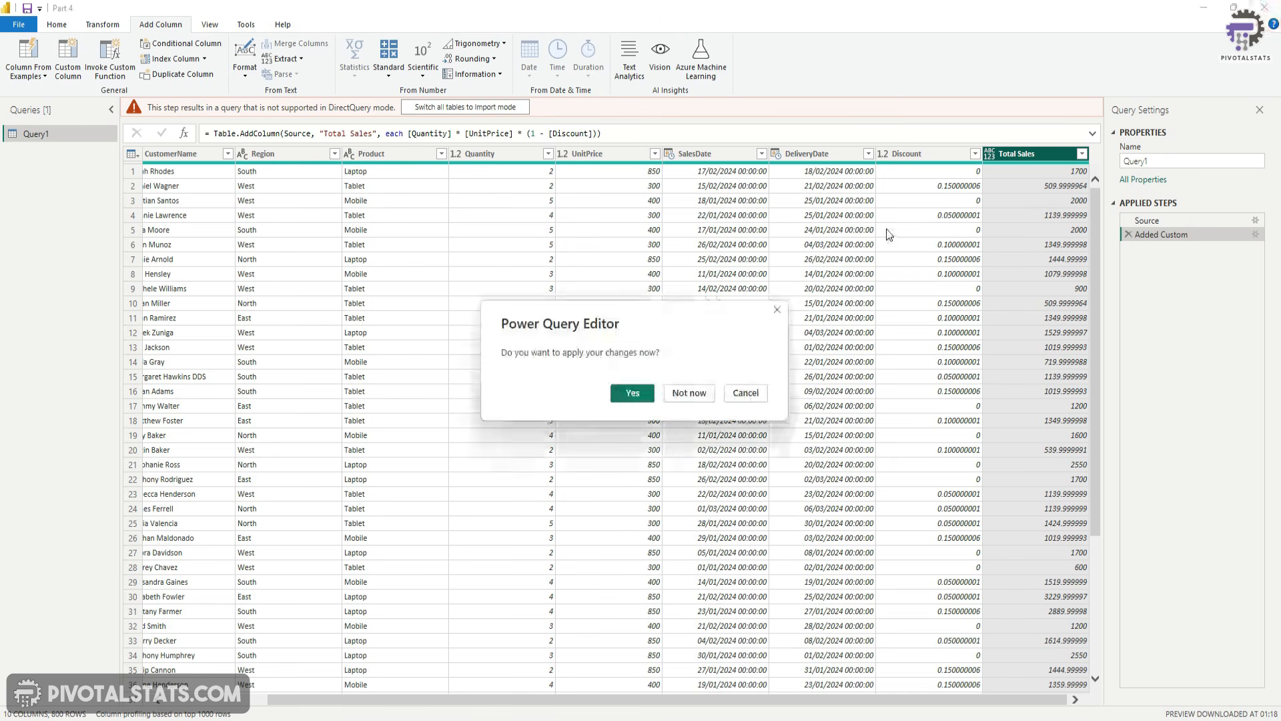
pyautogui.click(689, 393)
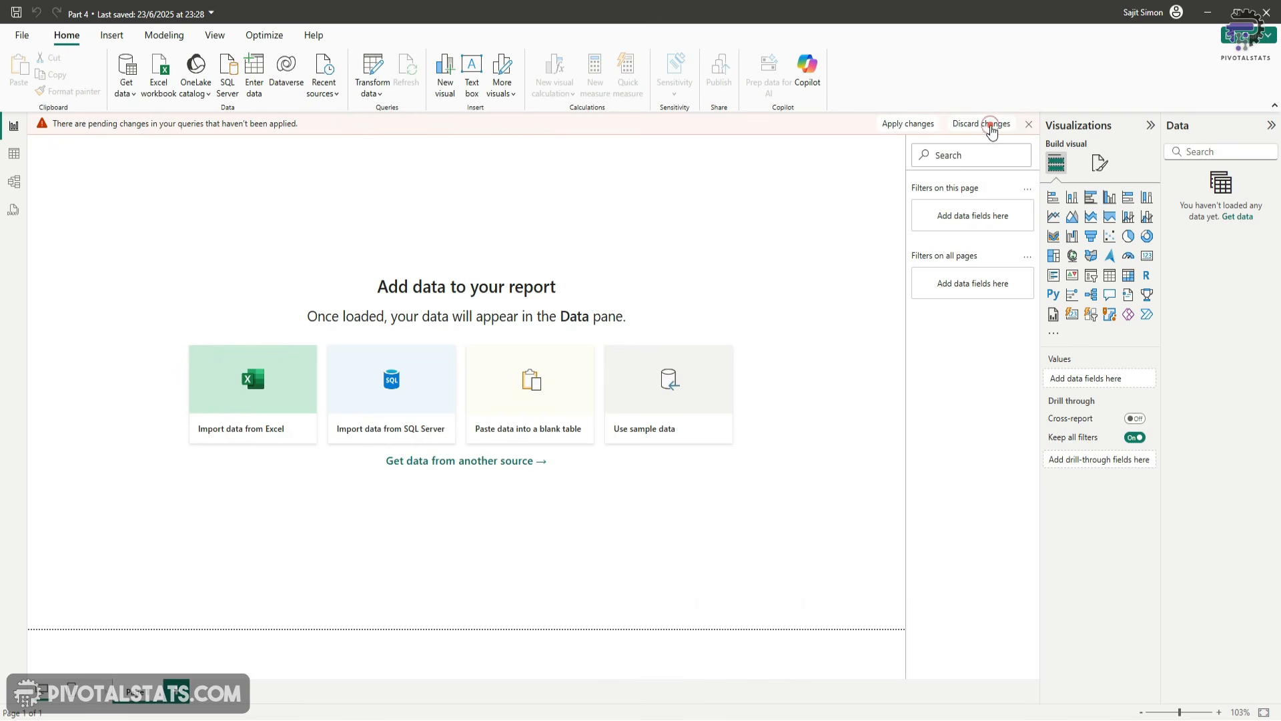
pyautogui.click(992, 132)
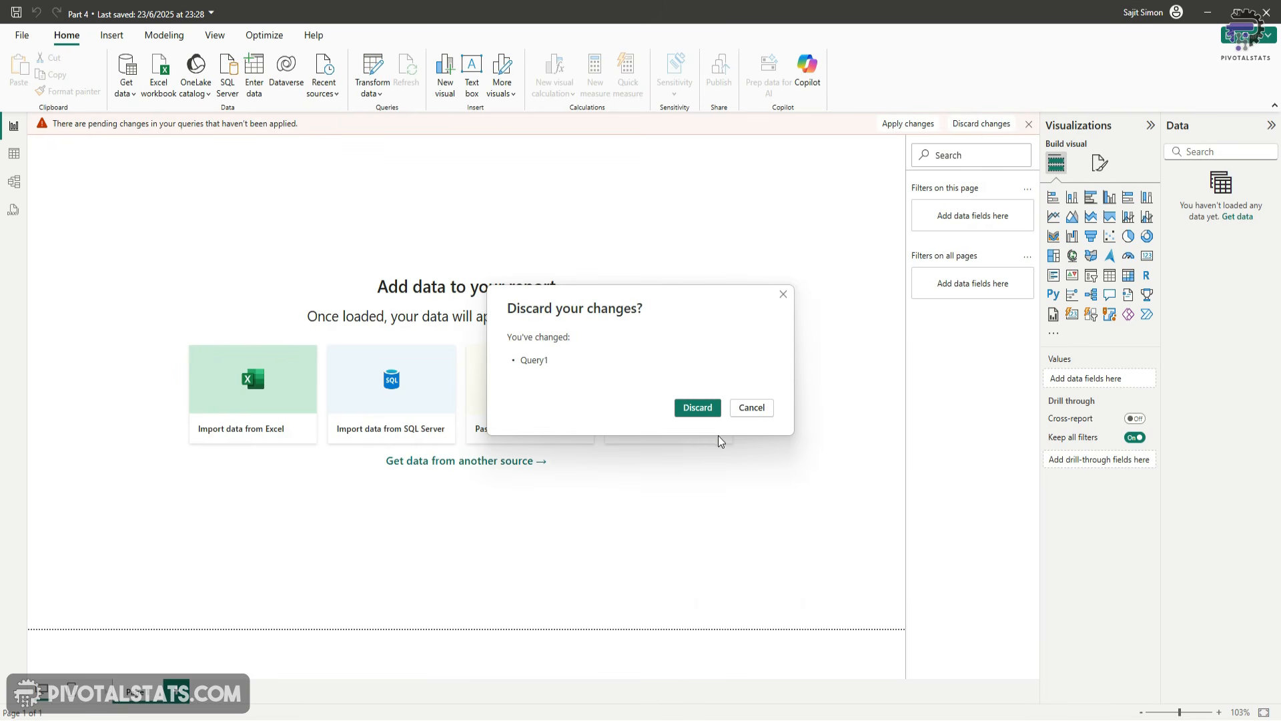
pyautogui.click(692, 409)
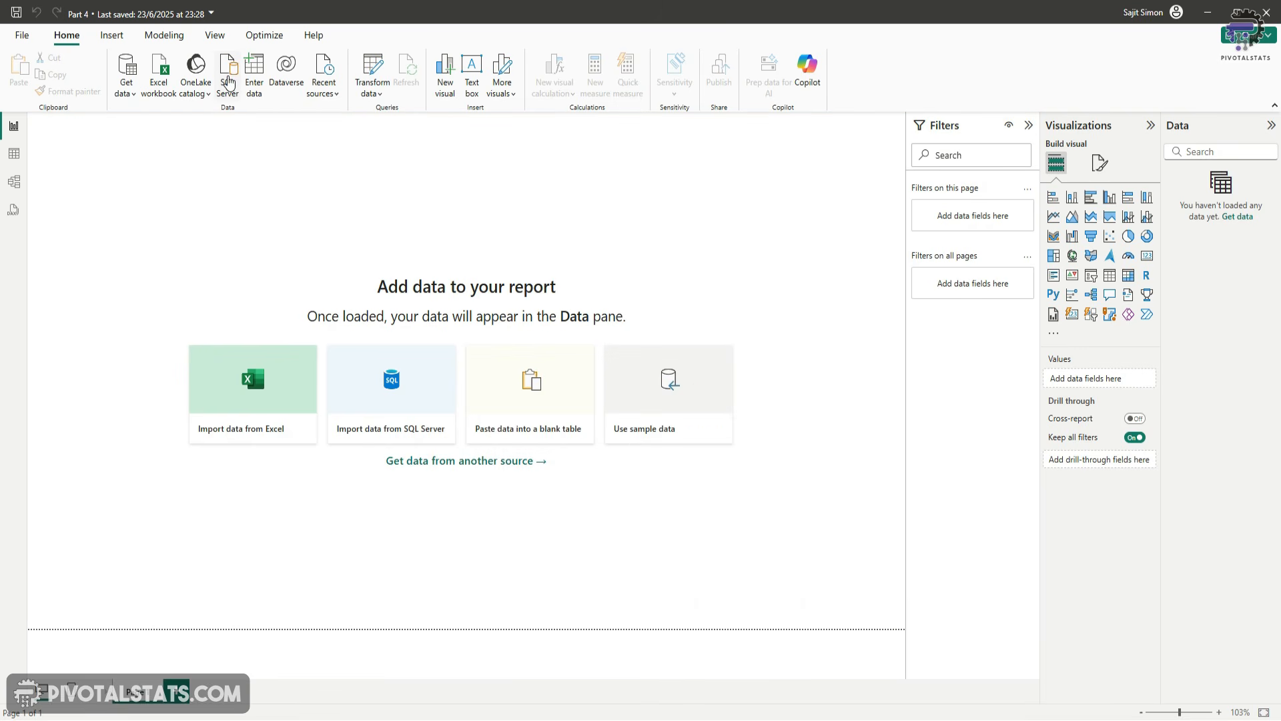
# Step: Start a new SQL Server connection in Import mode to server ss_laptop_std\SQLEXPRESS and database BI
pyautogui.click(227, 80)
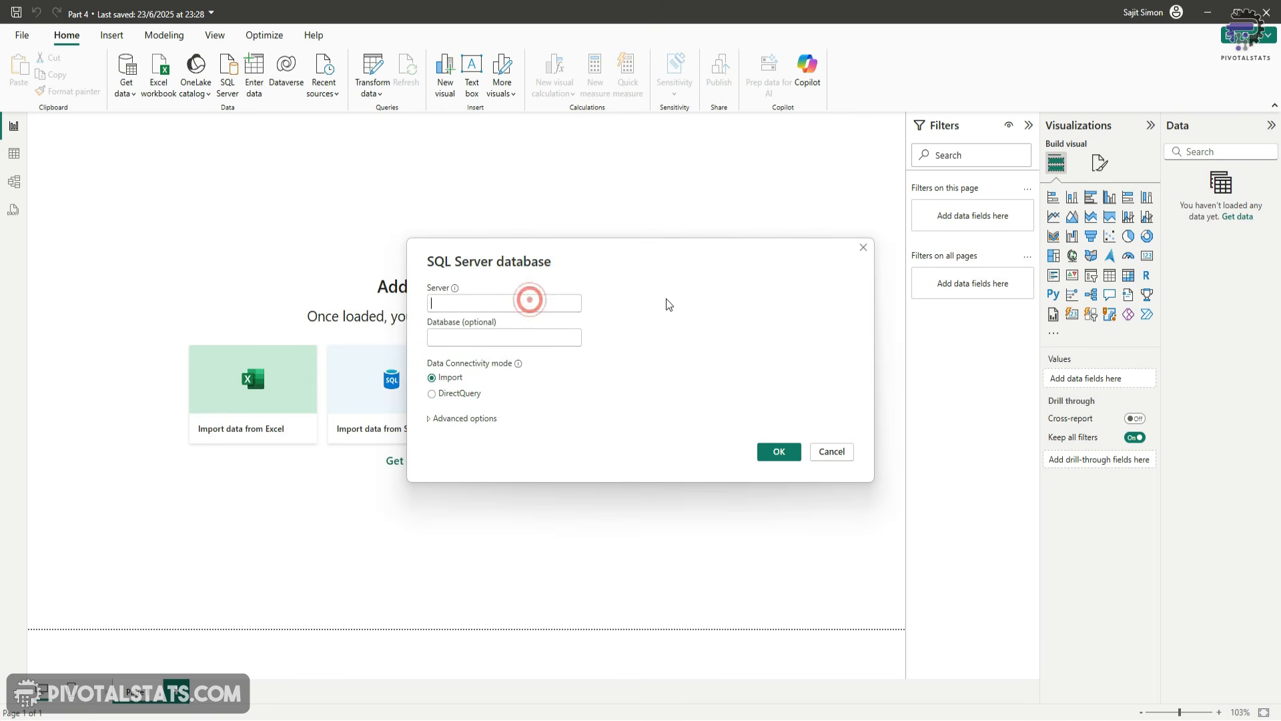
pyautogui.write('ss_laptop_std\\SQLEXPRESS')
pyautogui.click(499, 338)
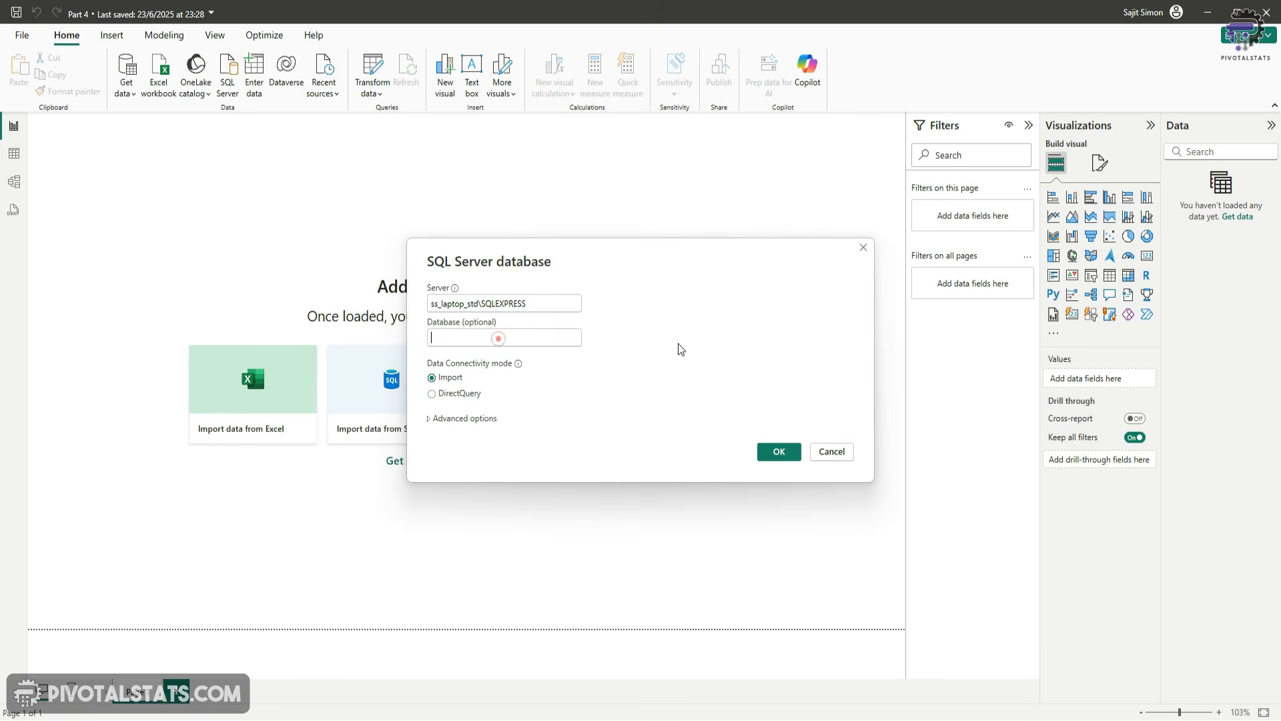
pyautogui.write('BI')
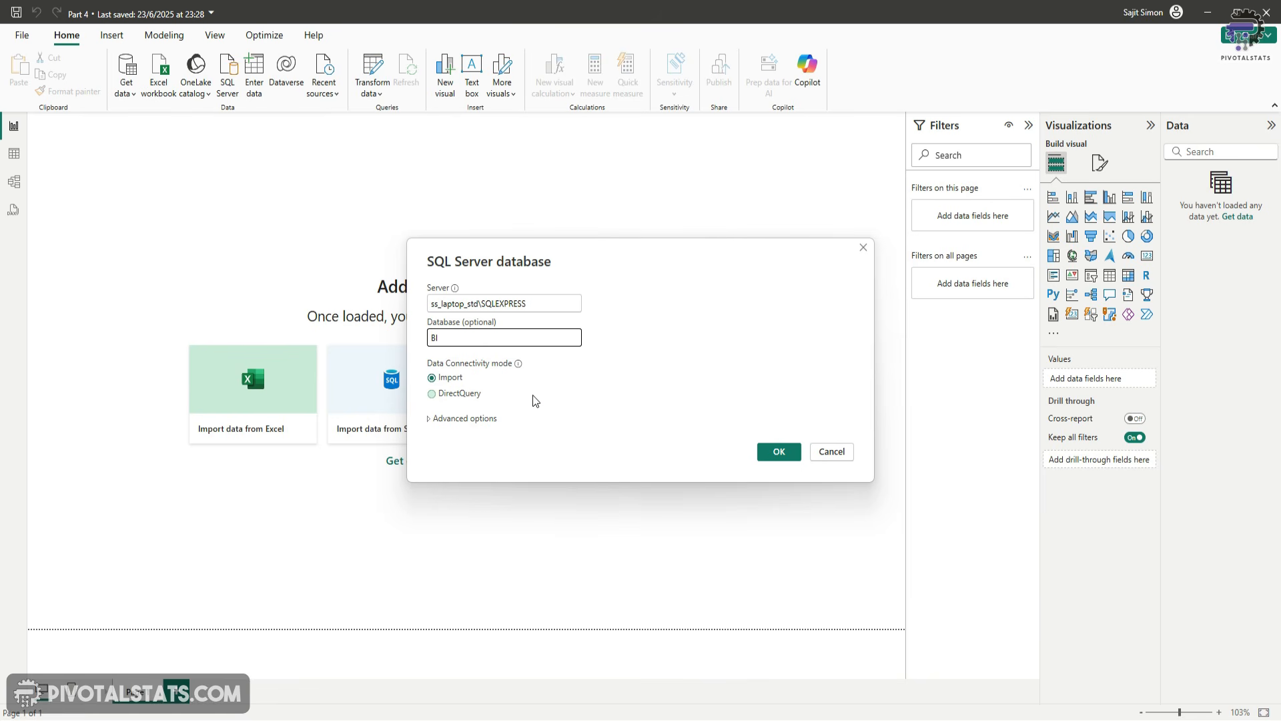
# Step: Add the SQL statement "Select * from ESalesData Where Quantity > 1" to the connection and open the result for transformation
pyautogui.click(452, 419)
pyautogui.click(502, 490)
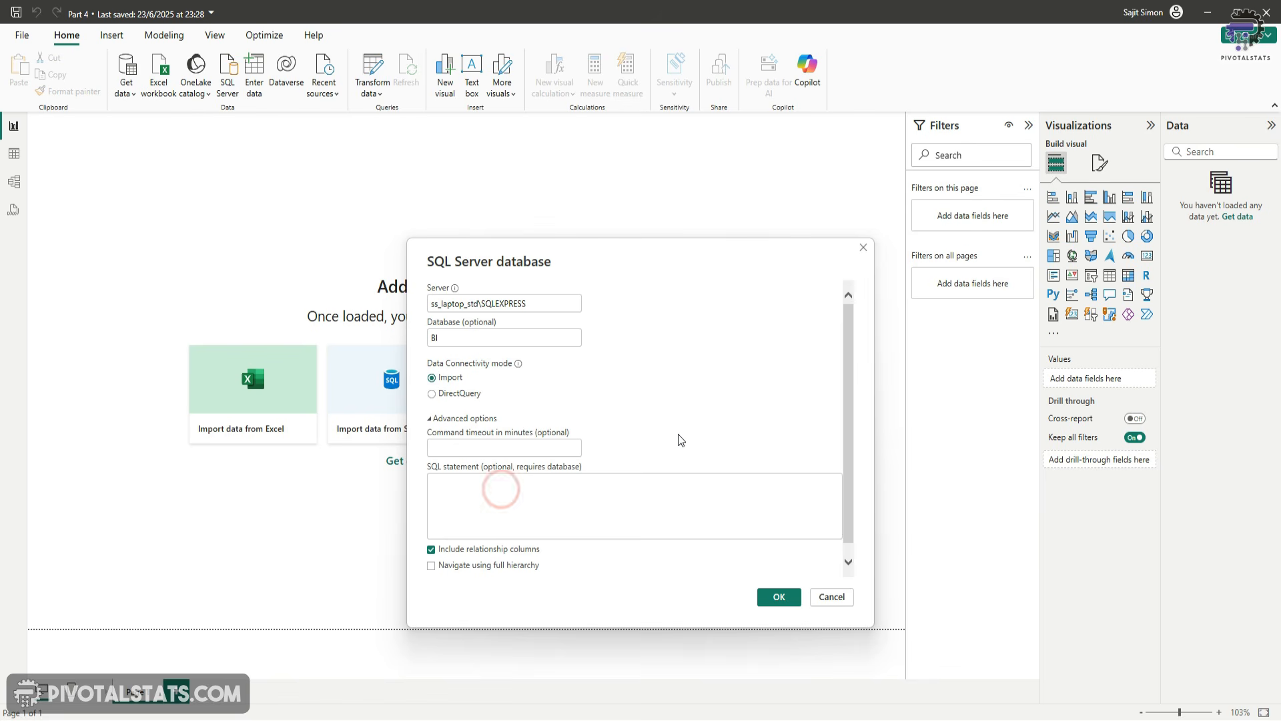
pyautogui.write('Select * from ESalesData')
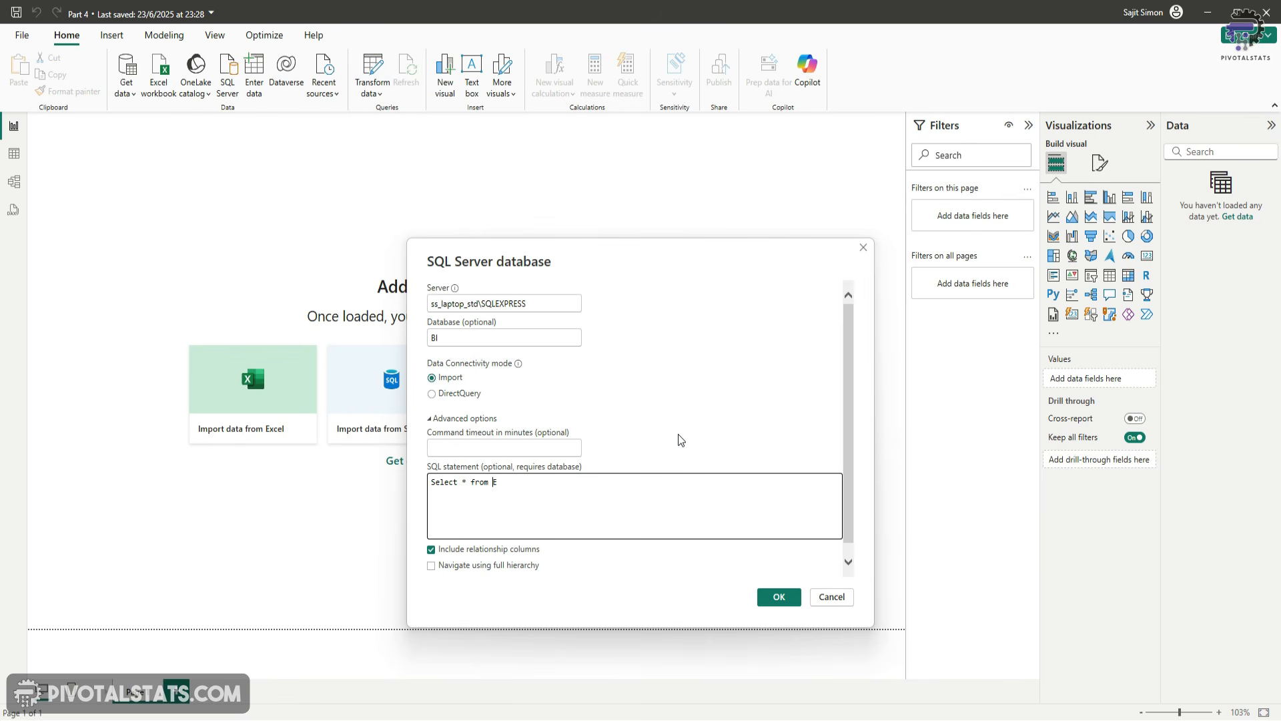
pyautogui.press('Return')
pyautogui.write('where Quantity > 1')
pyautogui.click(763, 599)
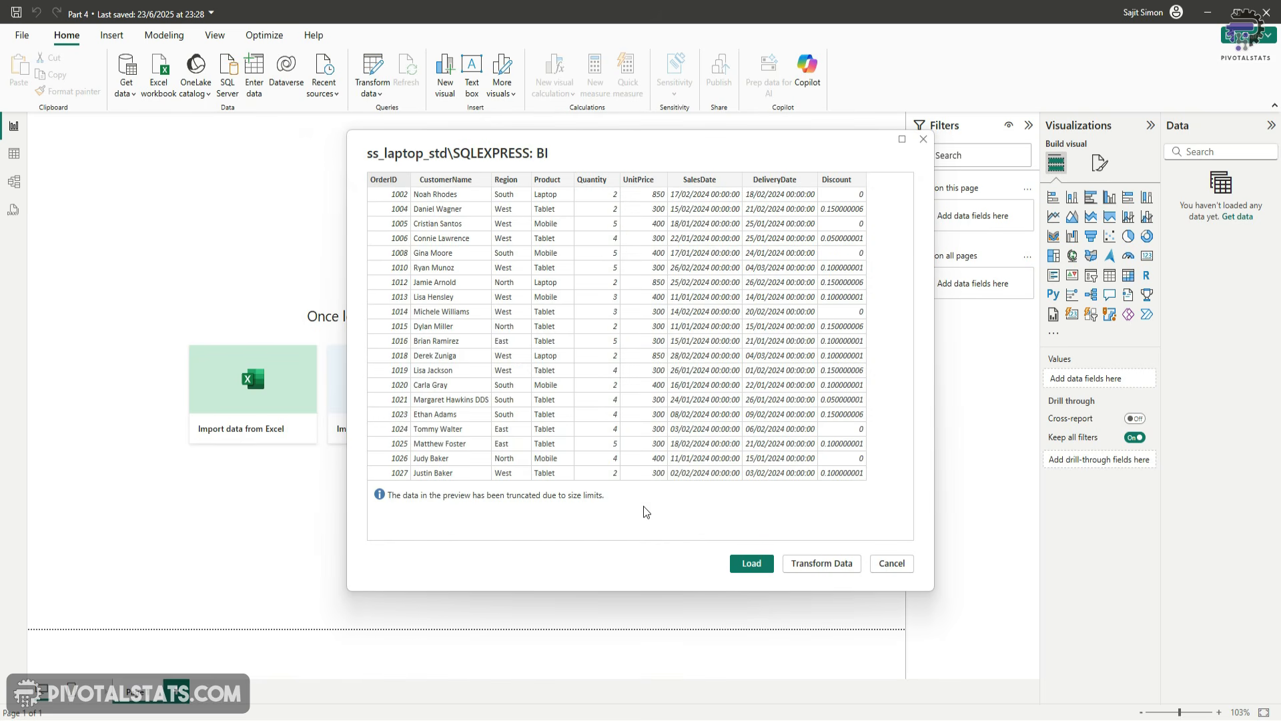
pyautogui.click(818, 563)
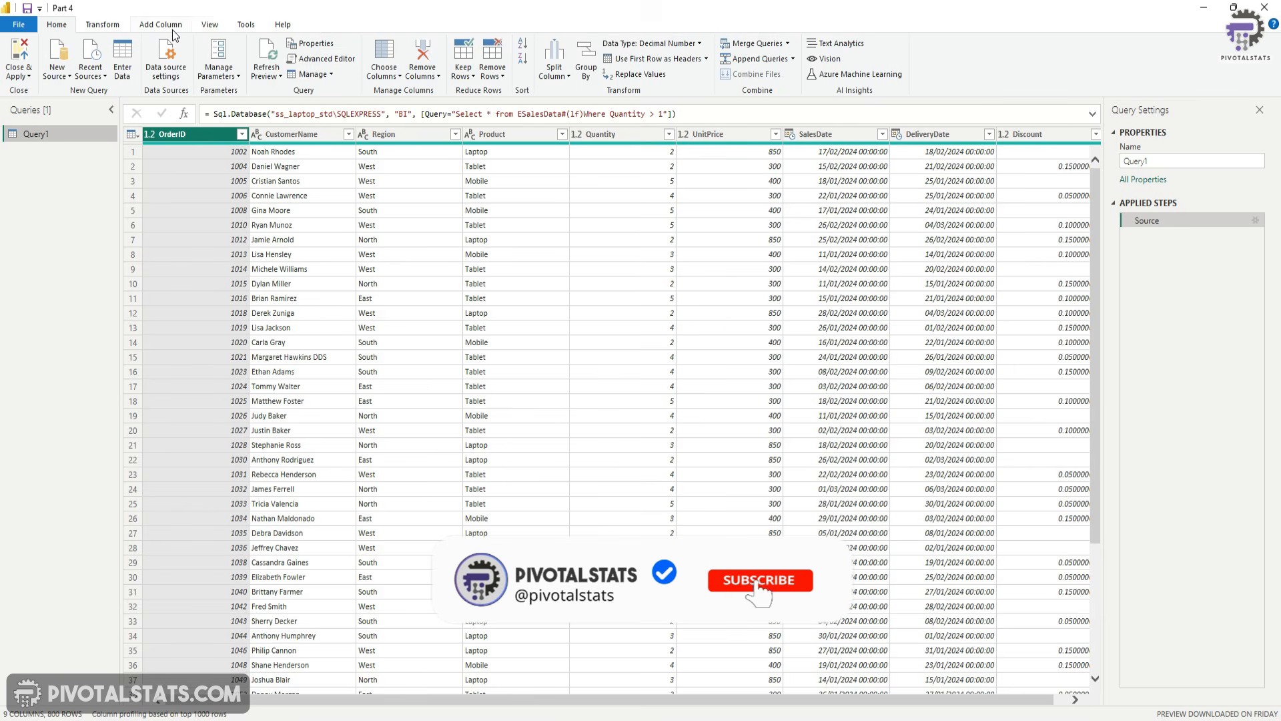
# Step: Add a custom column named Total Sales with the formula [Quantity] * [UnitPrice] * (1 - [Discount])
pyautogui.click(170, 25)
pyautogui.click(67, 60)
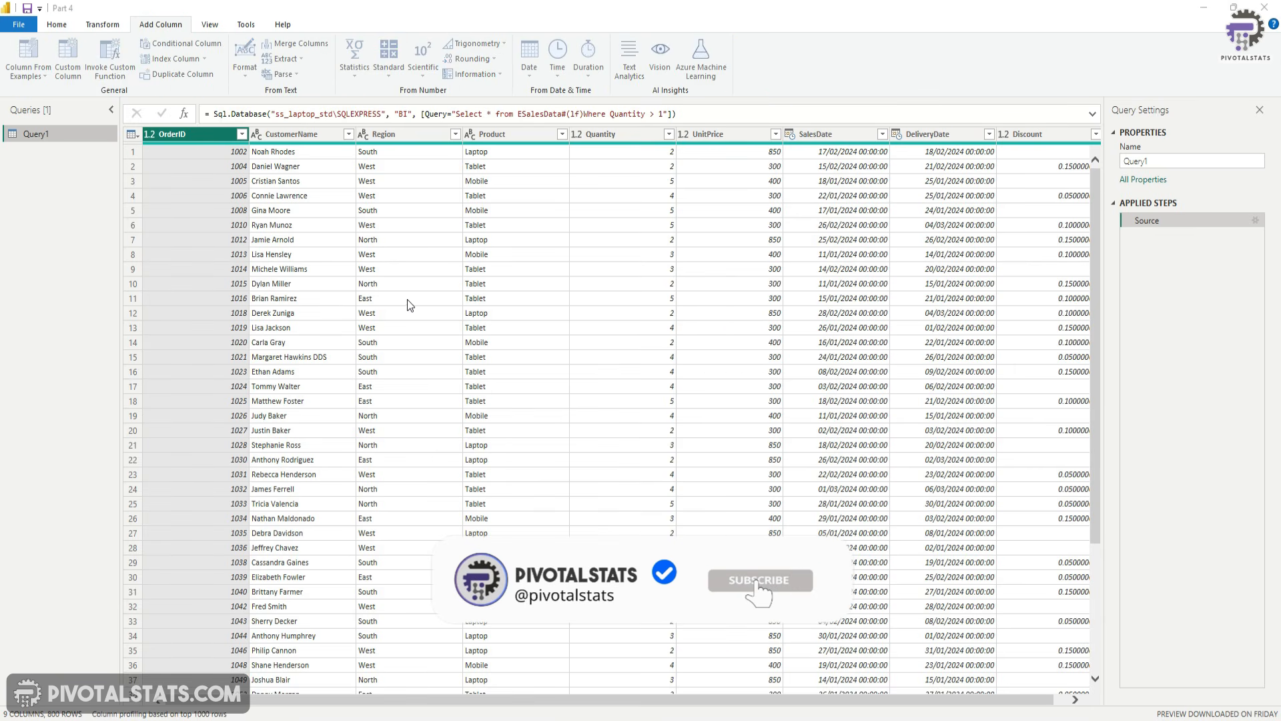
pyautogui.write('Total Sales')
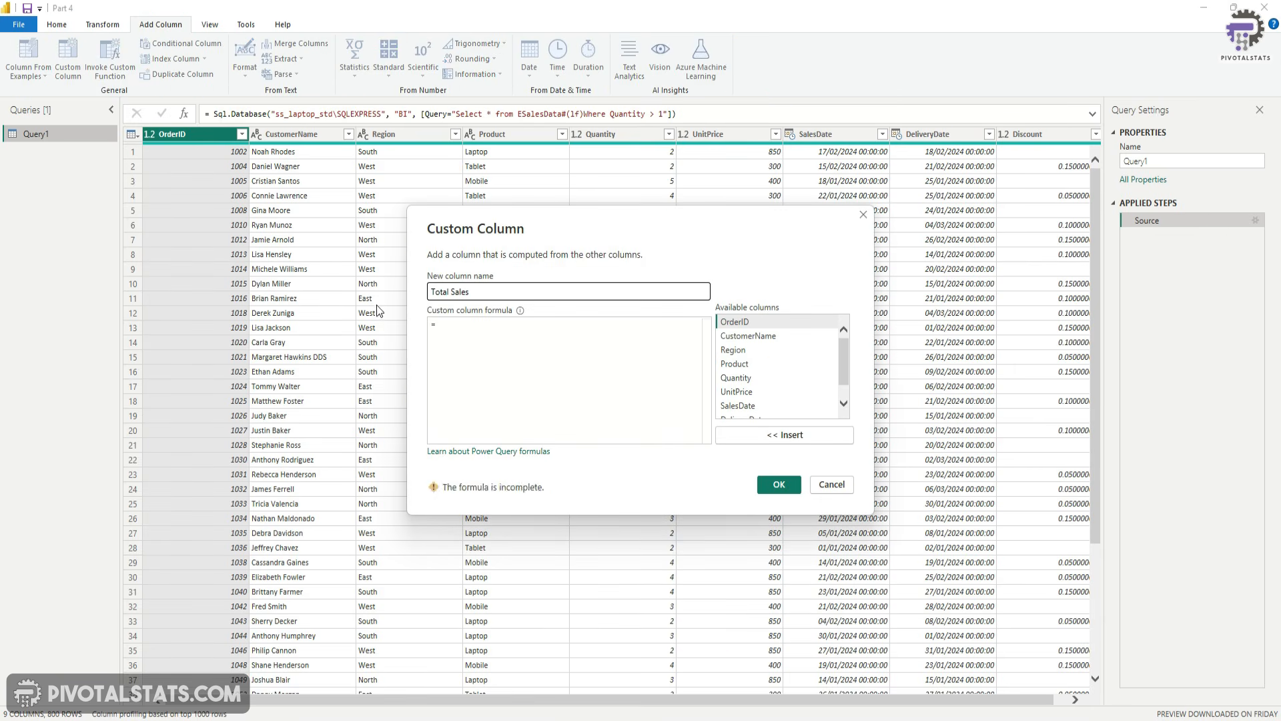
pyautogui.doubleClick(756, 377)
pyautogui.write('*')
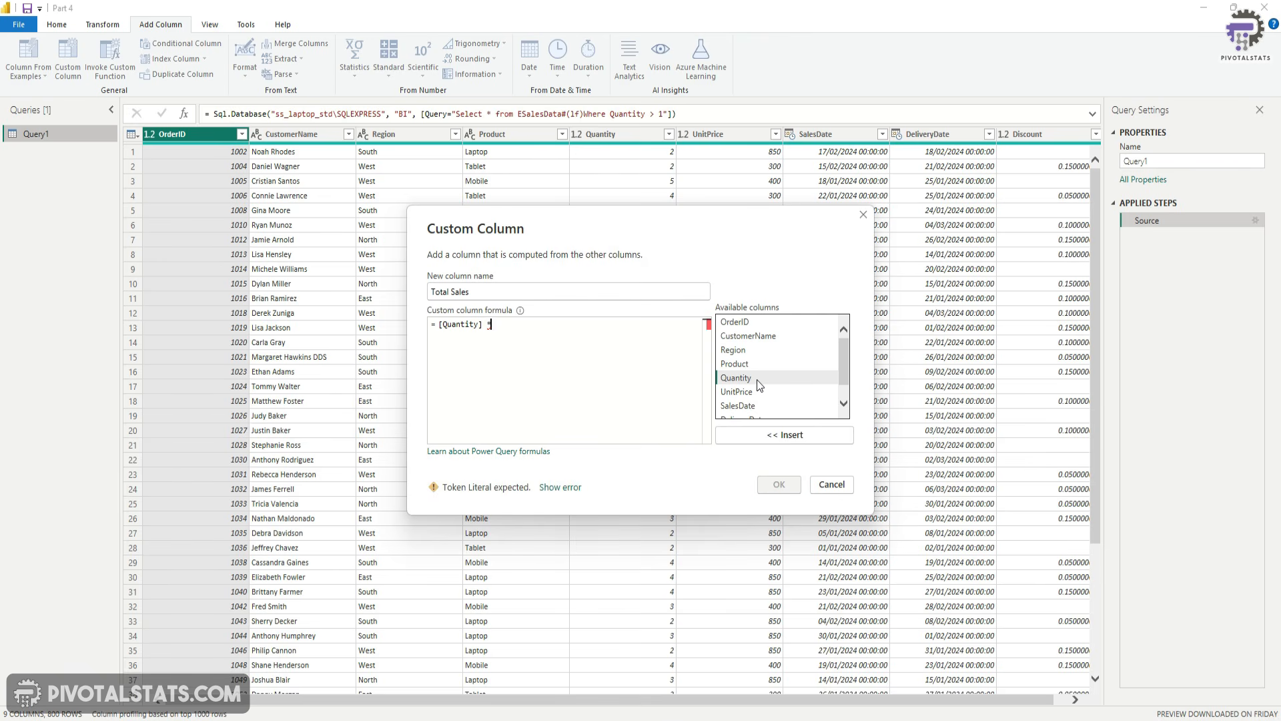
pyautogui.doubleClick(747, 392)
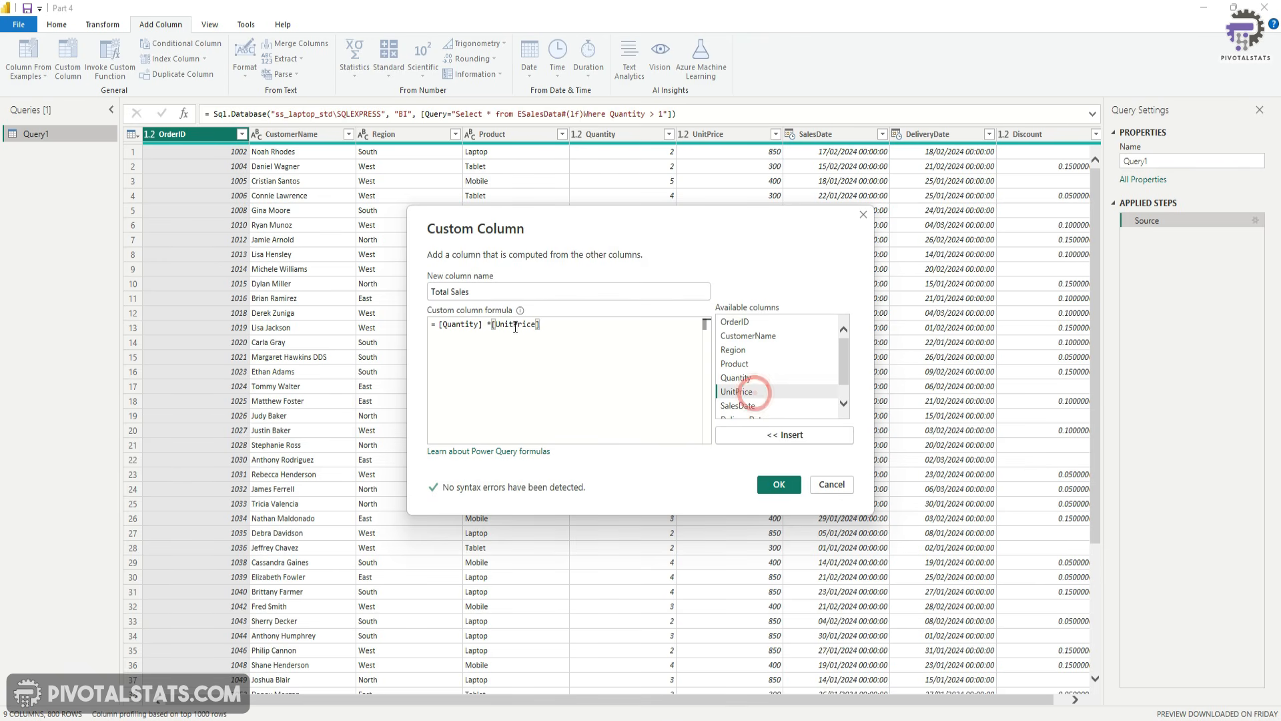
pyautogui.write('*')
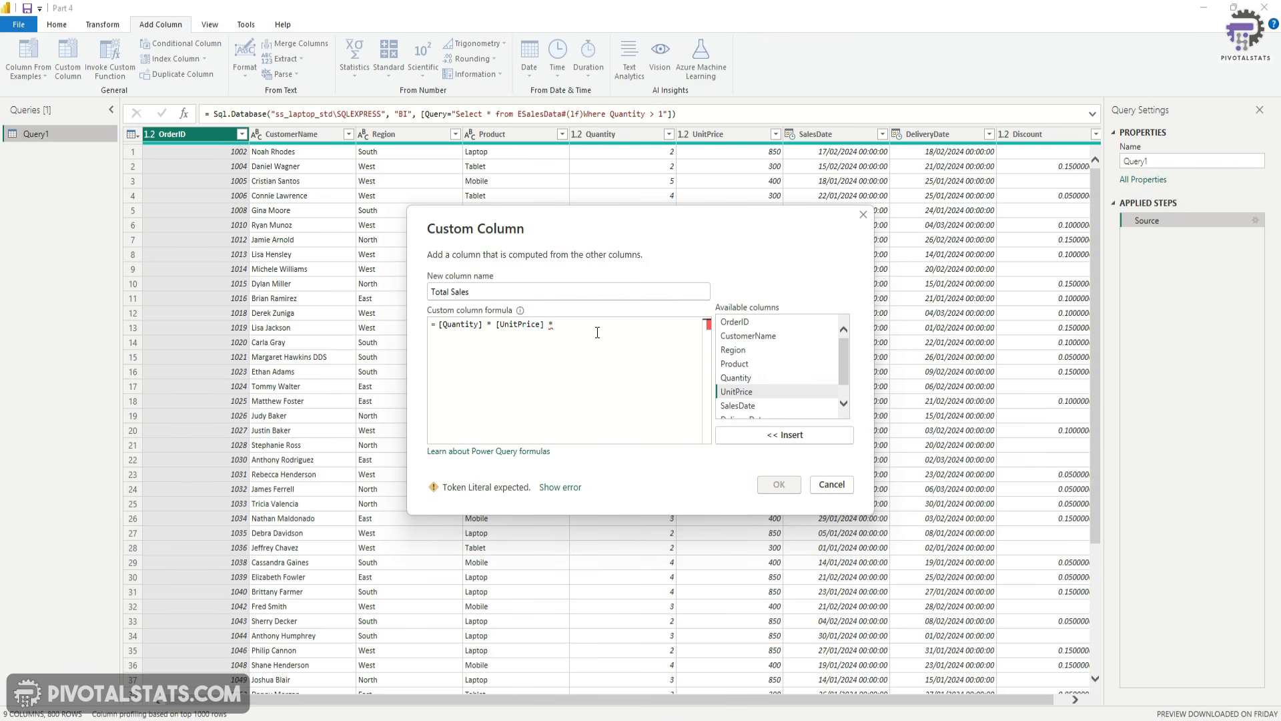
pyautogui.write(' (1 - [Discount])')
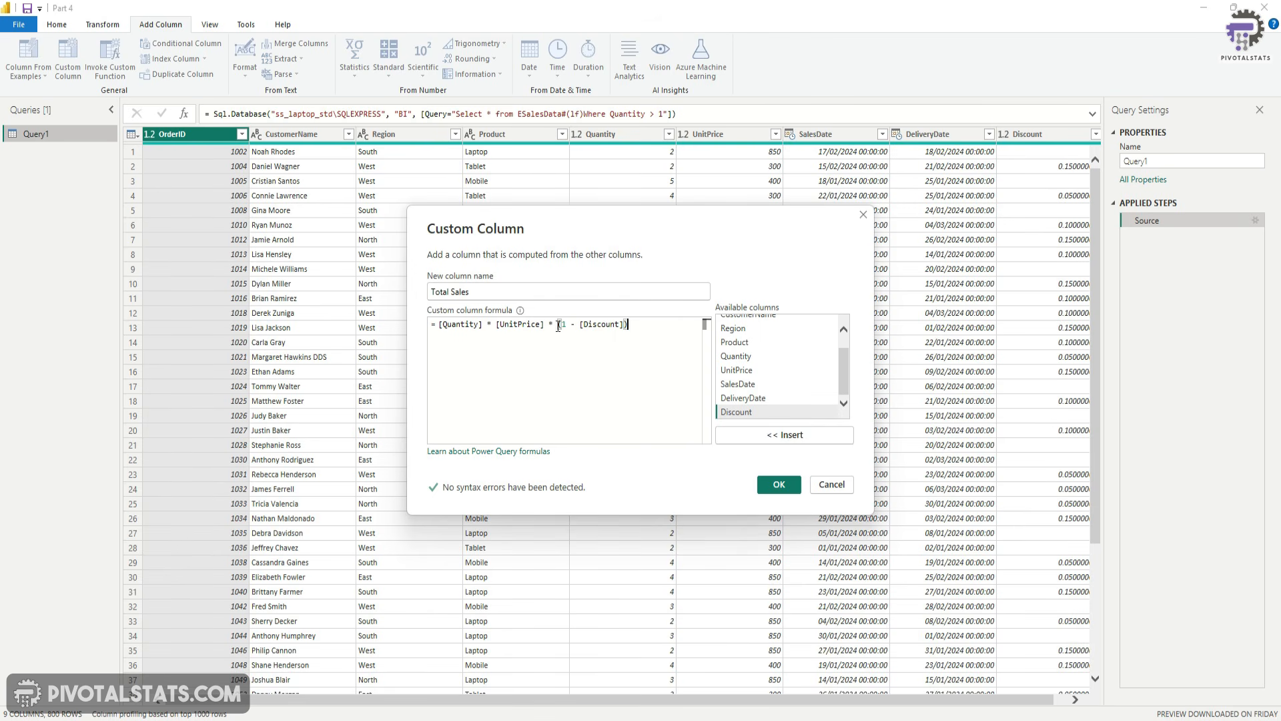
pyautogui.moveTo(545, 324); pyautogui.dragTo(430, 321)
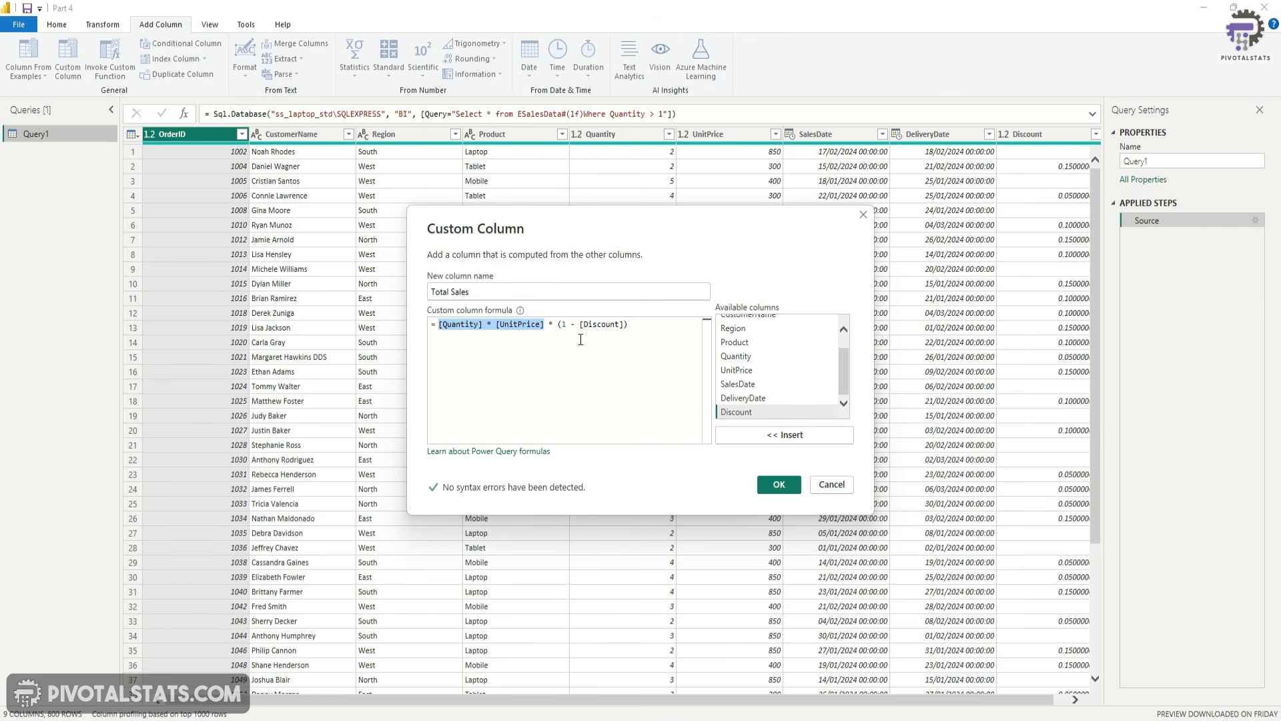
pyautogui.click(620, 383)
pyautogui.click(783, 487)
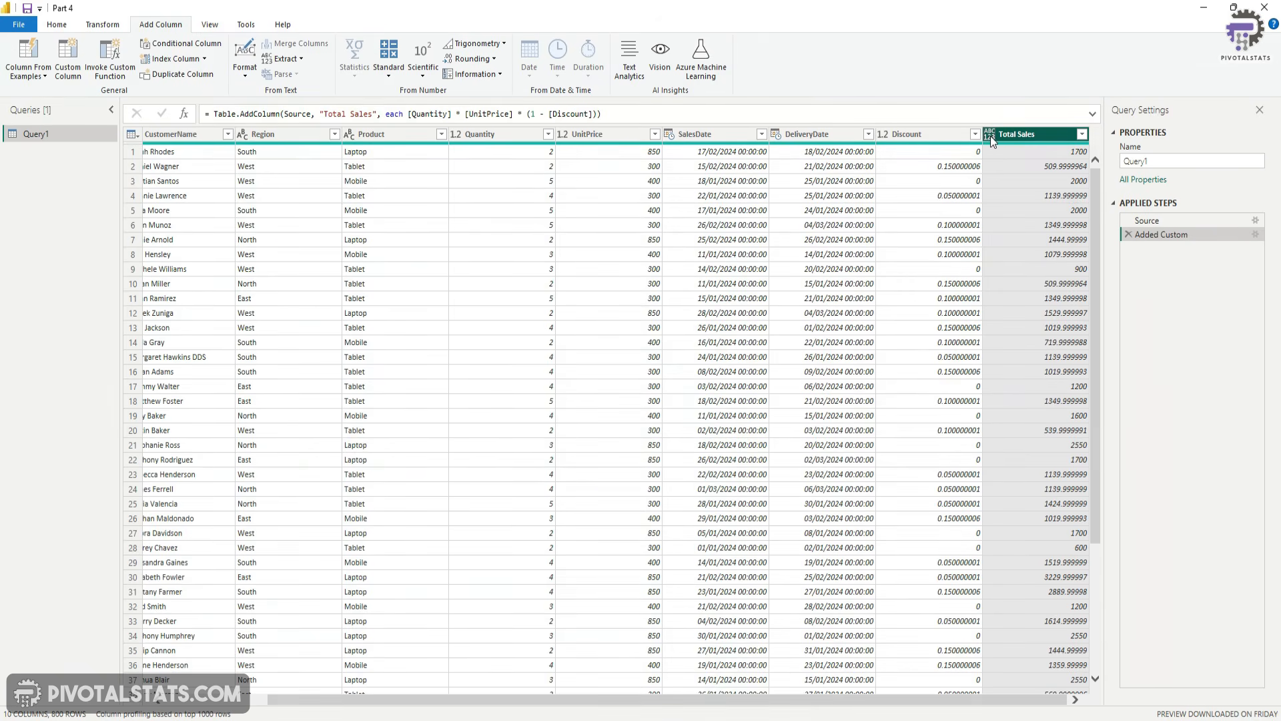
# Step: Set the data type of the Total Sales column to Decimal Number
pyautogui.click(990, 135)
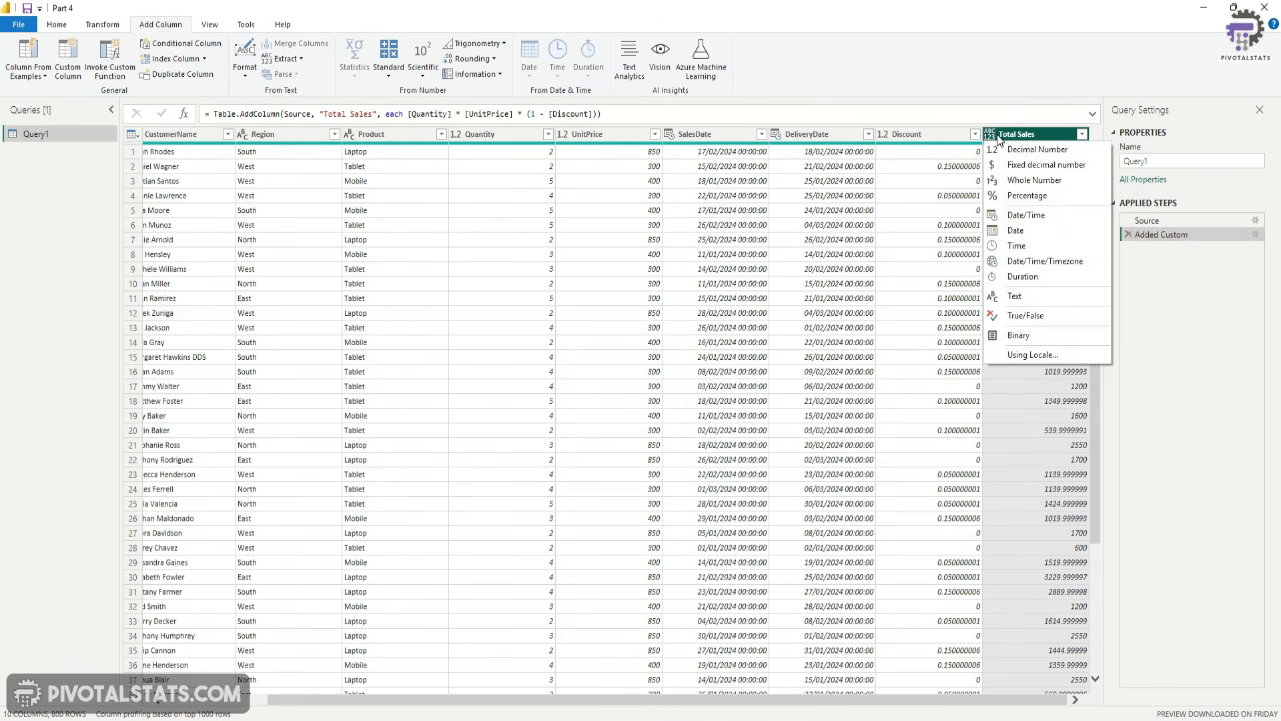
pyautogui.click(1036, 150)
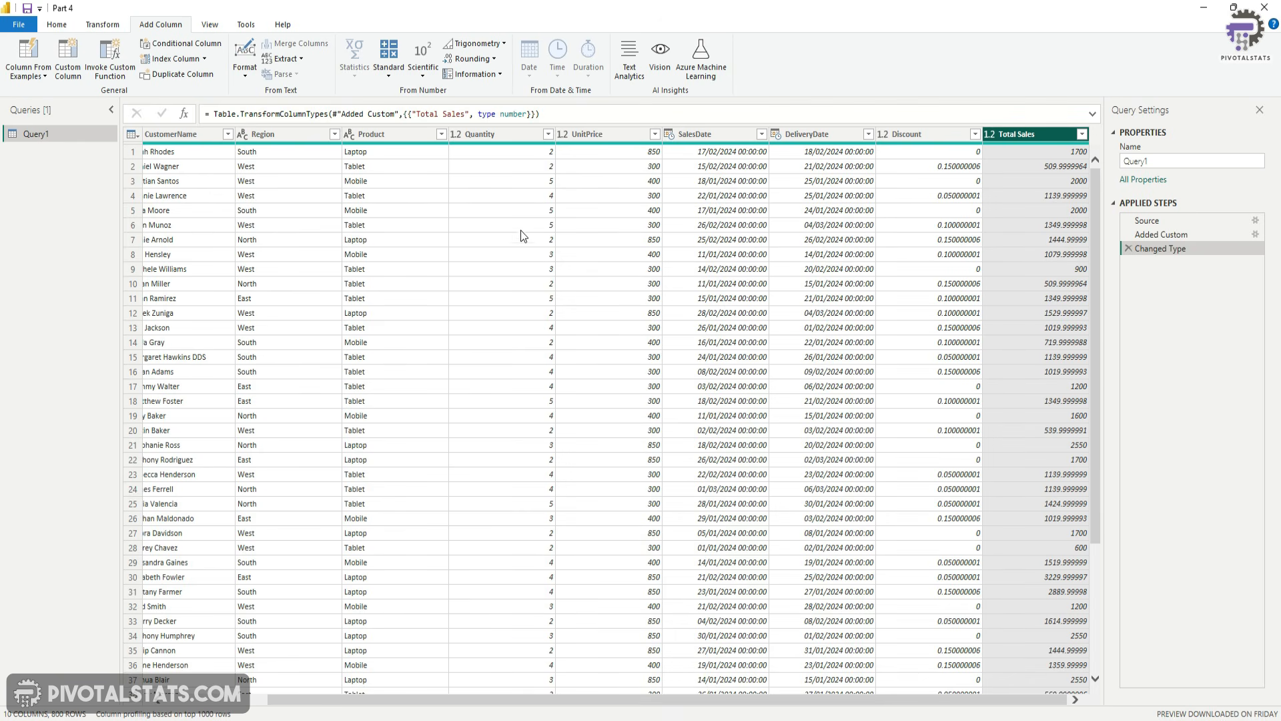
# Step: Start another custom column in Query1 and name it Sales Category
pyautogui.click(68, 63)
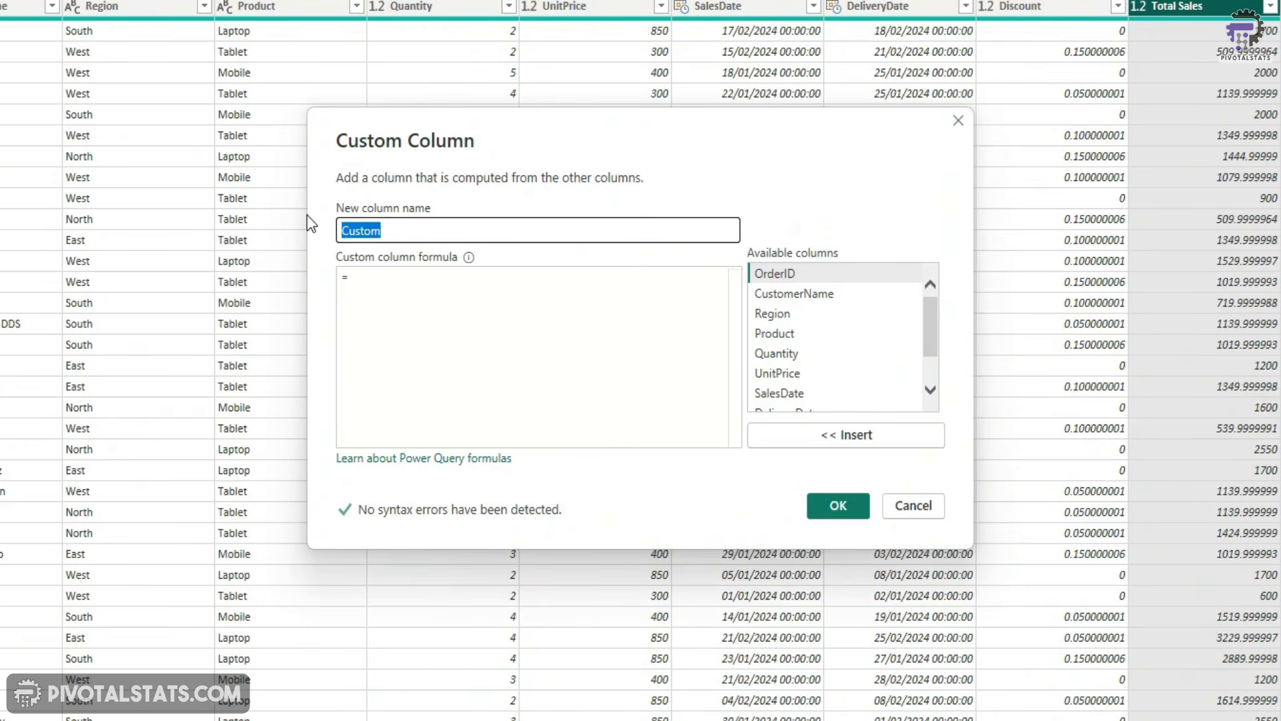
pyautogui.write('Sales Category')
pyautogui.click(449, 281)
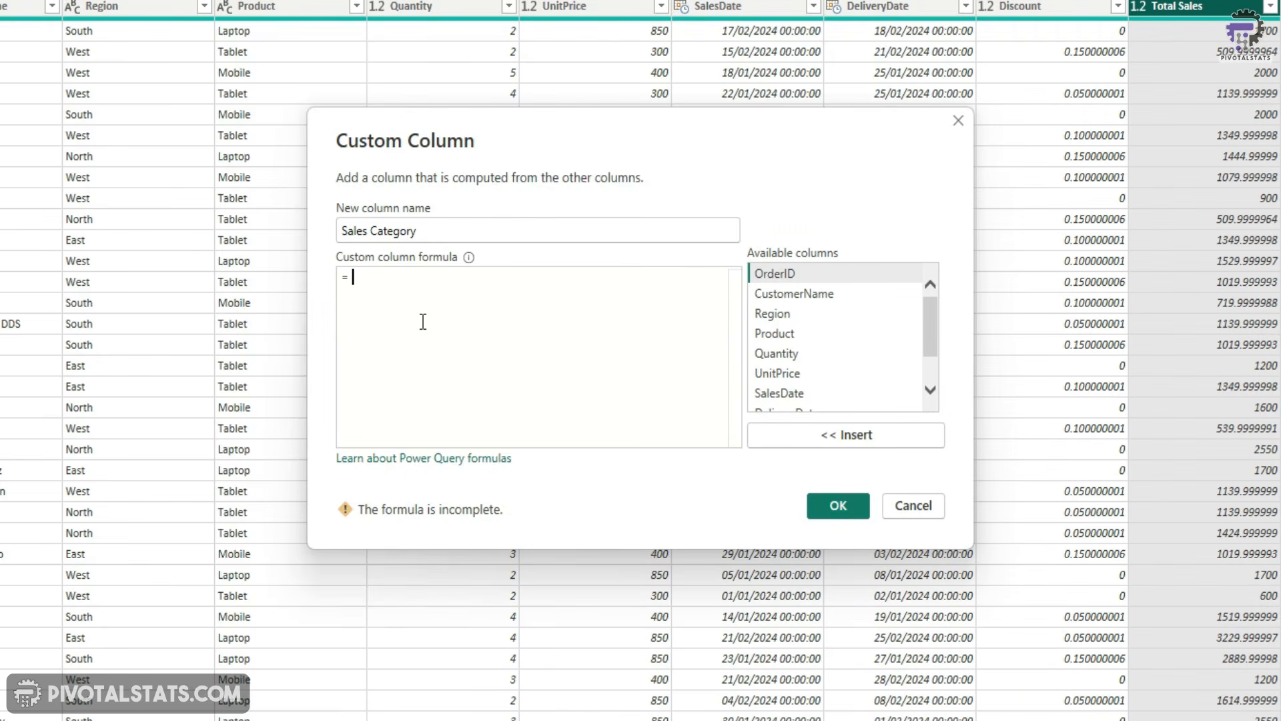
# Step: Create the Sales Category column with the formula if [Total Sales] > 3000 then "High" else if [Total Sales] > 1500 then "Medium" else "Low"
pyautogui.write('If')
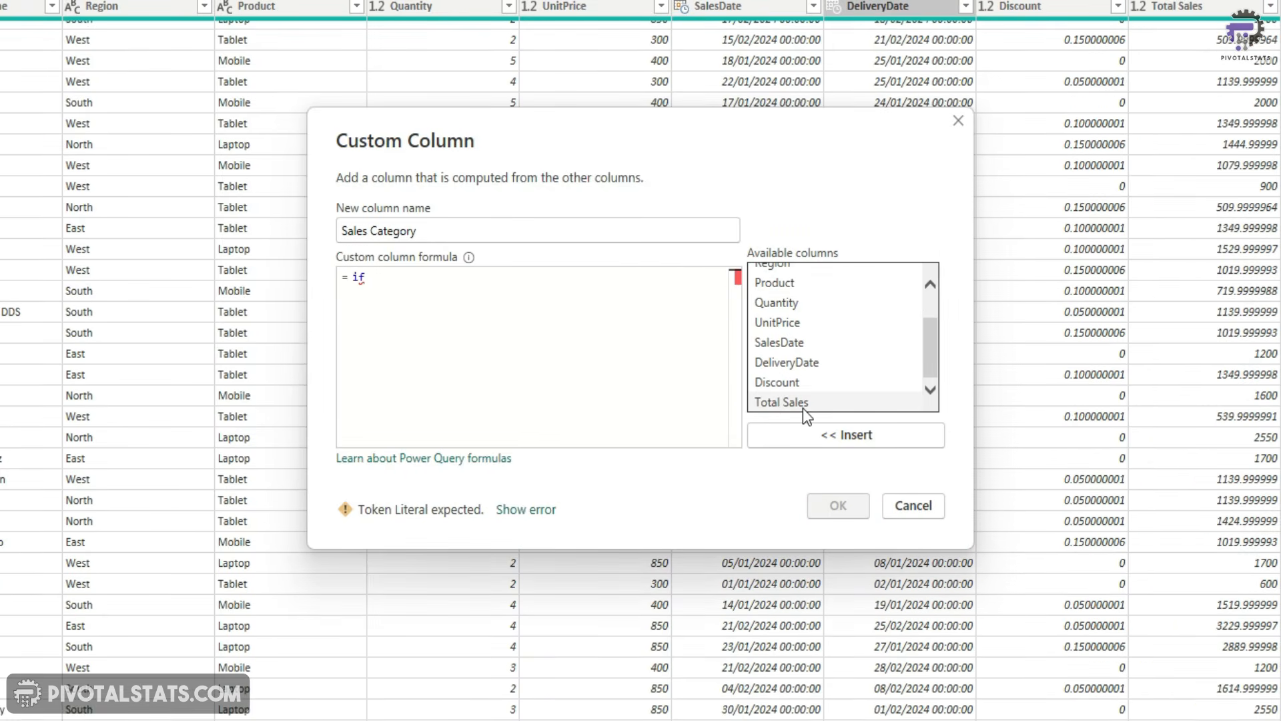
pyautogui.doubleClick(793, 402)
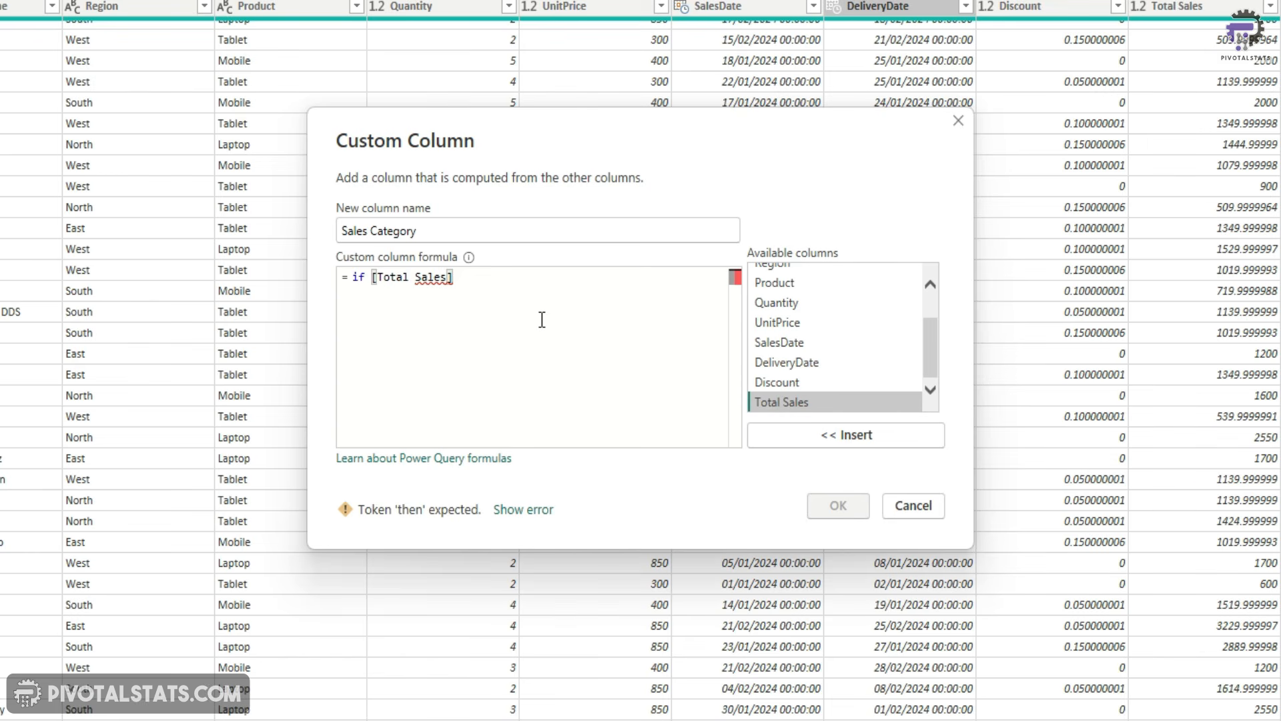
pyautogui.write('> 3000 then ')
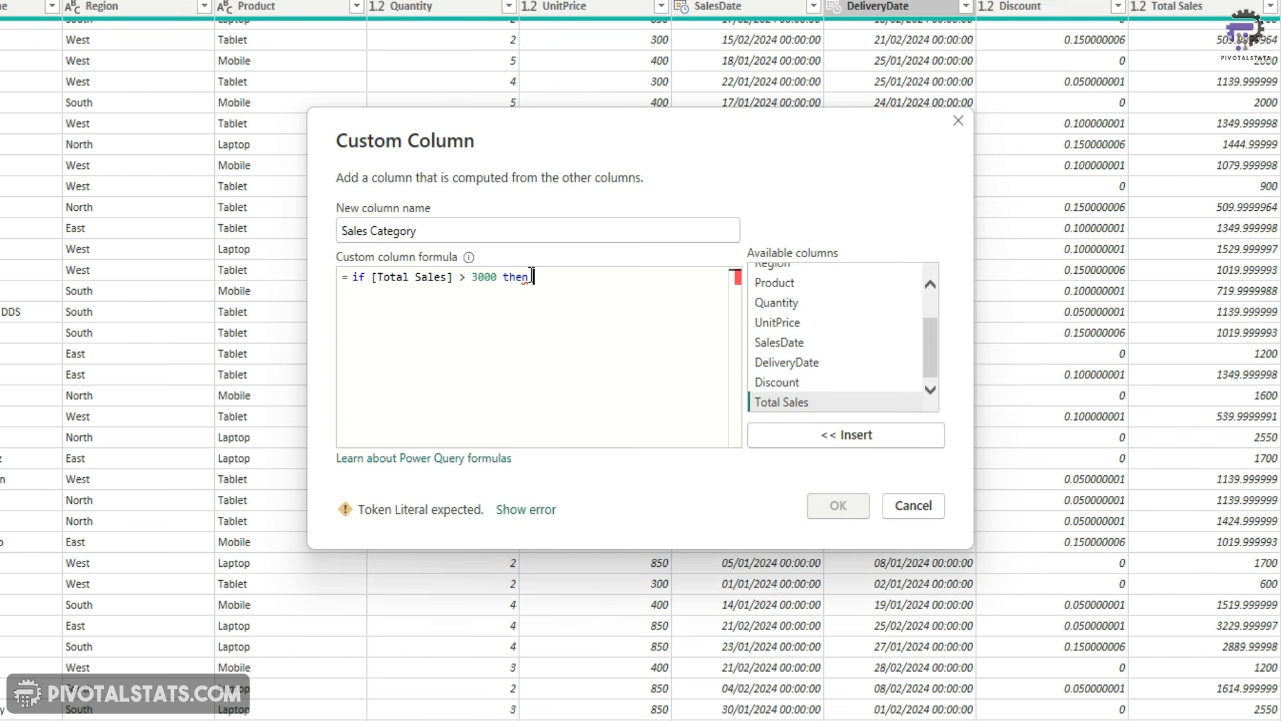
pyautogui.write('"High" el')
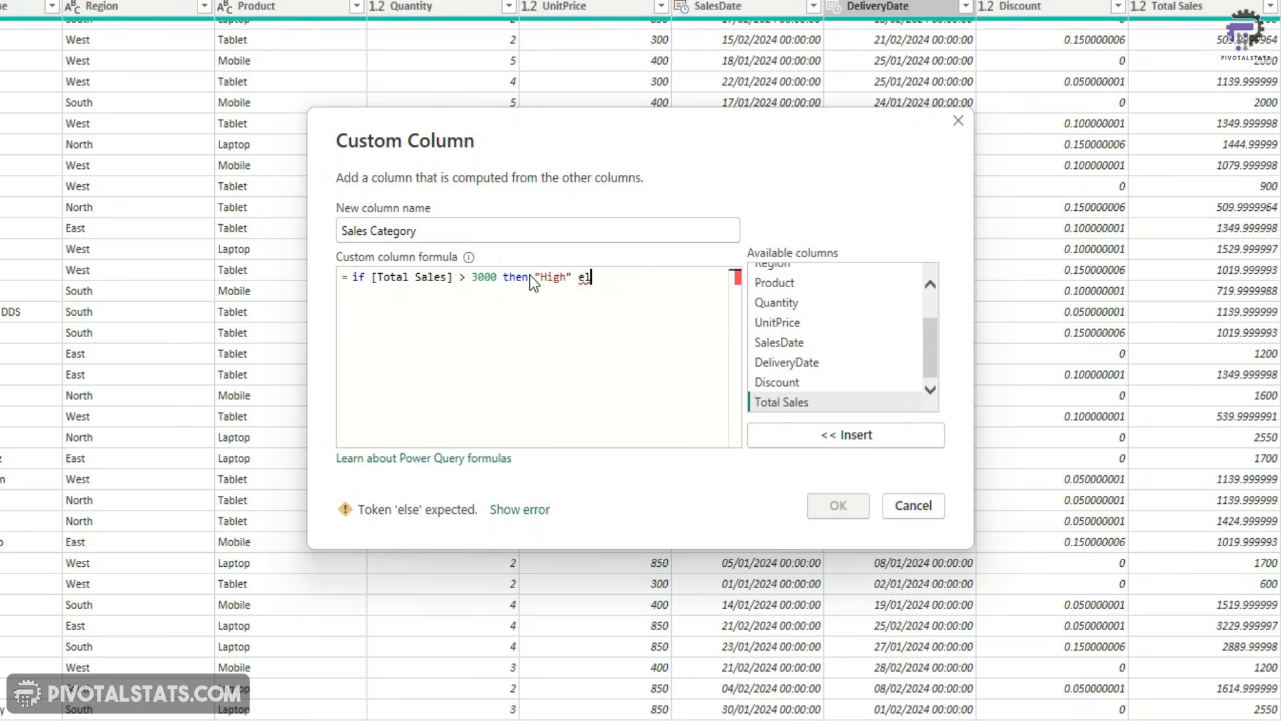
pyautogui.write('se if')
pyautogui.doubleClick(798, 402)
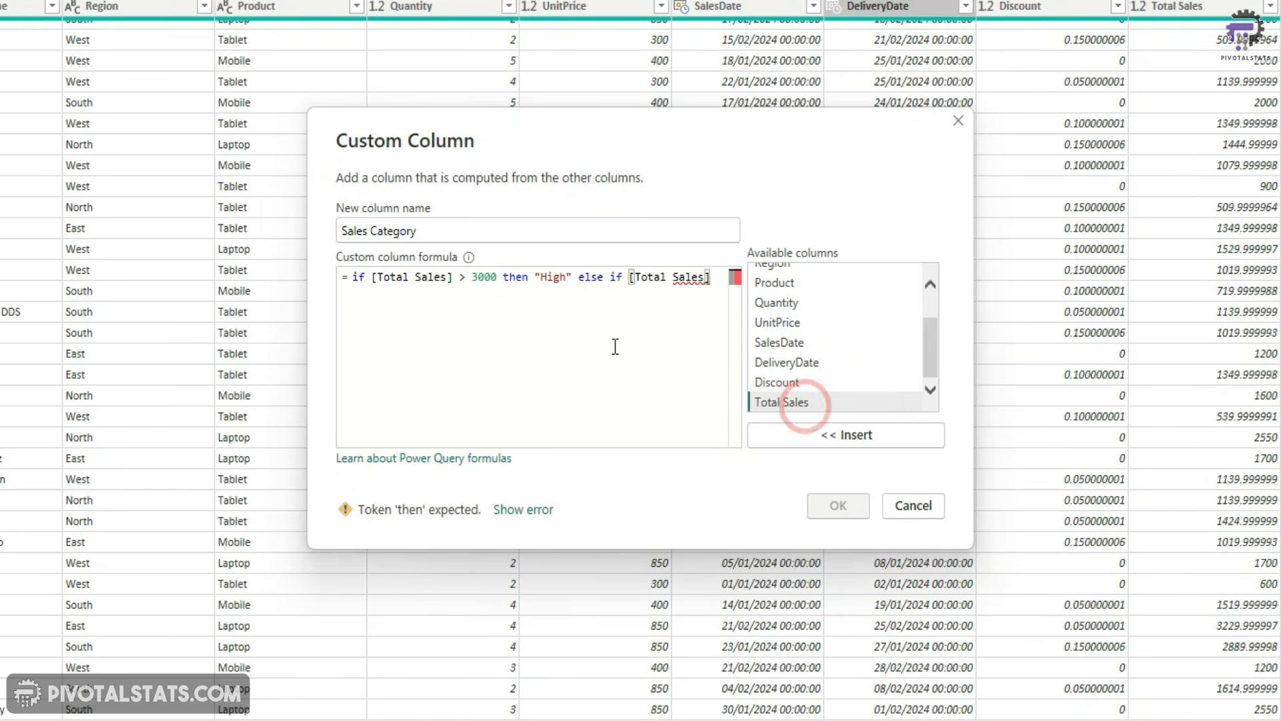
pyautogui.write('> 15')
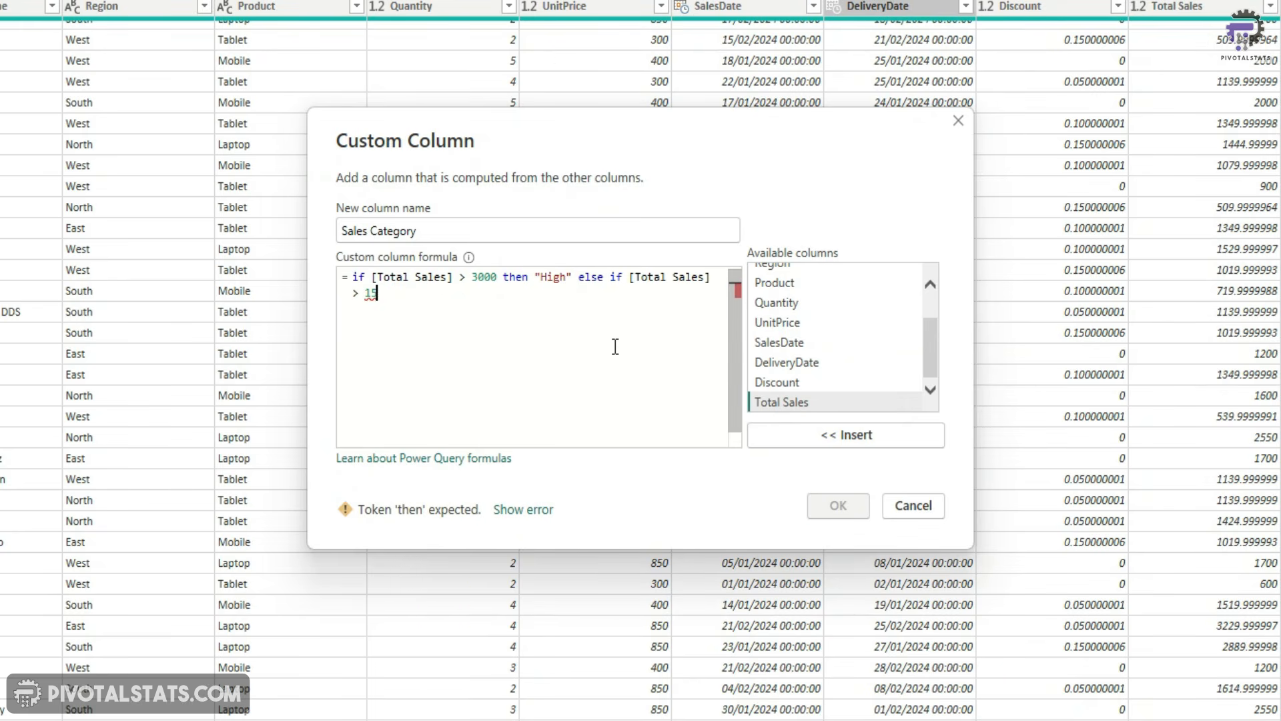
pyautogui.write('00 then "Medium" e')
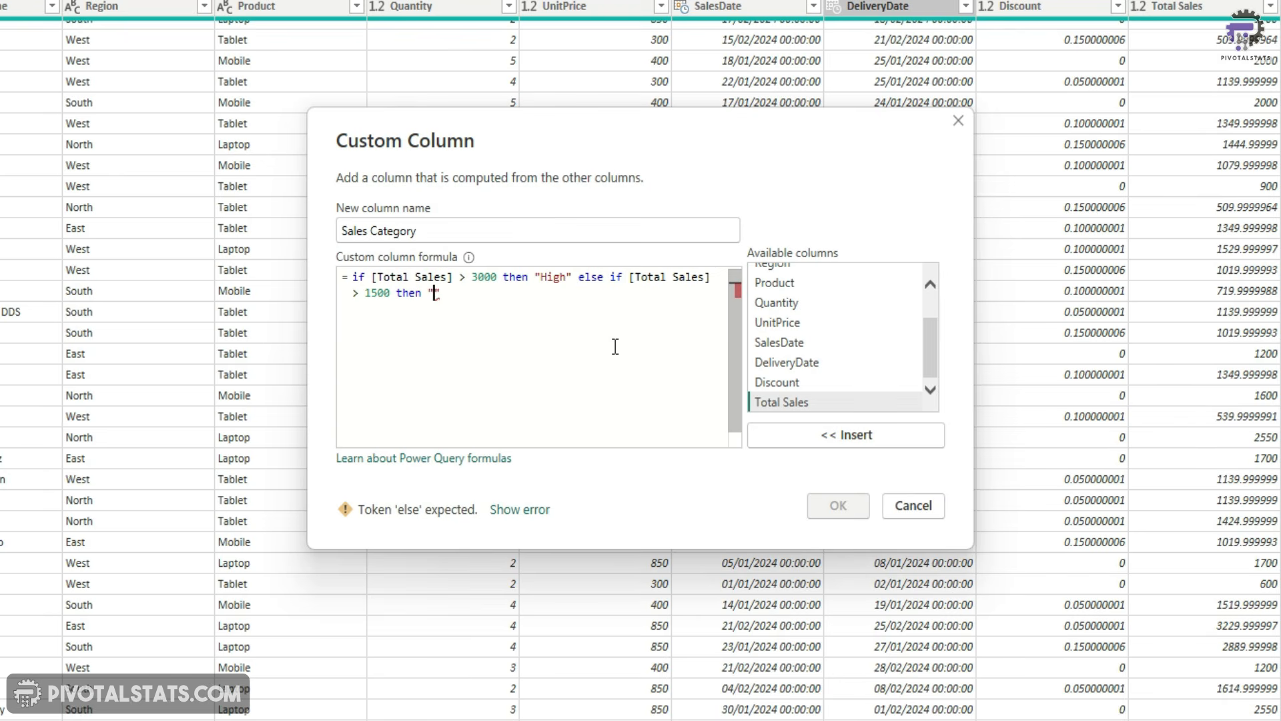
pyautogui.write('lse "Low"')
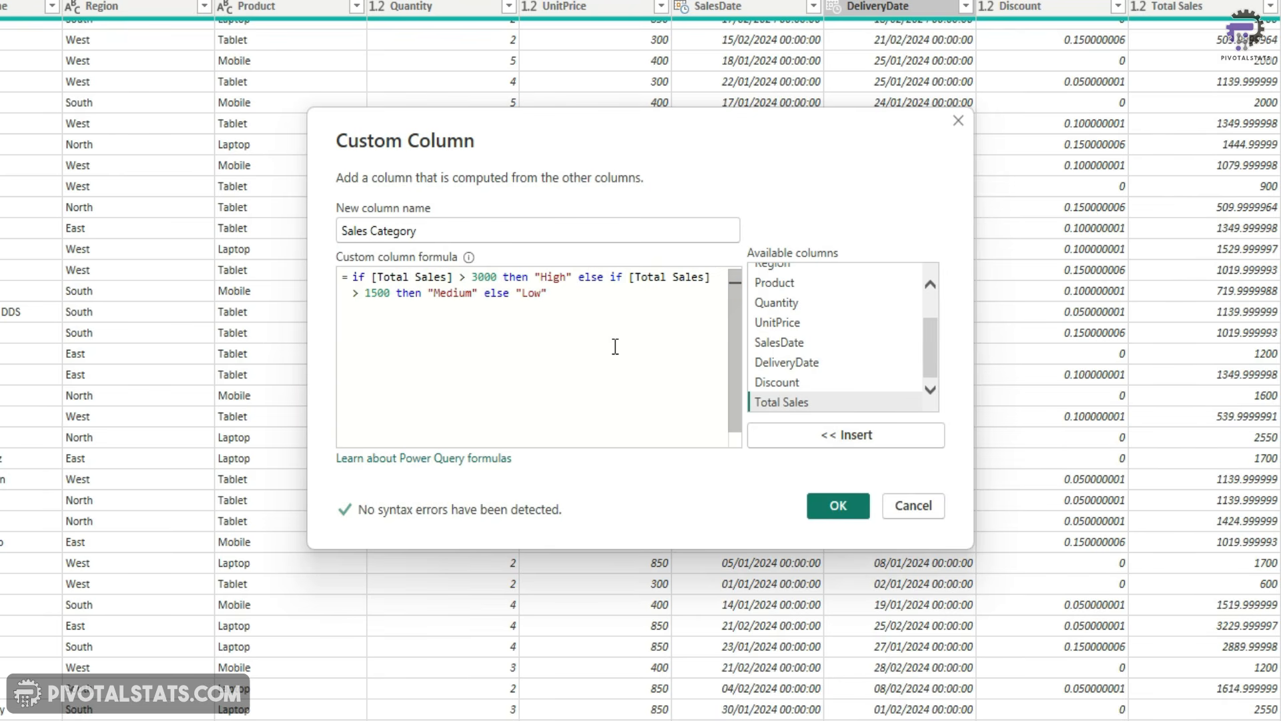
pyautogui.click(818, 503)
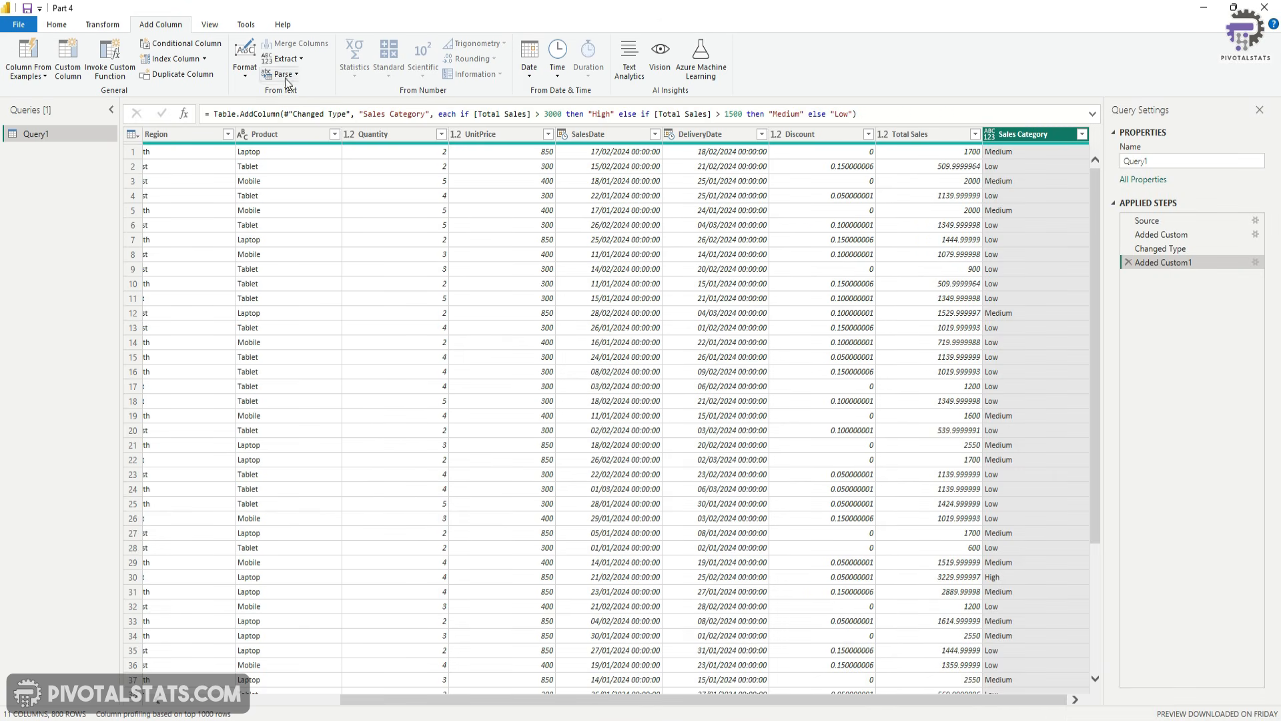
# Step: Add a custom column named Delivery Time (Days) with the formula Duration.Days([DeliveryDate] - [SalesDate])
pyautogui.click(67, 59)
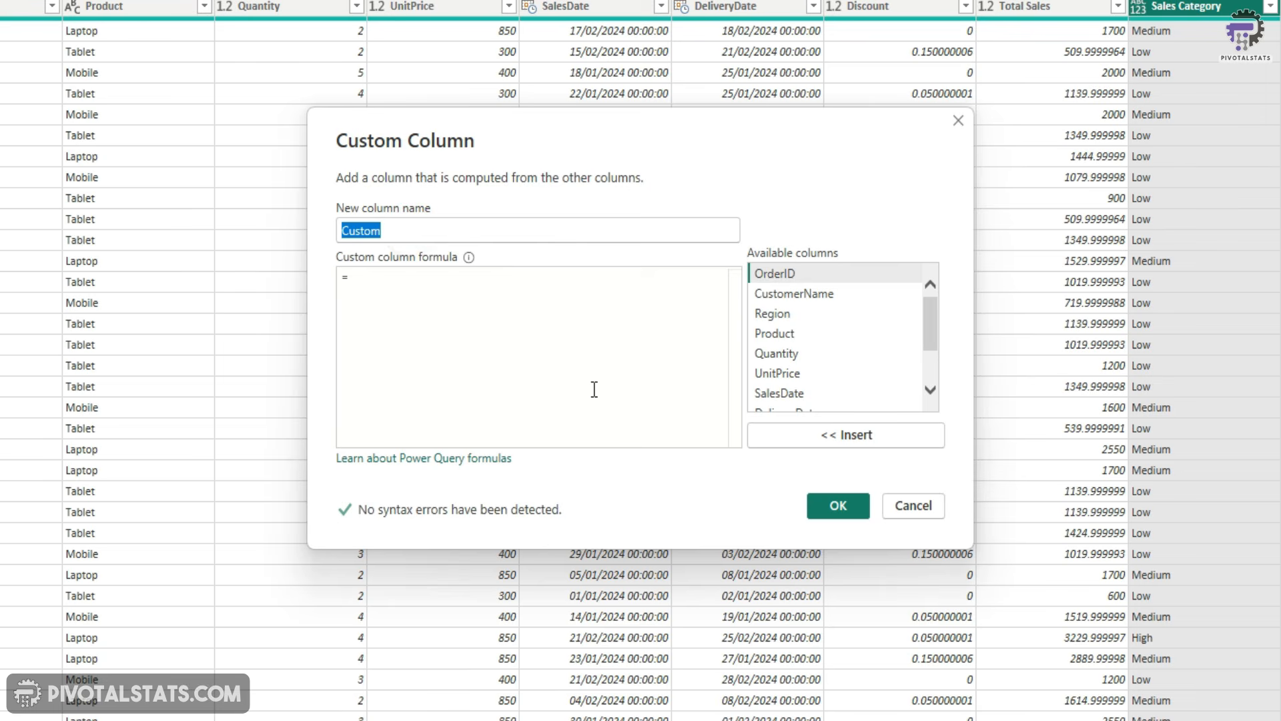
pyautogui.write('Delivery')
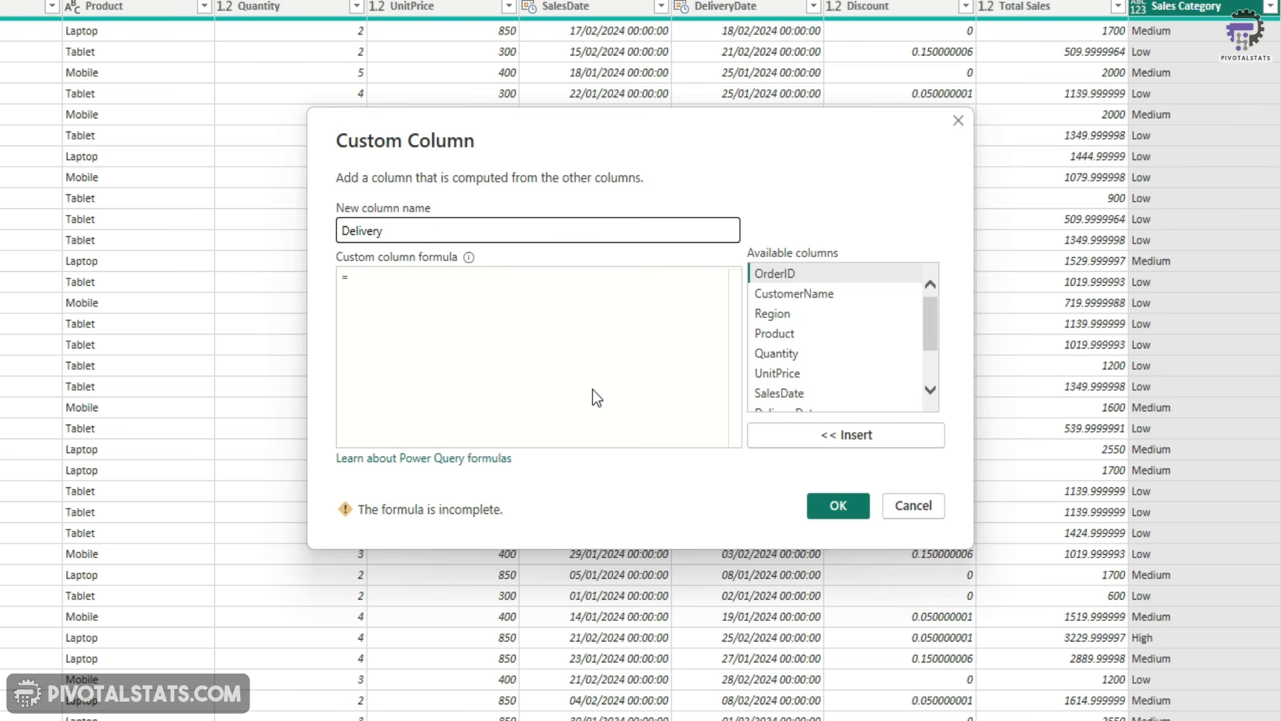
pyautogui.write(' Time (Days)')
pyautogui.click(515, 301)
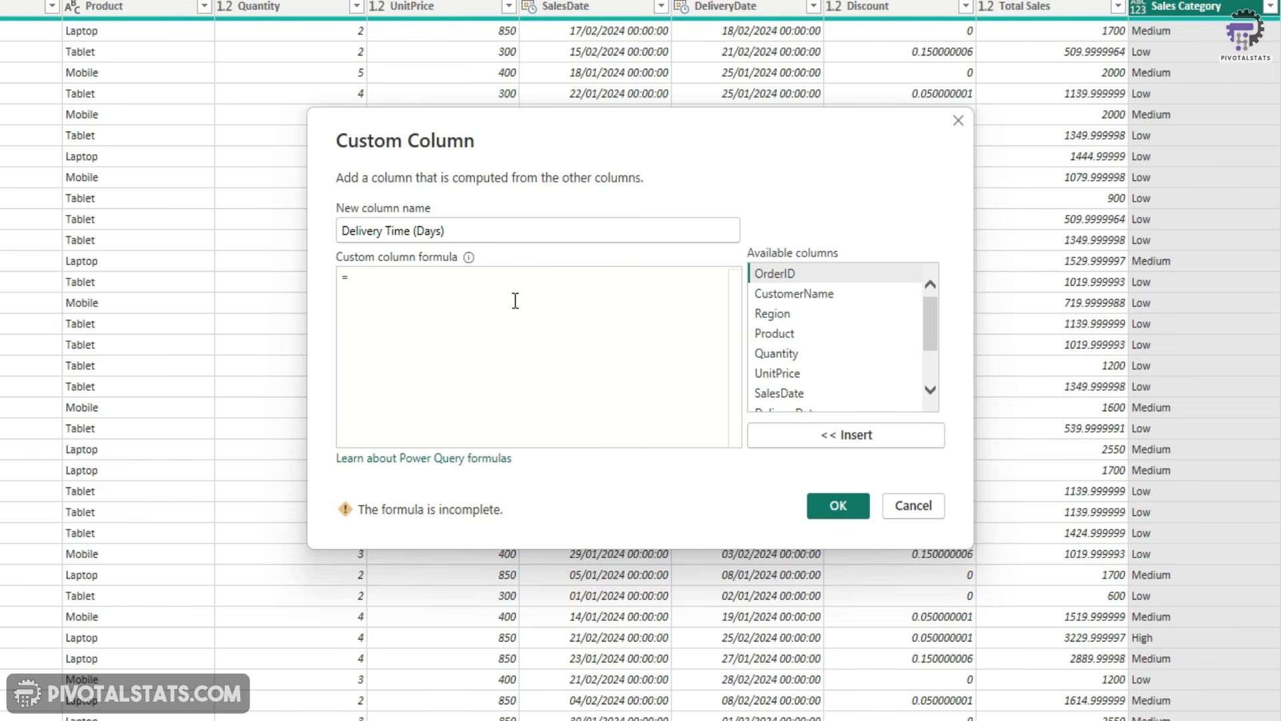
pyautogui.write('Duration')
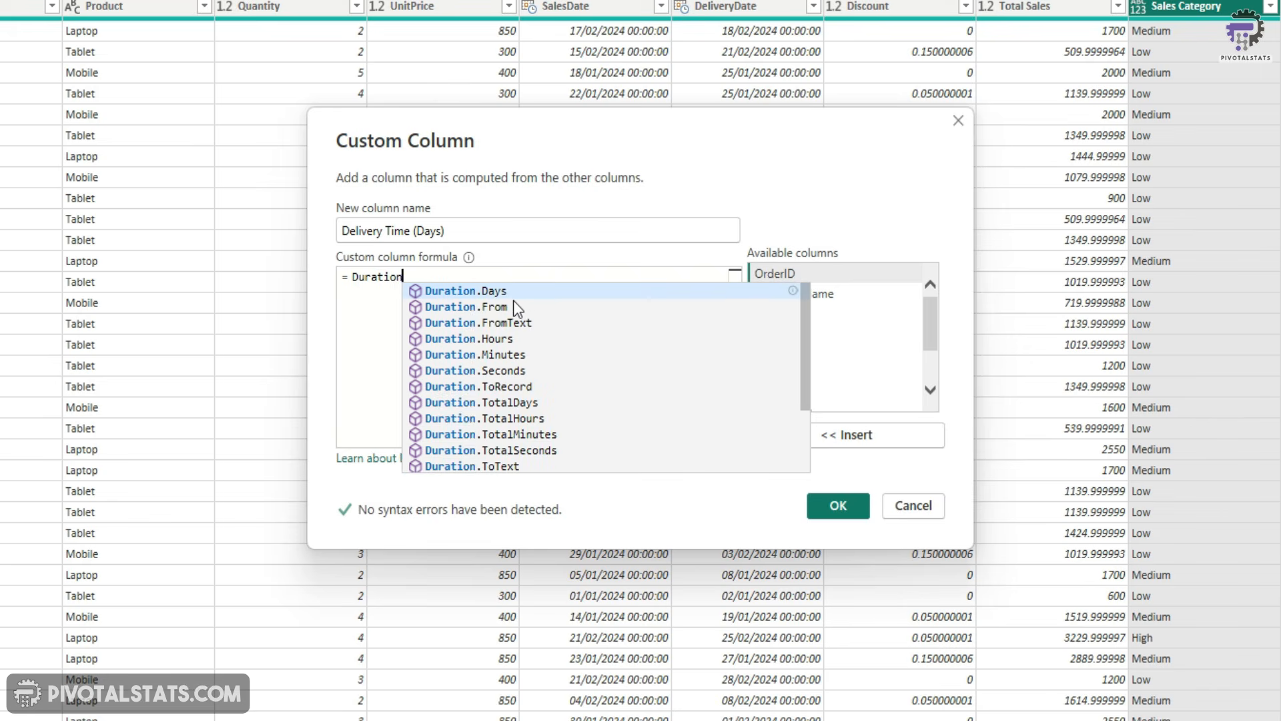
pyautogui.write('.Days(')
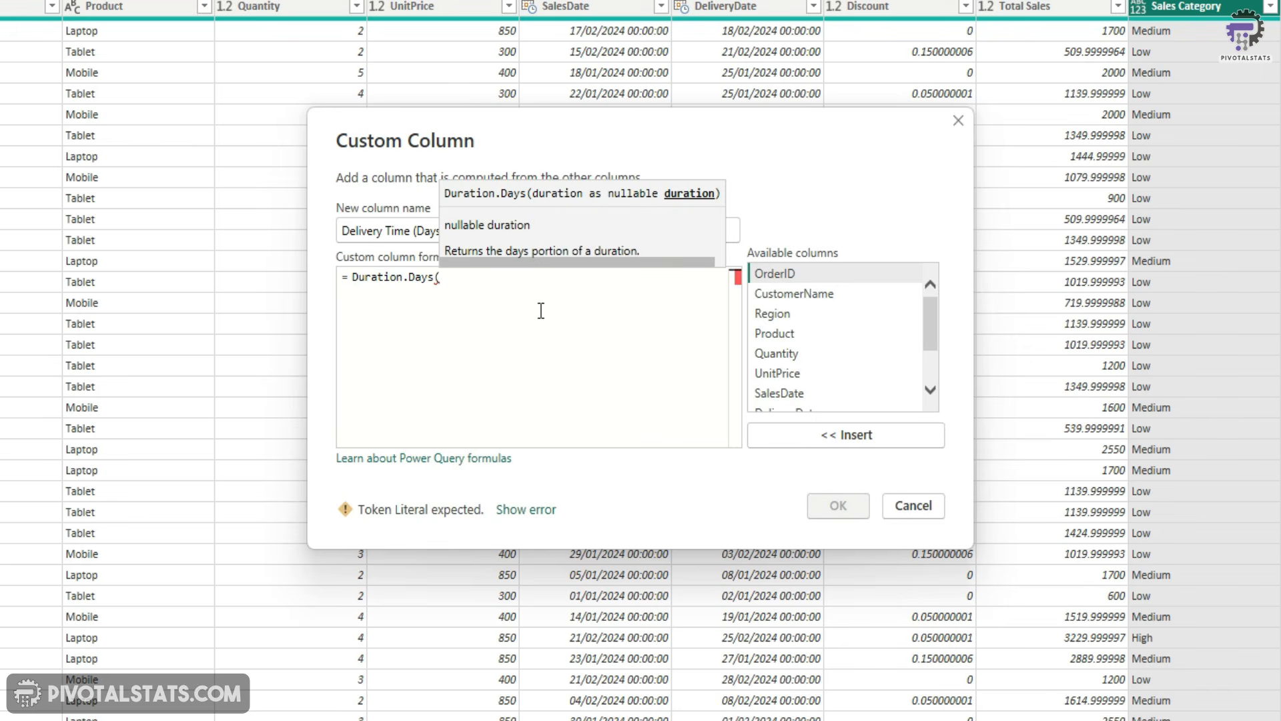
pyautogui.scroll(-2, 830, 377)
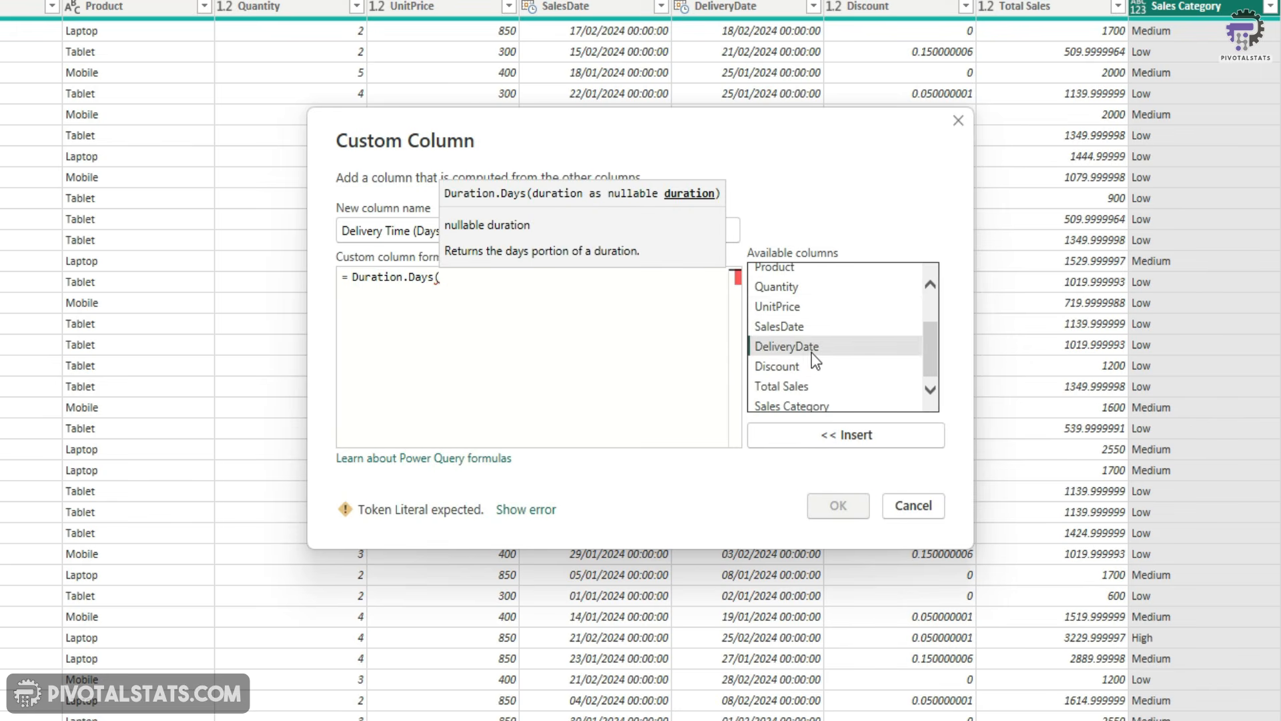
pyautogui.doubleClick(812, 348)
pyautogui.write('-')
pyautogui.doubleClick(811, 318)
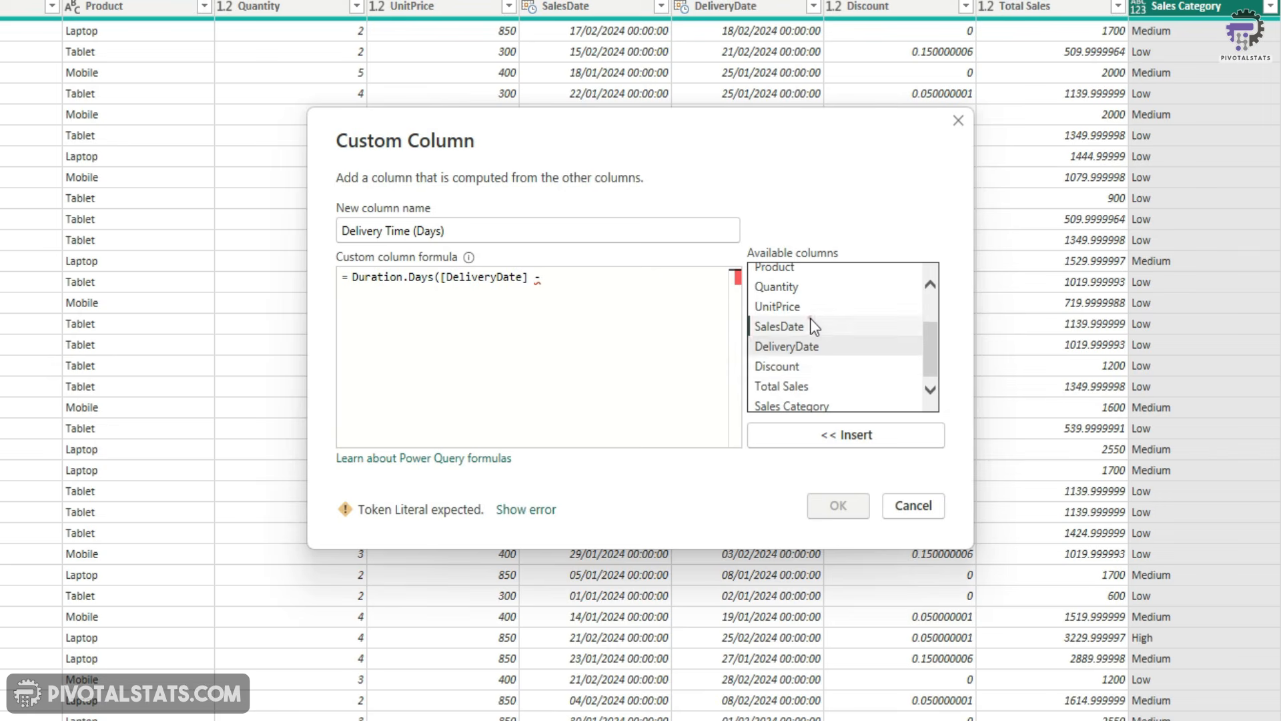
pyautogui.write(')')
pyautogui.click(834, 506)
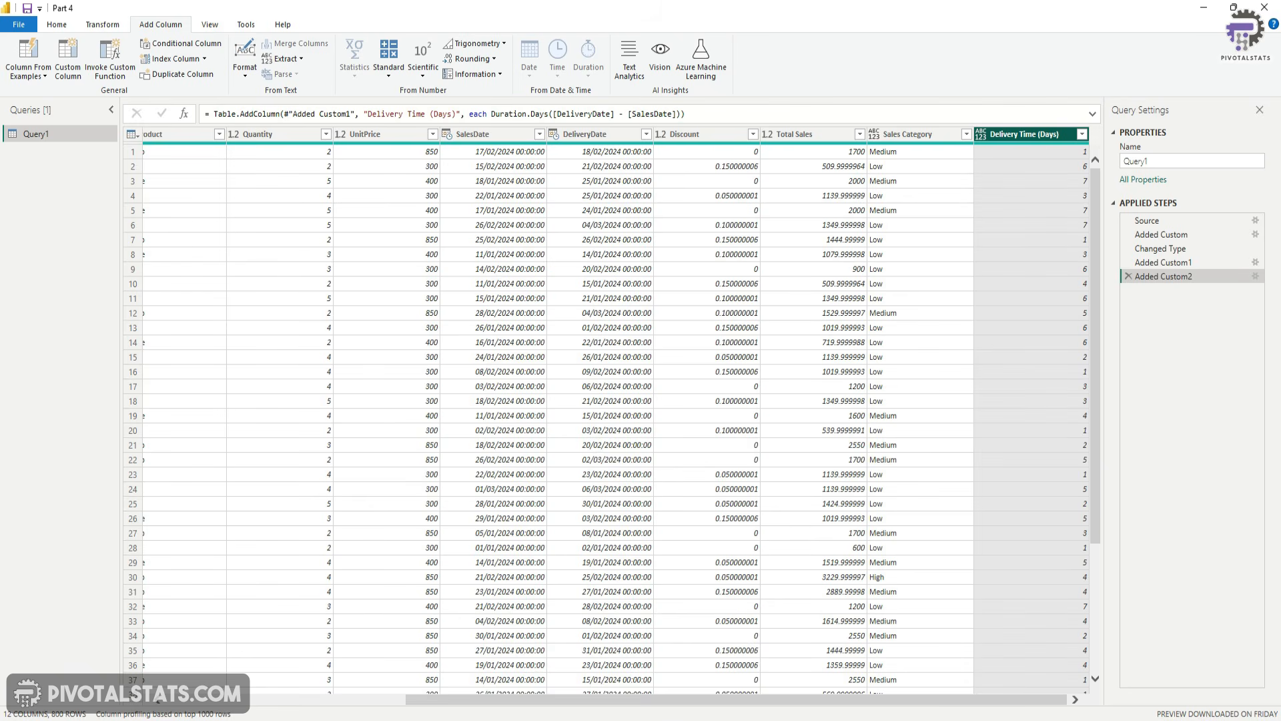
# Step: Start another custom column in Query1 and name it Customer Location
pyautogui.moveTo(878, 698); pyautogui.dragTo(602, 709)
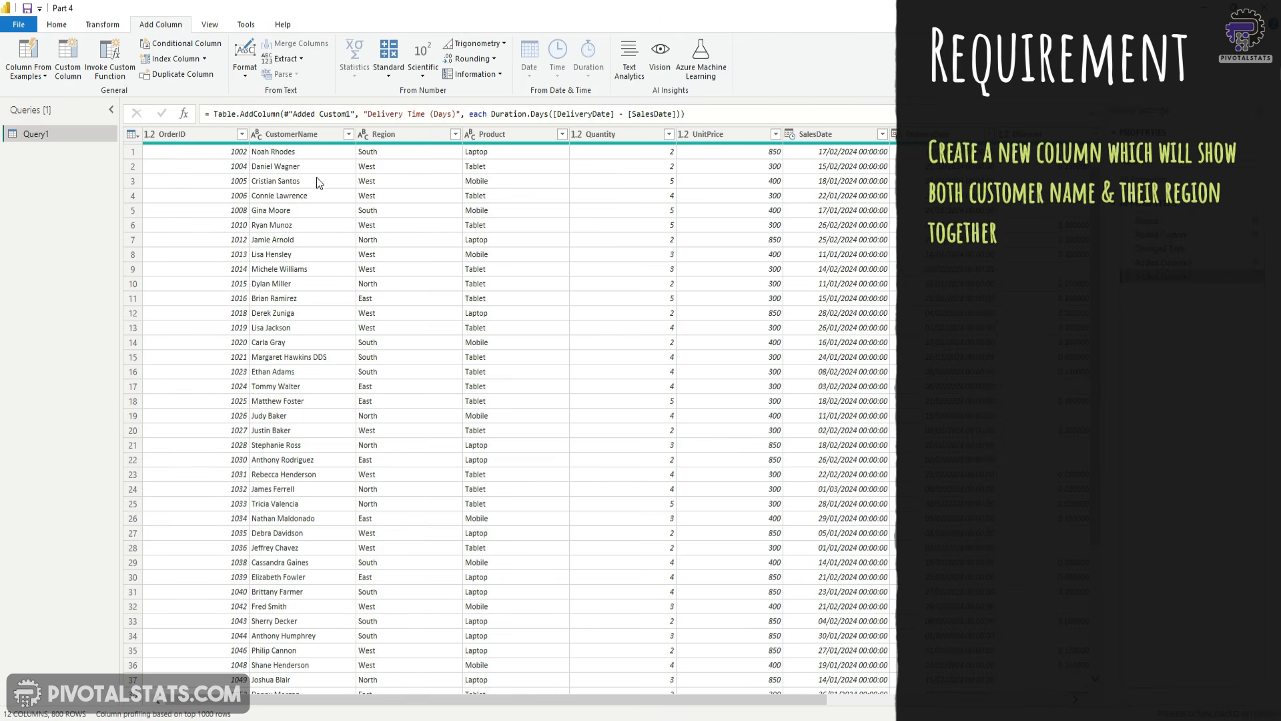
pyautogui.click(301, 135)
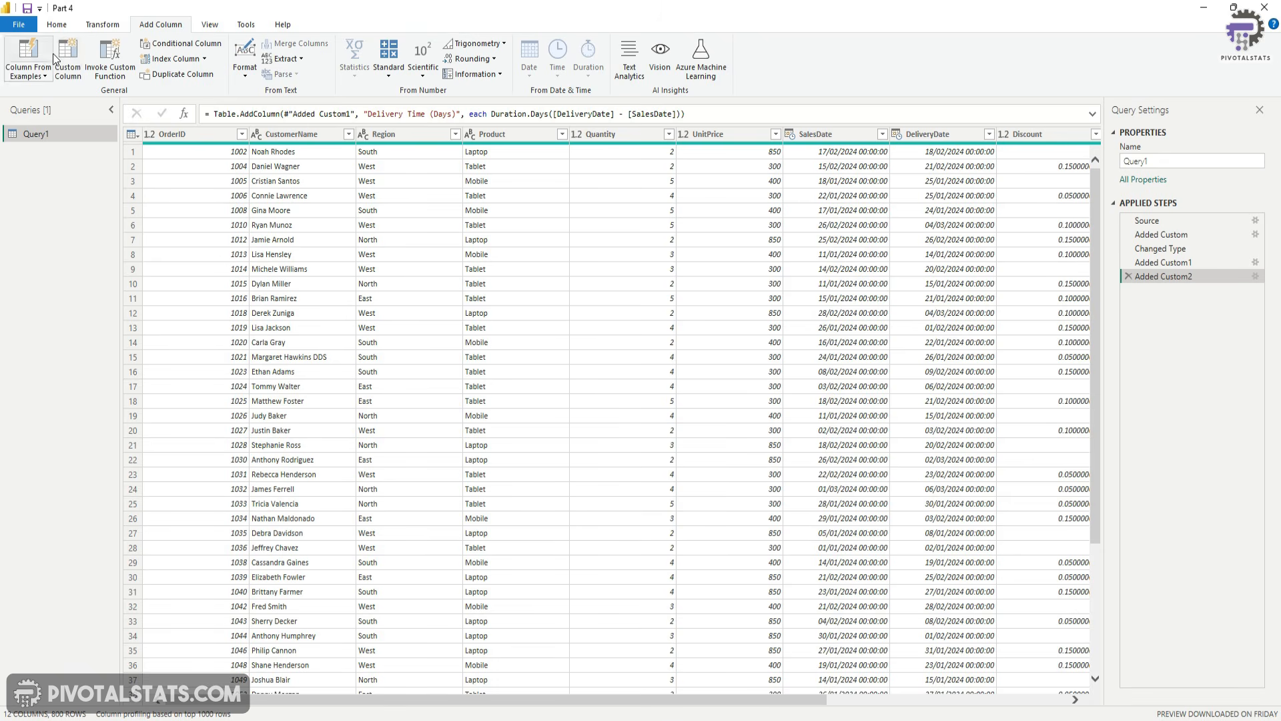
pyautogui.click(66, 56)
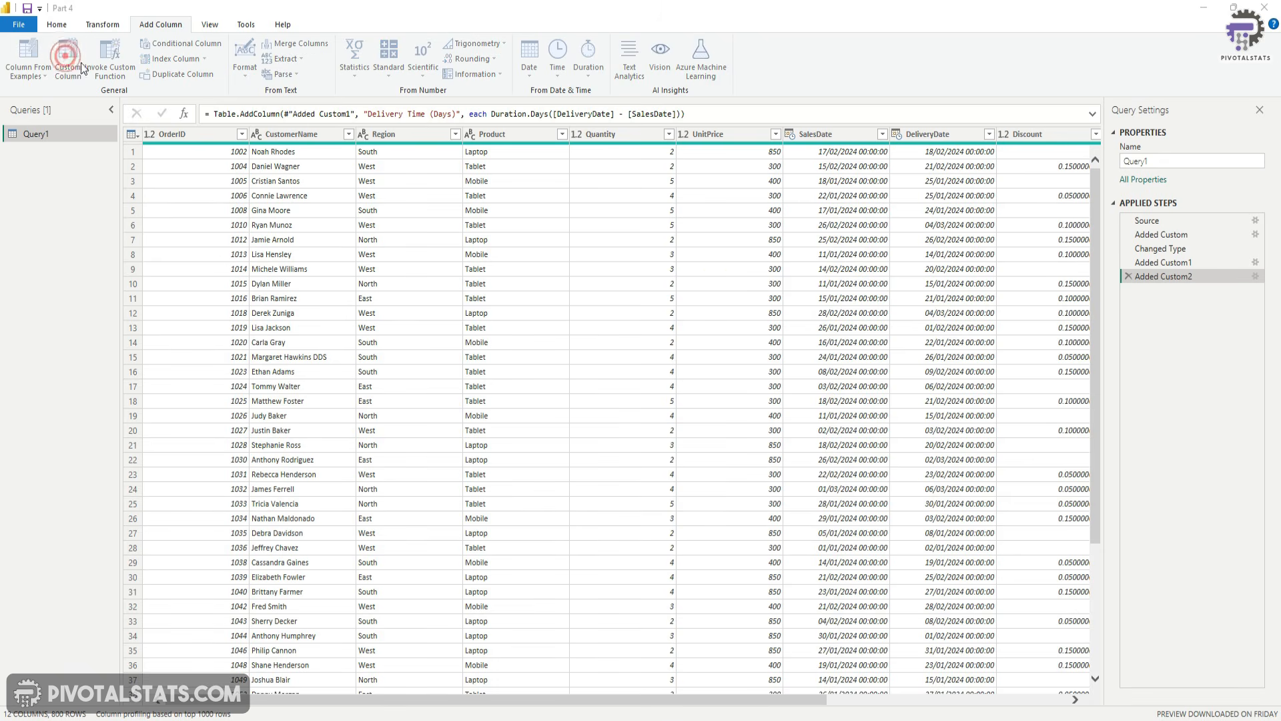
pyautogui.write('Cust')
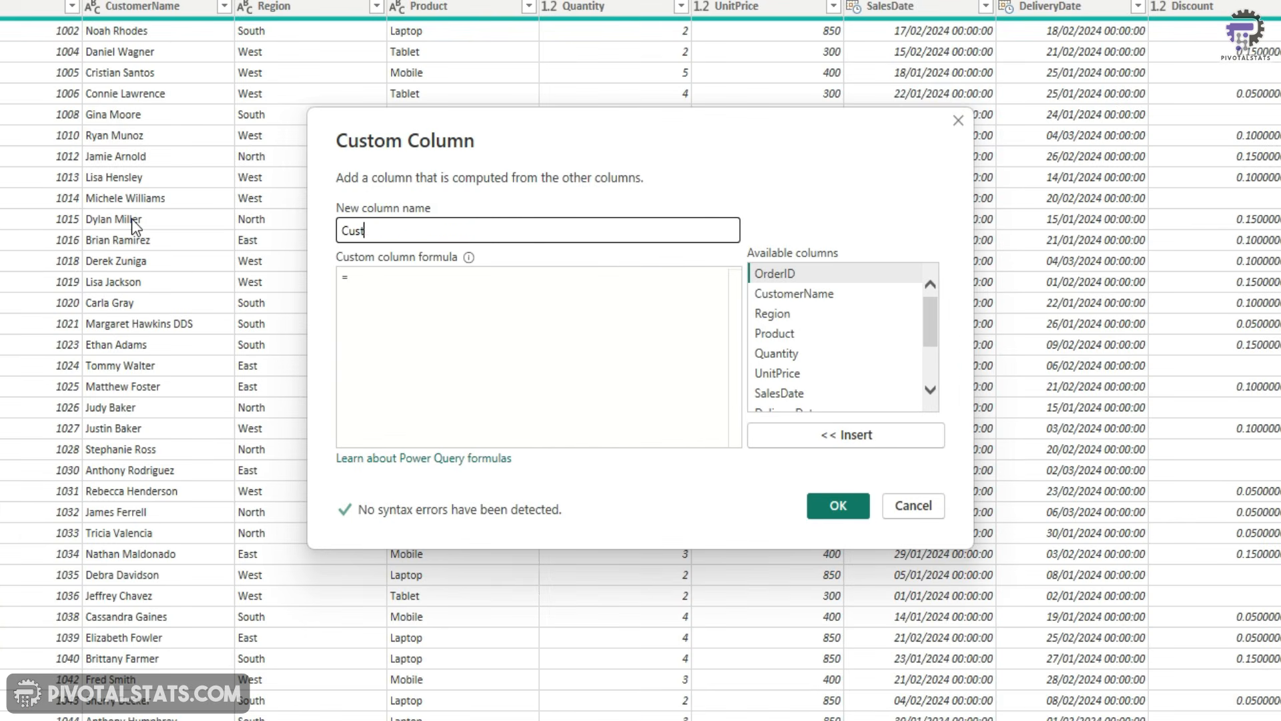
pyautogui.write('omer Location')
pyautogui.click(415, 297)
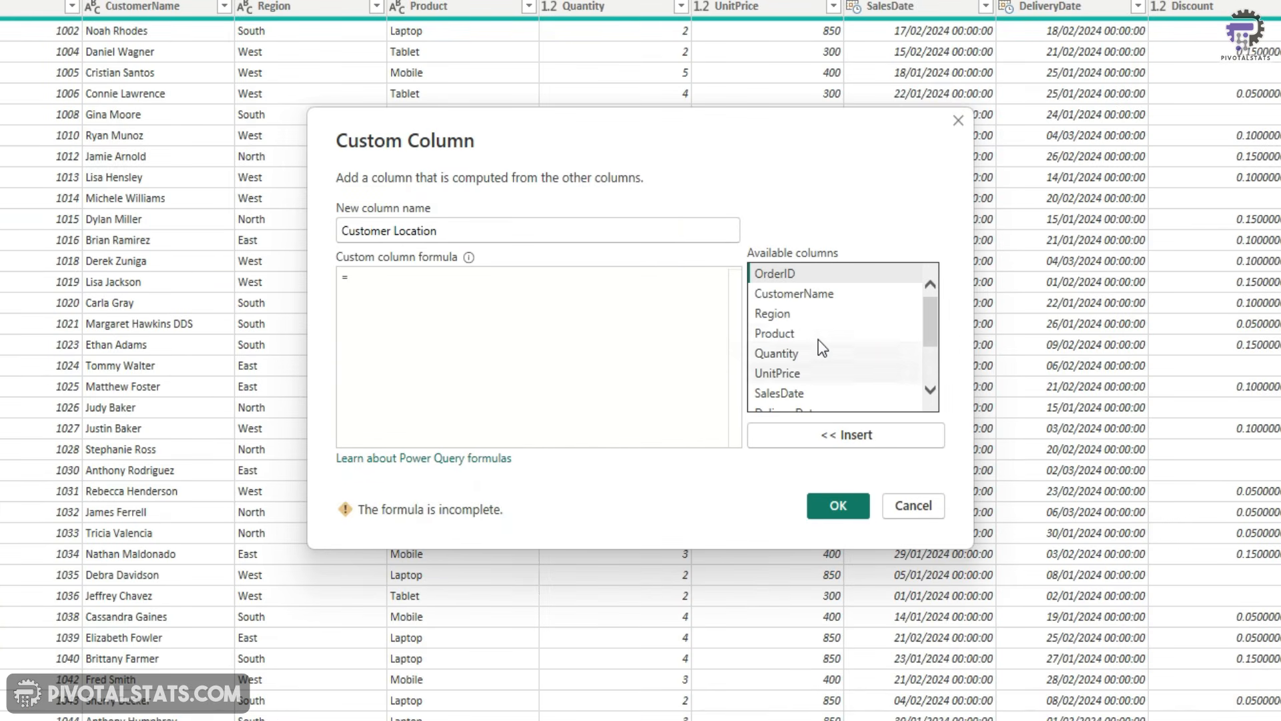
# Step: Create the Customer Location column with the formula [CustomerName] & " (" & [Region] & ")"
pyautogui.doubleClick(794, 294)
pyautogui.write('&')
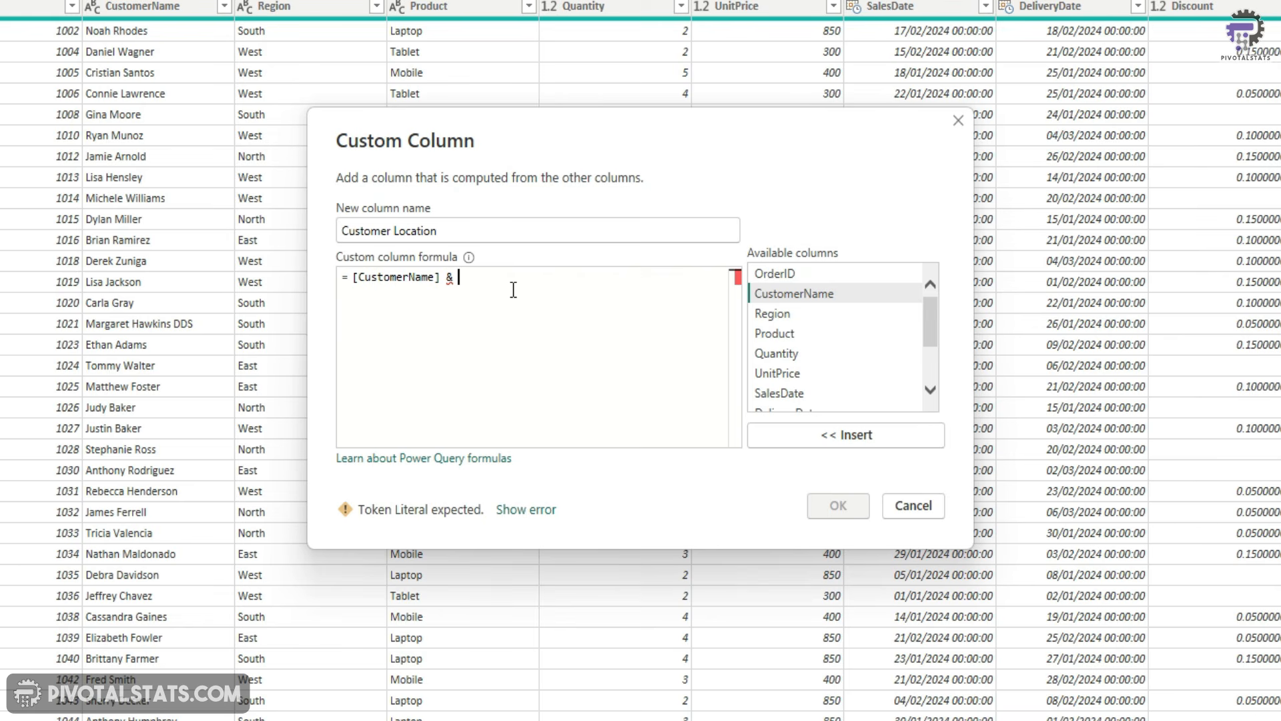
pyautogui.write('" ("')
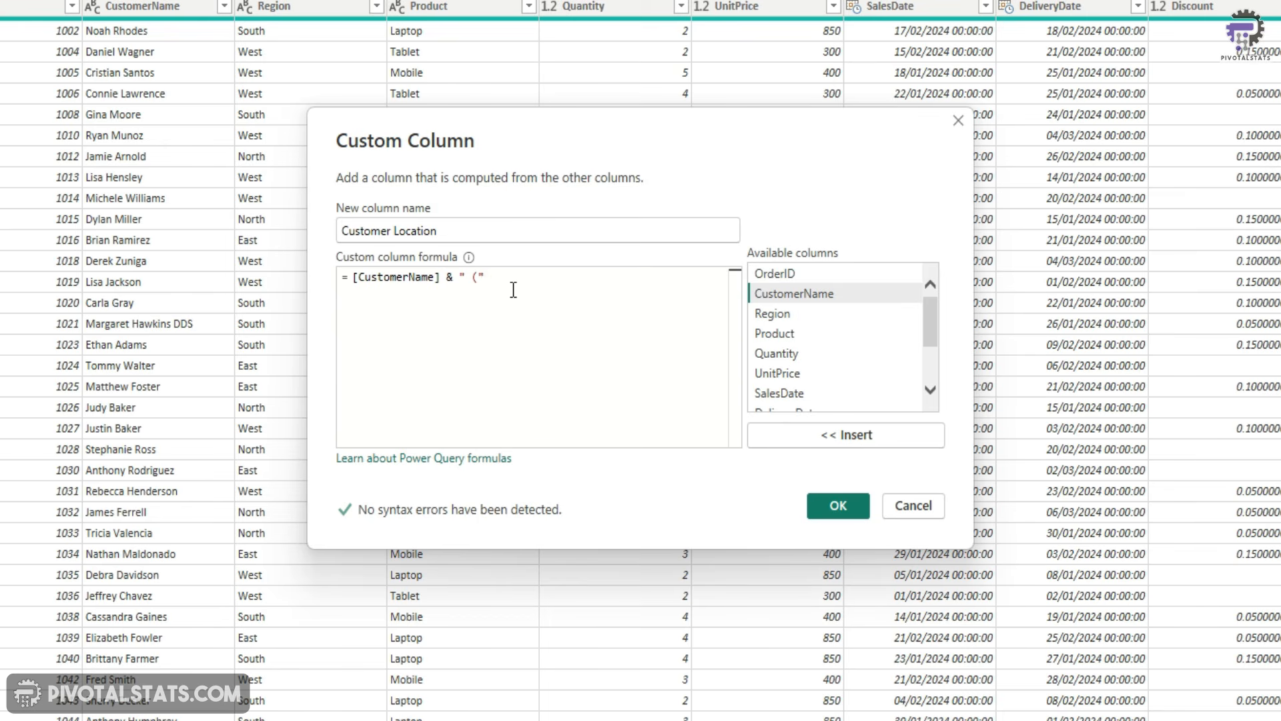
pyautogui.moveTo(490, 277); pyautogui.dragTo(454, 276)
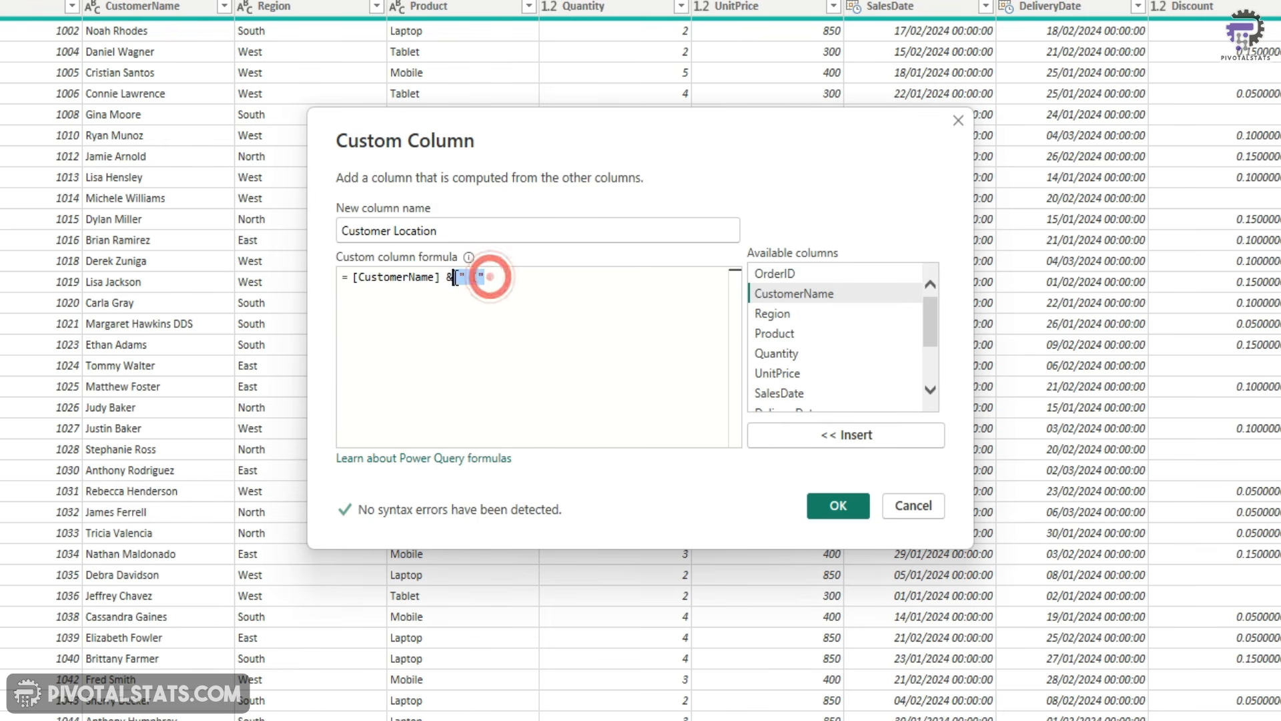
pyautogui.click(492, 276)
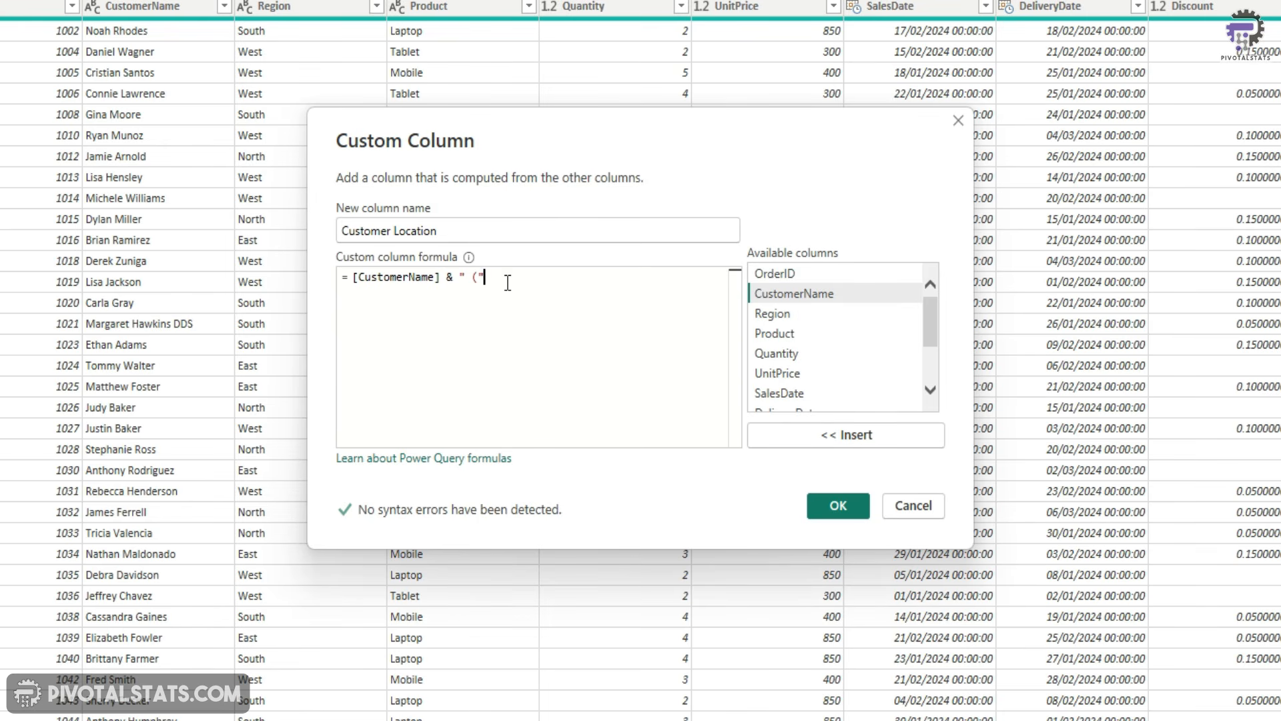
pyautogui.write('&')
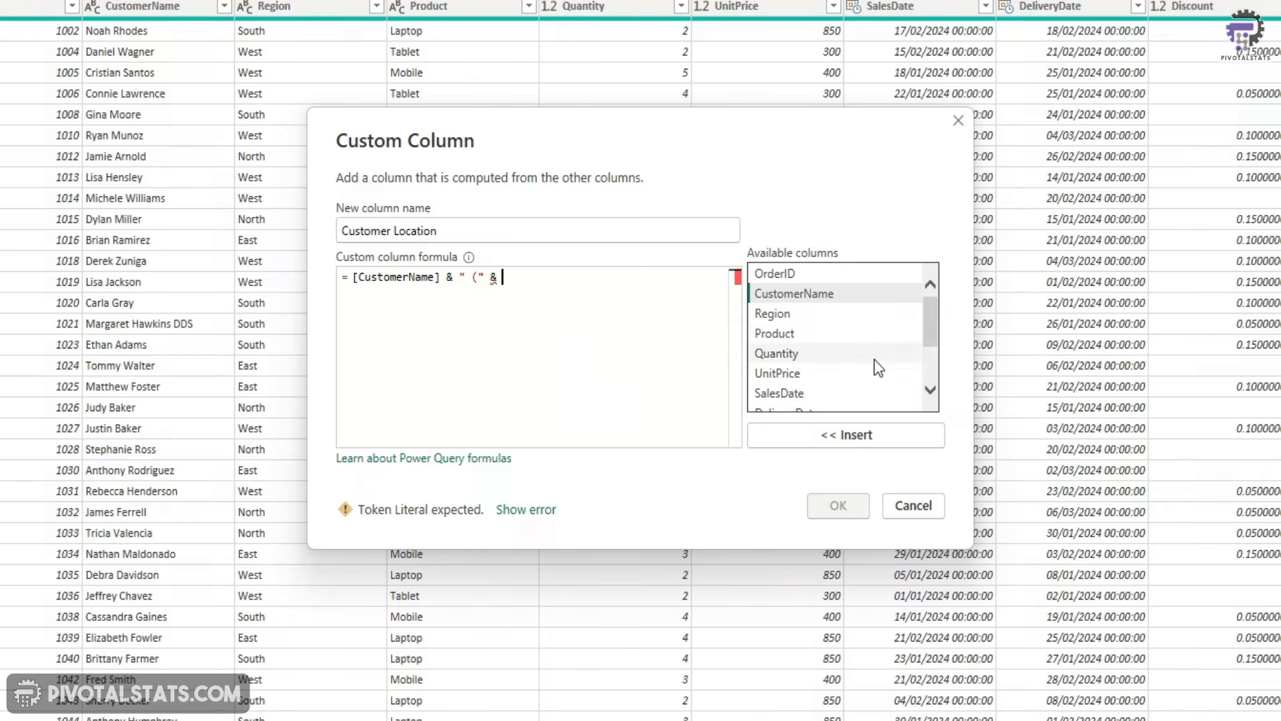
pyautogui.doubleClick(813, 315)
pyautogui.write('& ')
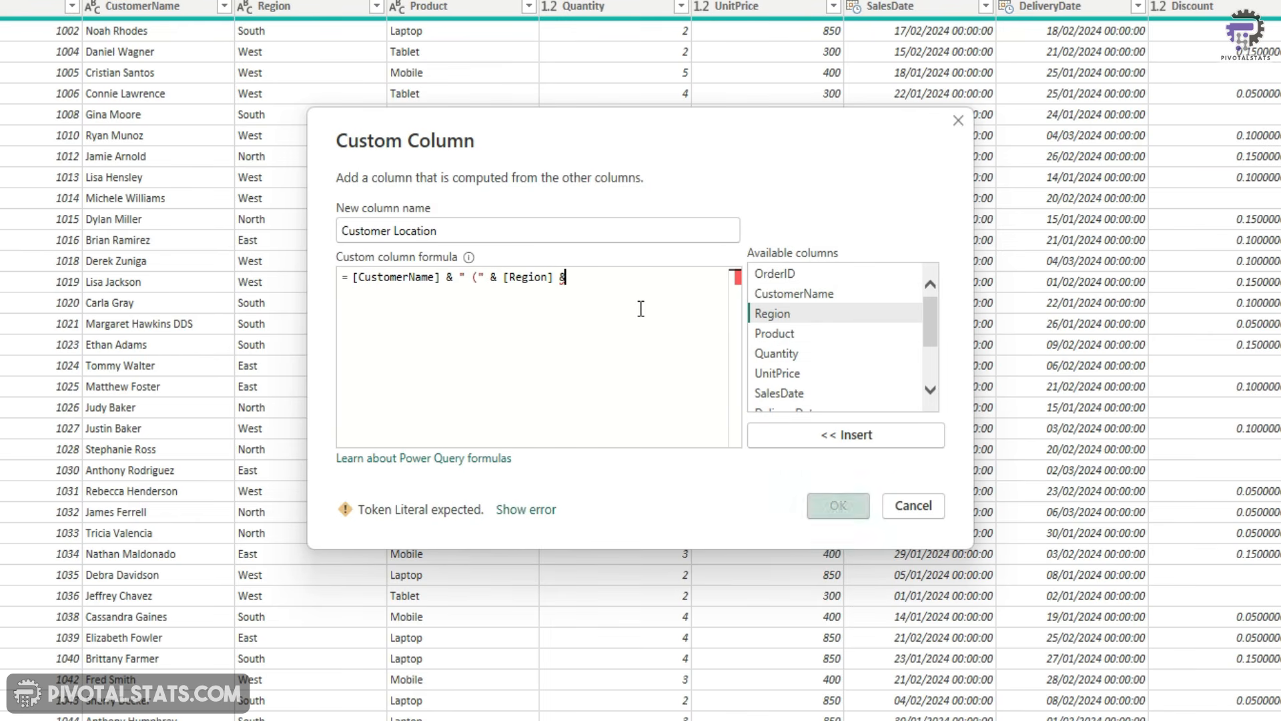
pyautogui.write('""')
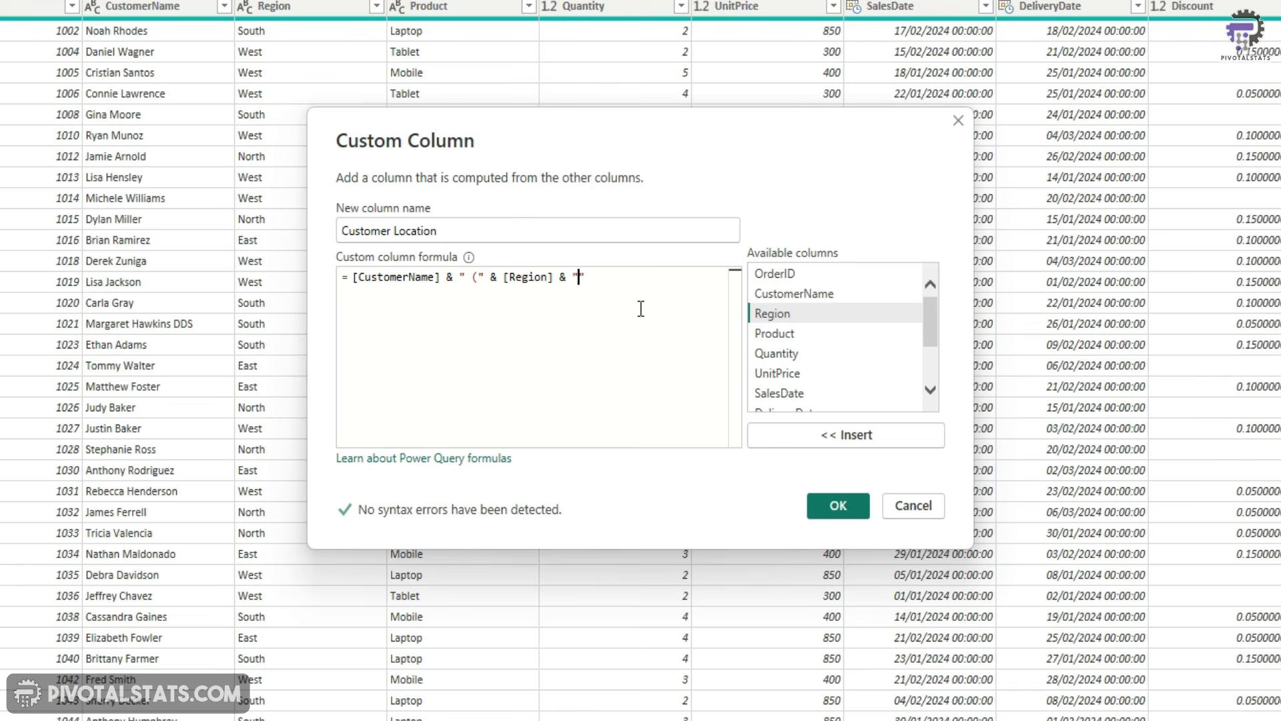
pyautogui.write(')')
pyautogui.click(827, 506)
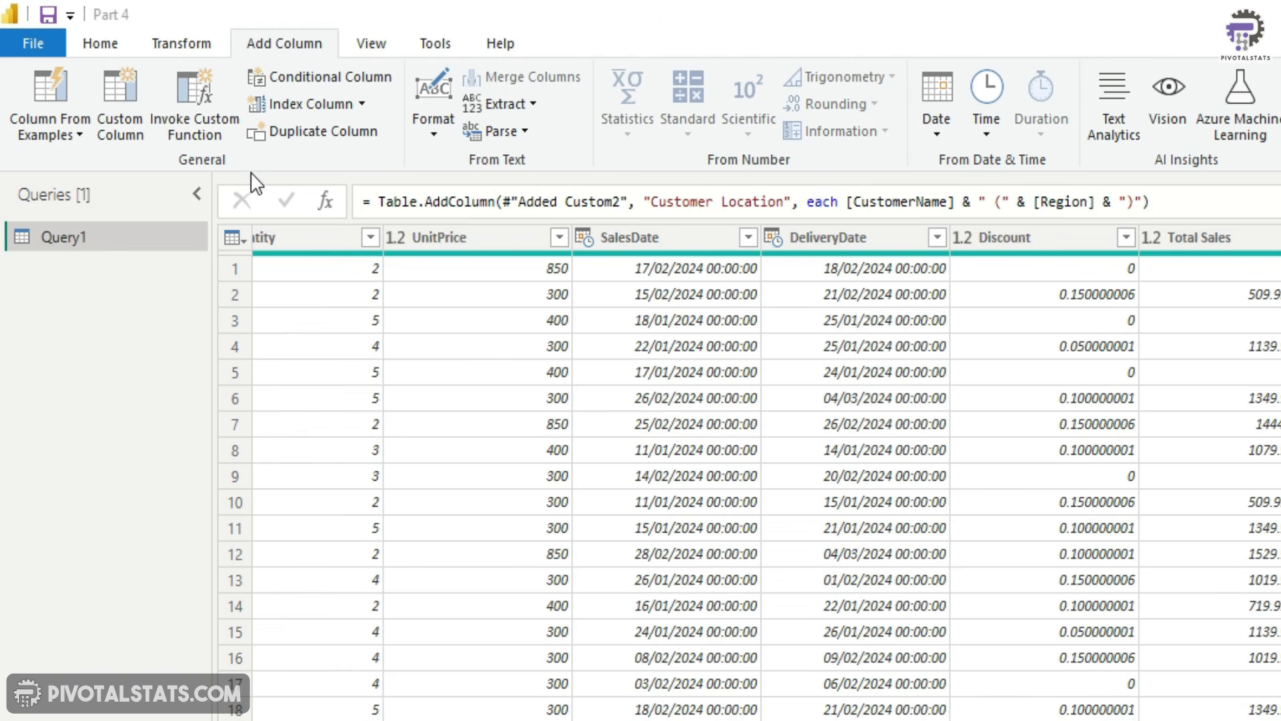
# Step: Start a conditional column in Query1 and name it Region Priority
pyautogui.click(302, 82)
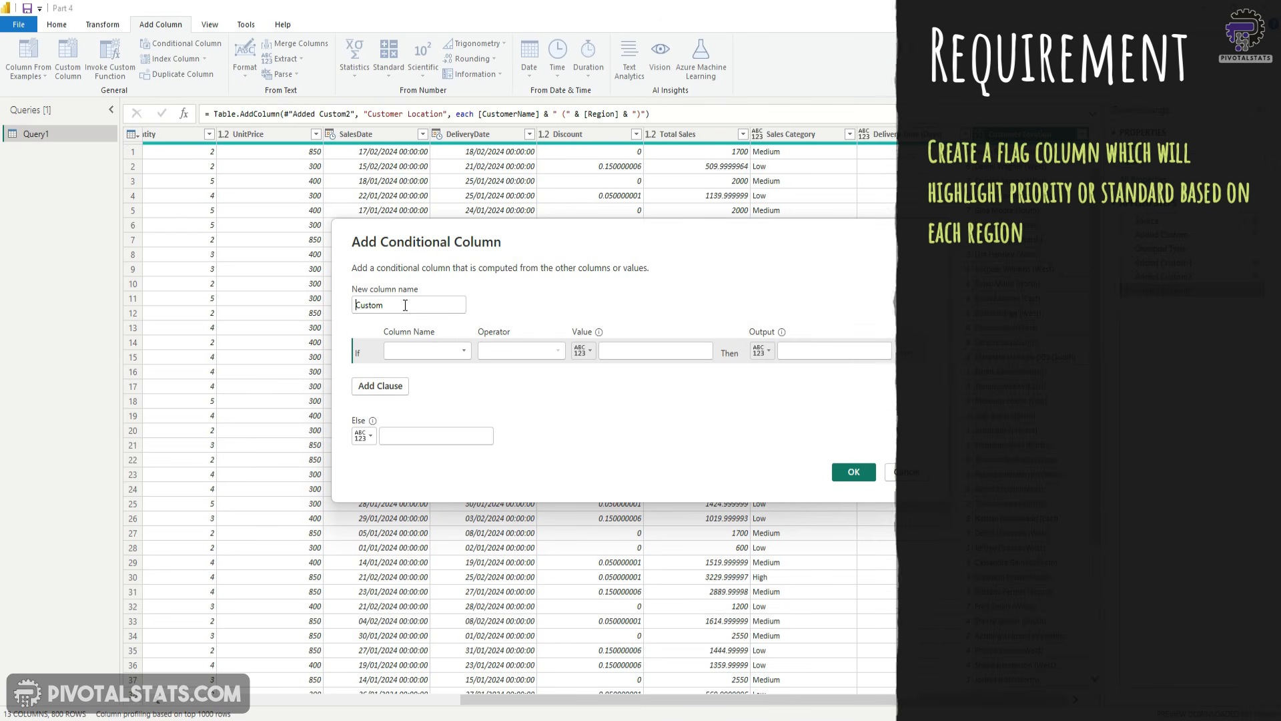
pyautogui.doubleClick(405, 305)
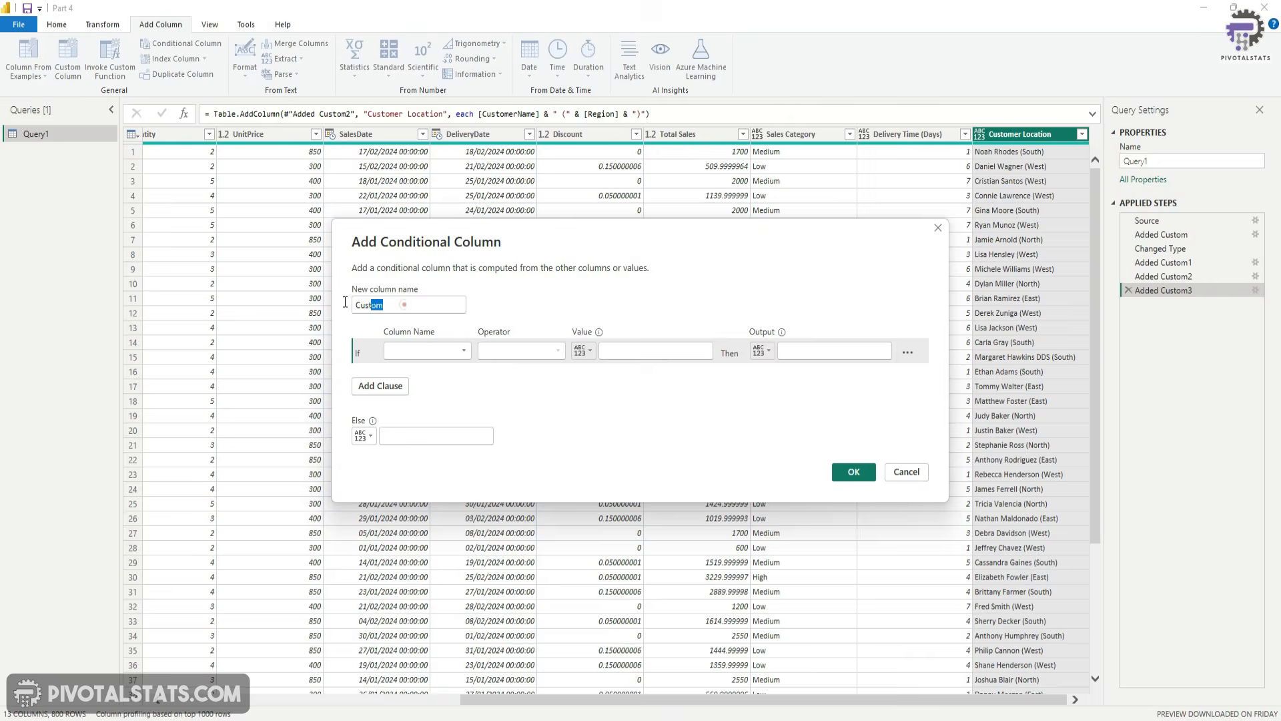
pyautogui.write('Region')
pyautogui.write(' Priority')
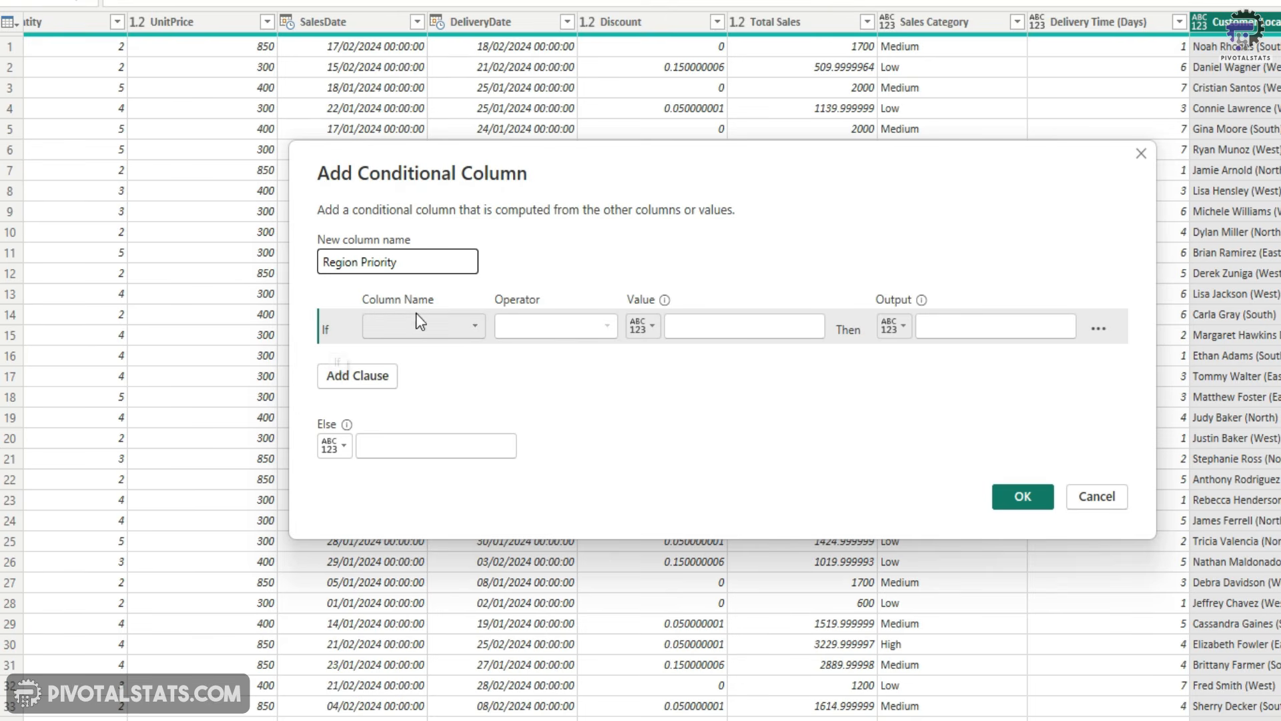
# Step: Define the first Region Priority condition so that Region equals West outputs Priority
pyautogui.click(475, 327)
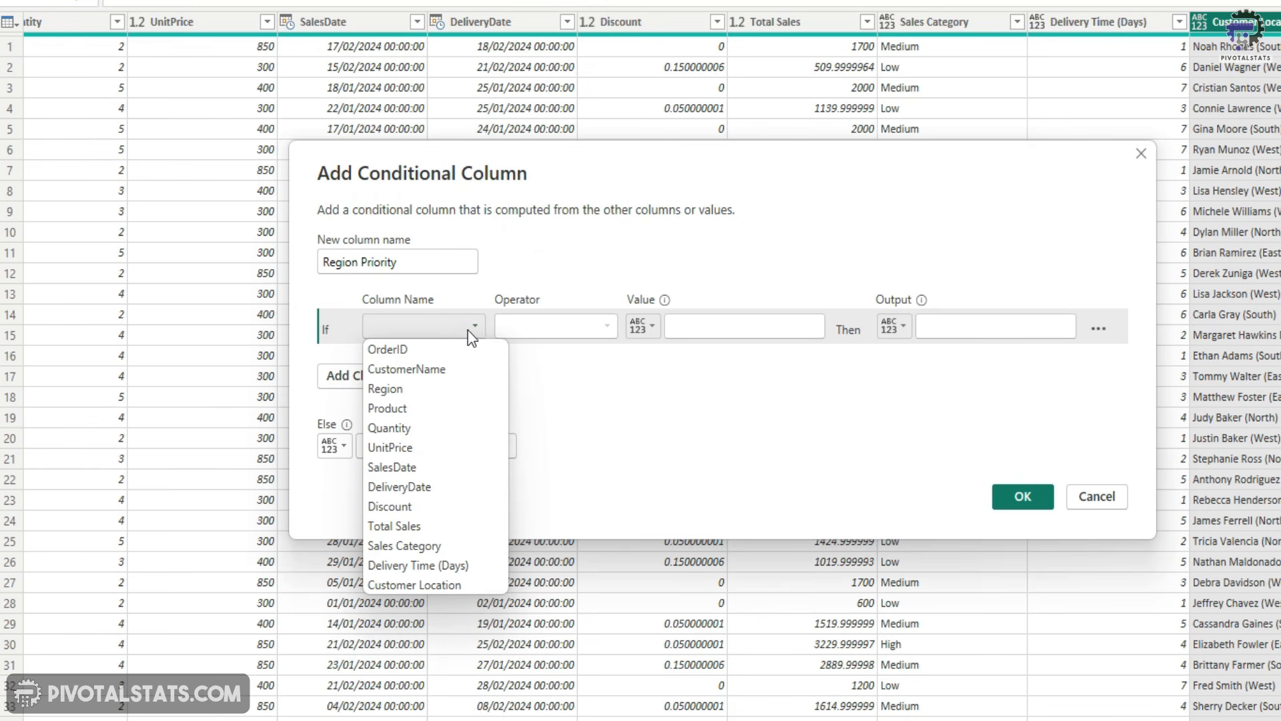
pyautogui.click(414, 388)
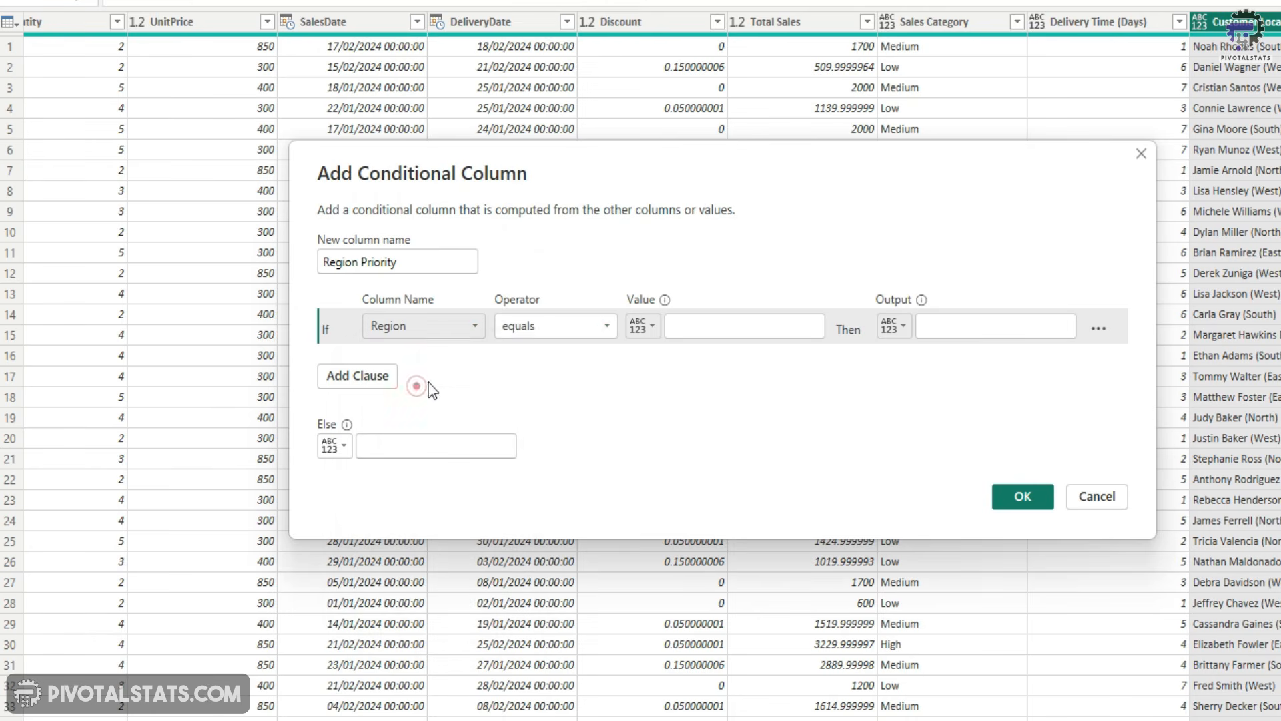
pyautogui.click(584, 326)
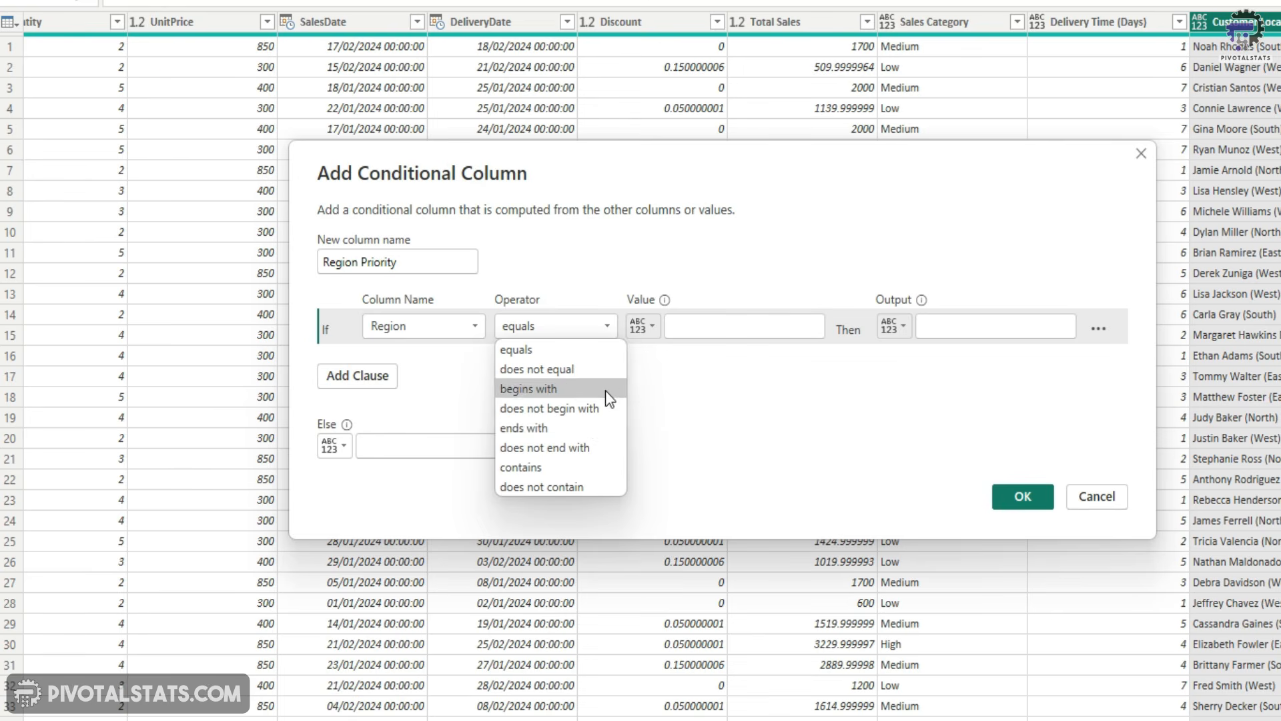
pyautogui.click(554, 349)
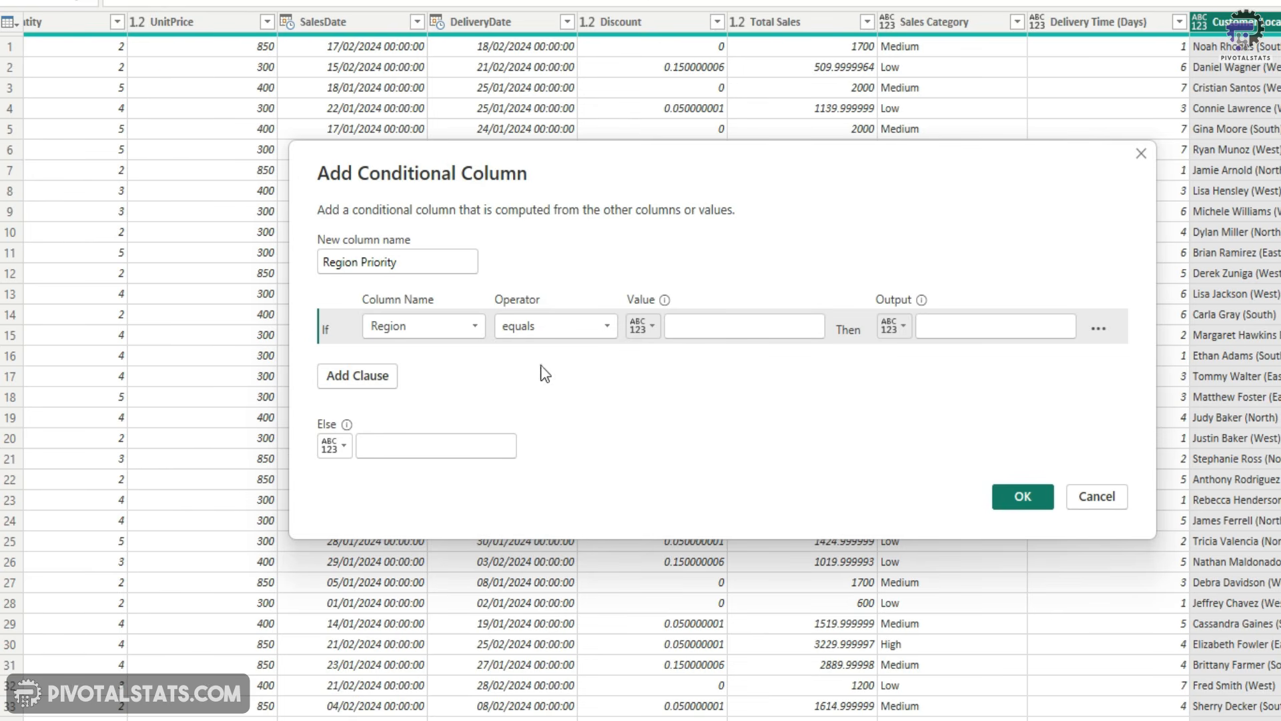
pyautogui.click(717, 328)
pyautogui.write('West')
pyautogui.click(968, 331)
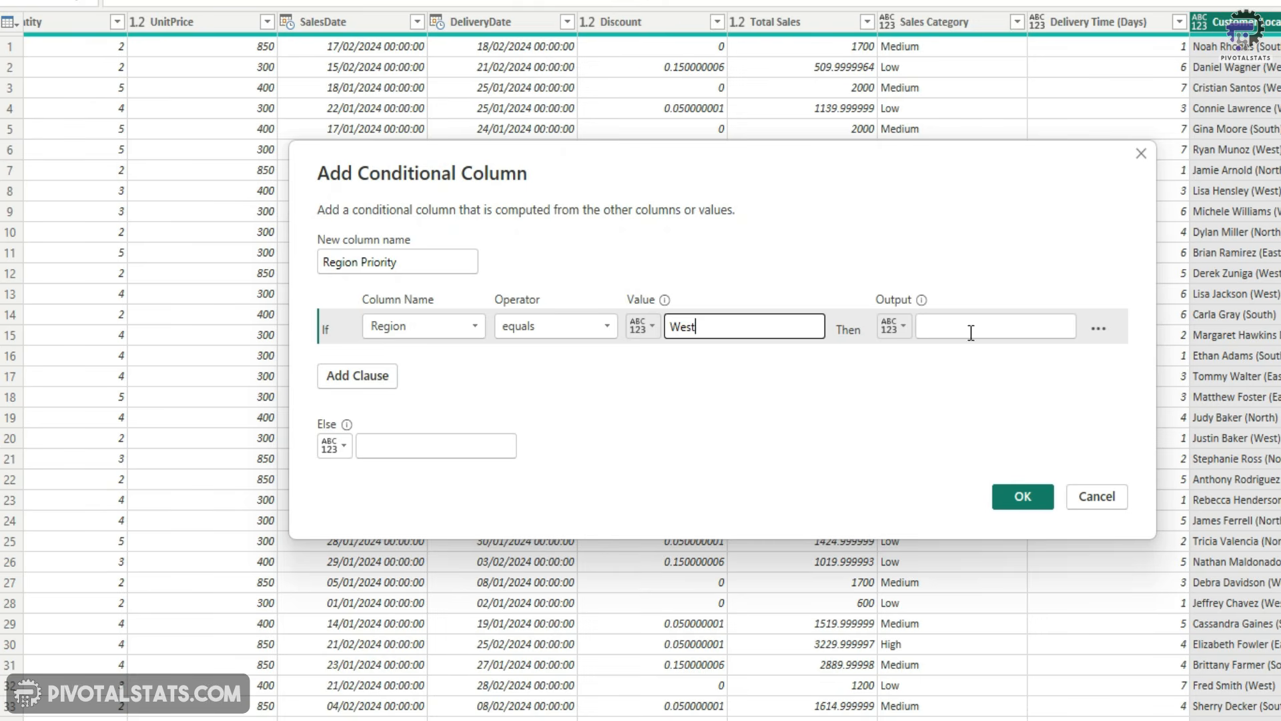
pyautogui.write('Priority')
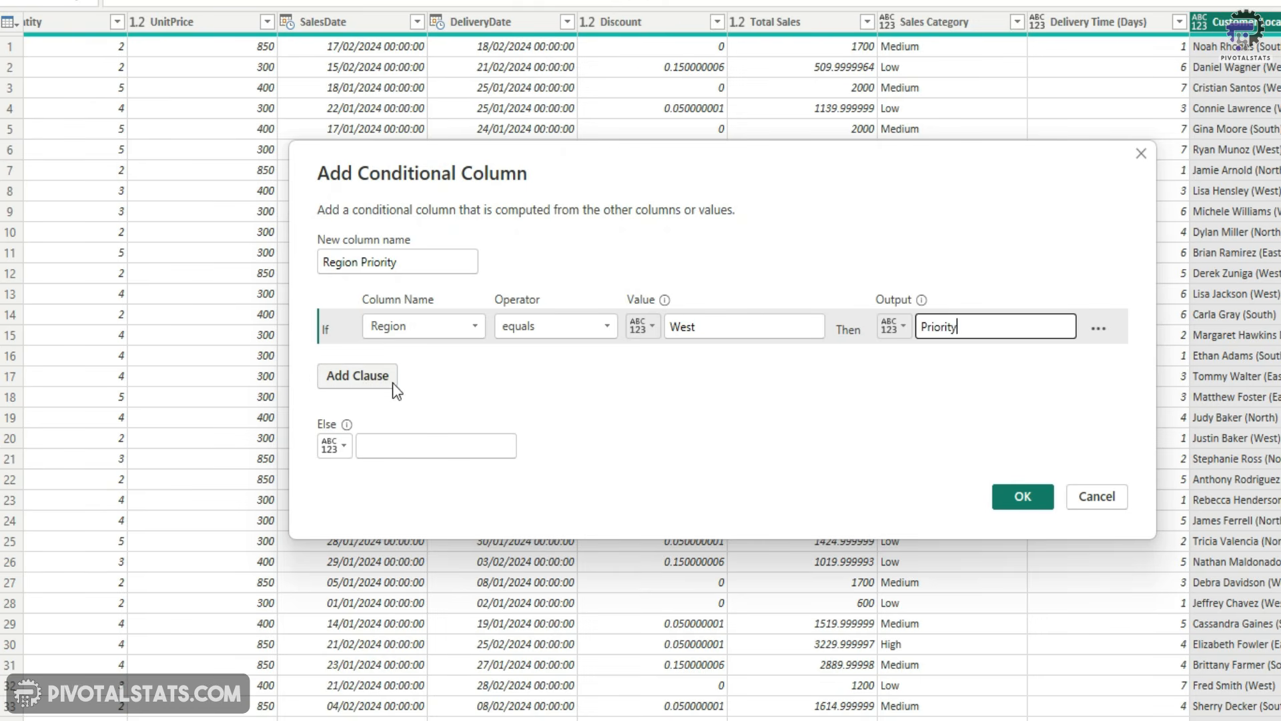
# Step: Add an else-if clause so that Region equals East outputs Standard
pyautogui.click(342, 376)
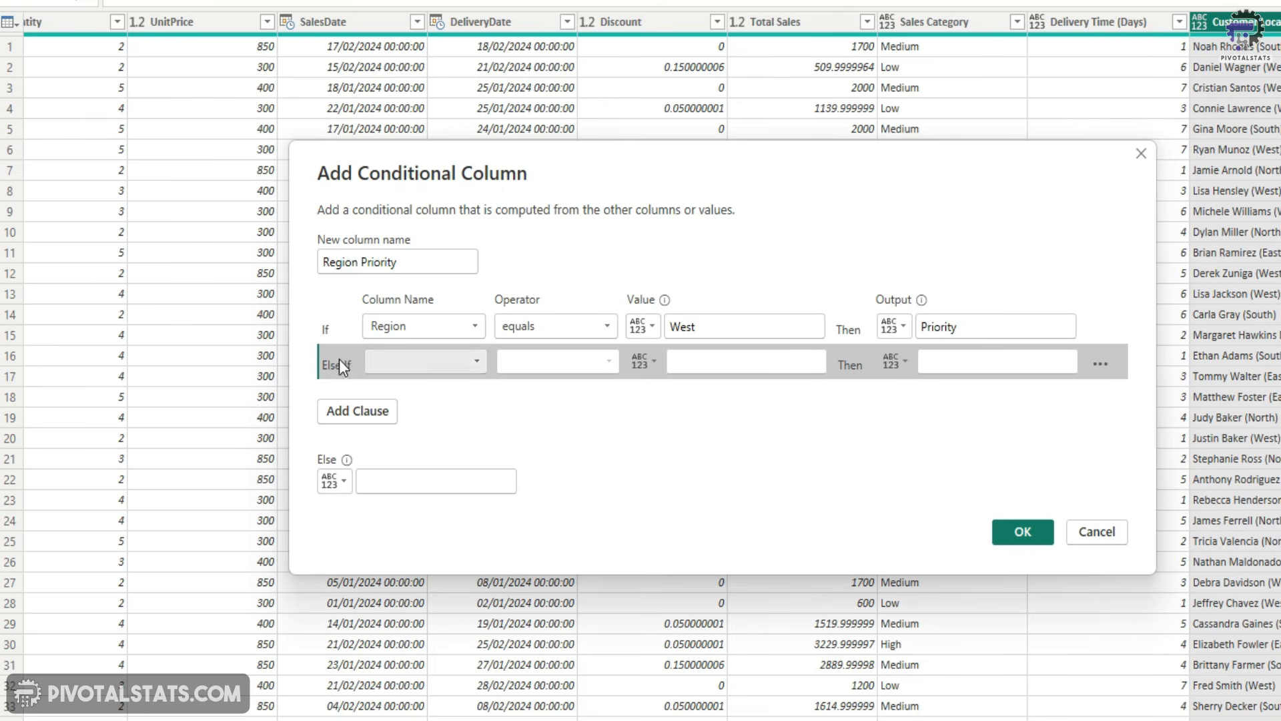
pyautogui.click(443, 364)
pyautogui.click(415, 426)
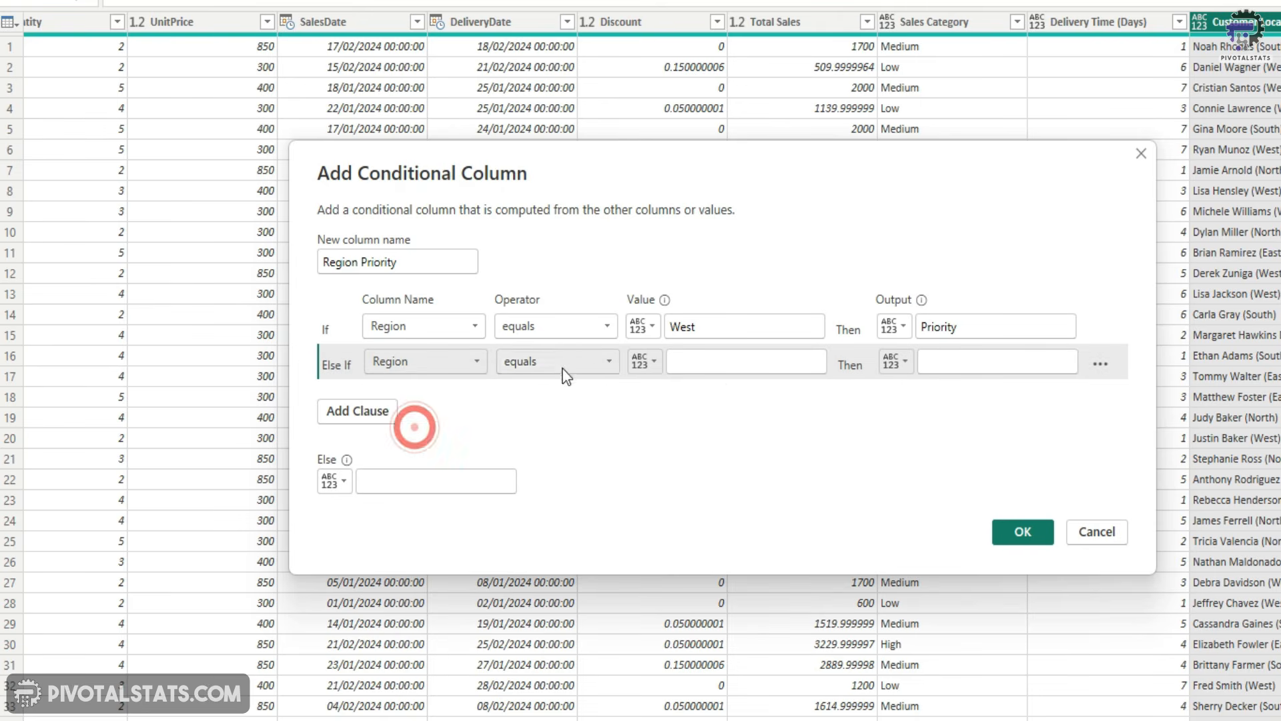
pyautogui.click(724, 367)
pyautogui.write('East')
pyautogui.click(940, 363)
pyautogui.write('Standard')
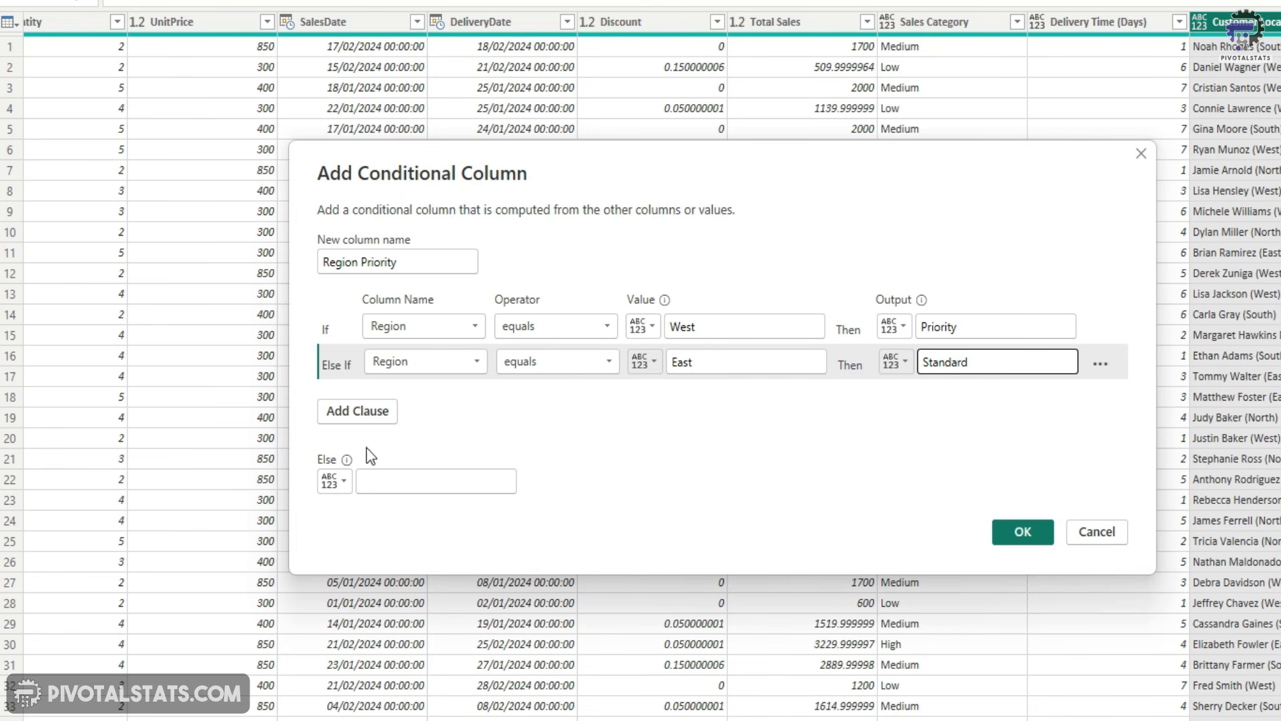
# Step: Create the Region Priority column with Normal as the else output, and review the settings of its applied step
pyautogui.click(397, 482)
pyautogui.write('Normal')
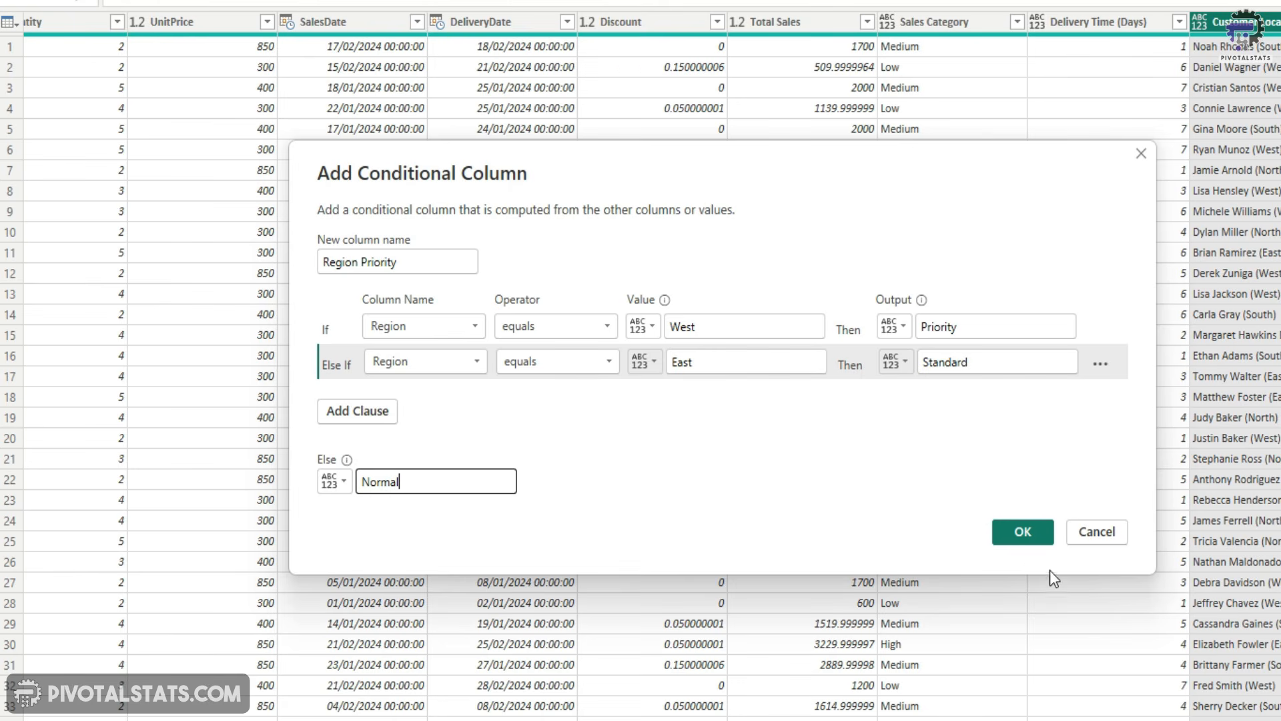
pyautogui.click(1024, 534)
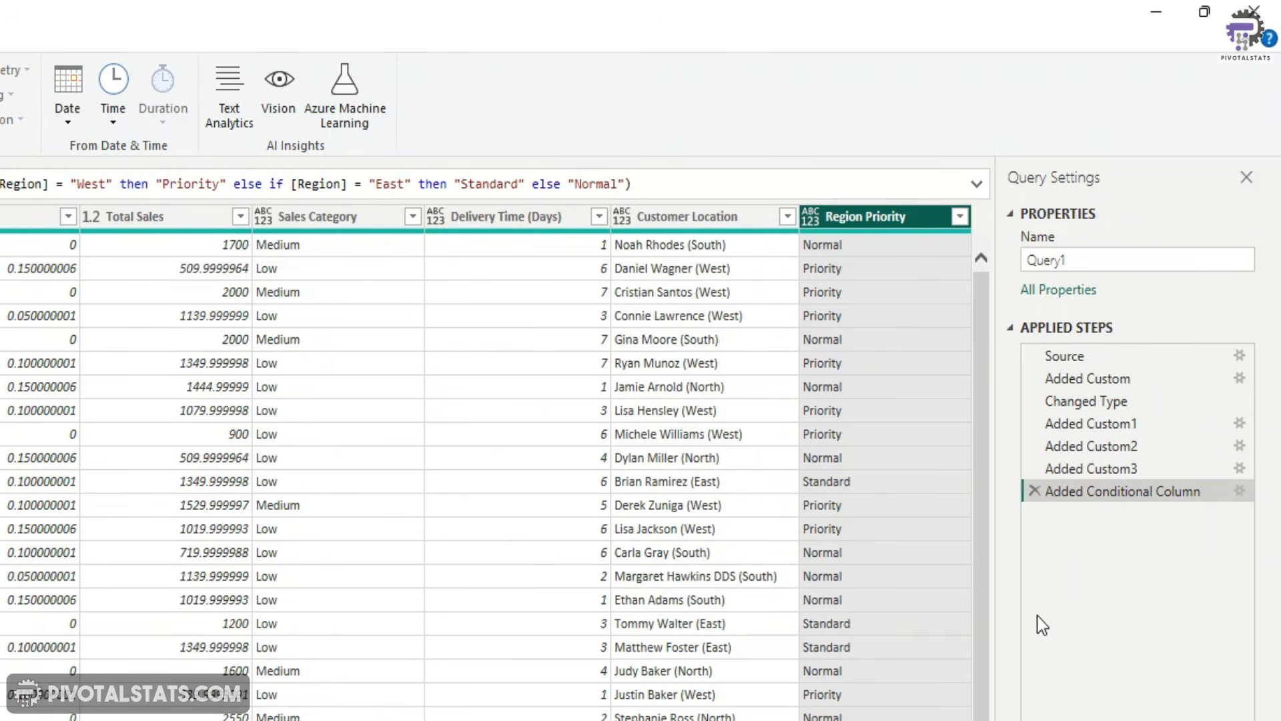
pyautogui.click(1239, 490)
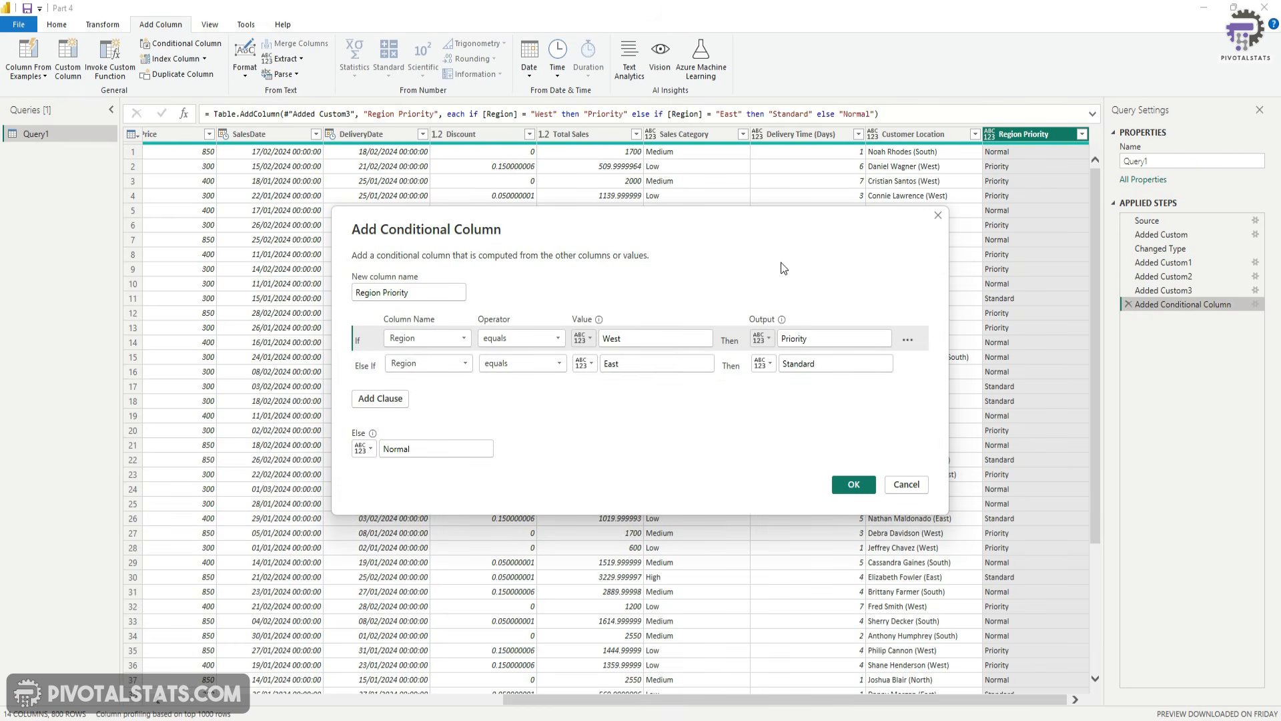
pyautogui.click(913, 483)
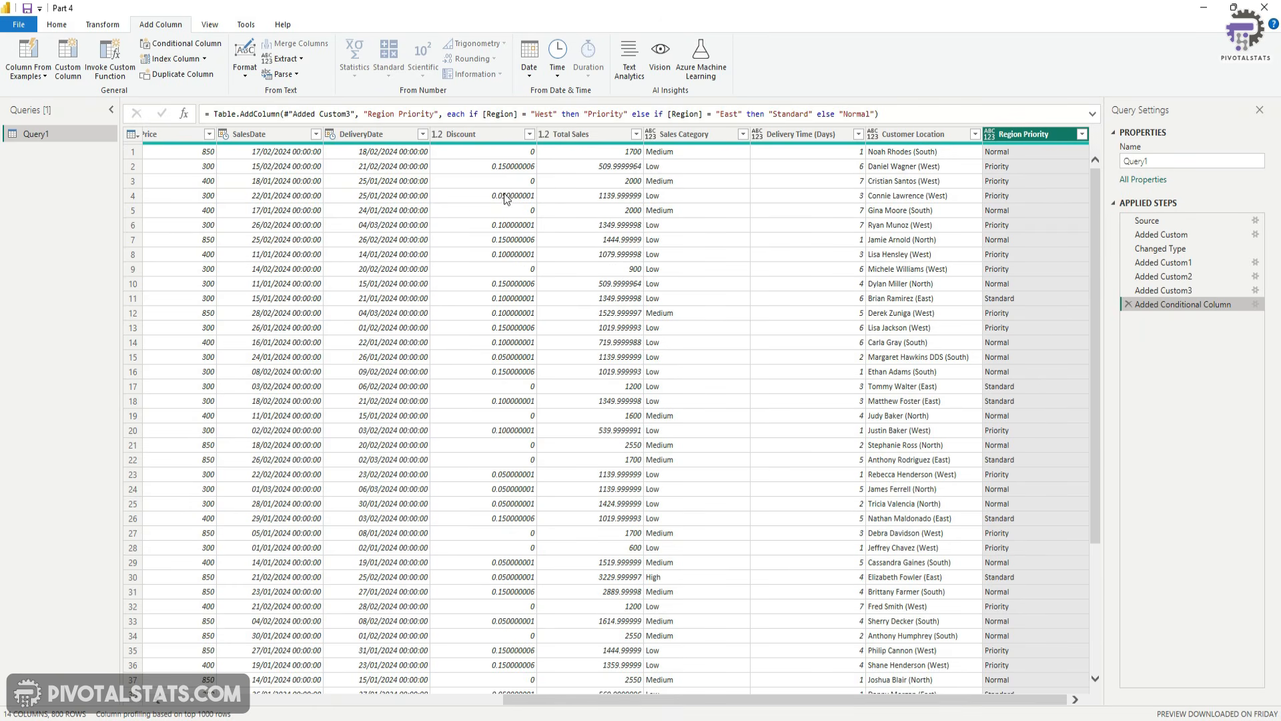
# Step: Start another conditional column based on the Discount data and name it Discount Flag
pyautogui.click(469, 134)
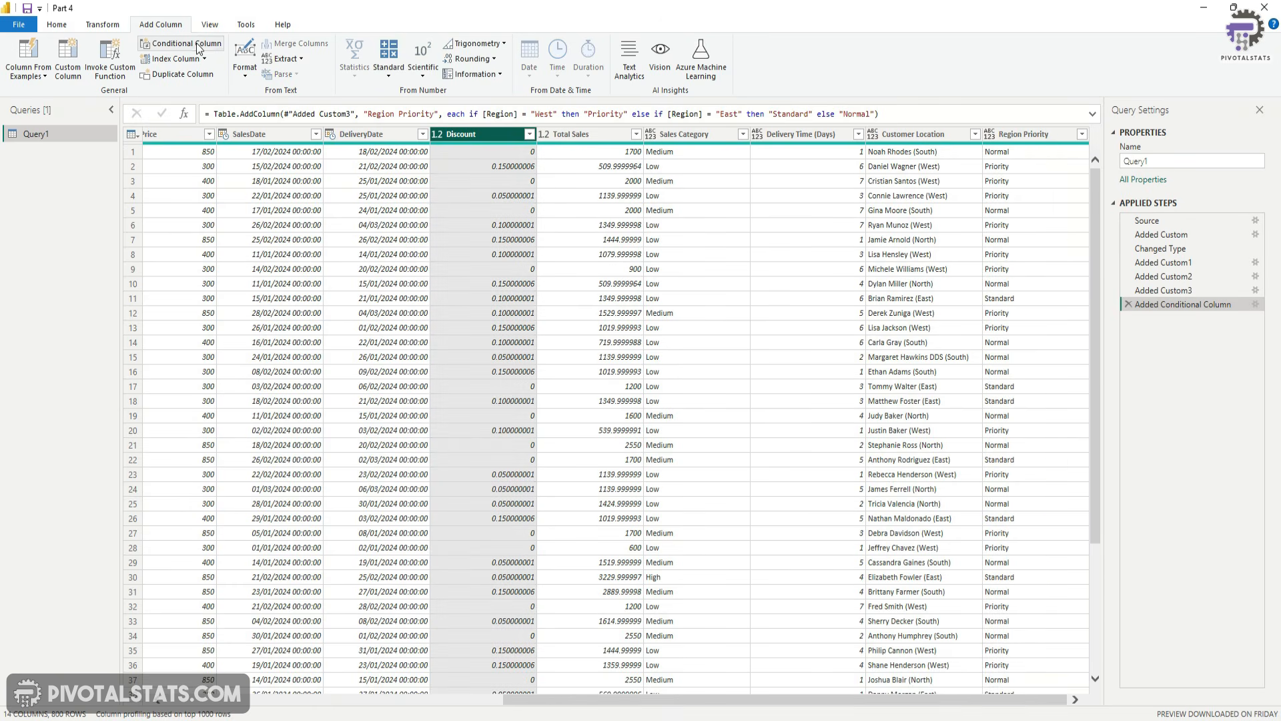
pyautogui.click(186, 44)
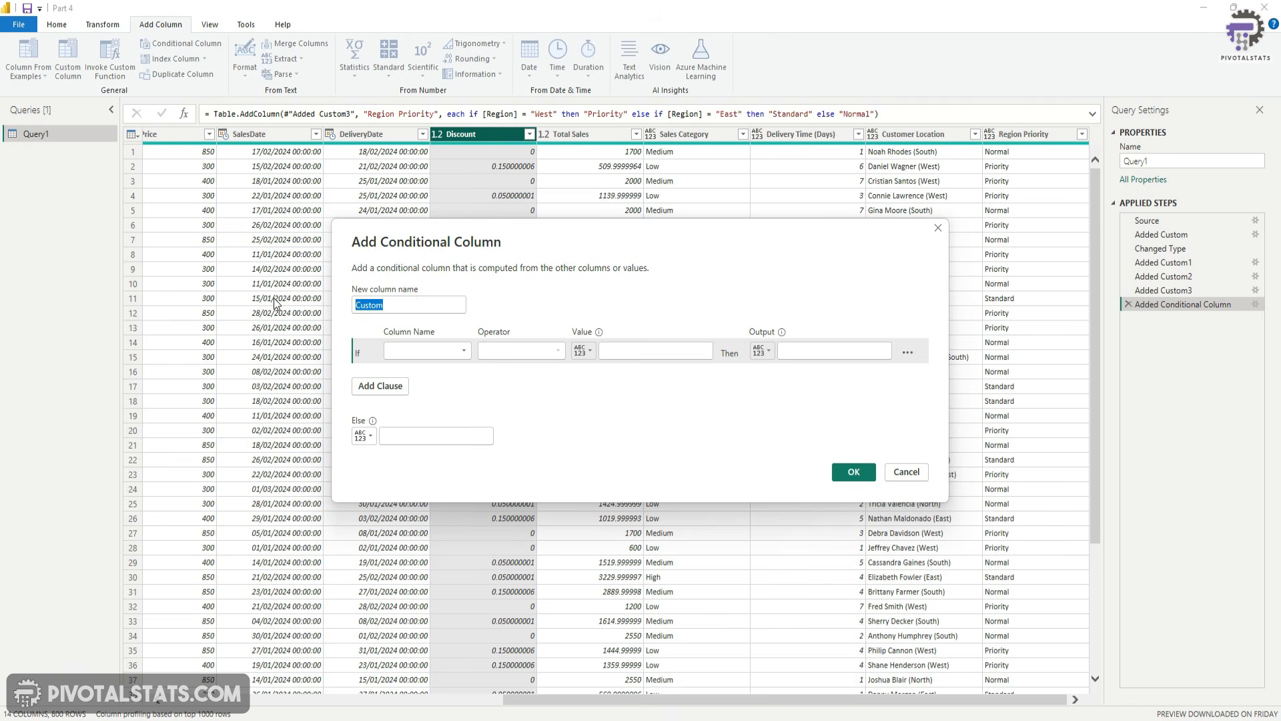
pyautogui.write('Discount Gl')
pyautogui.press('BackSpace')
pyautogui.press('BackSpace')
pyautogui.write('Flag')
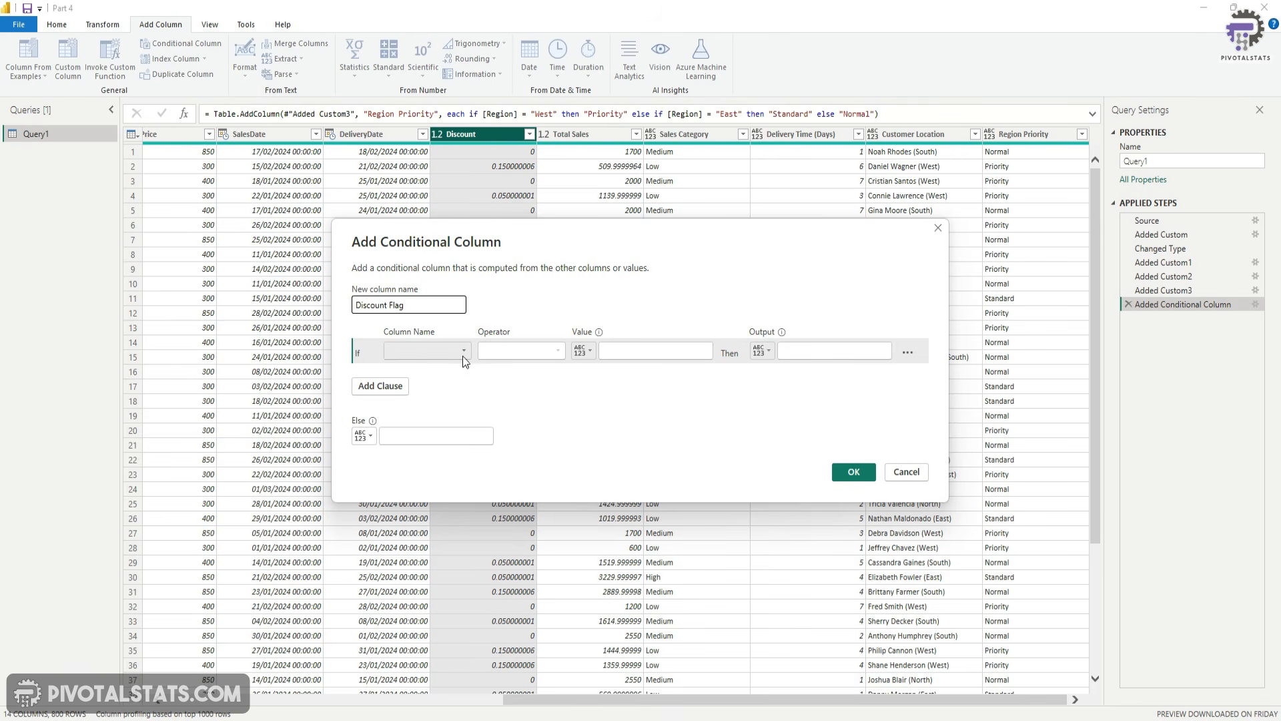
# Step: Define the Discount Flag condition so that Discount is greater than 0 outputs Yes
pyautogui.click(458, 352)
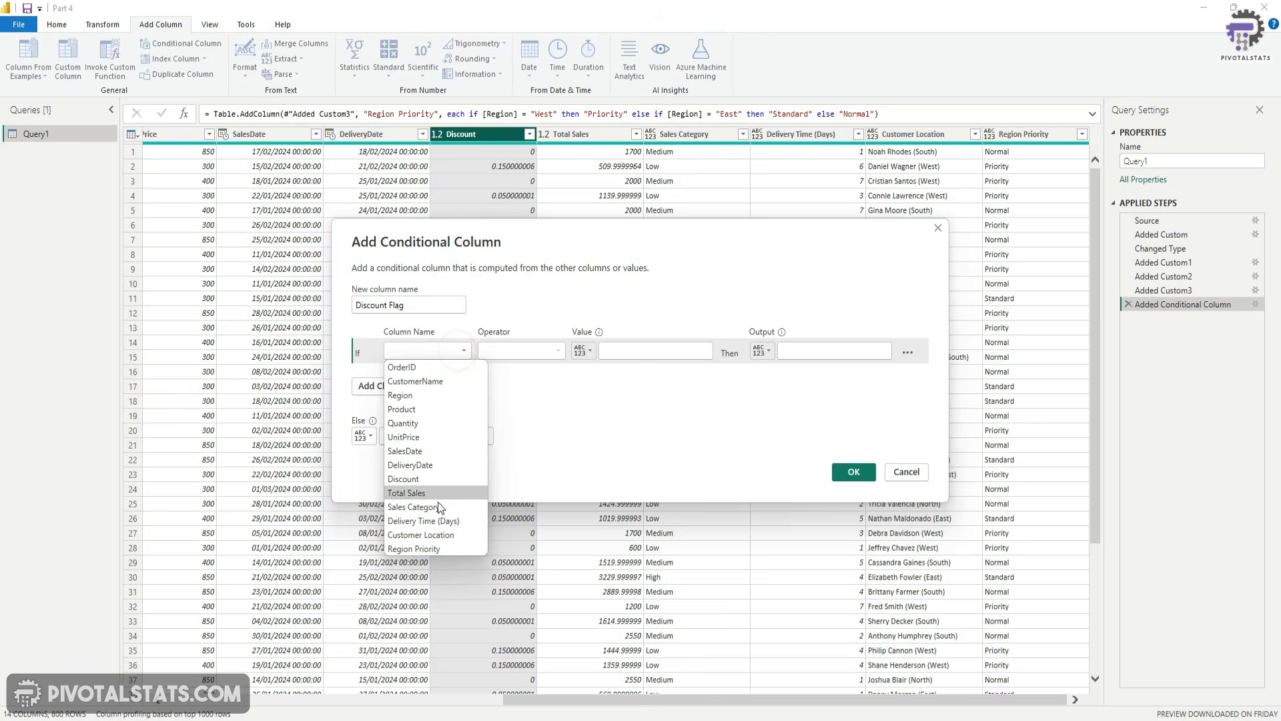
pyautogui.click(437, 502)
pyautogui.click(522, 351)
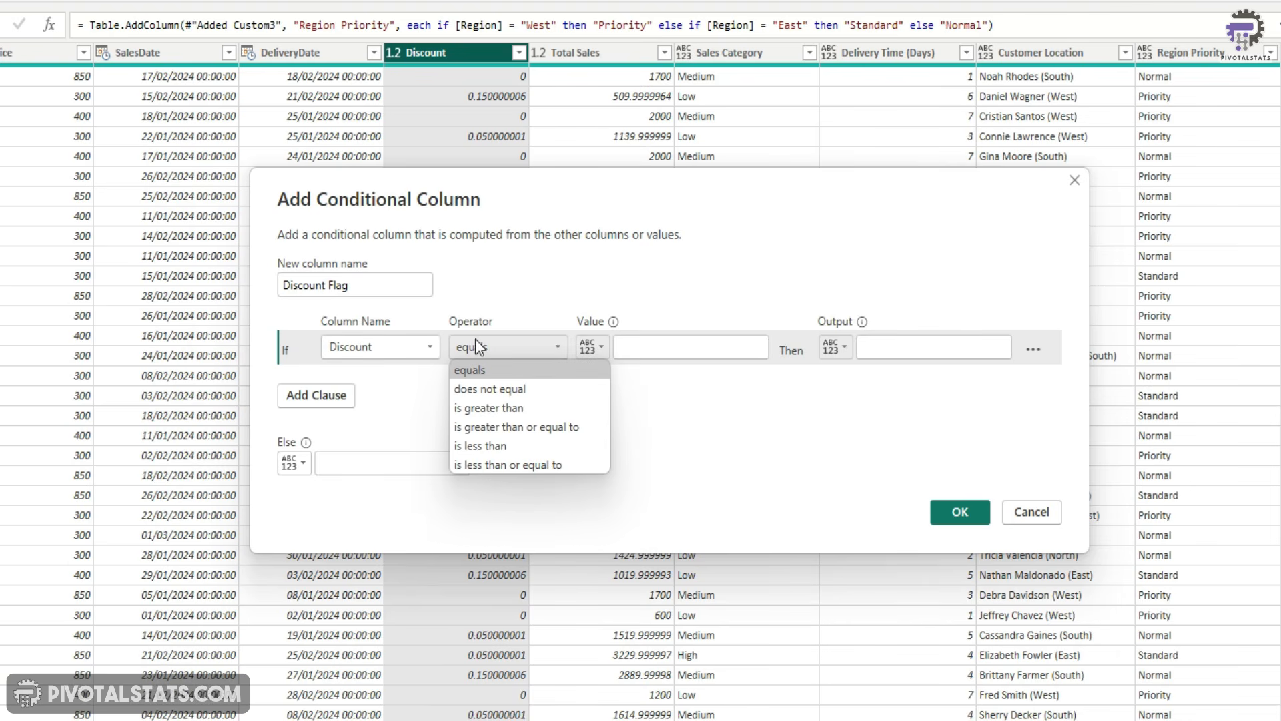
pyautogui.click(532, 406)
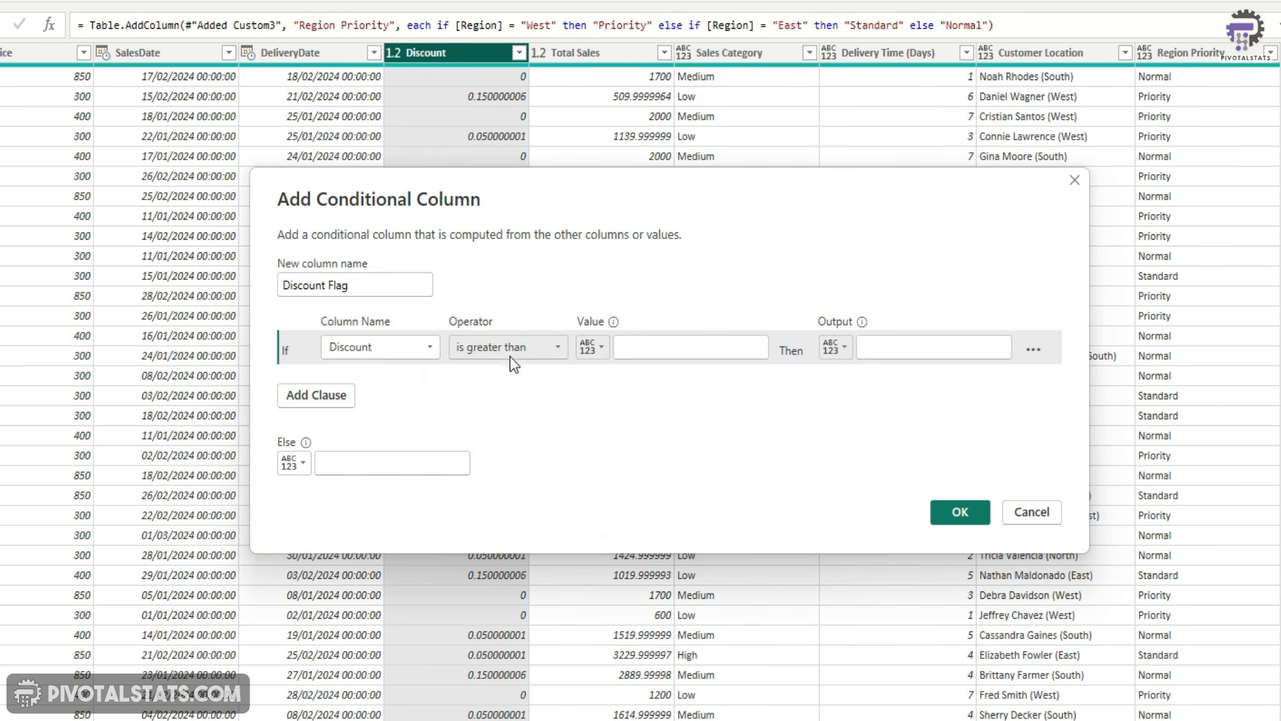
pyautogui.click(659, 350)
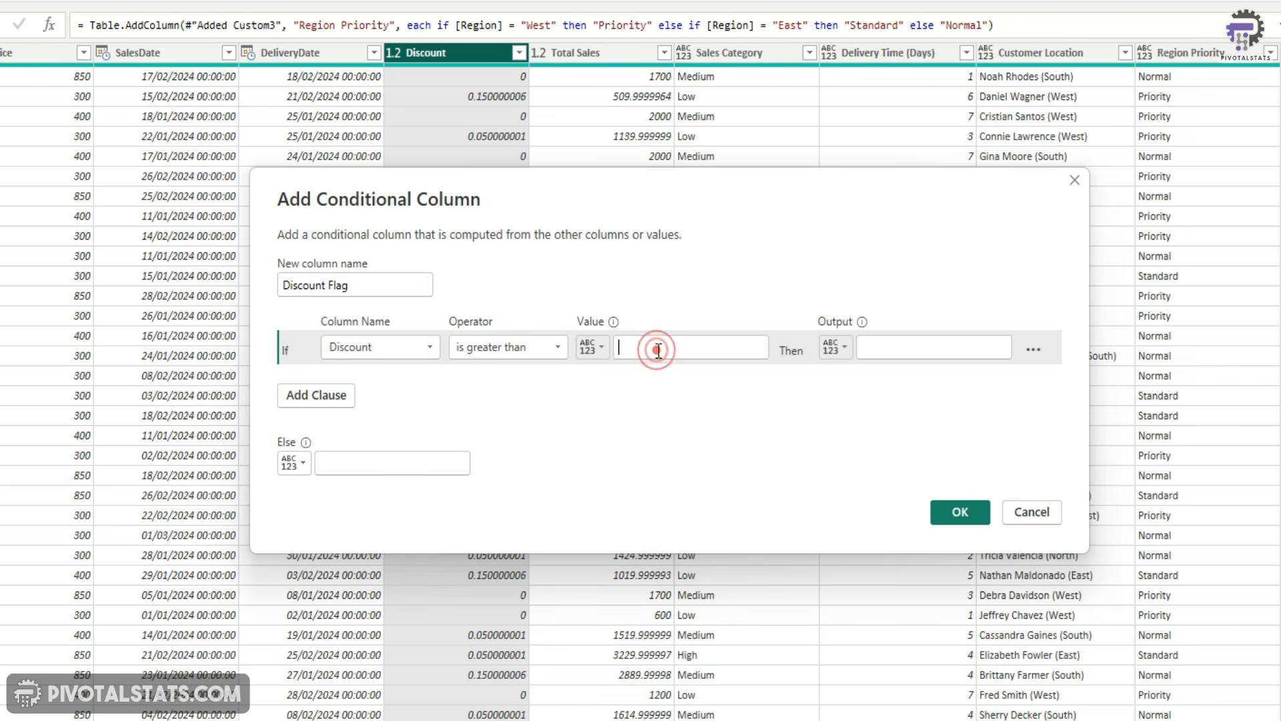
pyautogui.write('0')
pyautogui.click(875, 348)
pyautogui.write('Yes')
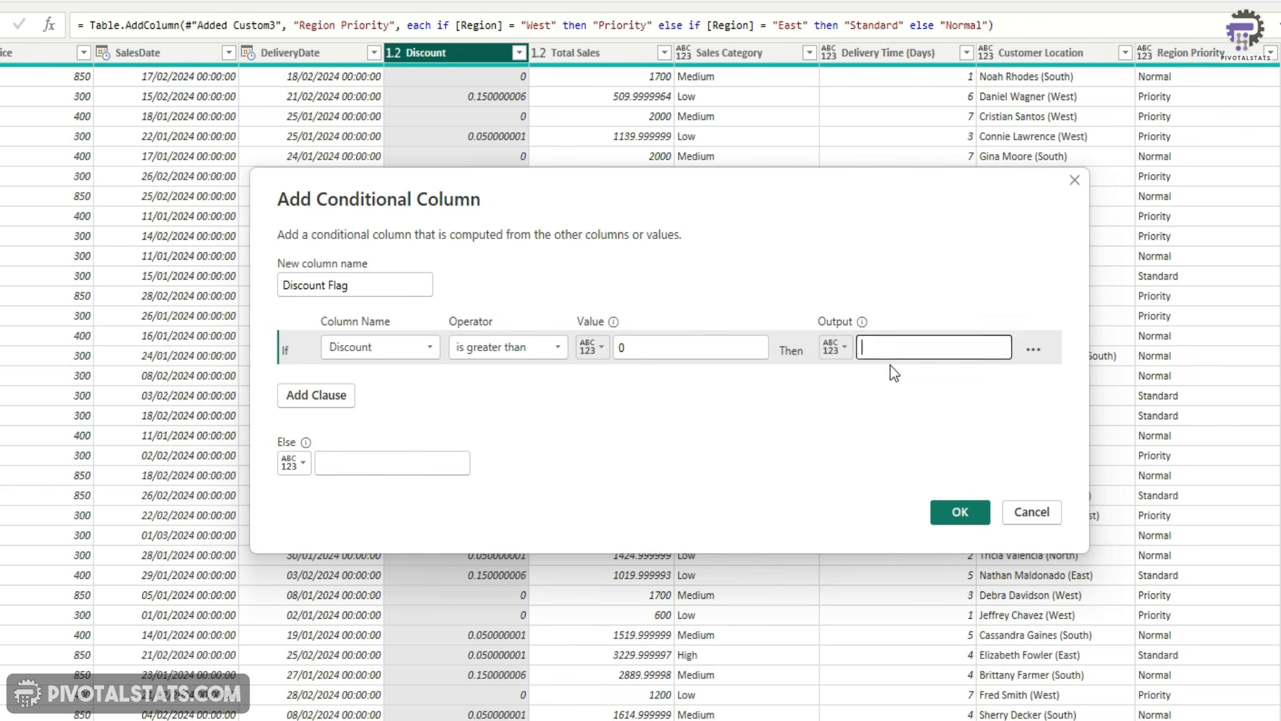
# Step: Set the else output to No and create the Discount Flag column
pyautogui.click(366, 463)
pyautogui.write('No')
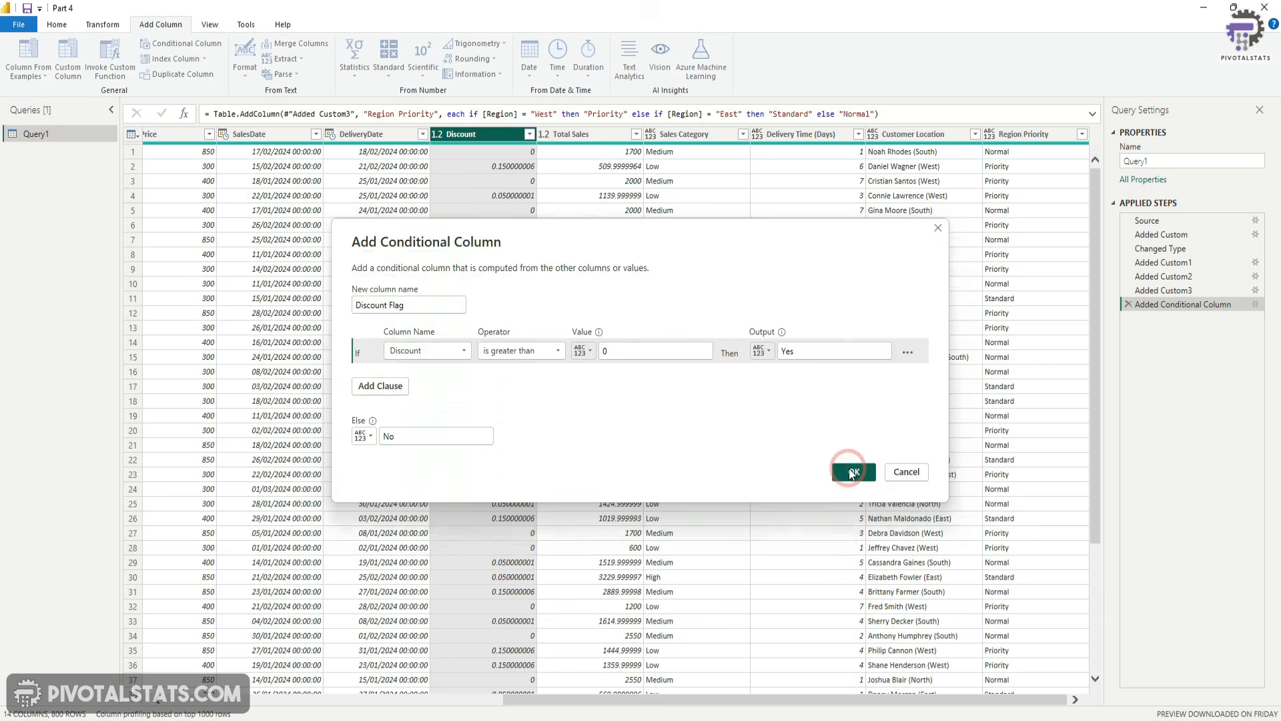
pyautogui.click(959, 512)
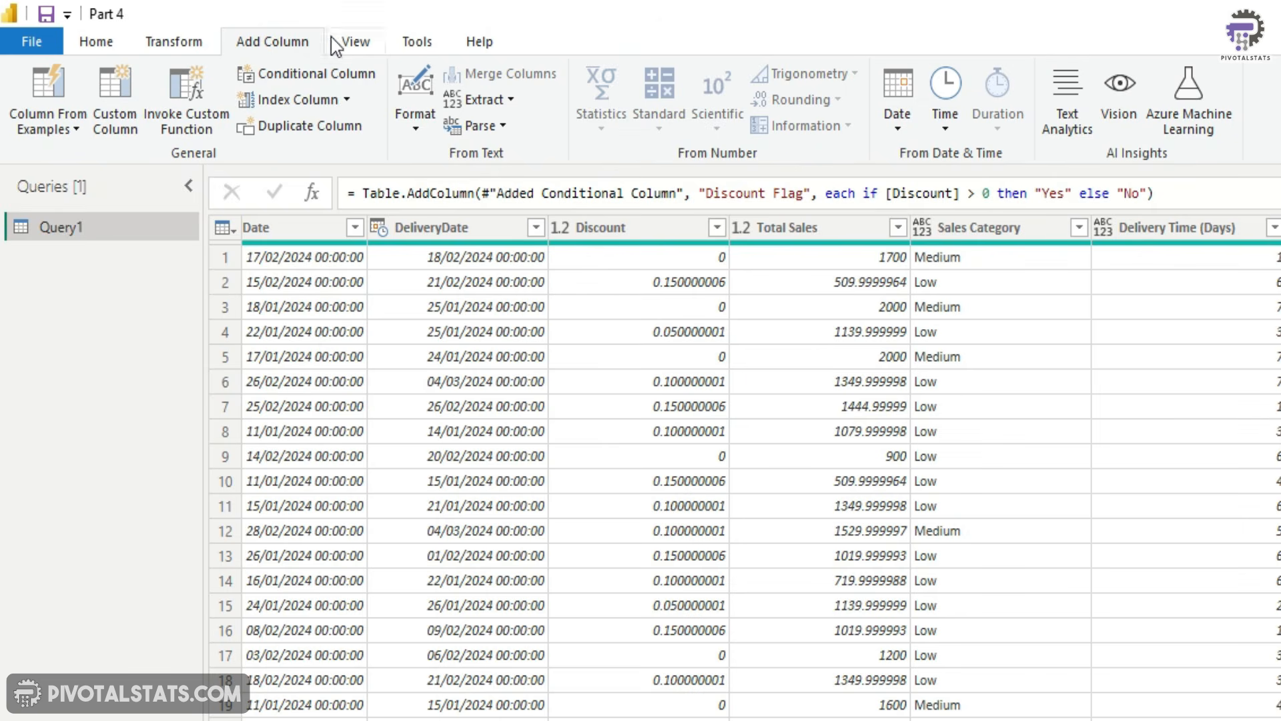
# Step: Add two index columns to Query1, one starting from 0 and another starting from 1
pyautogui.click(347, 100)
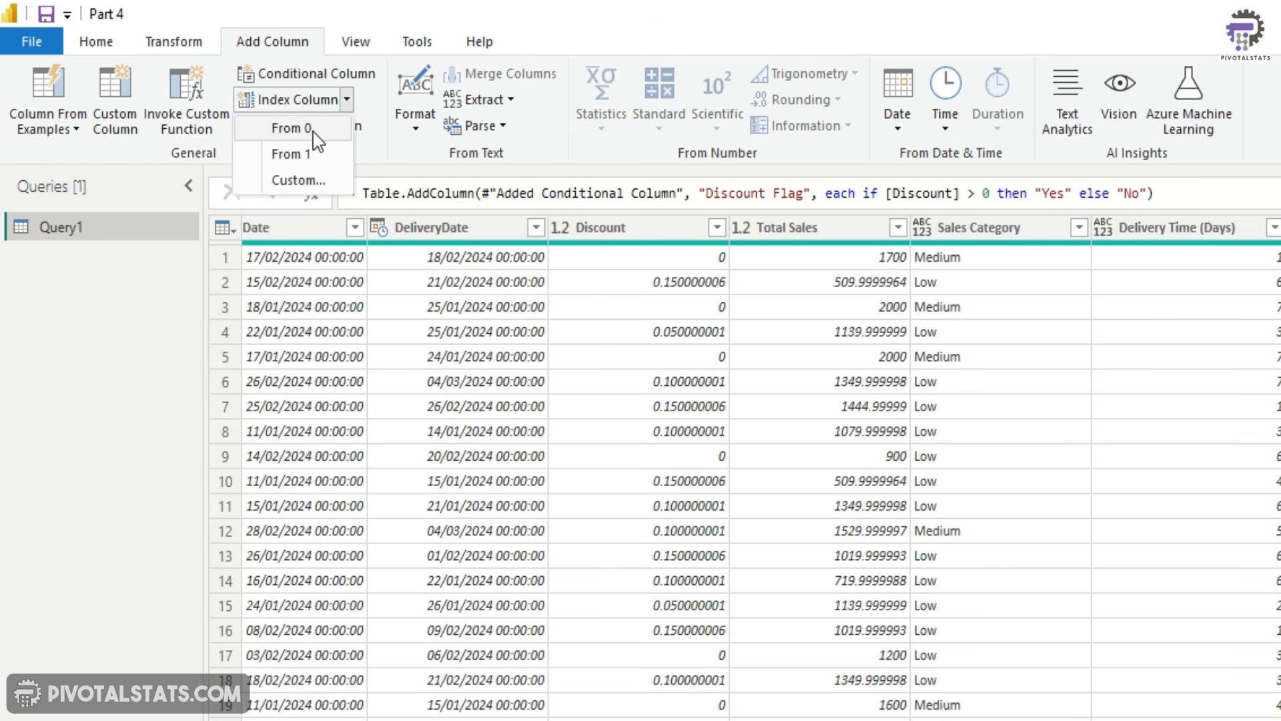
pyautogui.click(313, 129)
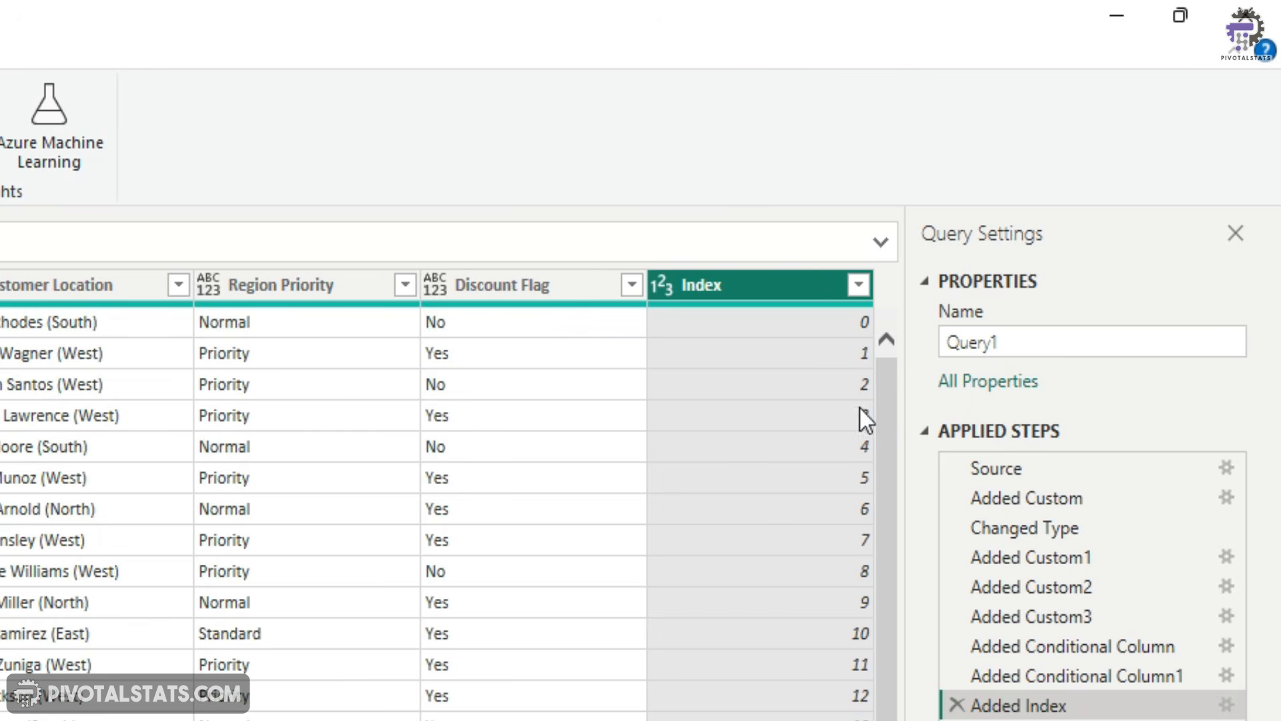
pyautogui.scroll(-8, 433, 514)
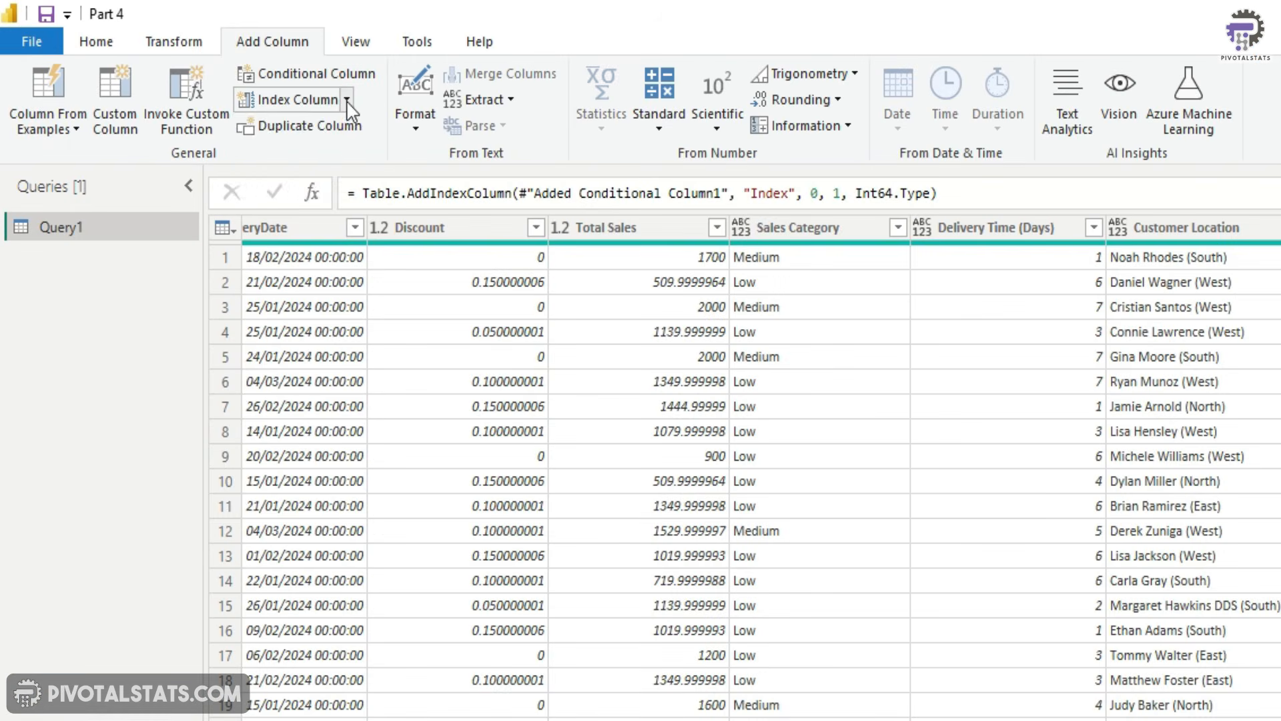
pyautogui.click(347, 100)
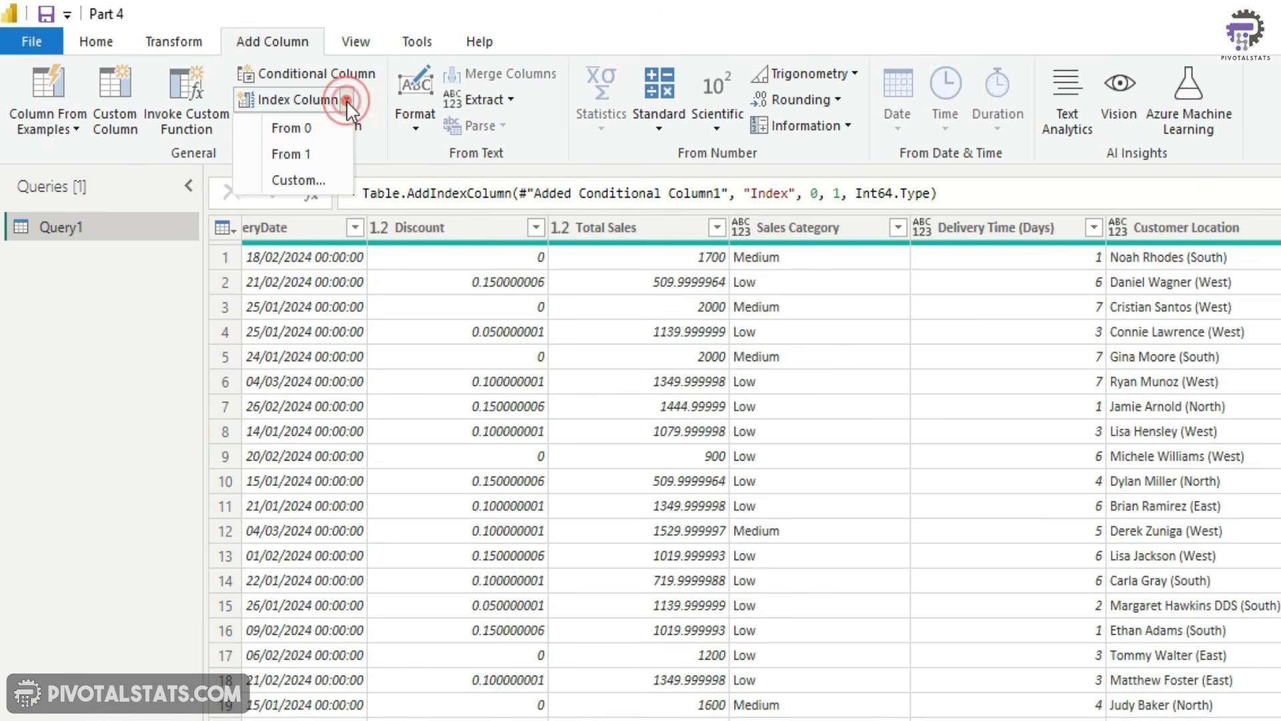
pyautogui.click(308, 159)
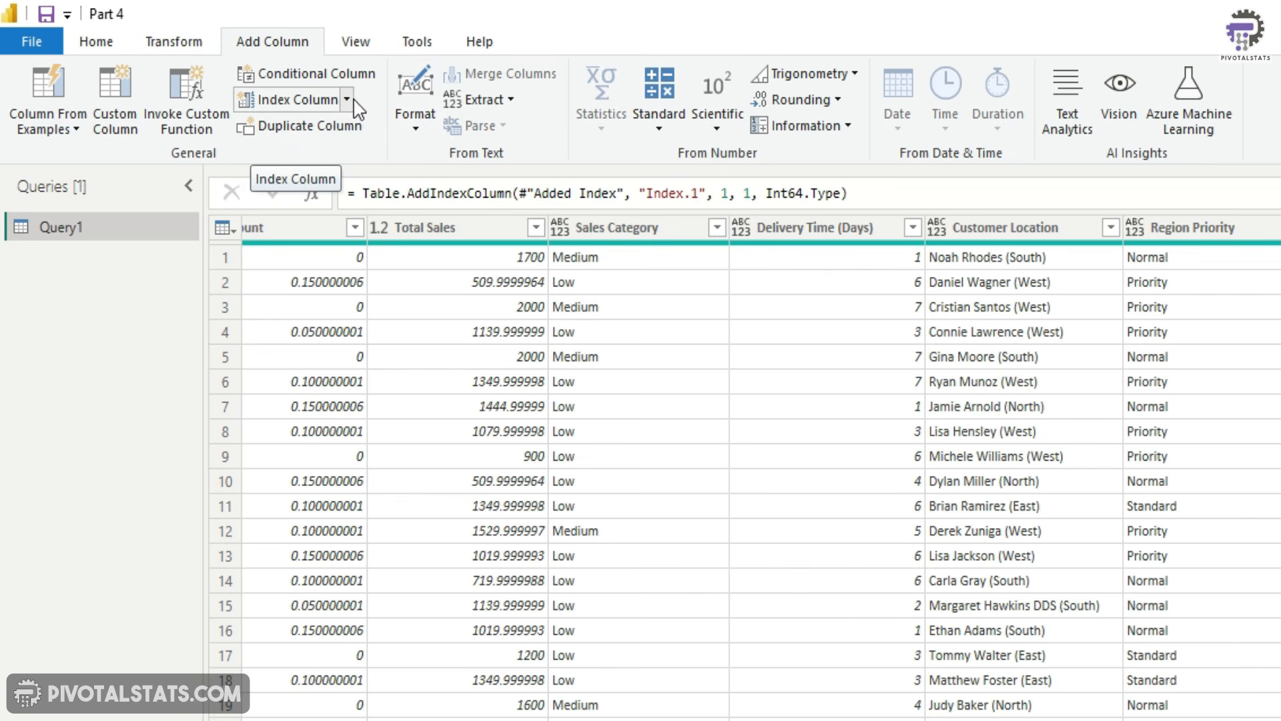
# Step: Add a custom index column to Query1 with starting index 10 and increment 5
pyautogui.click(348, 100)
pyautogui.click(327, 187)
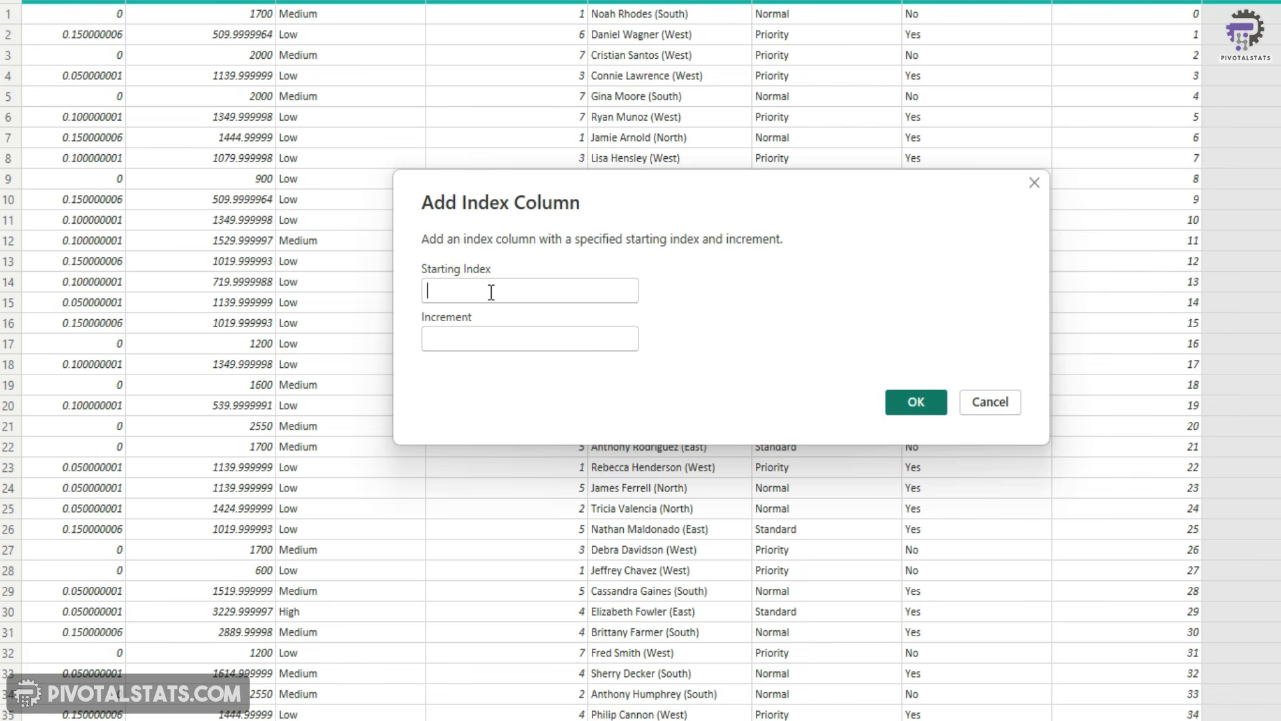
pyautogui.write('10')
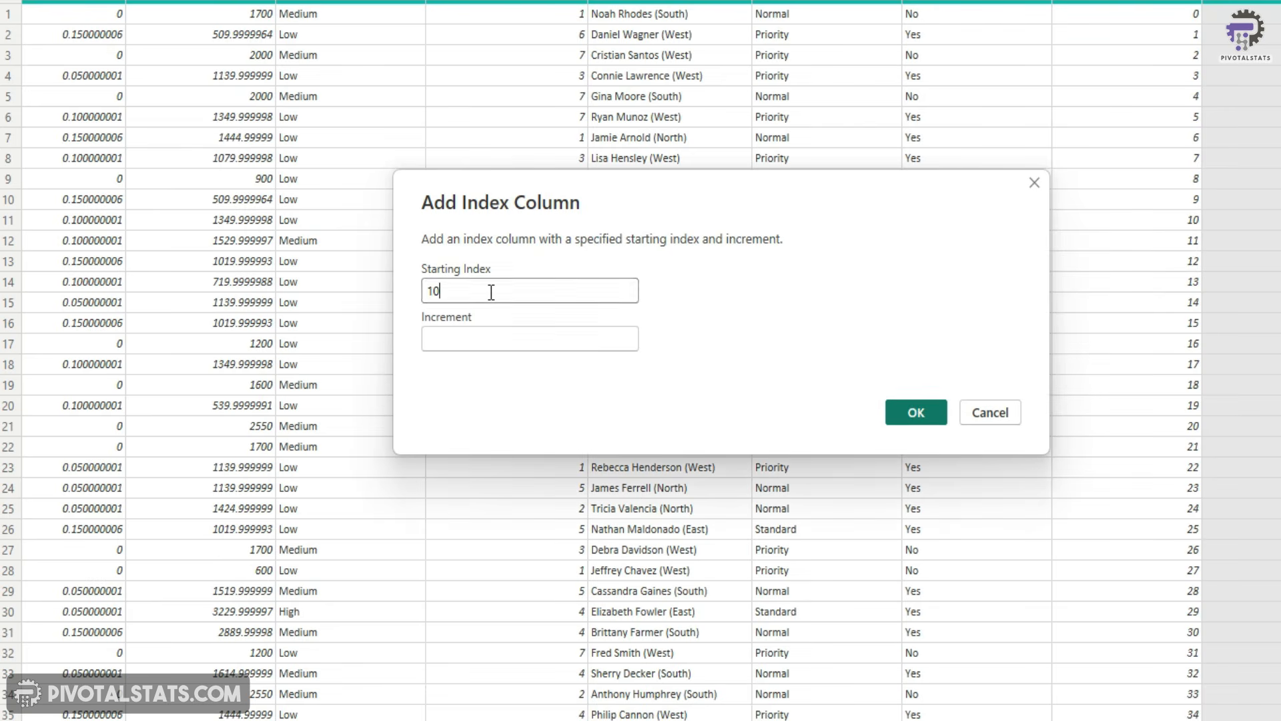
pyautogui.click(494, 340)
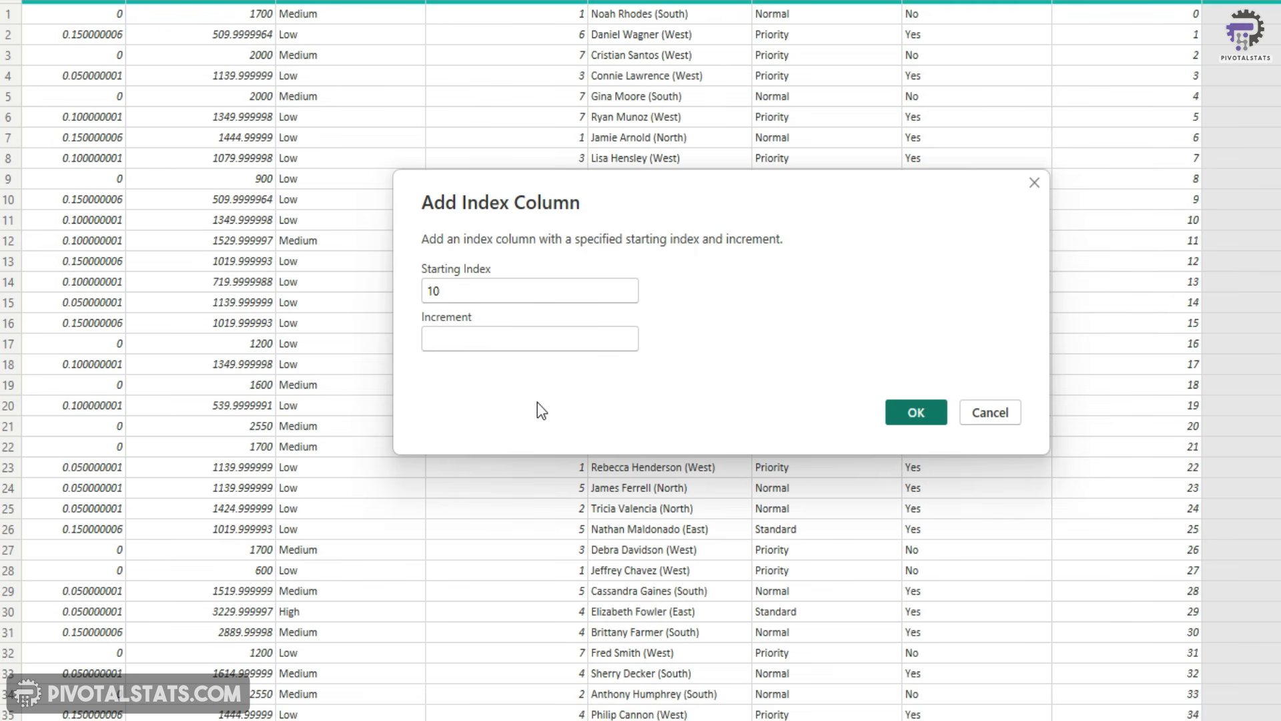
pyautogui.write('5')
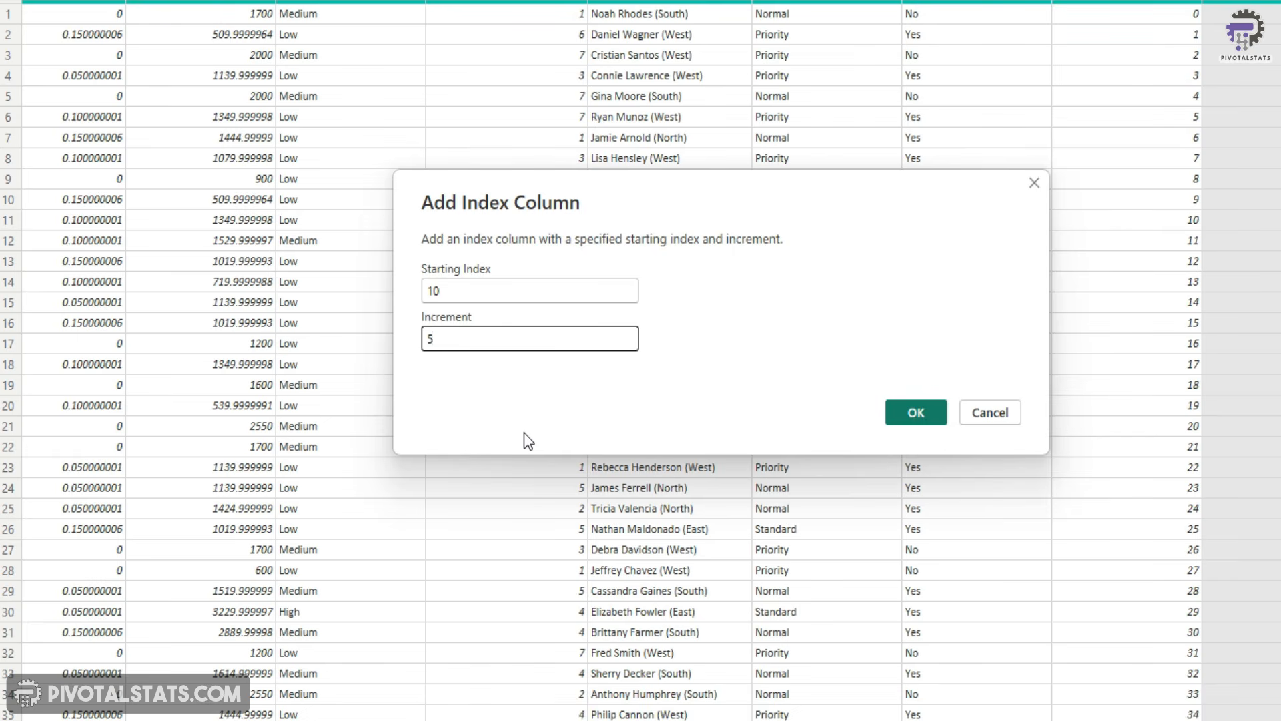
pyautogui.click(901, 413)
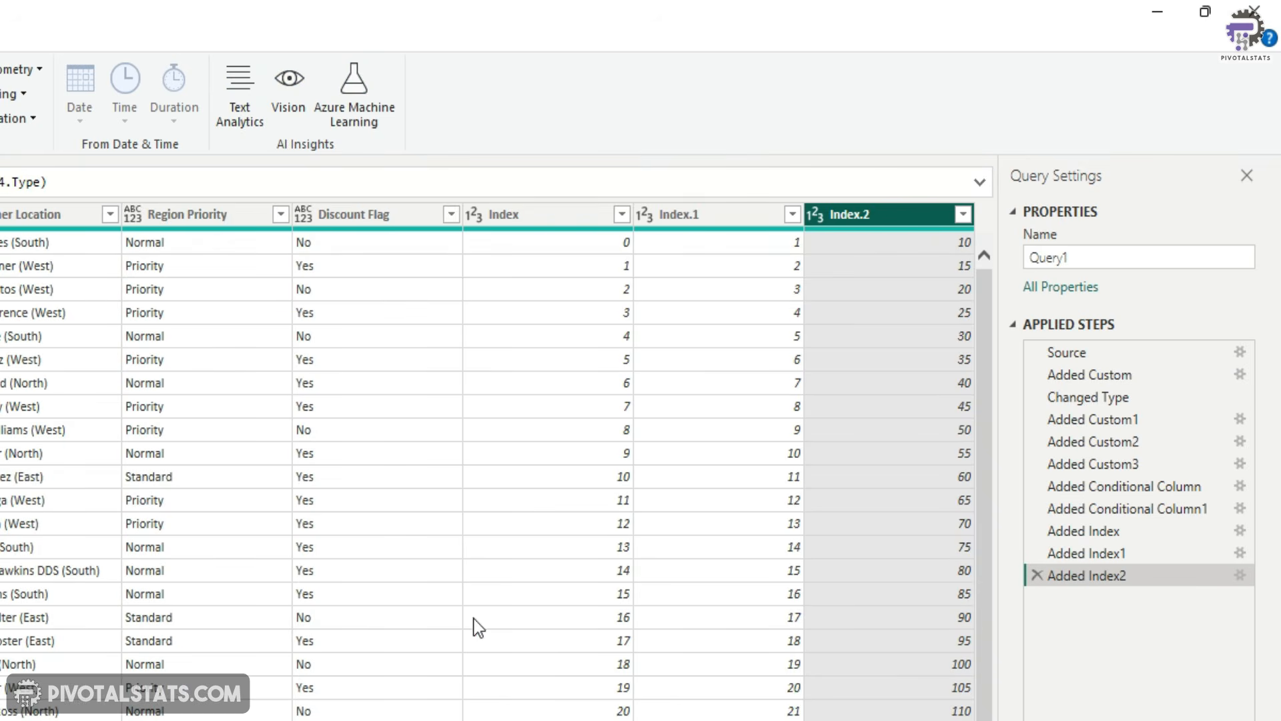
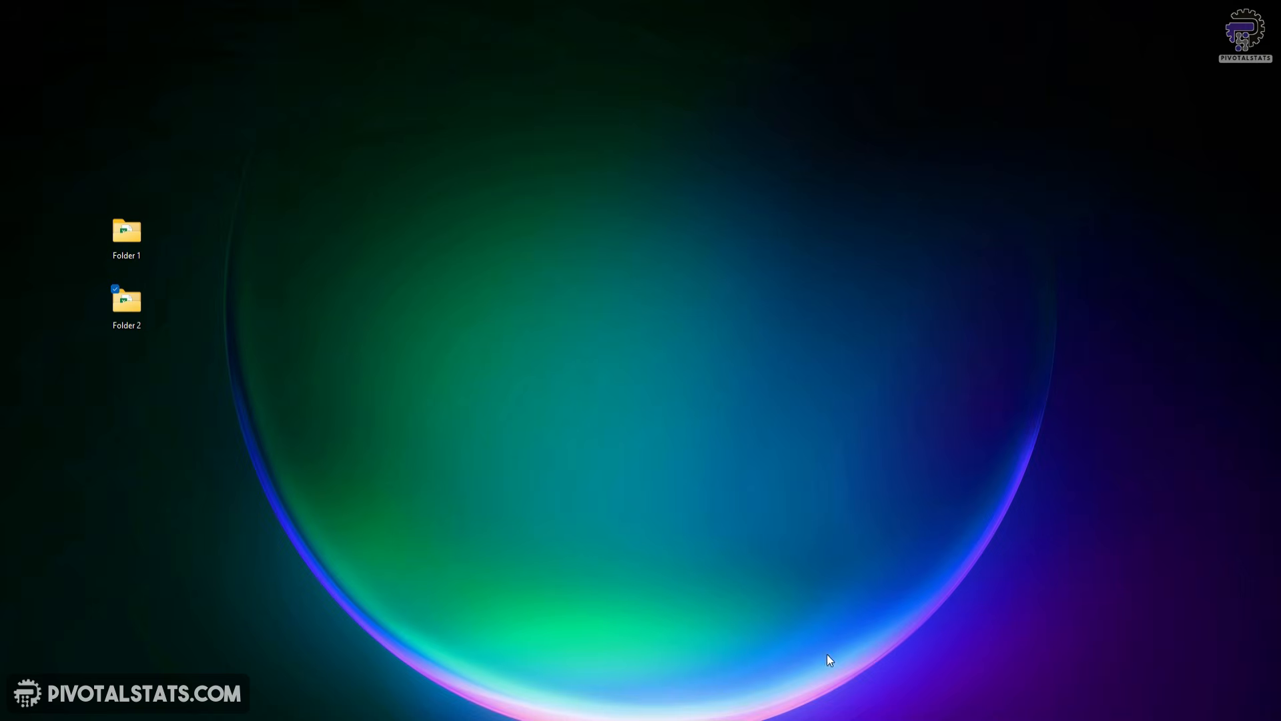
# Step: In a new Power BI report, import ESalesData_Advanced.csv from Folder 1 as text/CSV and open it for transformation
pyautogui.click(827, 661)
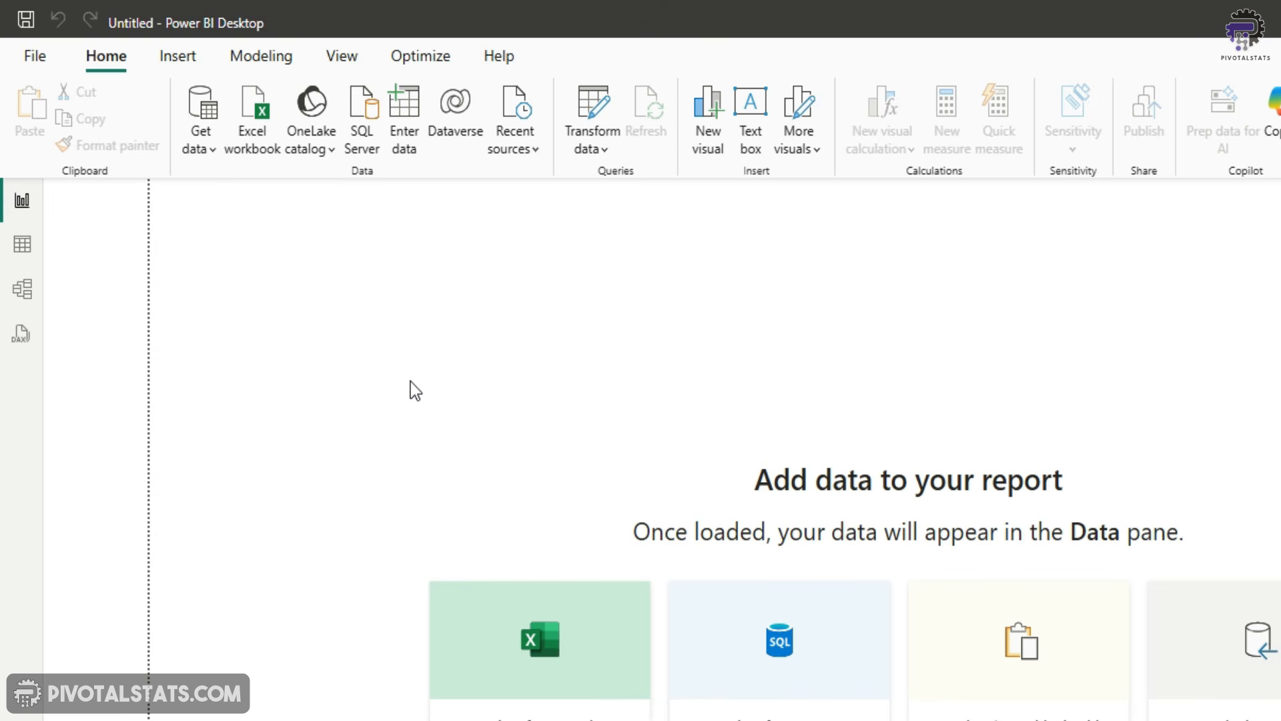
pyautogui.click(206, 150)
pyautogui.click(247, 434)
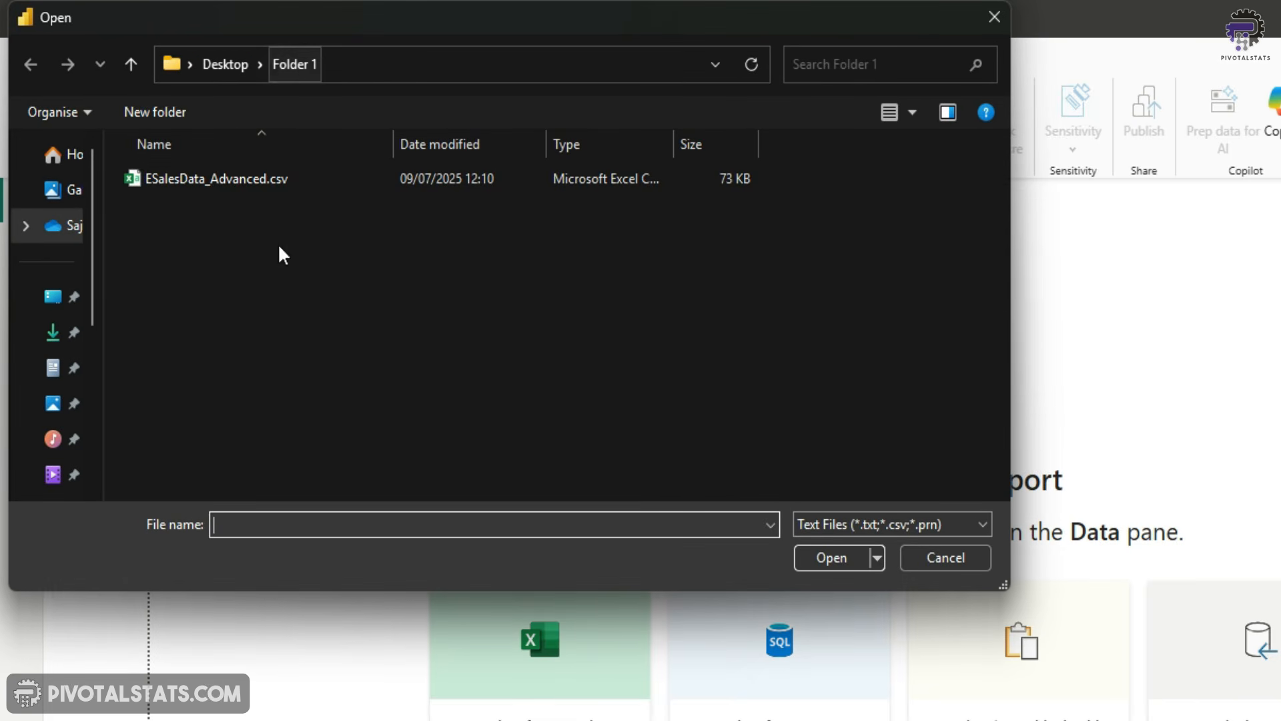
pyautogui.click(220, 184)
pyautogui.click(829, 555)
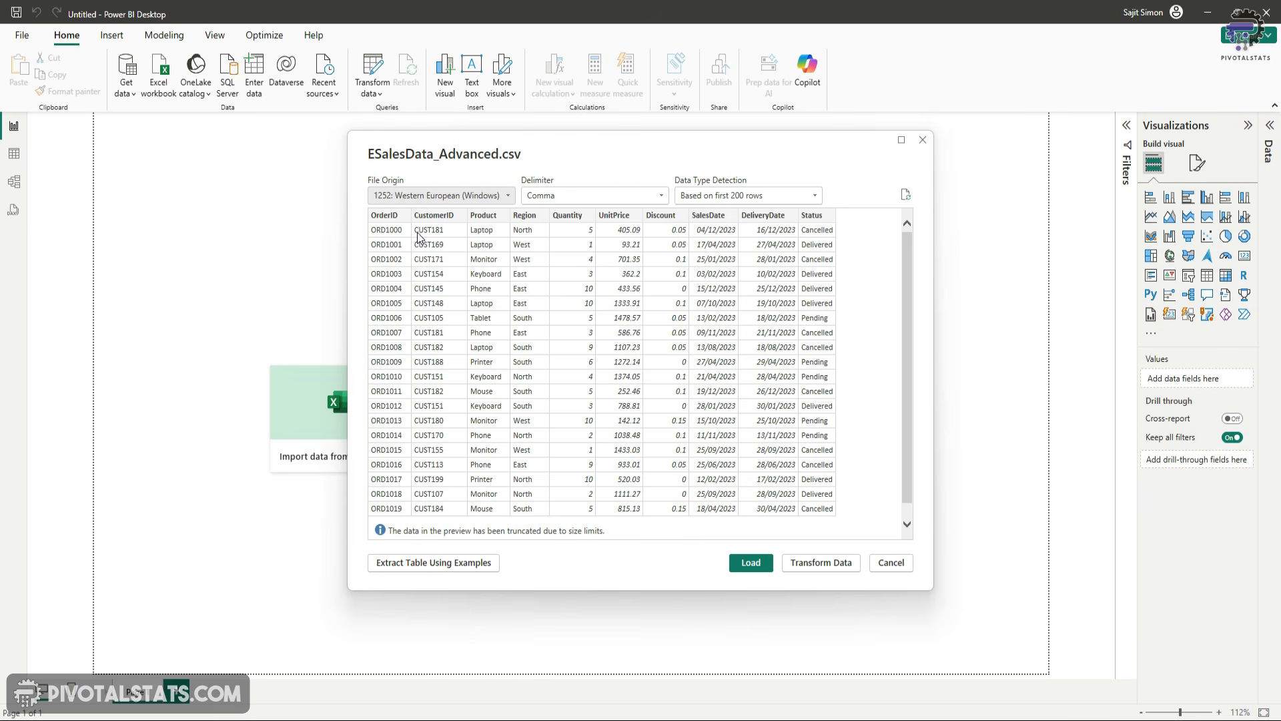
pyautogui.click(834, 563)
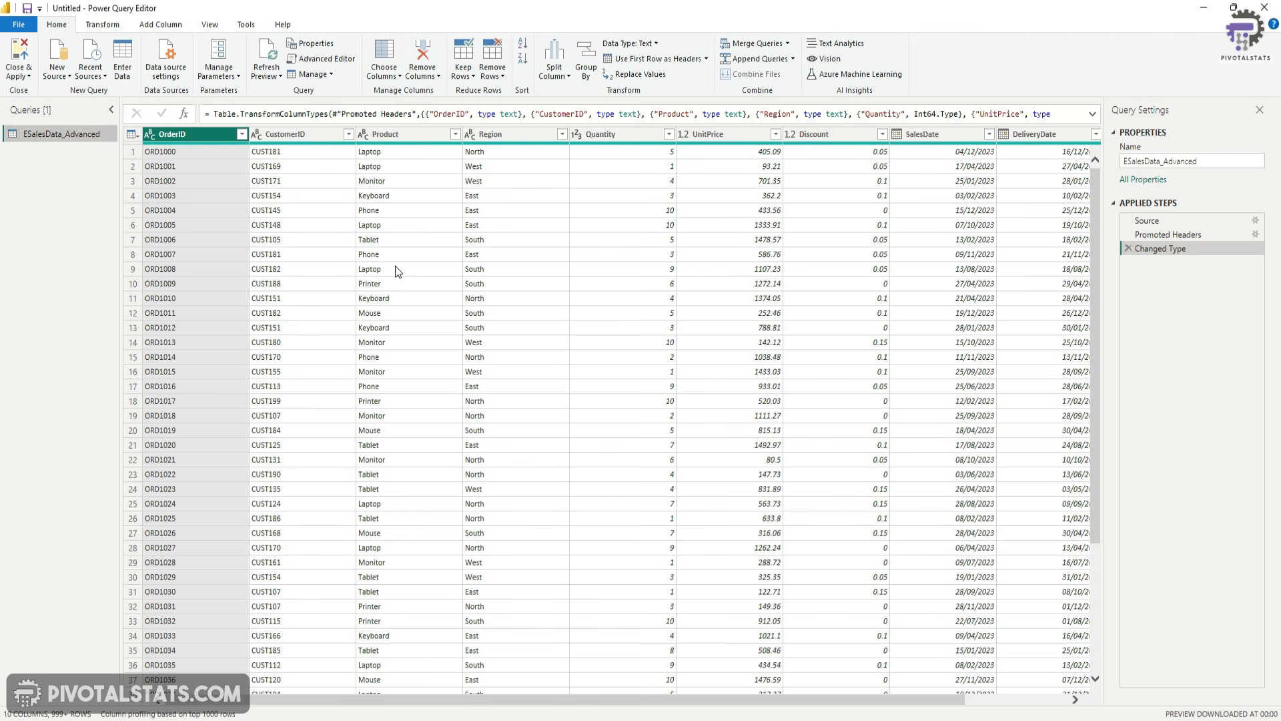
# Step: Create a parameter named FilePath, using the CSV file path copied from the query's Source formula as its current value
pyautogui.click(1157, 222)
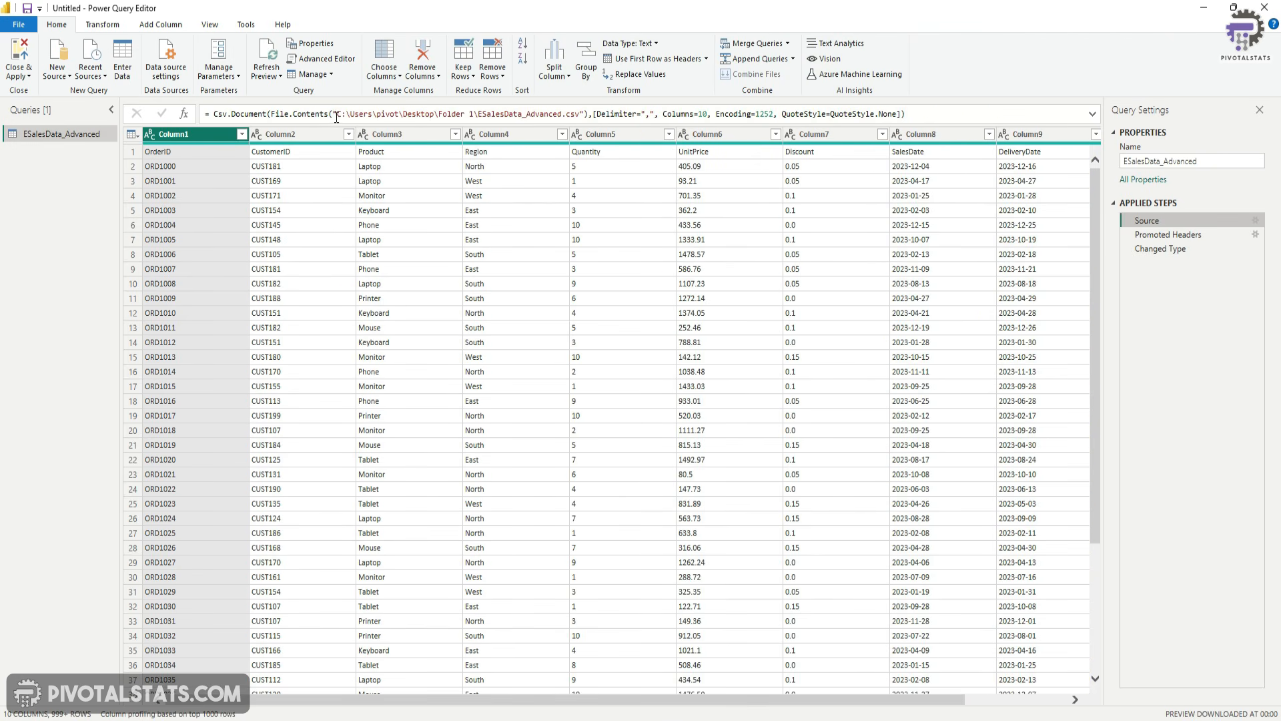
pyautogui.moveTo(340, 114); pyautogui.dragTo(583, 113)
pyautogui.hotkey('ctrl', 'c')
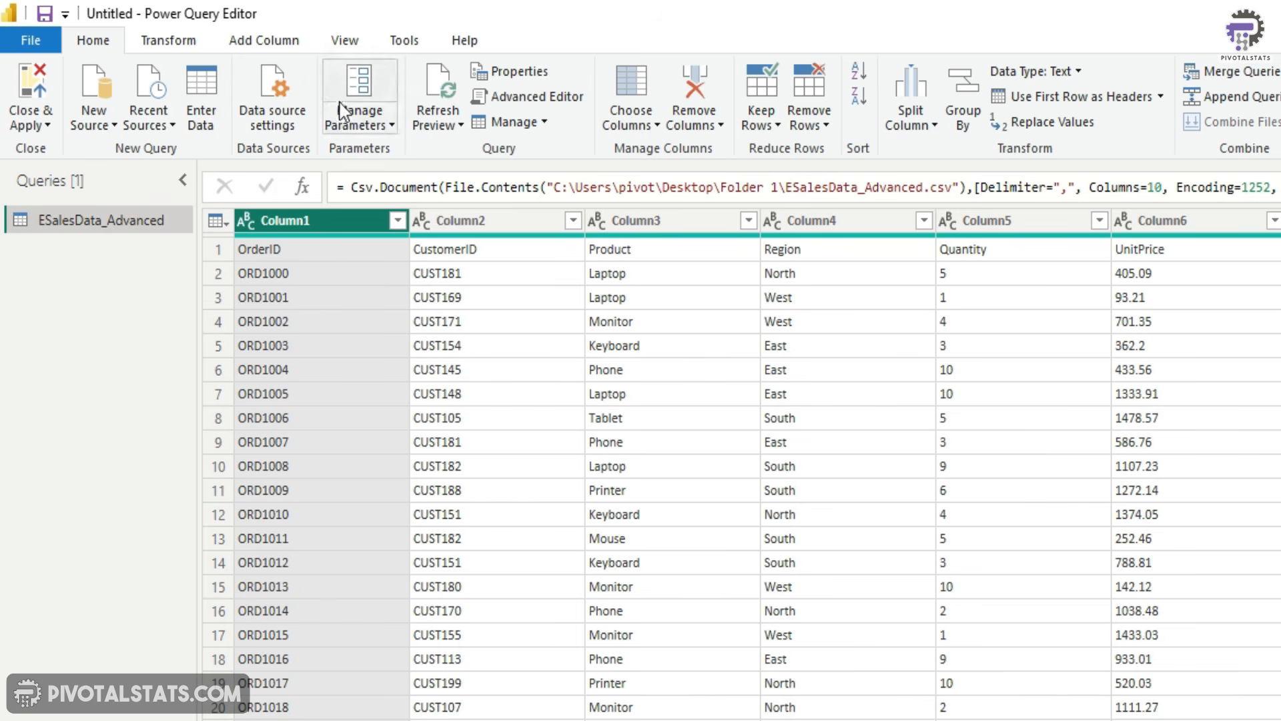
pyautogui.click(377, 124)
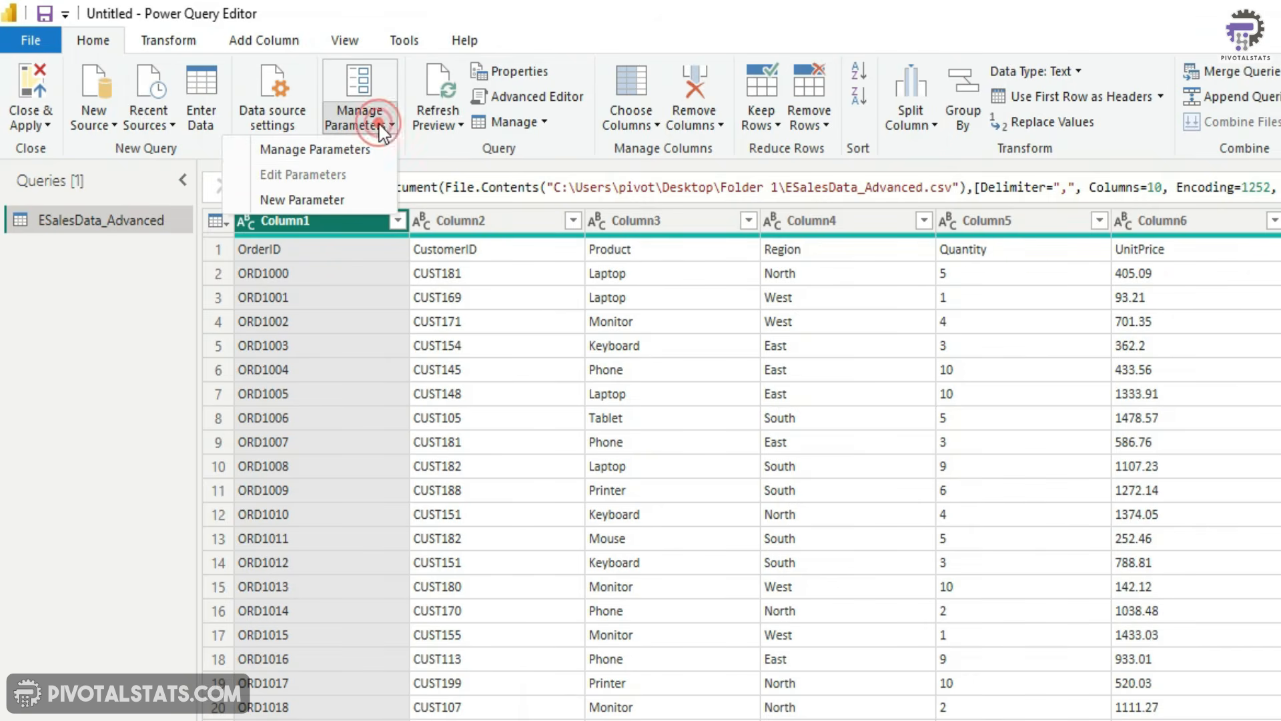
pyautogui.click(332, 199)
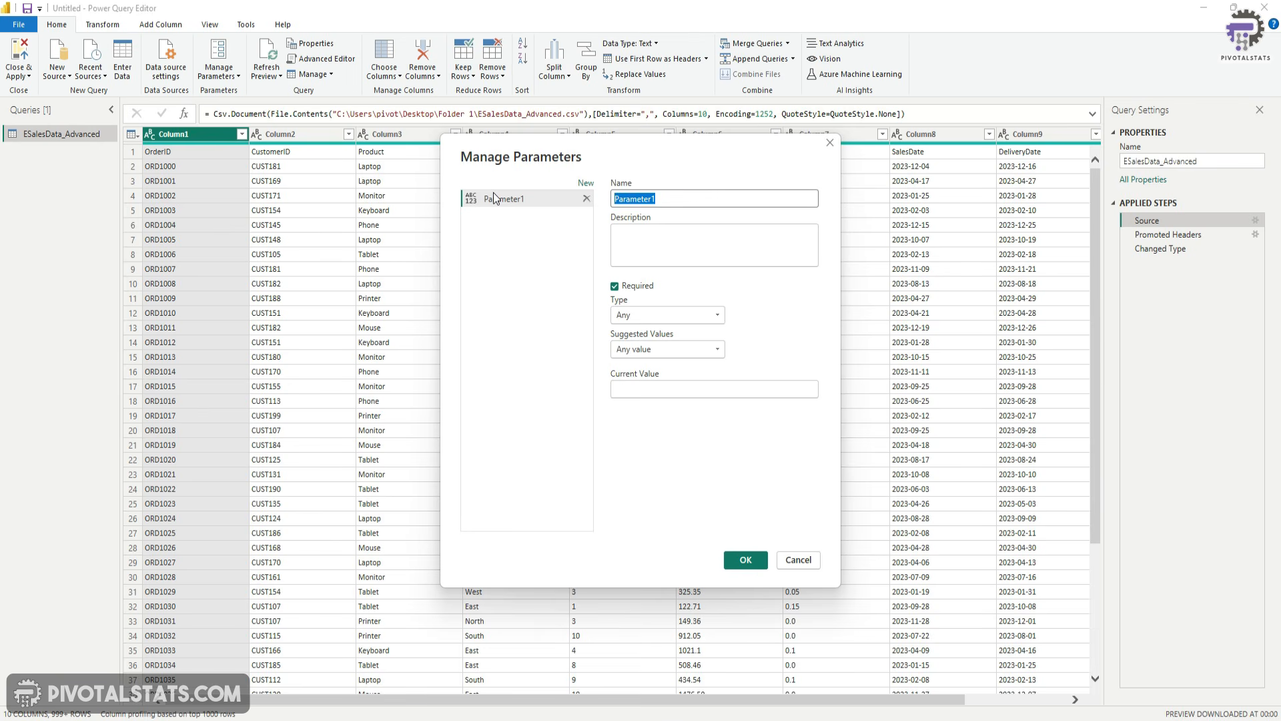
pyautogui.write('FilePath')
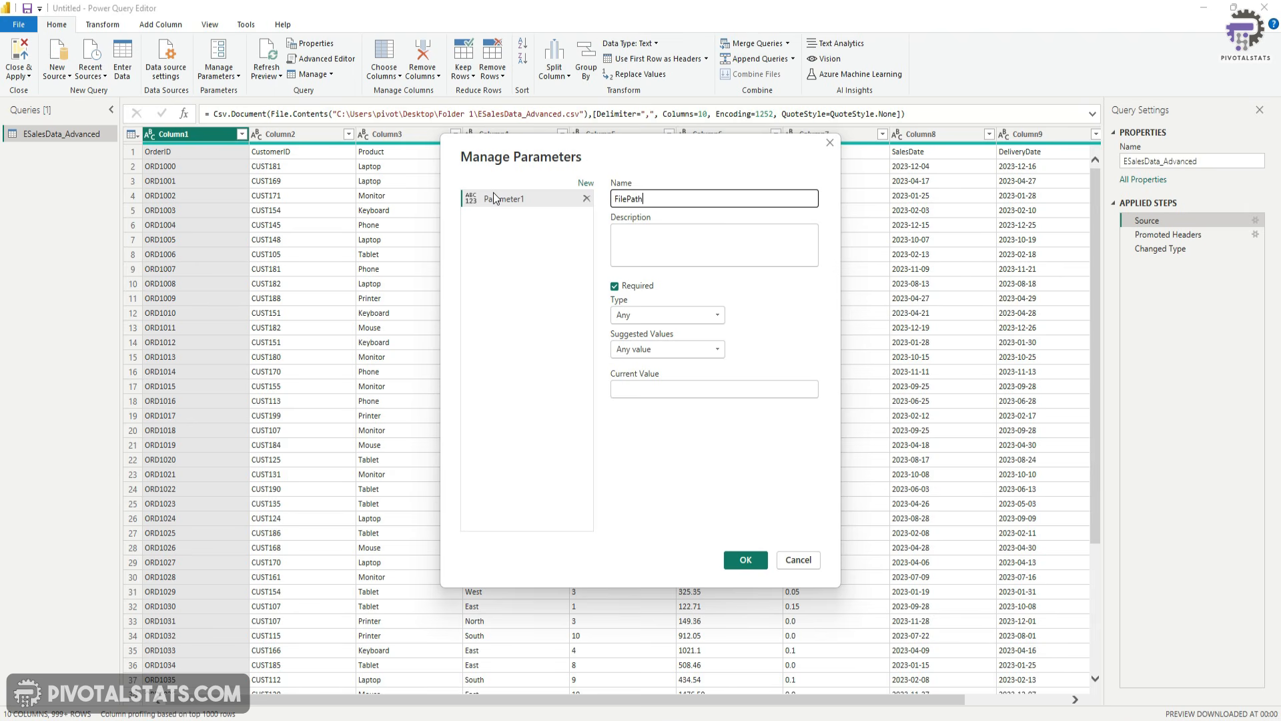
pyautogui.click(688, 390)
pyautogui.hotkey('ctrl', 'v')
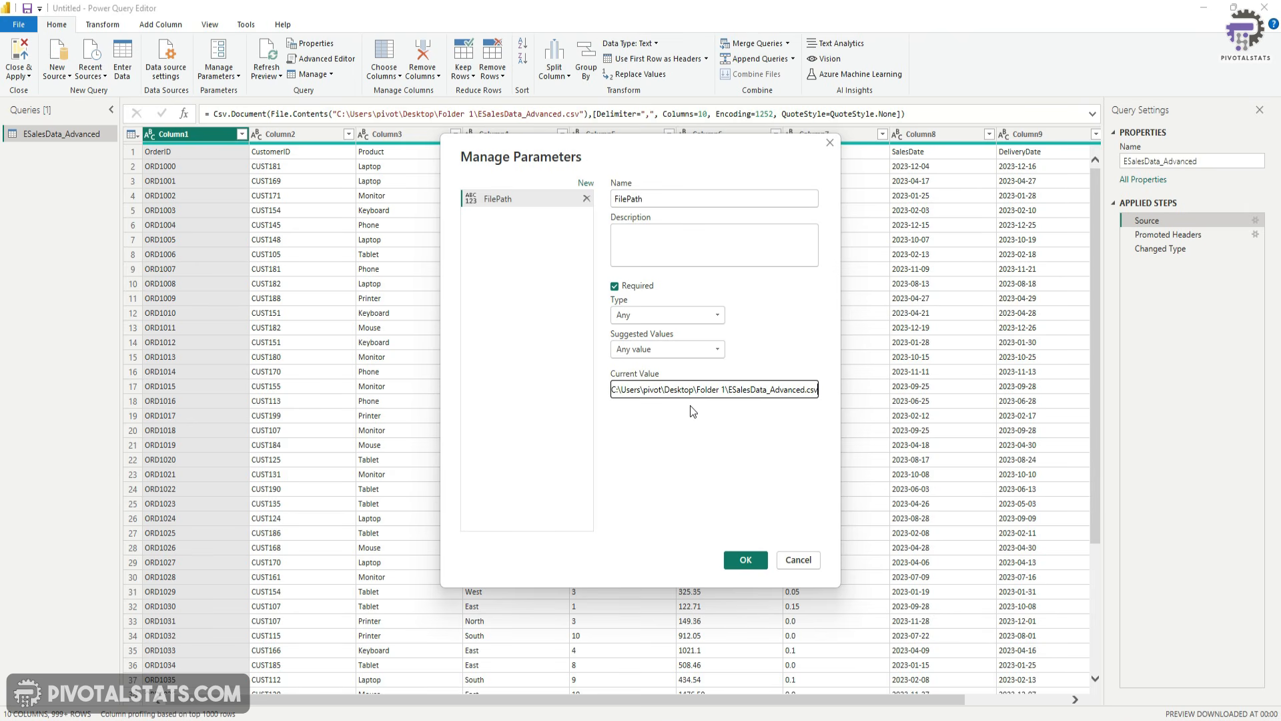
pyautogui.click(745, 559)
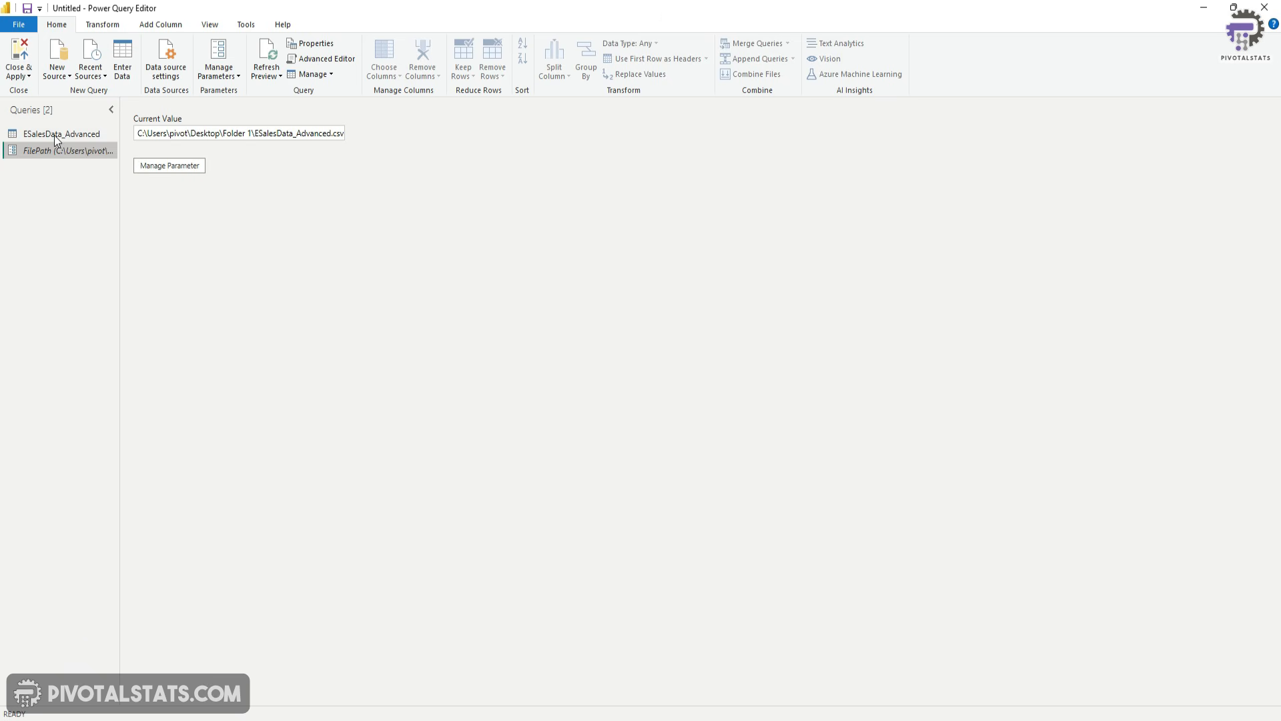
# Step: Replace the hard-coded file path in the ESalesData_Advanced Source formula with the FilePath parameter and return to the Changed Type step
pyautogui.click(55, 134)
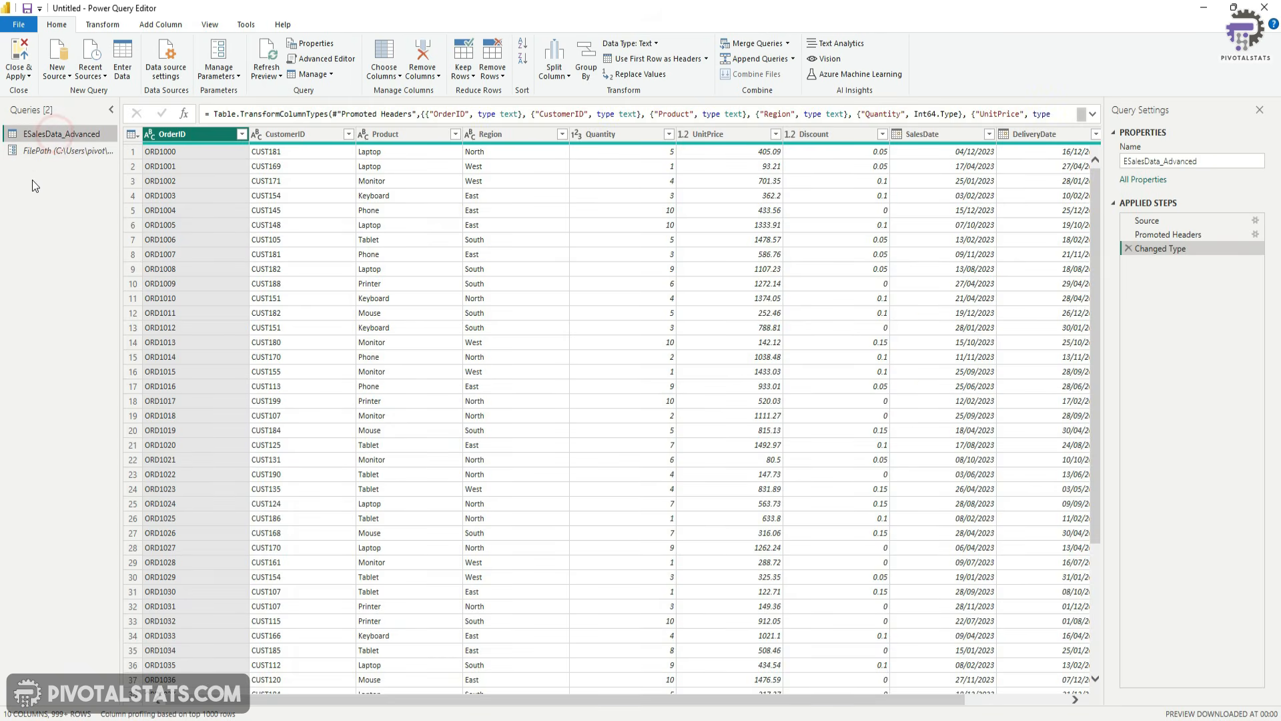
pyautogui.click(1172, 222)
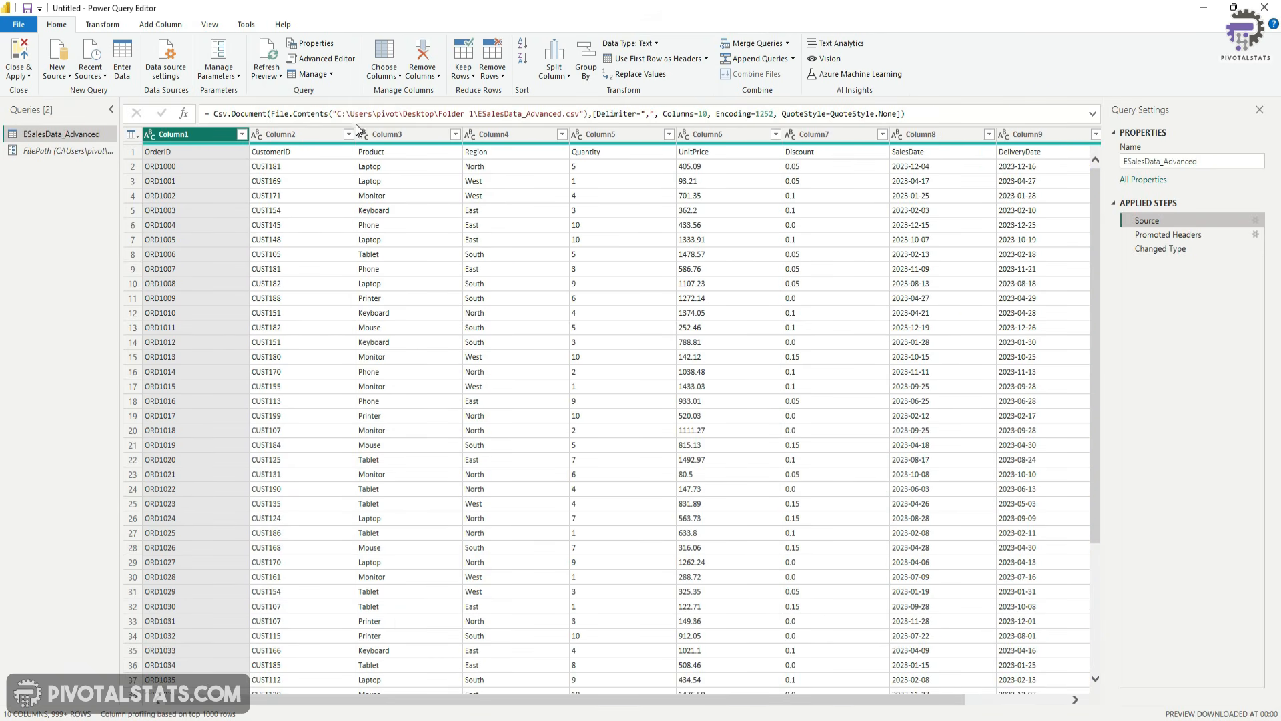
pyautogui.moveTo(336, 115); pyautogui.dragTo(584, 115)
pyautogui.write('Fi')
pyautogui.write('lePath')
pyautogui.click(1168, 249)
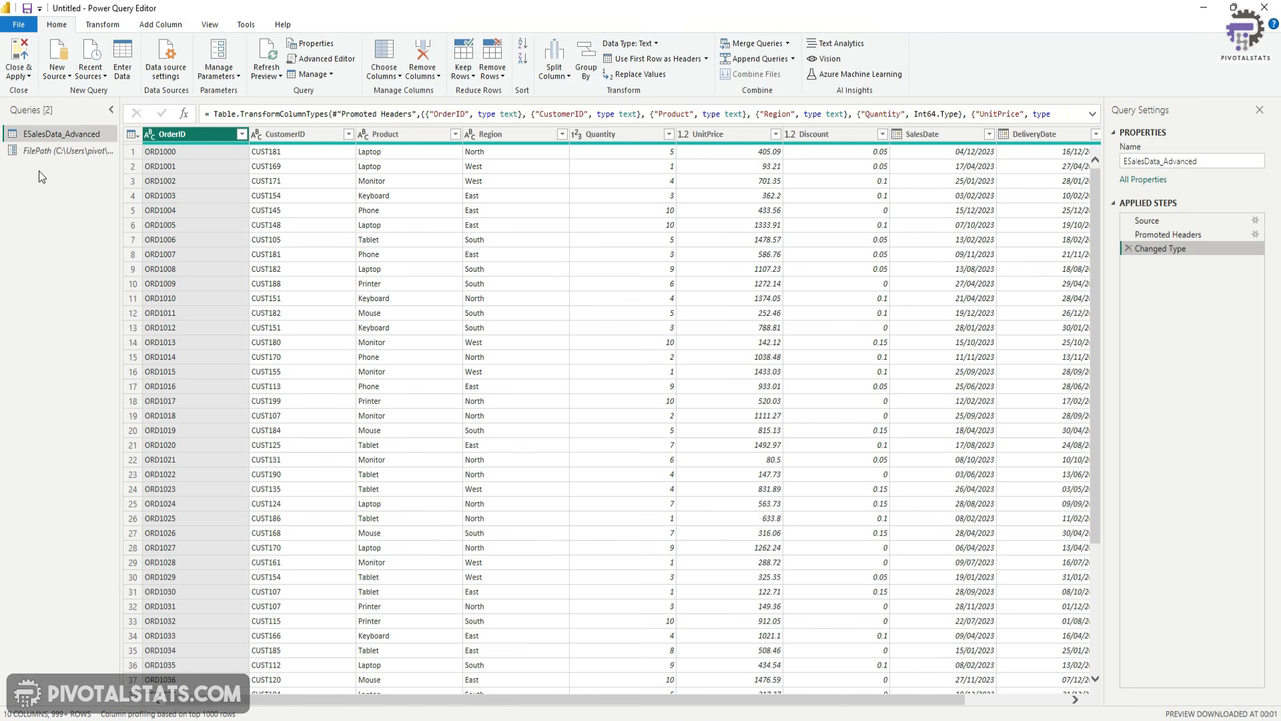
# Step: Apply the query changes to the report and expand the ESalesData_Advanced table's field list
pyautogui.click(28, 75)
pyautogui.click(41, 91)
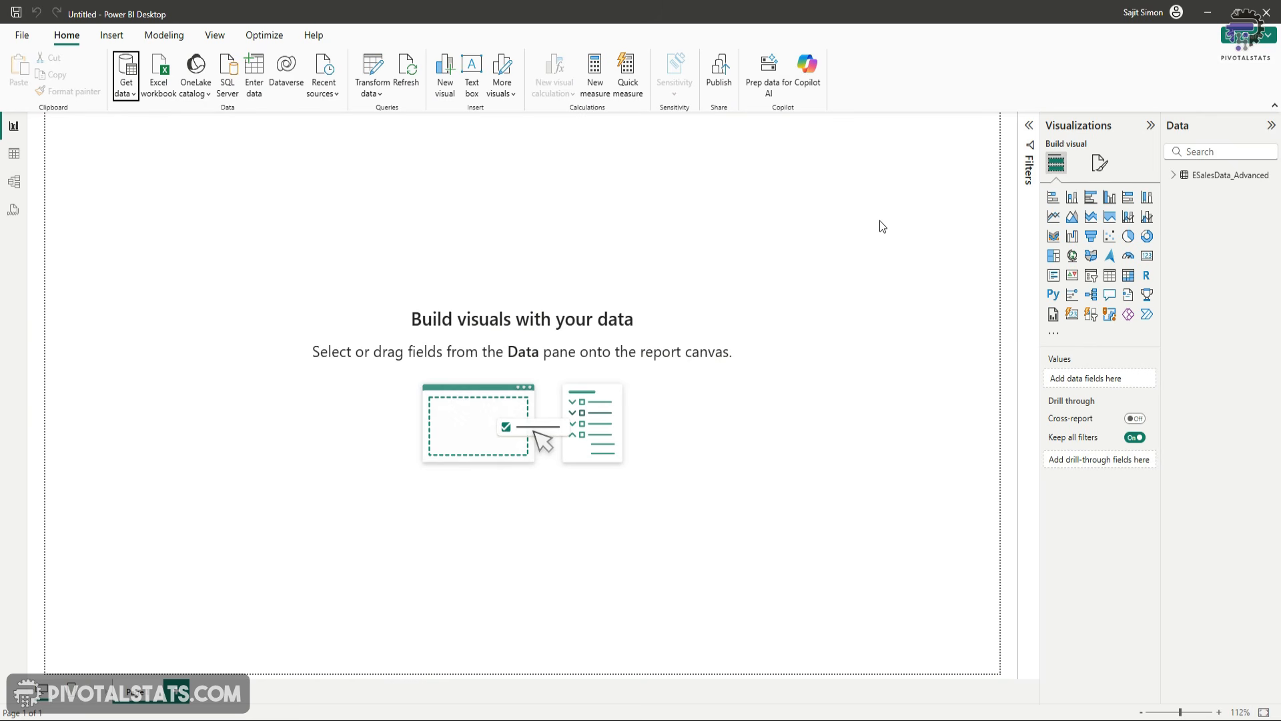
pyautogui.click(1173, 175)
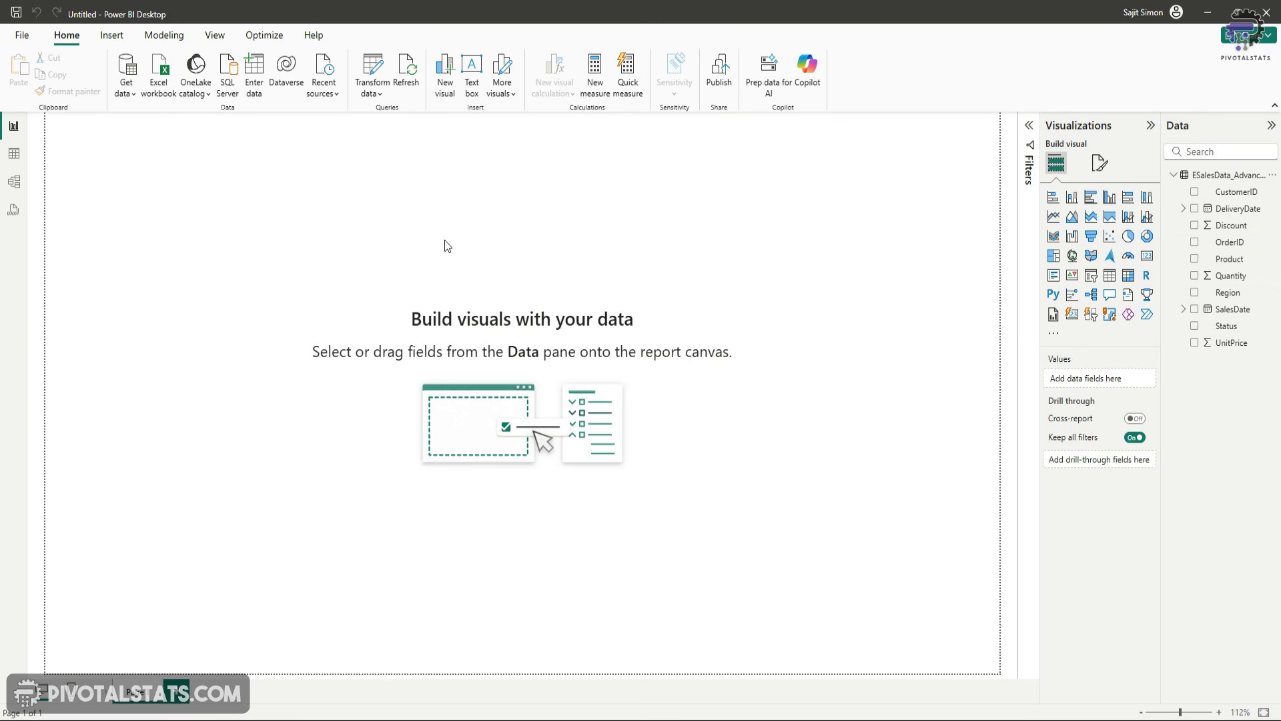
# Step: Reopen the Power Query Editor and change the FilePath parameter's value to point to ESalesData_Advanced1.csv in Folder 2
pyautogui.click(375, 98)
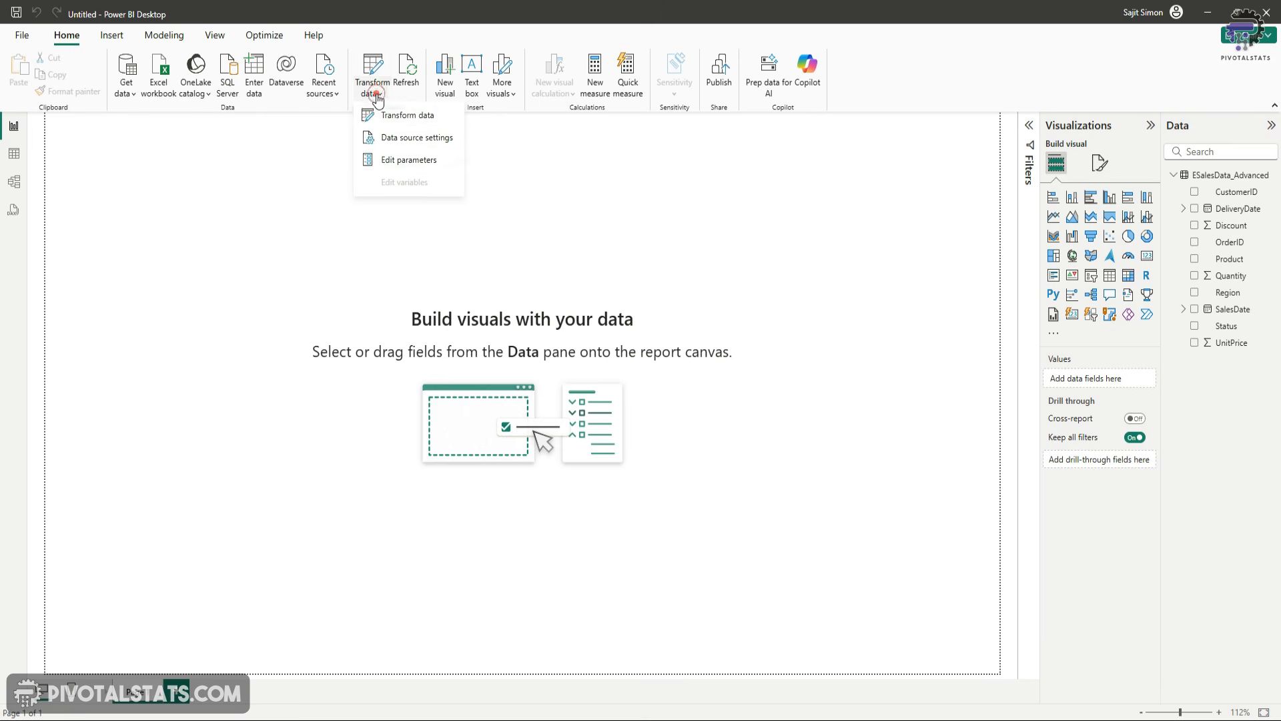
pyautogui.click(397, 114)
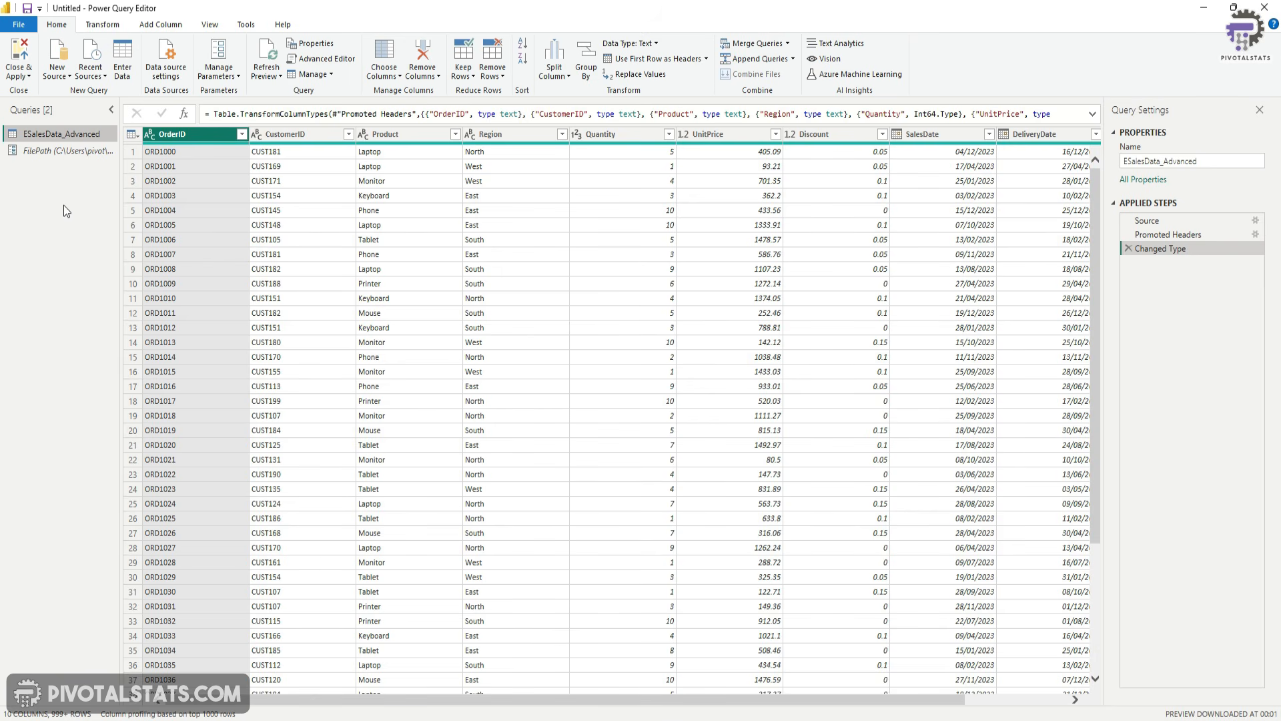
pyautogui.click(61, 151)
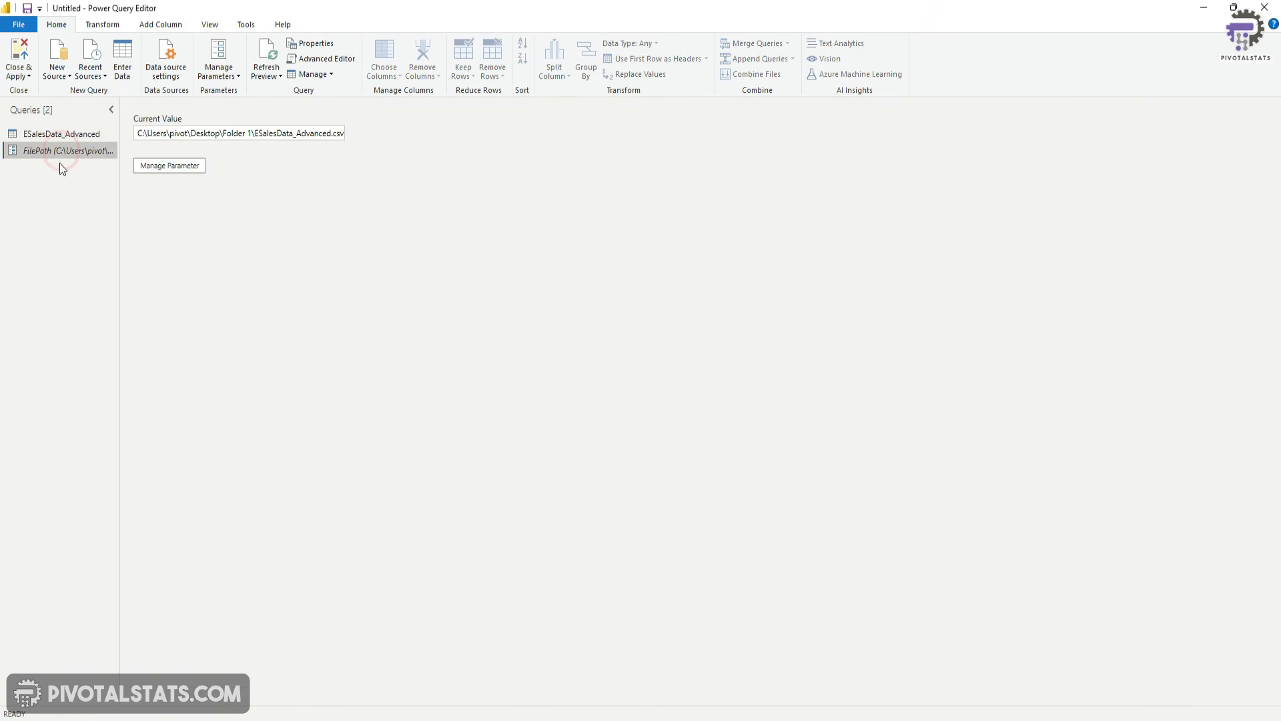
pyautogui.click(251, 133)
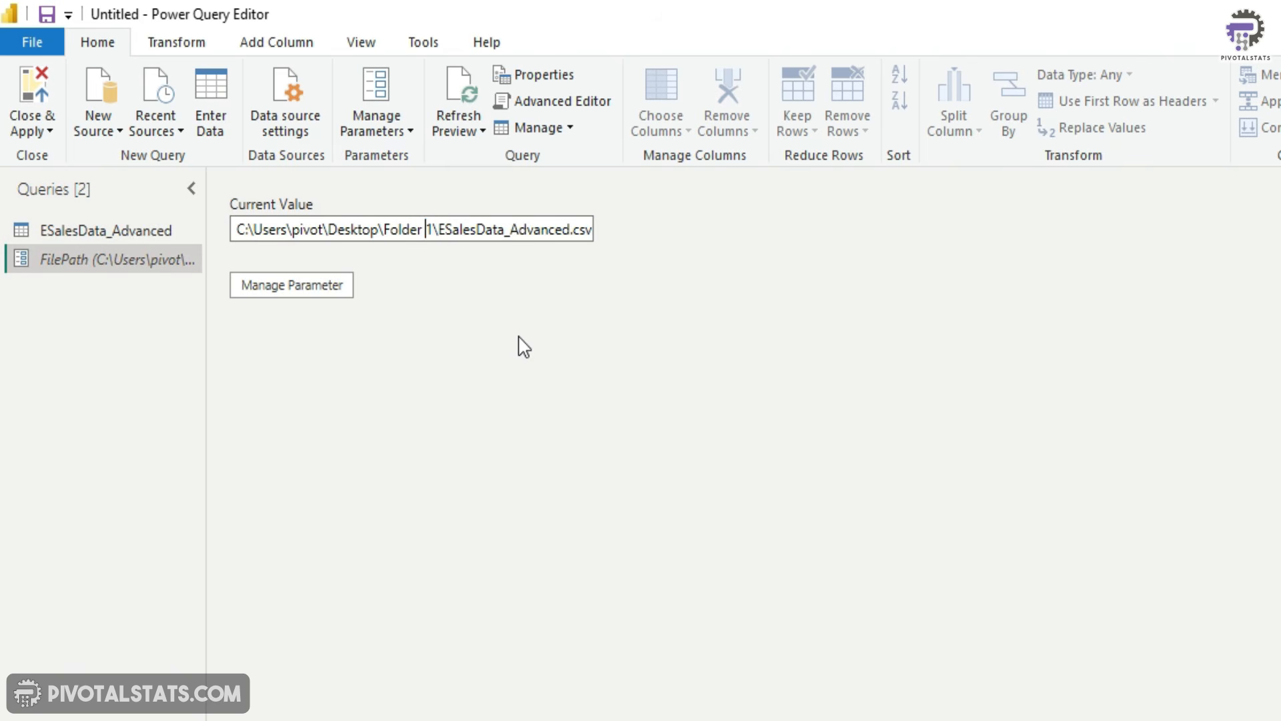
pyautogui.hotkey('shift', 'Left')
pyautogui.write('2')
pyautogui.press('End')
pyautogui.press('Left')
pyautogui.press('Left')
pyautogui.press('Left')
pyautogui.press('Left')
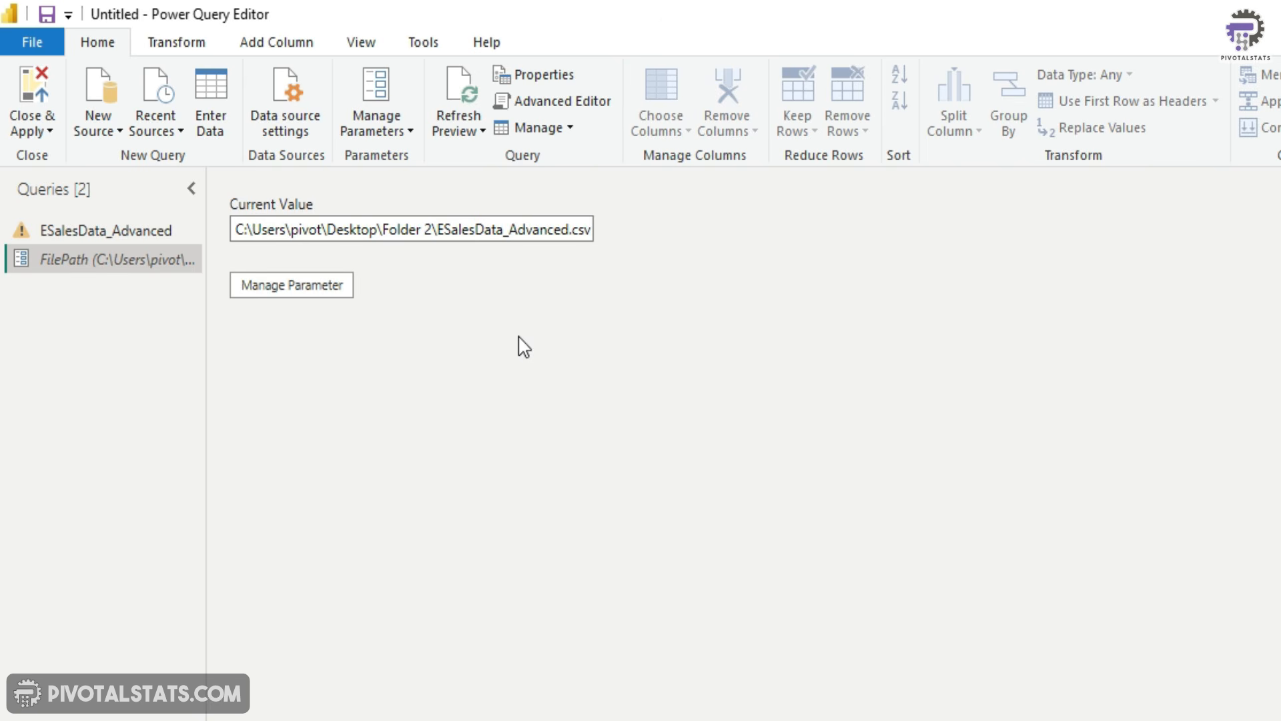
pyautogui.write('1')
pyautogui.click(518, 335)
# Step: Check the Source formula of ESalesData_Advanced for the FilePath reference and return to the Changed Type step
pyautogui.click(123, 229)
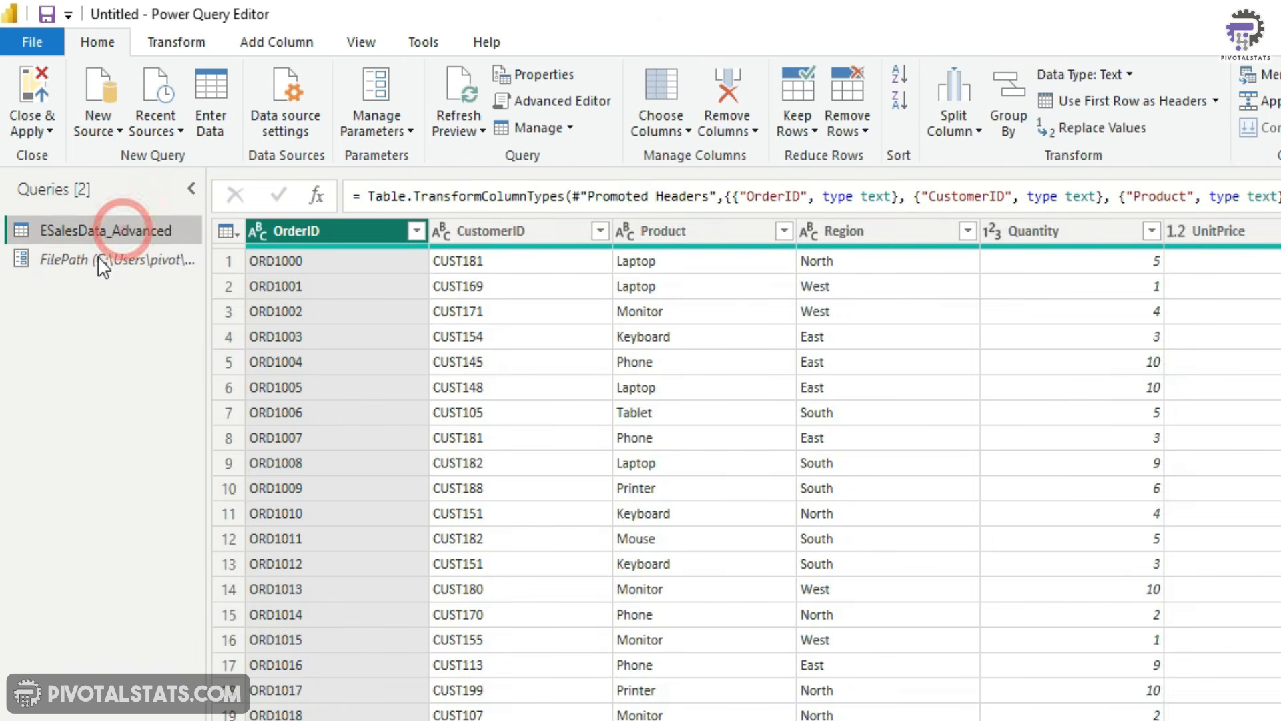
pyautogui.click(1175, 274)
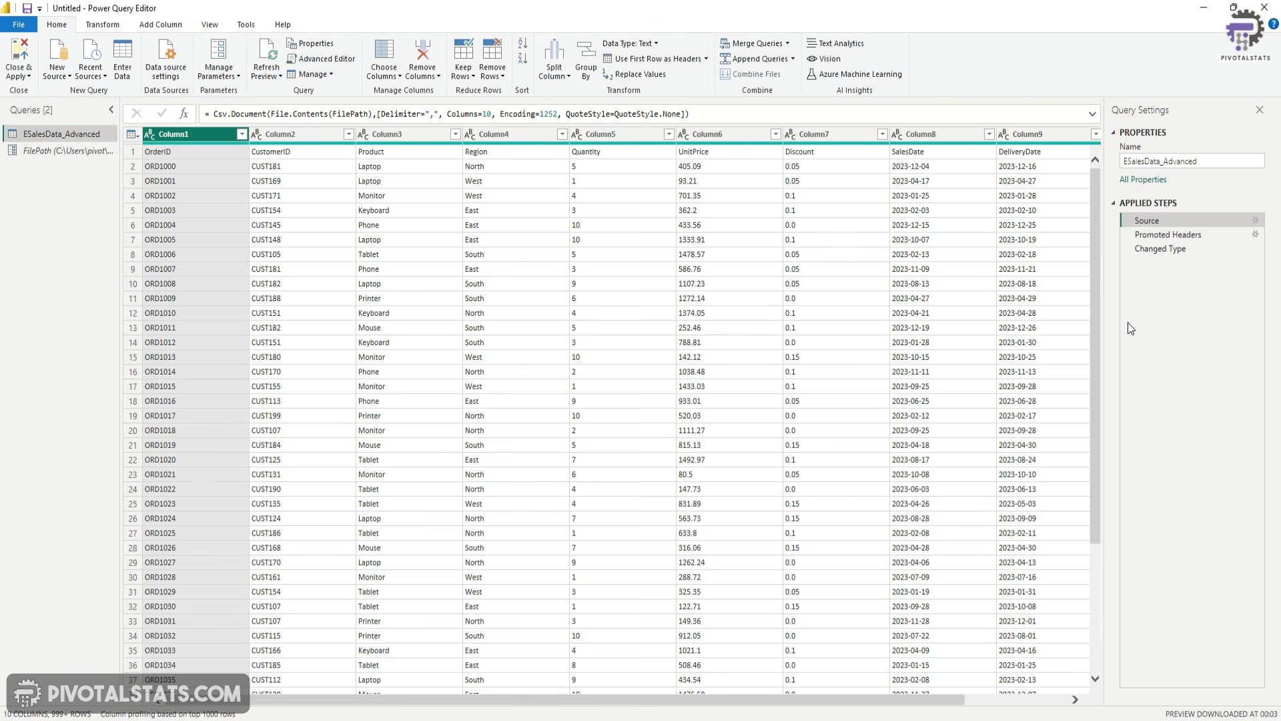
pyautogui.click(365, 114)
pyautogui.click(1199, 289)
pyautogui.click(1172, 248)
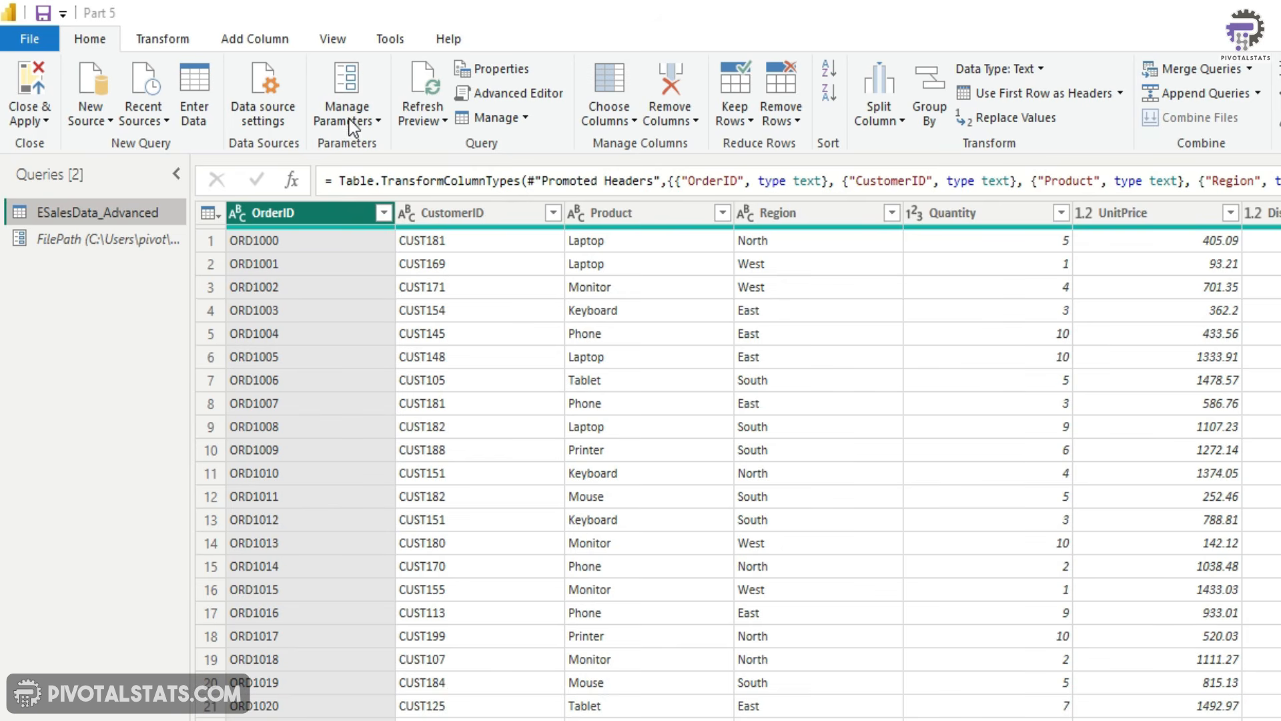
# Step: Create a new parameter named SelectedRegion with the Text type
pyautogui.click(378, 122)
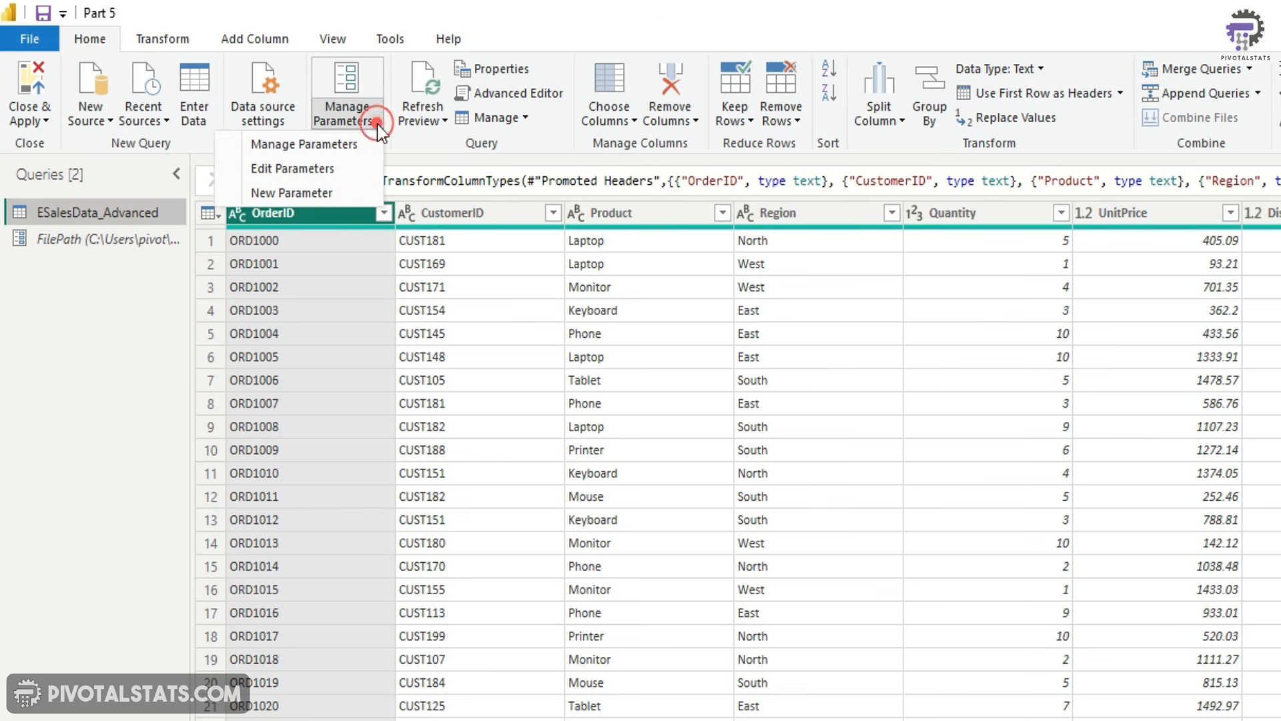
pyautogui.click(314, 198)
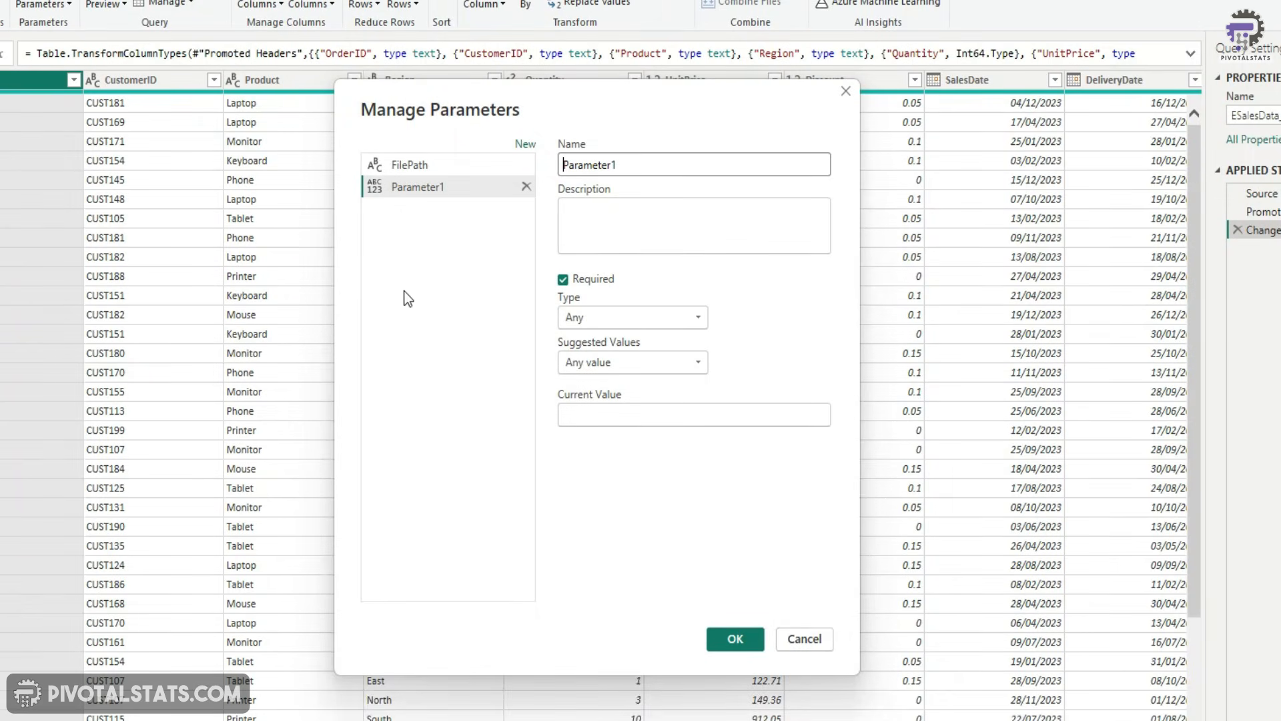
pyautogui.doubleClick(667, 163)
pyautogui.write('Se')
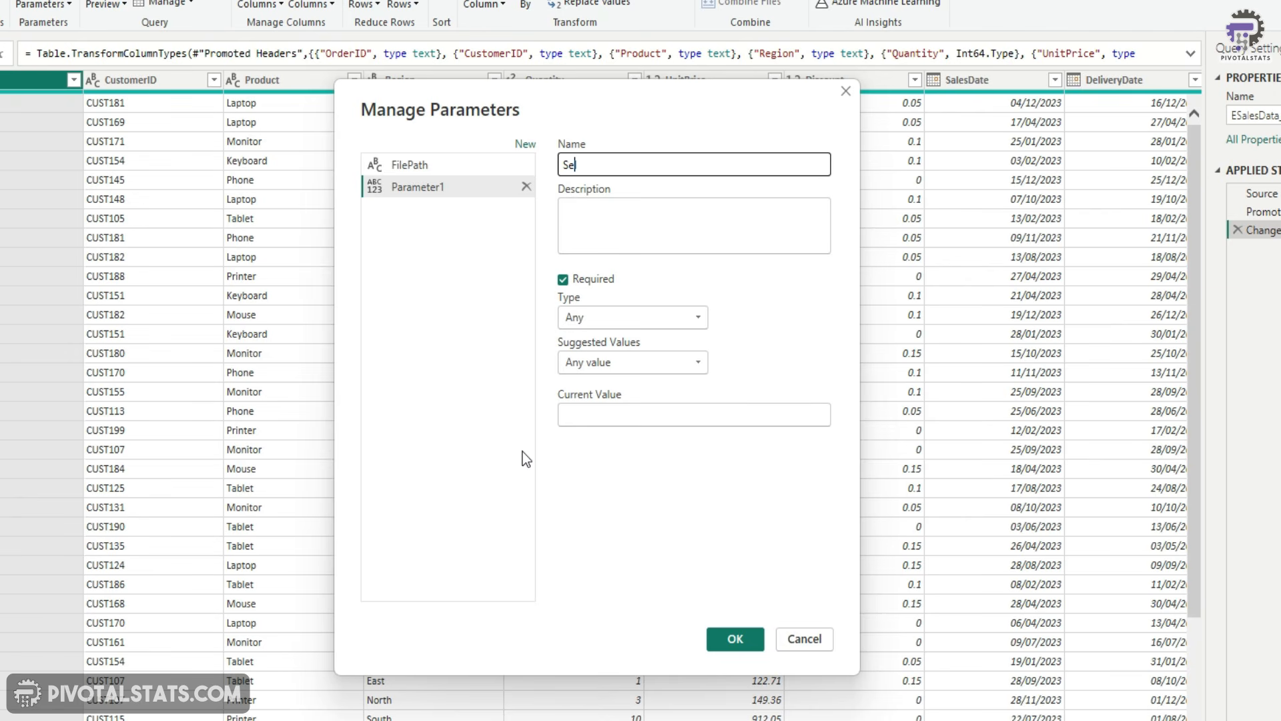
pyautogui.write('lectedRegion')
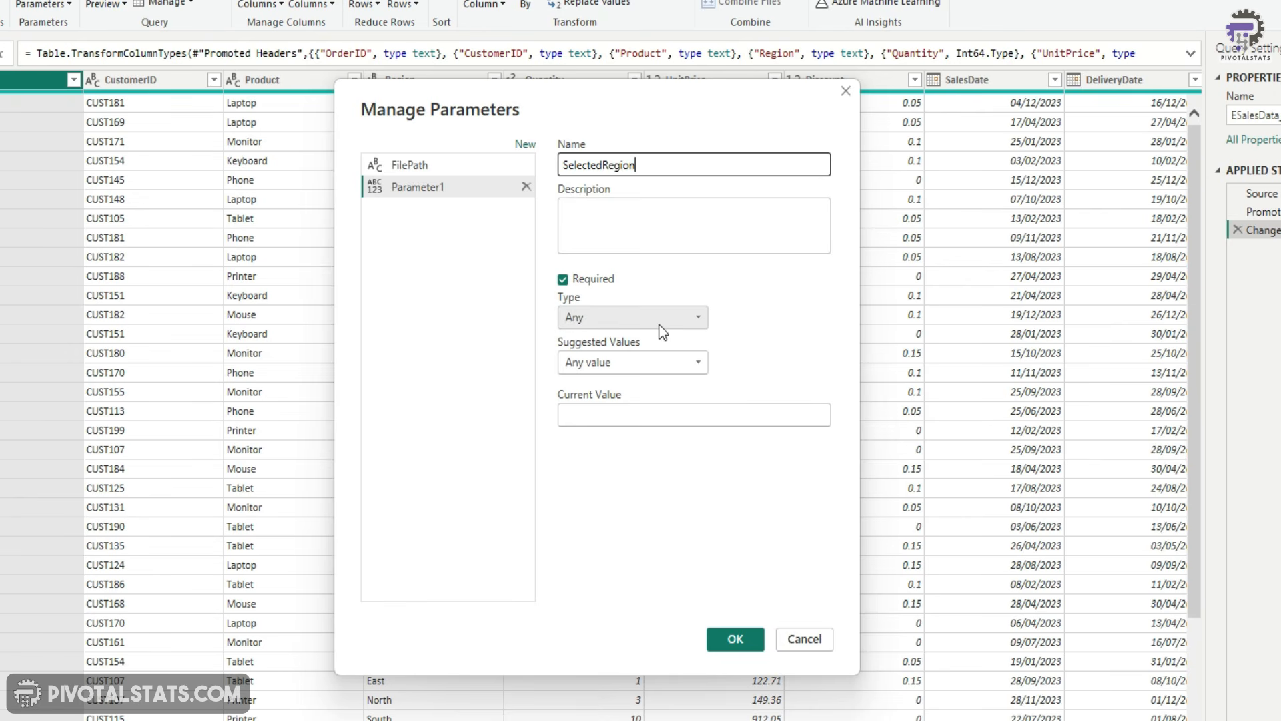
pyautogui.click(679, 318)
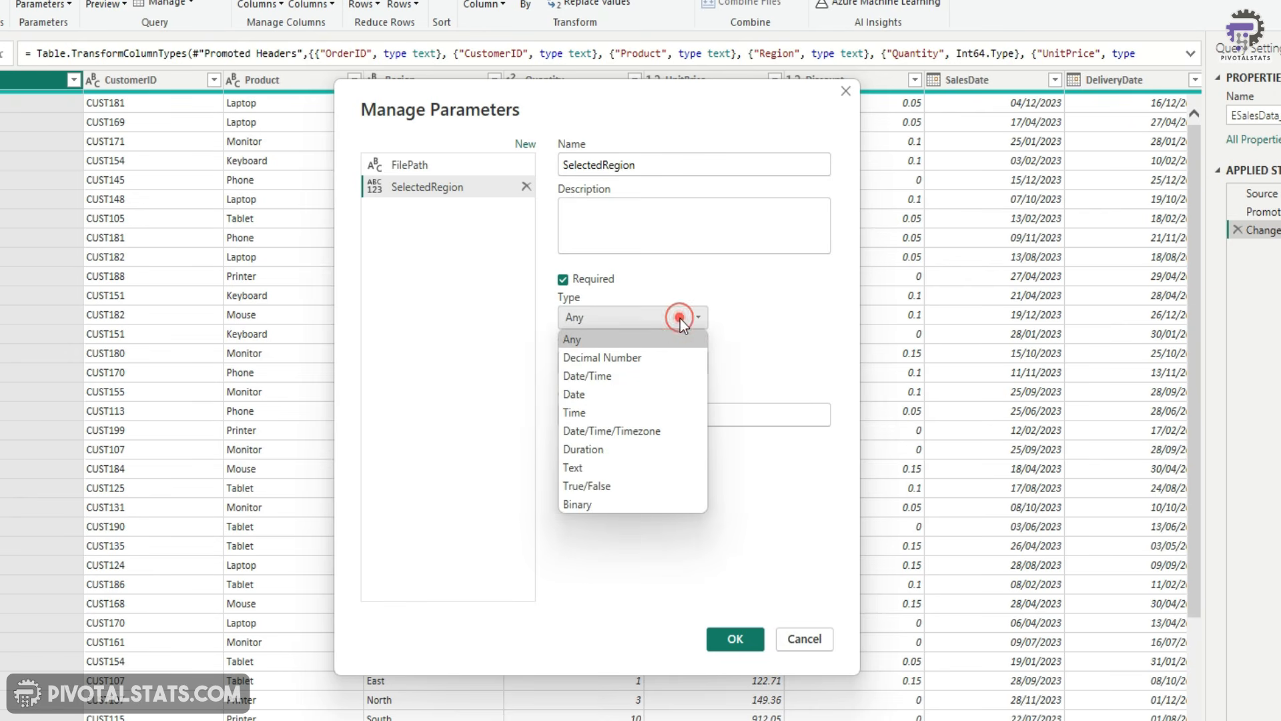
pyautogui.click(587, 467)
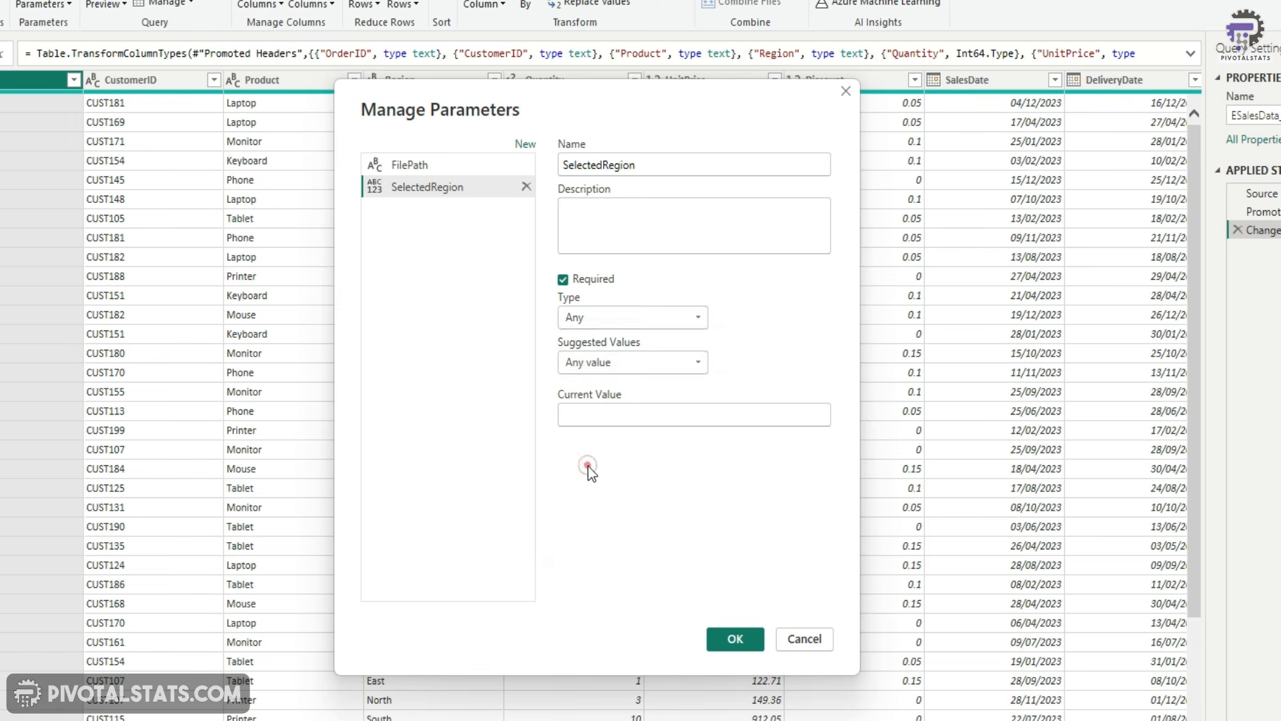
# Step: Restrict SelectedRegion's suggested values to a list containing North, South, East and West
pyautogui.click(686, 363)
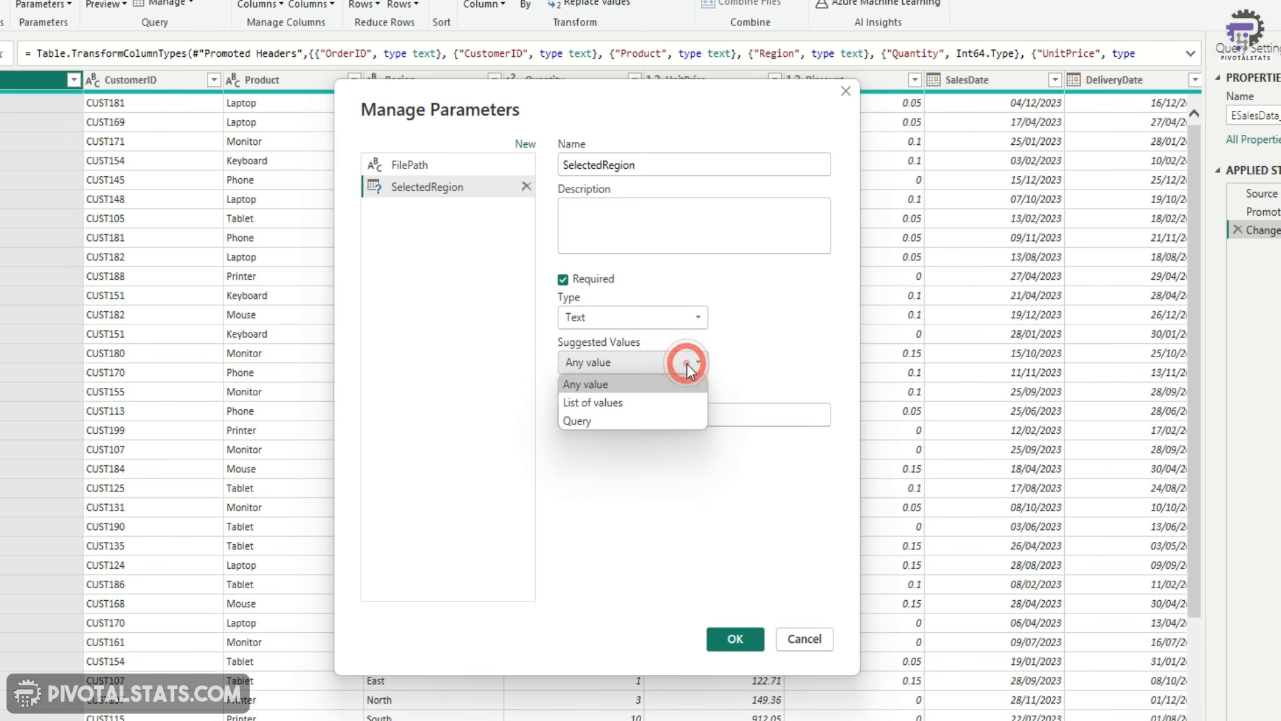
pyautogui.click(638, 403)
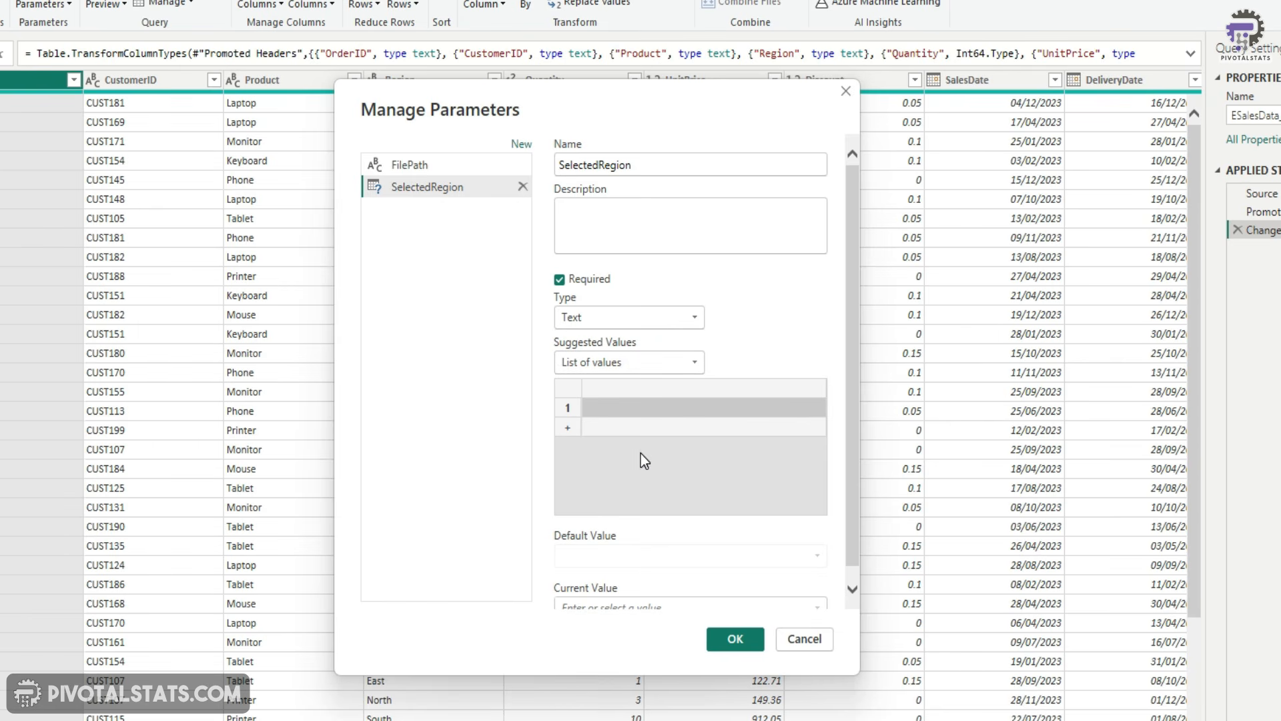
pyautogui.write('North')
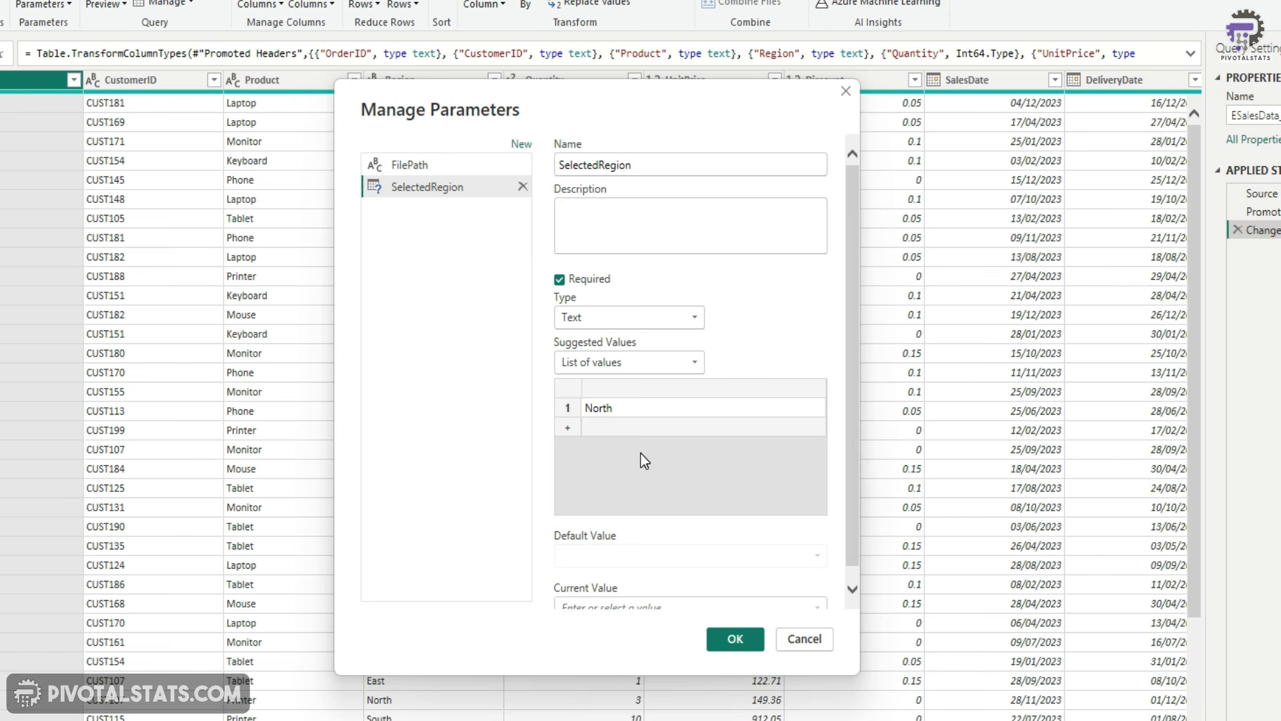
pyautogui.press('Return')
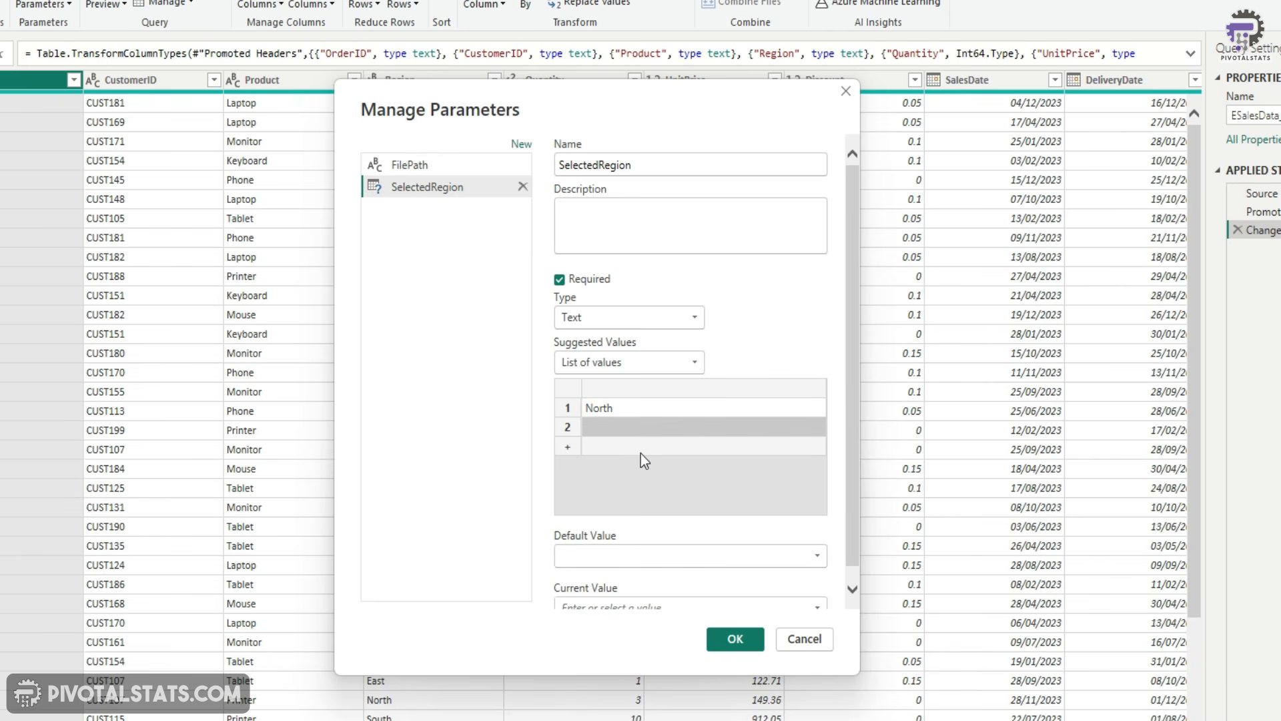
pyautogui.write('South')
pyautogui.press('Return')
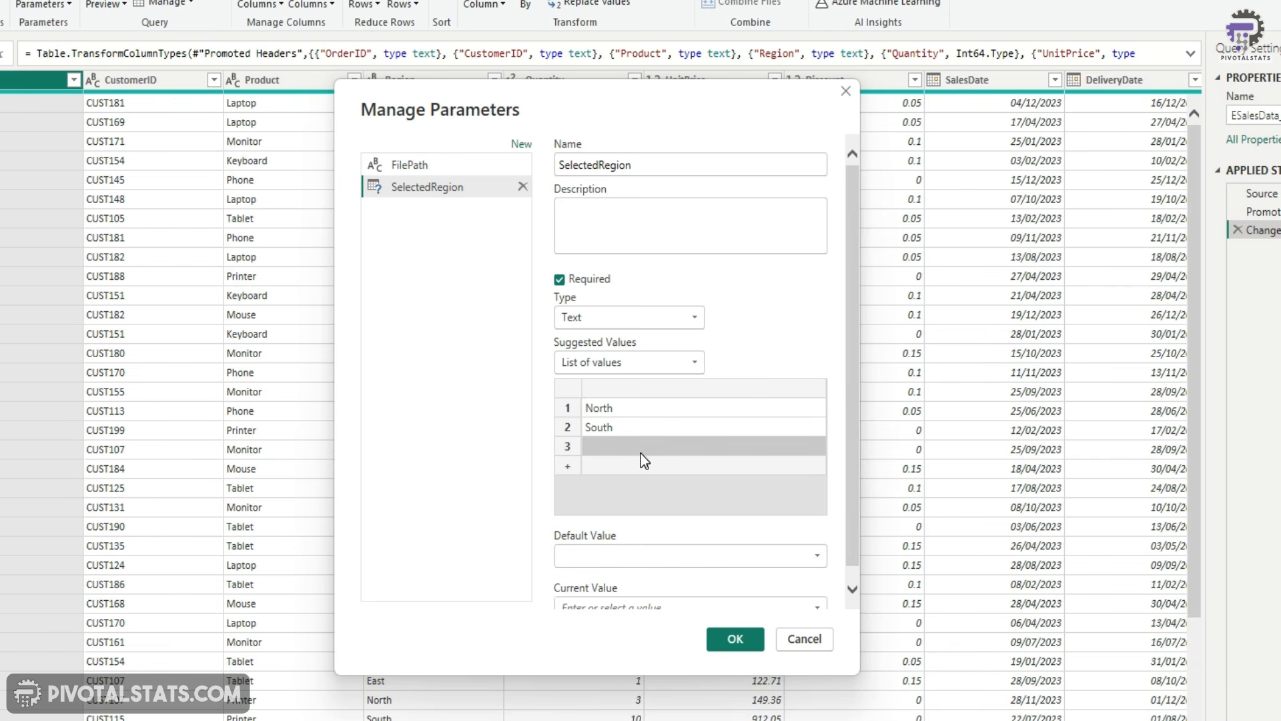
pyautogui.write('East')
pyautogui.press('Return')
pyautogui.write('W')
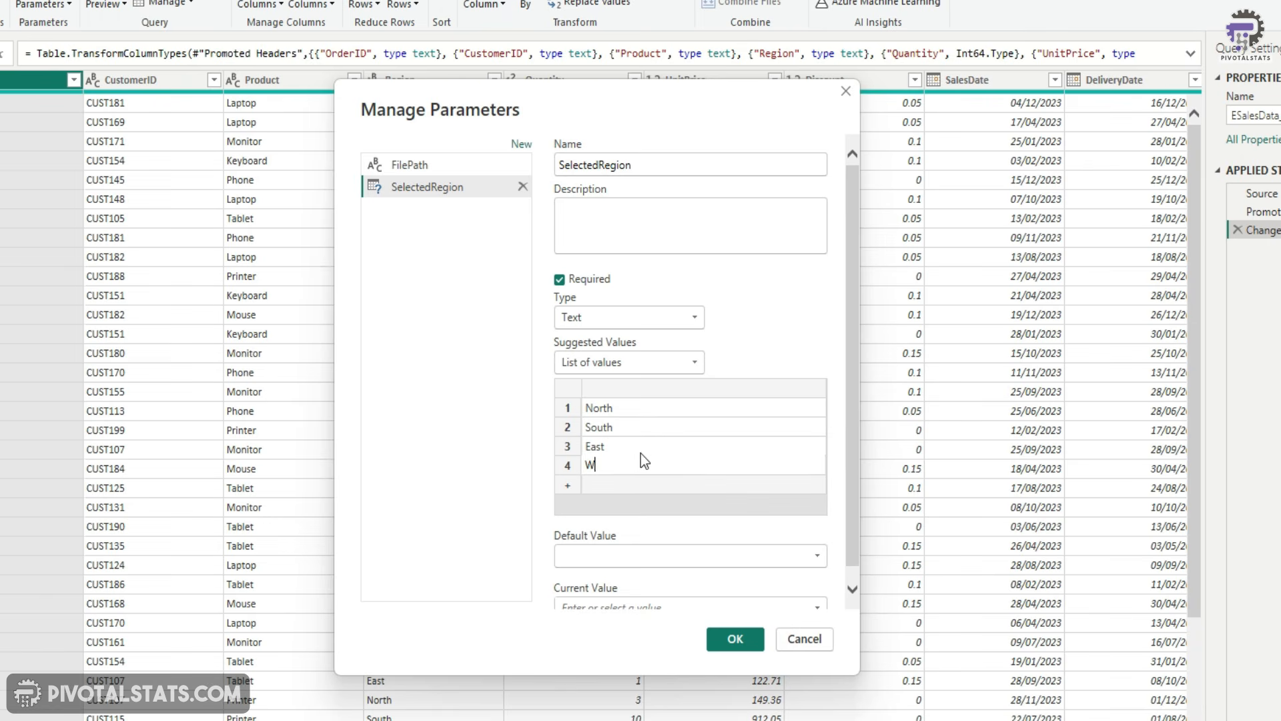
pyautogui.write('est')
# Step: Set SelectedRegion's current value to East and save the parameter
pyautogui.click(794, 527)
pyautogui.scroll(-1, 793, 527)
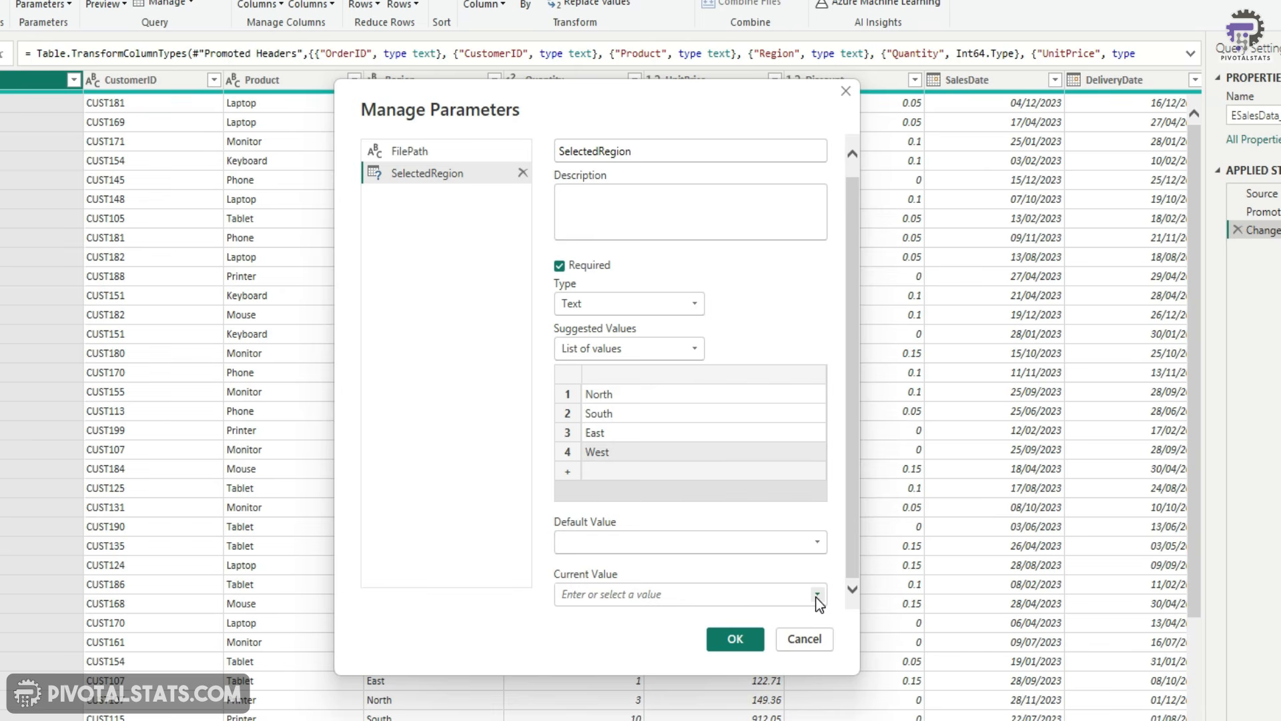
pyautogui.click(693, 572)
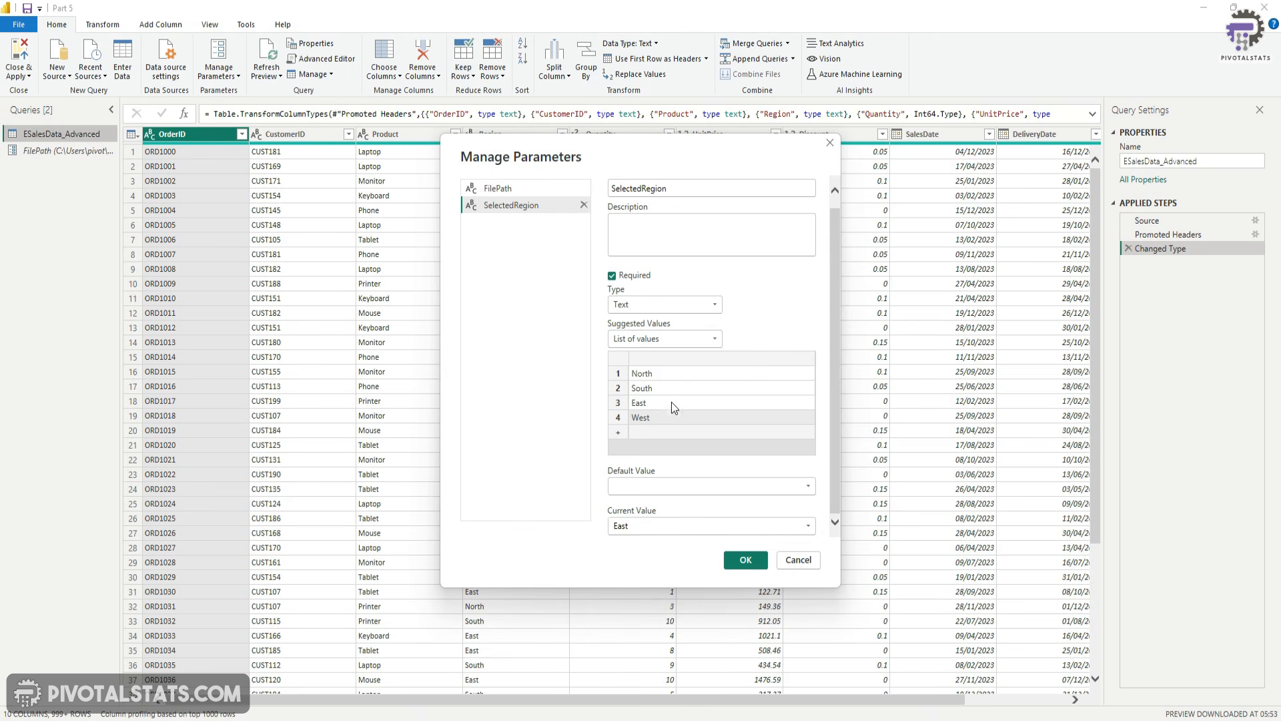
pyautogui.click(807, 527)
pyautogui.click(808, 528)
pyautogui.click(743, 563)
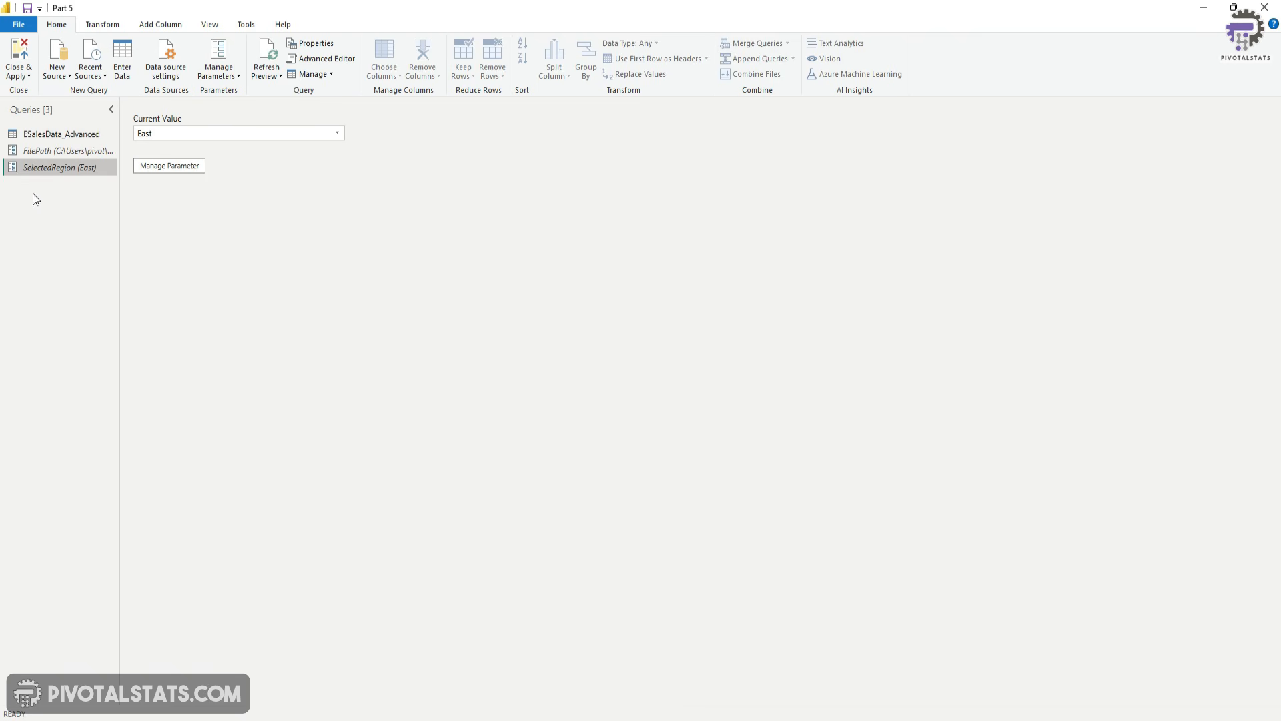
# Step: Filter the ESalesData_Advanced query to keep rows where Region equals the SelectedRegion parameter
pyautogui.click(73, 134)
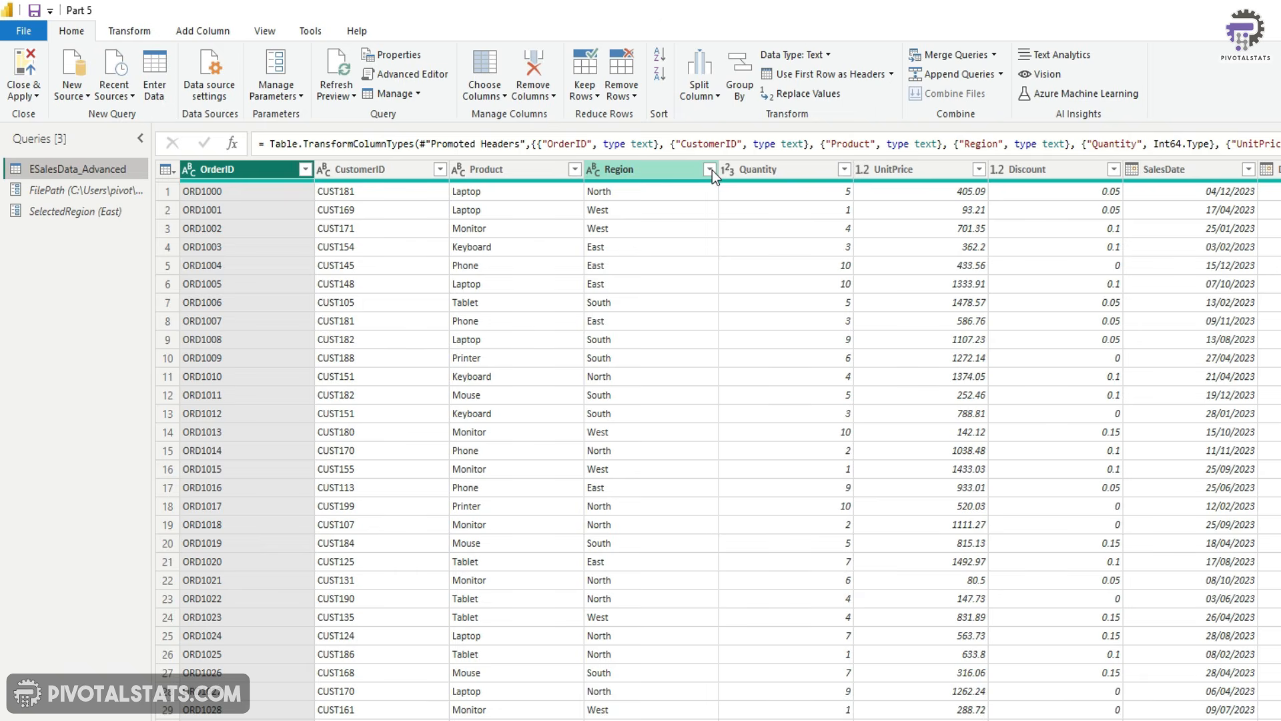
pyautogui.click(710, 169)
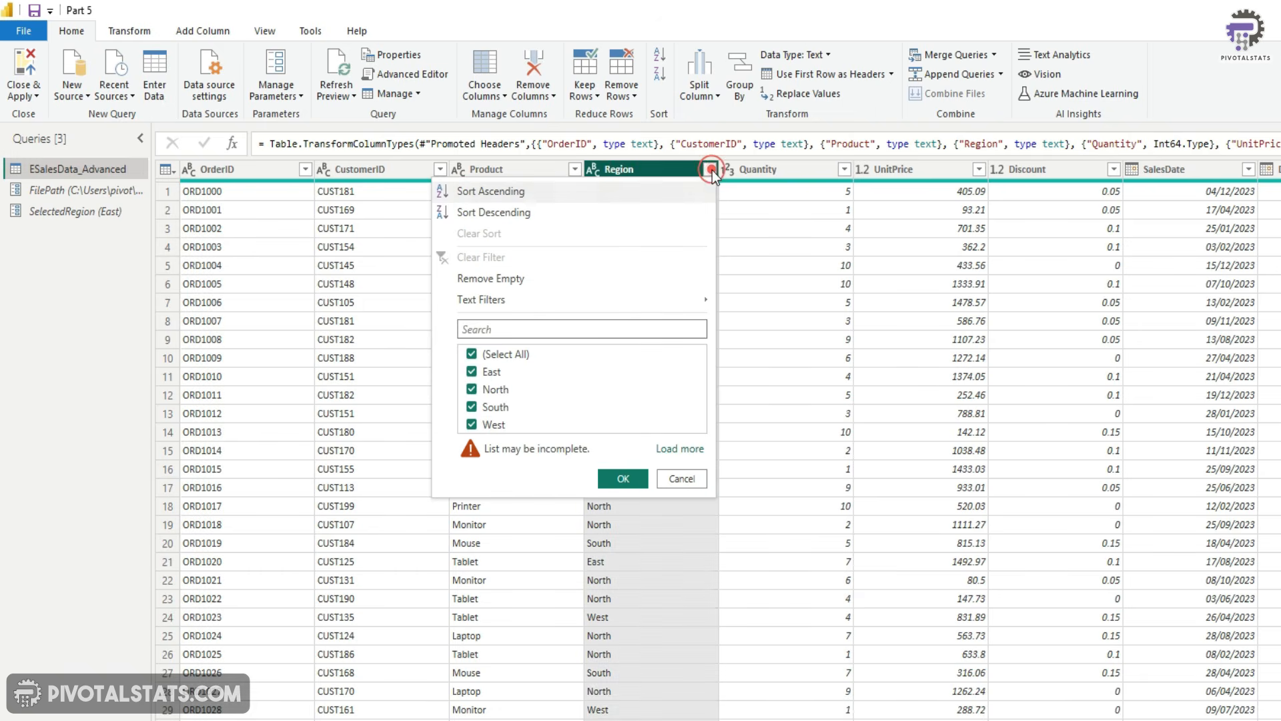
pyautogui.click(677, 302)
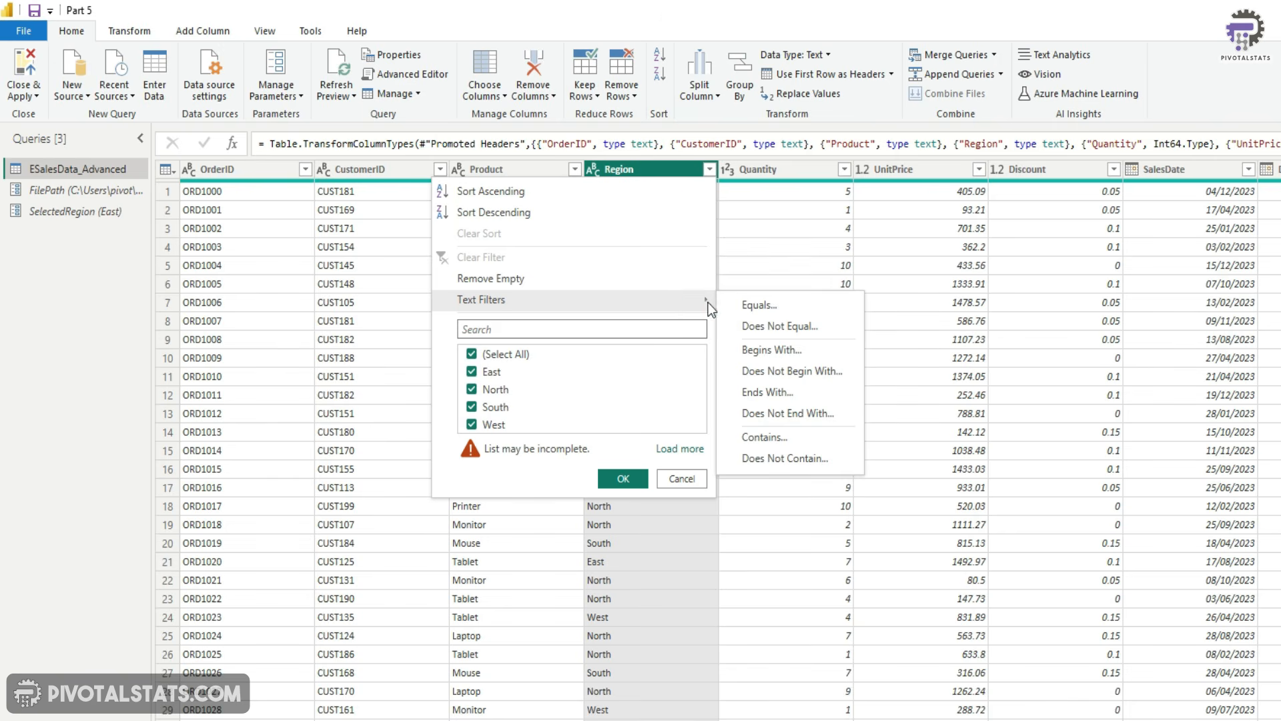
pyautogui.click(822, 306)
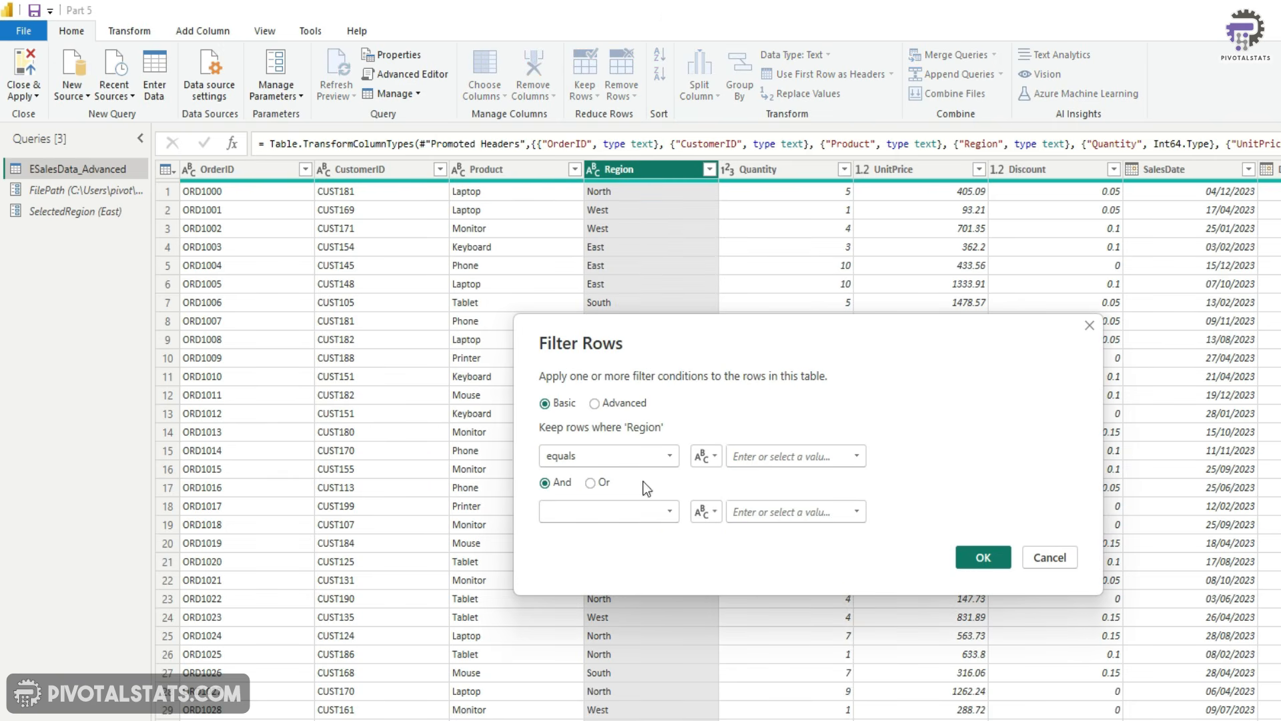
pyautogui.click(858, 457)
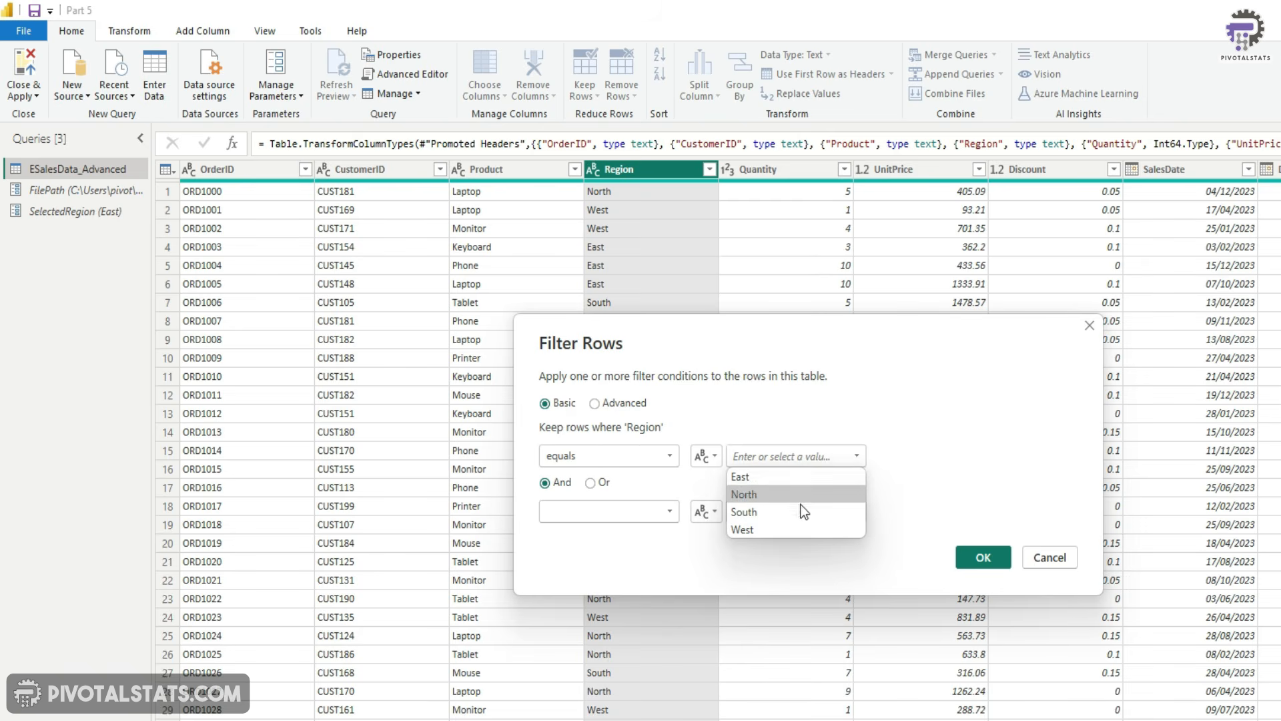
pyautogui.click(943, 446)
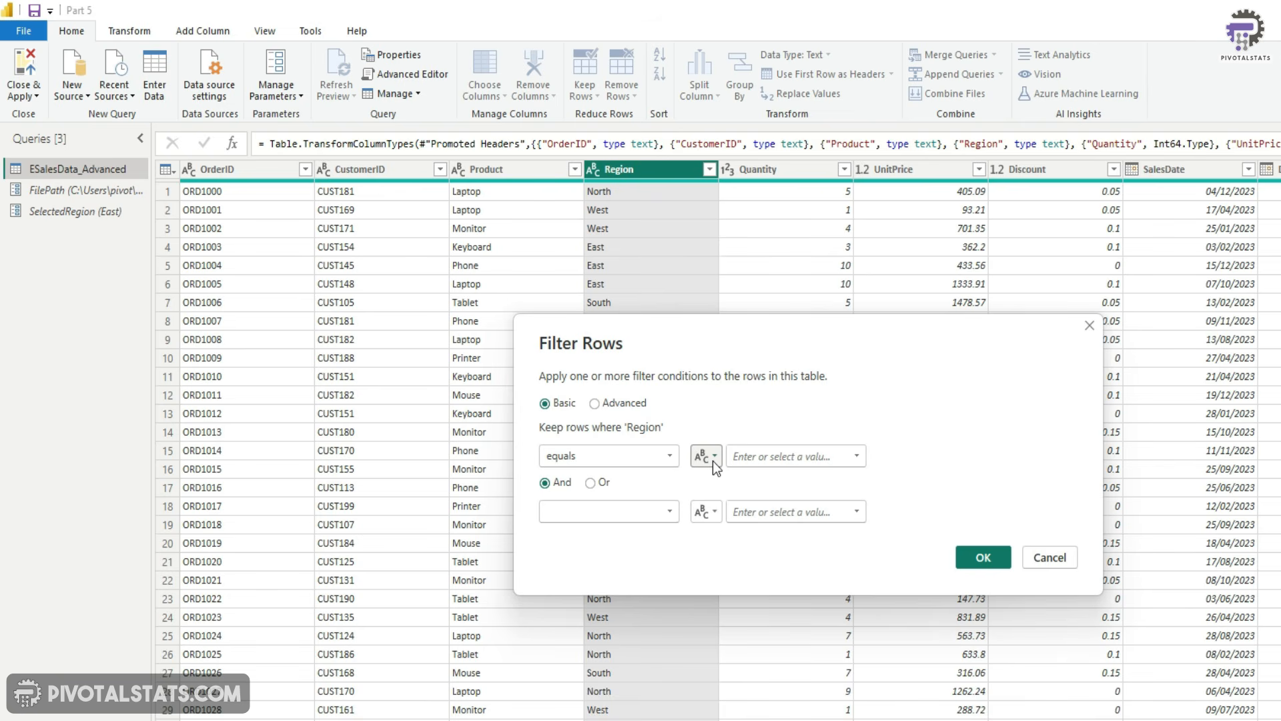
pyautogui.click(715, 459)
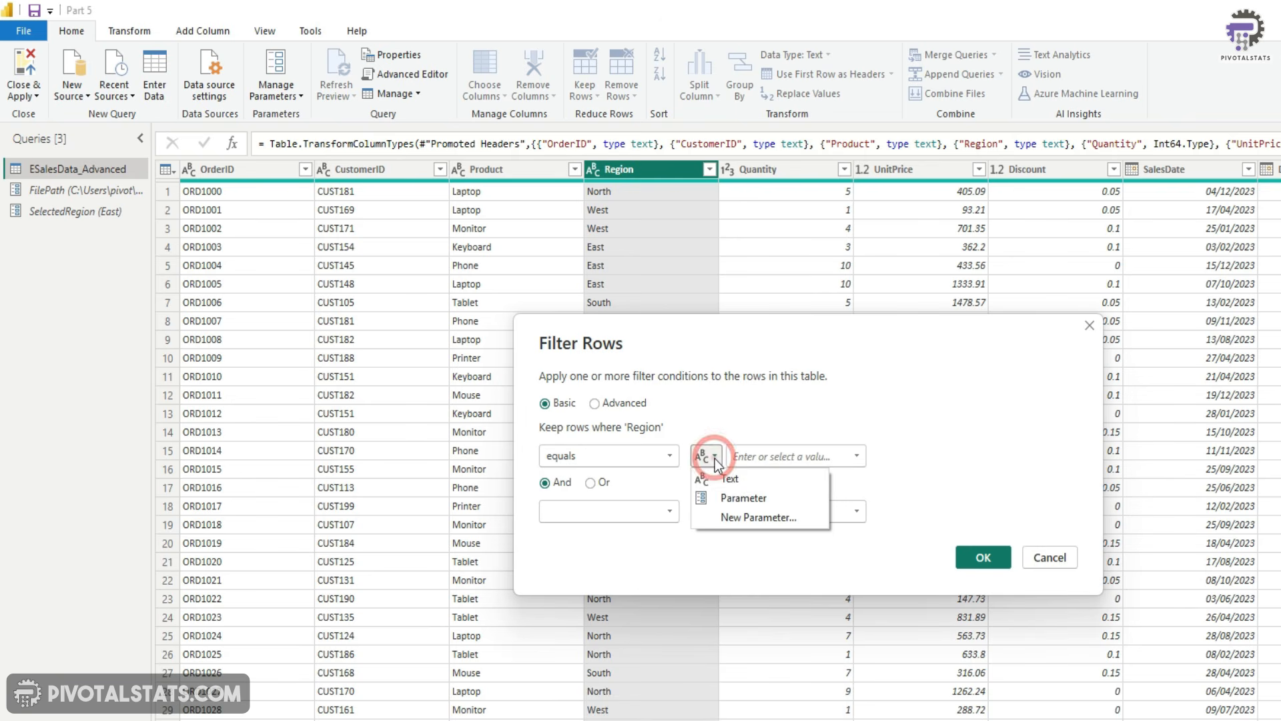
pyautogui.click(767, 500)
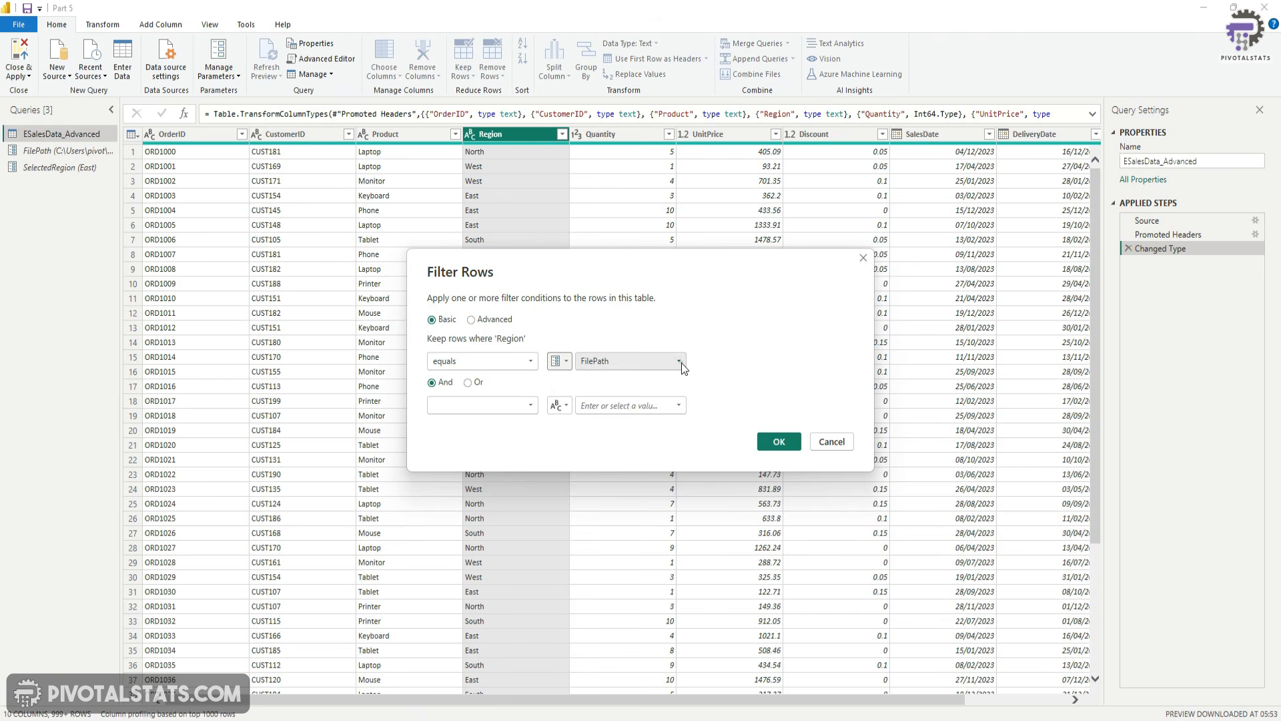
pyautogui.click(681, 363)
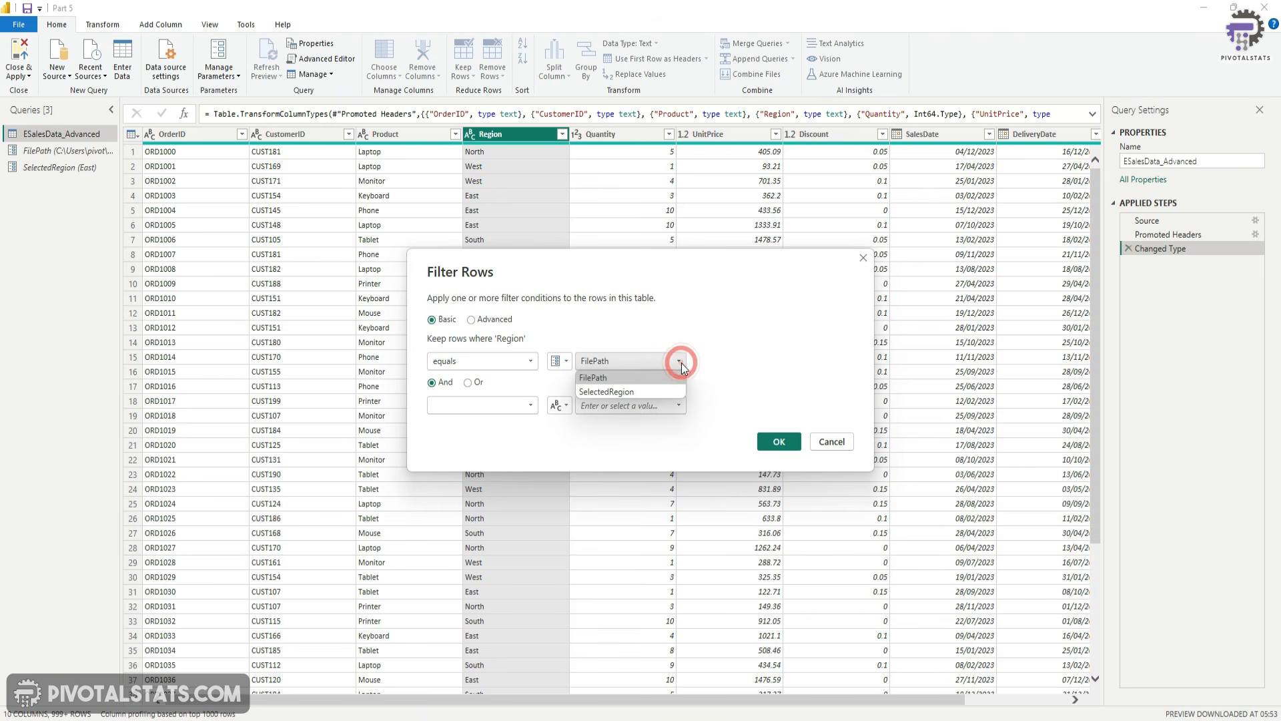
pyautogui.click(647, 393)
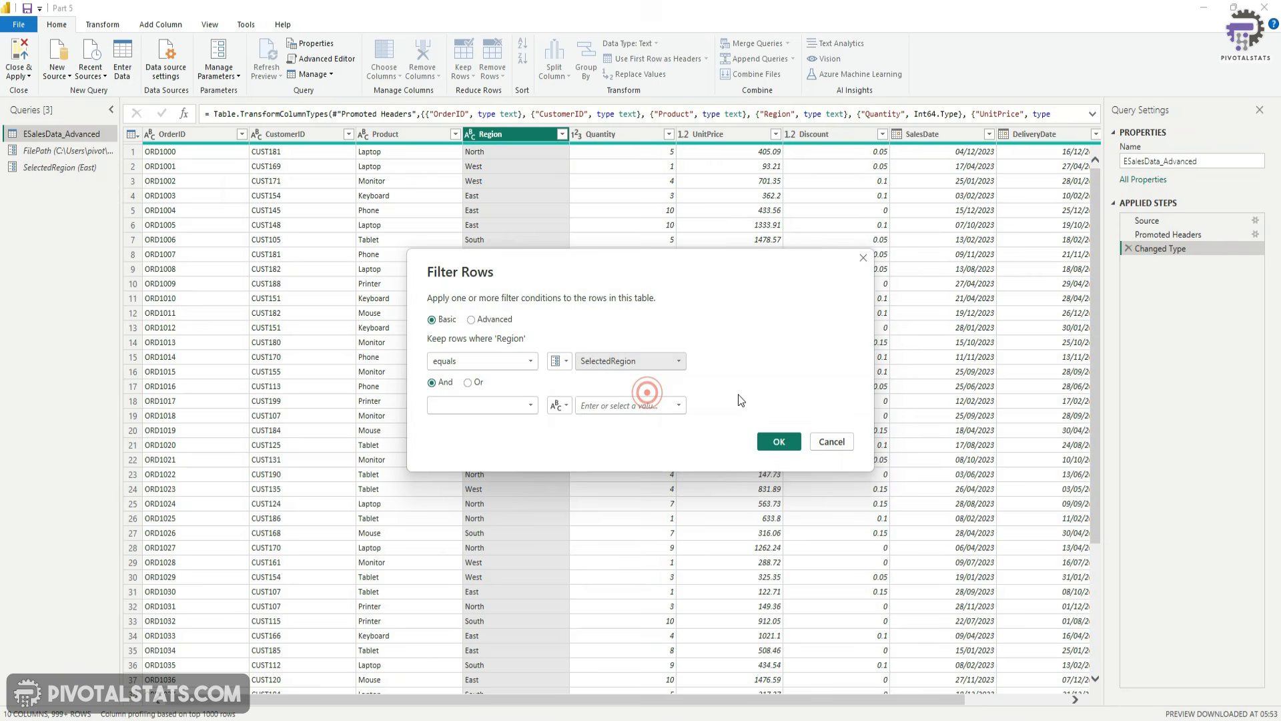
pyautogui.click(779, 443)
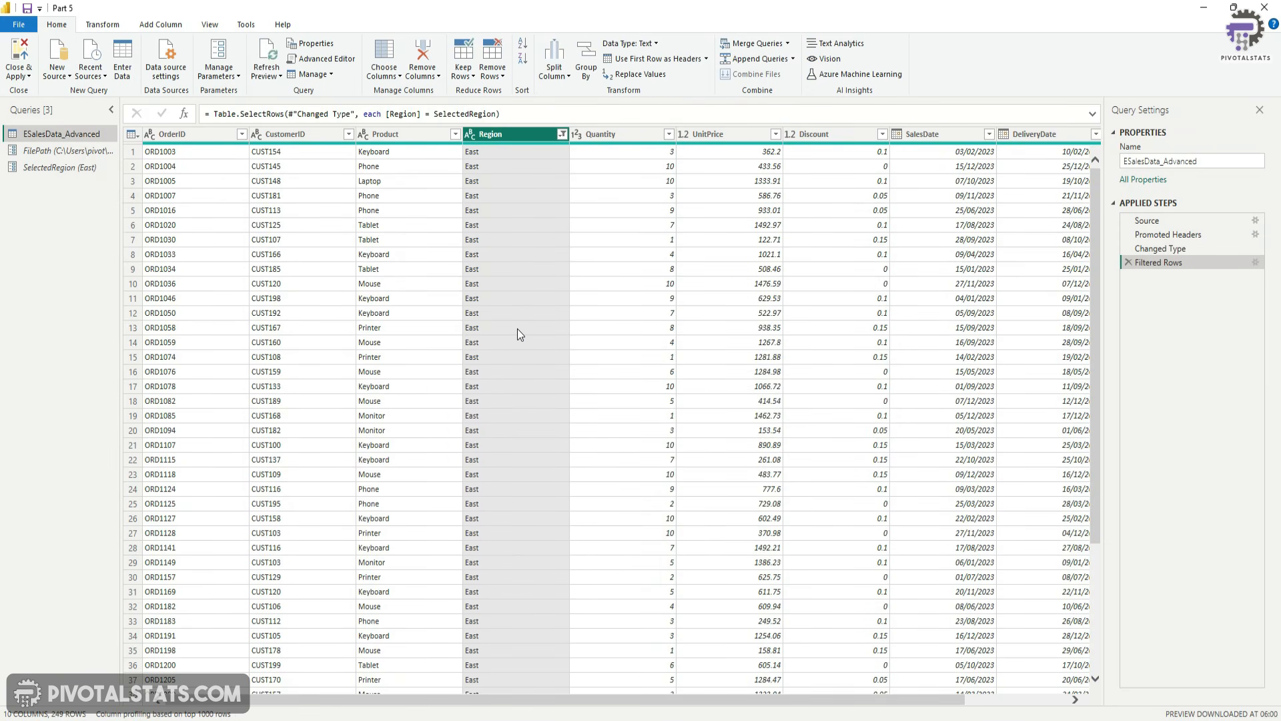
# Step: Change SelectedRegion's current value to North and return to the ESalesData_Advanced query
pyautogui.click(57, 171)
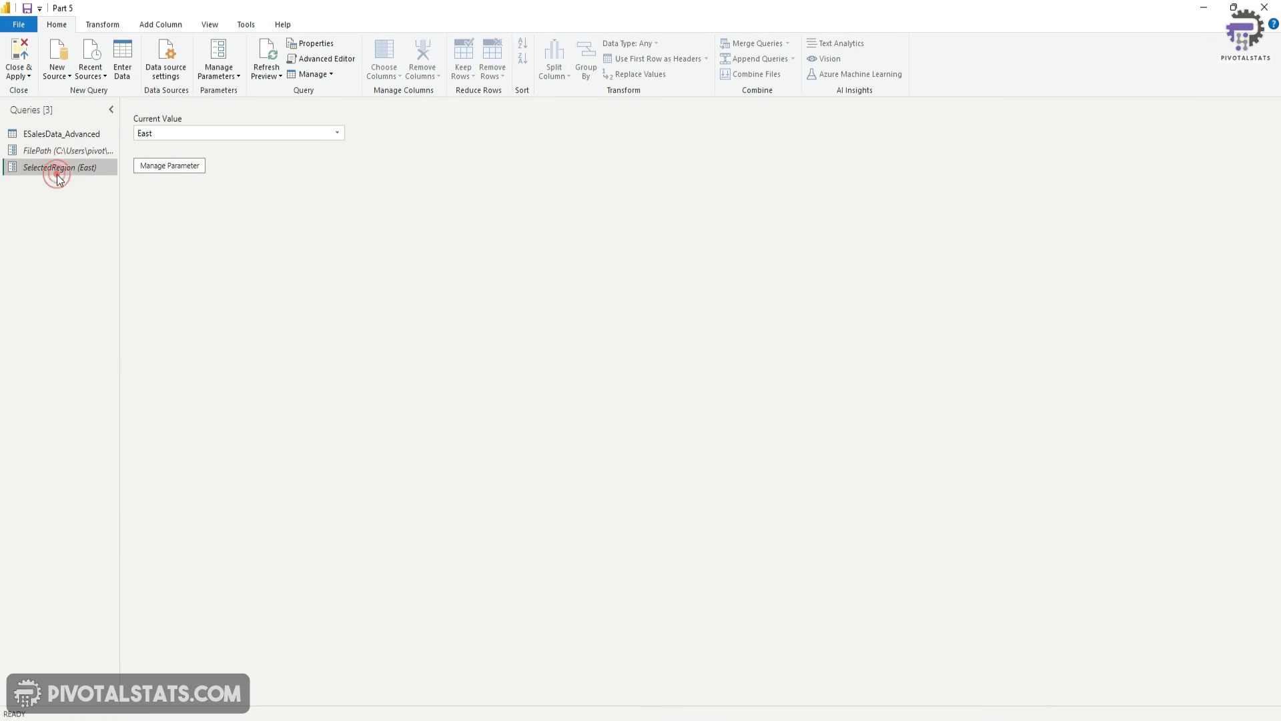
pyautogui.click(339, 132)
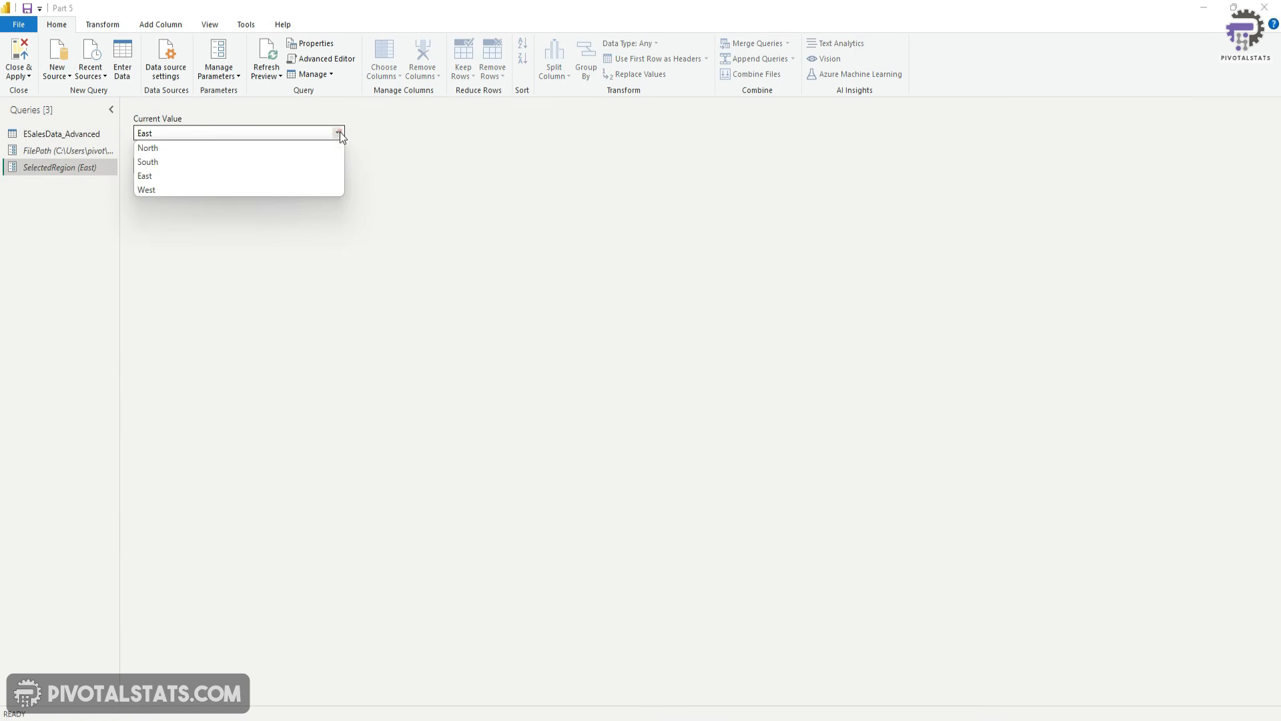
pyautogui.click(279, 150)
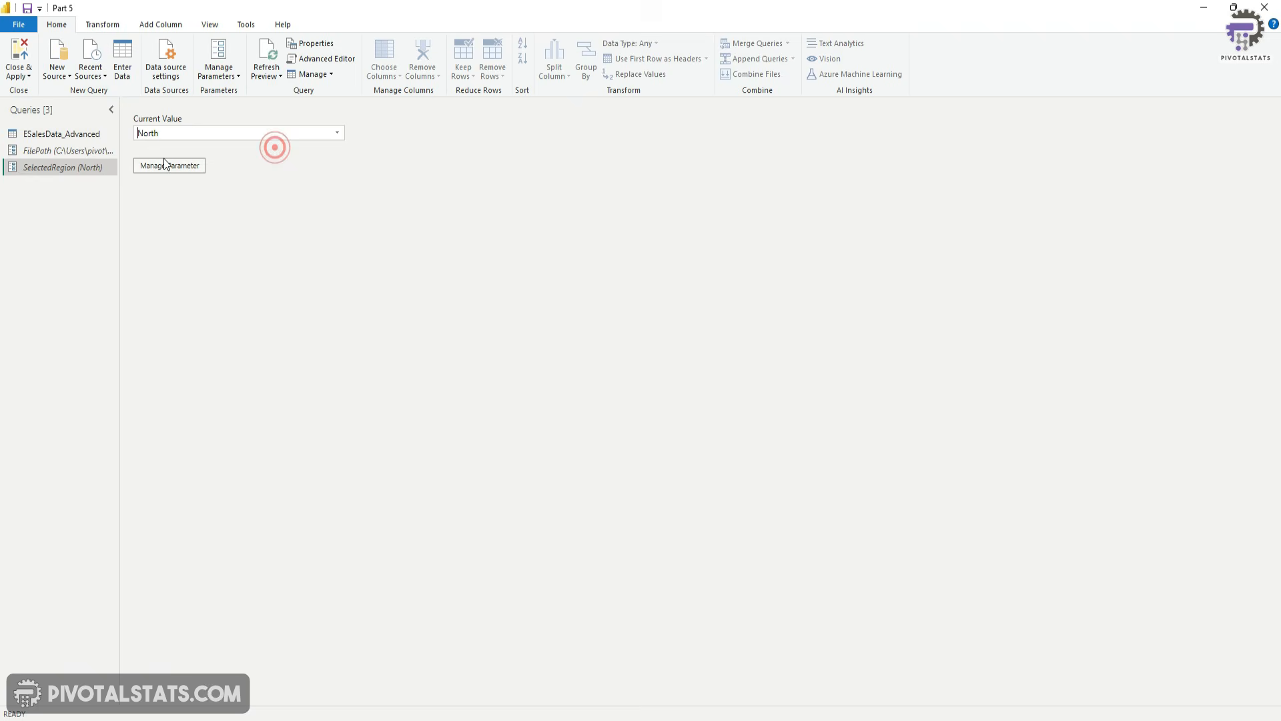
pyautogui.click(78, 135)
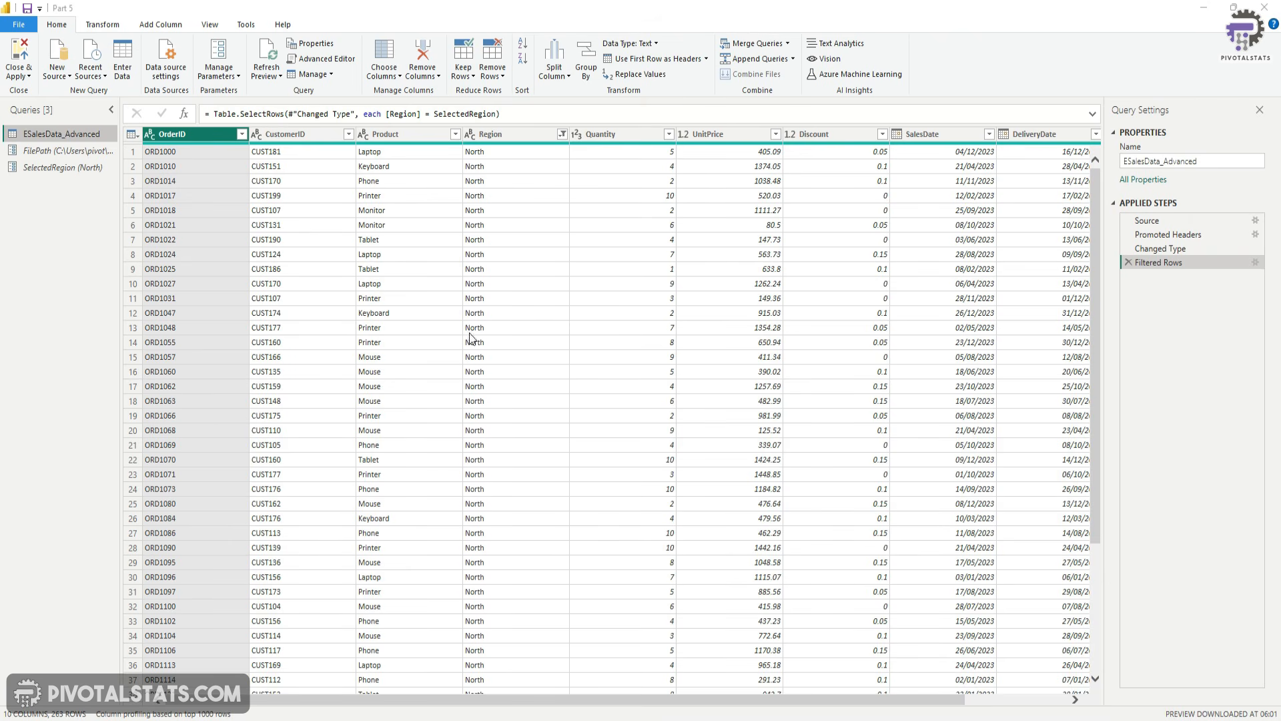
# Step: Remove all columns except Region from the ESalesData_Advanced query
pyautogui.click(512, 133)
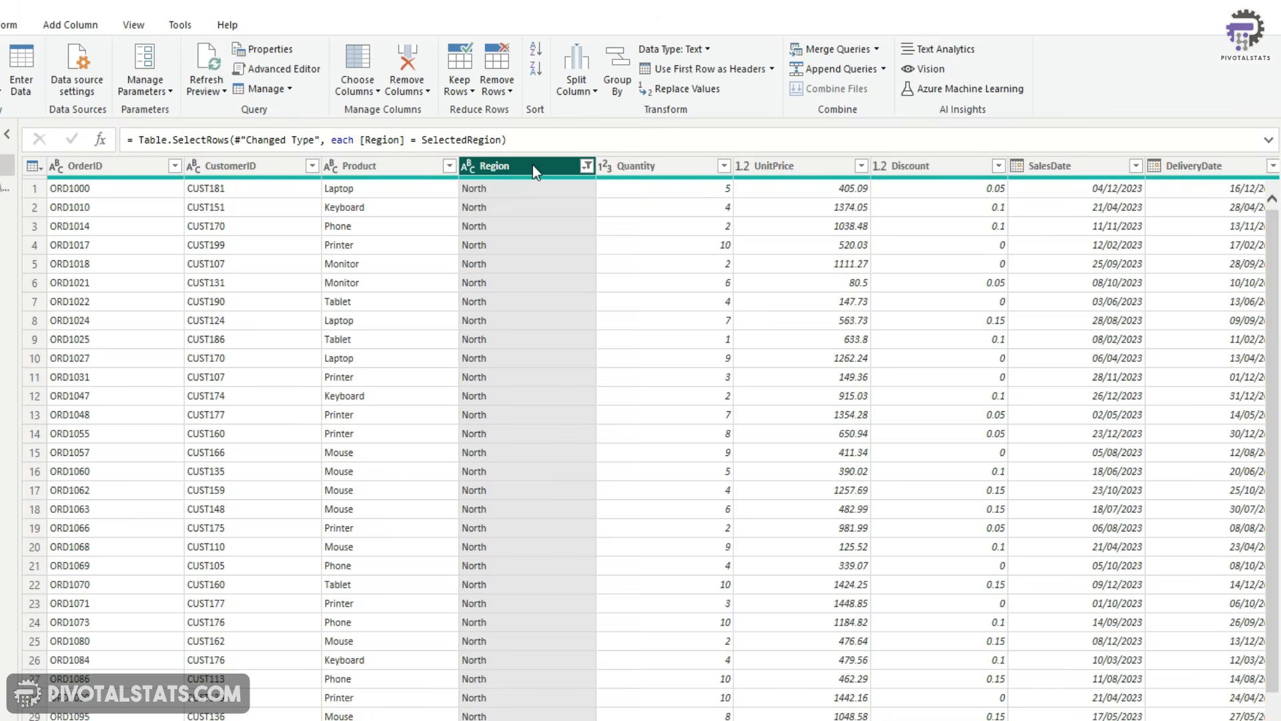
pyautogui.rightClick(521, 134)
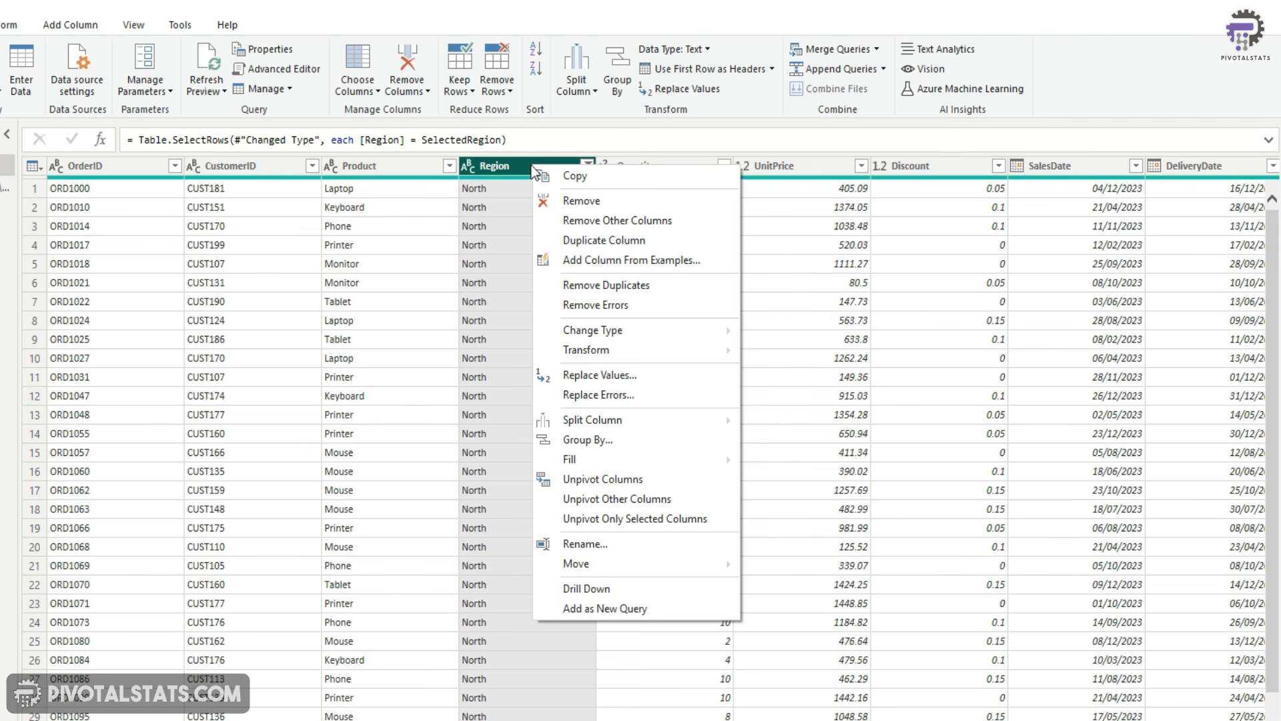
pyautogui.click(640, 224)
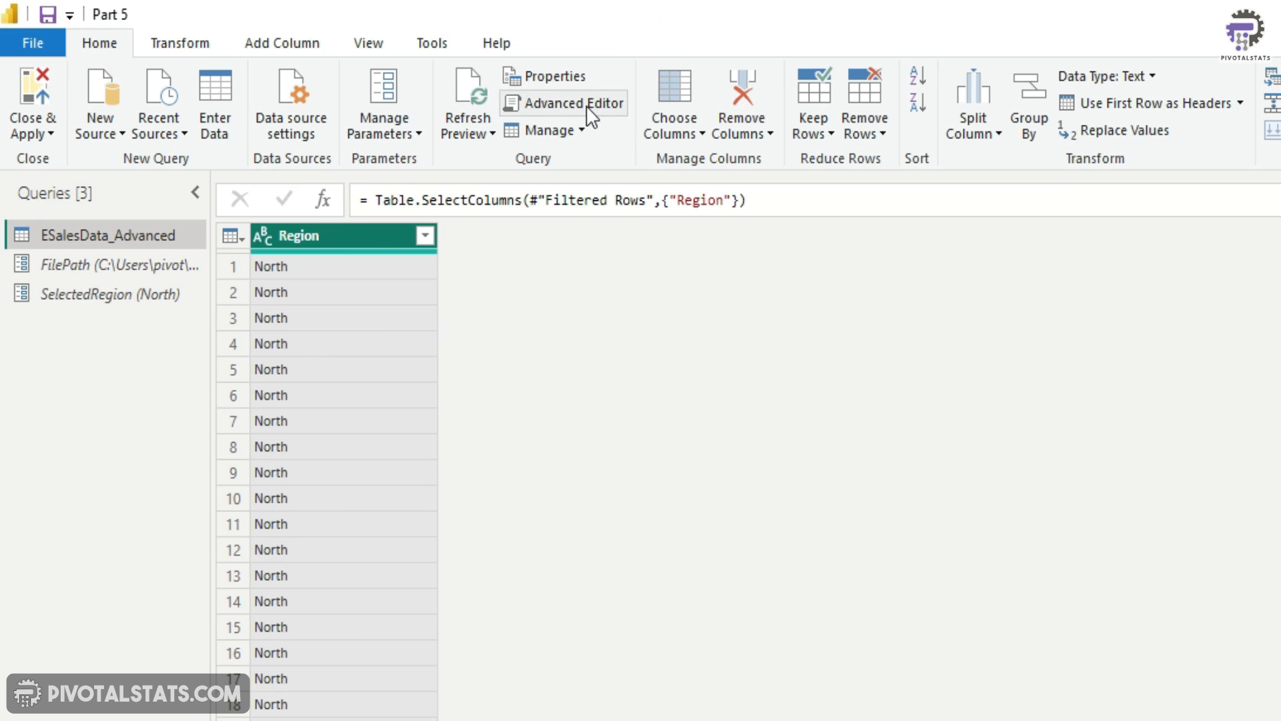
# Step: Examine the Removed Other Columns line of ESalesData_Advanced in the Advanced Editor, including its "Filtered Rows" and "Region" arguments
pyautogui.click(590, 111)
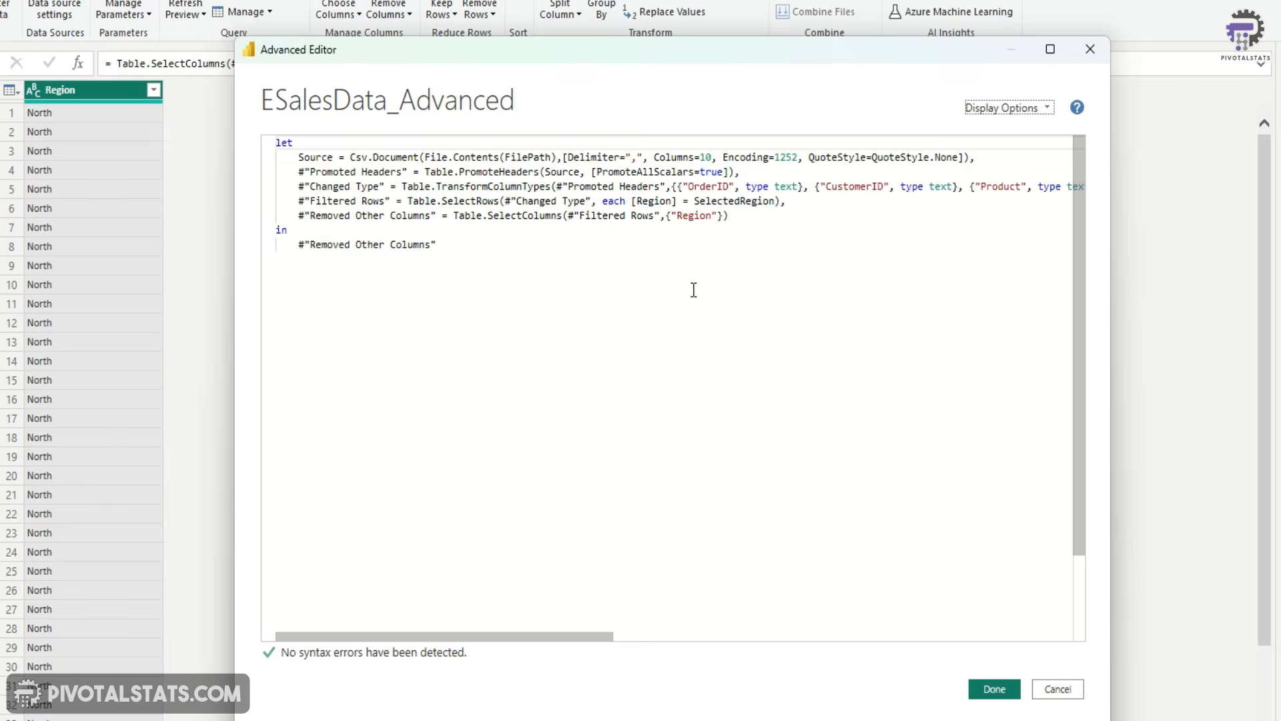
pyautogui.click(702, 232)
pyautogui.moveTo(702, 232); pyautogui.dragTo(294, 215)
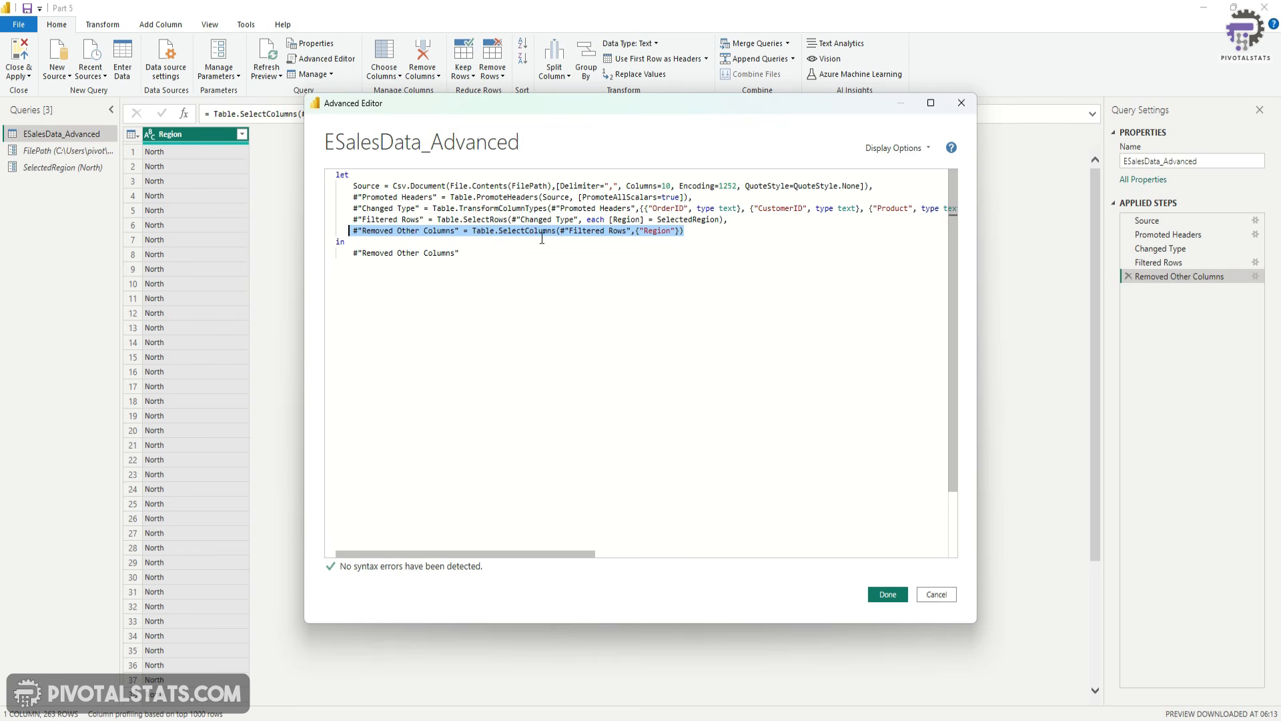
pyautogui.click(628, 230)
pyautogui.moveTo(627, 230); pyautogui.dragTo(559, 230)
pyautogui.moveTo(639, 230); pyautogui.dragTo(672, 230)
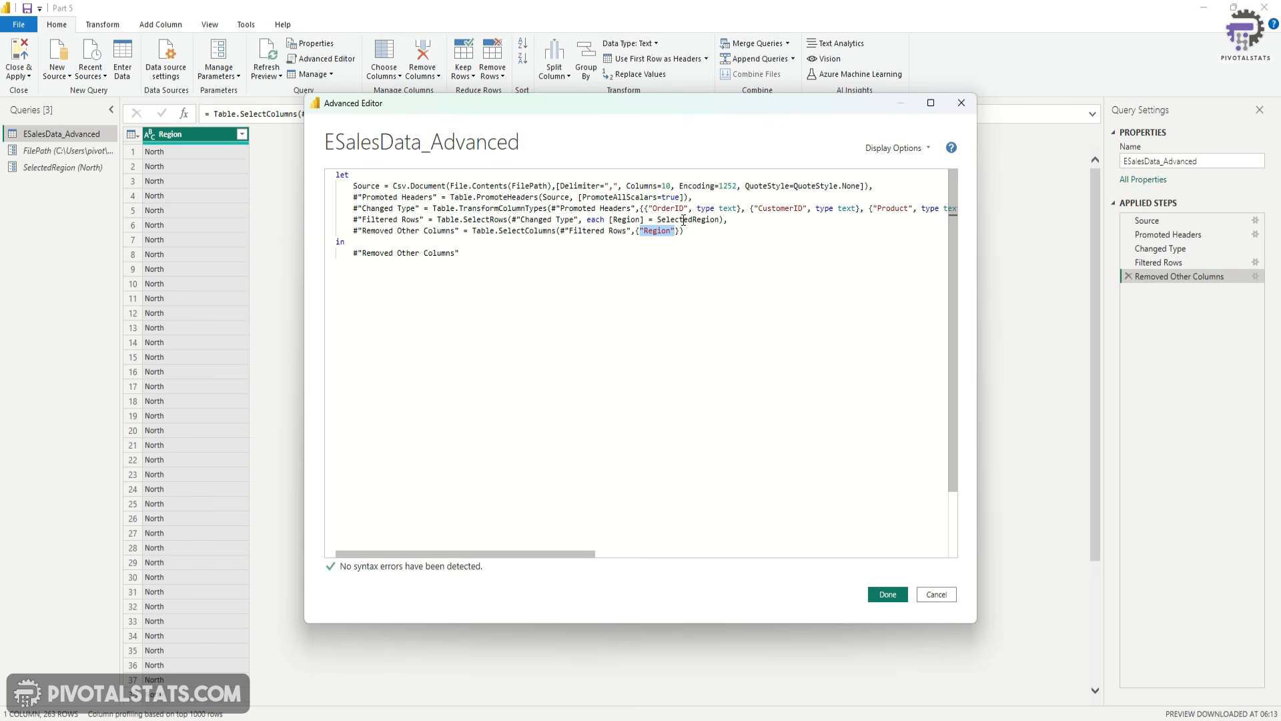
pyautogui.click(887, 596)
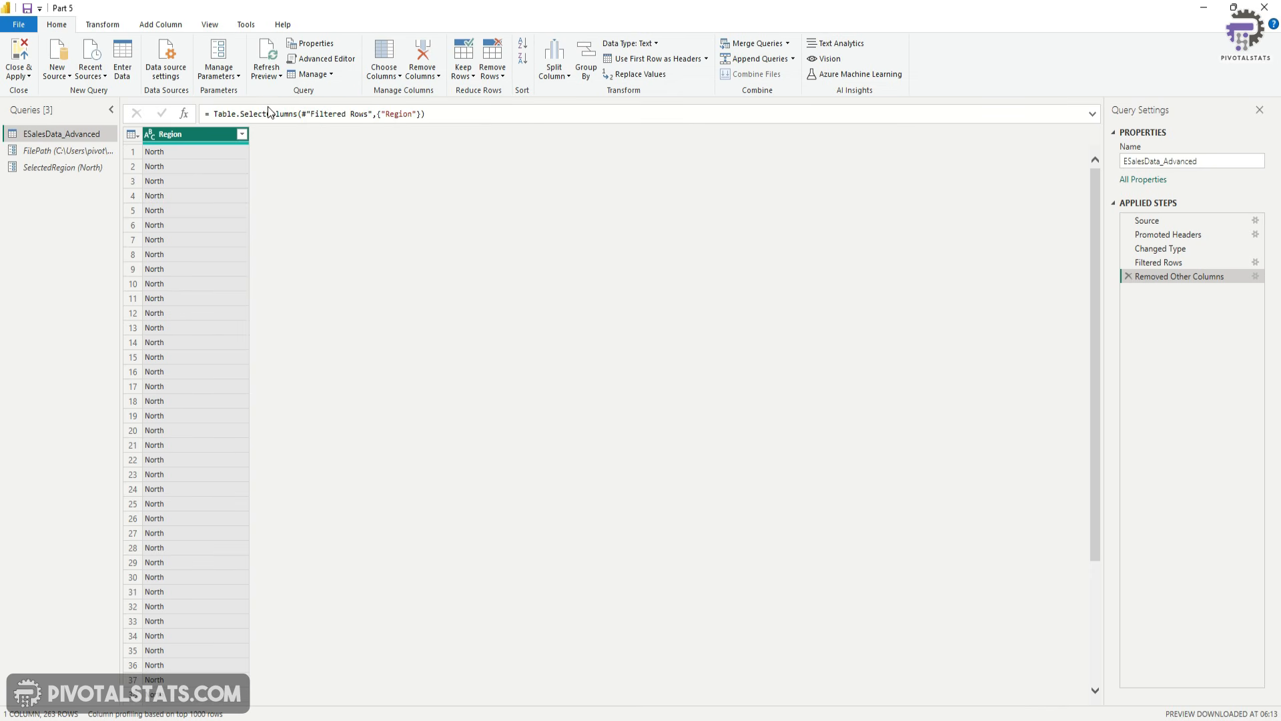
# Step: Create a new parameter named SelectedColumn with the Text type
pyautogui.click(224, 78)
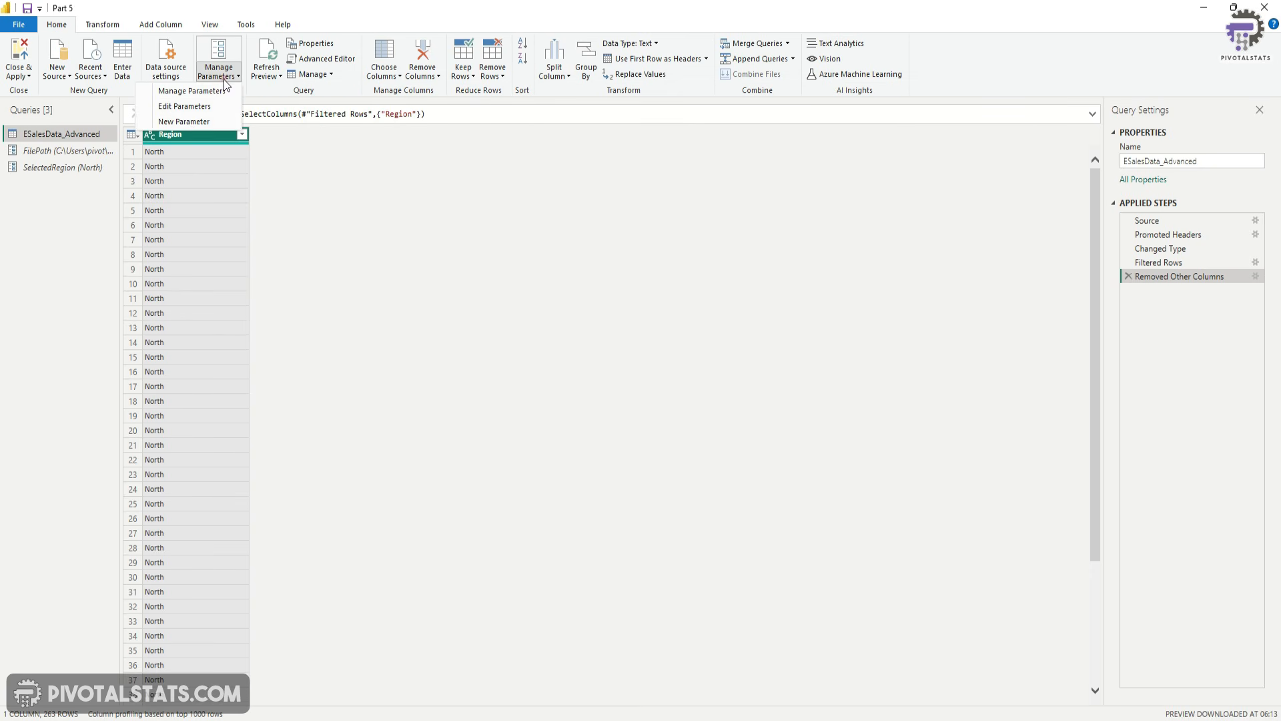
pyautogui.click(186, 121)
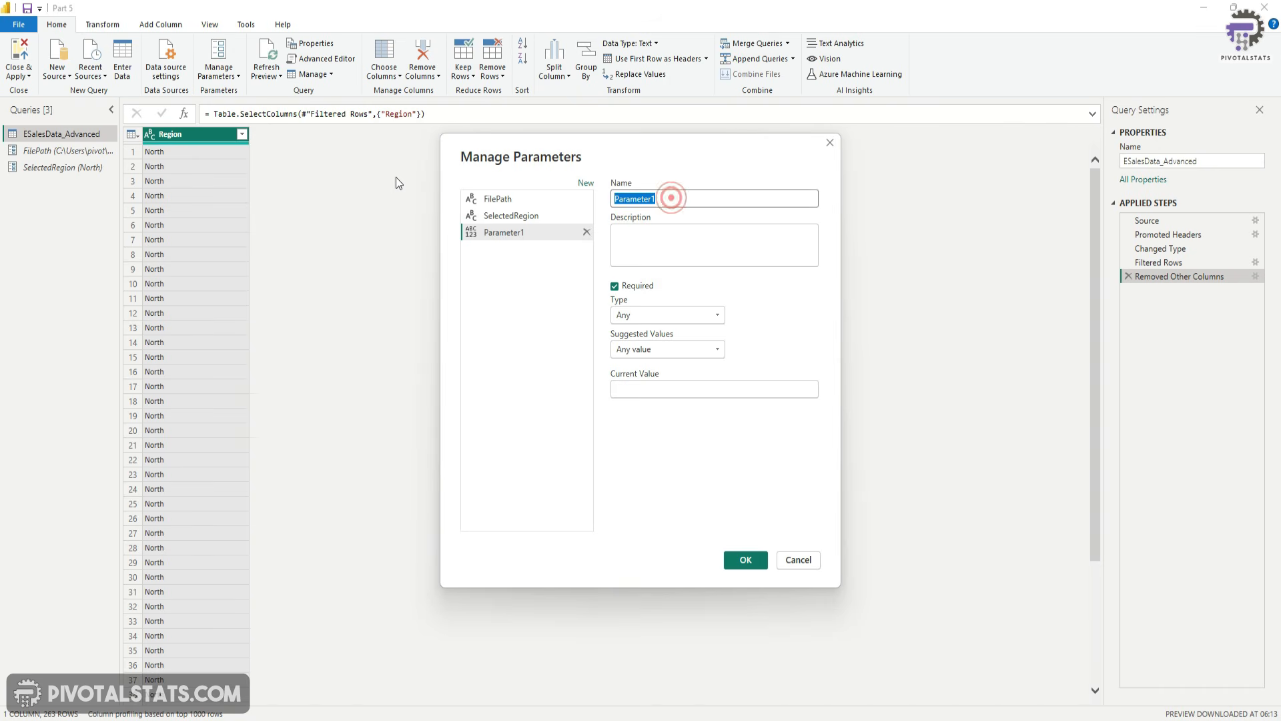
pyautogui.write('SelectedColumn')
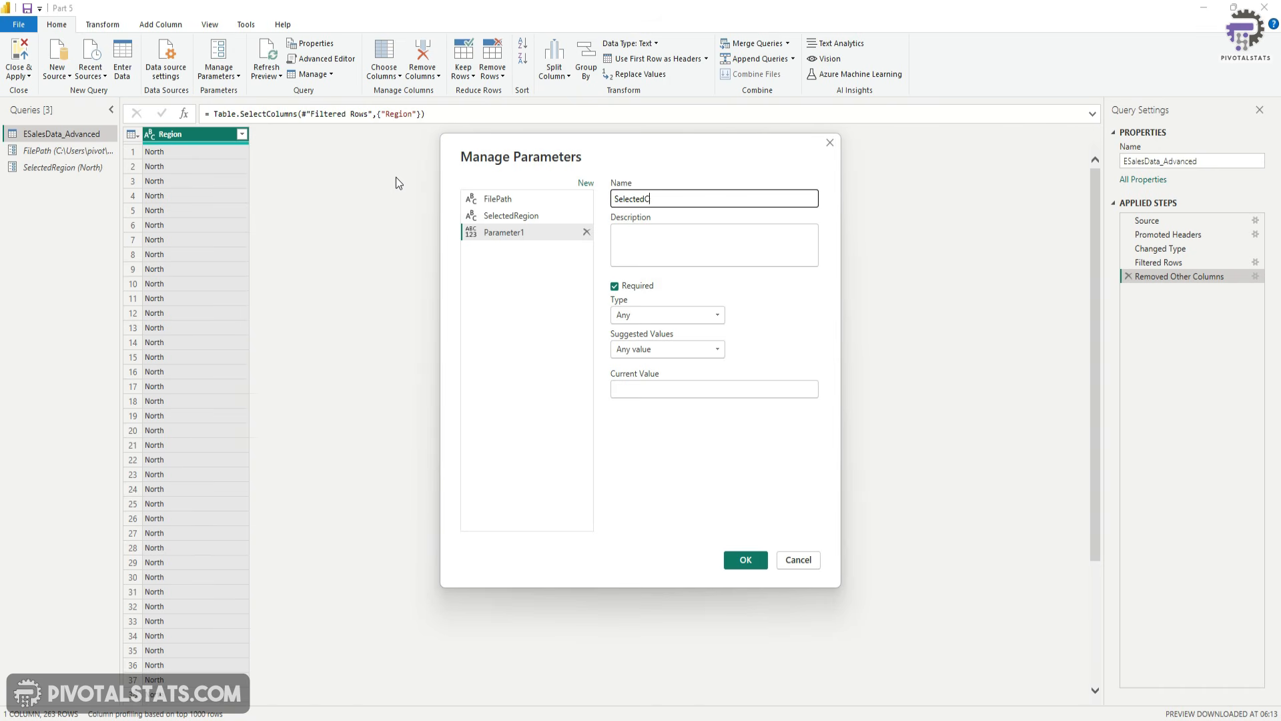
pyautogui.click(711, 318)
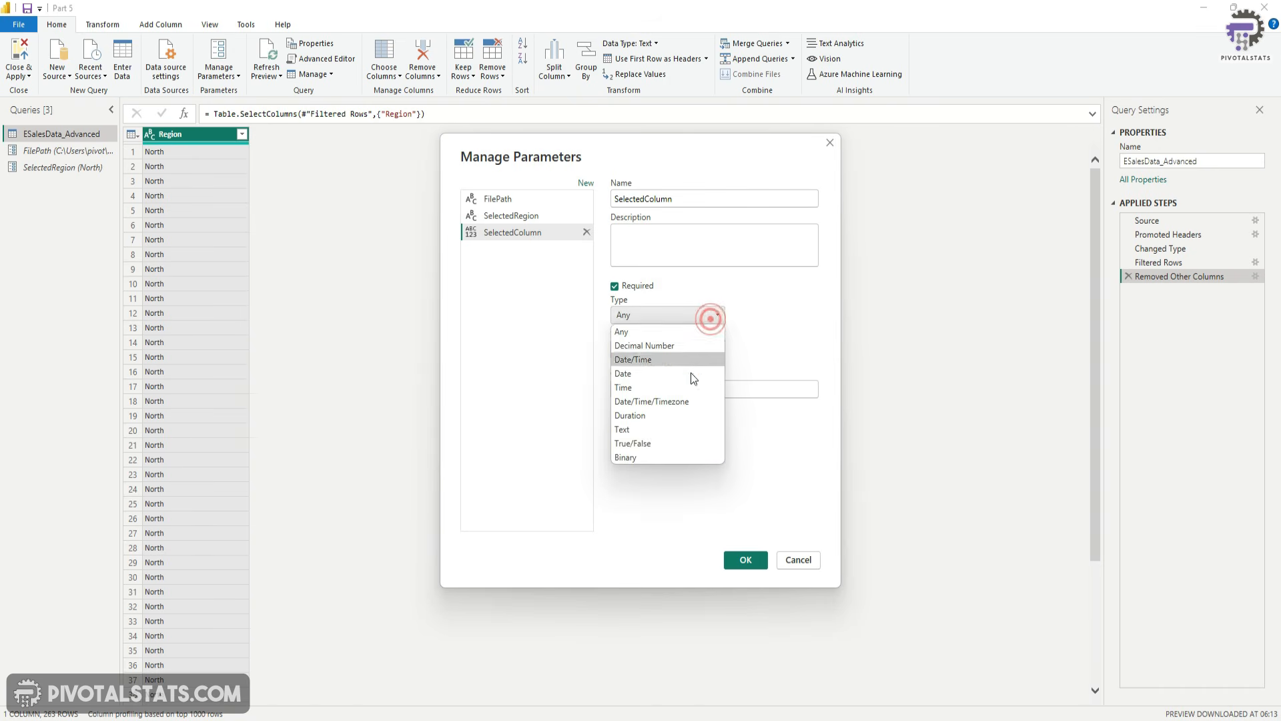
pyautogui.click(670, 432)
# Step: Restrict SelectedColumn's suggested values to a list containing Product, Quantity and Region
pyautogui.click(714, 349)
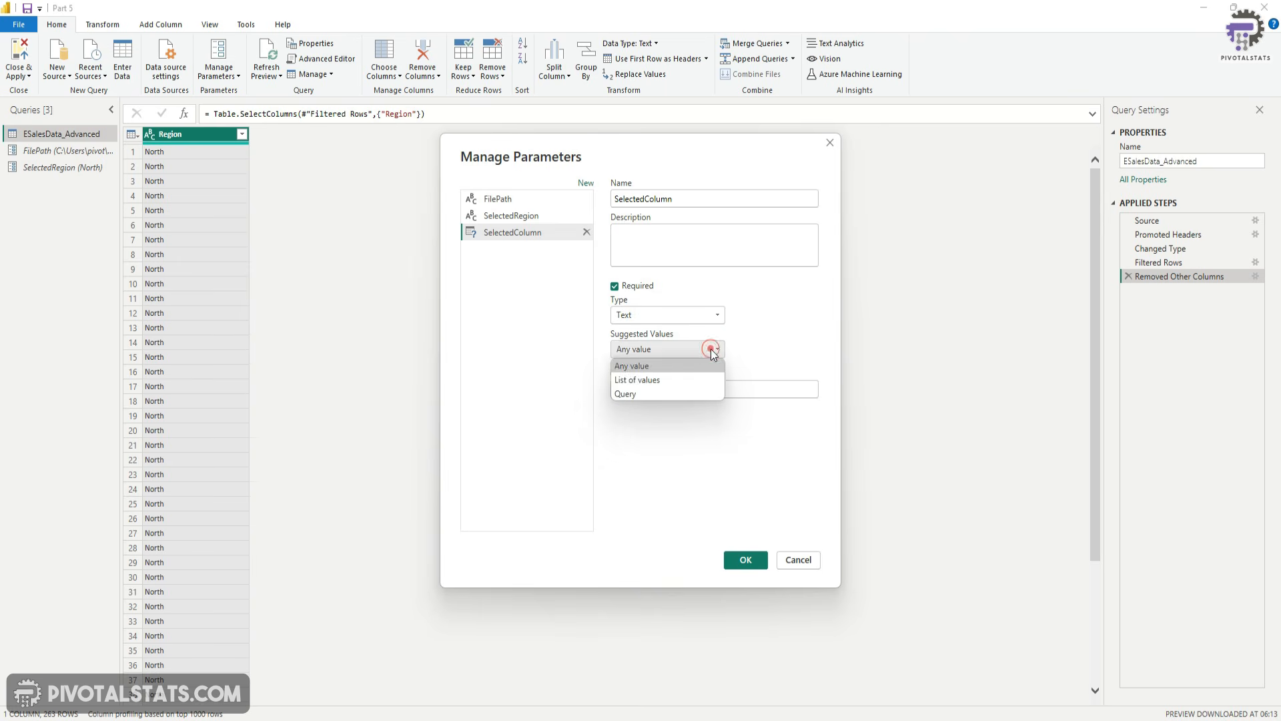
pyautogui.click(702, 381)
pyautogui.click(673, 382)
pyautogui.write('Product')
pyautogui.press('Return')
pyautogui.write('Quantity')
pyautogui.press('Return')
pyautogui.write('Region')
pyautogui.scroll(-1, 777, 512)
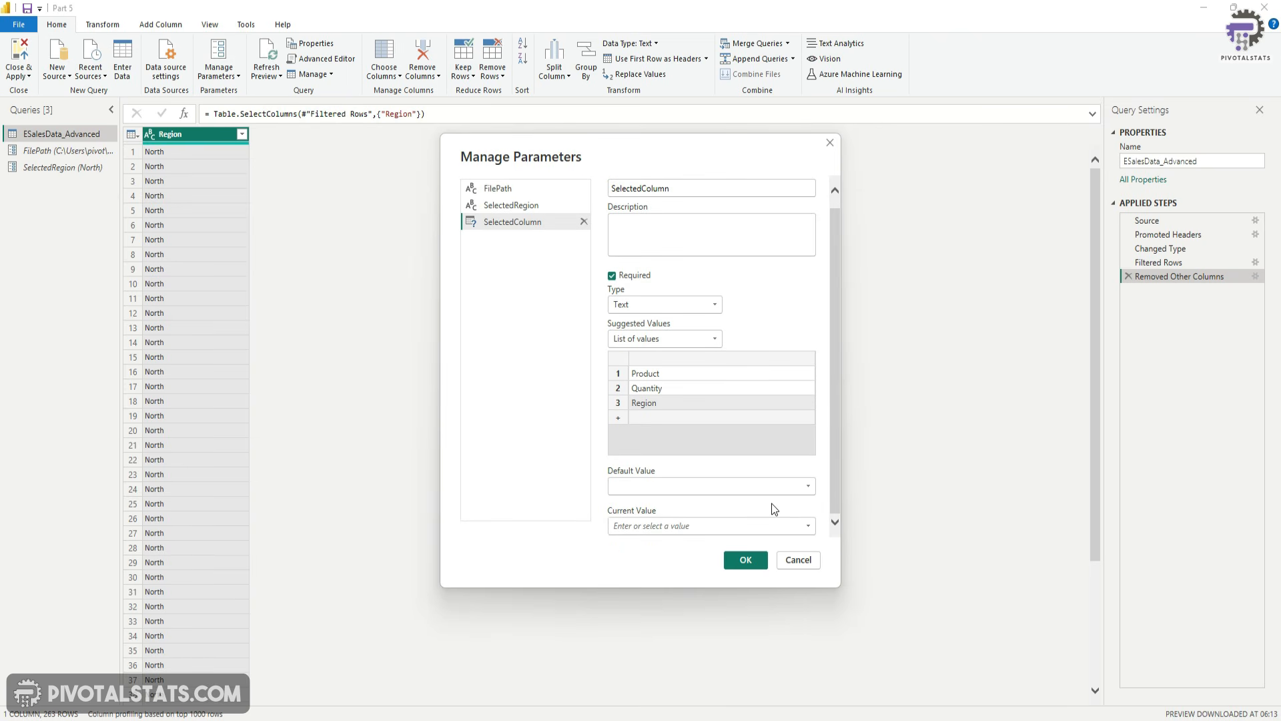
# Step: Set SelectedColumn's current value to Region and save the parameter
pyautogui.click(807, 526)
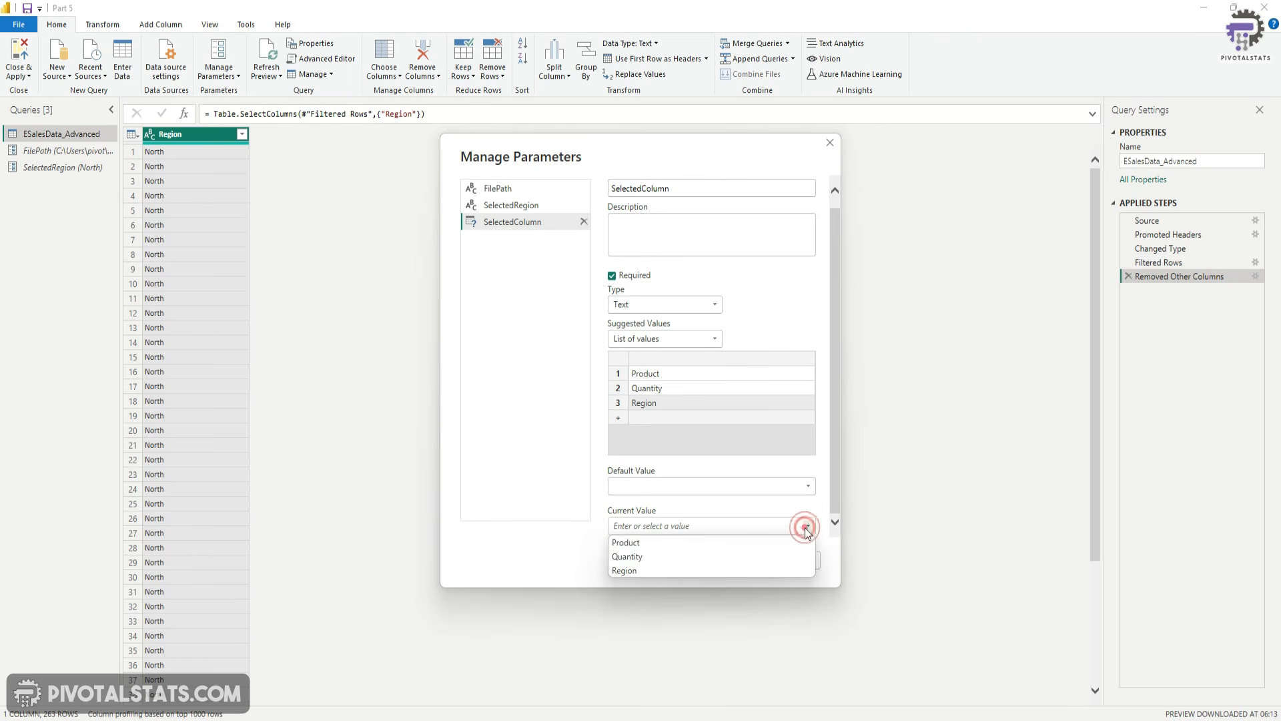
pyautogui.click(706, 571)
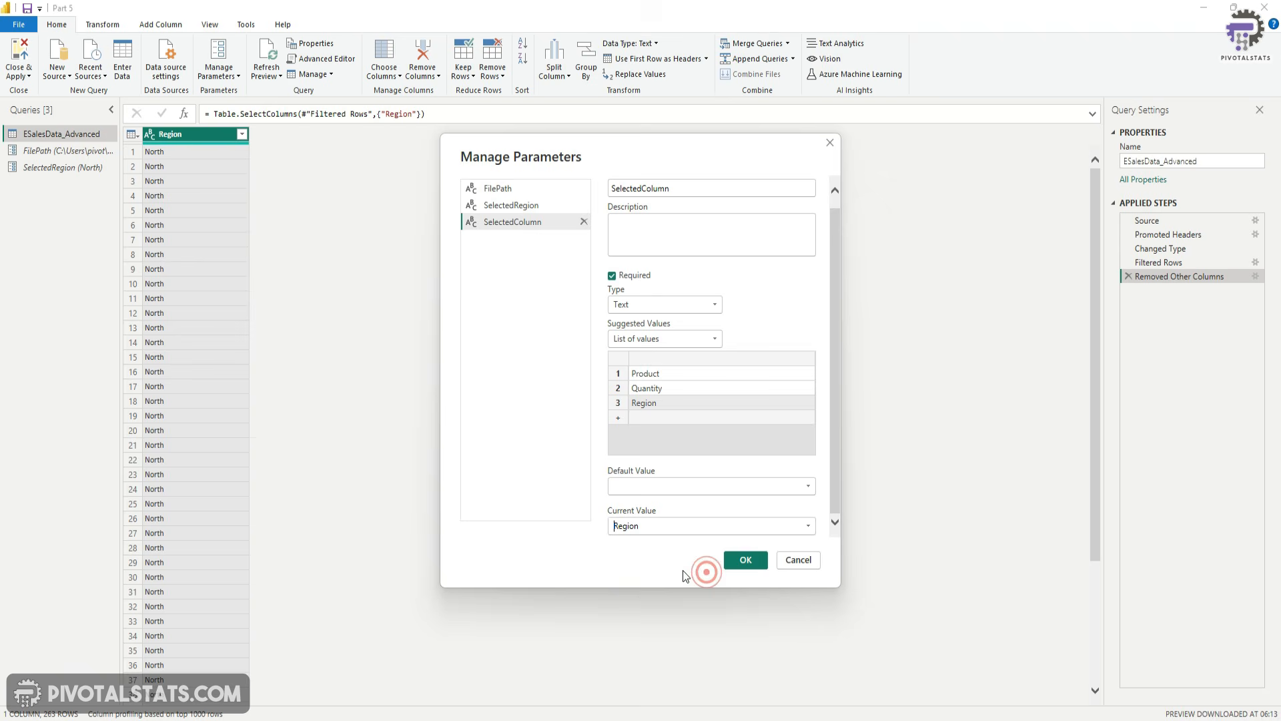
pyautogui.click(746, 560)
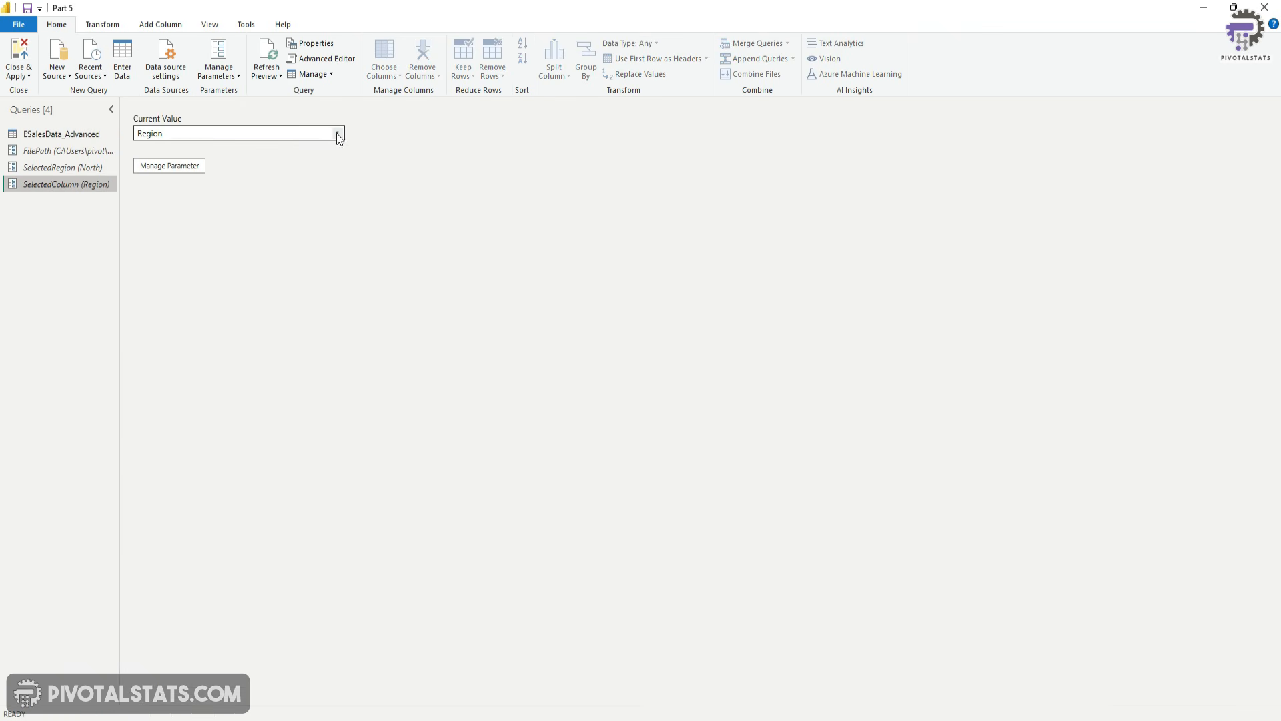
# Step: In the M code of ESalesData_Advanced, replace "Region" in the Removed Other Columns line with the SelectedColumn parameter and apply the edit
pyautogui.click(82, 139)
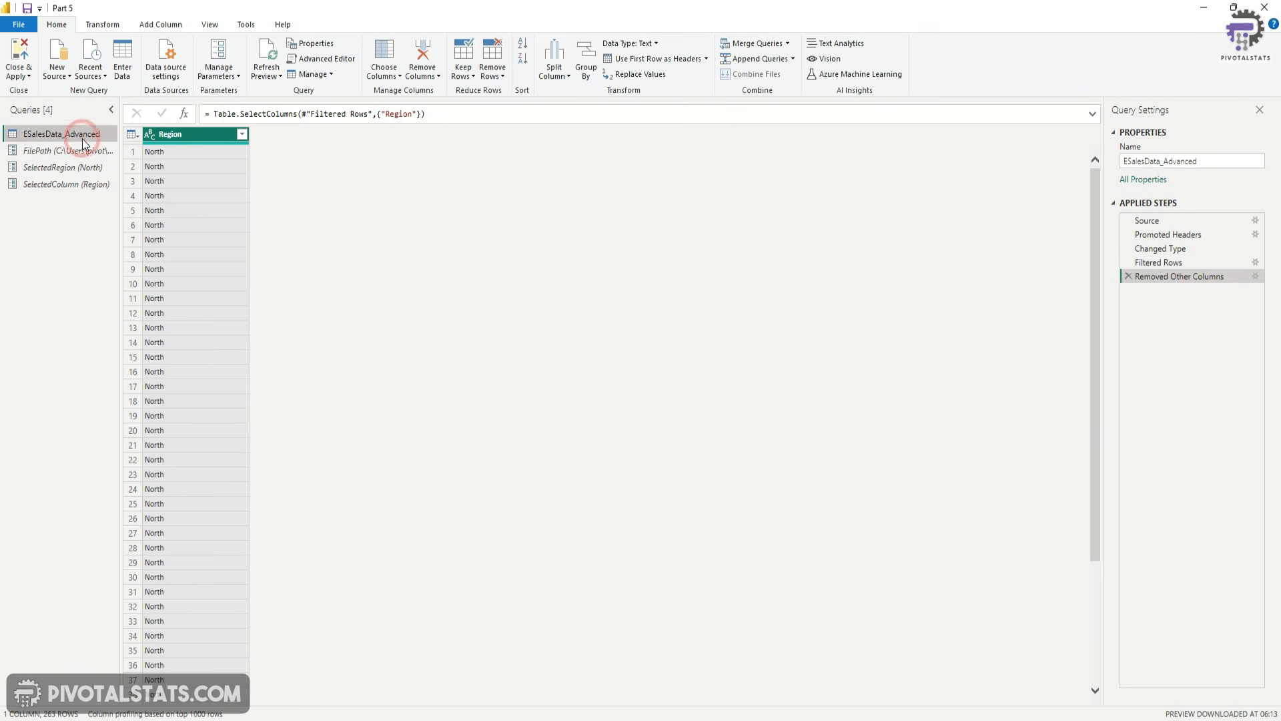
pyautogui.click(318, 64)
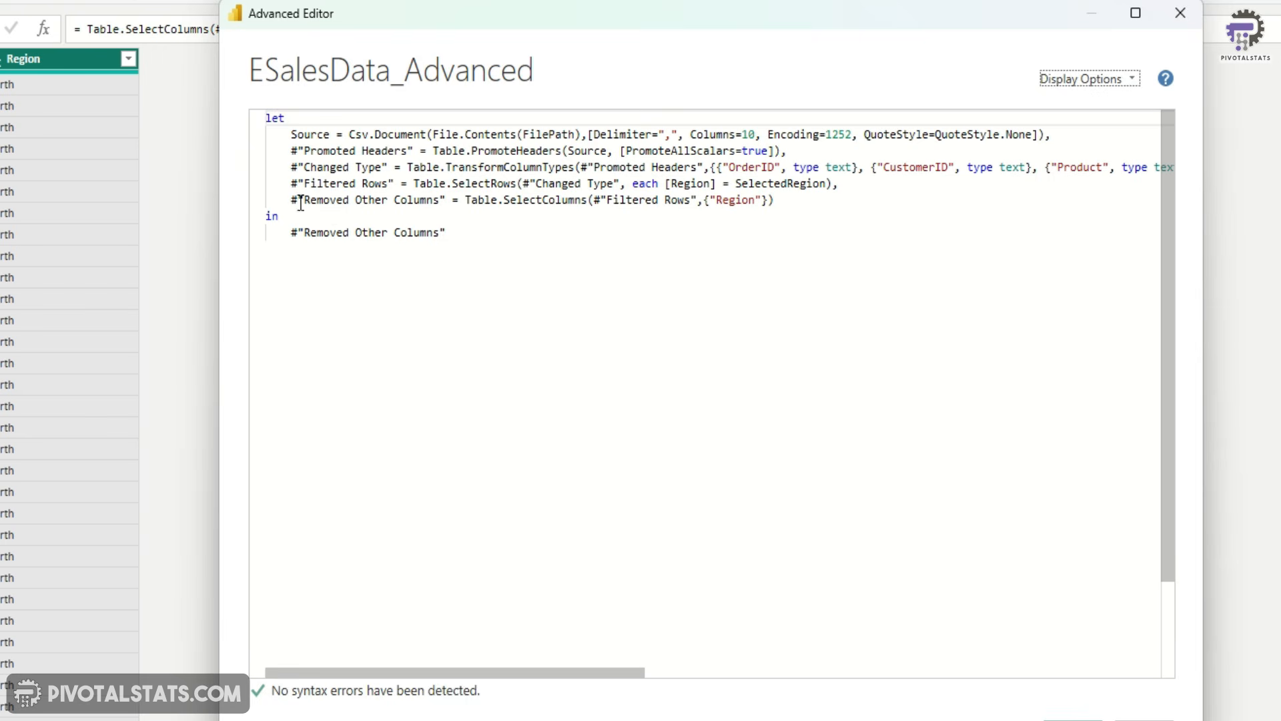
pyautogui.moveTo(353, 231); pyautogui.dragTo(761, 199)
pyautogui.click(714, 231)
pyautogui.press('BackSpace')
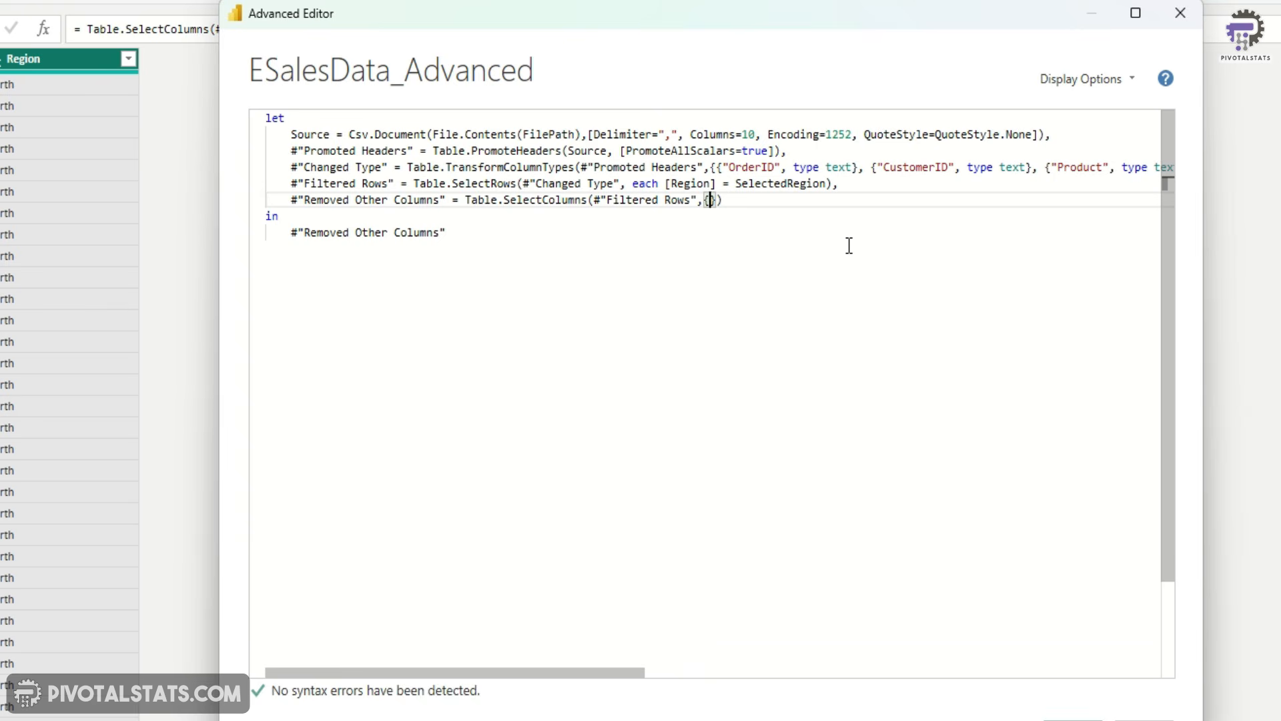
pyautogui.write('Sele')
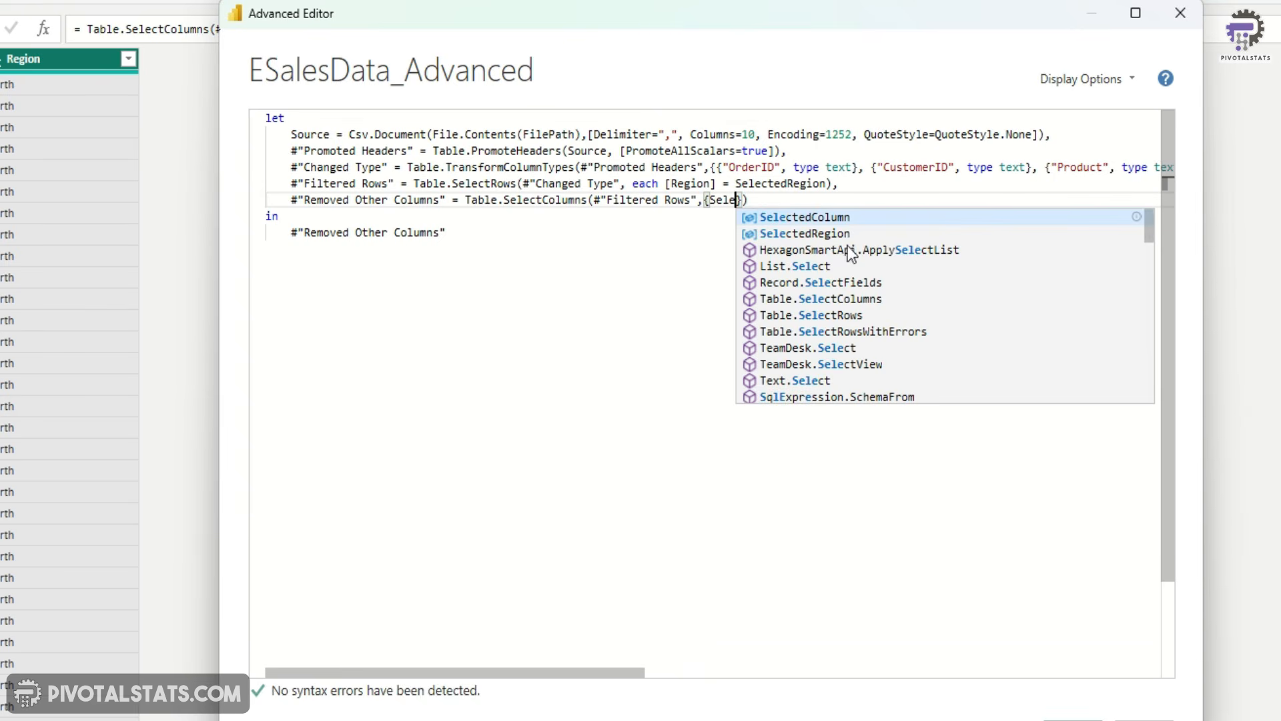
pyautogui.click(845, 216)
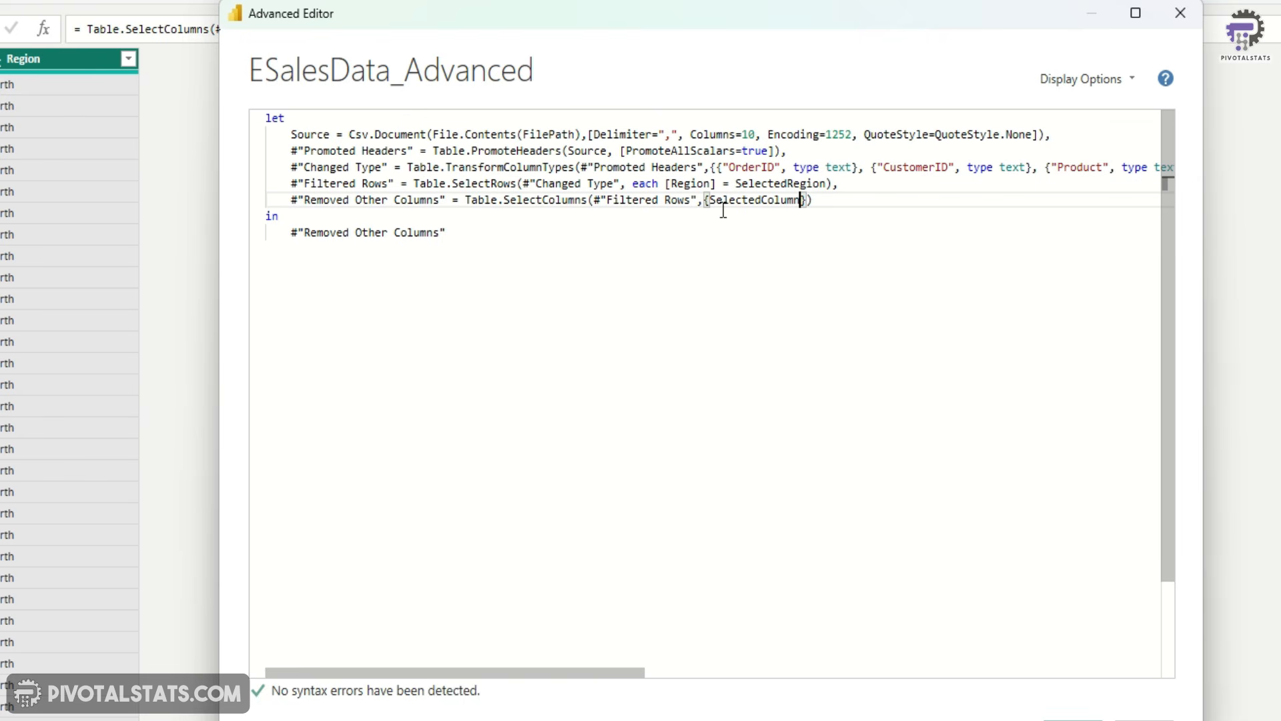
pyautogui.moveTo(723, 166); pyautogui.dragTo(774, 167)
pyautogui.moveTo(710, 200); pyautogui.dragTo(810, 202)
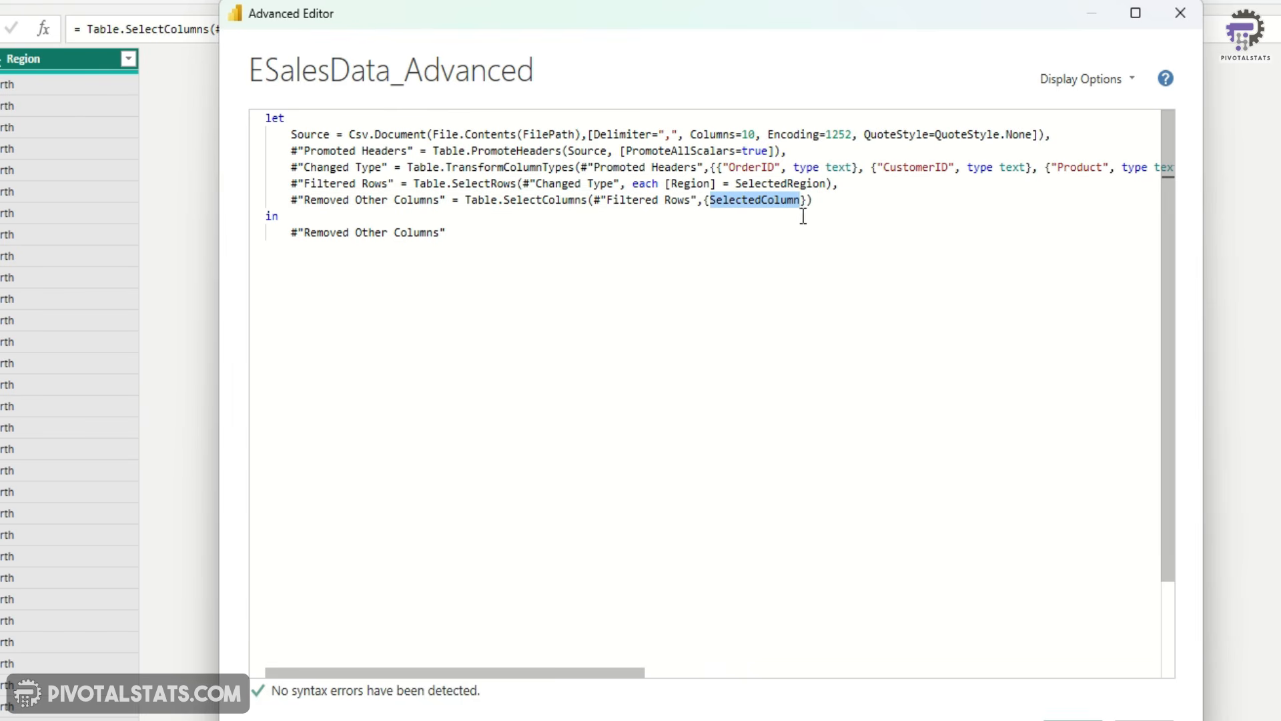
pyautogui.click(811, 200)
pyautogui.click(871, 598)
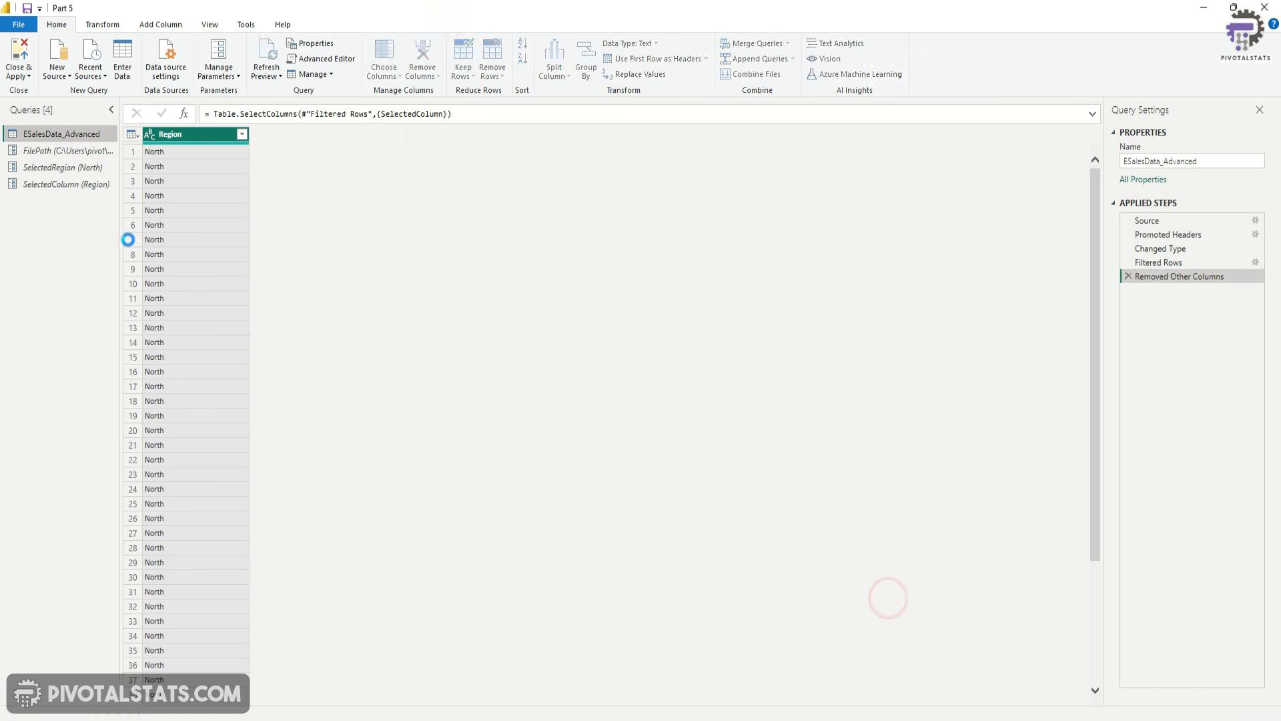
# Step: Set SelectedColumn's current value to Product and return to the ESalesData_Advanced query
pyautogui.click(60, 188)
pyautogui.click(337, 133)
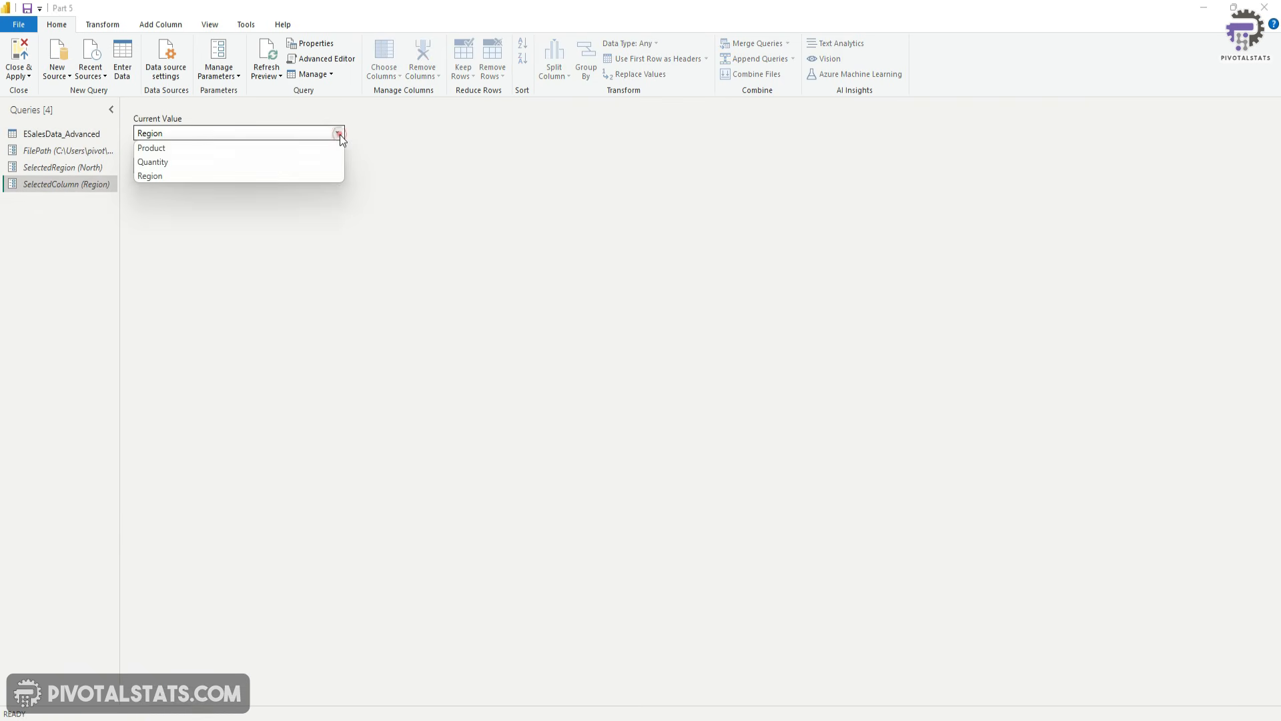
pyautogui.click(274, 147)
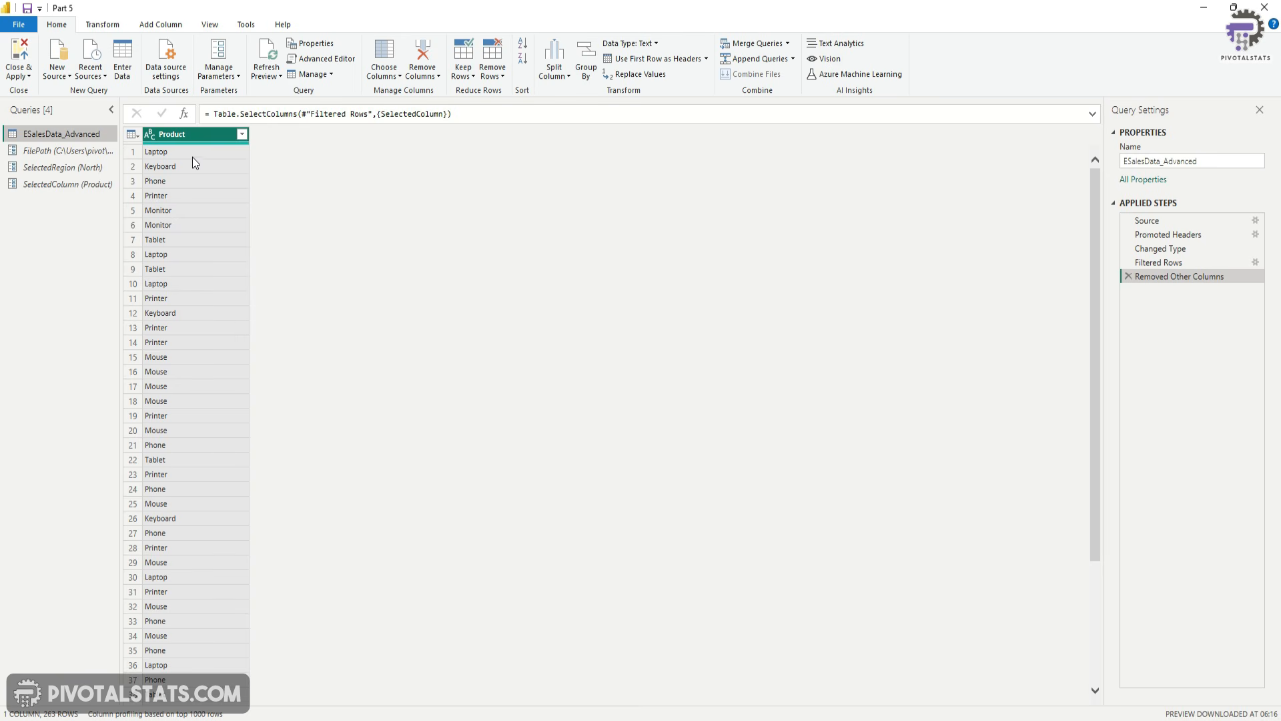
# Step: Change SelectedColumn's current value to Quantity and return to the ESalesData_Advanced query
pyautogui.click(72, 185)
pyautogui.click(338, 135)
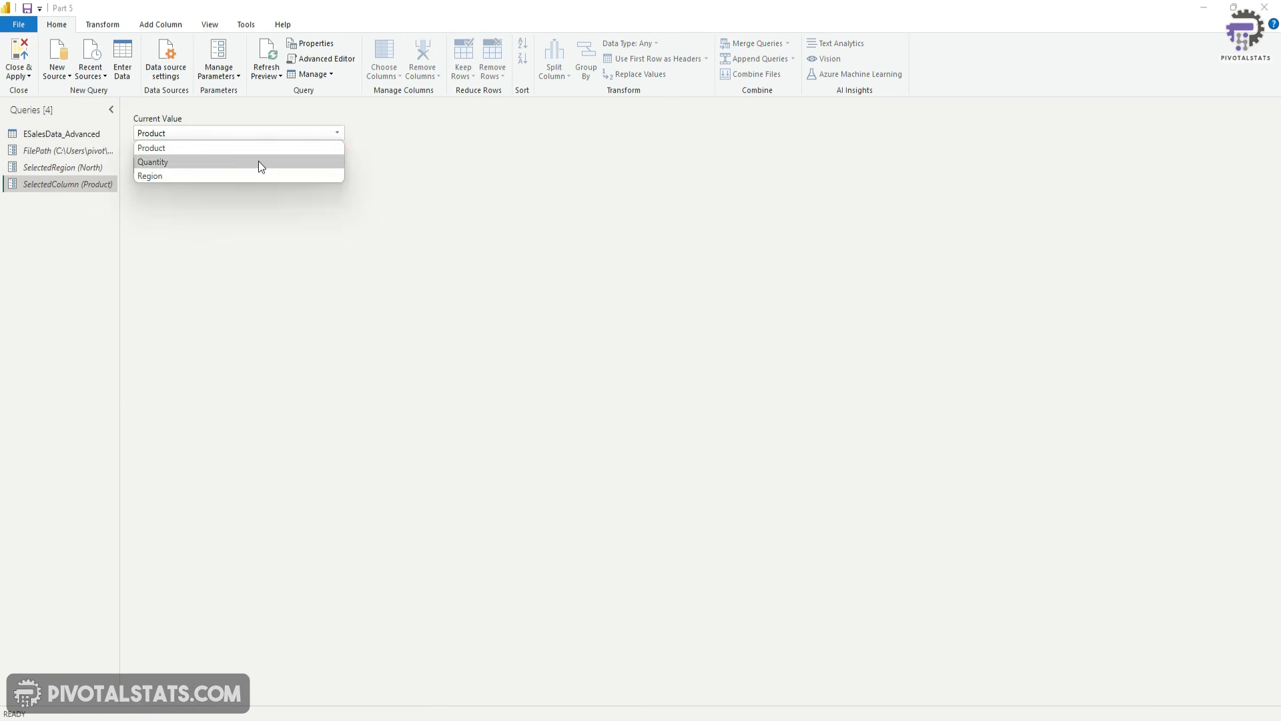
pyautogui.click(258, 163)
pyautogui.click(67, 136)
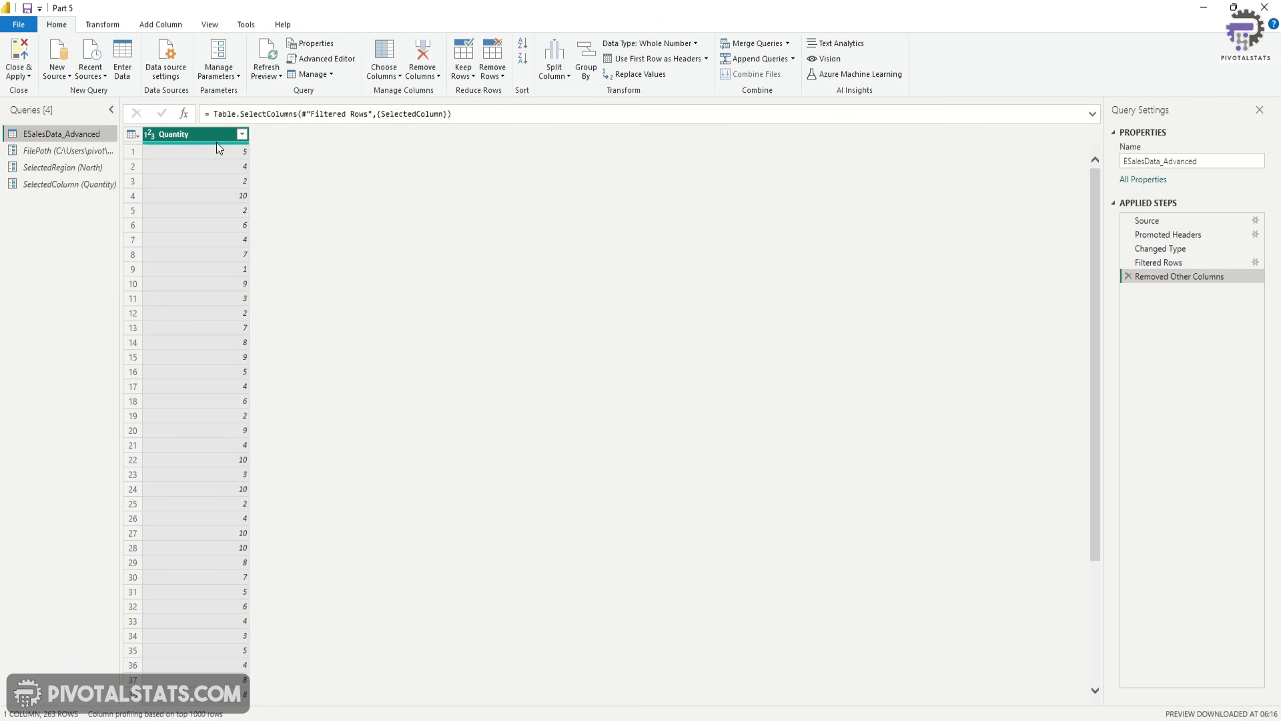
# Step: Review the M code of ESalesData_Advanced in the Advanced Editor
pyautogui.moveTo(214, 149)
pyautogui.click(326, 58)
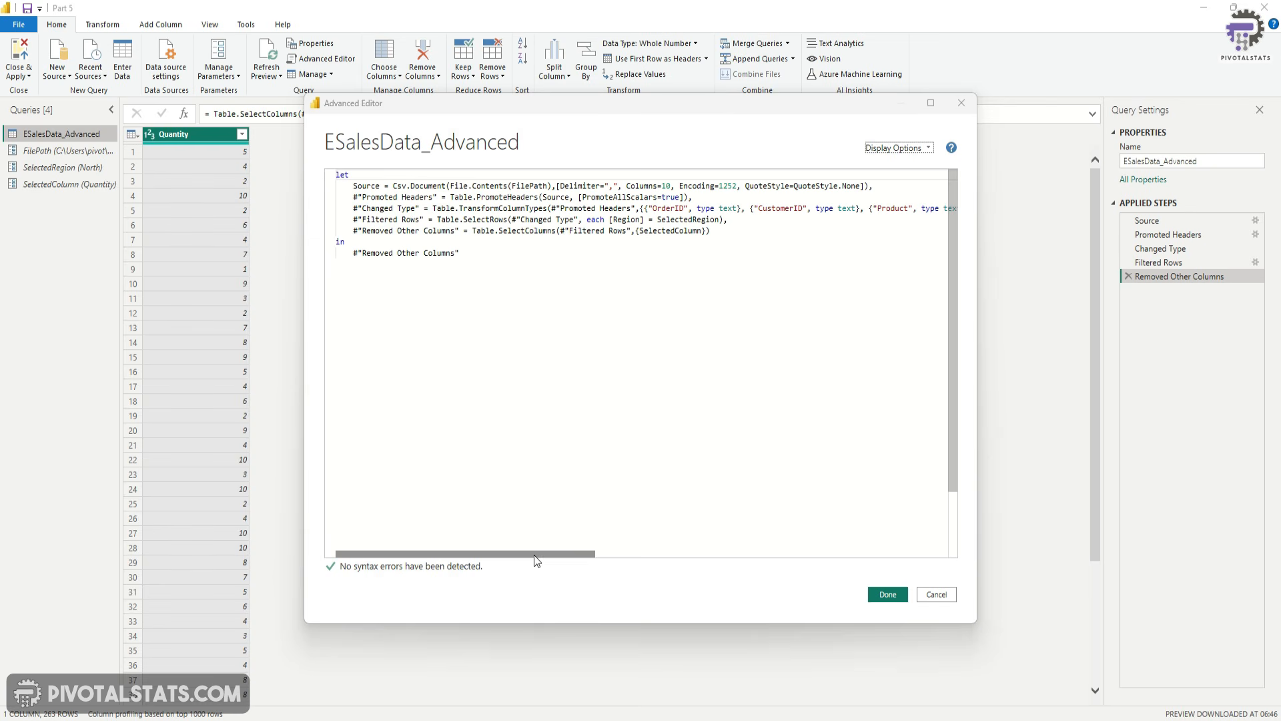
pyautogui.moveTo(646, 207); pyautogui.dragTo(686, 207)
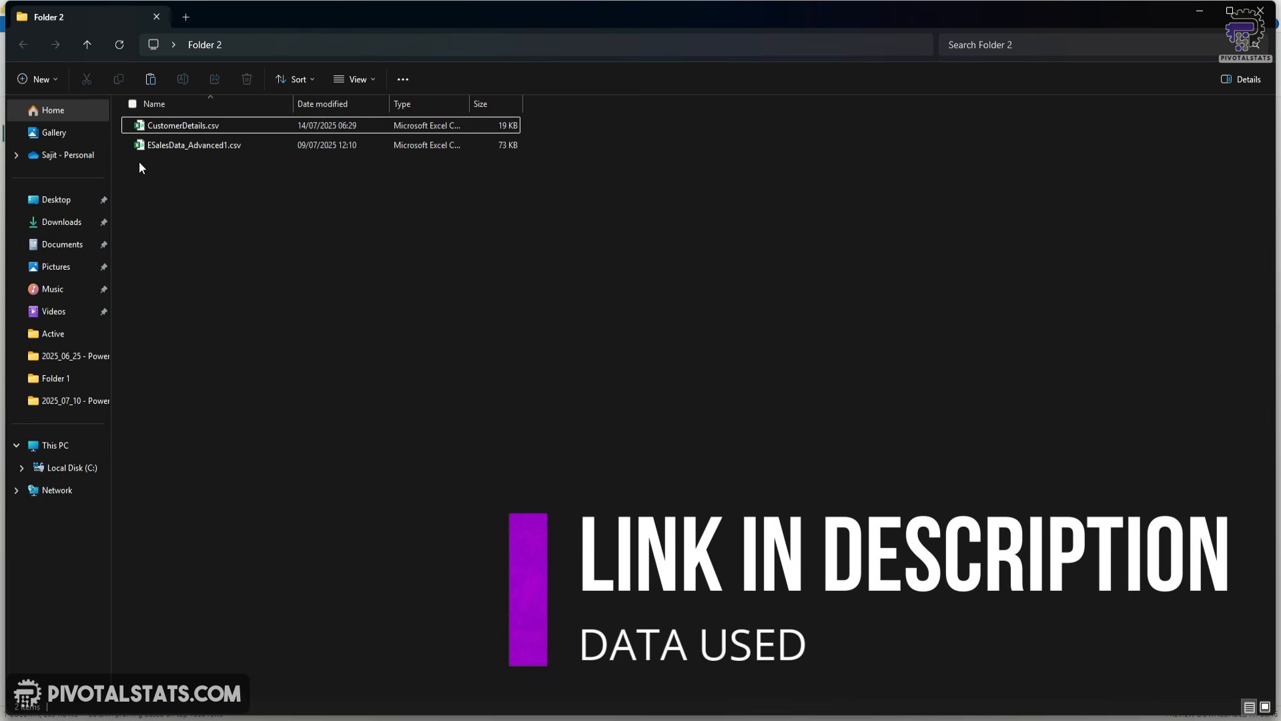
# Step: Inspect CustomerDetails.csv from Folder 2 in Excel, fit the CustomerName column to its contents, and close the file without saving
pyautogui.doubleClick(174, 126)
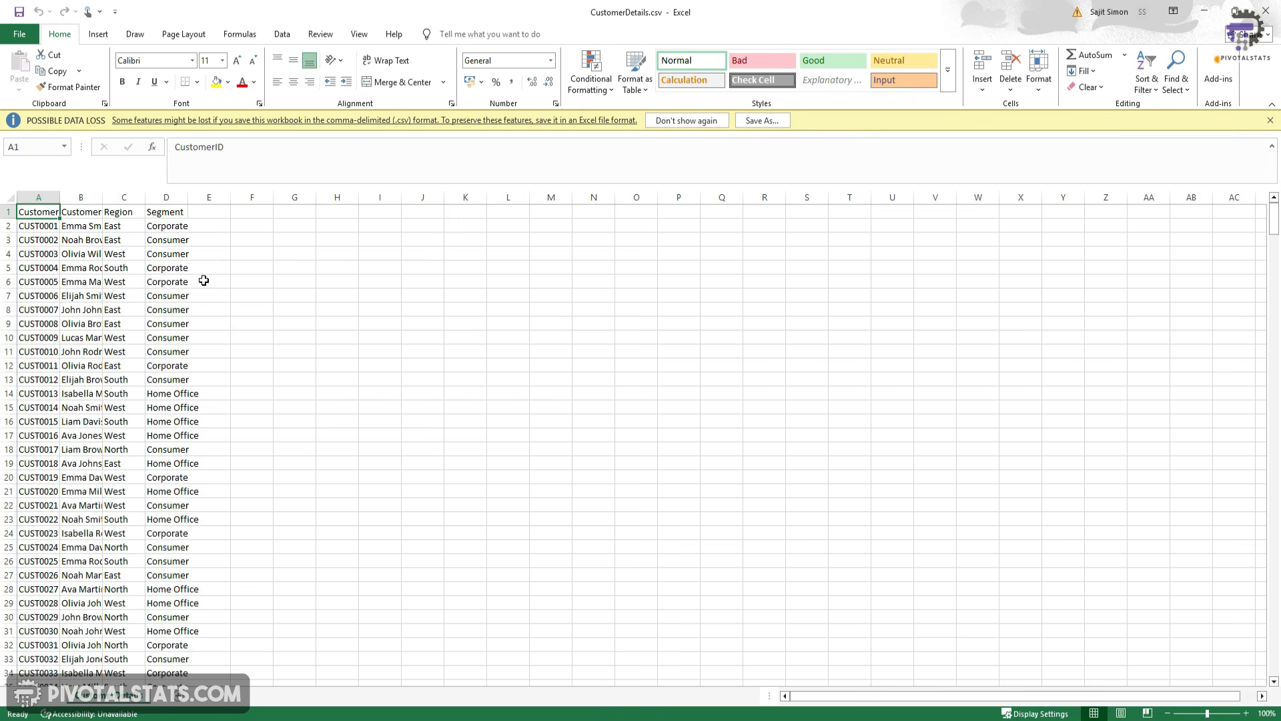
pyautogui.doubleClick(102, 198)
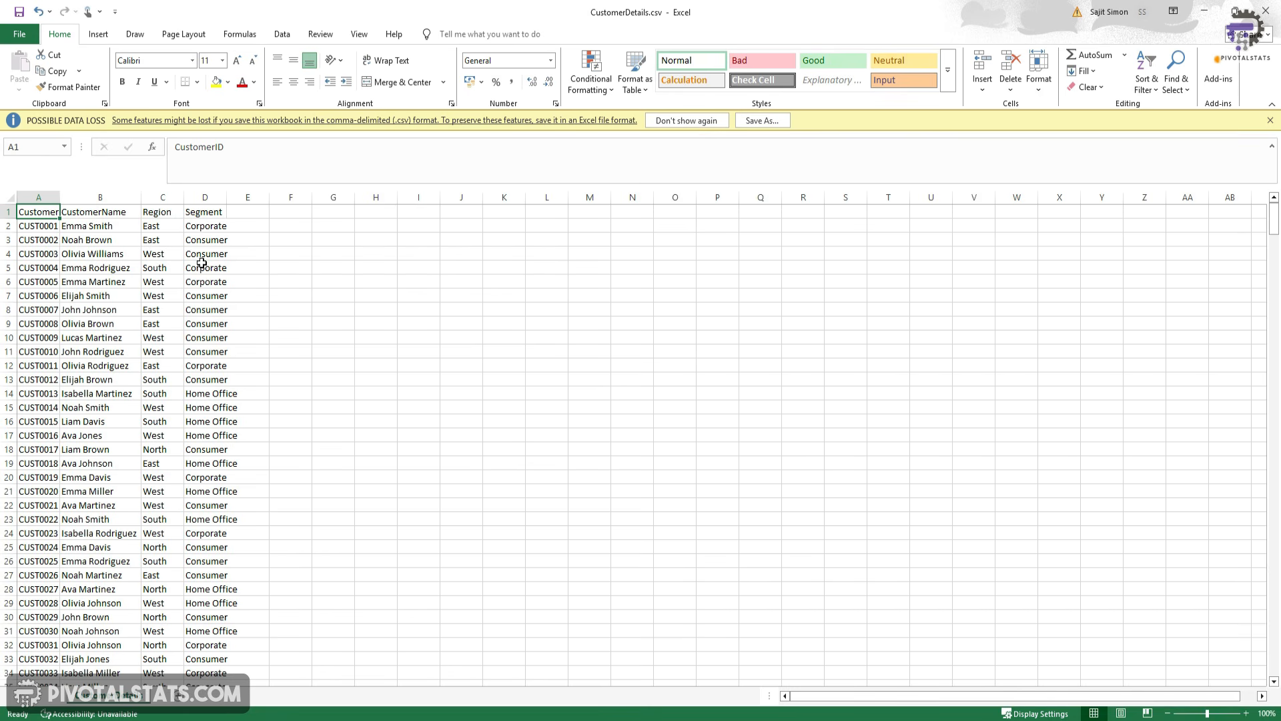
pyautogui.click(1266, 10)
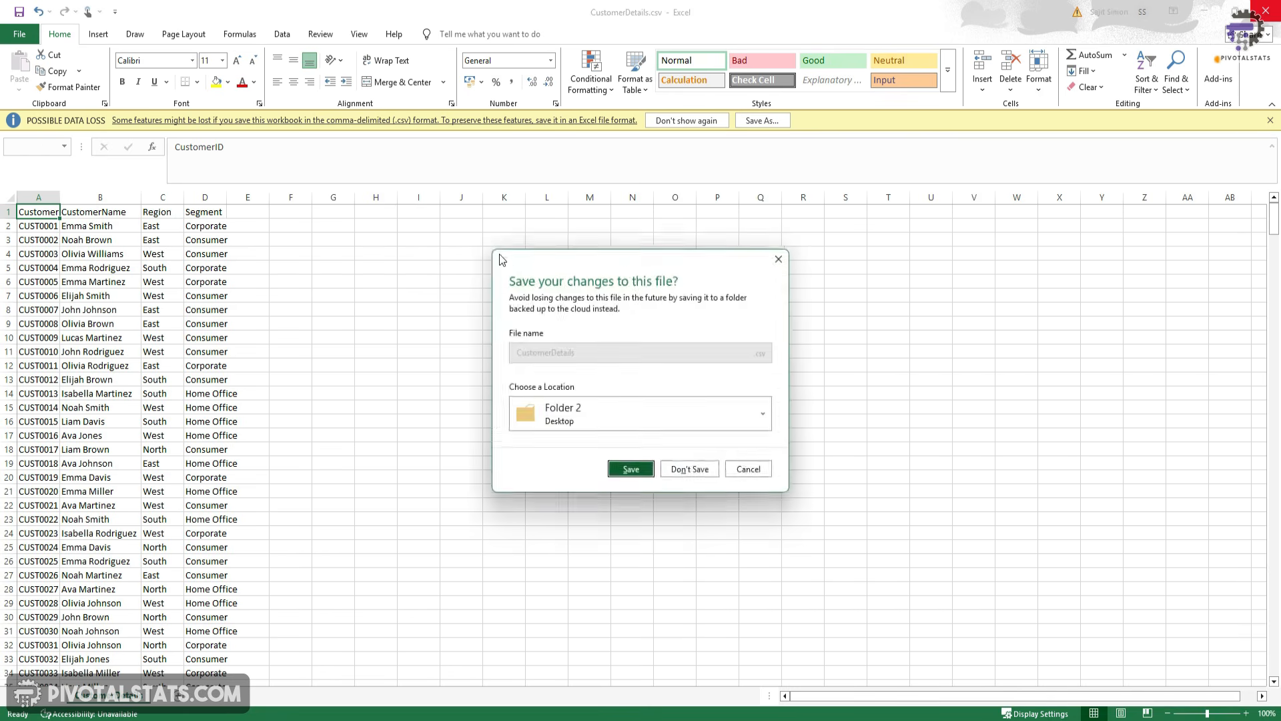
pyautogui.click(689, 467)
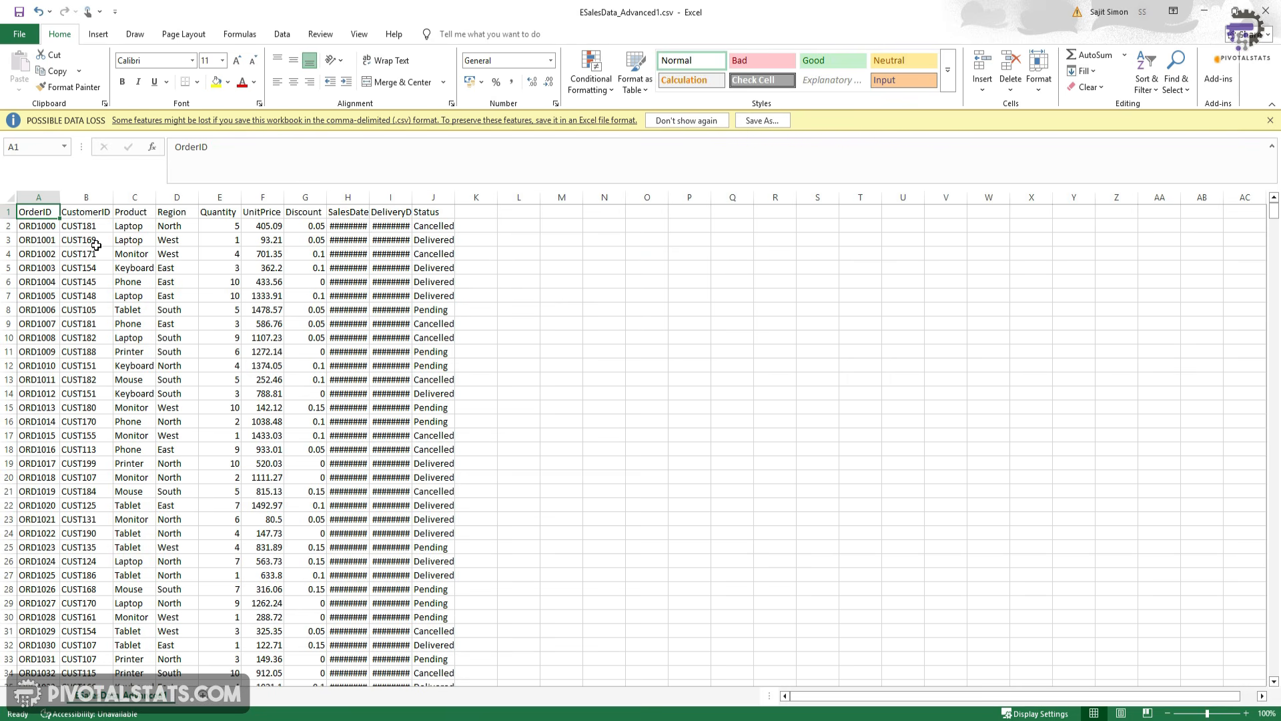
# Step: Select the CustomerID column in ESalesData_Advanced1.csv to examine its values
pyautogui.click(83, 197)
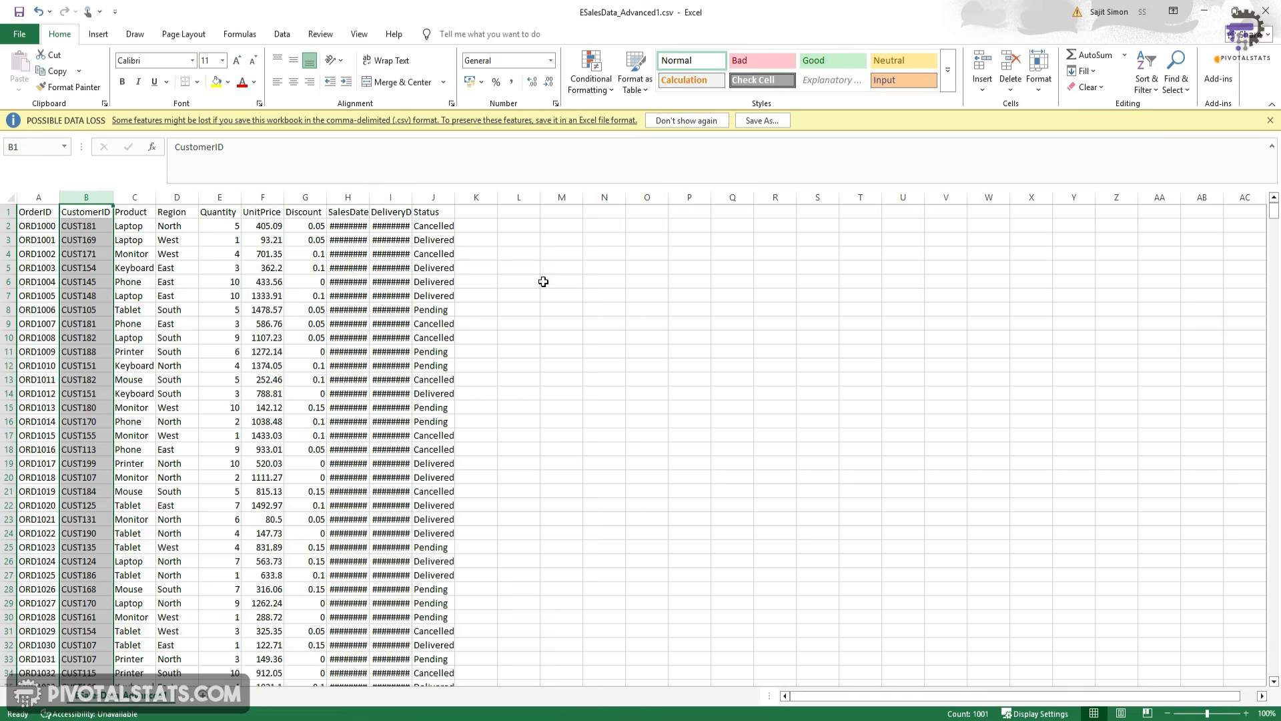
# Step: Close the ESalesData_Advanced1.csv workbook in Excel and return to the Power Query Editor
pyautogui.hotkey('alt', 'F4')
pyautogui.click(698, 468)
pyautogui.click(697, 468)
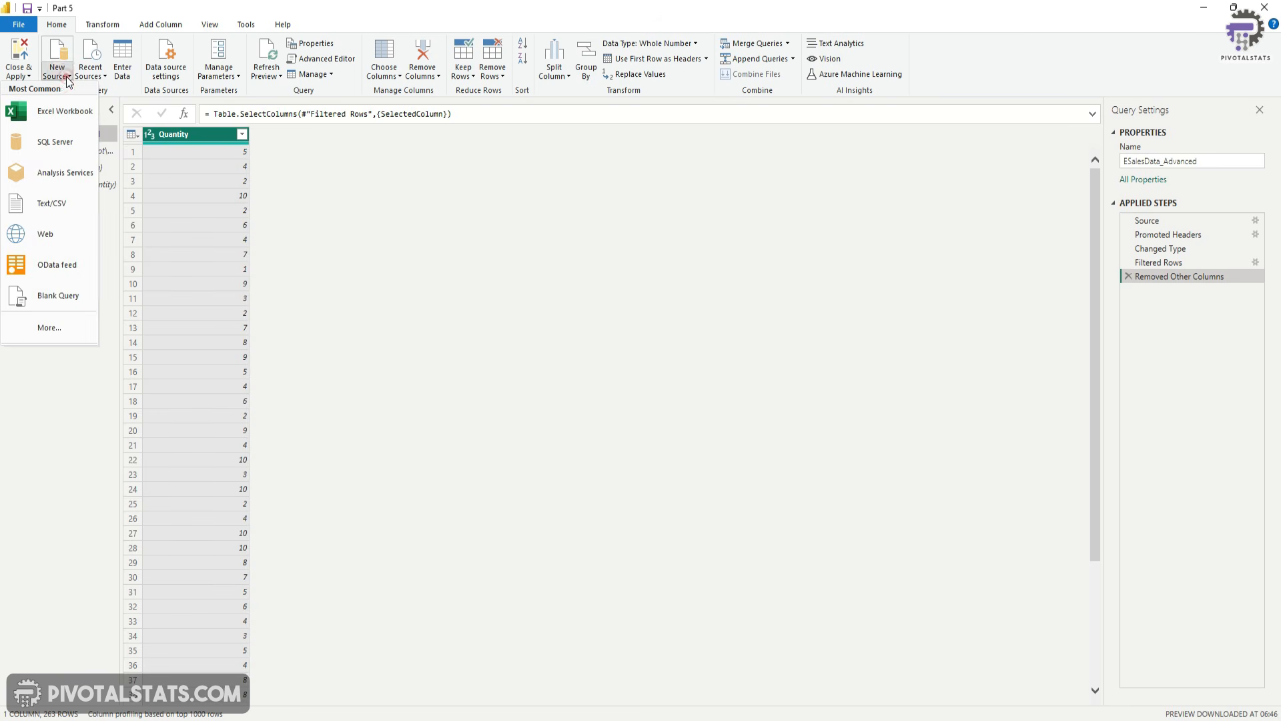
# Step: Import CustomerDetails.csv from Folder 2 as a new Text/CSV query and use its first row as headers
pyautogui.click(68, 79)
pyautogui.click(44, 204)
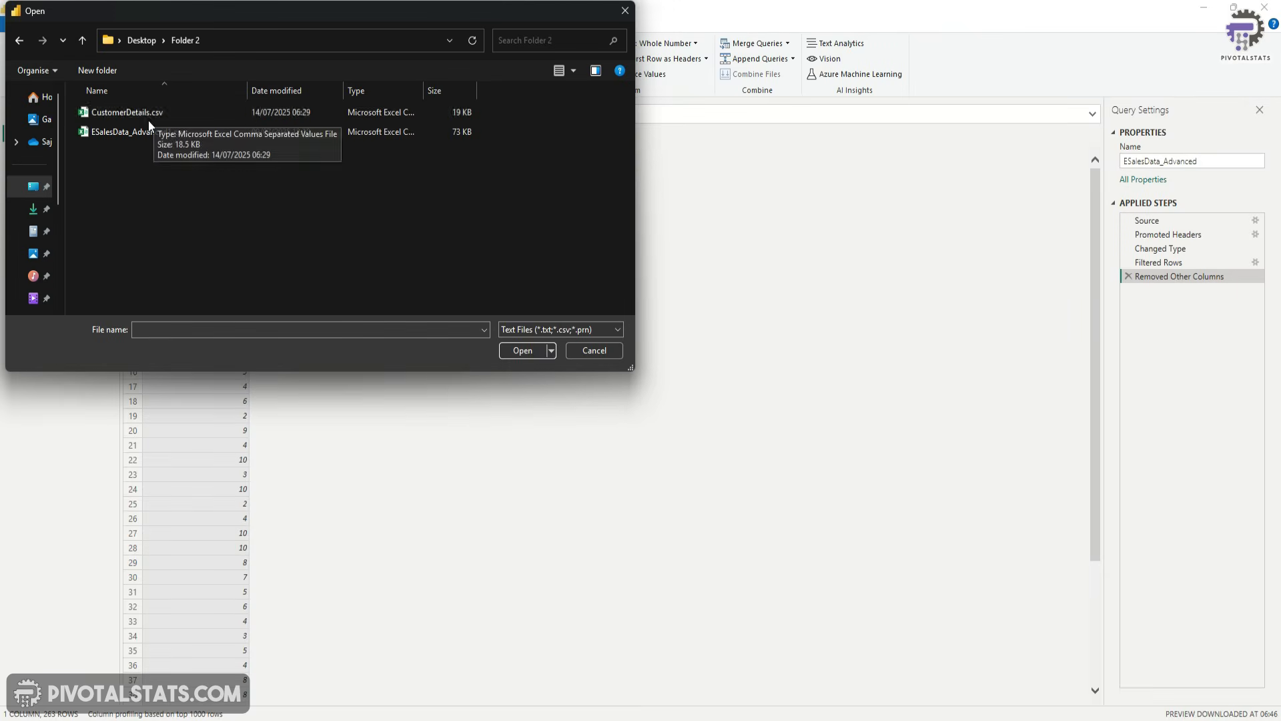
pyautogui.doubleClick(136, 114)
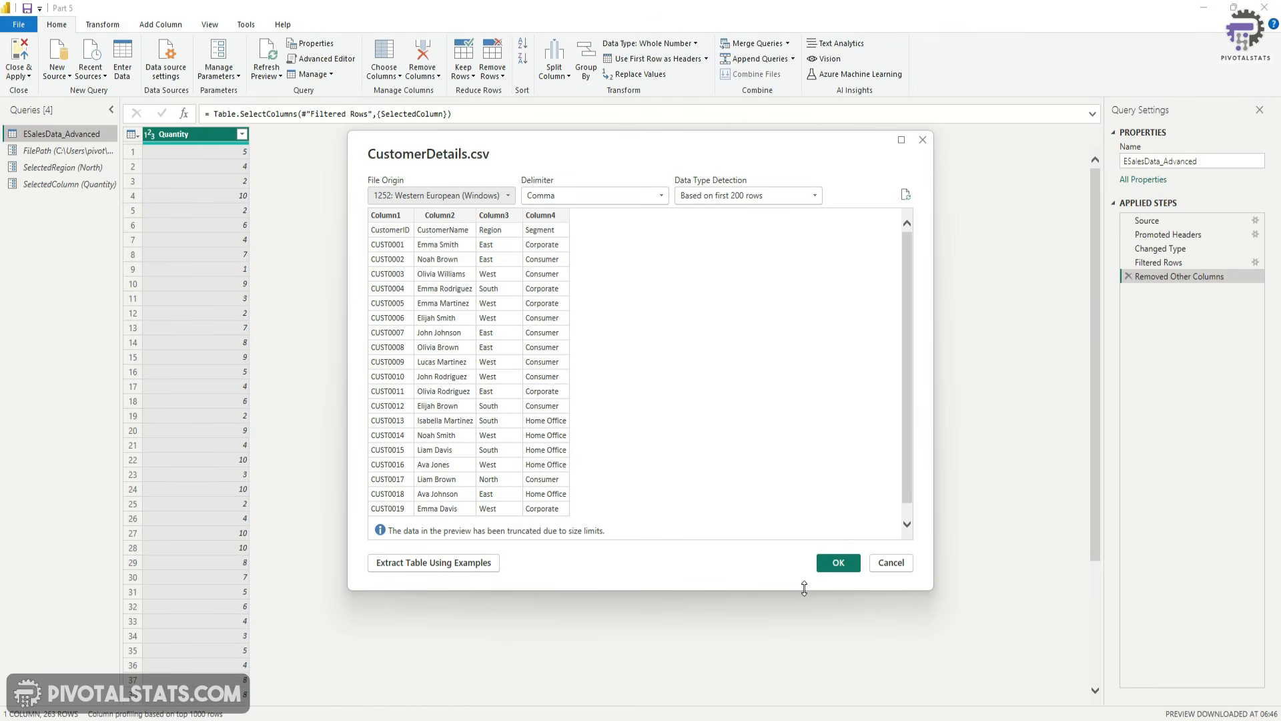
pyautogui.click(835, 563)
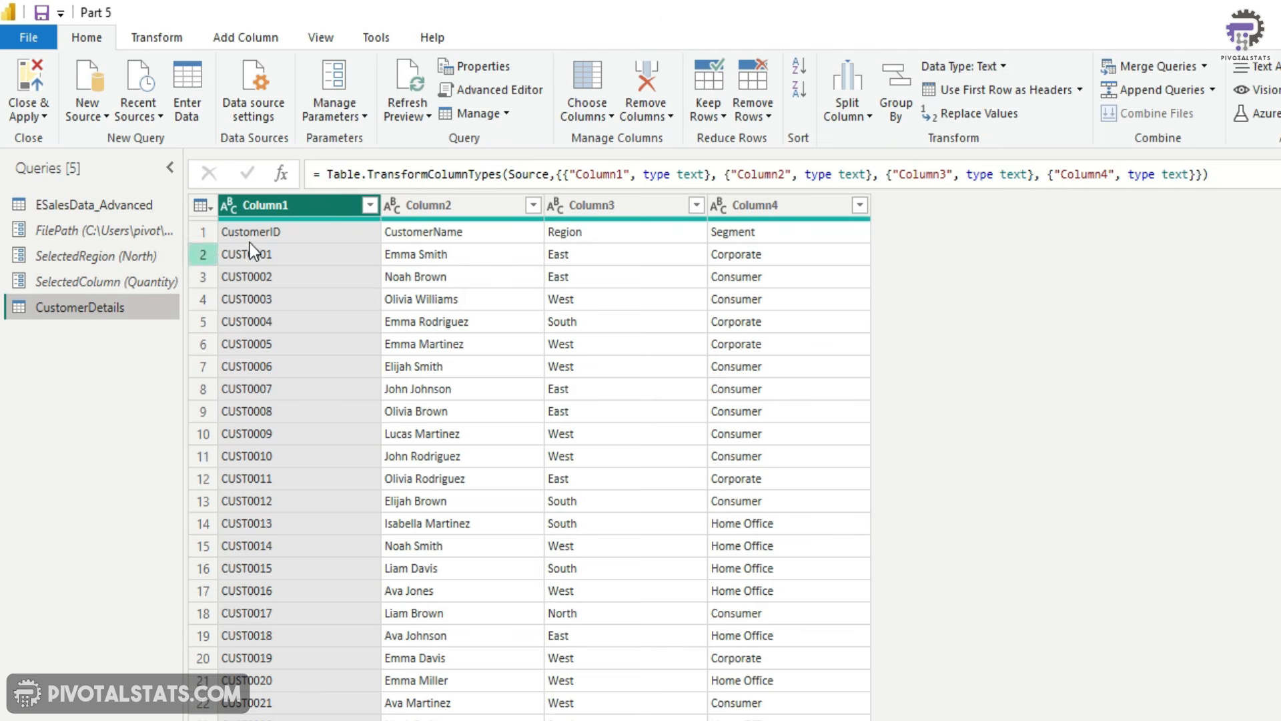
pyautogui.click(210, 209)
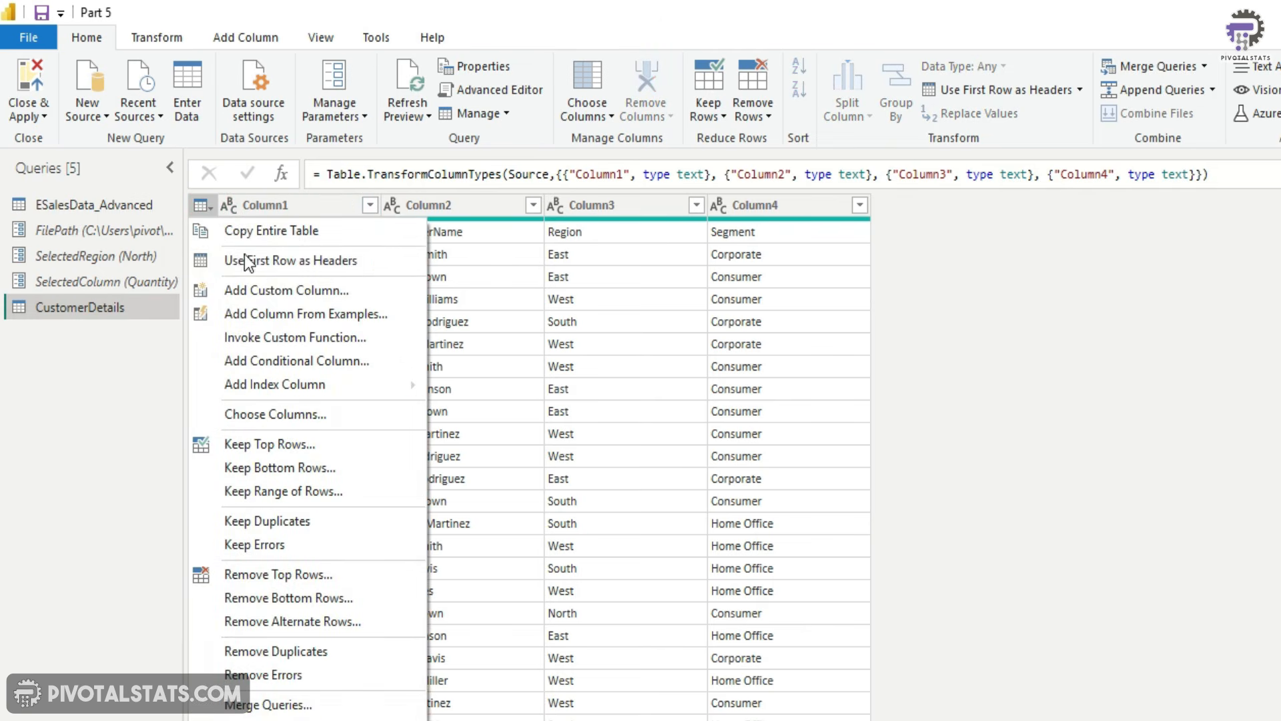
pyautogui.click(322, 260)
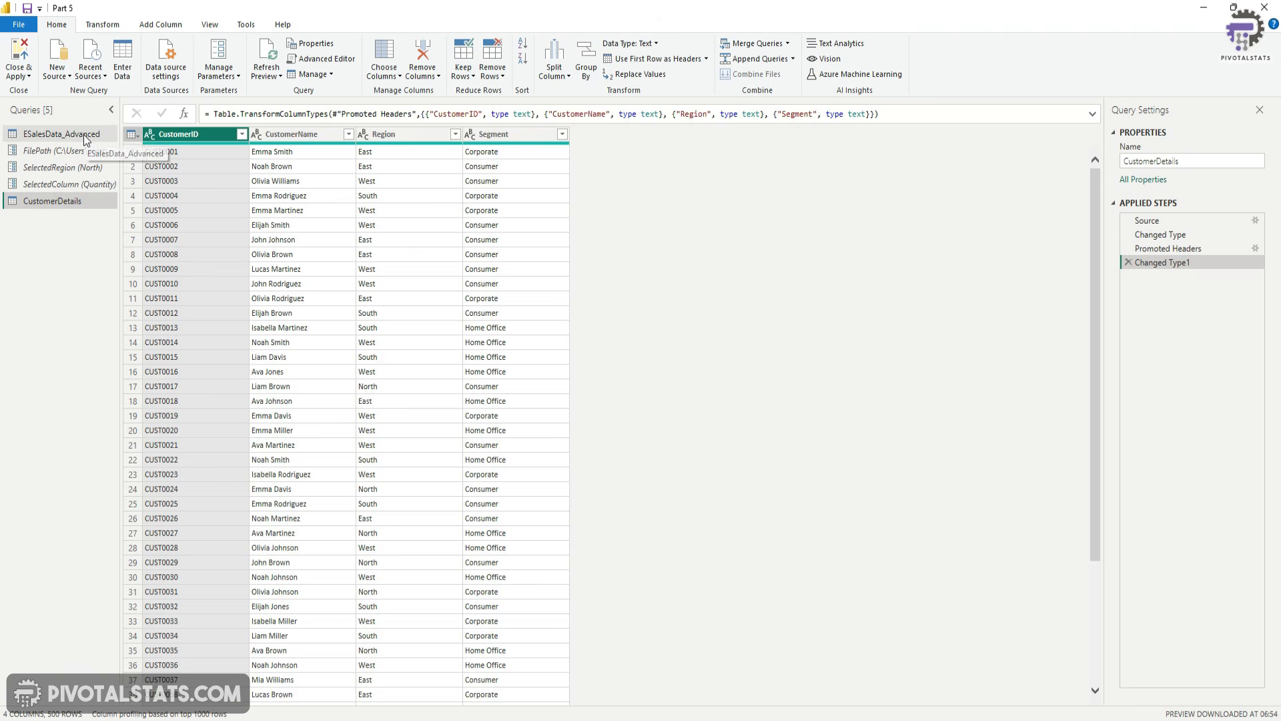
# Step: Duplicate the ESalesData_Advanced query and rename the copy ESalesData_Advanced_New
pyautogui.click(127, 205)
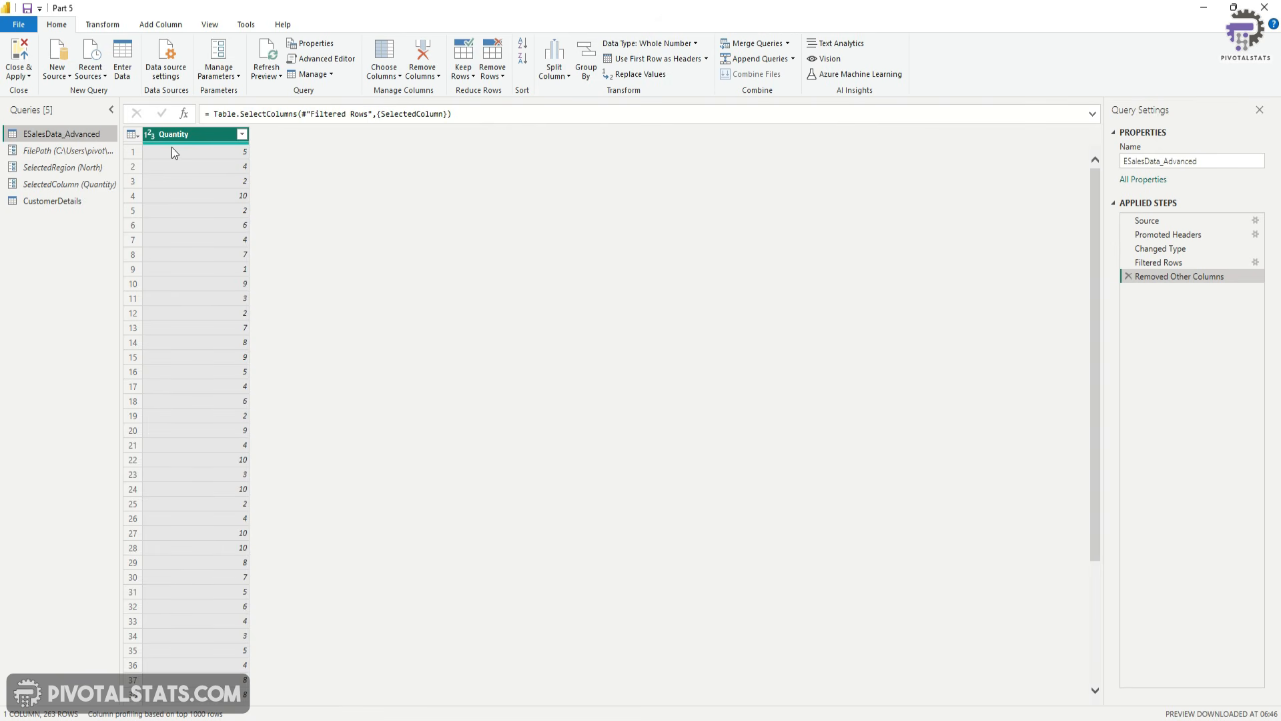
pyautogui.rightClick(66, 135)
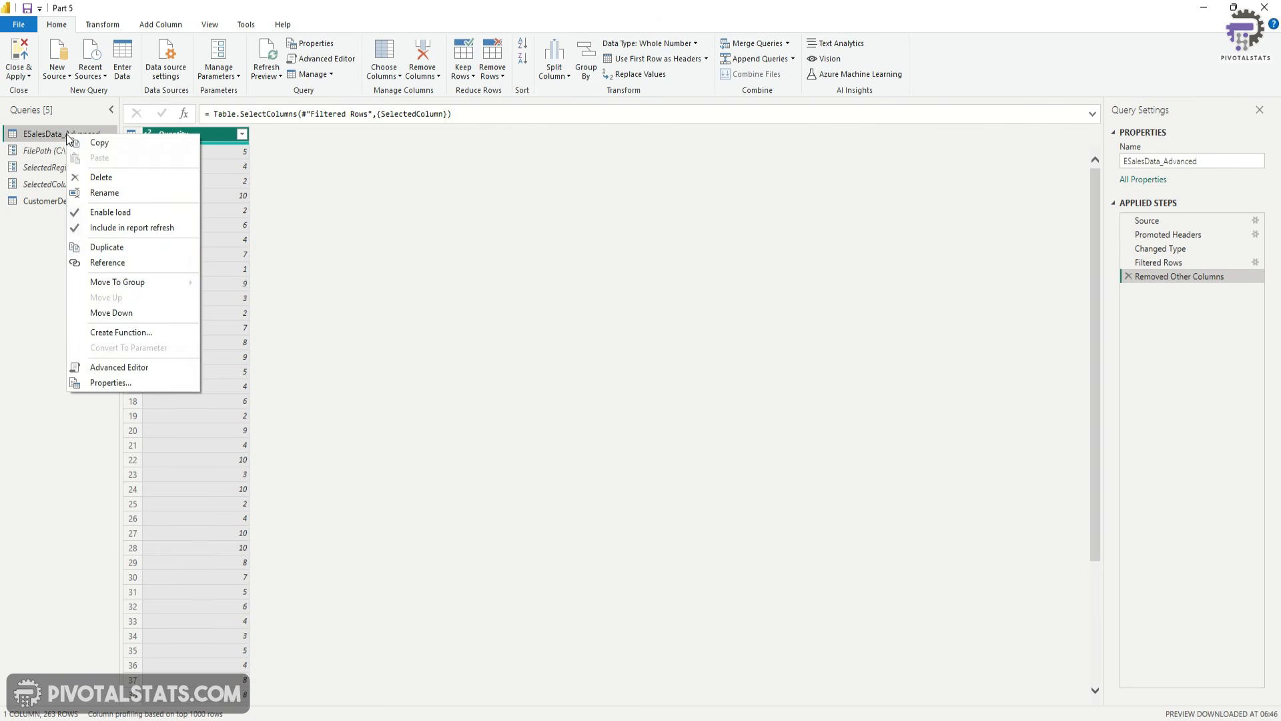
pyautogui.click(152, 249)
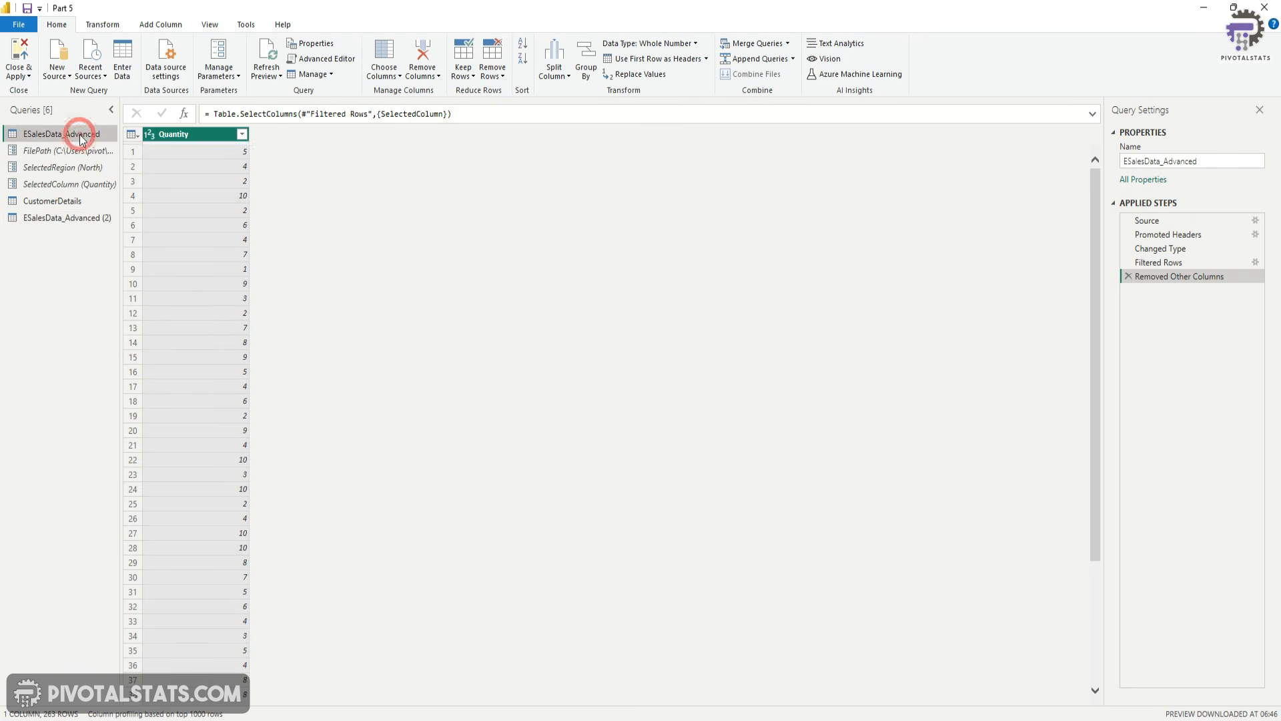
pyautogui.click(89, 217)
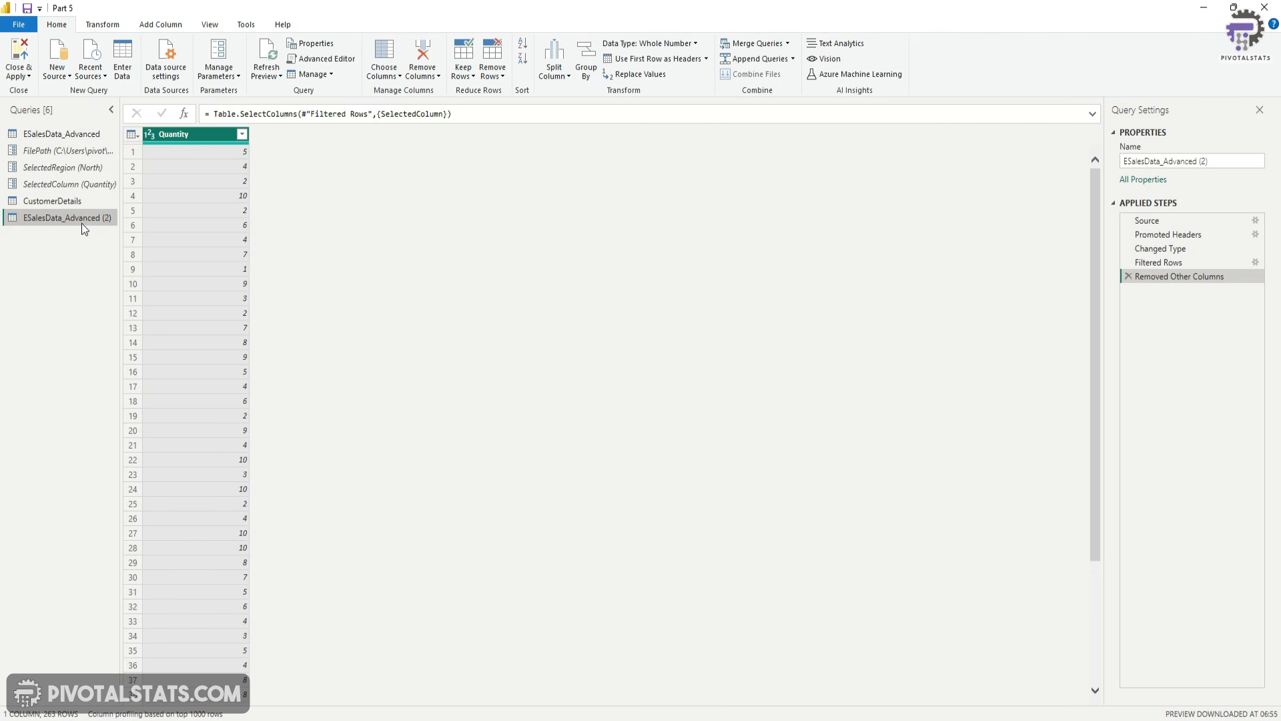
pyautogui.rightClick(89, 217)
pyautogui.click(124, 268)
pyautogui.write('_New')
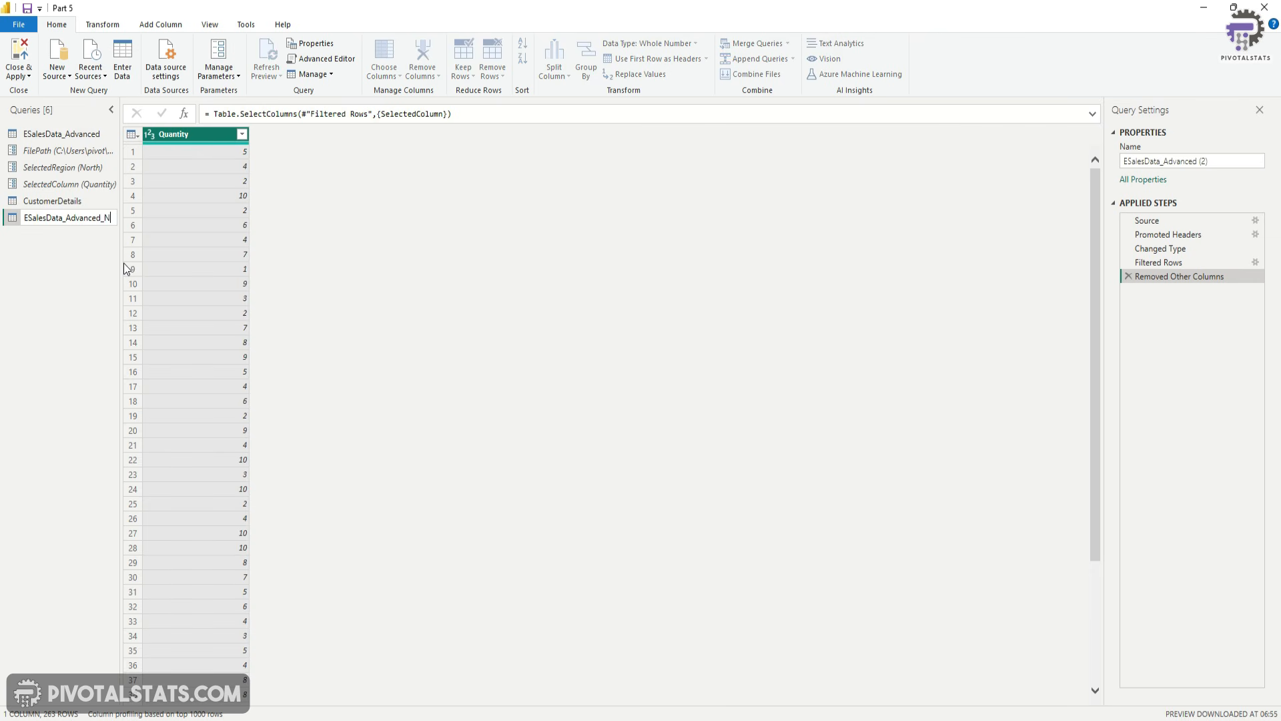
pyautogui.press('Return')
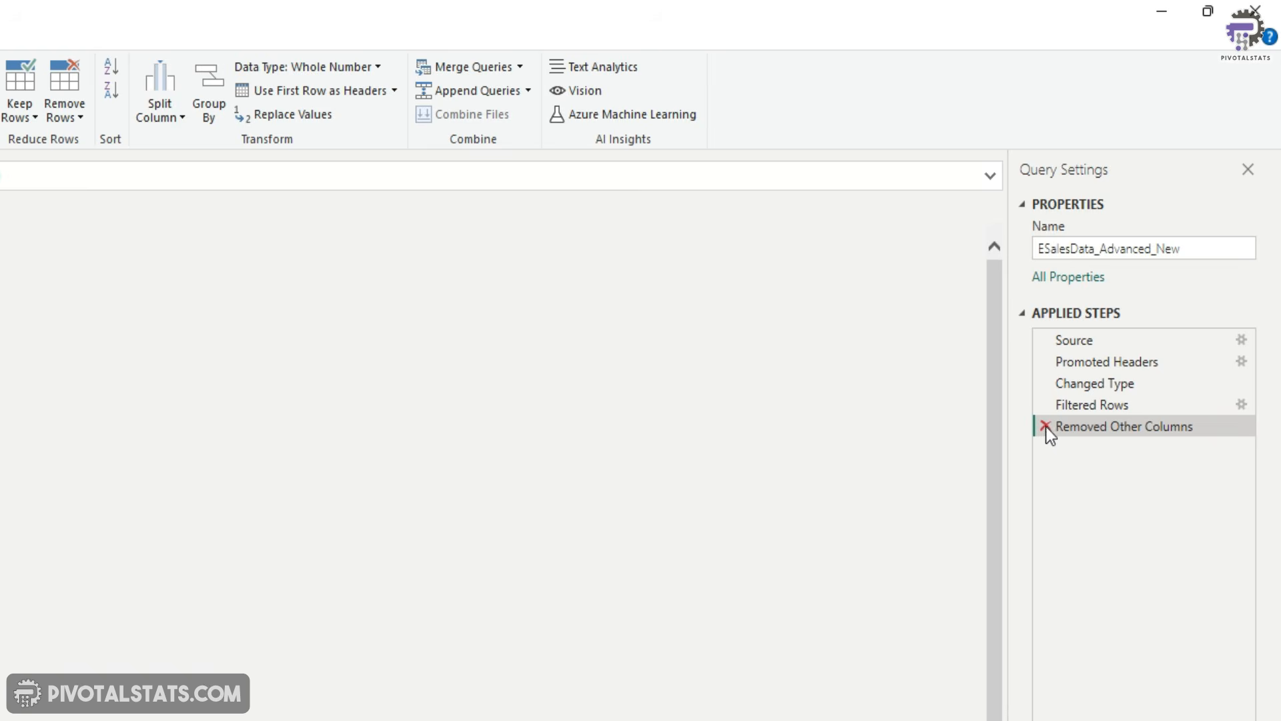
# Step: Delete the Removed Other Columns and Filtered Rows steps from ESalesData_Advanced_New, and compare the query with CustomerDetails
pyautogui.click(1046, 426)
pyautogui.click(1046, 406)
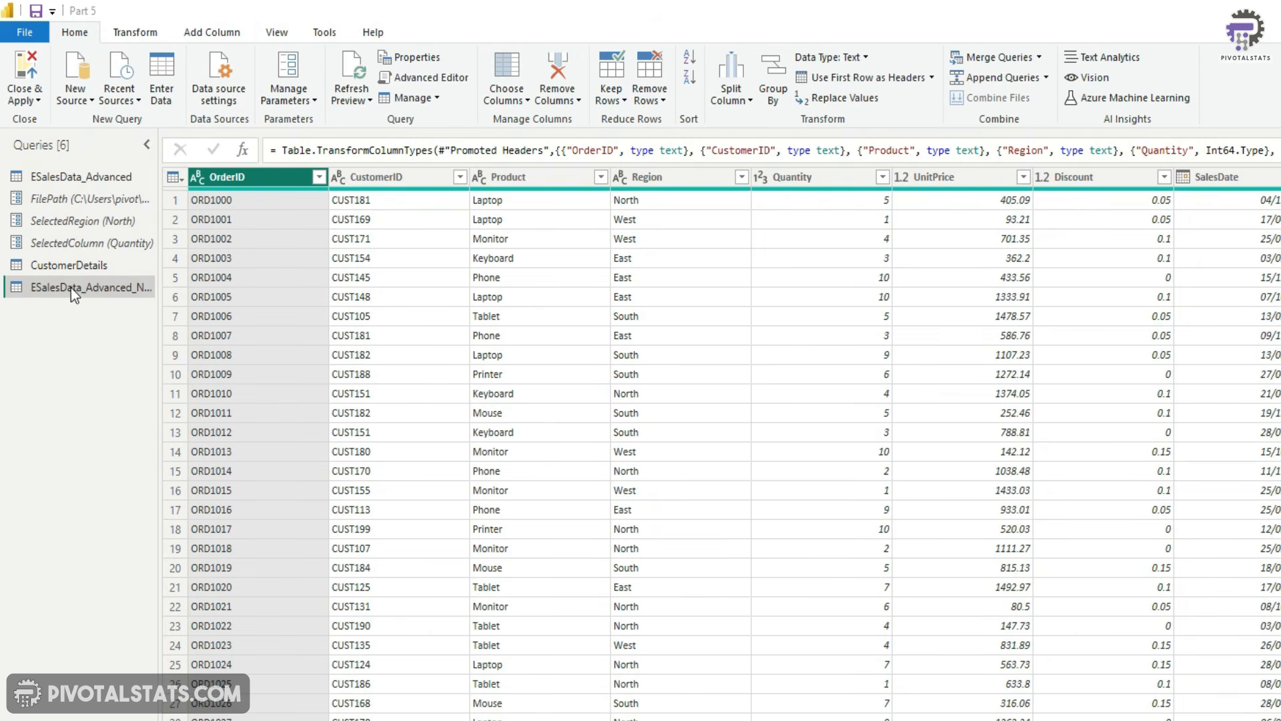
pyautogui.click(58, 329)
pyautogui.click(73, 267)
pyautogui.click(76, 294)
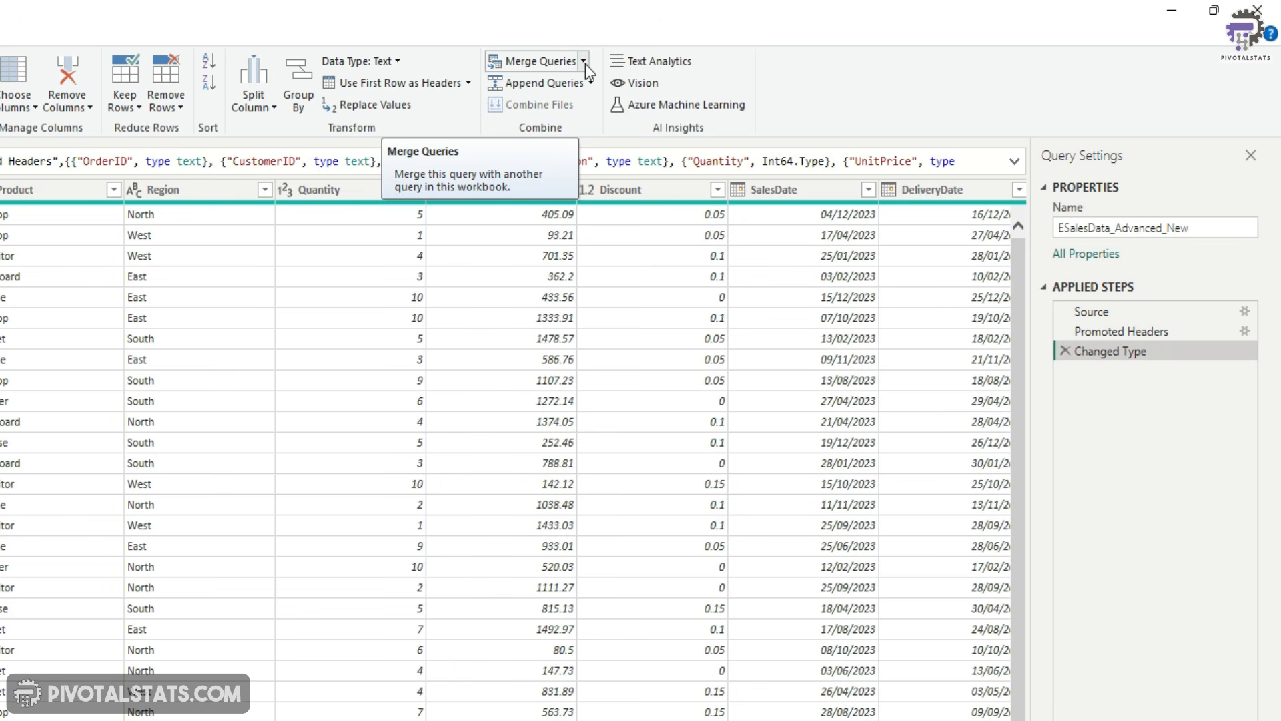
# Step: Merge ESalesData_Advanced_New with CustomerDetails as a new query, matching on CustomerID with a Left Outer join
pyautogui.click(584, 62)
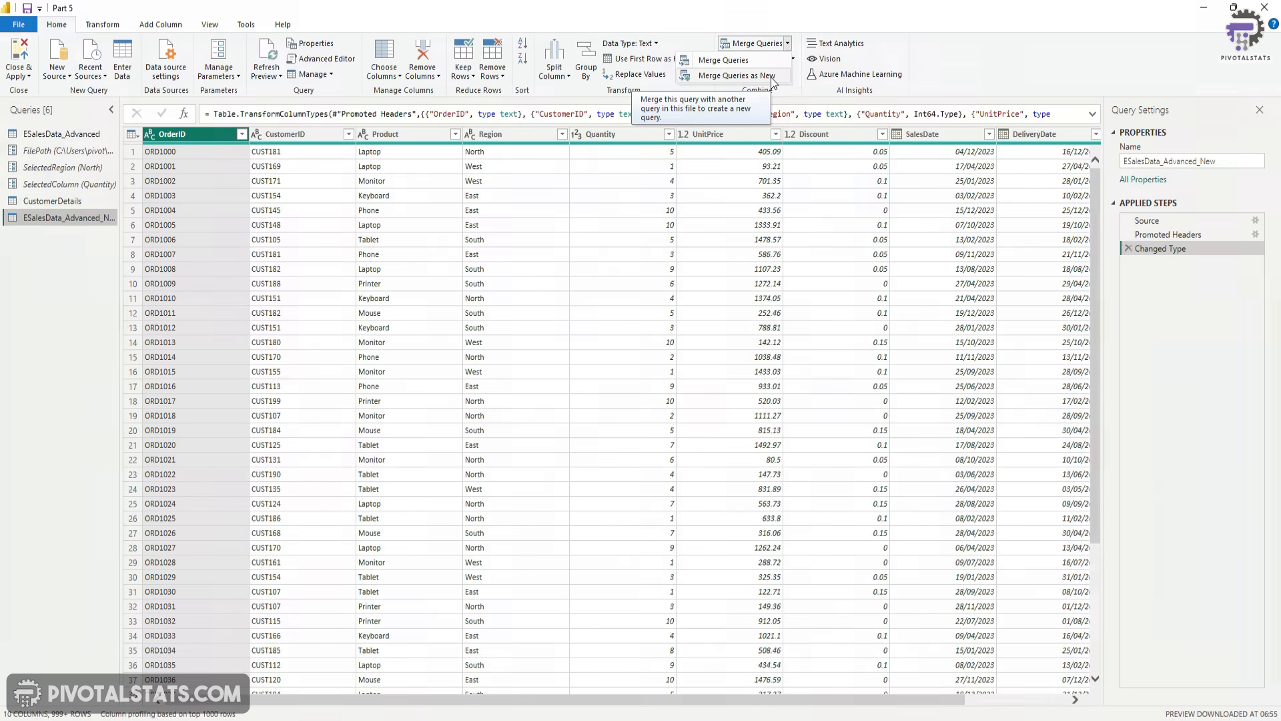
pyautogui.click(759, 76)
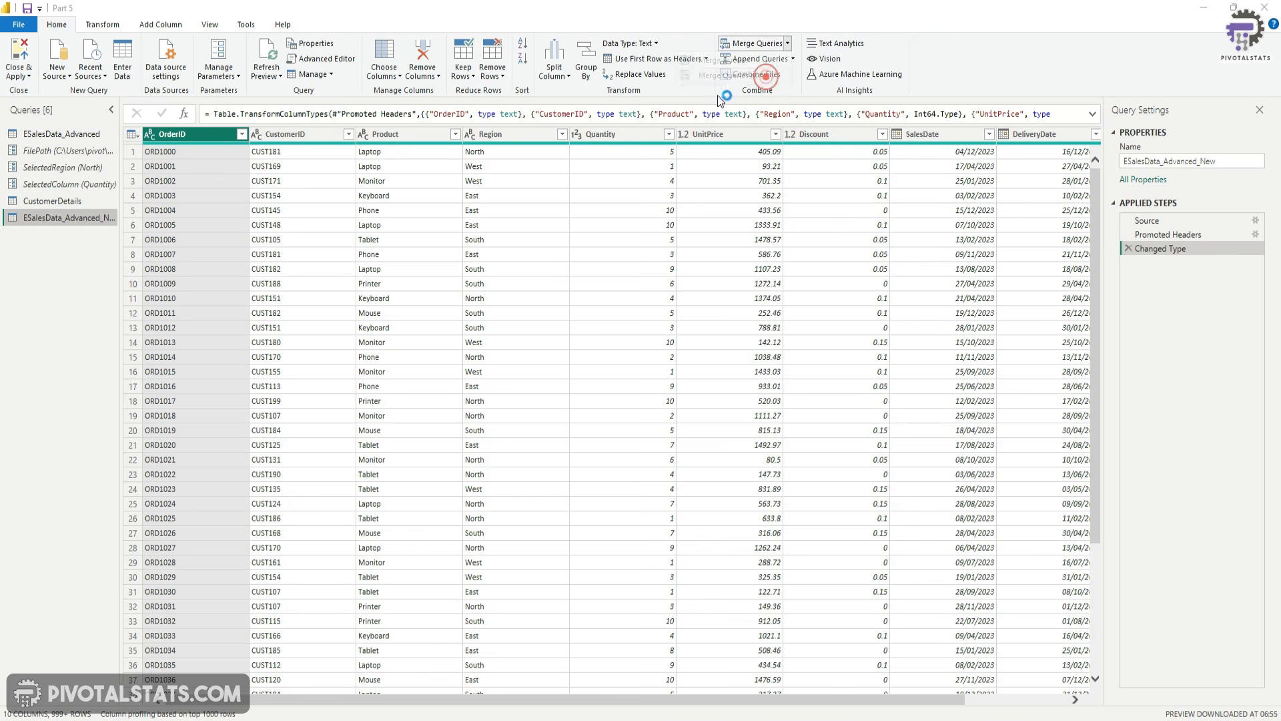
pyautogui.click(566, 345)
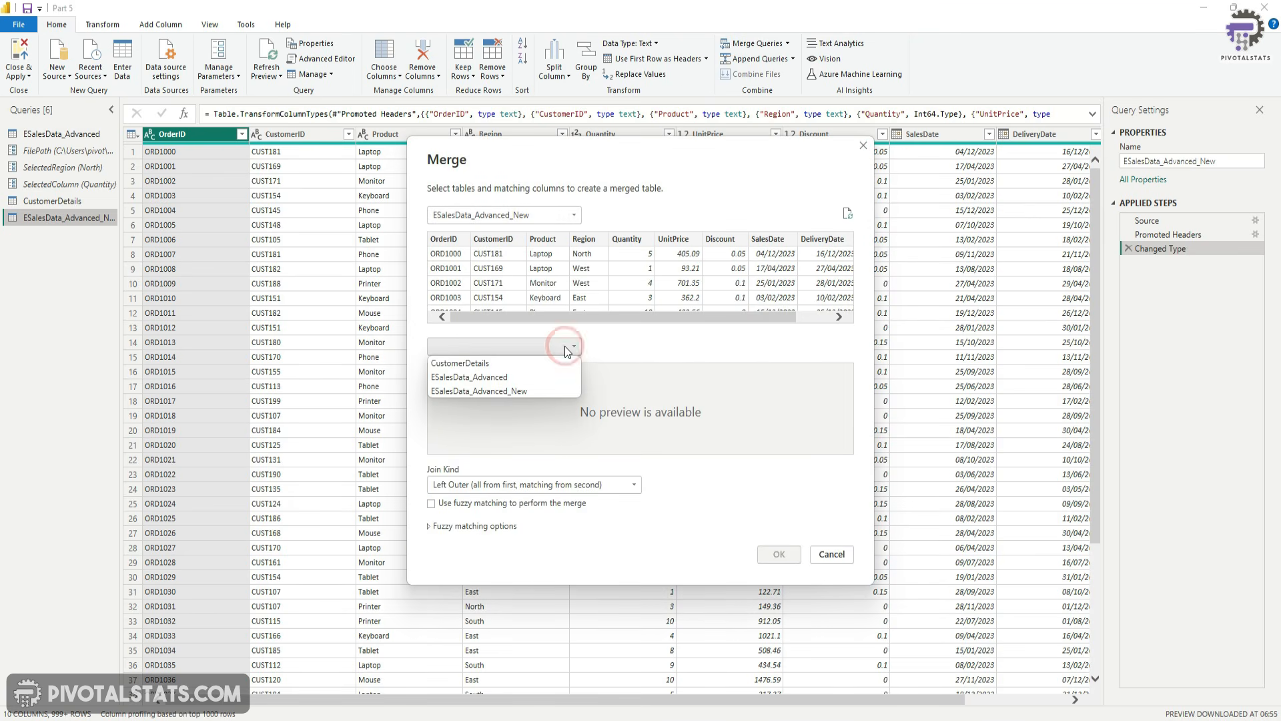
pyautogui.click(484, 363)
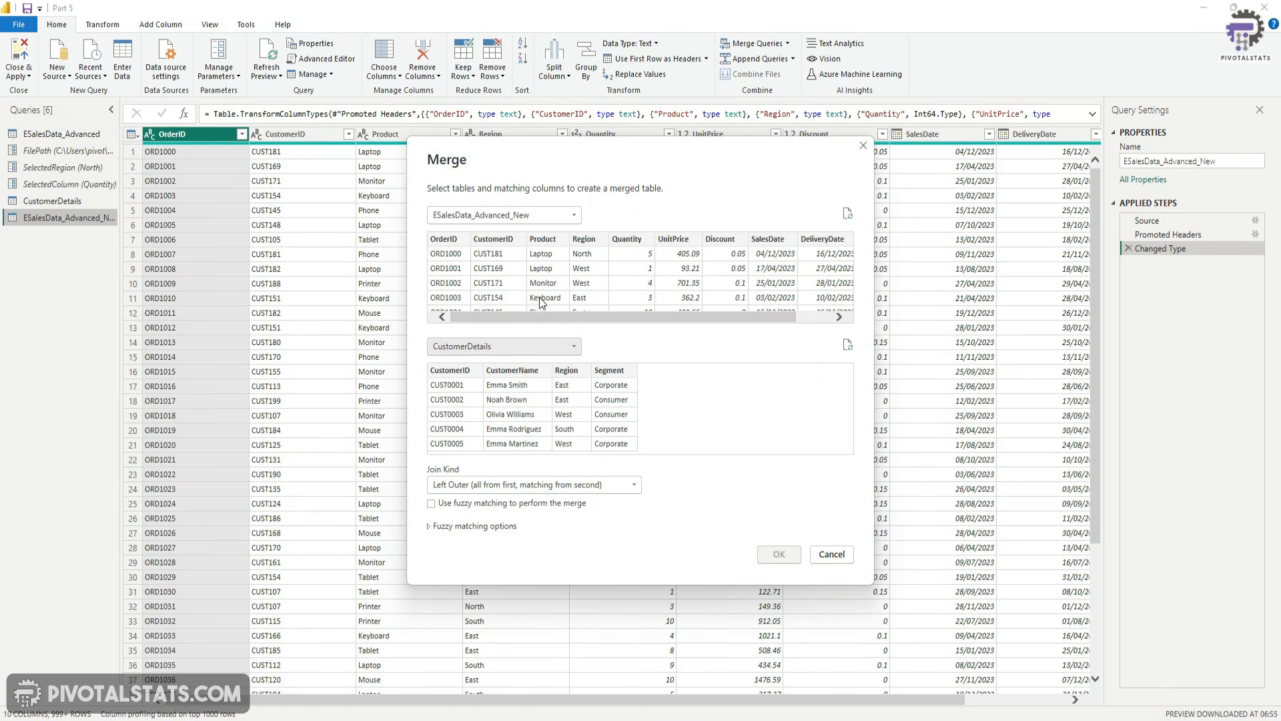
pyautogui.click(493, 240)
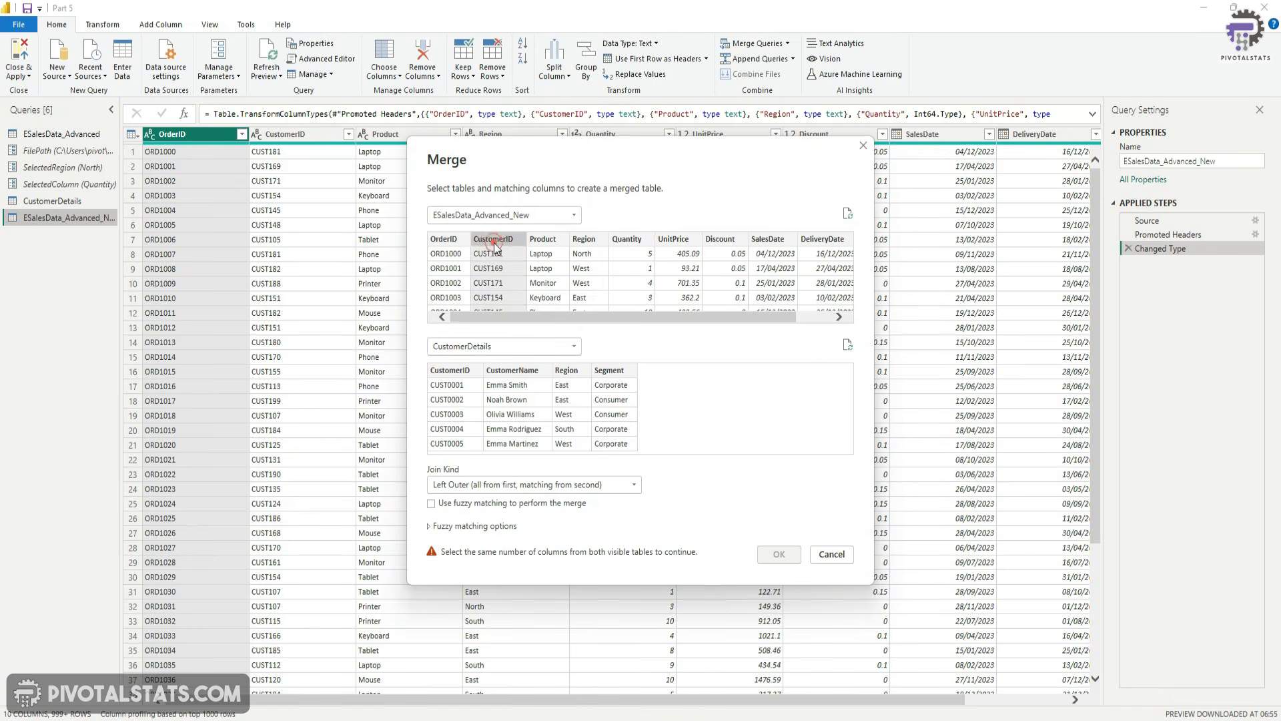
pyautogui.click(463, 371)
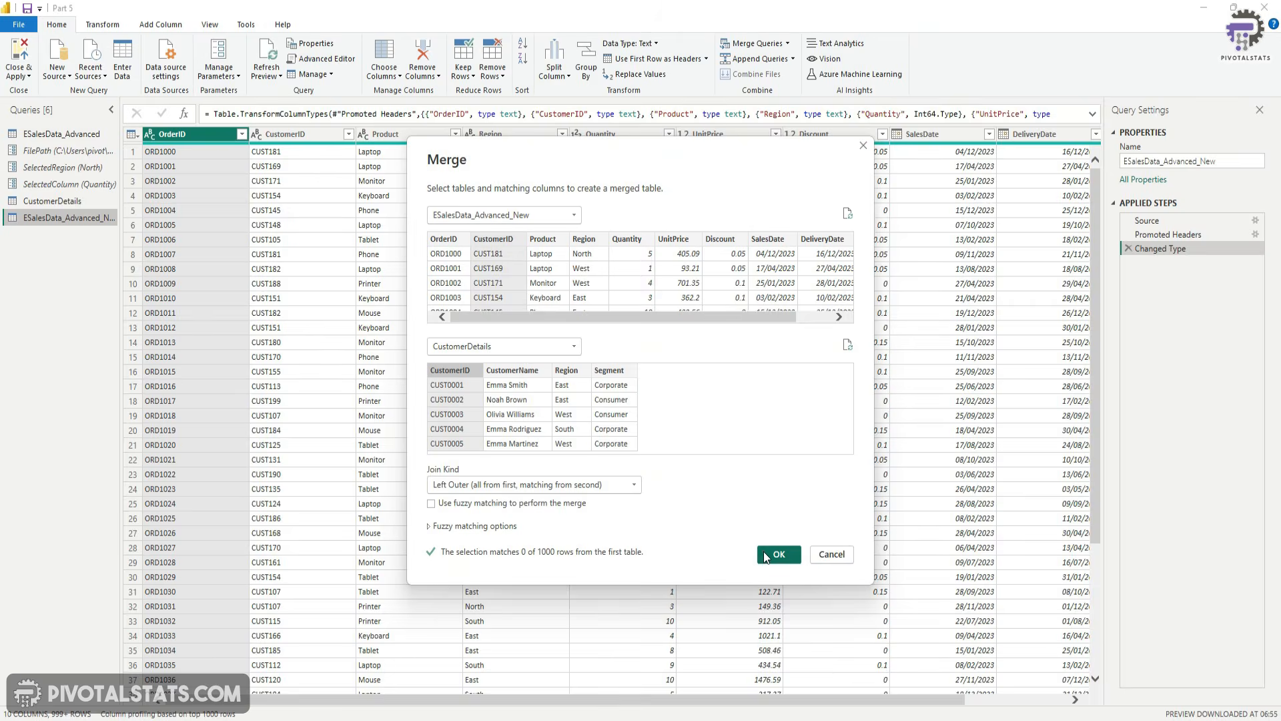
pyautogui.click(779, 554)
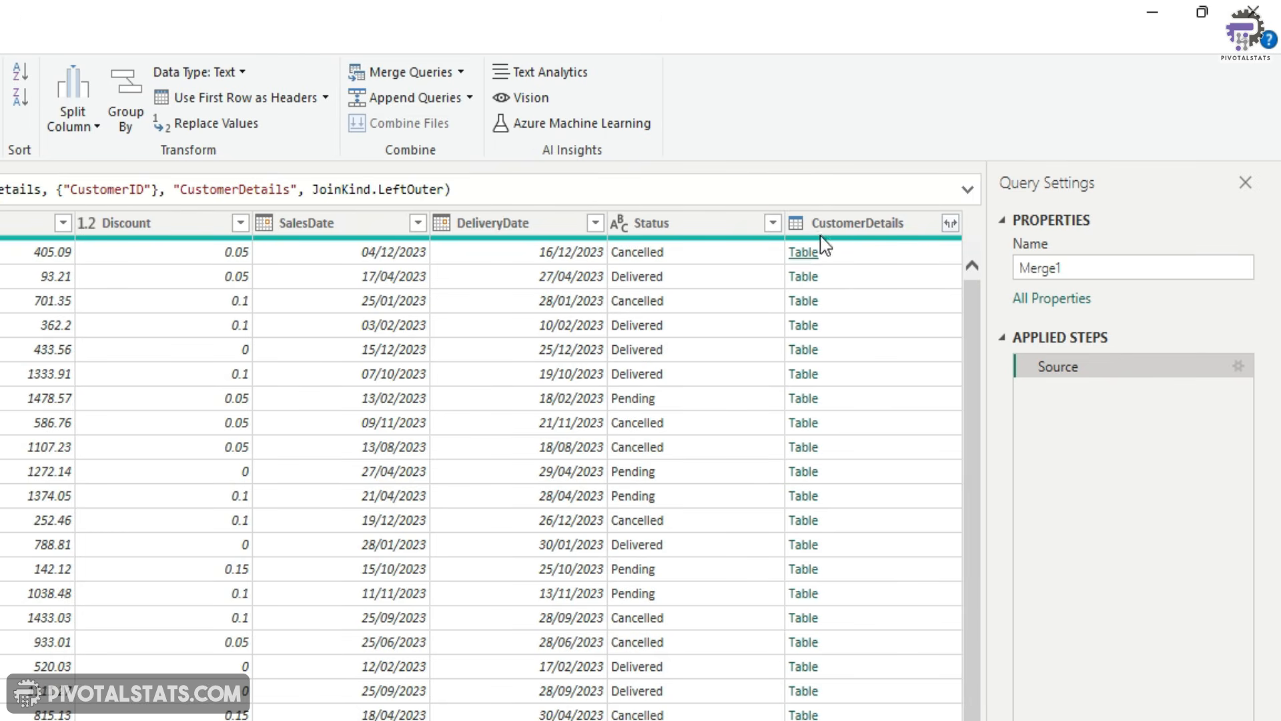
# Step: Expand the merged CustomerDetails column to only CustomerName and Segment, keeping the original column name as prefix
pyautogui.click(851, 225)
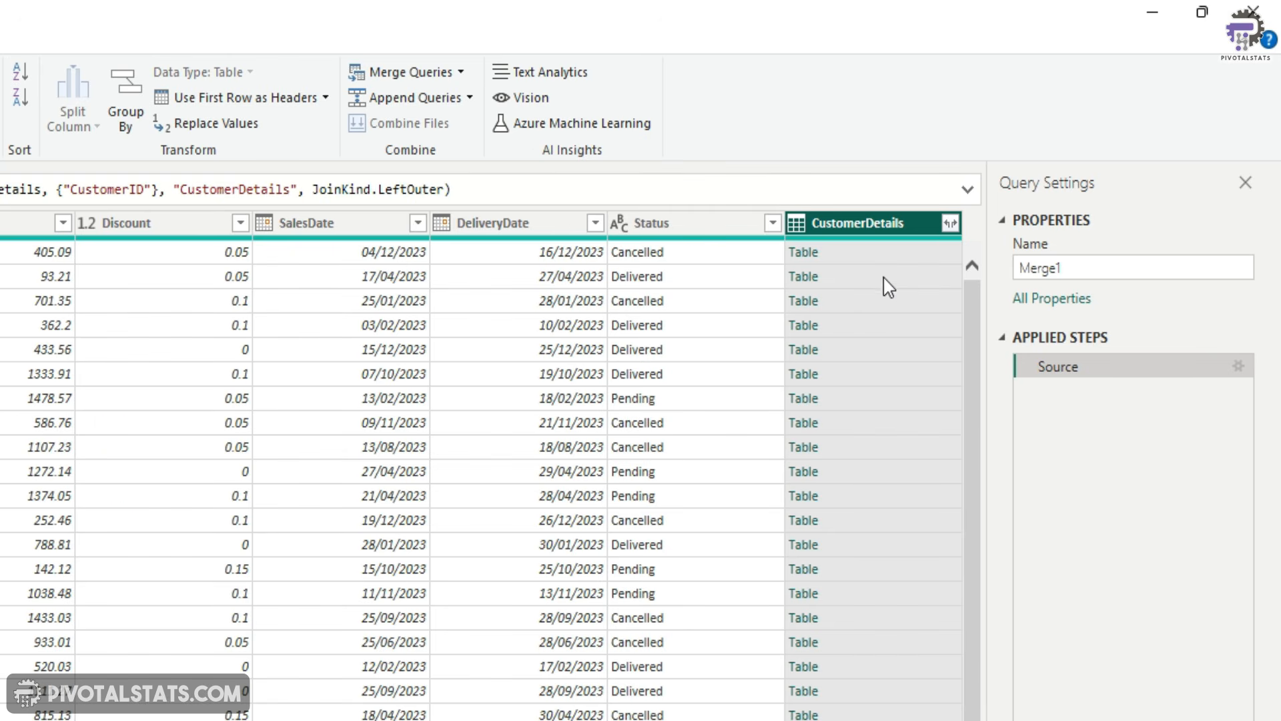
pyautogui.click(949, 222)
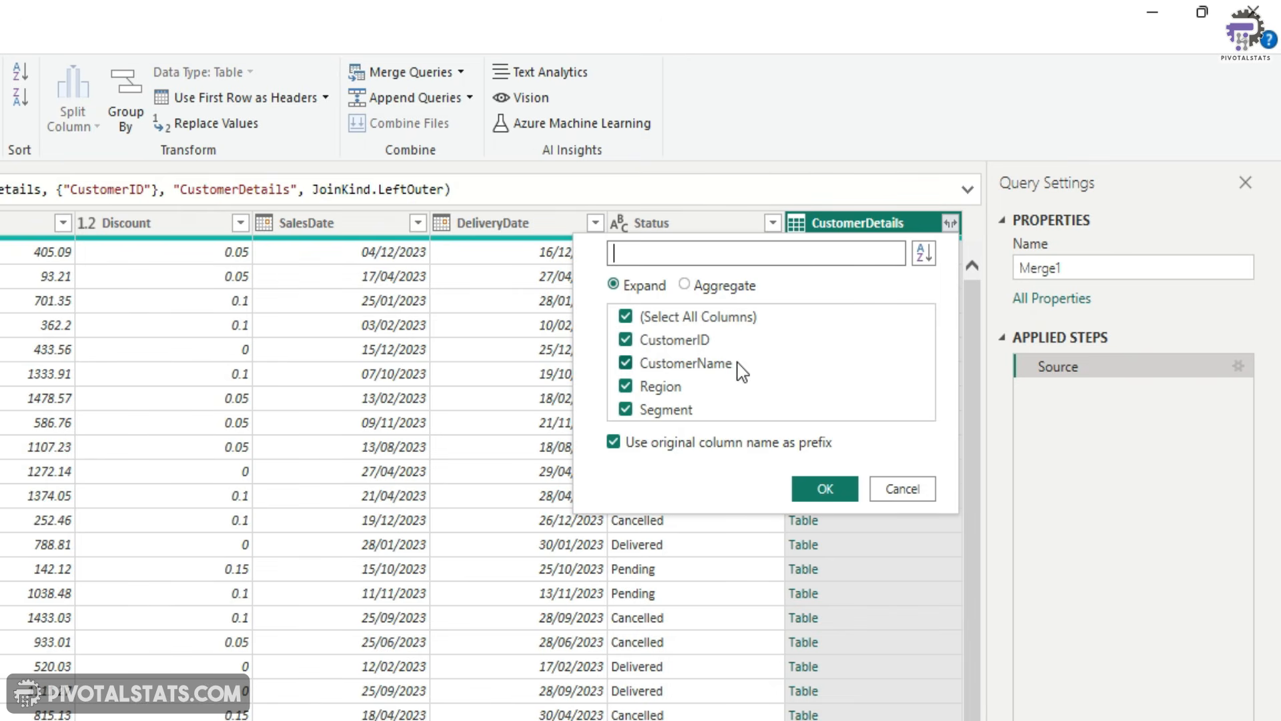
pyautogui.click(625, 409)
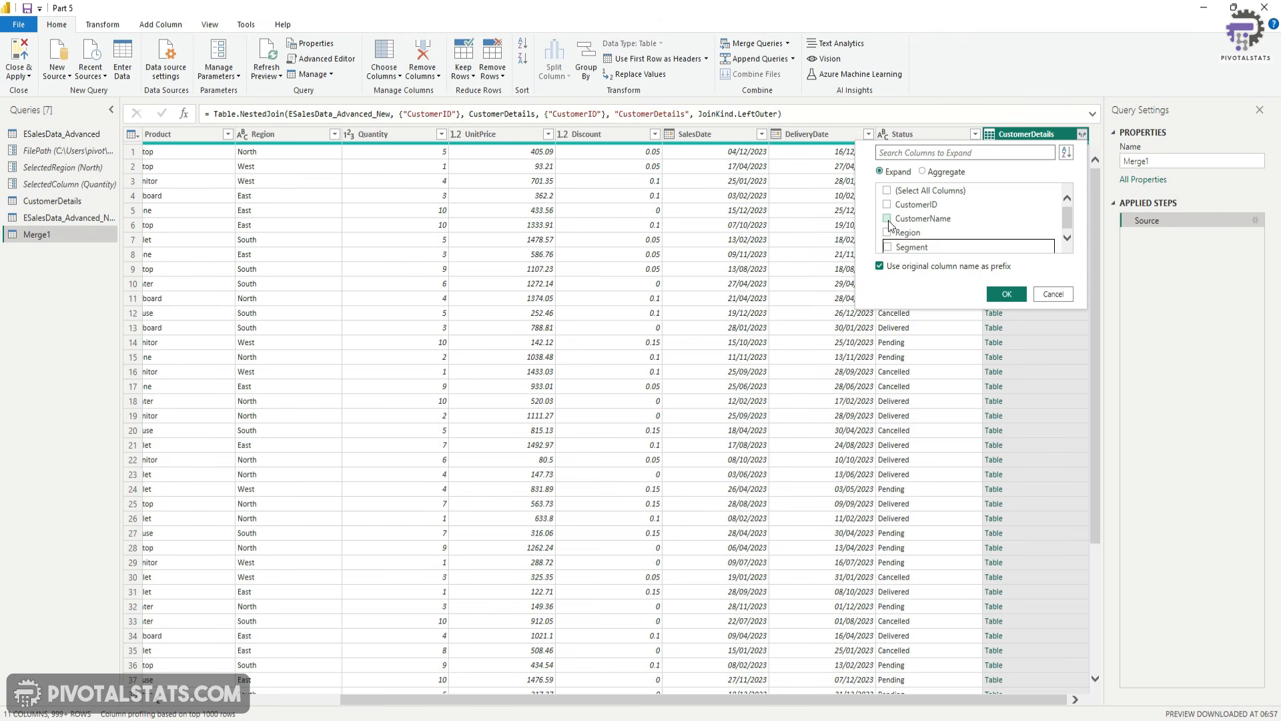
pyautogui.click(887, 218)
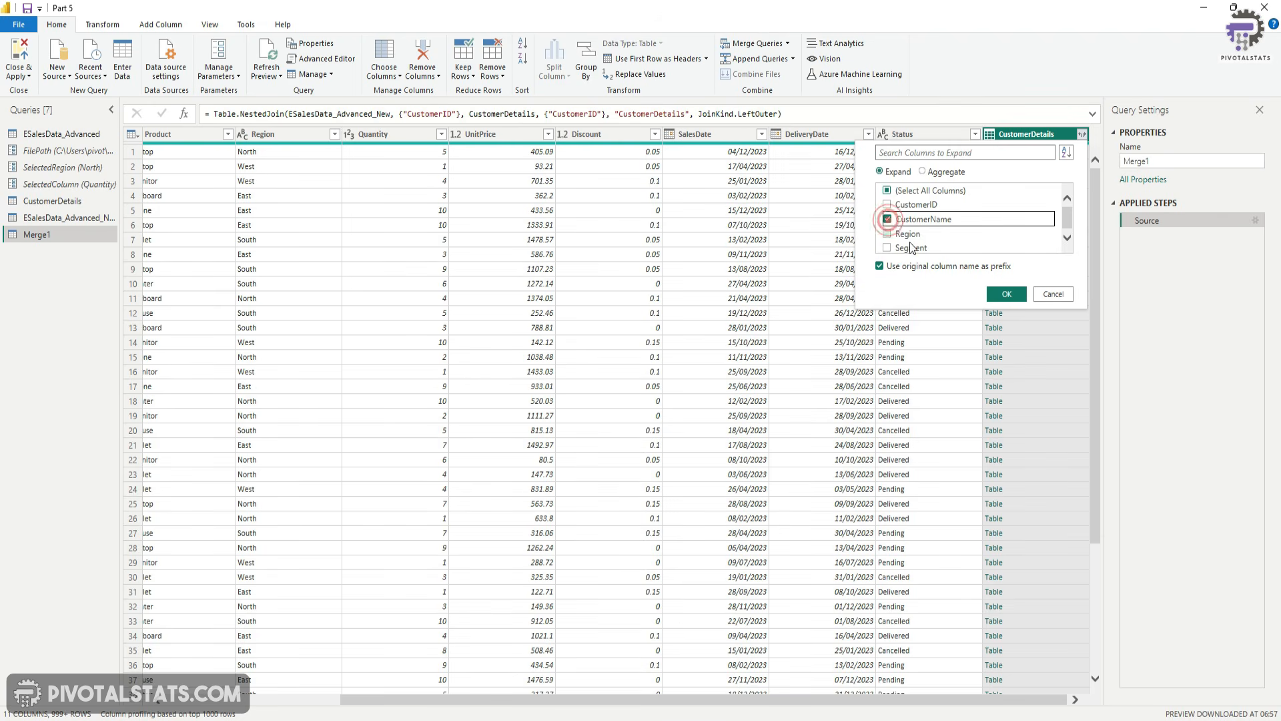
pyautogui.click(887, 247)
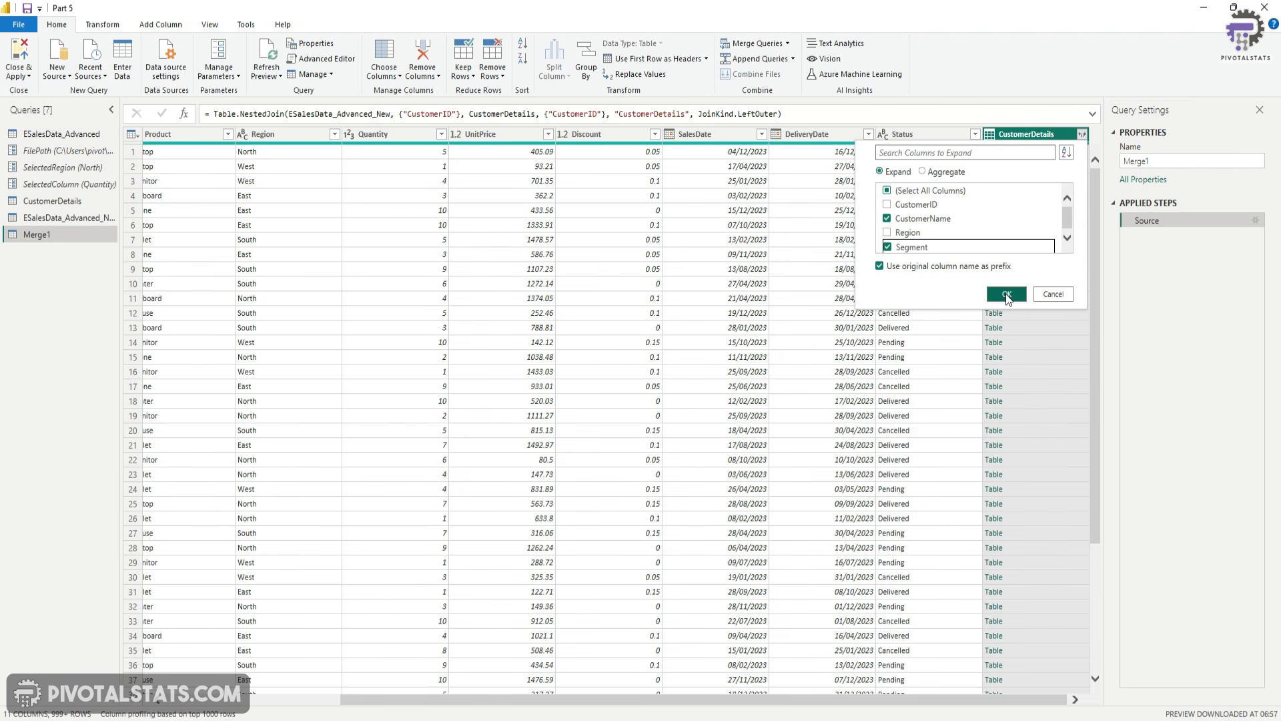
pyautogui.click(1006, 295)
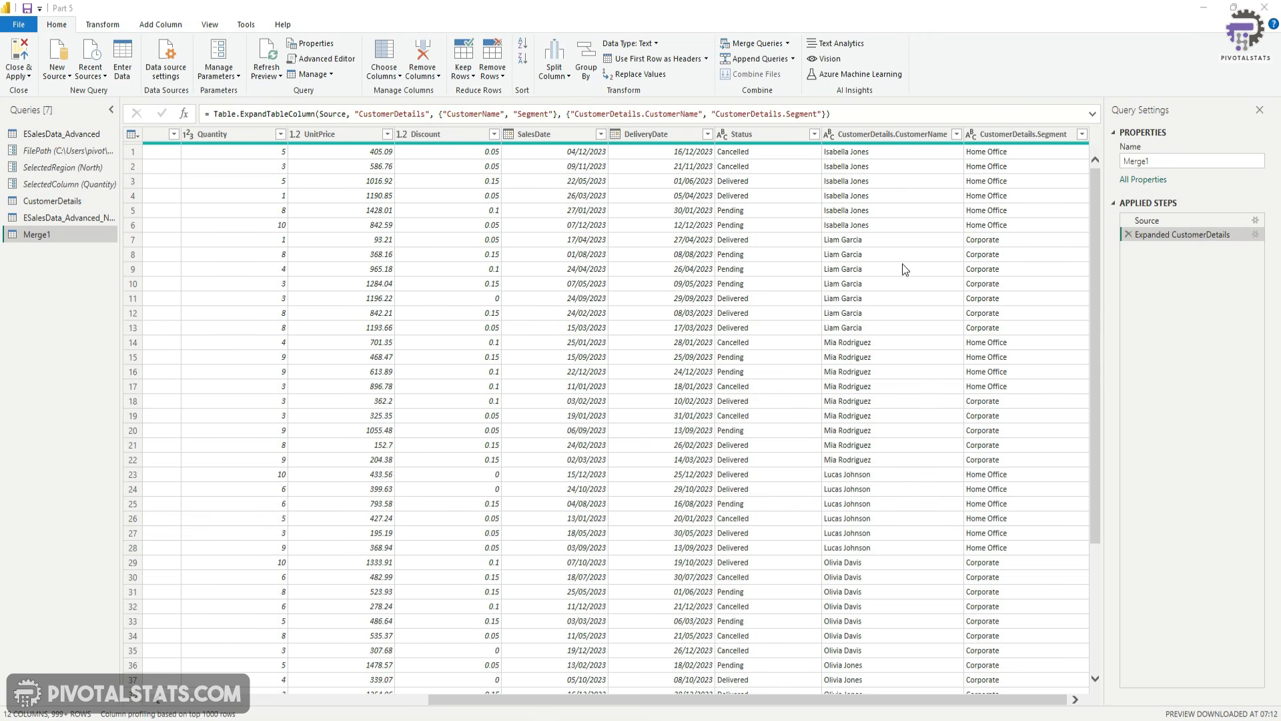
# Step: Load the full list of values in the CustomerDetails.CustomerName column filter, review it, and close it without filtering
pyautogui.click(901, 134)
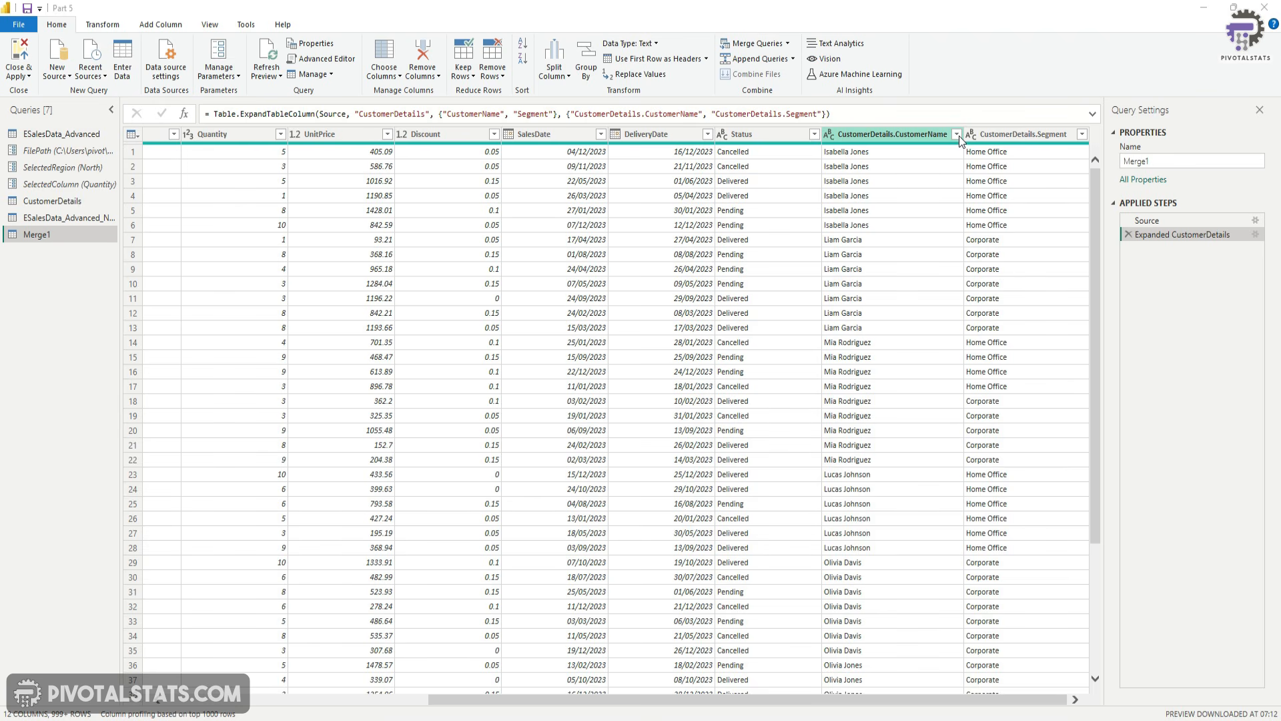
pyautogui.click(958, 134)
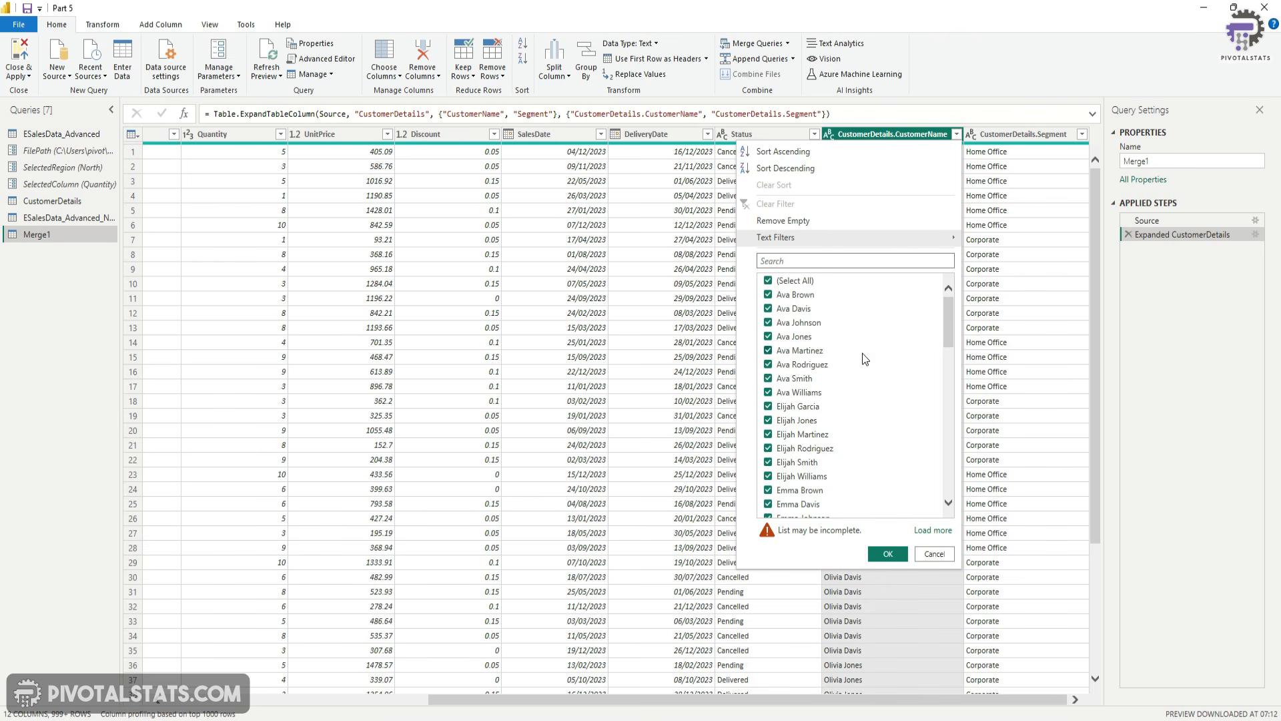
pyautogui.click(932, 530)
pyautogui.scroll(-10, 928, 464)
pyautogui.scroll(-3, 929, 465)
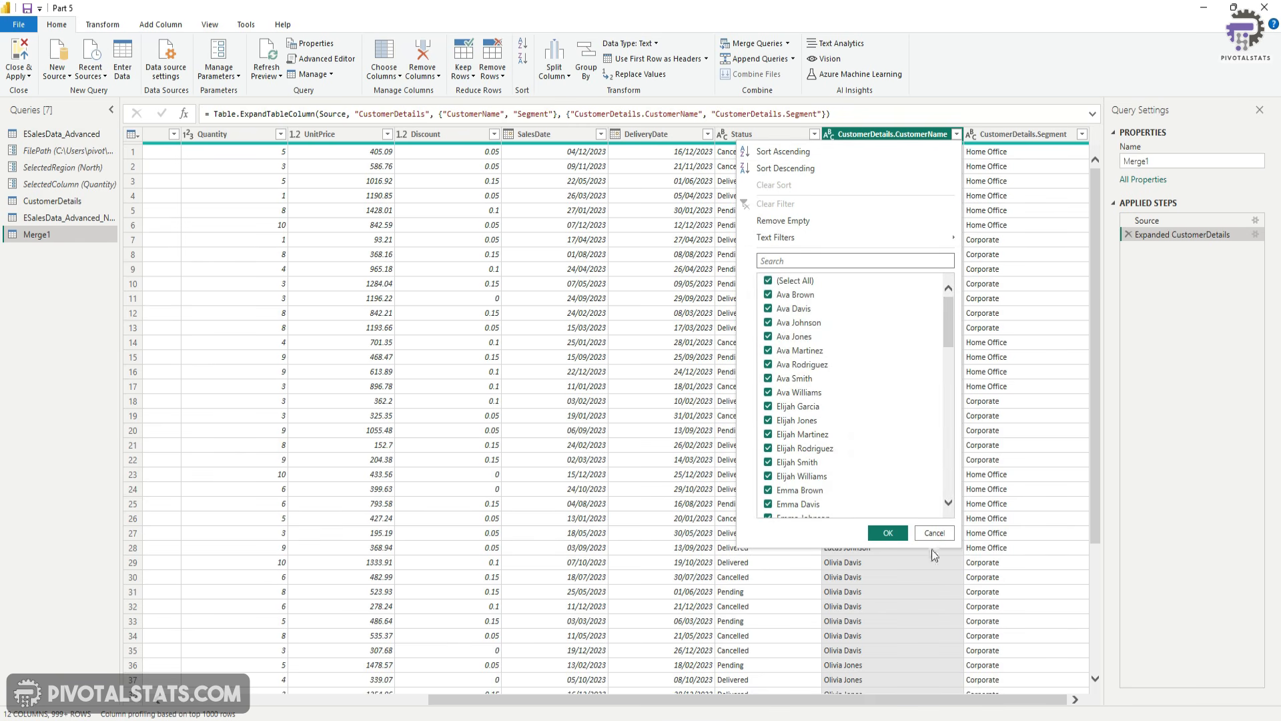
pyautogui.click(934, 533)
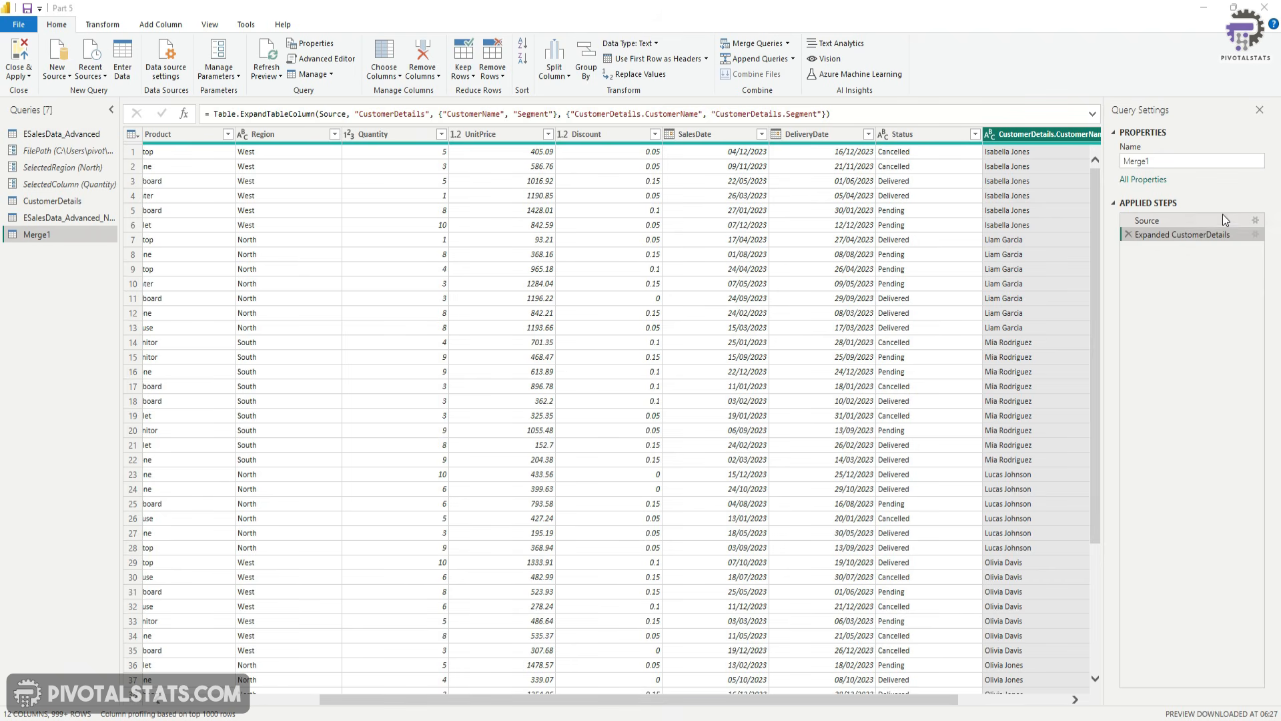
# Step: Change the join kind of Merge1's Source step to Right Outer (all from second, matching from first)
pyautogui.click(1189, 222)
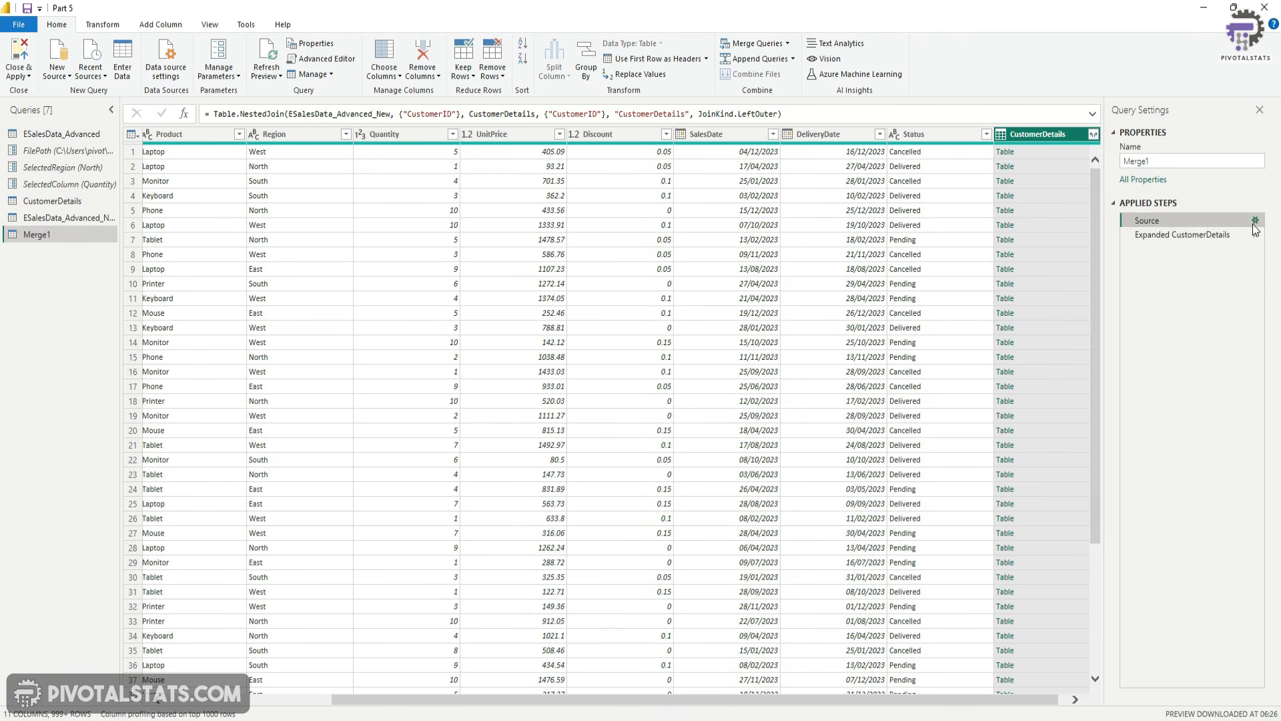
pyautogui.click(1255, 222)
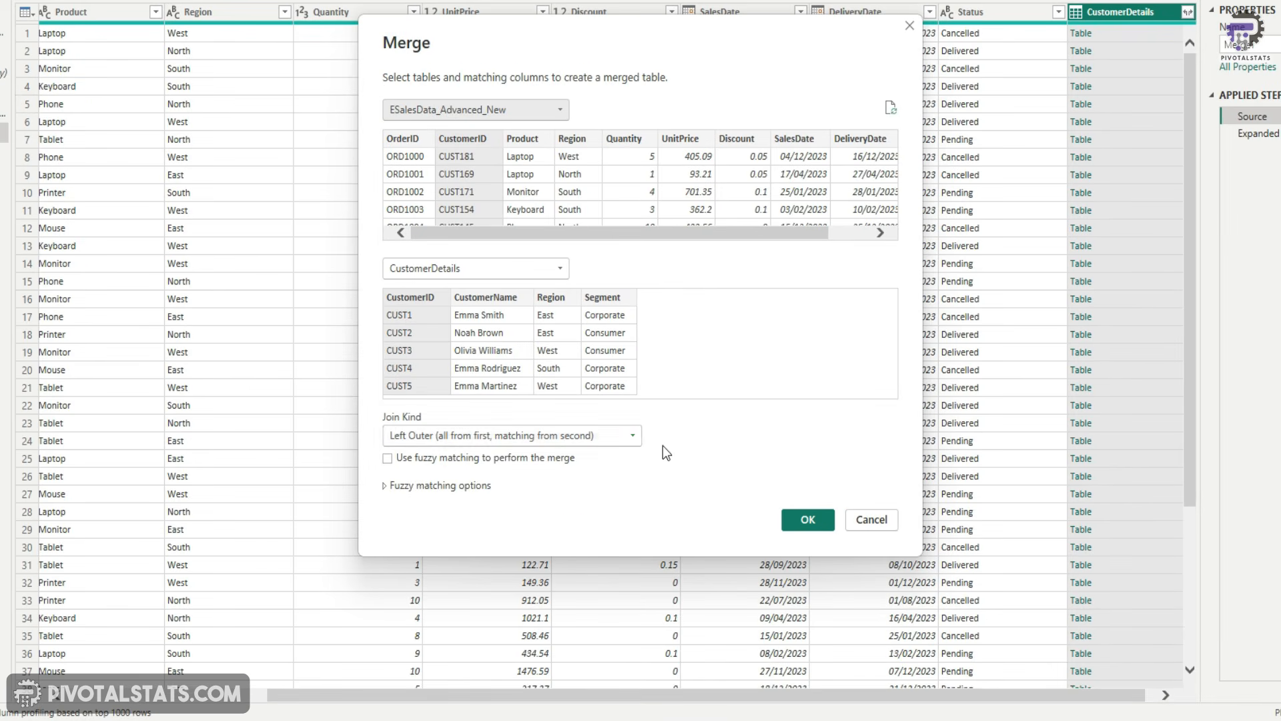
pyautogui.click(632, 437)
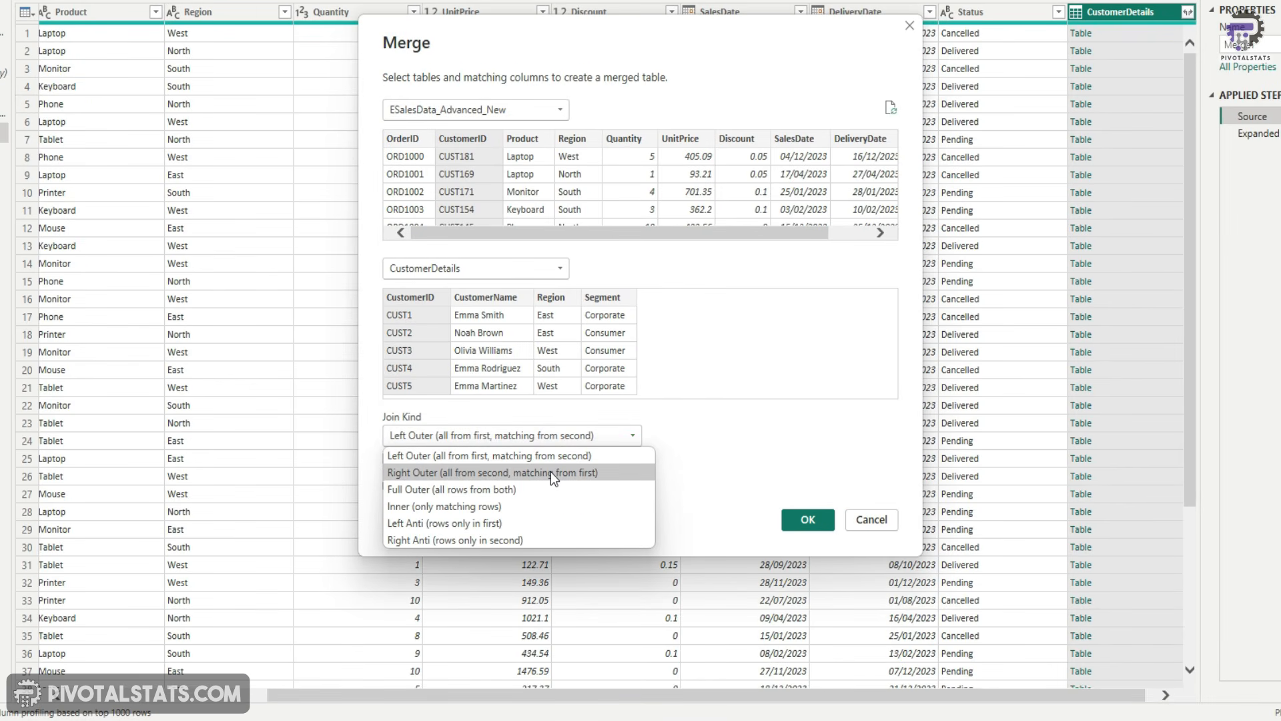
pyautogui.click(598, 473)
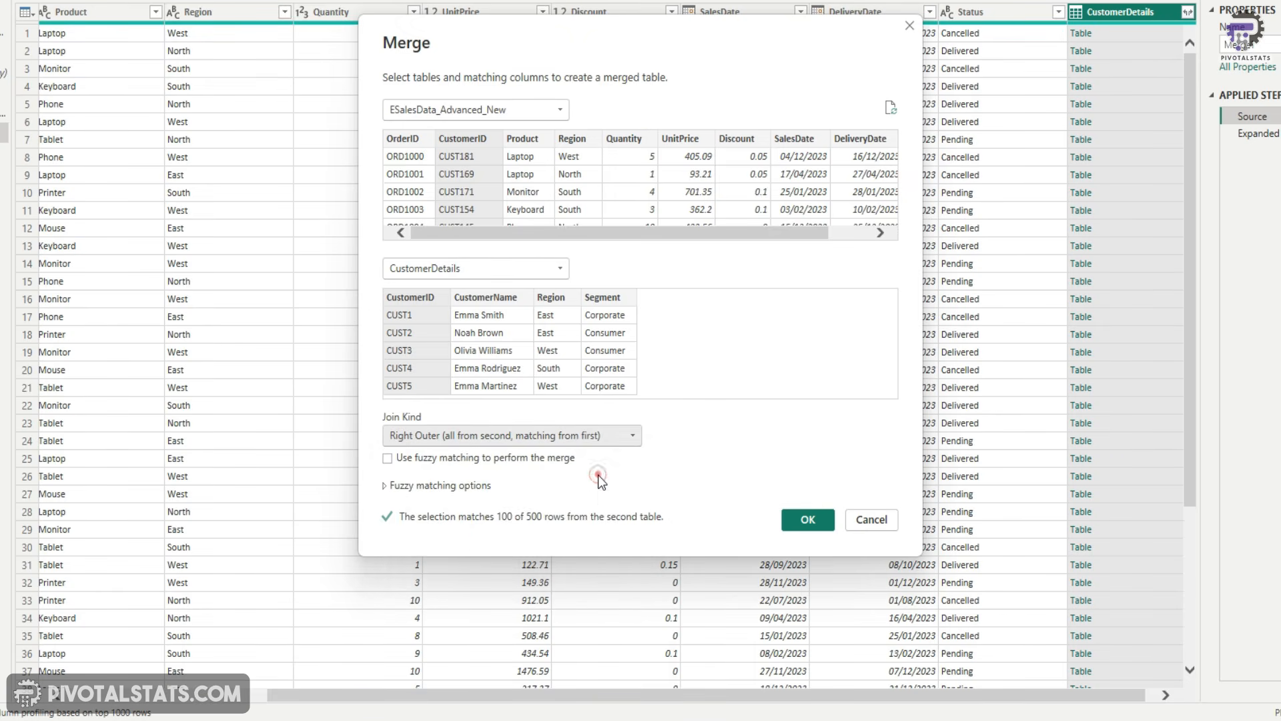
pyautogui.click(818, 518)
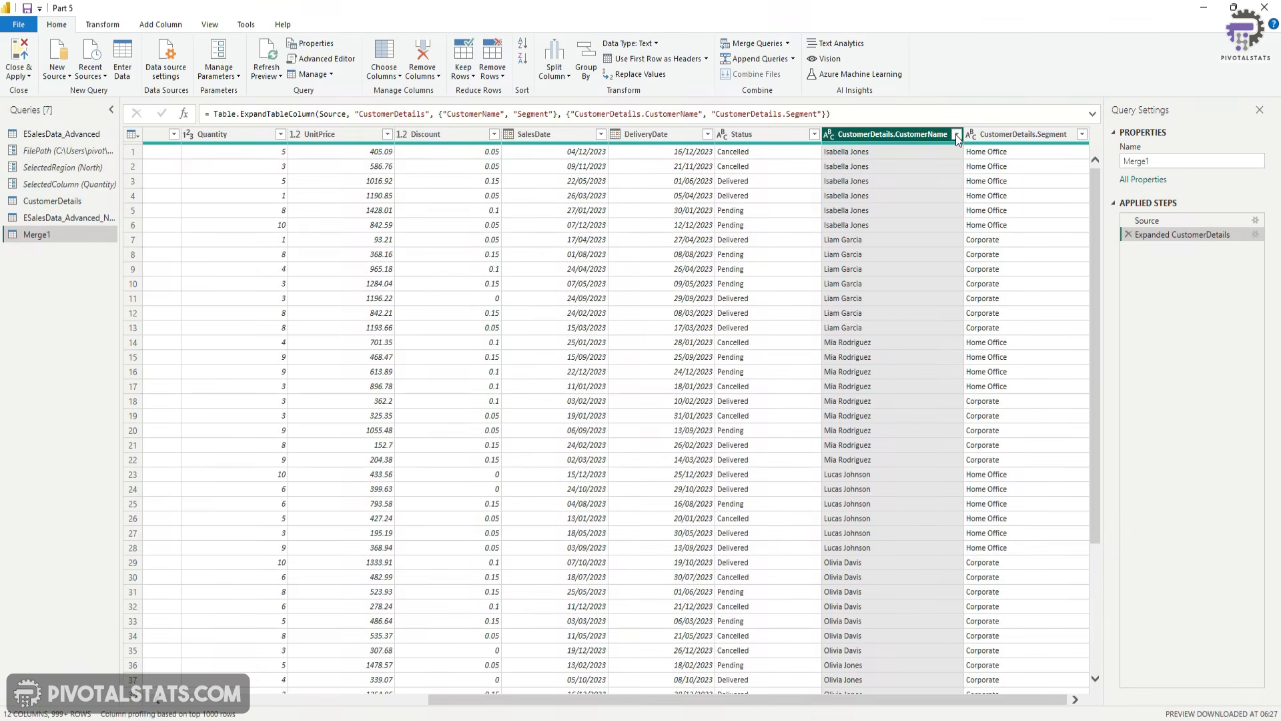
# Step: Load the complete list of values in the CustomerDetails.CustomerName column filter and look through it
pyautogui.click(955, 134)
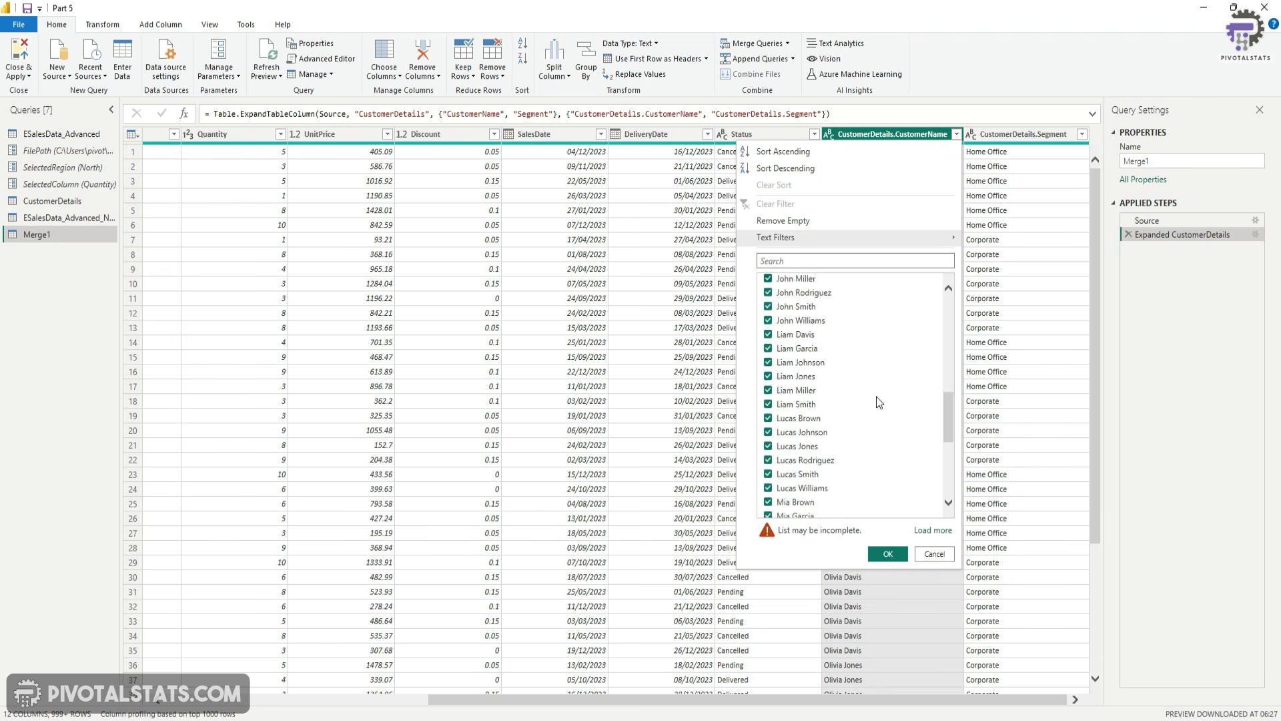
pyautogui.click(931, 532)
pyautogui.scroll(-10, 908, 389)
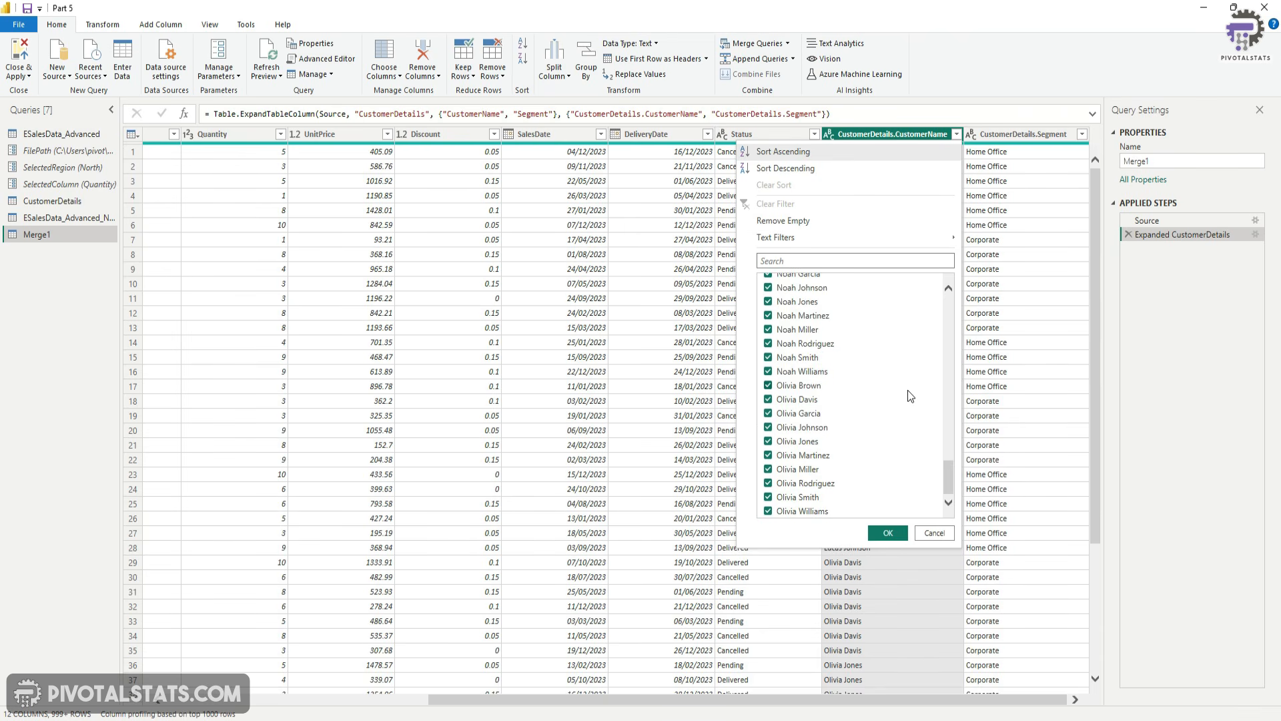
# Step: Filter the CustomerID column to only null values to inspect customers without orders, and delete the Filtered Rows step
pyautogui.moveTo(935, 699); pyautogui.dragTo(488, 697)
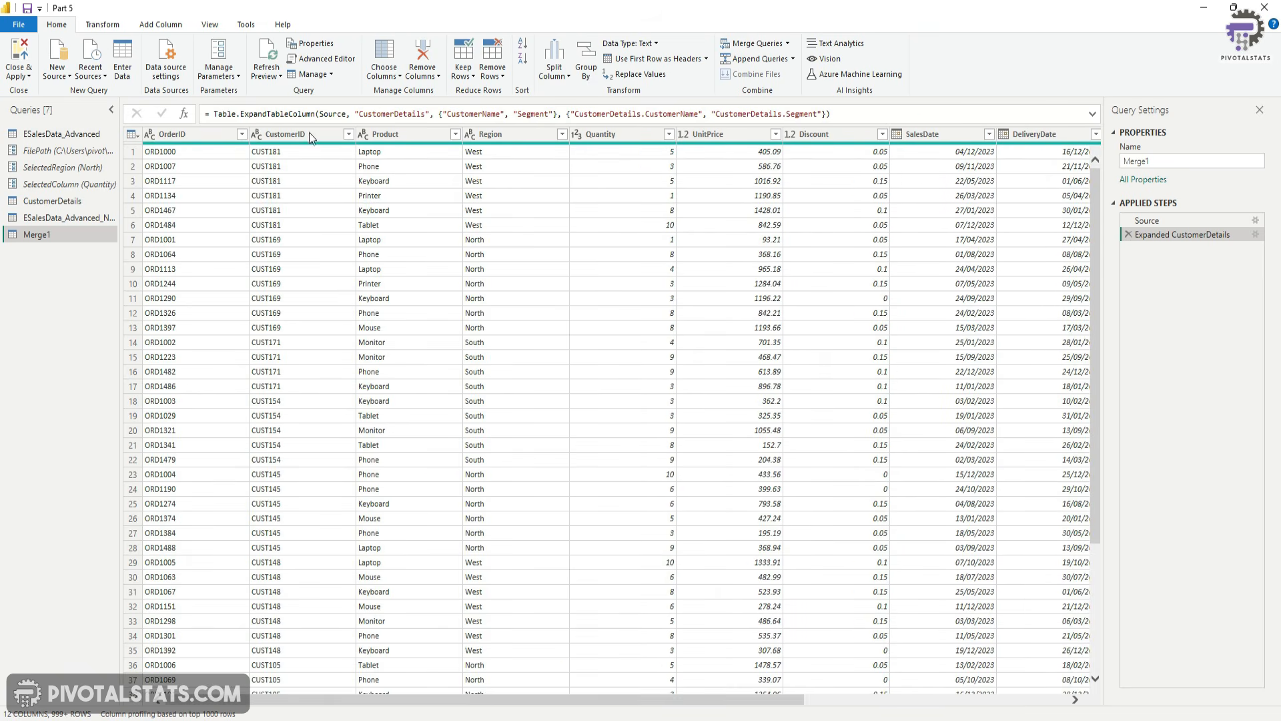
pyautogui.click(349, 134)
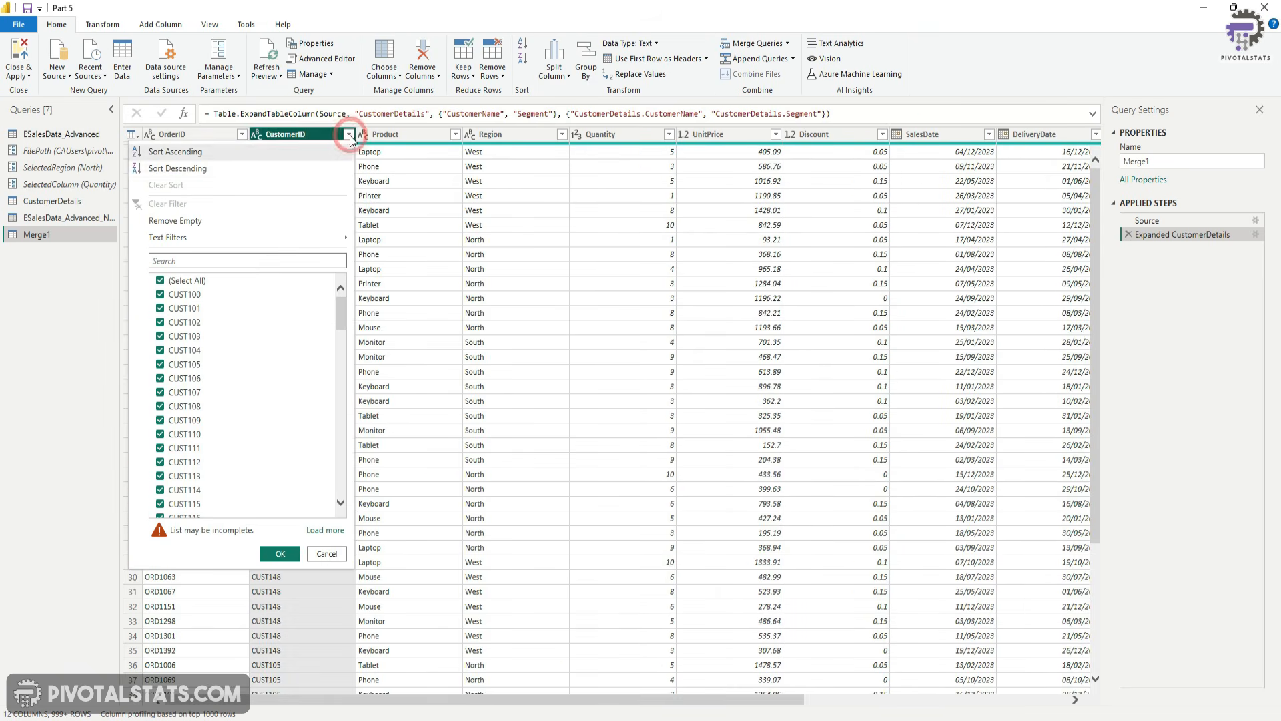
pyautogui.click(333, 537)
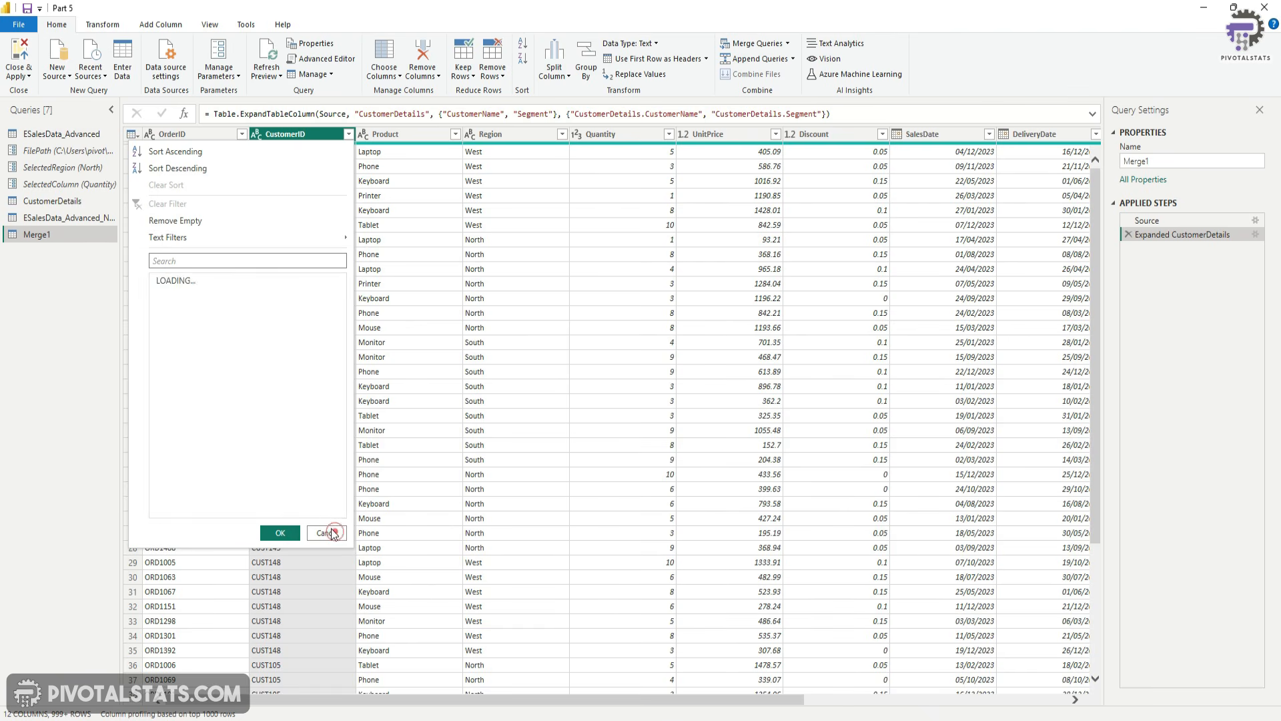
pyautogui.click(161, 280)
pyautogui.click(160, 294)
pyautogui.click(279, 534)
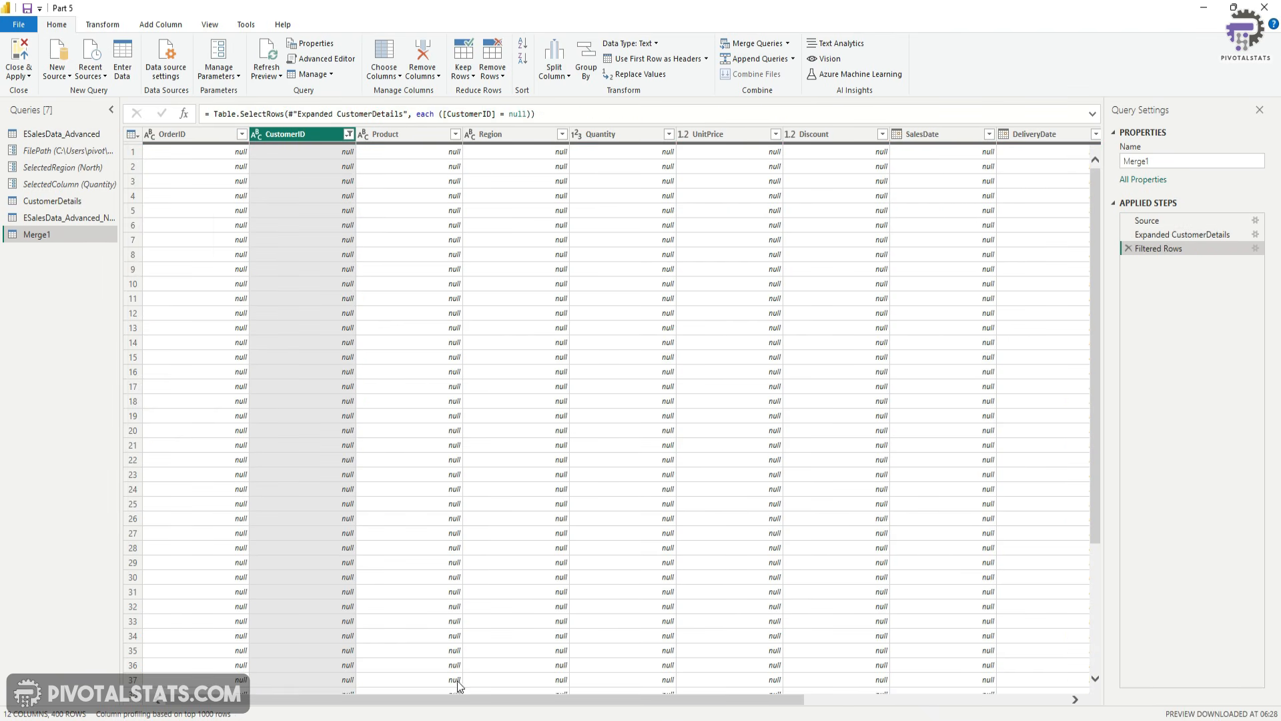
pyautogui.moveTo(435, 700); pyautogui.dragTo(786, 685)
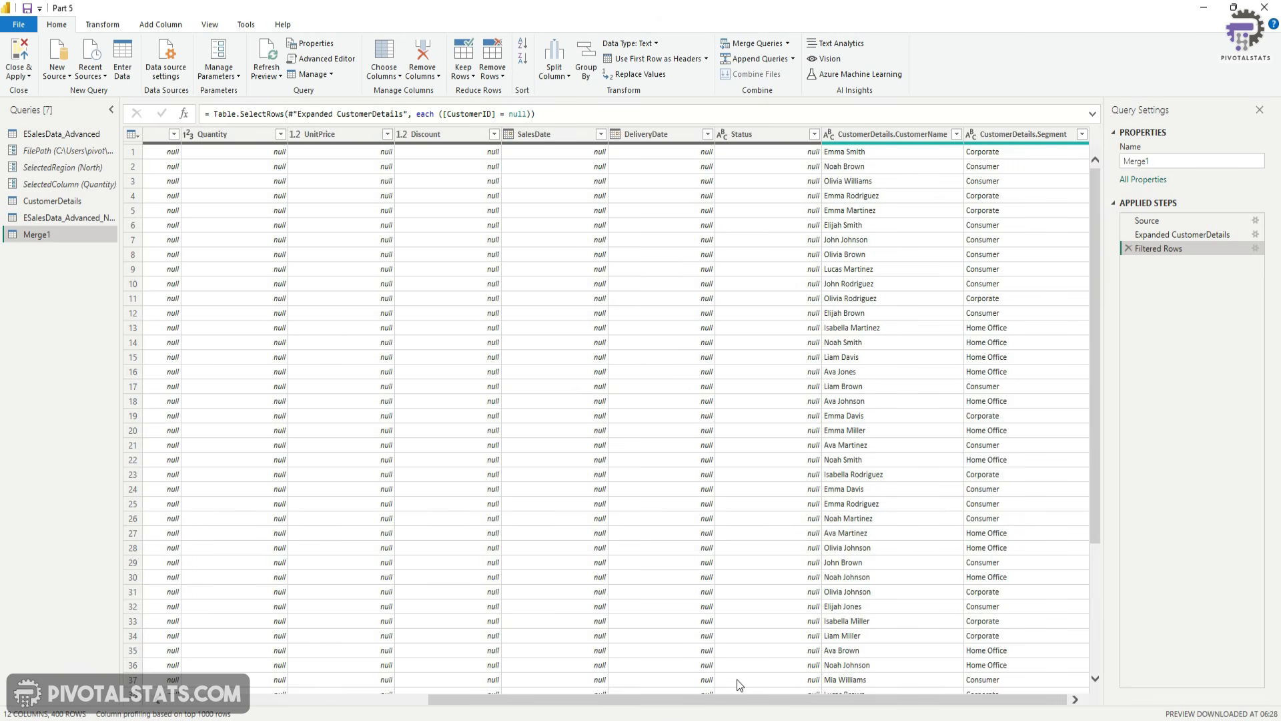
pyautogui.moveTo(717, 699); pyautogui.dragTo(426, 714)
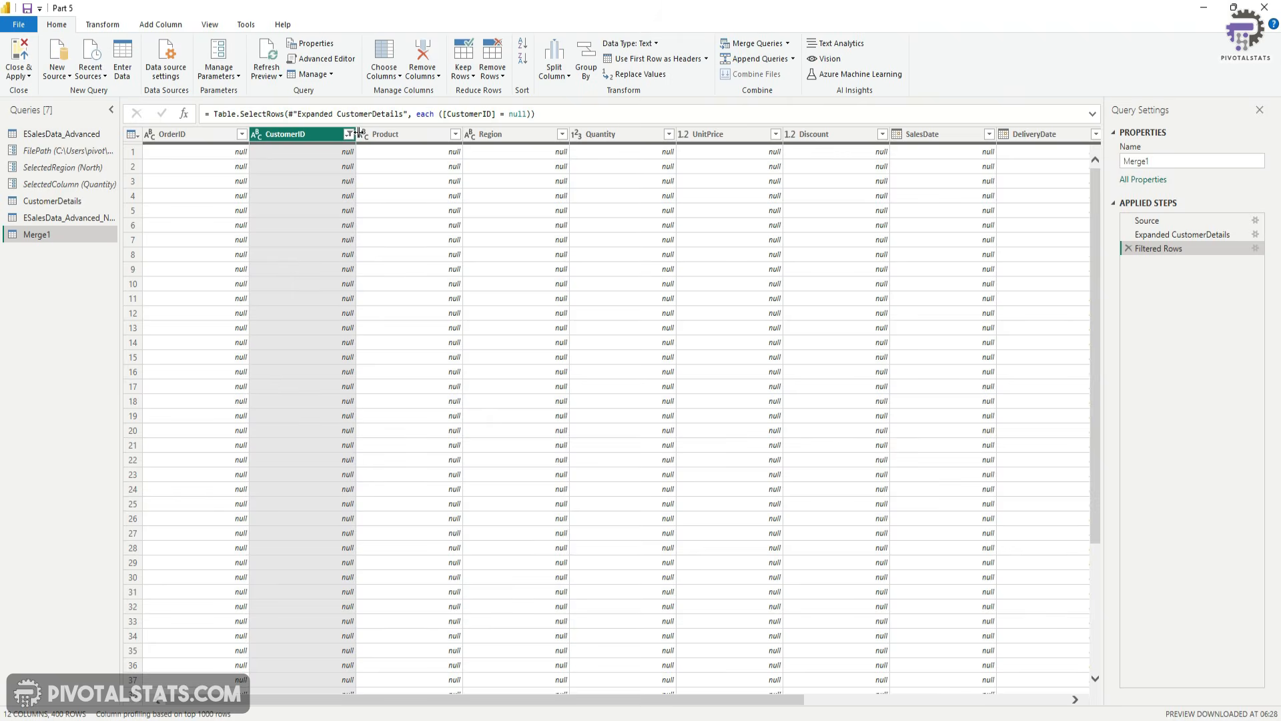
pyautogui.click(1128, 248)
# Step: Change the join kind of Merge1's Source step to Full Outer (all rows from both)
pyautogui.click(1197, 219)
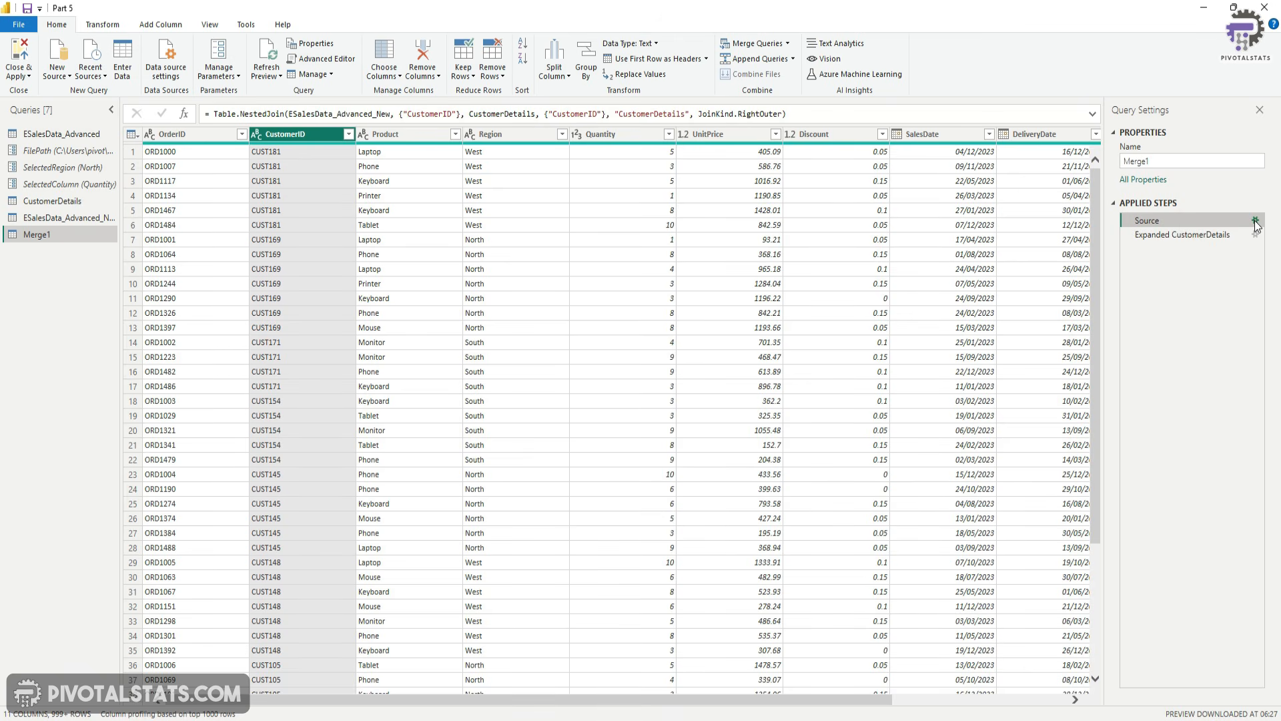
pyautogui.click(1255, 220)
pyautogui.click(632, 484)
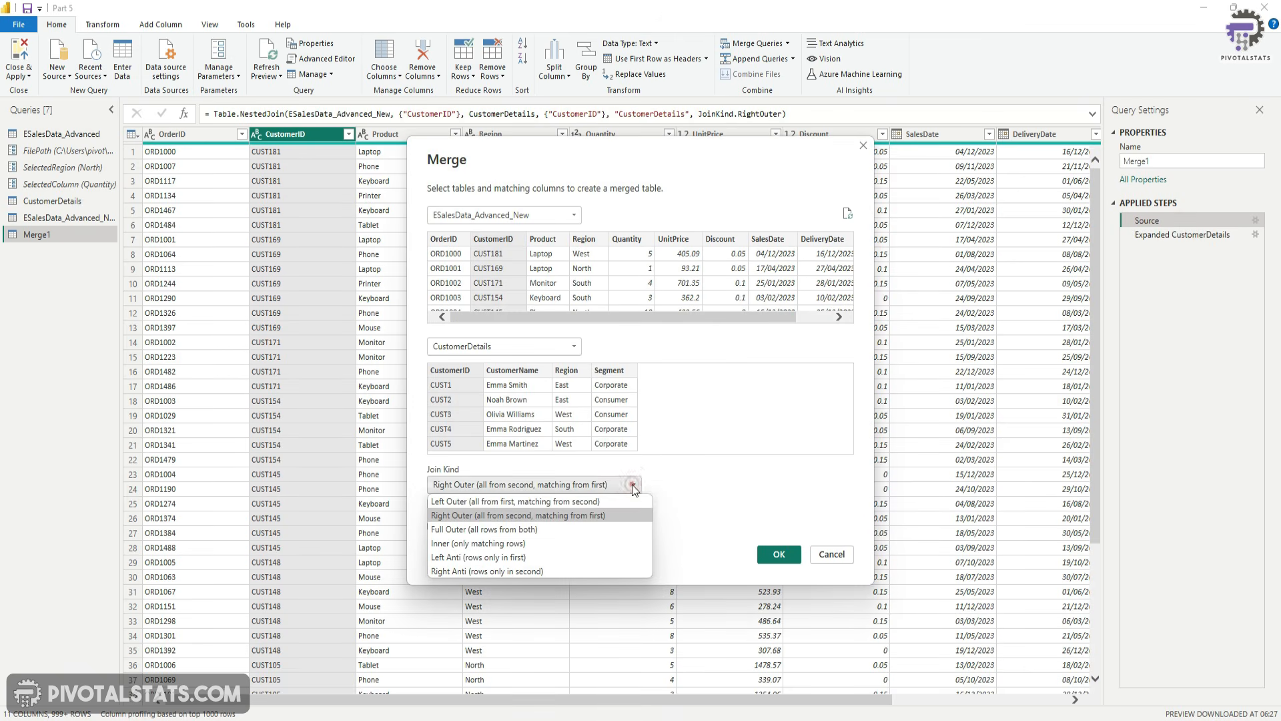
pyautogui.click(572, 534)
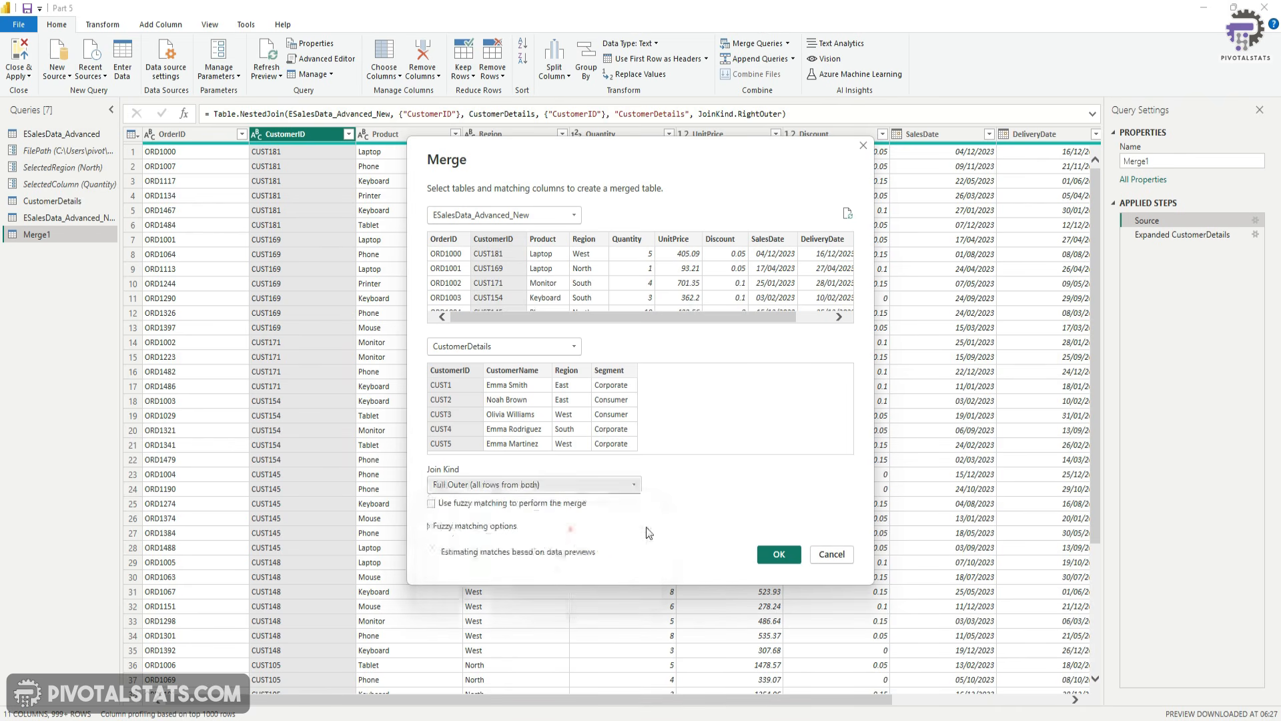
pyautogui.click(779, 554)
# Step: In the Expanded CustomerDetails step, review the CustomerID filter values without filtering, and inspect the expanded customer columns
pyautogui.click(1171, 235)
pyautogui.click(349, 134)
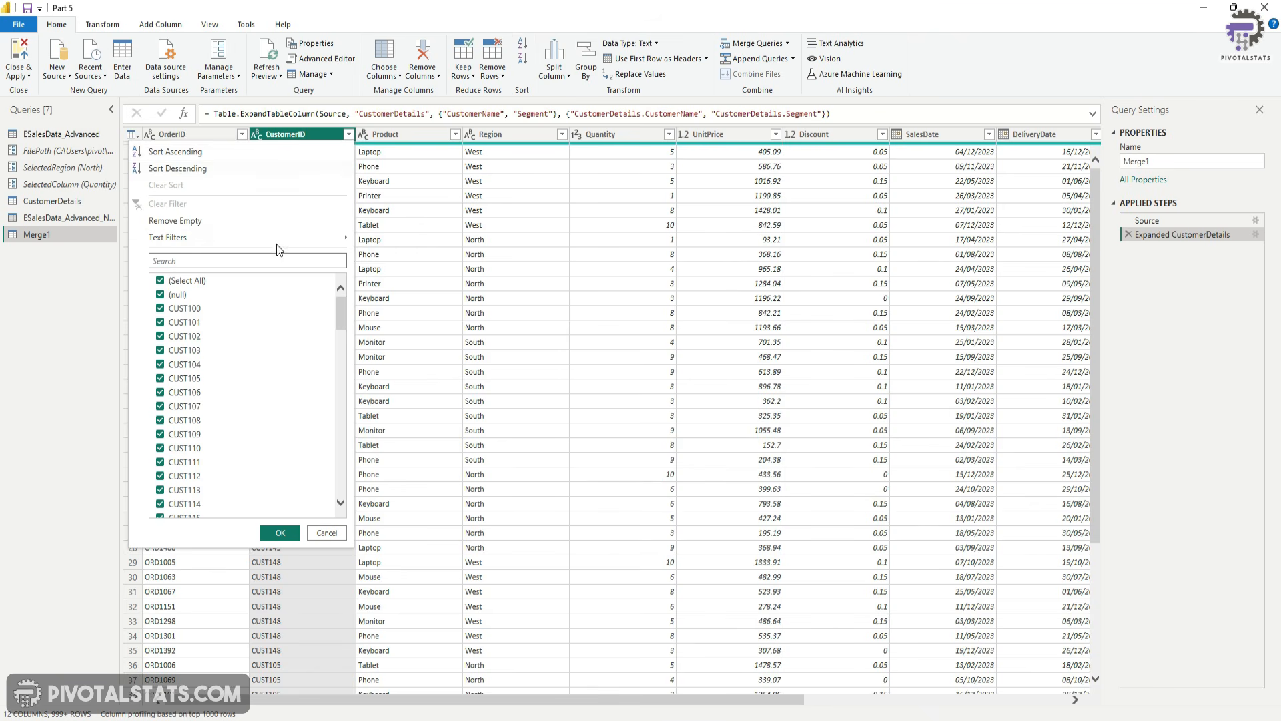
pyautogui.click(335, 533)
pyautogui.moveTo(707, 701); pyautogui.dragTo(1035, 683)
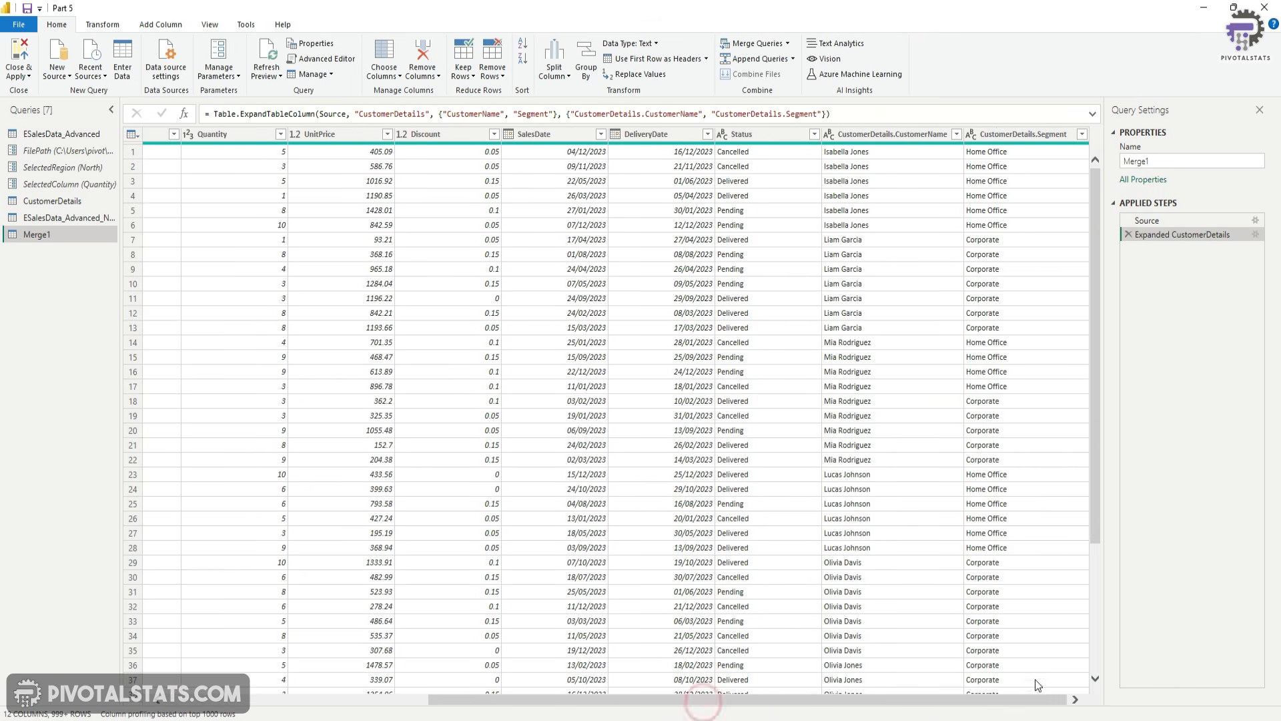
# Step: Add CustomerID to the columns expanded from CustomerDetails, alongside CustomerName and Segment
pyautogui.click(1255, 235)
pyautogui.click(554, 237)
pyautogui.click(661, 566)
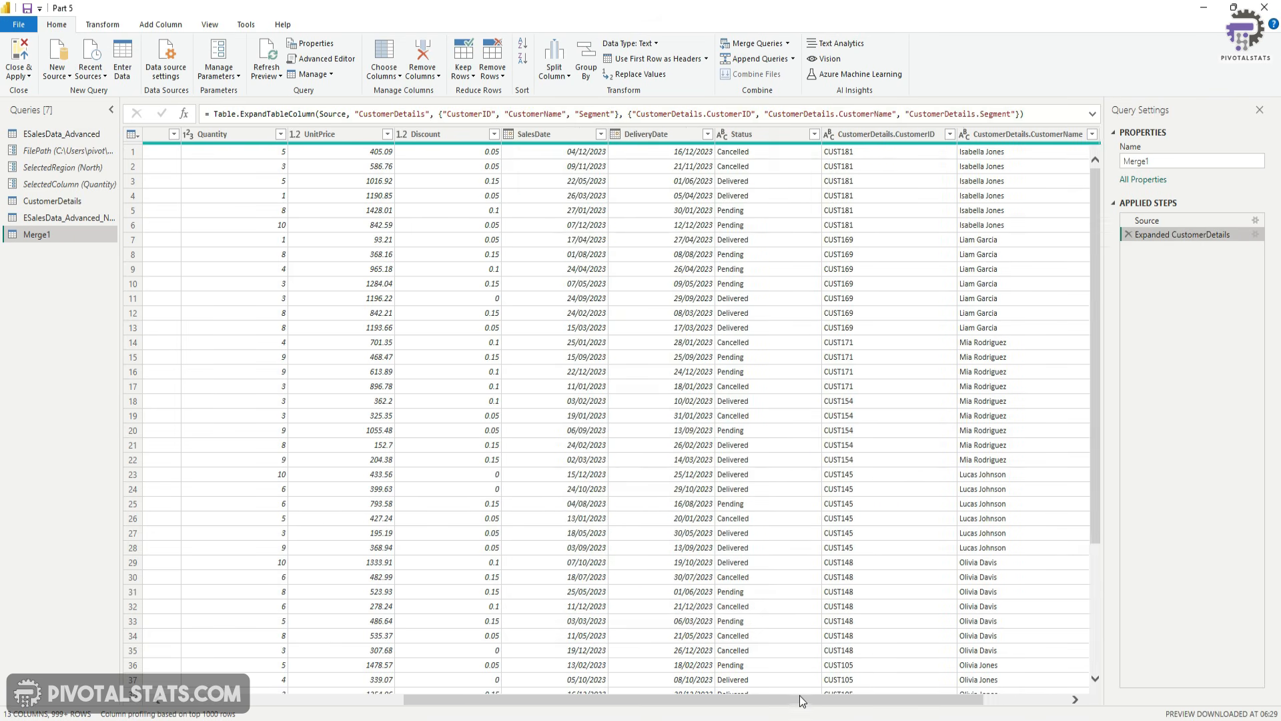
pyautogui.moveTo(799, 696); pyautogui.dragTo(953, 691)
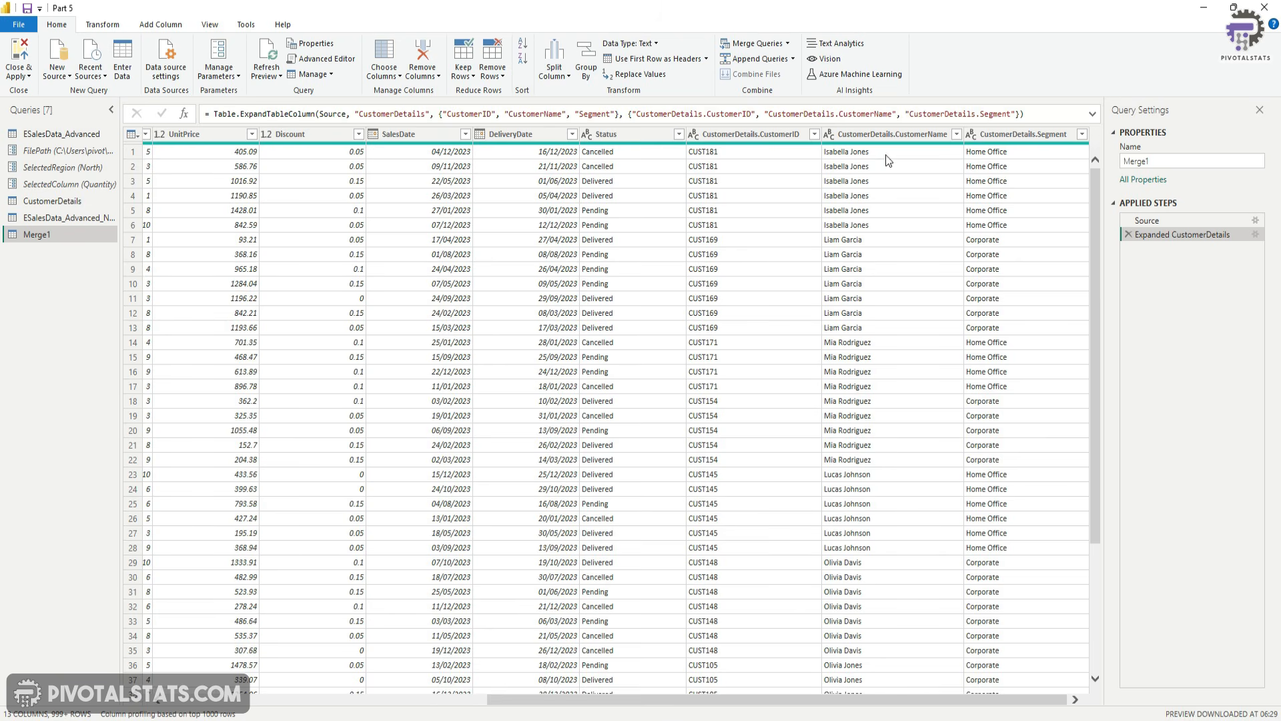
# Step: Filter the sales CustomerID column to only null values, compare them with CustomerDetails.CustomerID, and delete the Filtered Rows step
pyautogui.moveTo(875, 701); pyautogui.dragTo(551, 701)
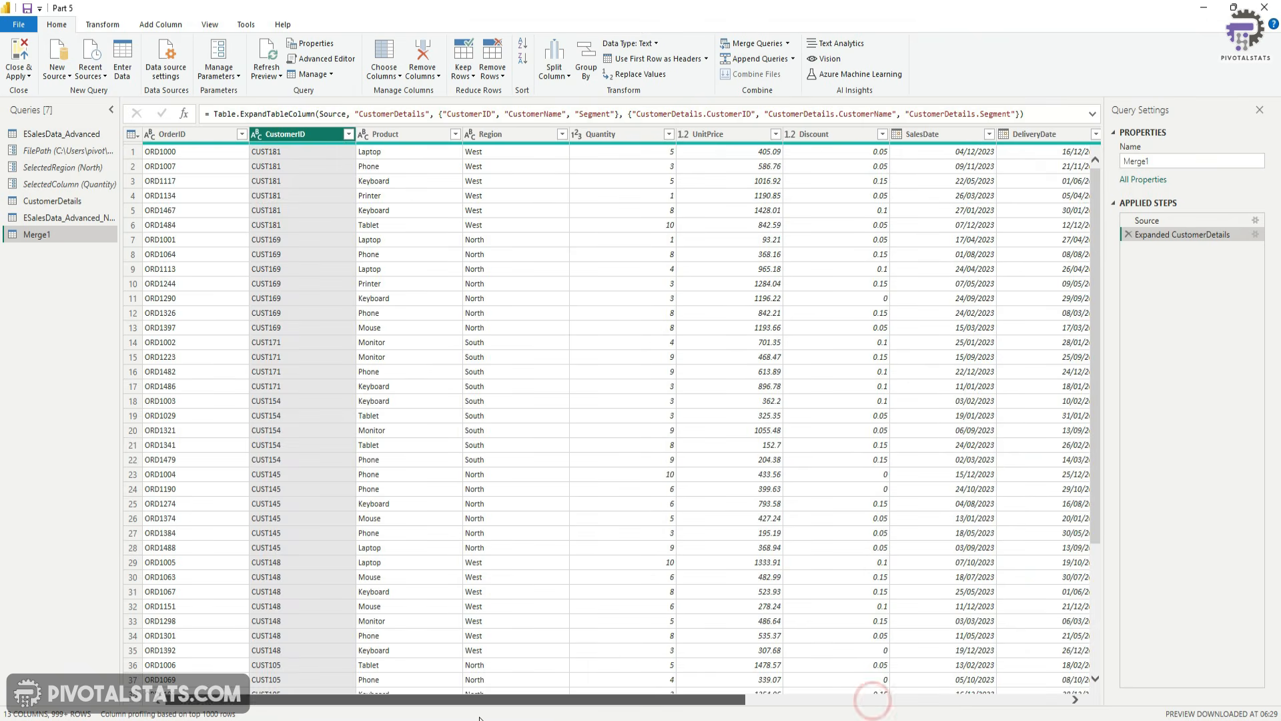
pyautogui.click(347, 134)
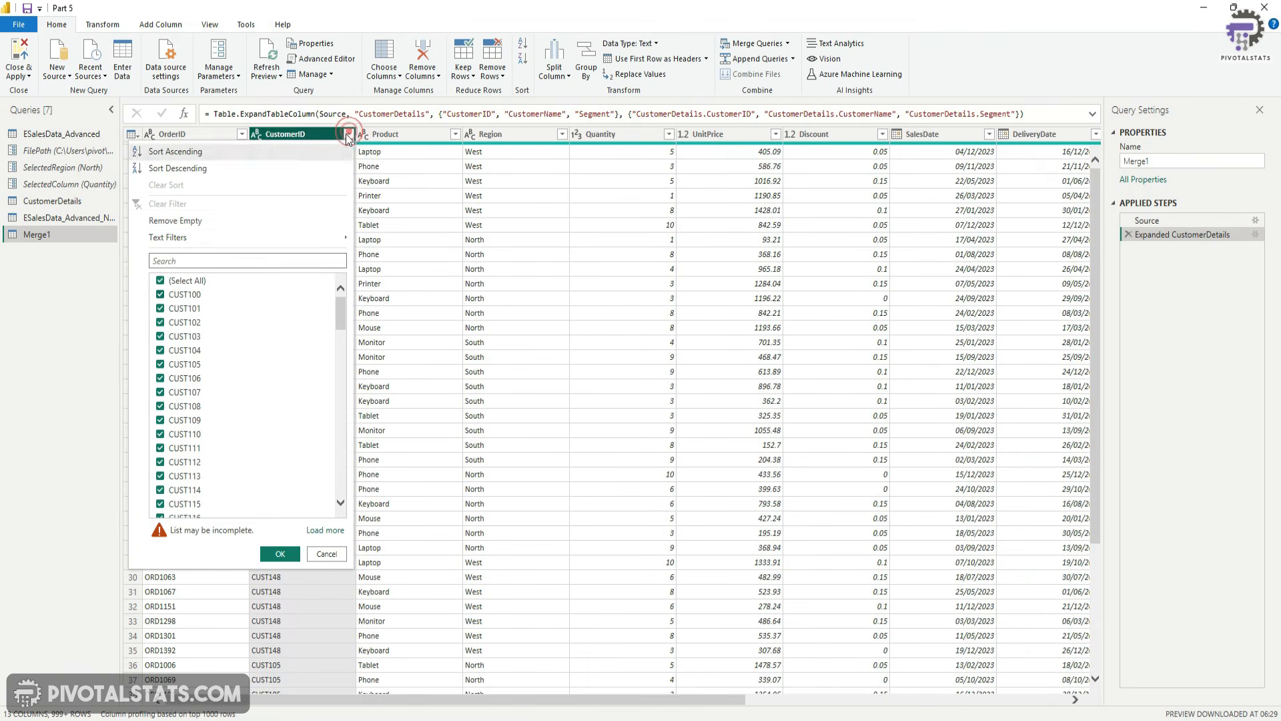
pyautogui.click(160, 280)
pyautogui.click(325, 529)
pyautogui.click(161, 296)
pyautogui.click(278, 532)
pyautogui.moveTo(478, 699); pyautogui.dragTo(836, 710)
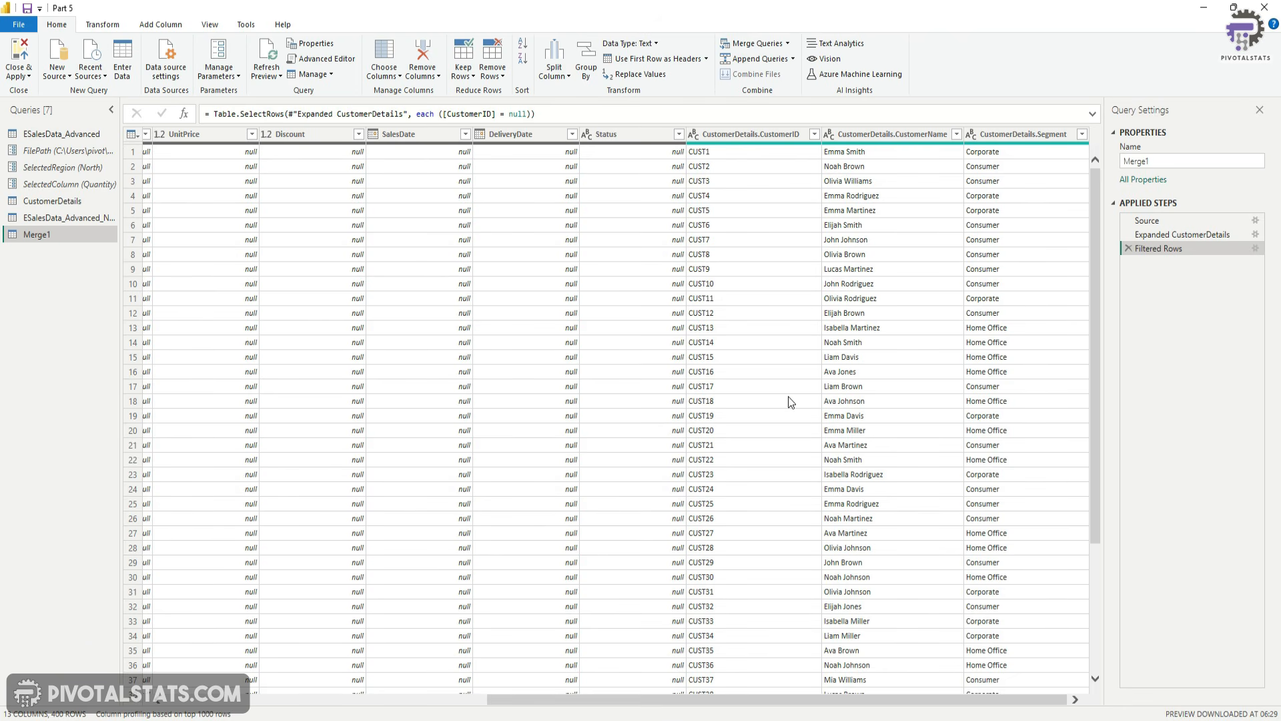
pyautogui.click(1128, 249)
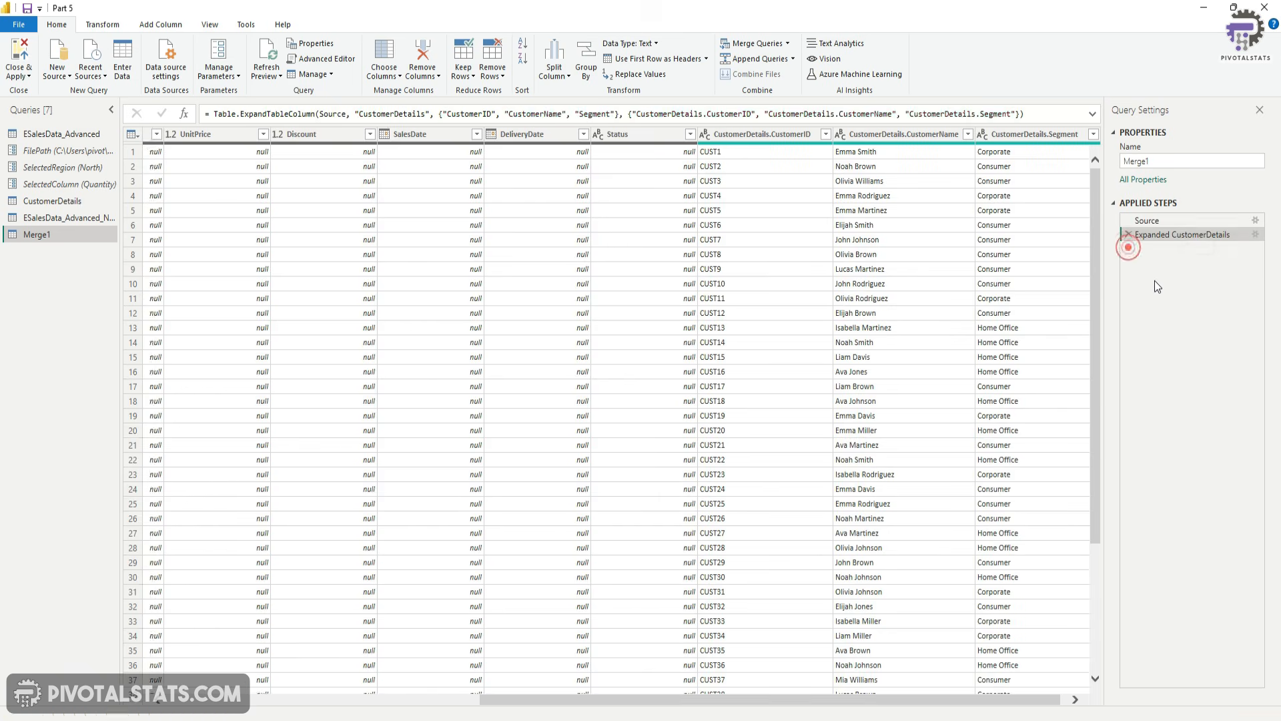
# Step: Change the merge's join kind to Inner (only matching rows) and check the CustomerID filter values without filtering
pyautogui.click(1194, 226)
pyautogui.click(1255, 220)
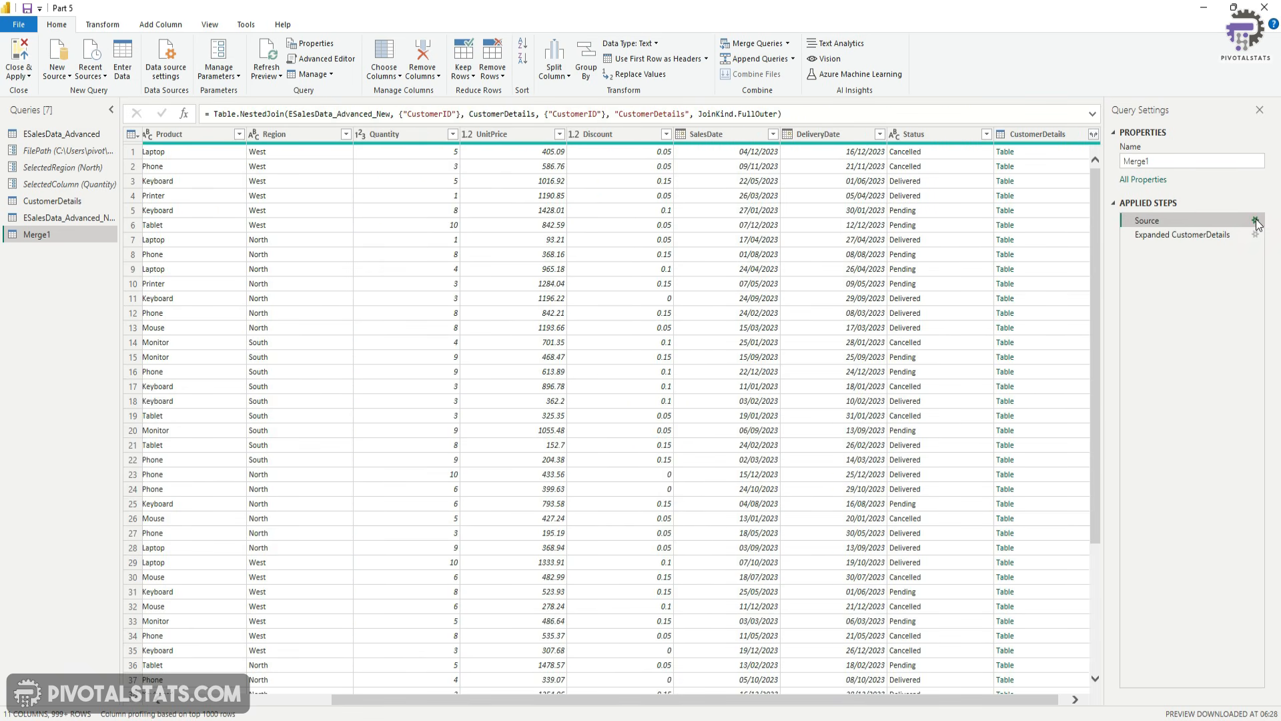
pyautogui.click(629, 486)
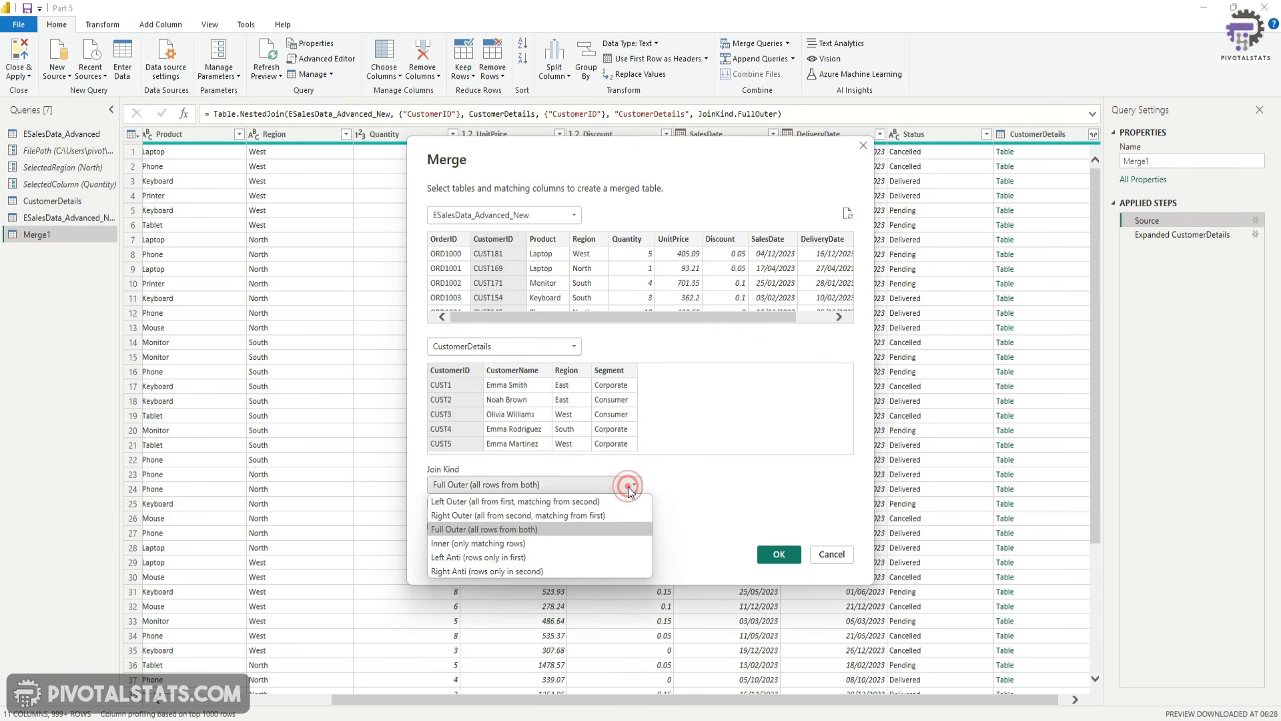
pyautogui.click(547, 542)
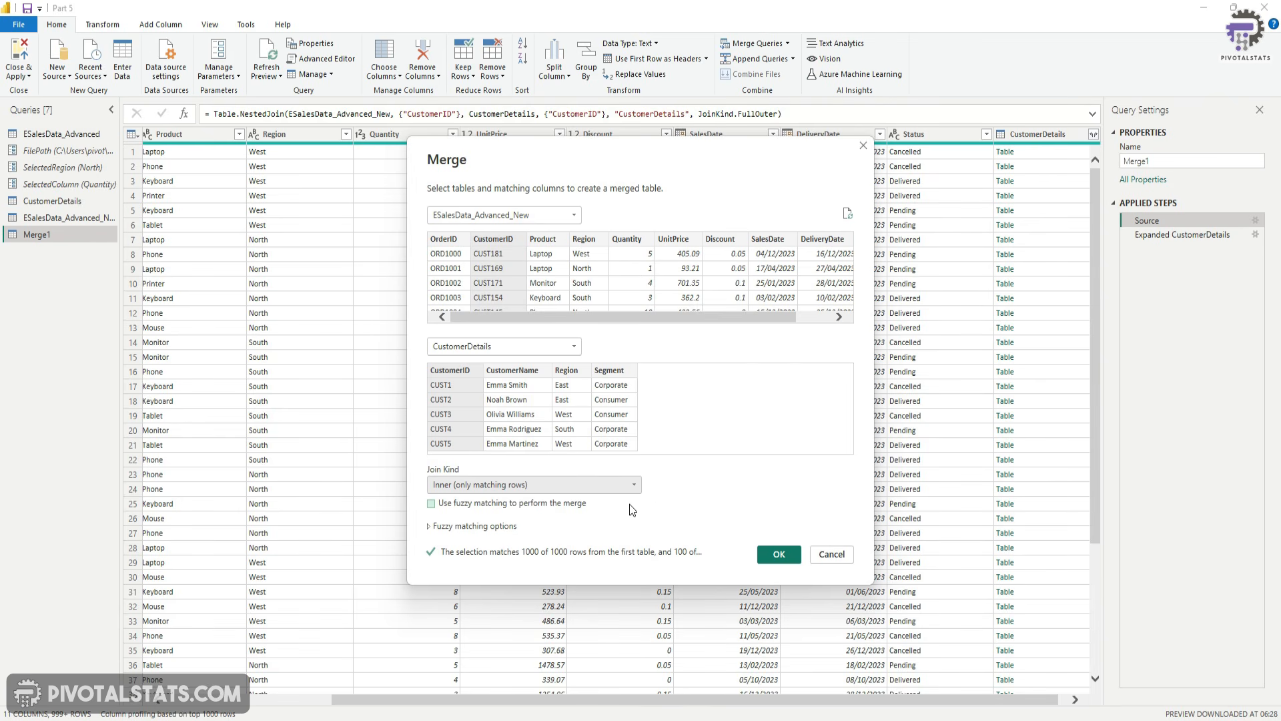
pyautogui.click(778, 553)
pyautogui.click(348, 135)
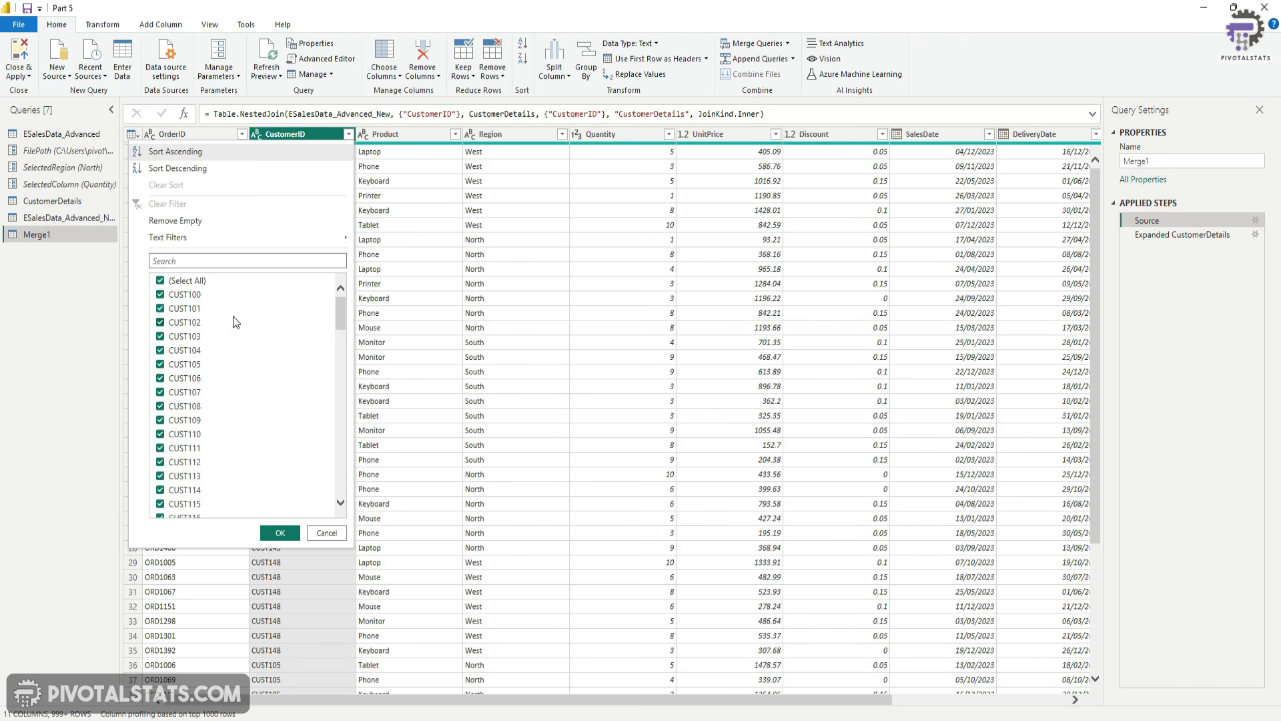
pyautogui.click(327, 533)
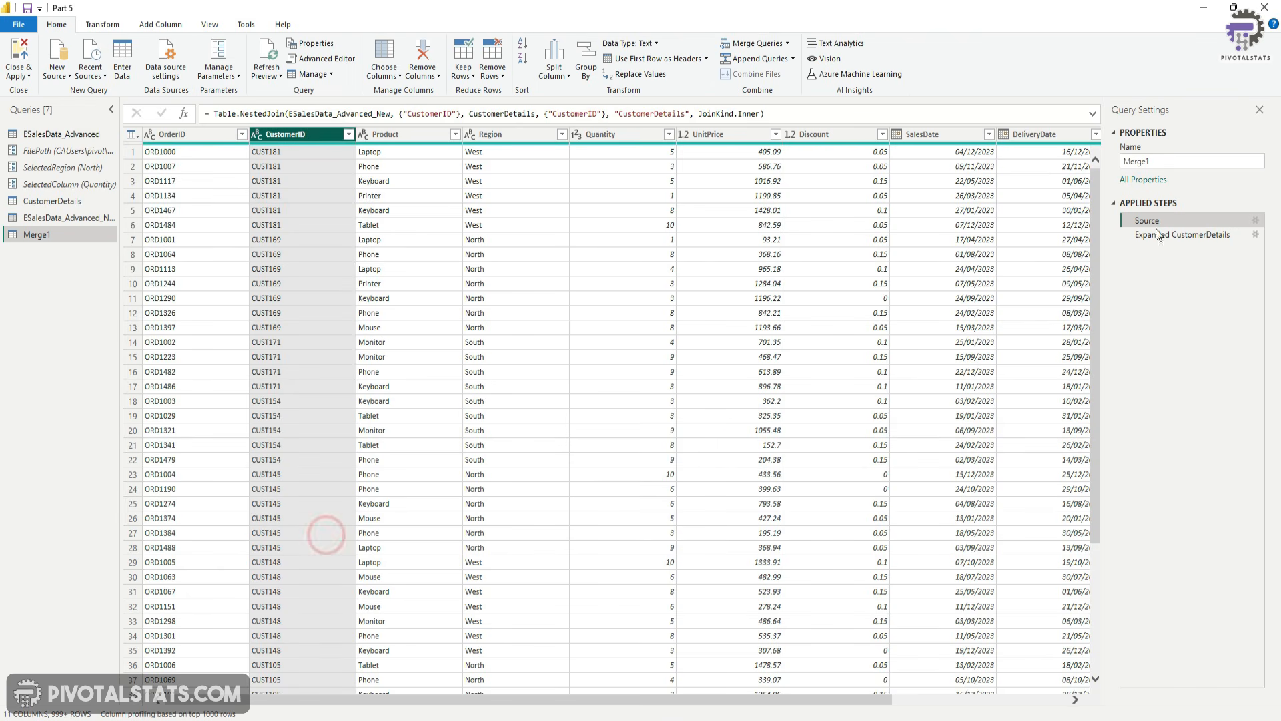
# Step: Change the join kind of Merge1's Source step to Left Anti (rows only in first)
pyautogui.click(1256, 222)
pyautogui.click(547, 484)
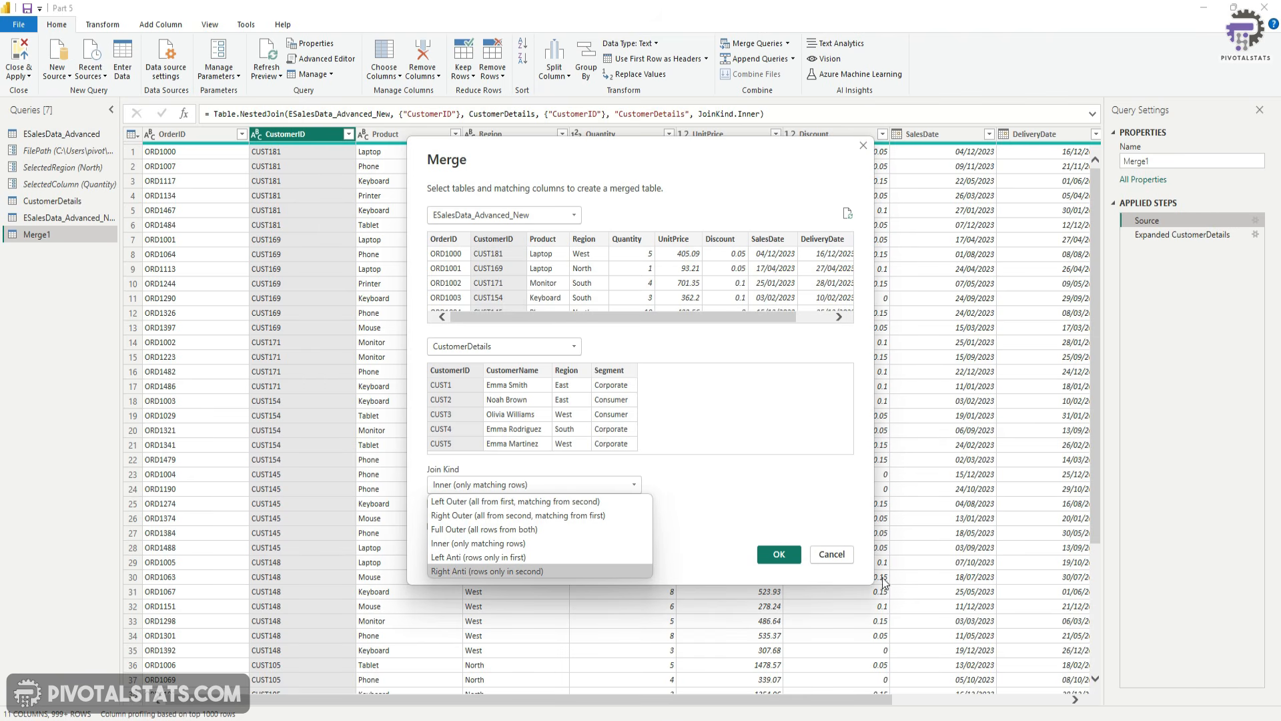
pyautogui.click(524, 559)
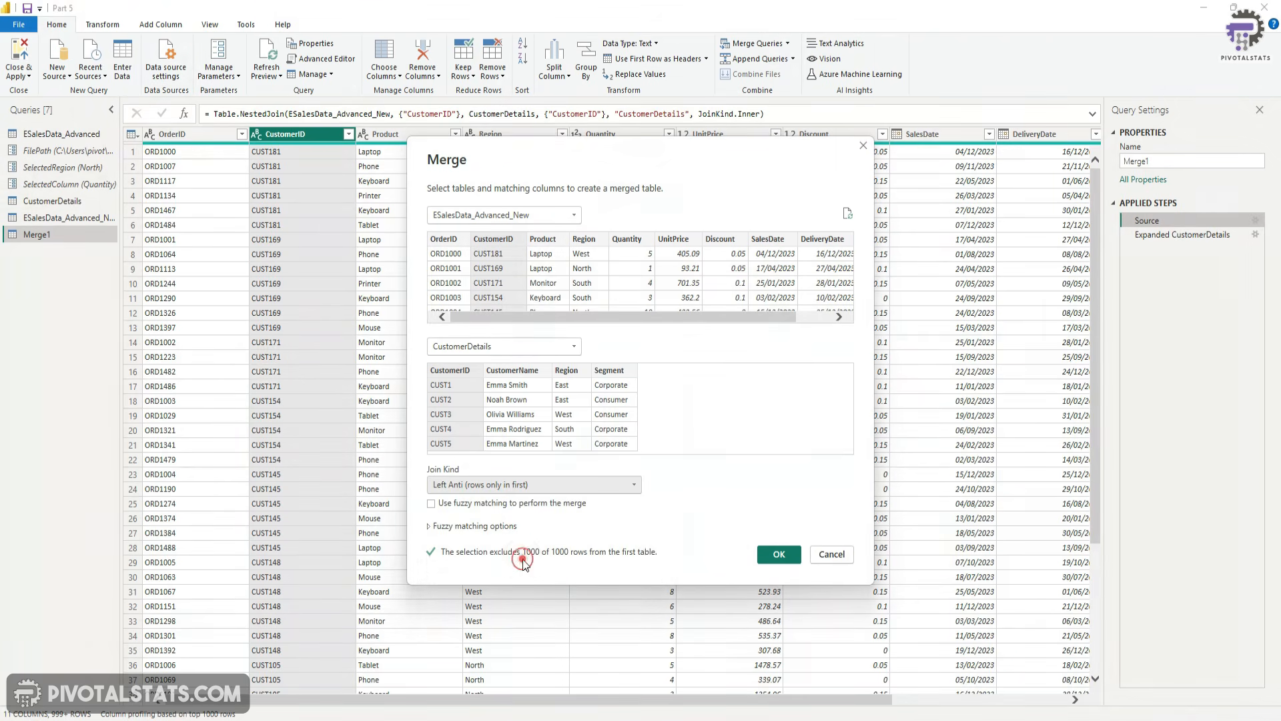
pyautogui.click(774, 554)
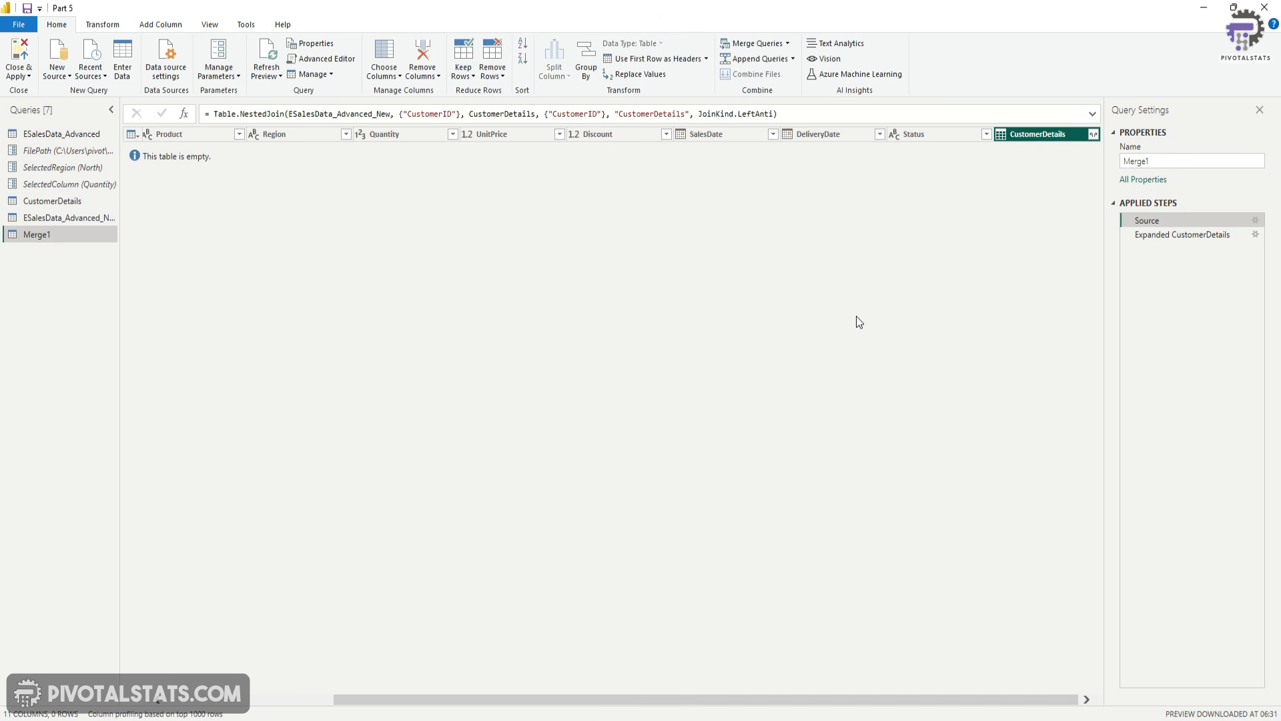
# Step: Change the merge's join kind to Right Anti (rows only in second) and check the CustomerID filter values without filtering
pyautogui.click(1255, 221)
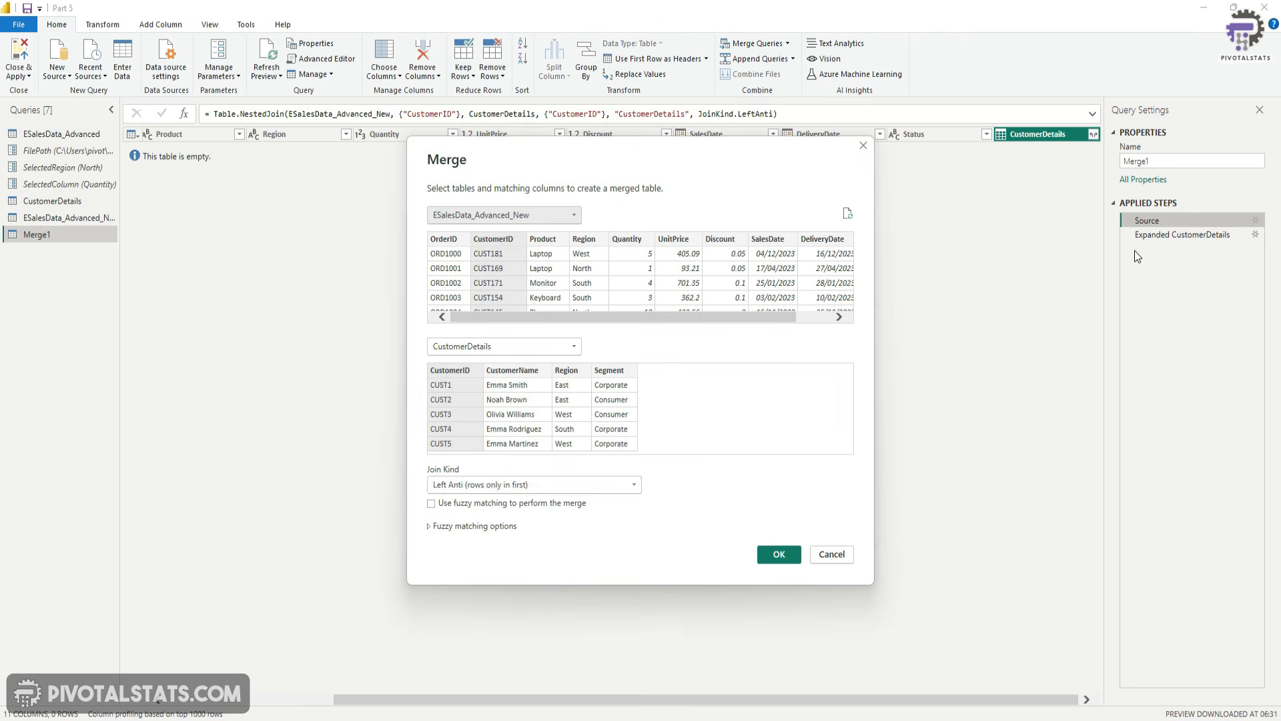
pyautogui.click(626, 482)
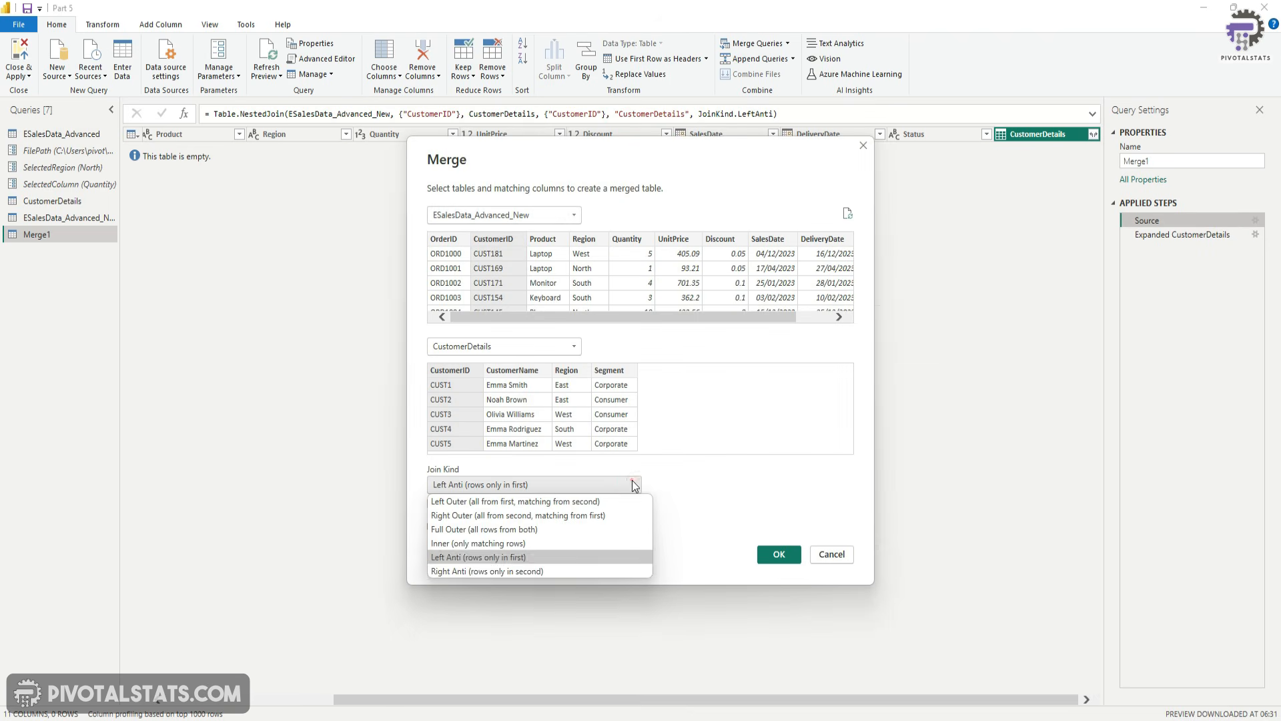
pyautogui.click(571, 573)
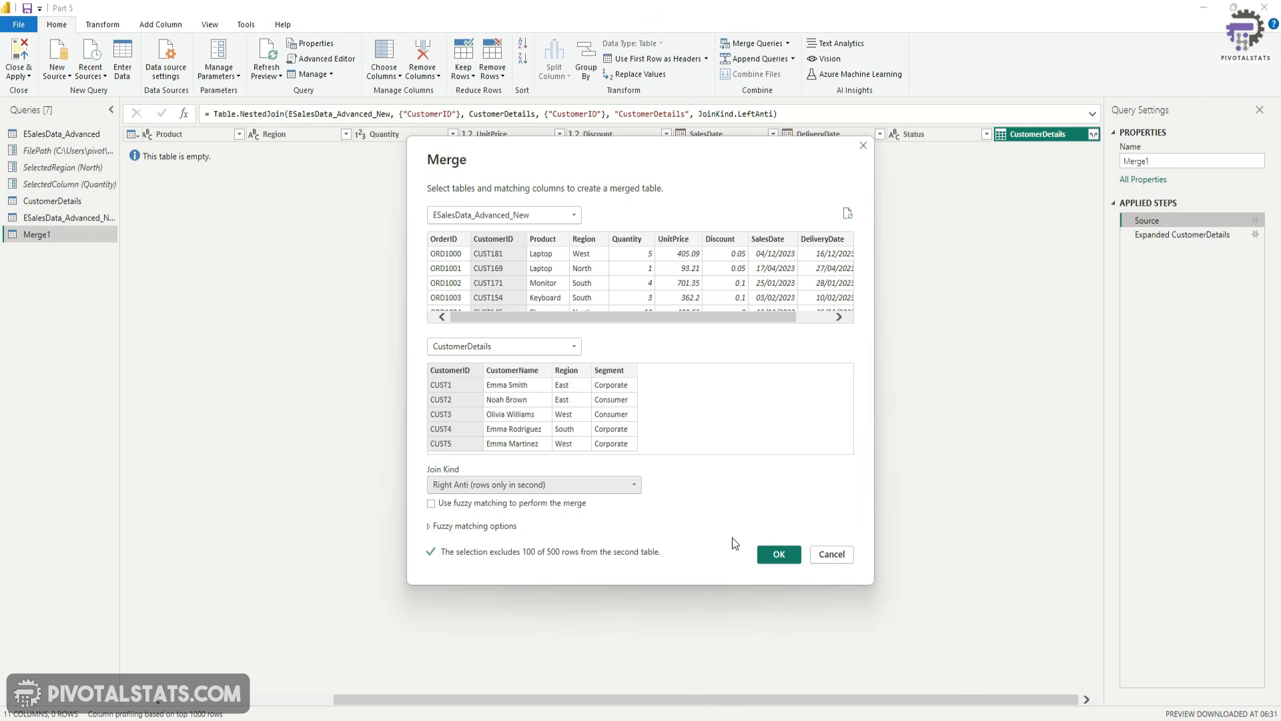
pyautogui.click(785, 564)
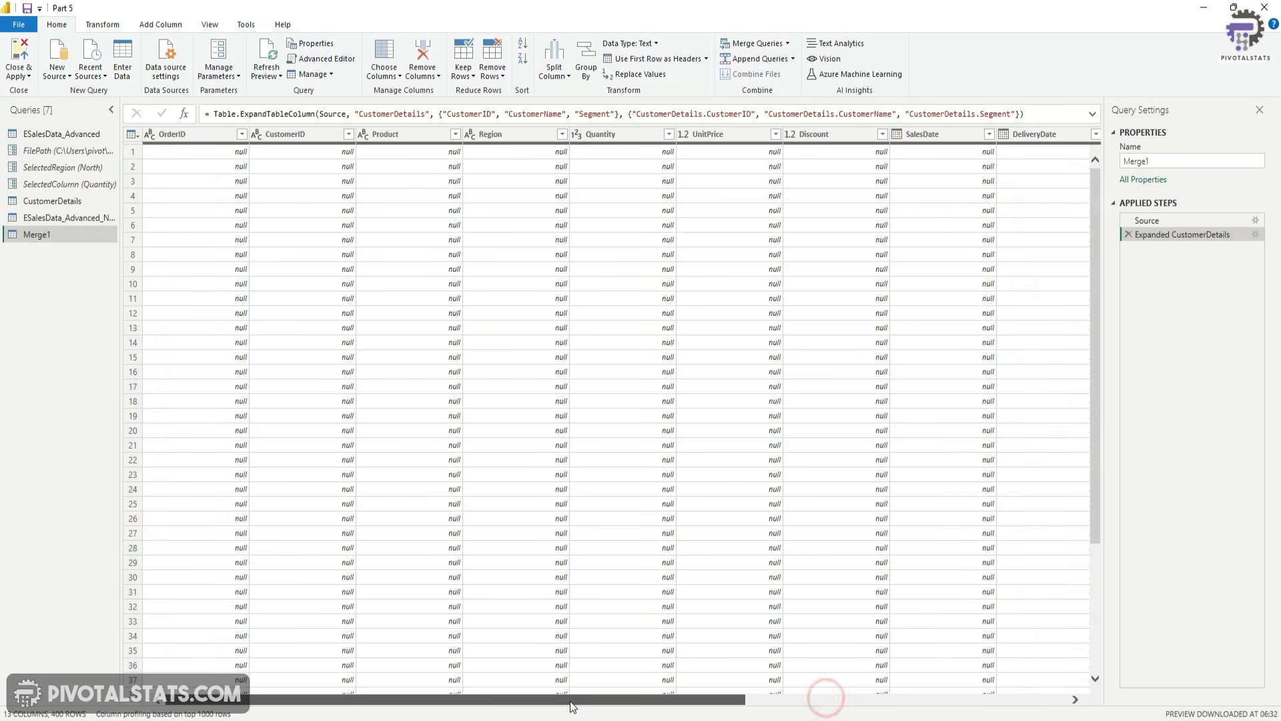
pyautogui.click(349, 136)
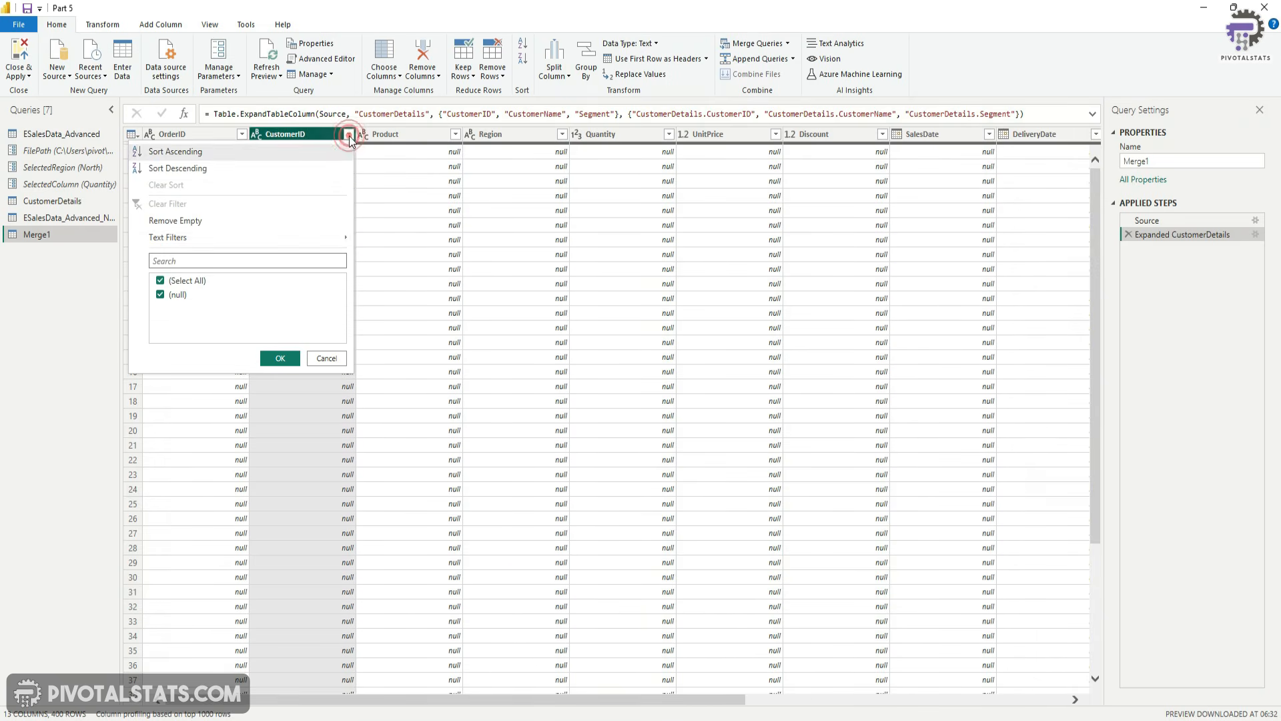
pyautogui.click(325, 359)
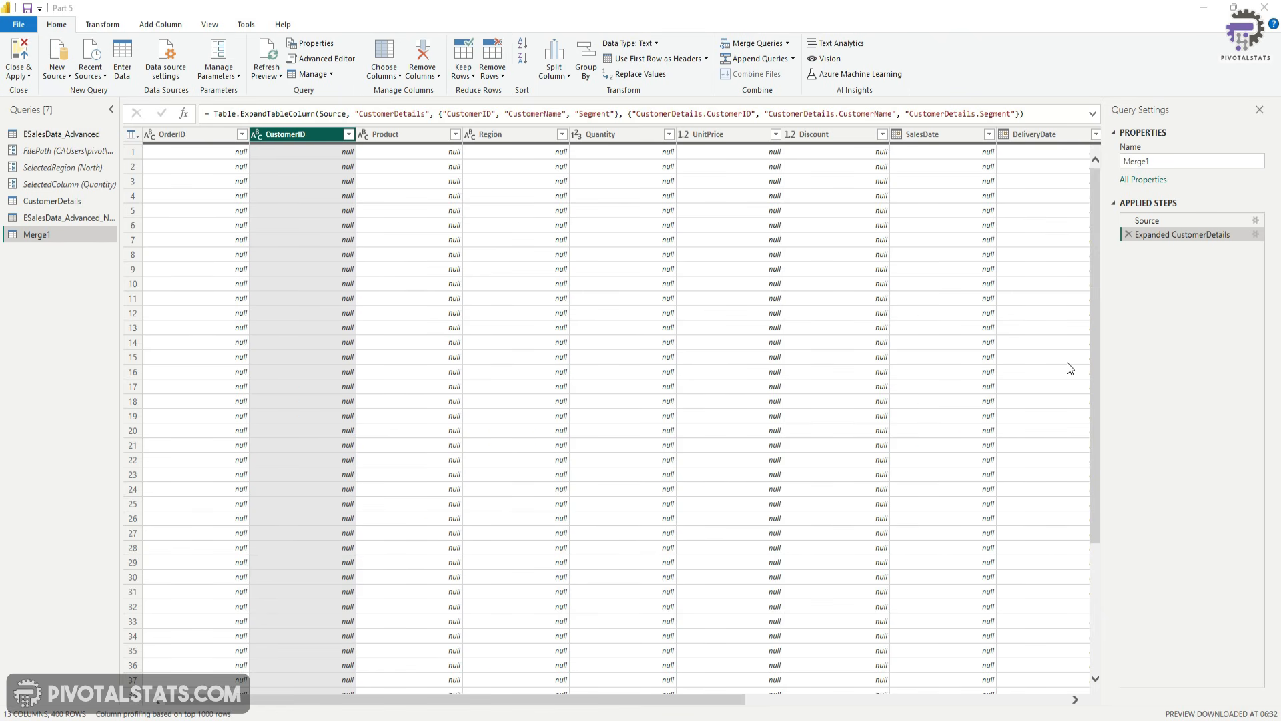
# Step: Change the merge to Left Outer, match both tables on CustomerID and Region, and return to the Expanded CustomerDetails step
pyautogui.click(1175, 223)
pyautogui.click(631, 484)
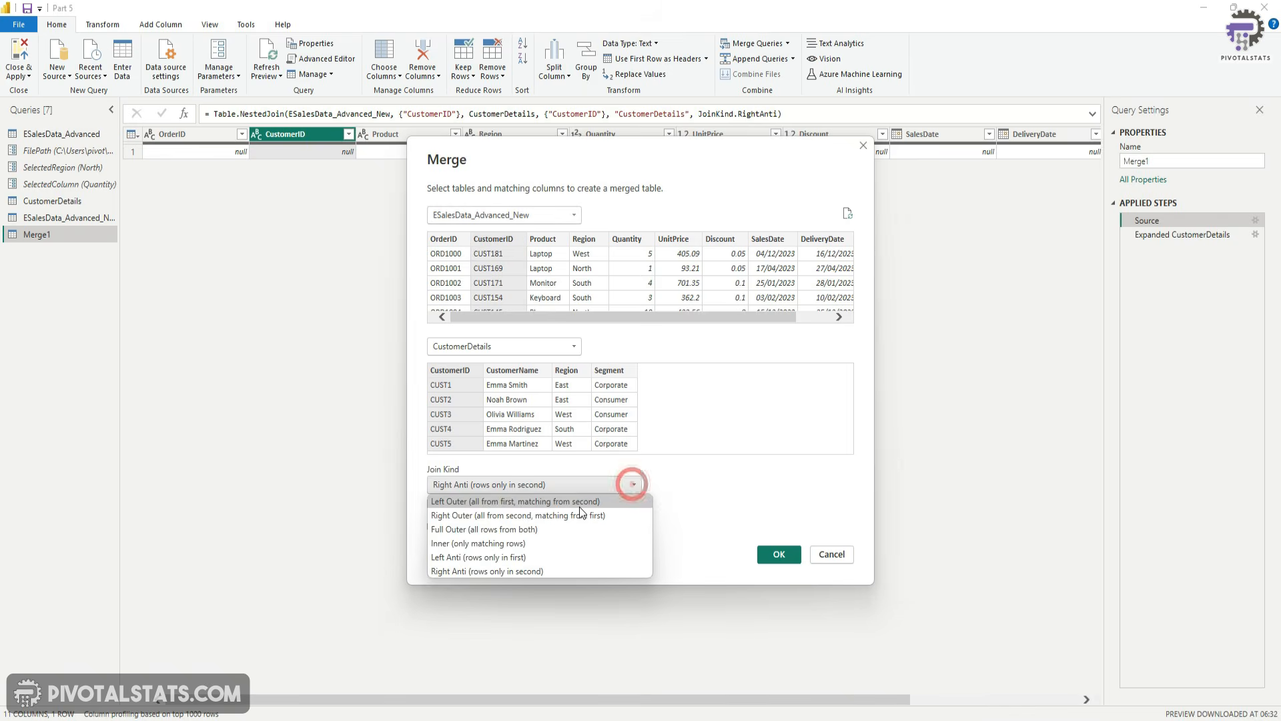
pyautogui.click(580, 504)
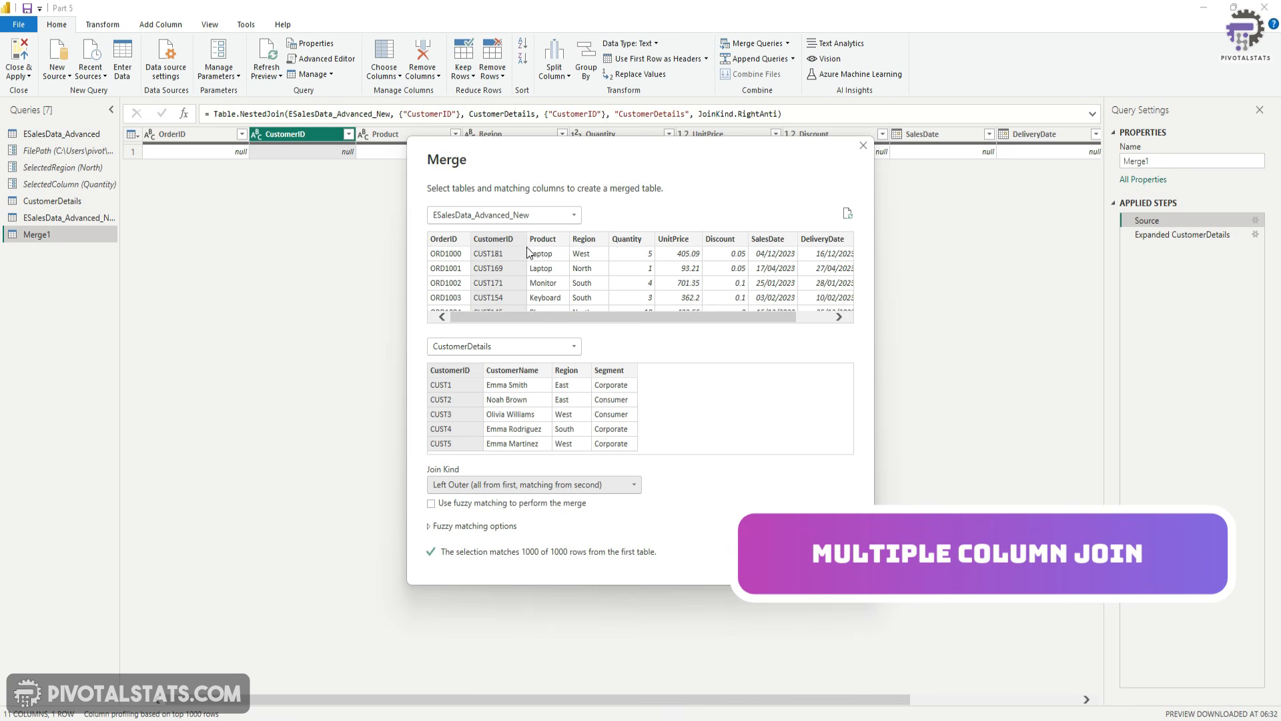
pyautogui.press('ctrl')
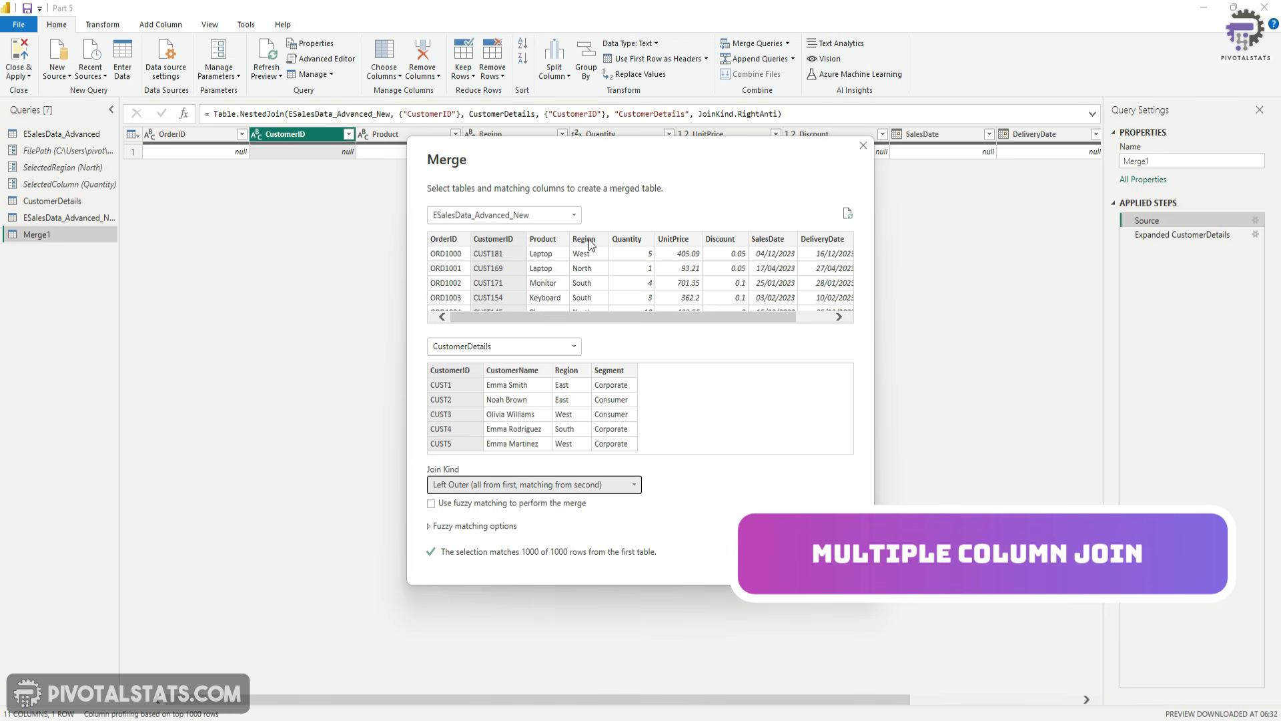
pyautogui.keyDown('ctrl'); pyautogui.click(589, 239); pyautogui.keyUp('ctrl')
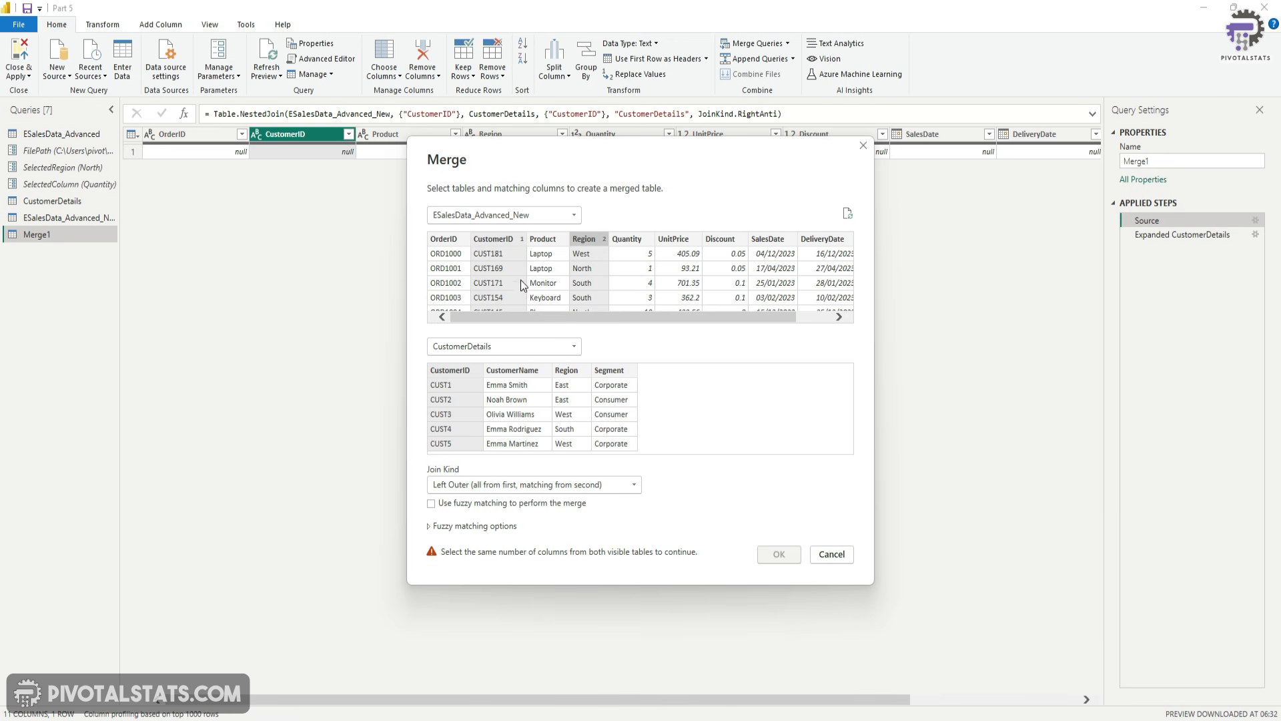
pyautogui.keyDown('ctrl'); pyautogui.click(566, 371); pyautogui.keyUp('ctrl')
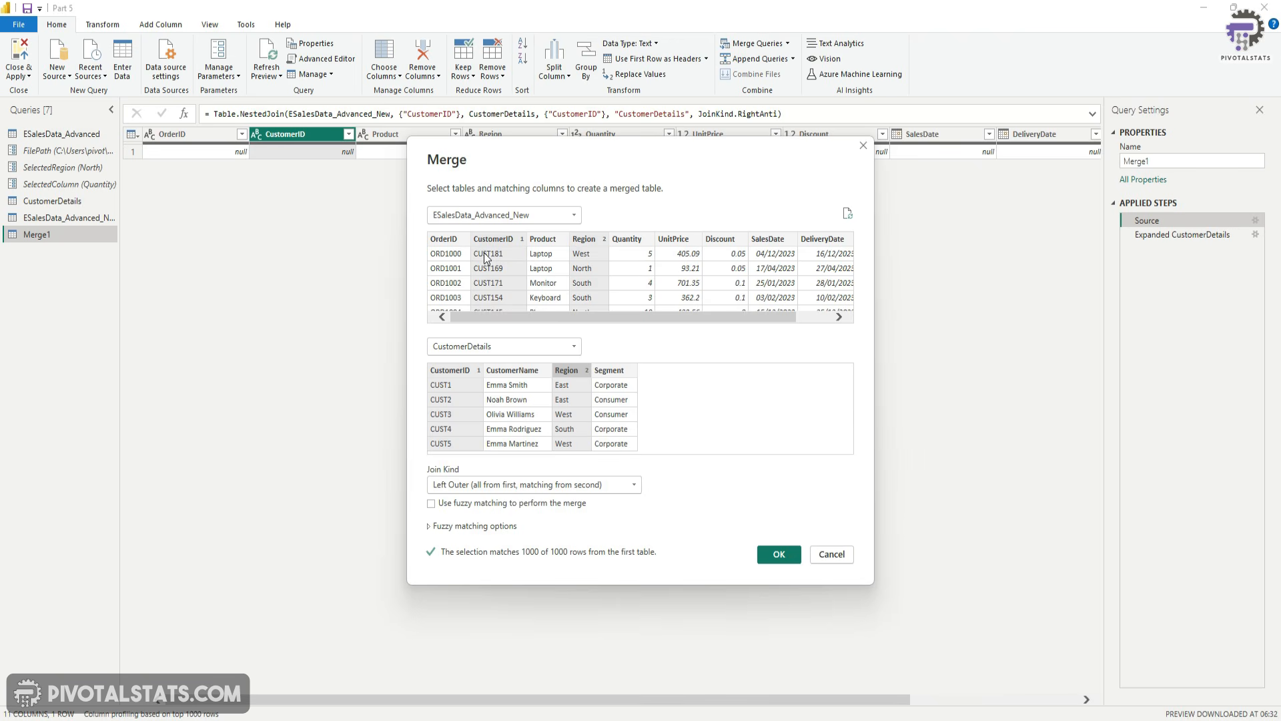
pyautogui.click(781, 554)
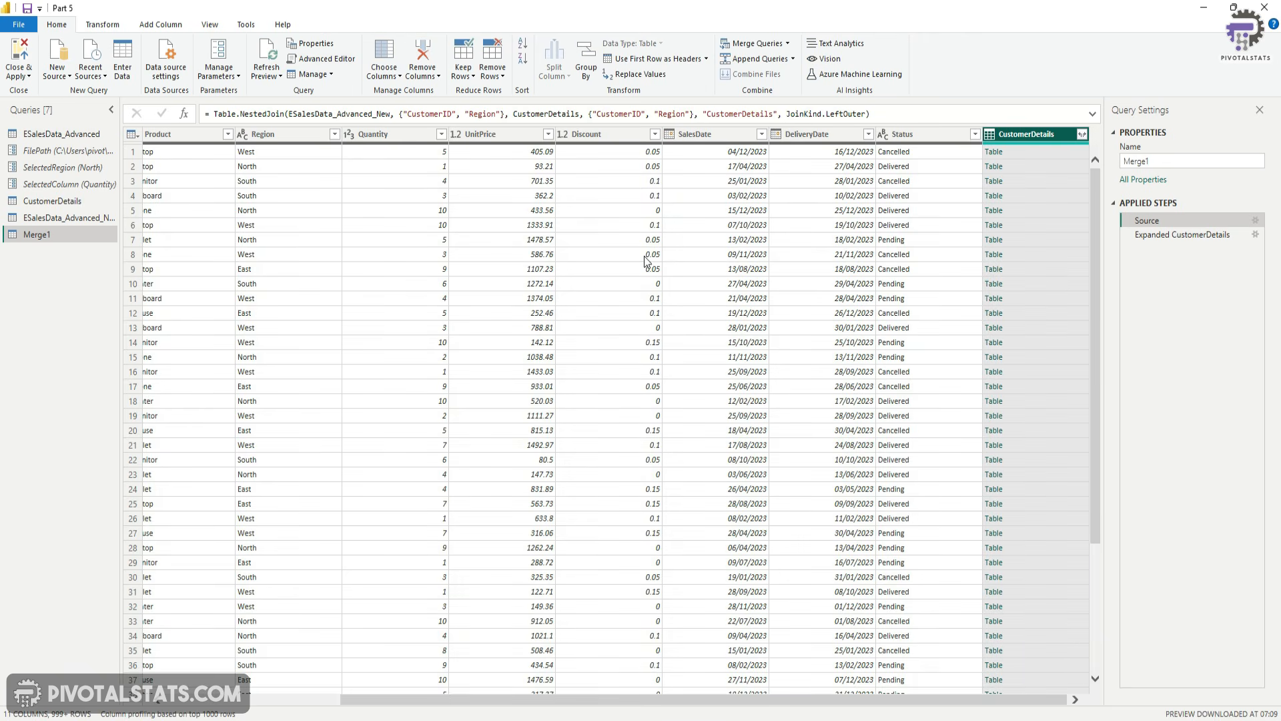
pyautogui.click(1205, 237)
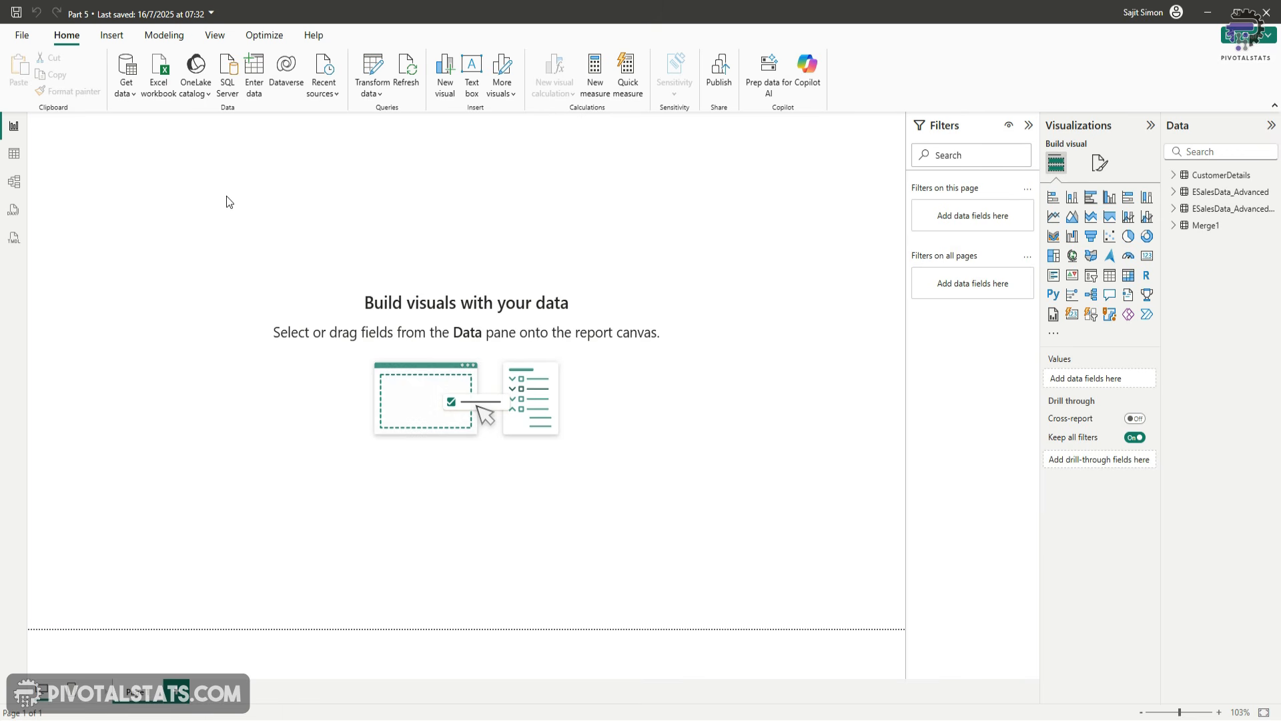
# Step: Import the Sales_Jan, Sales_Feb and Sales_Mar text/CSV files into the model as separate tables
pyautogui.click(135, 99)
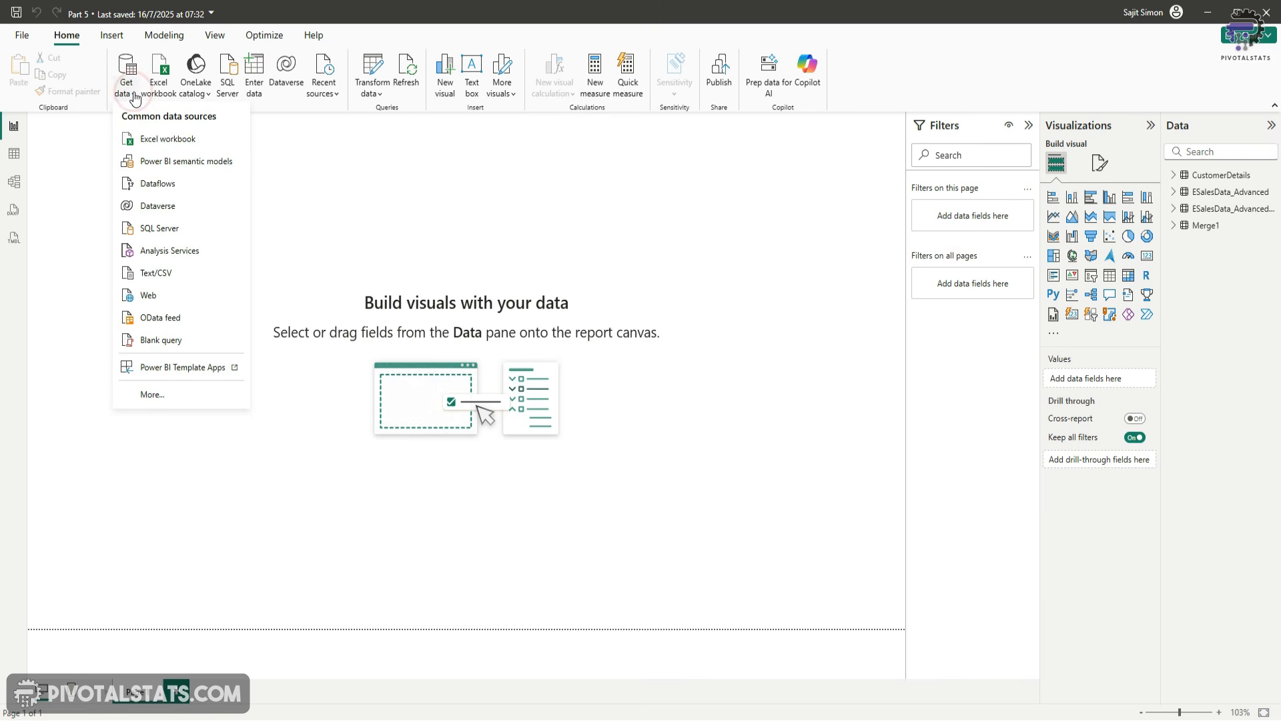
pyautogui.click(159, 273)
pyautogui.click(114, 132)
pyautogui.click(532, 350)
pyautogui.click(751, 559)
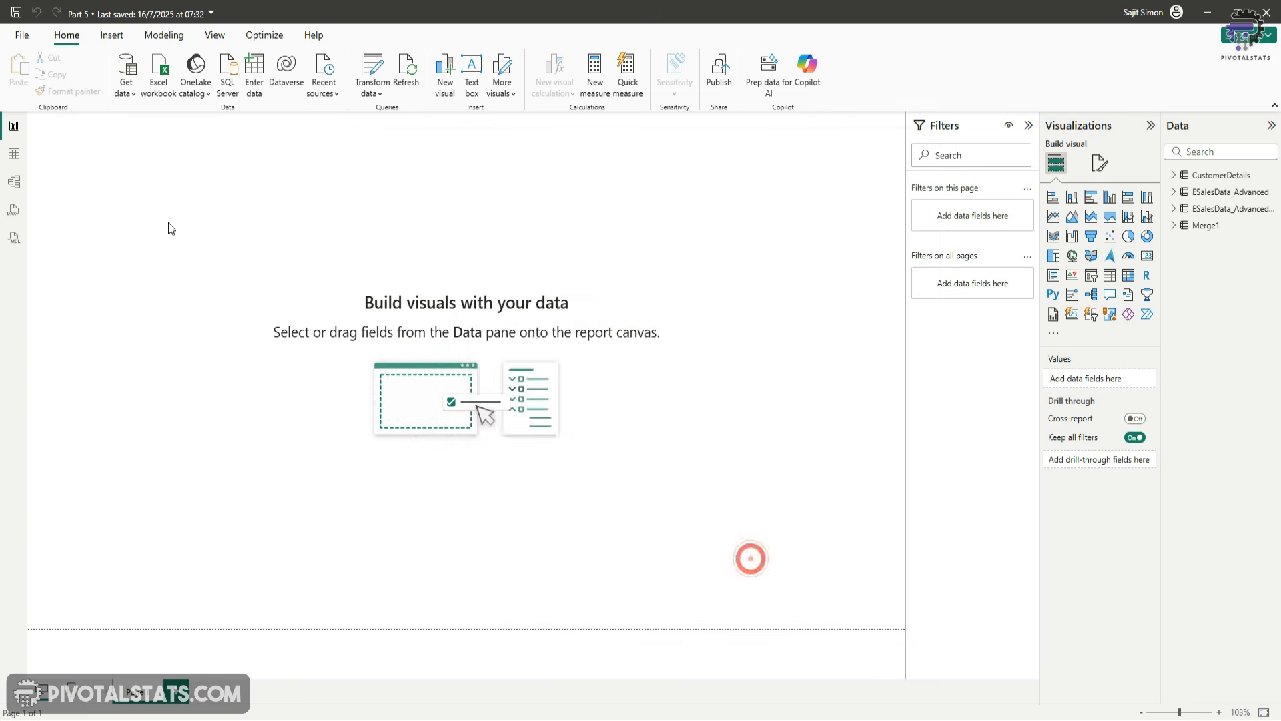
pyautogui.click(131, 92)
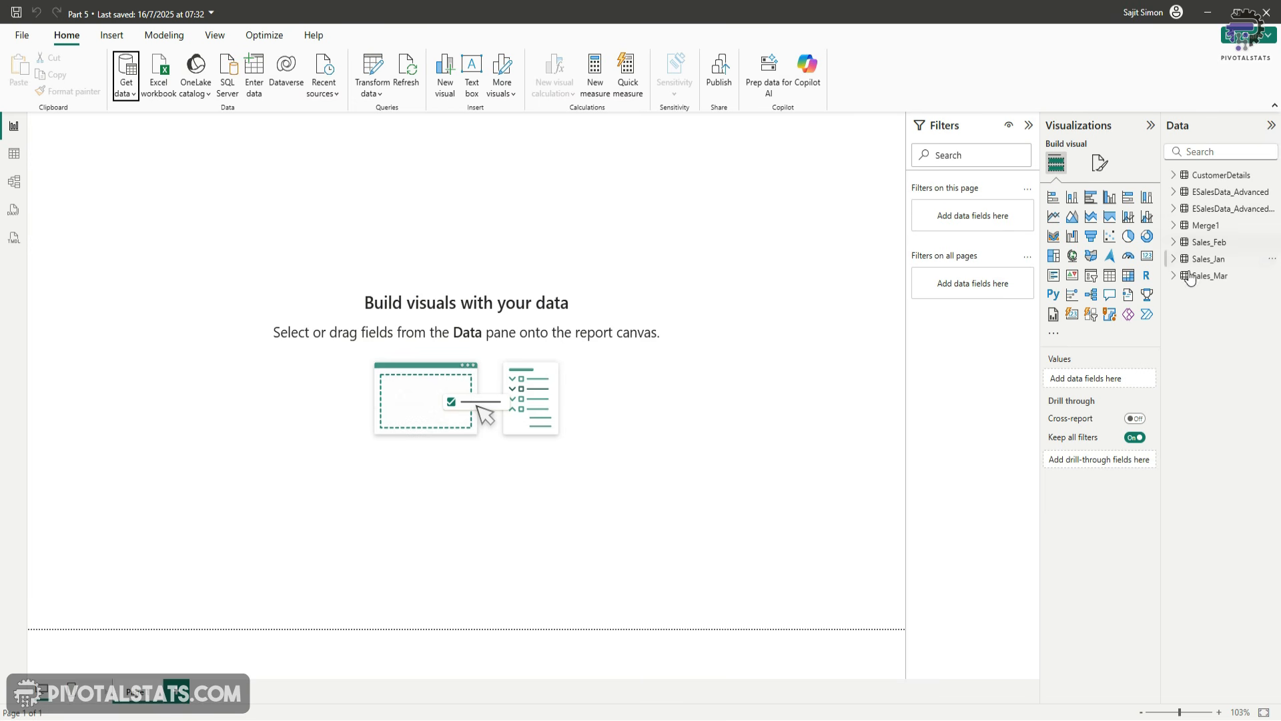
# Step: Open the Power Query Editor and examine the Sales_Feb, Sales_Mar and Sales_Jan tables, including the SalesDate column of Sales_Jan
pyautogui.click(371, 88)
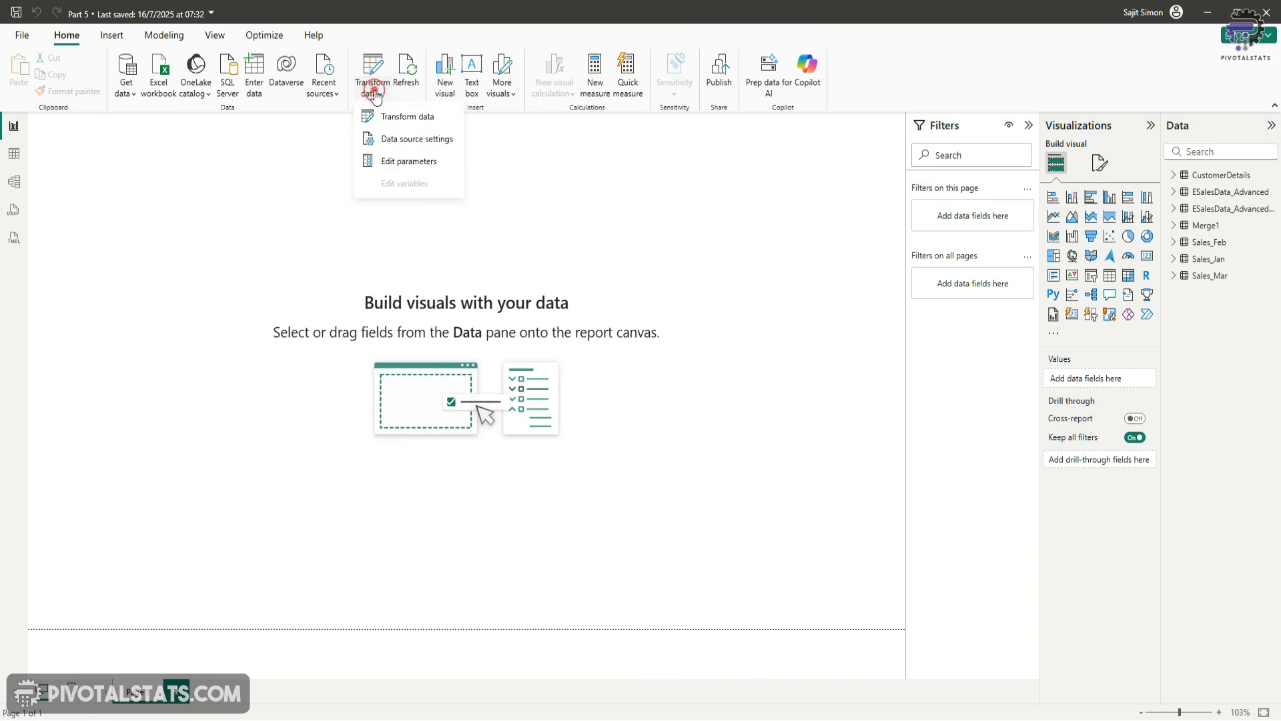
pyautogui.click(424, 116)
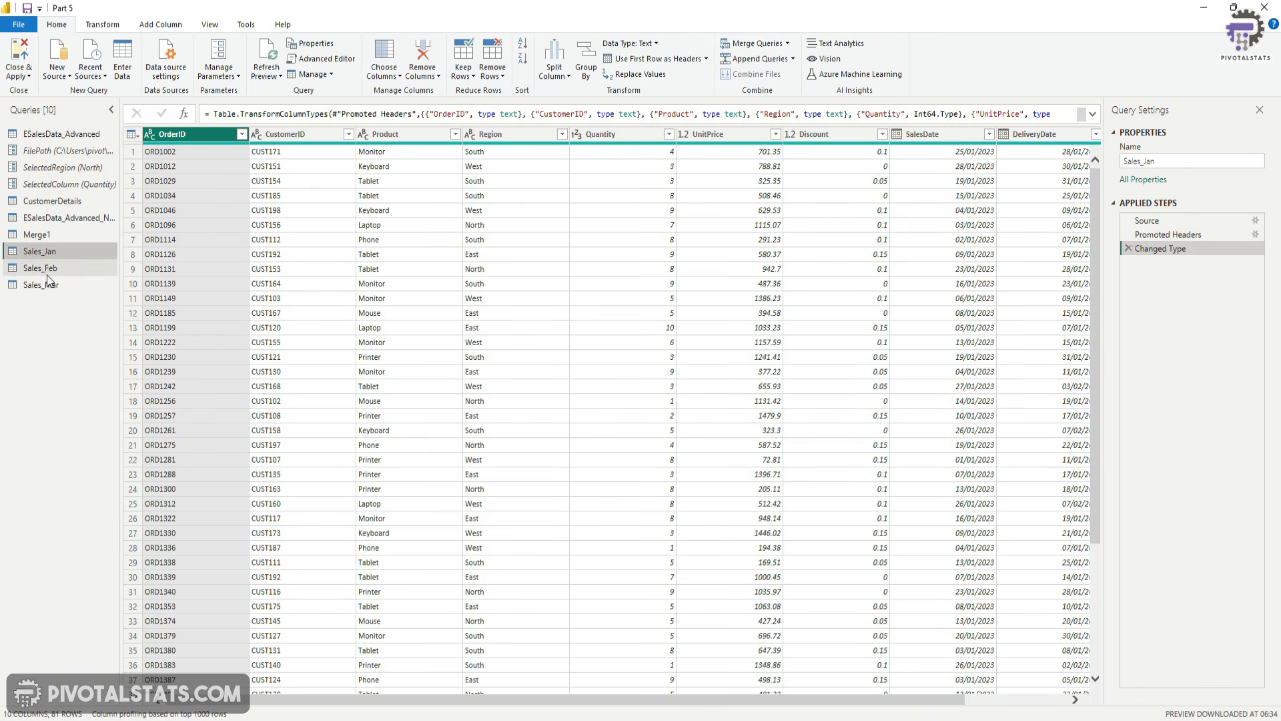
pyautogui.click(44, 268)
pyautogui.click(44, 282)
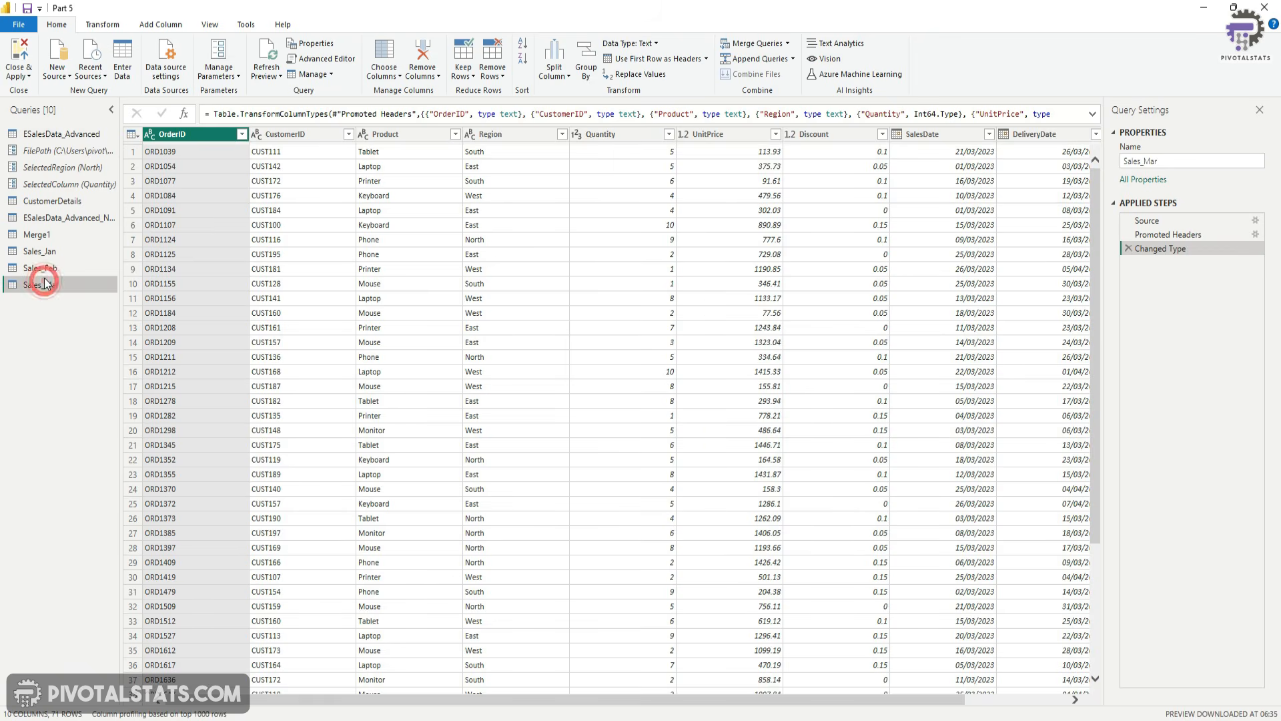
pyautogui.click(40, 251)
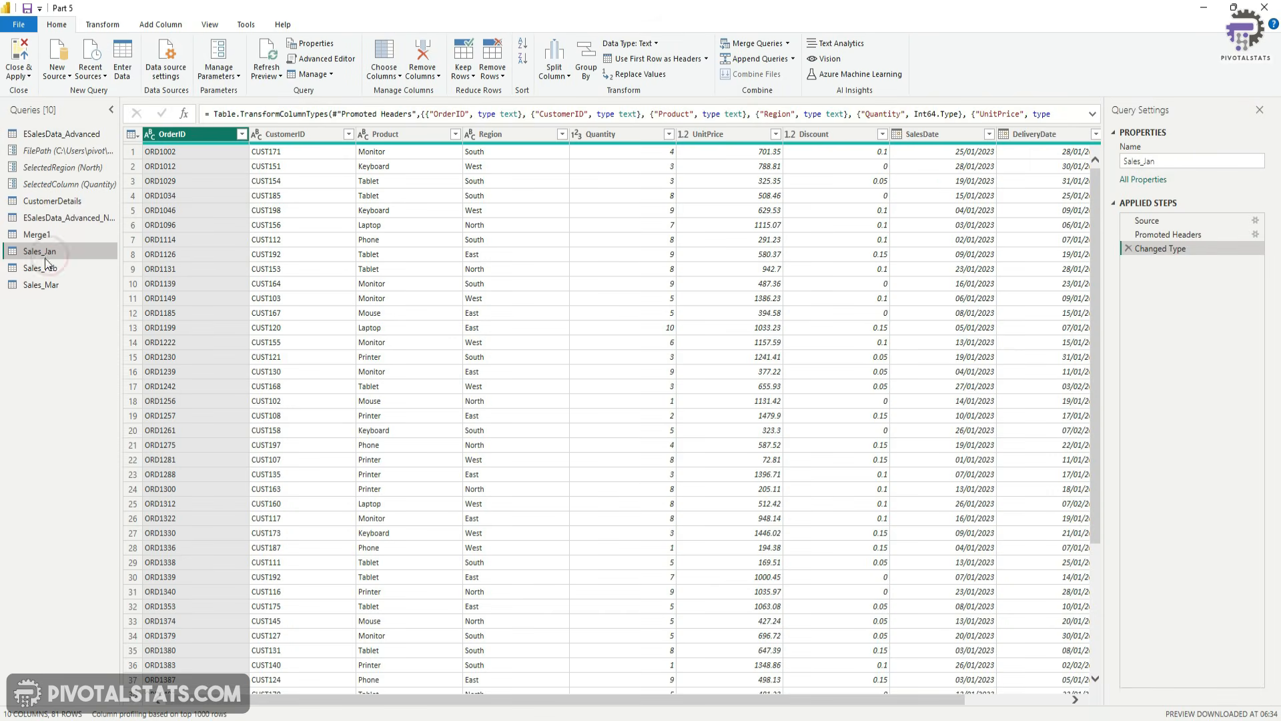
pyautogui.click(984, 136)
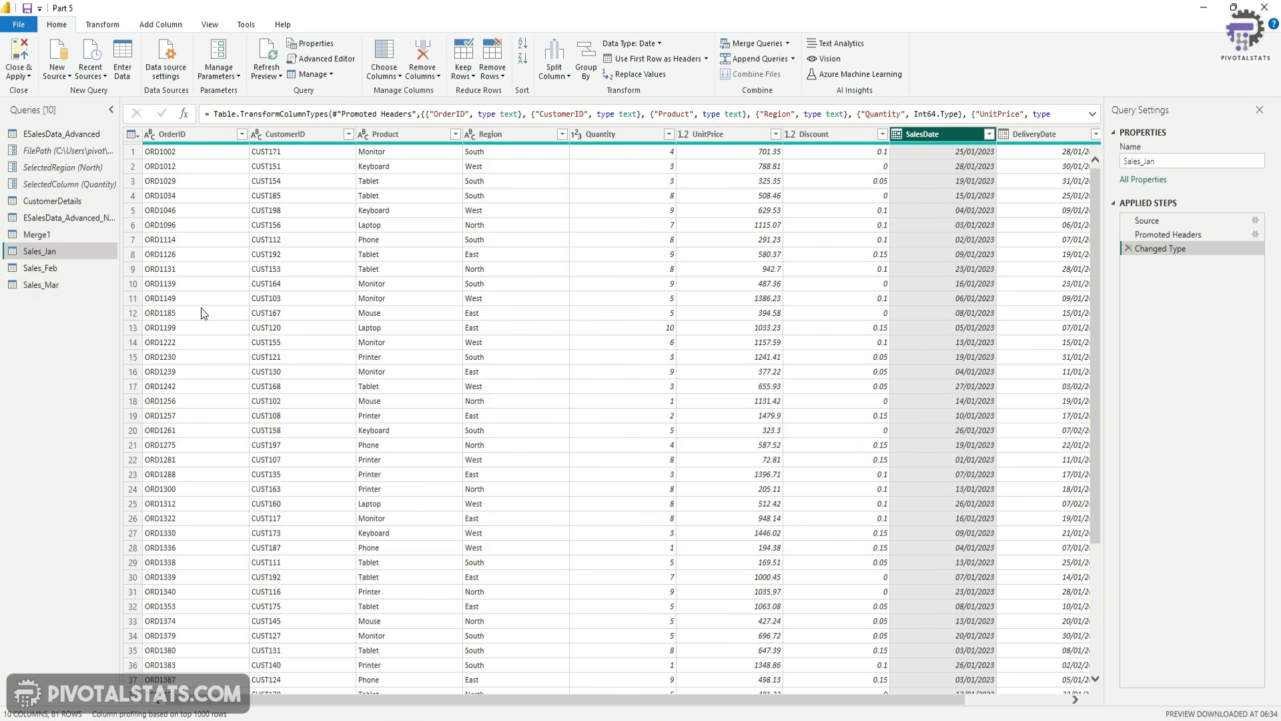
# Step: Append Sales_Jan, Sales_Feb and Sales_Mar as a new query and check its SalesDate filter values without filtering
pyautogui.click(793, 60)
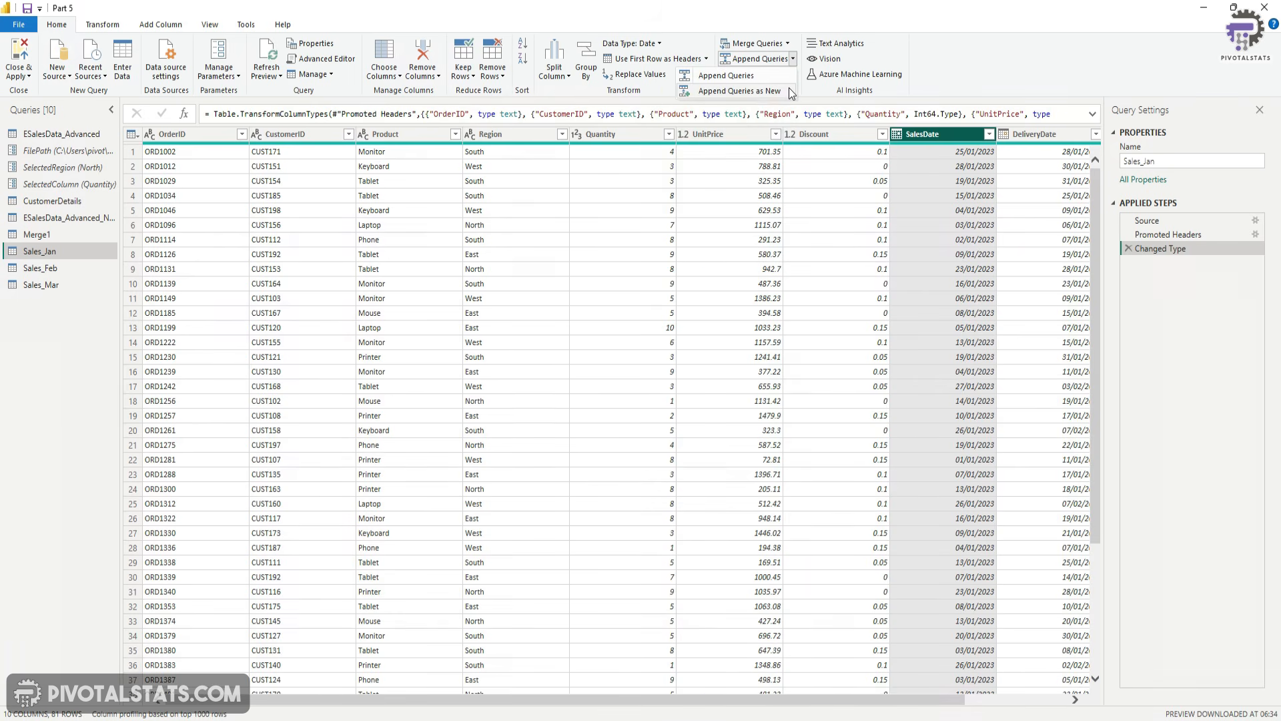
pyautogui.click(752, 92)
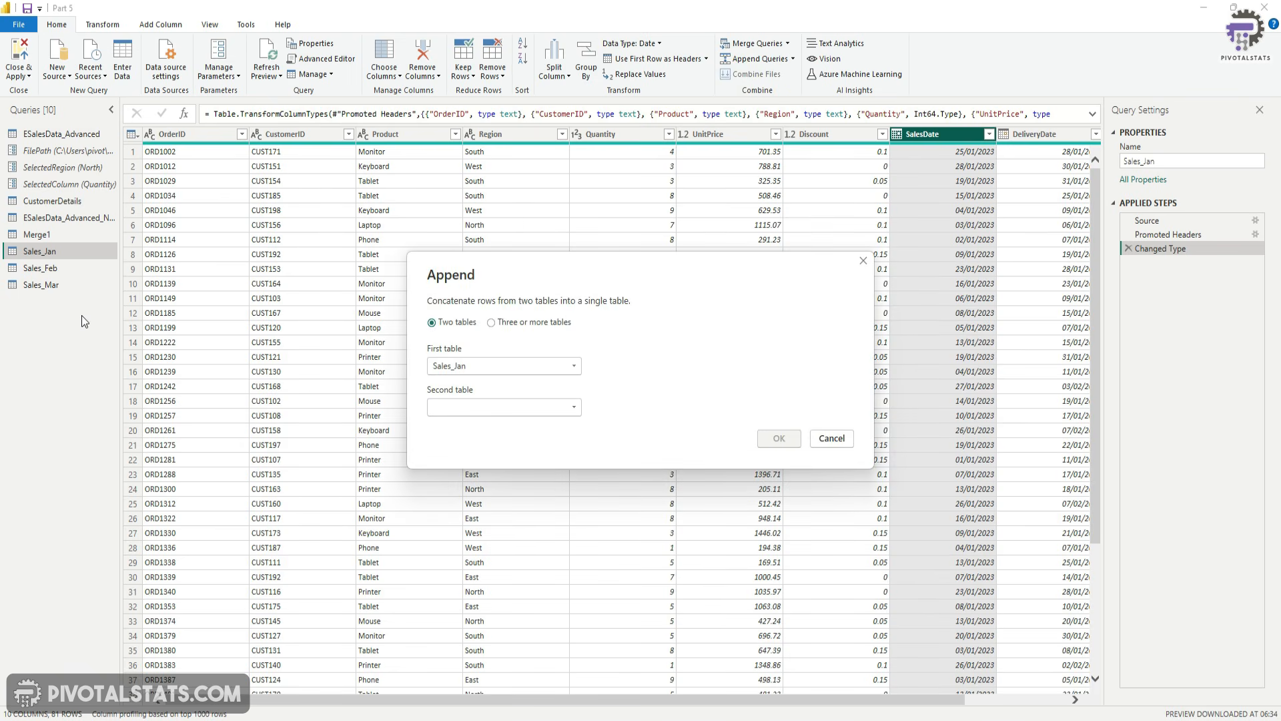
pyautogui.click(492, 324)
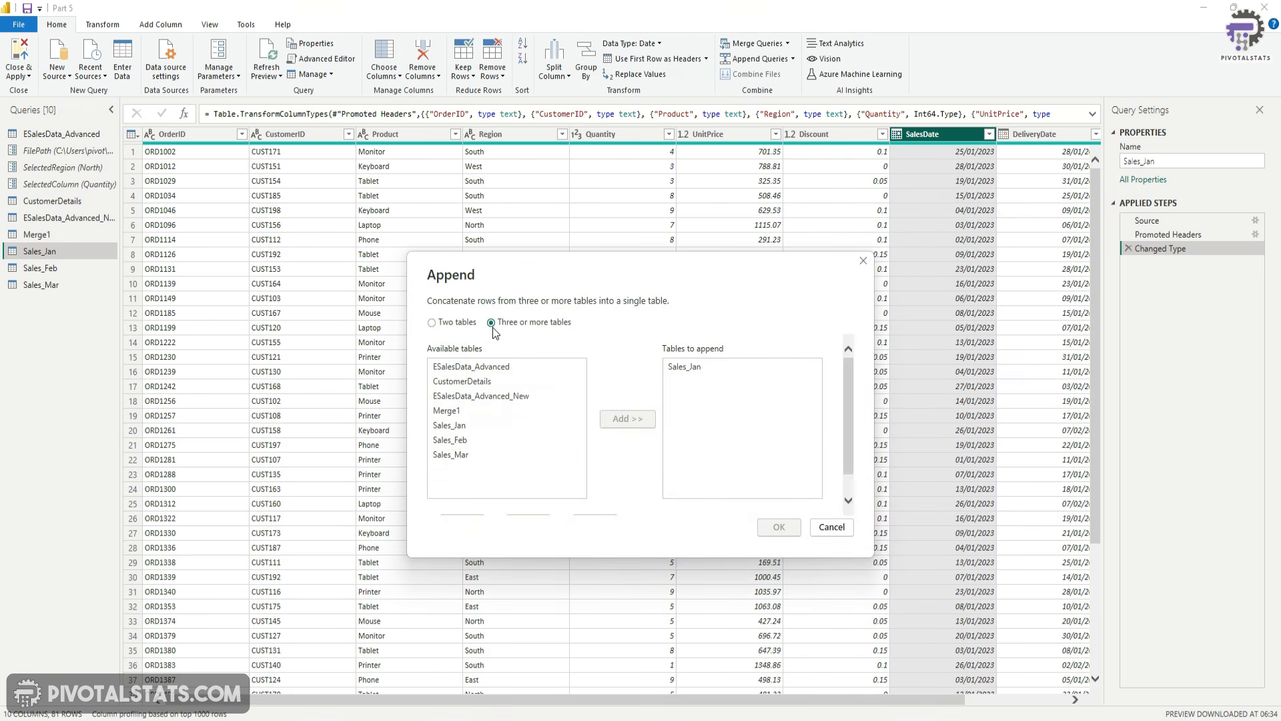
pyautogui.click(481, 427)
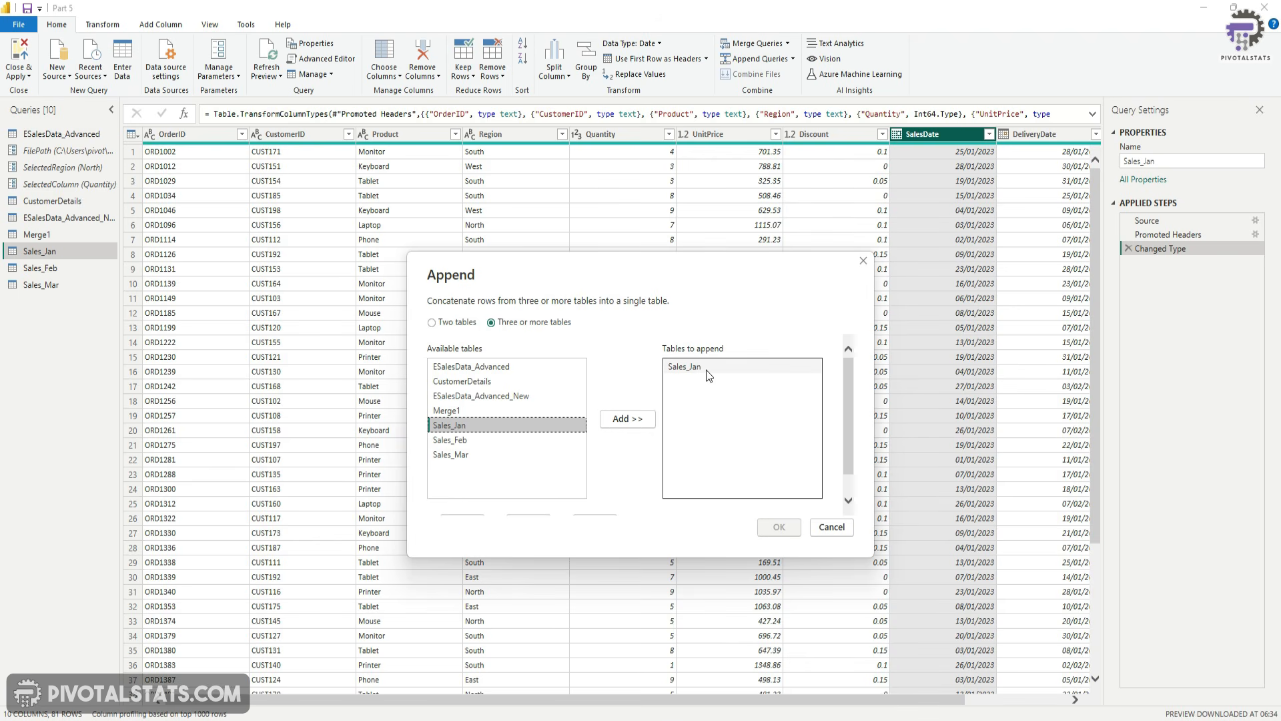
pyautogui.click(514, 441)
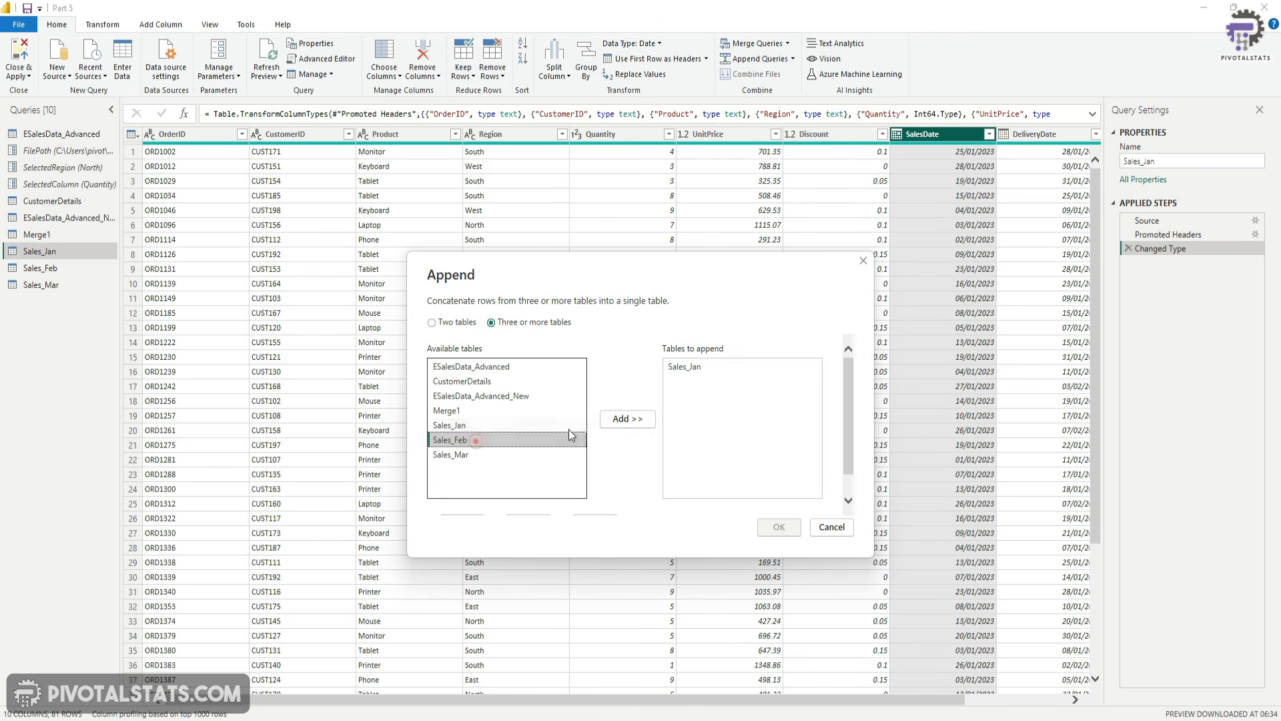
pyautogui.click(625, 419)
pyautogui.click(483, 455)
pyautogui.click(627, 419)
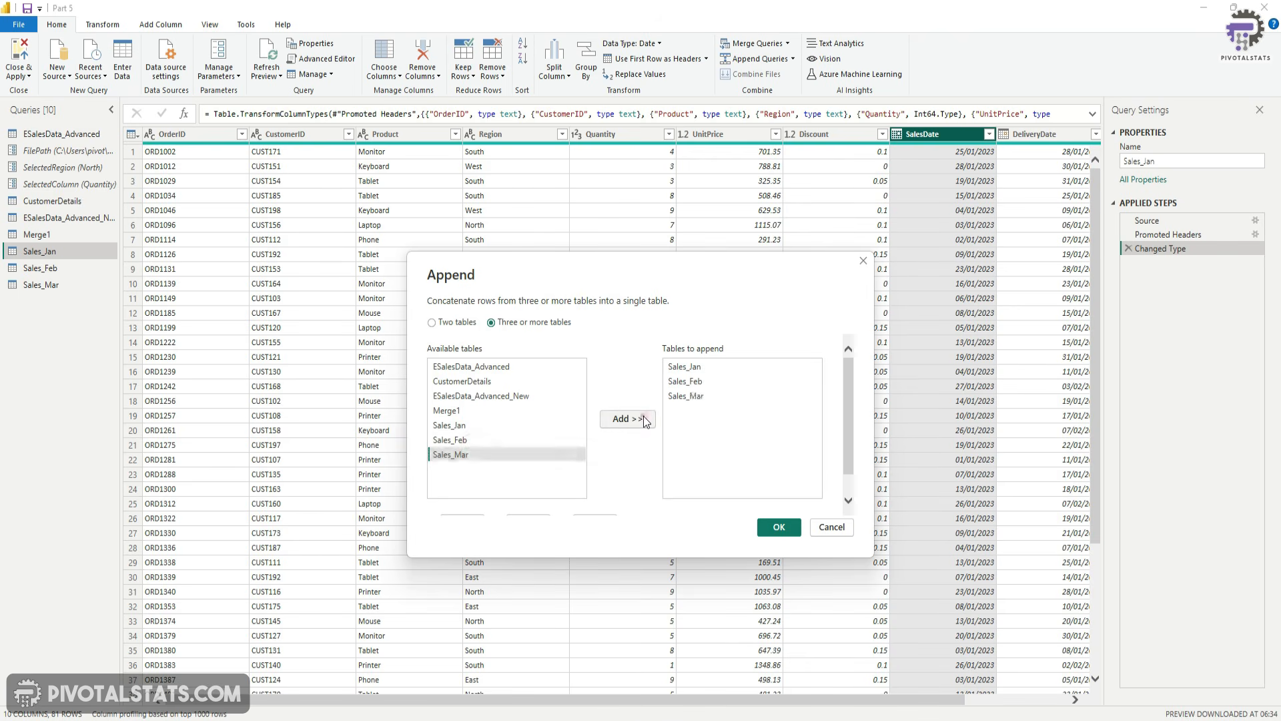
pyautogui.click(778, 525)
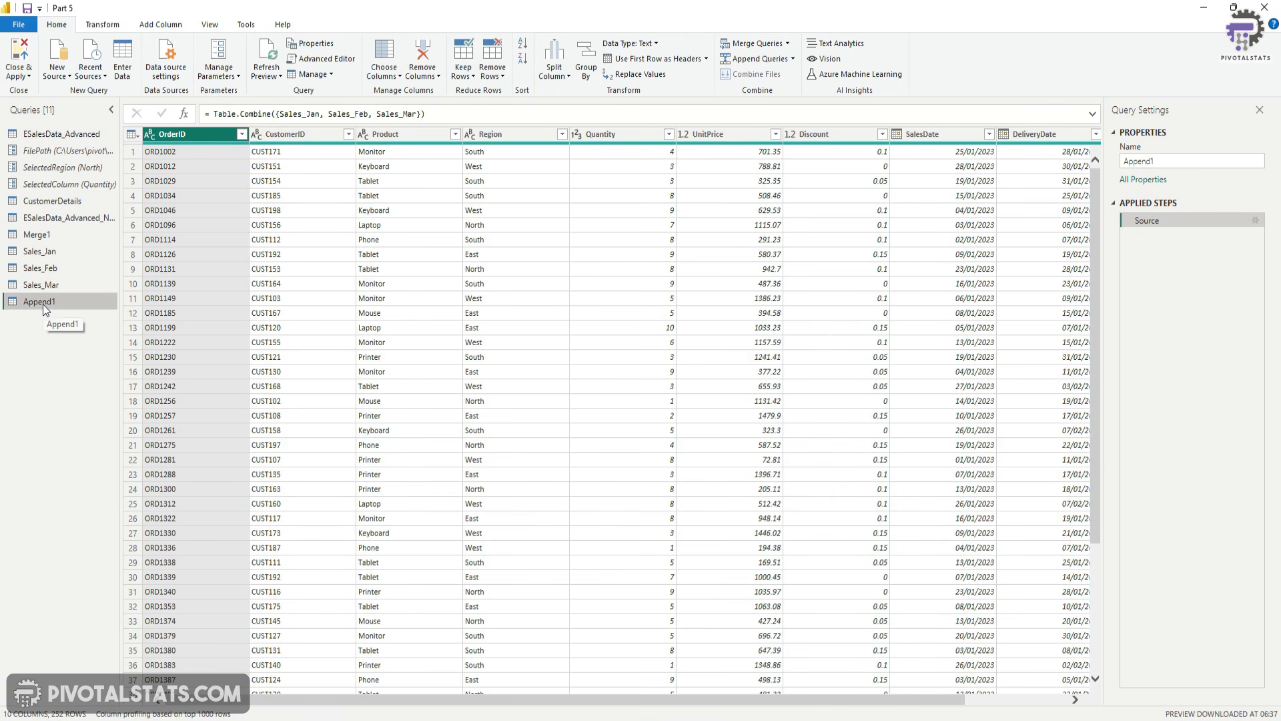
pyautogui.click(989, 134)
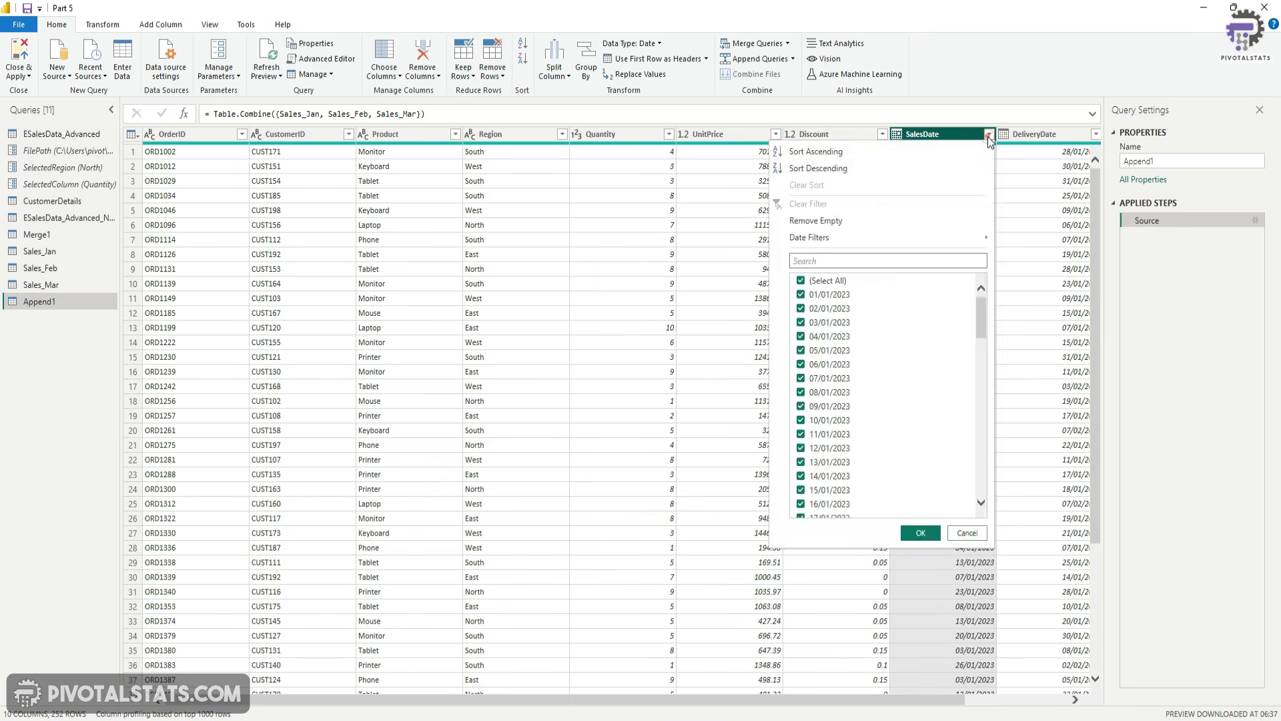
pyautogui.click(523, 375)
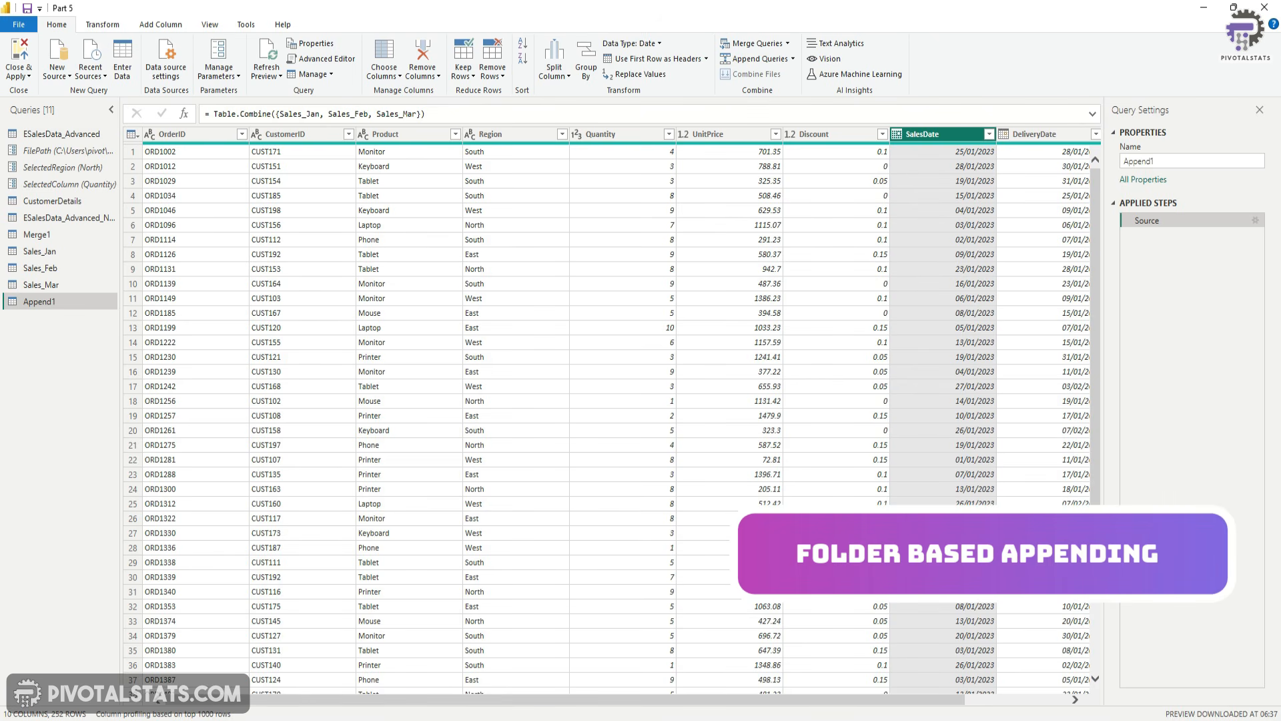
# Step: Close the Power Query Editor without applying and discard the pending query changes
pyautogui.click(19, 73)
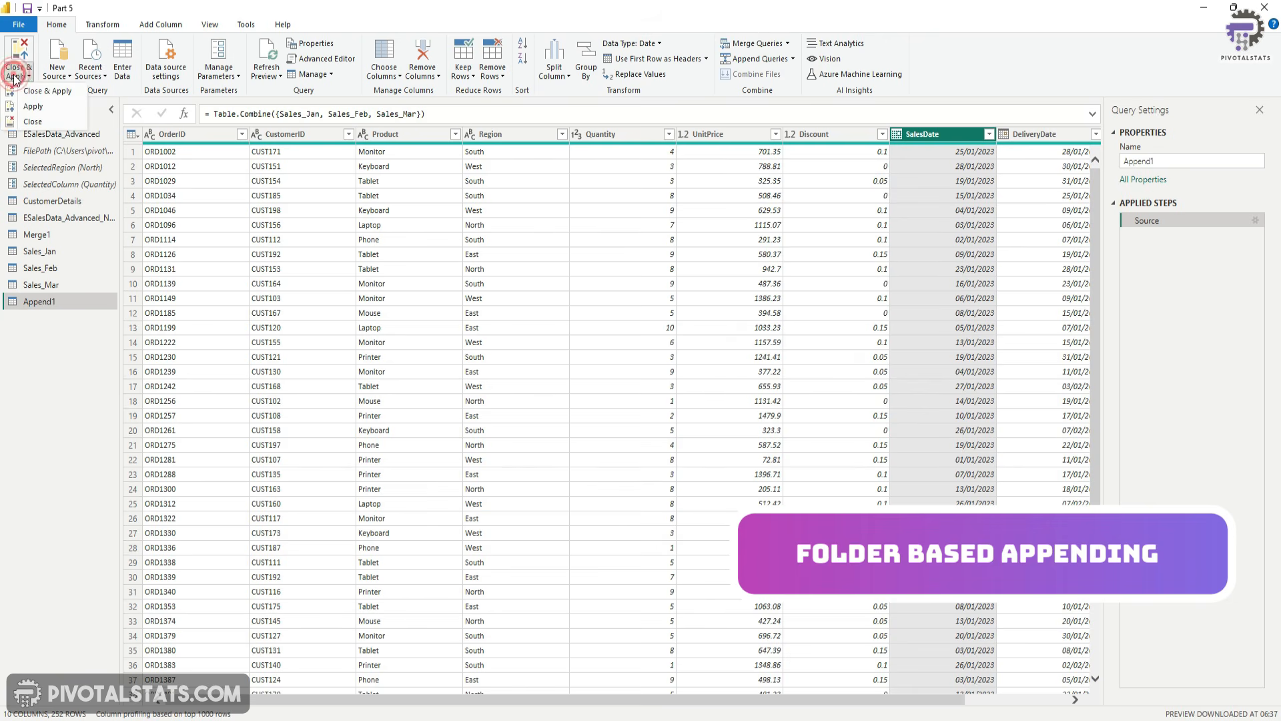
pyautogui.click(34, 122)
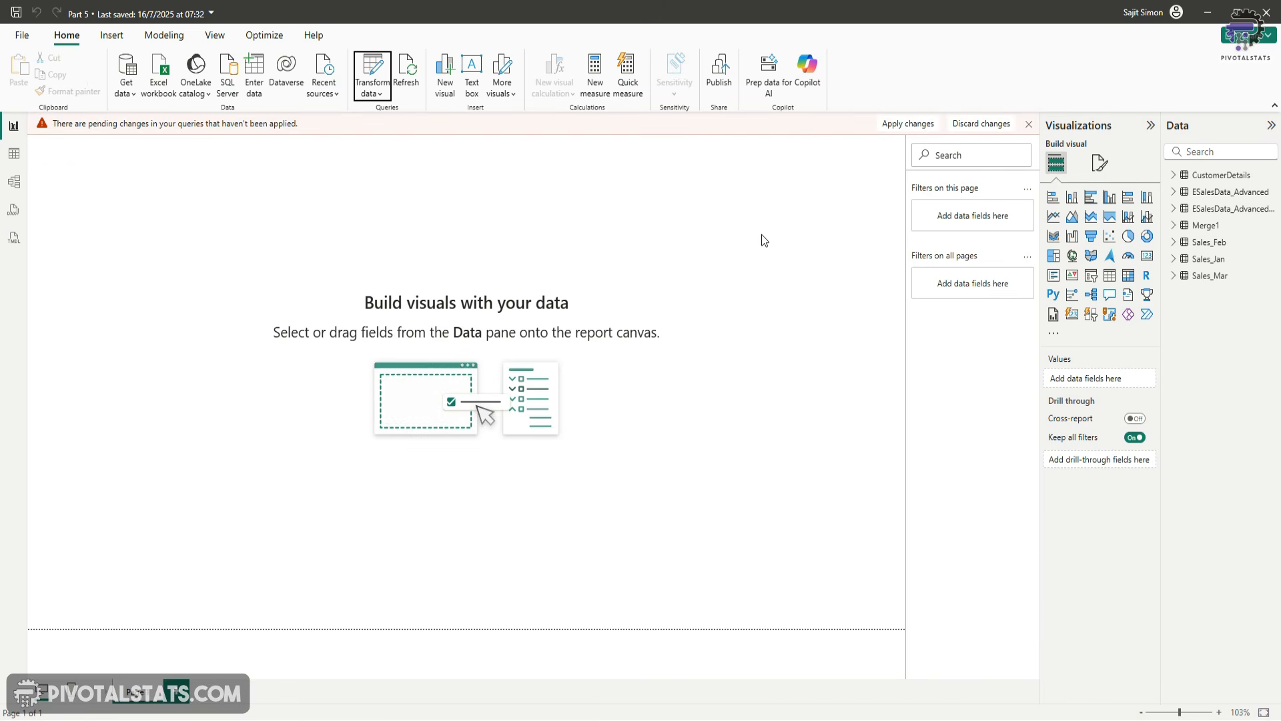
pyautogui.click(981, 124)
# Step: Delete the Sales_Feb and Sales_Jan tables from the model
pyautogui.press('Return')
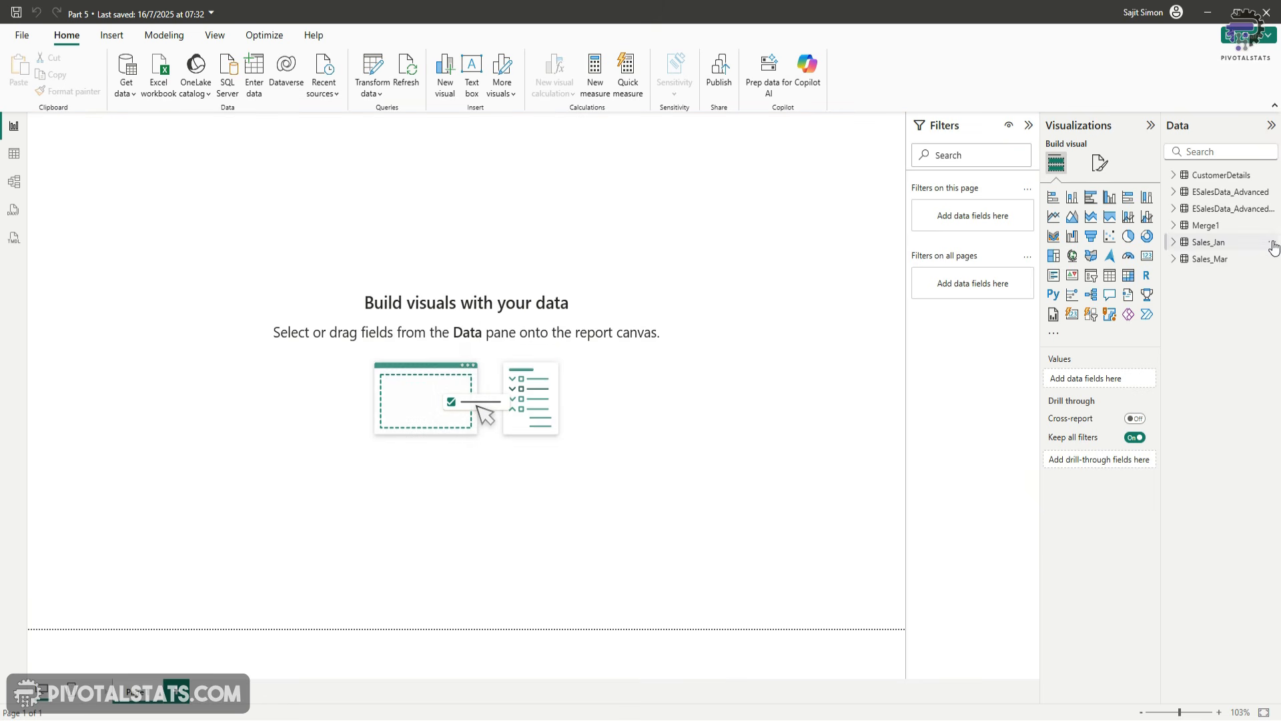
pyautogui.rightClick(1261, 241)
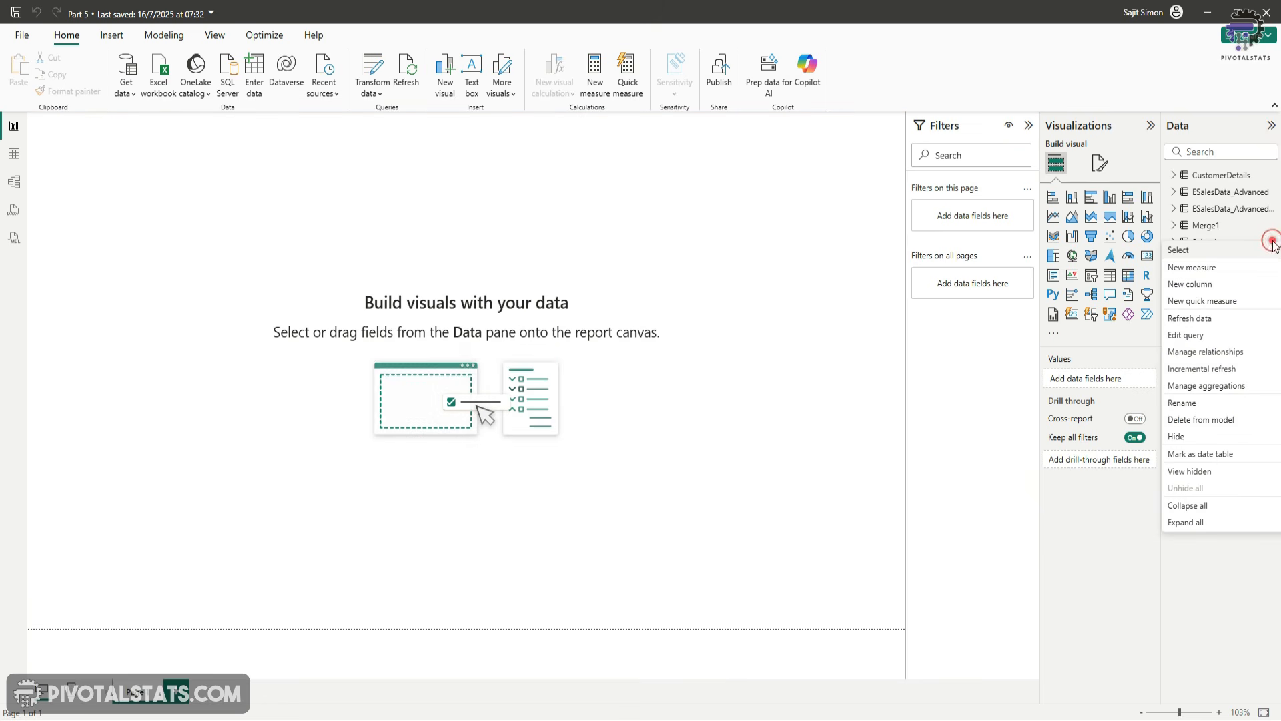
pyautogui.click(1200, 421)
pyautogui.click(716, 396)
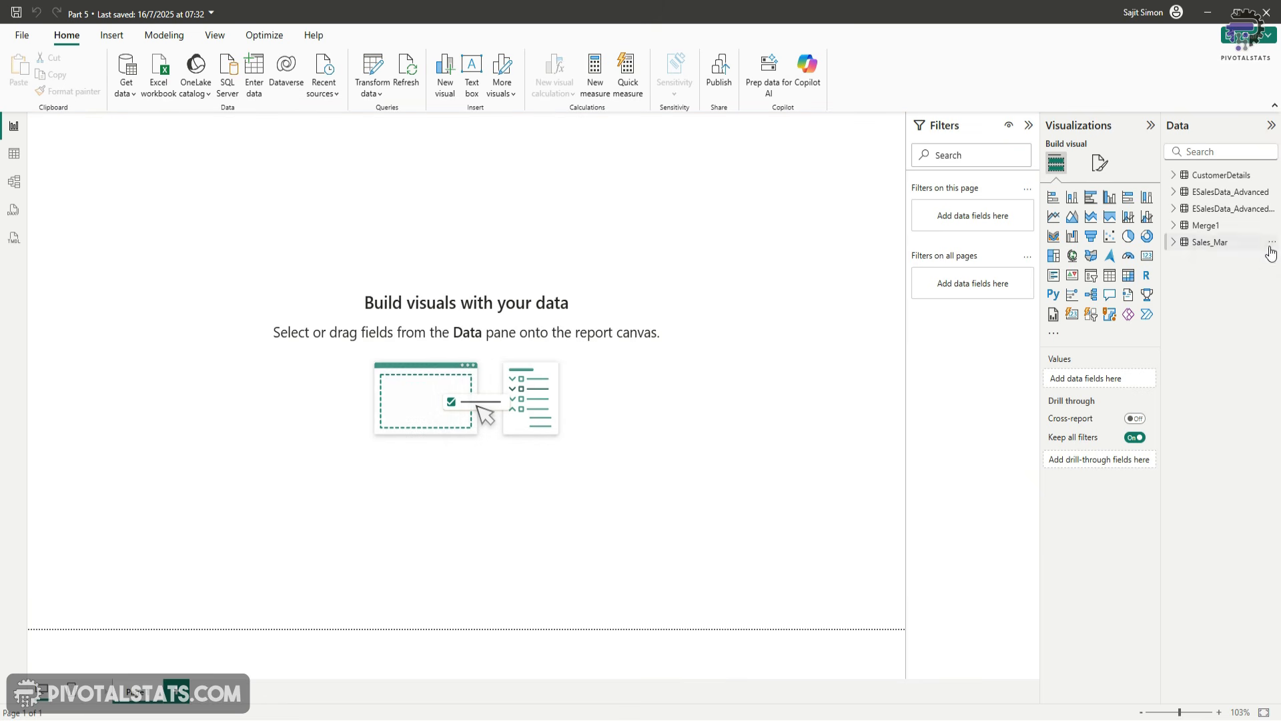
# Step: Delete the Sales_Mar table from the model
pyautogui.click(1268, 241)
pyautogui.click(1189, 420)
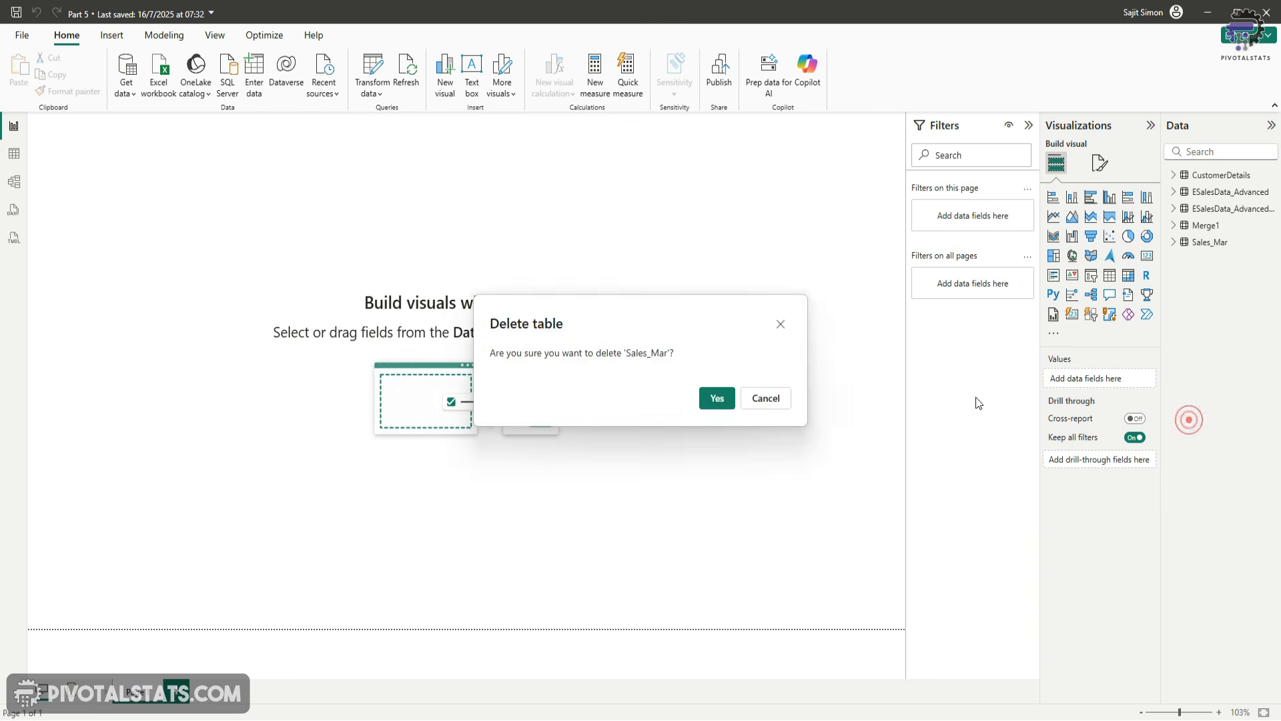
pyautogui.click(713, 397)
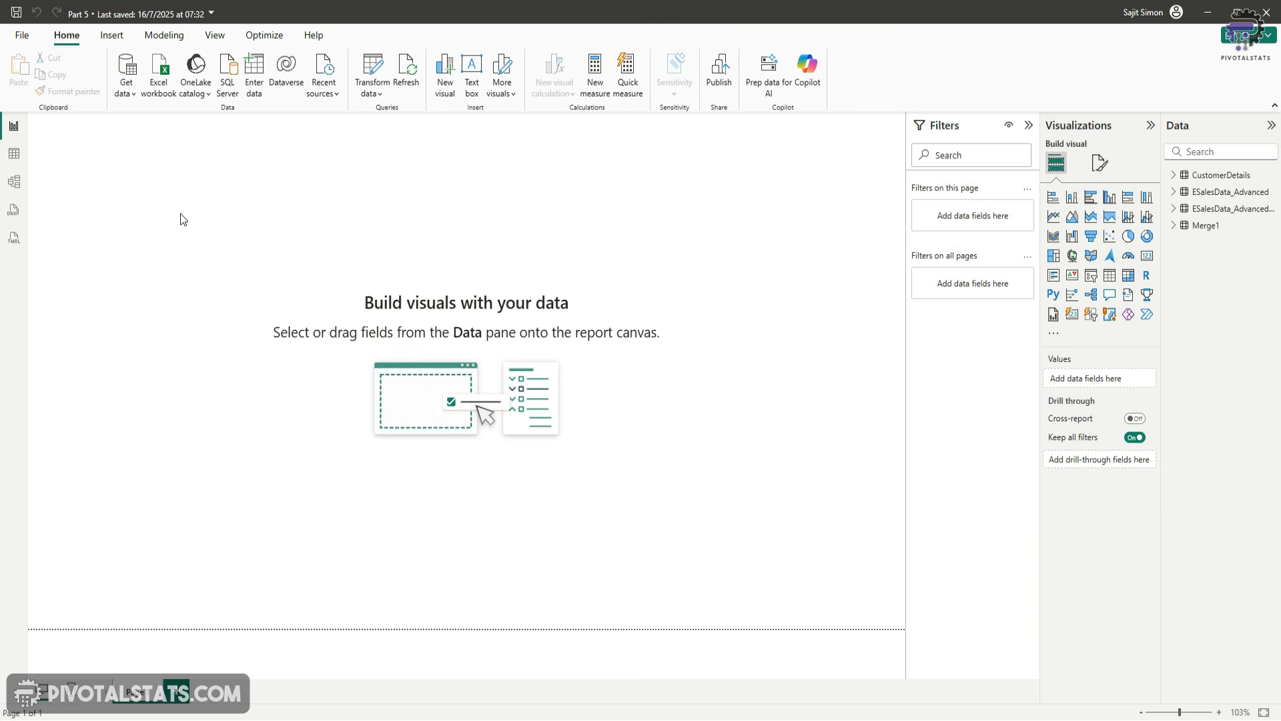
# Step: Connect to Folder 3 on the Desktop as a new Folder data source
pyautogui.click(131, 99)
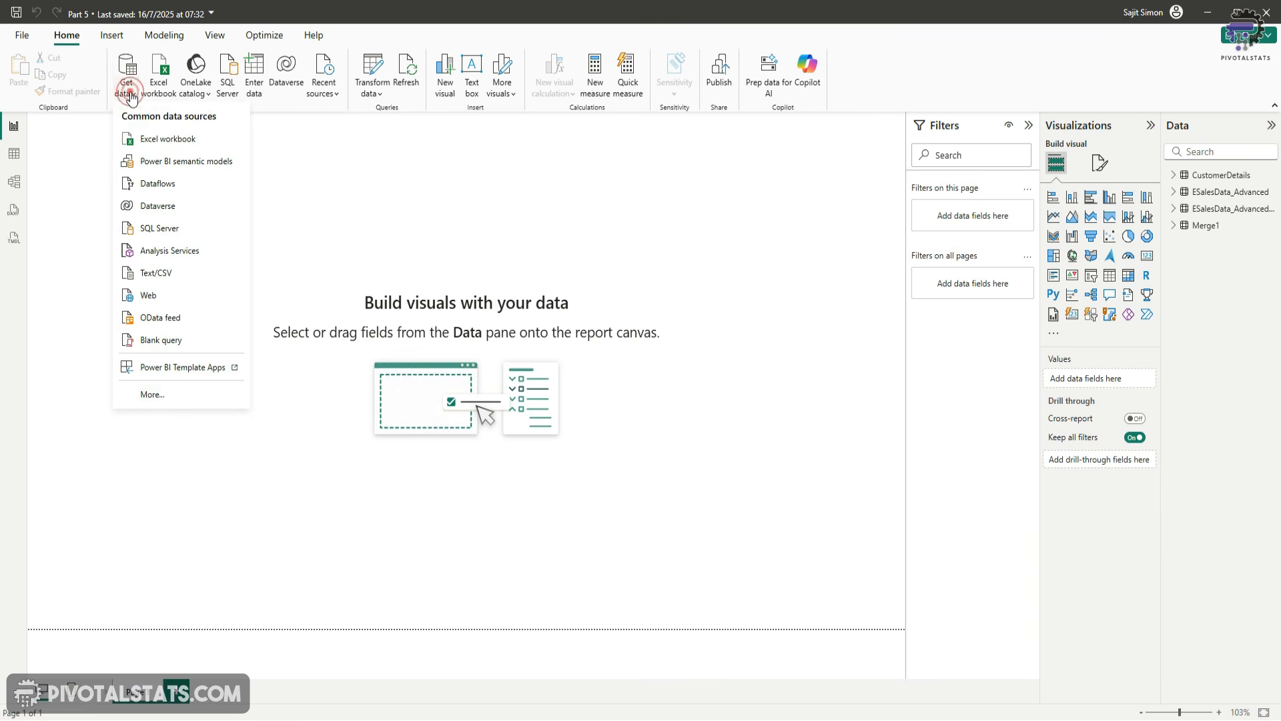
pyautogui.click(151, 395)
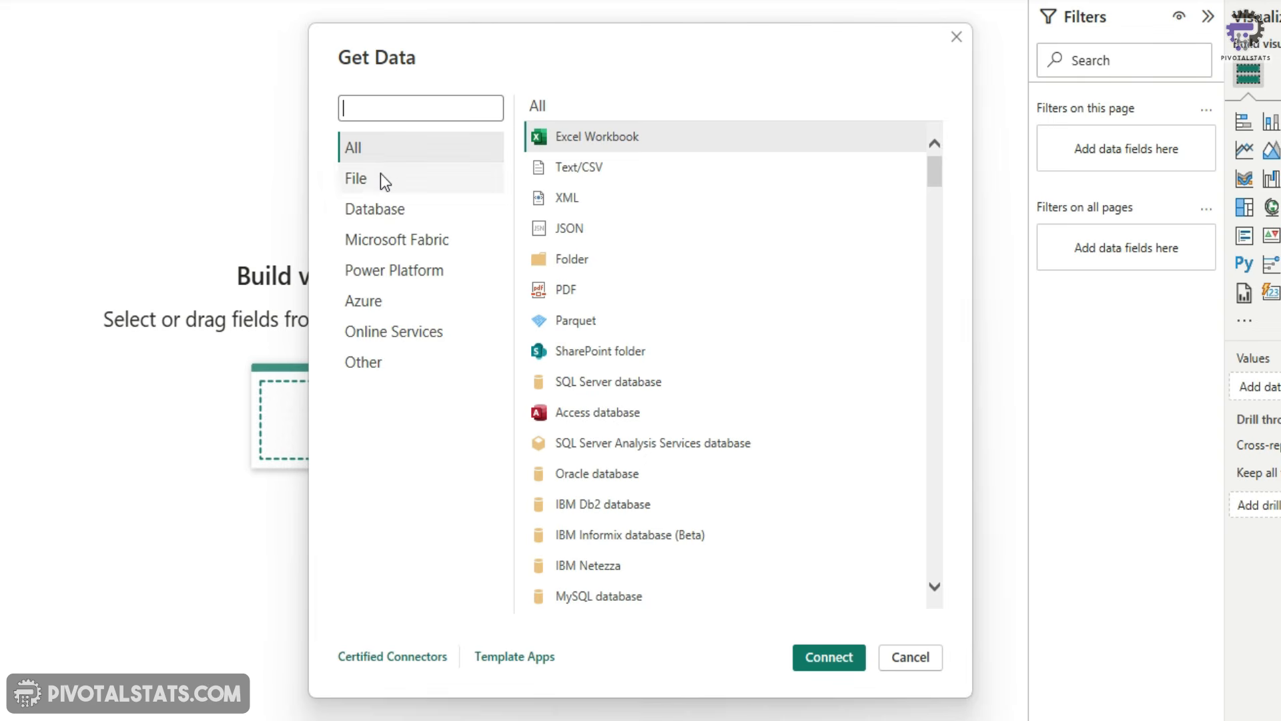
pyautogui.click(588, 260)
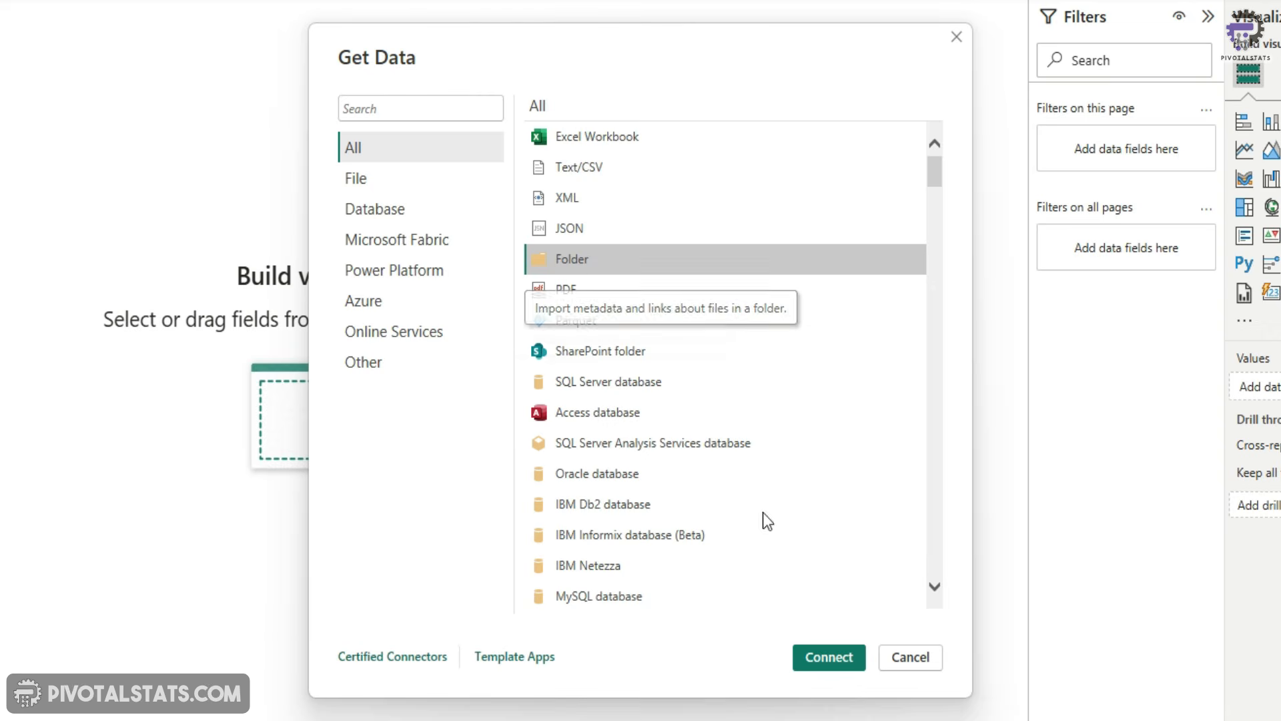
pyautogui.click(843, 658)
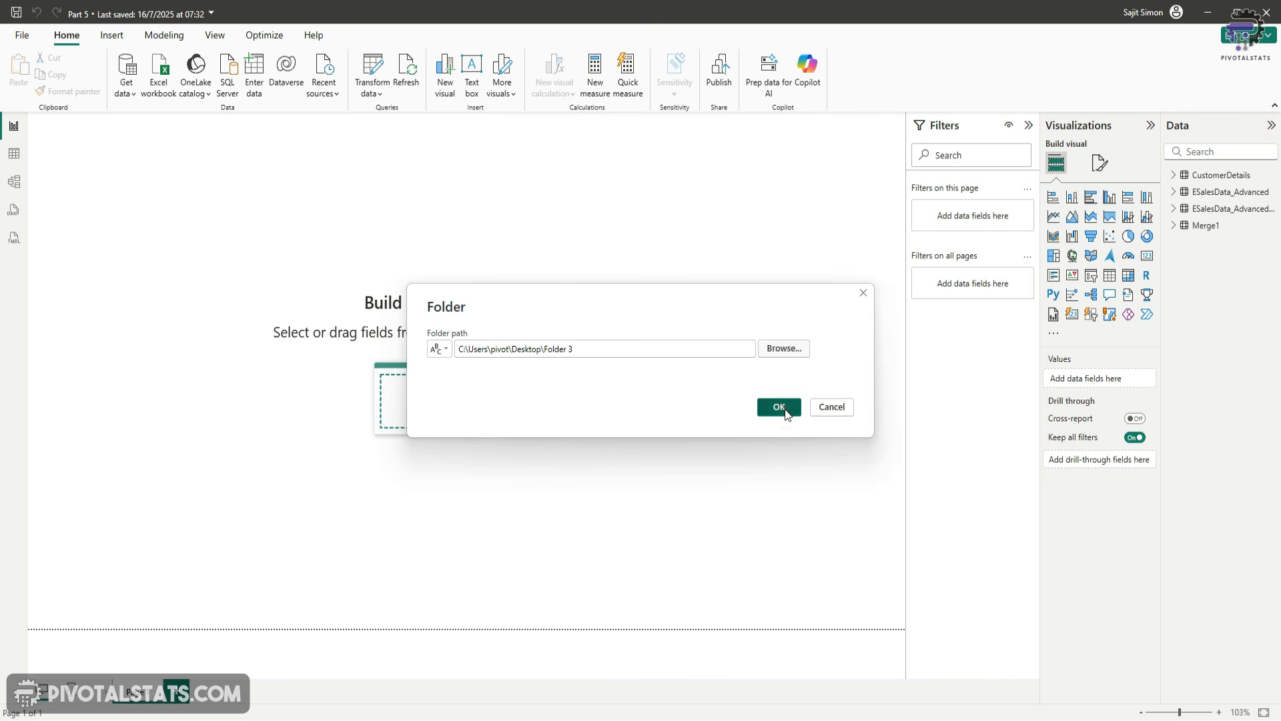
pyautogui.click(776, 407)
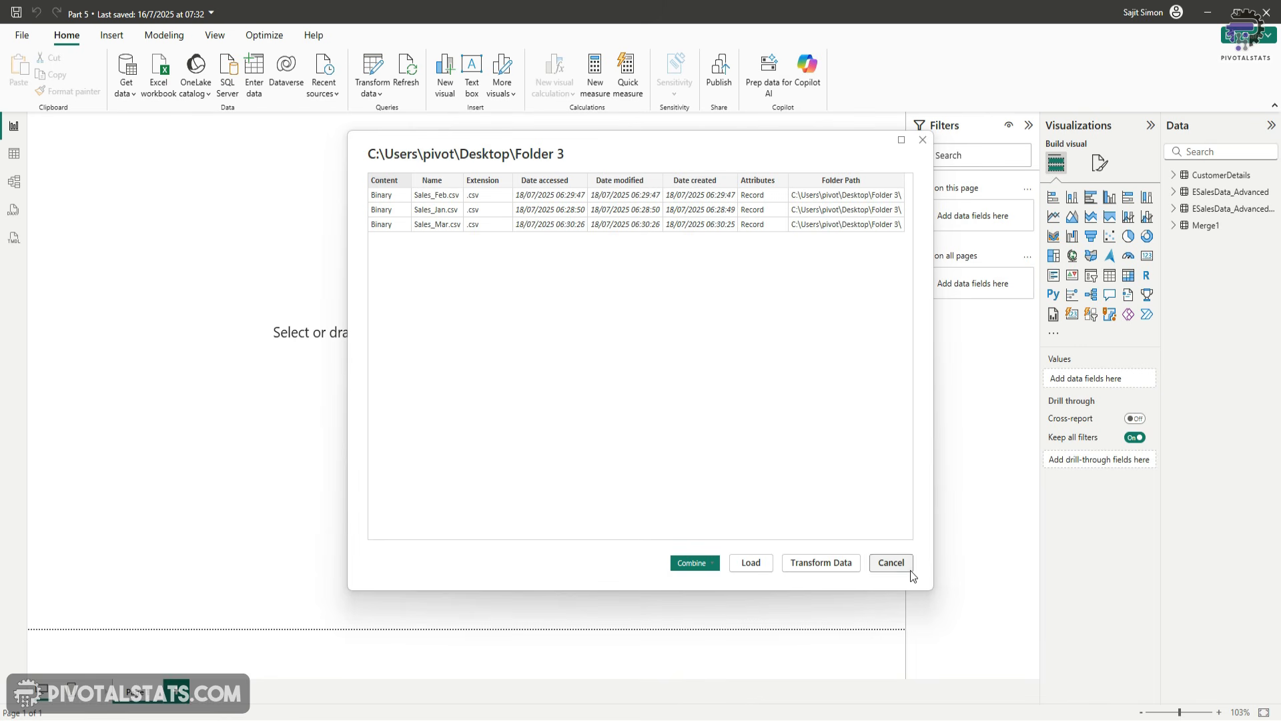
# Step: Combine and load the folder's monthly sales CSV files, with the first file as sample and a comma delimiter
pyautogui.click(711, 569)
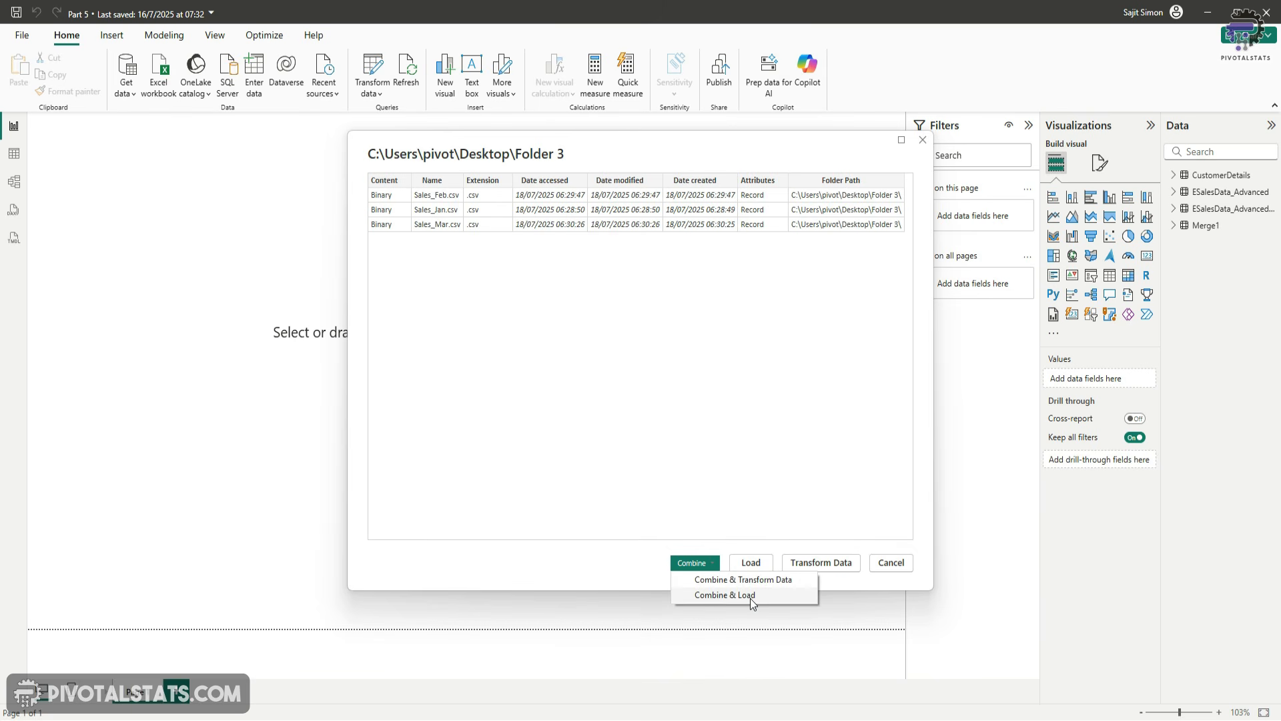
pyautogui.click(724, 594)
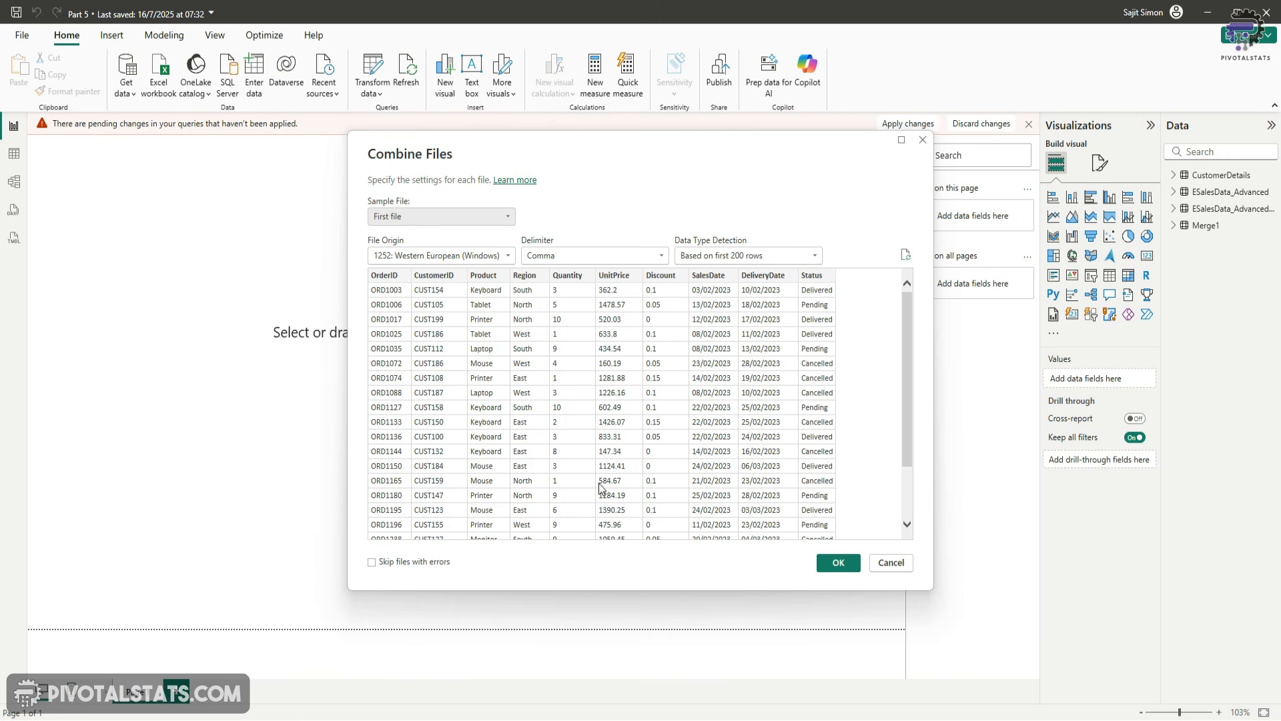
pyautogui.click(834, 564)
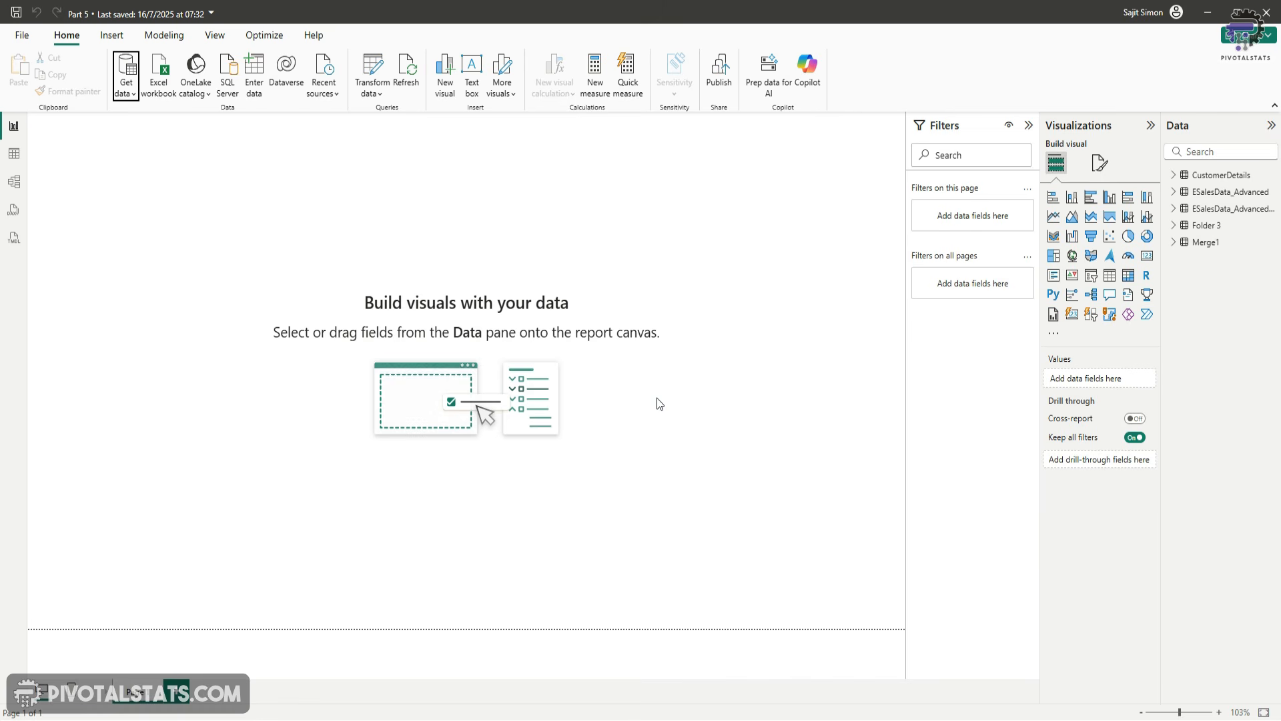
# Step: Open the combined Folder 3 query in the Power Query Editor
pyautogui.click(1215, 225)
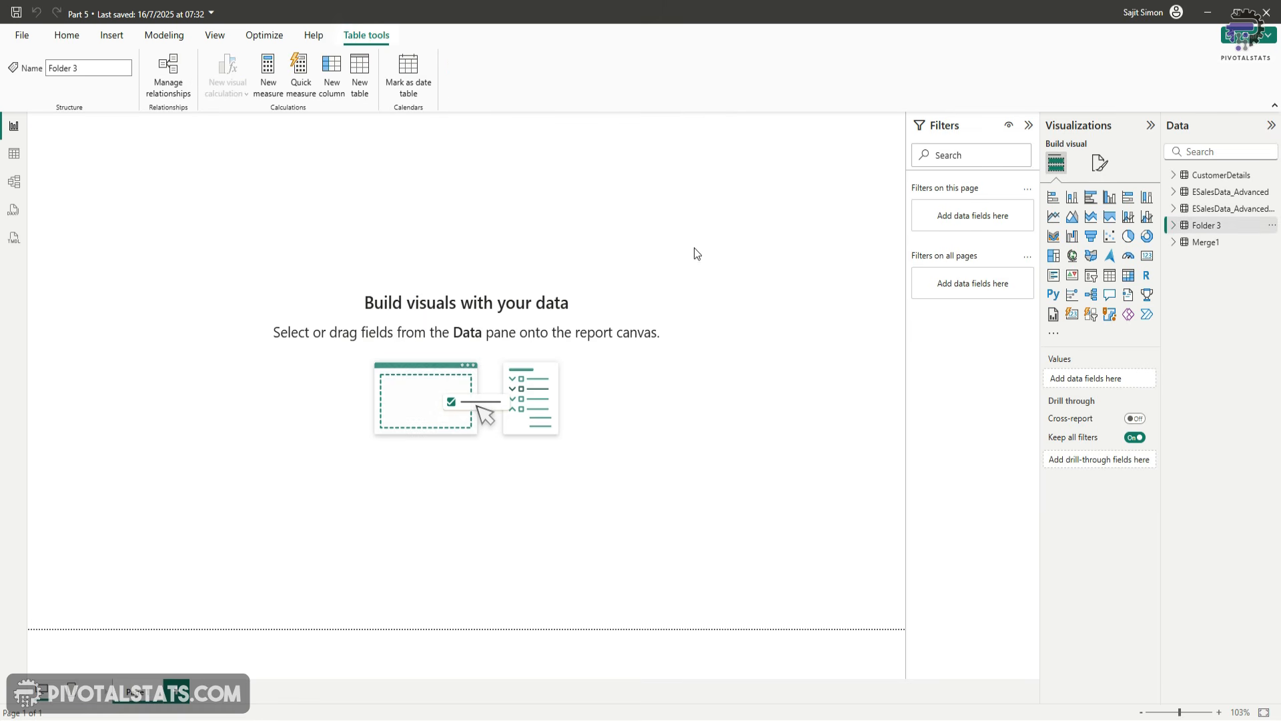
pyautogui.click(67, 35)
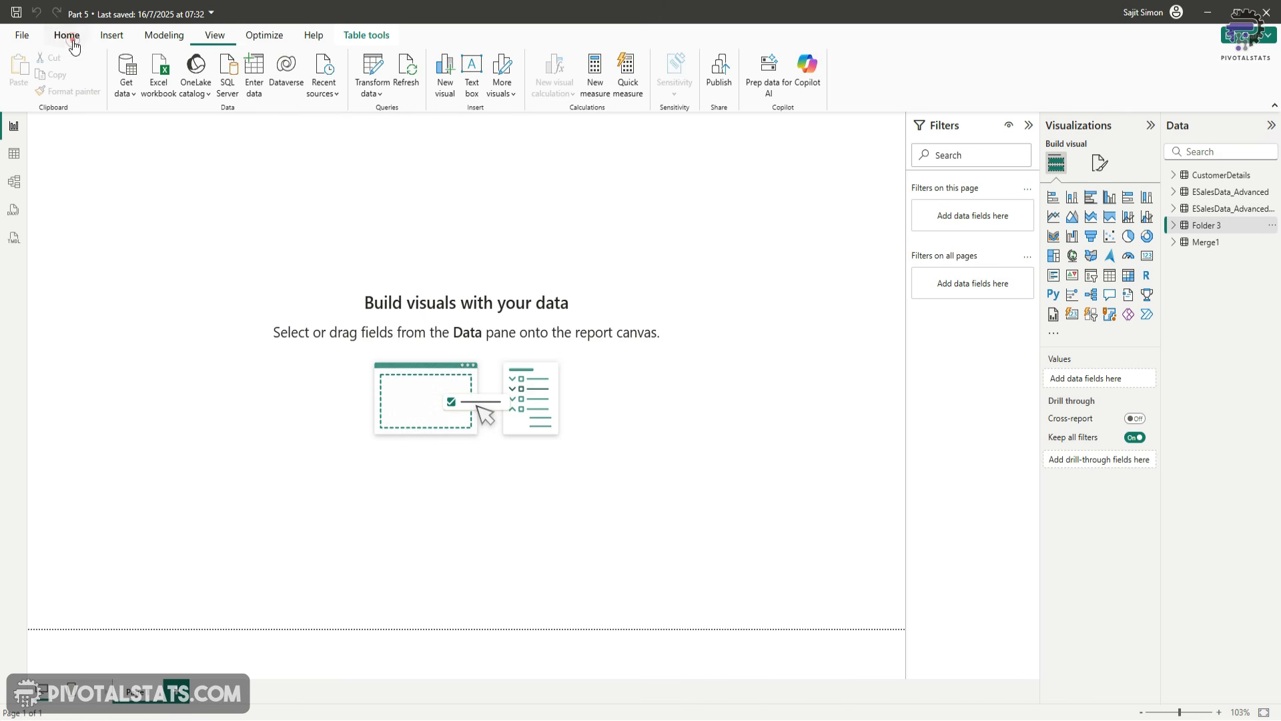
pyautogui.click(377, 94)
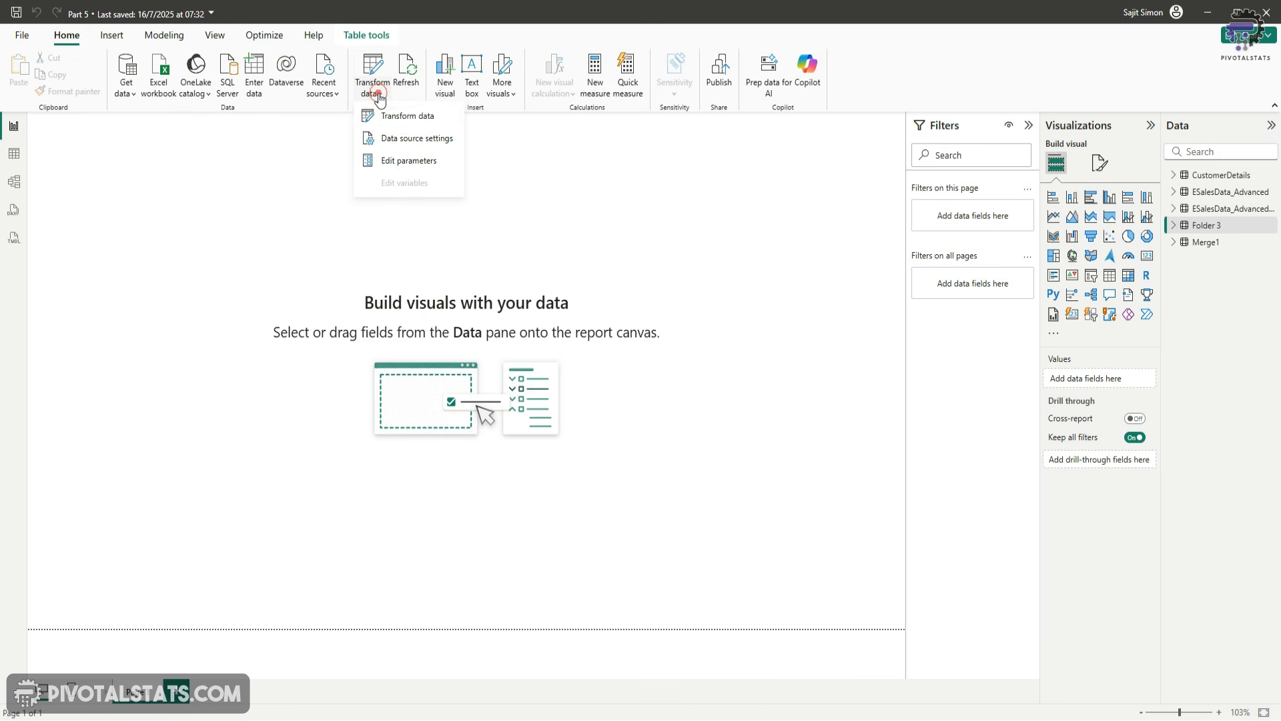
pyautogui.click(423, 116)
pyautogui.click(92, 374)
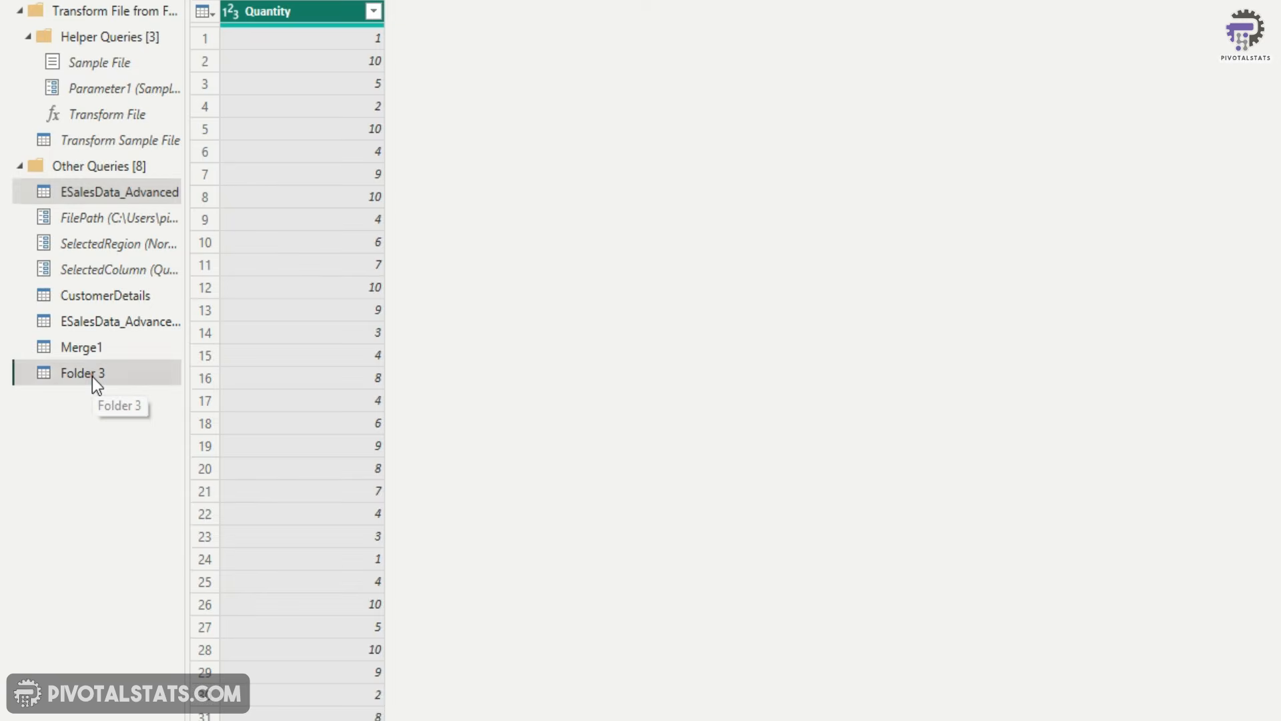
pyautogui.click(92, 377)
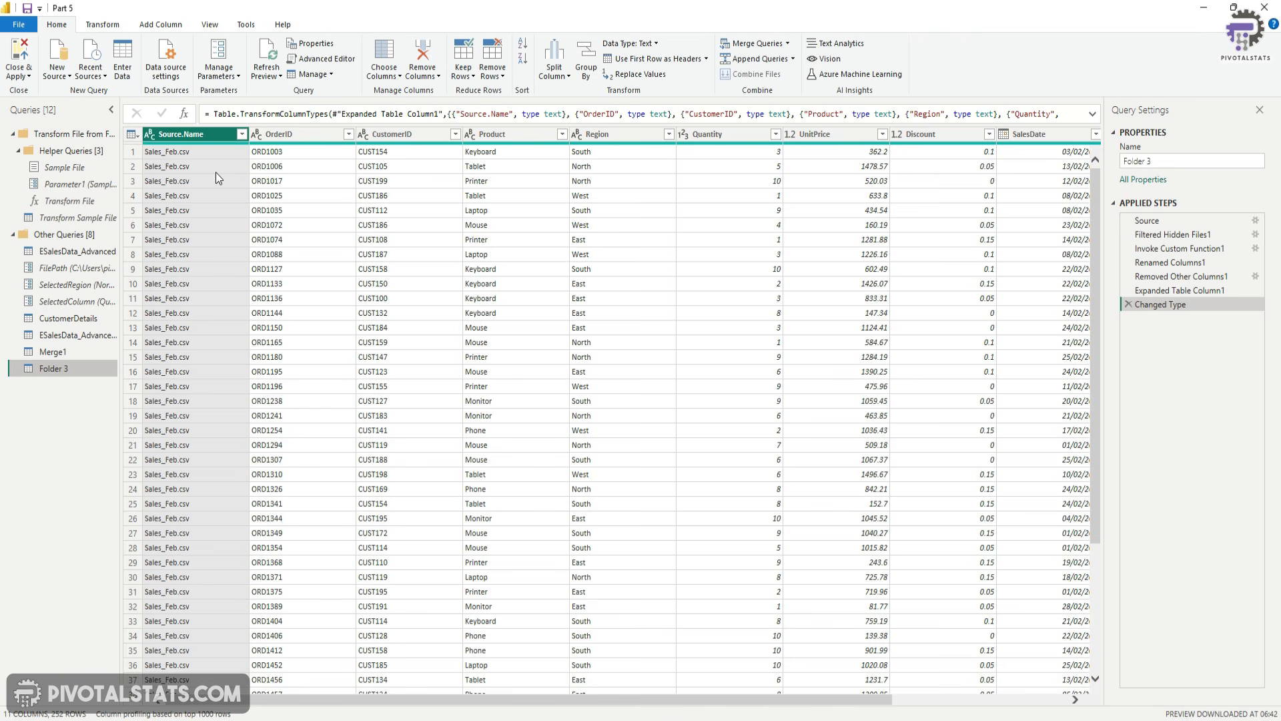
# Step: Check the Source.Name filter values of the Folder 3 query without filtering, and look through its remaining columns
pyautogui.click(243, 134)
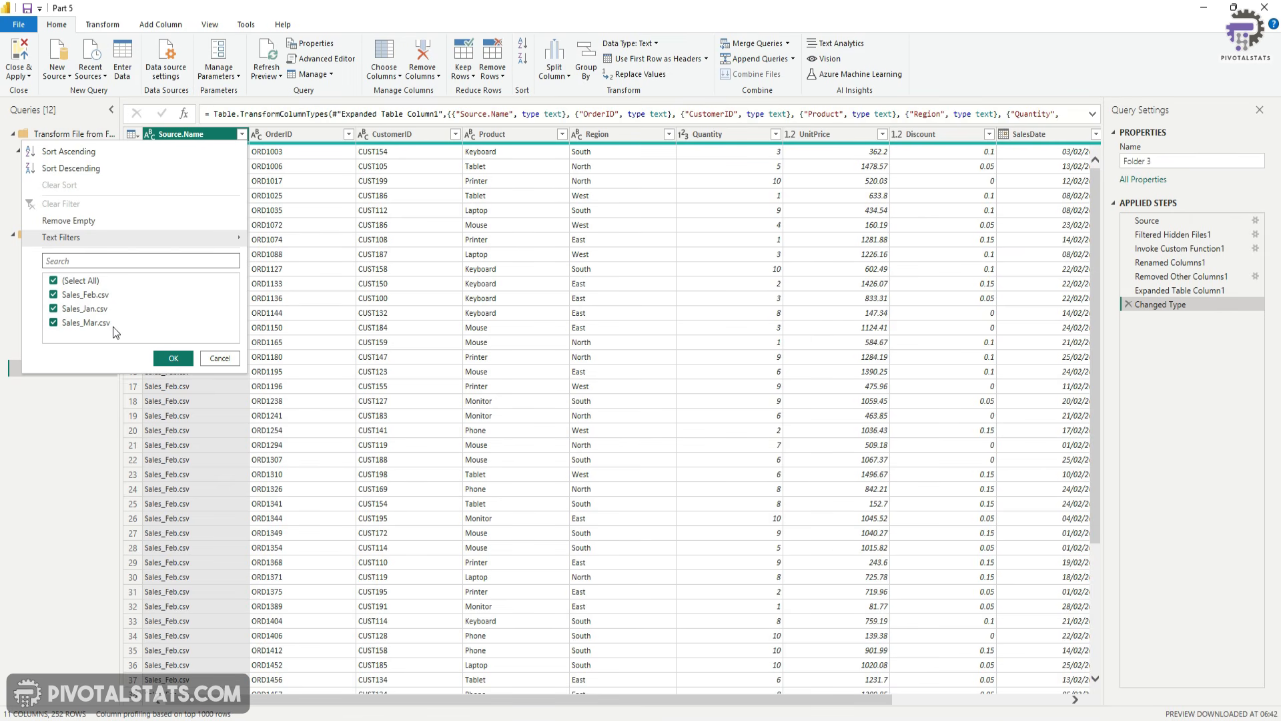
pyautogui.click(222, 359)
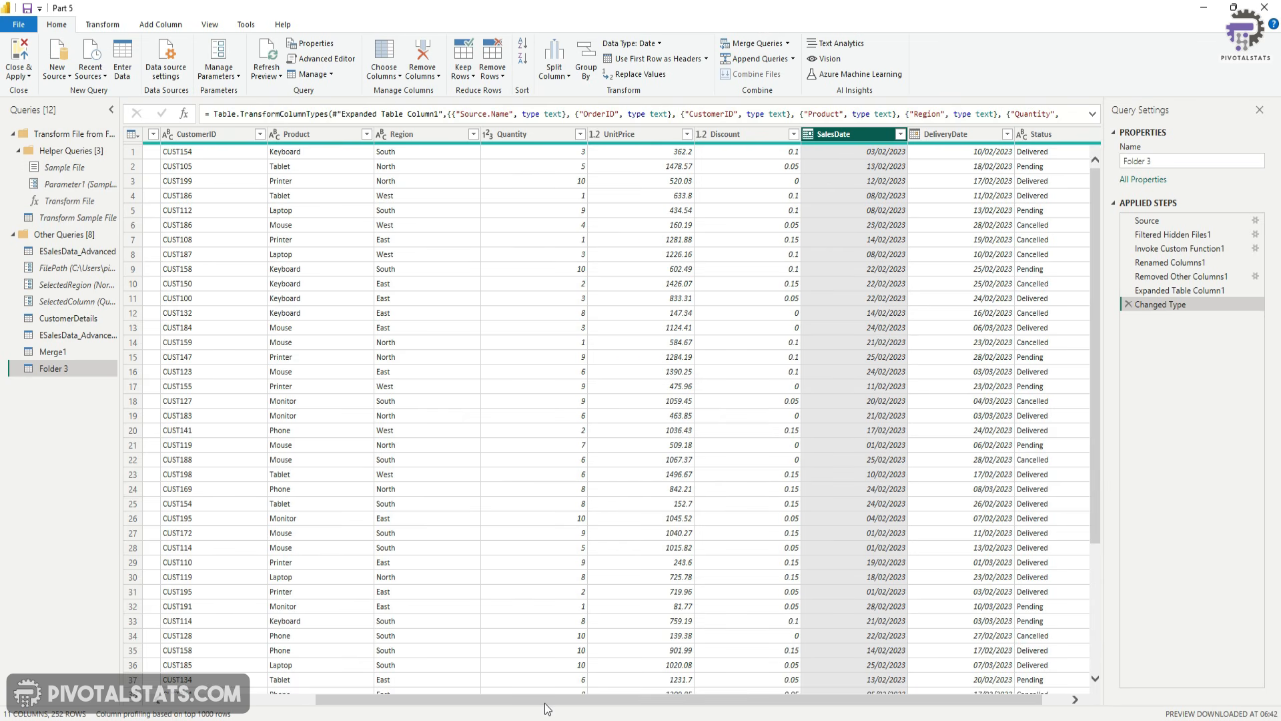
pyautogui.hscroll(-5, 543, 700)
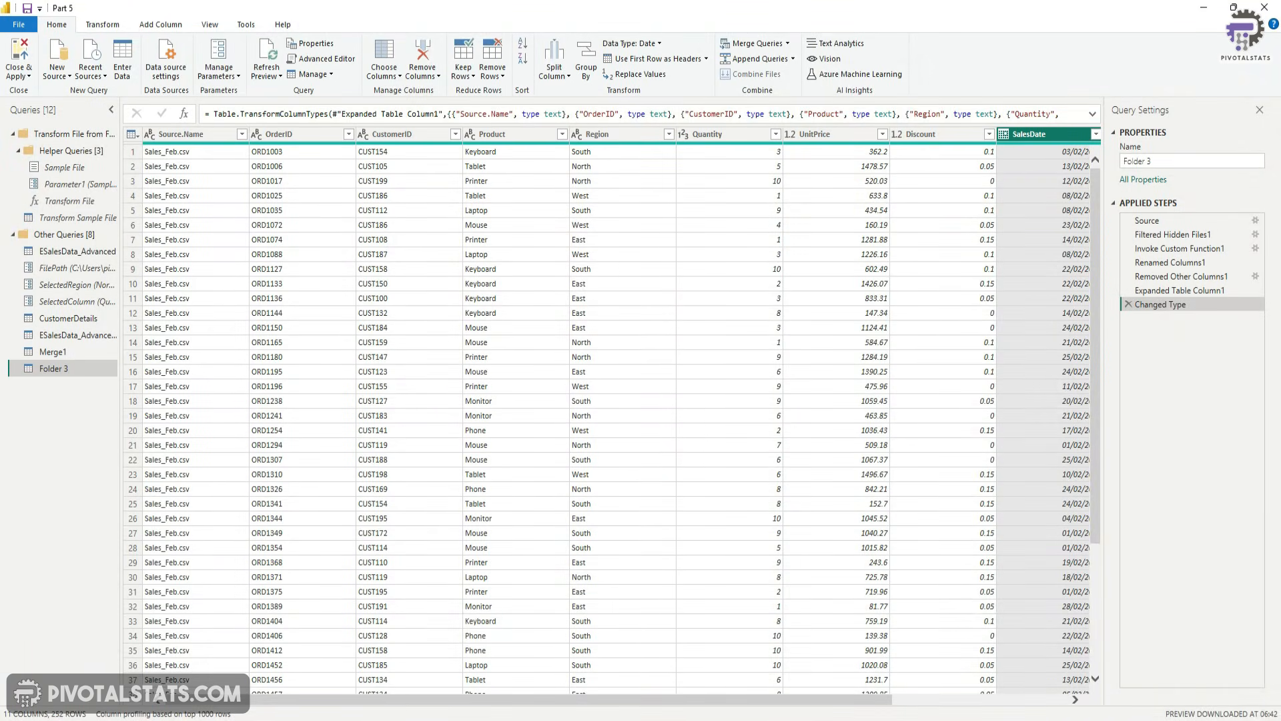
# Step: Close the Power Query Editor with Close & Apply and refresh the model data
pyautogui.click(19, 75)
pyautogui.click(47, 93)
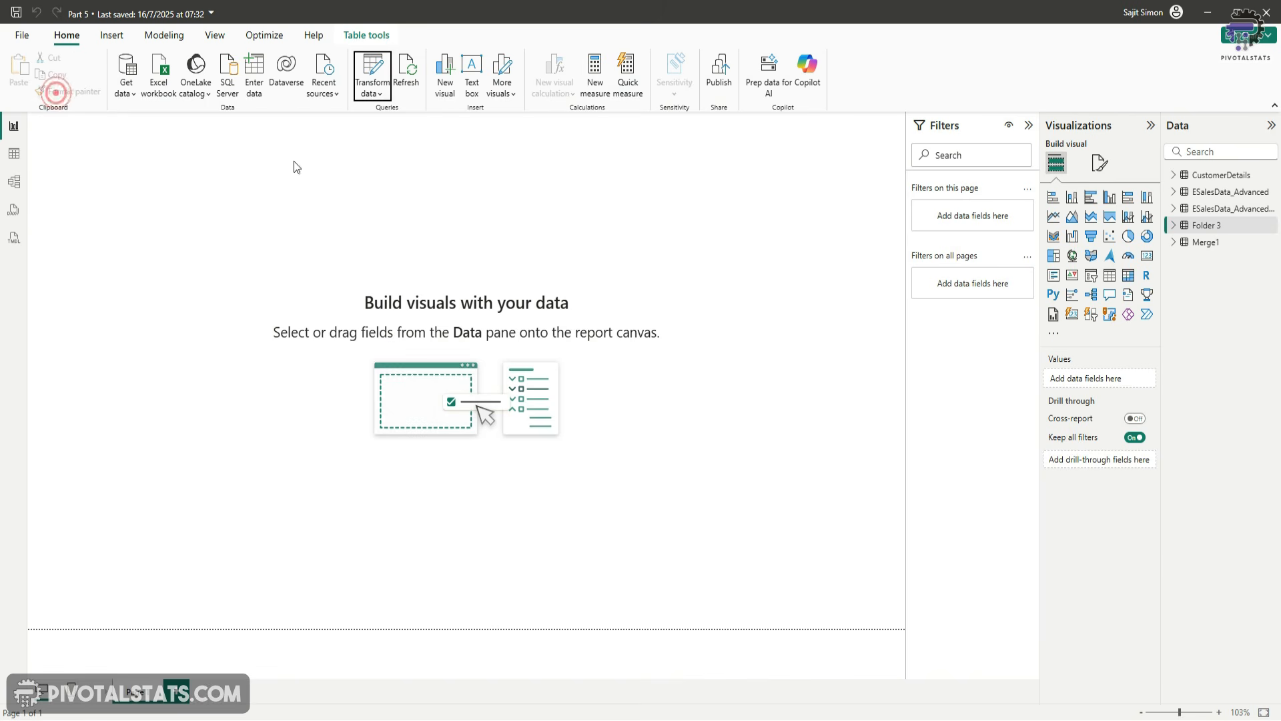
pyautogui.click(406, 72)
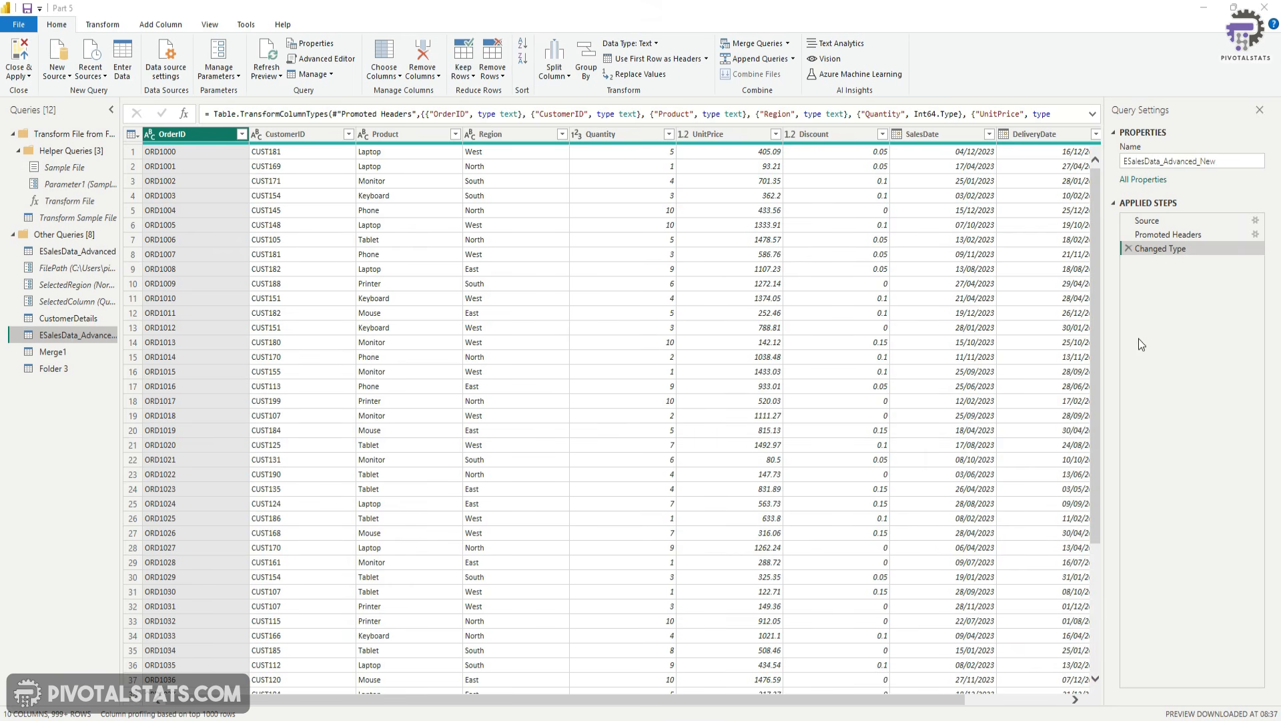
# Step: Examine the Promoted Headers and Changed Type steps of the ESalesData_Advanced_New query and their formulas
pyautogui.click(1181, 235)
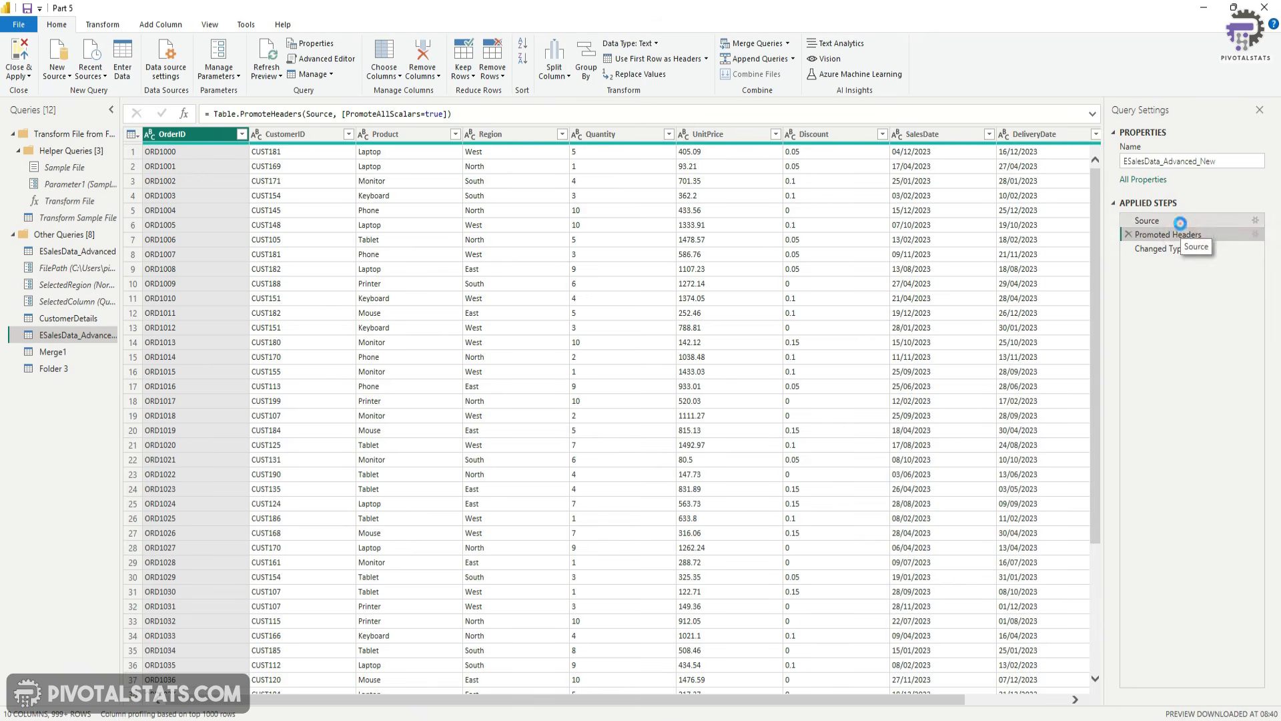
pyautogui.click(1165, 249)
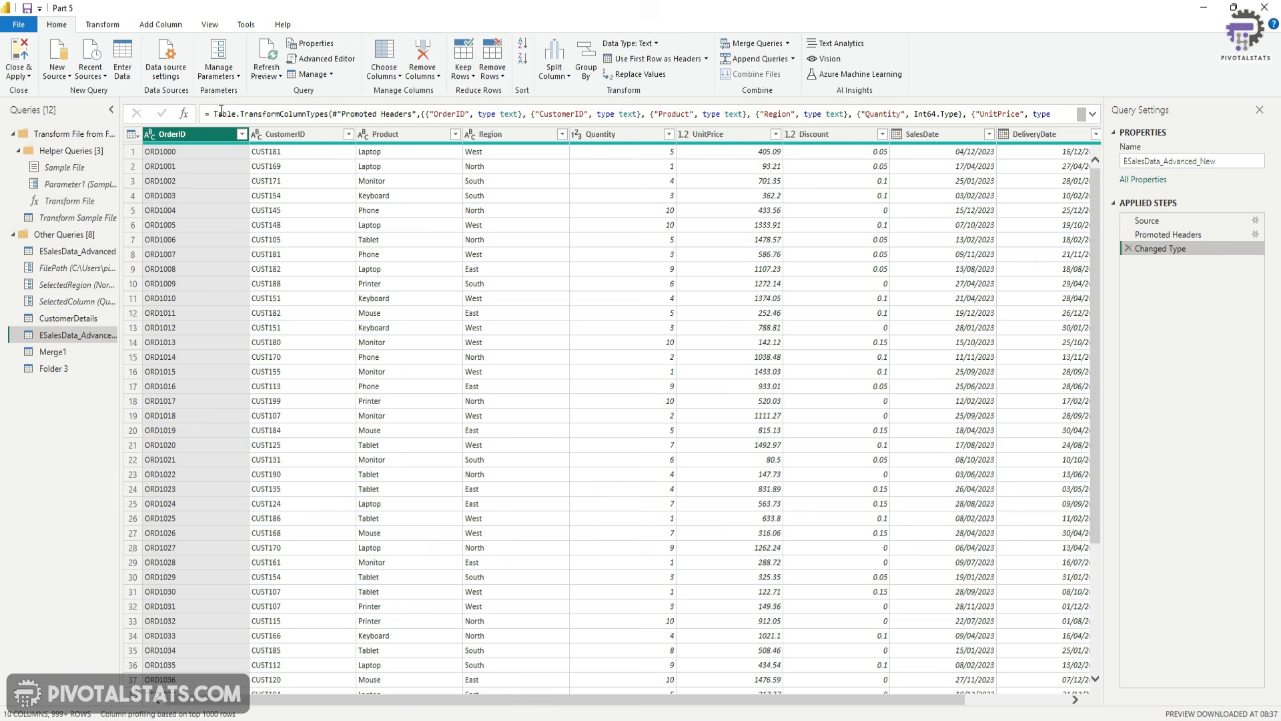
pyautogui.click(1092, 118)
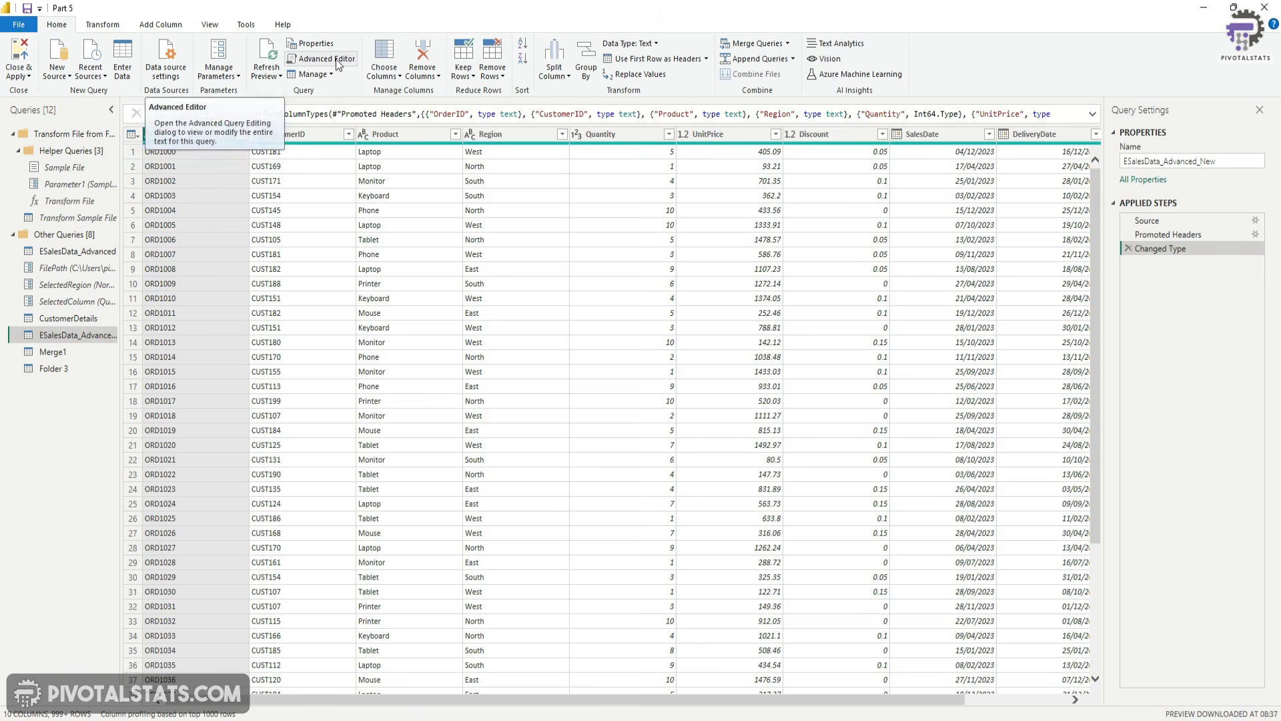
# Step: Open the Advanced Editor for ESalesData_Advanced_New, maximize it, and read the Source, Promoted Headers and Changed Type lines
pyautogui.click(336, 61)
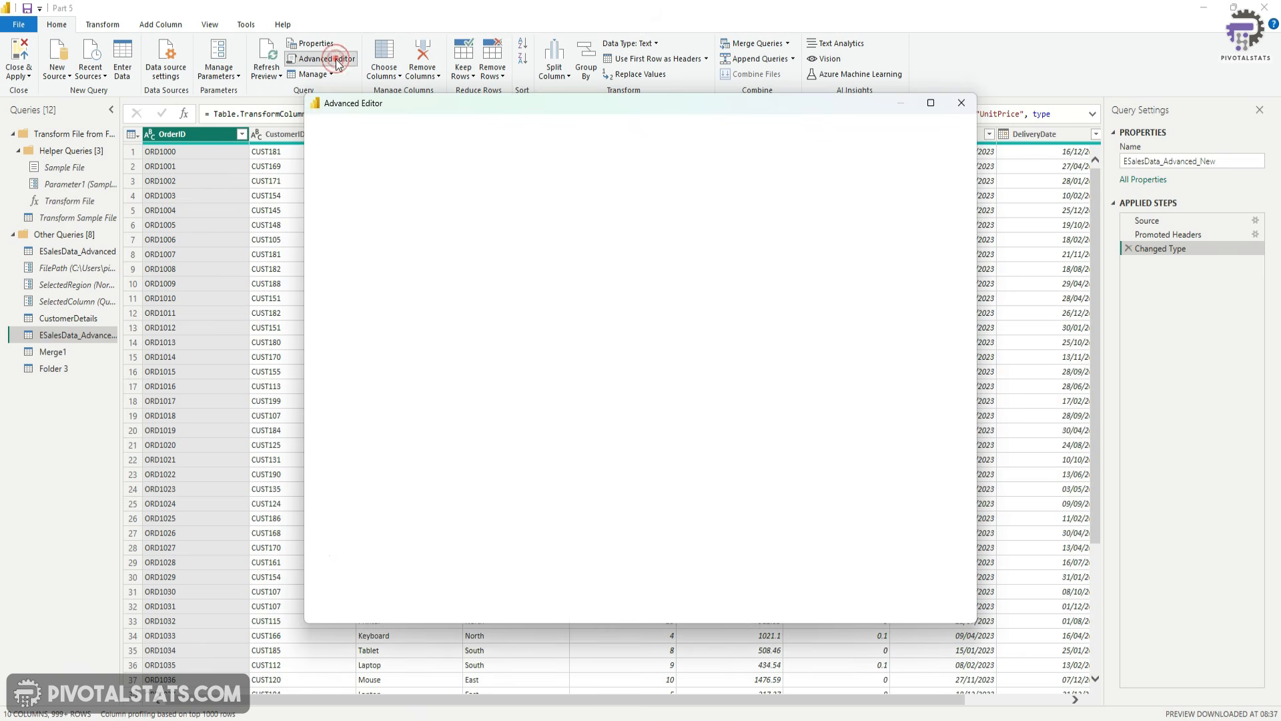
pyautogui.click(931, 103)
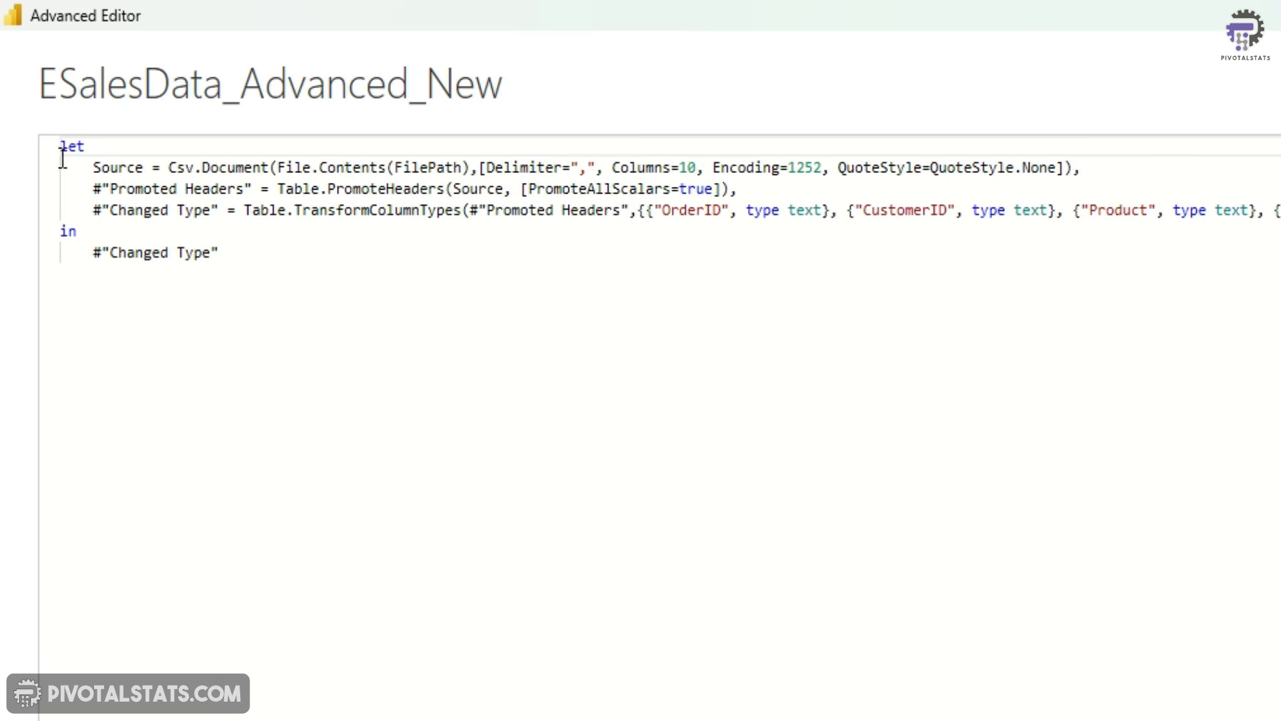
pyautogui.moveTo(94, 170); pyautogui.dragTo(998, 172)
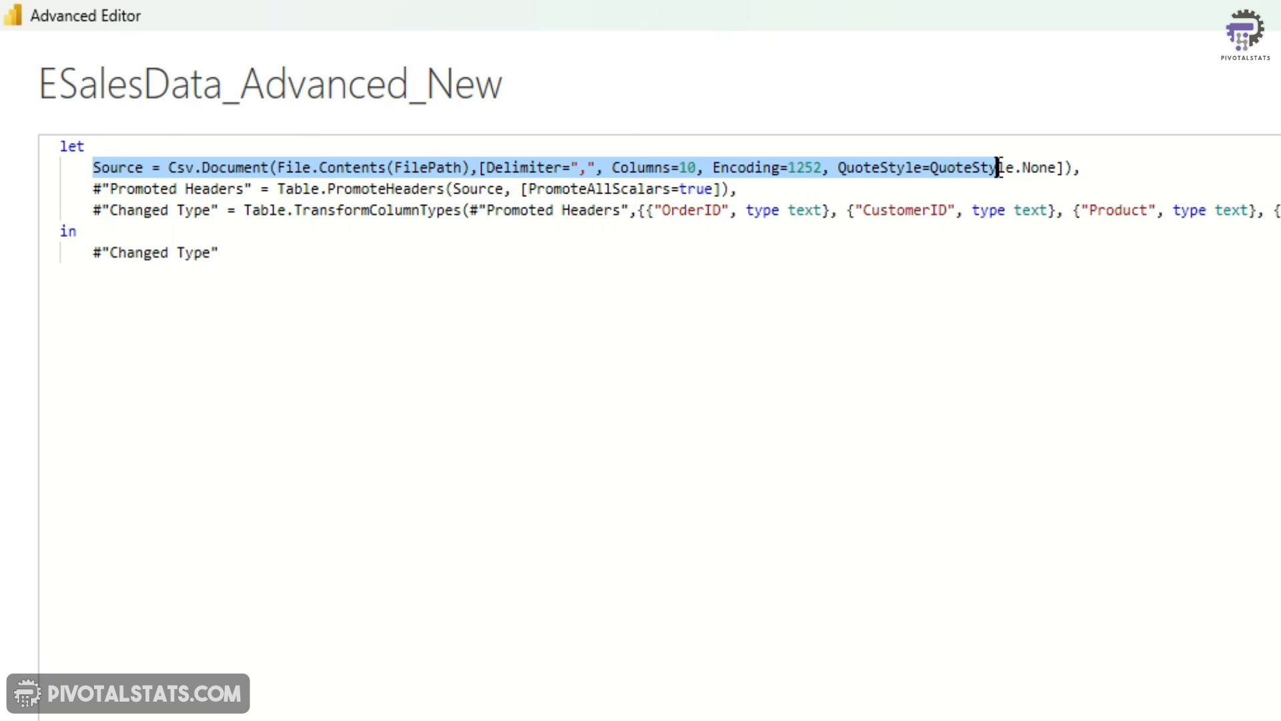
pyautogui.moveTo(113, 190); pyautogui.dragTo(244, 189)
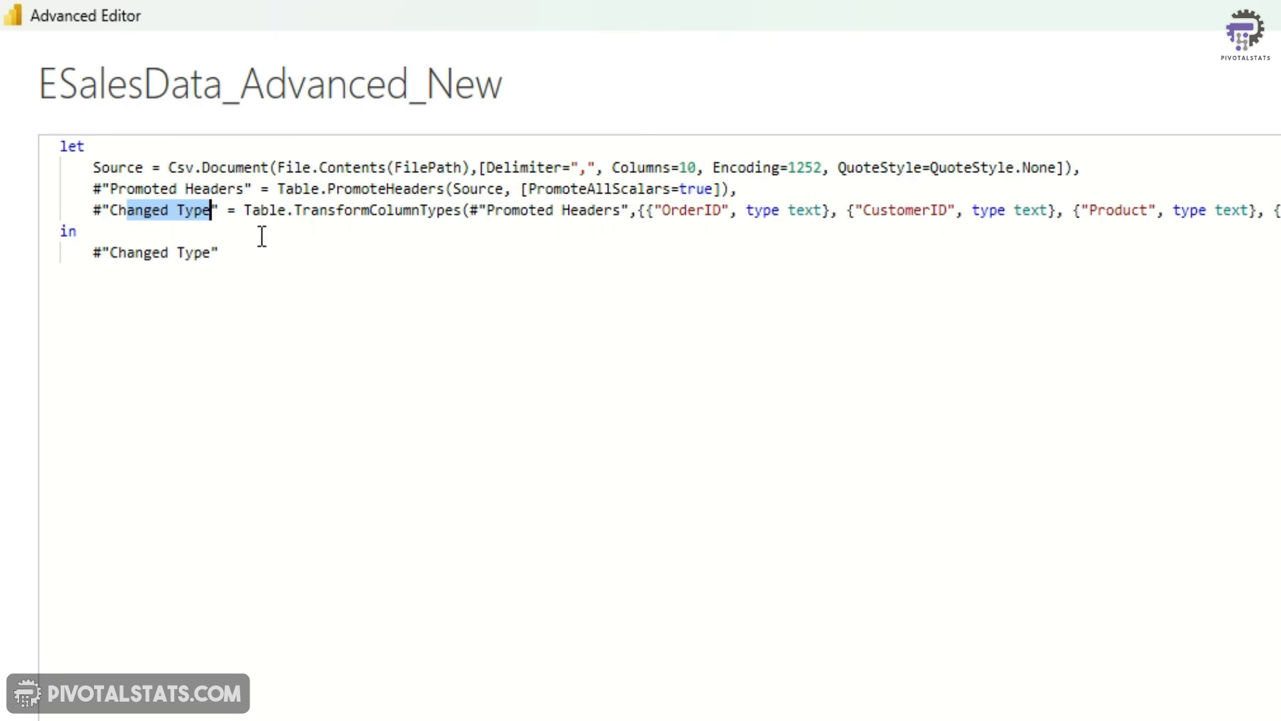
pyautogui.moveTo(254, 219)
pyautogui.click(306, 275)
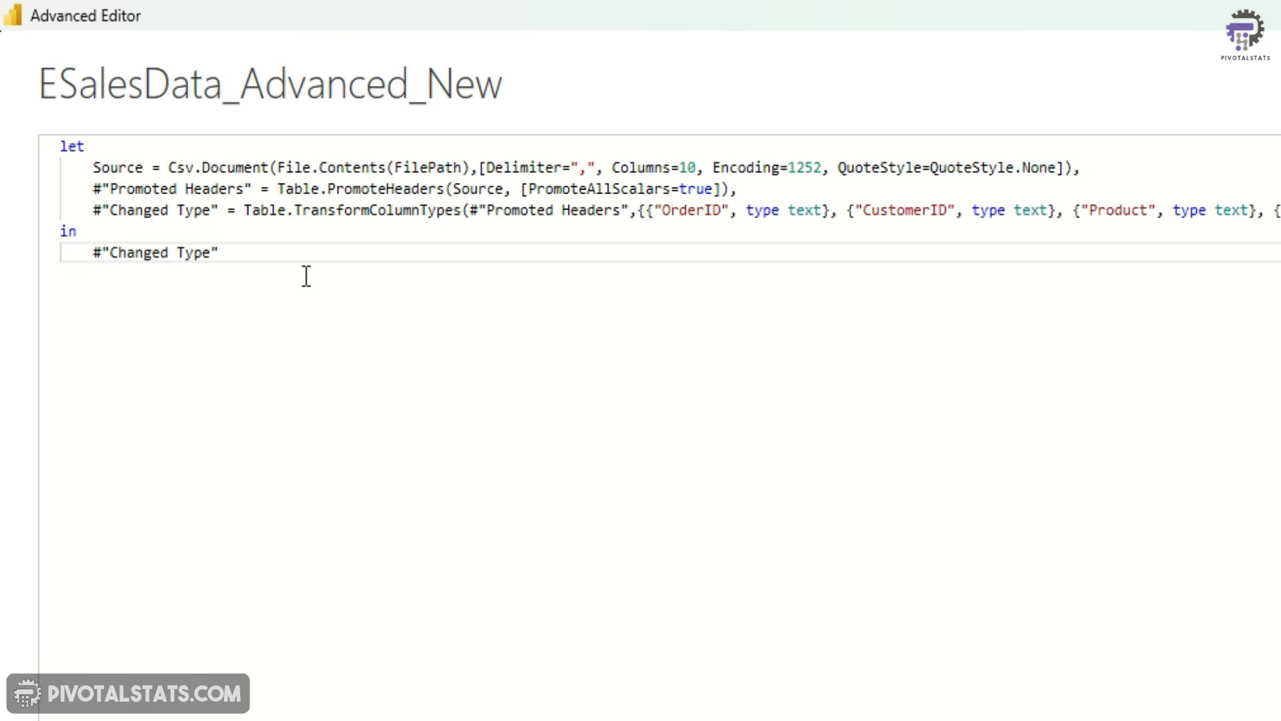
# Step: Examine the let and in structure of the M code and how each step references the preceding step's name
pyautogui.moveTo(109, 148); pyautogui.dragTo(58, 147)
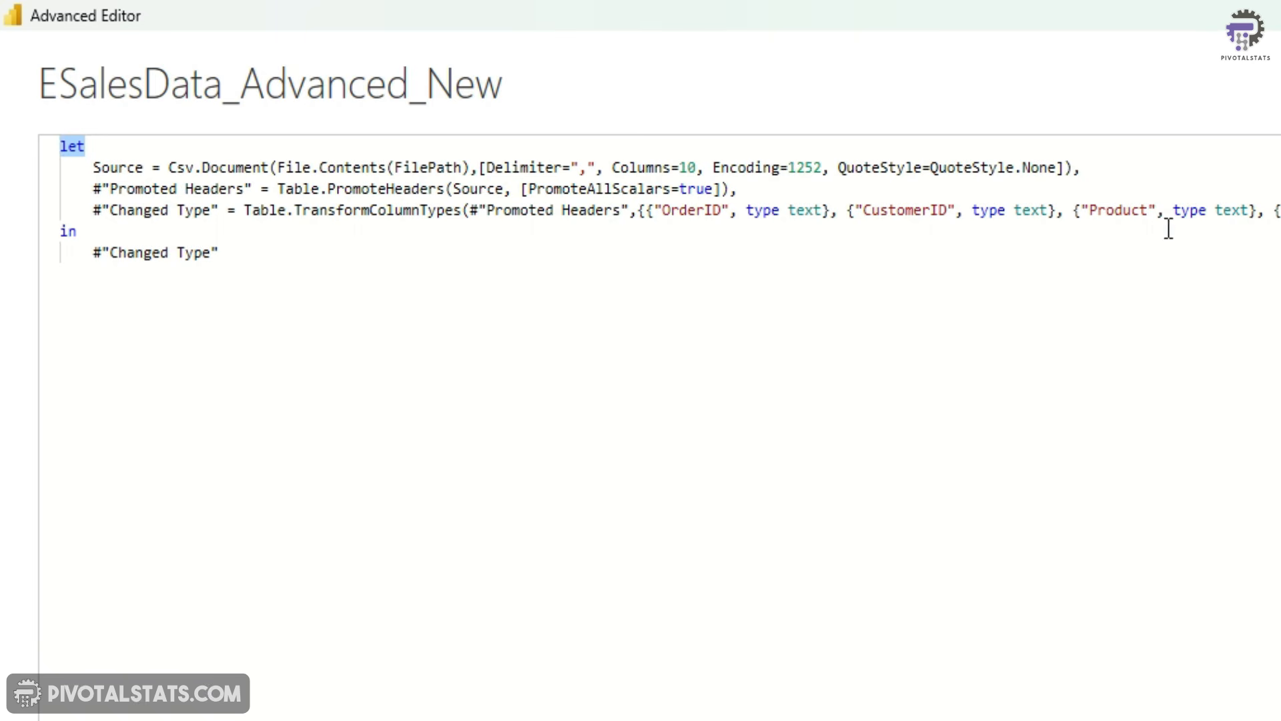
pyautogui.click(101, 189)
pyautogui.moveTo(102, 189); pyautogui.dragTo(244, 188)
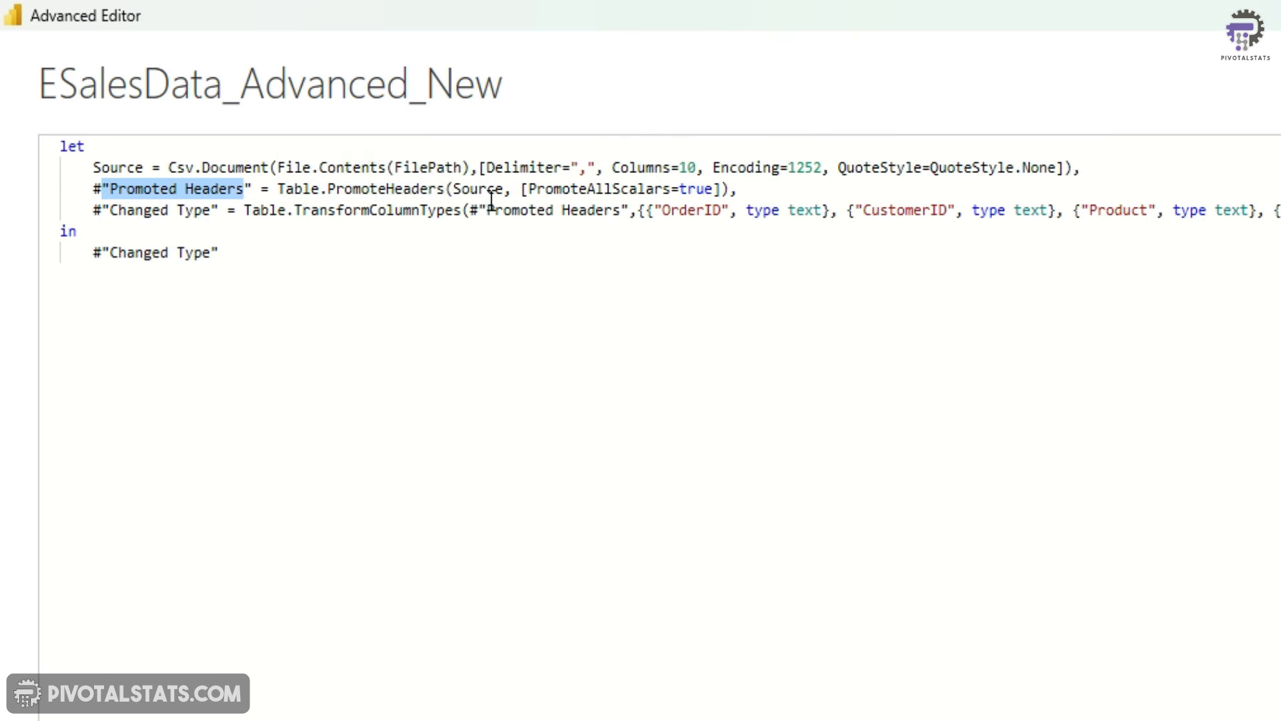
pyautogui.moveTo(503, 189); pyautogui.dragTo(453, 189)
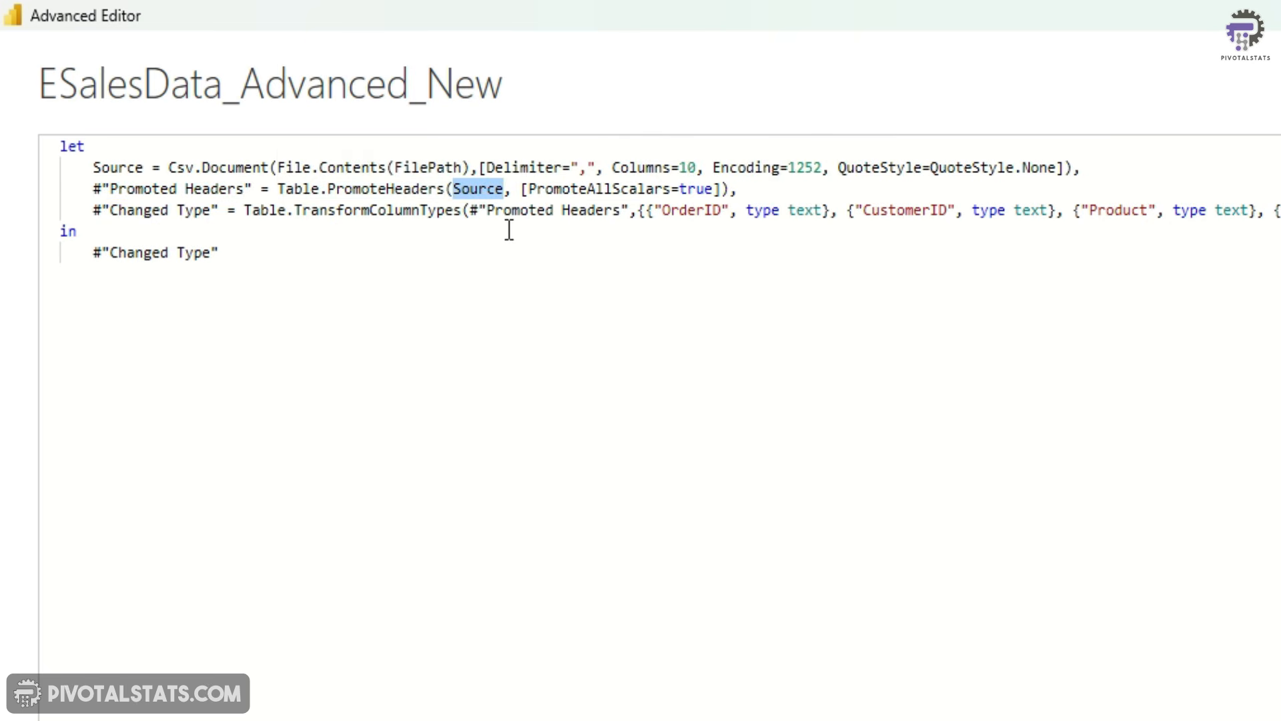
pyautogui.click(478, 189)
pyautogui.click(127, 166)
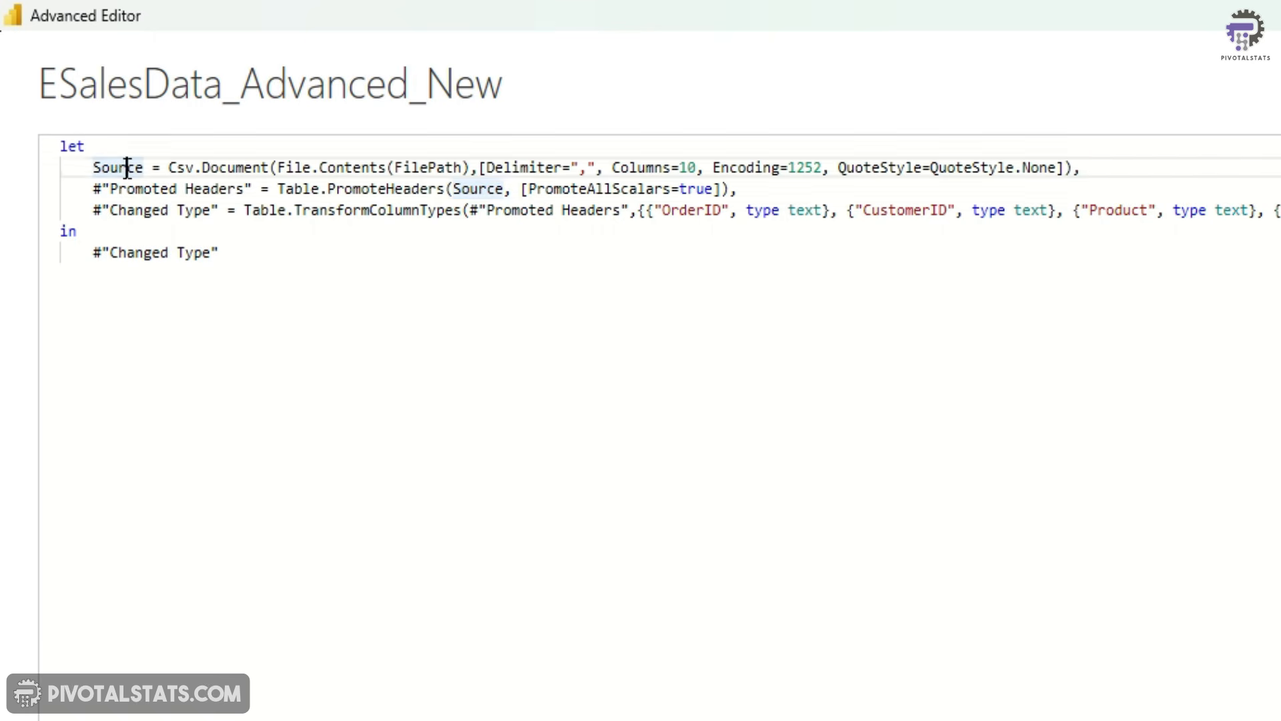
pyautogui.click(569, 234)
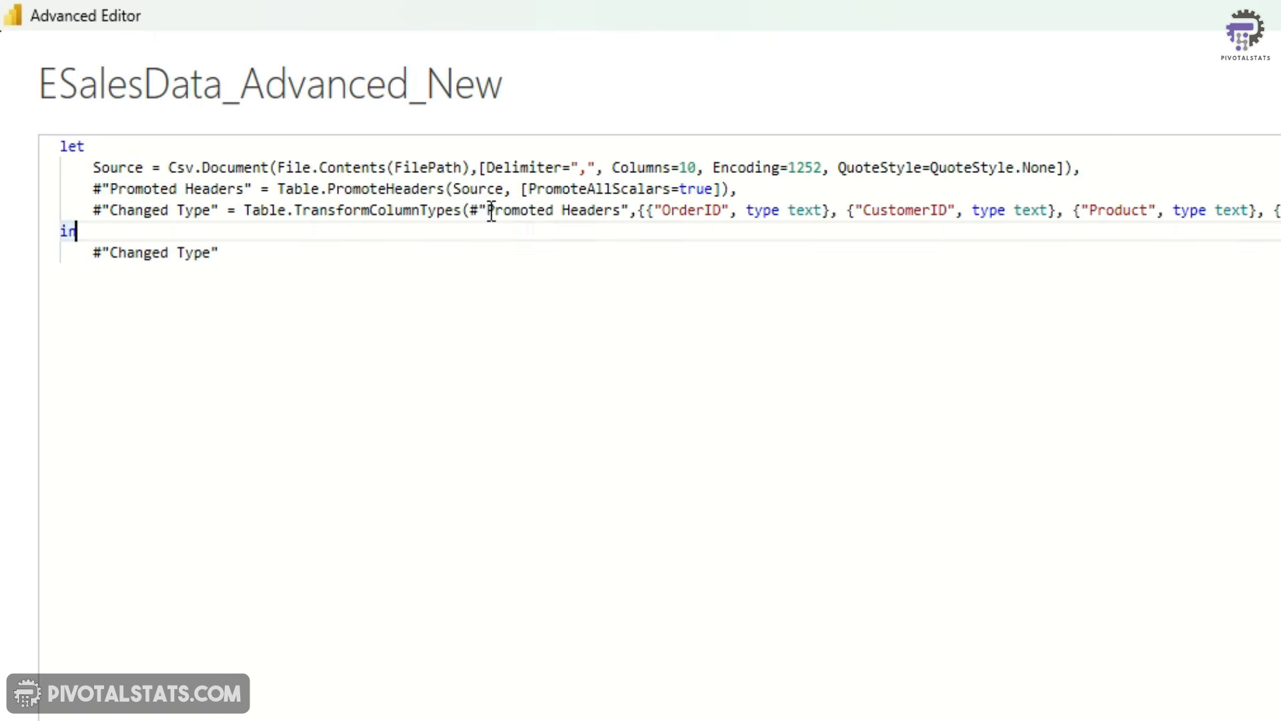
pyautogui.moveTo(487, 210); pyautogui.dragTo(620, 210)
pyautogui.moveTo(109, 189); pyautogui.dragTo(252, 189)
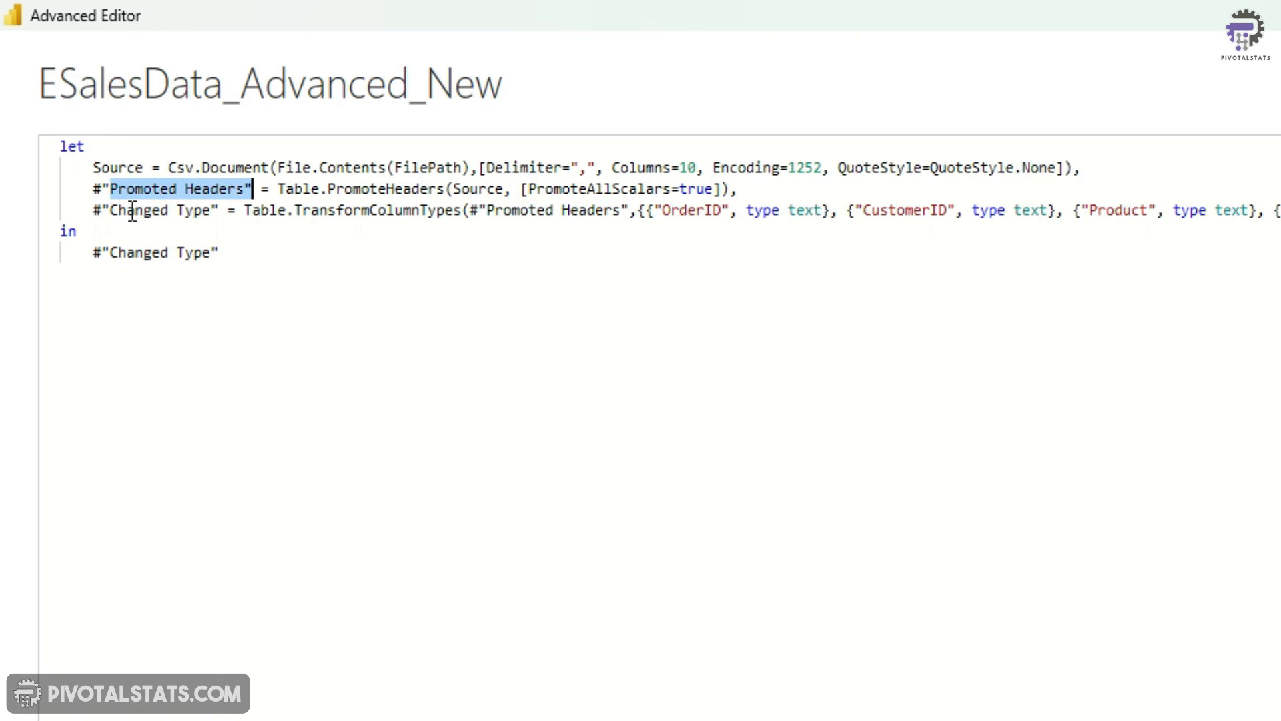
pyautogui.click(104, 232)
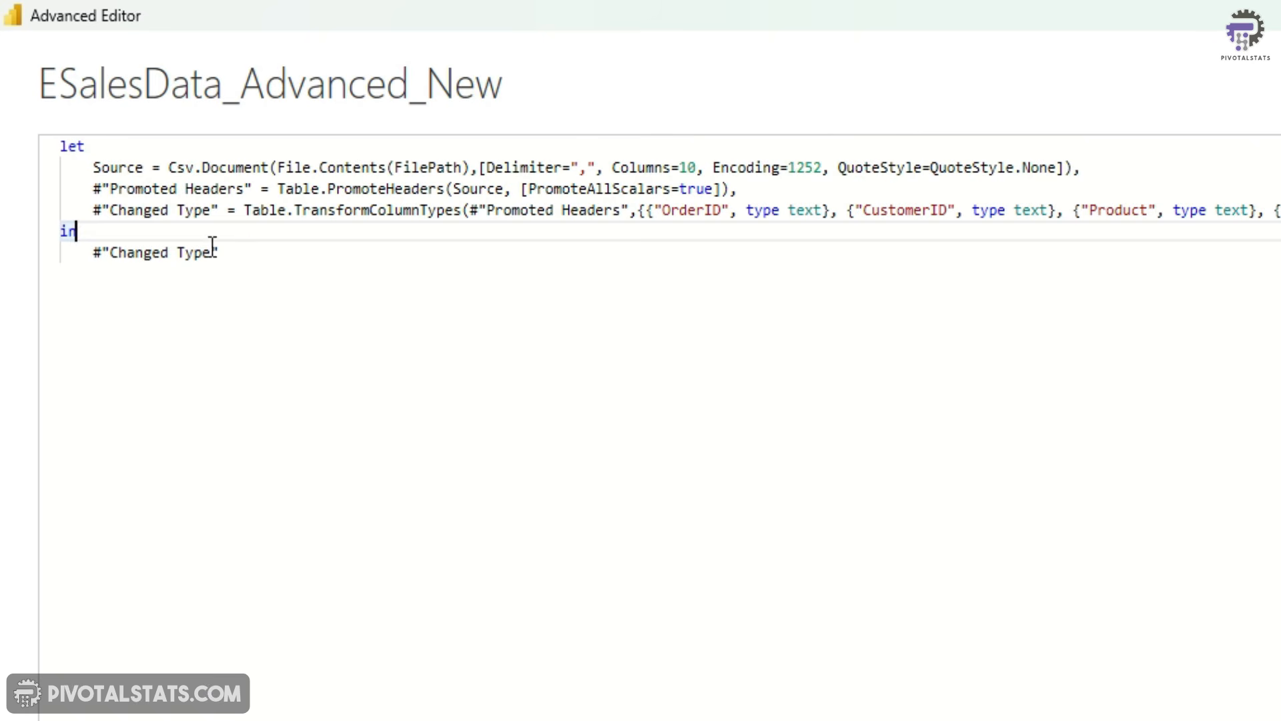
# Step: Examine the Changed Type step name returned by the in clause of ESalesData_Advanced_New, and close the Advanced Editor
pyautogui.moveTo(123, 208); pyautogui.dragTo(212, 212)
pyautogui.moveTo(225, 256); pyautogui.dragTo(87, 259)
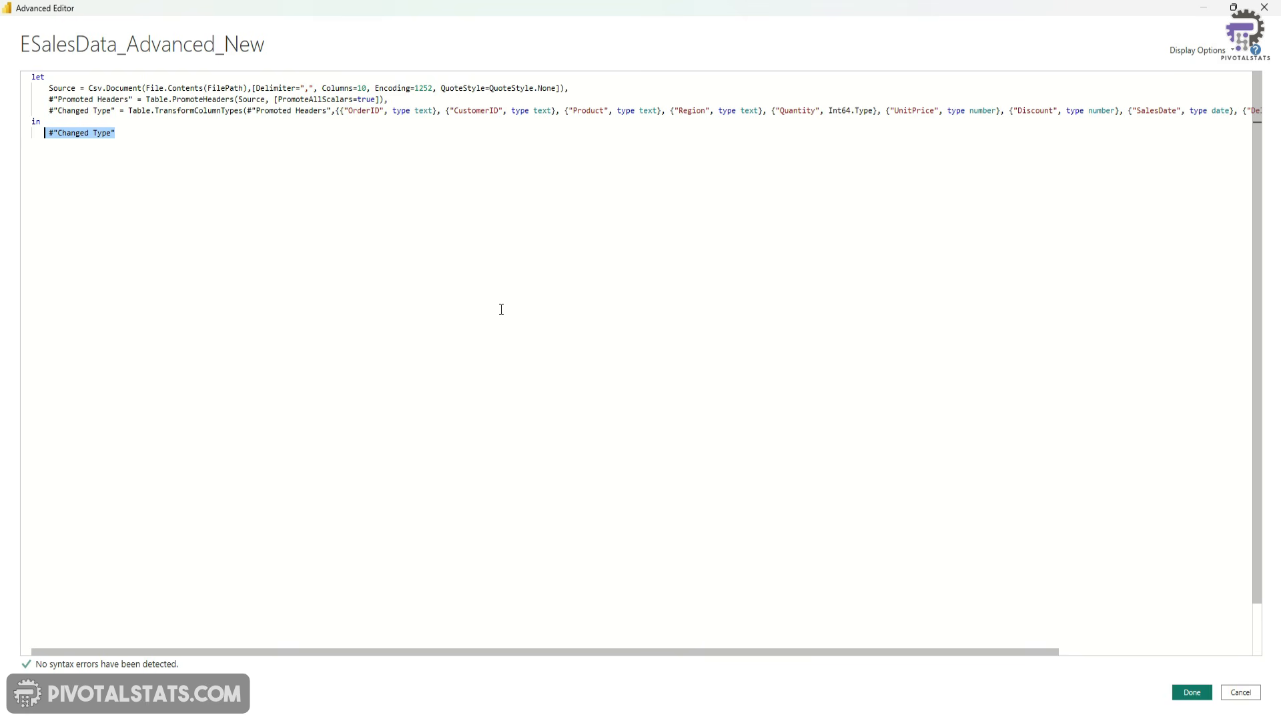
pyautogui.click(1192, 692)
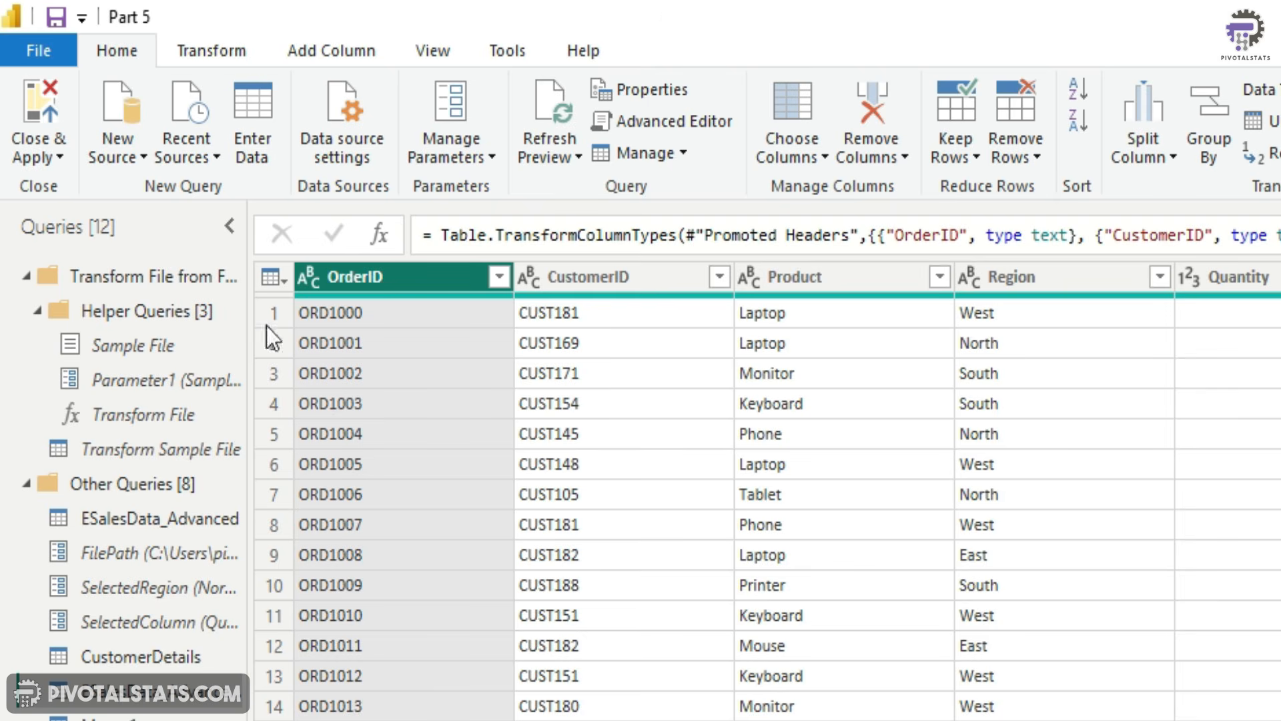
# Step: Create a new blank query and view its default let and in code in the Advanced Editor
pyautogui.click(138, 158)
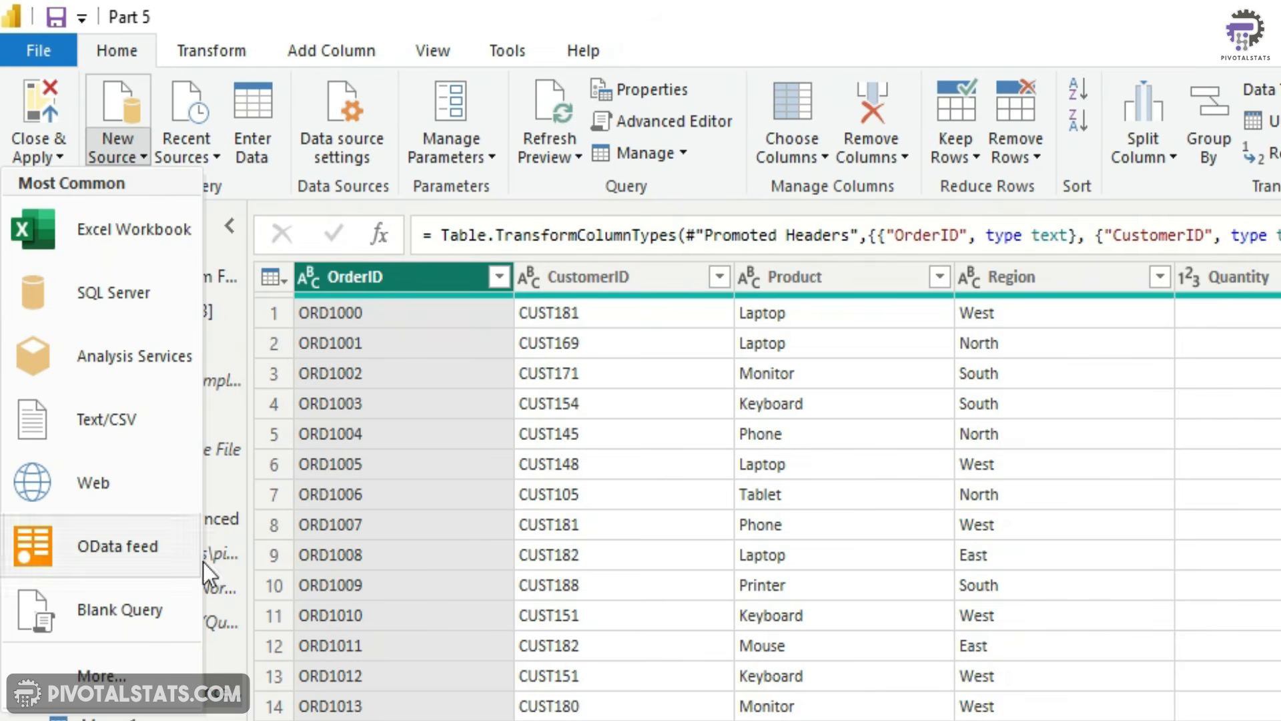
pyautogui.click(114, 614)
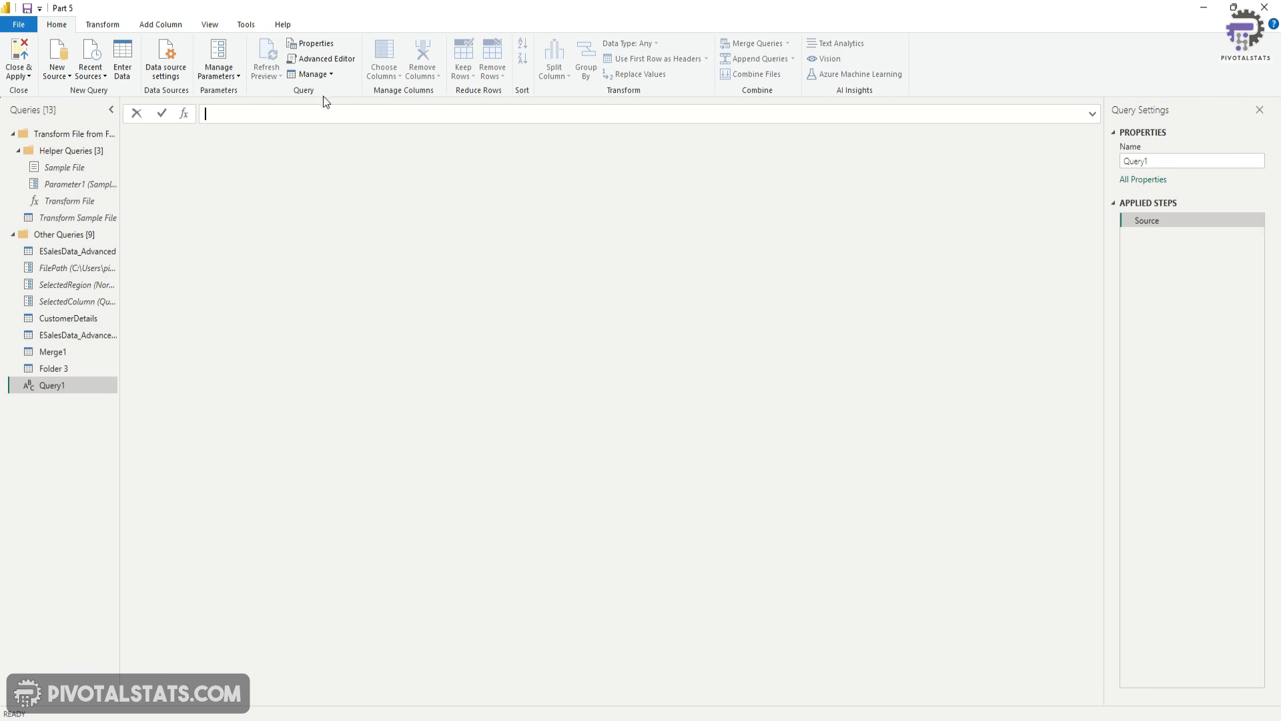
pyautogui.click(344, 60)
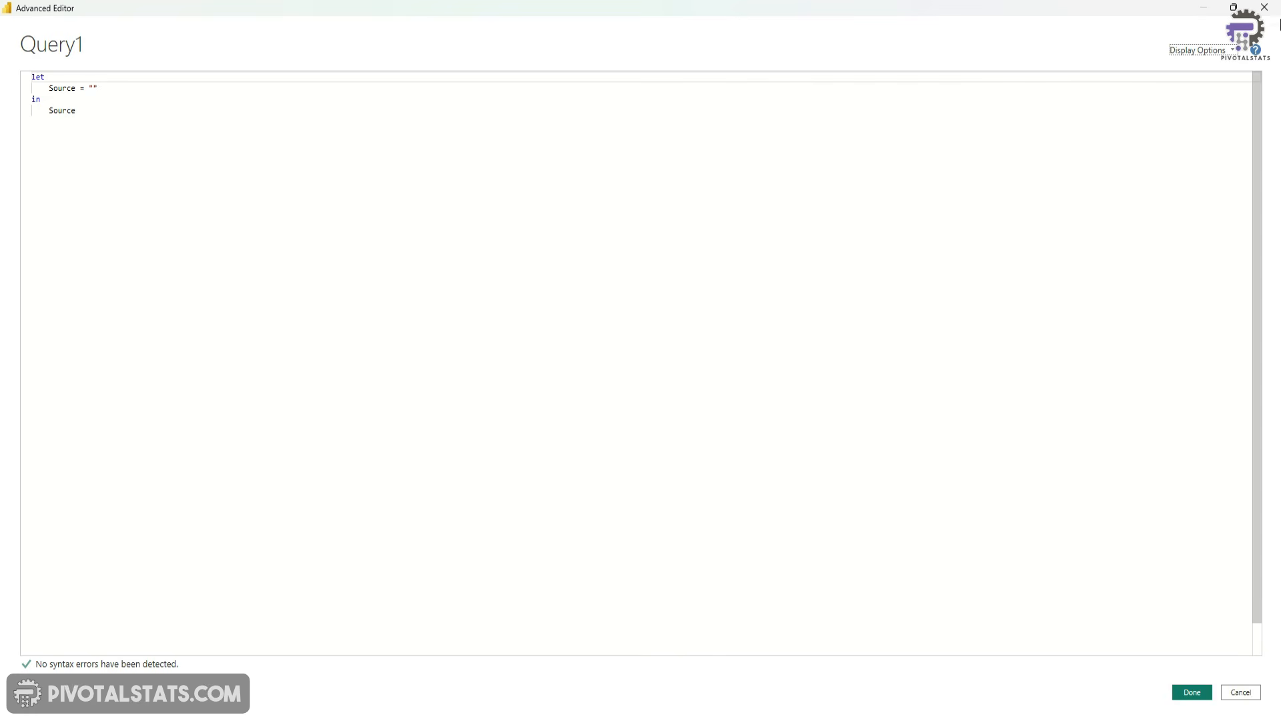
pyautogui.click(1263, 14)
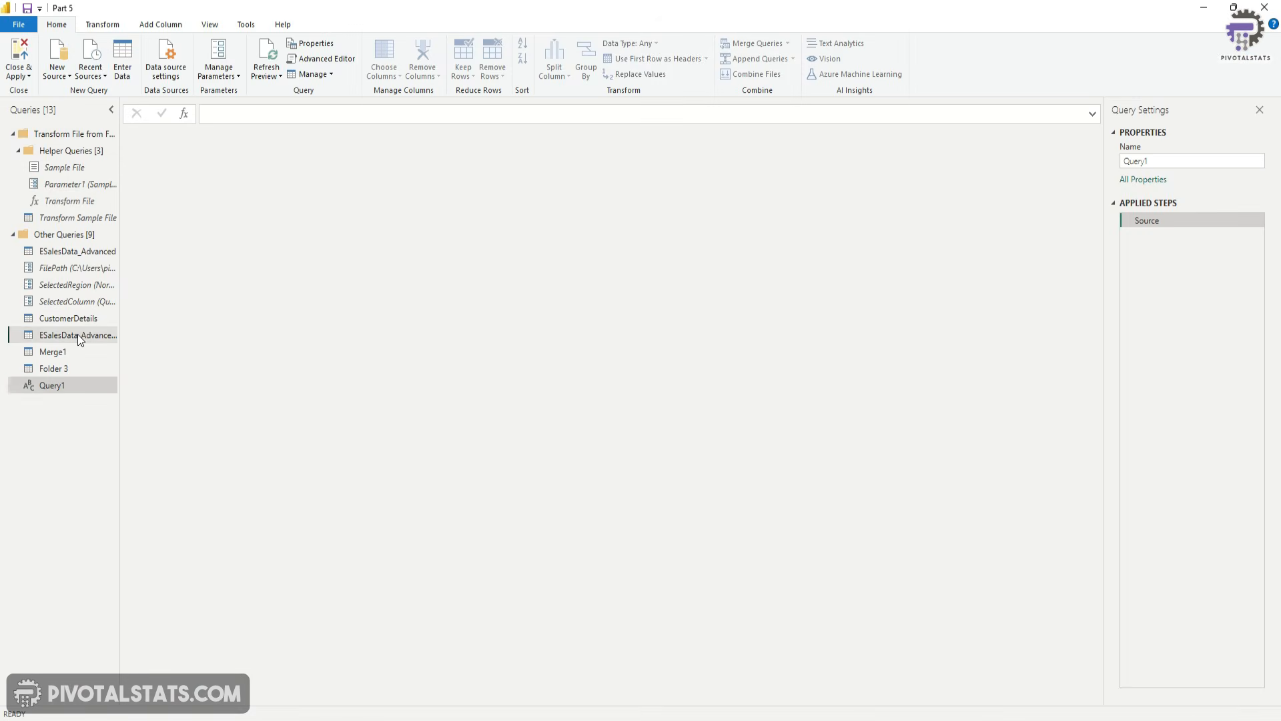
# Step: Copy the query name ESalesData_Advanced_New and set it as the Source value in Query1's Advanced Editor code, replacing the empty quotes
pyautogui.click(79, 339)
pyautogui.moveTo(1238, 161); pyautogui.dragTo(1119, 165)
pyautogui.hotkey('ctrl', 'c')
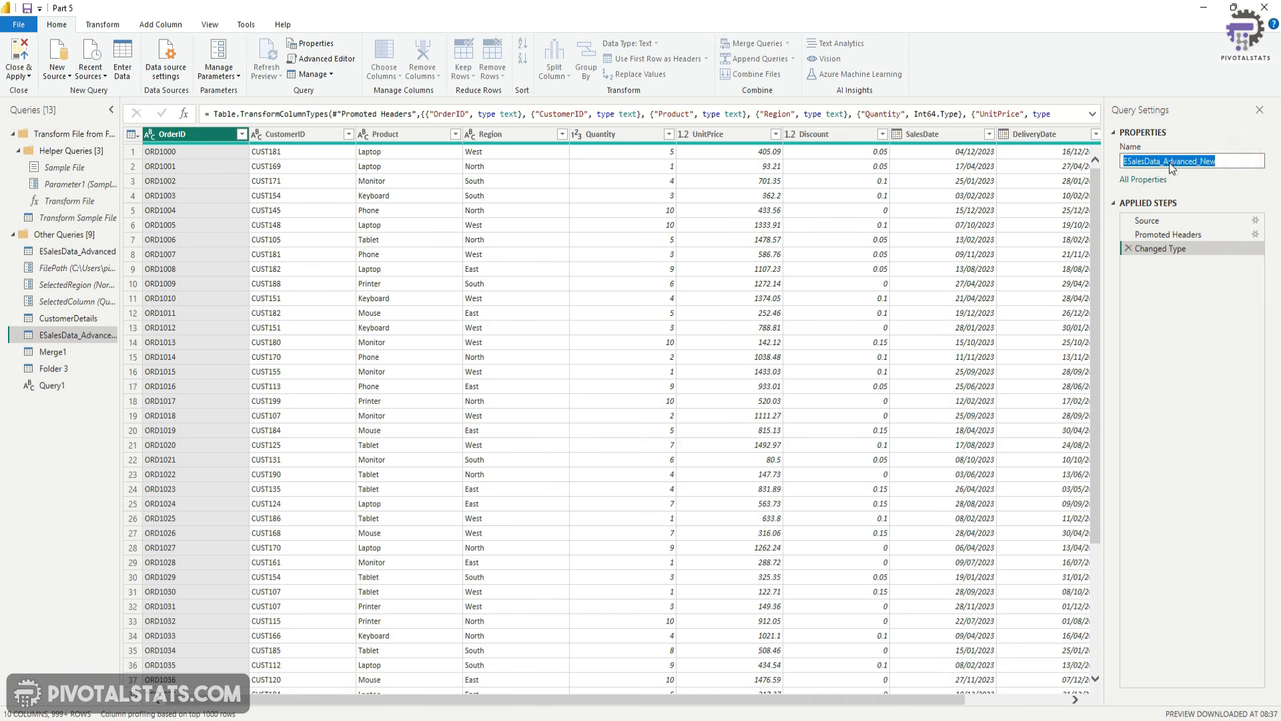
pyautogui.click(52, 386)
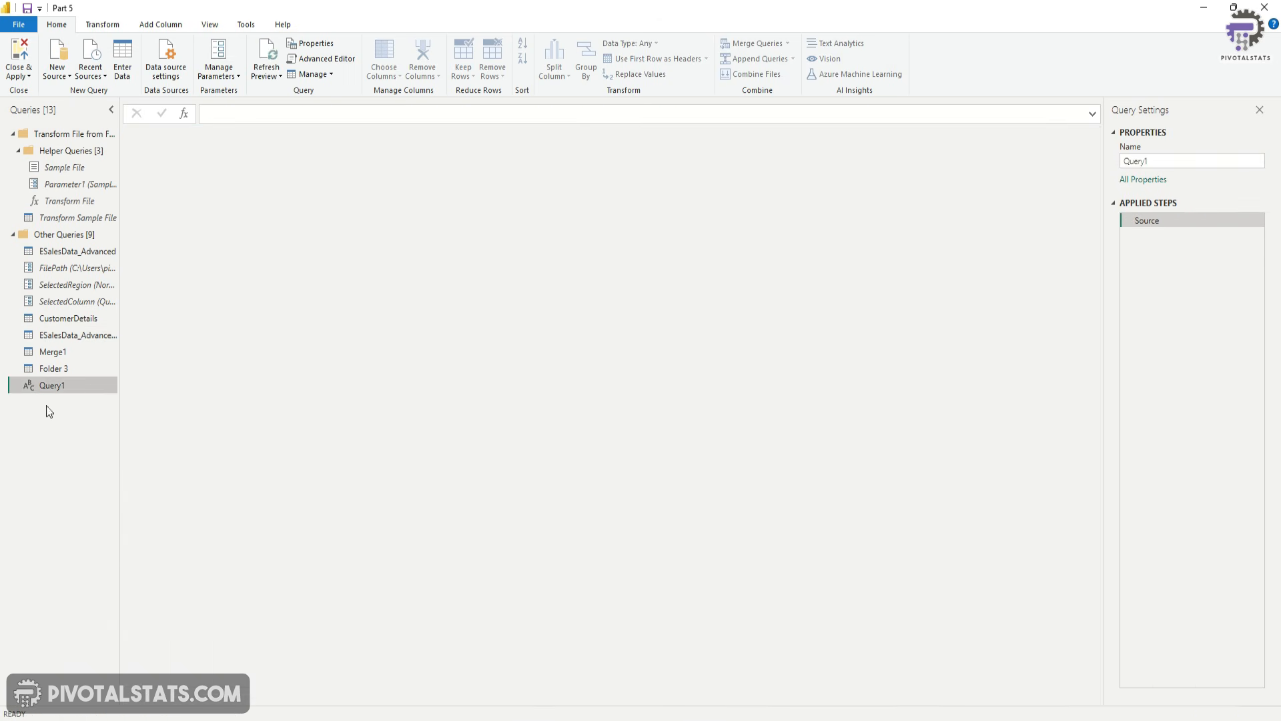
pyautogui.click(343, 59)
pyautogui.click(98, 87)
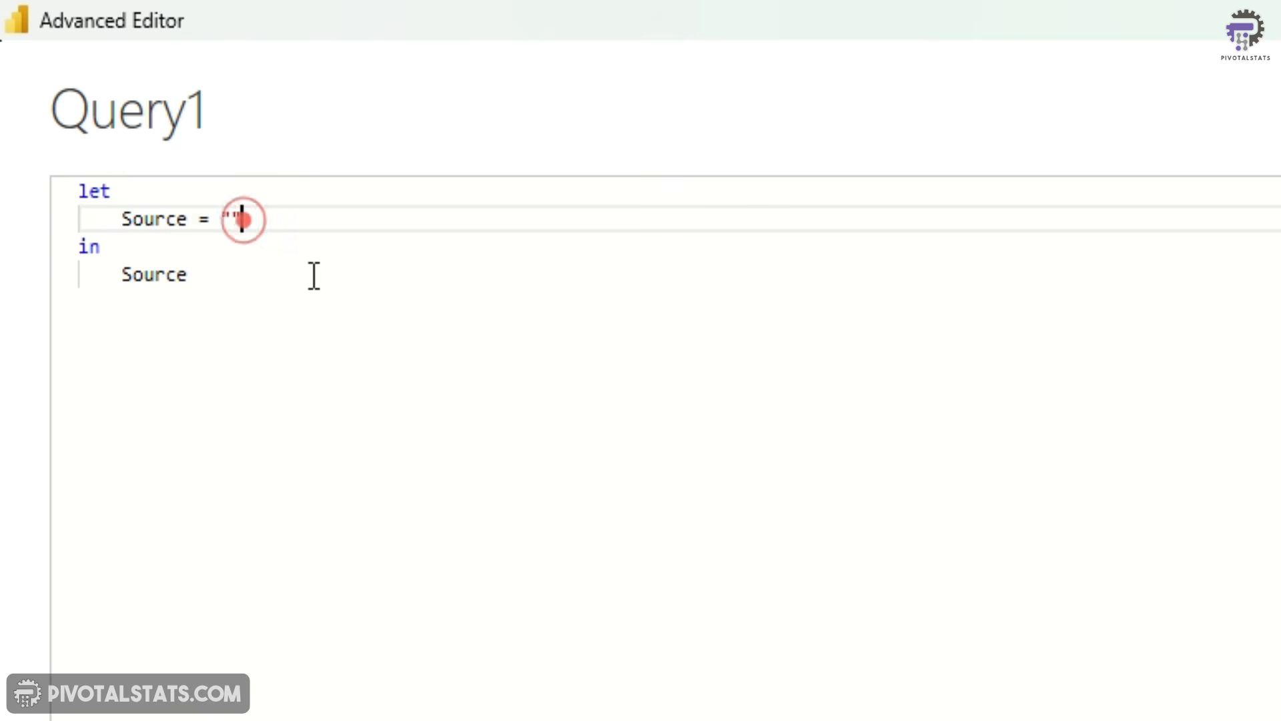
pyautogui.hotkey('shift', 'Left')
pyautogui.hotkey('shift', 'Left')
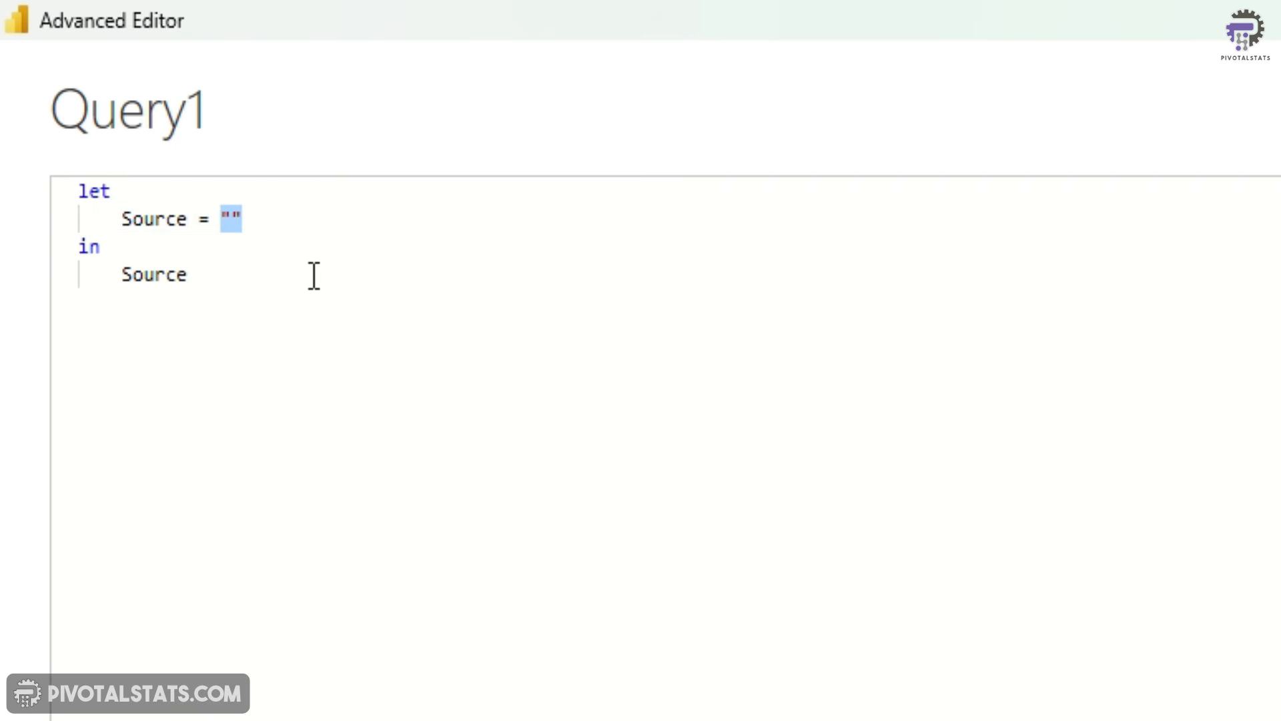
pyautogui.hotkey('ctrl', 'v')
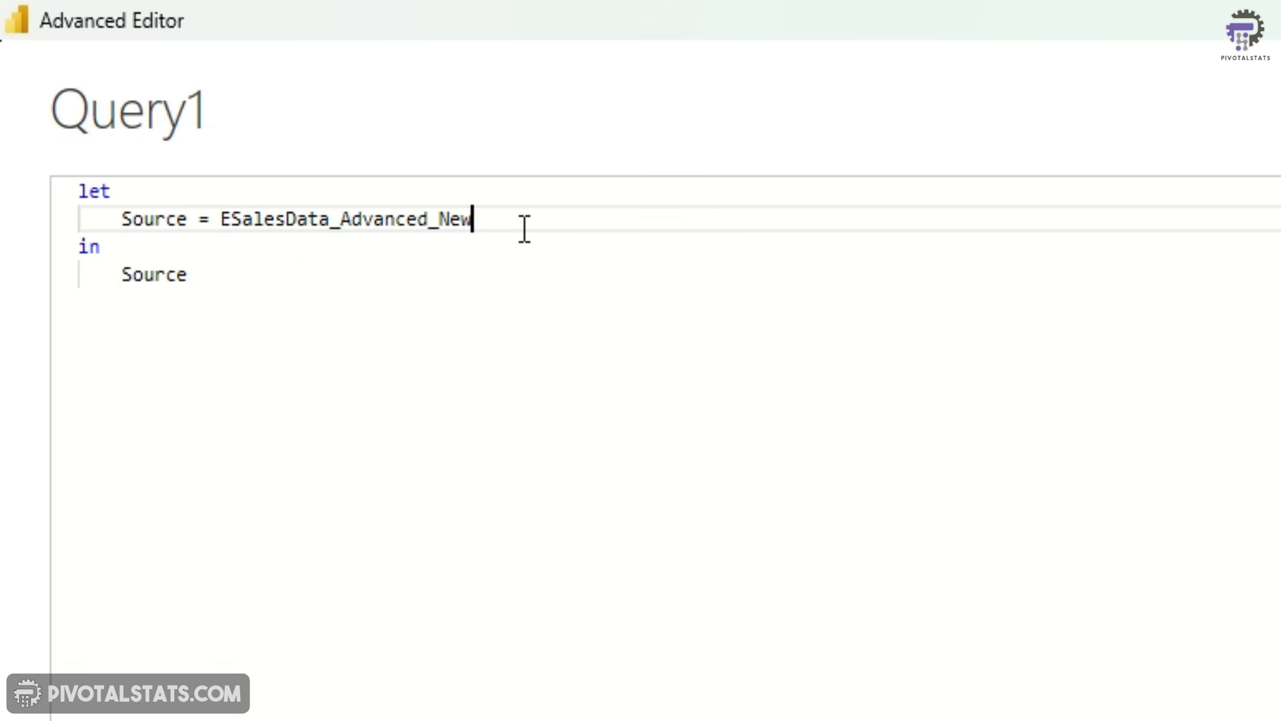
# Step: Add a second step named Filtered after the Source line in Query1's code, calling the Table.SelectRows function
pyautogui.write(',')
pyautogui.press('Return')
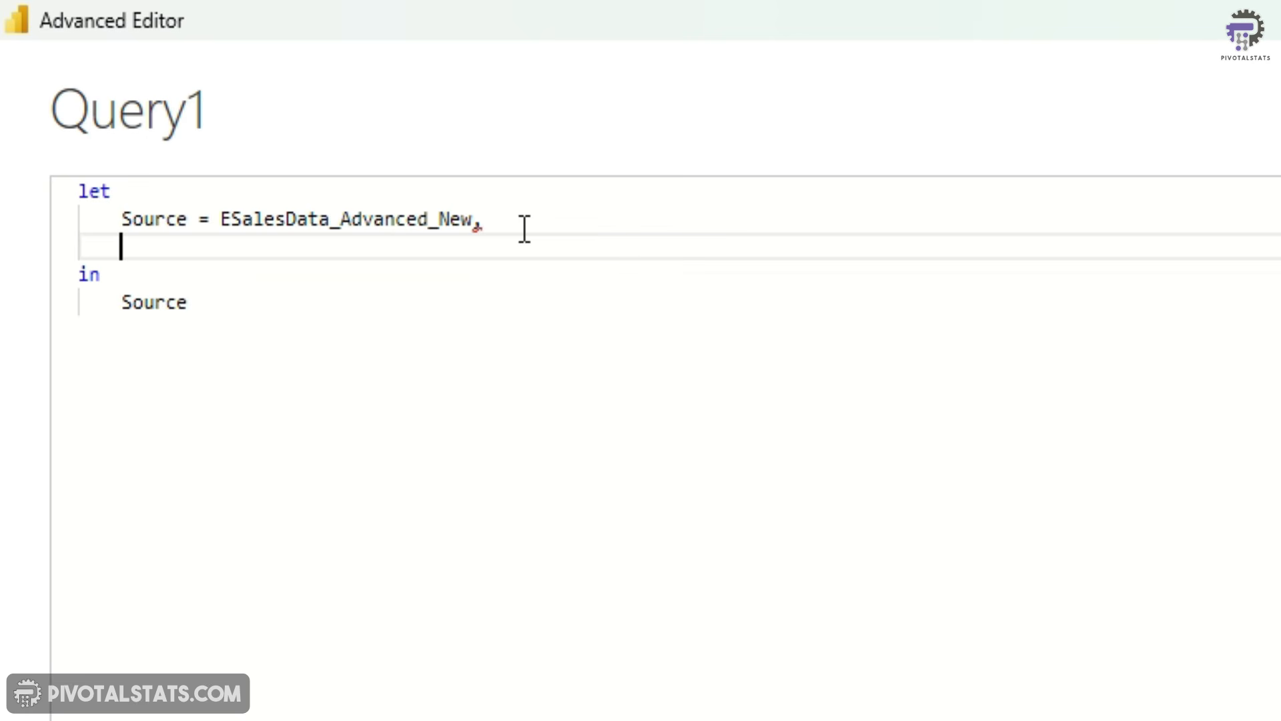
pyautogui.write('Filtered =')
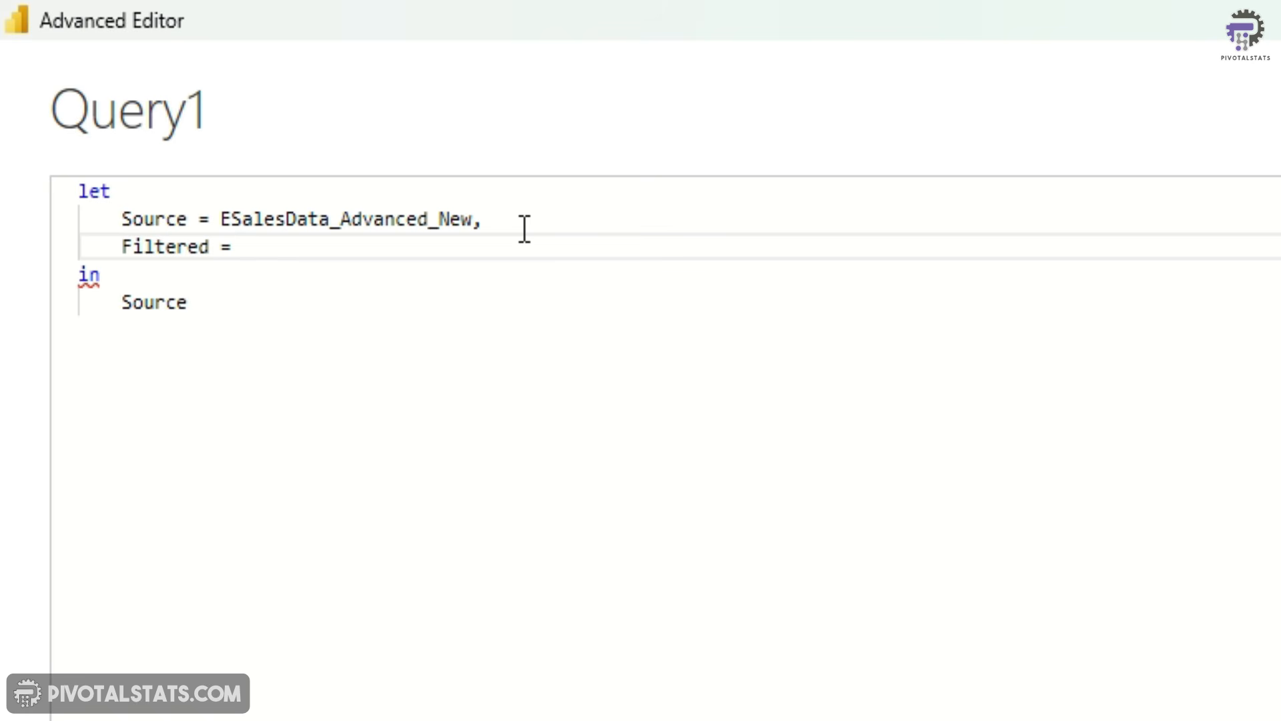
pyautogui.write('Table.')
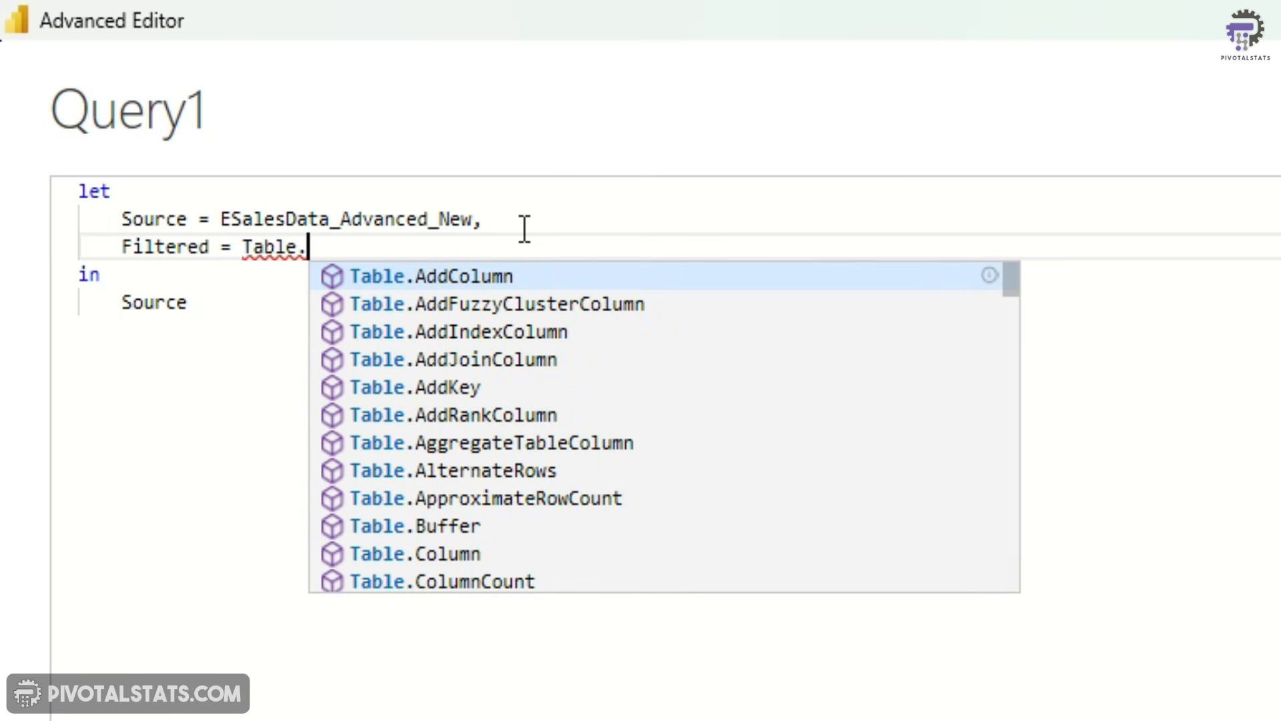
pyautogui.write('selec')
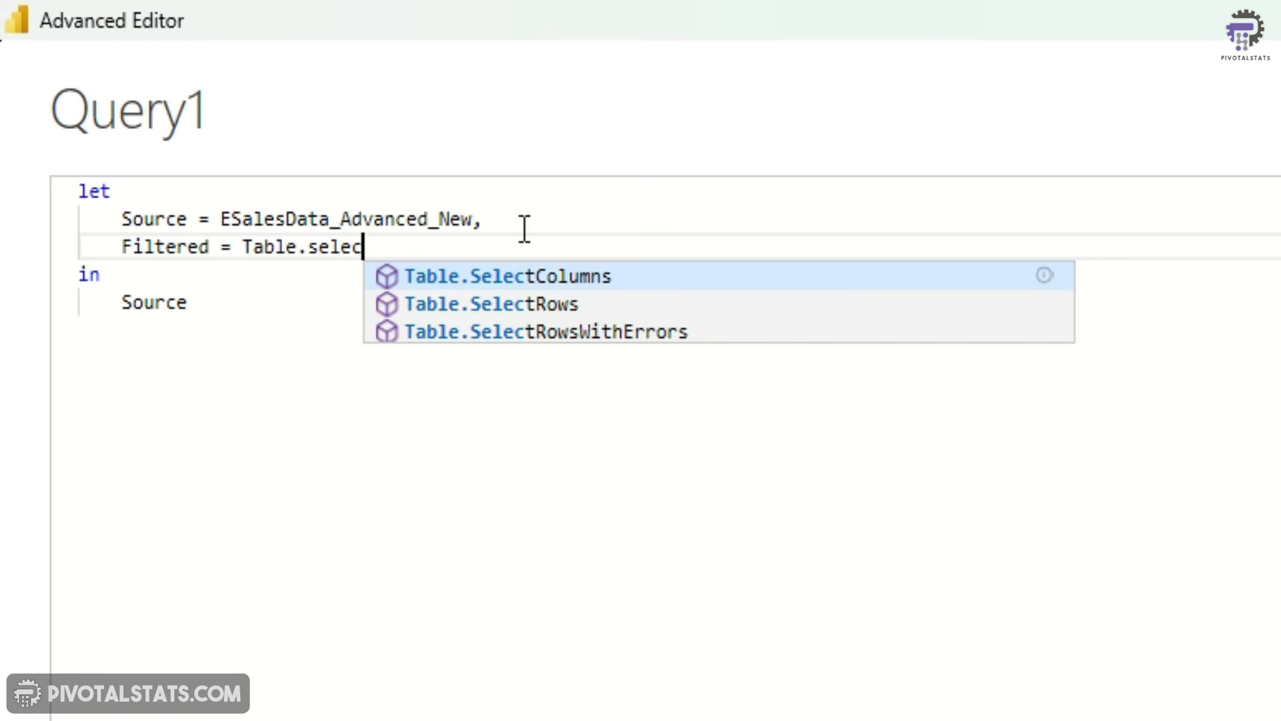
pyautogui.press('Down')
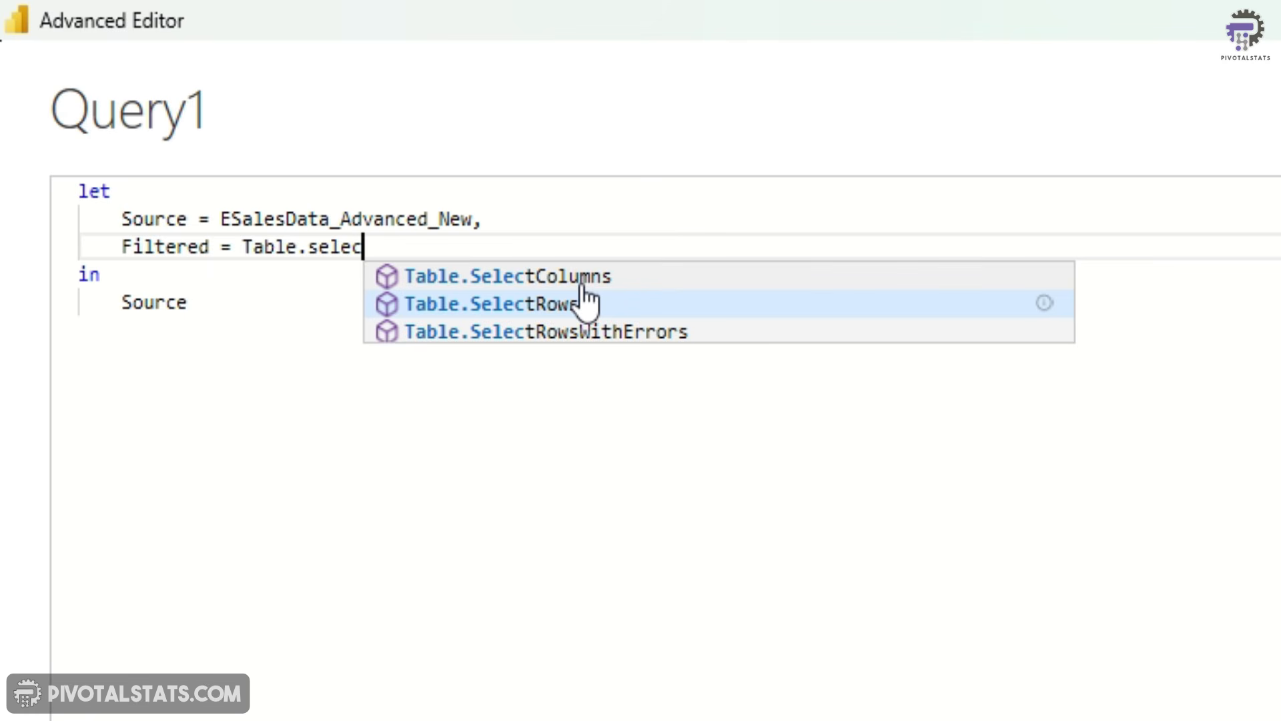
pyautogui.press('Tab')
pyautogui.write('(')
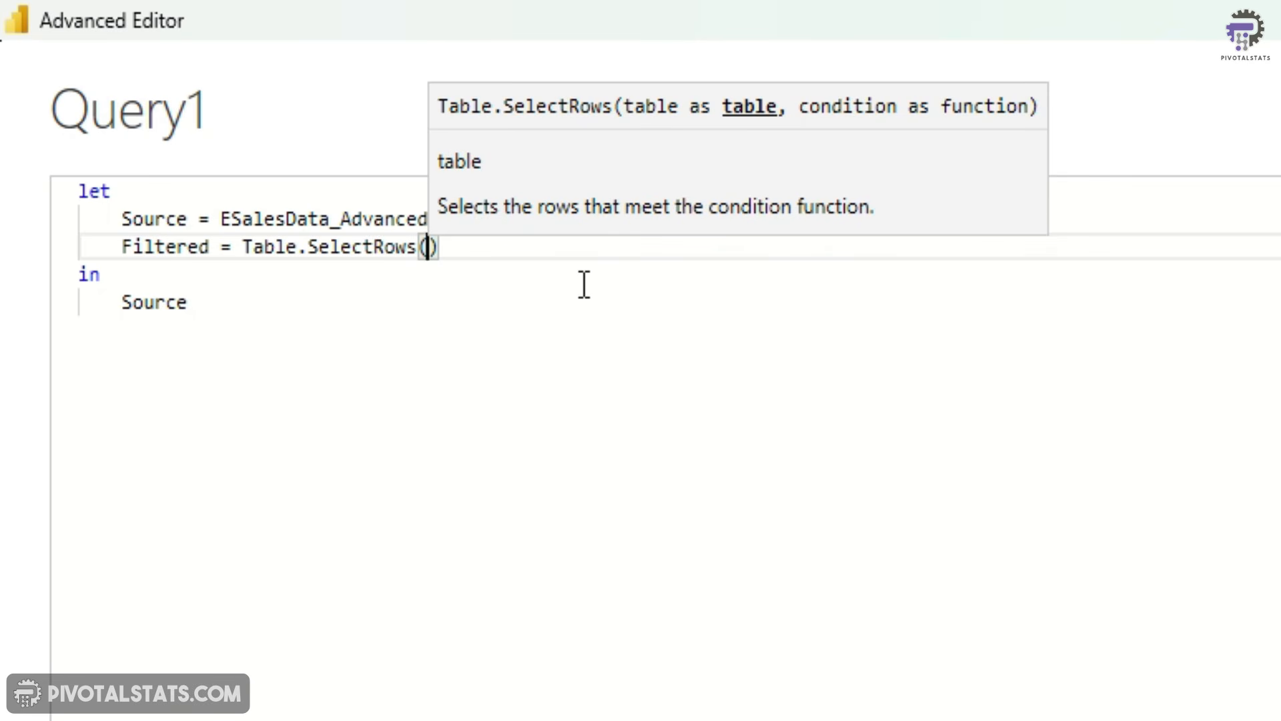
# Step: Supply Table.SelectRows with the Source table and the condition each [Quantity] > 50
pyautogui.write('Source')
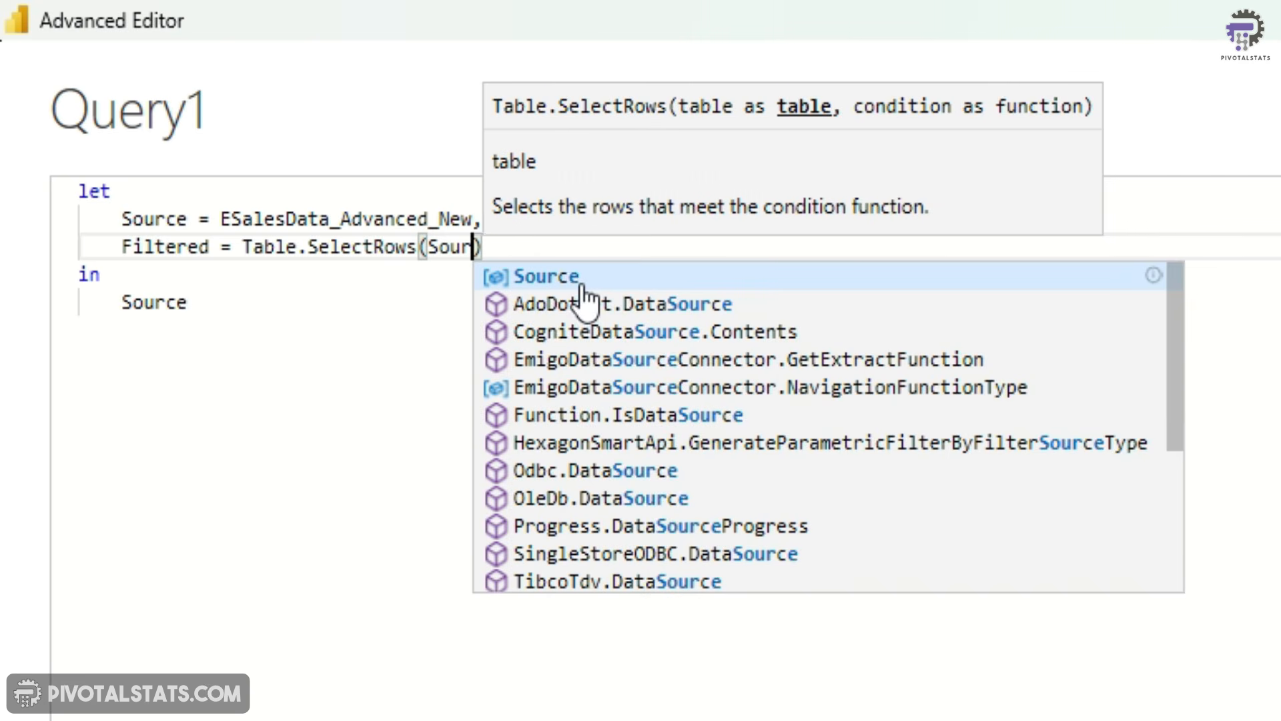
pyautogui.write(',')
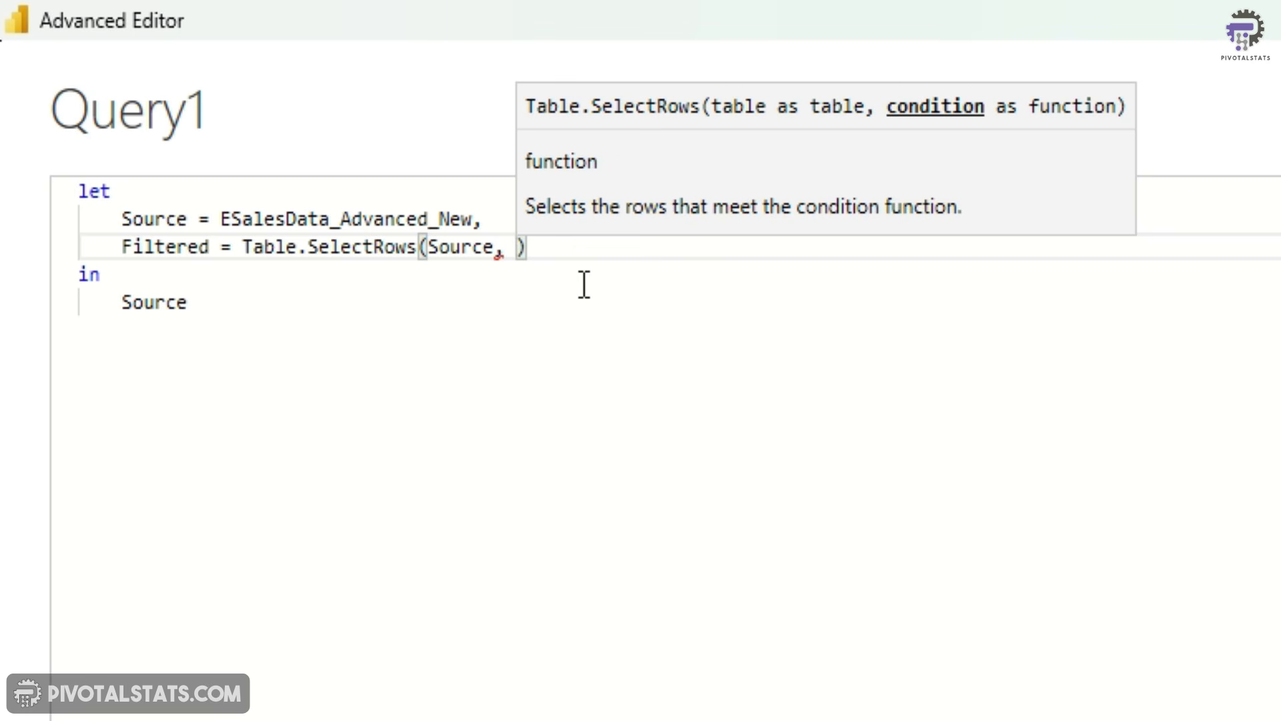
pyautogui.write('each')
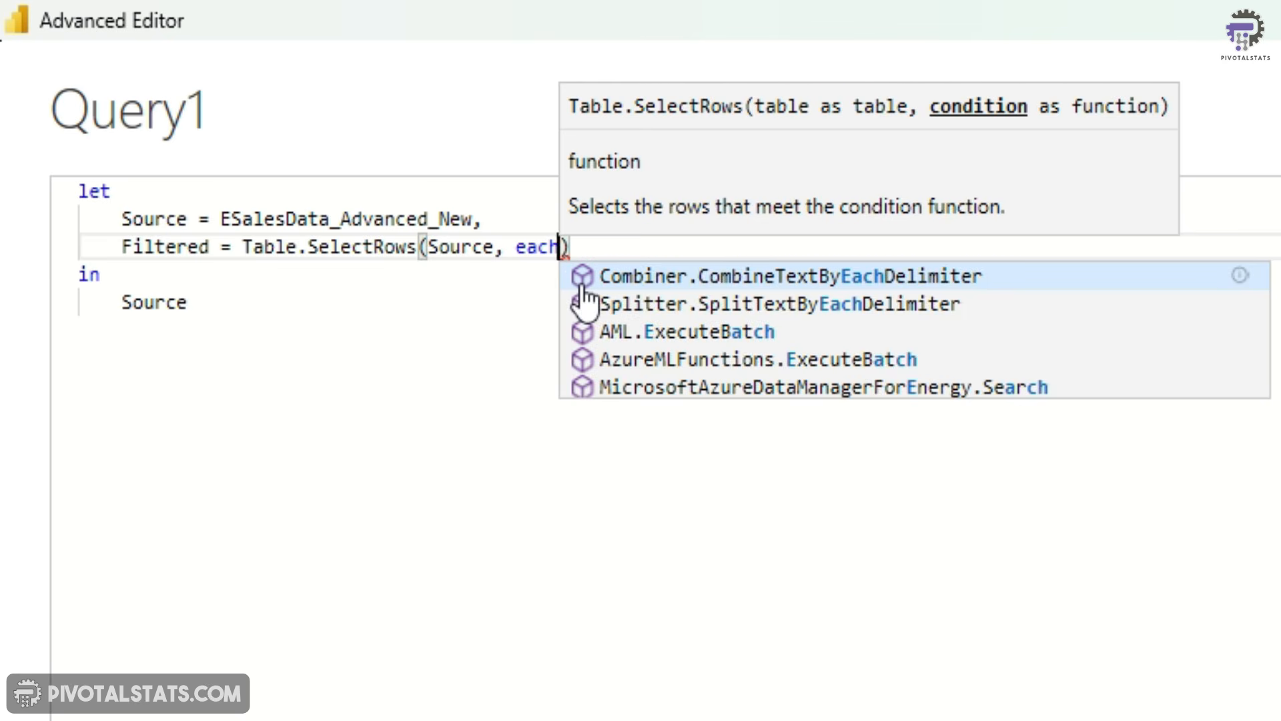
pyautogui.write(' [')
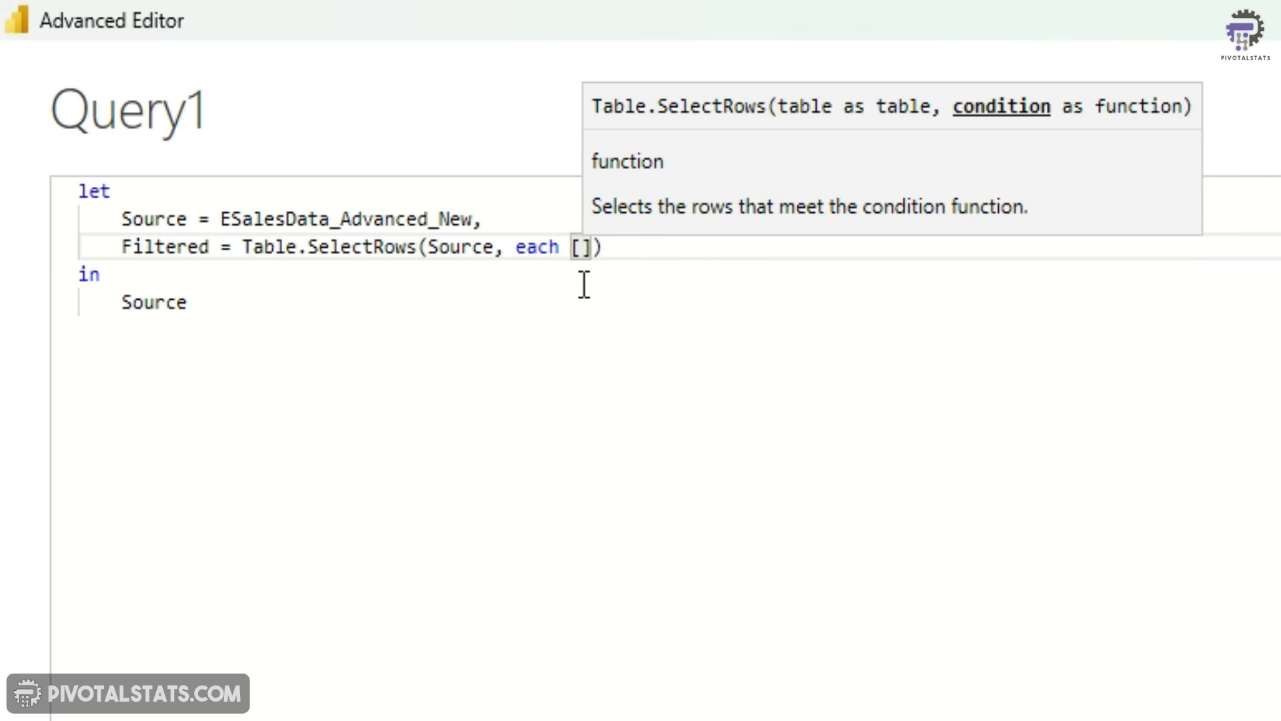
pyautogui.write('Quantity')
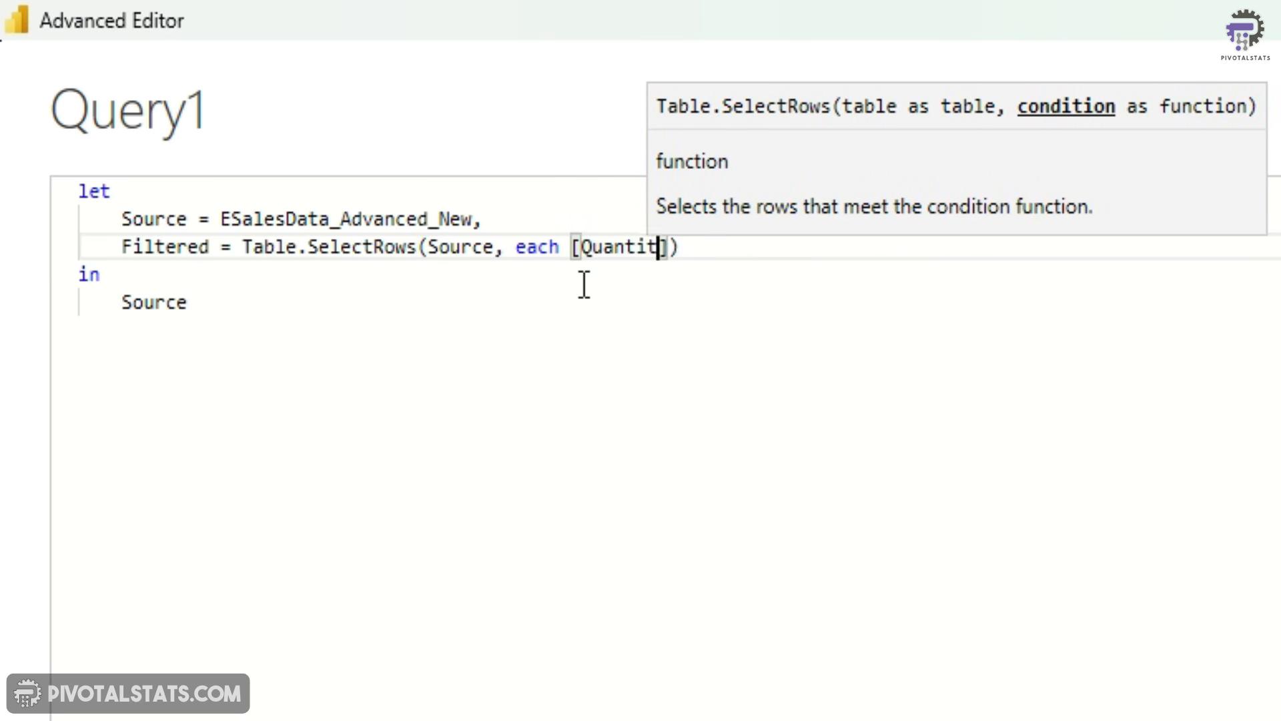
pyautogui.write('] > ')
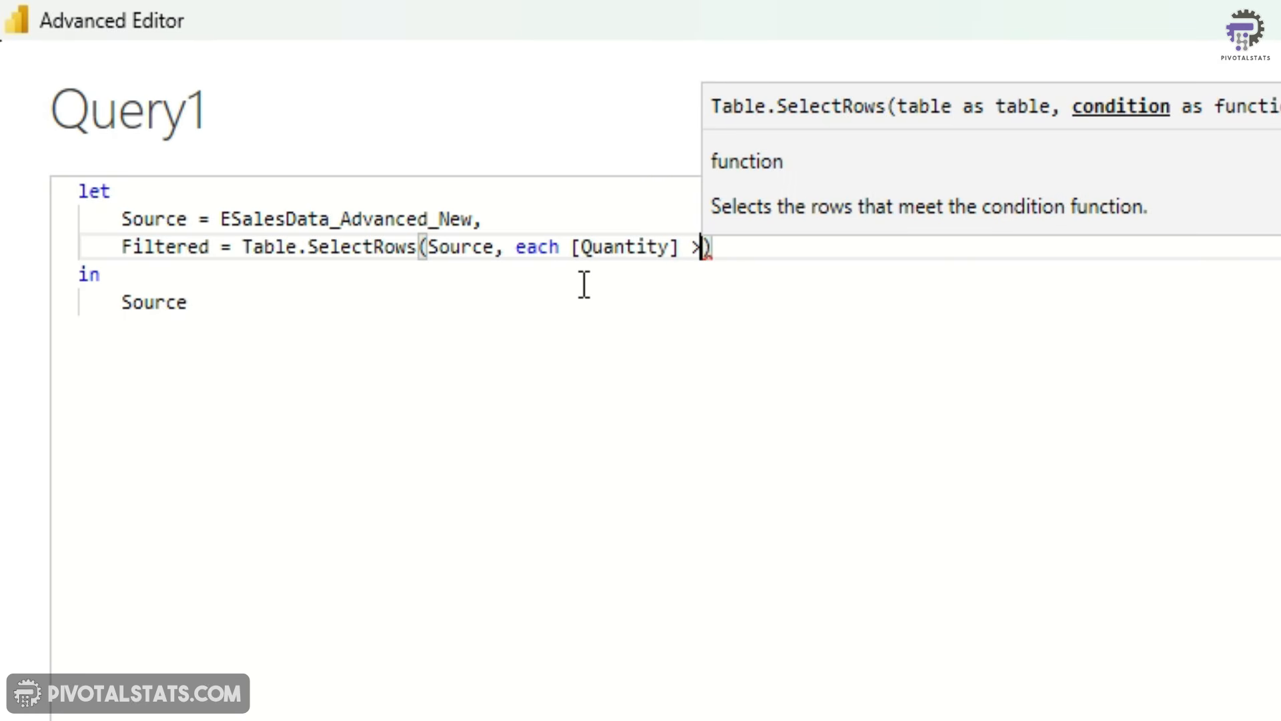
pyautogui.write('50')
# Step: Make the in clause of Query1 return Filtered instead of Source, and apply the code
pyautogui.moveTo(200, 301); pyautogui.dragTo(168, 301)
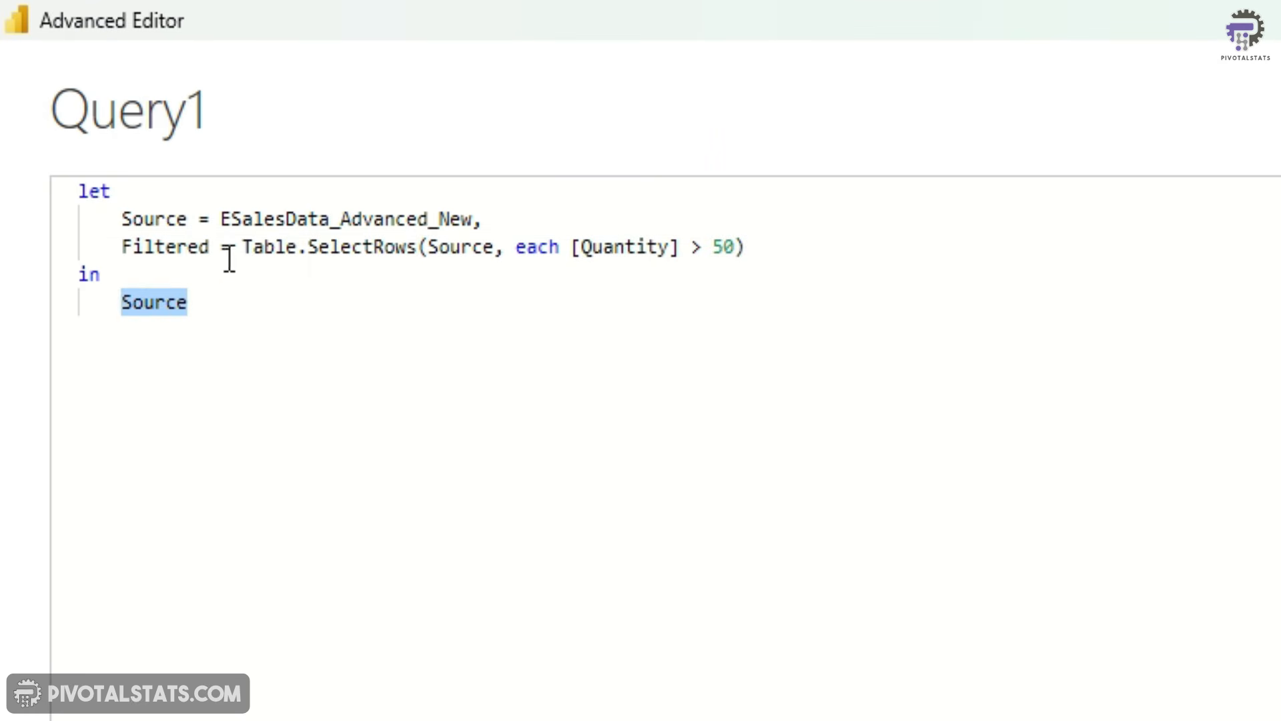
pyautogui.doubleClick(176, 246)
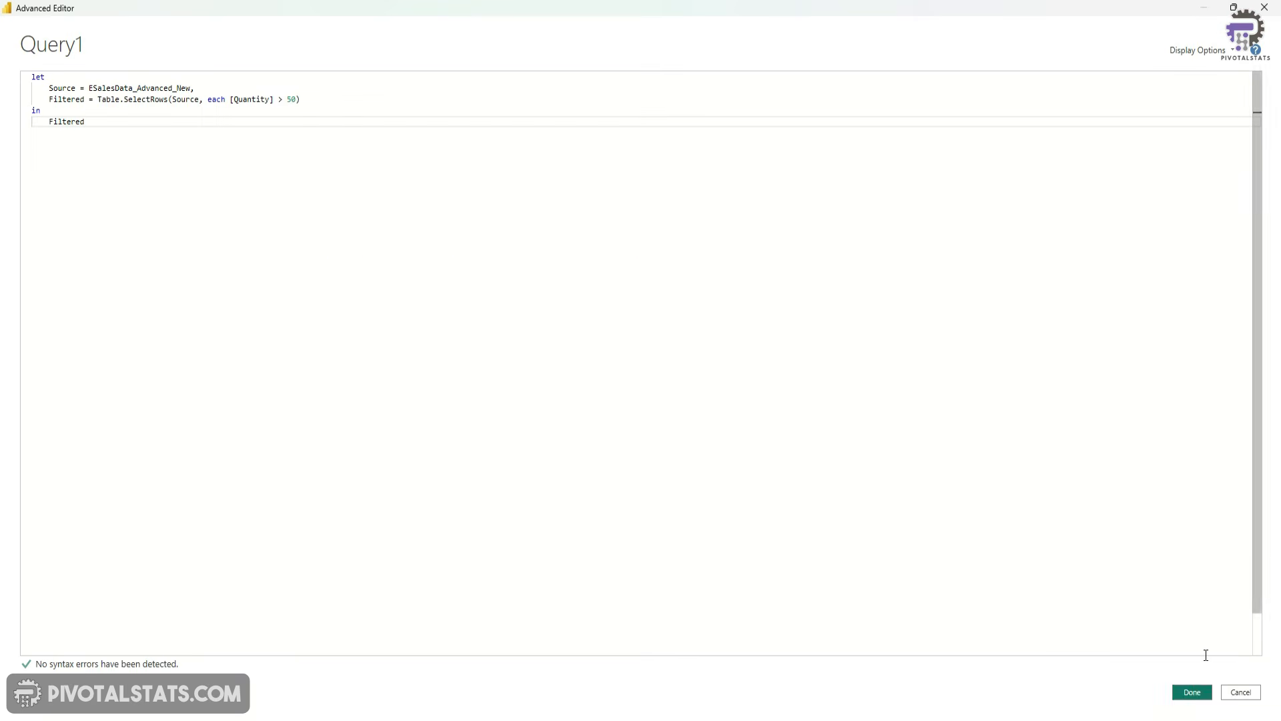
pyautogui.click(1191, 691)
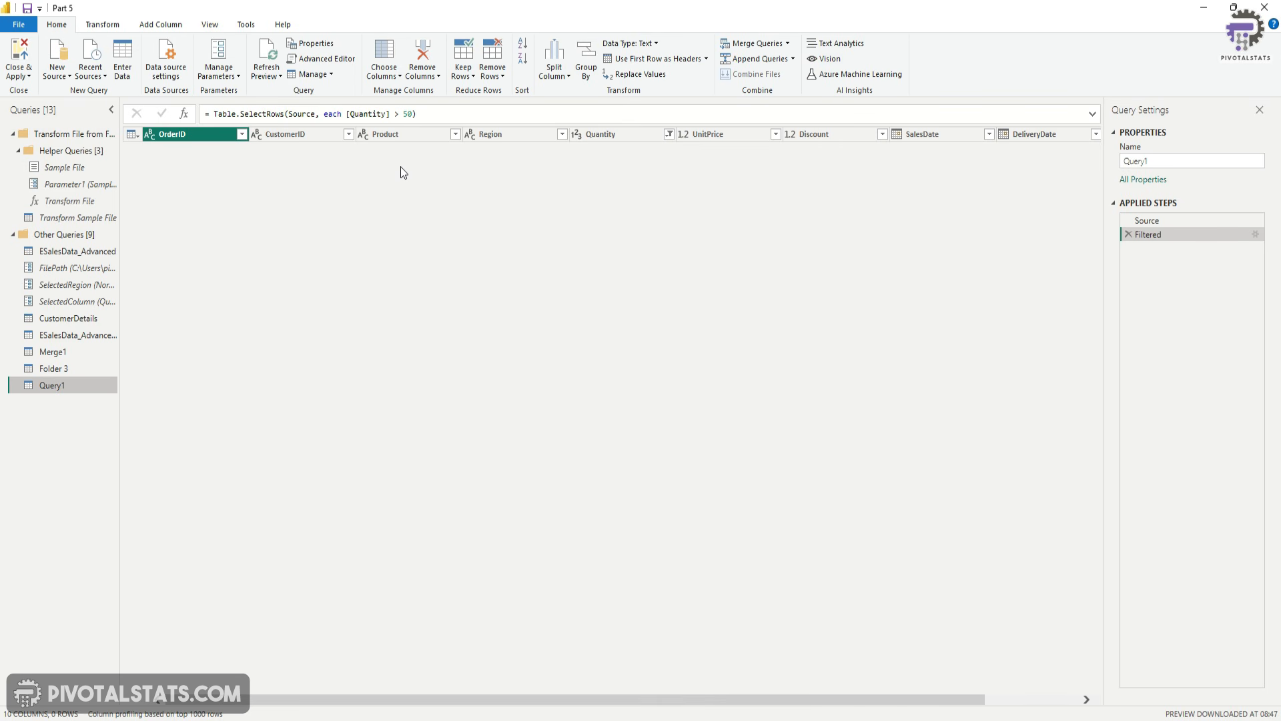
# Step: Check which Quantity values exist in ESalesData_Advanced_New without filtering them, and return to Query1
pyautogui.click(73, 337)
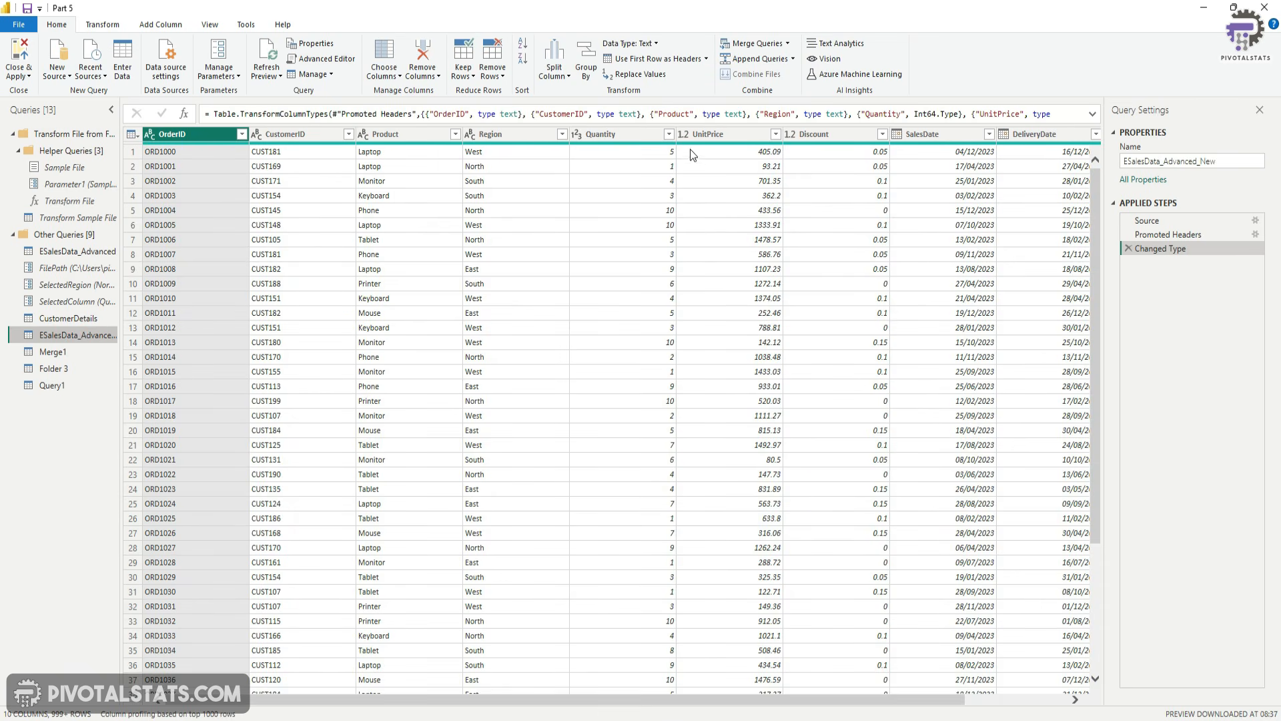
pyautogui.click(668, 135)
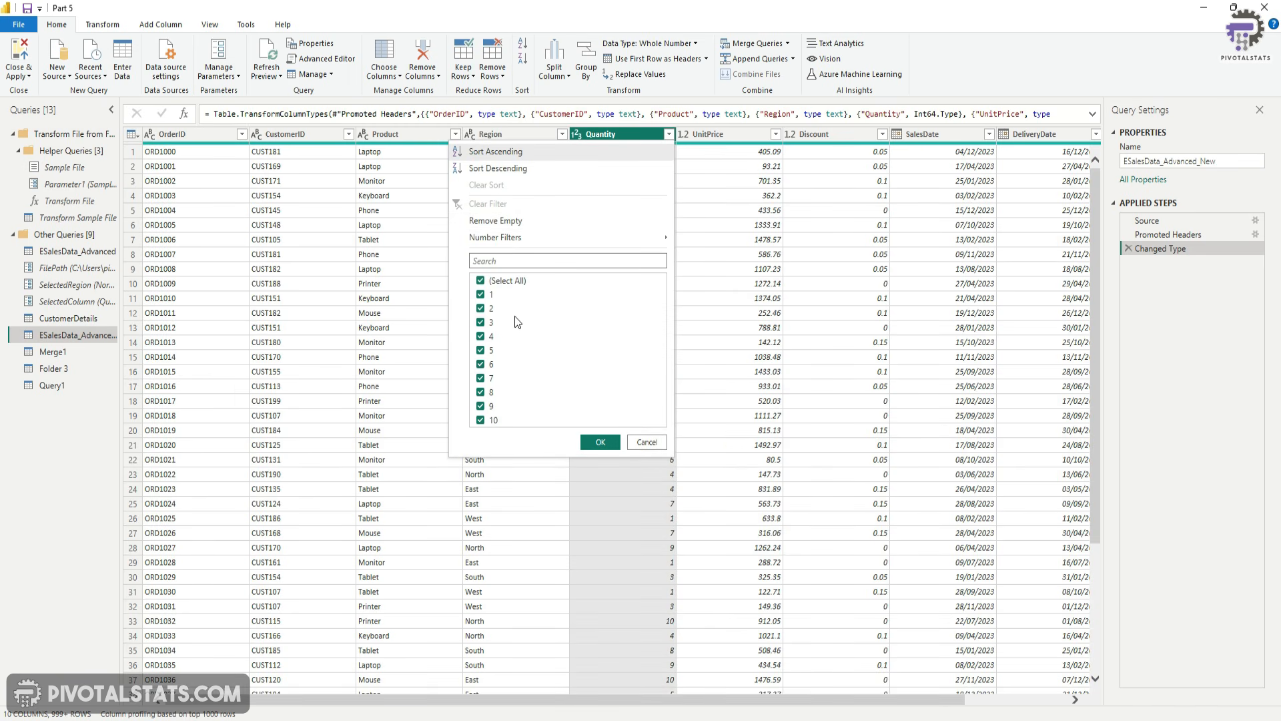
pyautogui.click(646, 442)
pyautogui.click(48, 386)
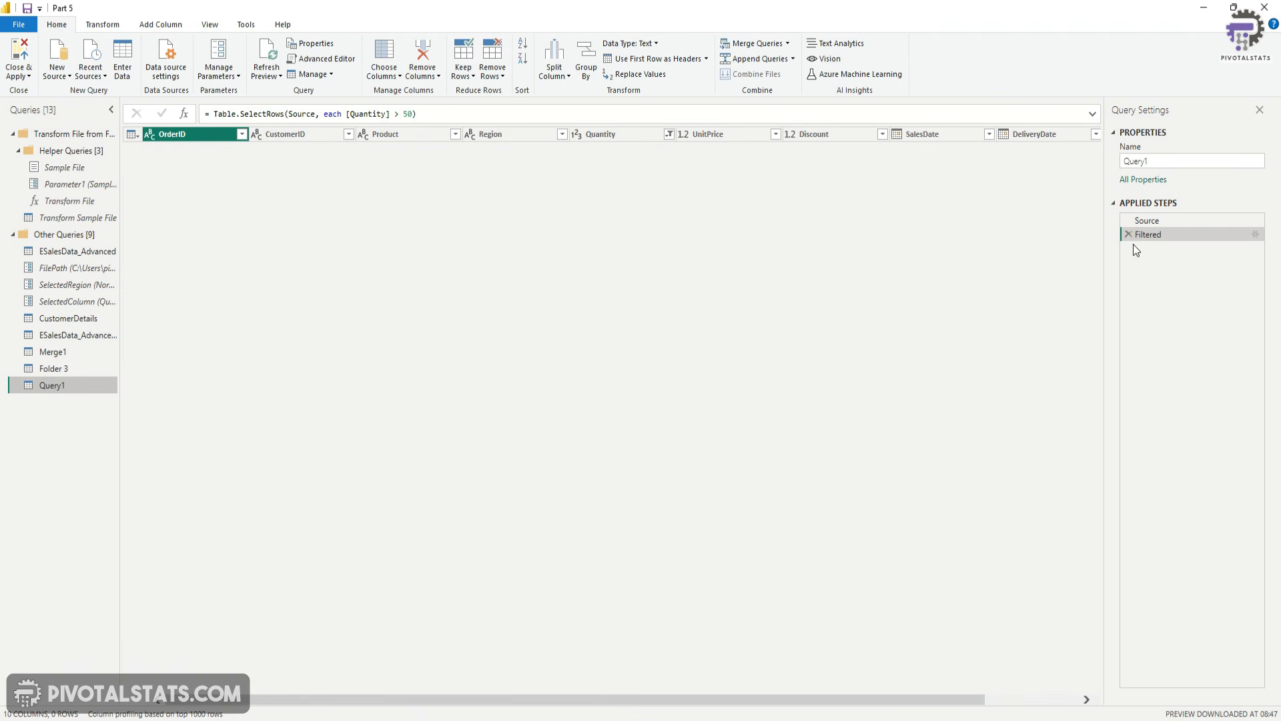
# Step: Change the Quantity threshold in Query1's Filtered step formula to 5 and apply it
pyautogui.click(403, 114)
pyautogui.hotkey('shift', 'Right')
pyautogui.hotkey('shift', 'Right')
pyautogui.write('5')
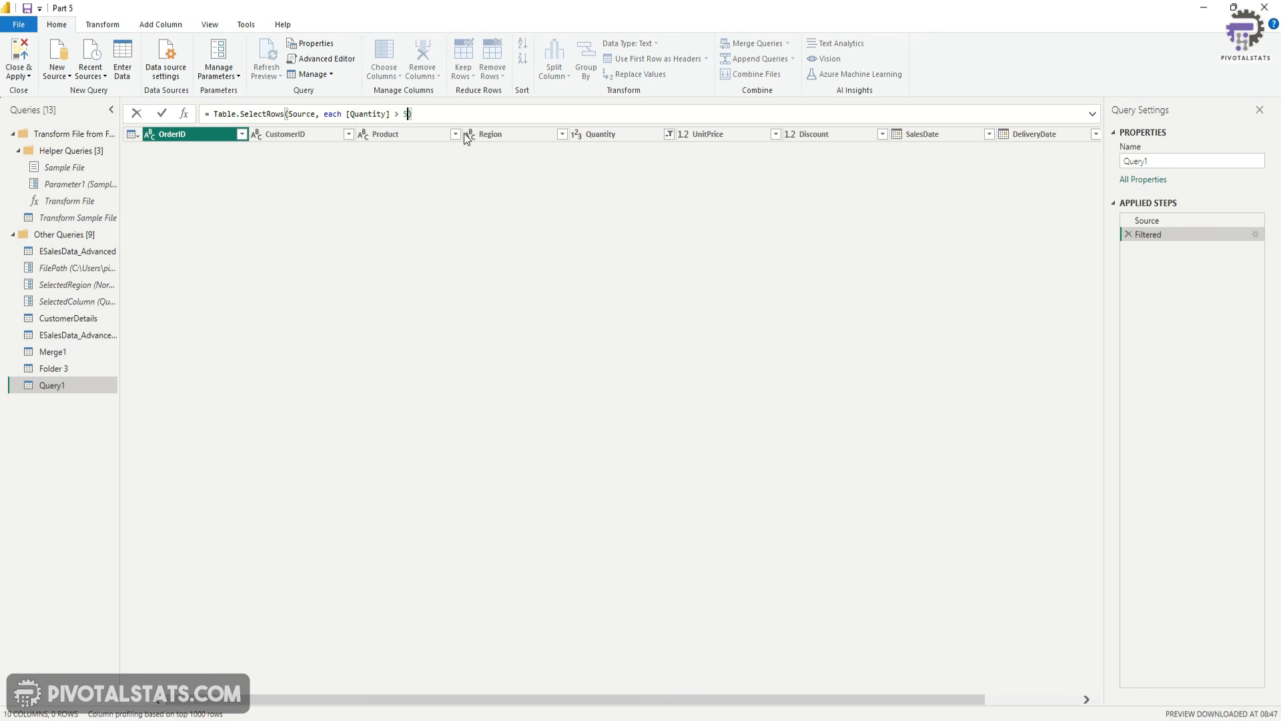
pyautogui.click(161, 115)
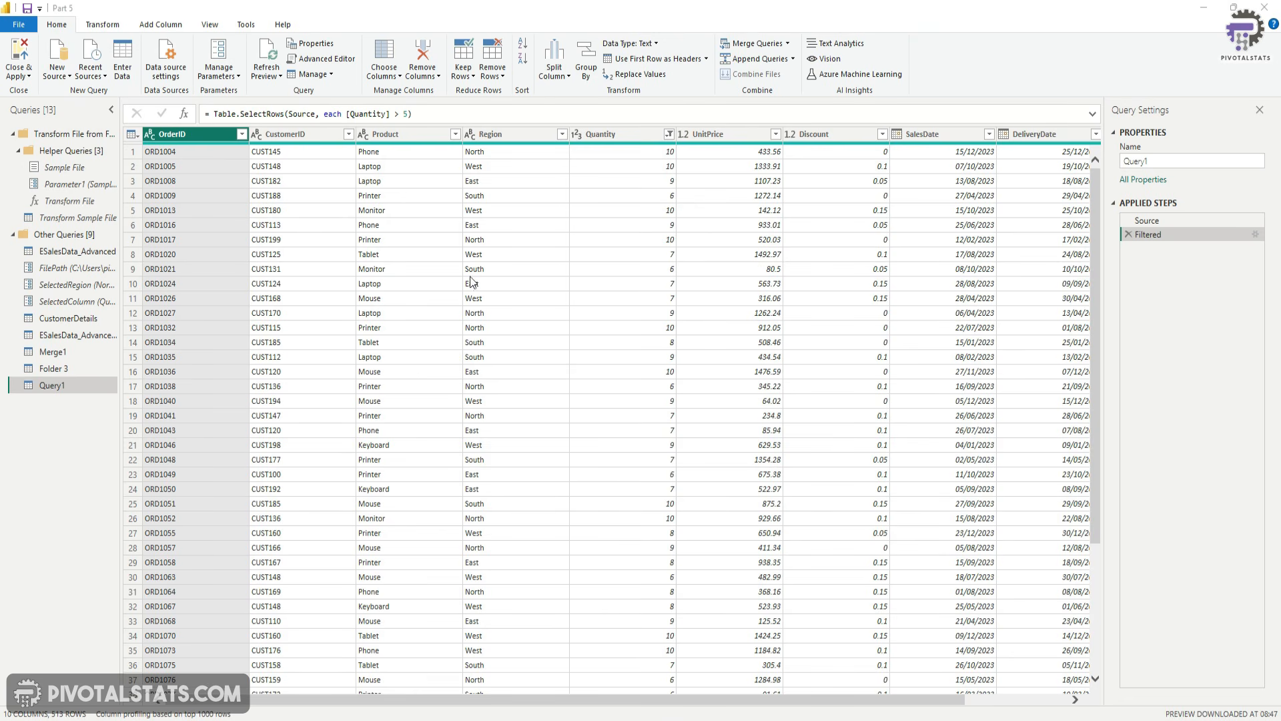
# Step: Extend the Filtered condition in Query1's Advanced Editor with and [Region] = "East"
pyautogui.click(329, 58)
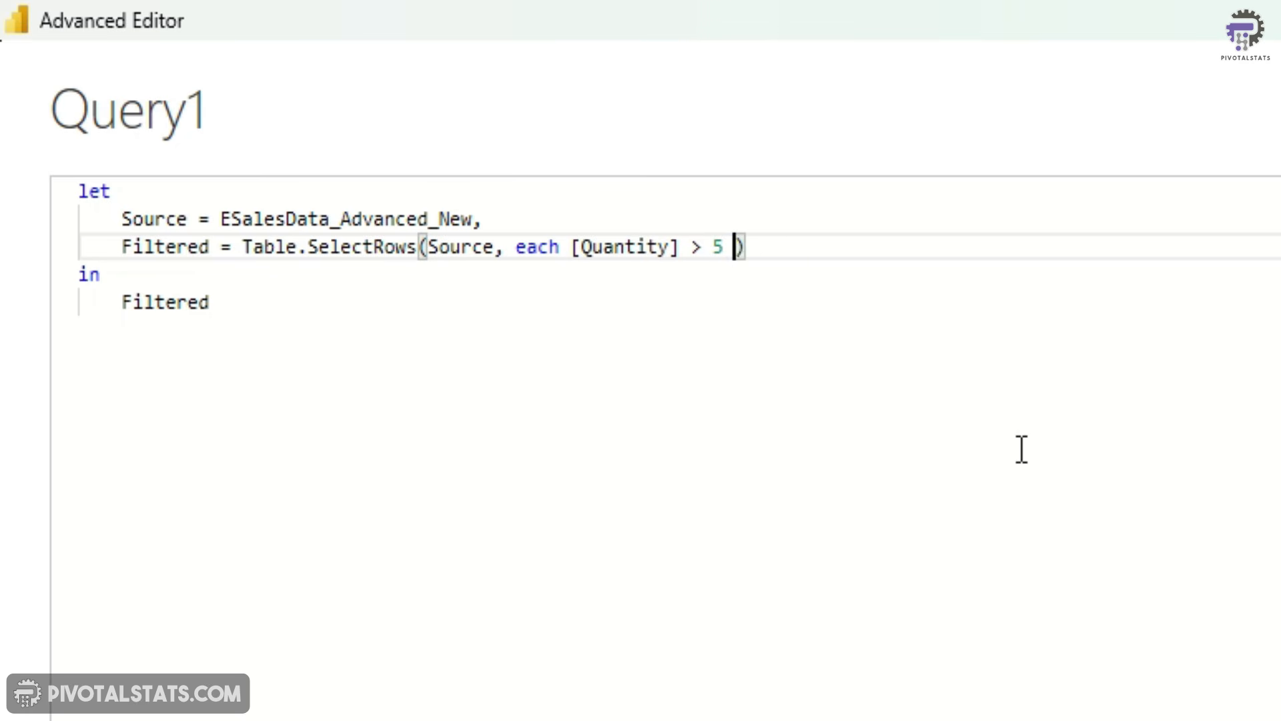
pyautogui.write('and [Region] = ')
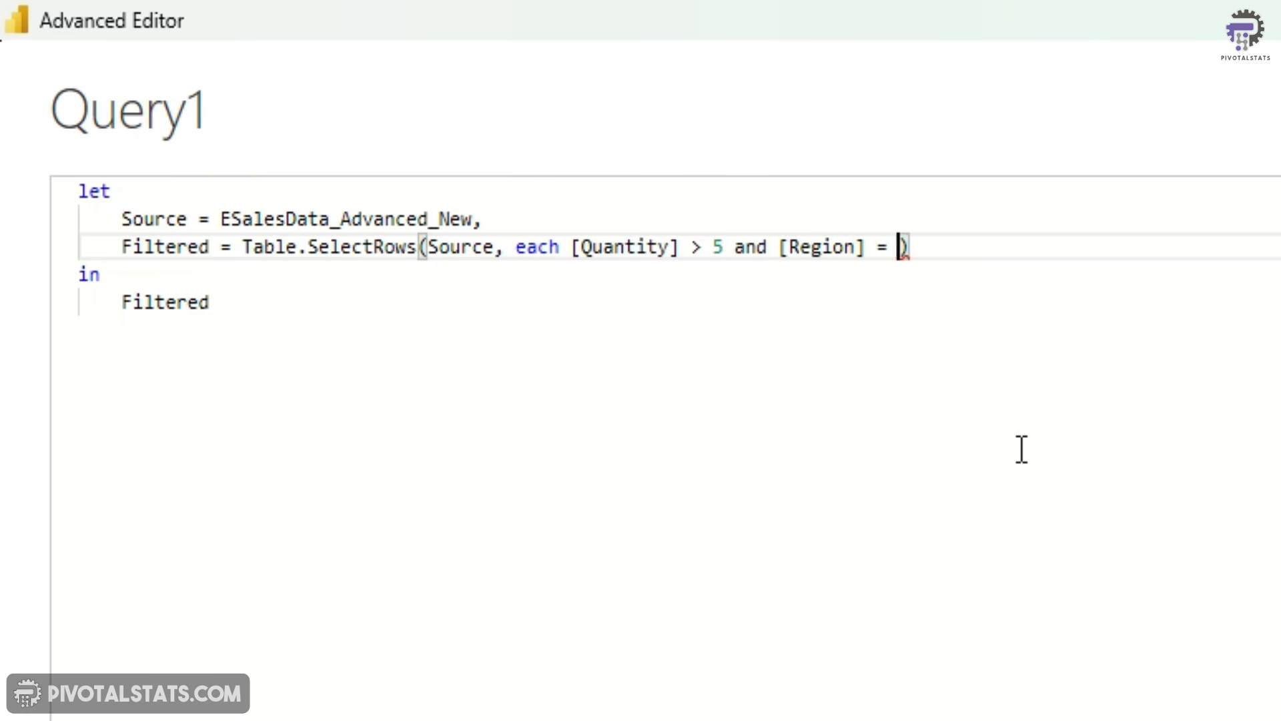
pyautogui.write('"East')
pyautogui.press('Right')
# Step: Replace "East" with the SelectedRegion parameter in Query1's Filtered condition, and apply the code
pyautogui.press('Left')
pyautogui.hotkey('shift', 'Left')
pyautogui.hotkey('shift', 'Left')
pyautogui.hotkey('shift', 'Left')
pyautogui.hotkey('shift', 'Left')
pyautogui.hotkey('shift', 'Left')
pyautogui.hotkey('shift', 'Left')
pyautogui.press('End')
pyautogui.press('Left')
pyautogui.hotkey('shift', 'Left')
pyautogui.hotkey('shift', 'Left')
pyautogui.hotkey('shift', 'Left')
pyautogui.hotkey('shift', 'Left')
pyautogui.hotkey('shift', 'Left')
pyautogui.hotkey('shift', 'Left')
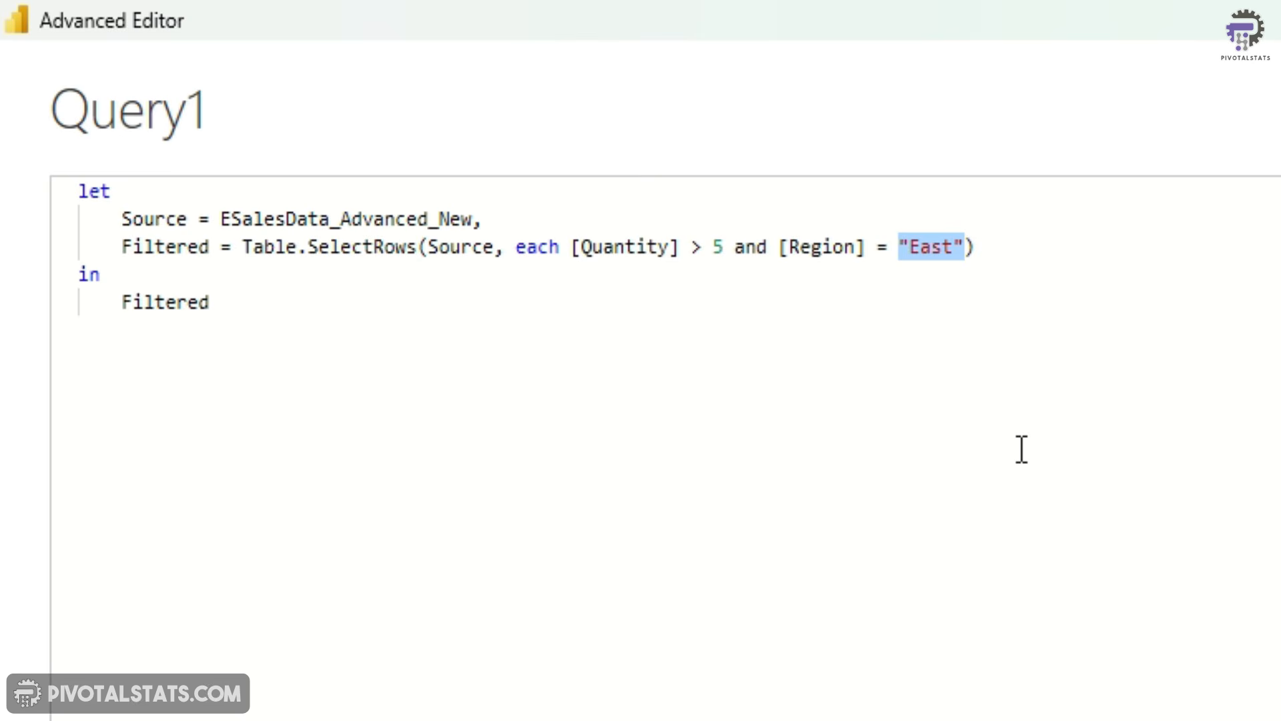
pyautogui.write('Sel')
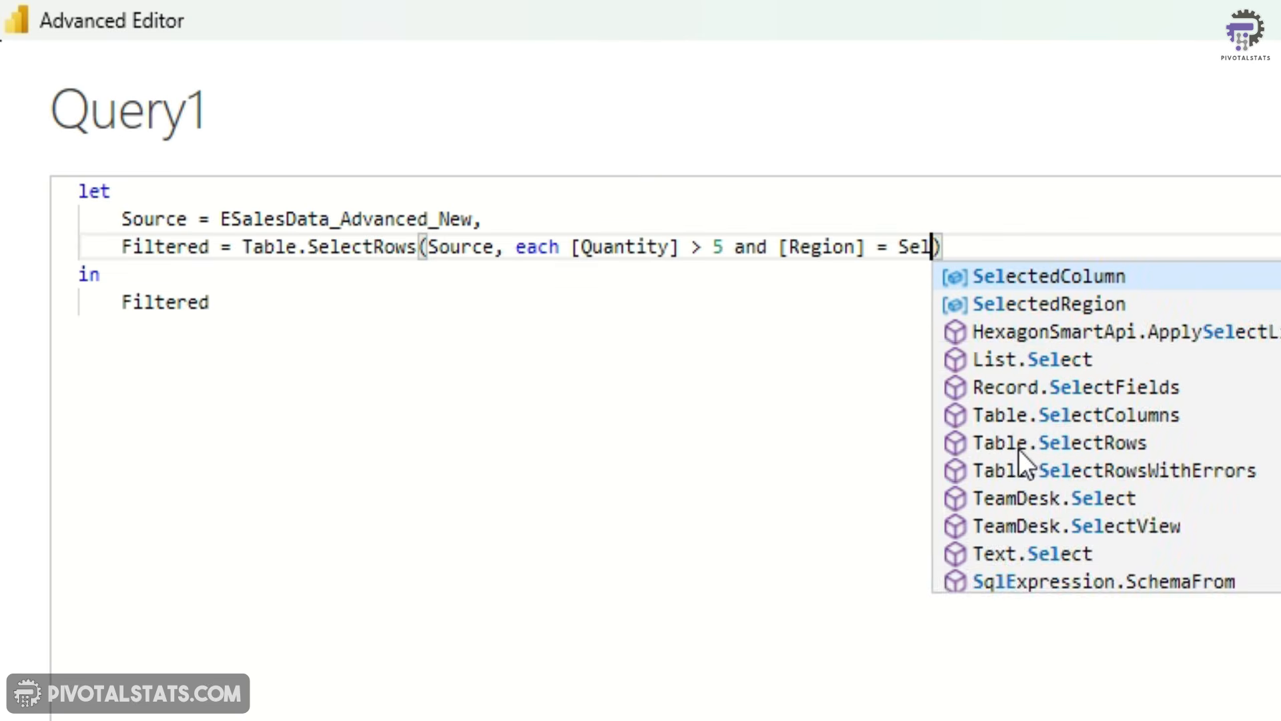
pyautogui.write('ected')
pyautogui.press('Down')
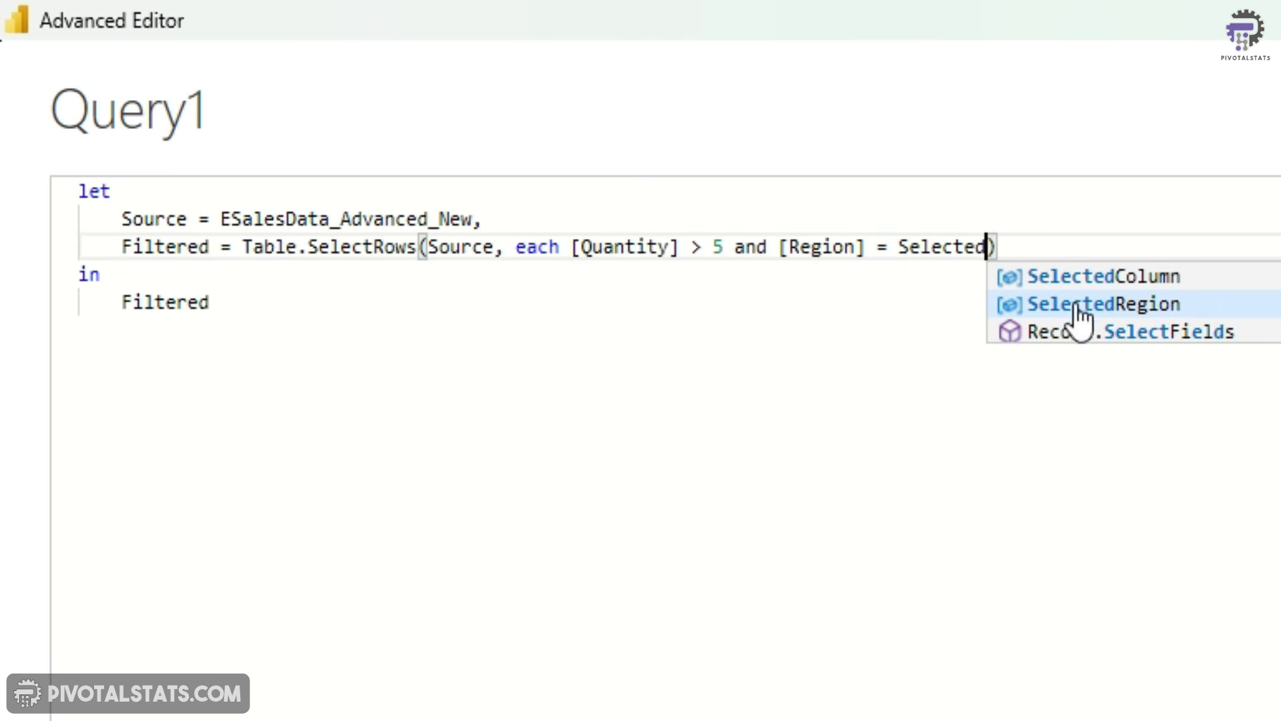
pyautogui.click(1186, 307)
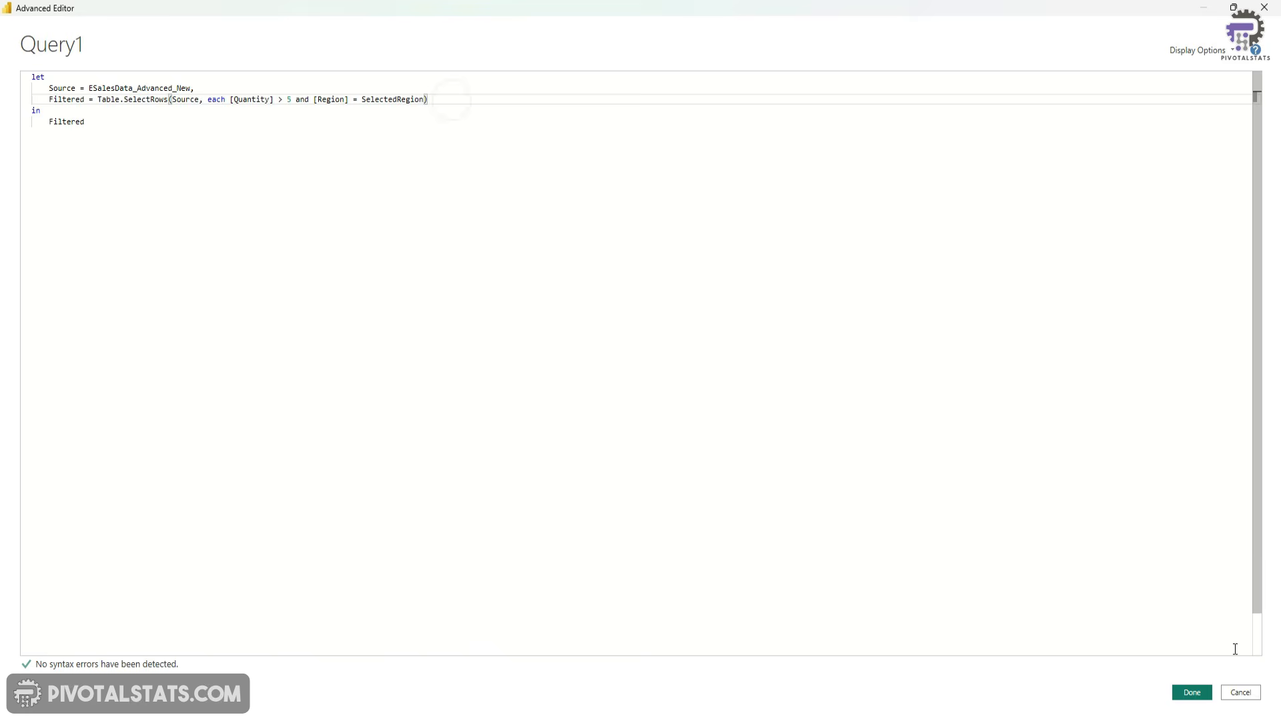
pyautogui.click(1191, 692)
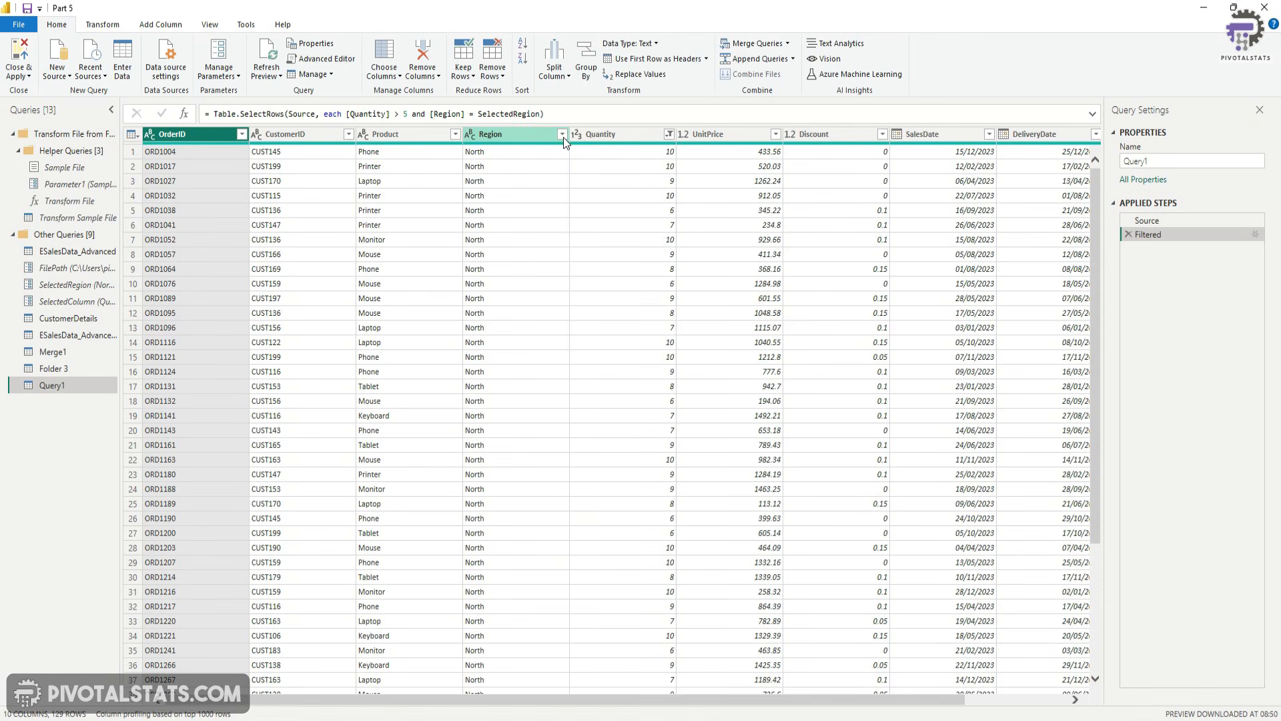
# Step: Check Query1's Region column against the current value of the SelectedRegion parameter, and return to ESalesData_Advanced_New
pyautogui.click(563, 137)
pyautogui.click(563, 137)
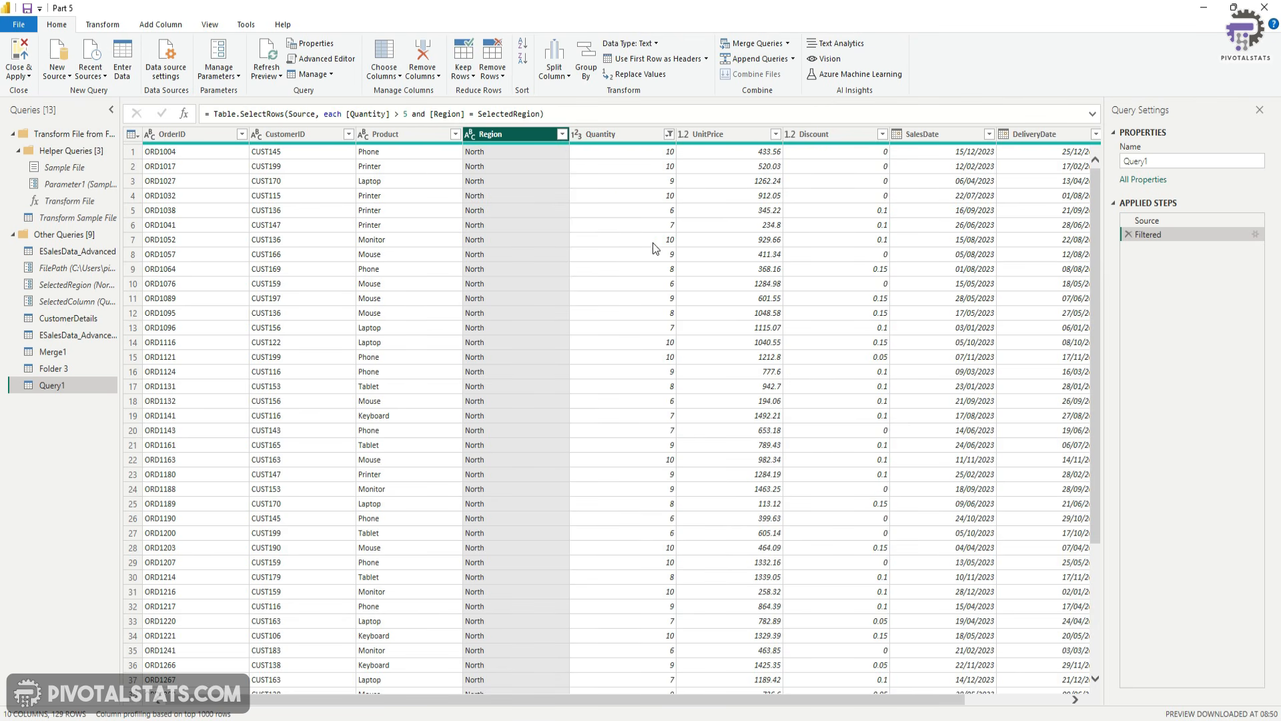
pyautogui.click(71, 286)
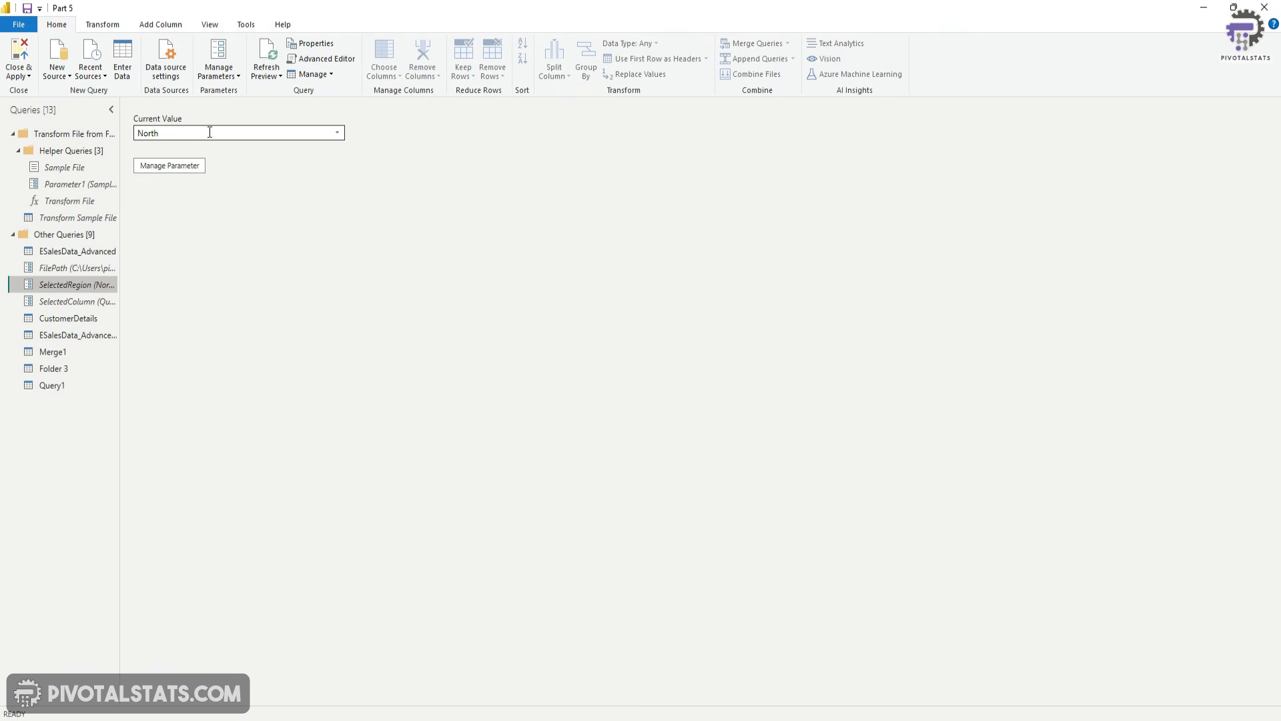
pyautogui.click(73, 335)
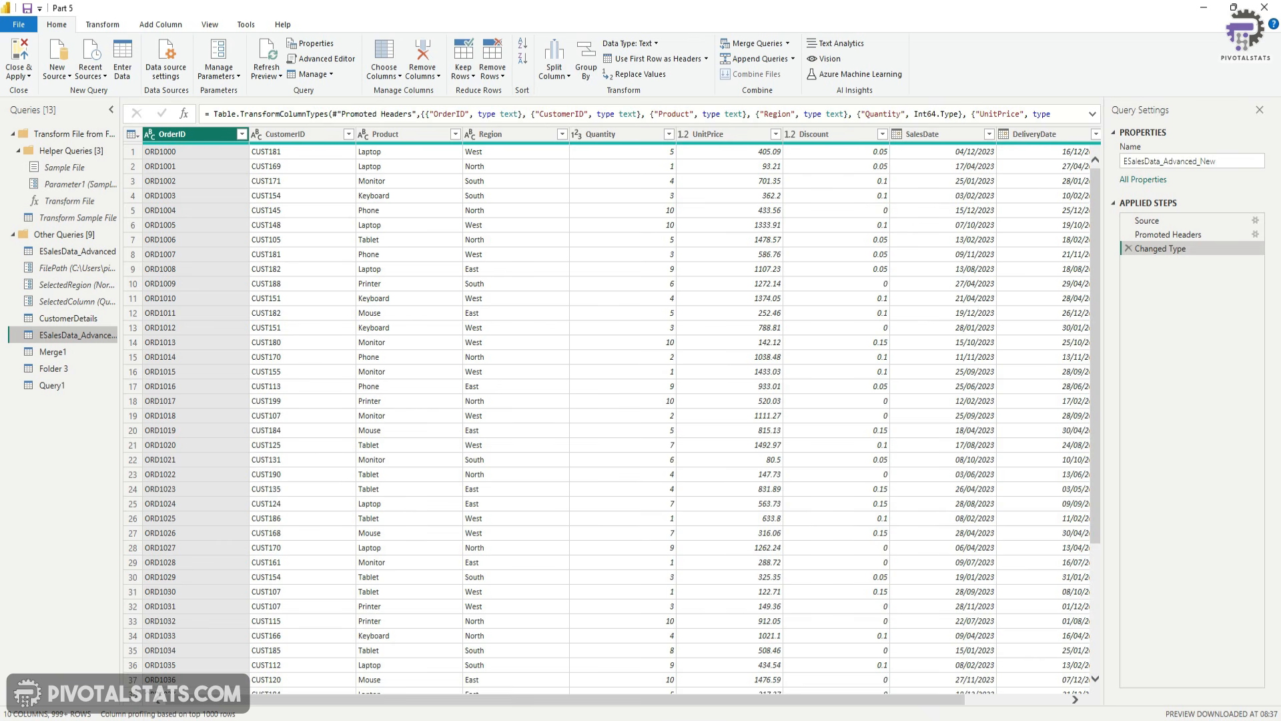
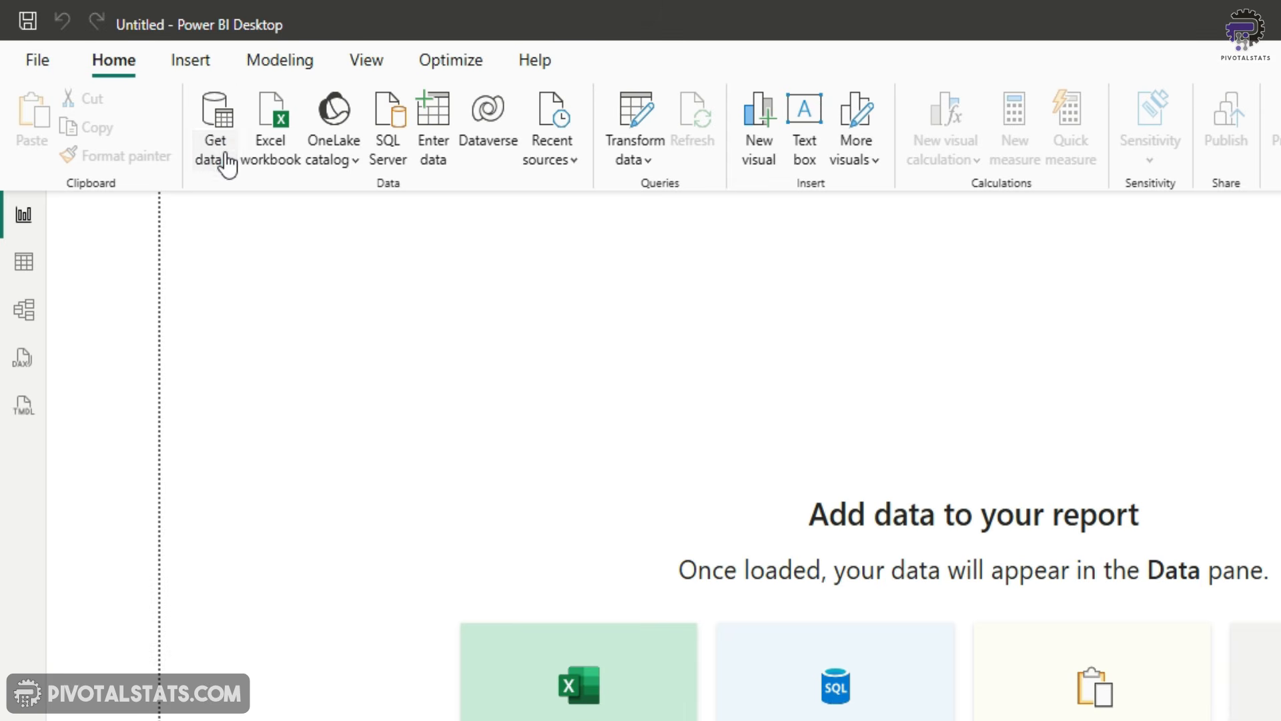
# Step: Import Sales_With_Errors.csv into the new report and open it for transformation in Power Query Editor
pyautogui.click(227, 163)
pyautogui.click(297, 463)
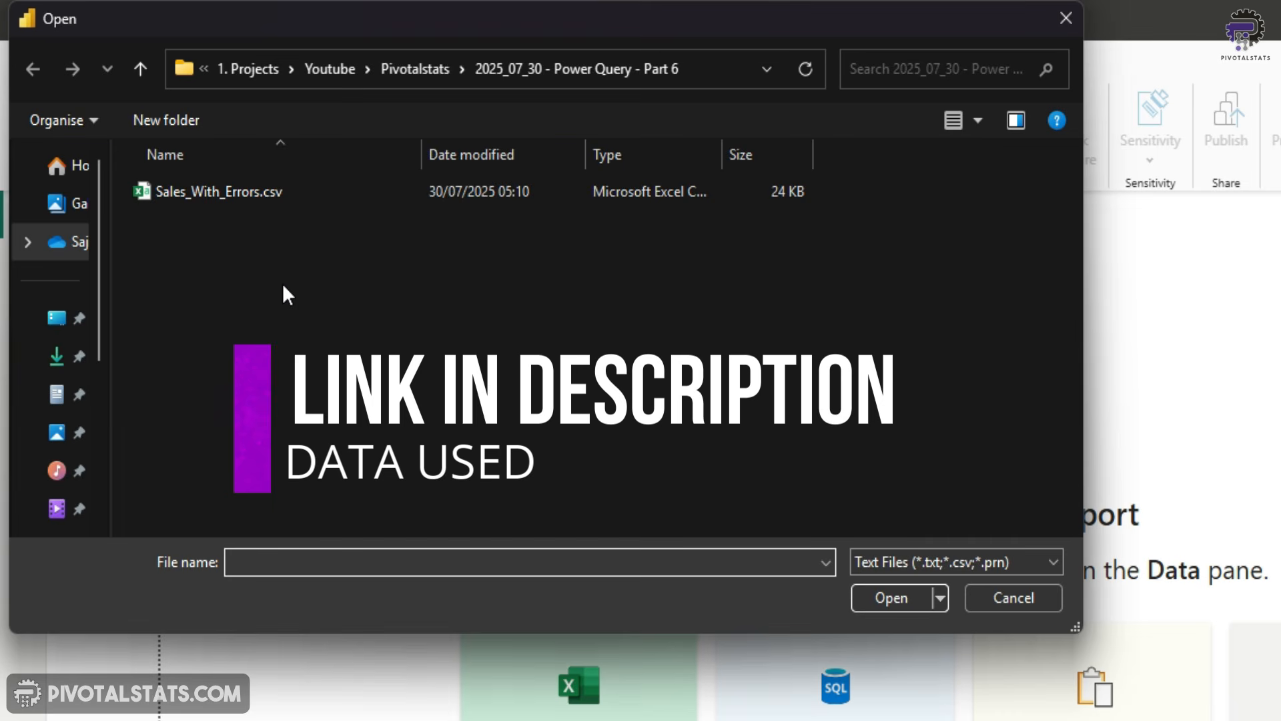
pyautogui.doubleClick(267, 192)
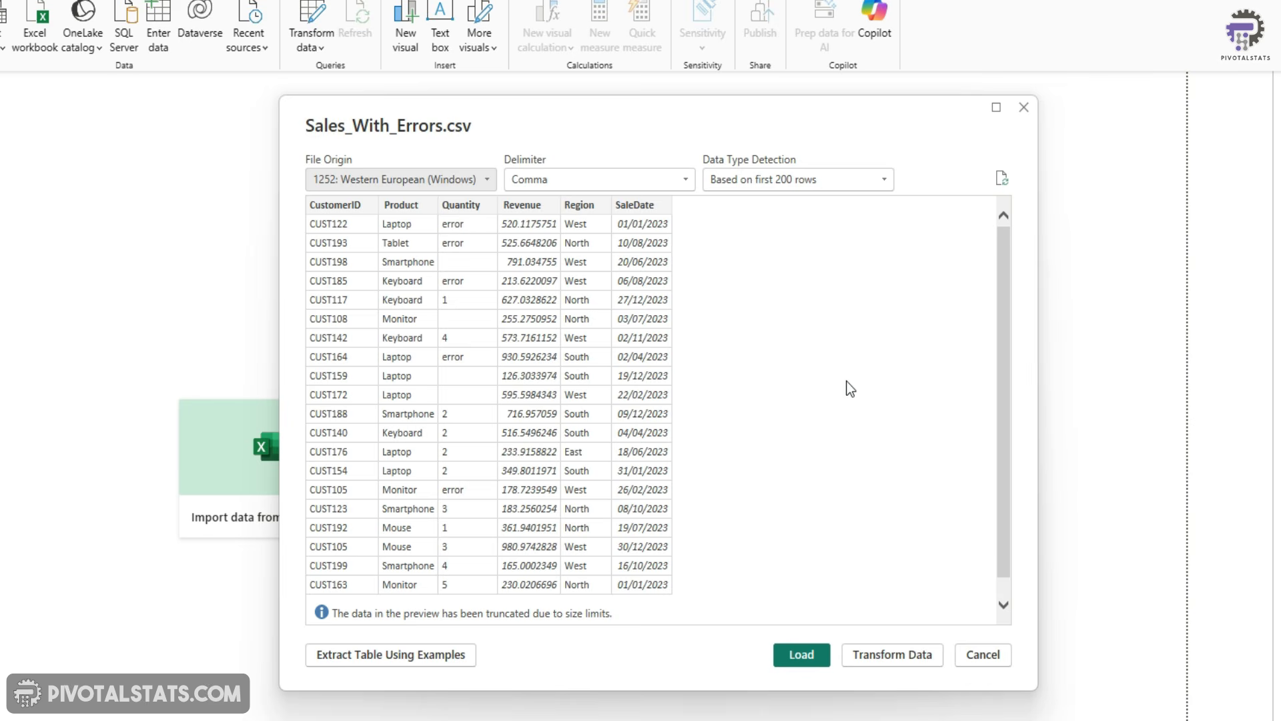
pyautogui.click(905, 658)
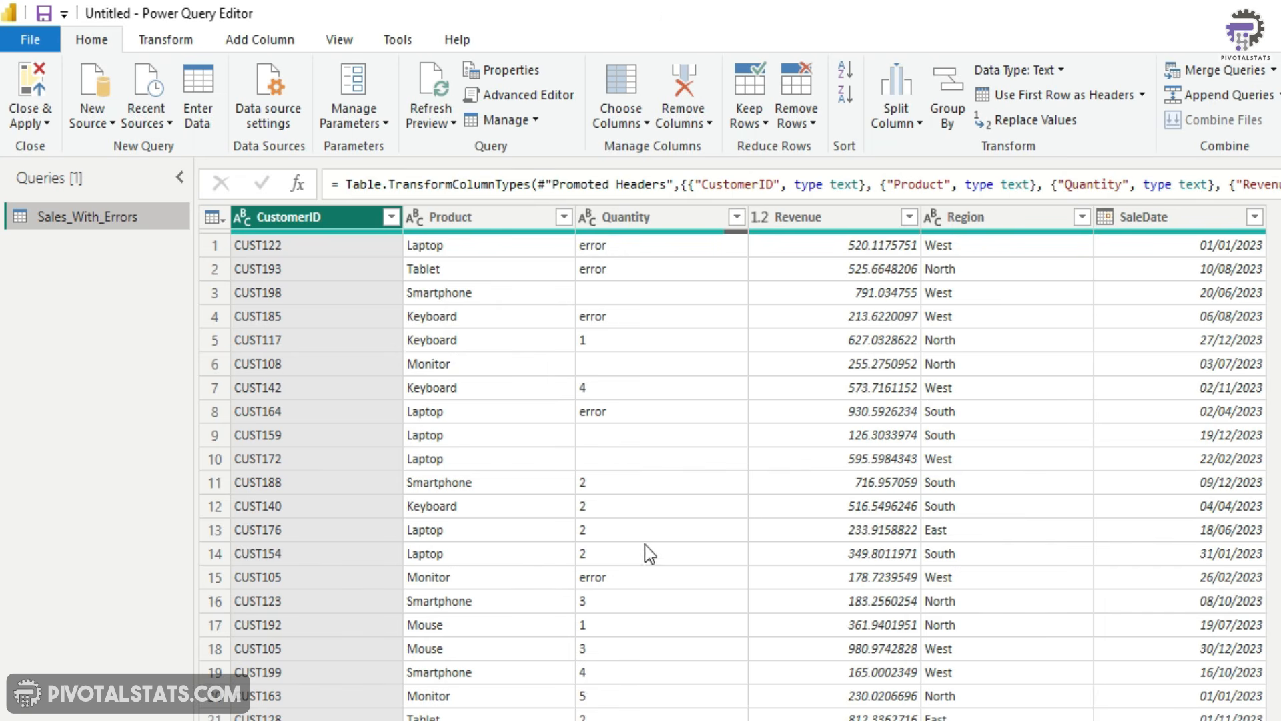
# Step: Set the Quantity column's data type to Whole Number, and inspect its first-row error, deleting the drill-down step this adds
pyautogui.click(591, 228)
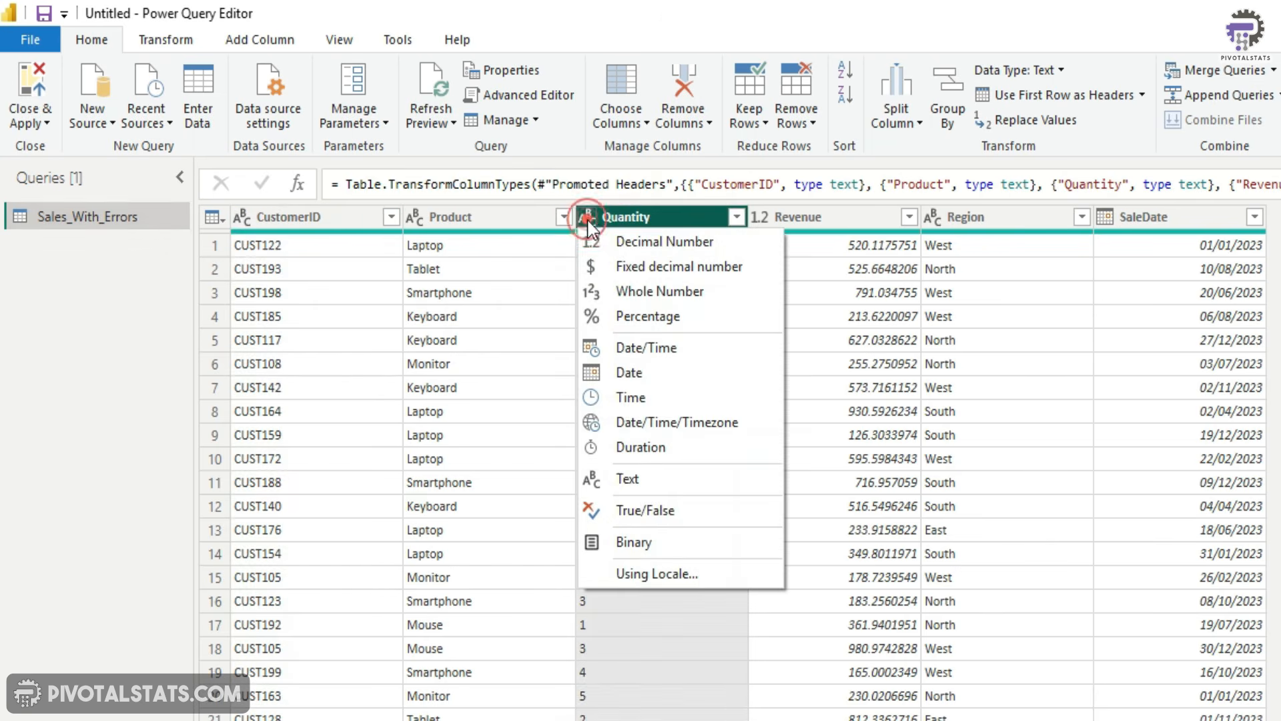
pyautogui.click(648, 295)
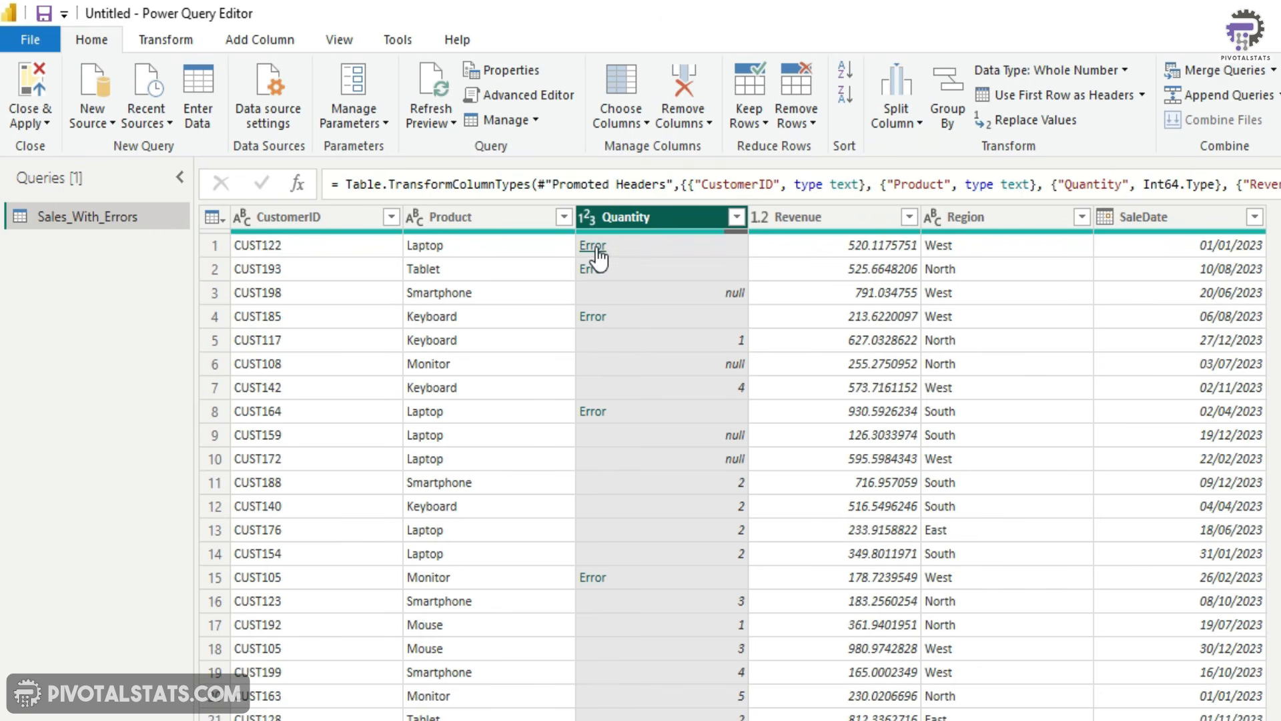
pyautogui.click(593, 246)
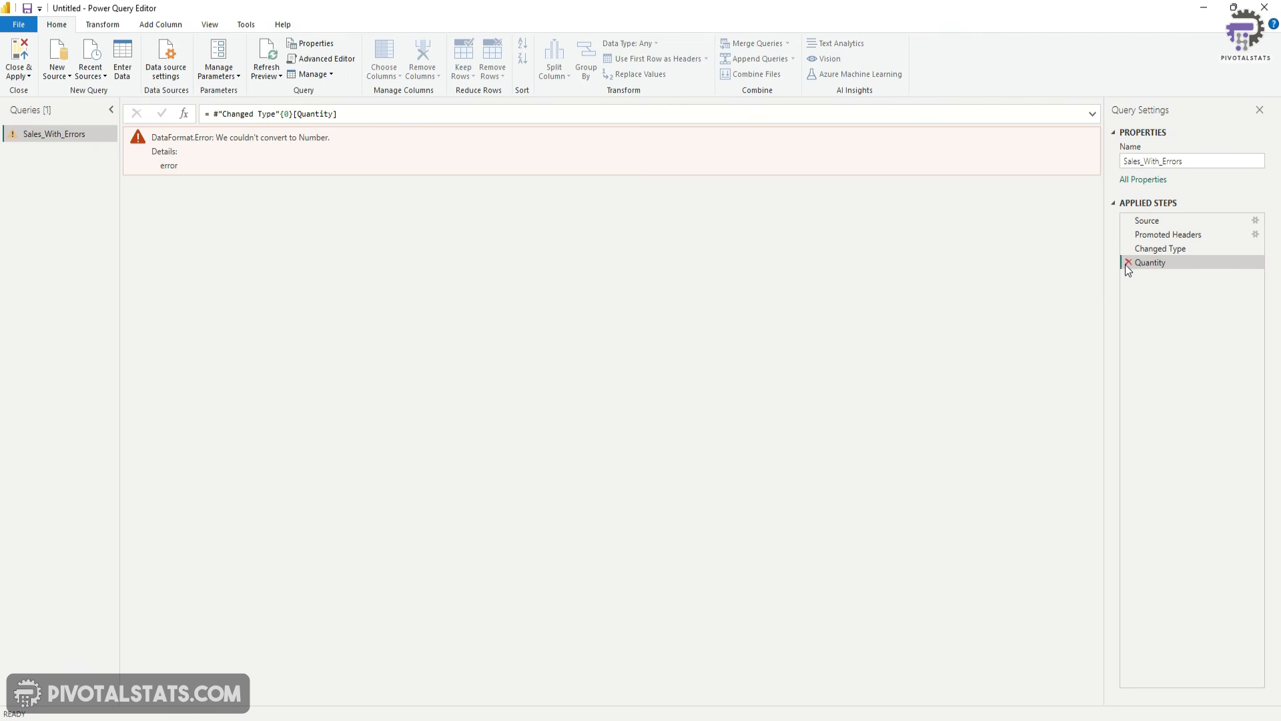
pyautogui.click(1127, 262)
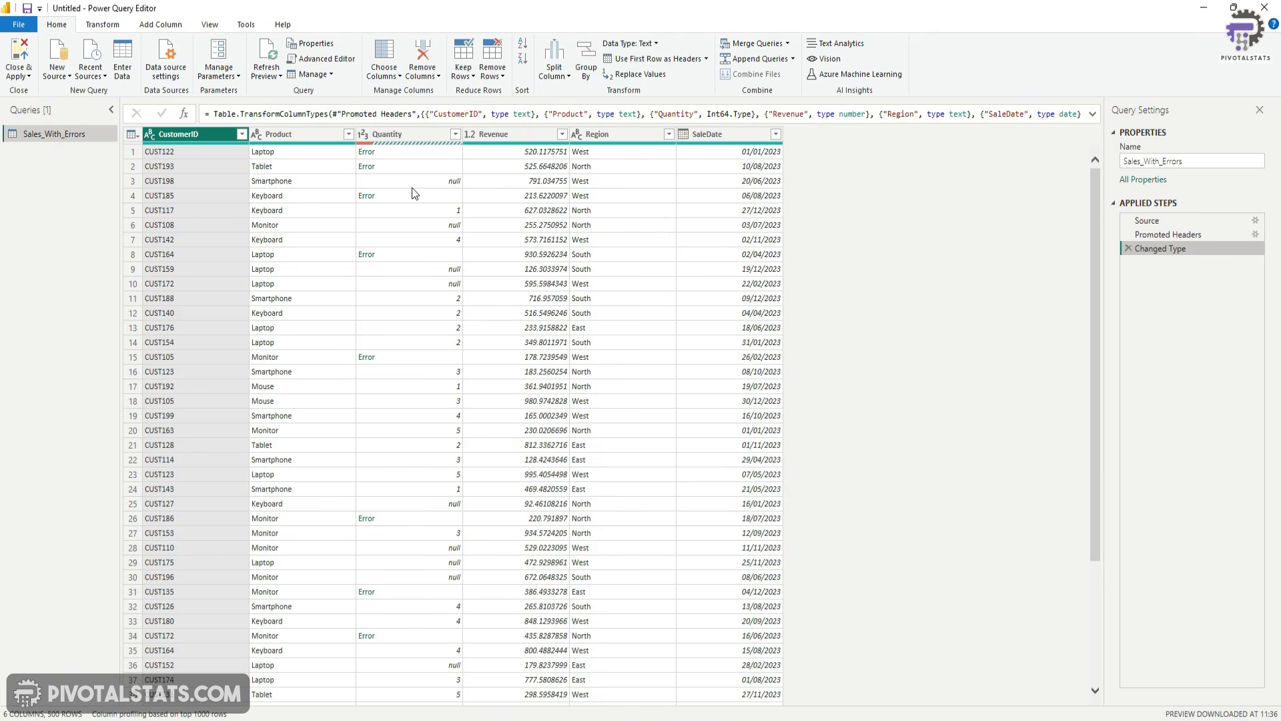
# Step: Replace the errors in the Quantity column with 0 and look over the rows
pyautogui.click(407, 134)
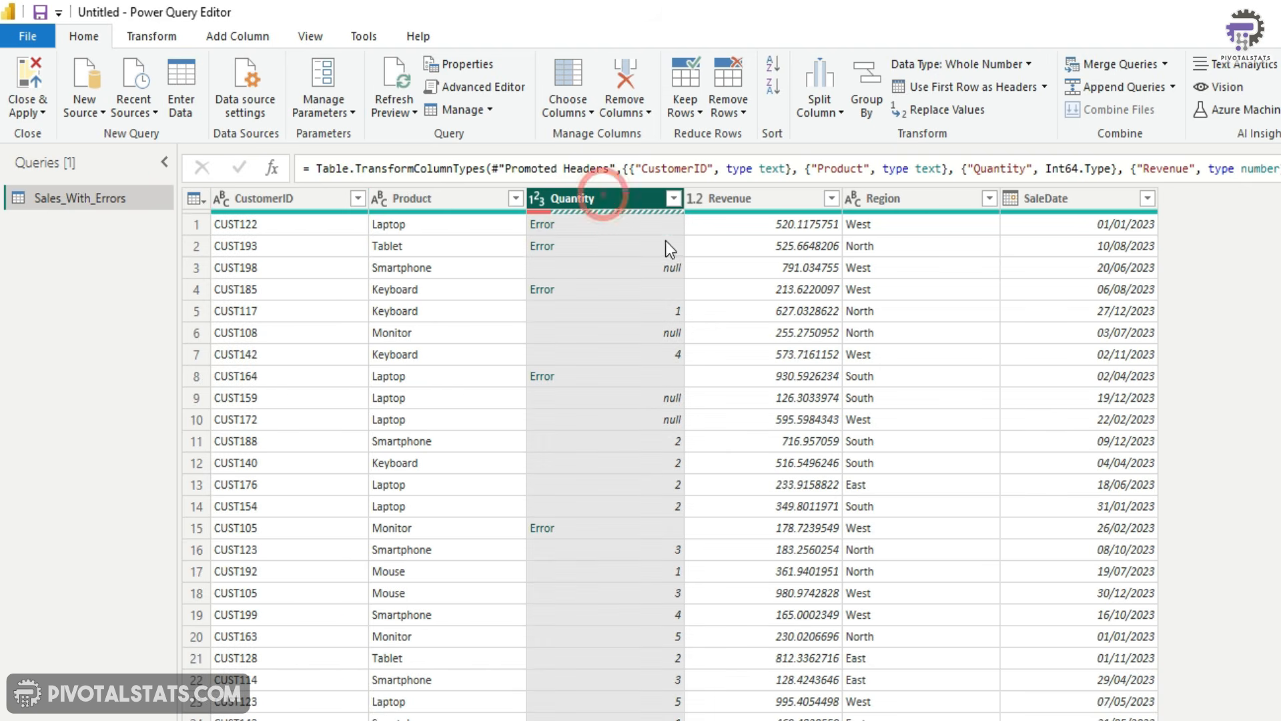
pyautogui.click(165, 37)
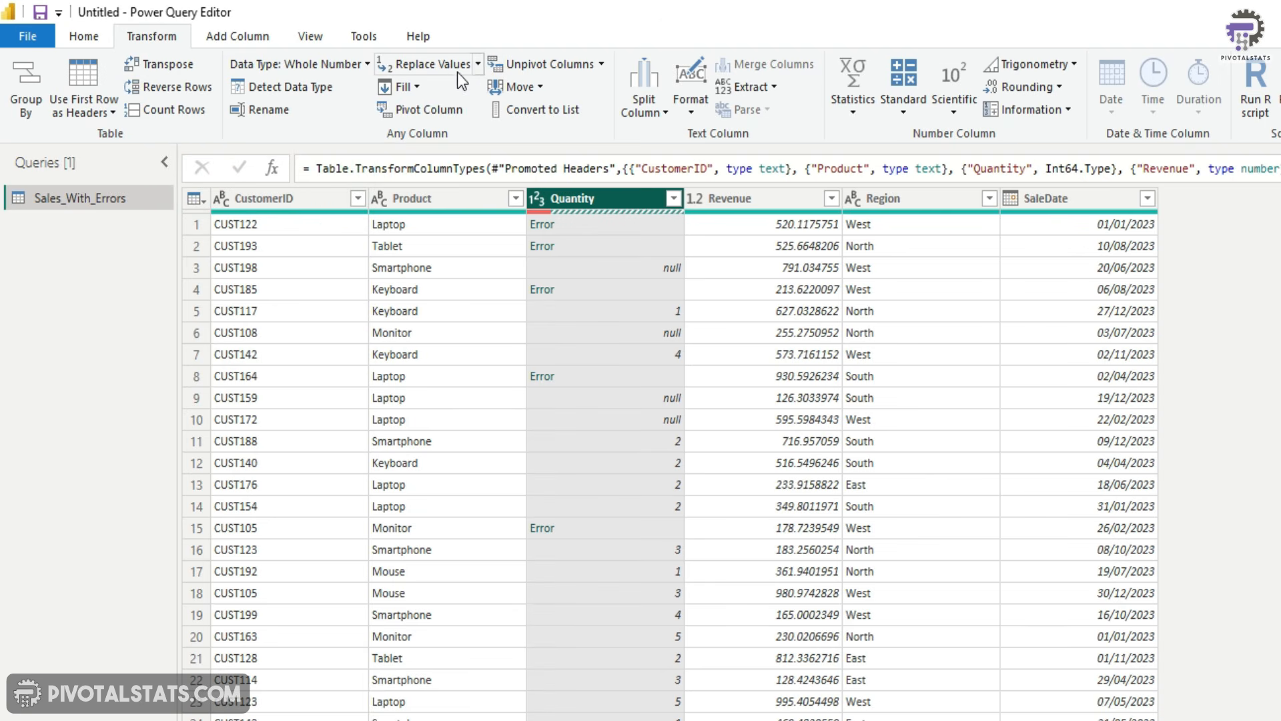
pyautogui.click(479, 66)
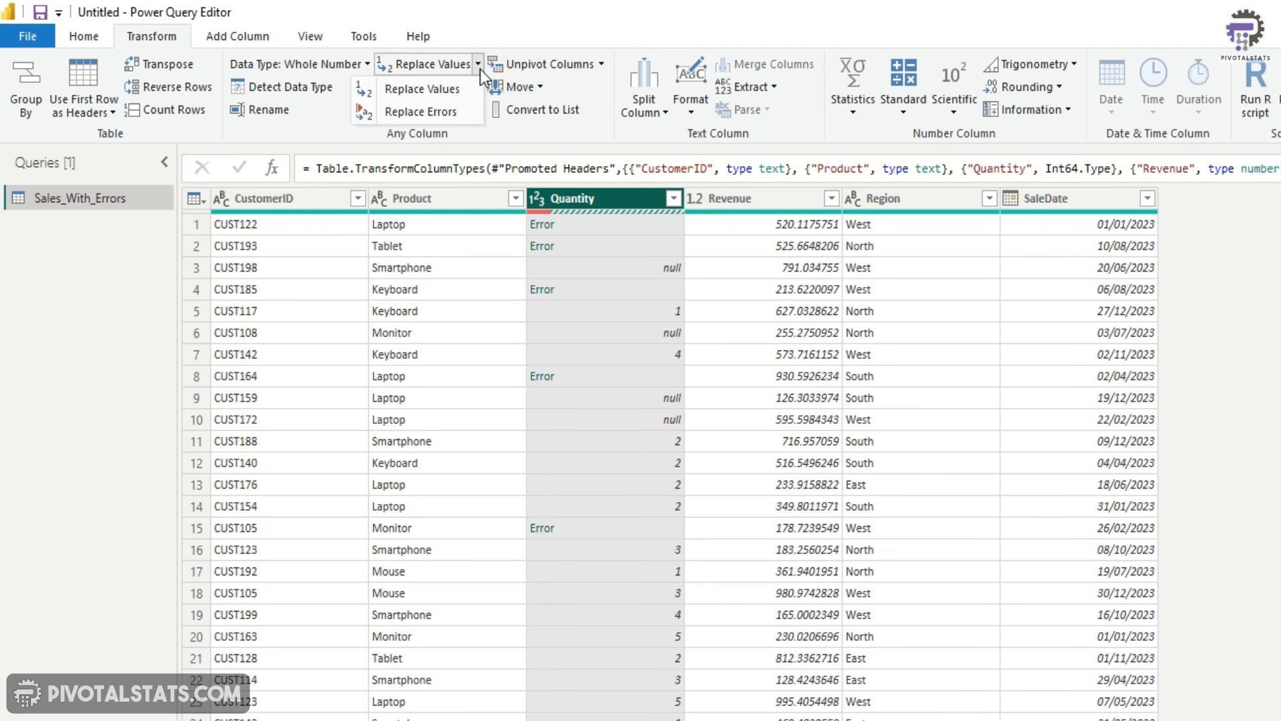
pyautogui.click(446, 113)
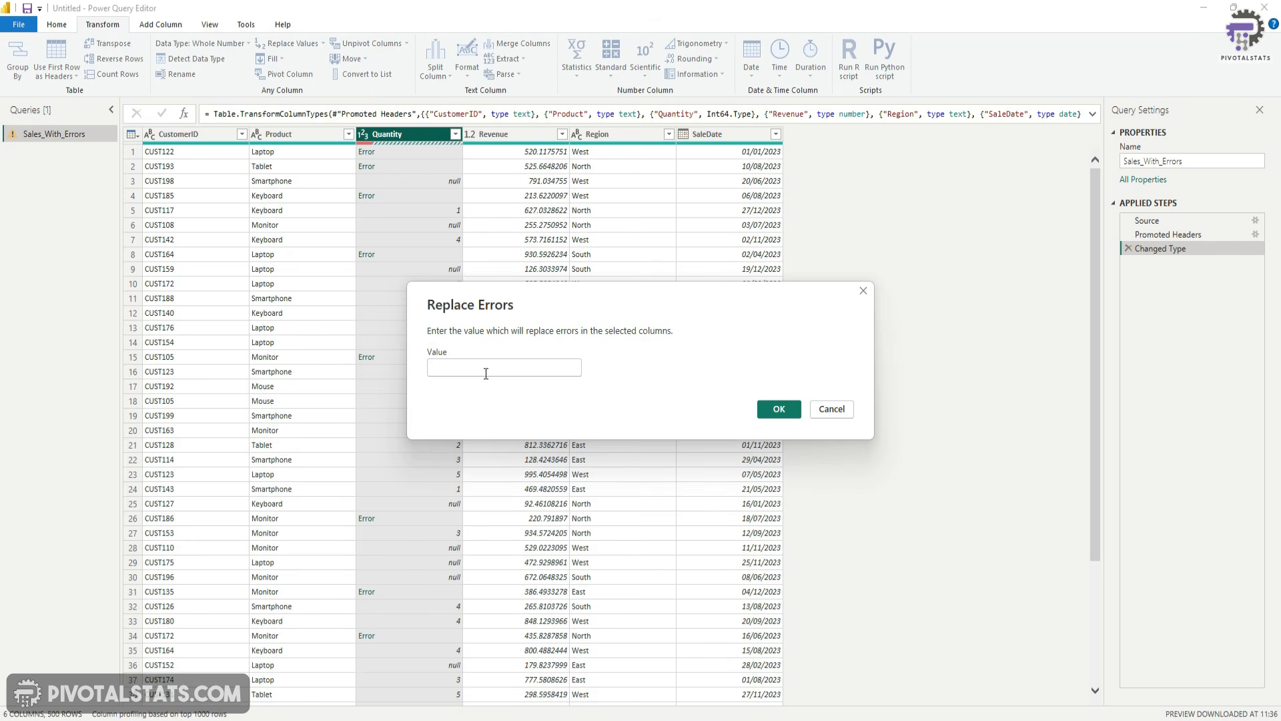
pyautogui.click(485, 374)
pyautogui.write('0')
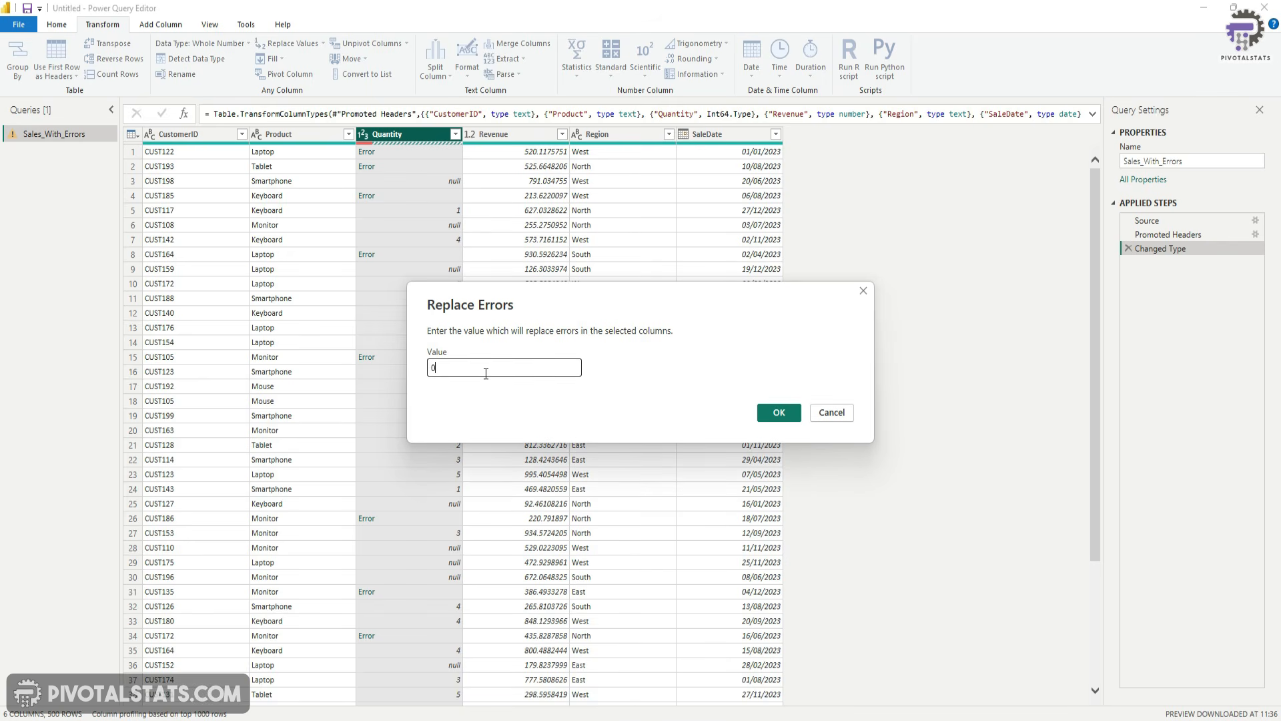
pyautogui.click(780, 413)
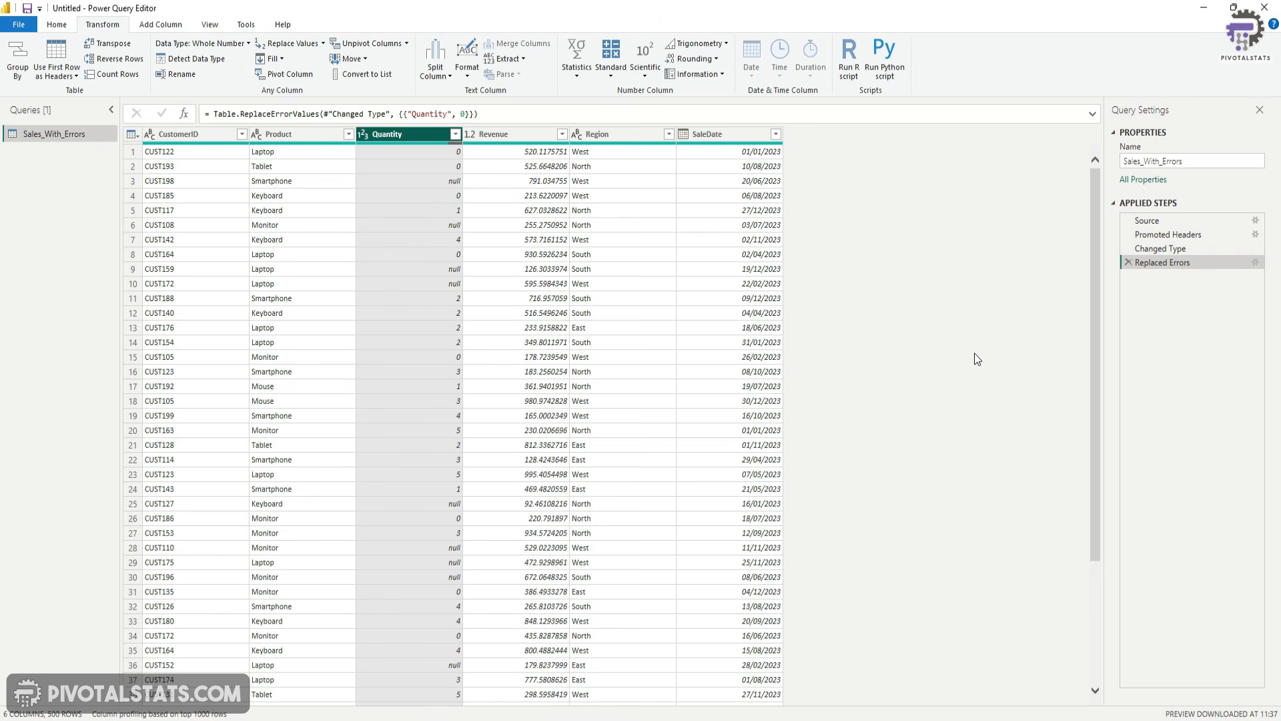
pyautogui.scroll(-20, 974, 354)
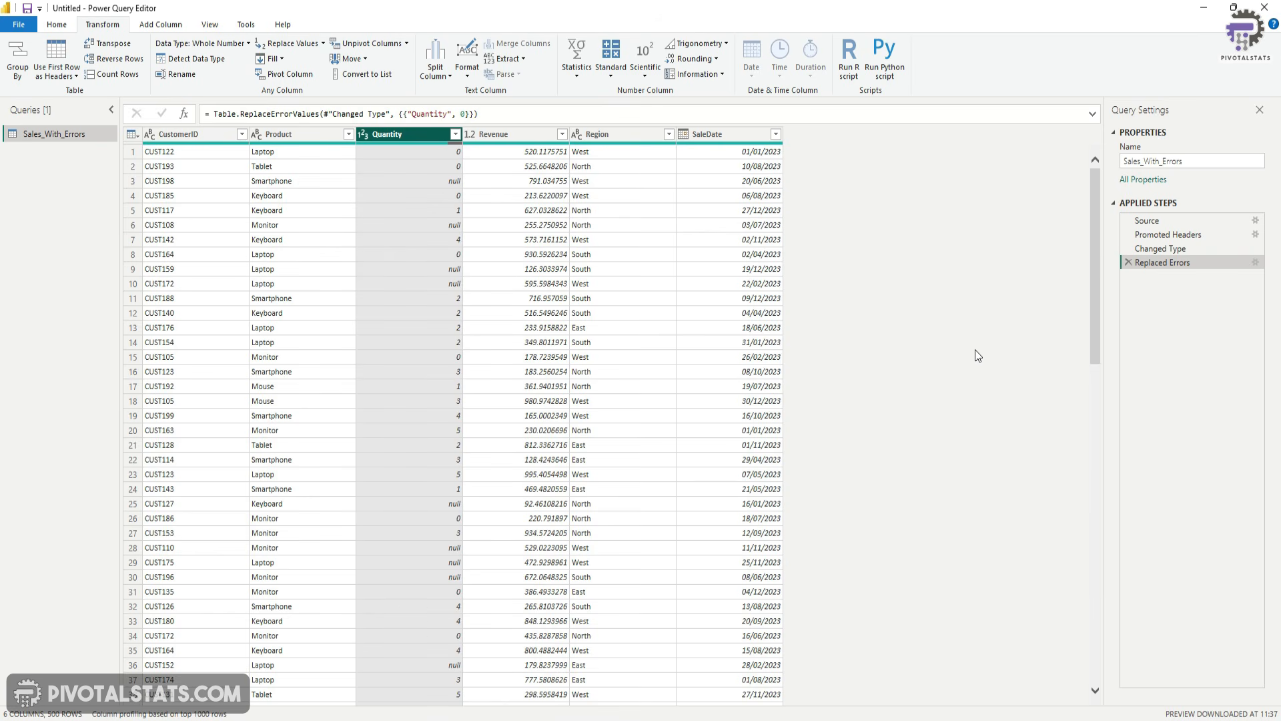
pyautogui.scroll(20, 975, 351)
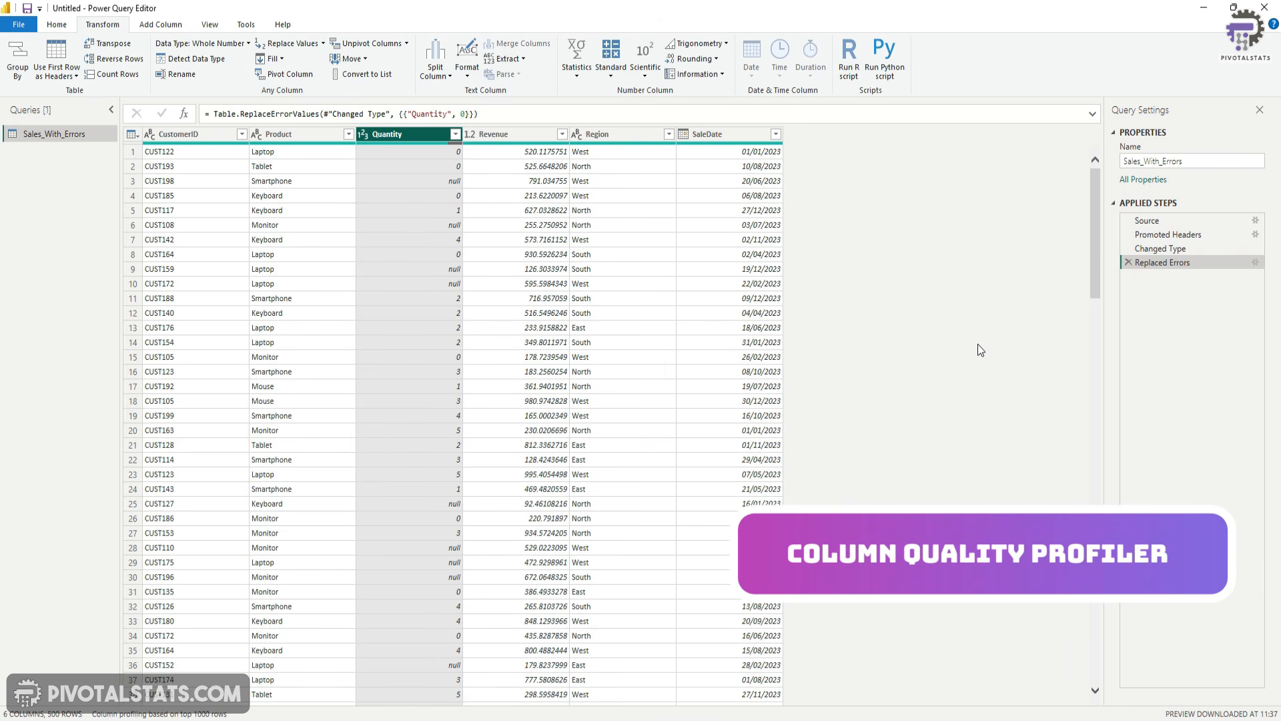
# Step: Delete the Replaced Errors step, and turn on column quality in the data preview to check Quantity
pyautogui.click(1129, 262)
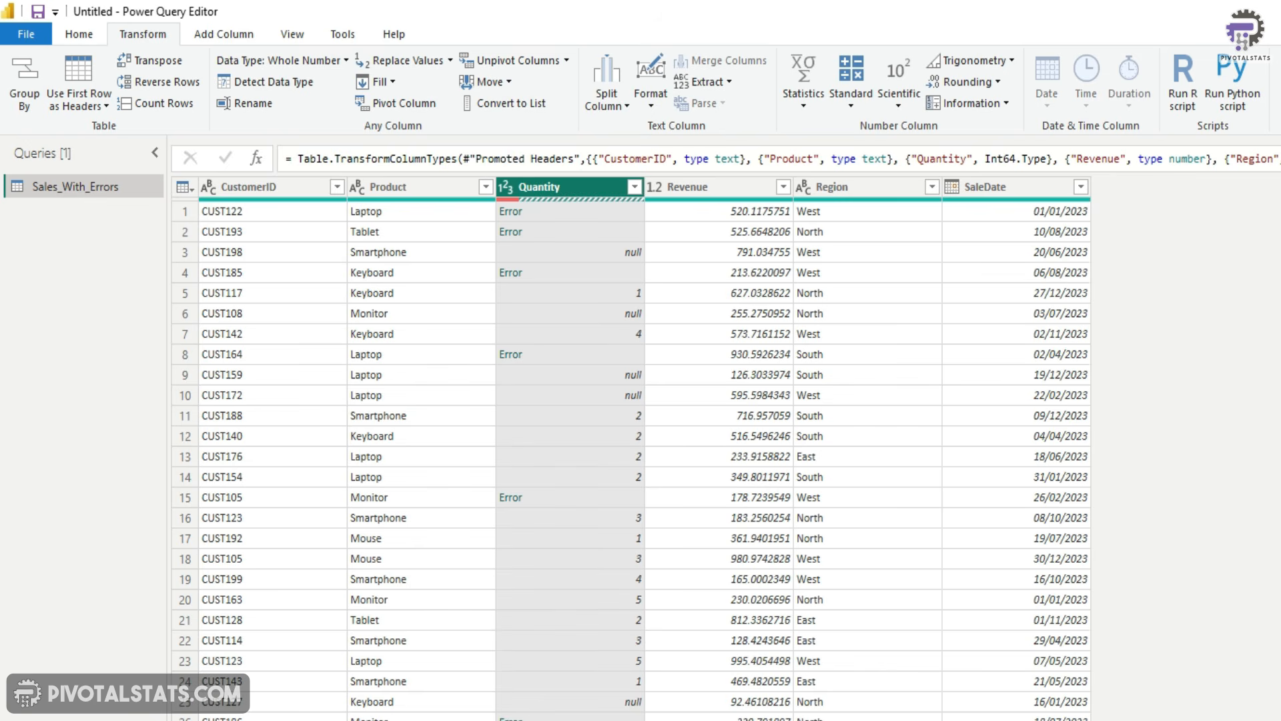
pyautogui.click(293, 34)
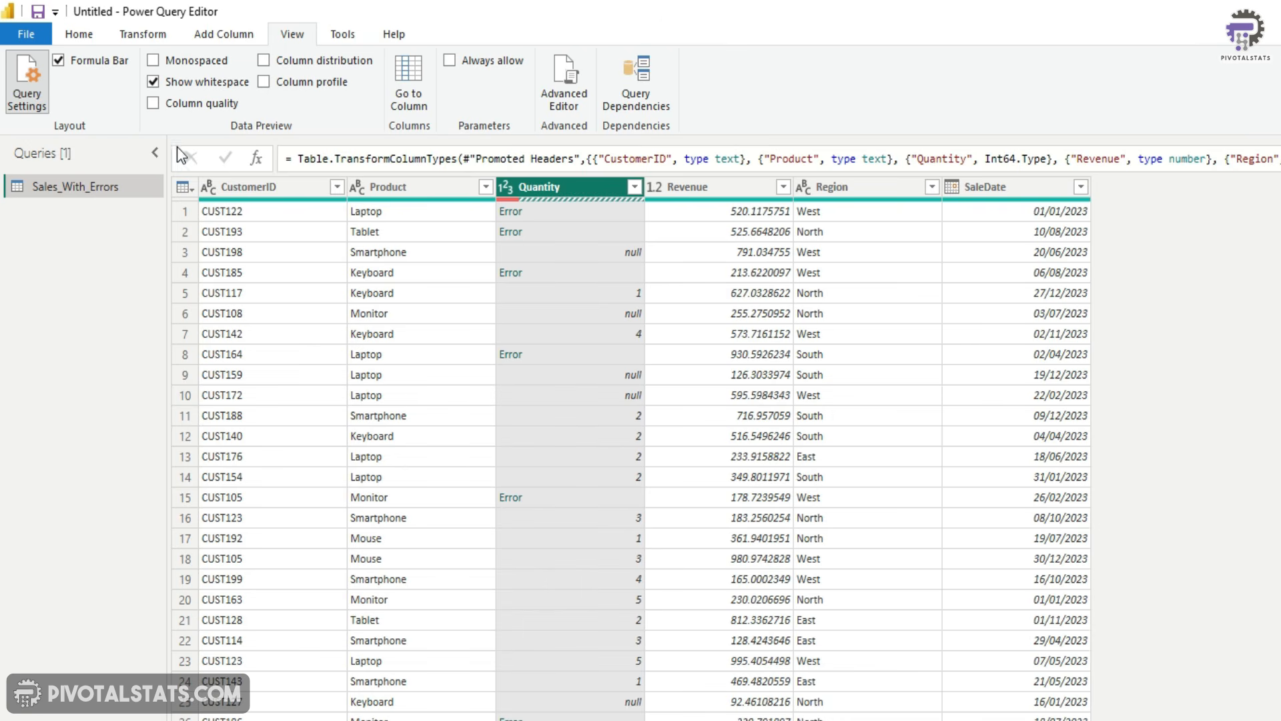
pyautogui.click(150, 107)
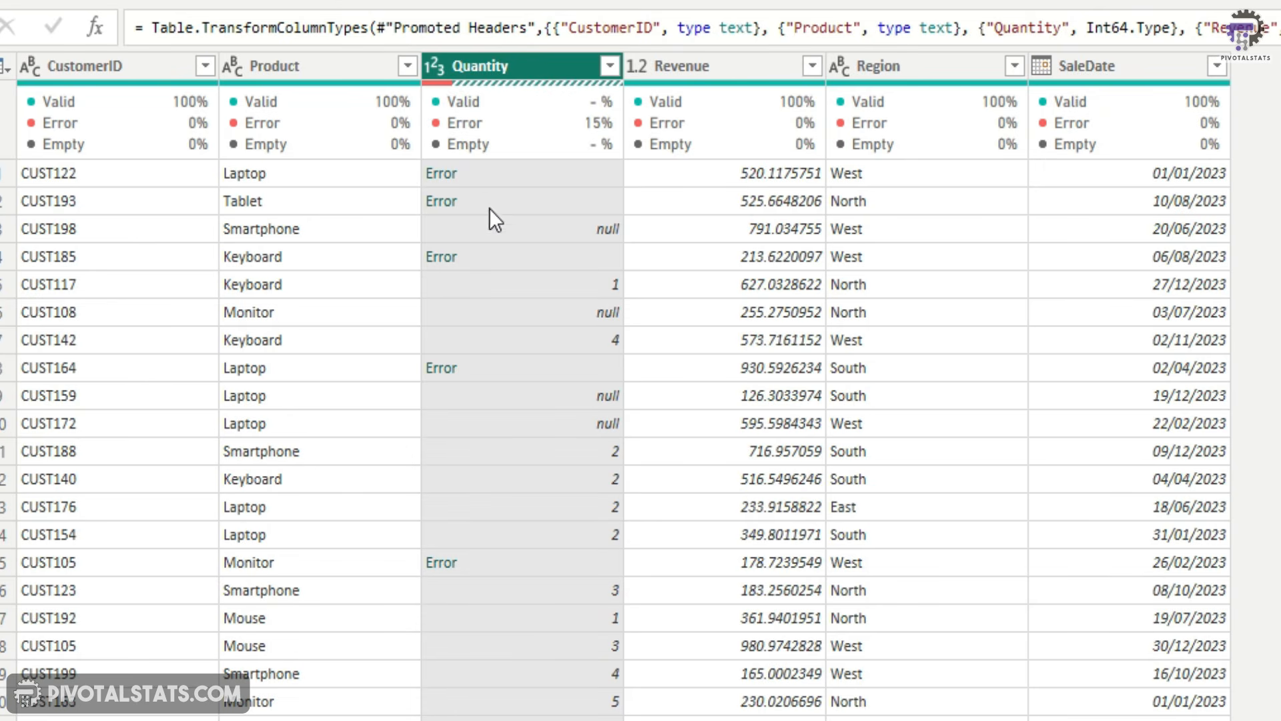
pyautogui.moveTo(583, 130)
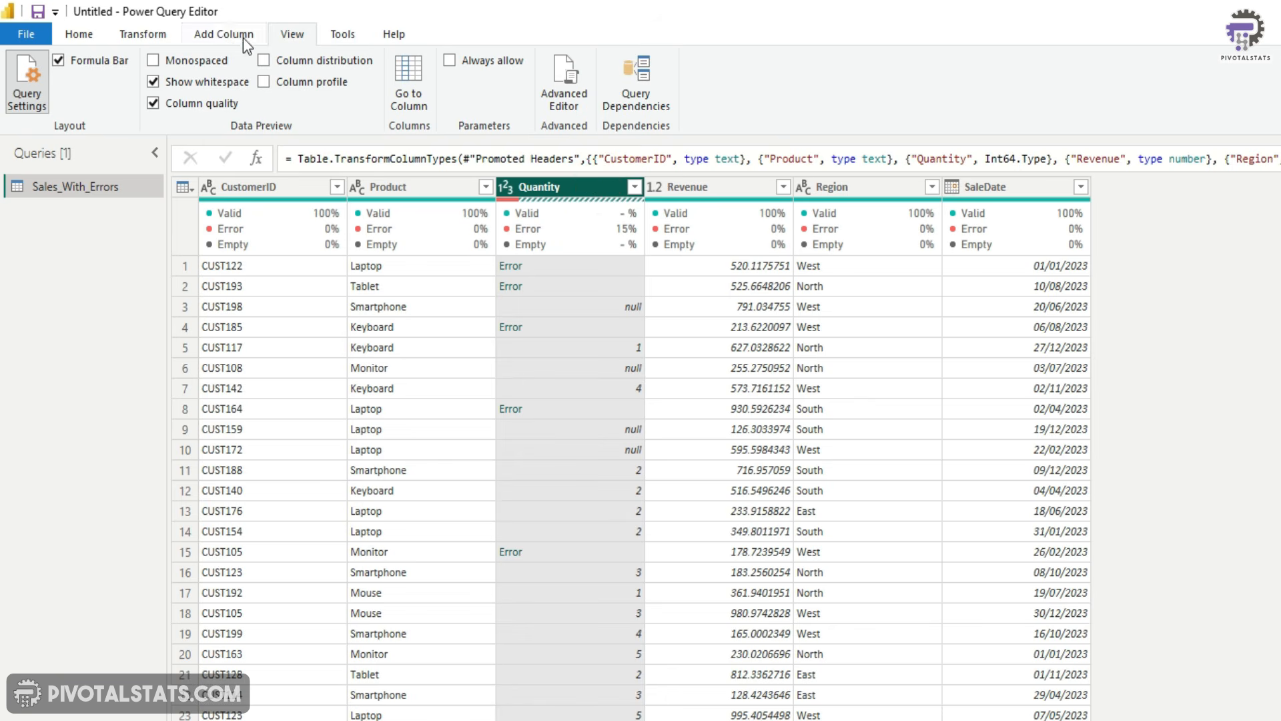
# Step: Replace the Quantity column's errors with 0 again and check the column's quality percentages
pyautogui.click(158, 36)
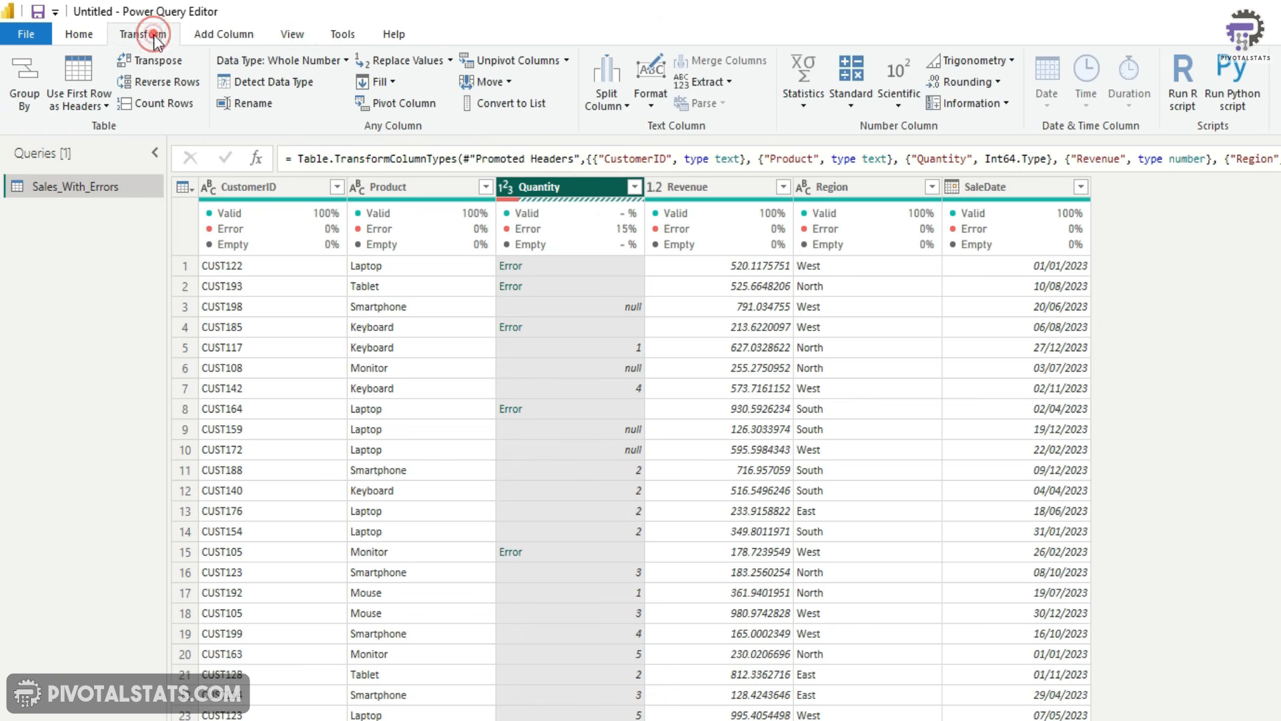
pyautogui.click(454, 62)
pyautogui.click(427, 103)
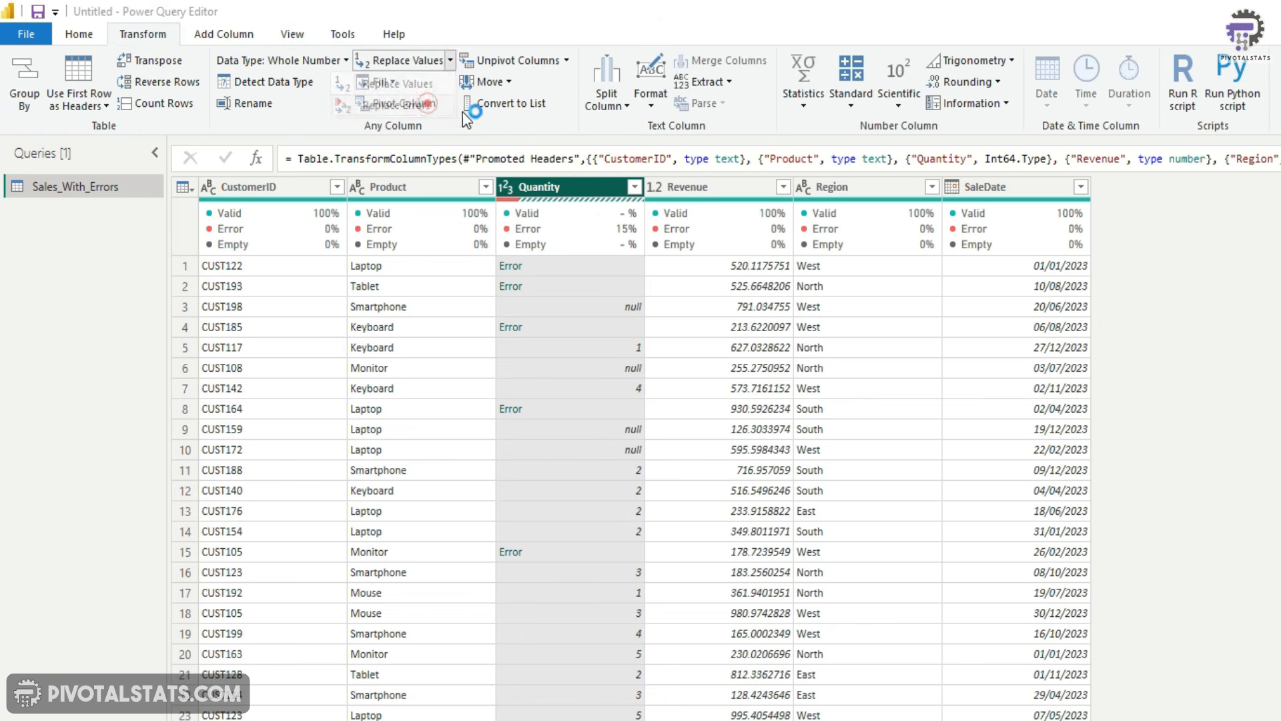
pyautogui.click(660, 510)
pyautogui.write('0')
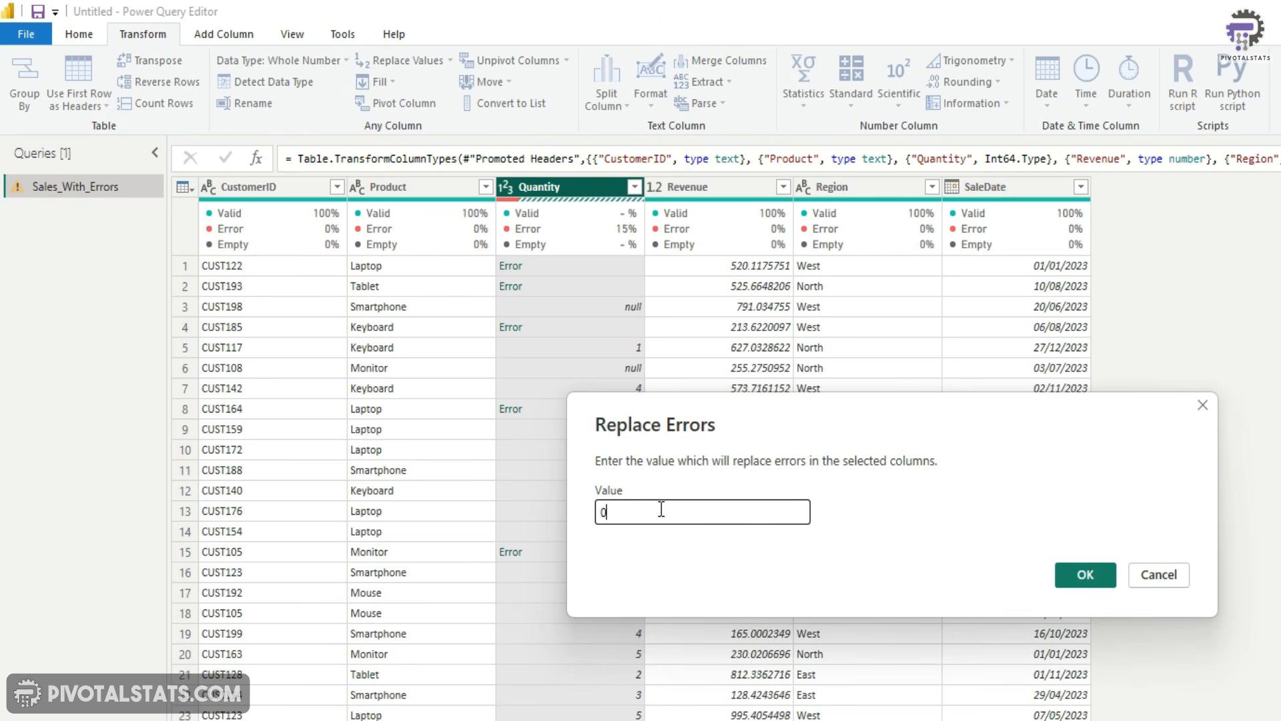
pyautogui.click(1085, 578)
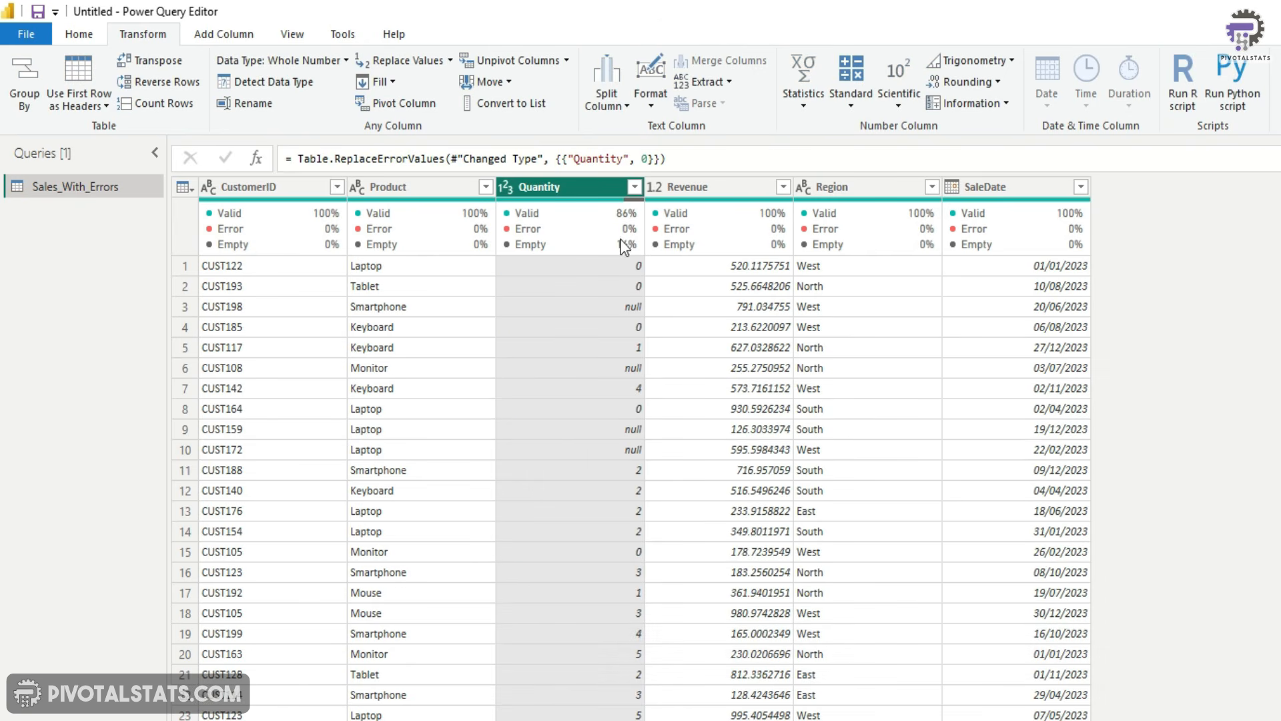
pyautogui.moveTo(633, 240)
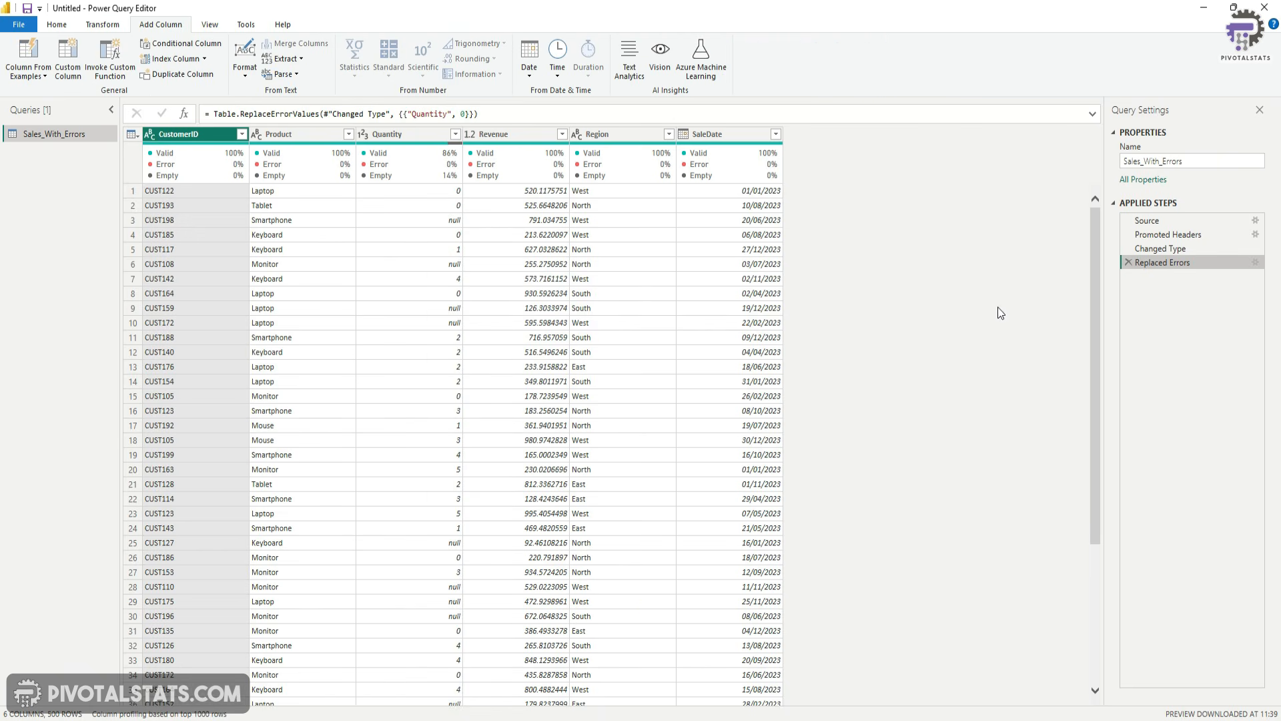
# Step: Delete the Replaced Errors step and add a custom column with the formula [Revenue]/[Quantity]
pyautogui.click(1127, 263)
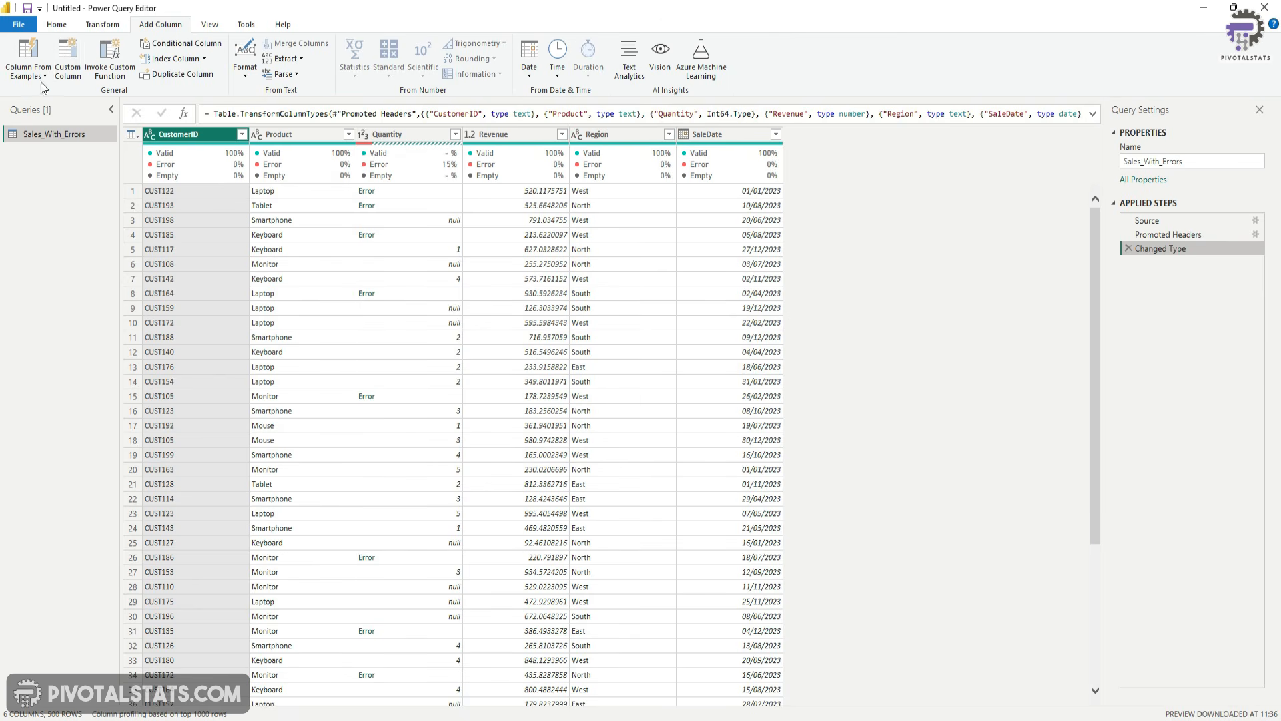
pyautogui.click(67, 61)
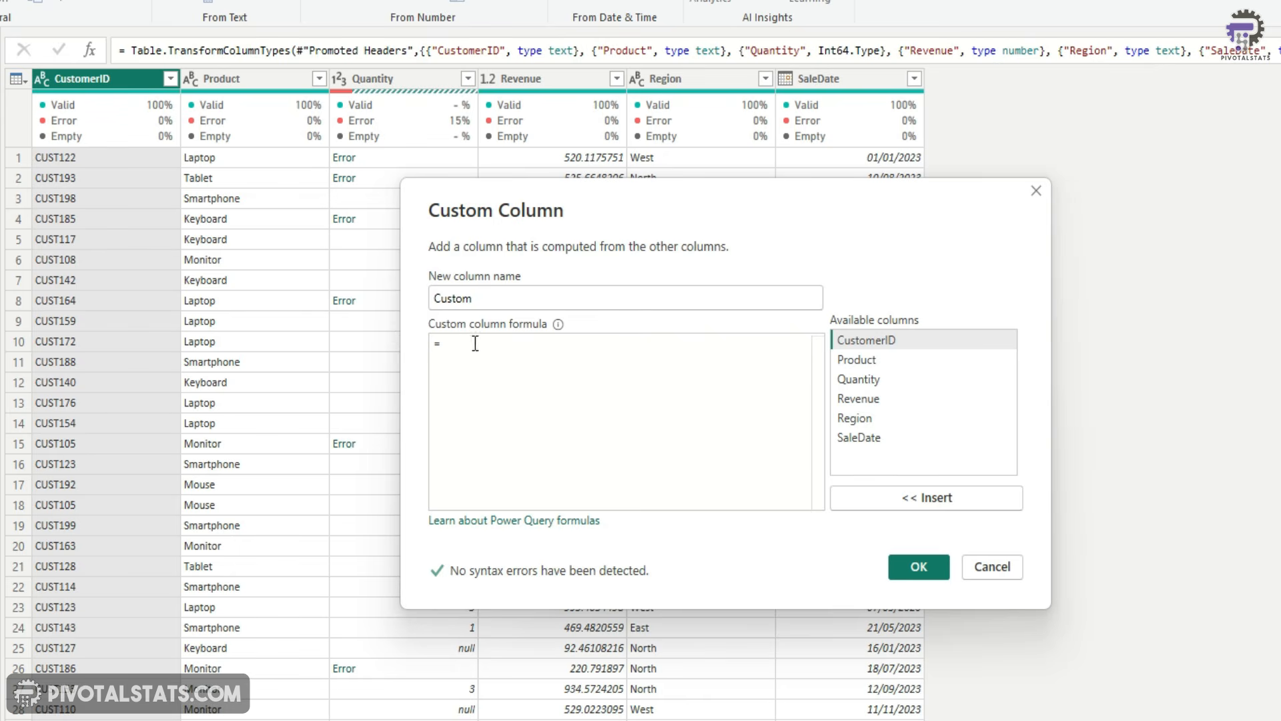
pyautogui.click(476, 343)
pyautogui.doubleClick(882, 398)
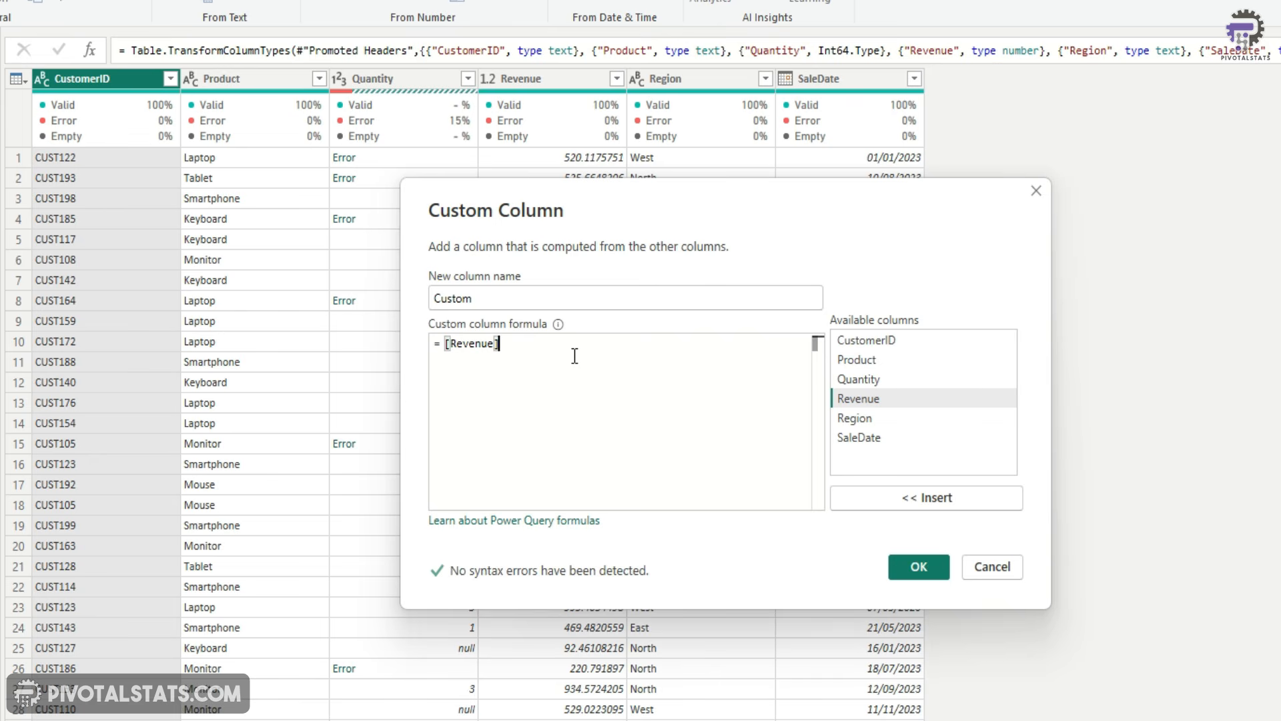
pyautogui.write('/')
pyautogui.doubleClick(869, 380)
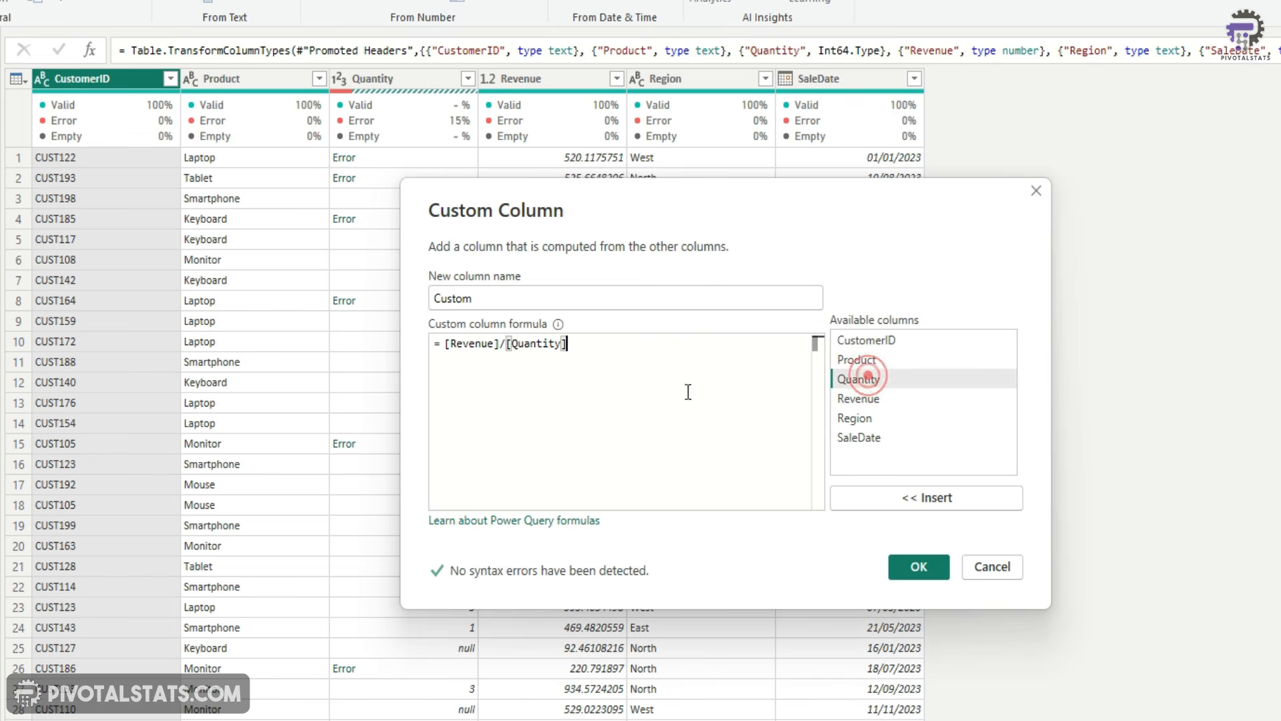
pyautogui.click(919, 566)
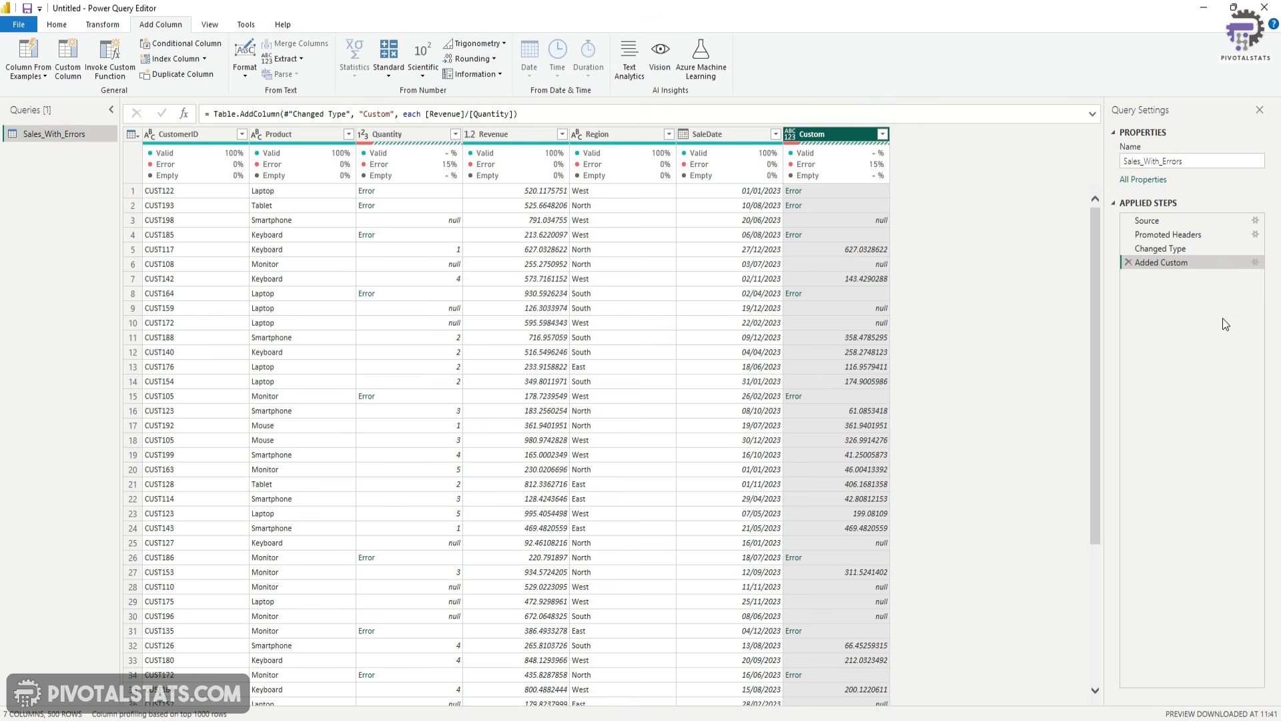
# Step: Change the custom column's formula to try [Revenue]/[Quantity] otherwise 0, and check the column's quality figures
pyautogui.click(1256, 264)
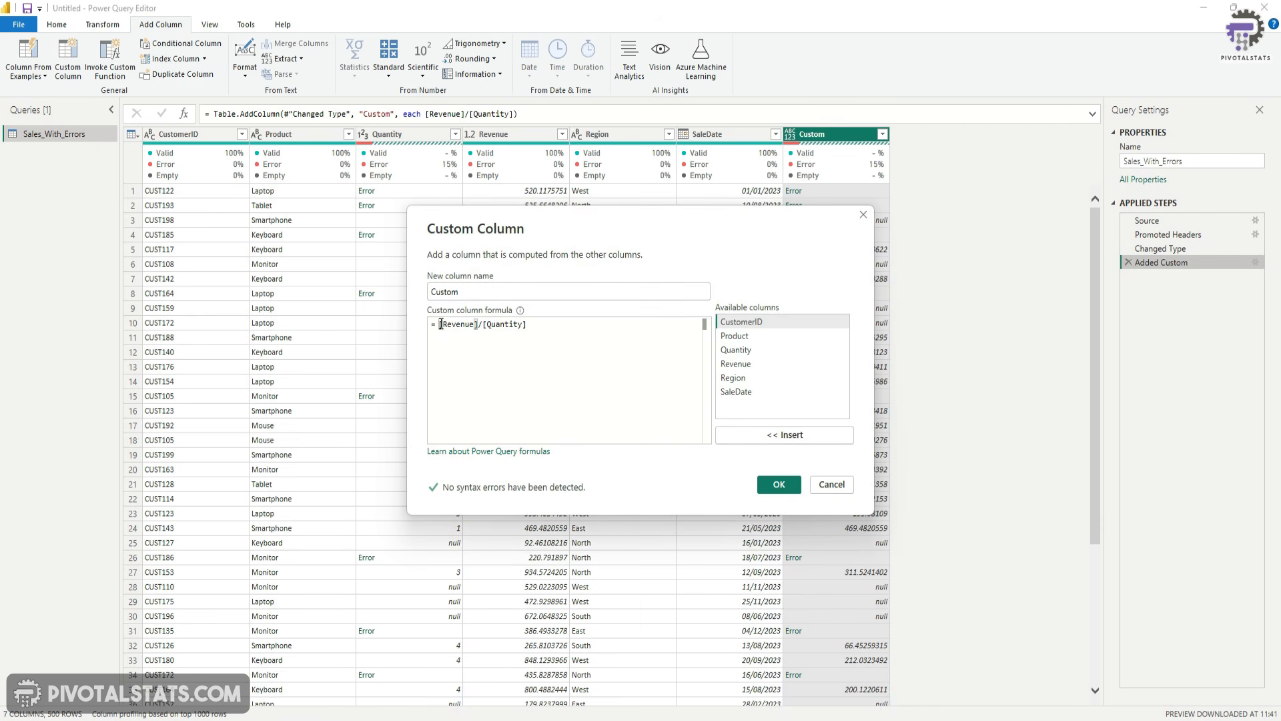
pyautogui.click(439, 323)
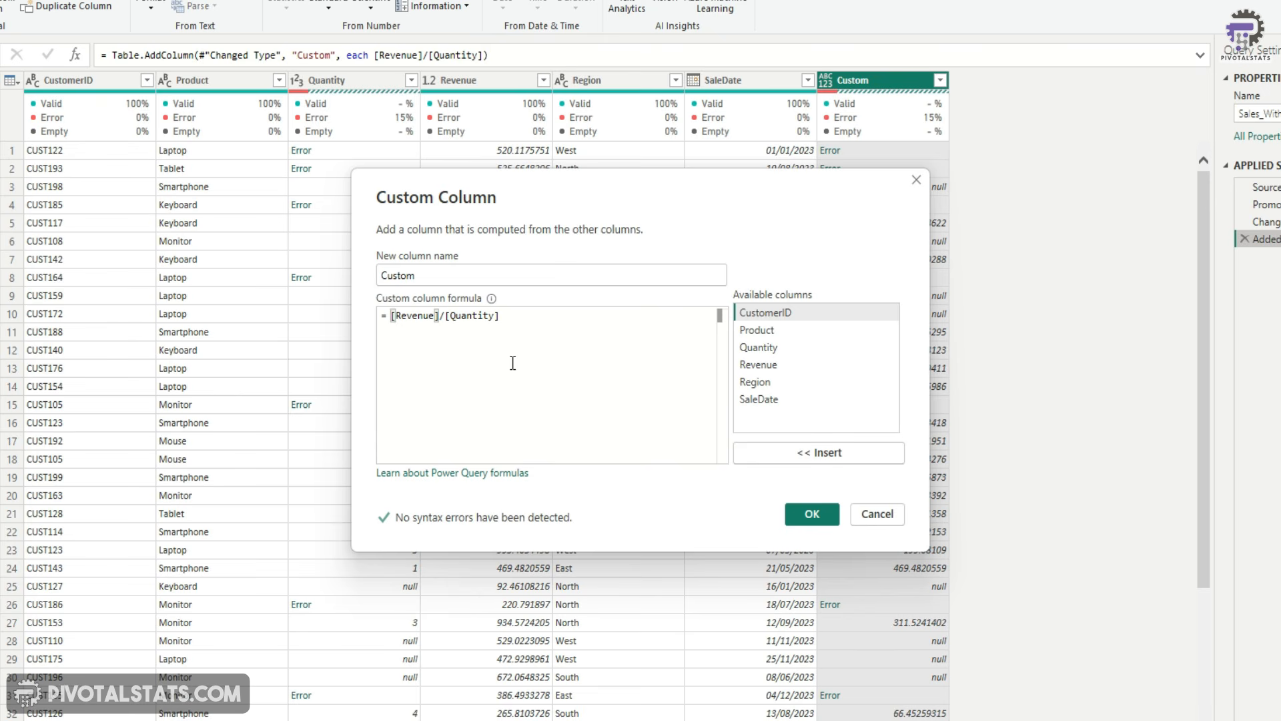
pyautogui.write('try')
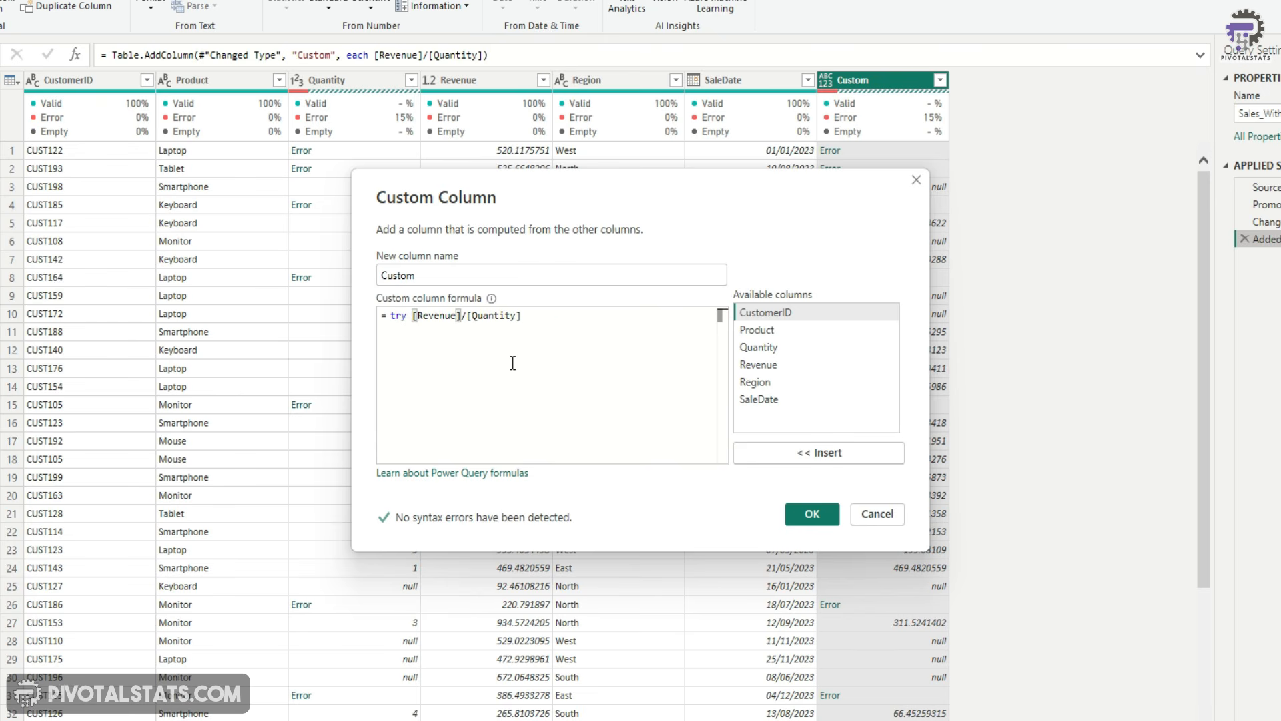
pyautogui.press('End')
pyautogui.write('otherwise 0')
pyautogui.moveTo(521, 315); pyautogui.dragTo(414, 320)
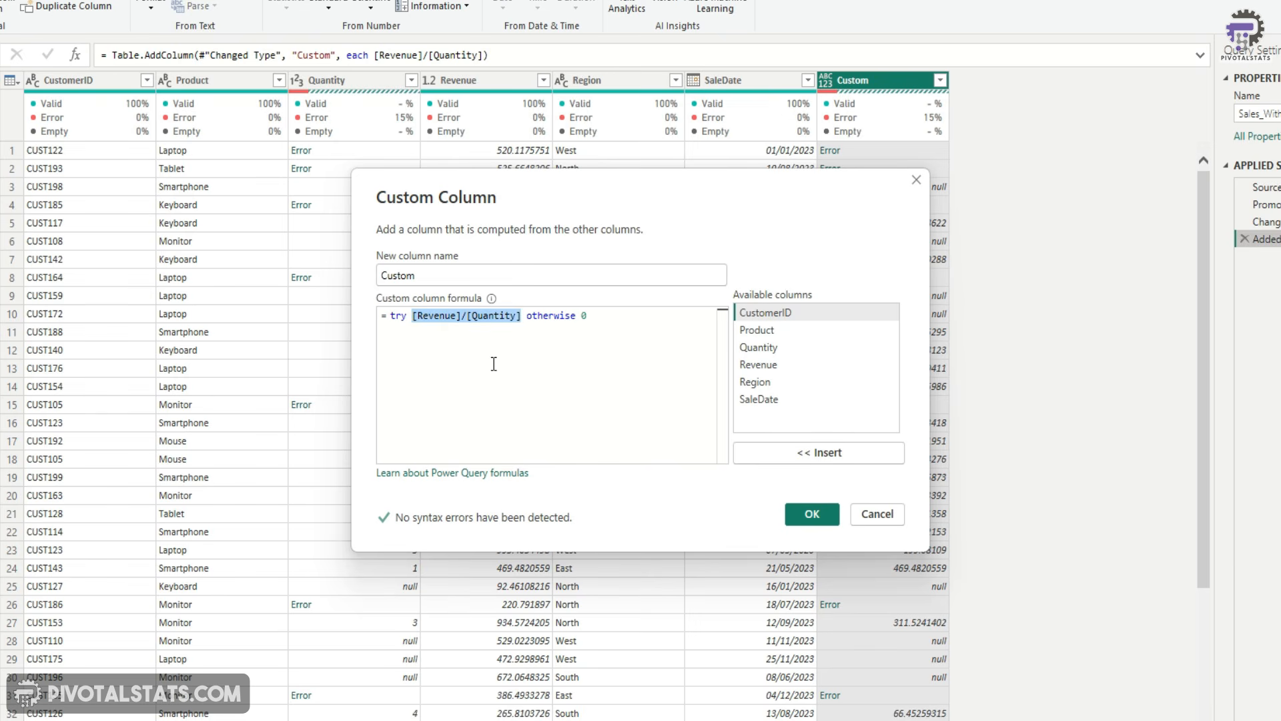
pyautogui.doubleClick(584, 316)
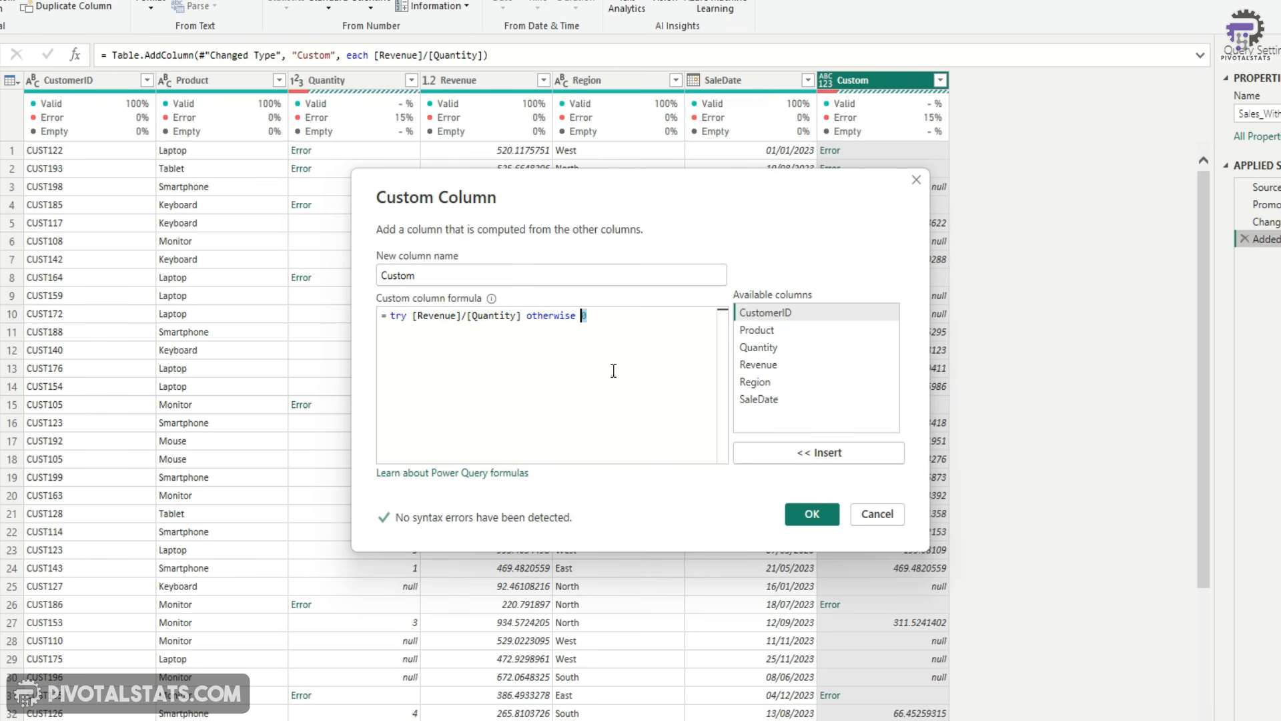
pyautogui.click(799, 519)
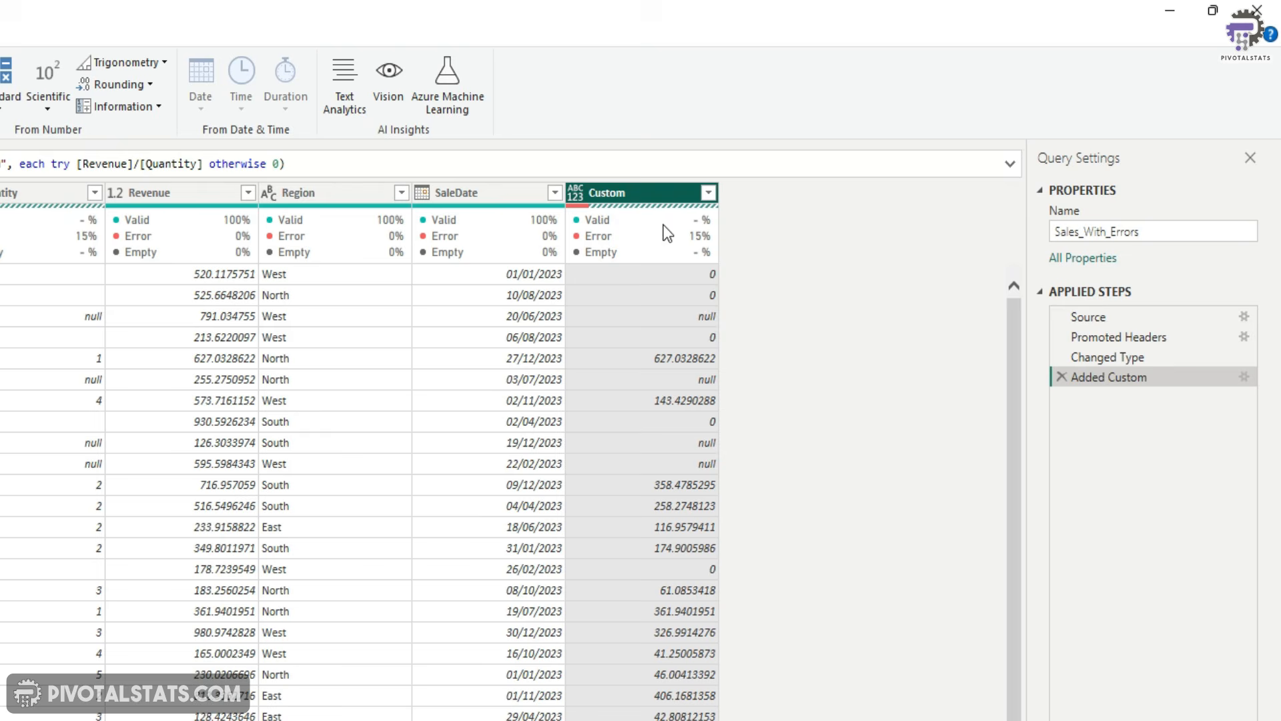
pyautogui.moveTo(846, 170)
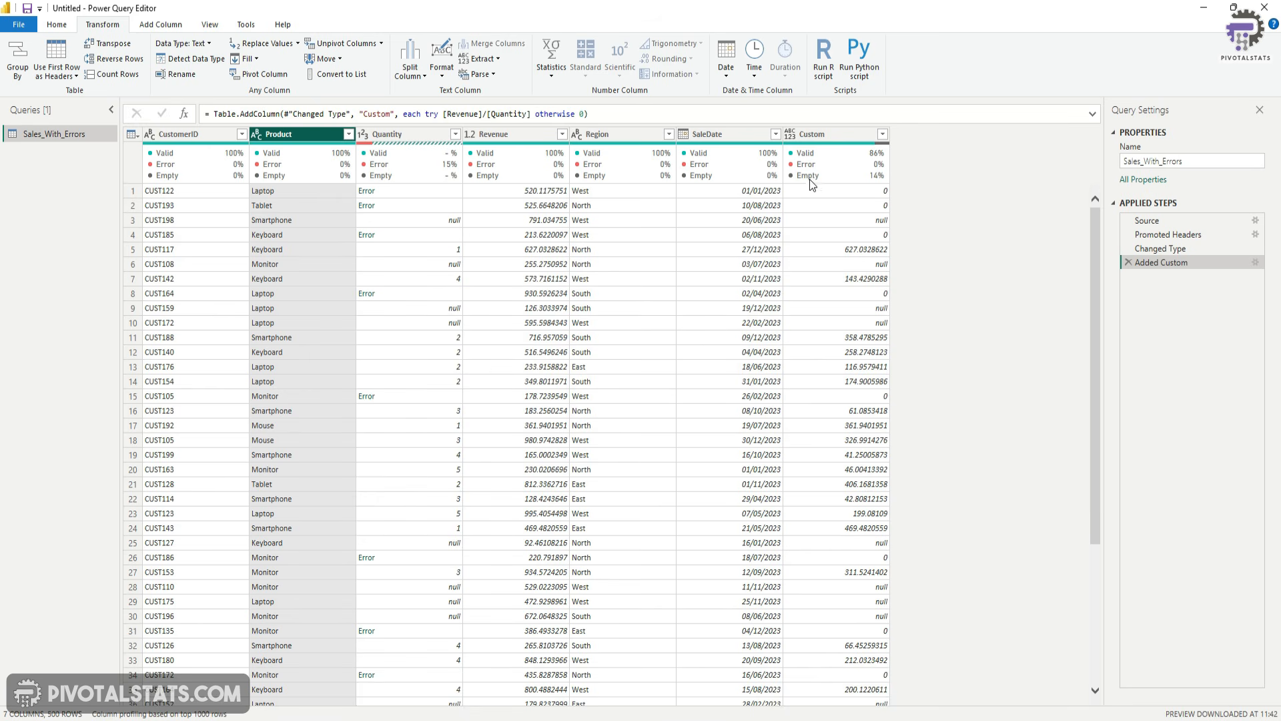
# Step: Filter the Product column to keep Keyboard, Laptop, Monitor and Mouse, excluding Smartphone and Tablet
pyautogui.click(350, 134)
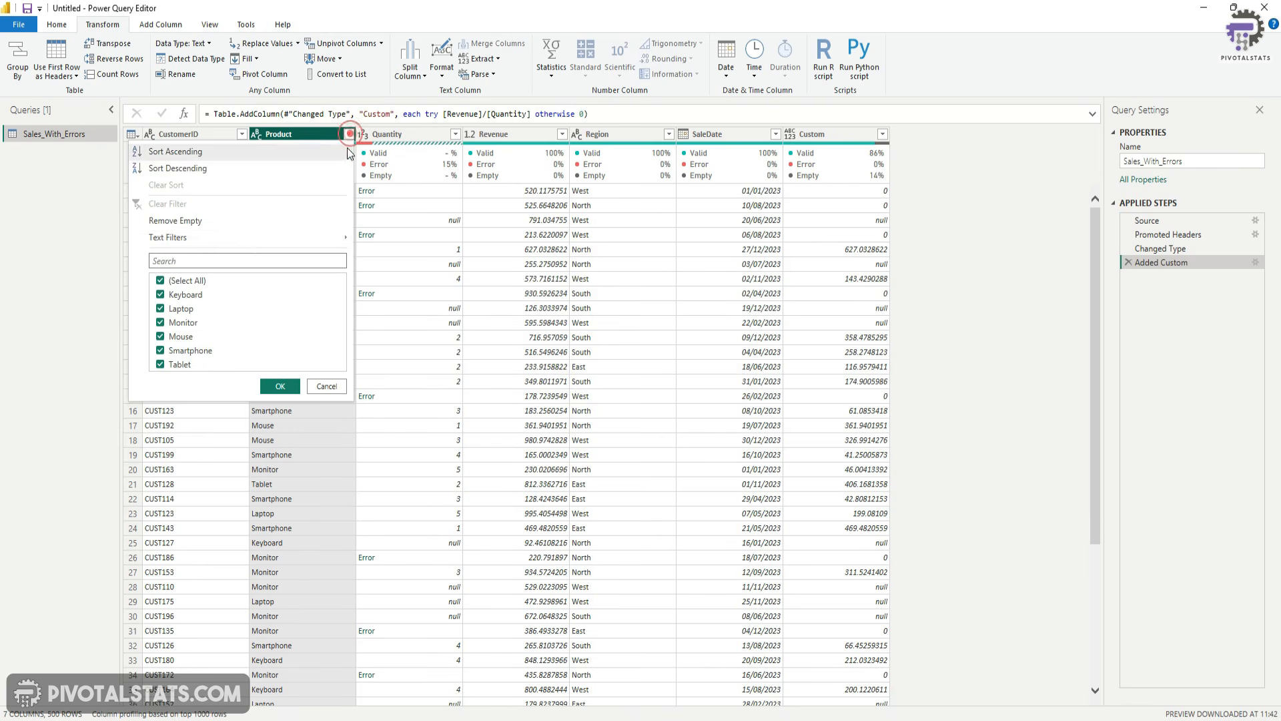
pyautogui.click(160, 281)
pyautogui.click(160, 295)
pyautogui.click(160, 309)
pyautogui.click(160, 324)
pyautogui.click(161, 338)
pyautogui.click(279, 386)
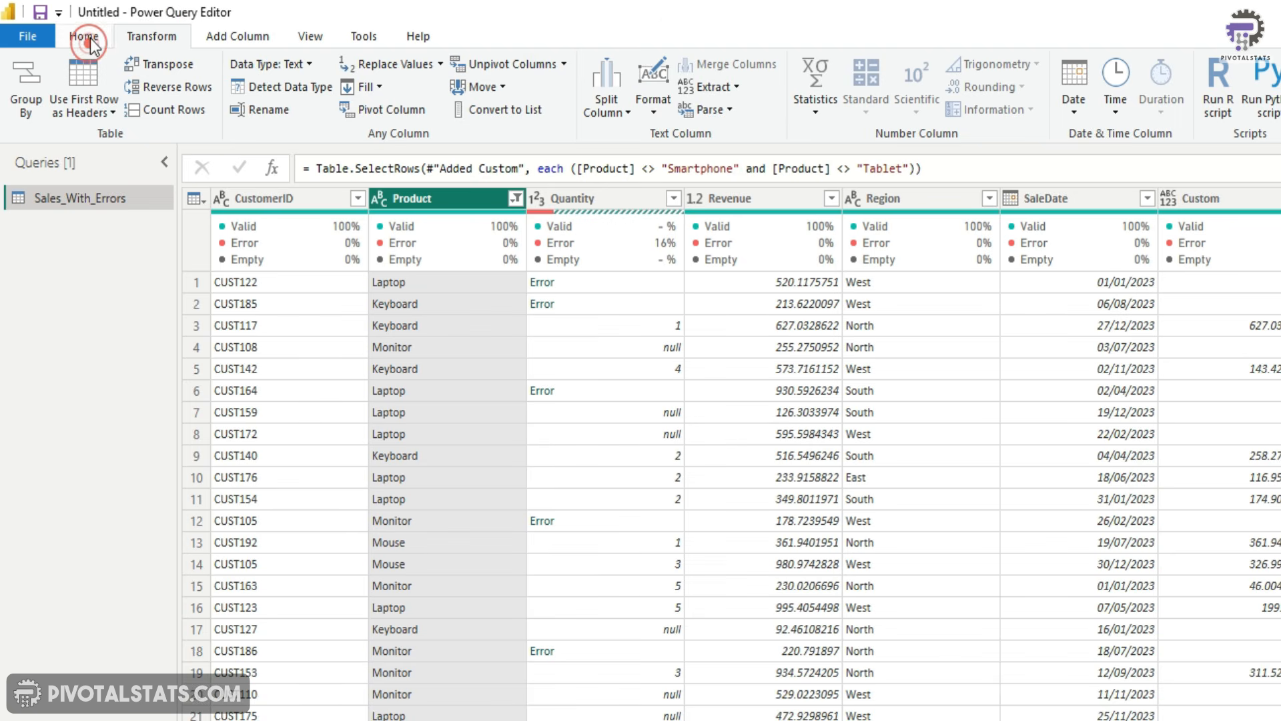
# Step: Connect to the SQL Server ss_laptop_std\SQLEXPRESS as a new source in Import mode
pyautogui.click(57, 25)
pyautogui.click(92, 112)
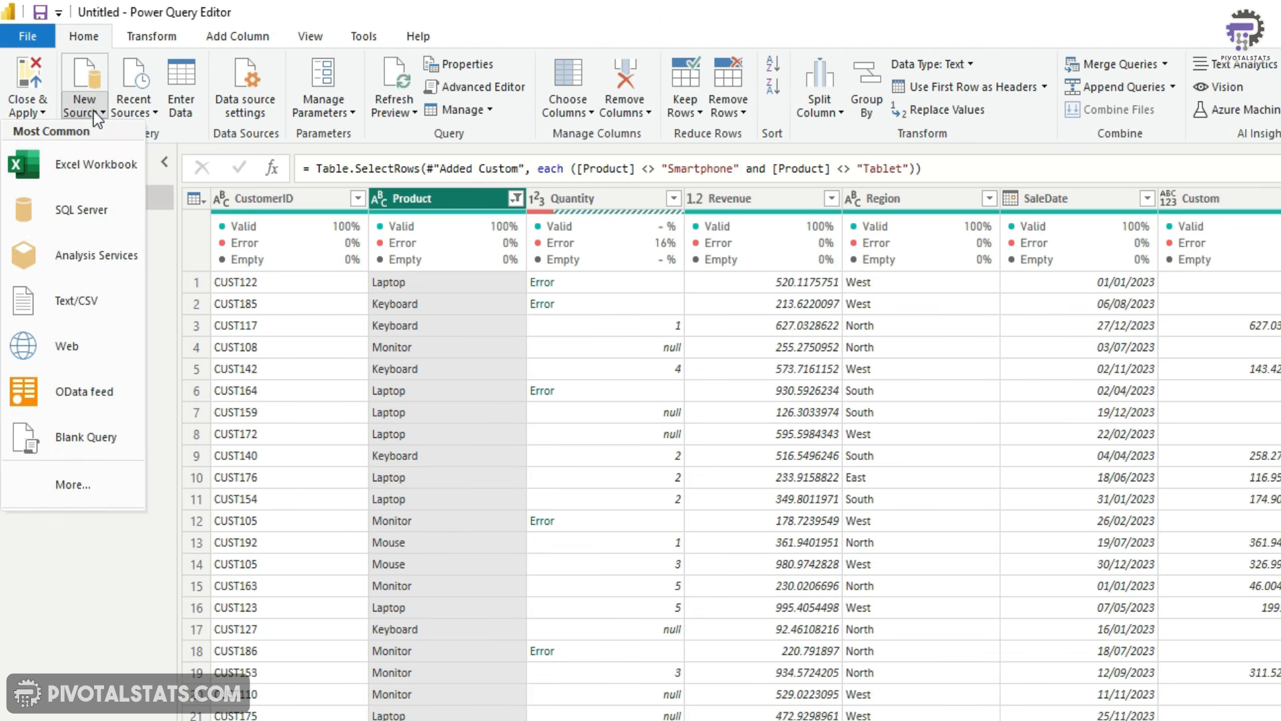
pyautogui.click(94, 214)
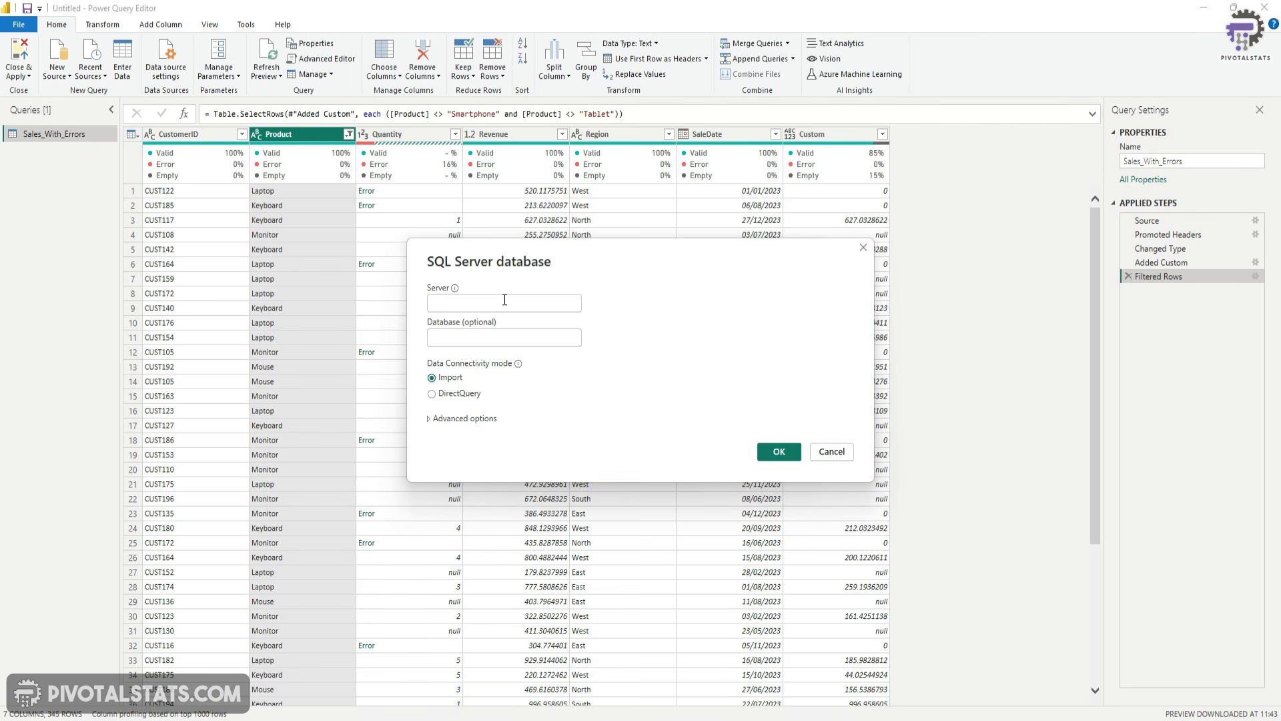
pyautogui.click(505, 300)
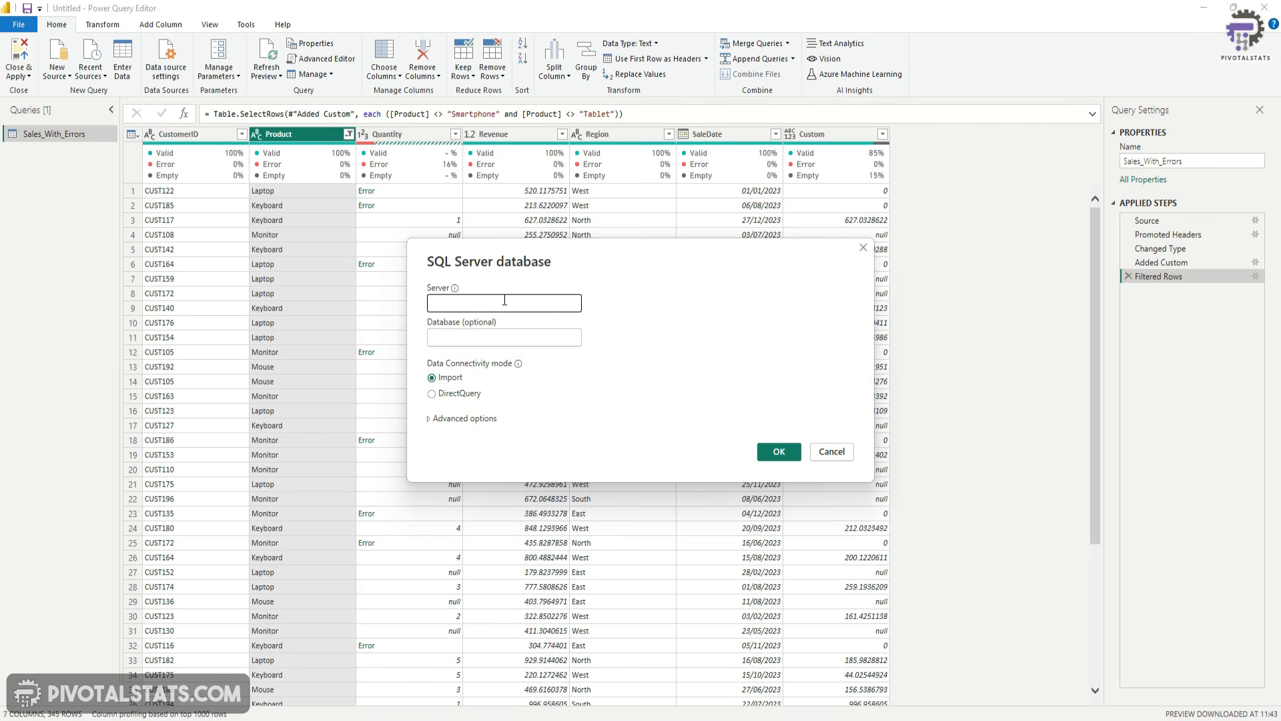
pyautogui.write('ss_laptop_std\\SQLEXPRESS')
pyautogui.click(782, 460)
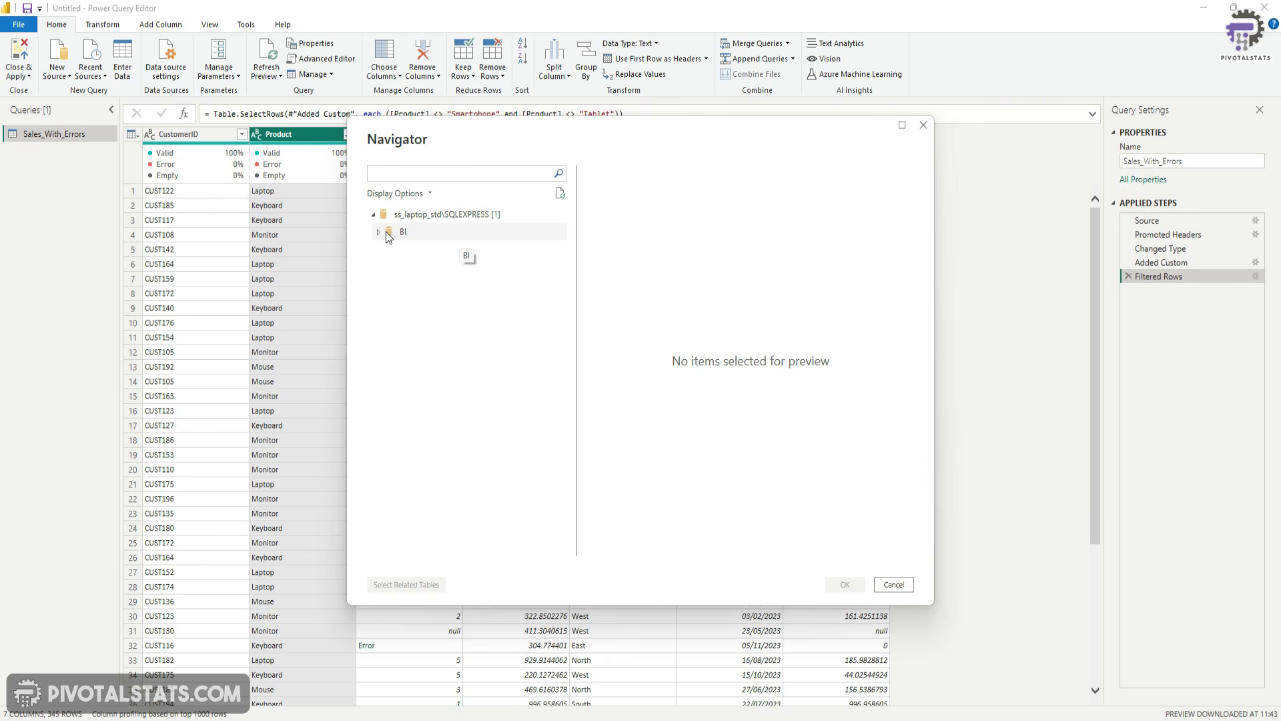
# Step: Preview the Coffee_Sales table in the BI database and import it as a query
pyautogui.click(379, 232)
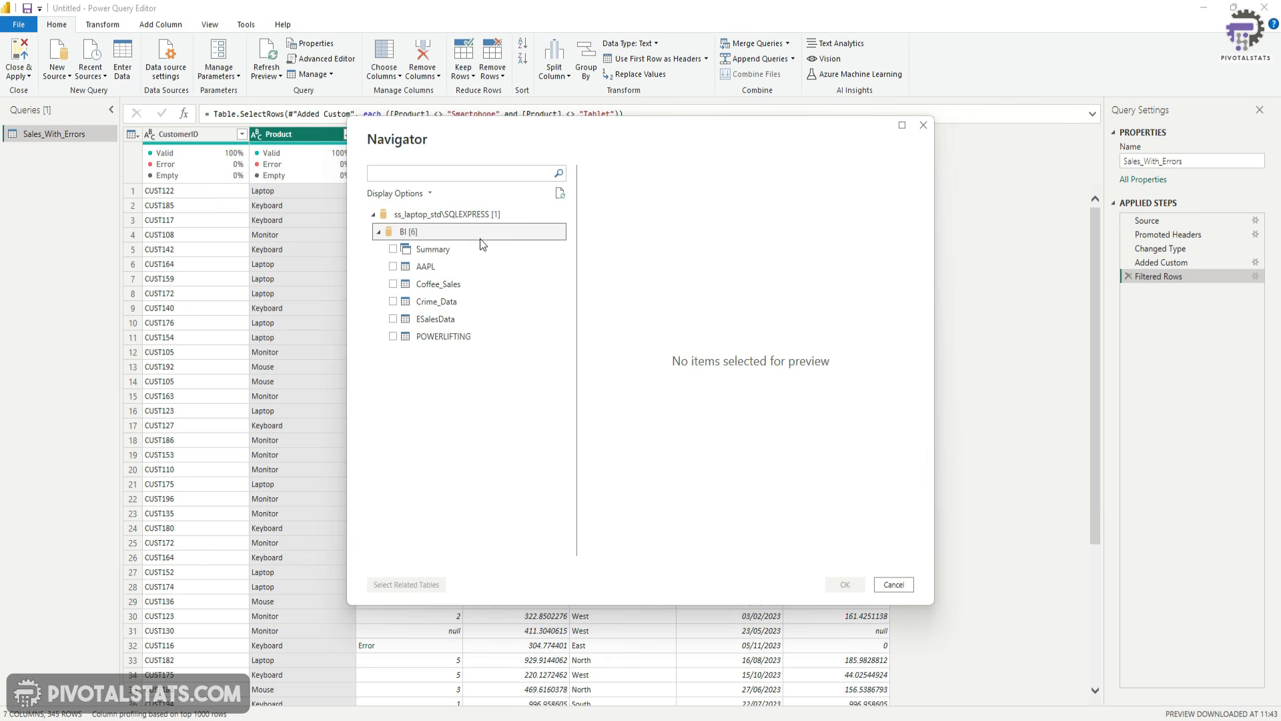
pyautogui.click(459, 284)
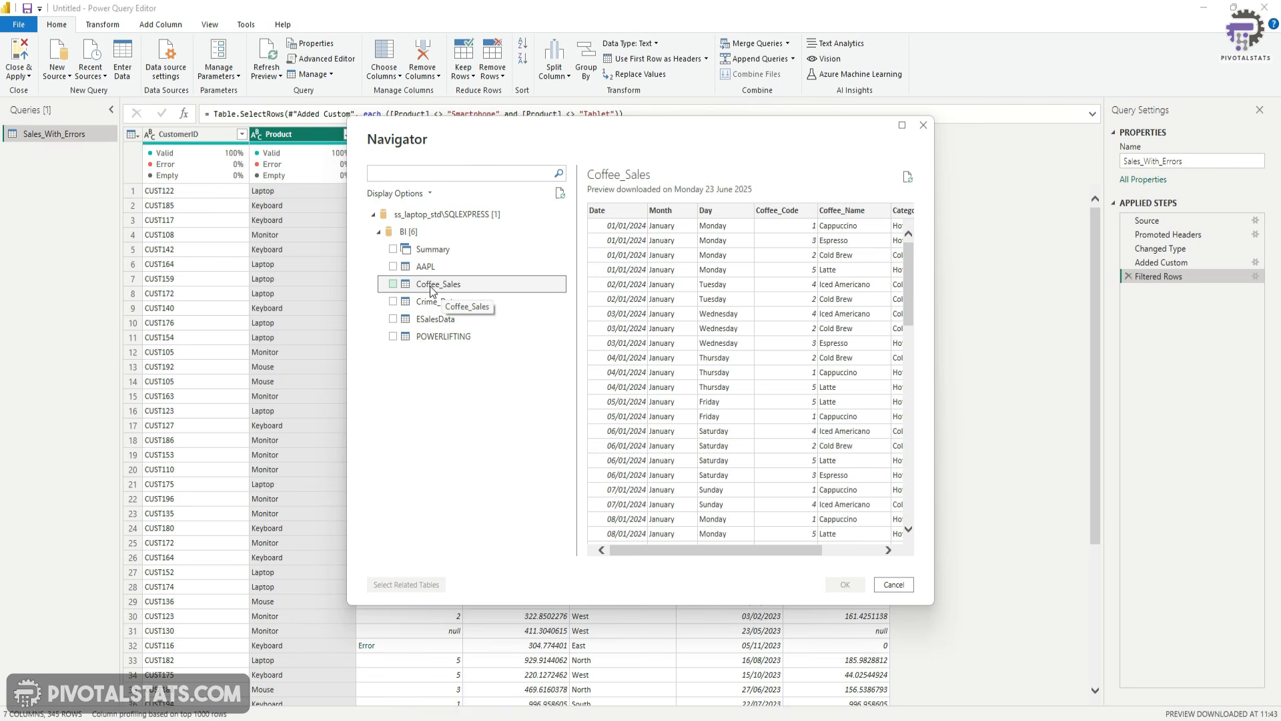
pyautogui.click(393, 285)
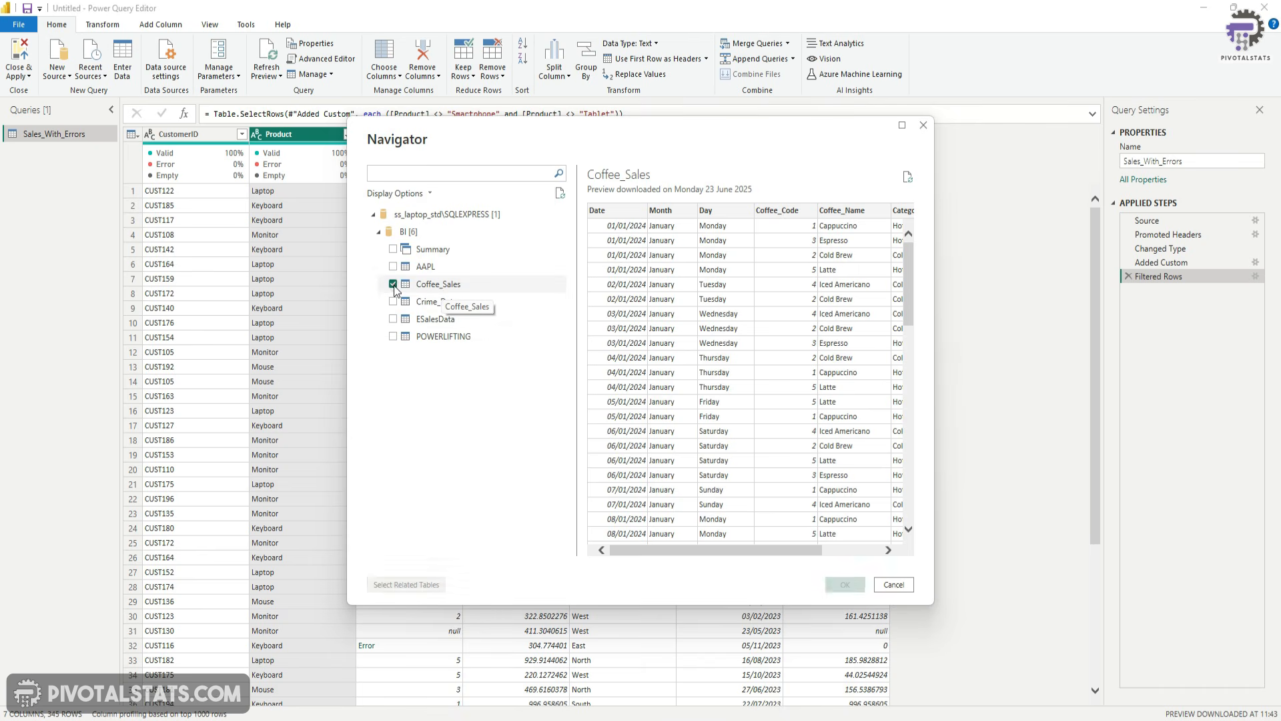
pyautogui.click(844, 585)
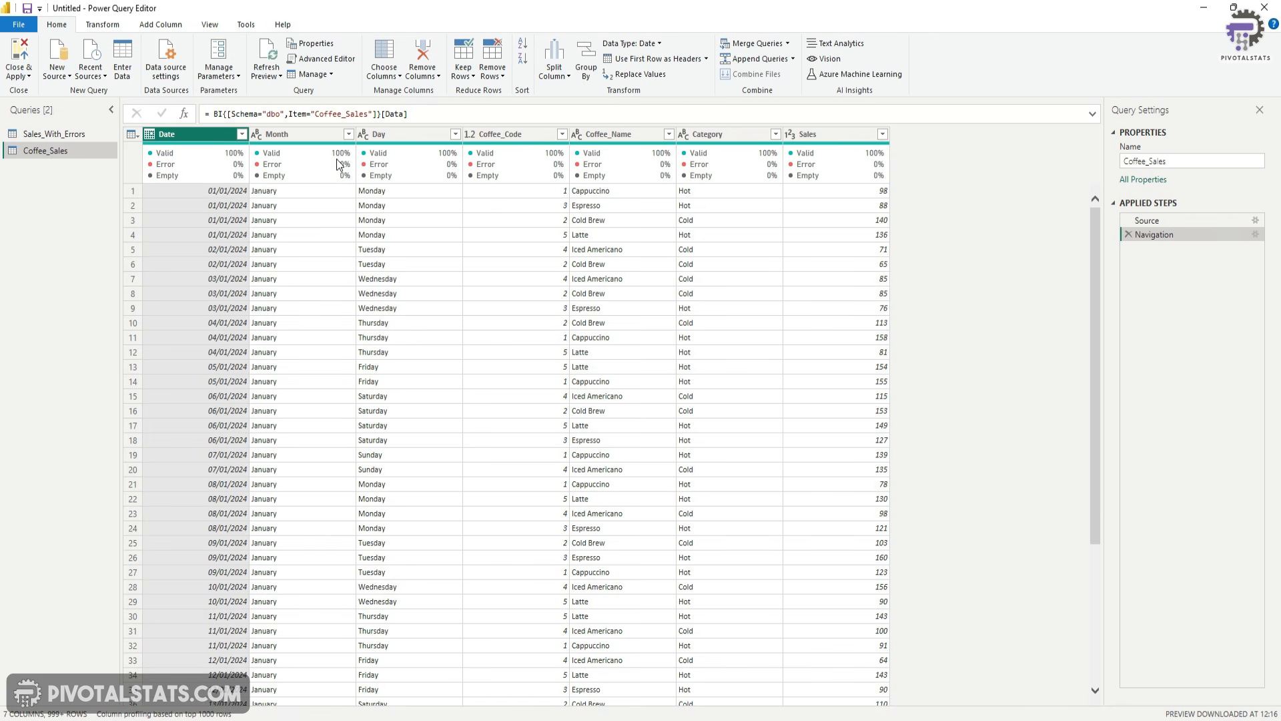
# Step: Filter the Coffee_Name column to keep Cappuccino, Cold Brew and Espresso, excluding Iced Americano and Latte
pyautogui.click(610, 133)
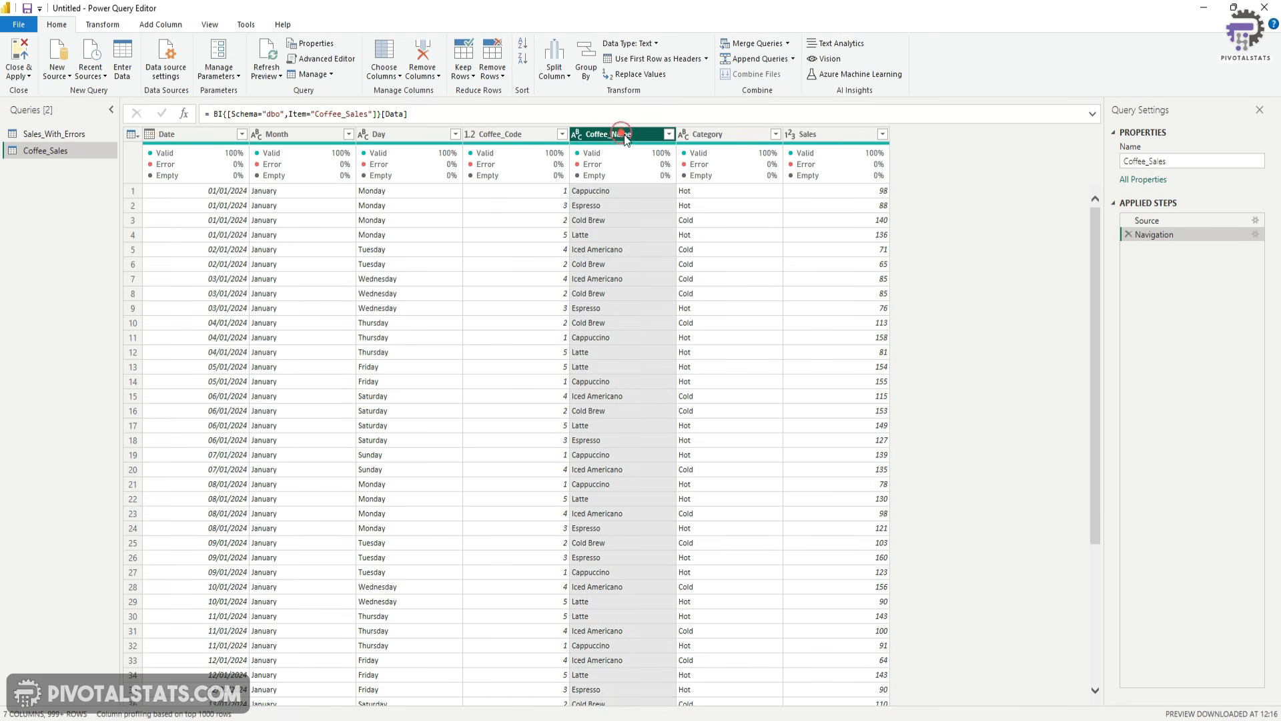
pyautogui.click(668, 134)
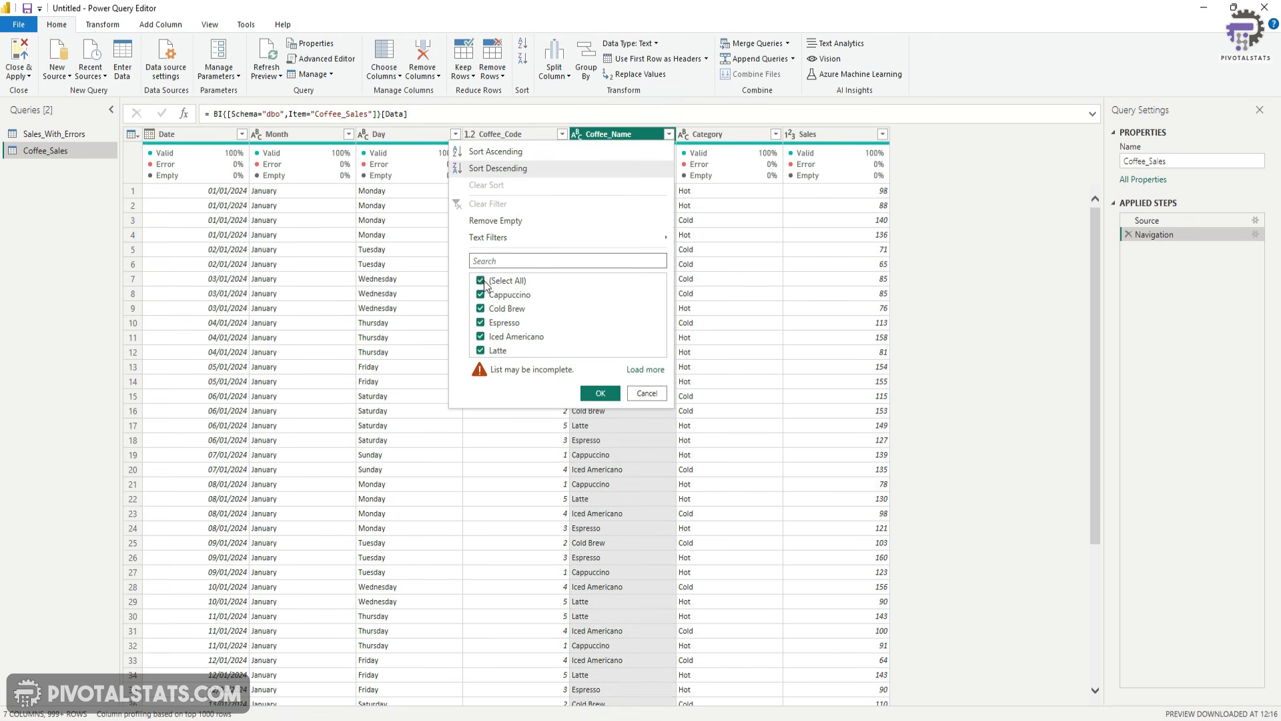
pyautogui.click(479, 280)
pyautogui.click(491, 296)
pyautogui.click(482, 310)
pyautogui.click(506, 324)
pyautogui.click(601, 394)
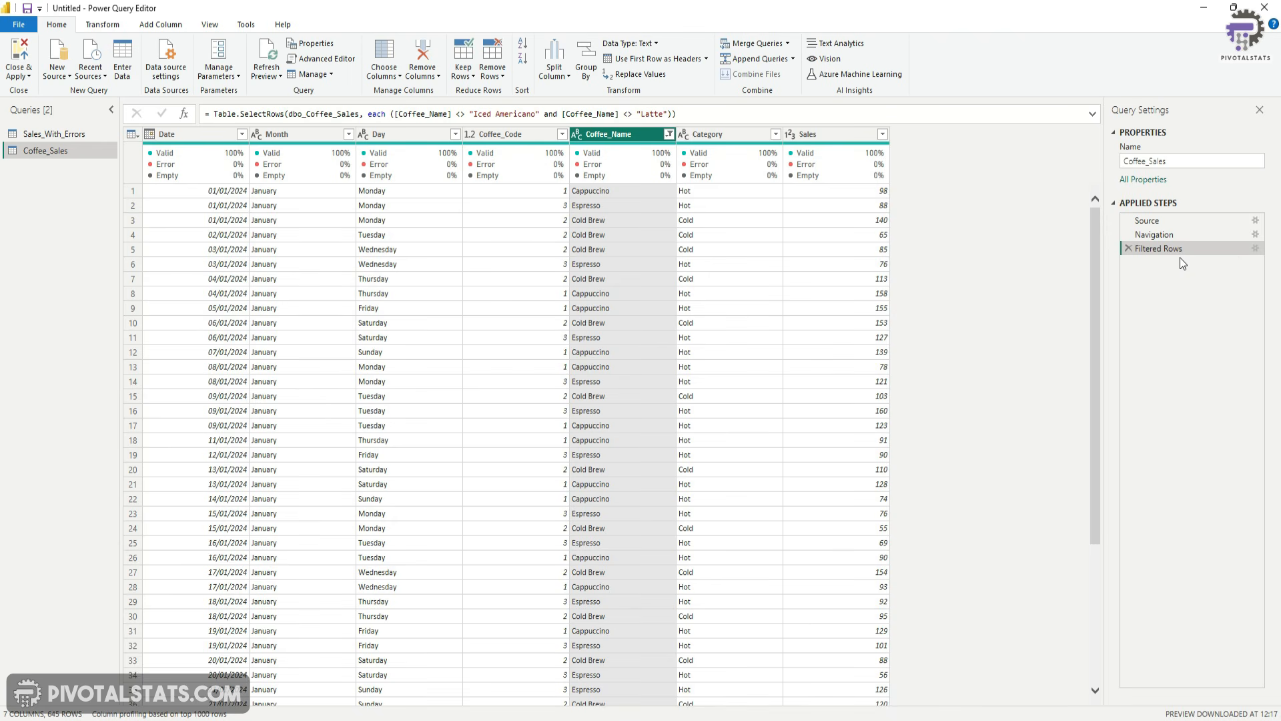
# Step: View the native query of the Filtered Rows step, examine its where clause and close it
pyautogui.rightClick(1169, 251)
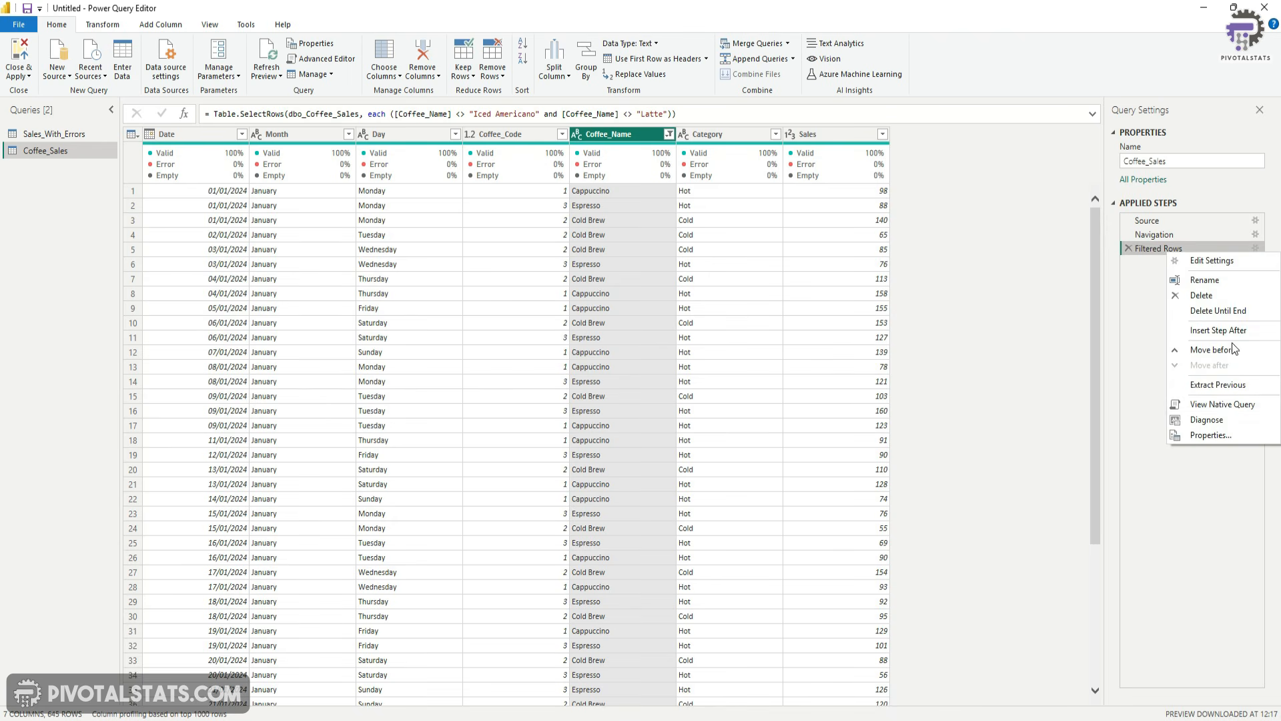
pyautogui.click(1226, 405)
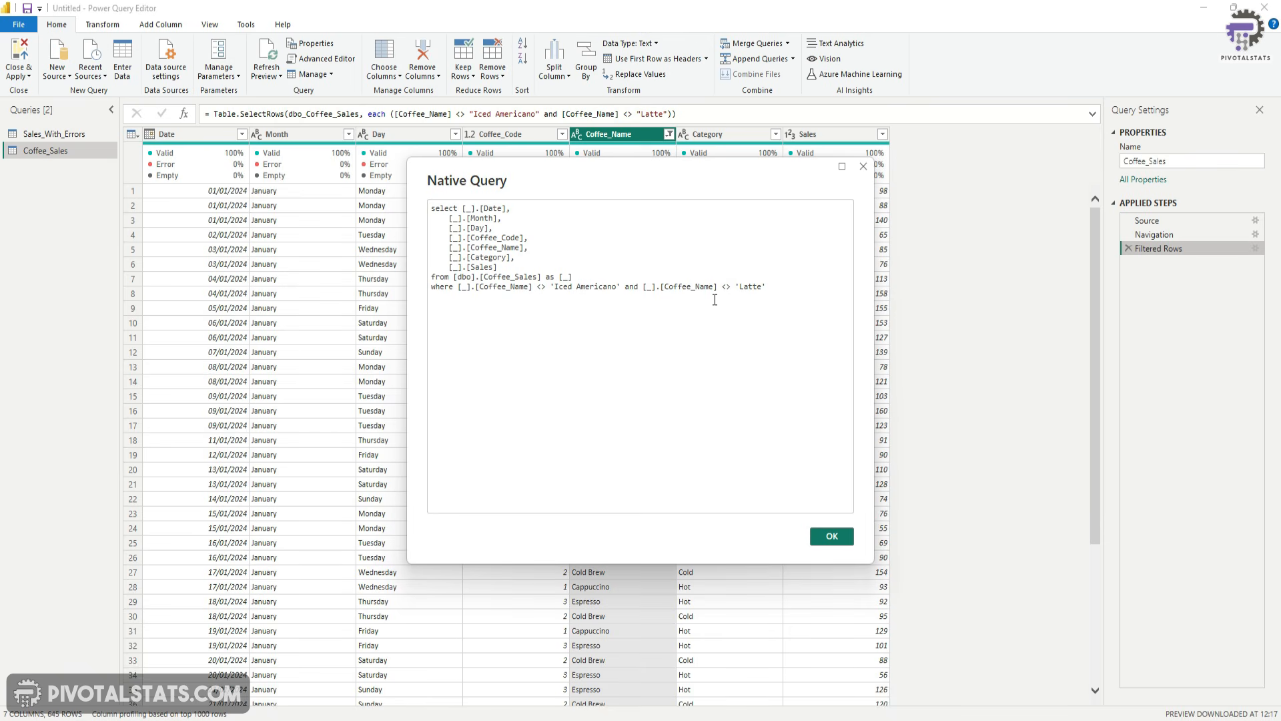
pyautogui.click(789, 285)
pyautogui.click(822, 544)
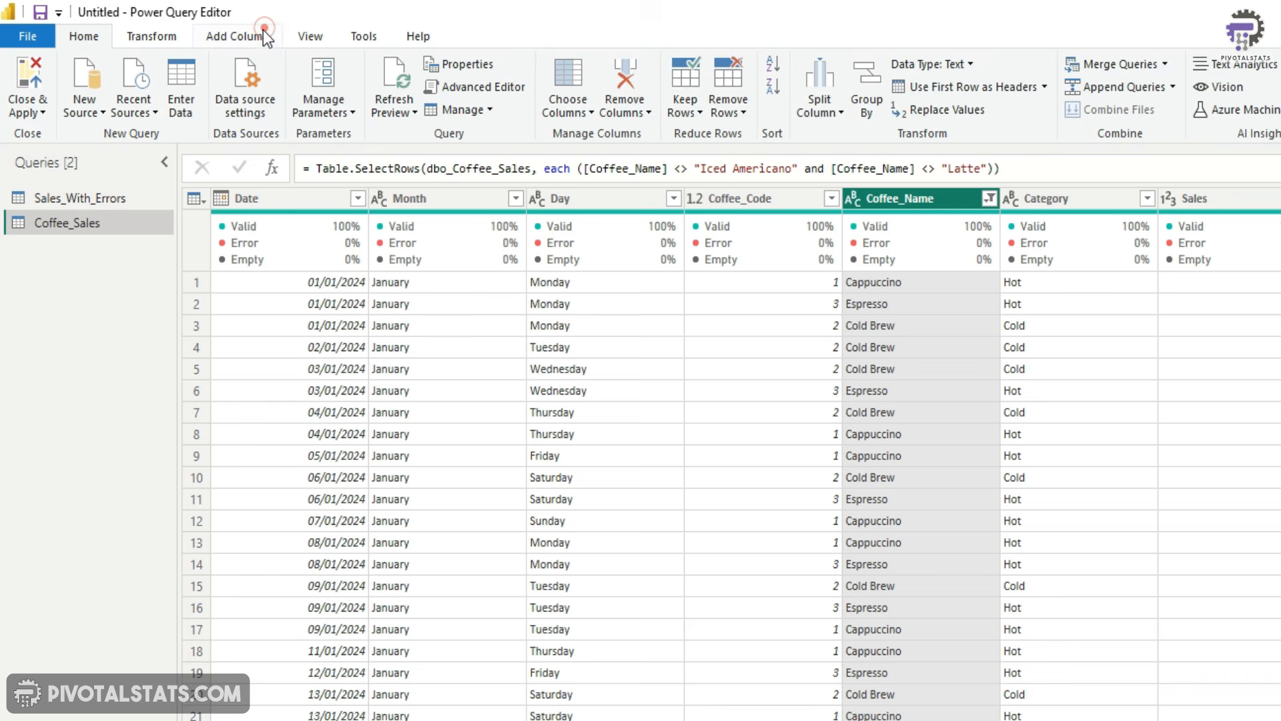
# Step: Add a custom column to Coffee_Sales with the formula Text.Start([Coffee_Name],3)
pyautogui.click(160, 24)
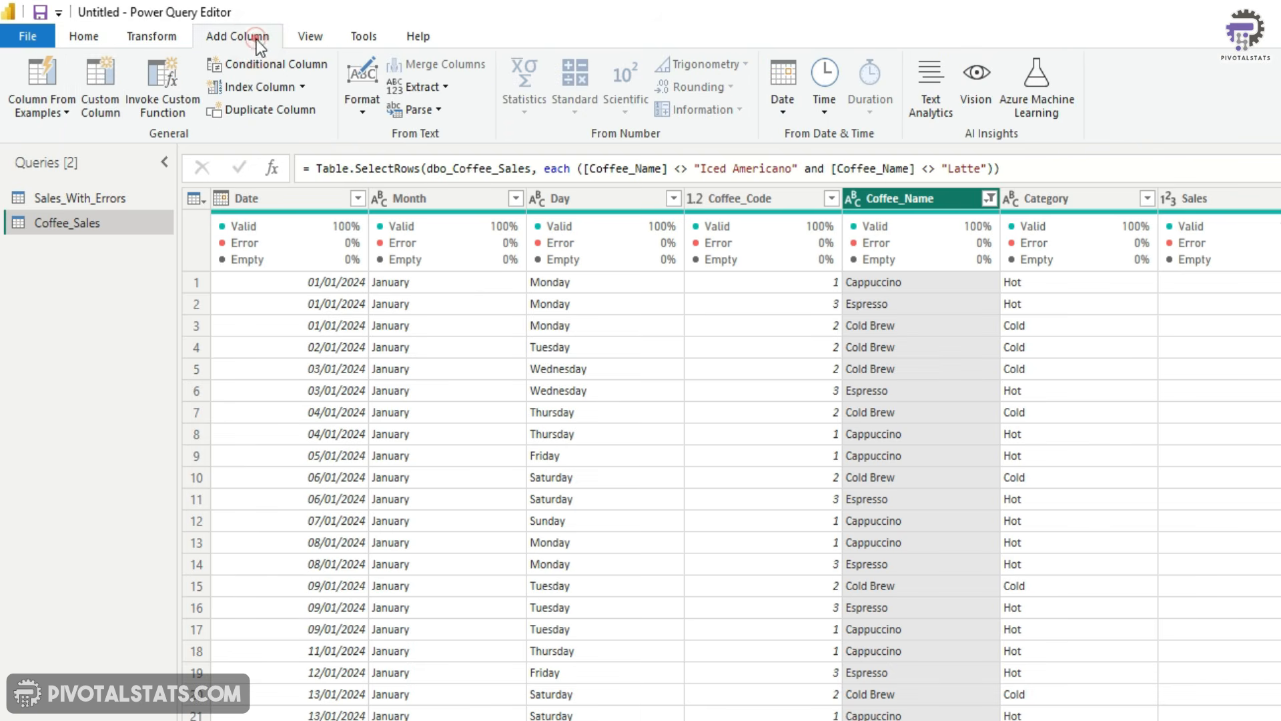
pyautogui.click(110, 89)
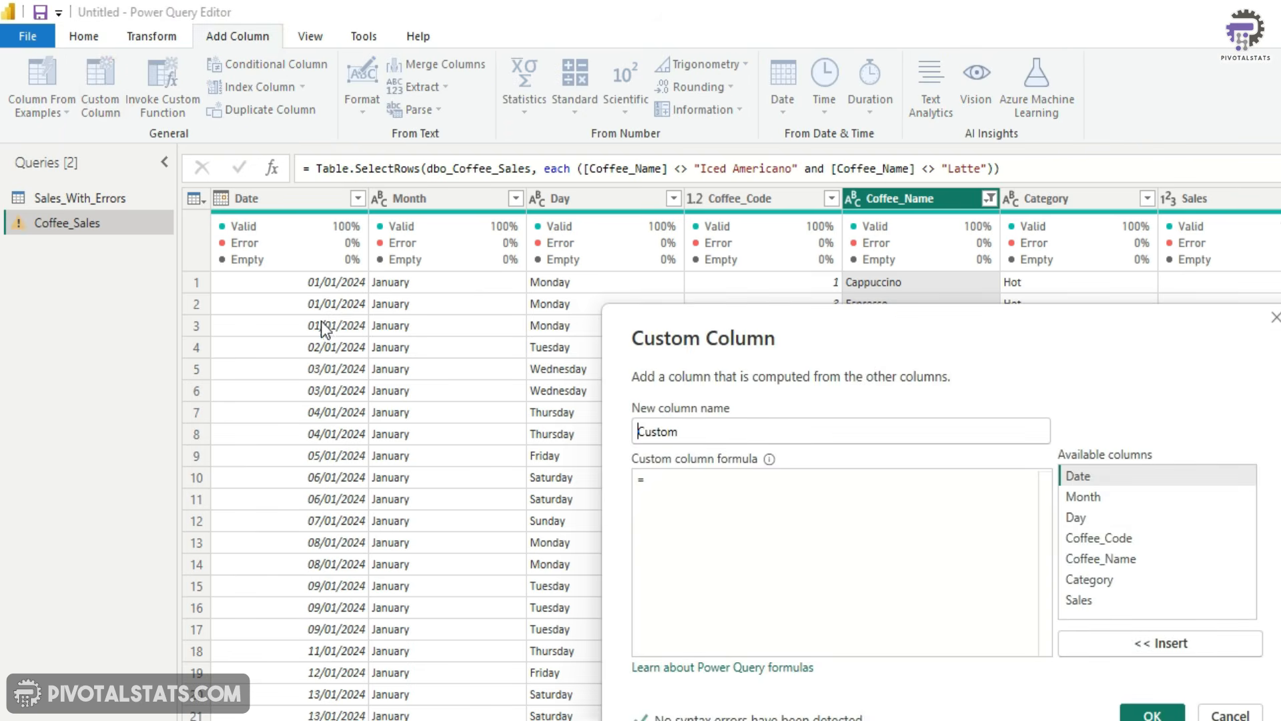
pyautogui.click(534, 335)
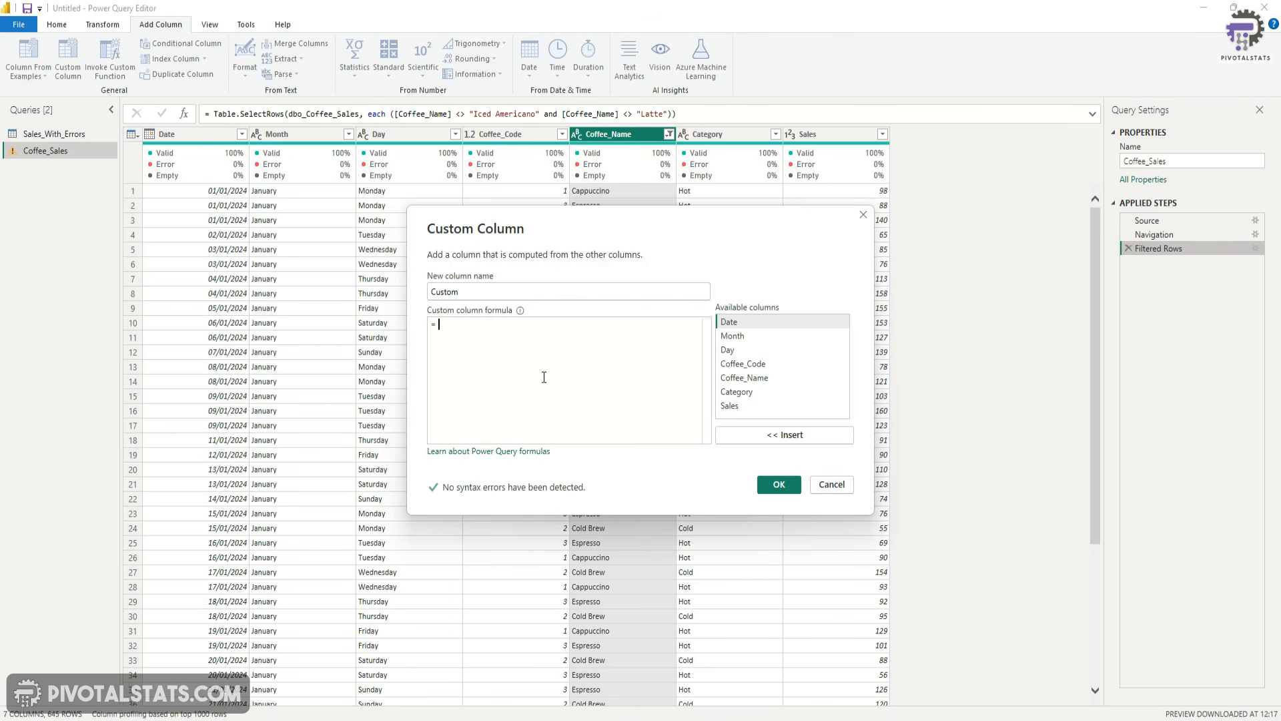
pyautogui.write('TextText.StartsWith')
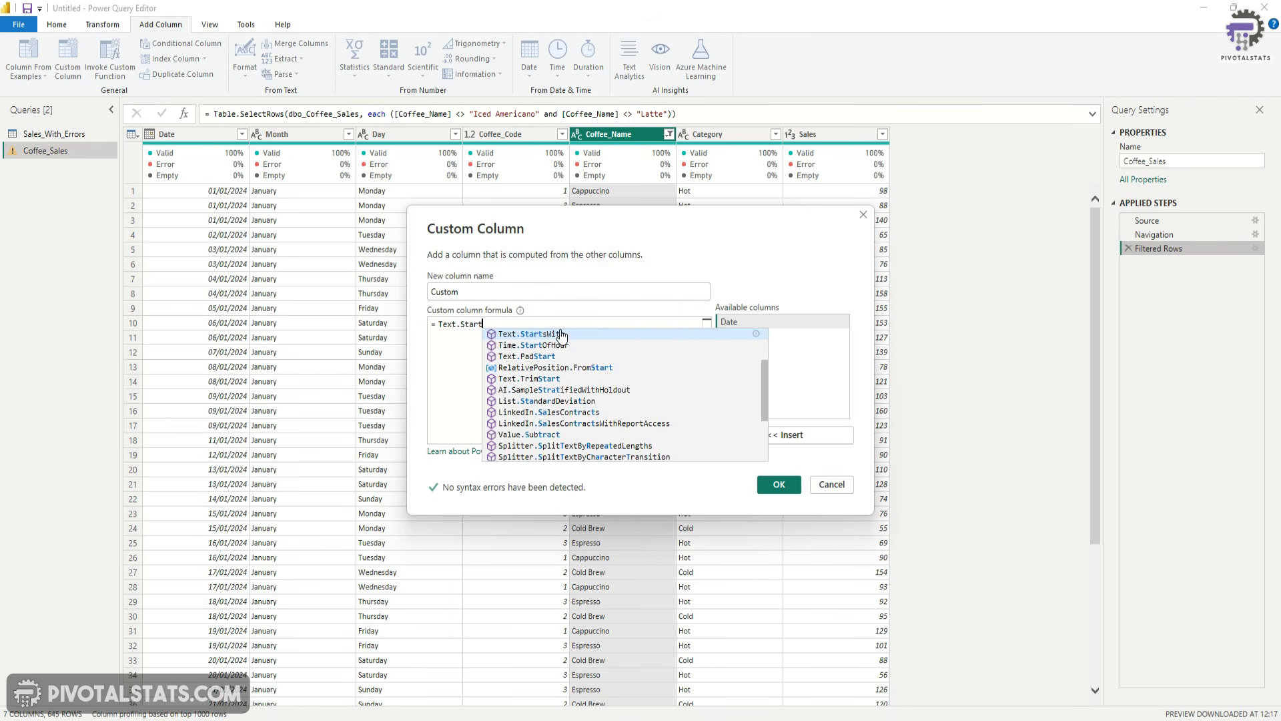
pyautogui.write('(')
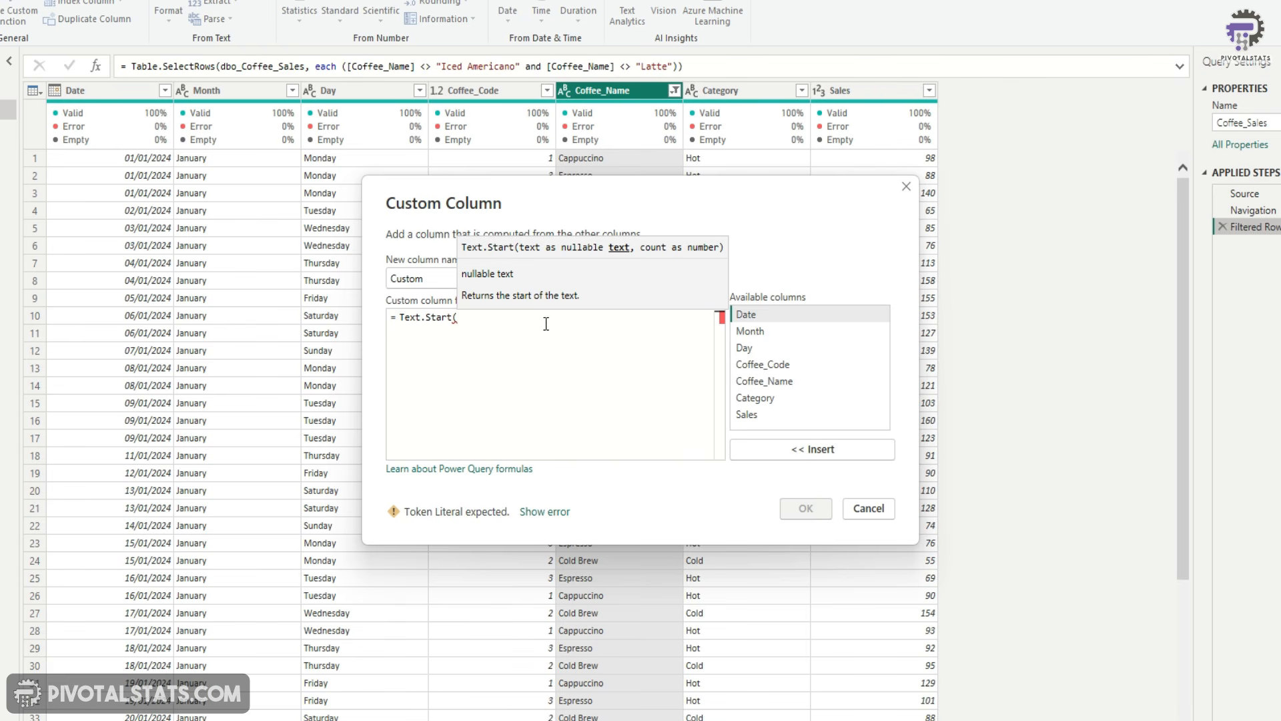
pyautogui.doubleClick(789, 380)
pyautogui.write(',3)')
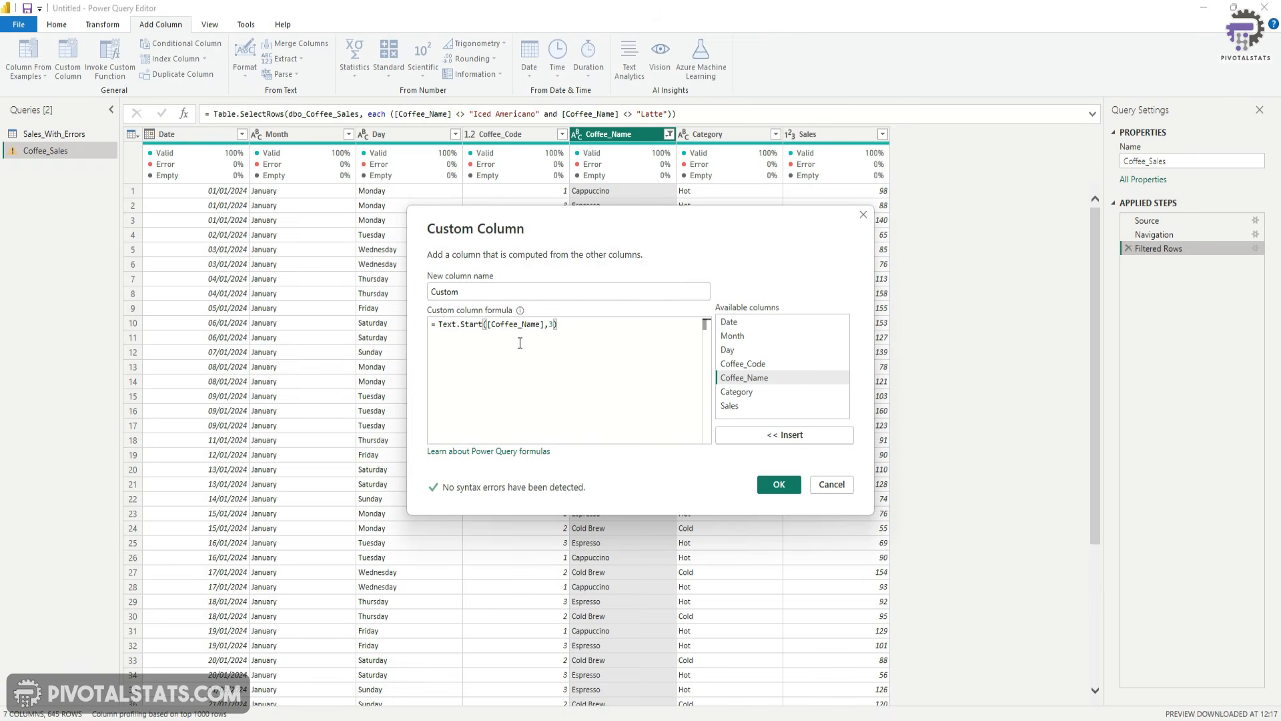
pyautogui.click(439, 325)
pyautogui.moveTo(439, 325); pyautogui.dragTo(482, 327)
pyautogui.click(472, 329)
pyautogui.click(572, 327)
pyautogui.click(778, 484)
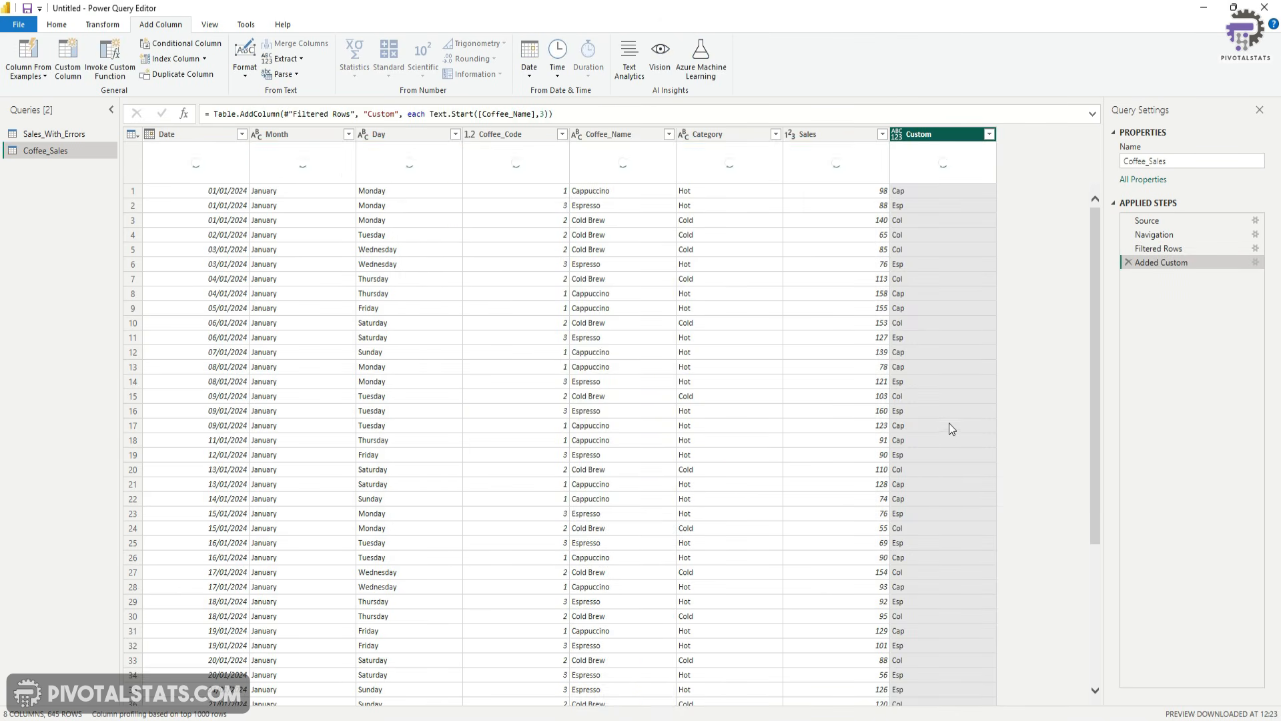
# Step: View the native query of the Added Custom step, examine its left() expression for the Custom column and close it
pyautogui.rightClick(1189, 263)
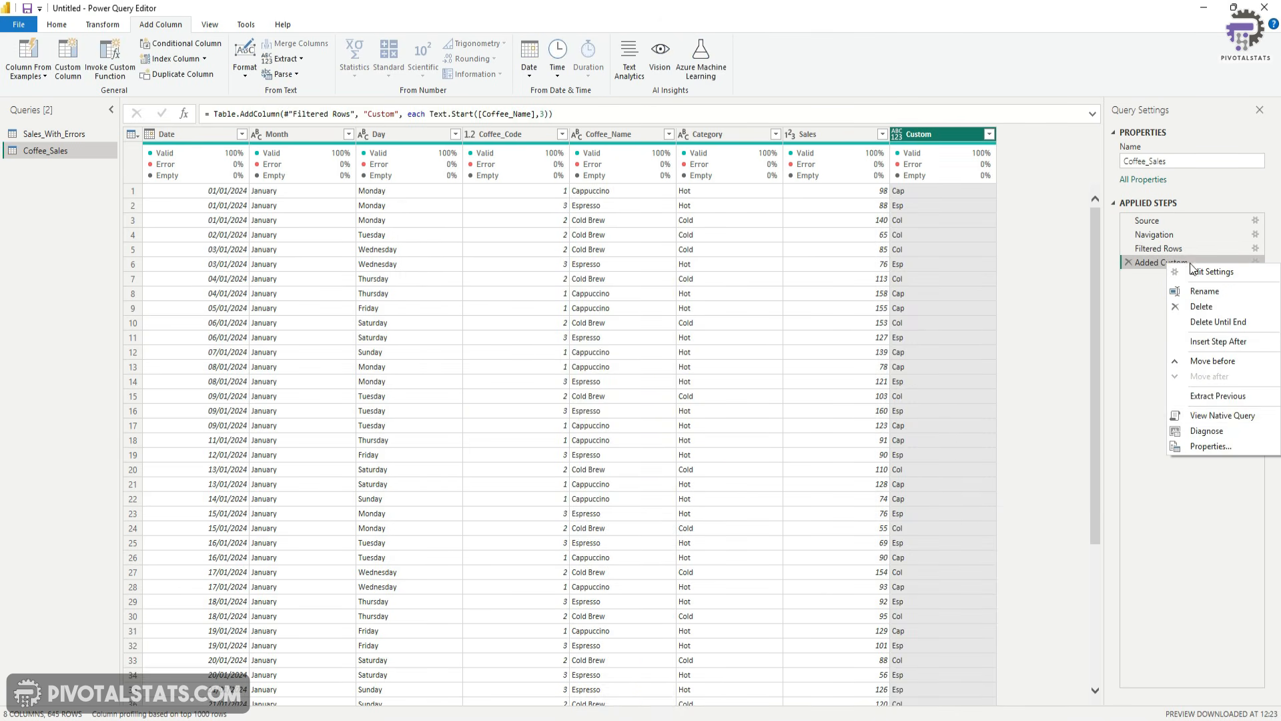
pyautogui.click(1231, 418)
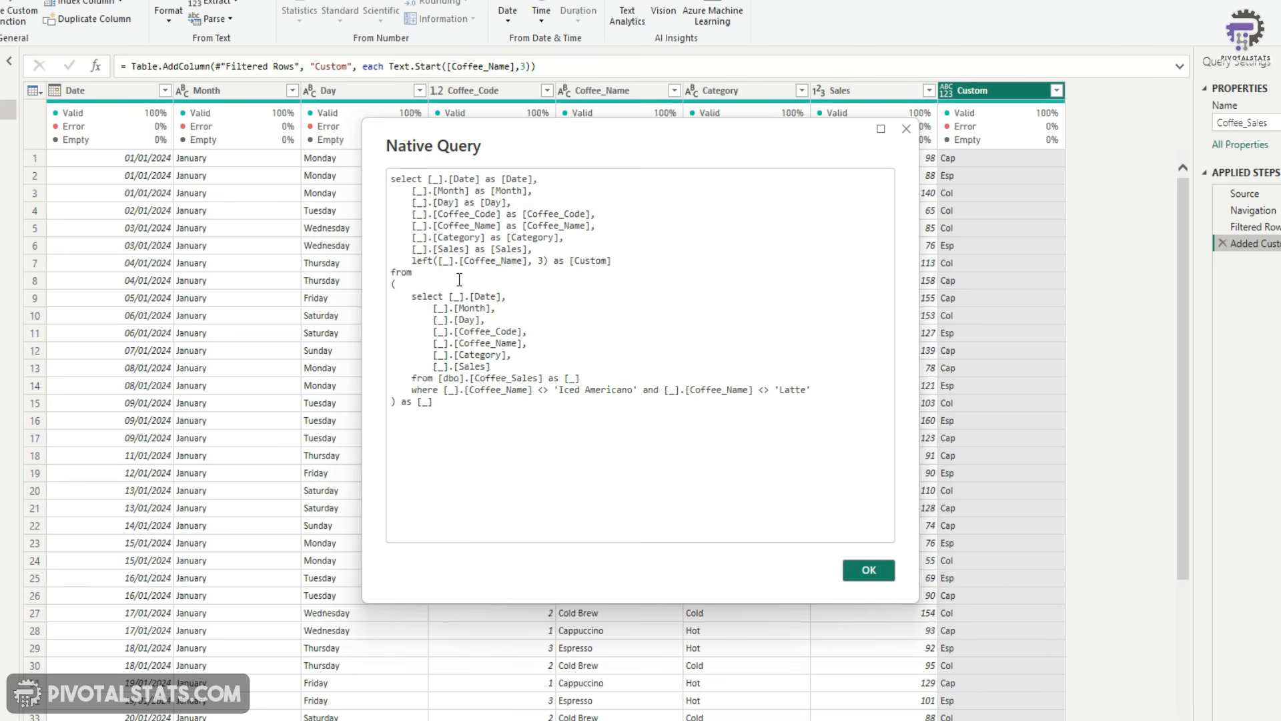
pyautogui.moveTo(412, 260); pyautogui.dragTo(619, 259)
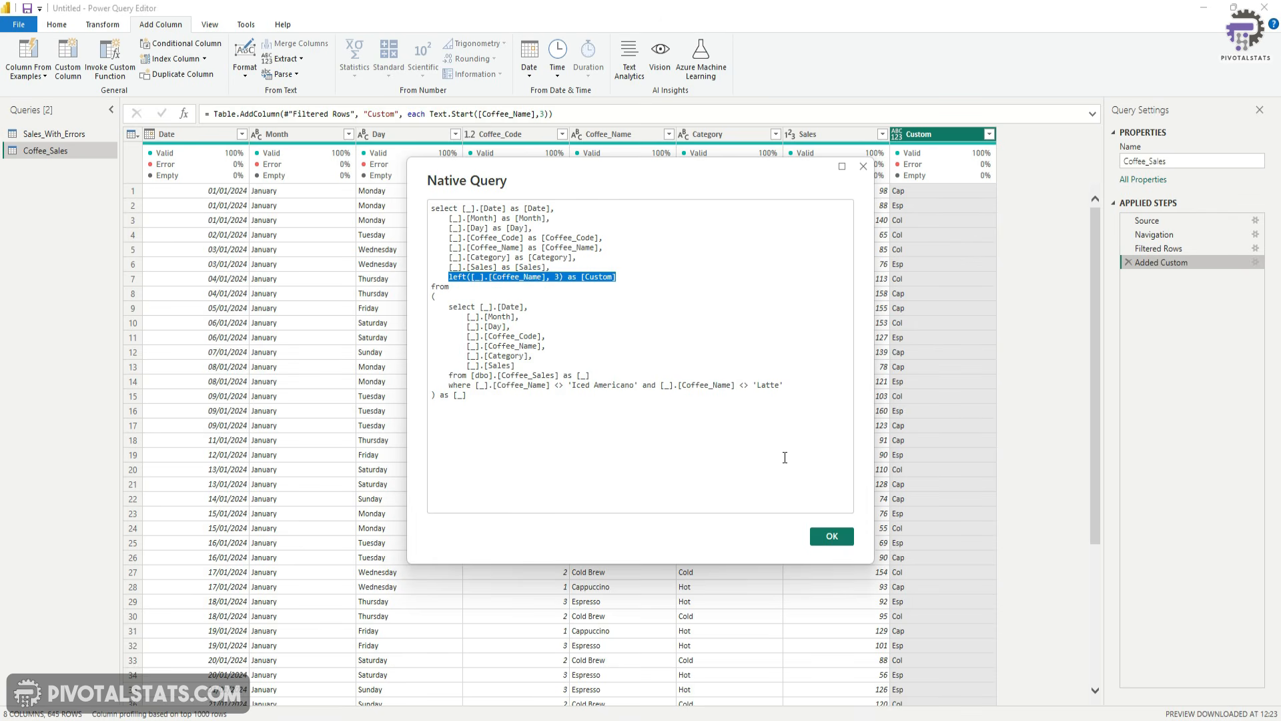
pyautogui.click(840, 533)
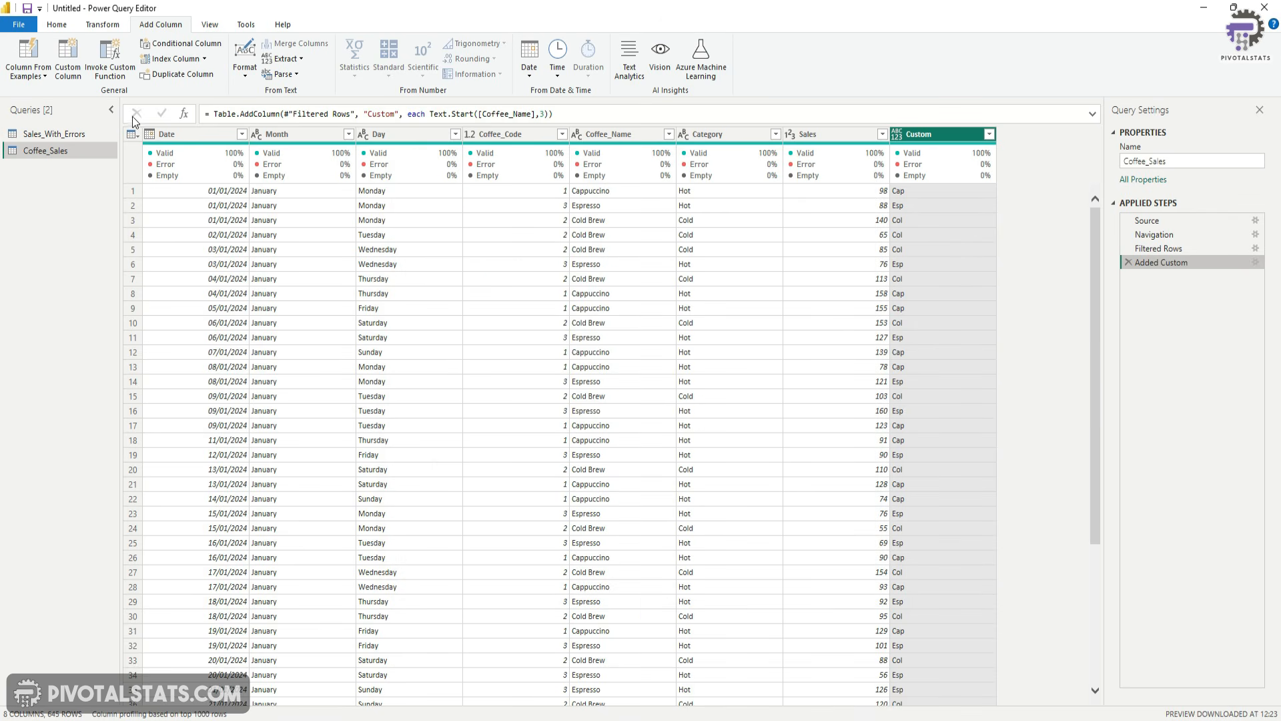
# Step: Add a custom column named Custom1 to Coffee_Sales with the formula Text.PositionOf([Coffee_Name], "Cap", Occurrence.First)
pyautogui.click(67, 60)
pyautogui.click(477, 325)
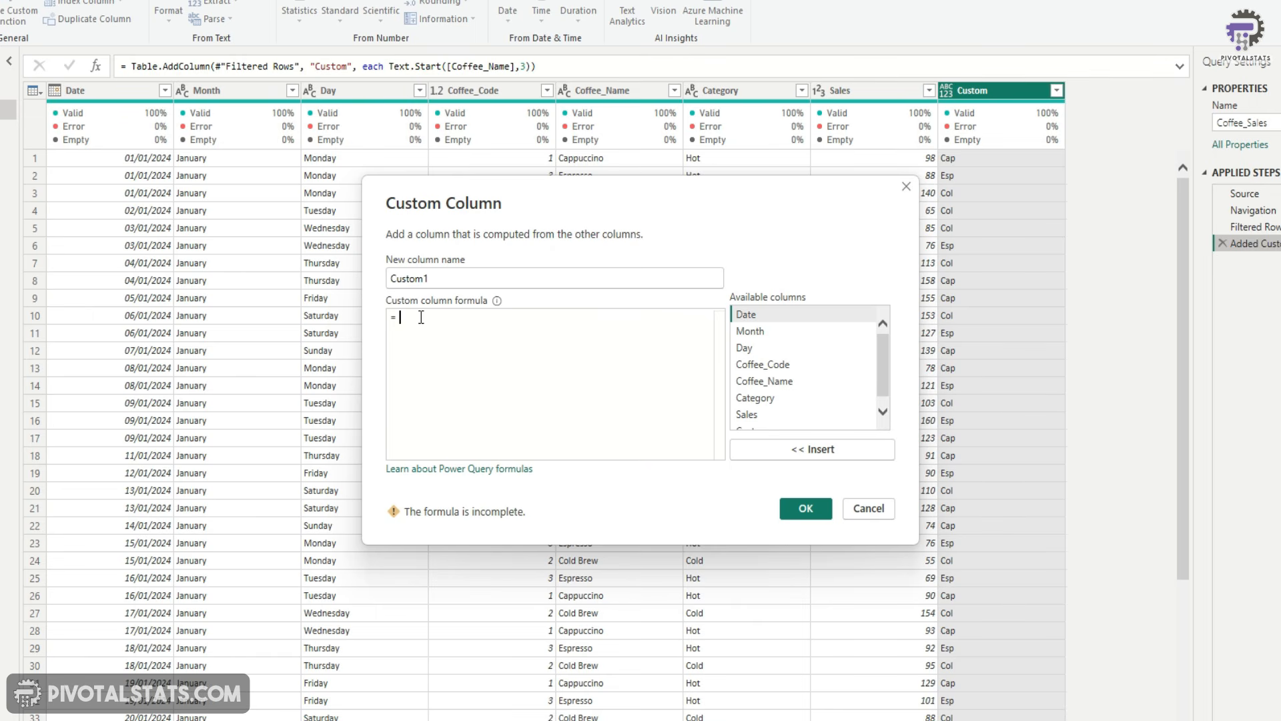
pyautogui.write('Text')
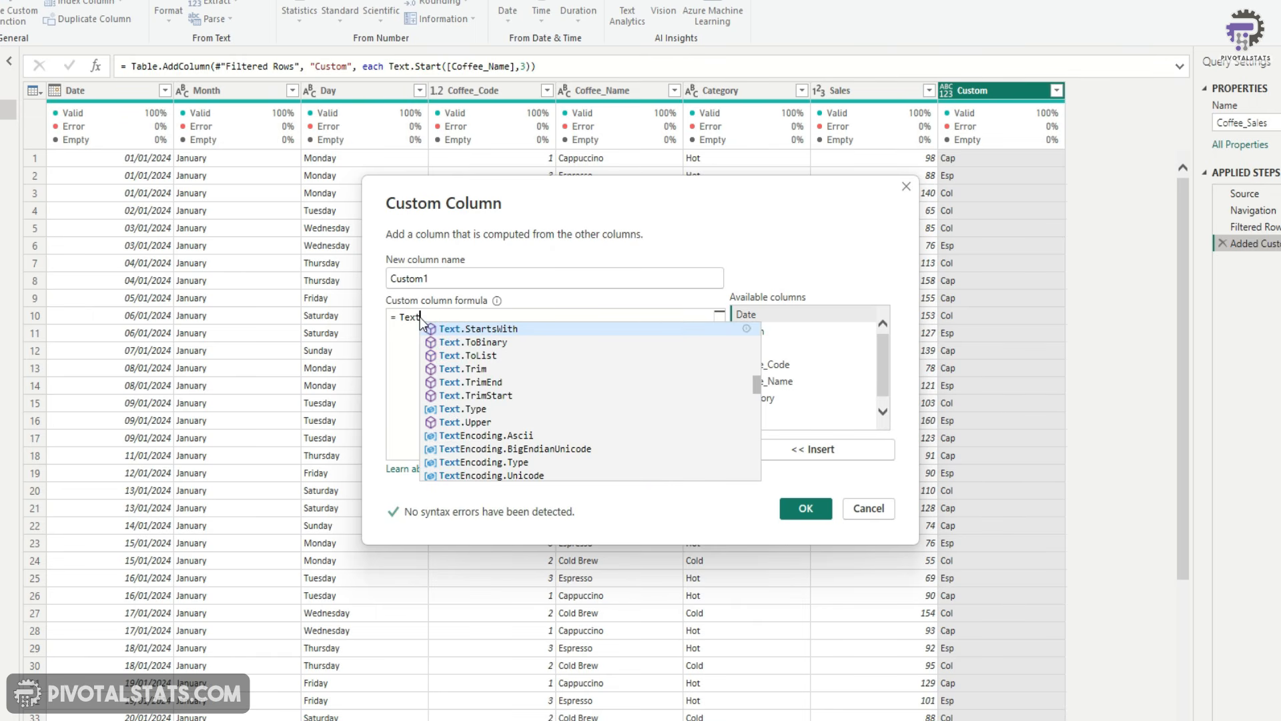
pyautogui.write('.Positio')
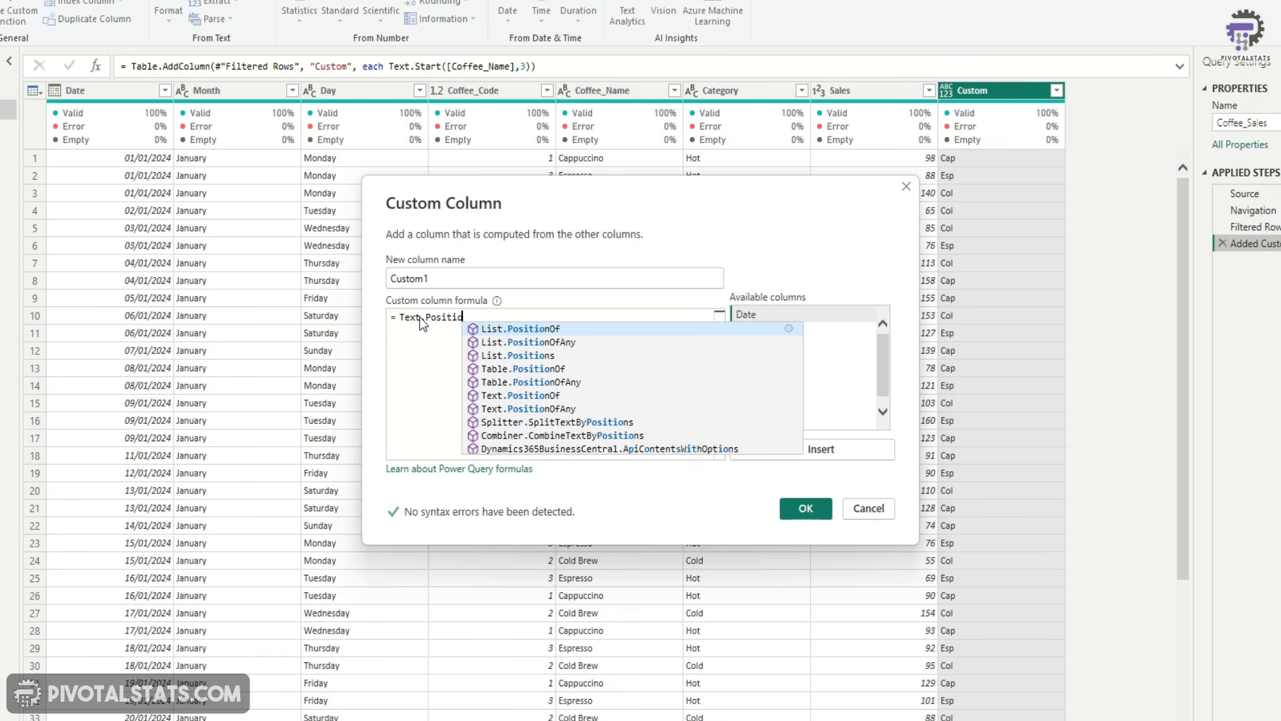
pyautogui.write('nOf(')
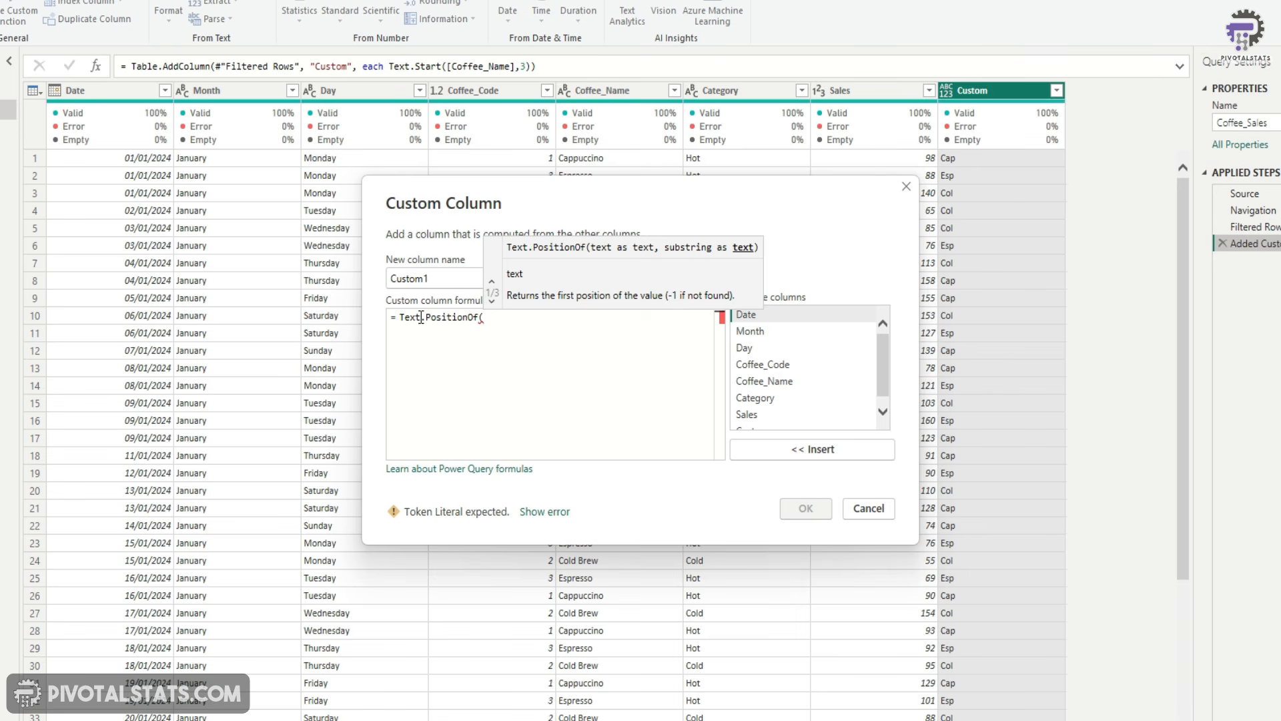
pyautogui.doubleClick(777, 382)
pyautogui.write(',')
pyautogui.write(' "Cap",')
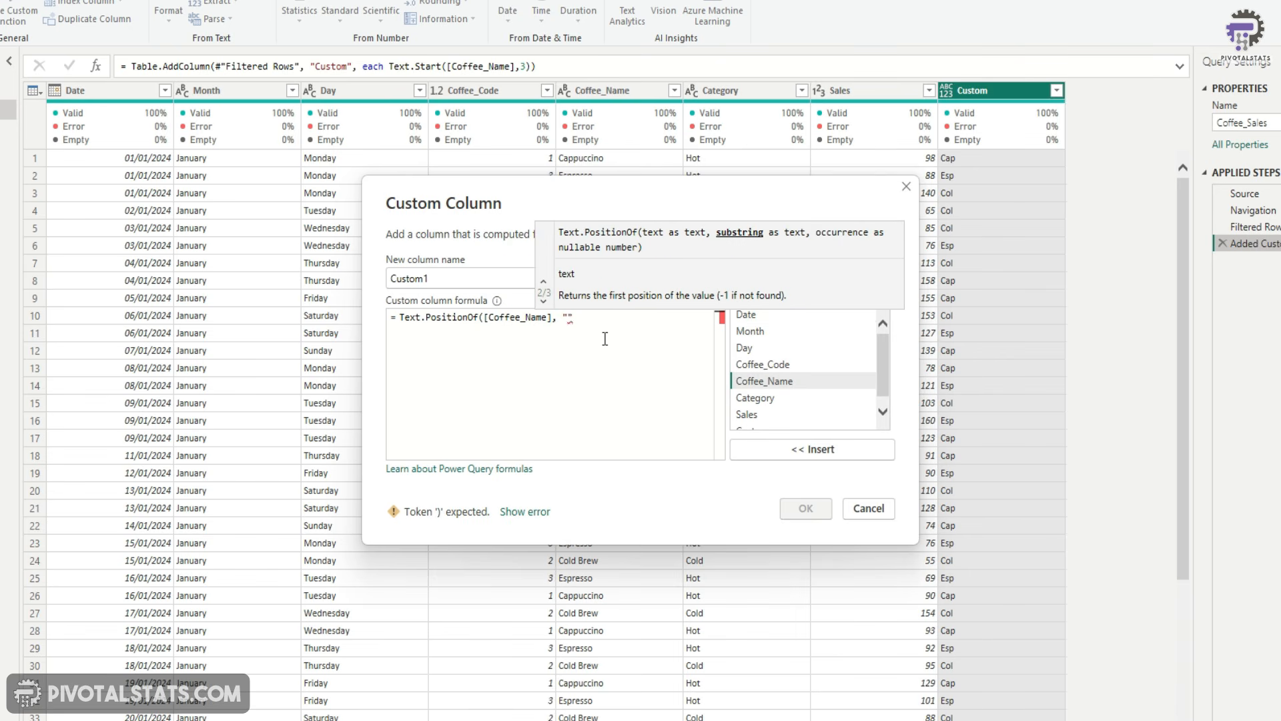
pyautogui.write(' Occurrence.First')
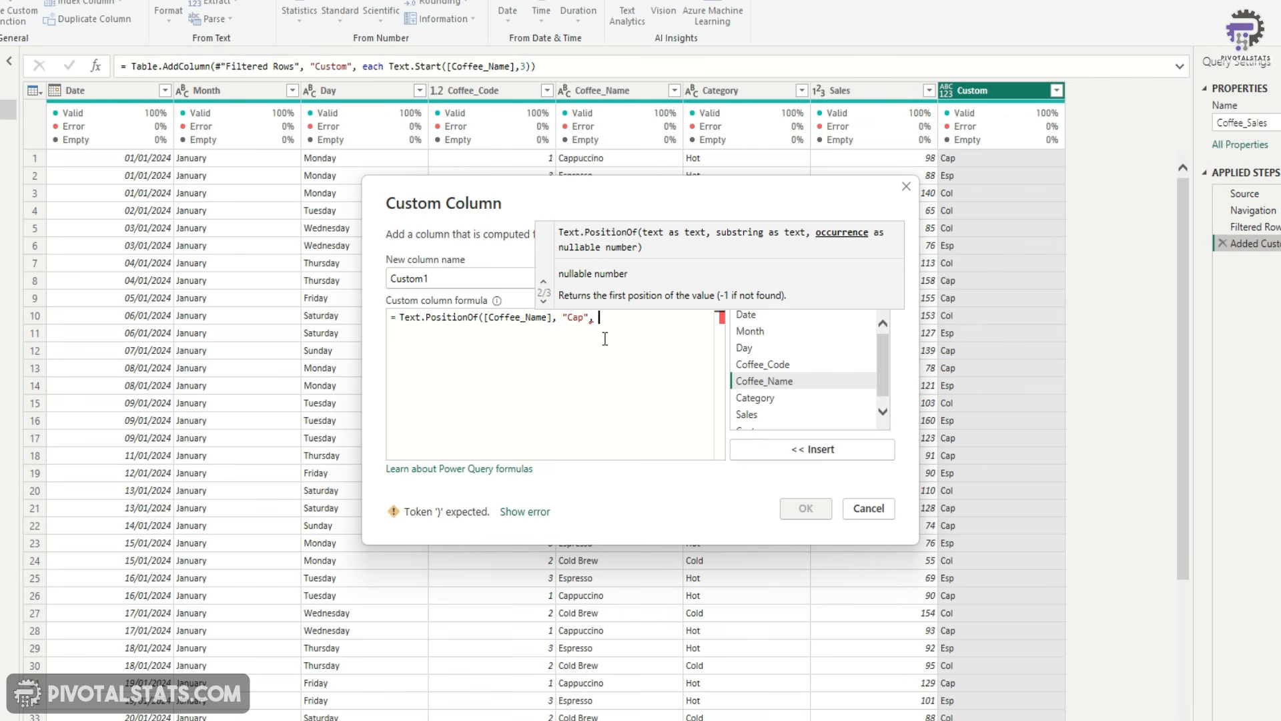
pyautogui.write(')')
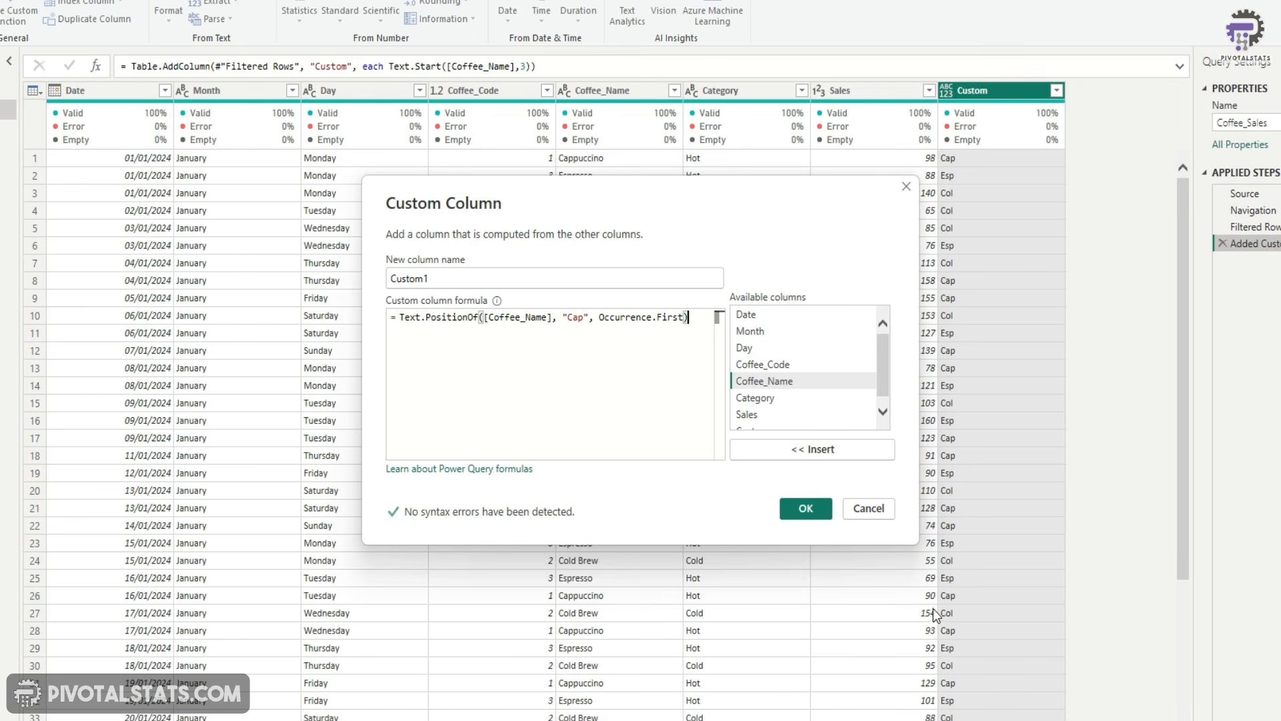
pyautogui.click(805, 509)
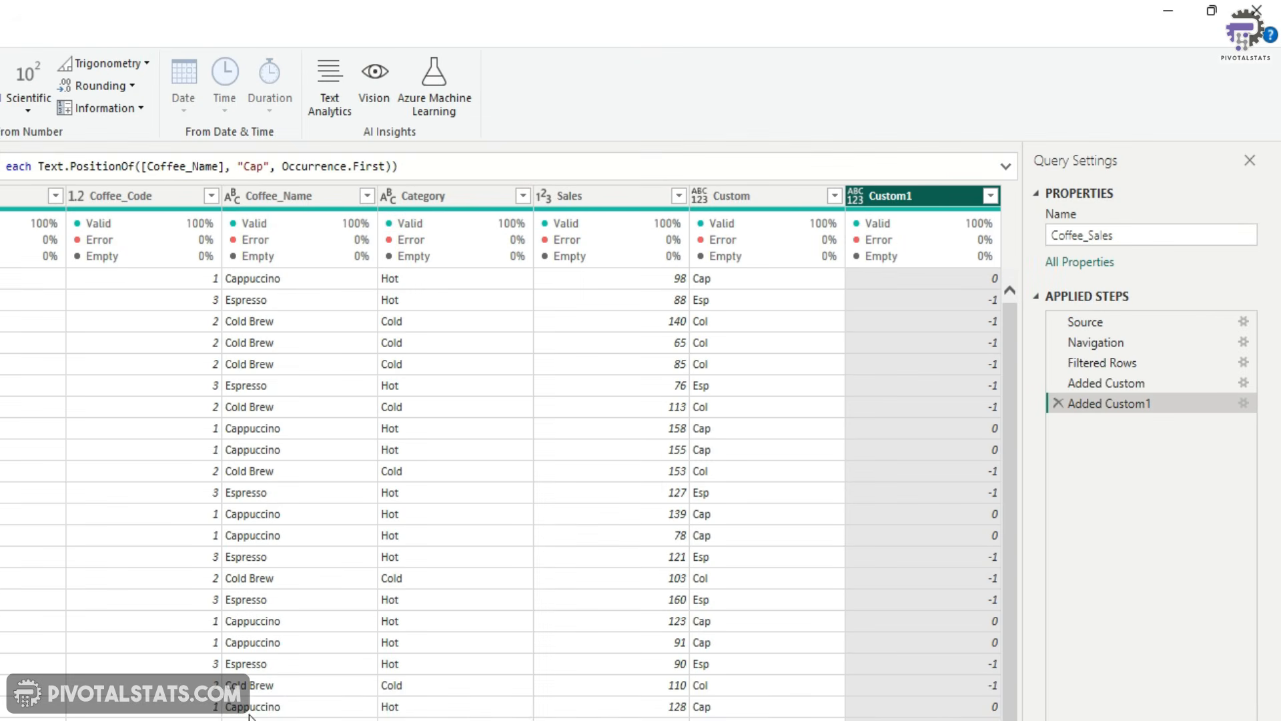
# Step: Check whether a native query is available for the Added Custom1 step
pyautogui.click(1062, 450)
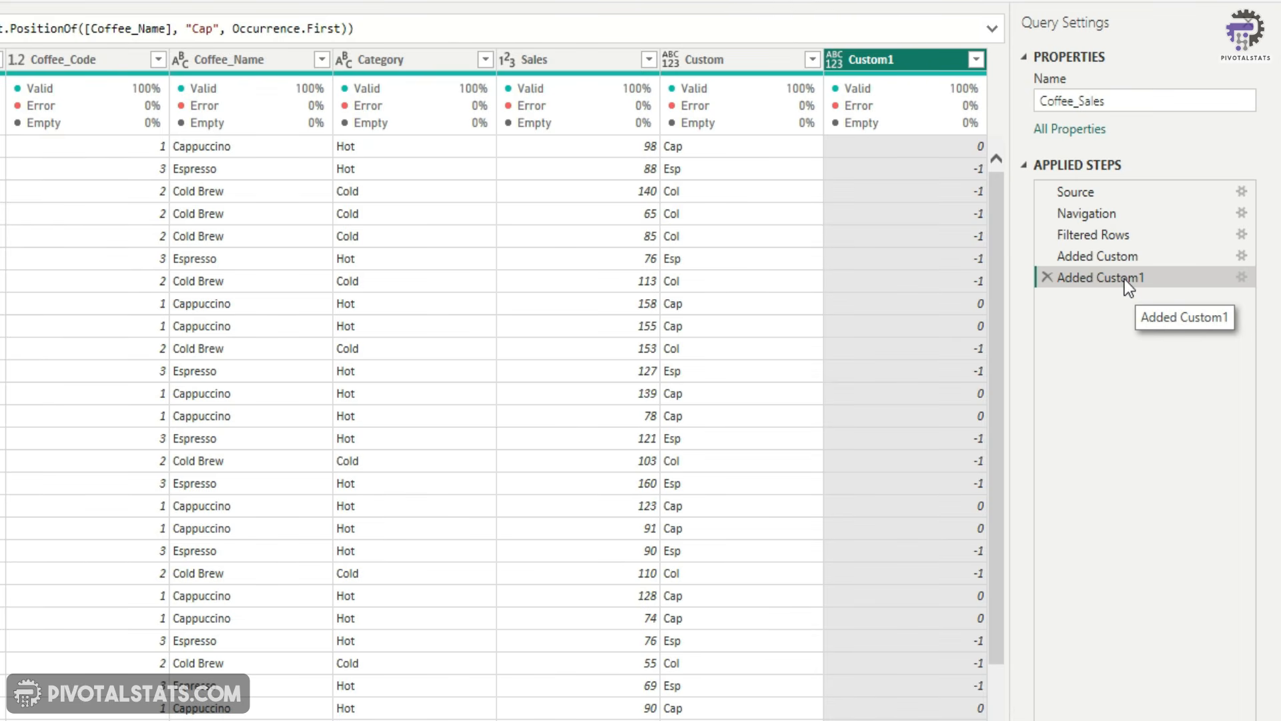
pyautogui.rightClick(1127, 287)
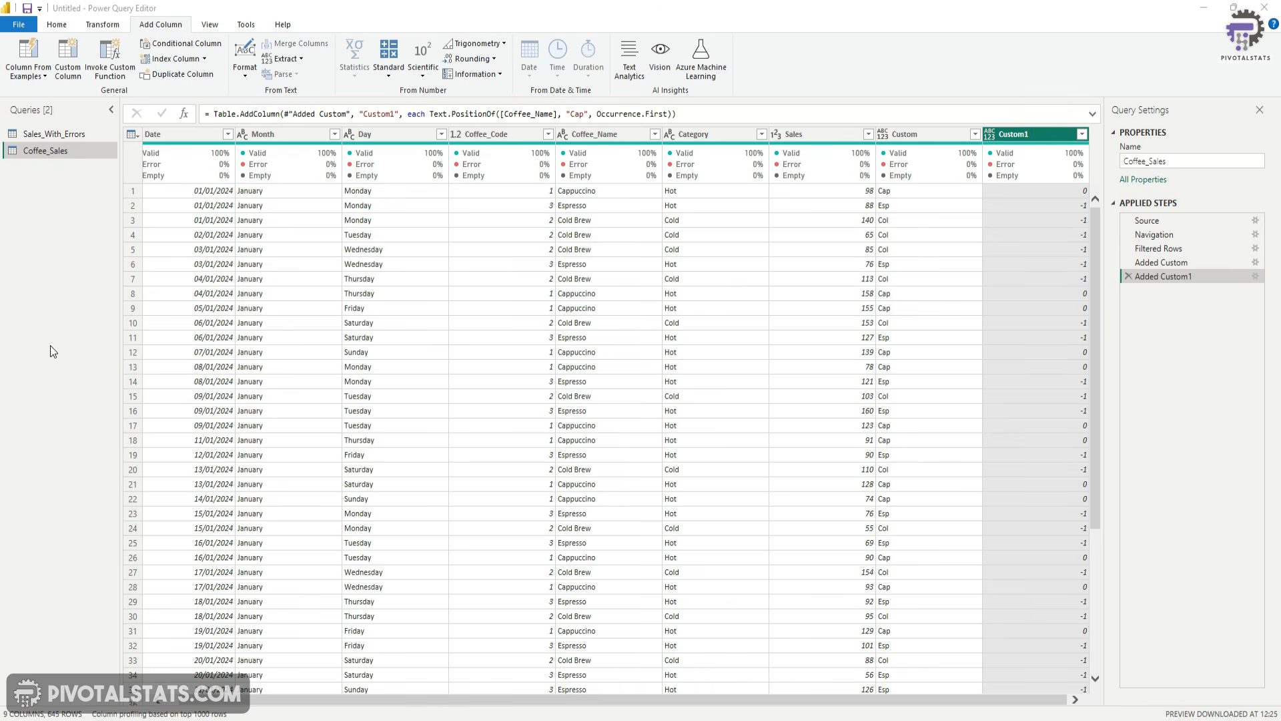
# Step: Create a reference of the Coffee_Sales query and rename it Mapping
pyautogui.rightClick(58, 151)
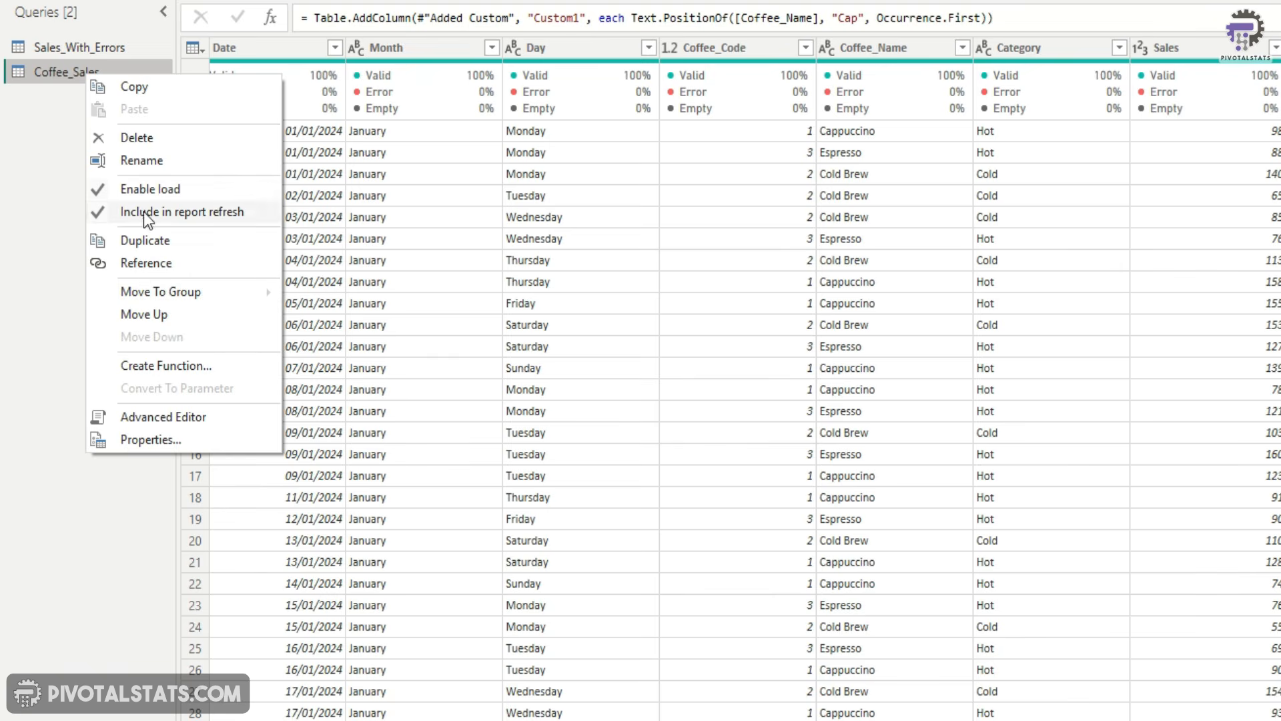
pyautogui.click(156, 265)
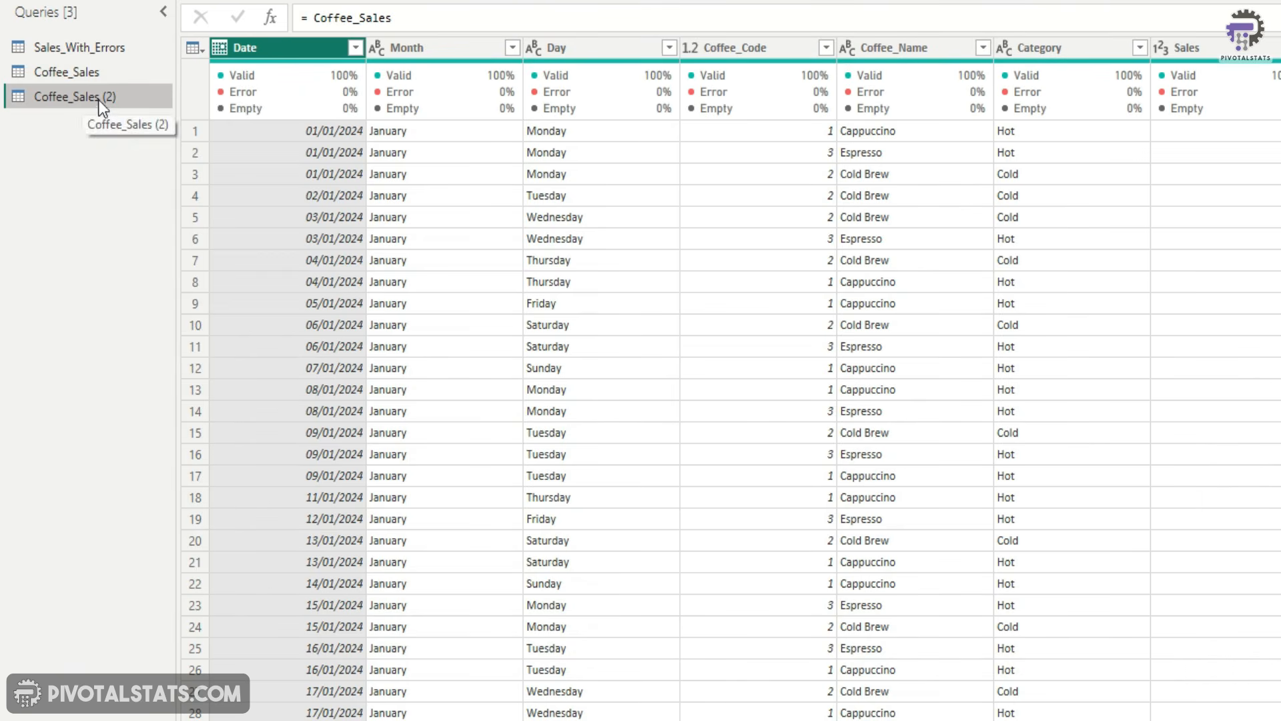
pyautogui.rightClick(98, 99)
pyautogui.click(160, 182)
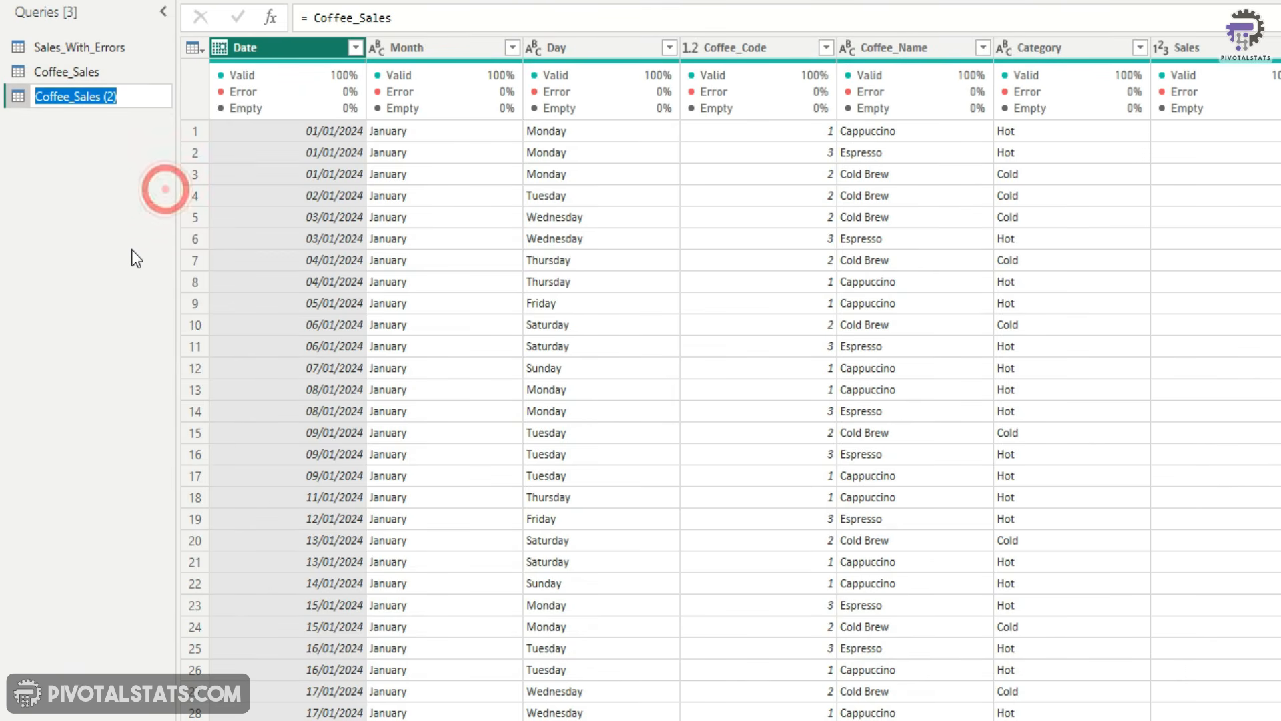
pyautogui.write('Mapping')
pyautogui.press('Return')
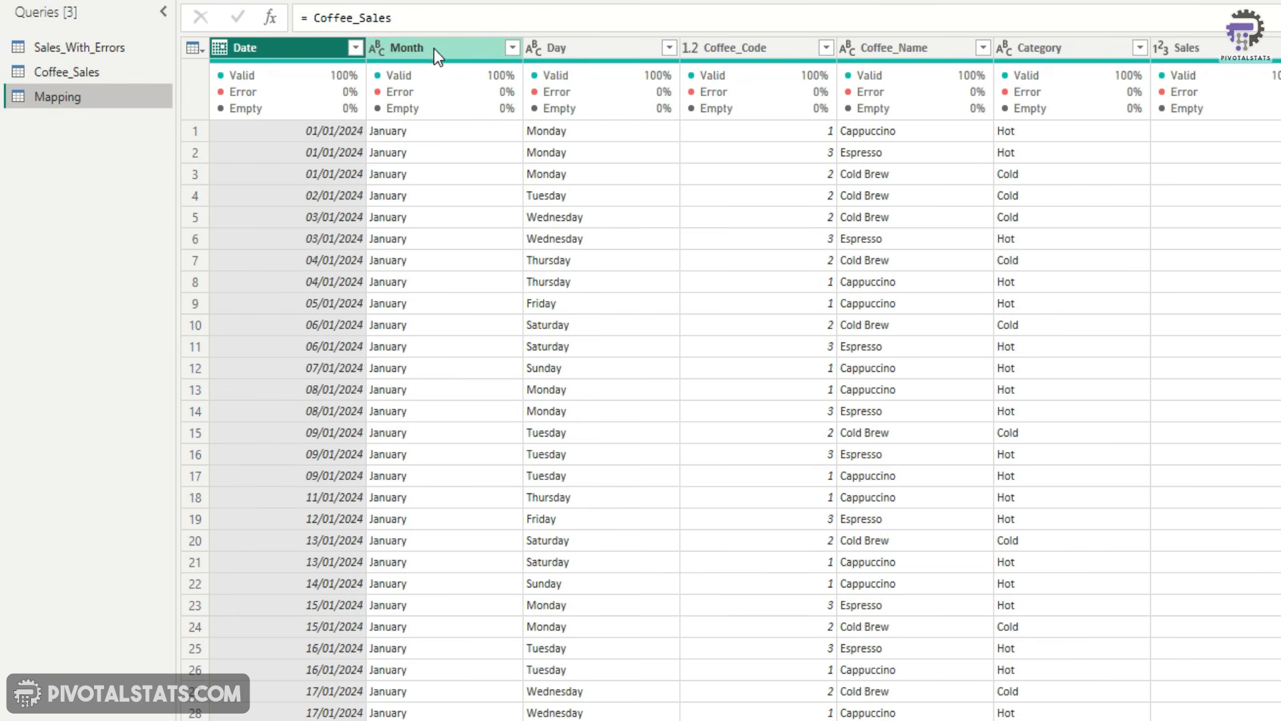
# Step: Keep only the Coffee_Name column in the Mapping query and remove its duplicate rows
pyautogui.click(934, 48)
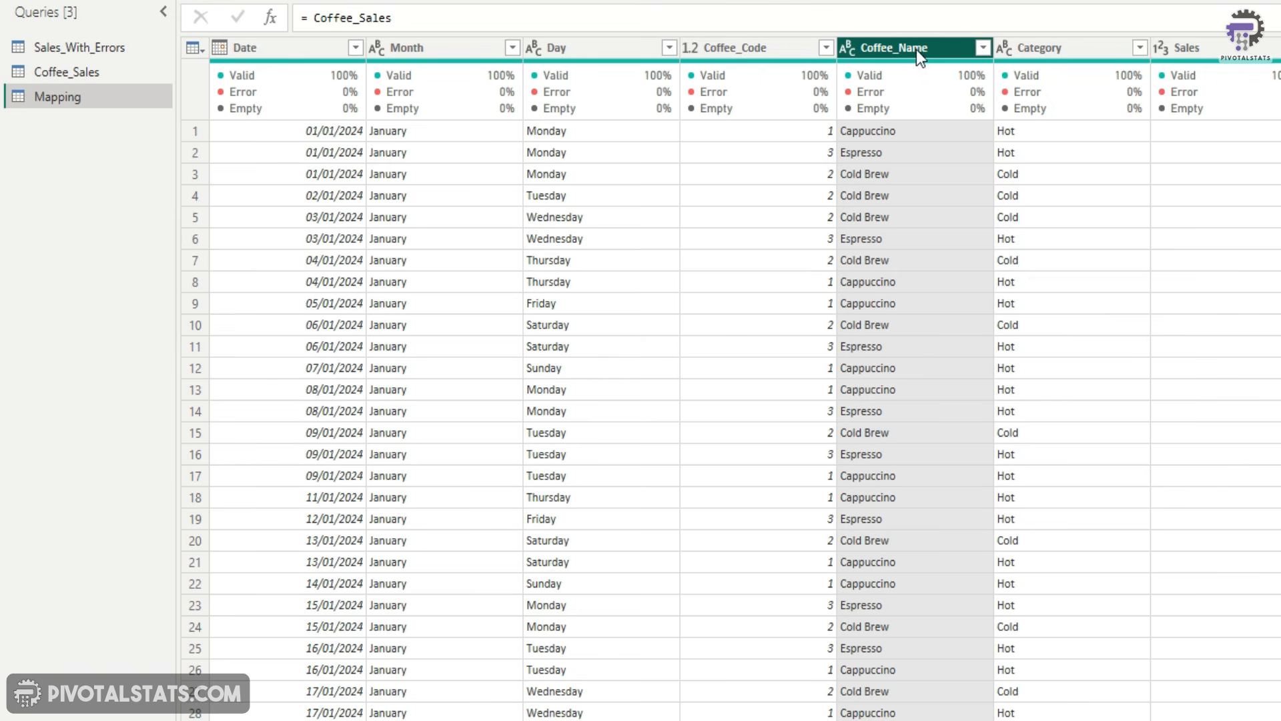
pyautogui.rightClick(915, 49)
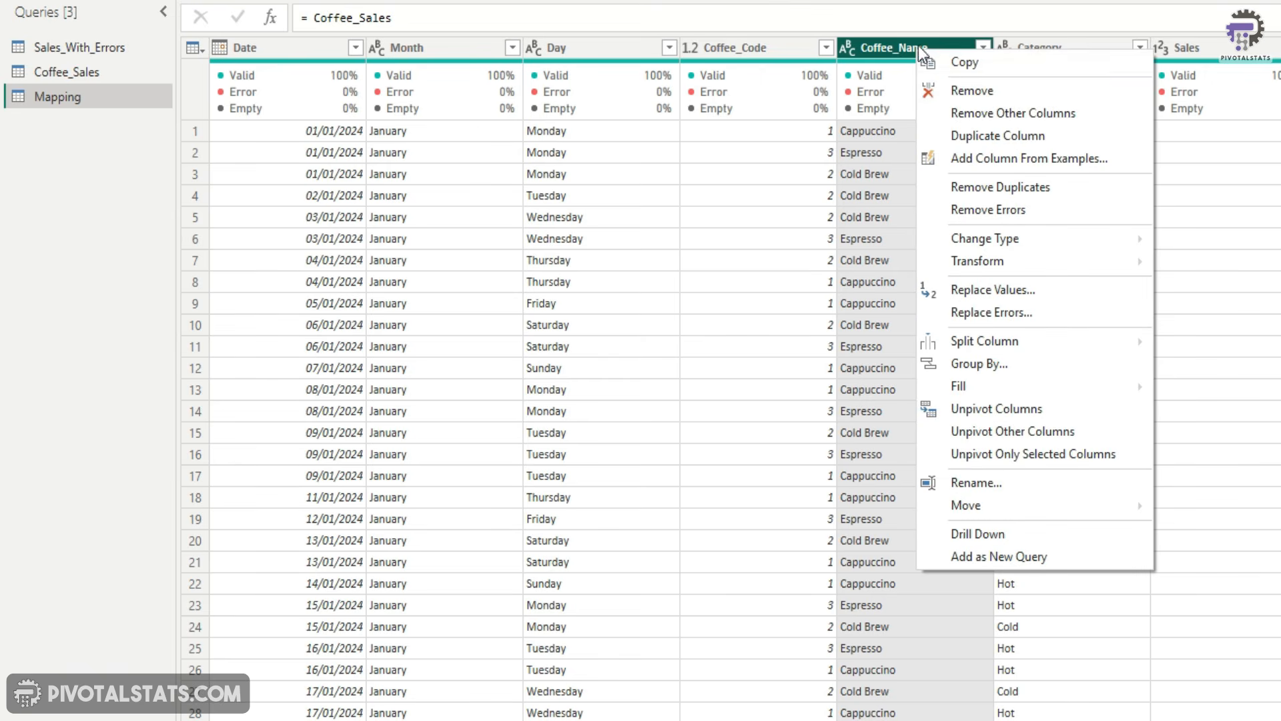
pyautogui.click(1067, 115)
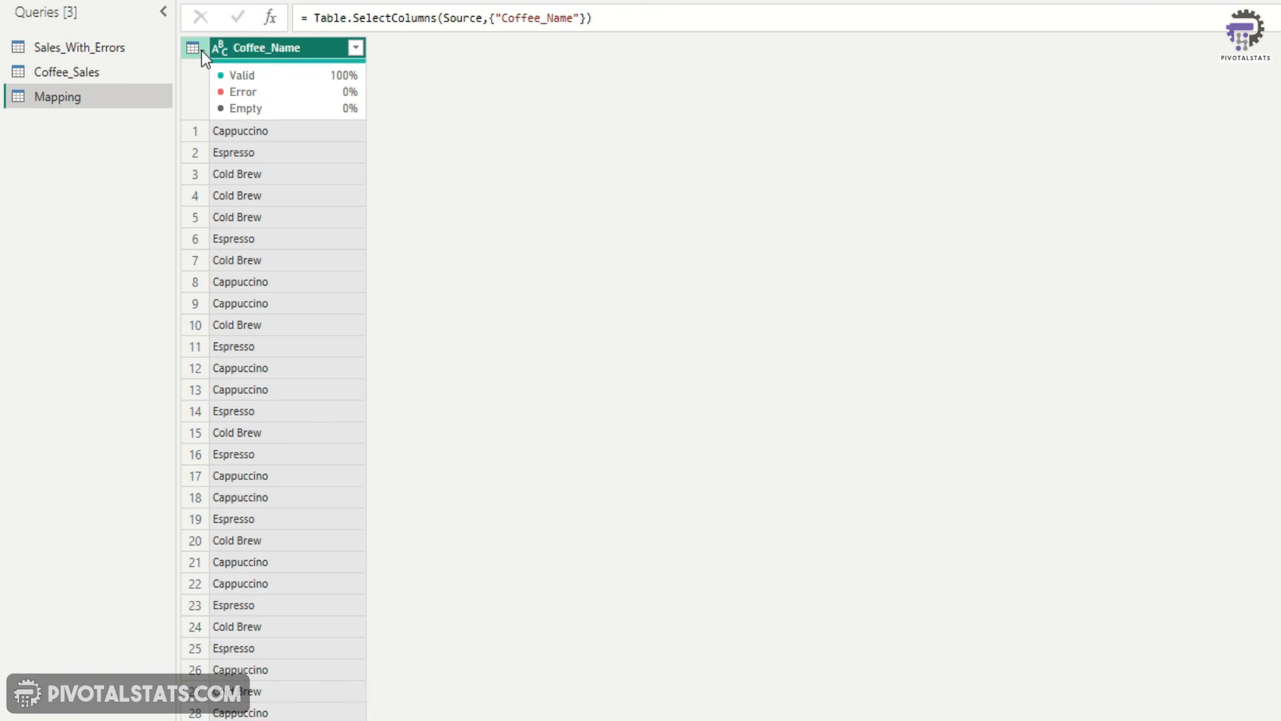
pyautogui.click(202, 49)
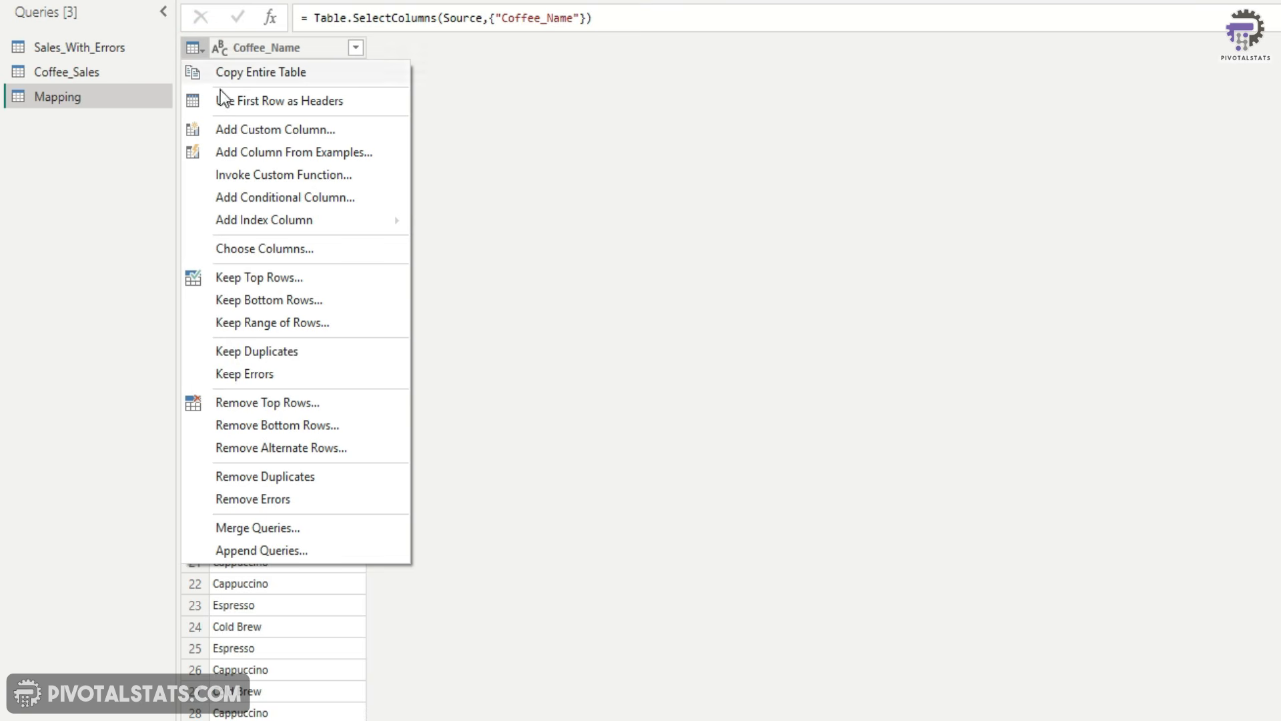
pyautogui.click(270, 483)
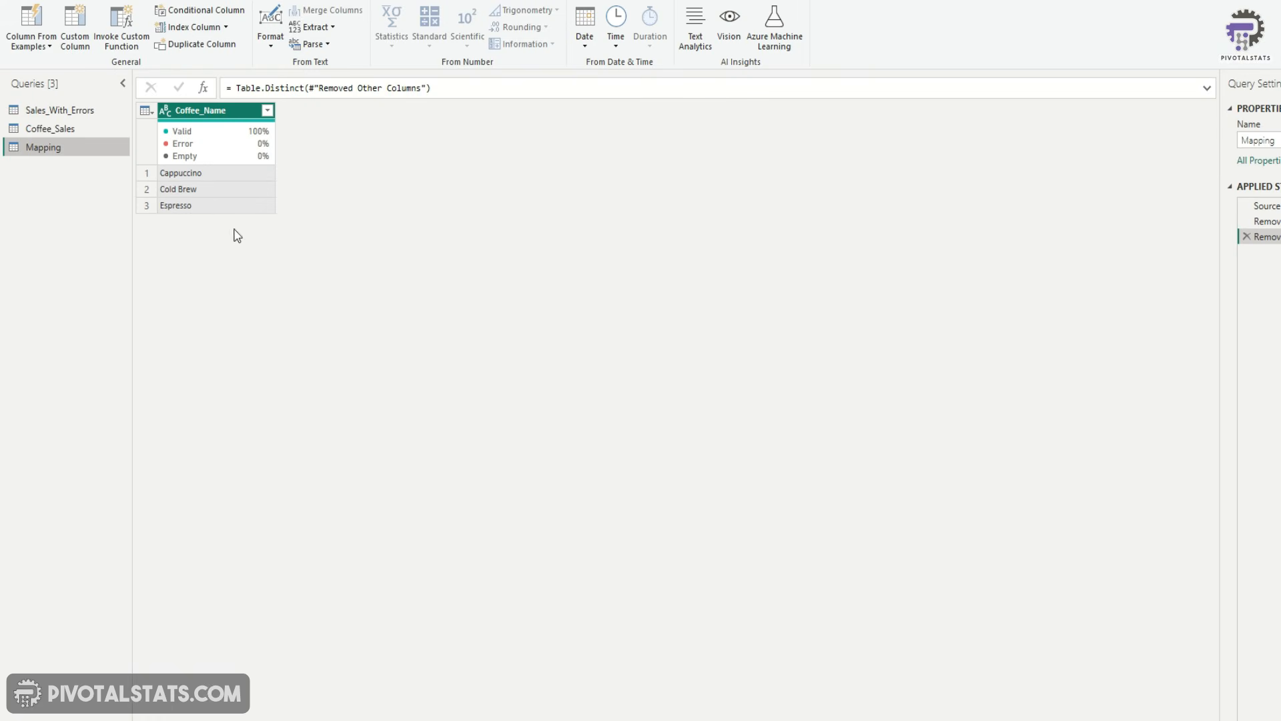
# Step: Compare the contents of the Coffee_Sales and Mapping queries
pyautogui.click(66, 128)
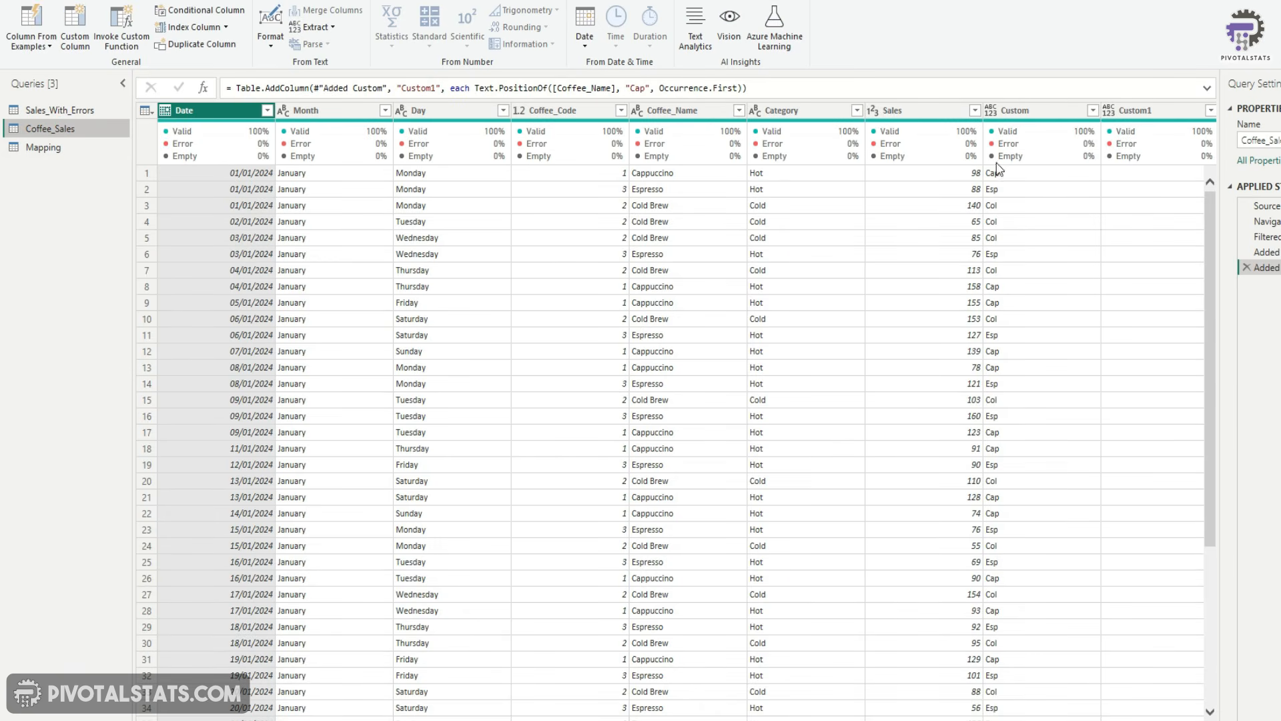
pyautogui.click(38, 148)
pyautogui.click(69, 128)
# Step: Add a custom column named Custom to the Mapping query with the formula Text.Start([Coffee_Name],3)
pyautogui.click(64, 147)
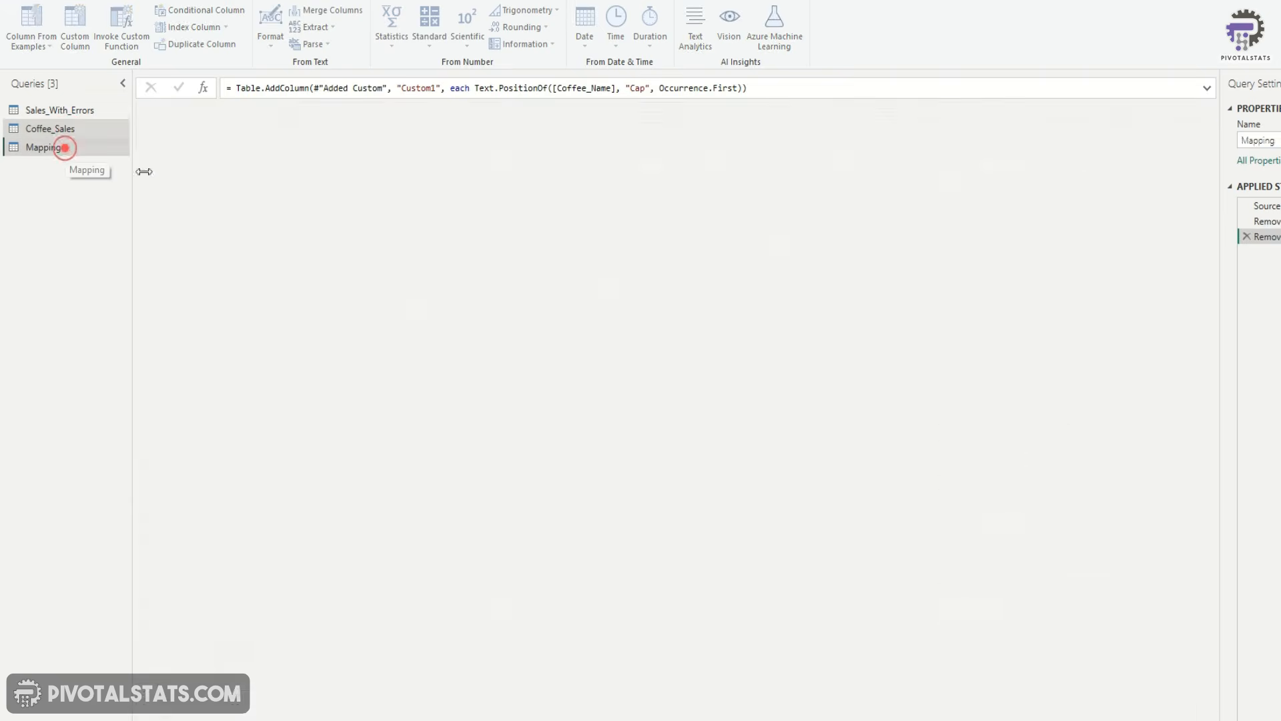
pyautogui.click(68, 59)
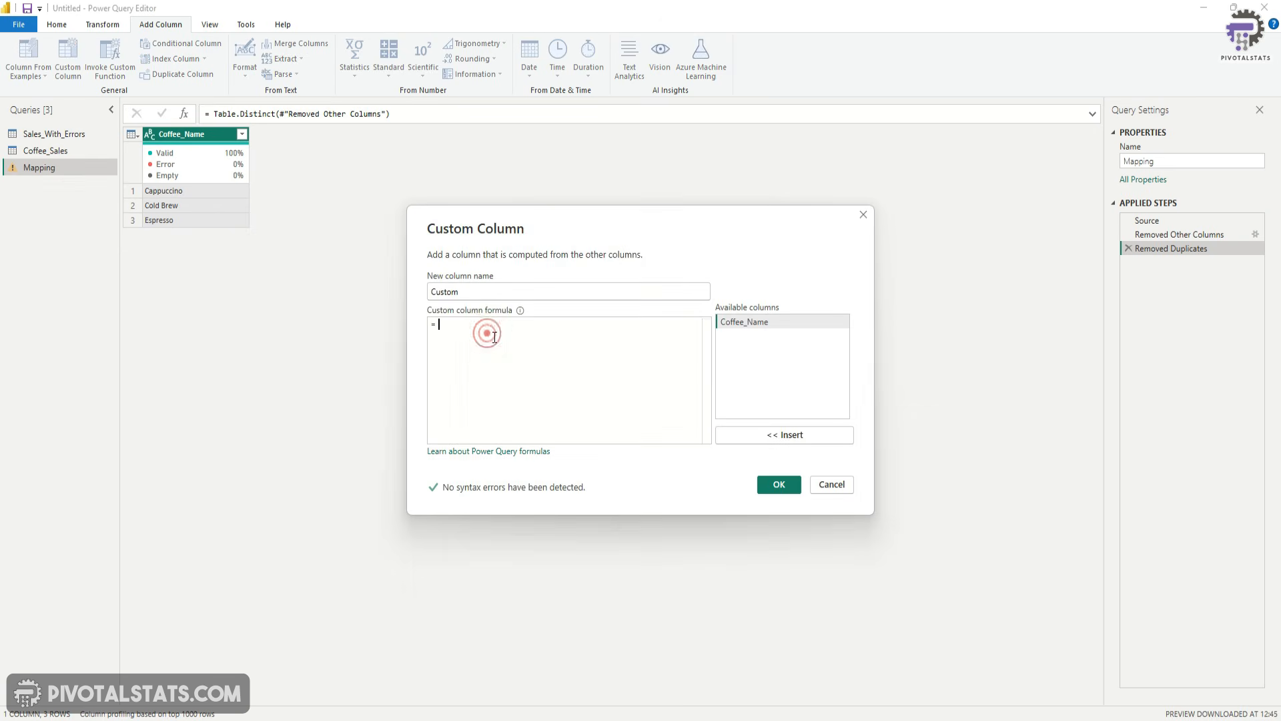
pyautogui.write('Text.Start([Coffee_Name],3)')
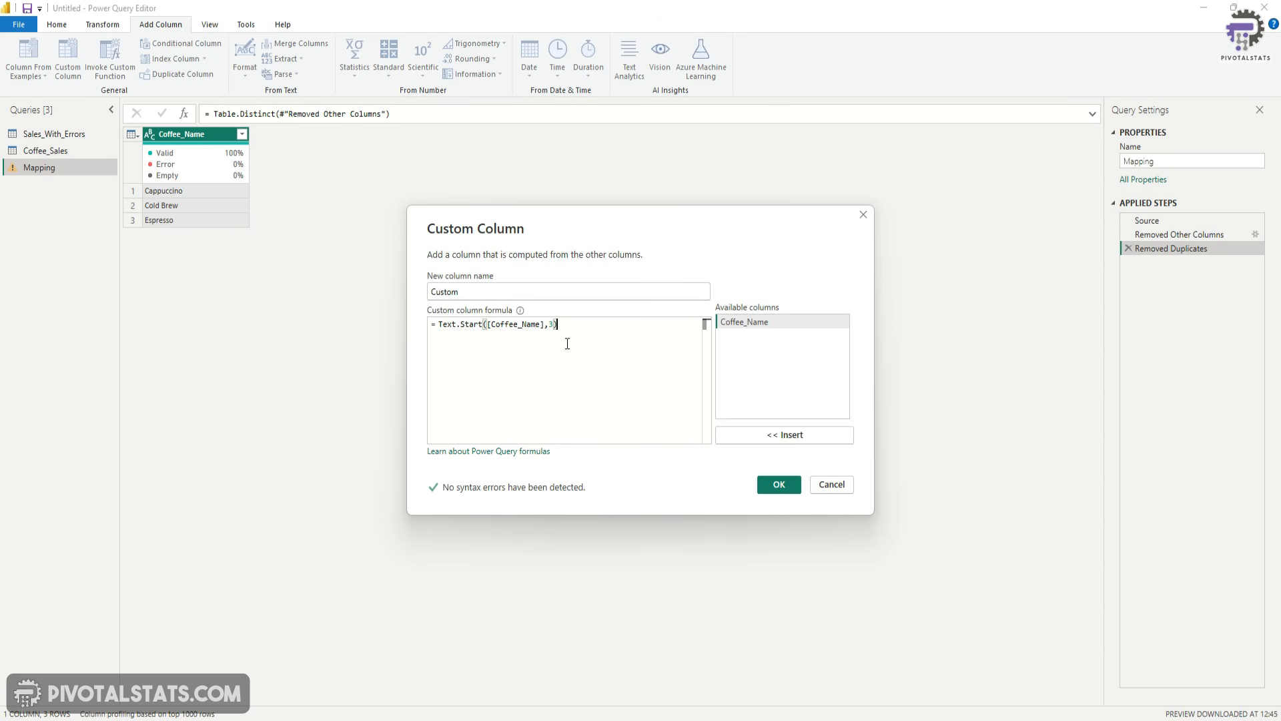
pyautogui.click(779, 485)
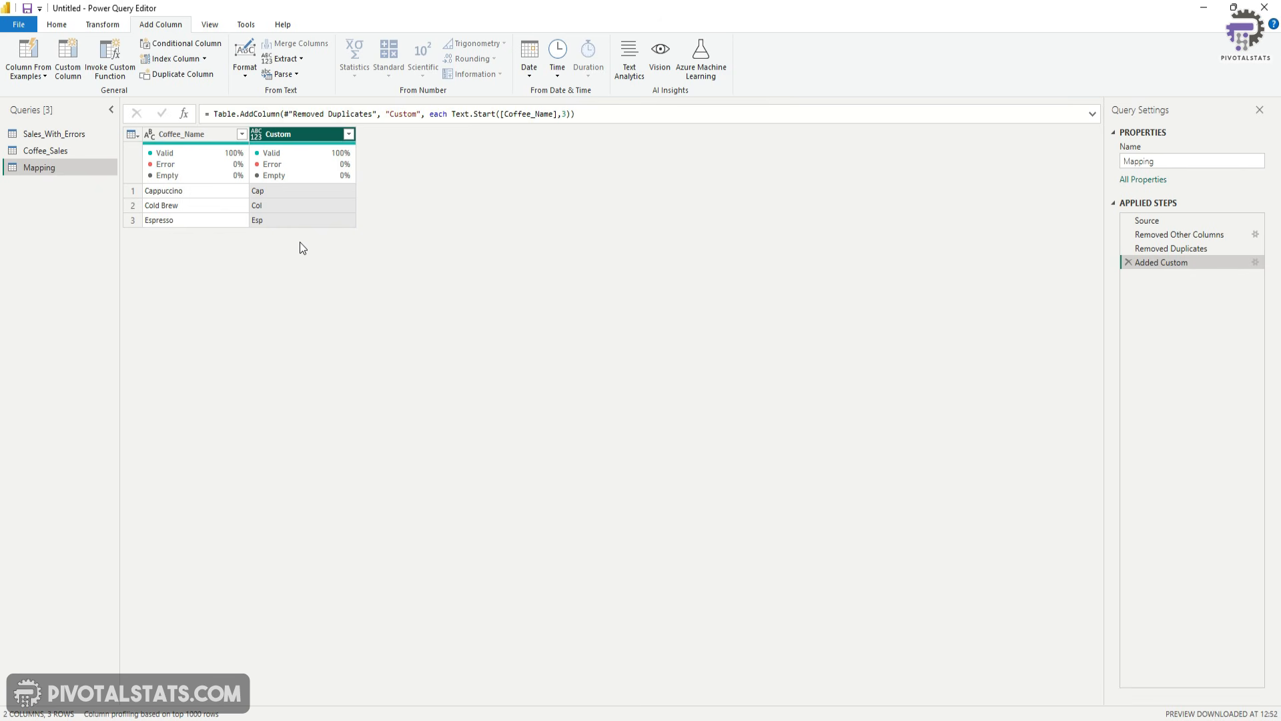
# Step: Merge Coffee_Sales with Mapping as a new query, matching on Coffee_Name with a Left Outer join
pyautogui.click(50, 152)
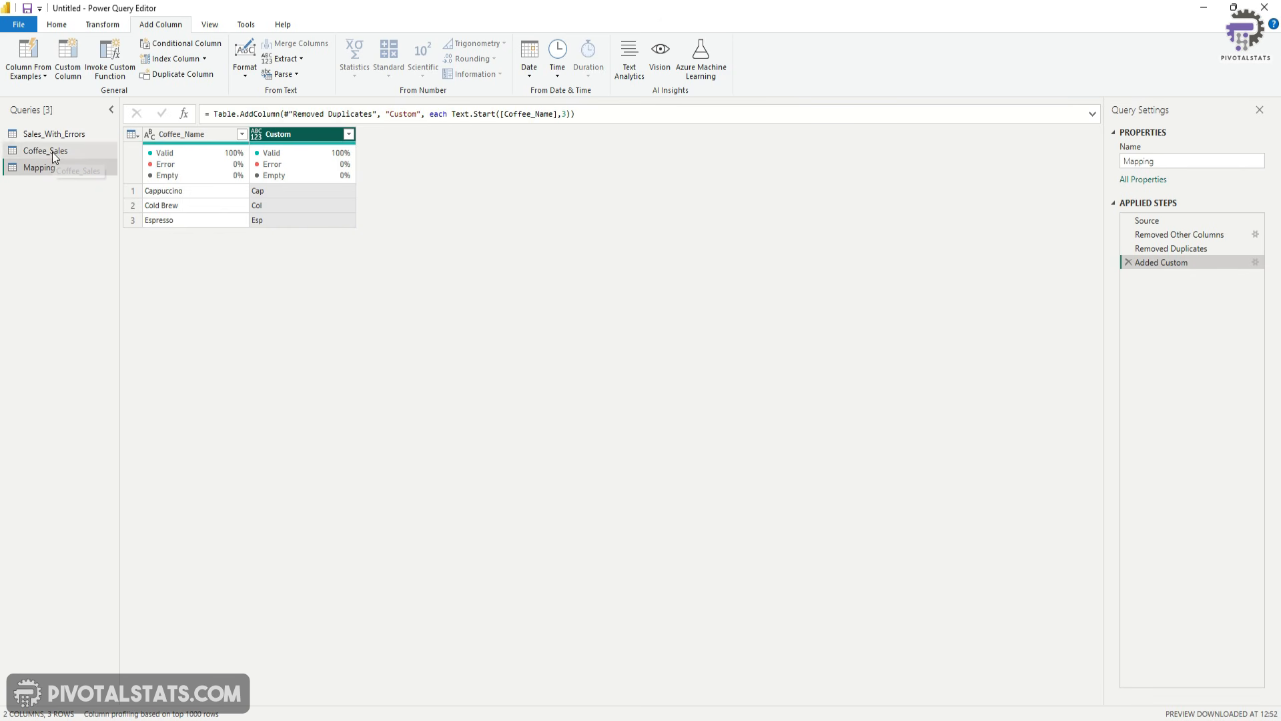
pyautogui.click(58, 25)
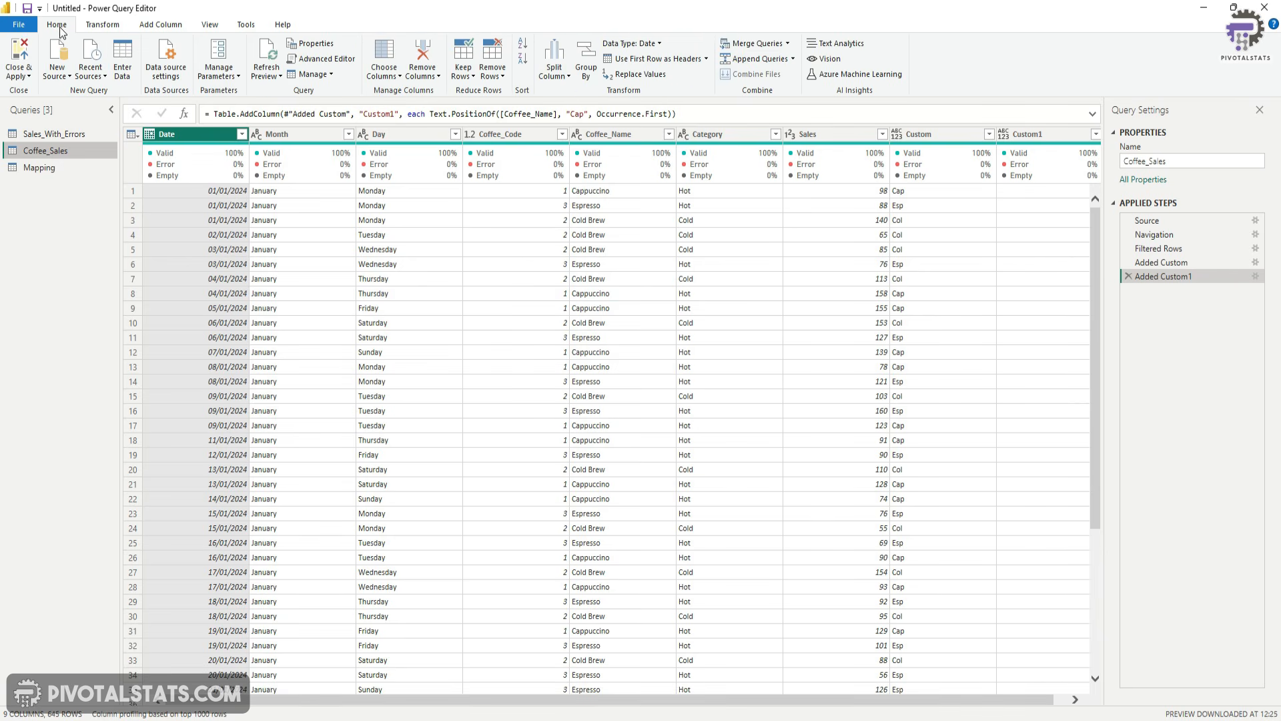
pyautogui.click(788, 44)
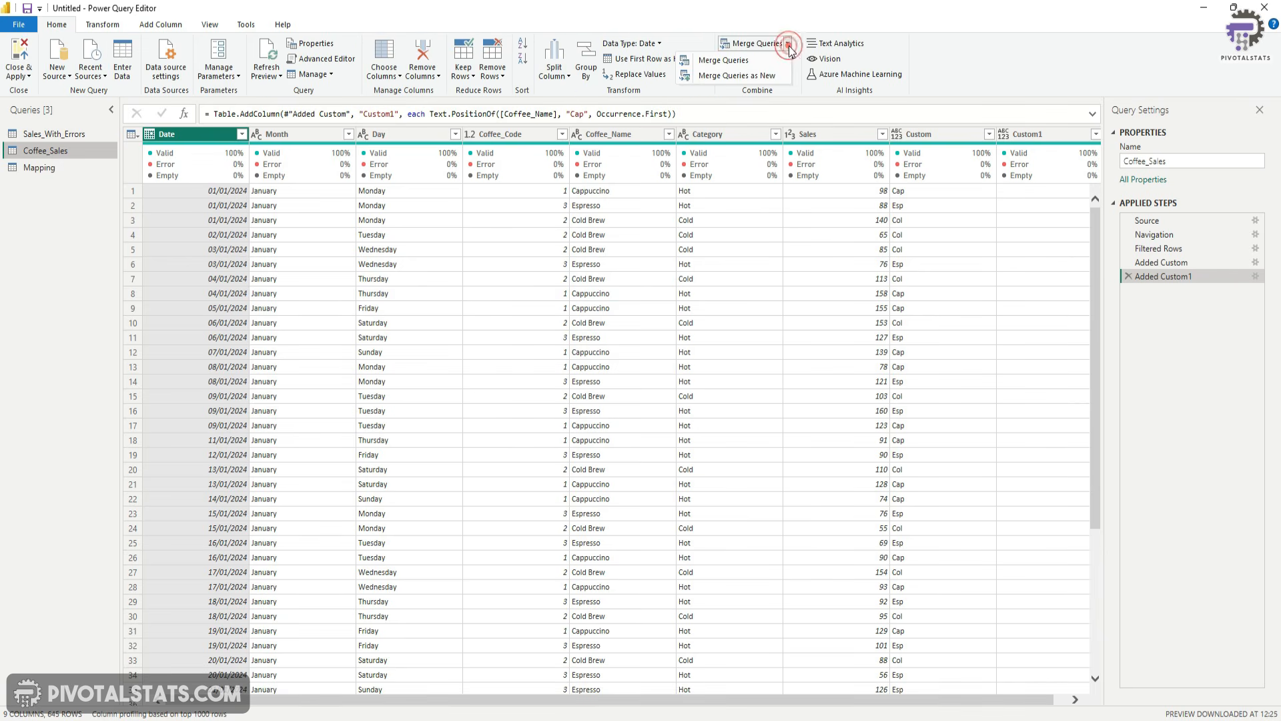
pyautogui.click(742, 78)
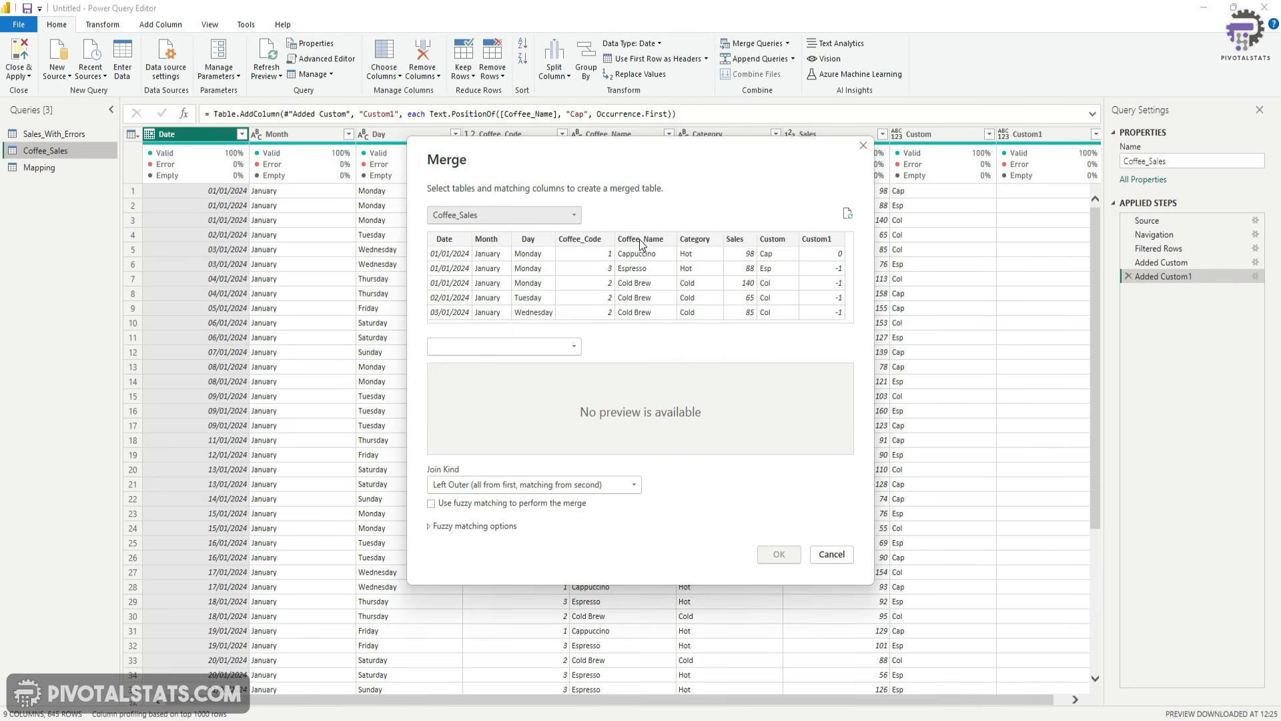
pyautogui.click(641, 238)
pyautogui.click(572, 346)
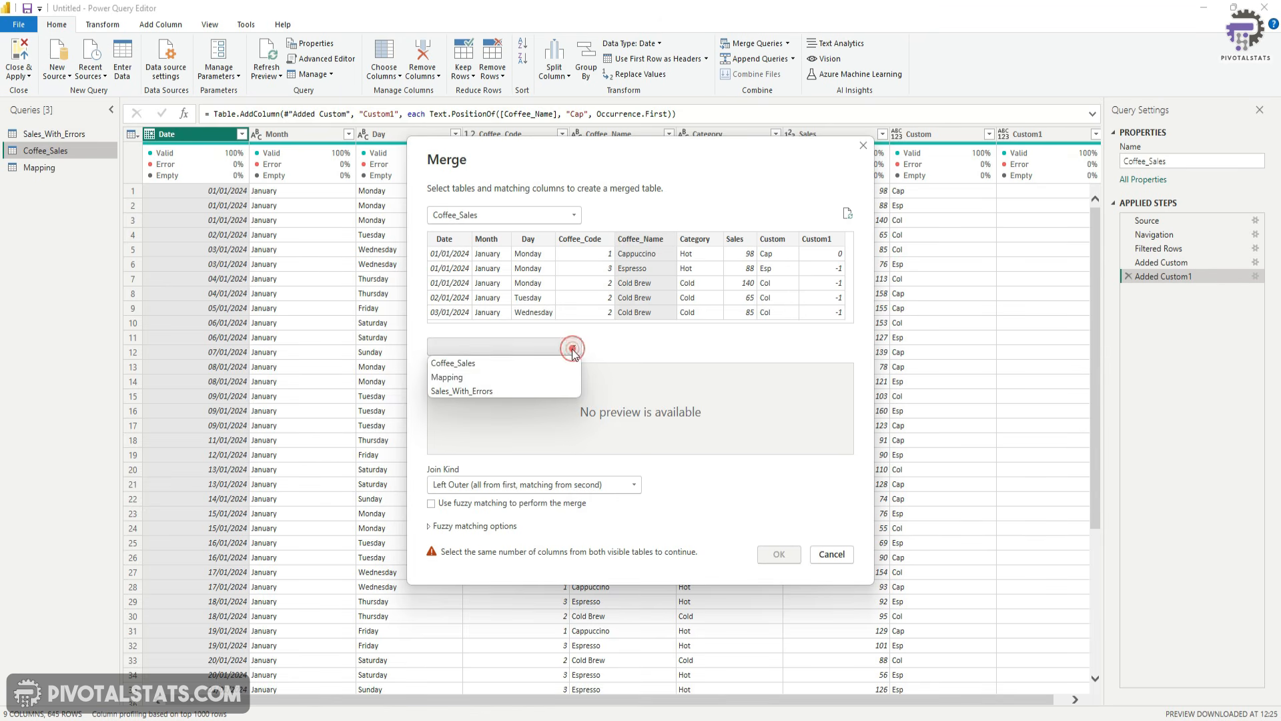
pyautogui.click(447, 377)
pyautogui.click(451, 371)
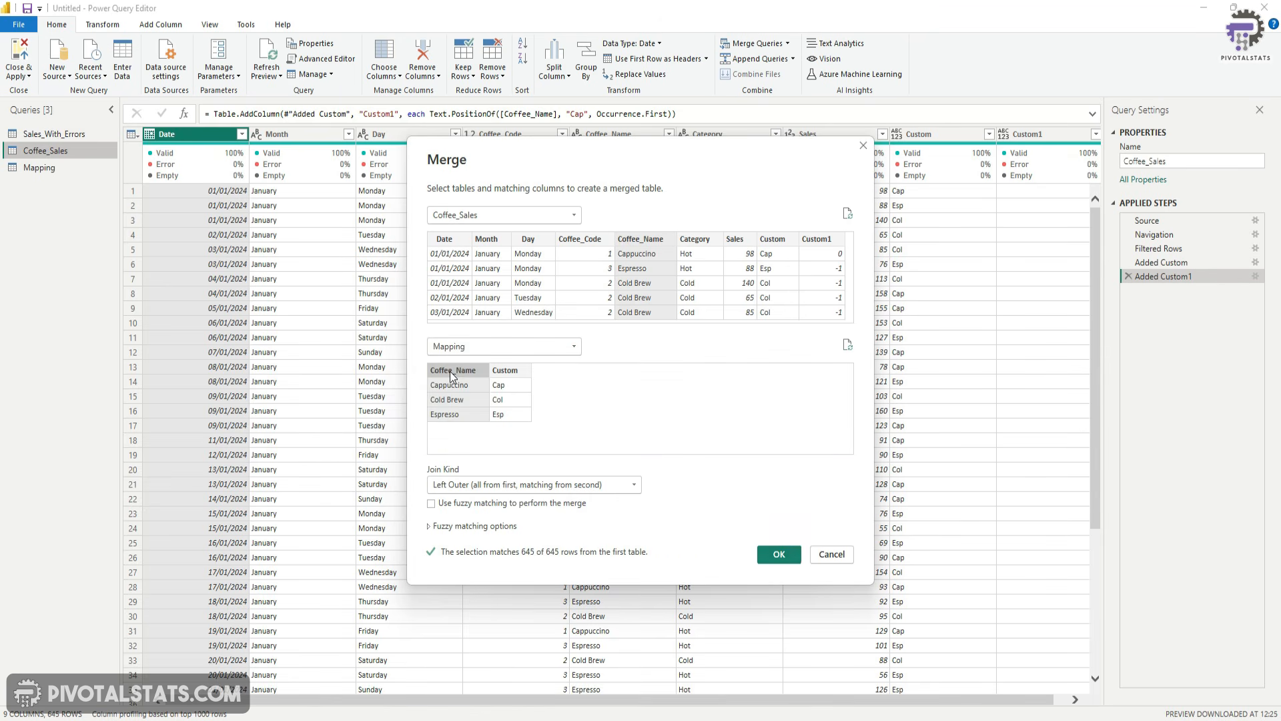
pyautogui.click(779, 553)
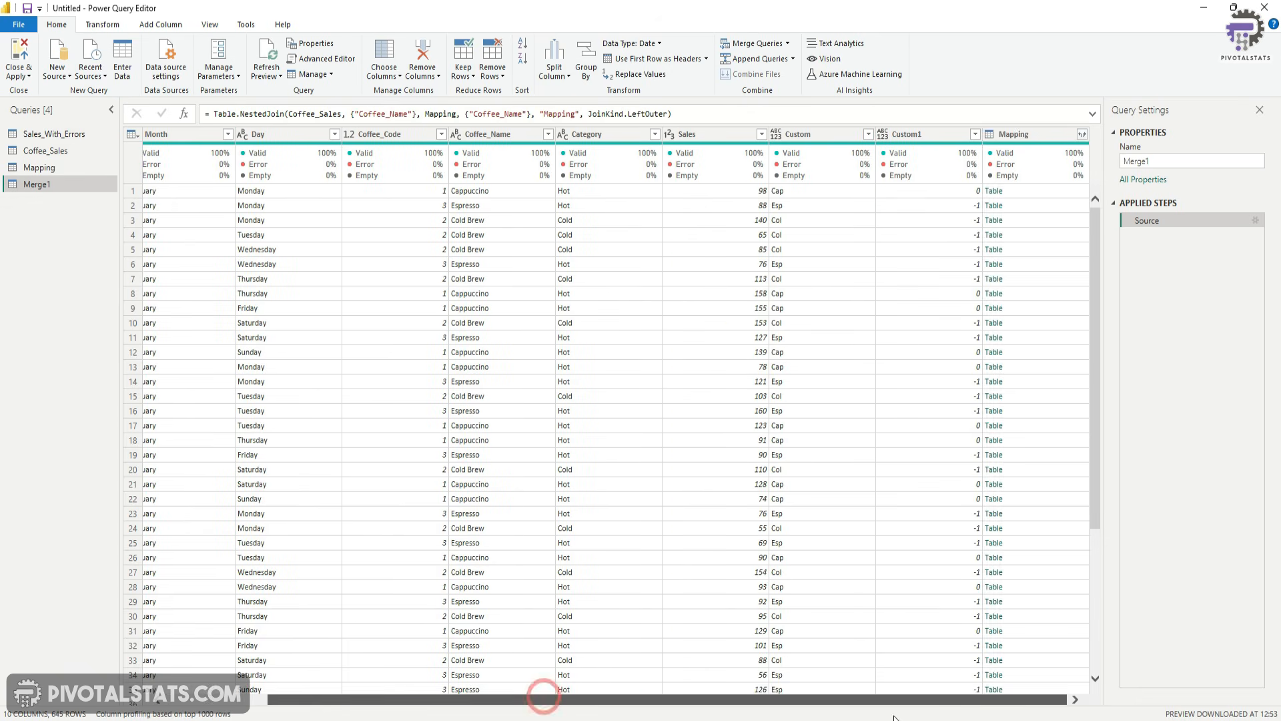
# Step: Expand the Mapping table column in the merged query to return only its Custom column
pyautogui.click(1082, 135)
pyautogui.click(887, 190)
pyautogui.click(887, 219)
pyautogui.click(1007, 294)
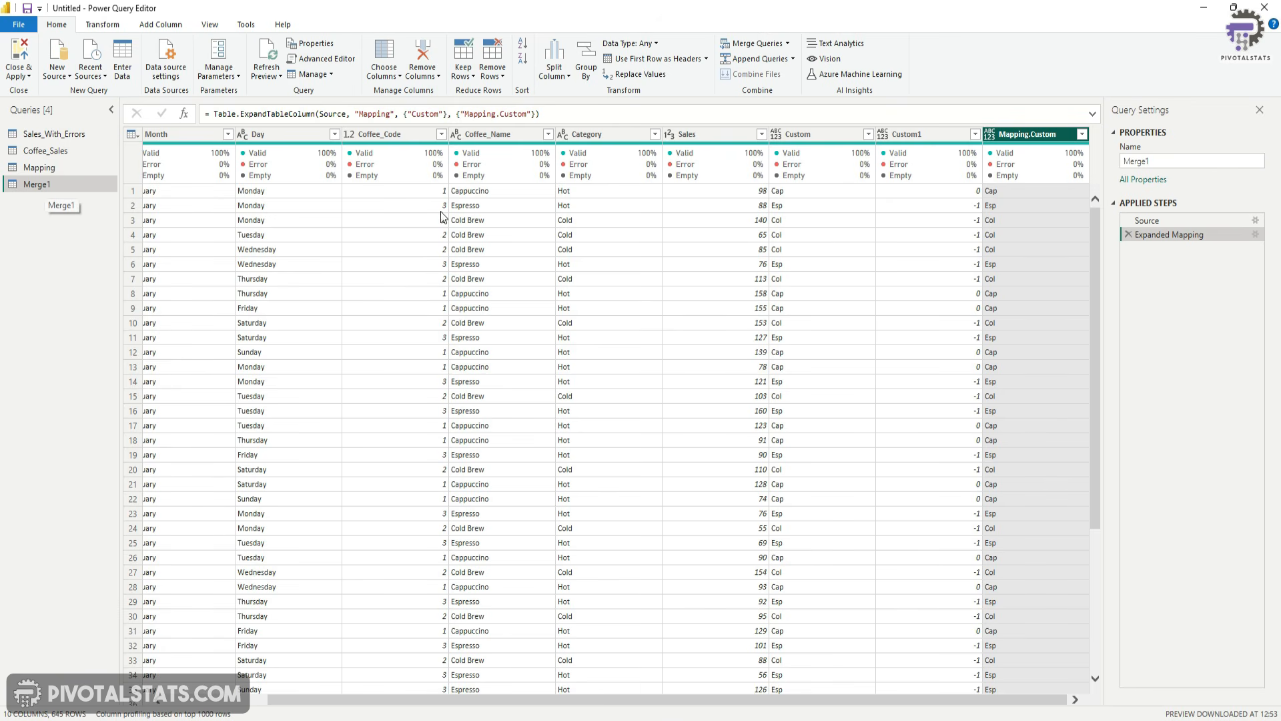
# Step: Rename the merged query as Final_Data
pyautogui.doubleClick(1205, 161)
pyautogui.write('Final_Data')
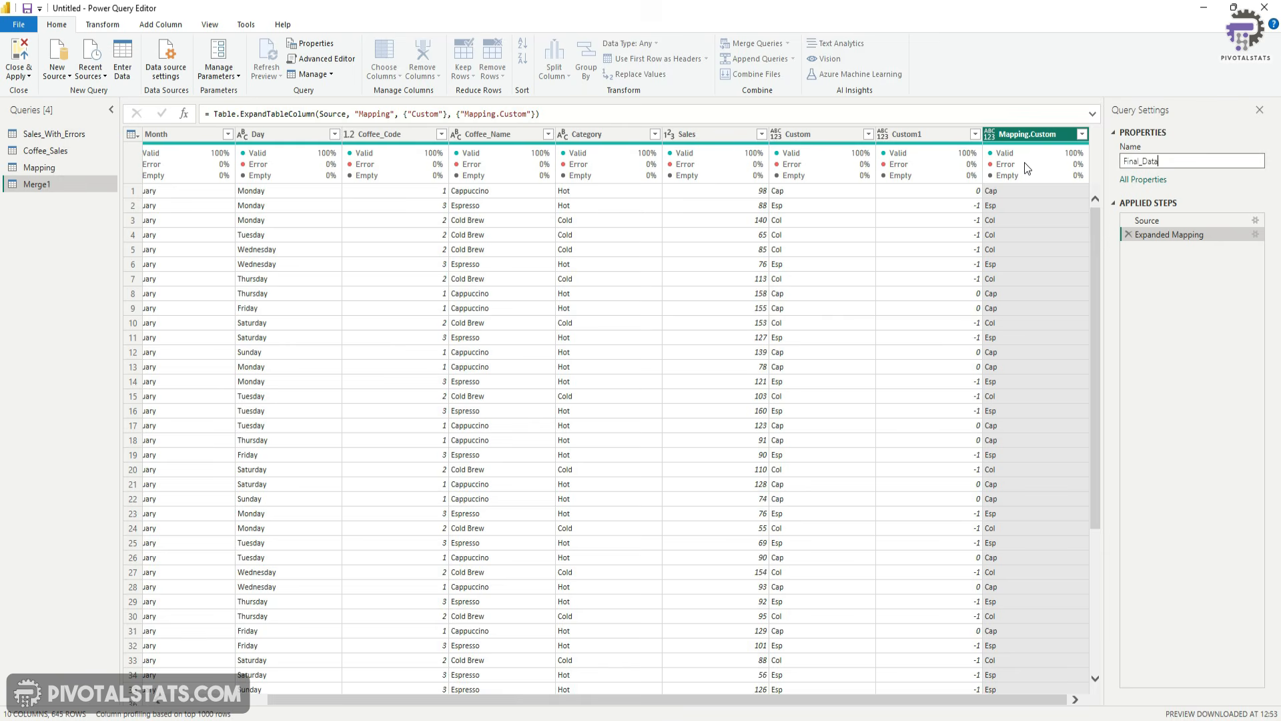
pyautogui.press('Return')
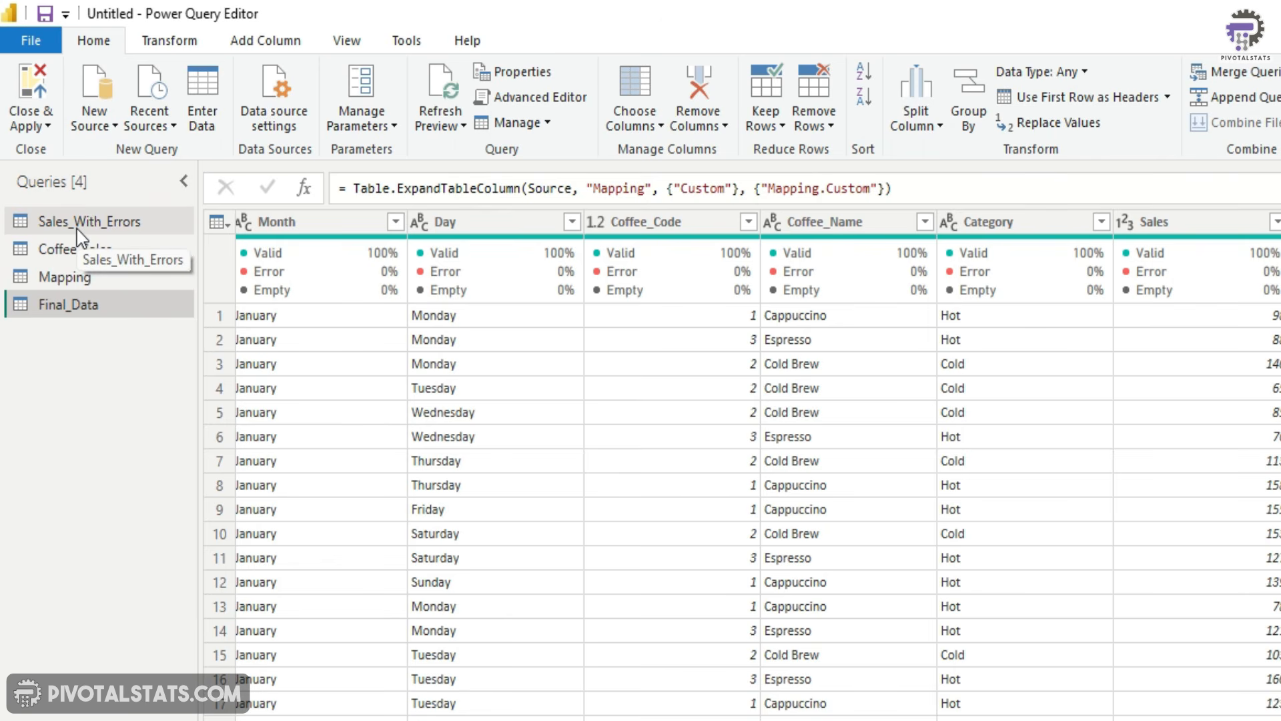
# Step: Disable load for the Sales_With_Errors, Coffee_Sales and Mapping queries, and check the load setting of Final_Data
pyautogui.rightClick(83, 227)
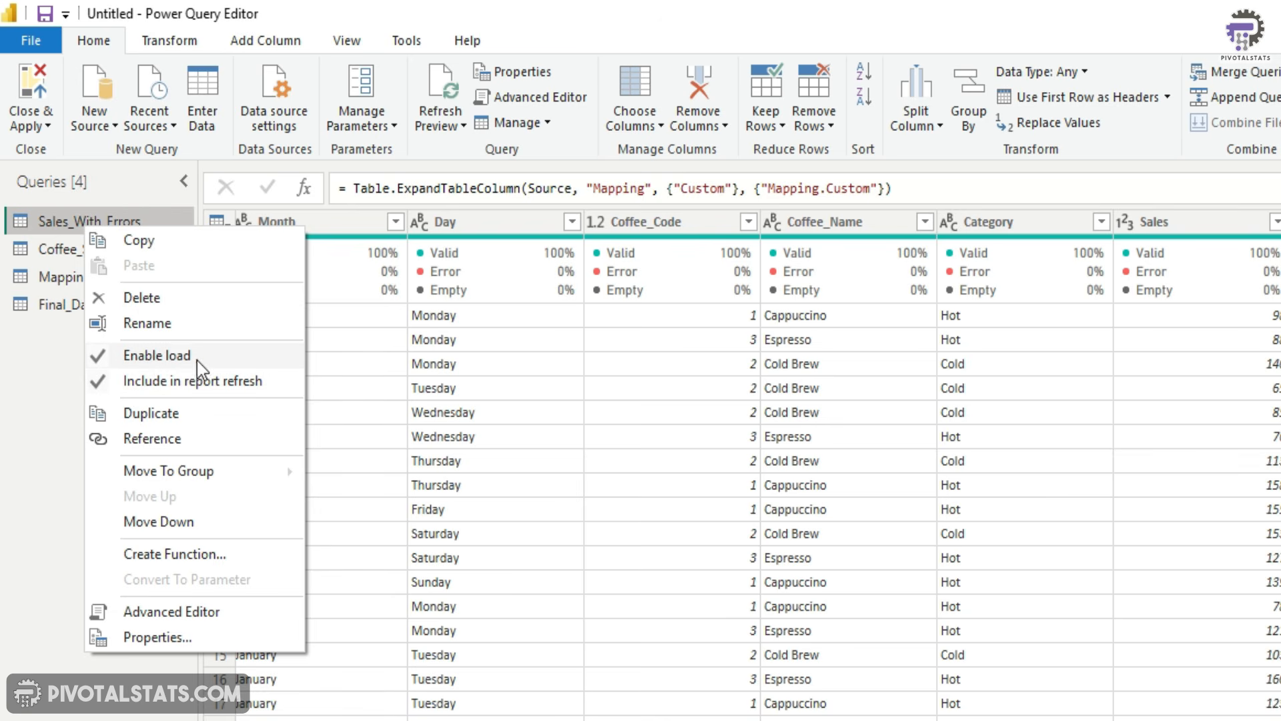
pyautogui.click(162, 355)
pyautogui.rightClick(84, 228)
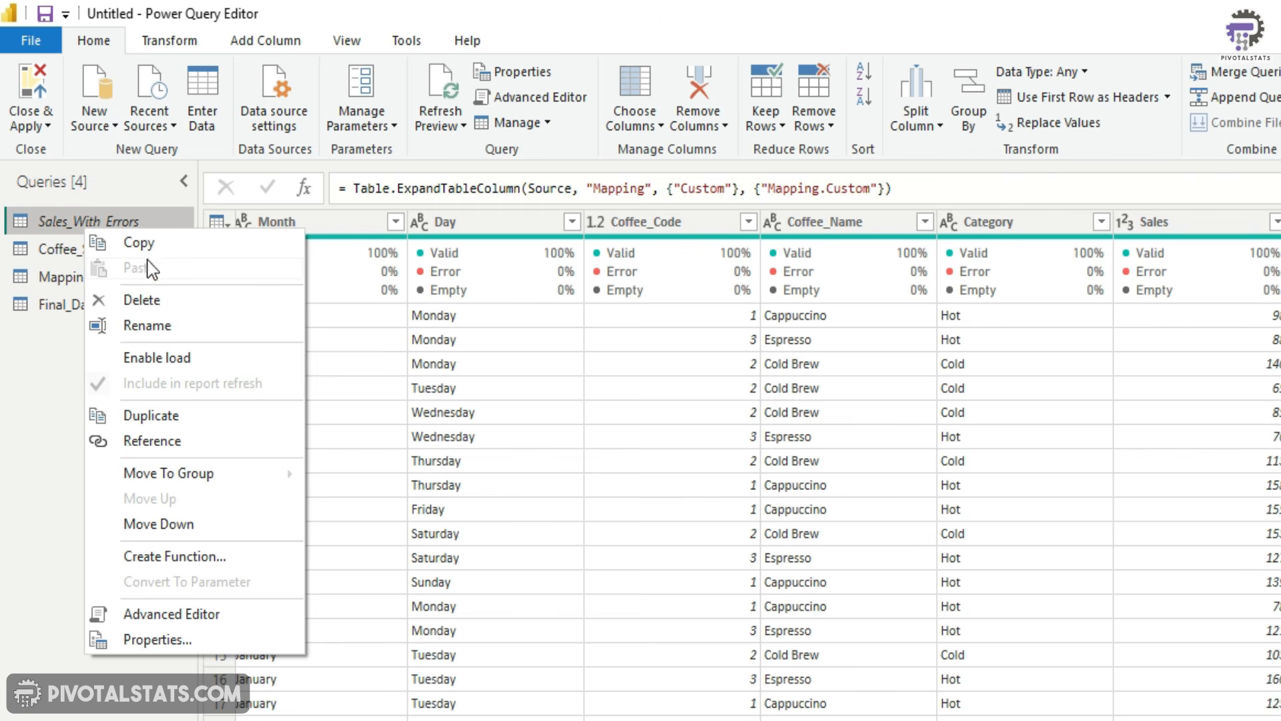
pyautogui.click(50, 356)
pyautogui.rightClick(93, 249)
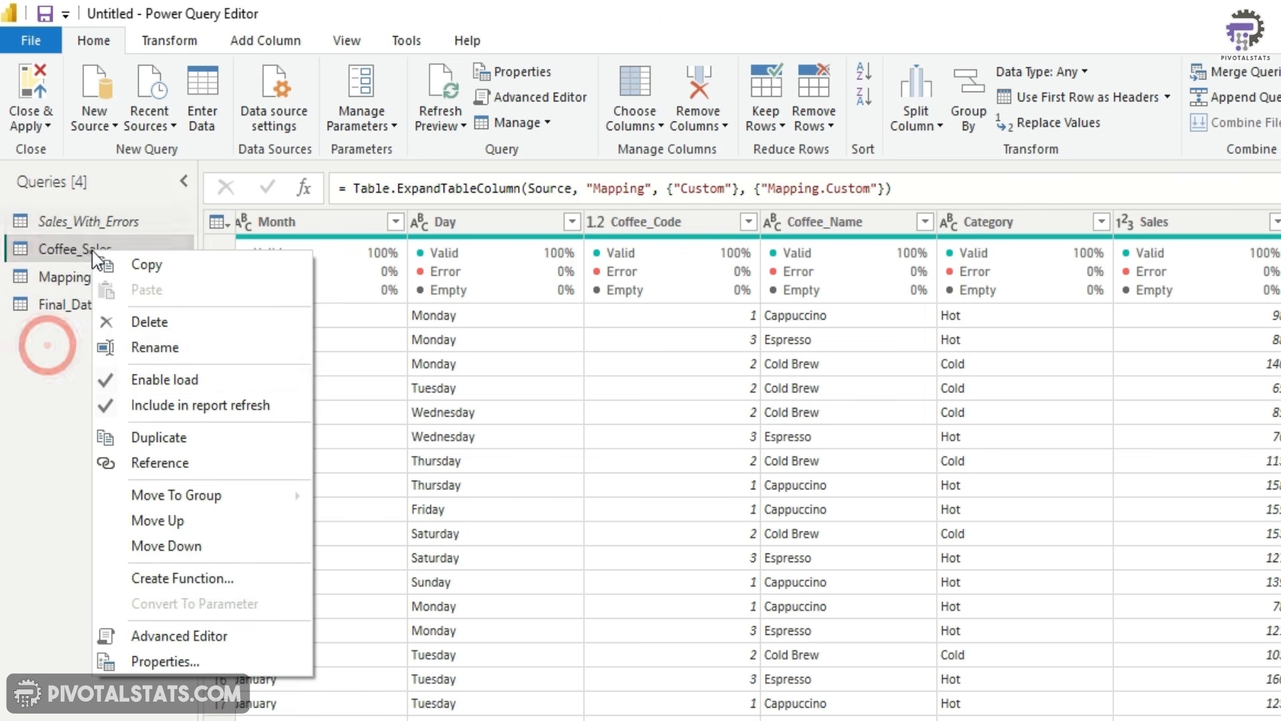
pyautogui.click(193, 374)
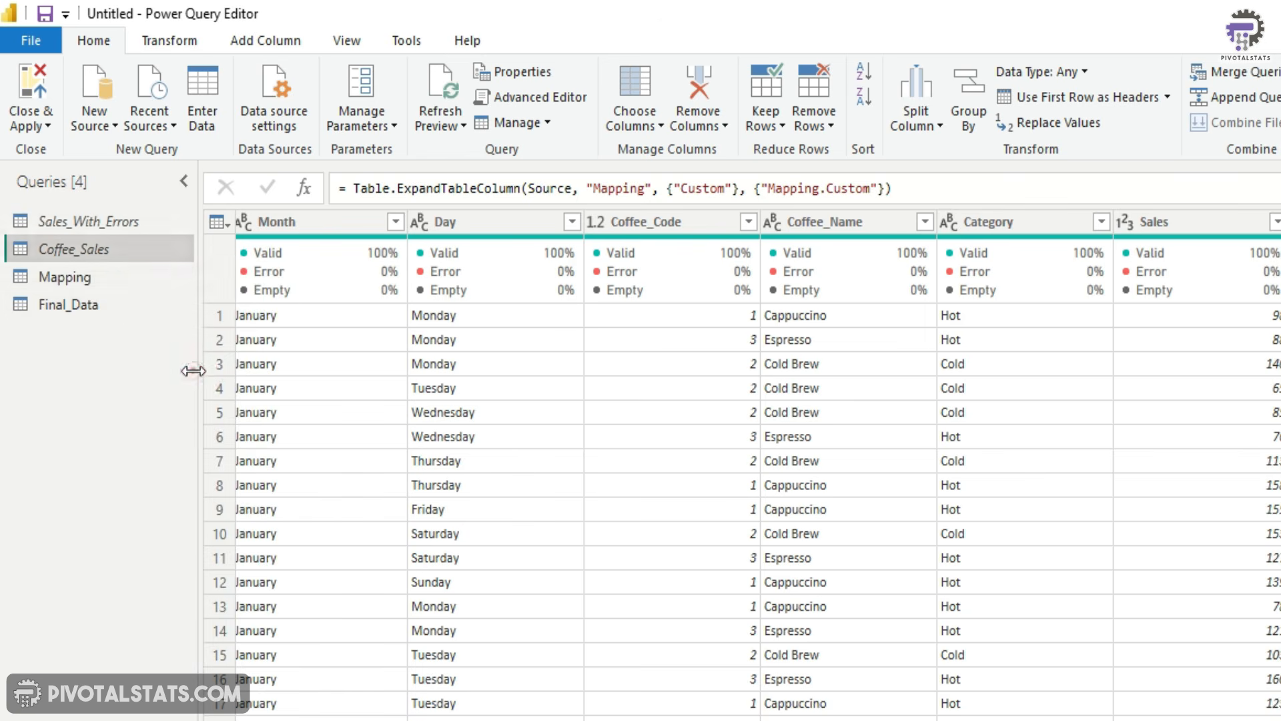
pyautogui.rightClick(88, 276)
pyautogui.click(165, 406)
pyautogui.click(79, 305)
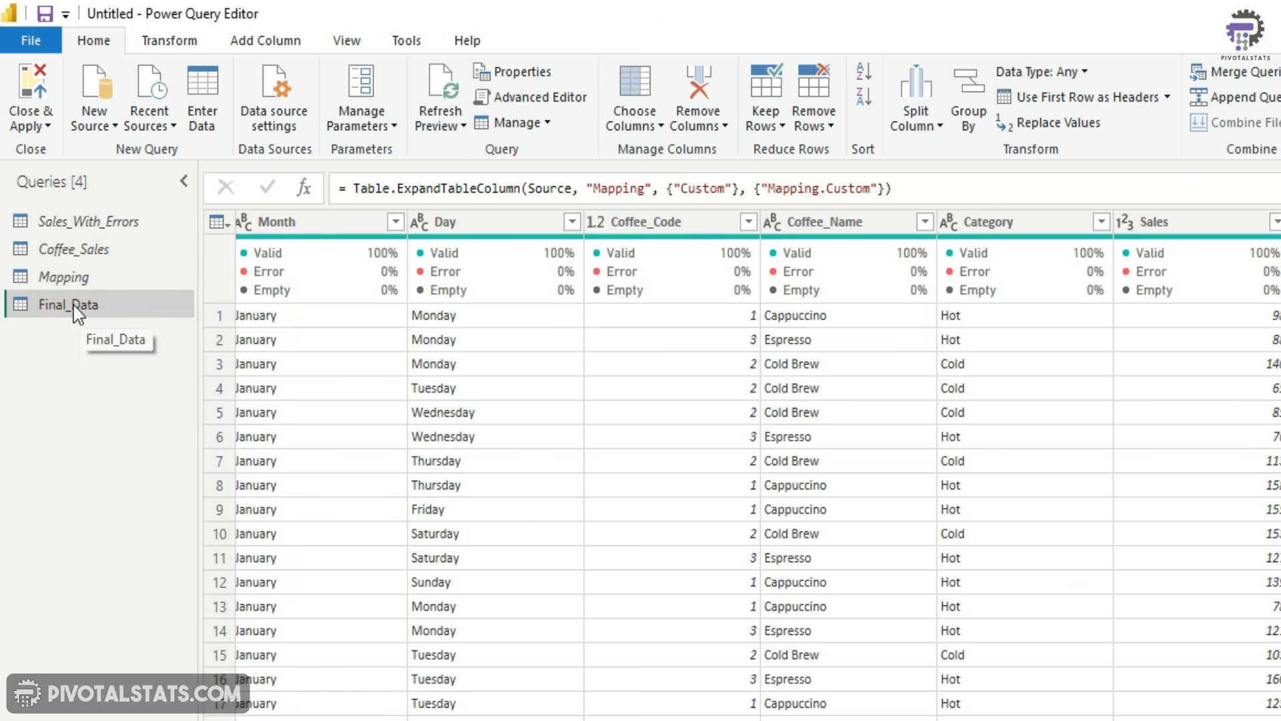
pyautogui.rightClick(75, 306)
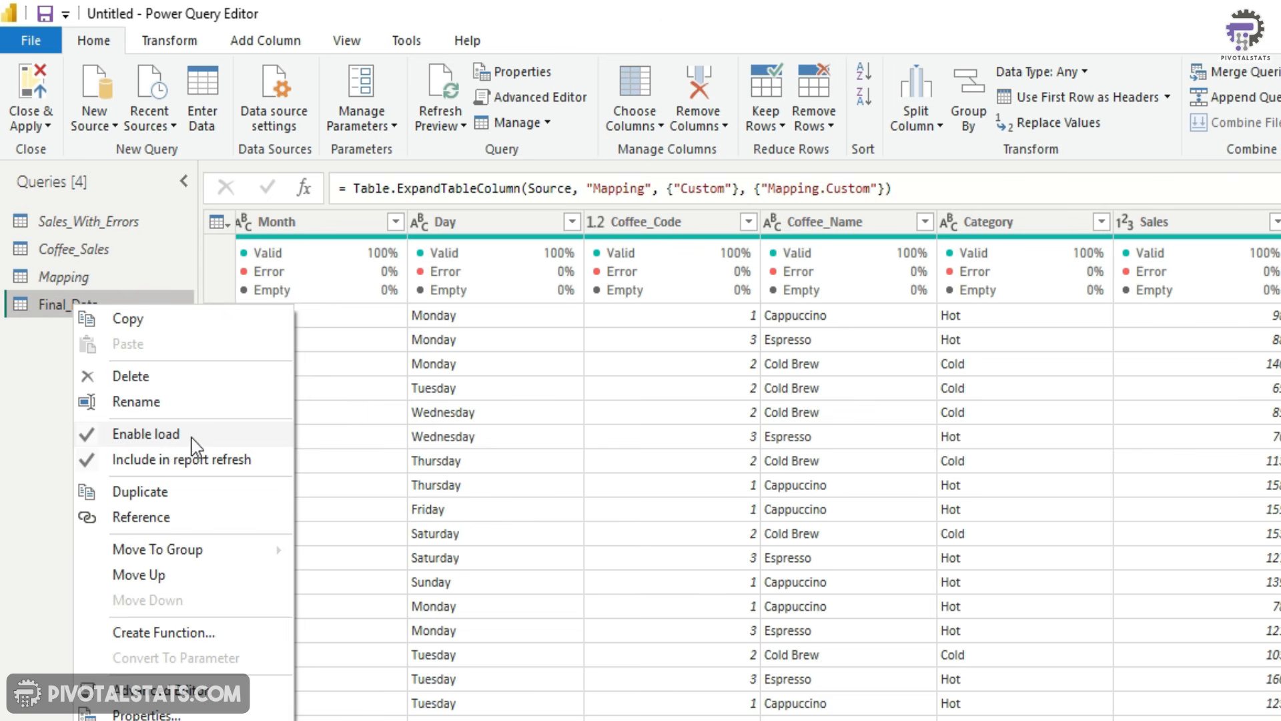
pyautogui.click(41, 497)
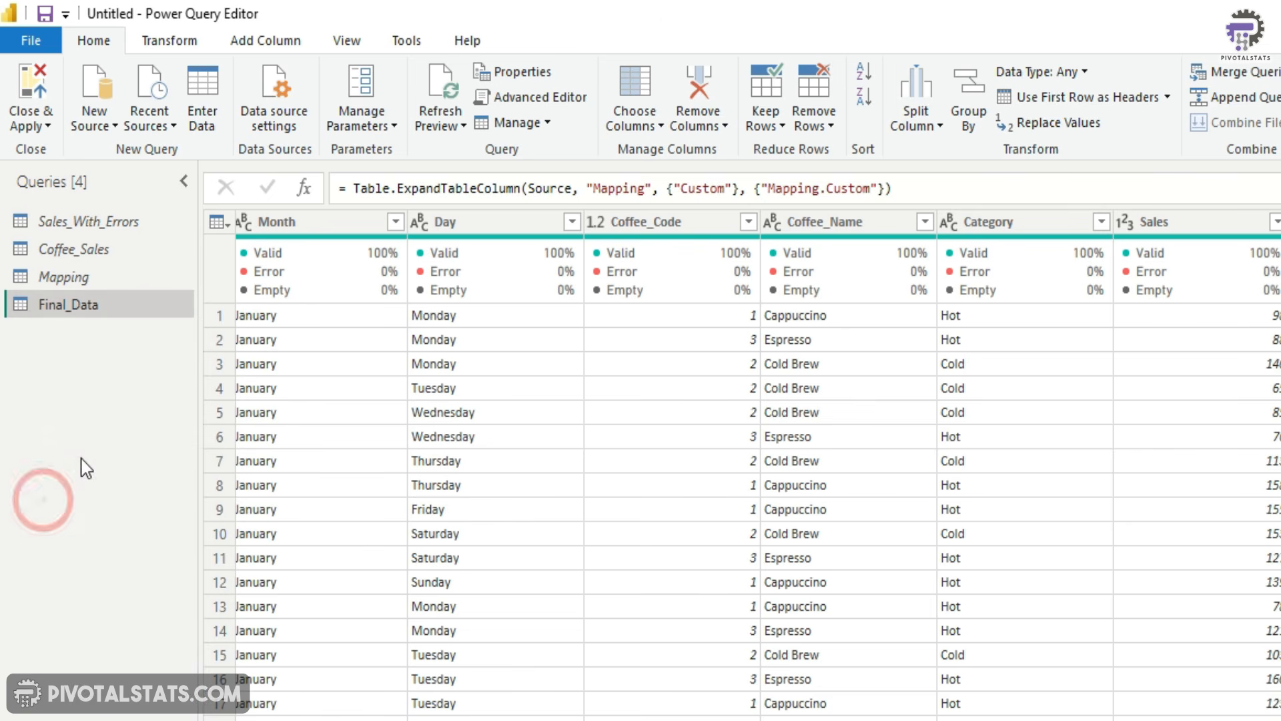
# Step: Close the query editor applying the changes, and show the fields of the Final_Data table in the report
pyautogui.click(27, 120)
pyautogui.click(70, 155)
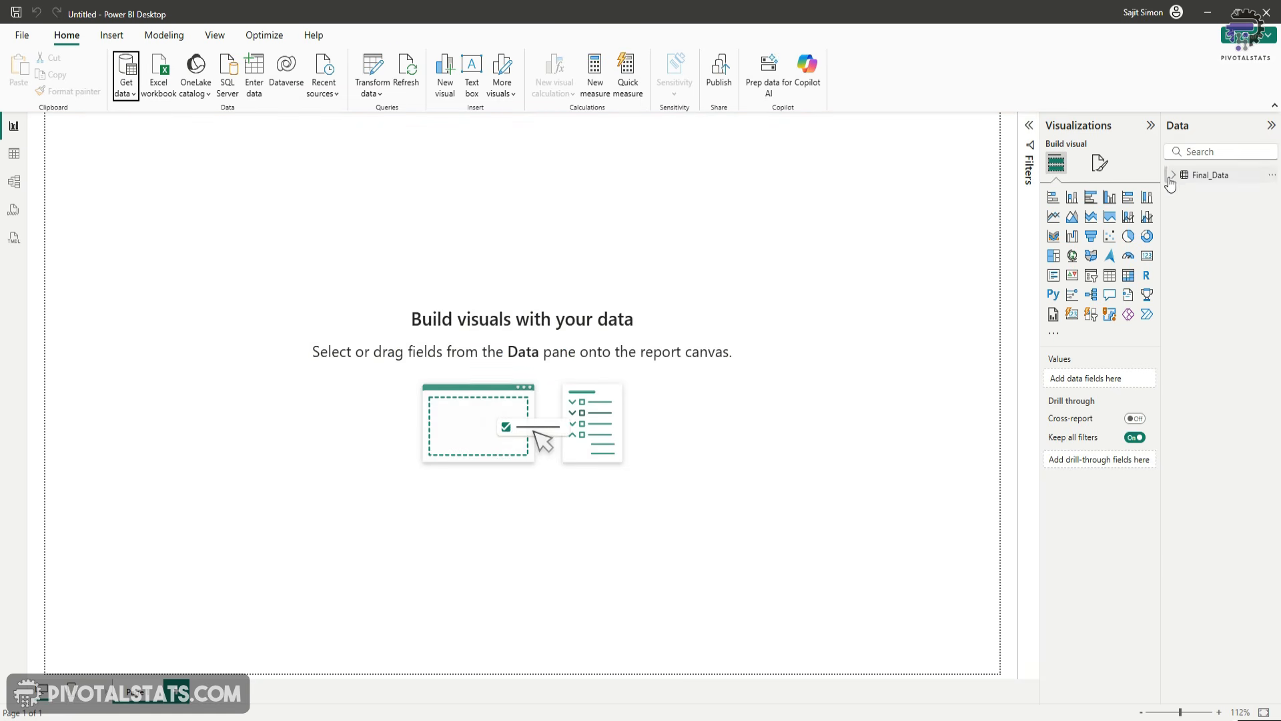
pyautogui.click(1173, 175)
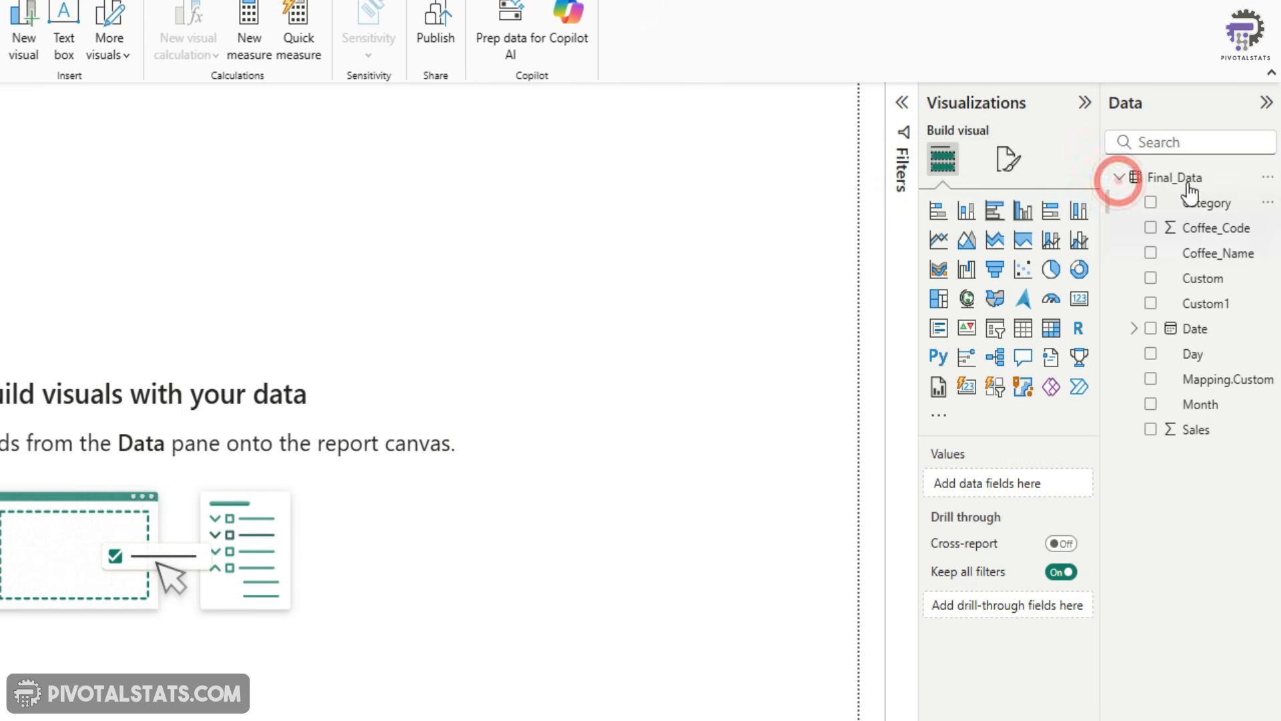